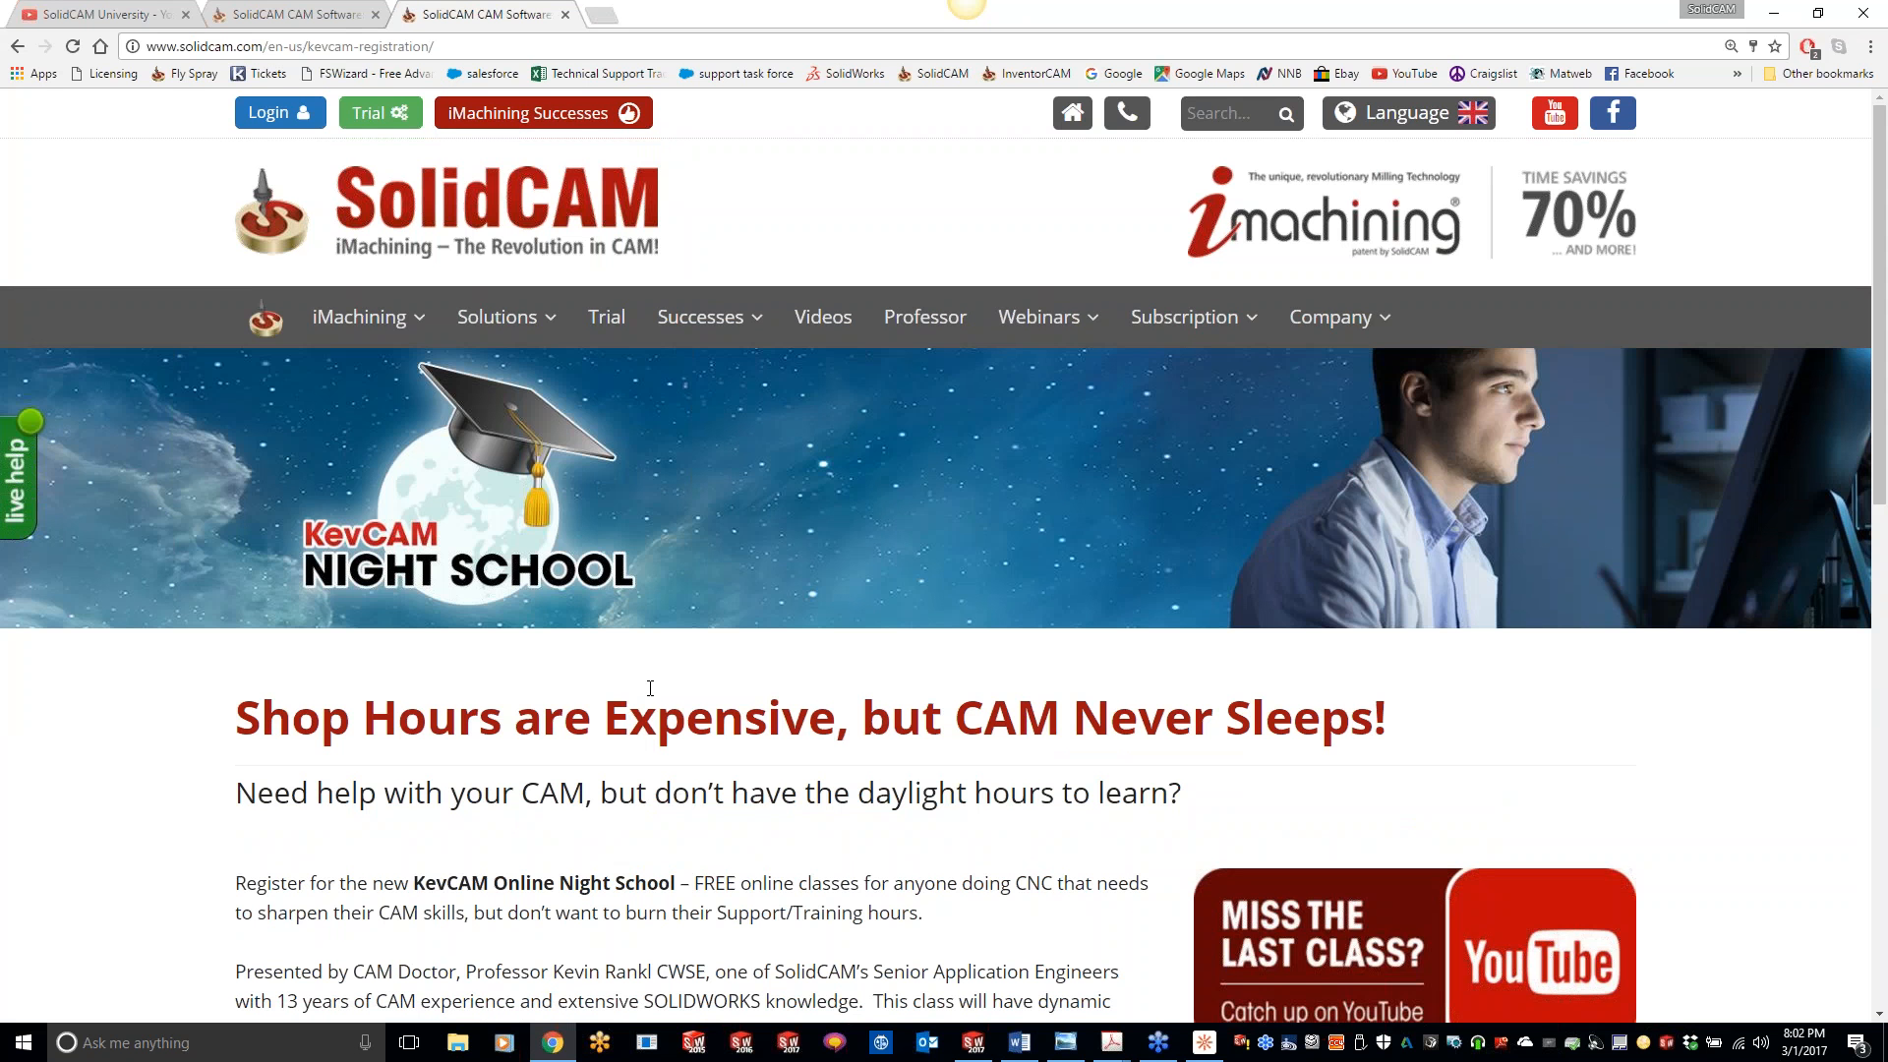
- Look through the KevCAM Night School registration page down to the March class dates
scroll(650, 688, "down", 1)
scroll(688, 590, "up", 1)
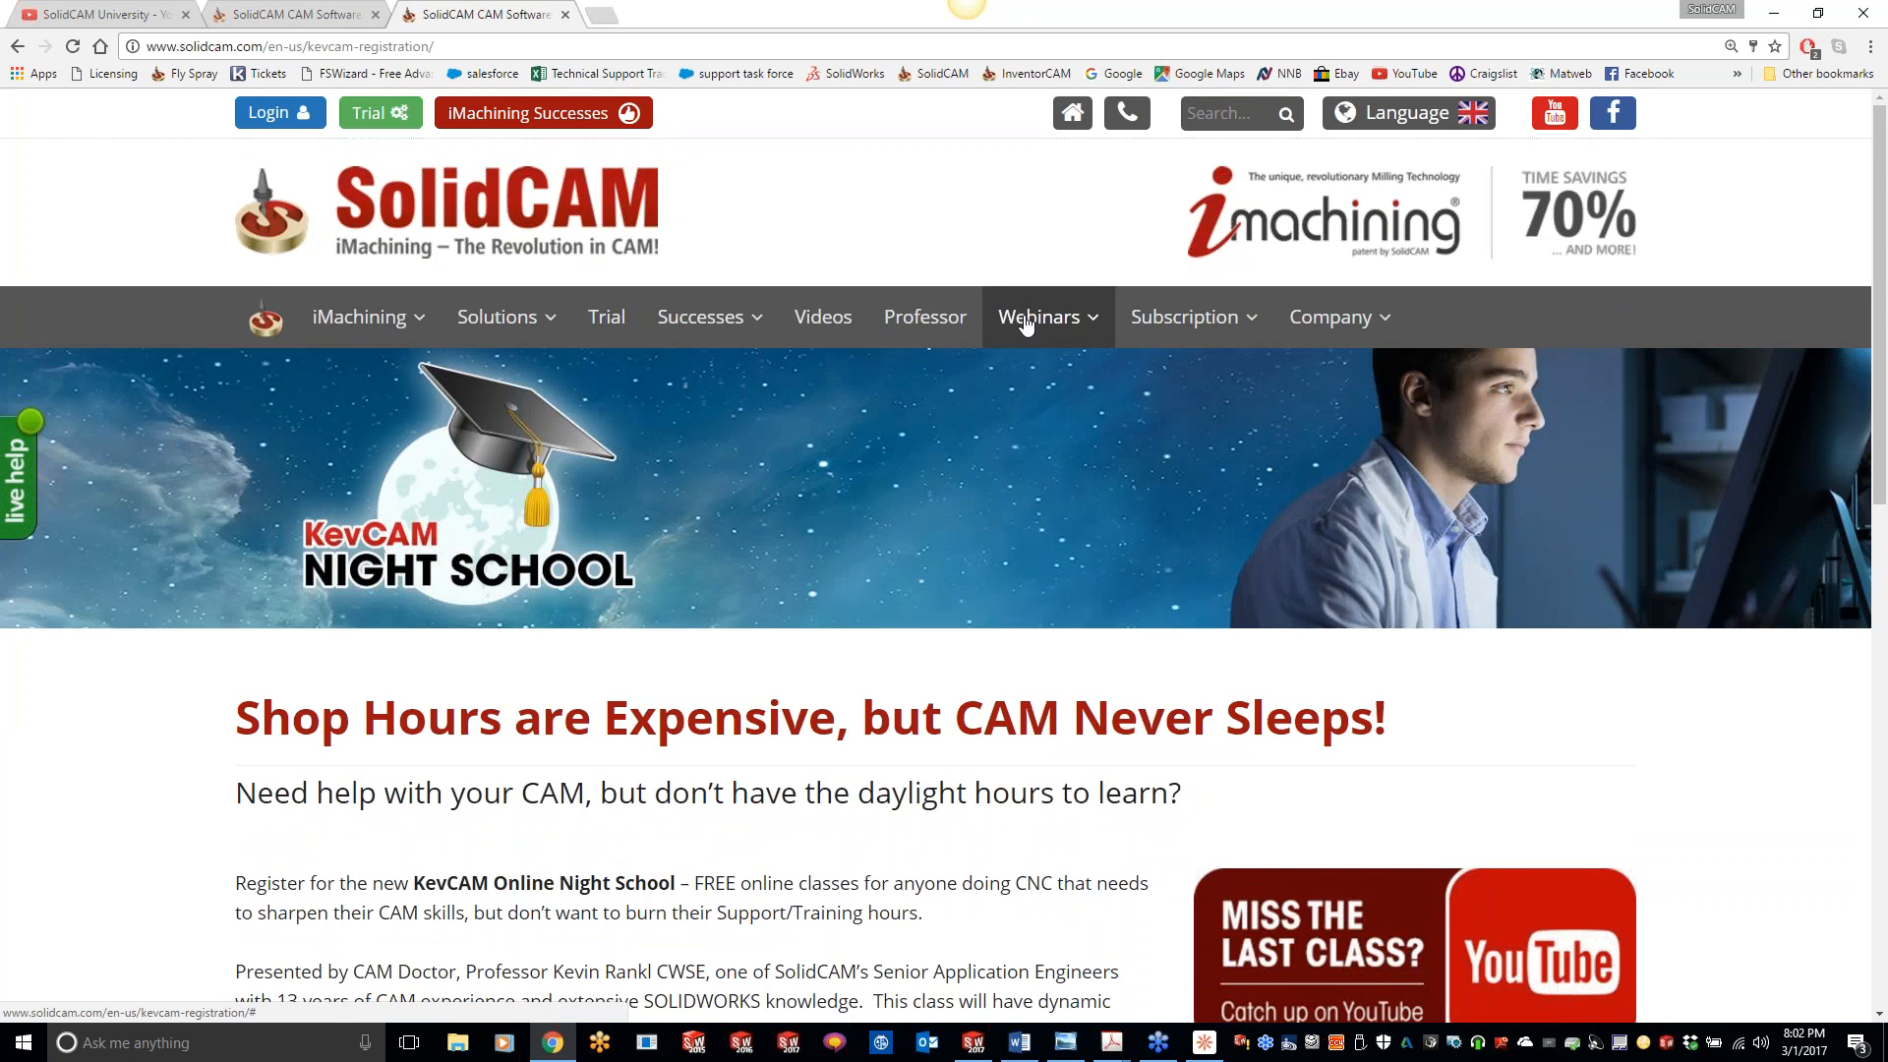
scroll(1025, 321, "down", 6)
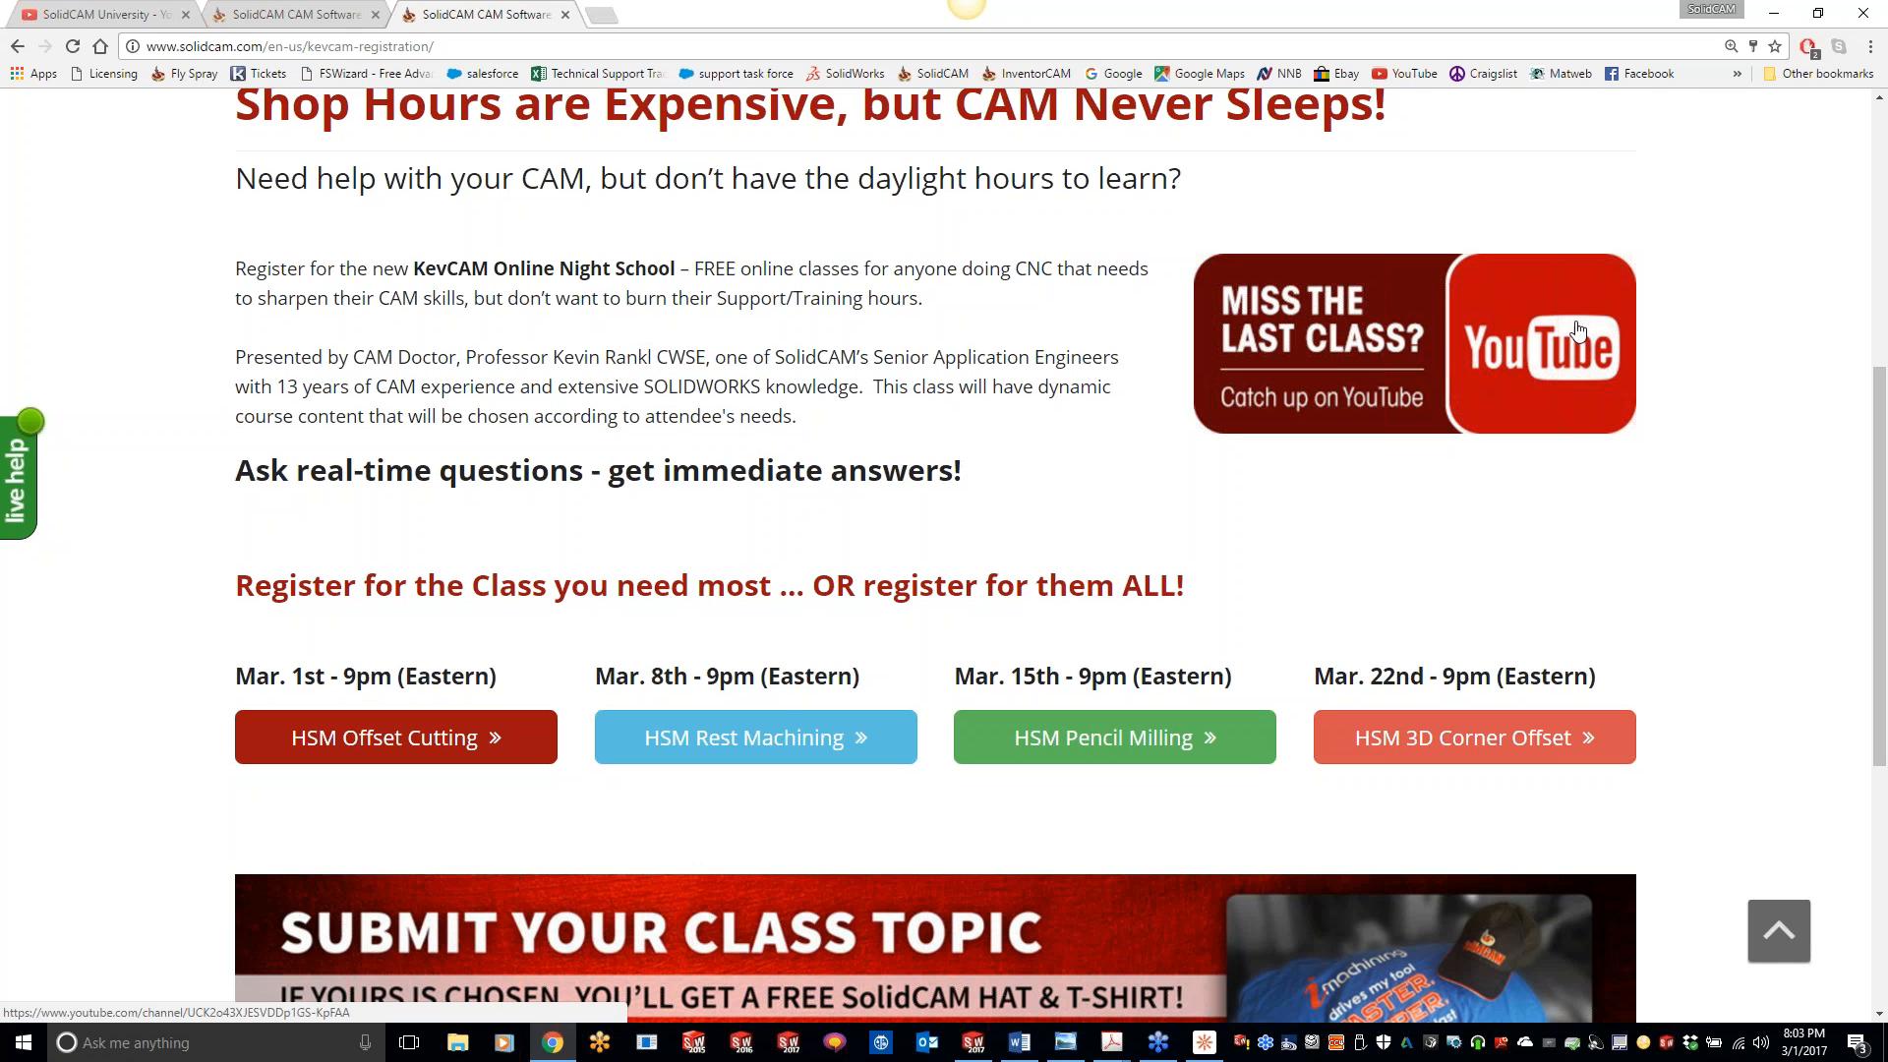
- Switch to the HSM_offset_PART_2016 assembly in SOLIDWORKS and examine the part's curved pocket
left_click(1770, 20)
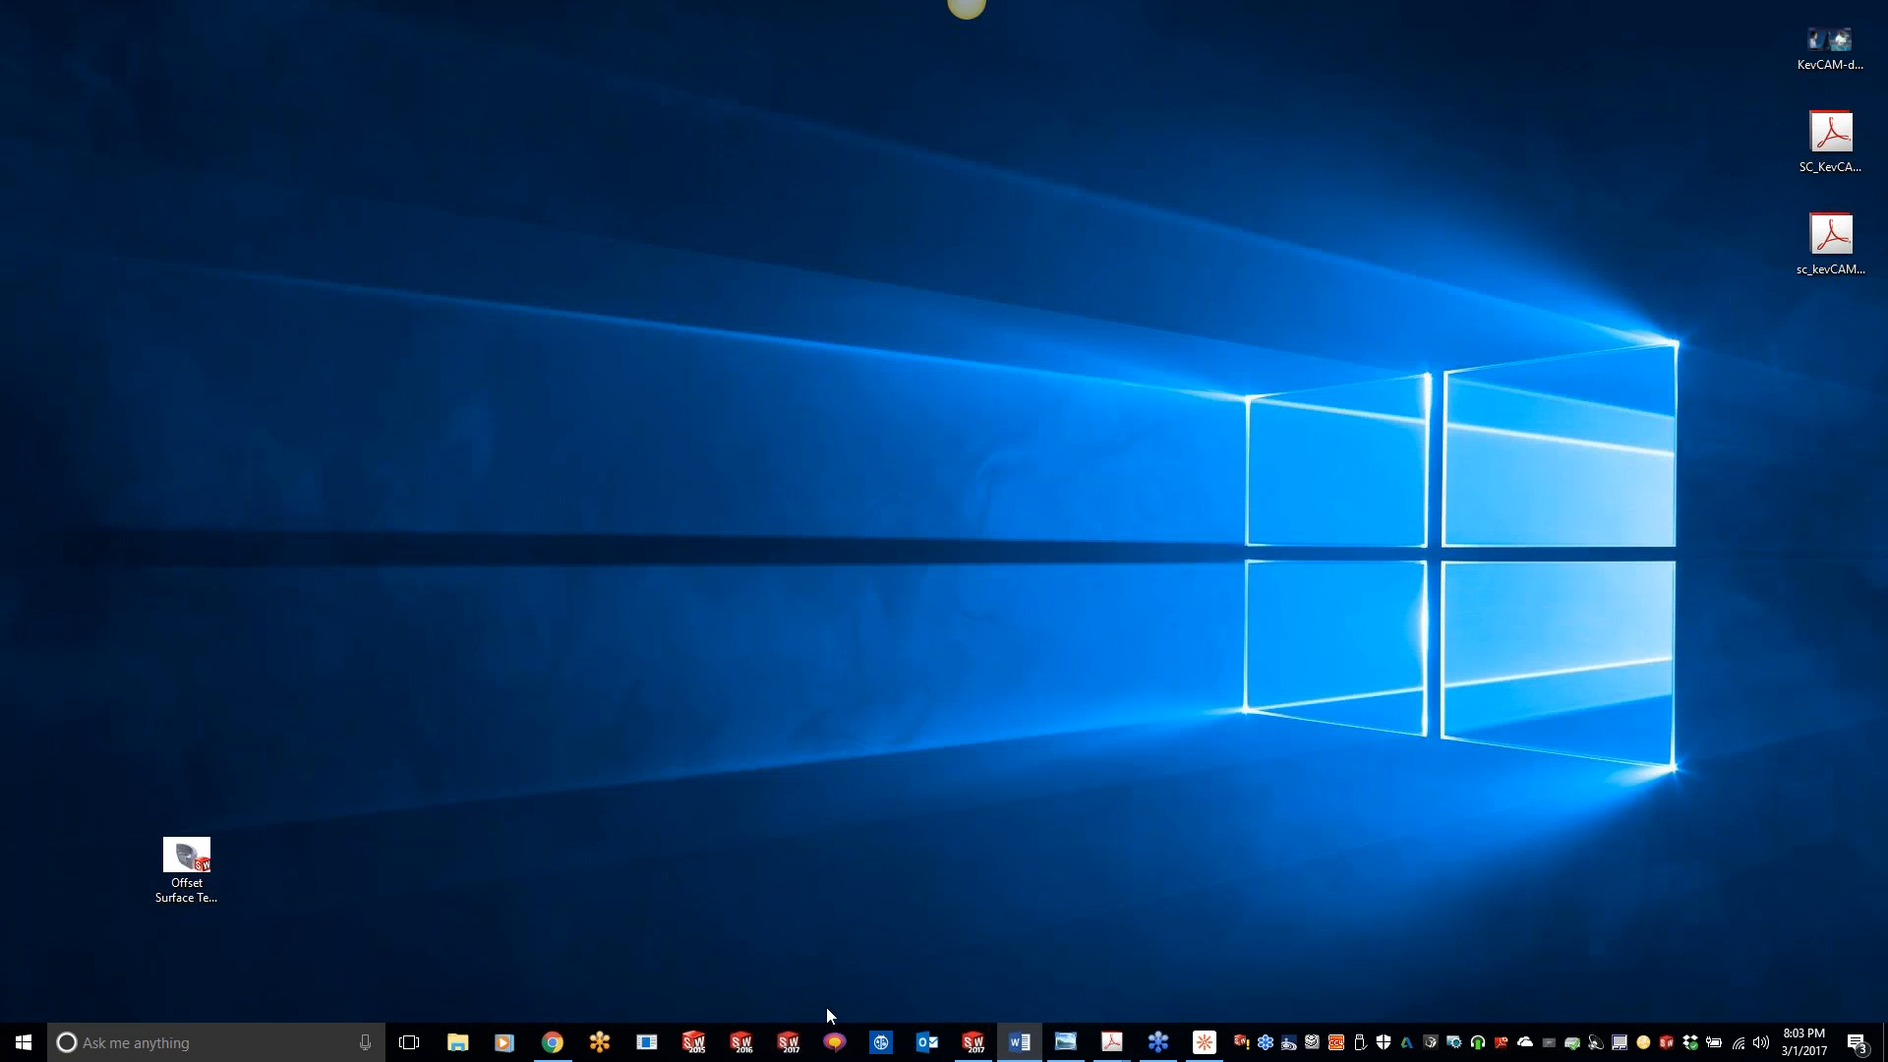
left_click(973, 1042)
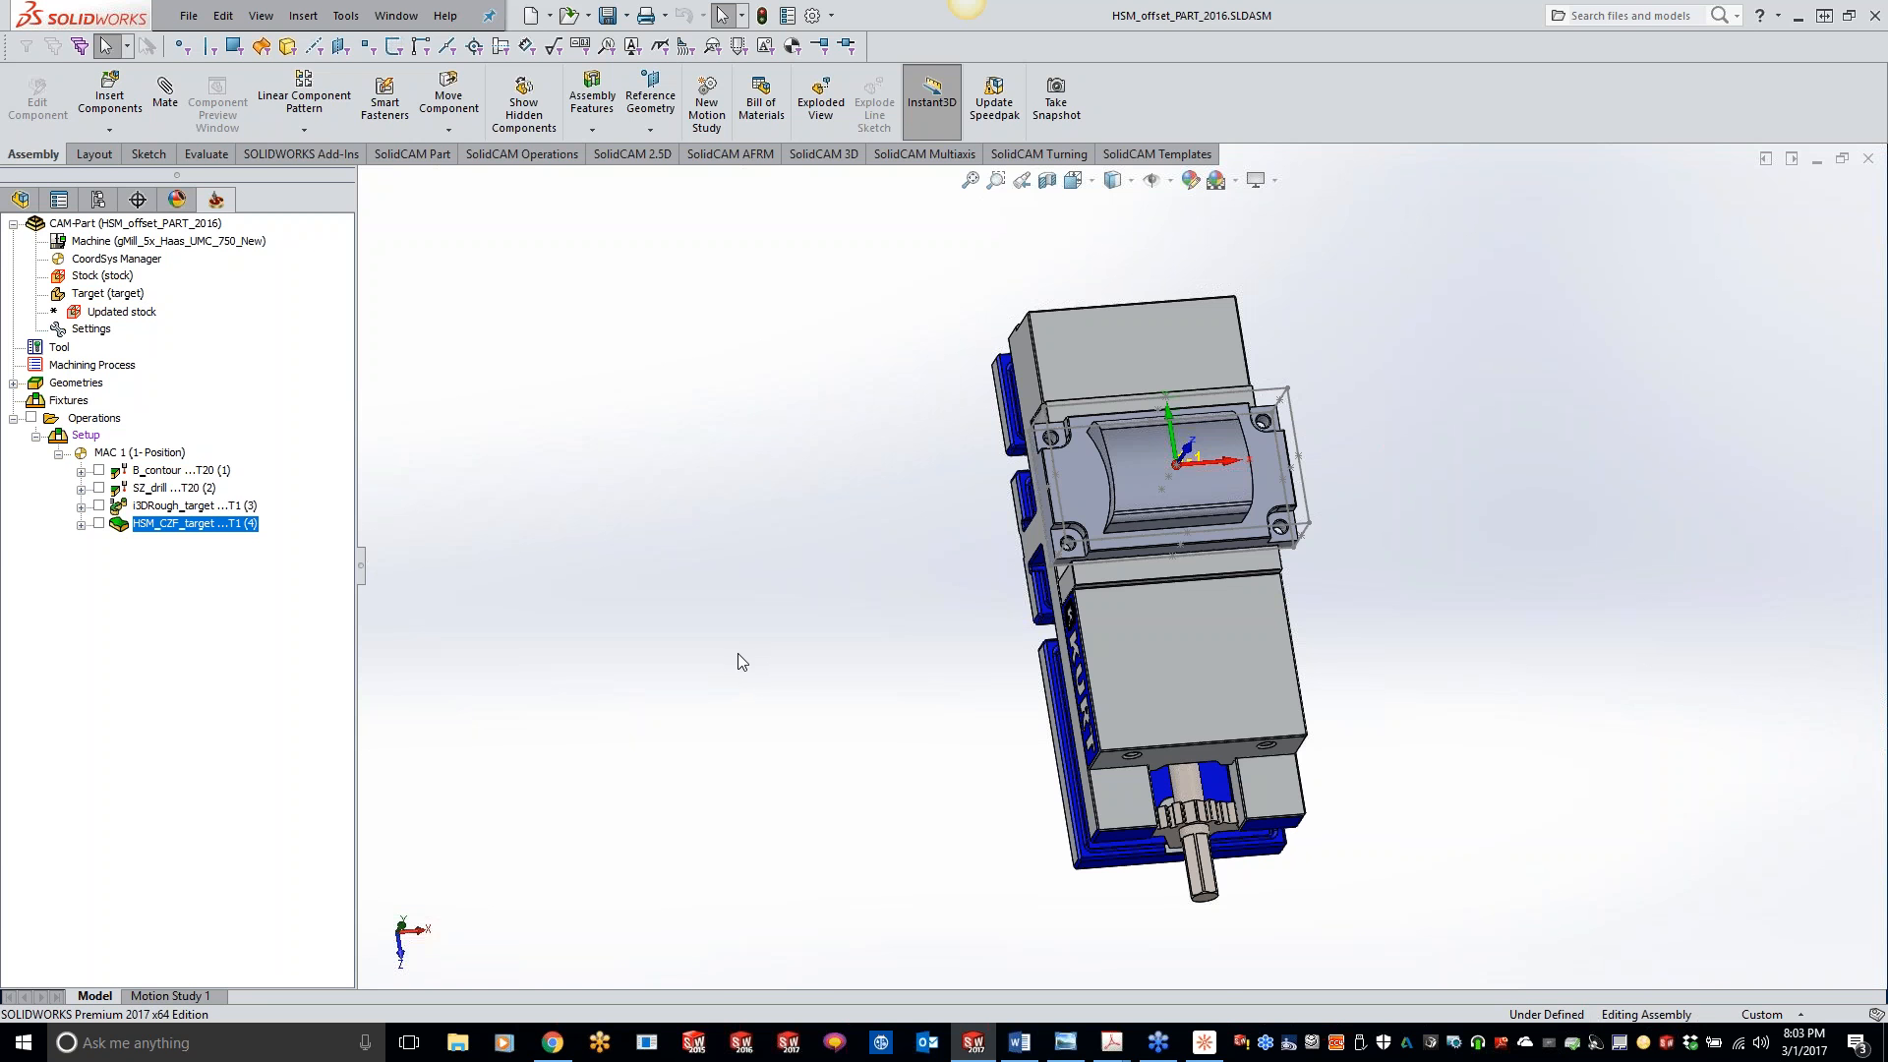
scroll(1007, 535, "down", 5)
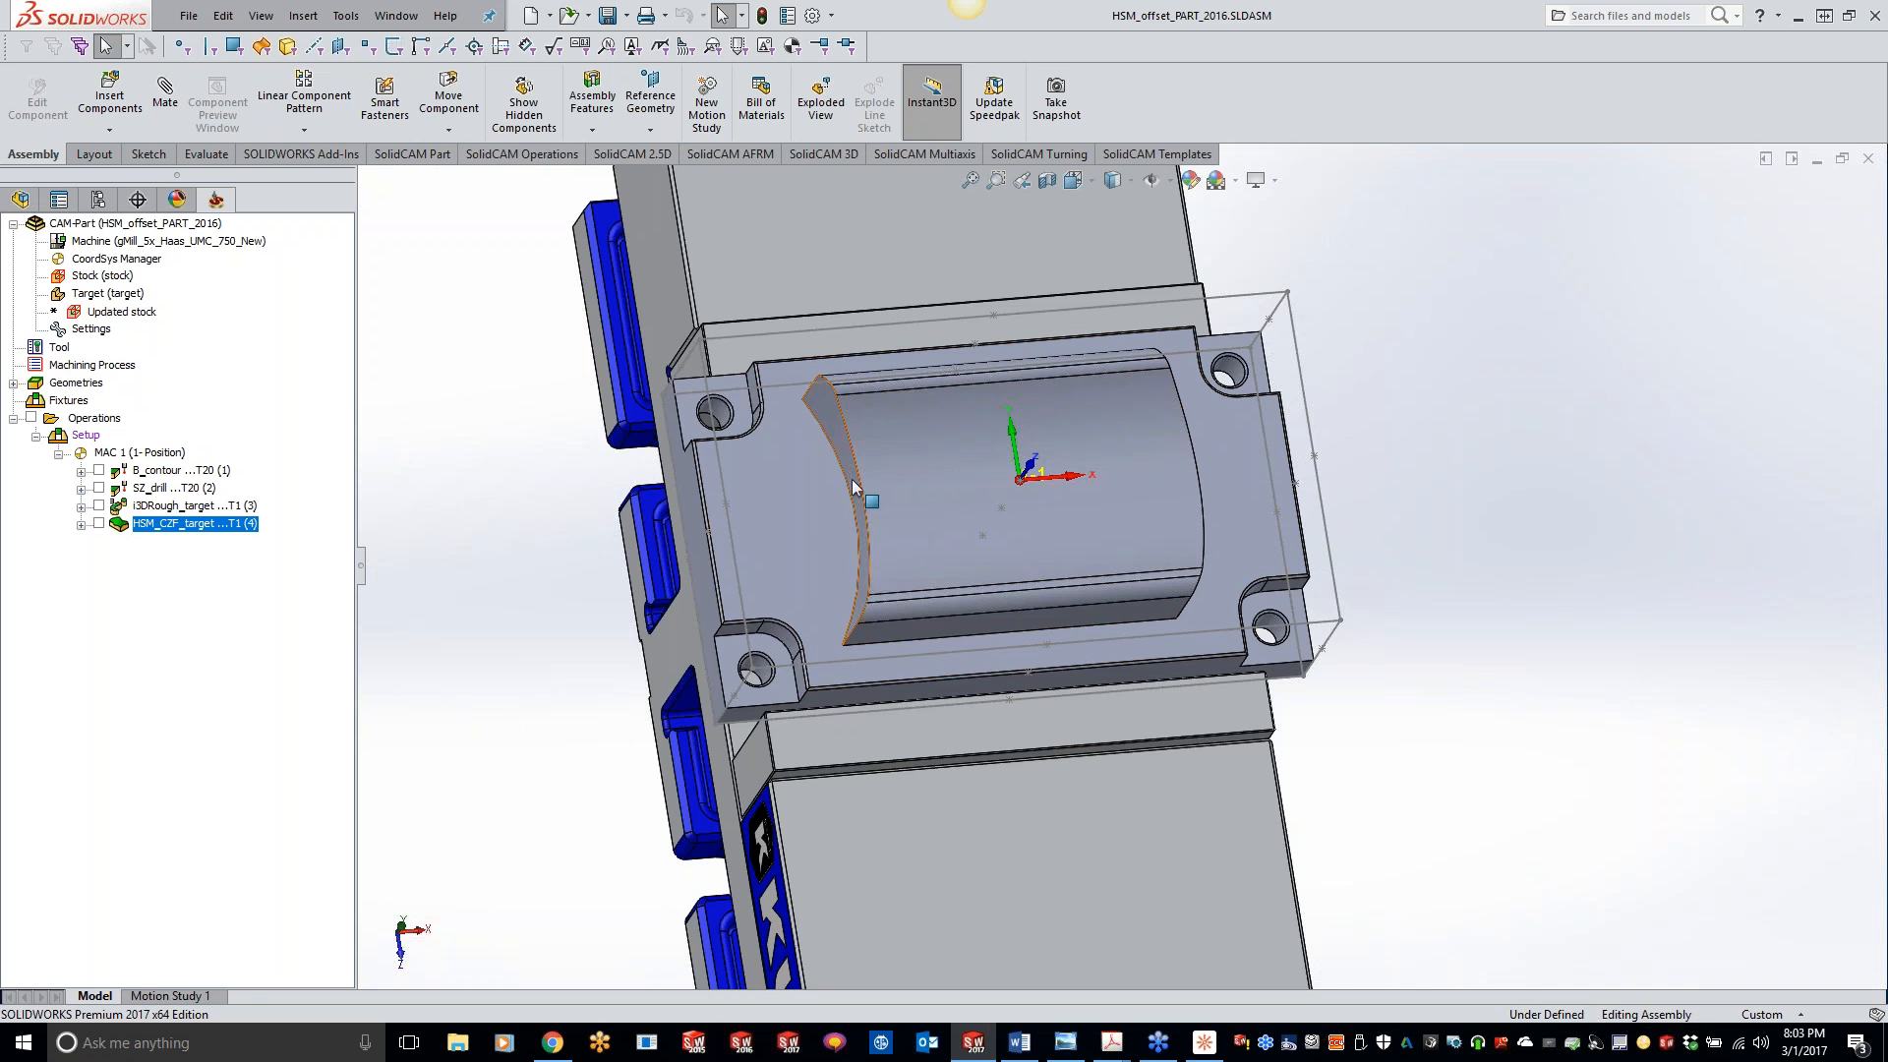
middle_click_drag(949, 474, 889, 489)
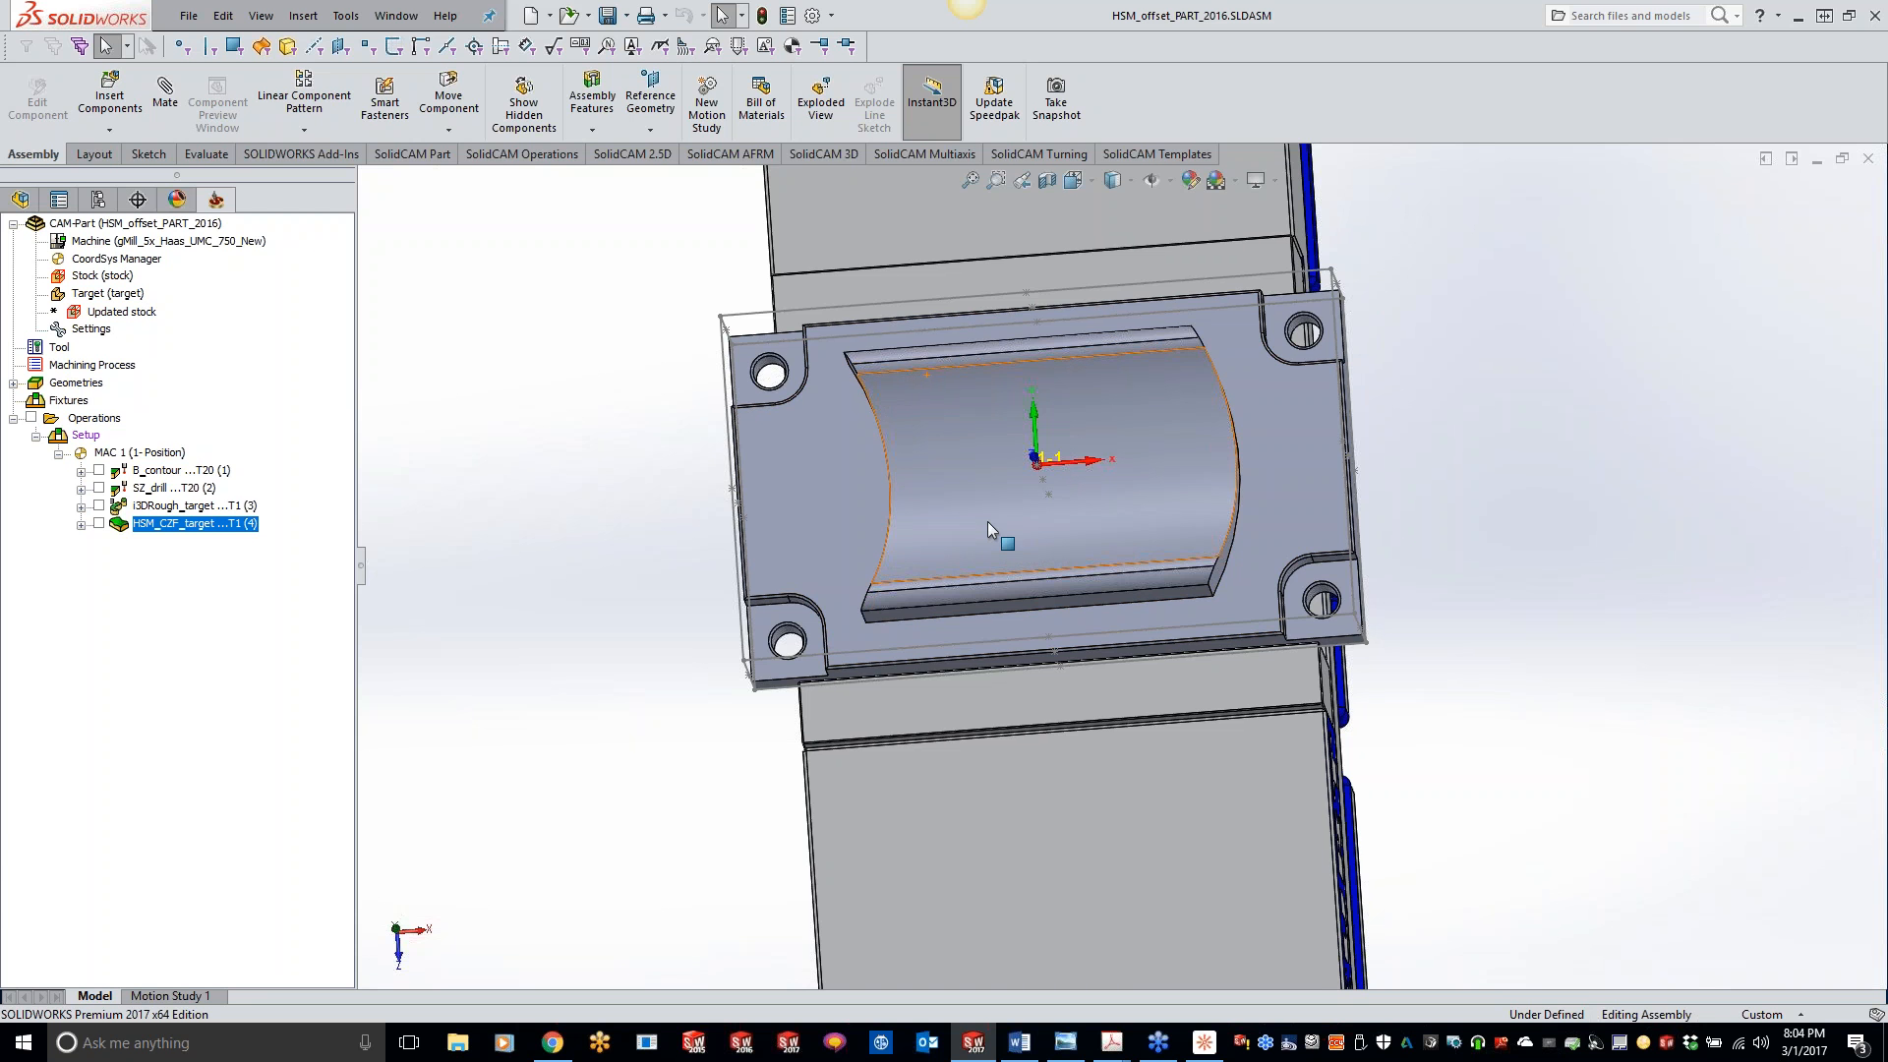
middle_click_drag(1130, 556, 1112, 569)
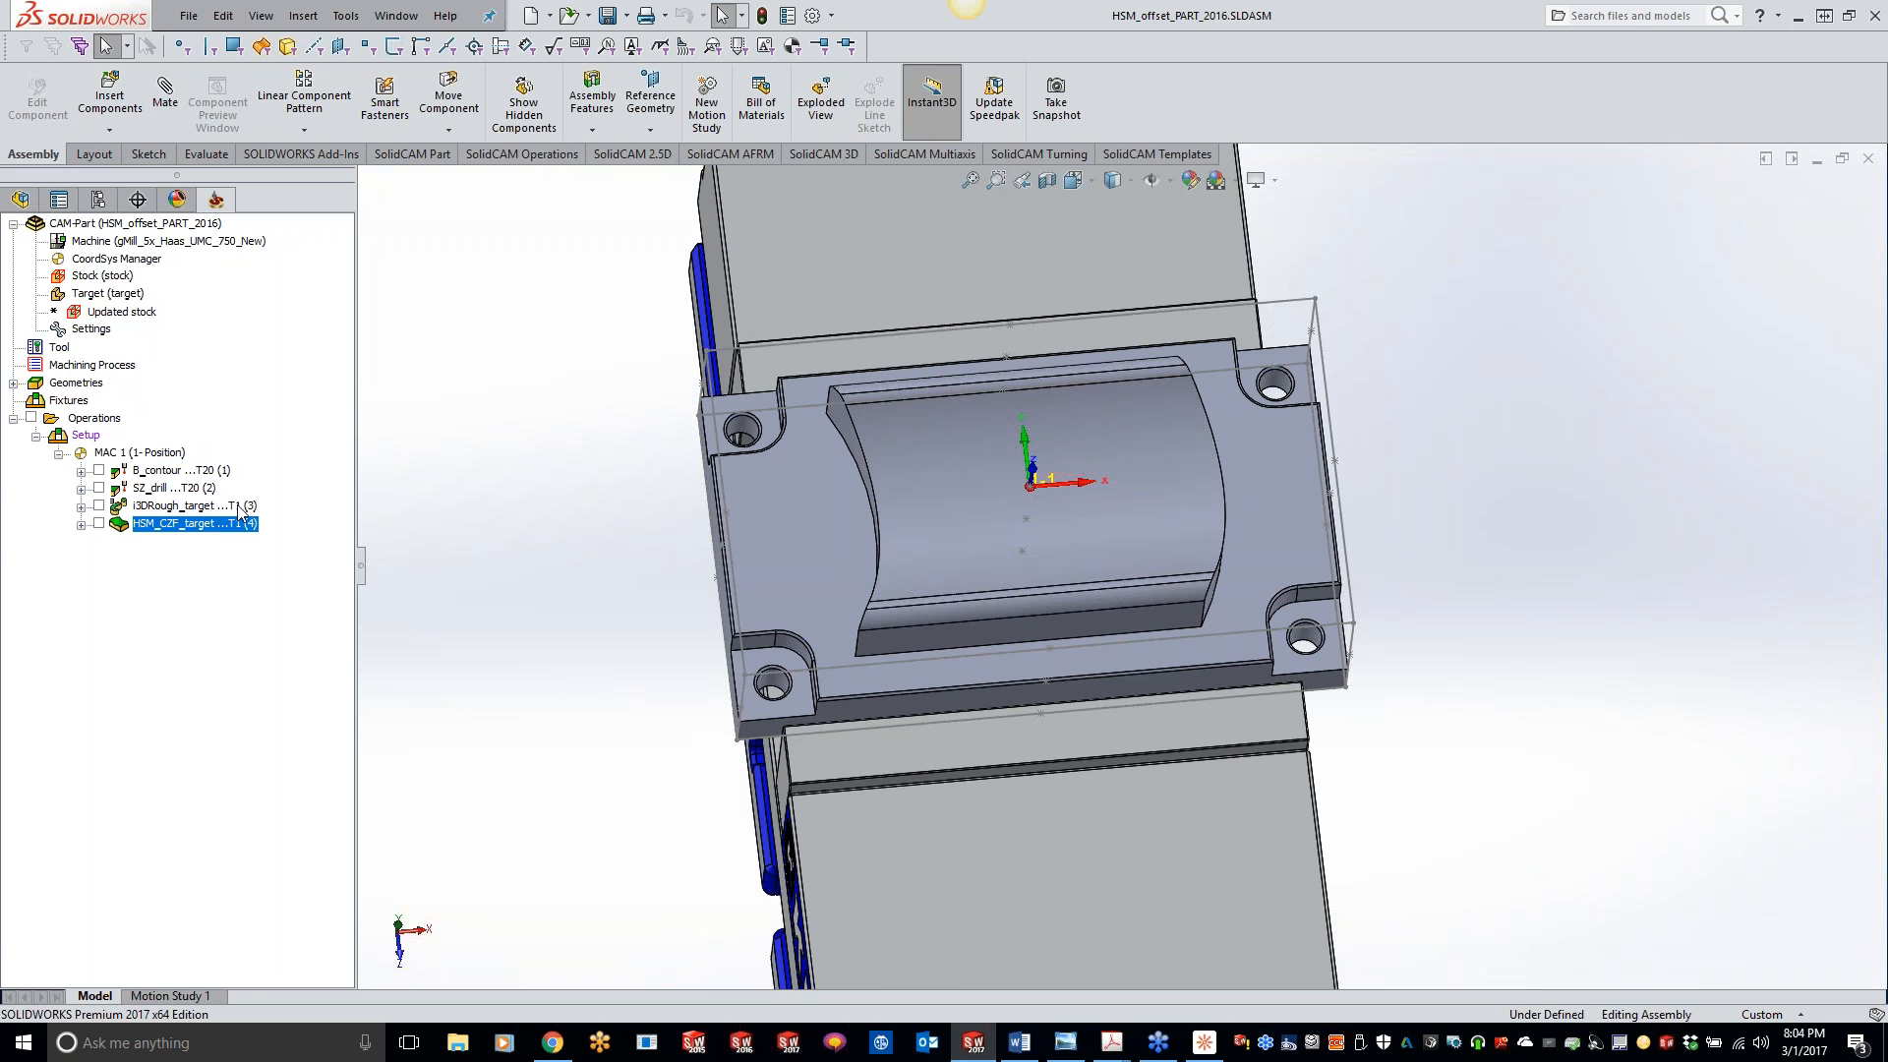
- Add an HSM milling operation after HSM_CZF_target and set its technology to Offset cutting
right_click(196, 531)
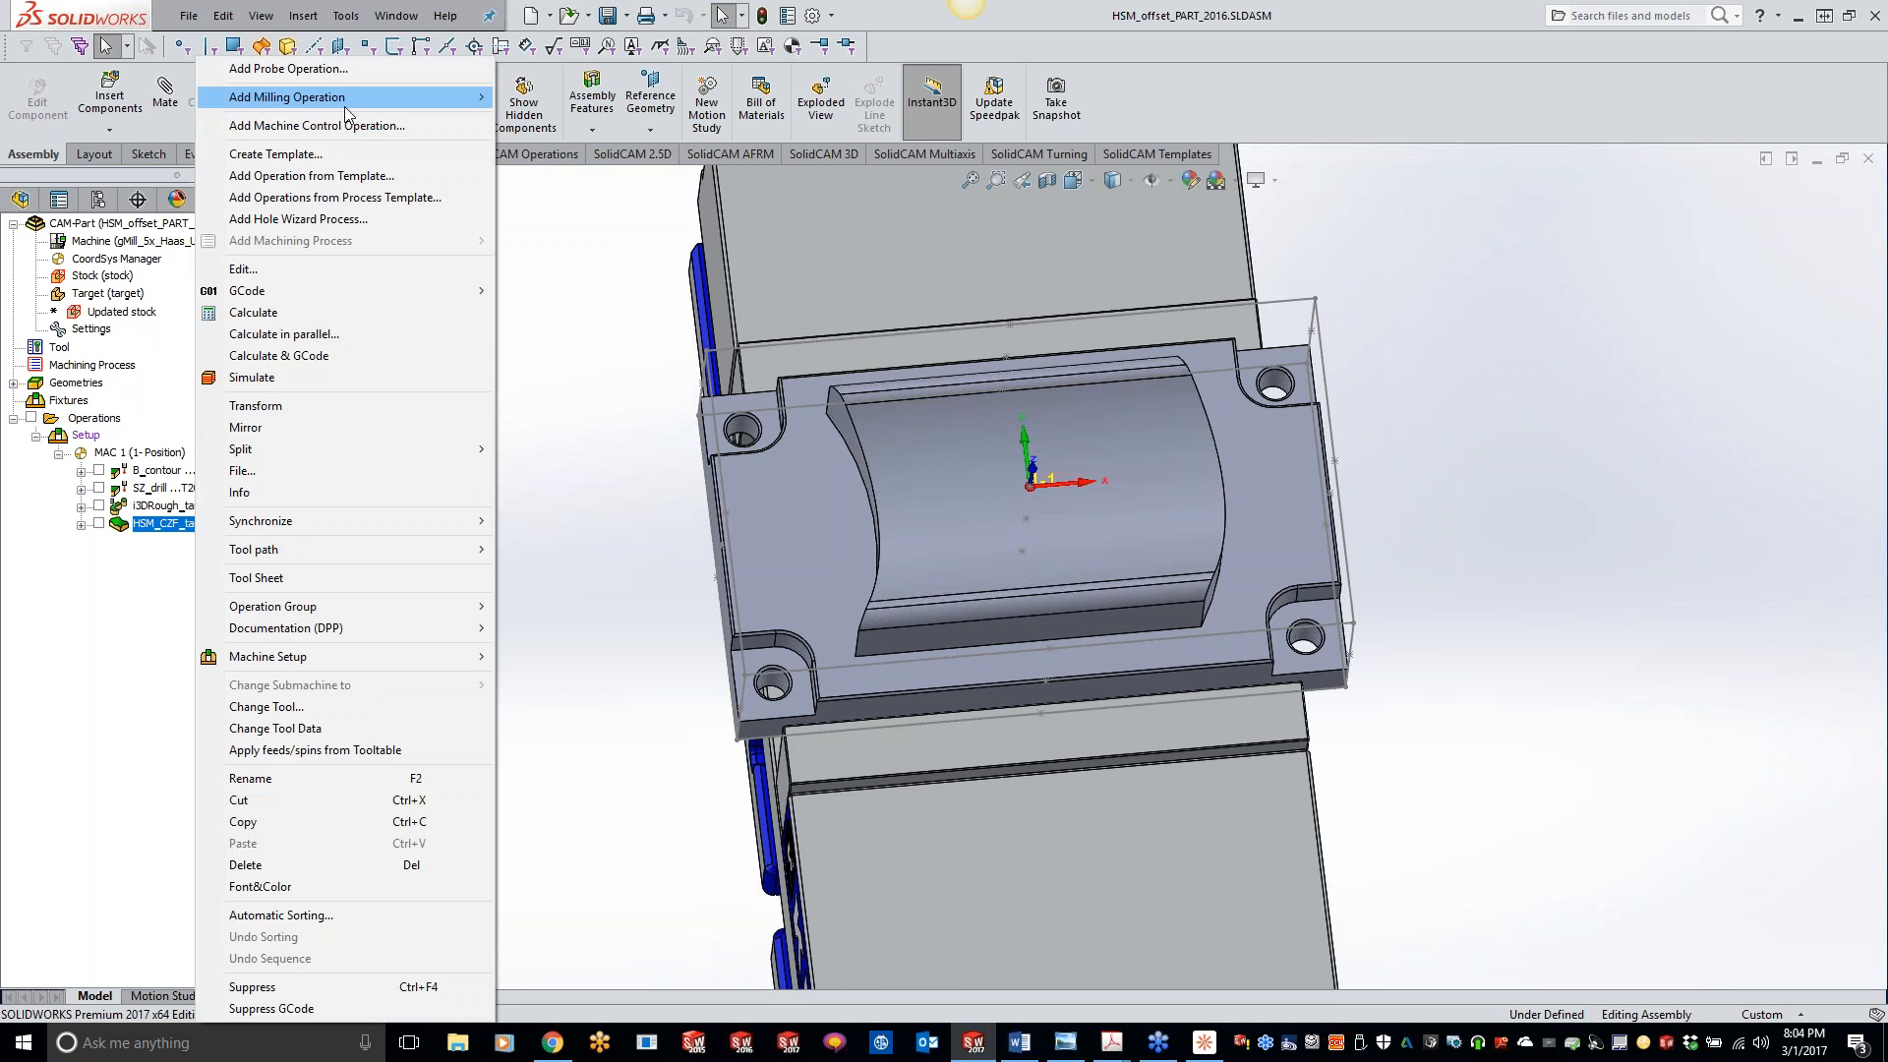
mouse_move(346, 96)
left_click(570, 535)
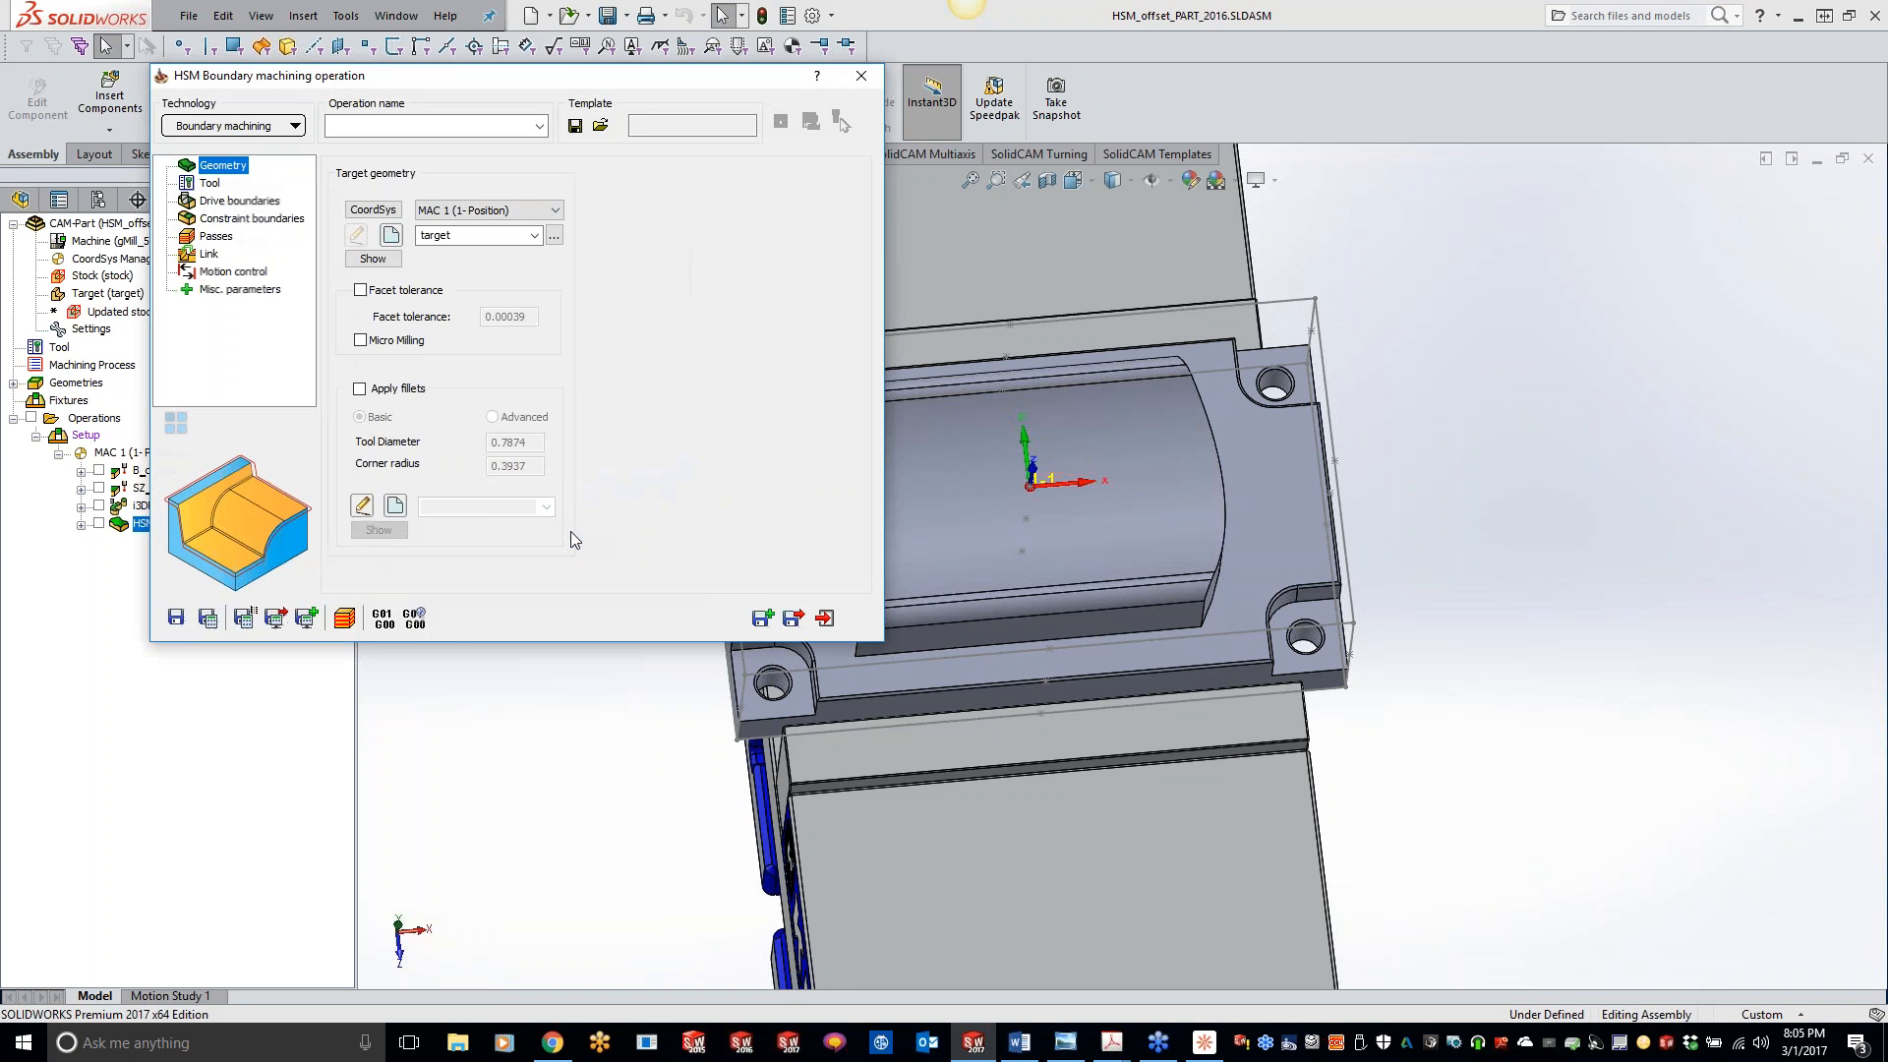
left_click(234, 125)
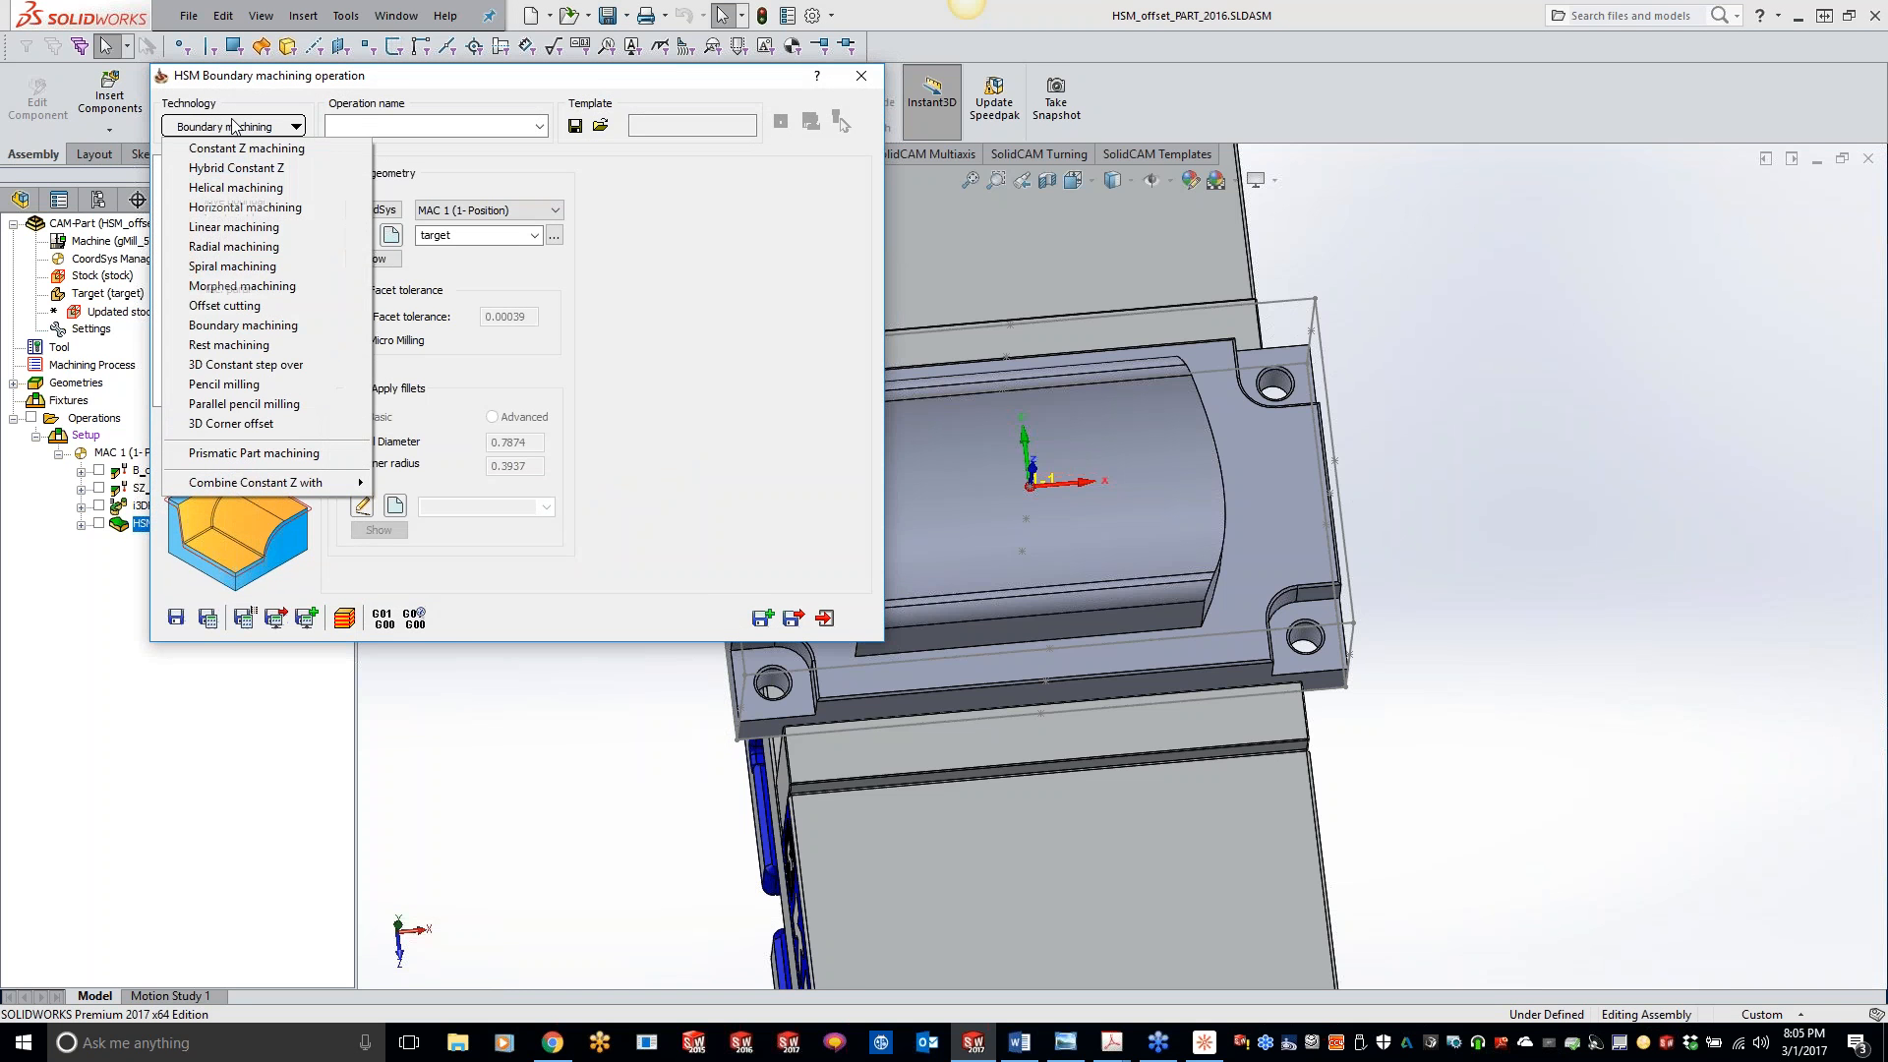
left_click(243, 313)
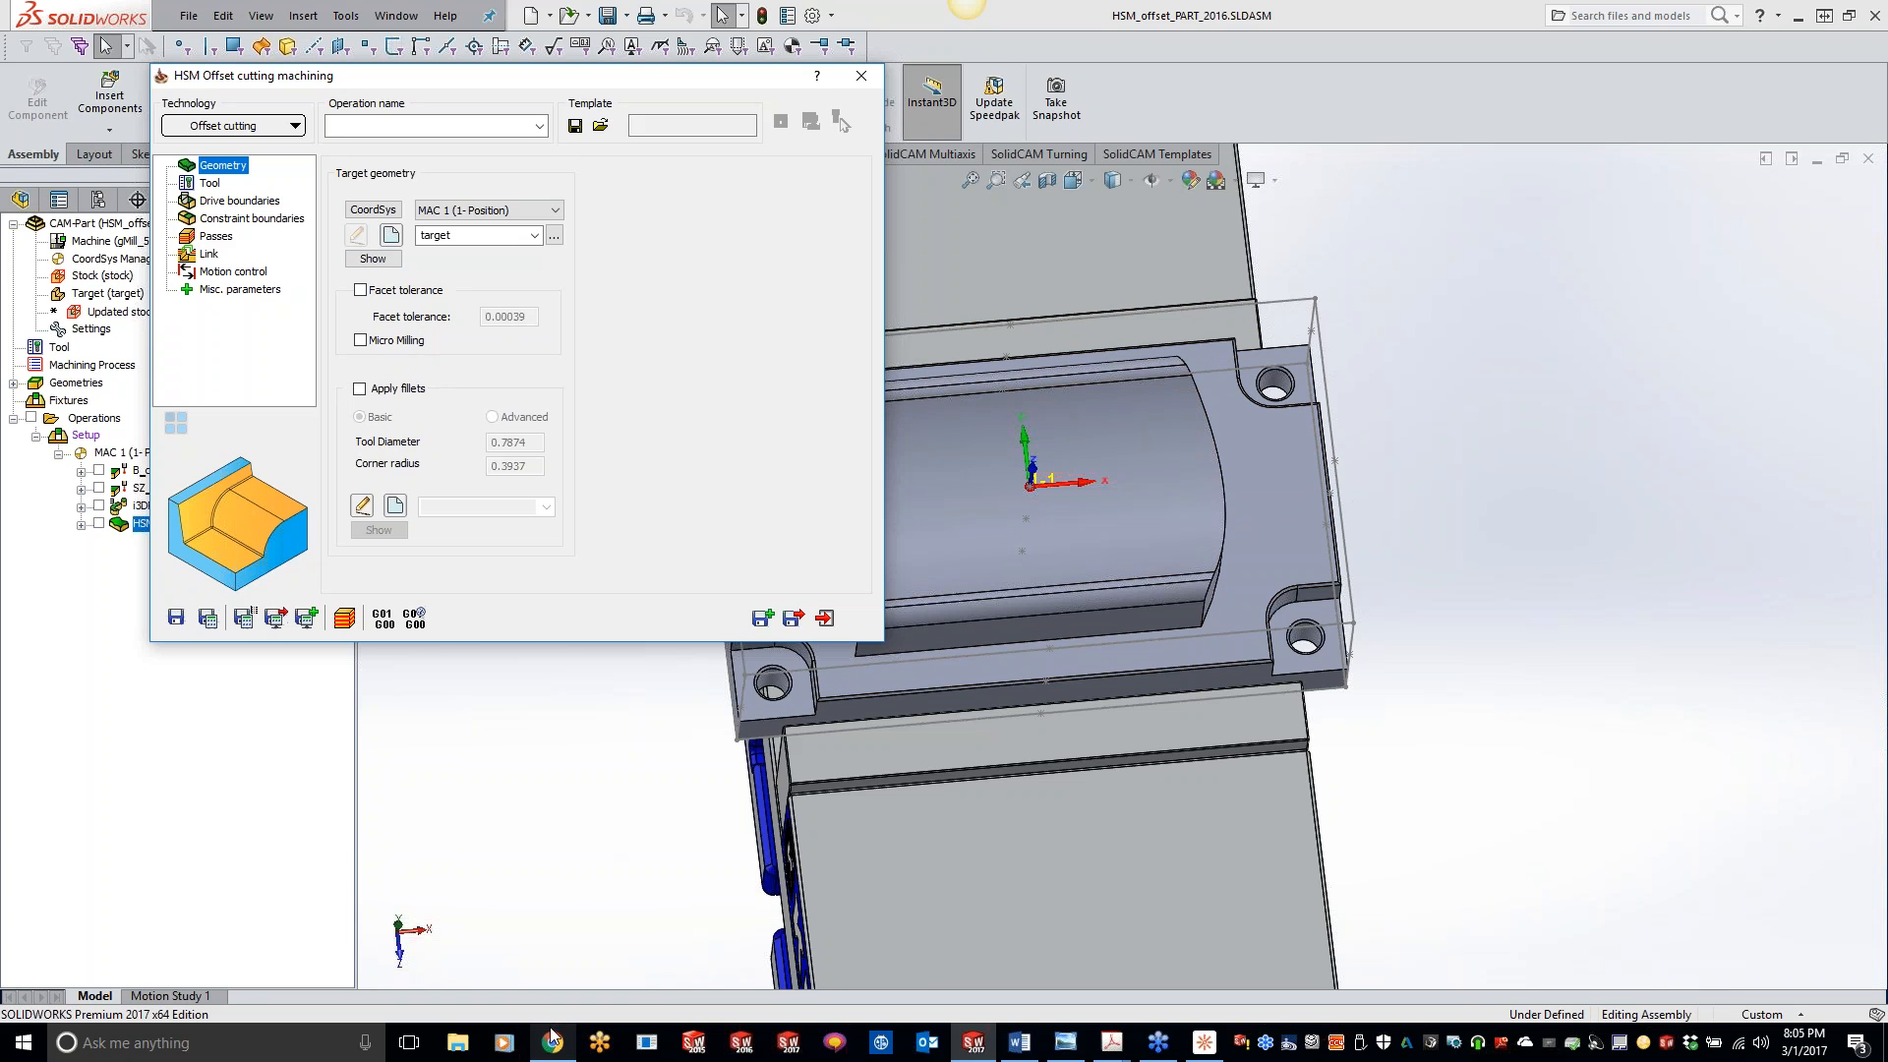
- Assign tool 2, the 0.375 inch ball nose mill, to the offset cutting operation
mouse_move(550, 1035)
left_click(208, 184)
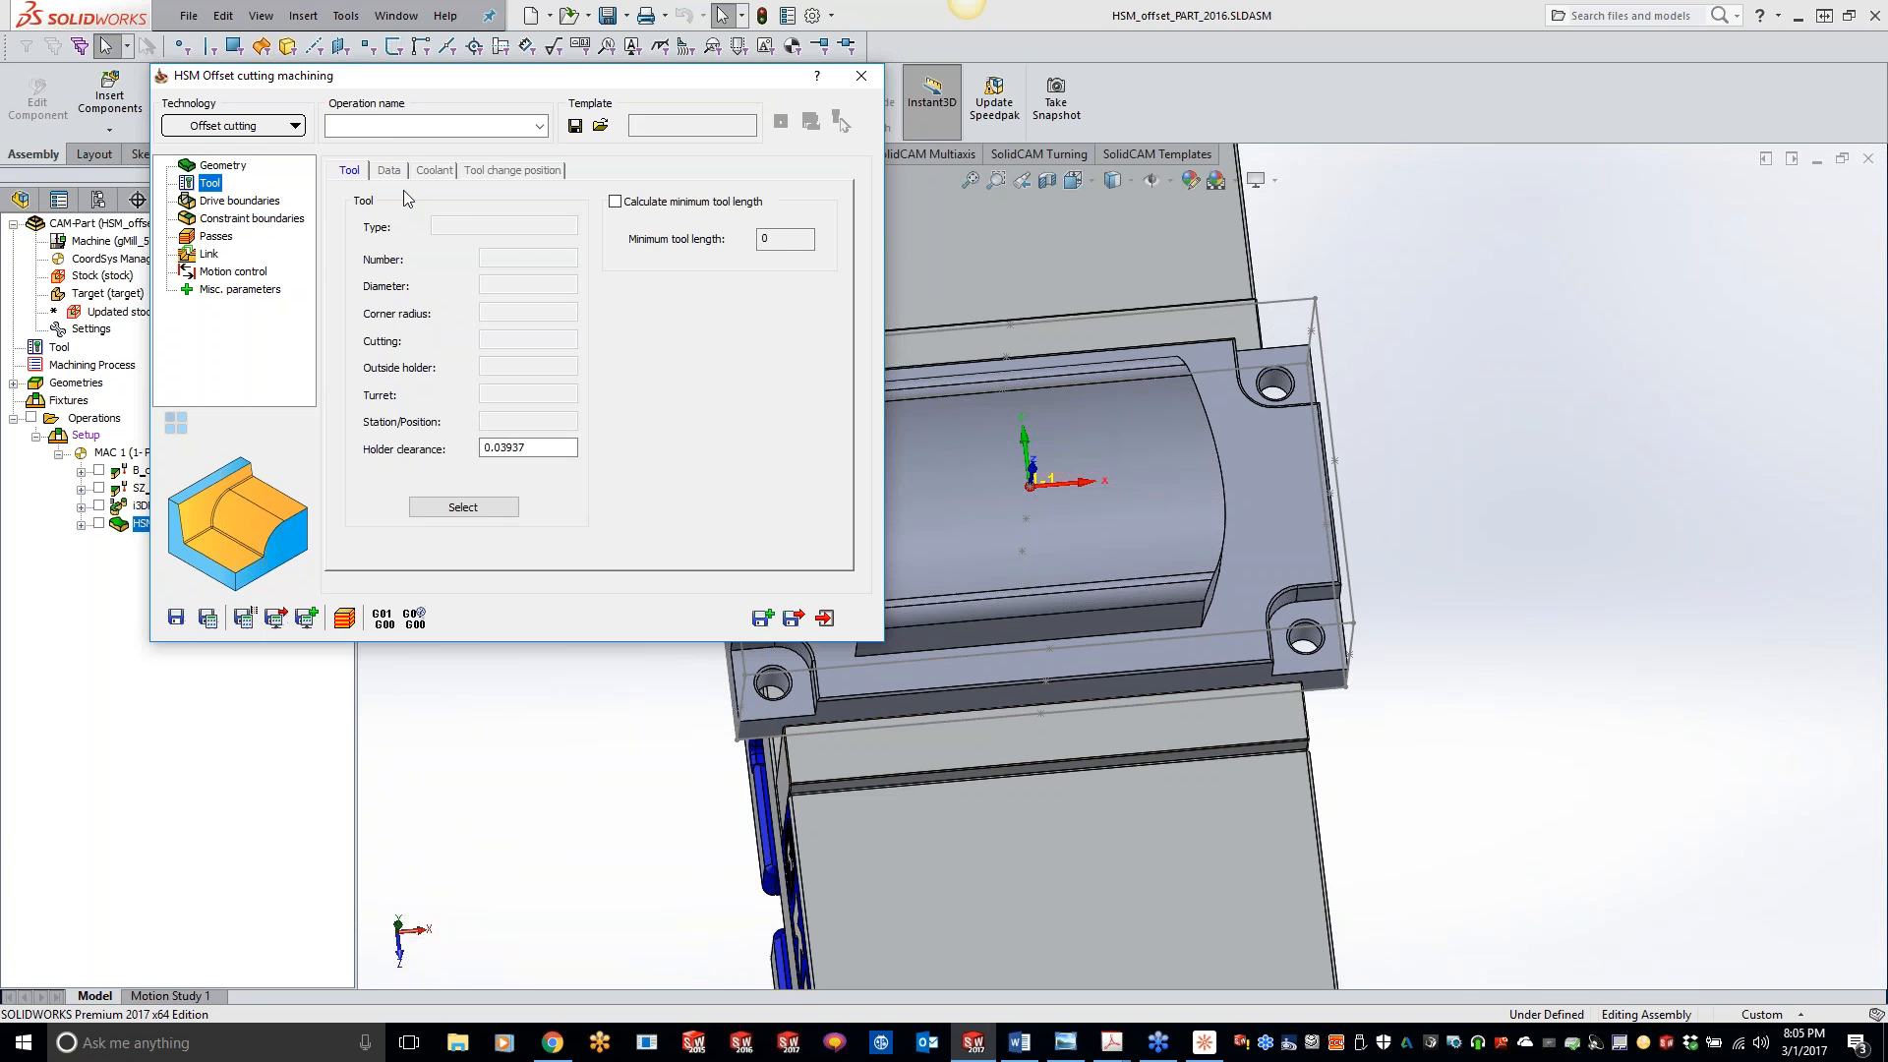
left_click(471, 507)
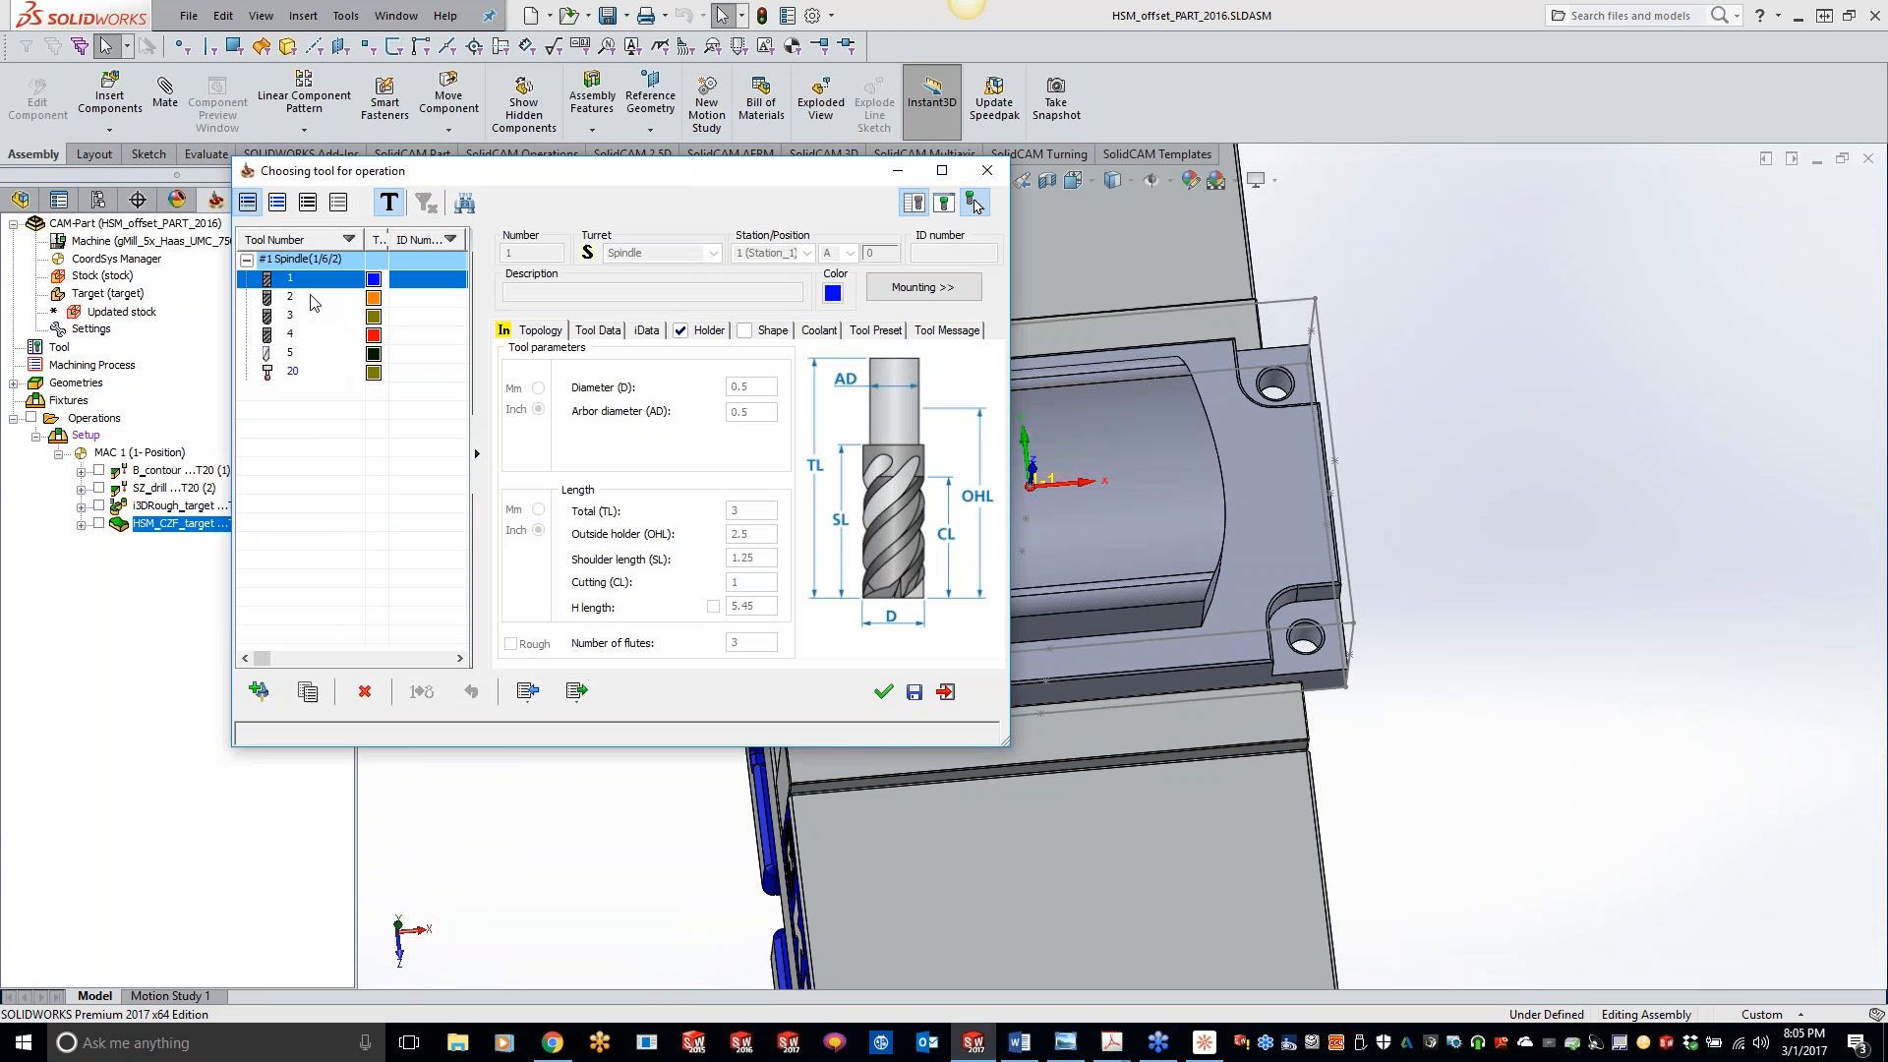
left_click(313, 298)
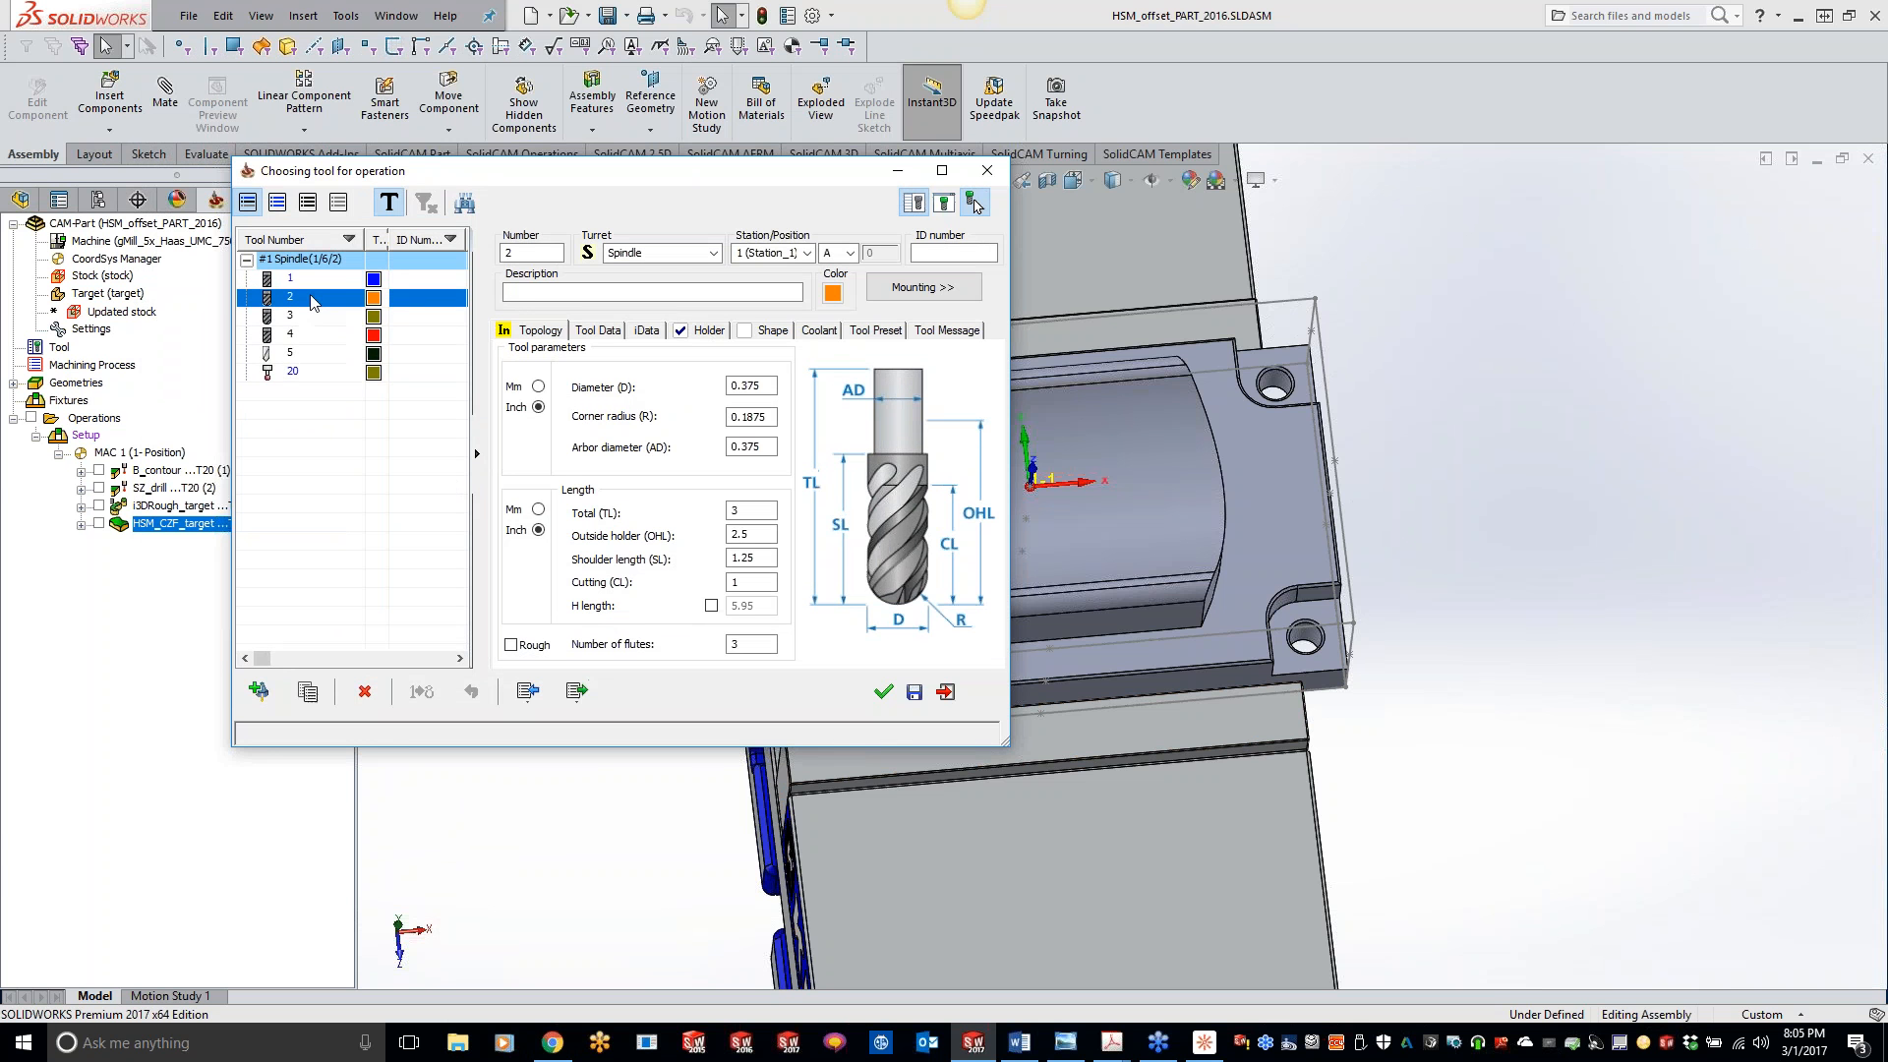
double_click(312, 298)
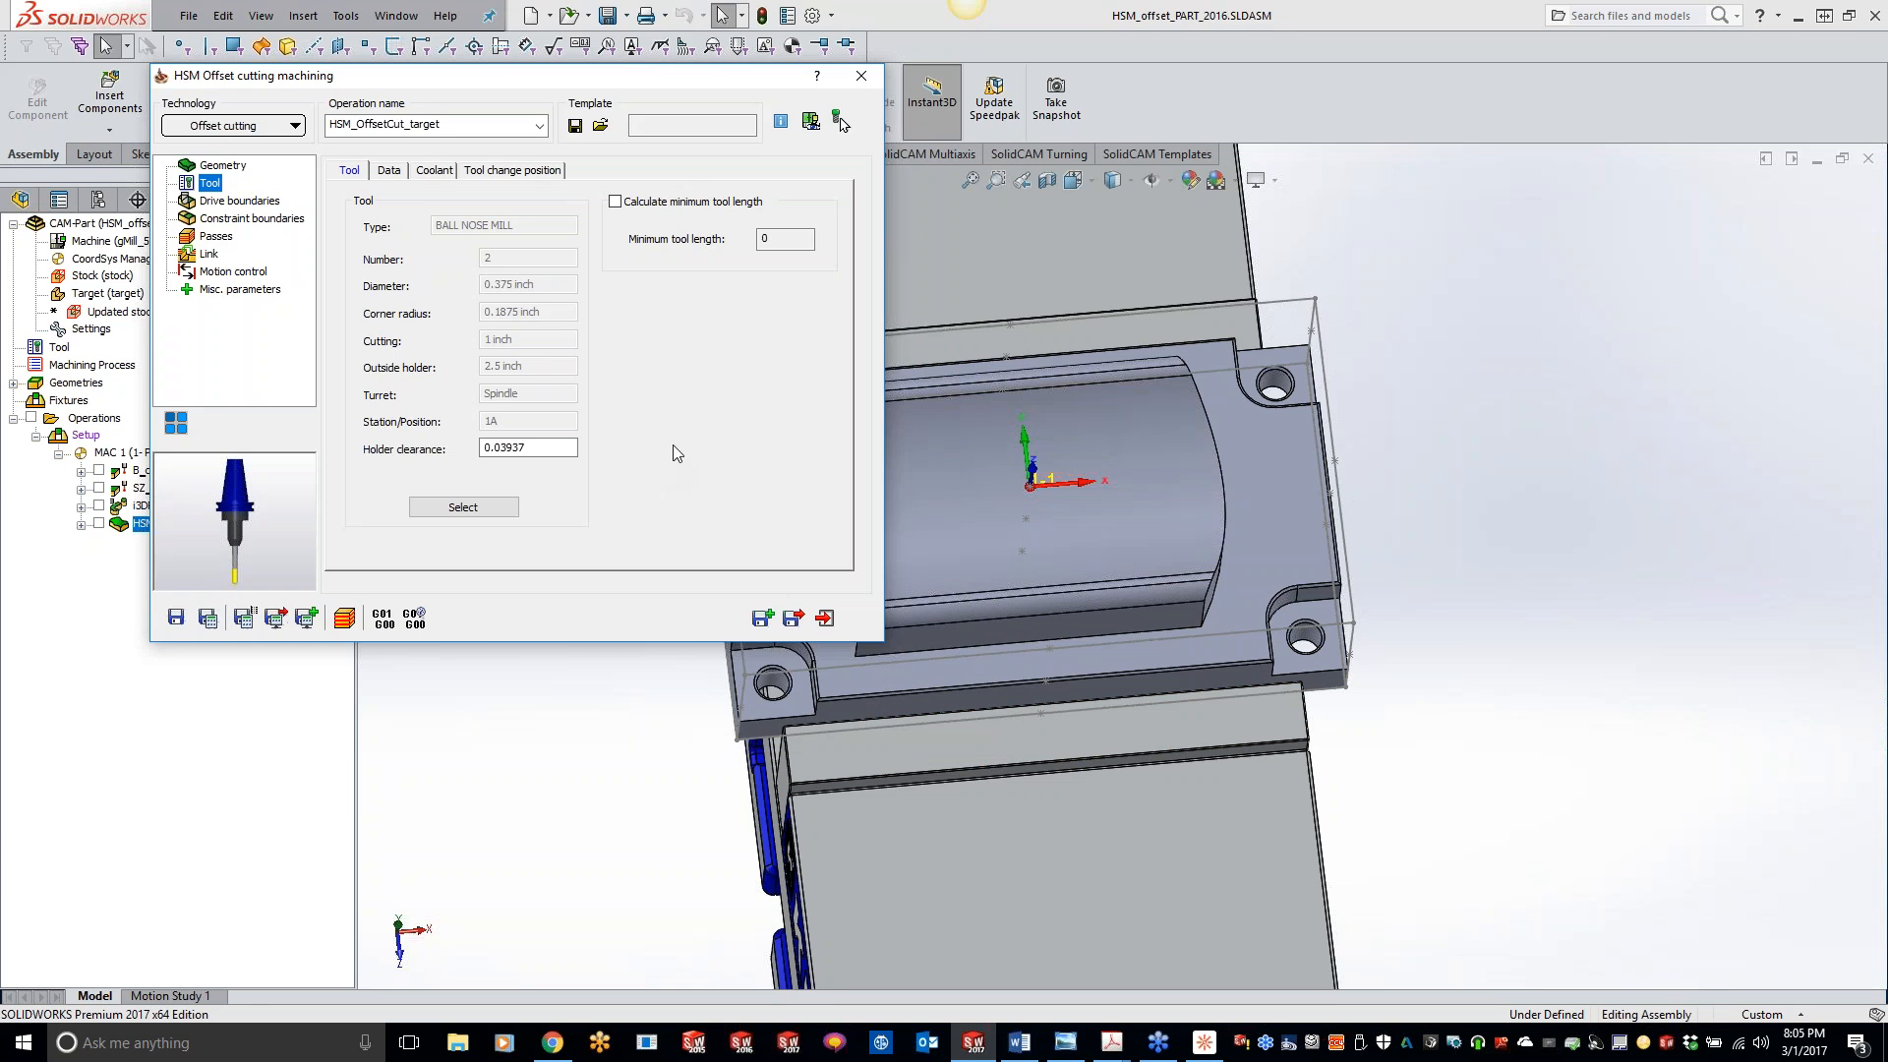
- Define a new drive boundary curve from the upper arc edge at the pocket's -X end, keeping the clear direction Right
left_click(244, 204)
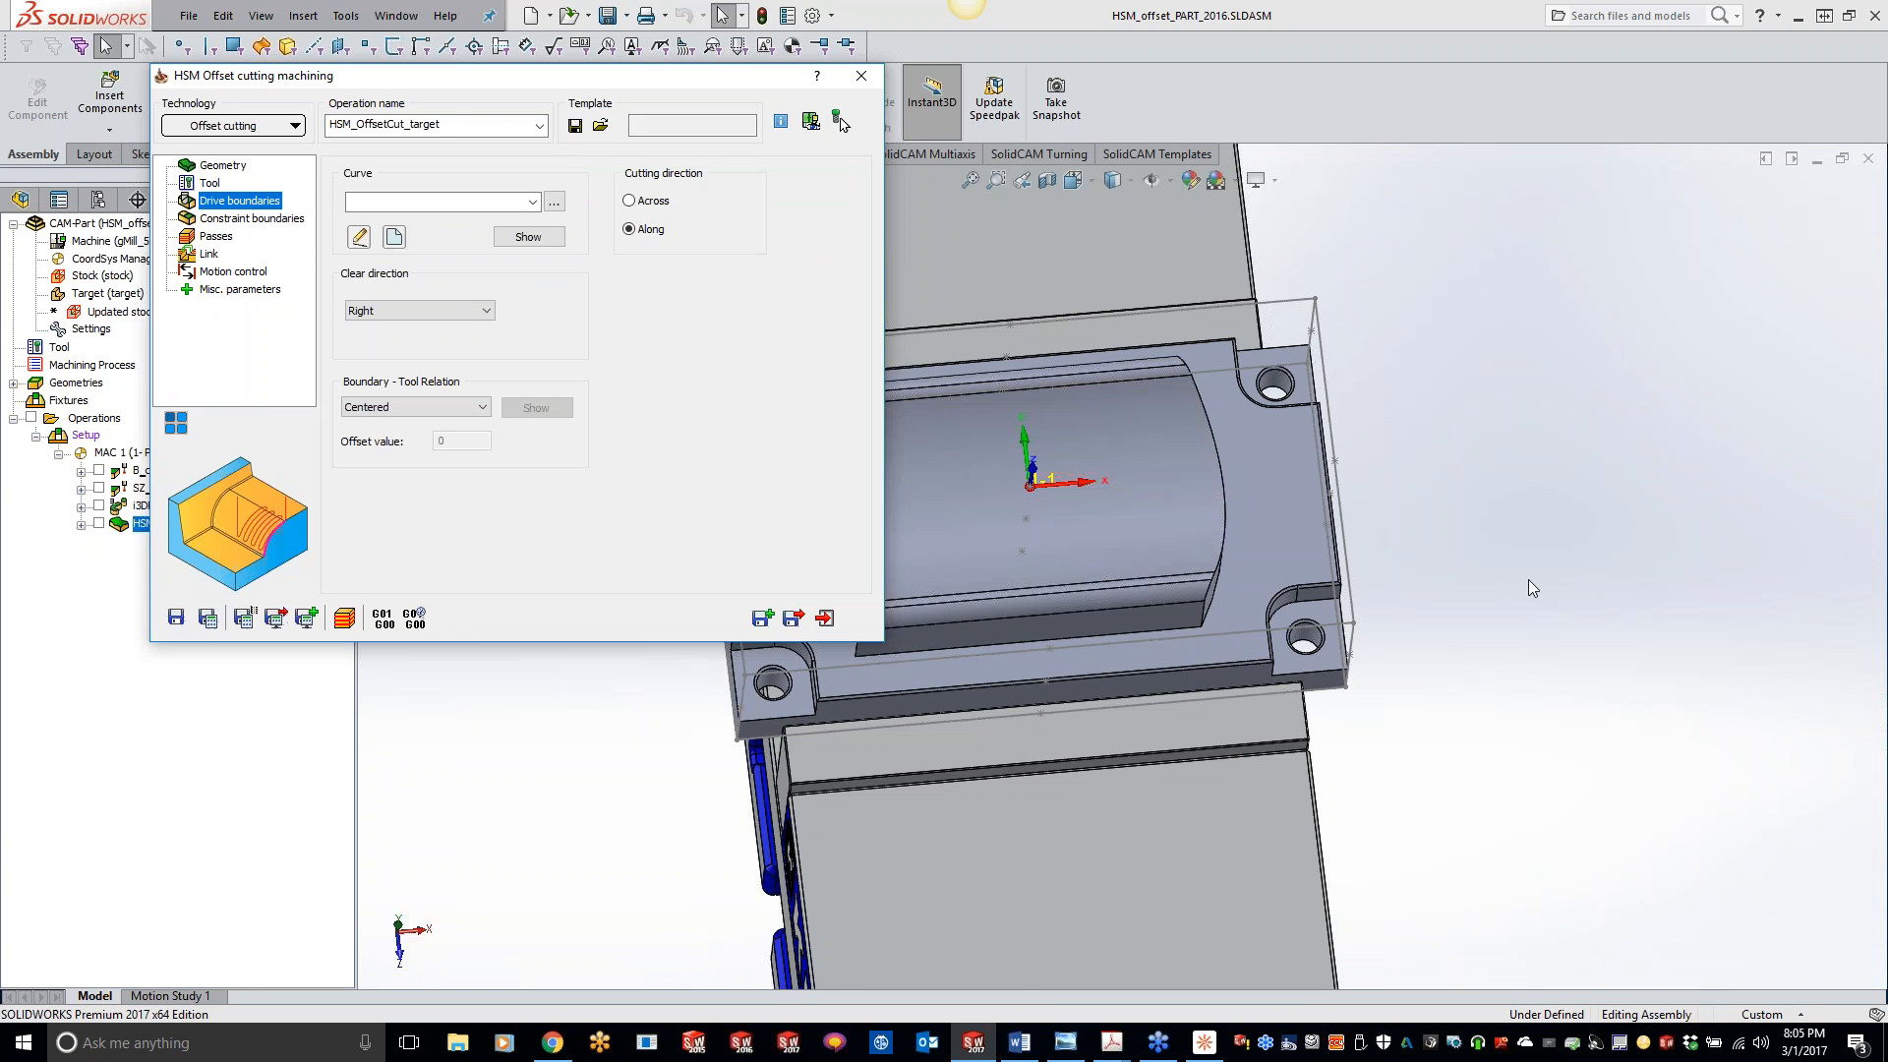
left_click(1508, 708)
scroll(1207, 566, "up", 2)
mouse_move(1188, 543)
middle_mouse_down("ctrl")
mouse_move(1266, 541)
mouse_move(1252, 569)
mouse_move(1218, 540)
middle_mouse_up("ctrl")
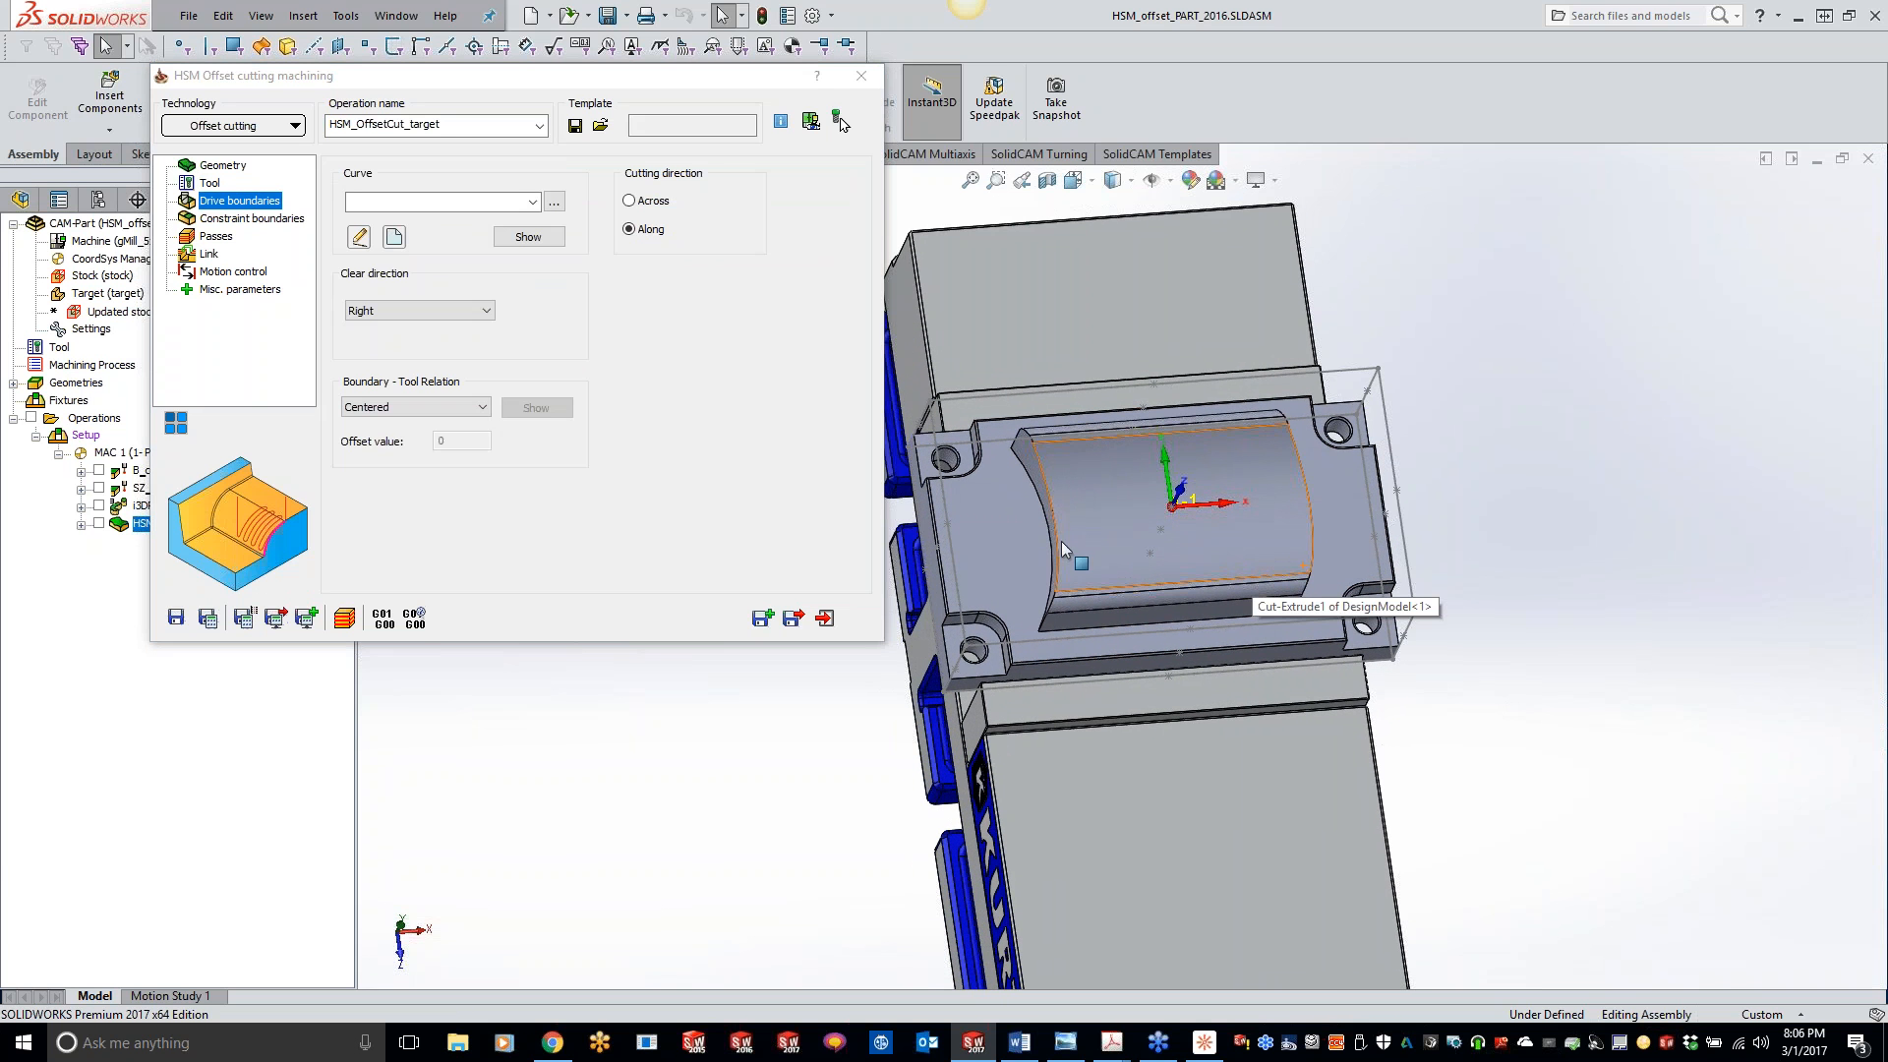
middle_click_drag(1032, 589, 1124, 546)
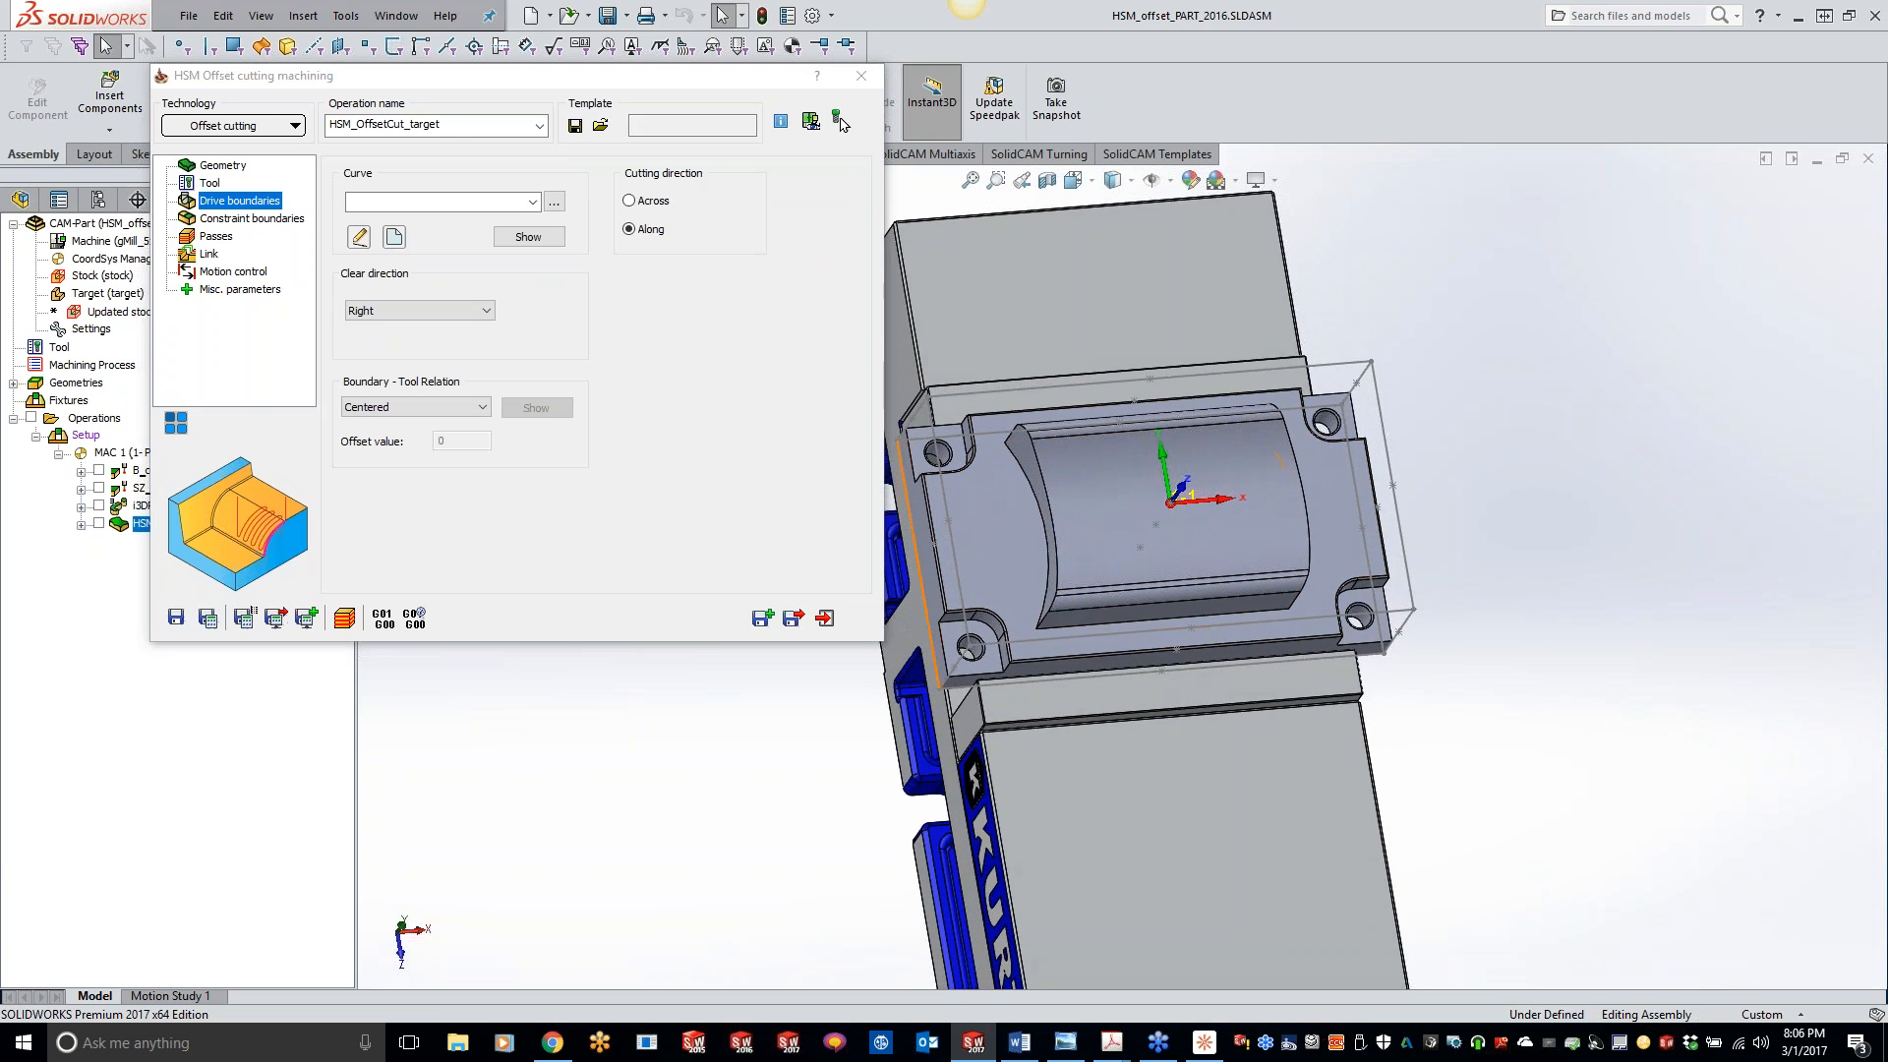
left_click(394, 238)
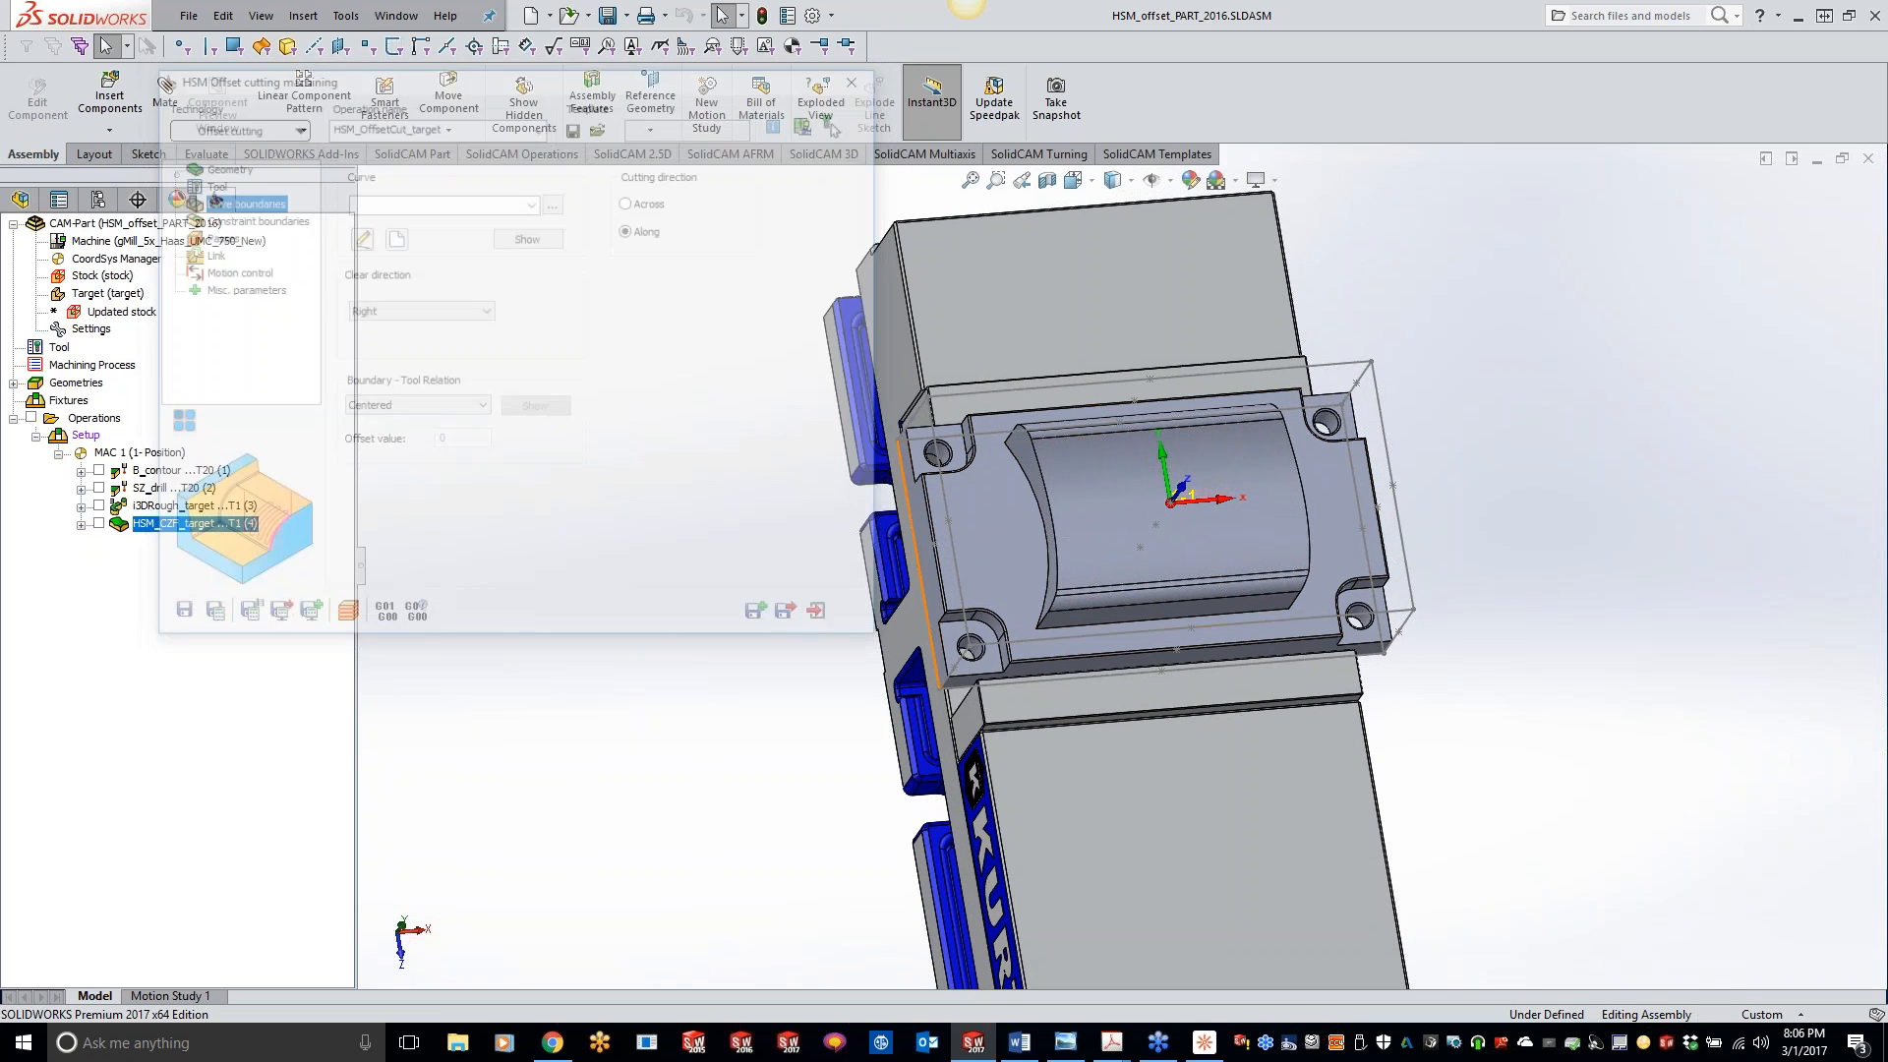
left_click(1040, 614)
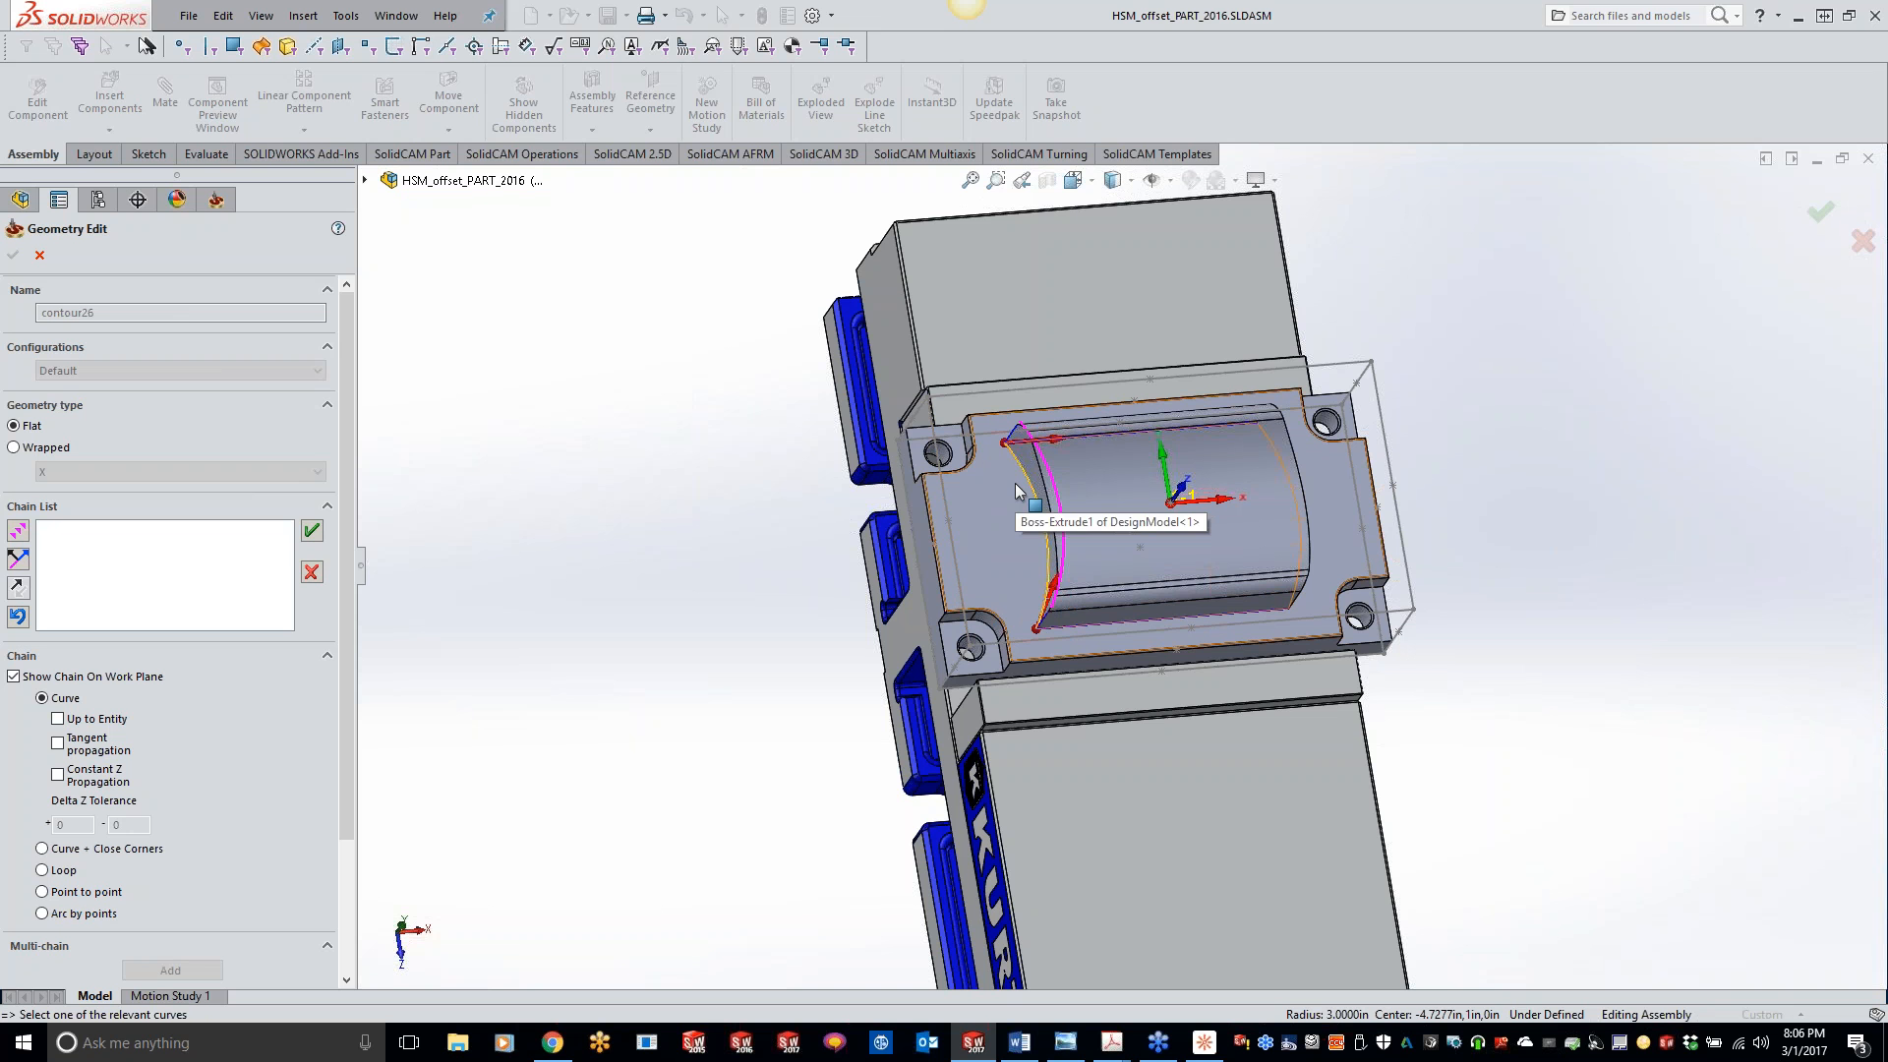
left_click(312, 531)
left_click(13, 255)
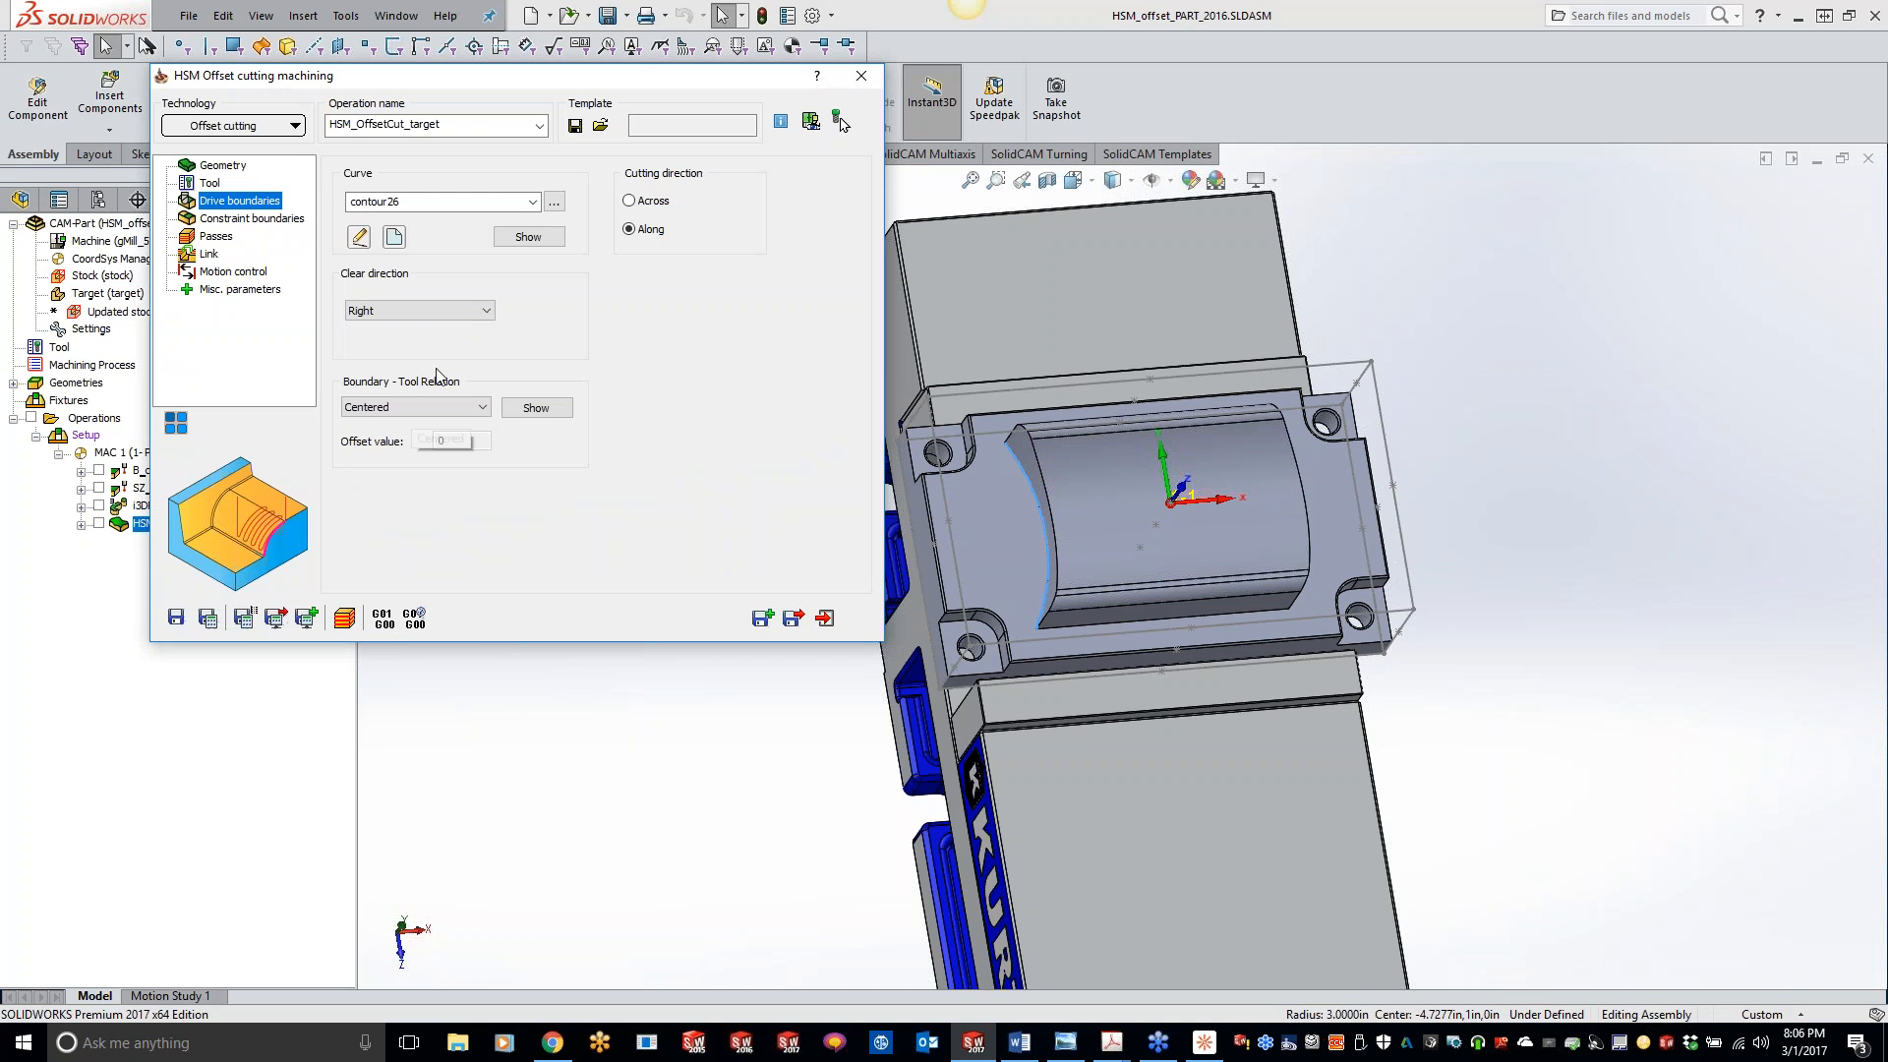
left_click(401, 312)
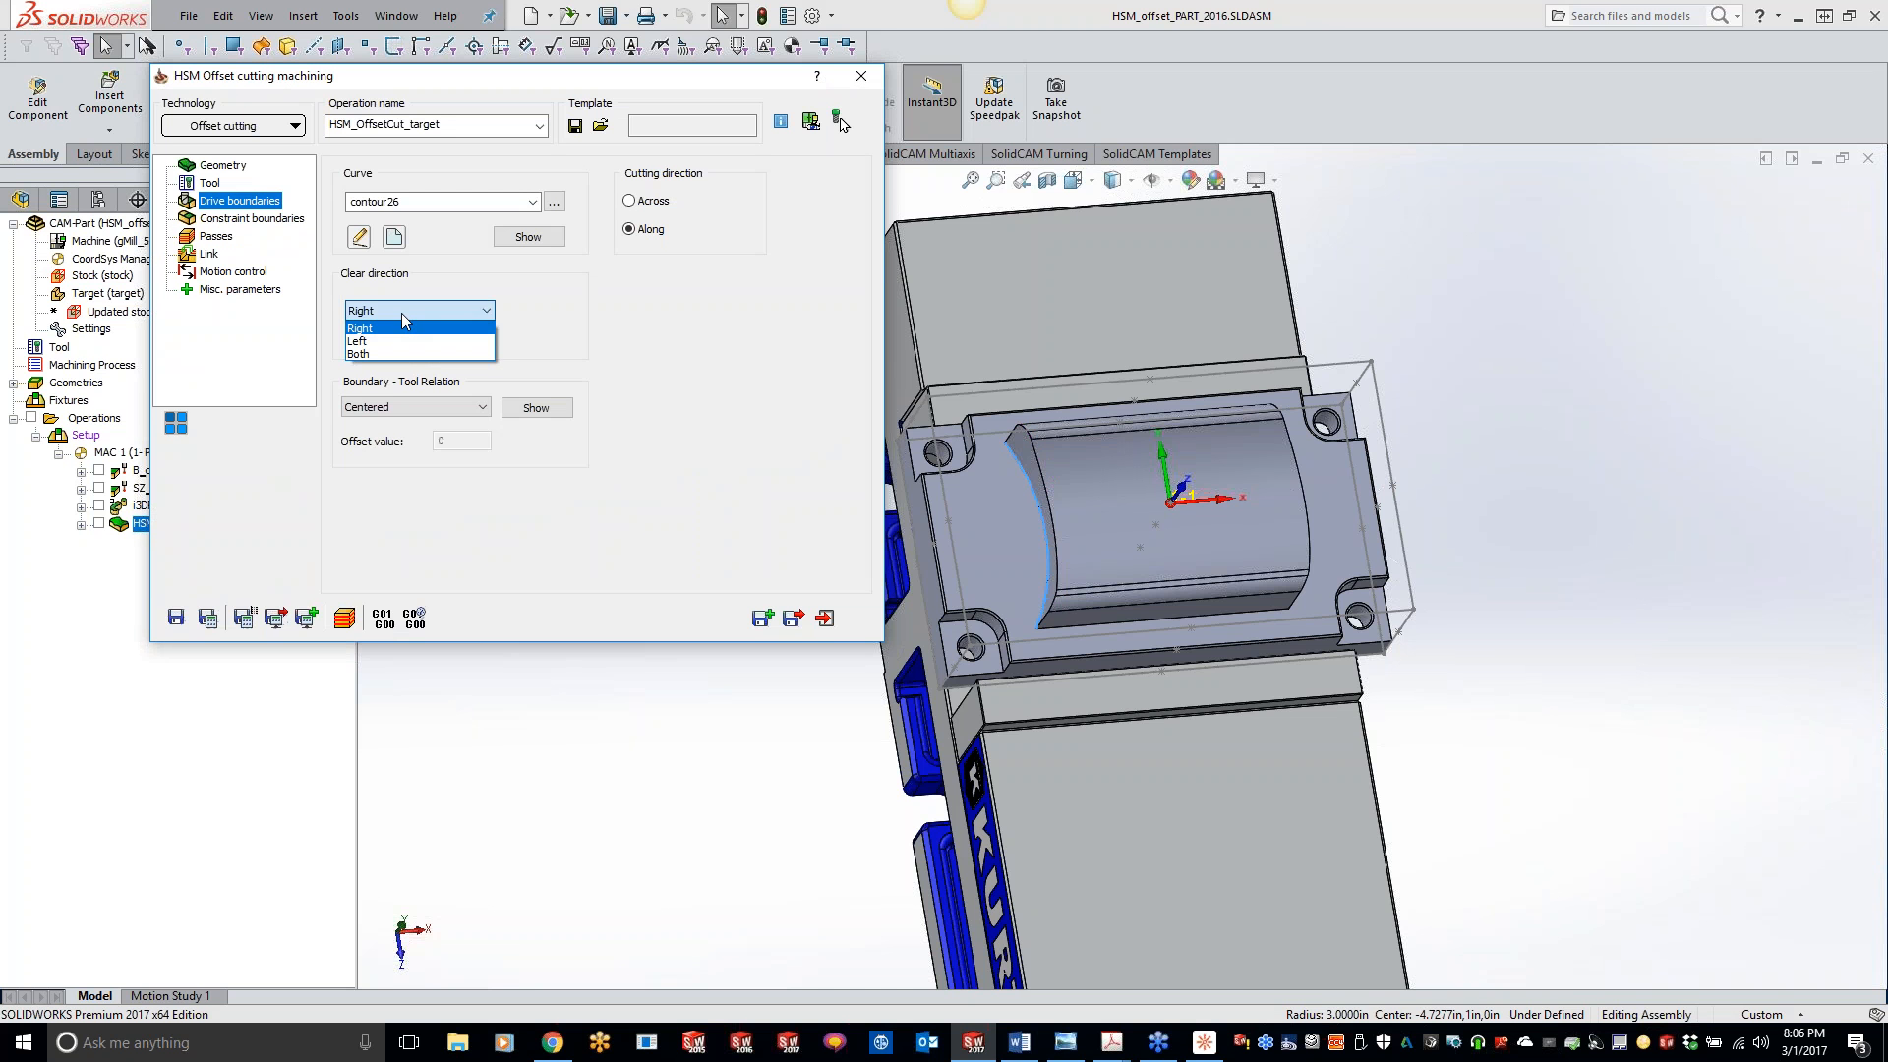
left_click(401, 313)
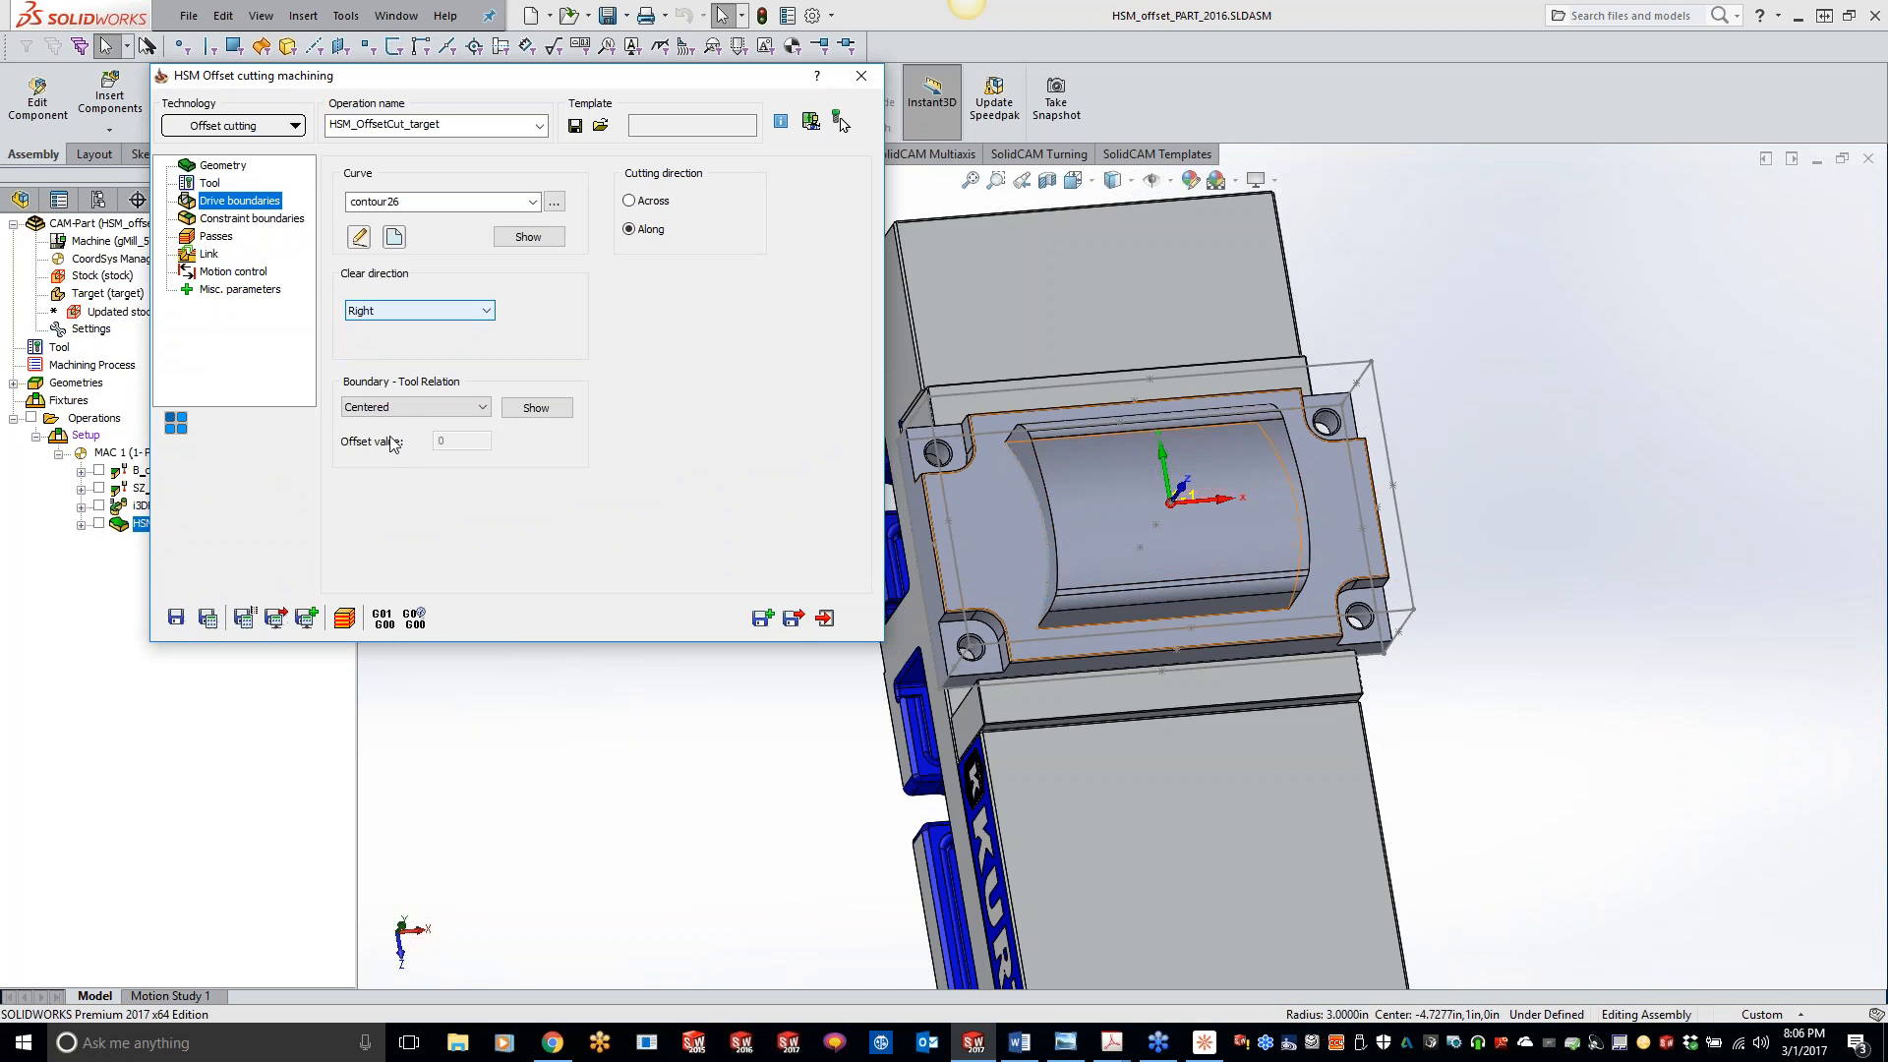
- Create a user-defined constraint boundary around the pocket's upper rim, chained from its arc edge with Constant Z Propagation
left_click(230, 219)
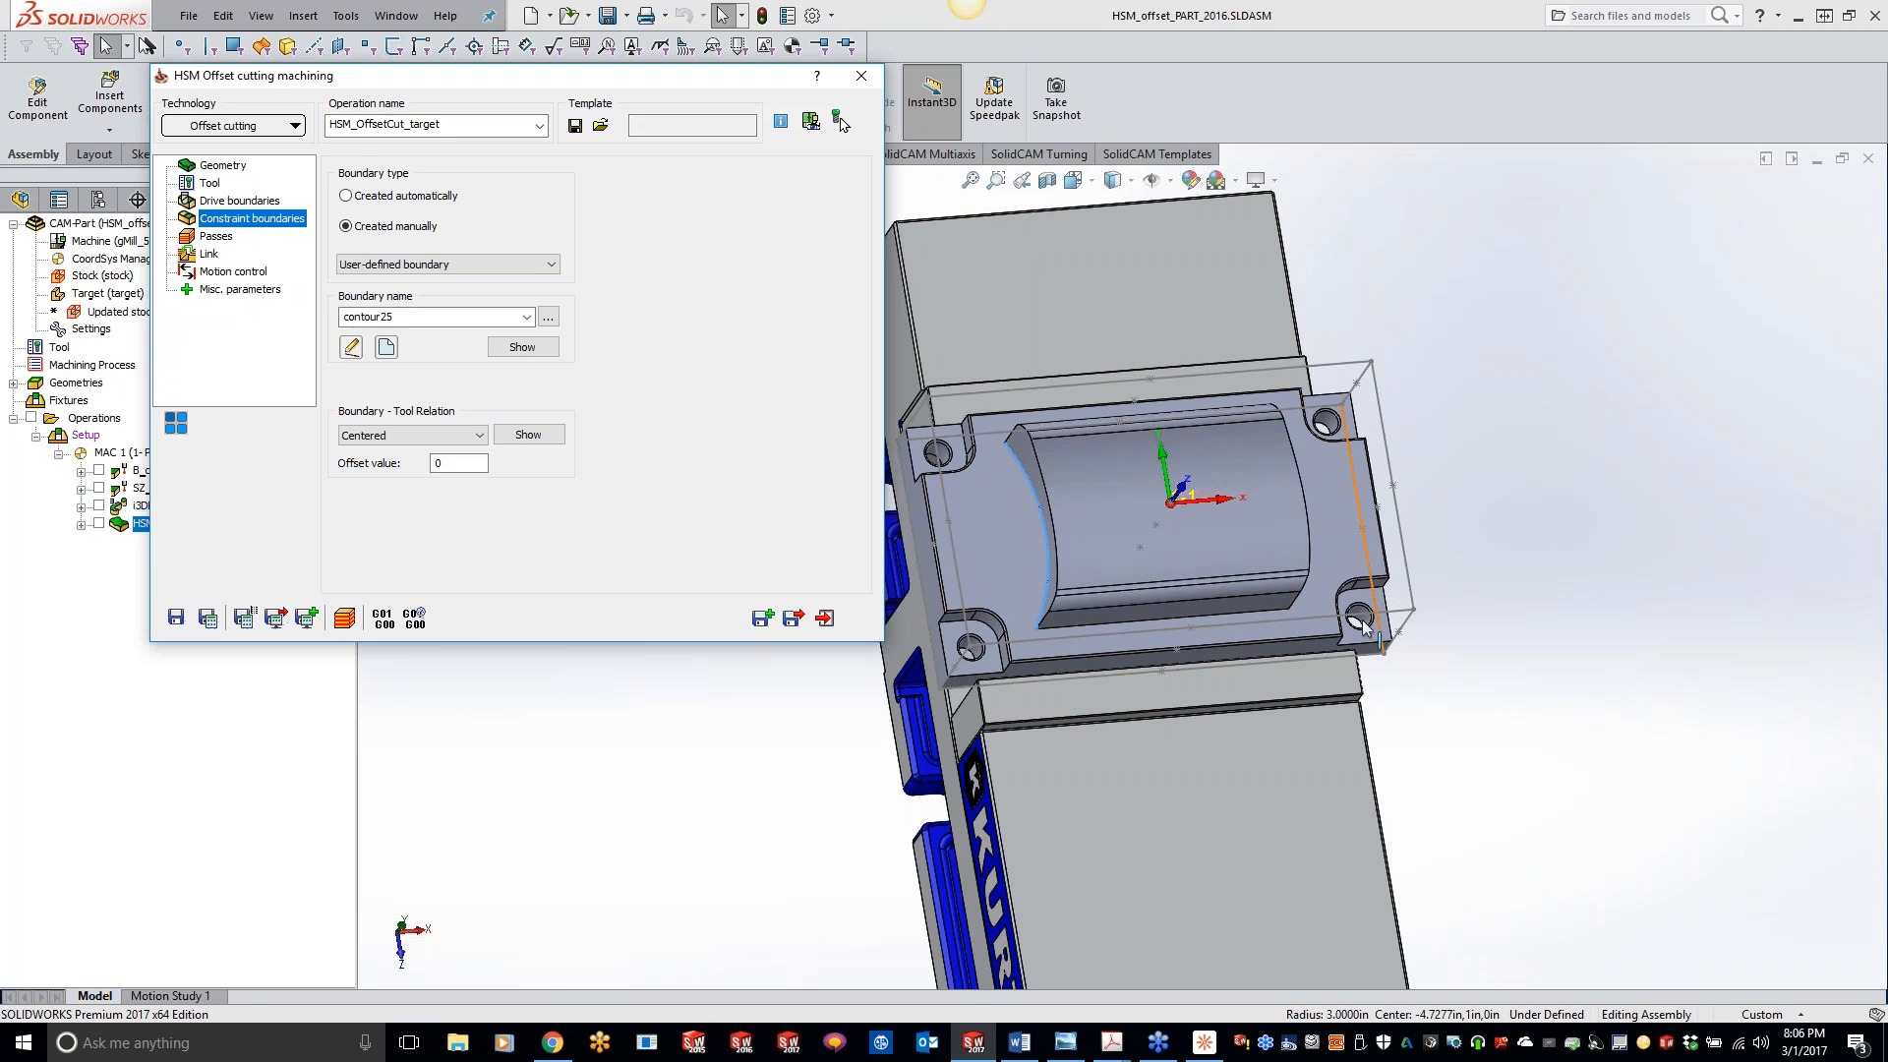
left_click(387, 347)
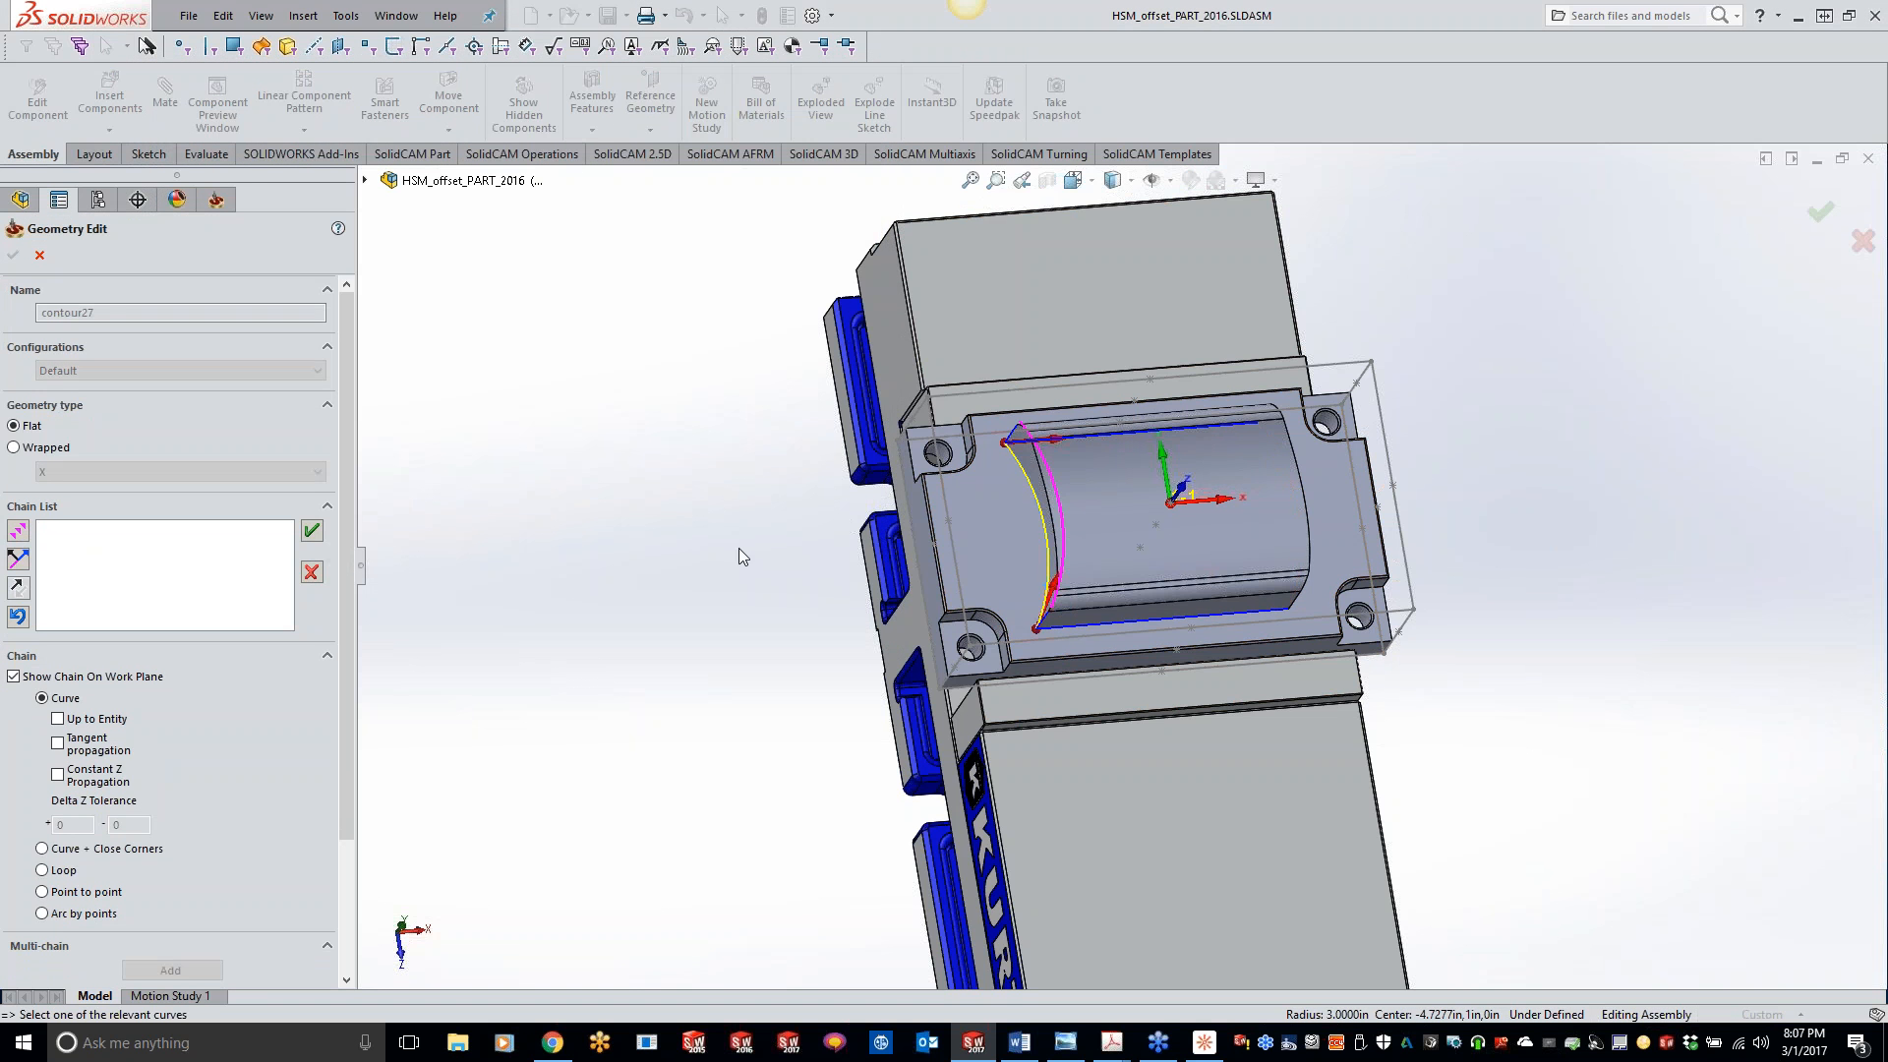
left_click(58, 775)
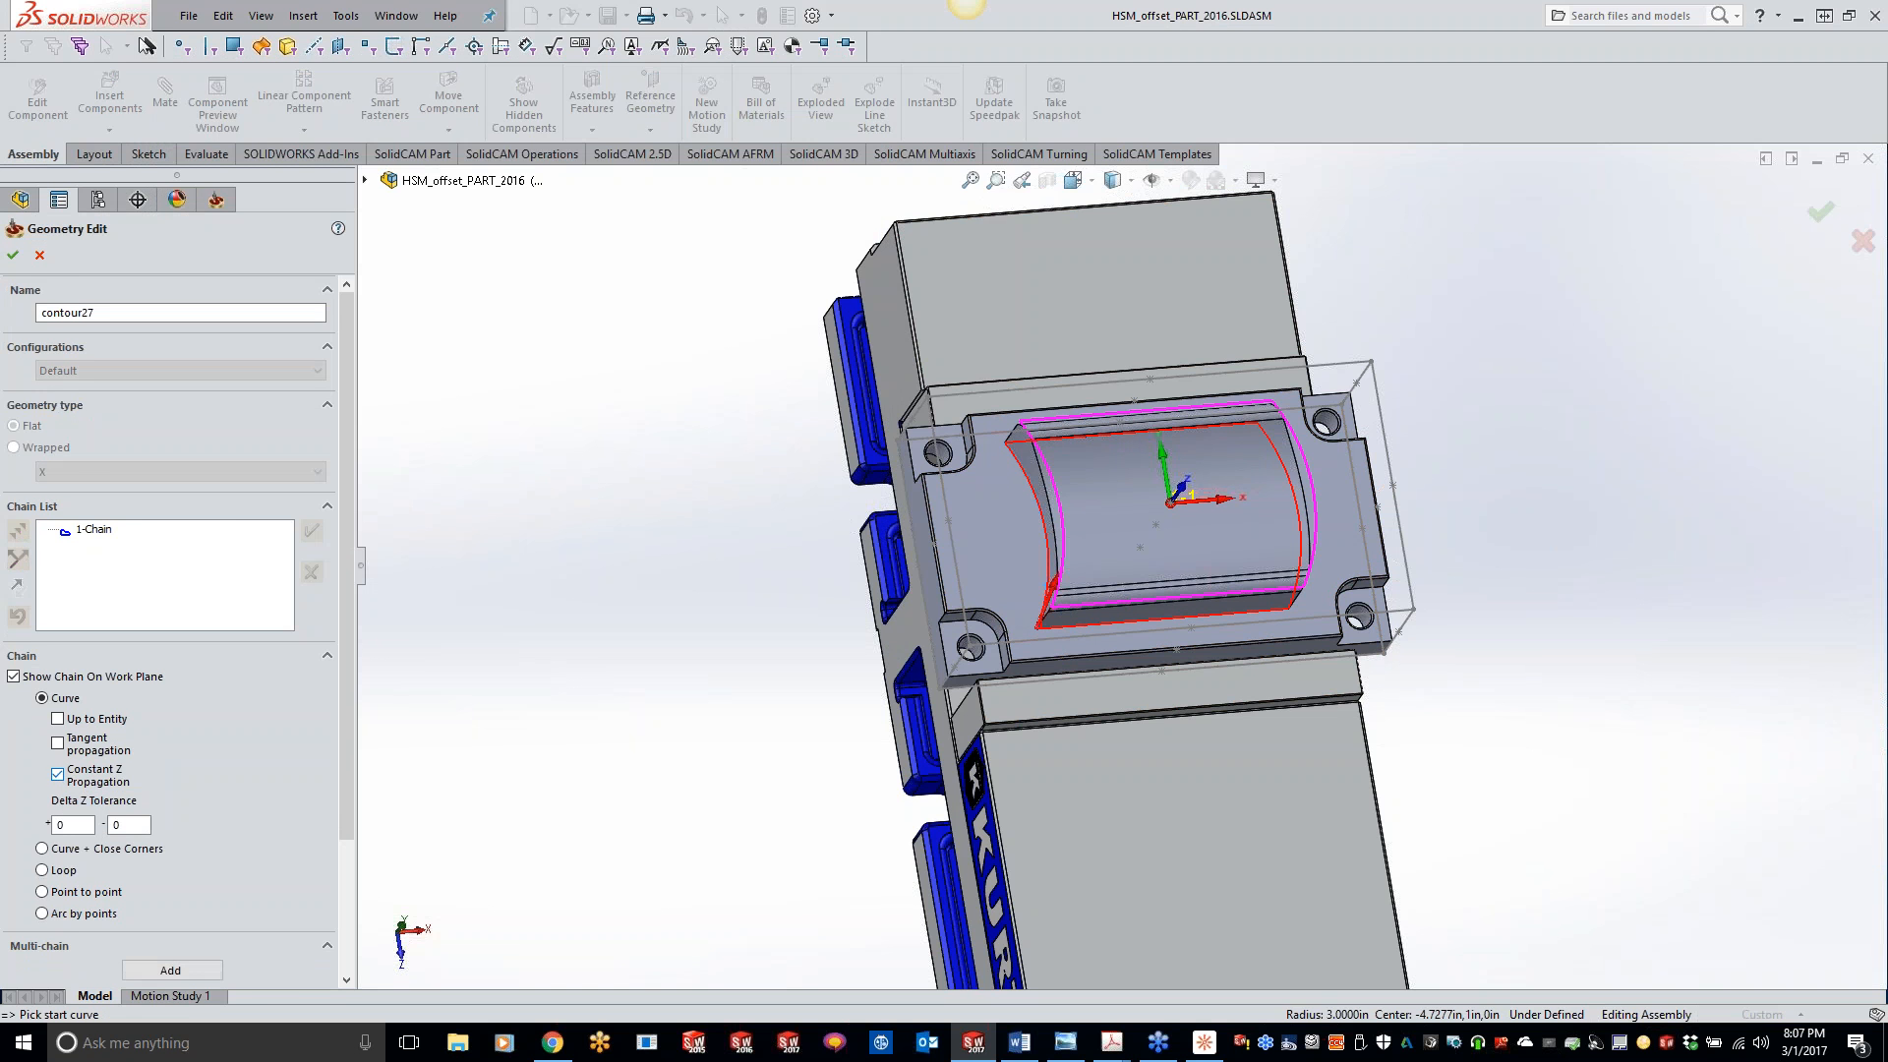
left_click(14, 257)
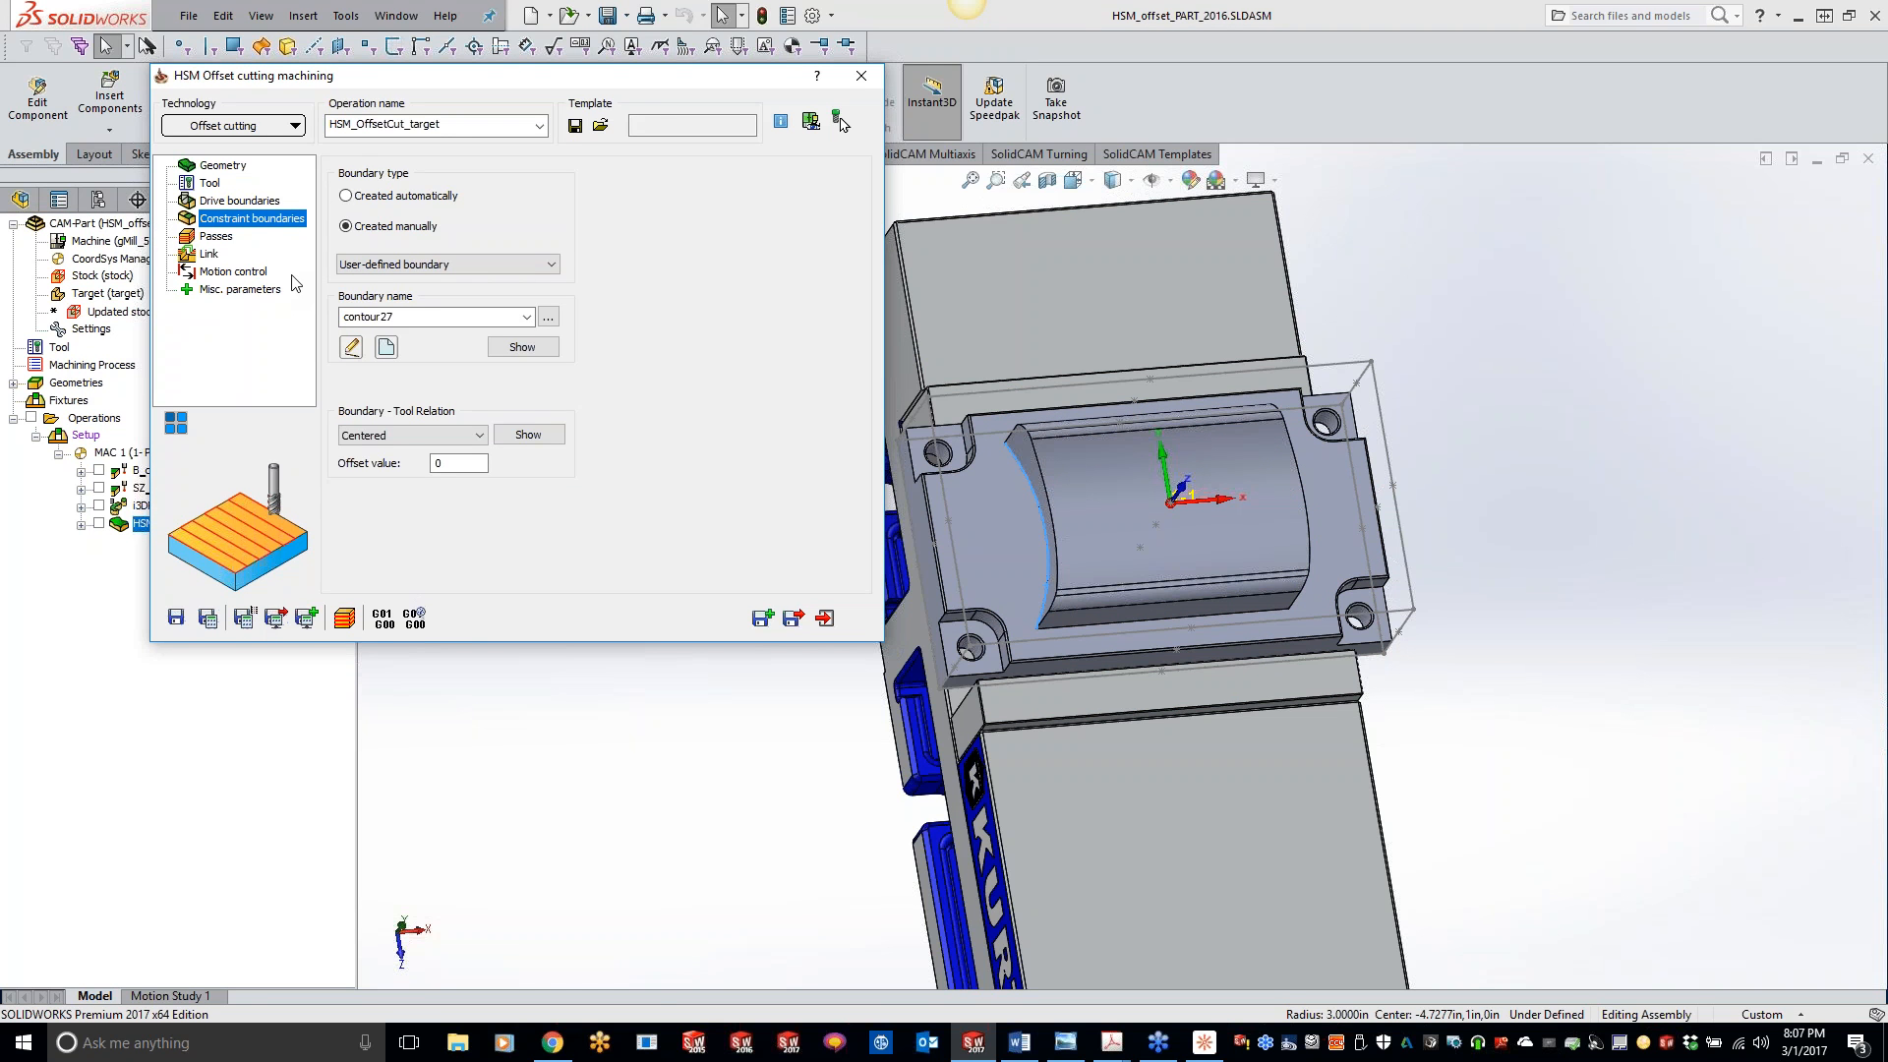
- Define the passes' right clear offset by picking a point on the arc edge at the pocket's +X end
left_click(218, 237)
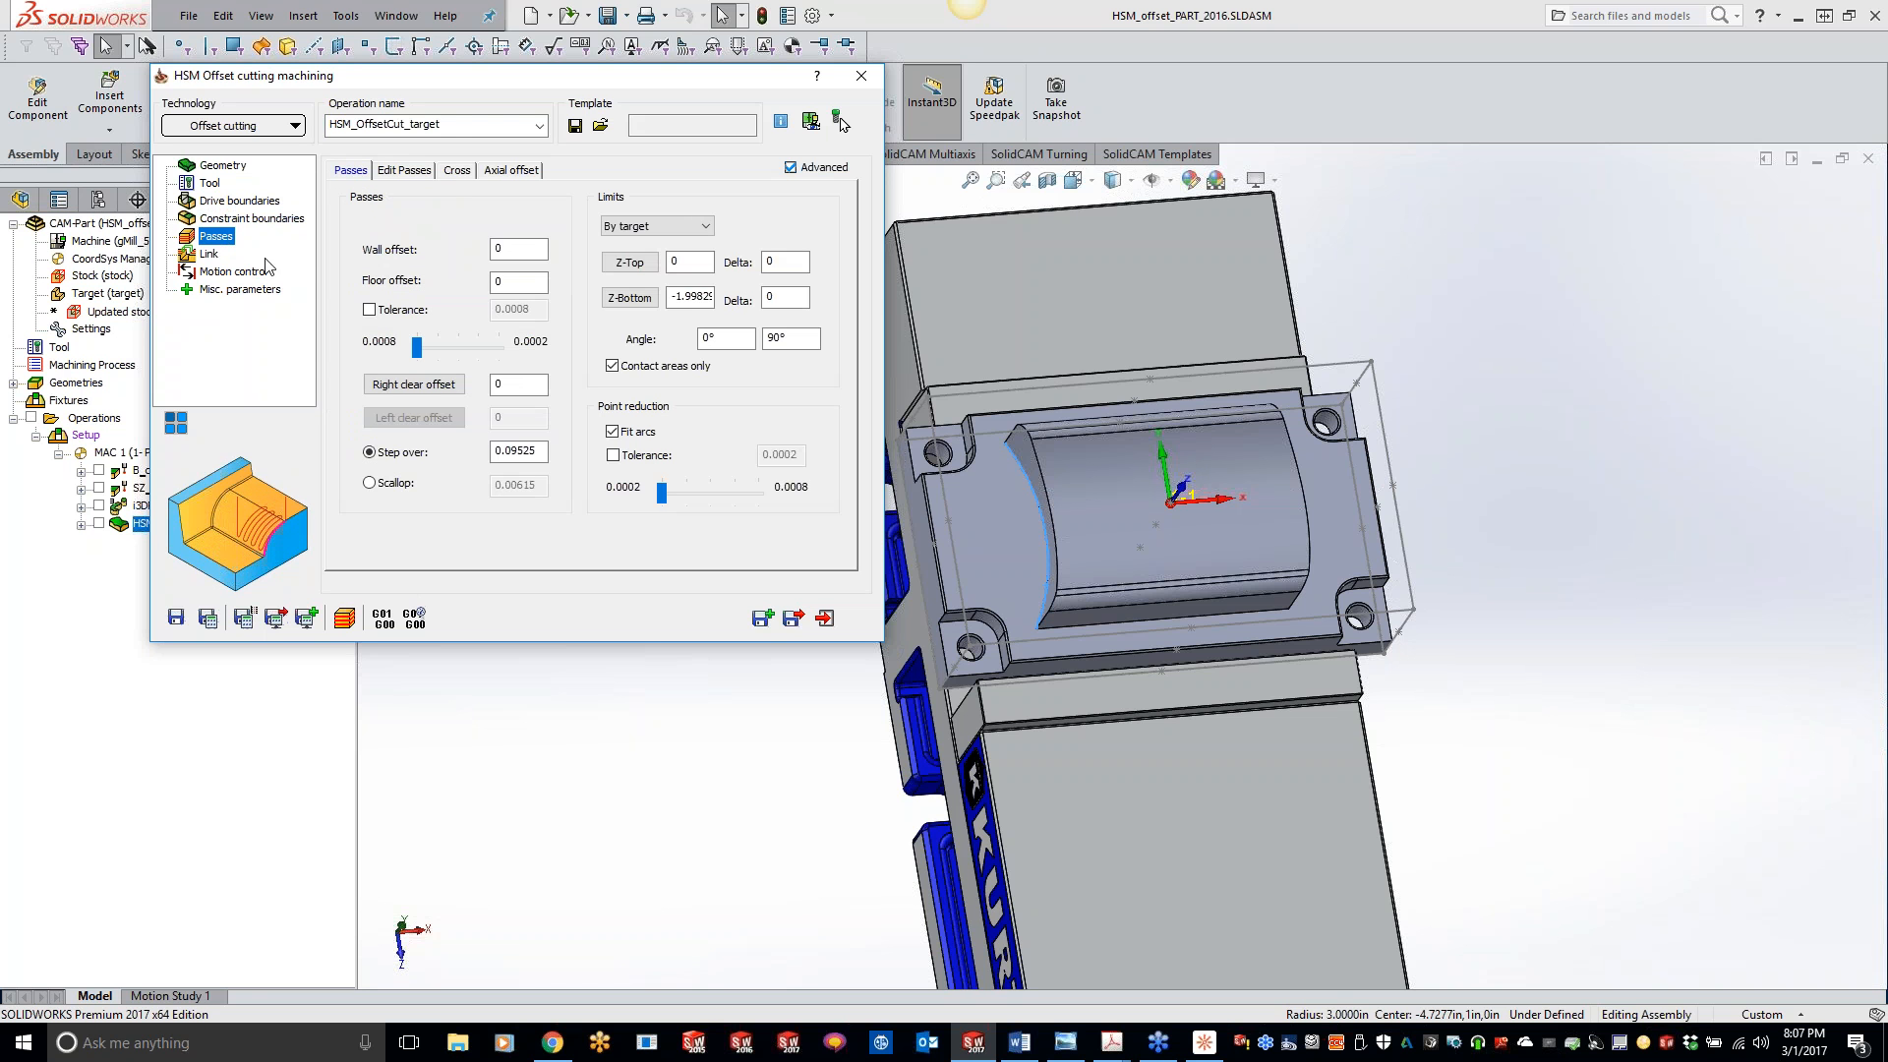
middle_click_drag(1056, 422, 1029, 479)
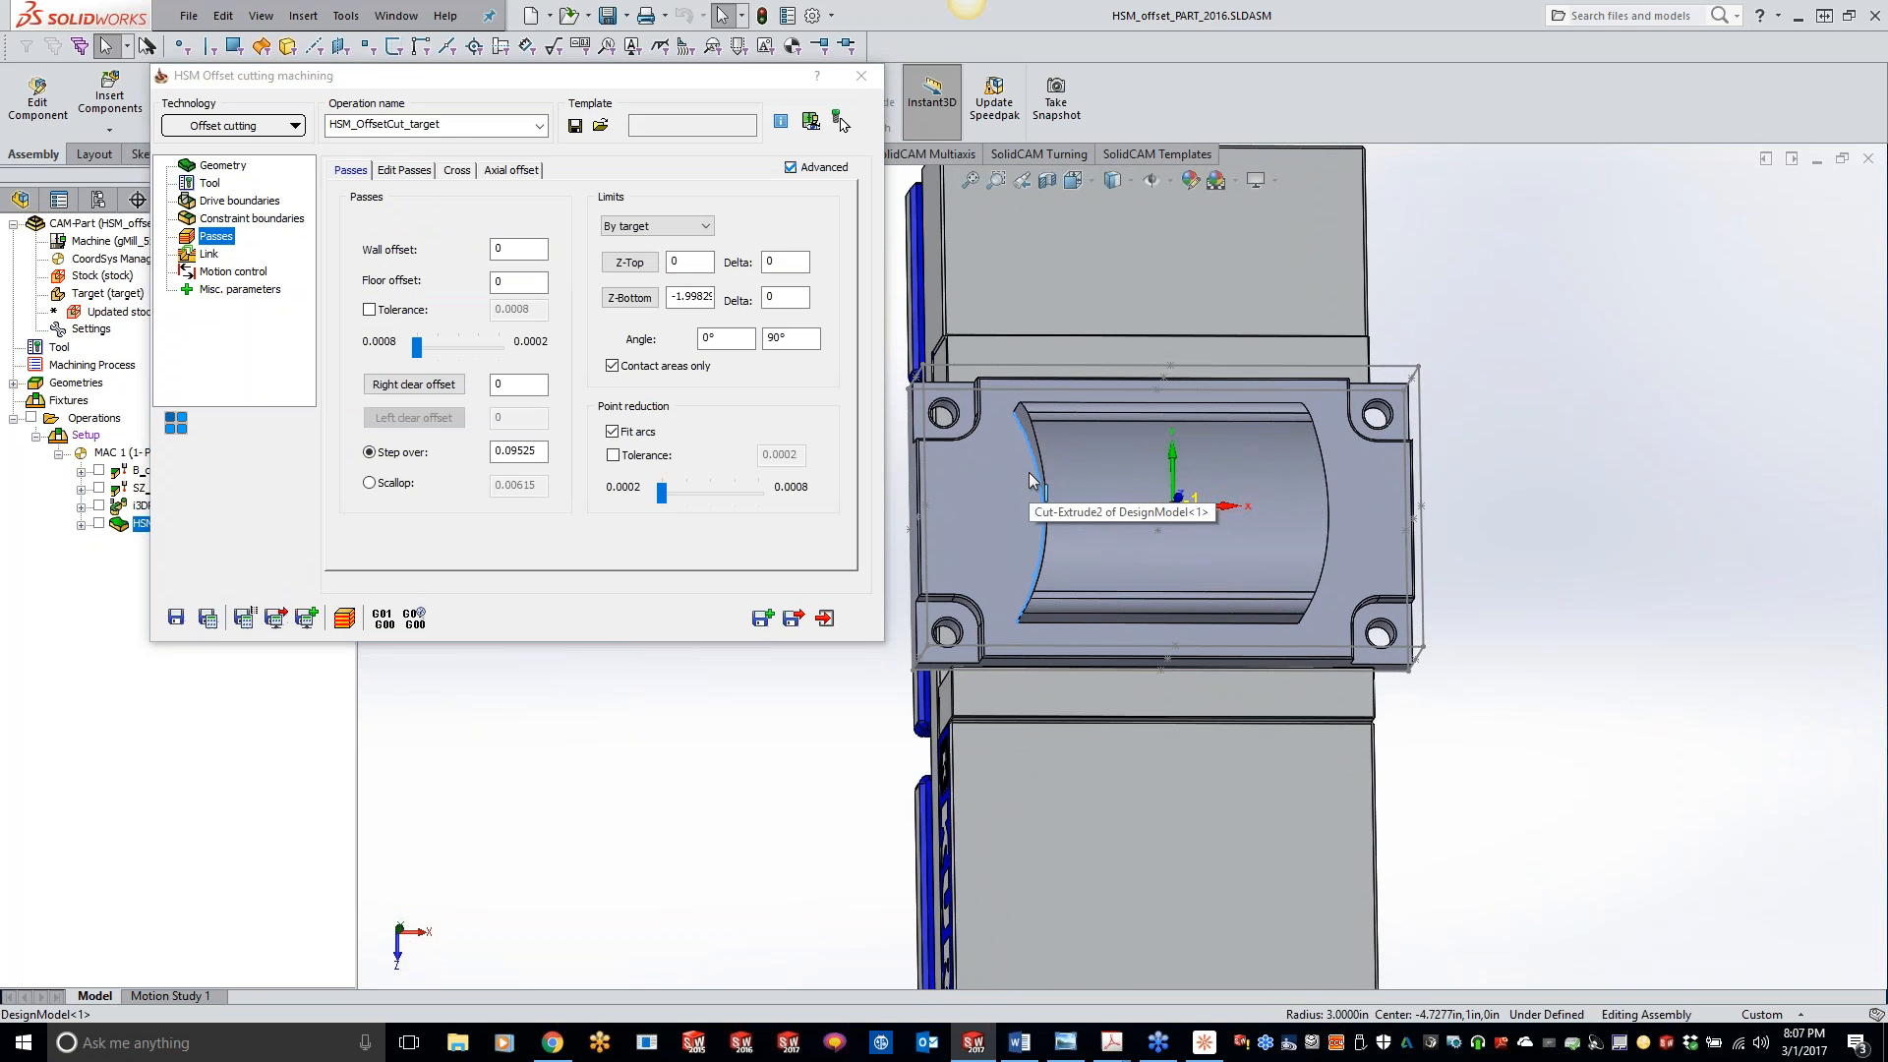
mouse_move(546, 454)
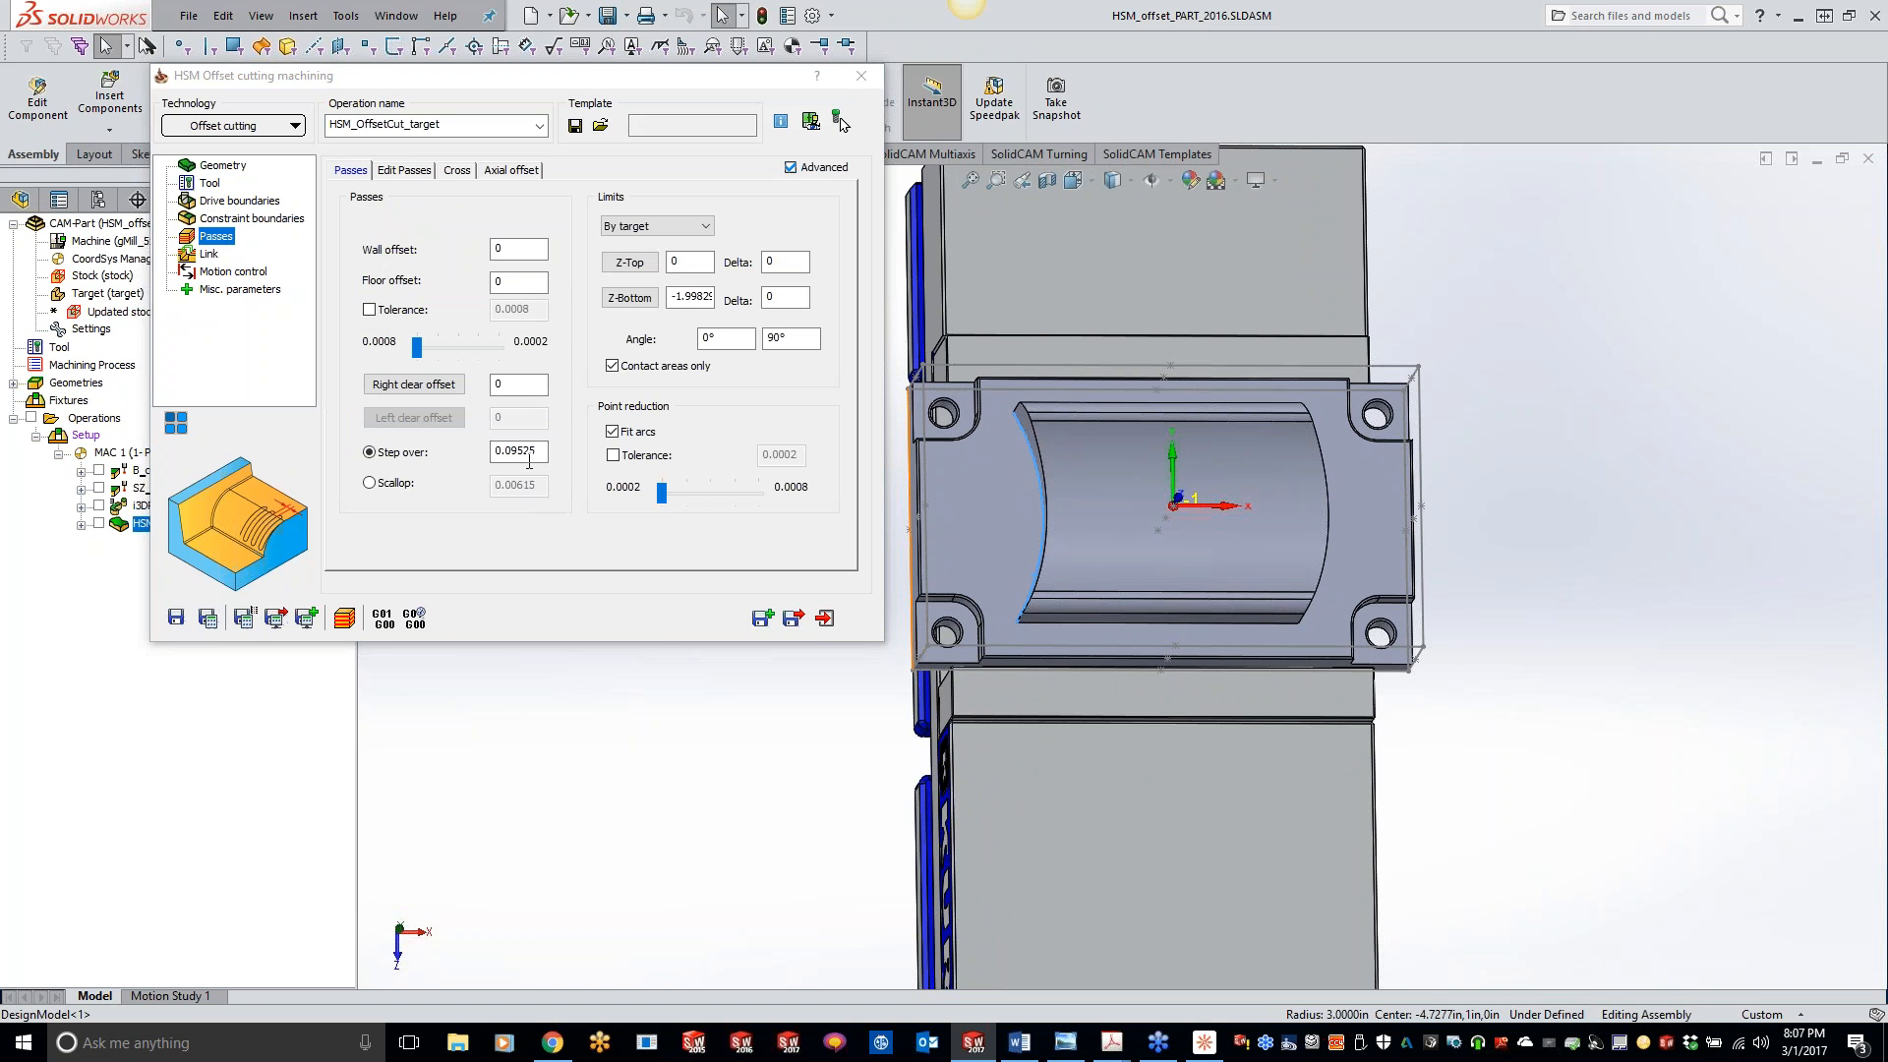
left_click(531, 454)
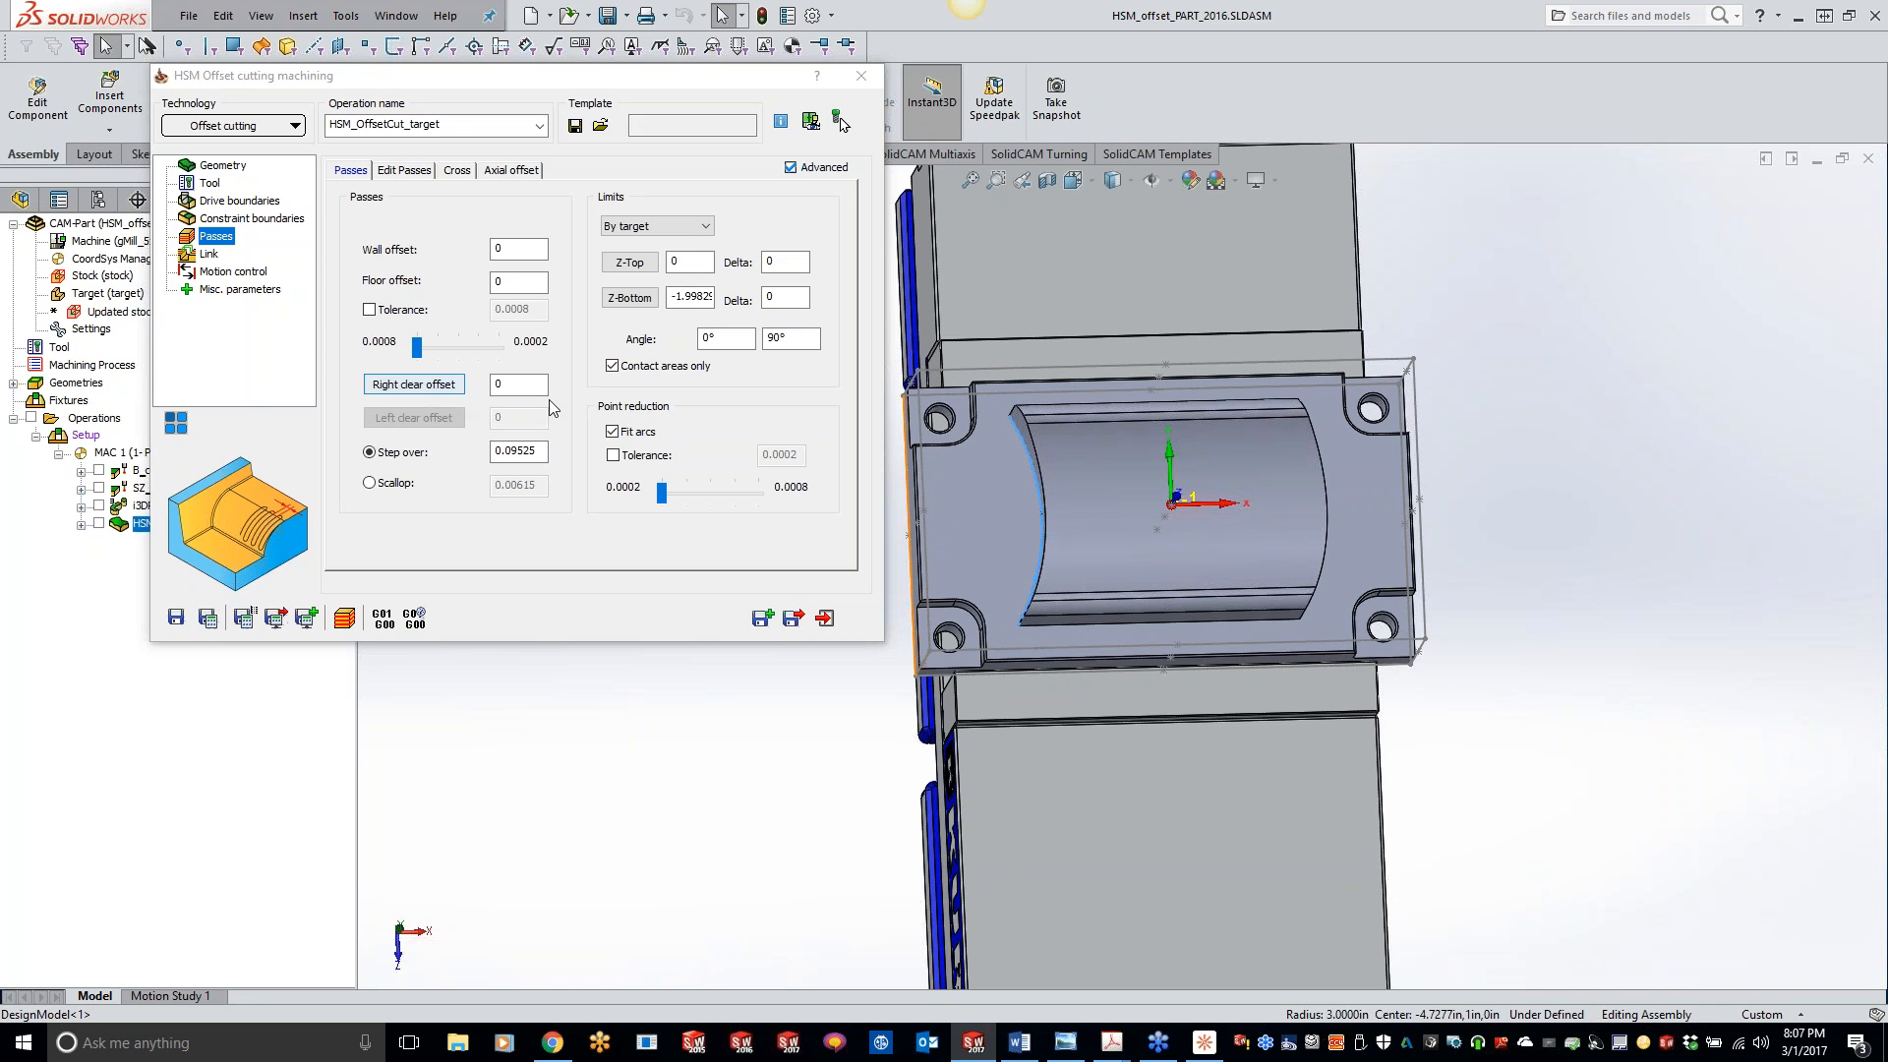
left_click(397, 390)
left_click(438, 384)
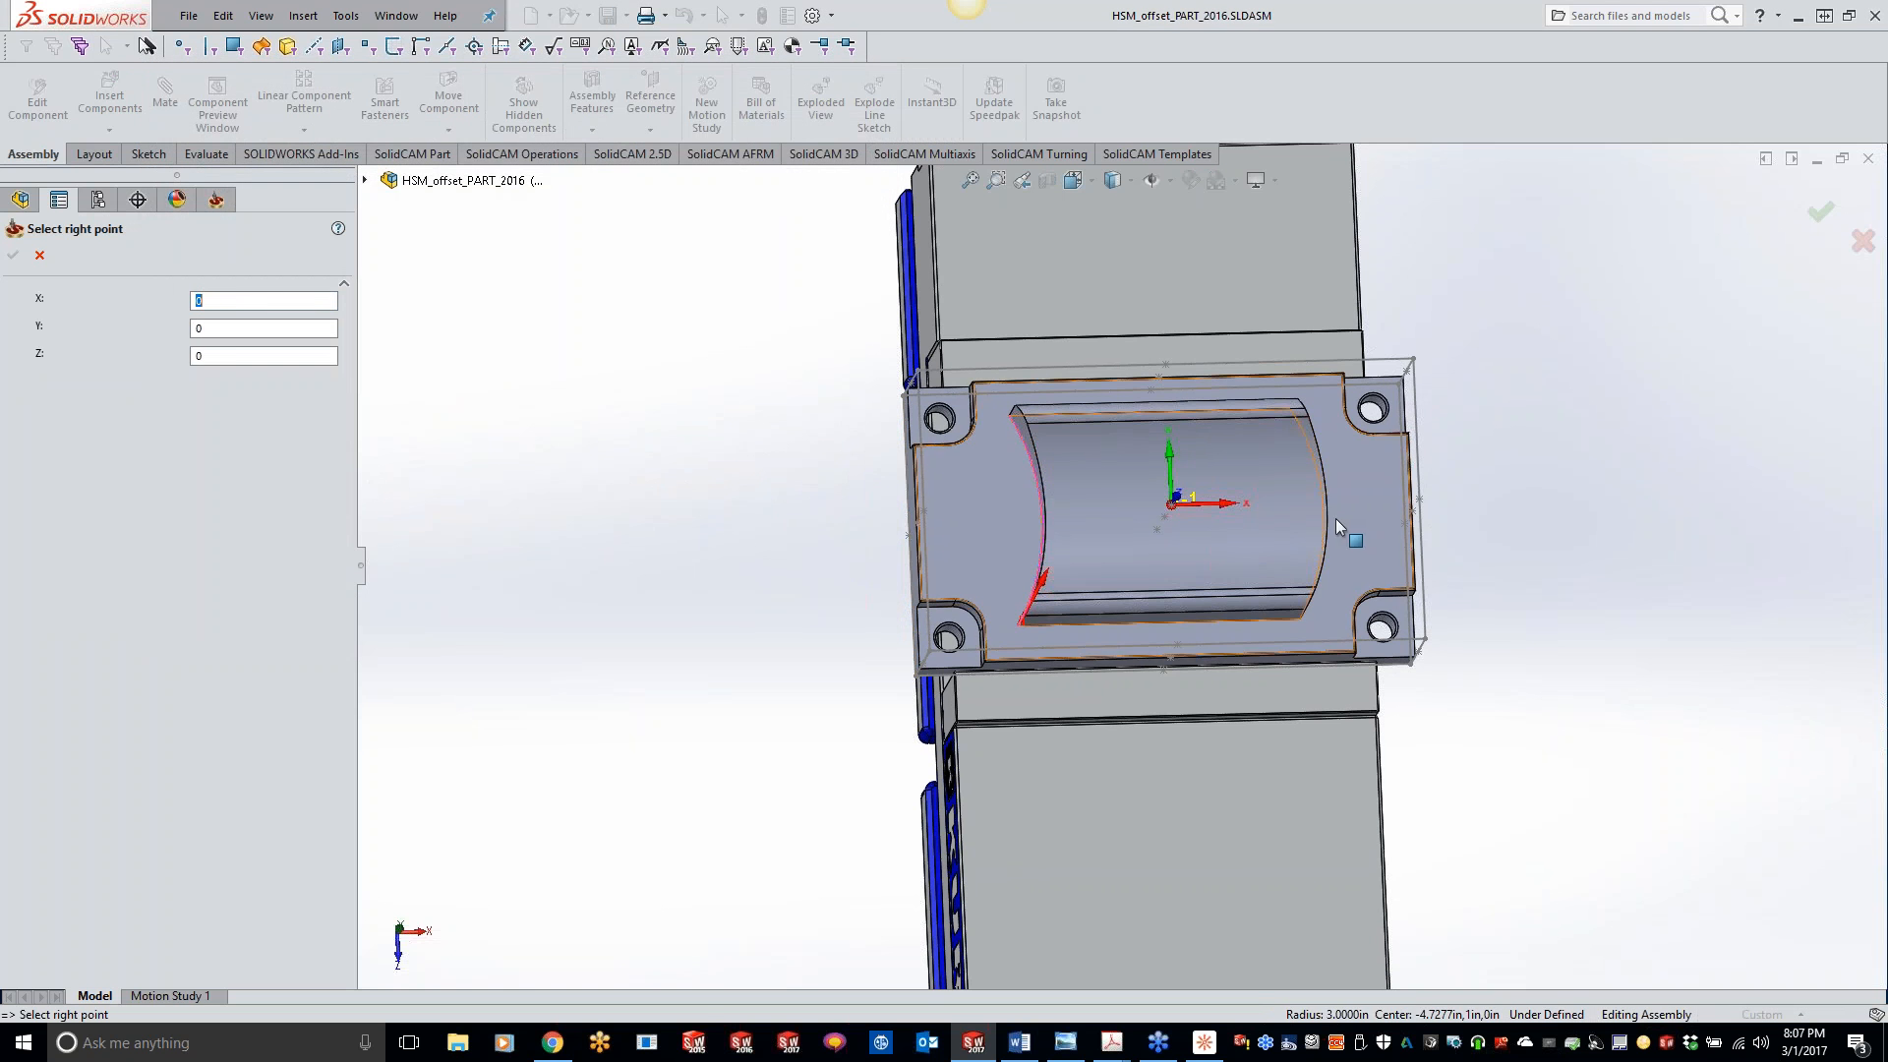
left_click(1327, 511)
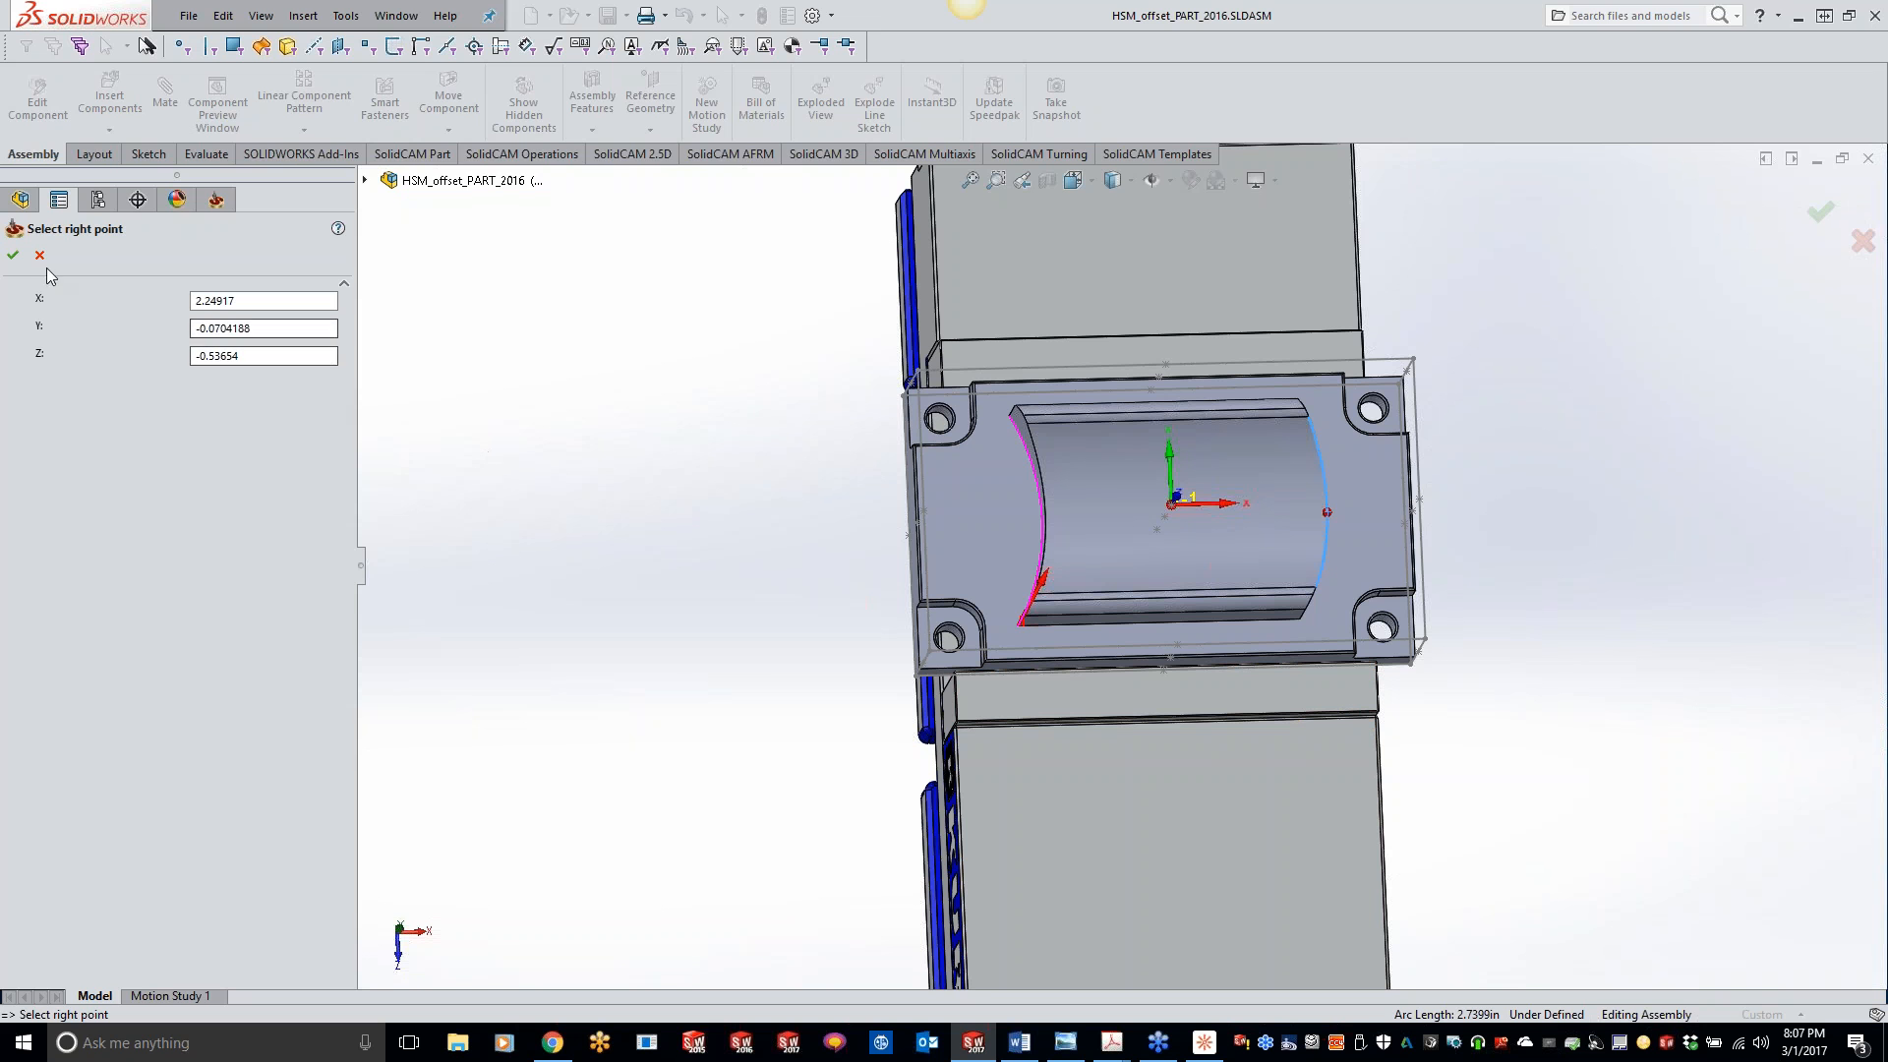
left_click(13, 255)
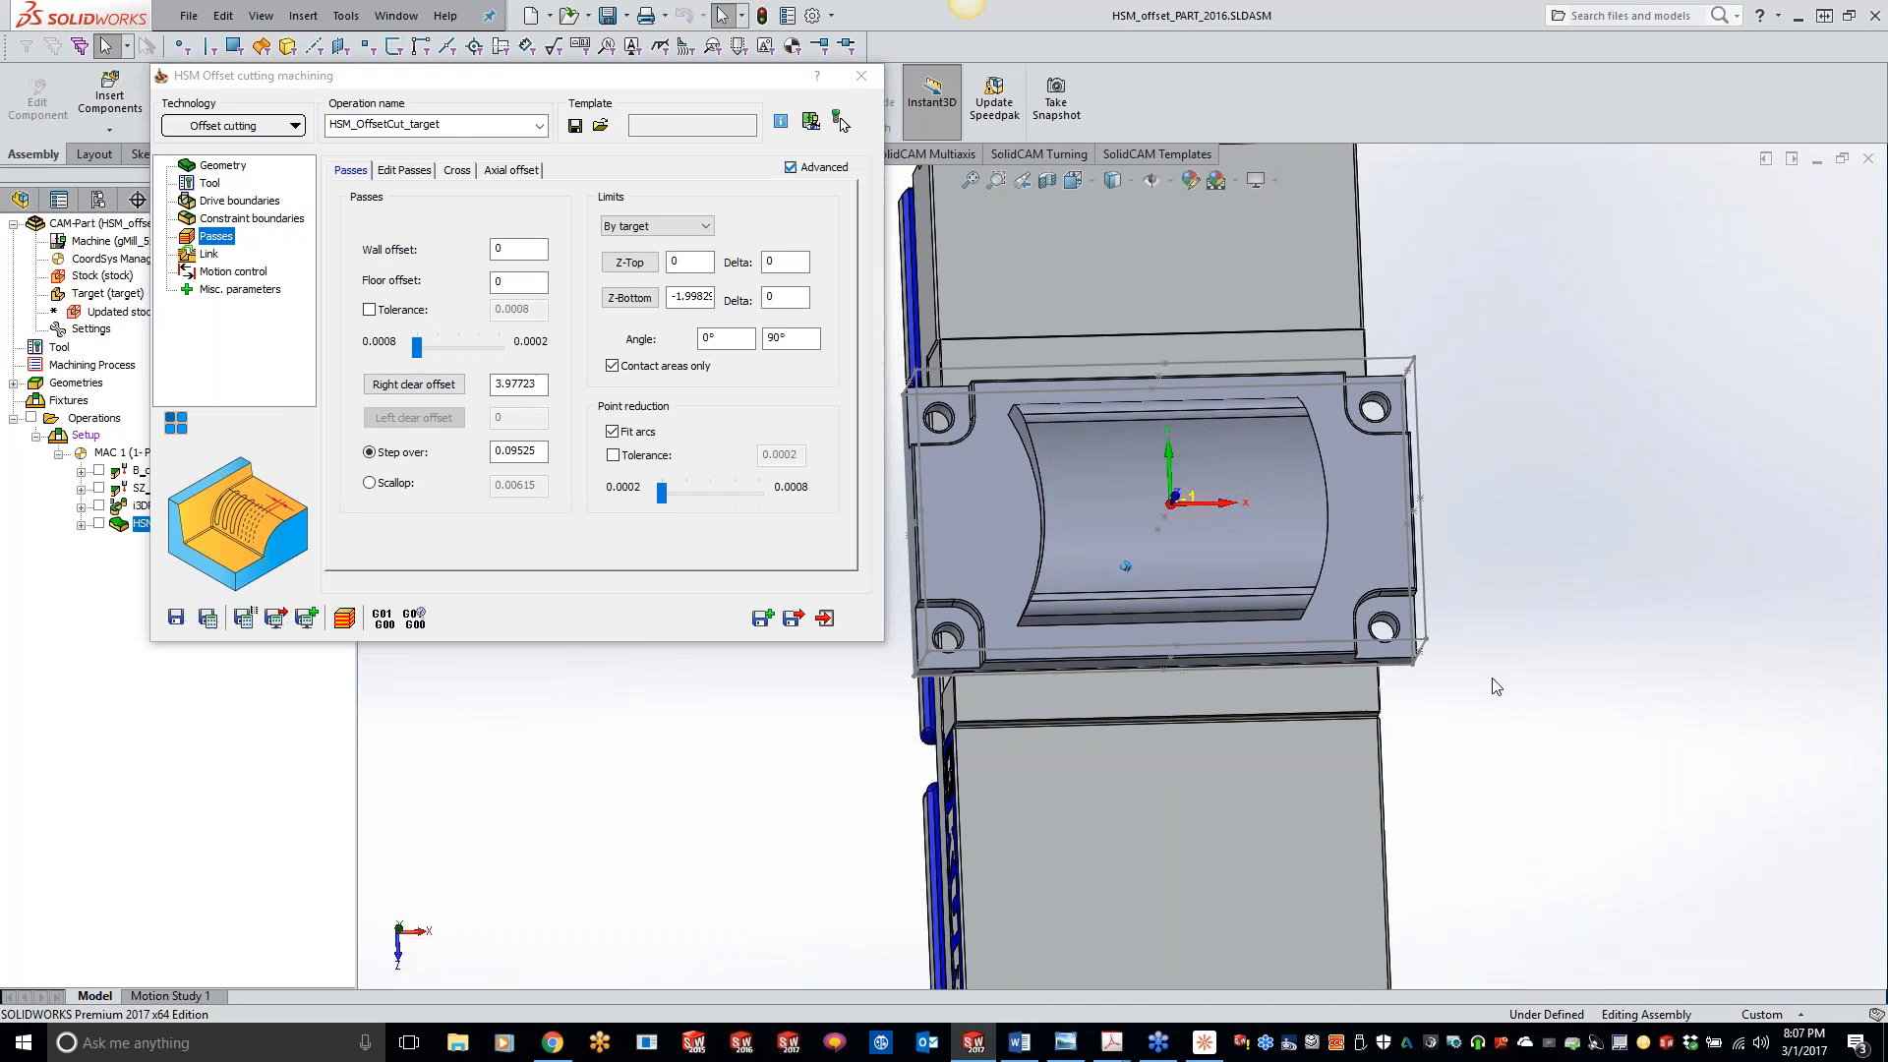
scroll(1357, 662, "down", 4)
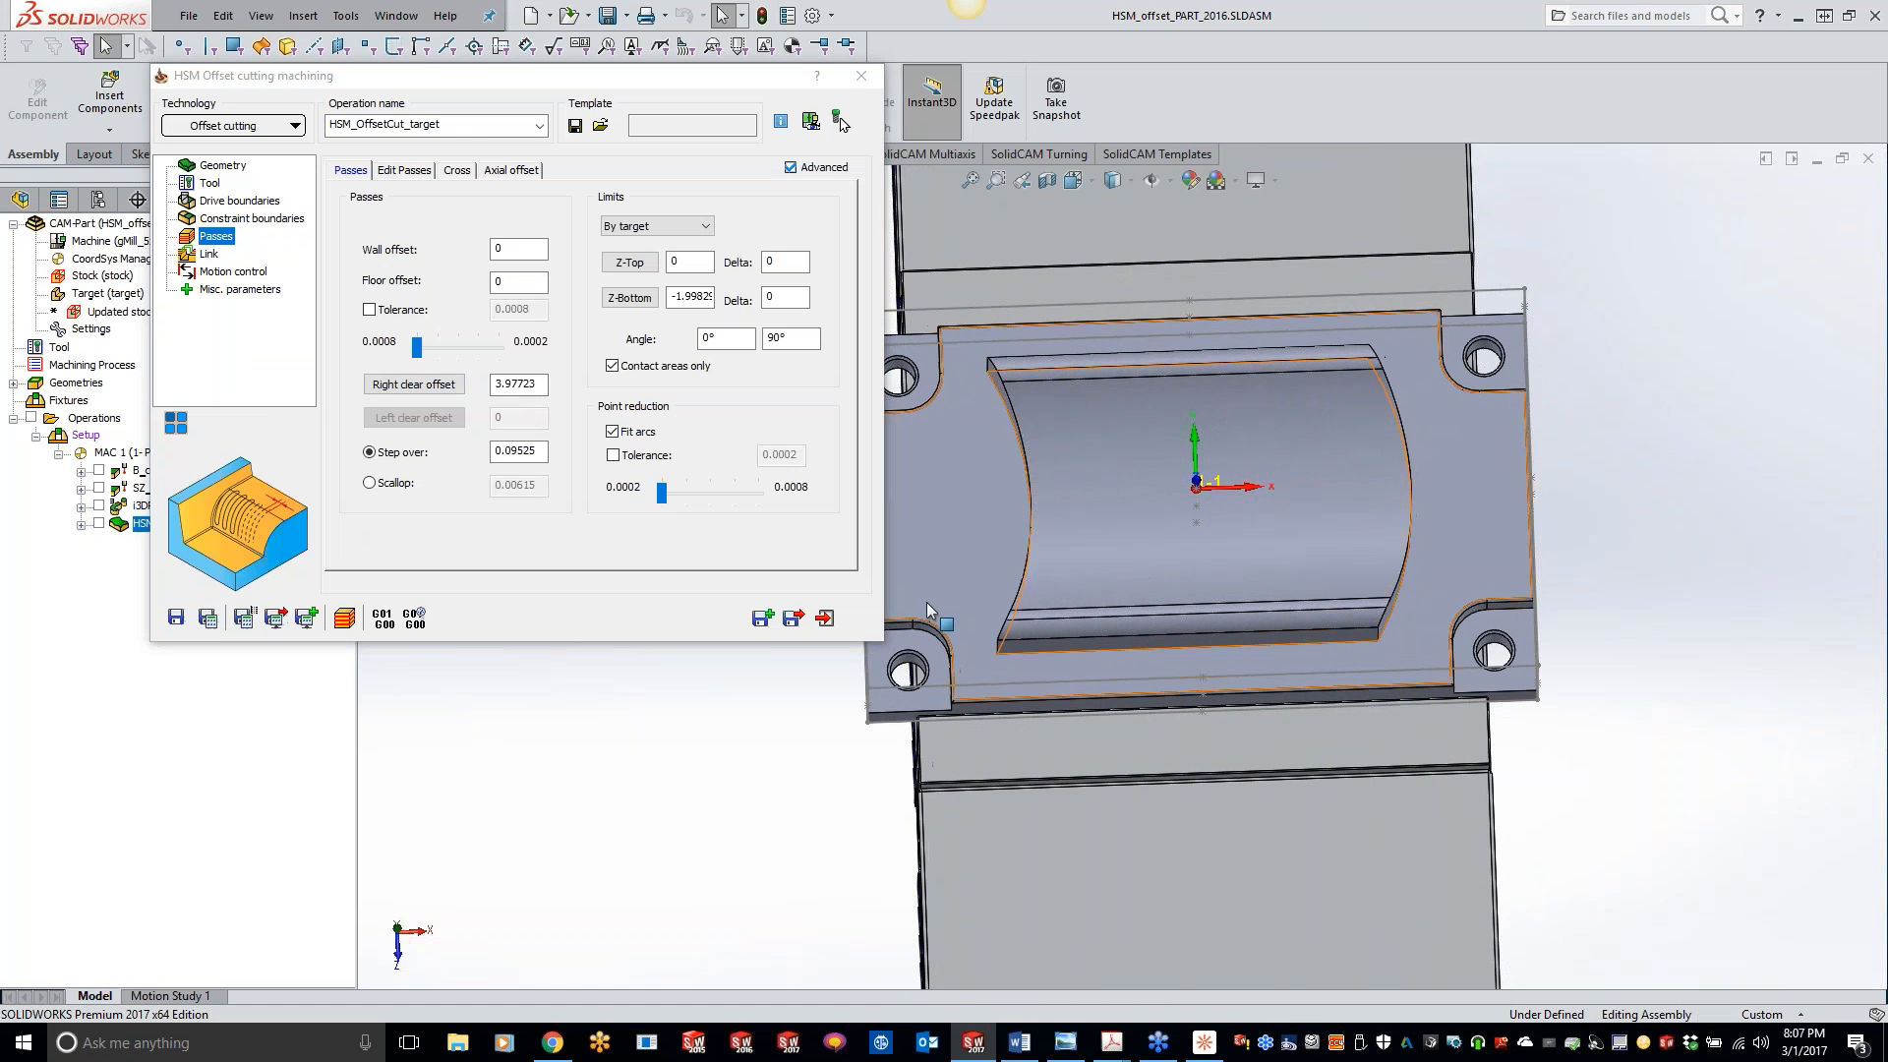
- Set the right clear offset of the offset cutting passes to 4
double_click(540, 384)
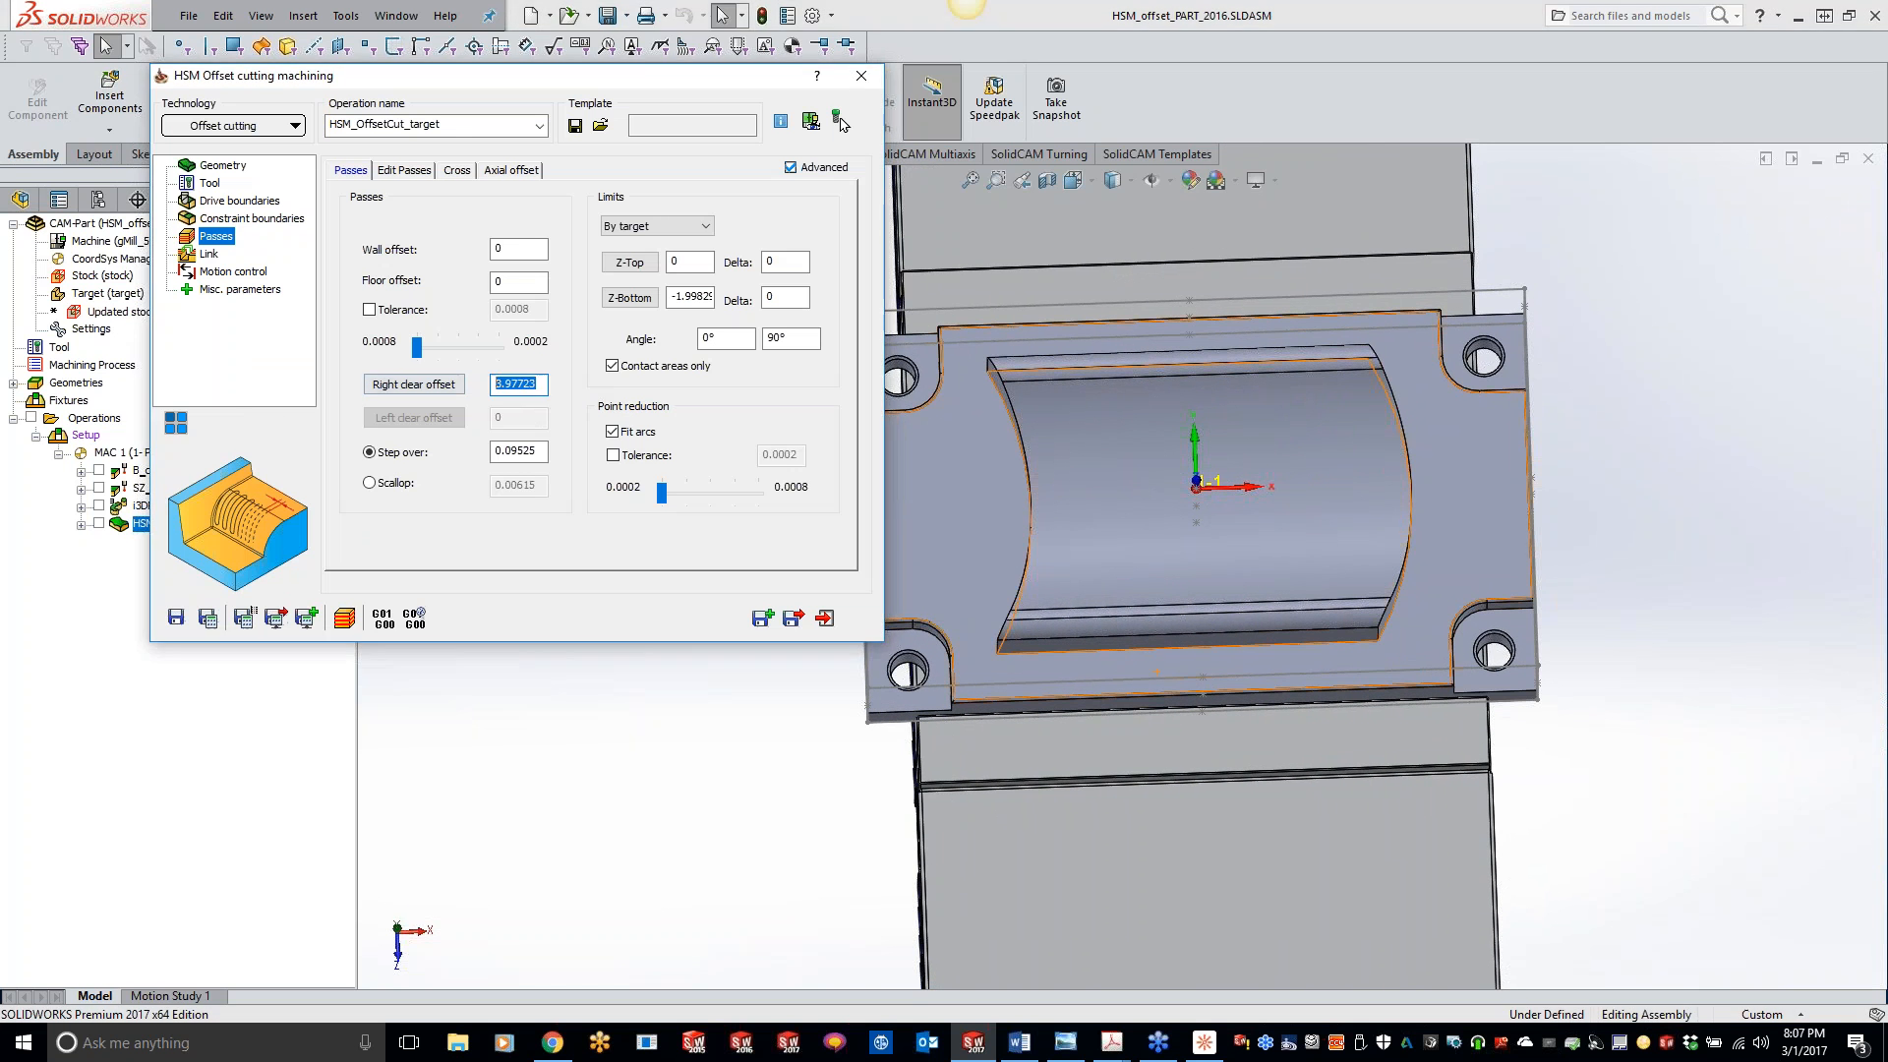
left_click(1412, 497)
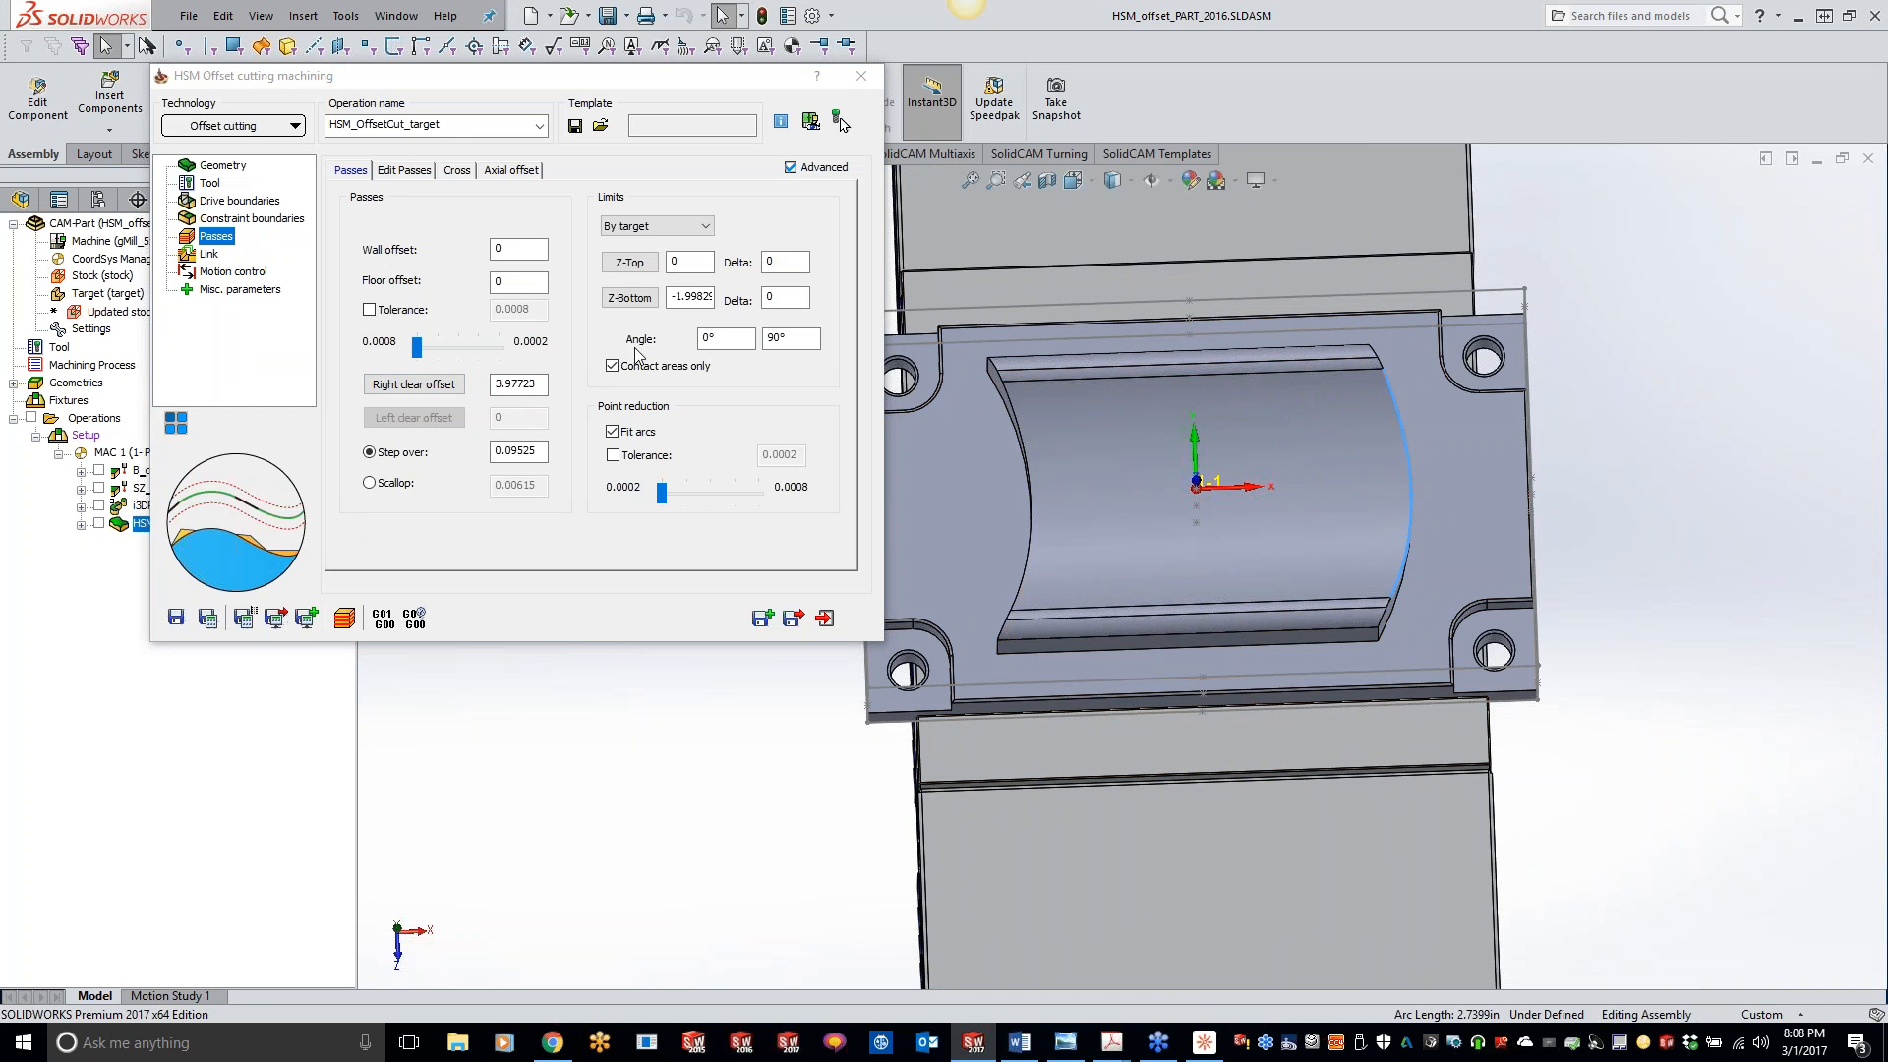
left_click(538, 385)
double_click(538, 386)
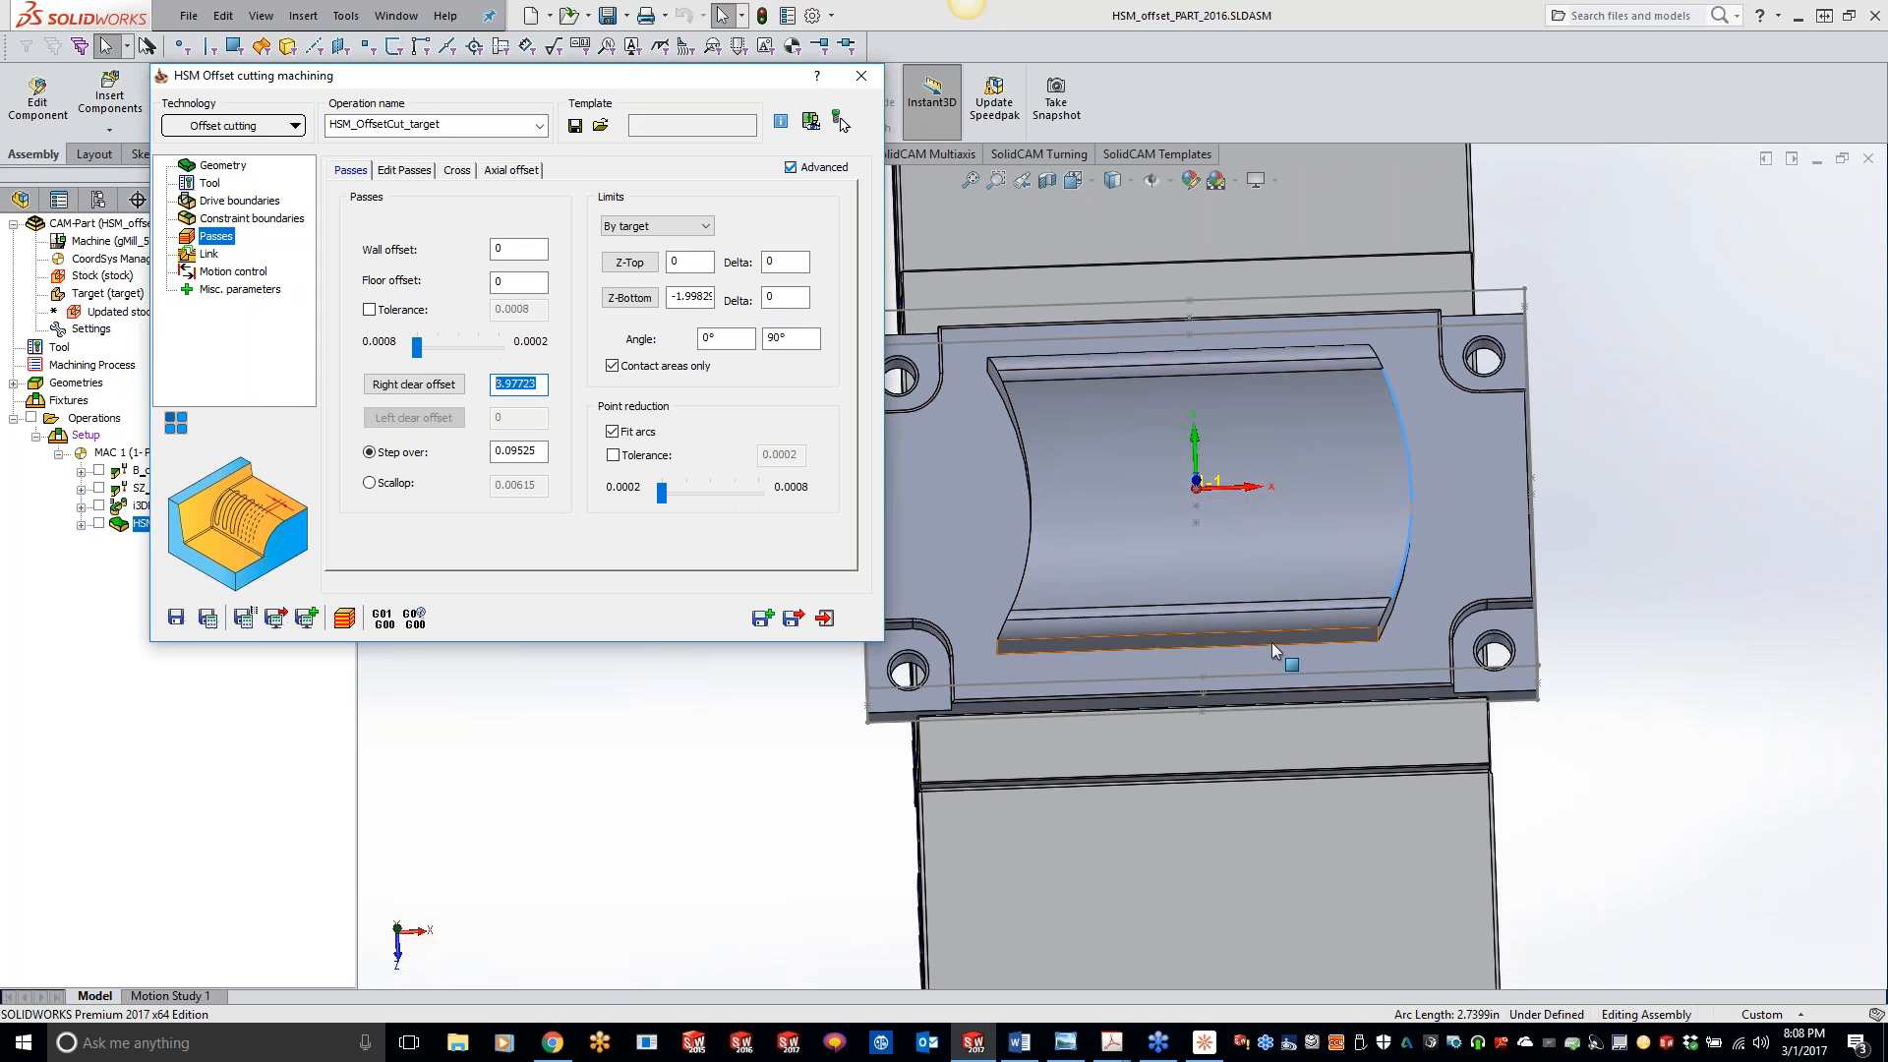
left_click(529, 389)
double_click(544, 385)
type("40")
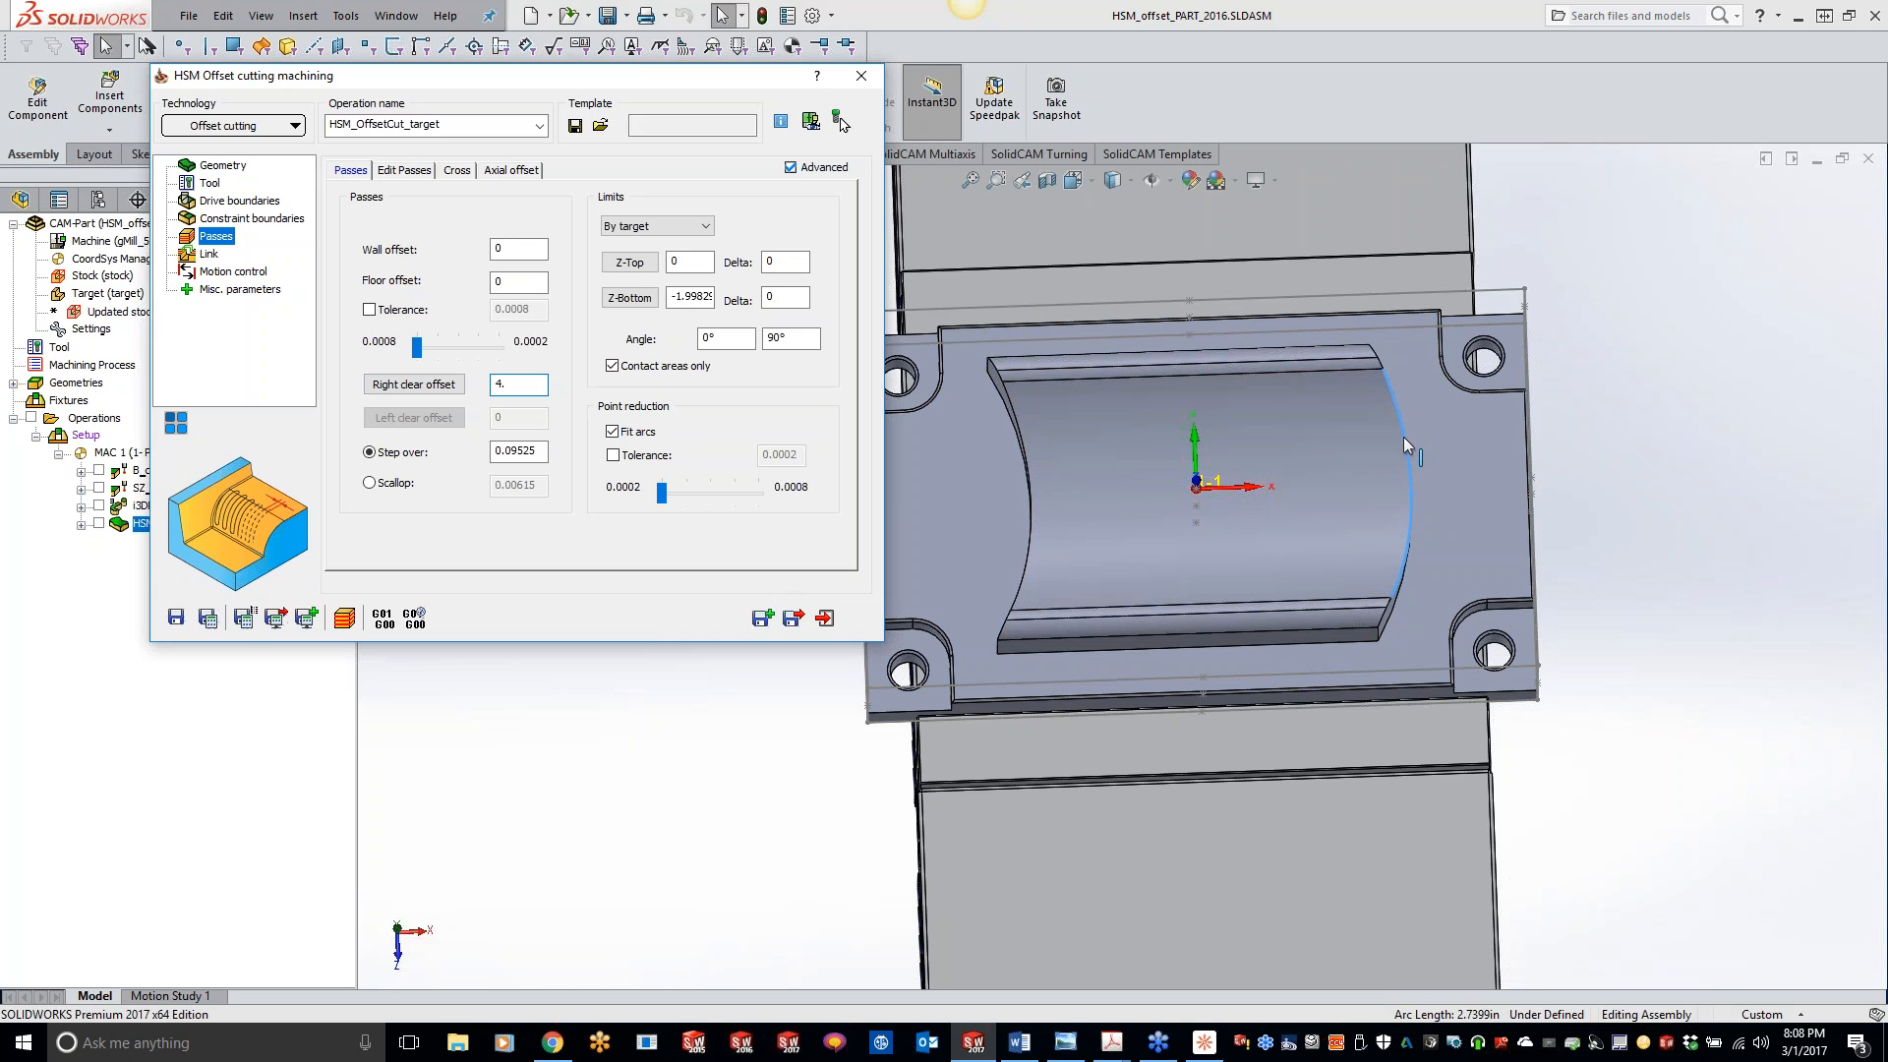
- Save and calculate the offset cutting operation, and display its toolpath on the model
left_click(208, 620)
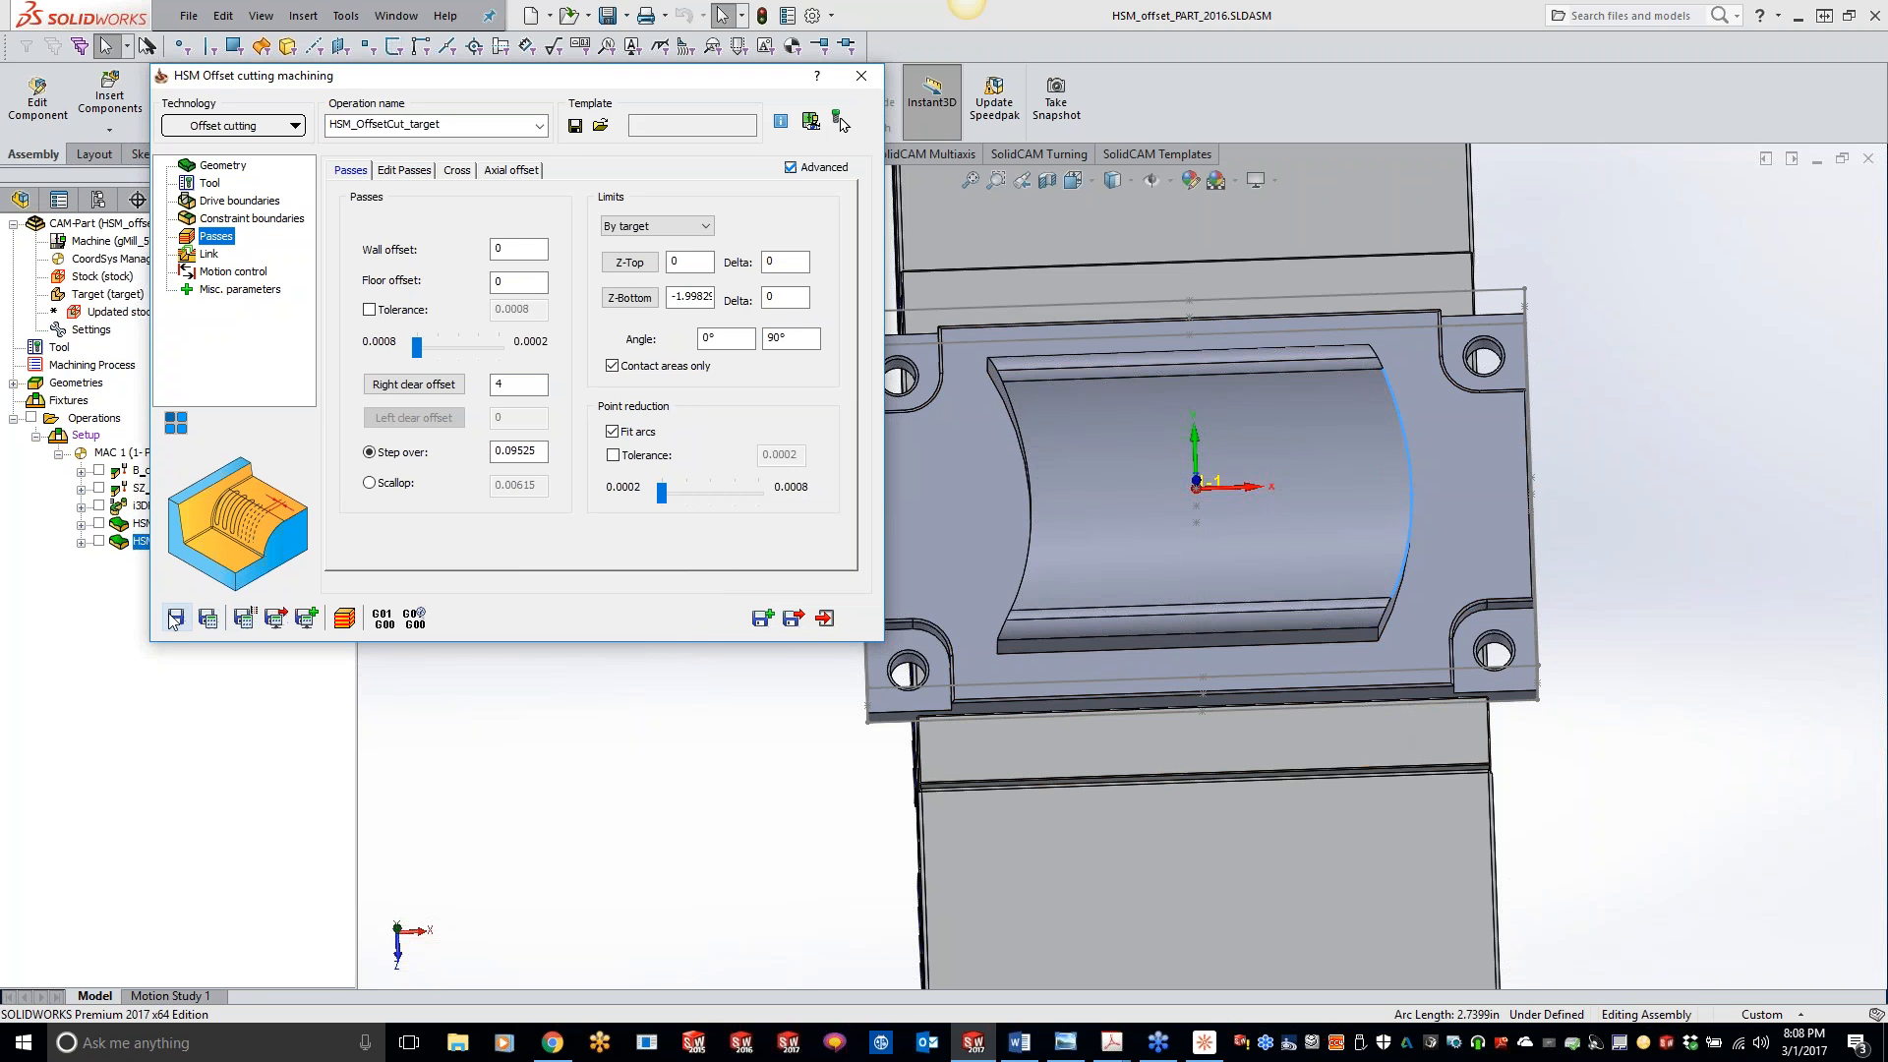
left_click(99, 541)
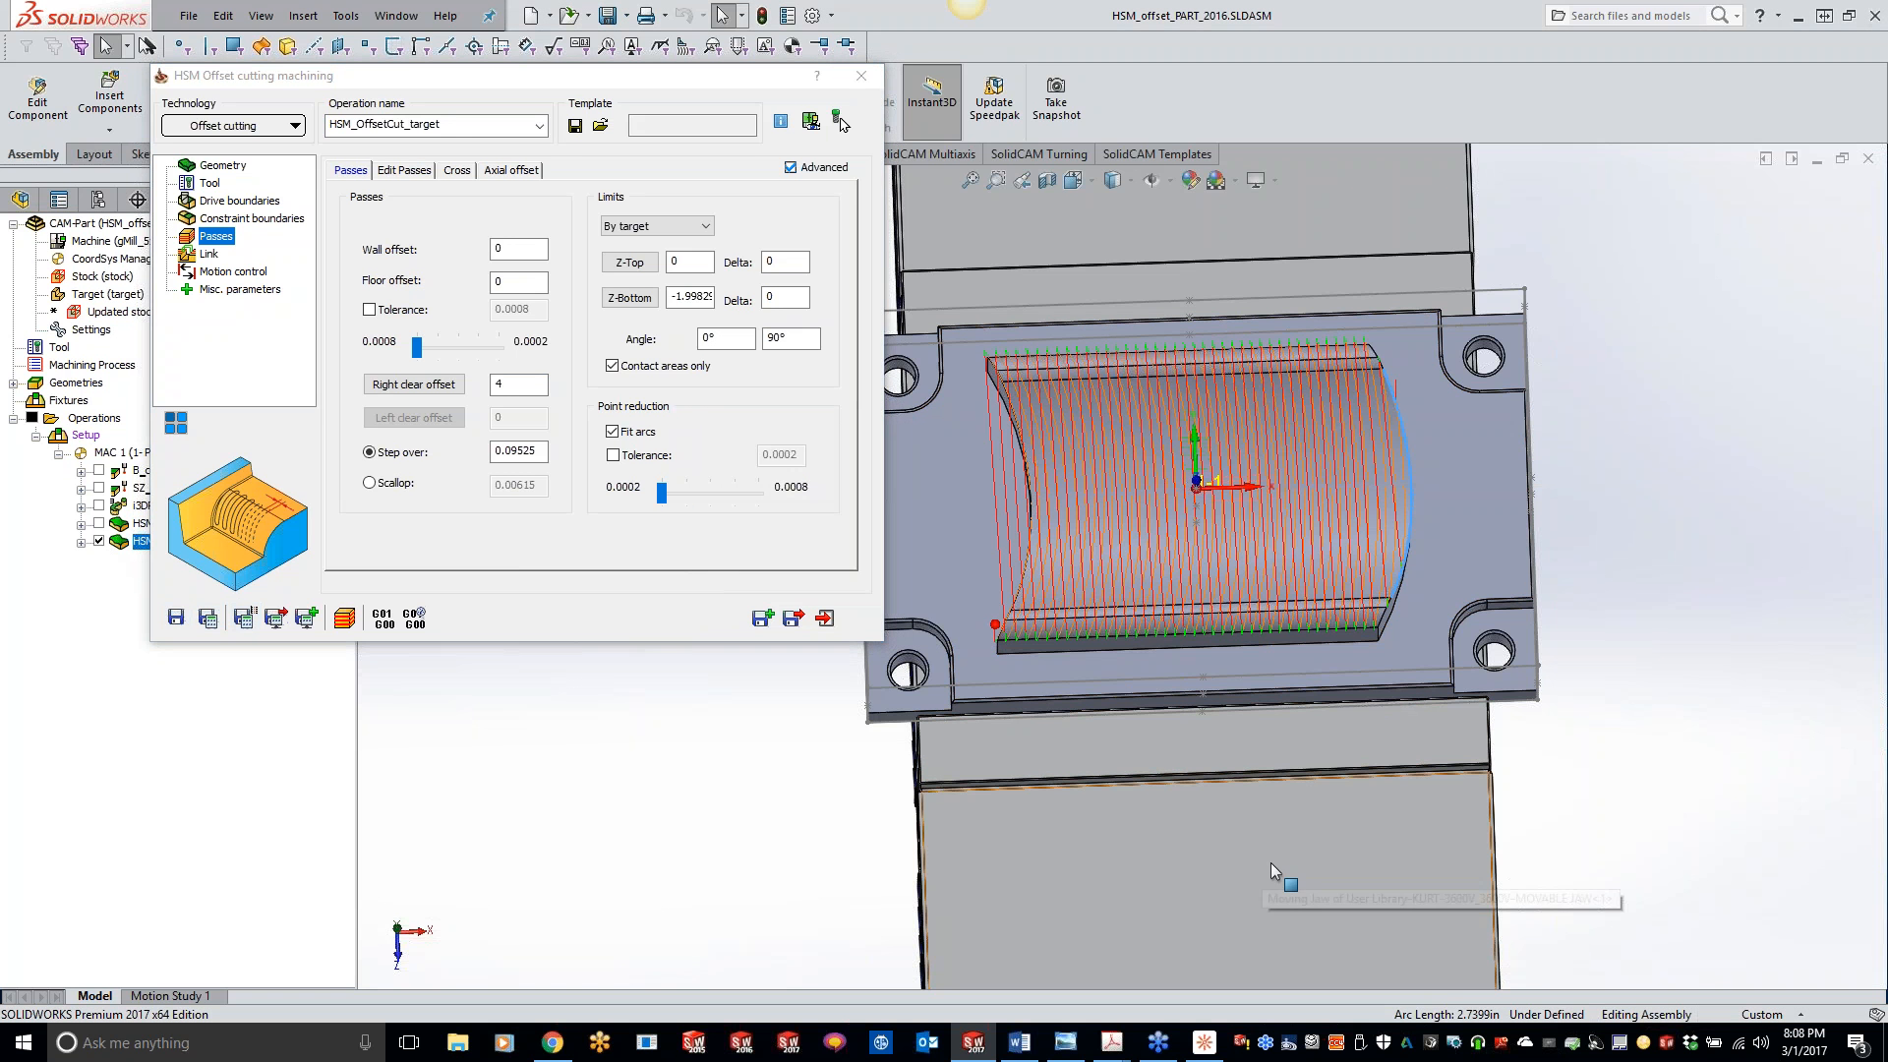
middle_click_drag(1288, 710, 1237, 615)
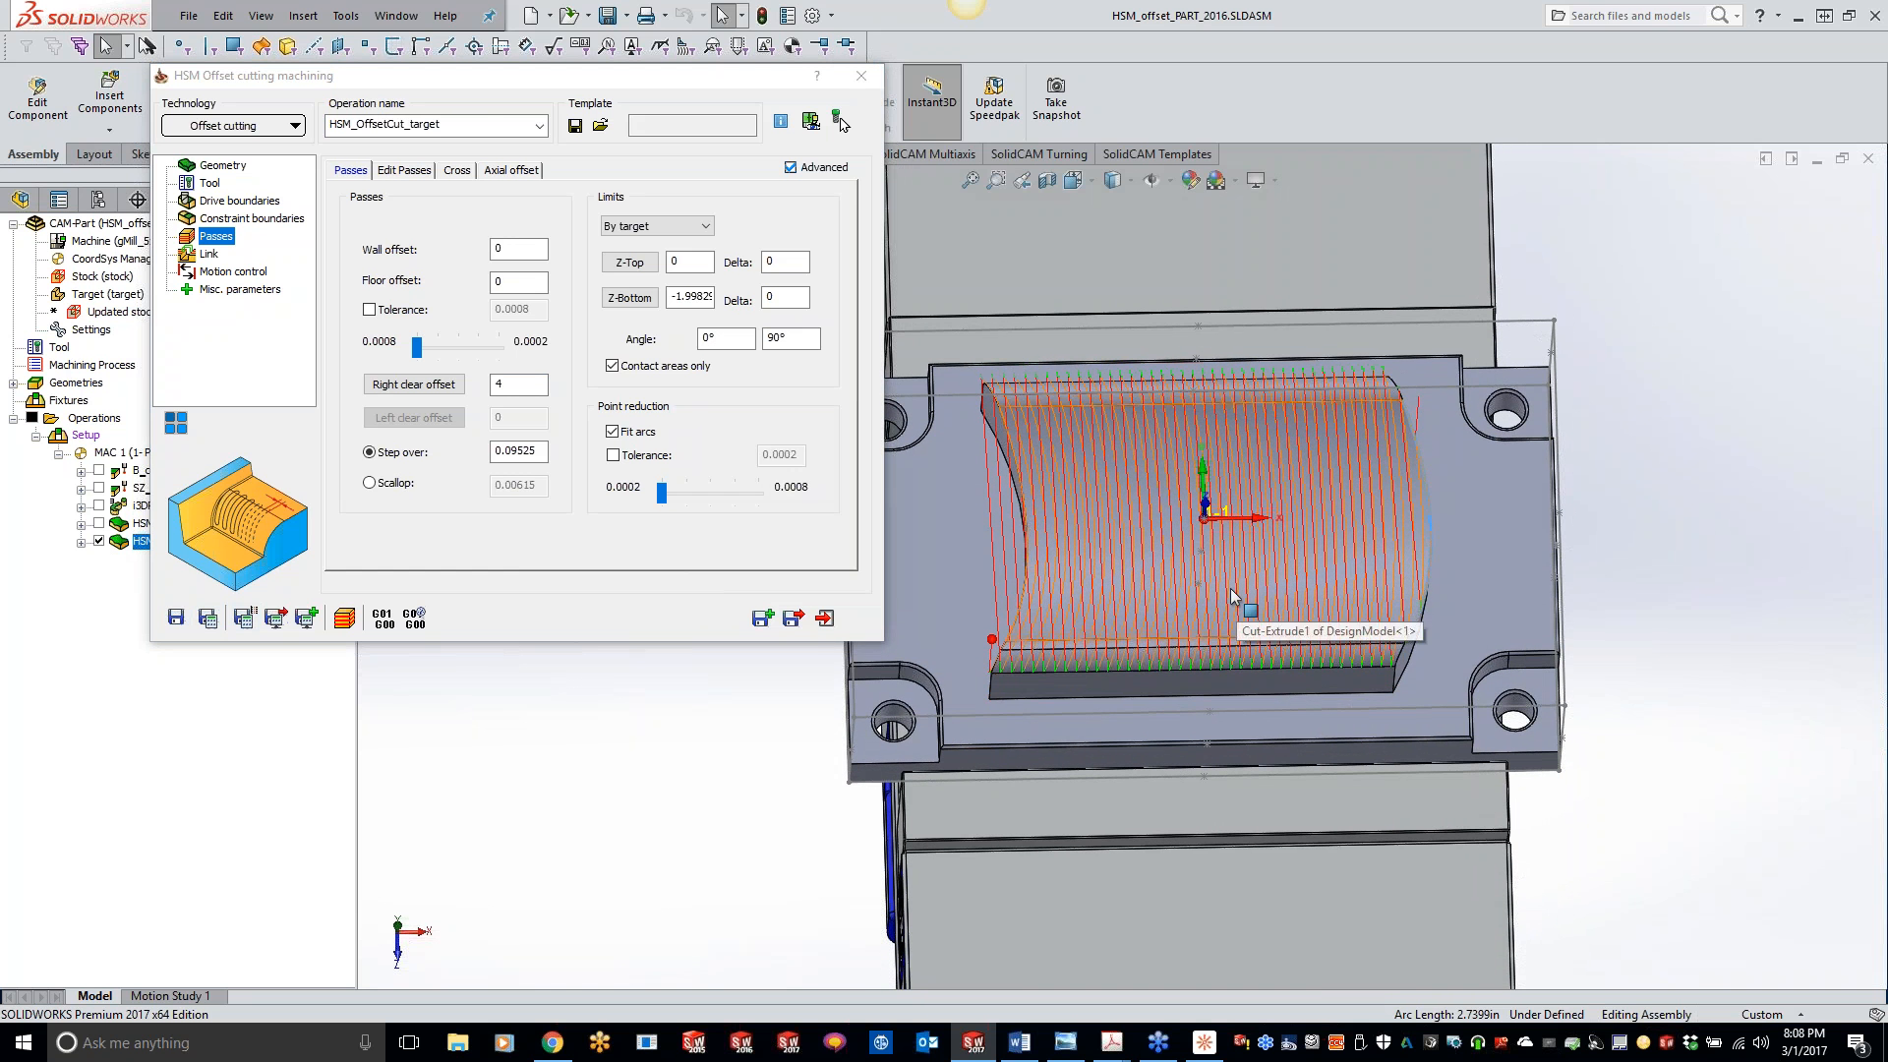
- Change the link direction to Bi-directional and recalculate the offset cutting toolpath
left_click(211, 259)
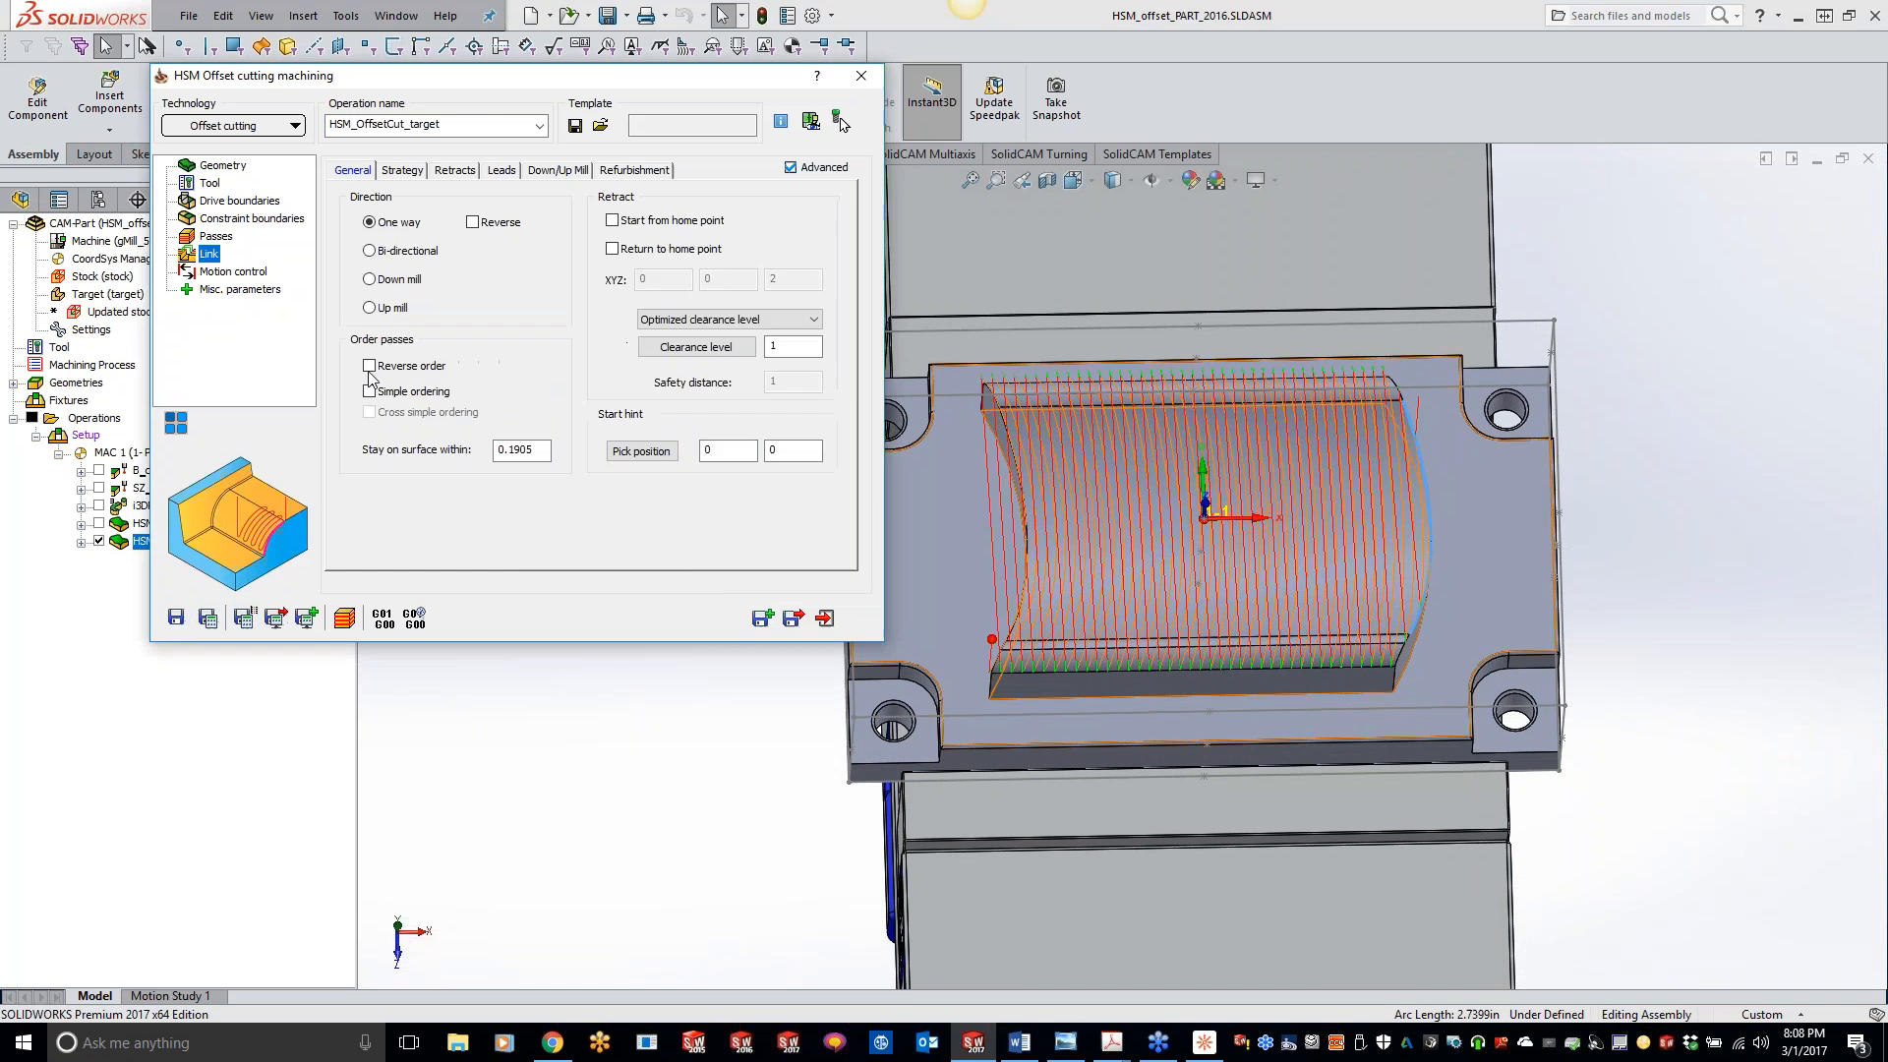
left_click(370, 252)
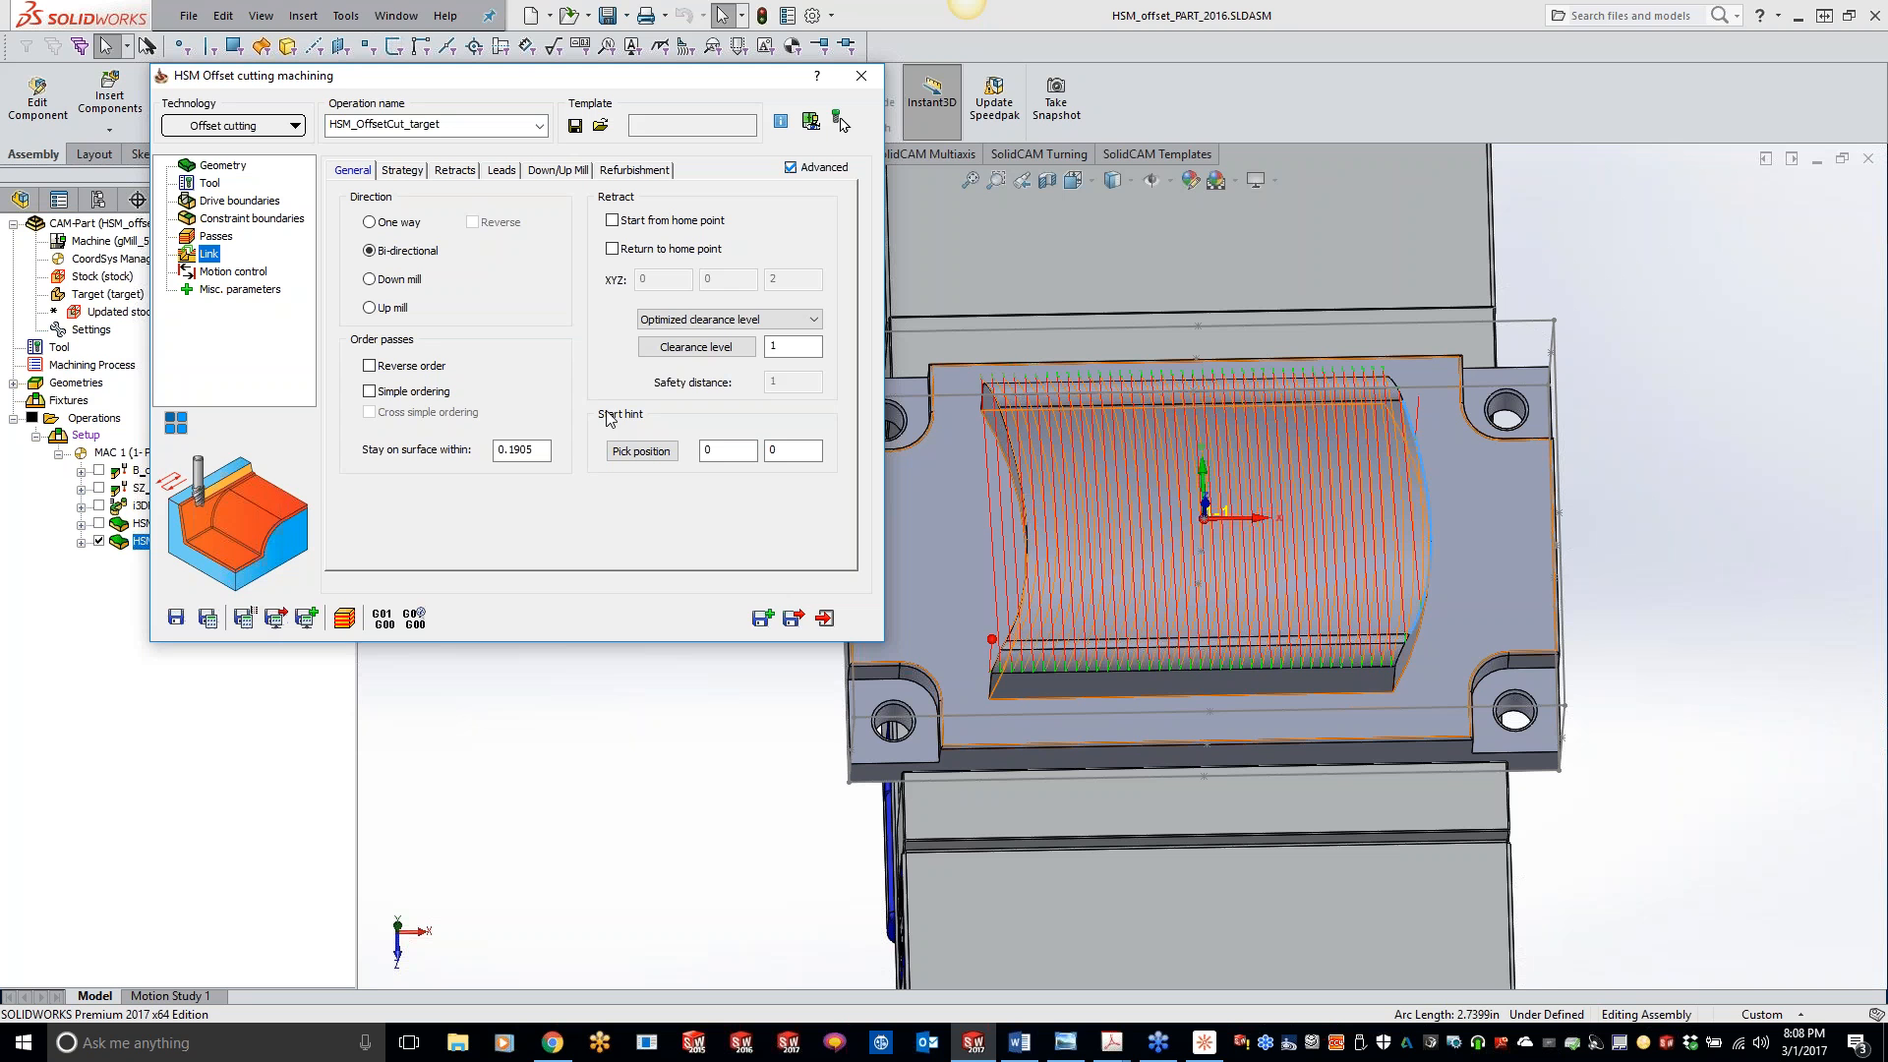
left_click(207, 617)
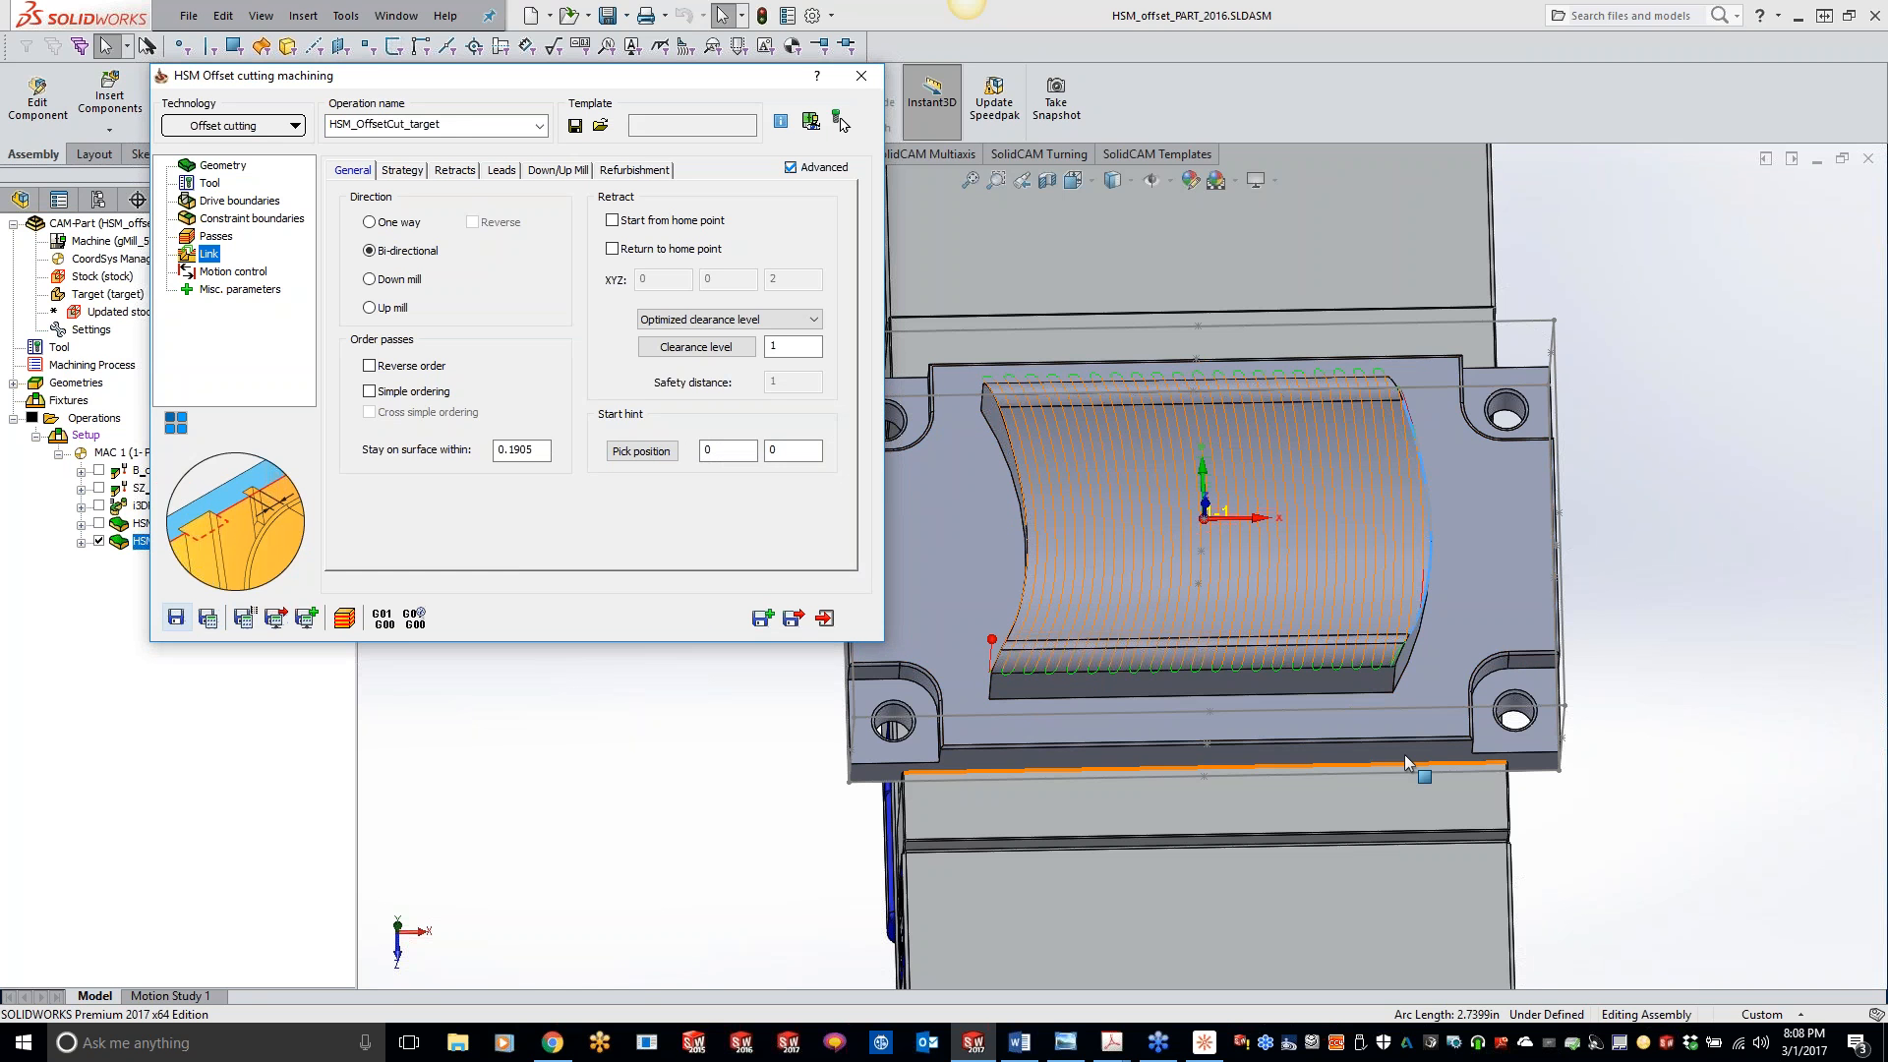
left_click(1684, 720)
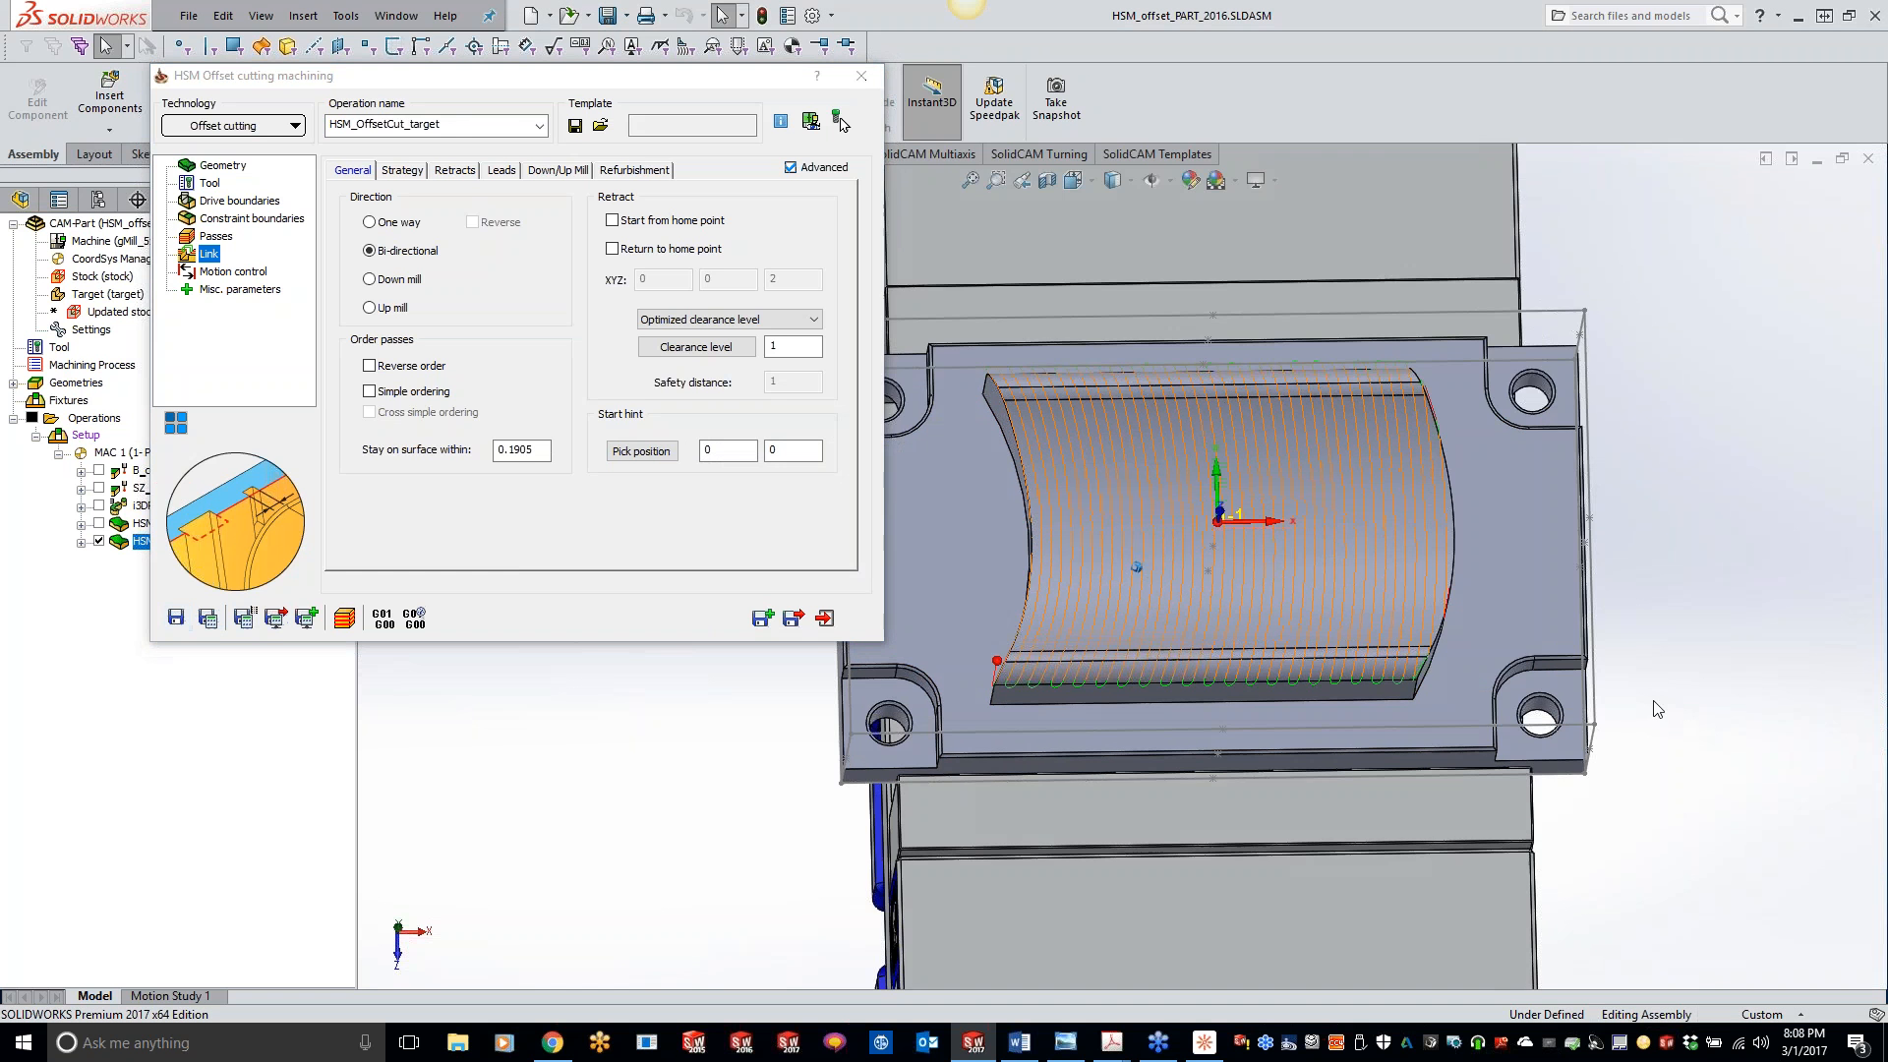
scroll(940, 560, "down", 1)
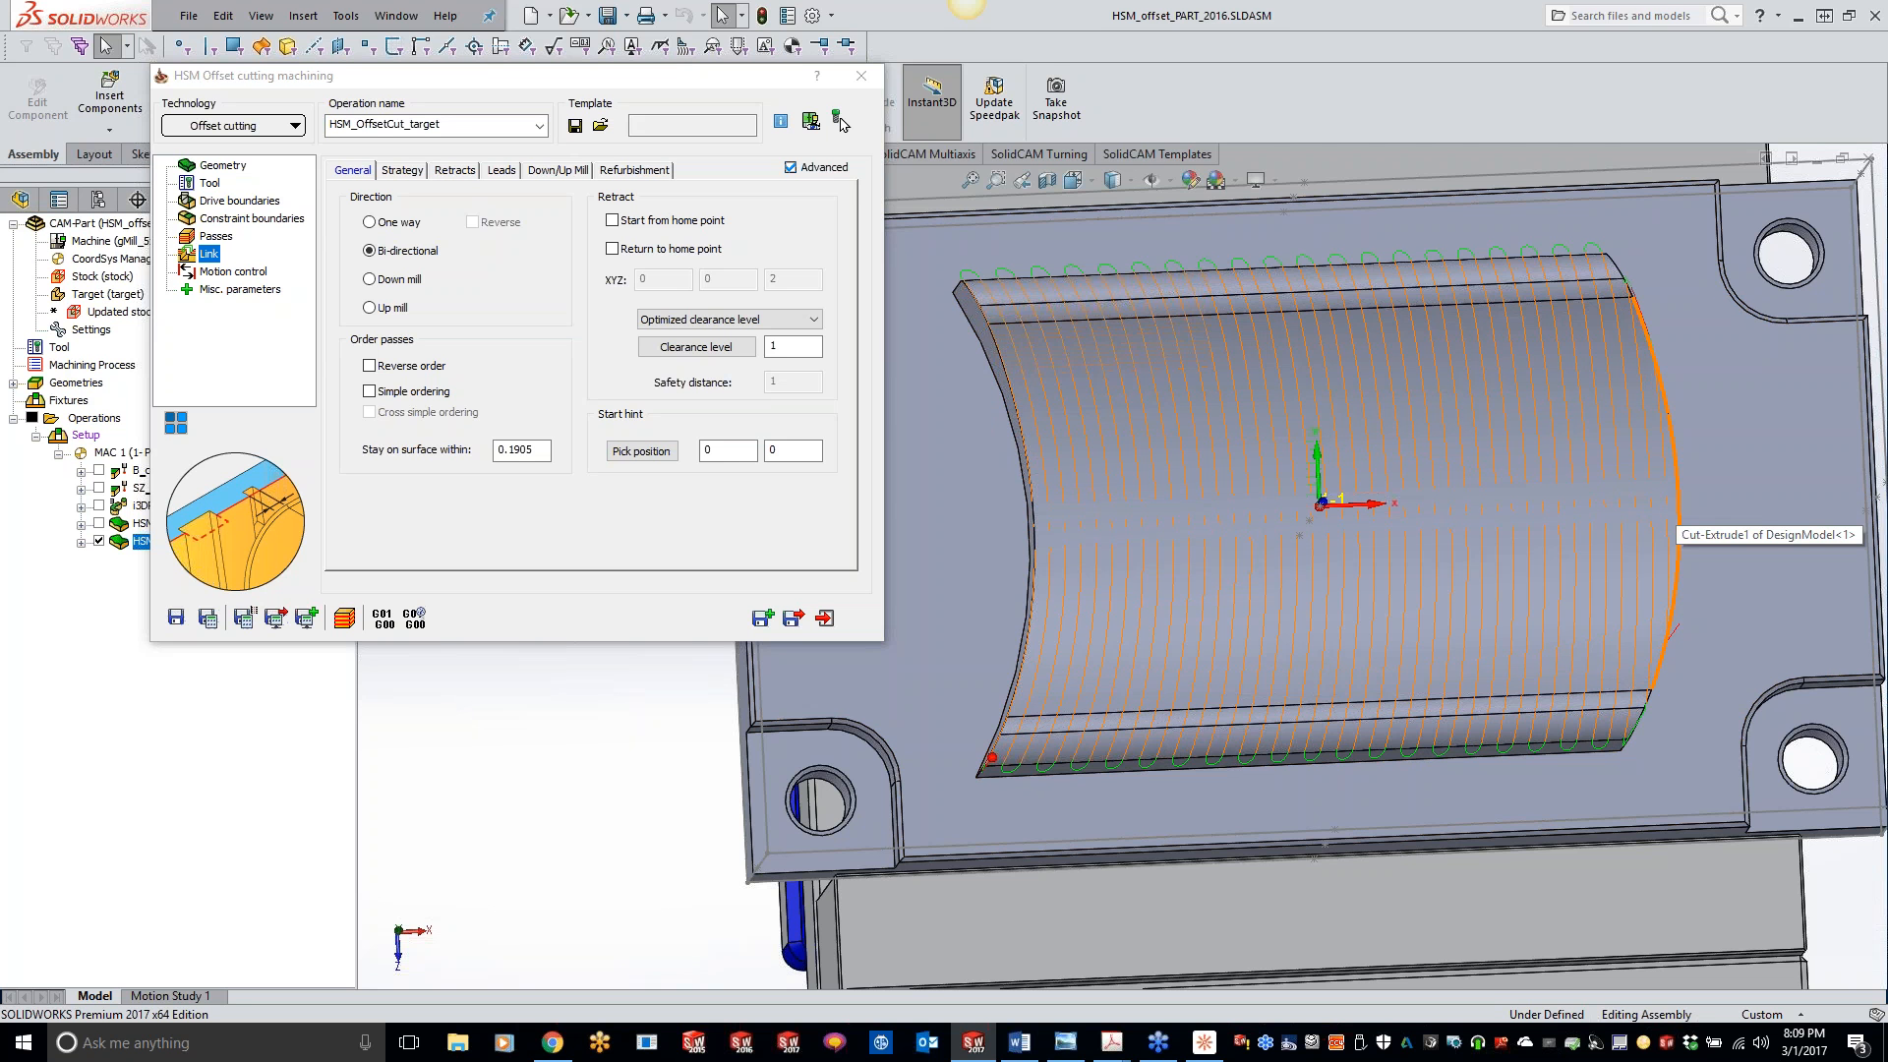
- Check the constraint boundary settings, simulate the offset cutting operation in SolidVerify, inspect the machined pocket surface and close the simulation
left_click(253, 218)
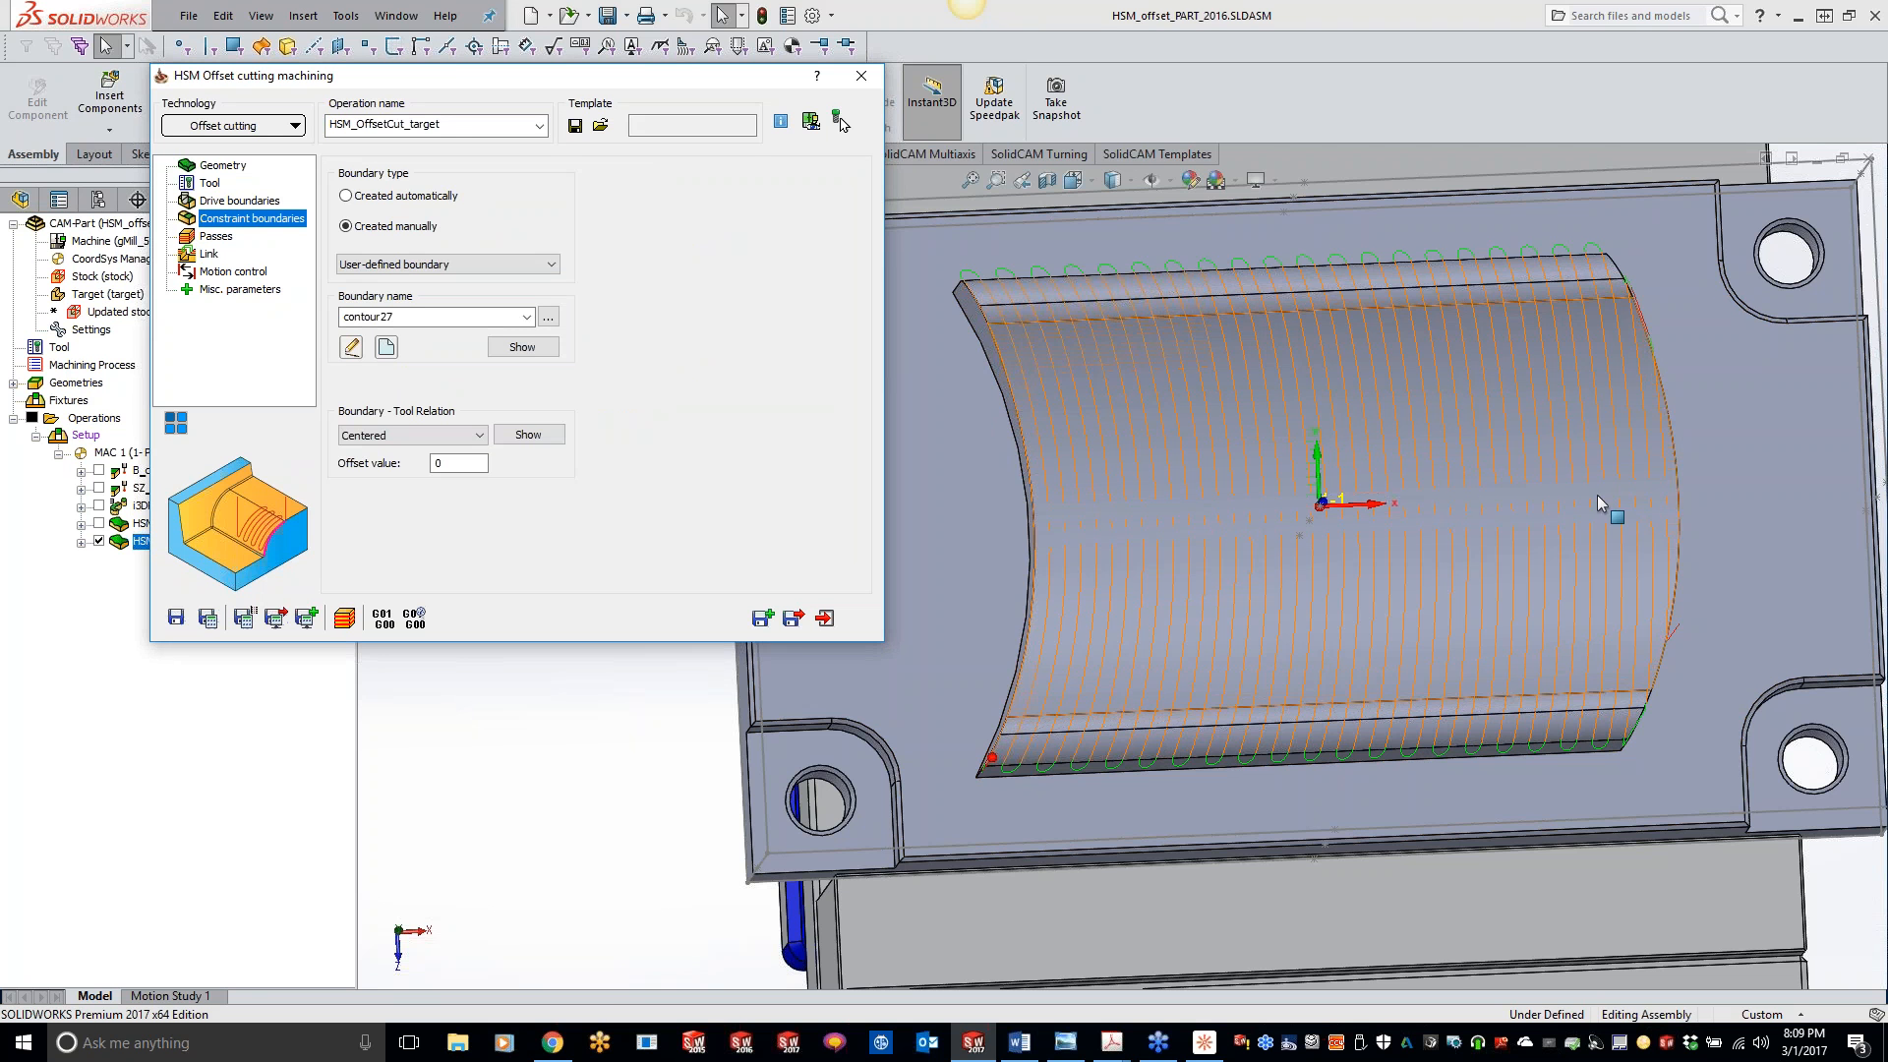
left_click(344, 618)
left_click(463, 642)
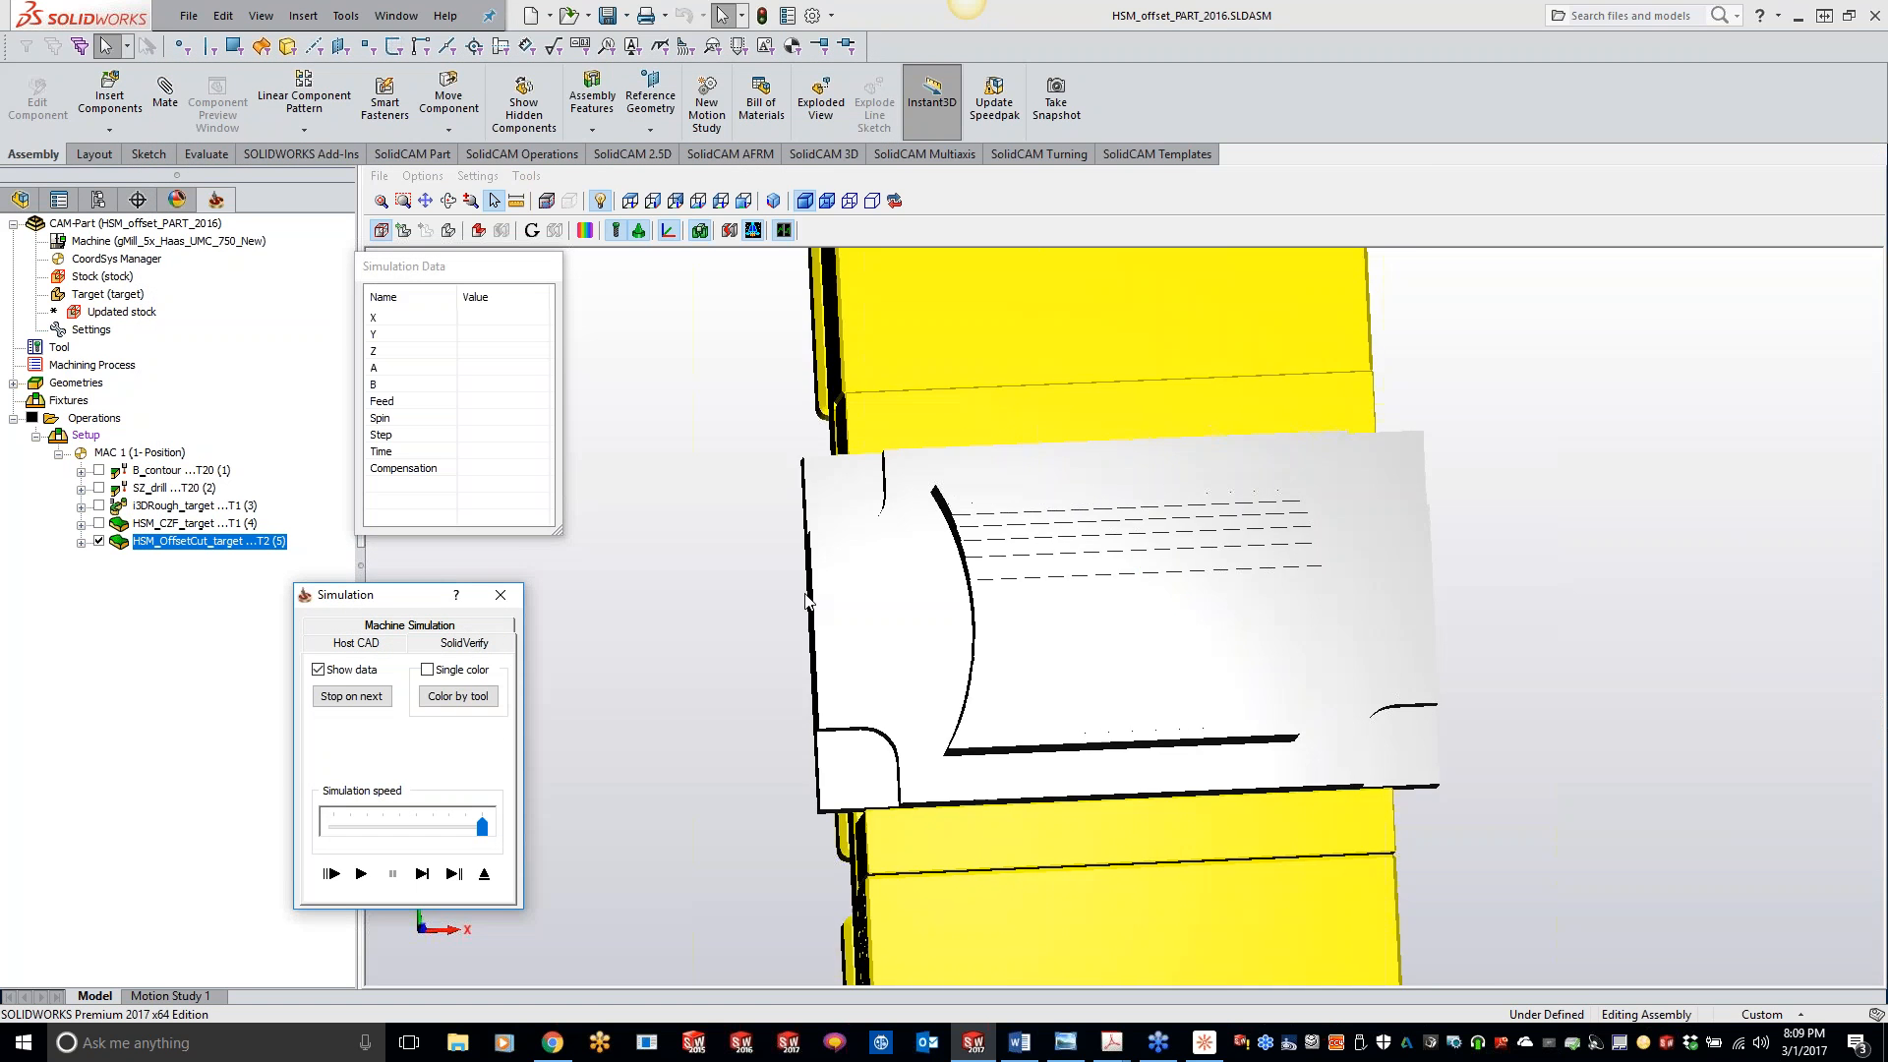
middle_click_drag(925, 501, 757, 515)
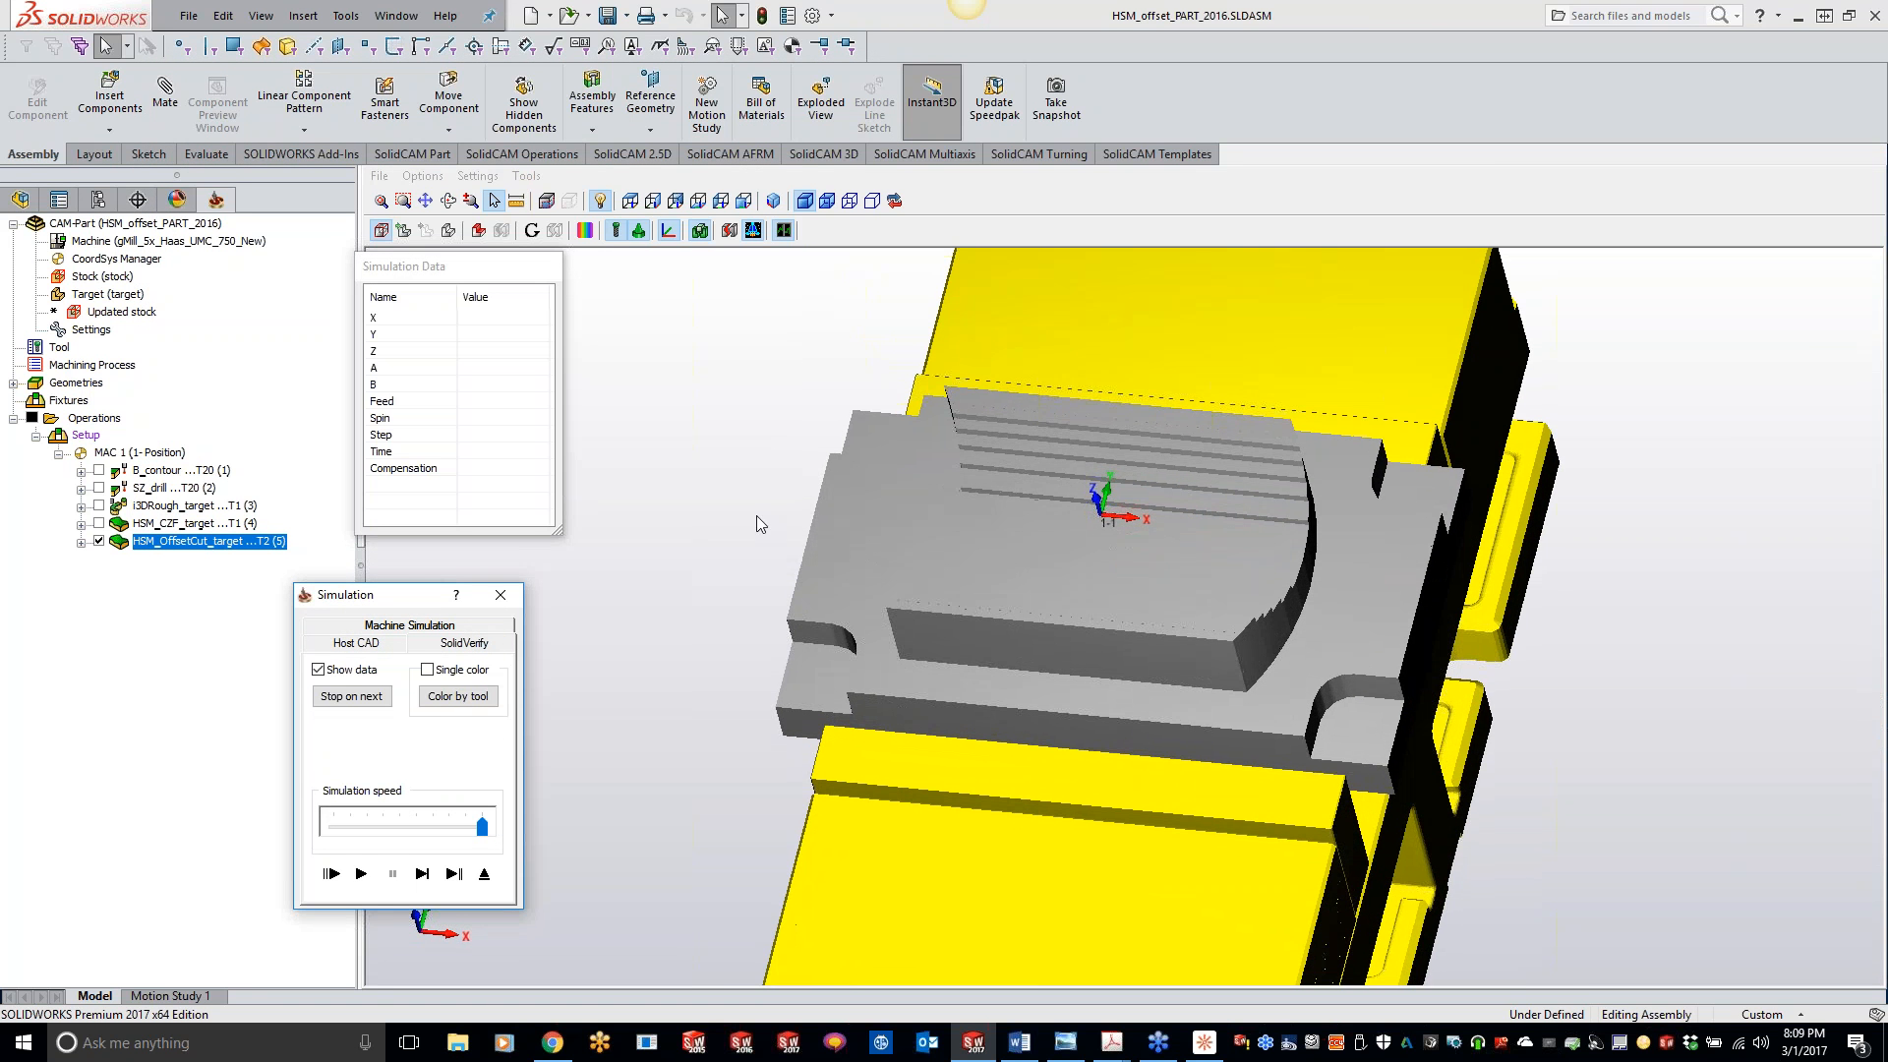
left_click(359, 874)
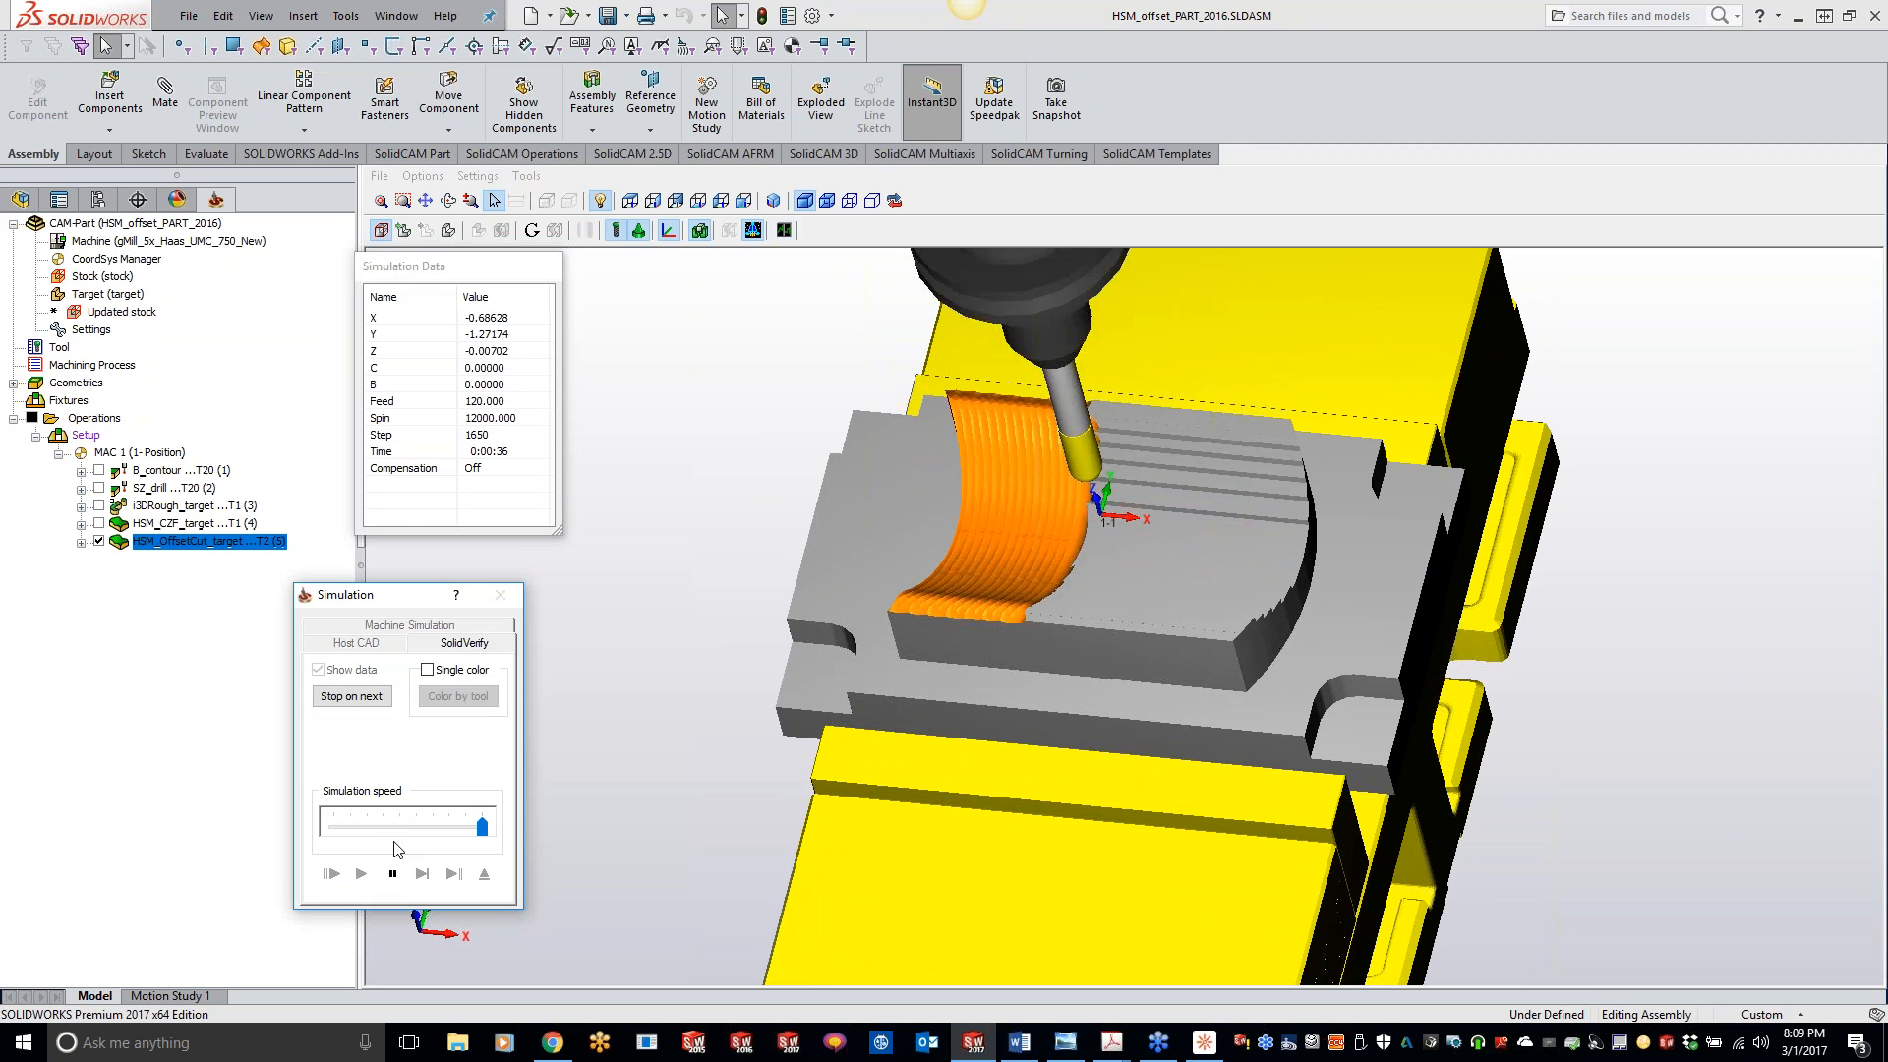
middle_click_drag(1125, 593, 967, 492)
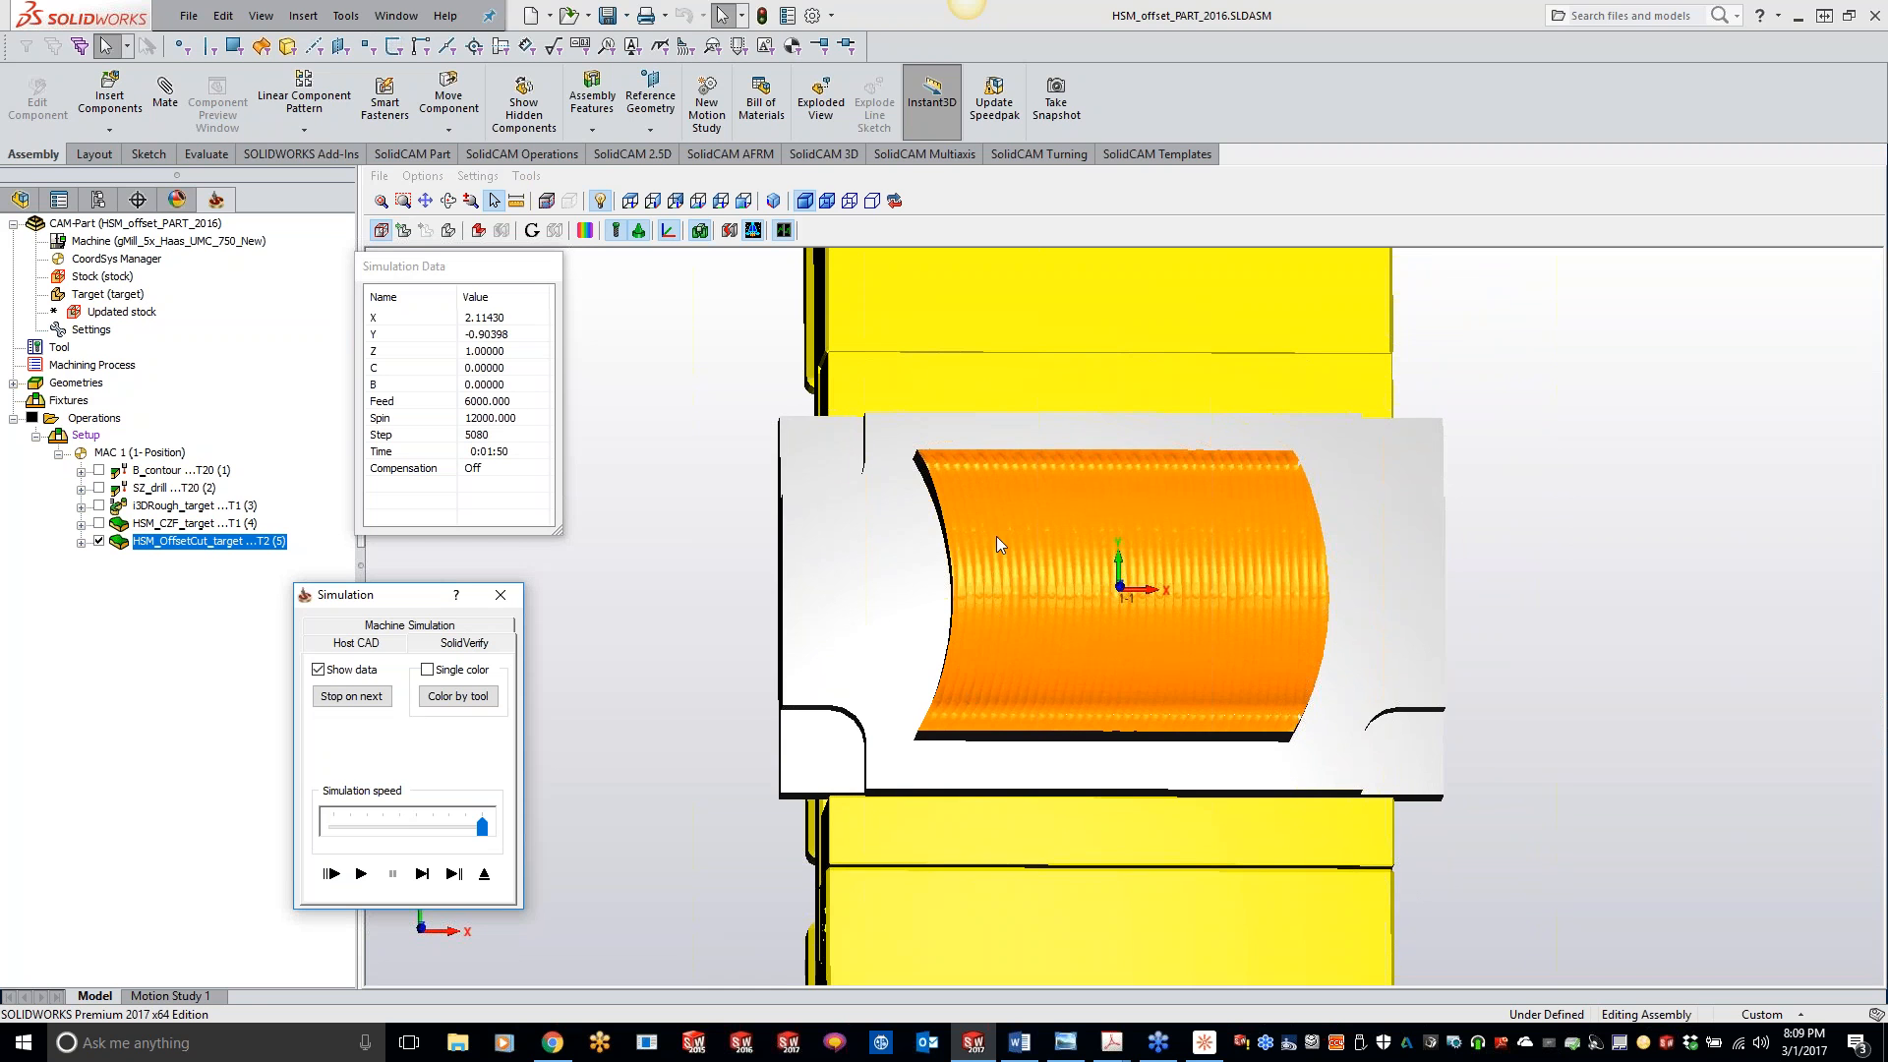
key("Up")
key("Up")
key("Up")
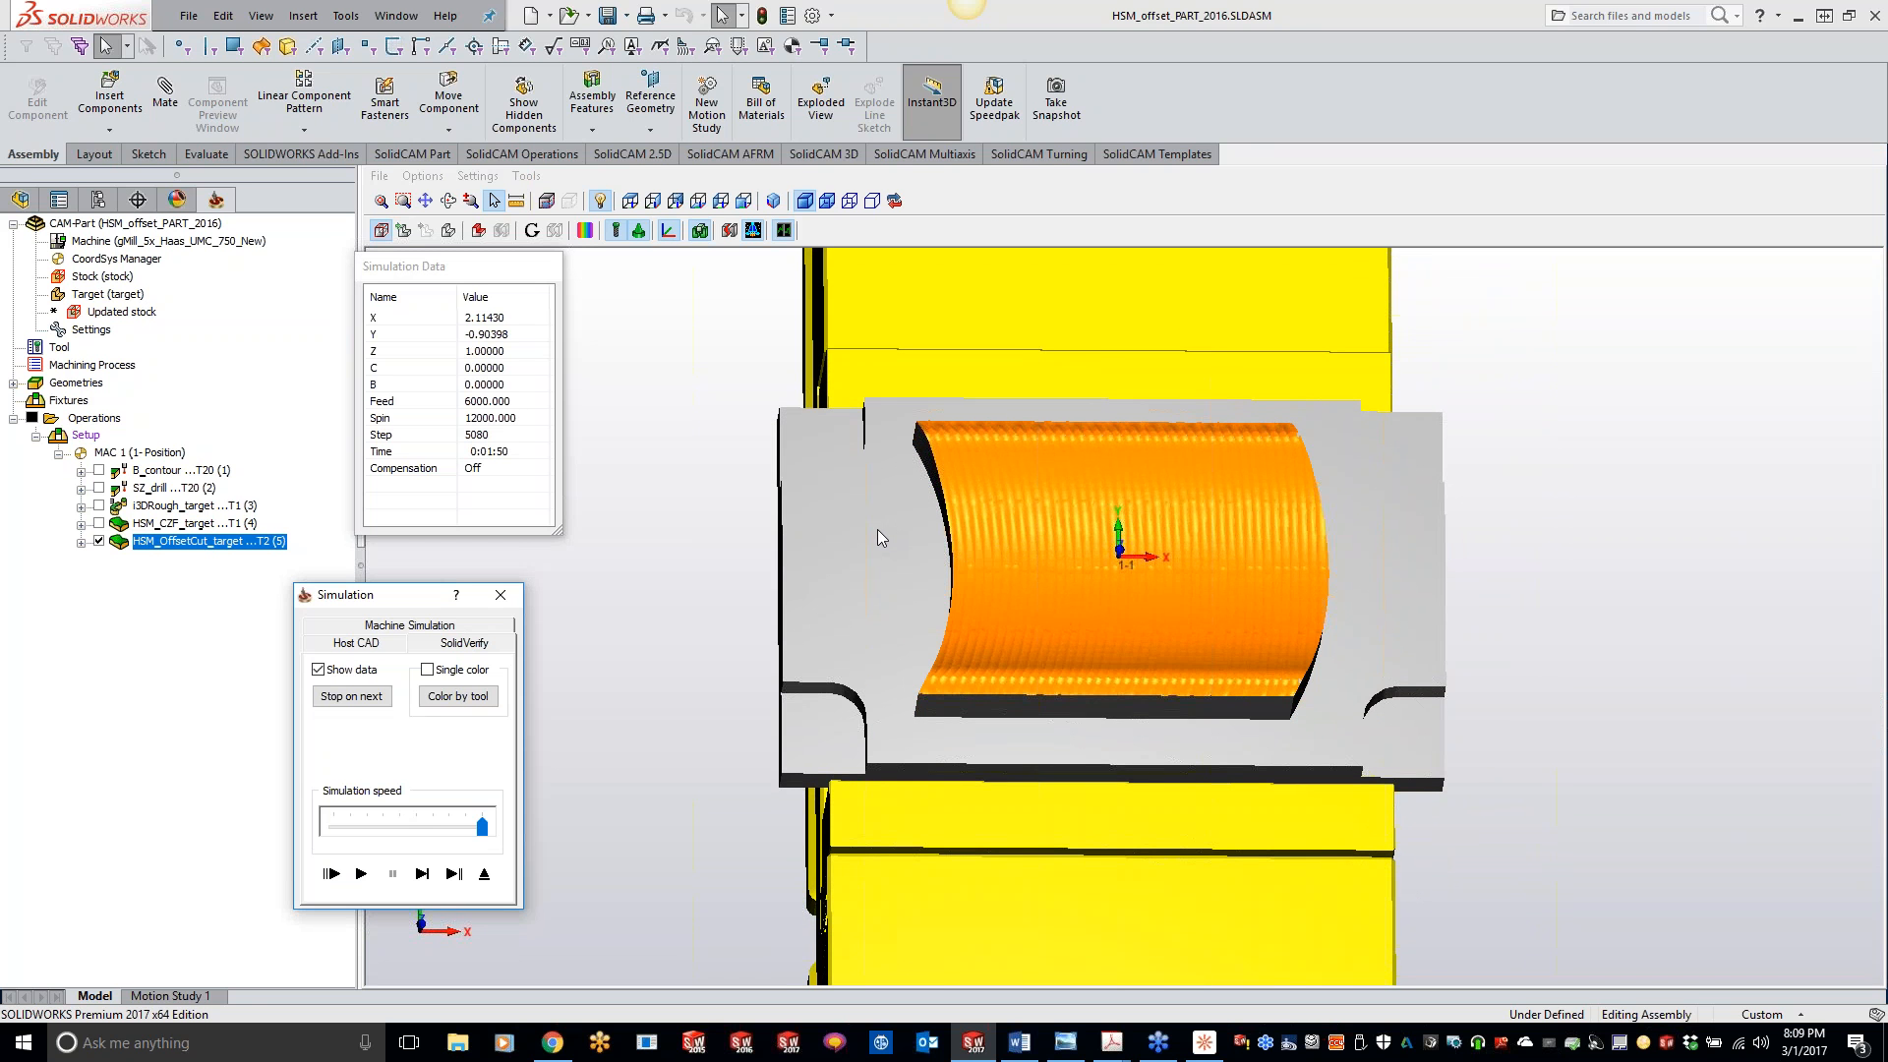
left_click(501, 594)
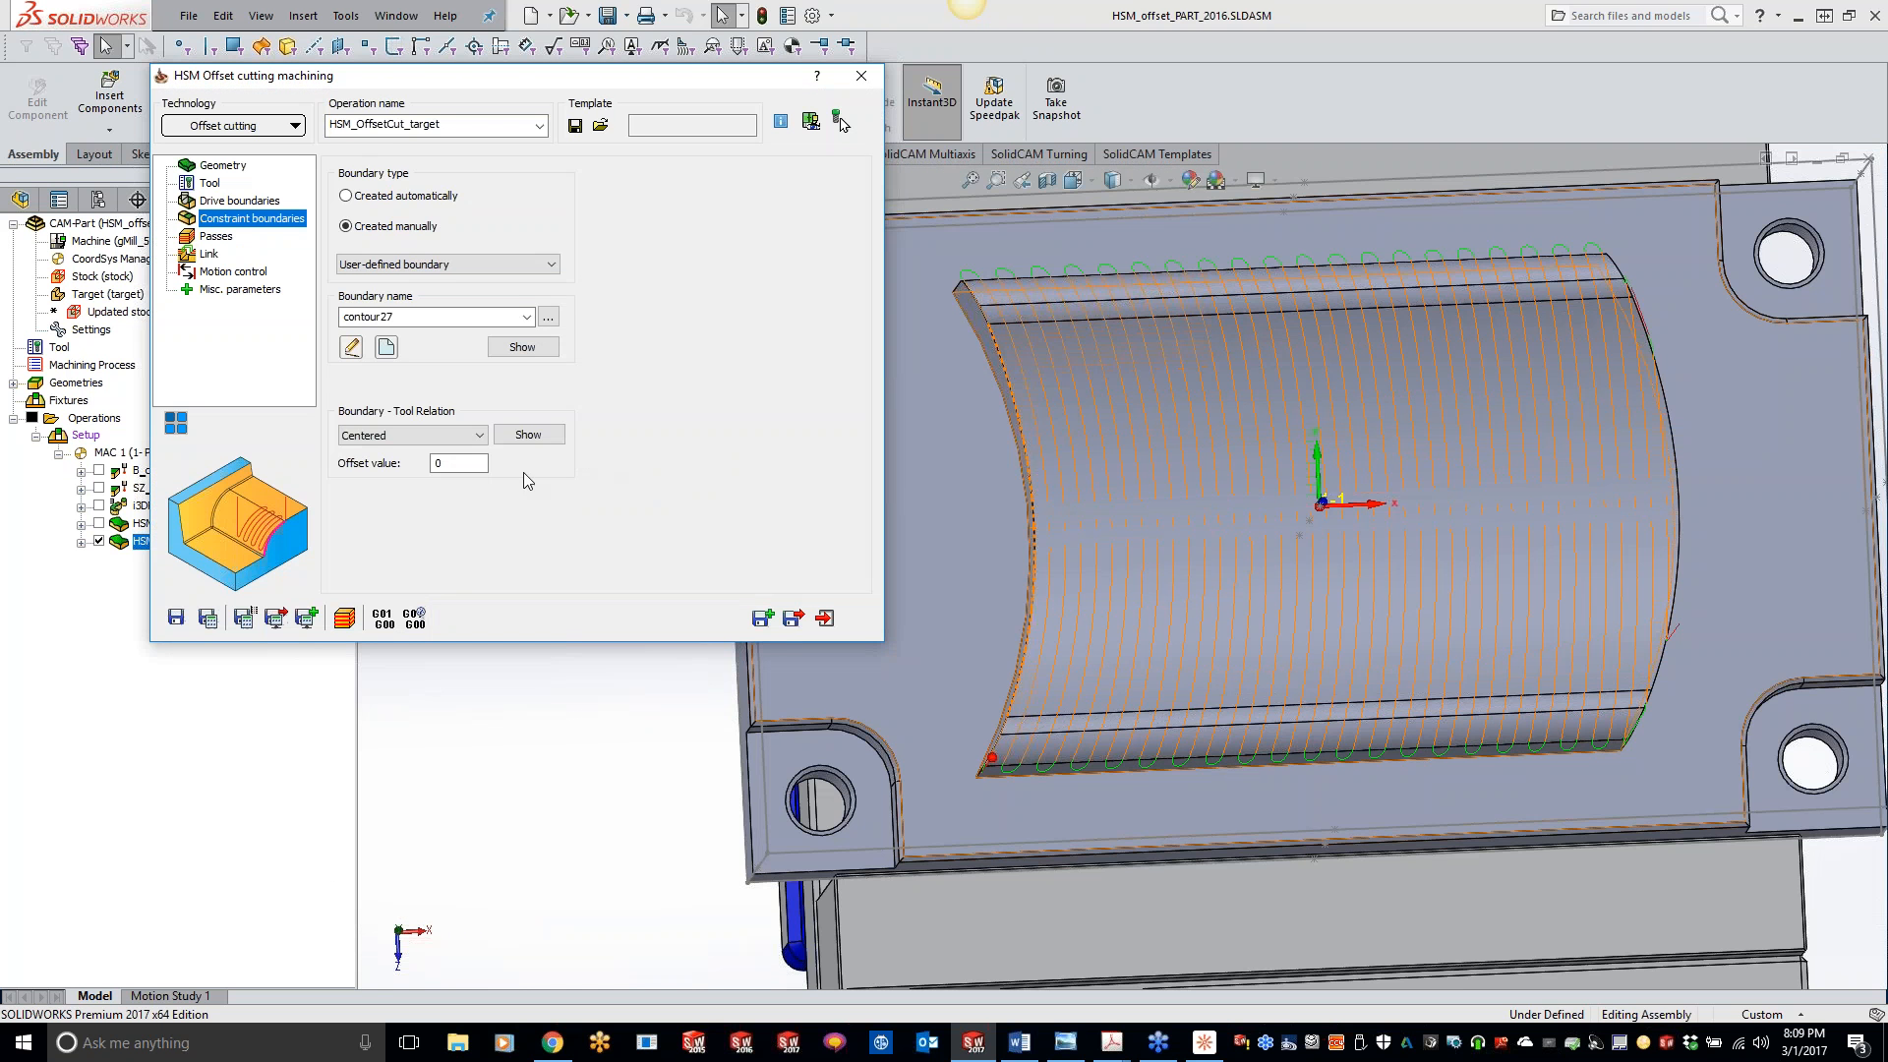
- Set the passes' step over to 0.01, keeping Step over rather than Scallop as the spacing method, and recalculate the toolpath
left_click(216, 236)
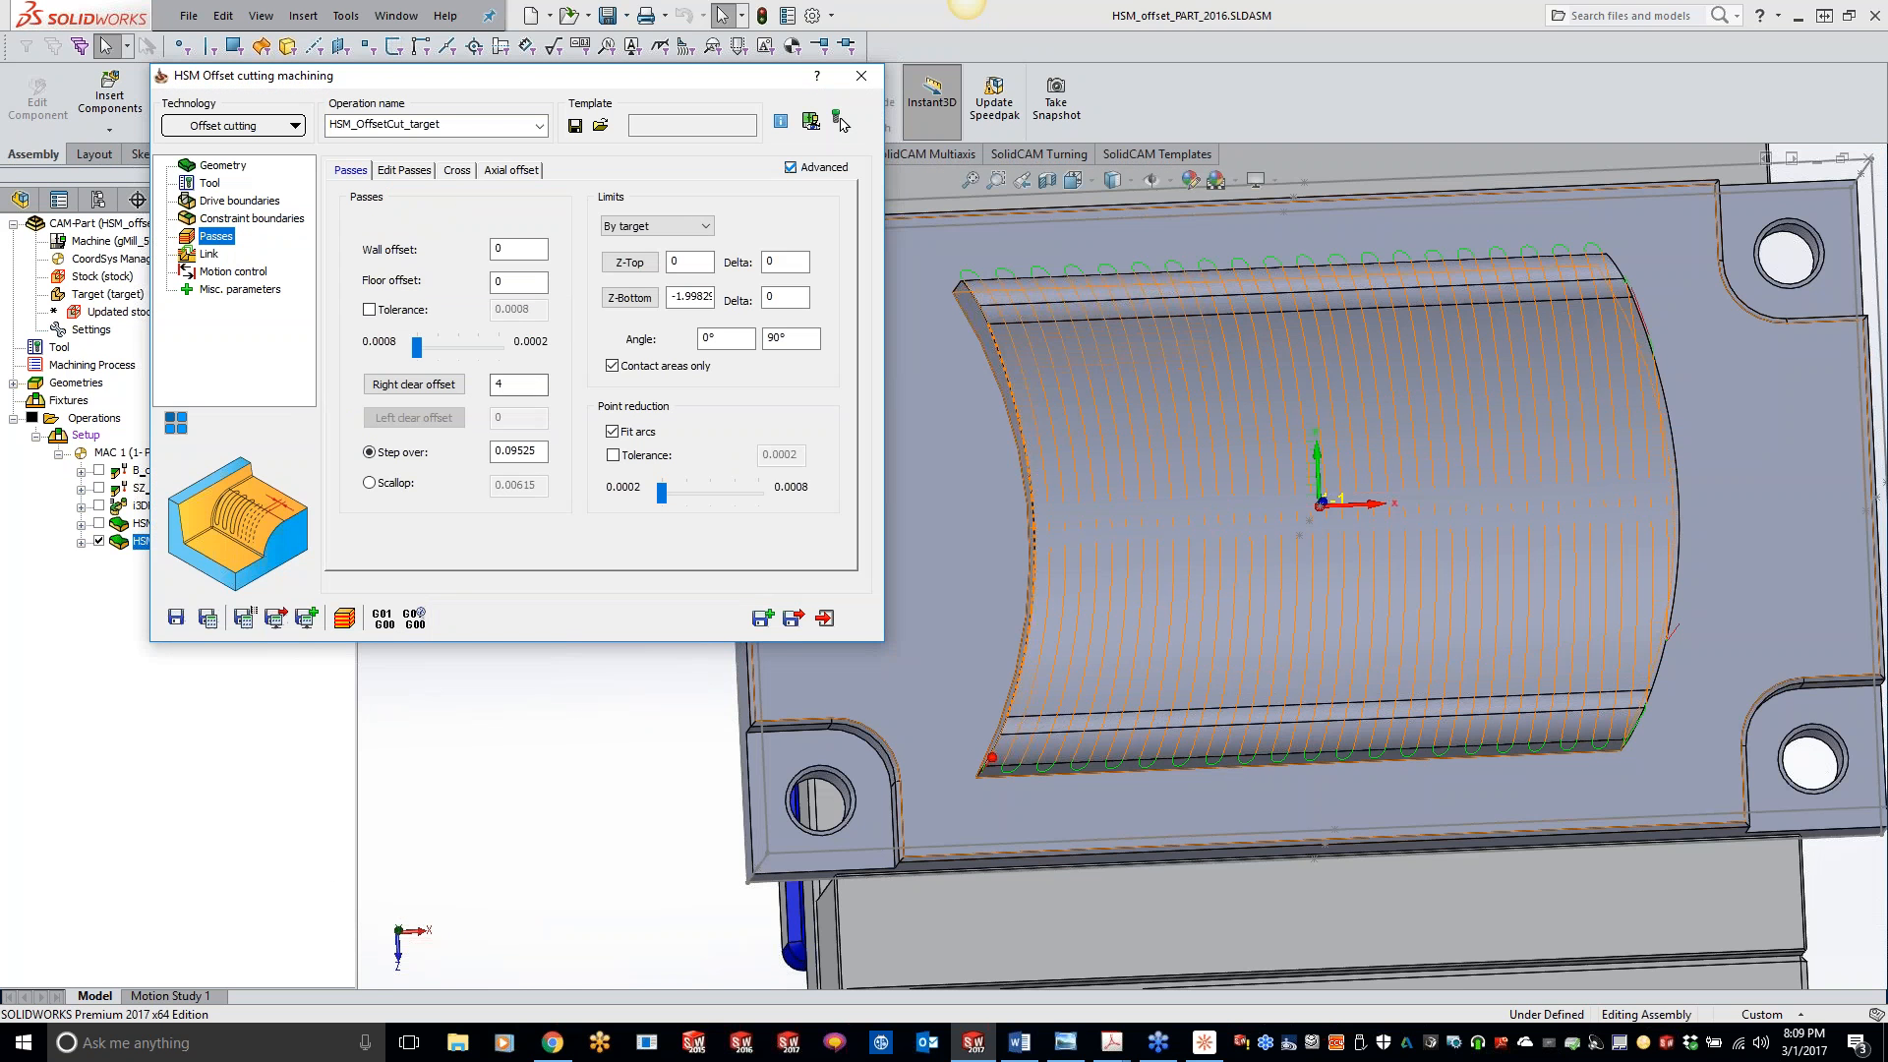
double_click(539, 453)
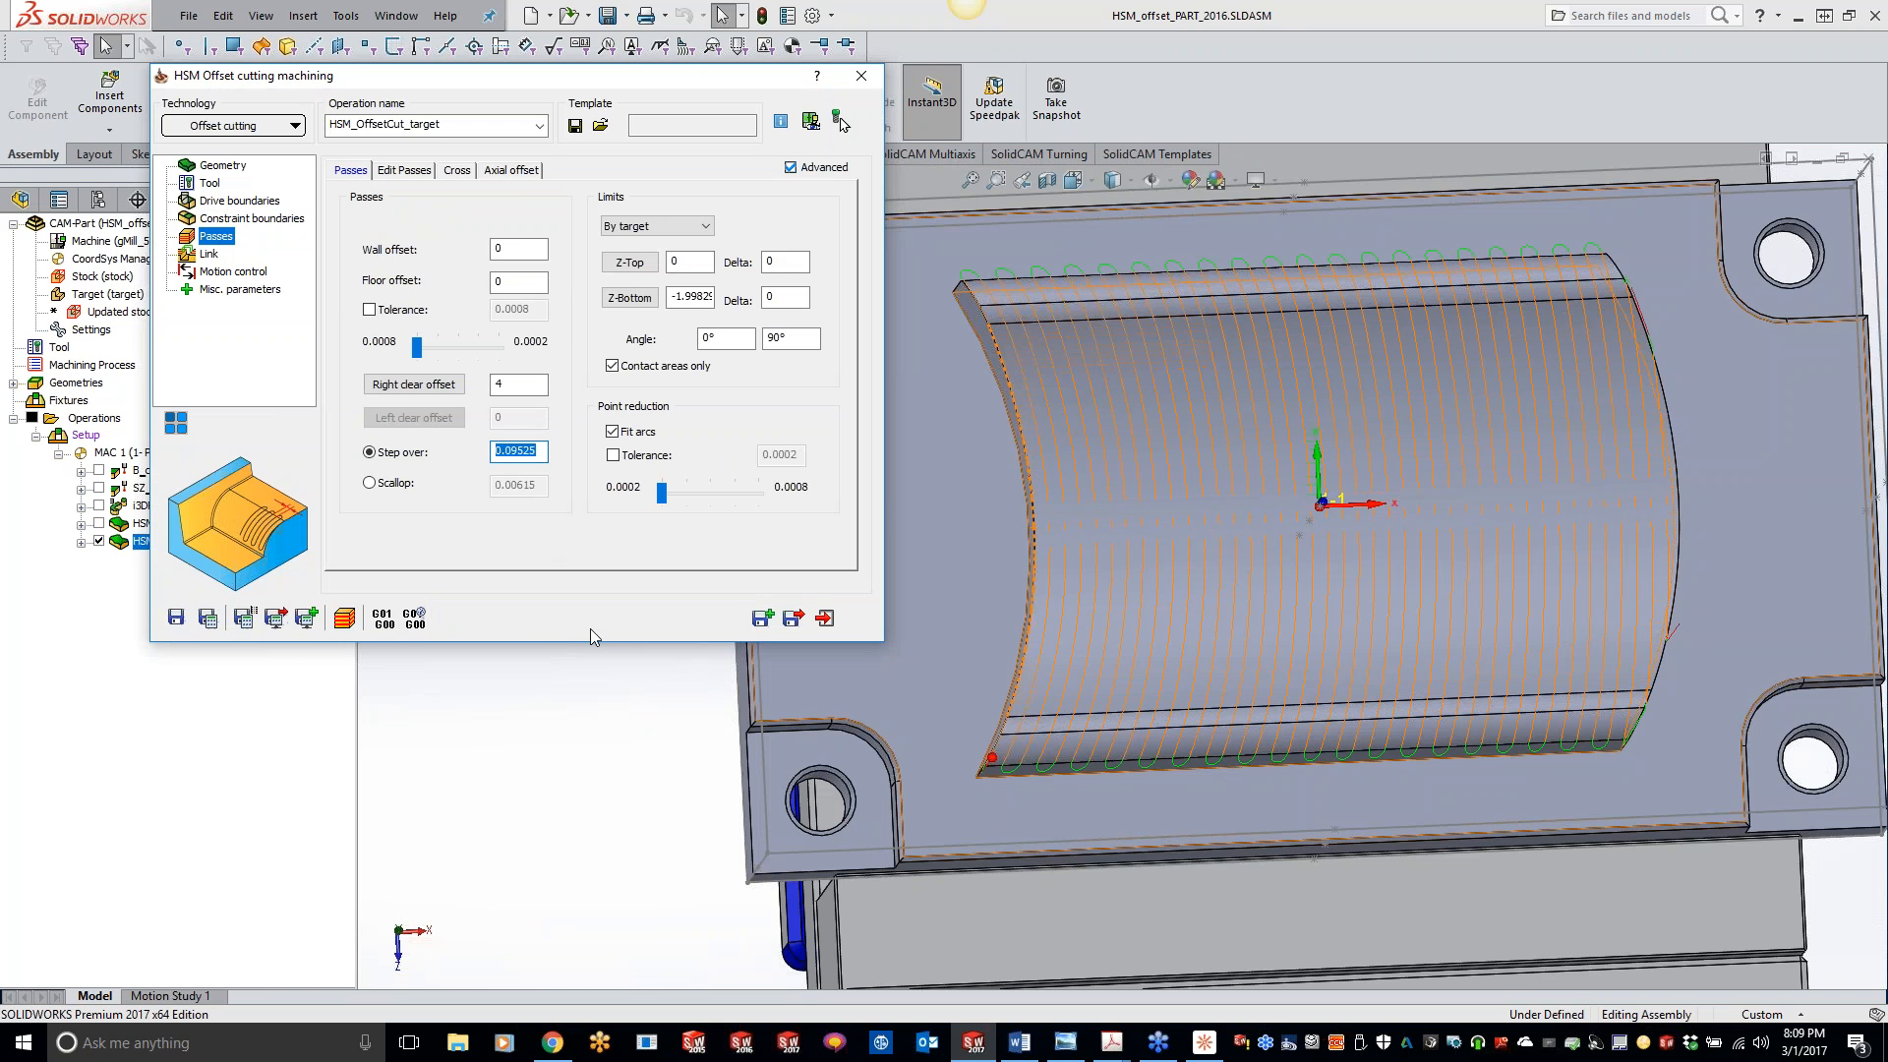
type(".01")
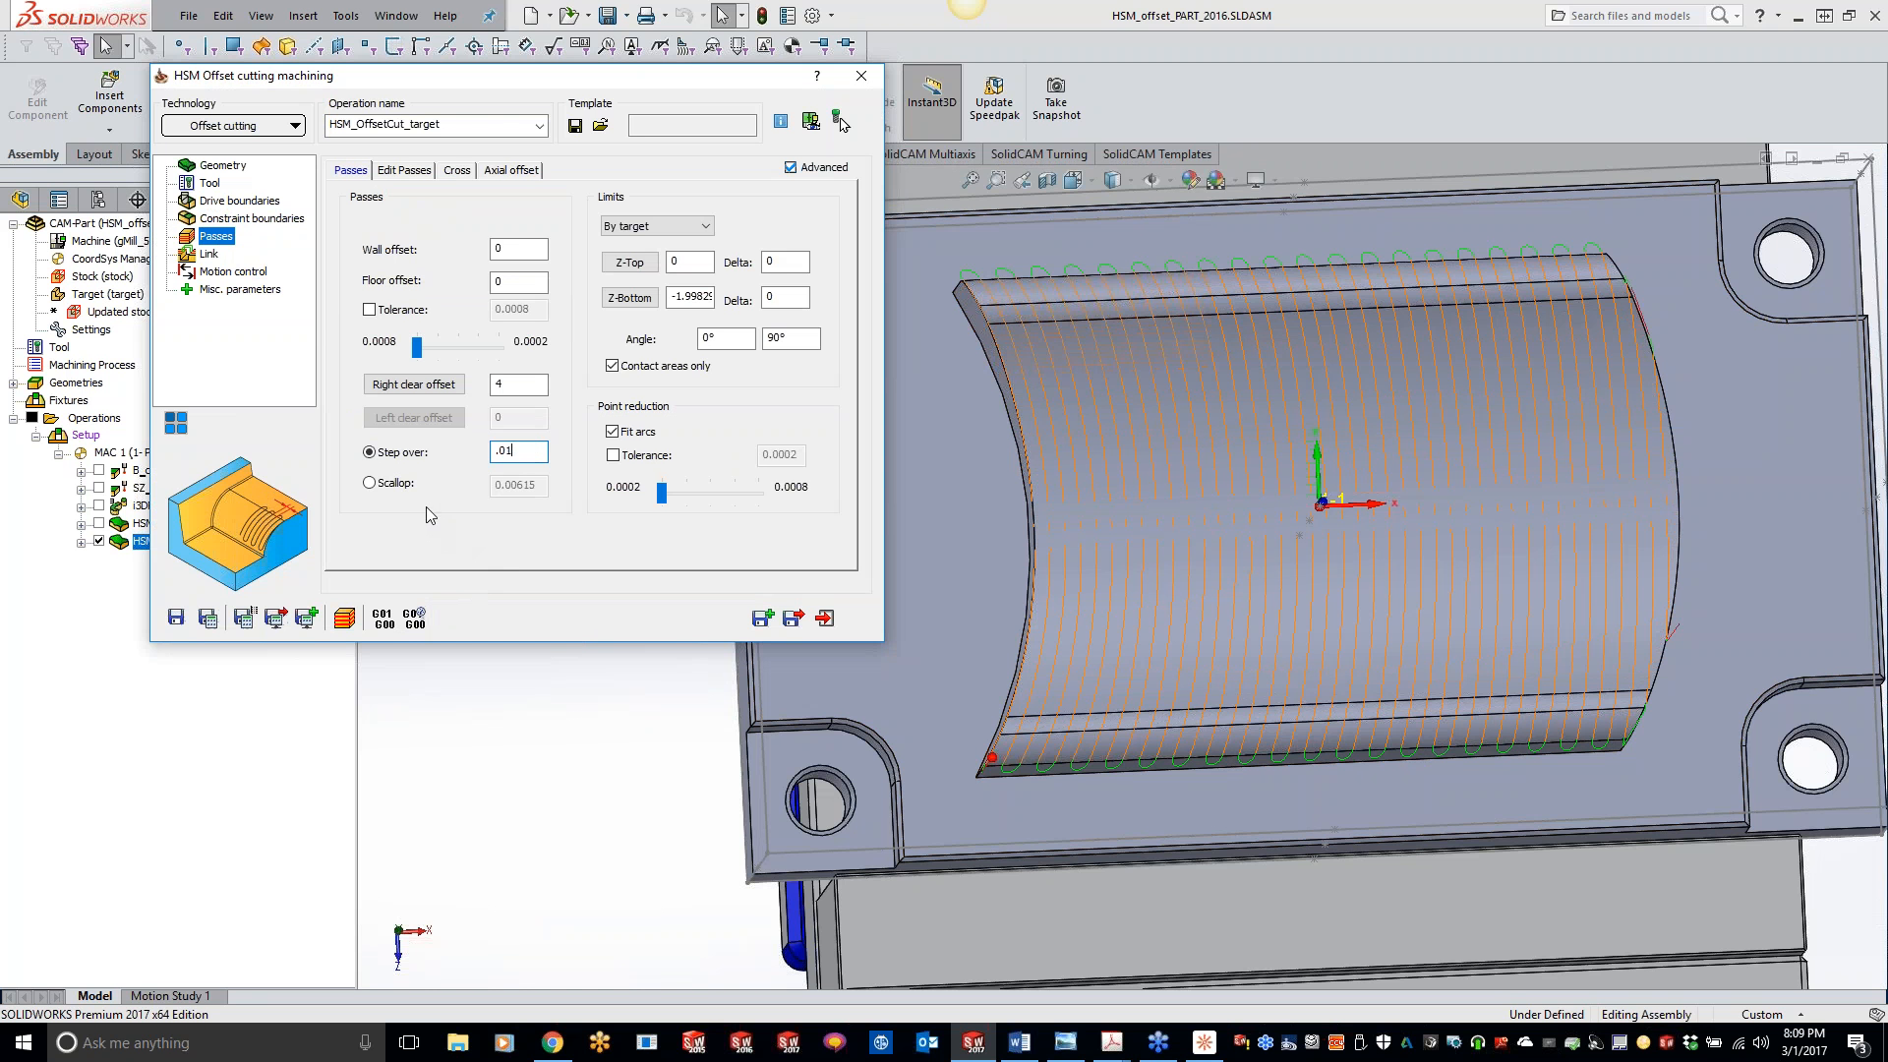
left_click(373, 484)
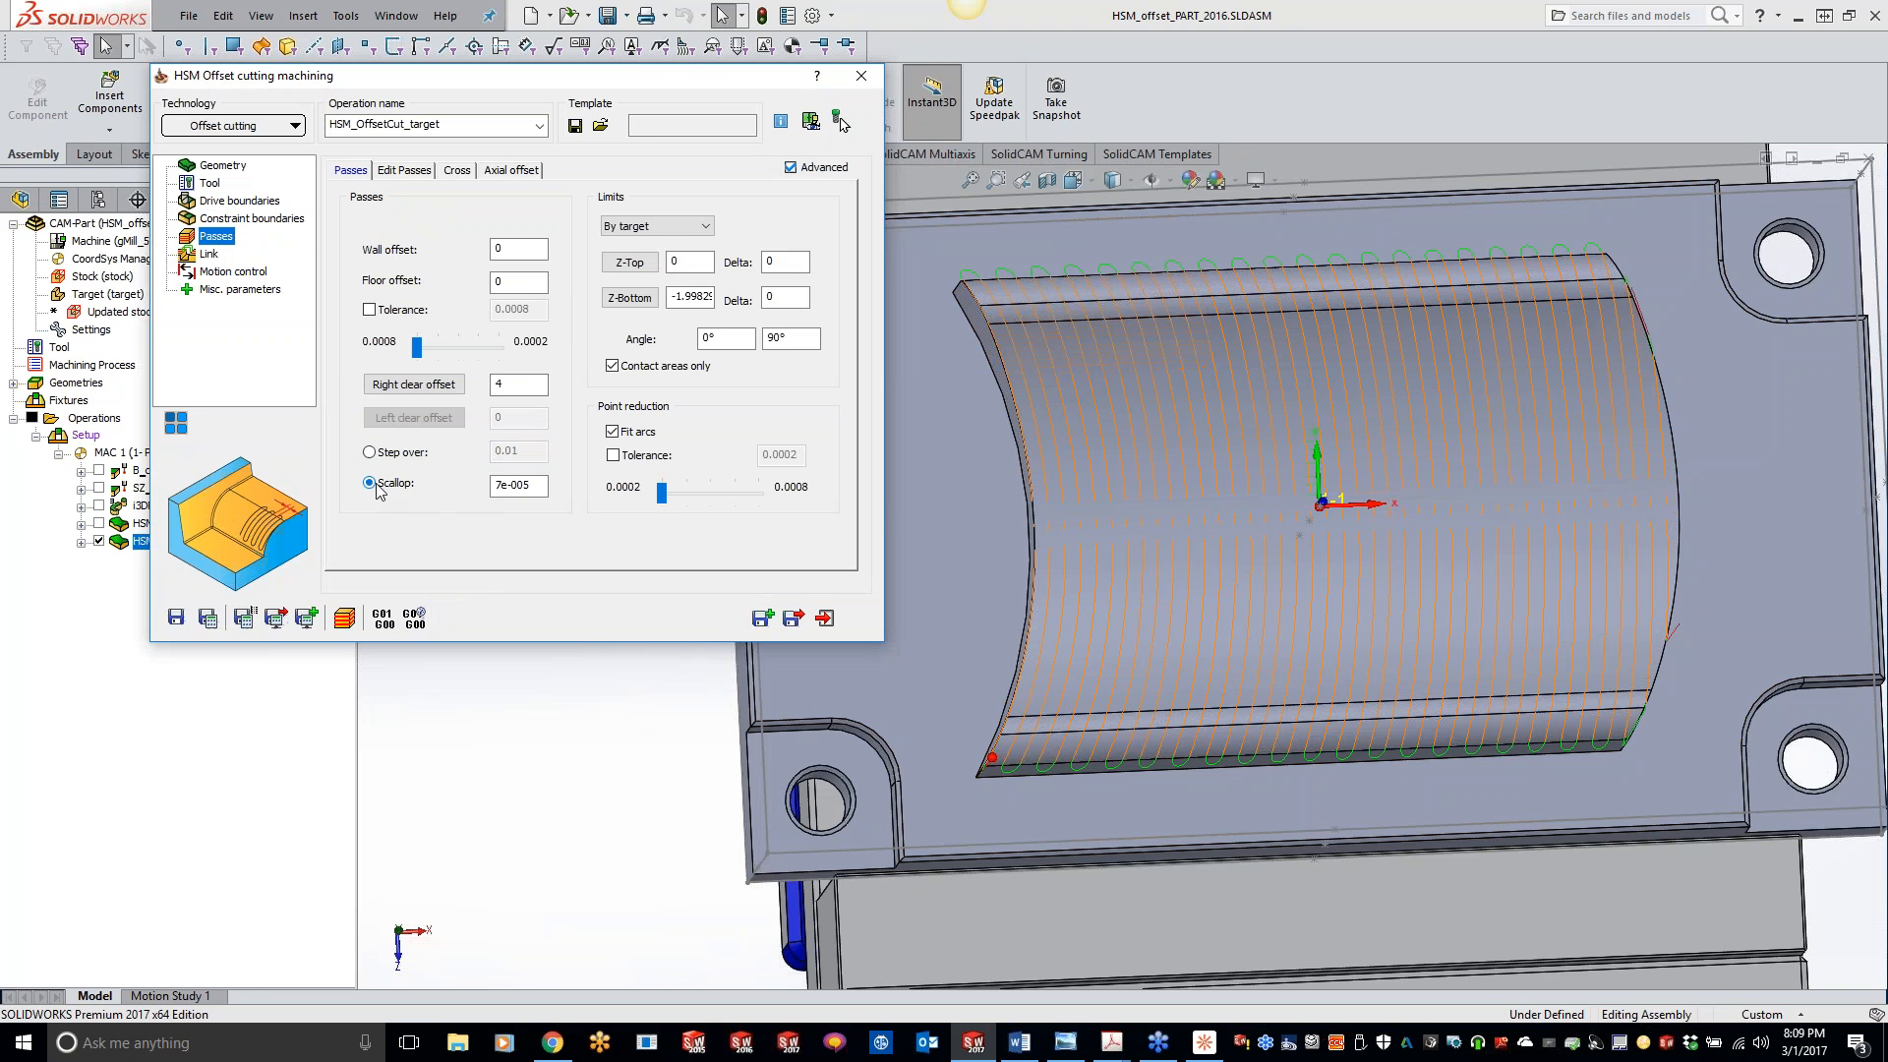
left_click(370, 452)
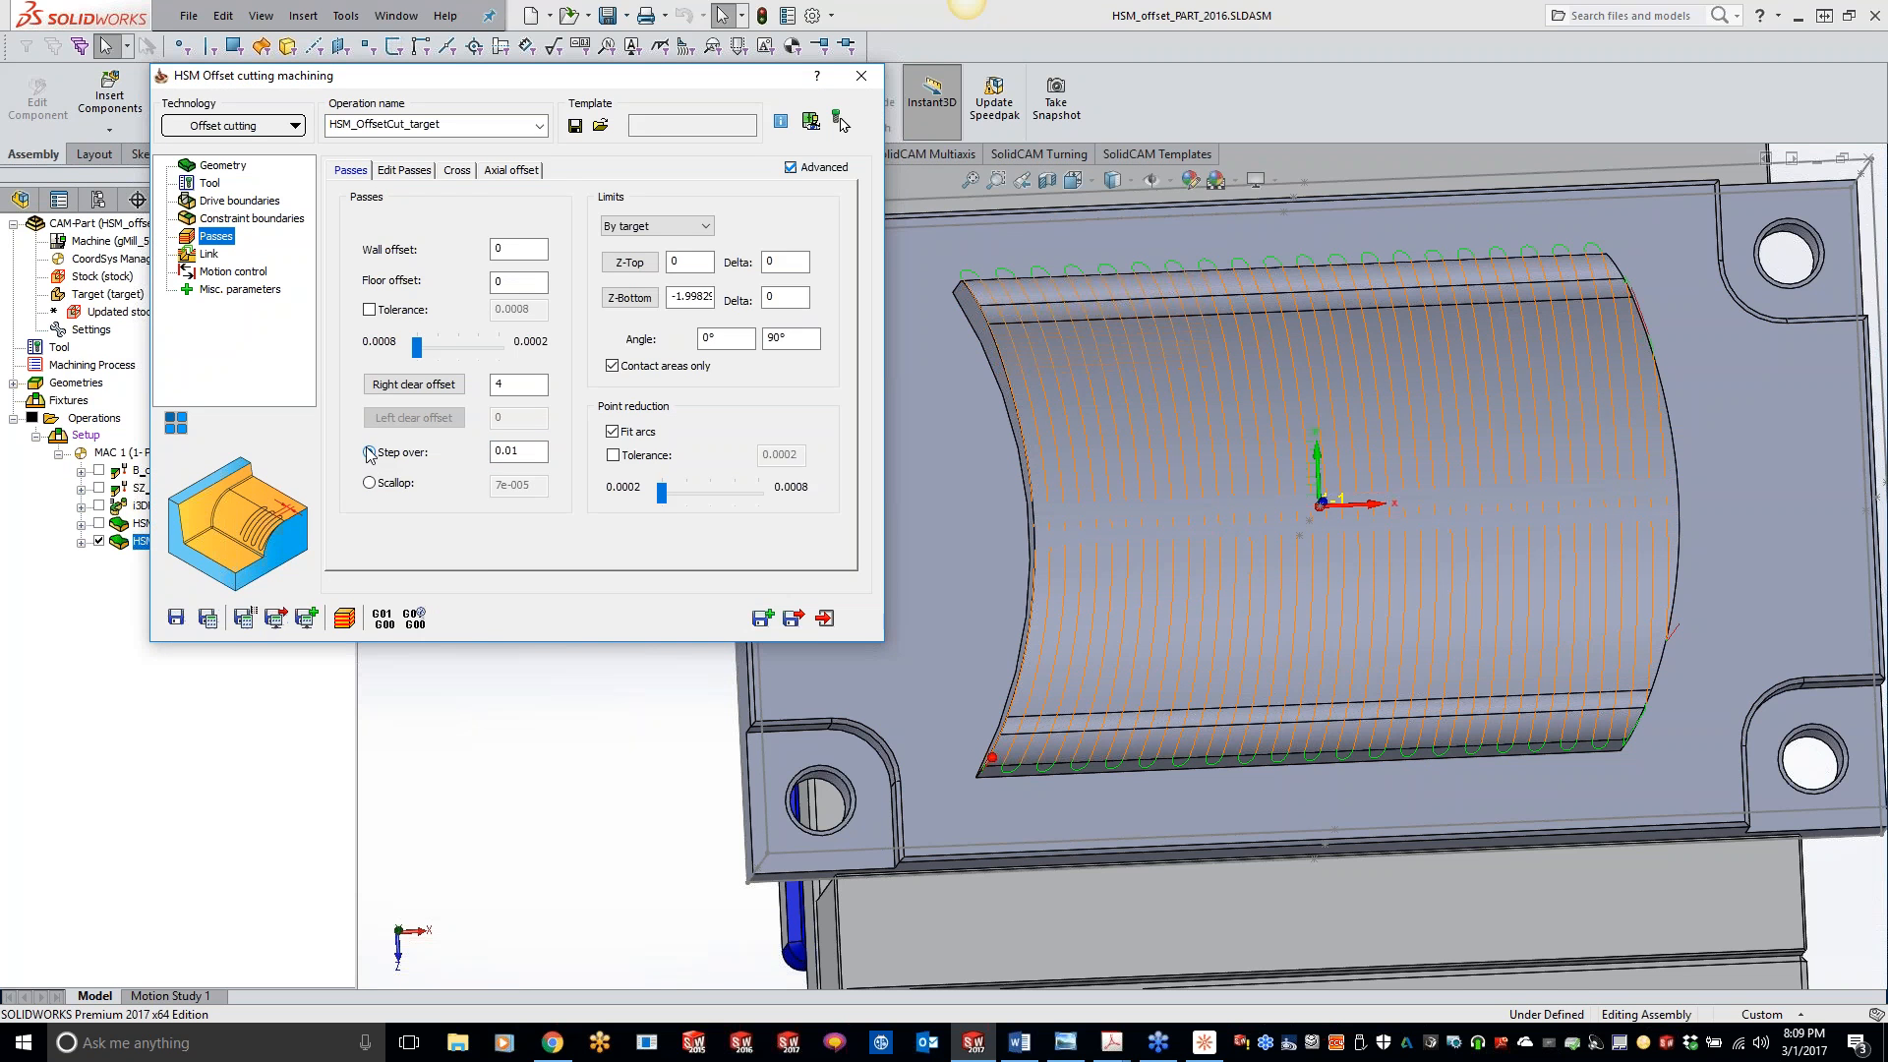
left_click(208, 618)
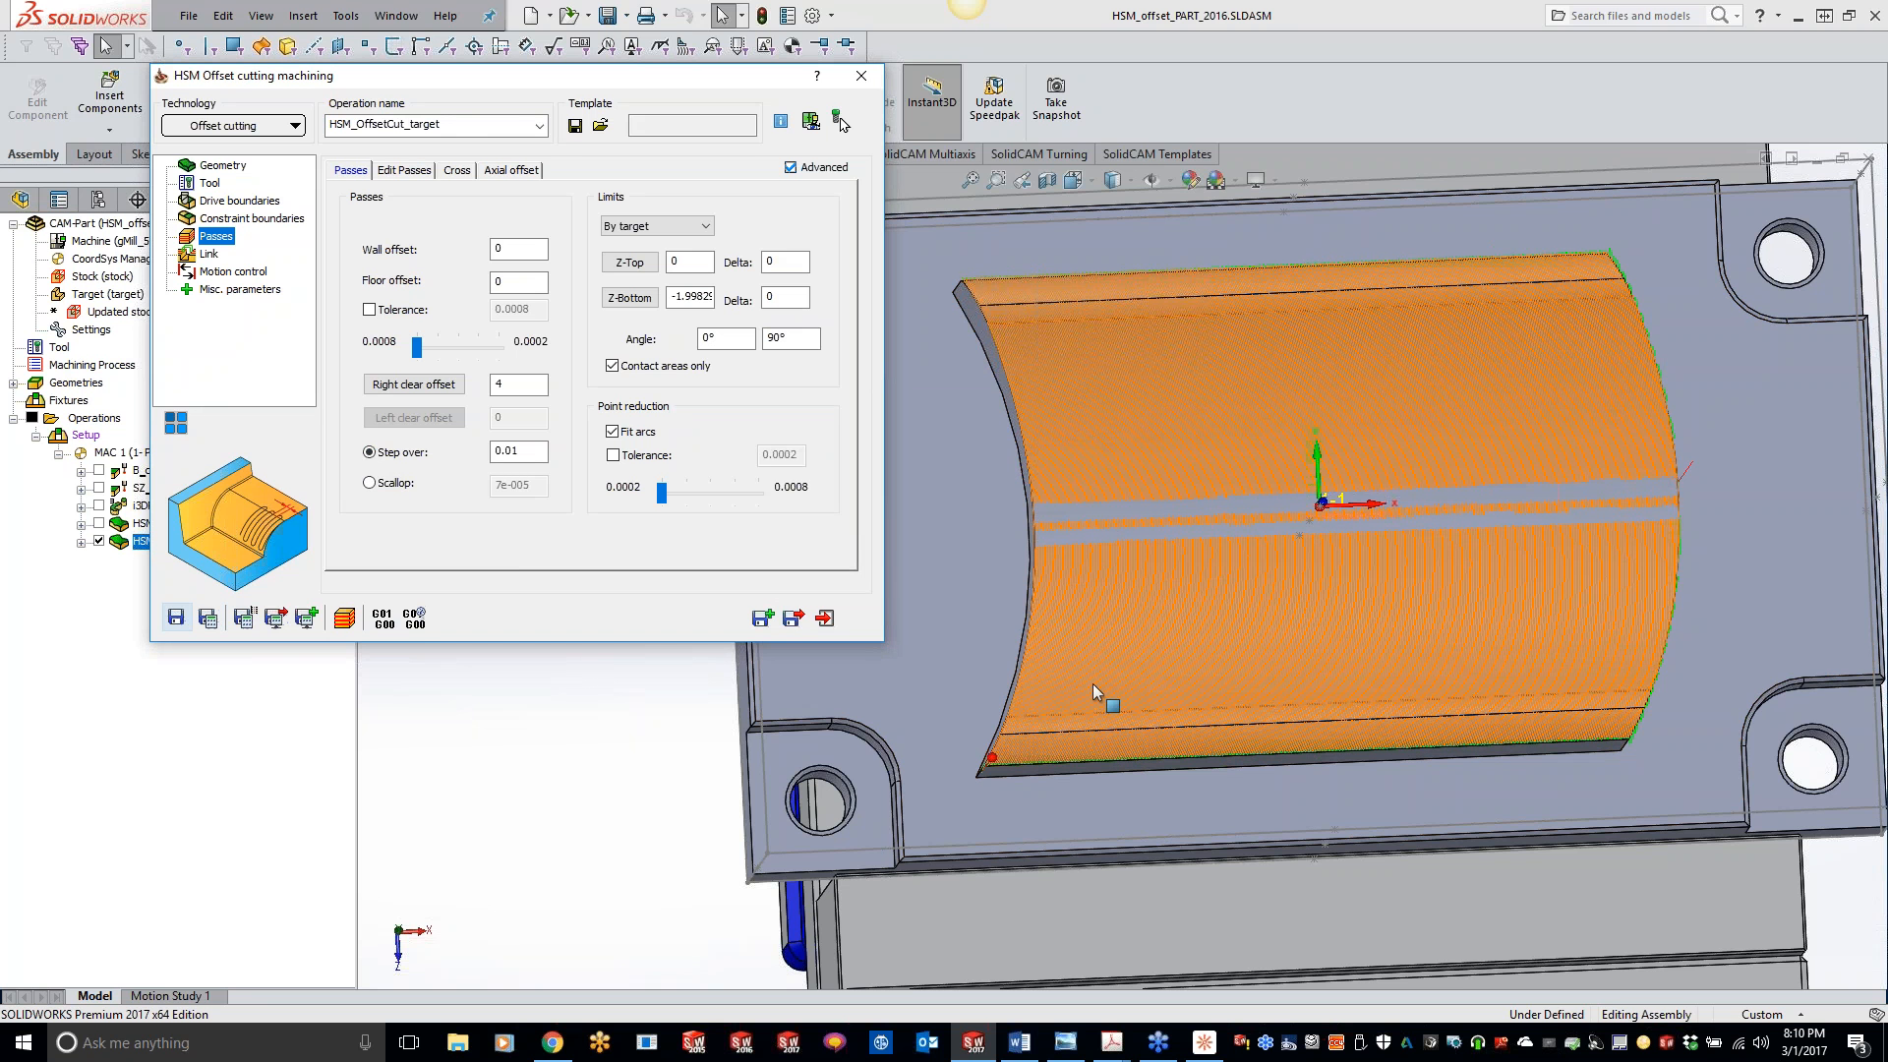
- Examine the spacing of the recalculated passes across the curved pocket surface up close and from an angle
left_click(654, 861)
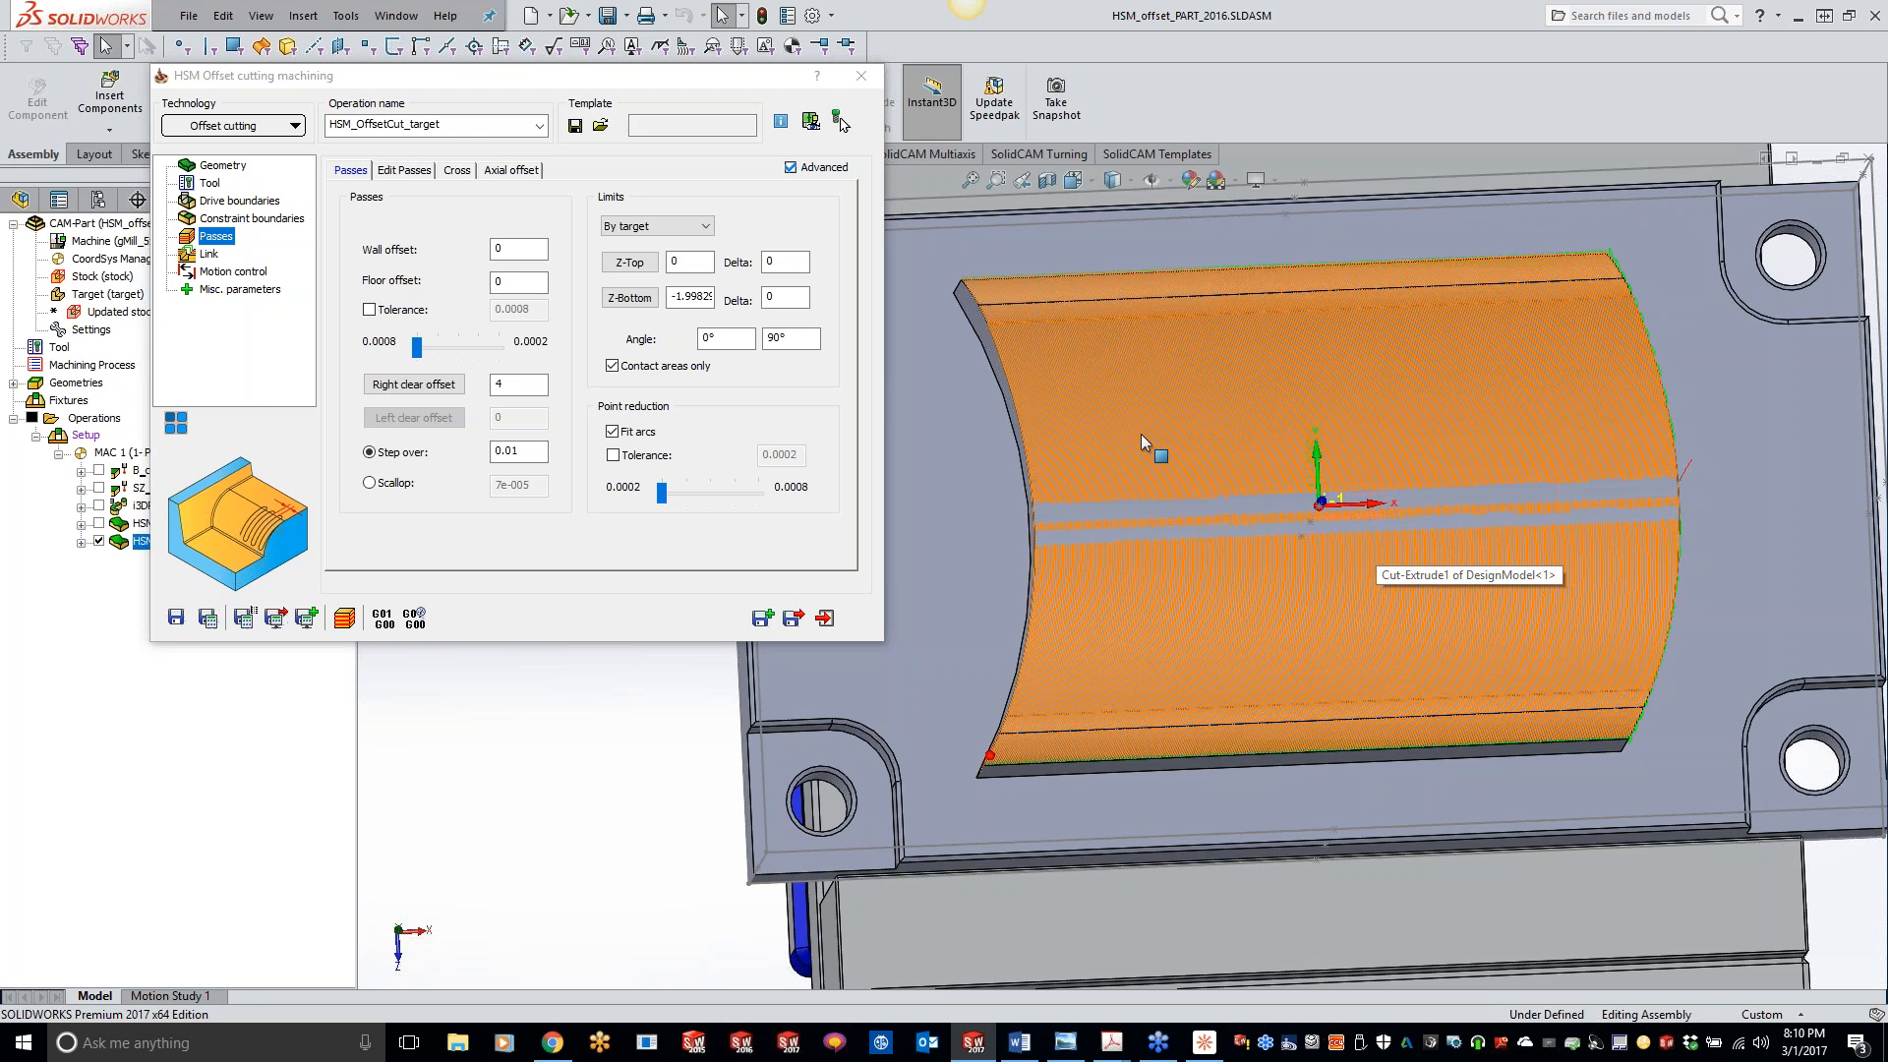
scroll(1128, 418, "down", 6)
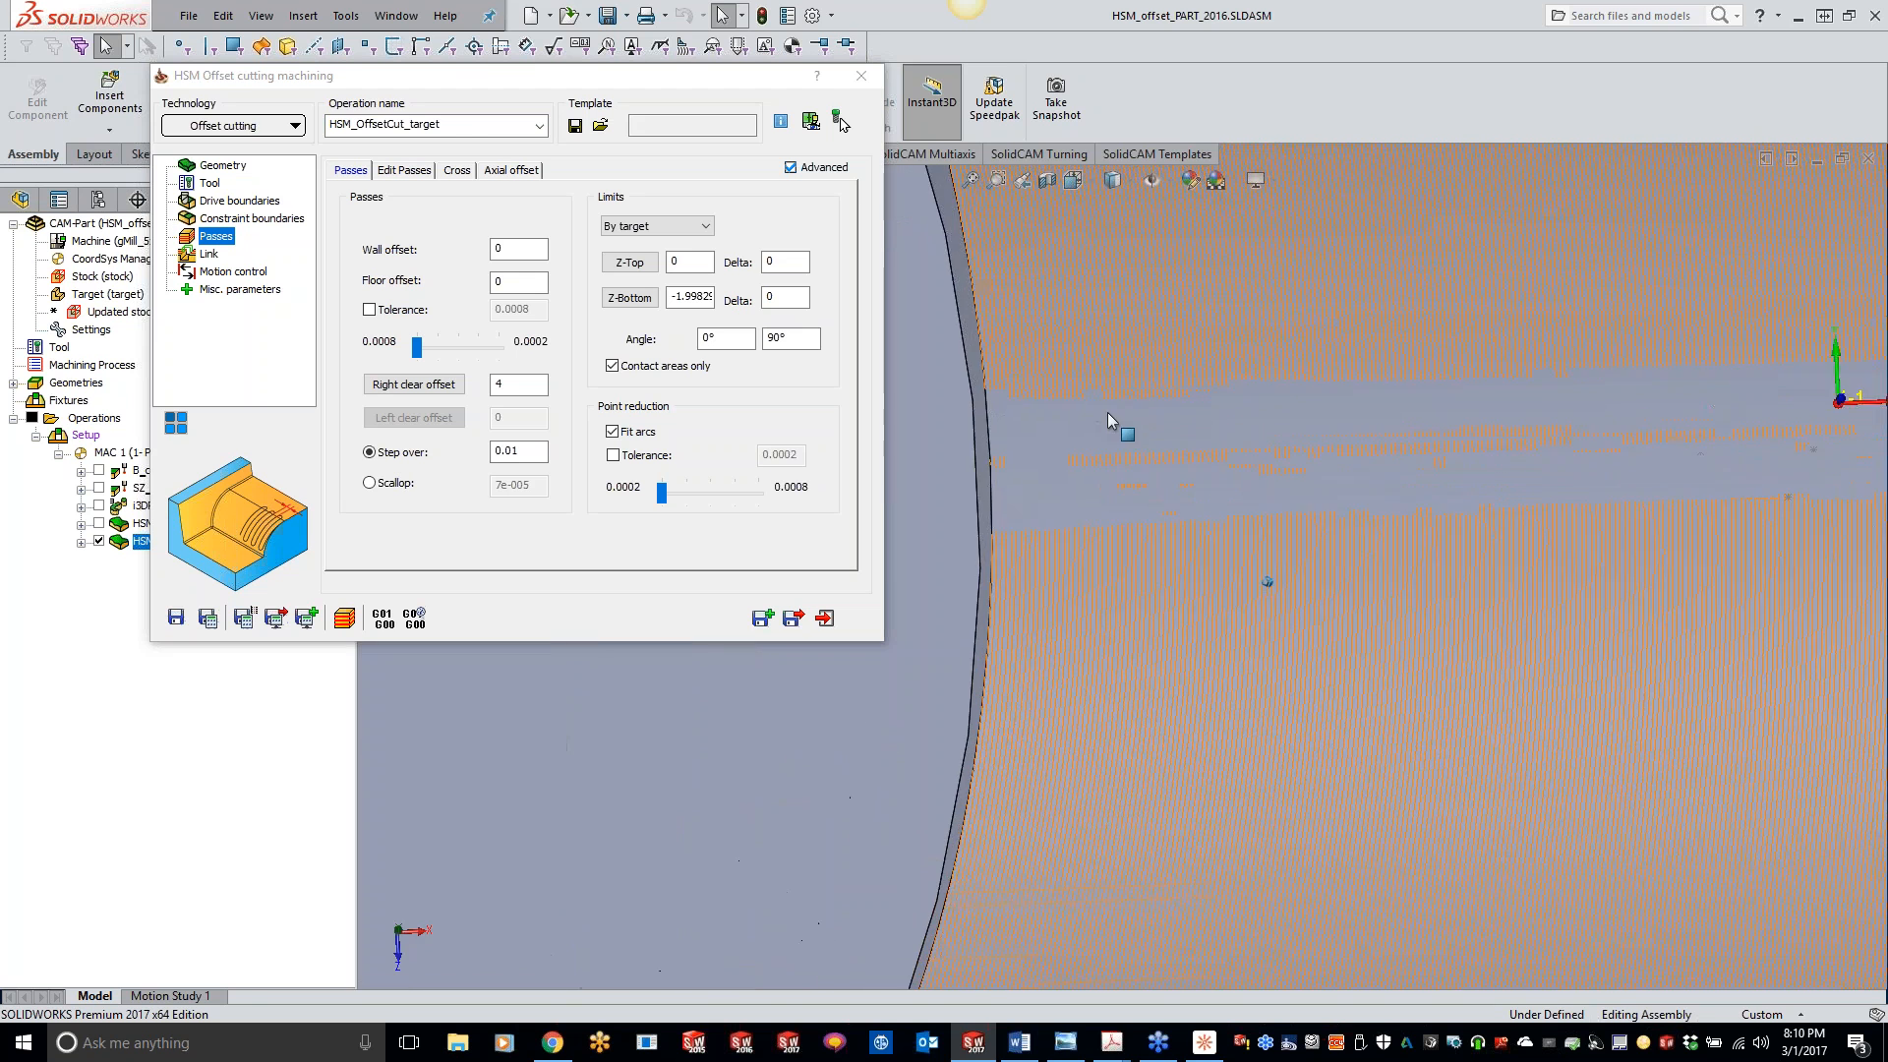
middle_click_drag(1105, 411, 1219, 411)
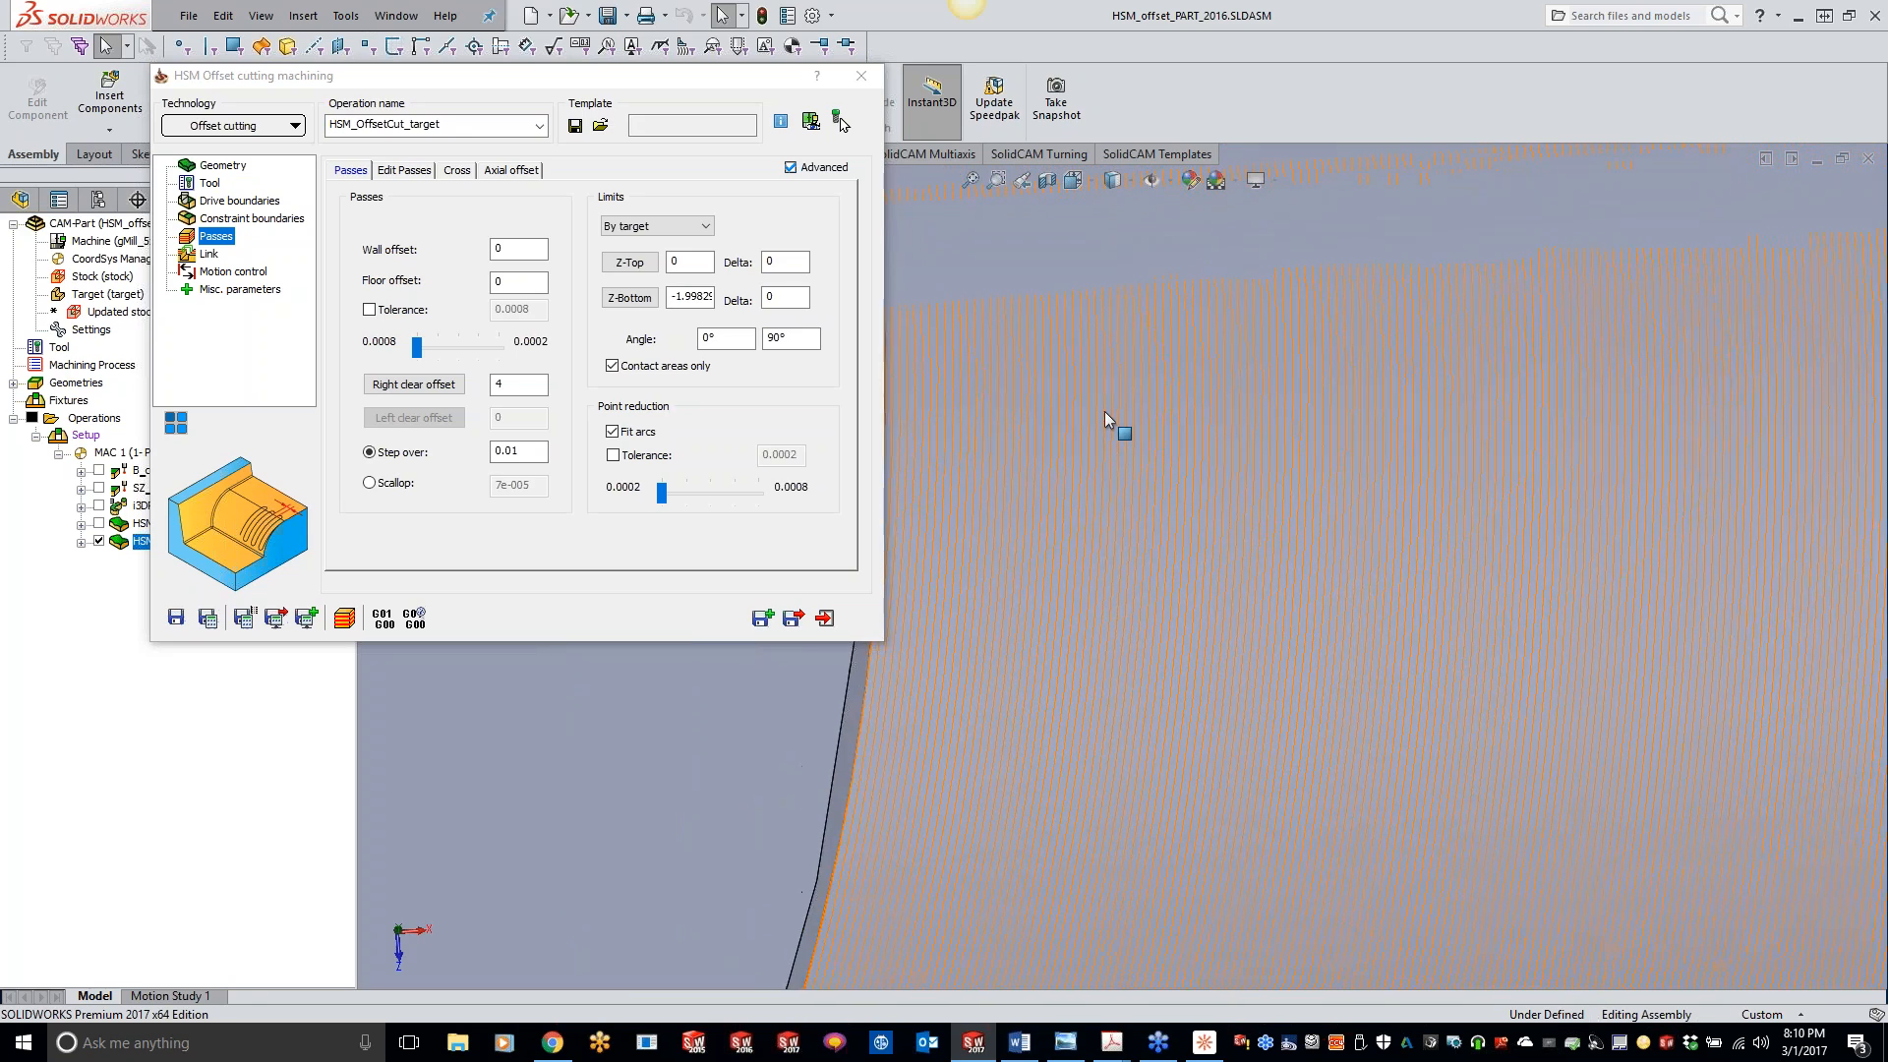
scroll(1219, 411, "up", 5)
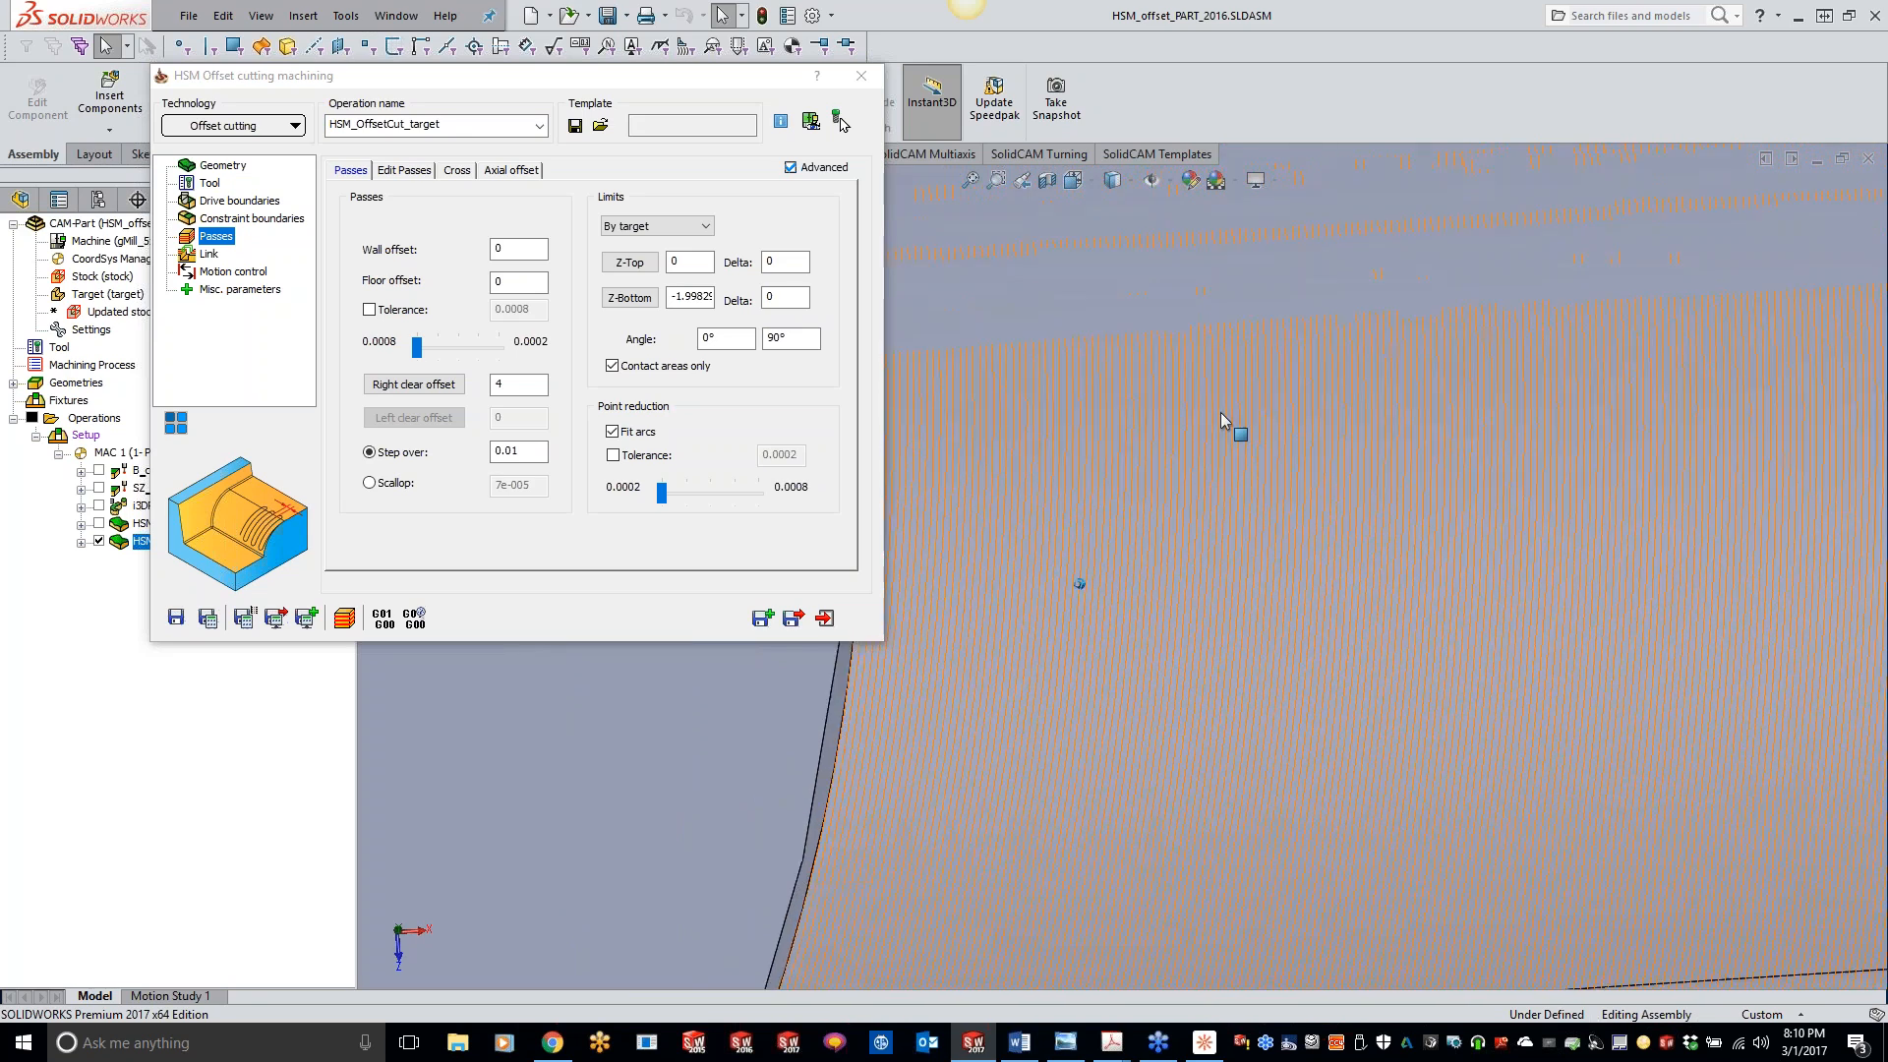
scroll(1221, 414, "up", 4)
middle_click_drag(1221, 413, 946, 708)
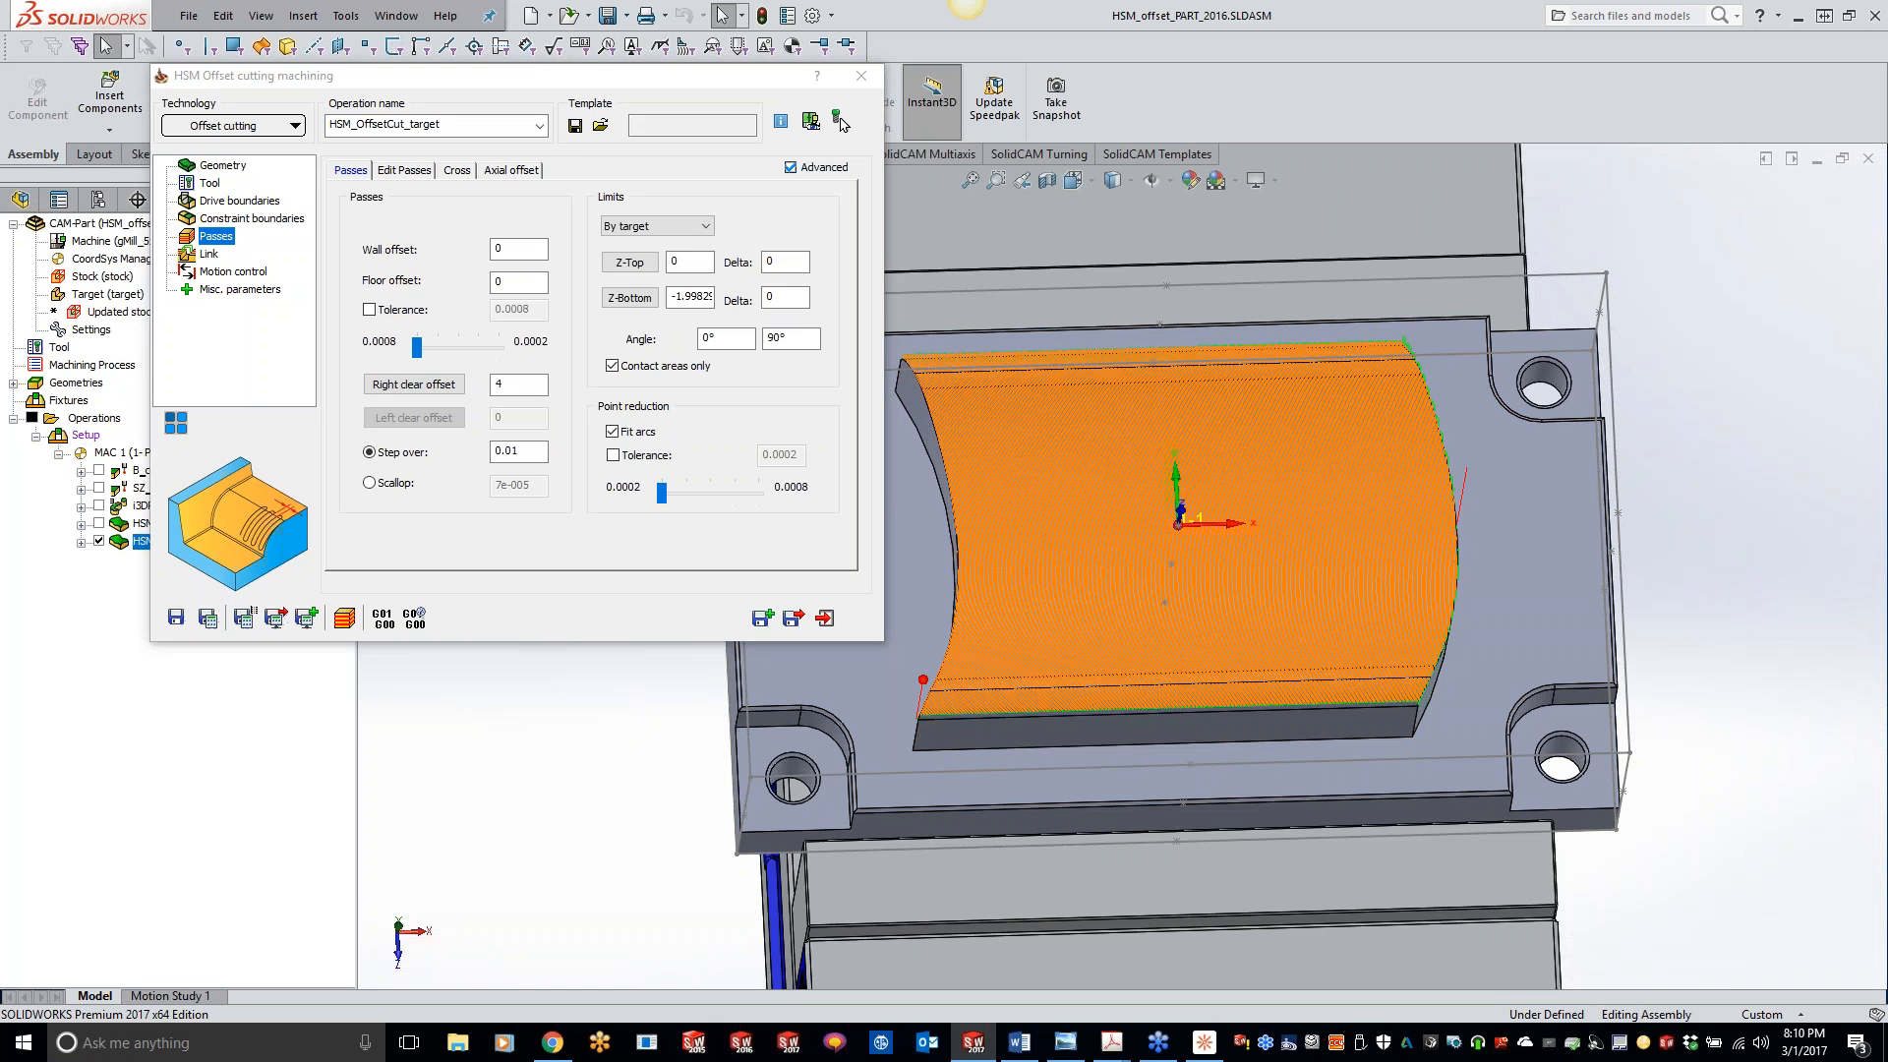
- Run the recalculated offset cutting toolpath in SolidVerify and review the simulation's accuracy settings while it plays
left_click(346, 618)
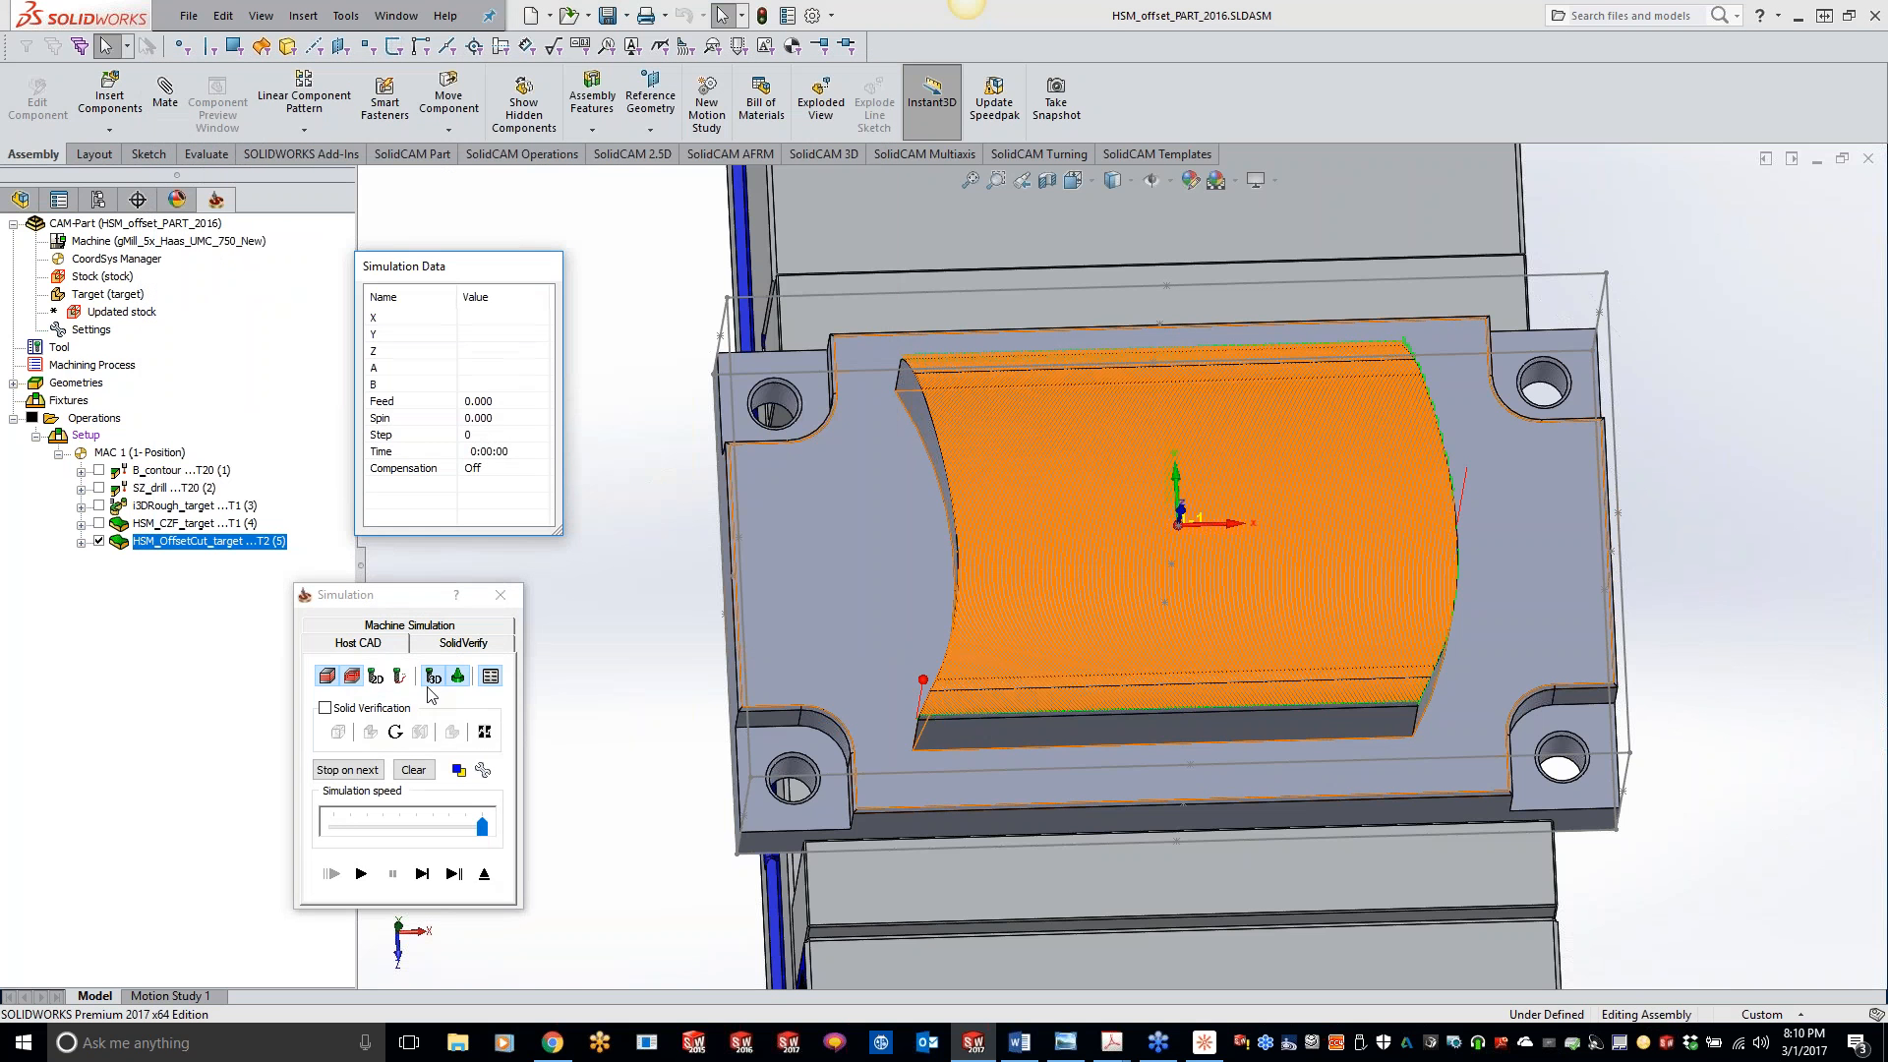
left_click(460, 645)
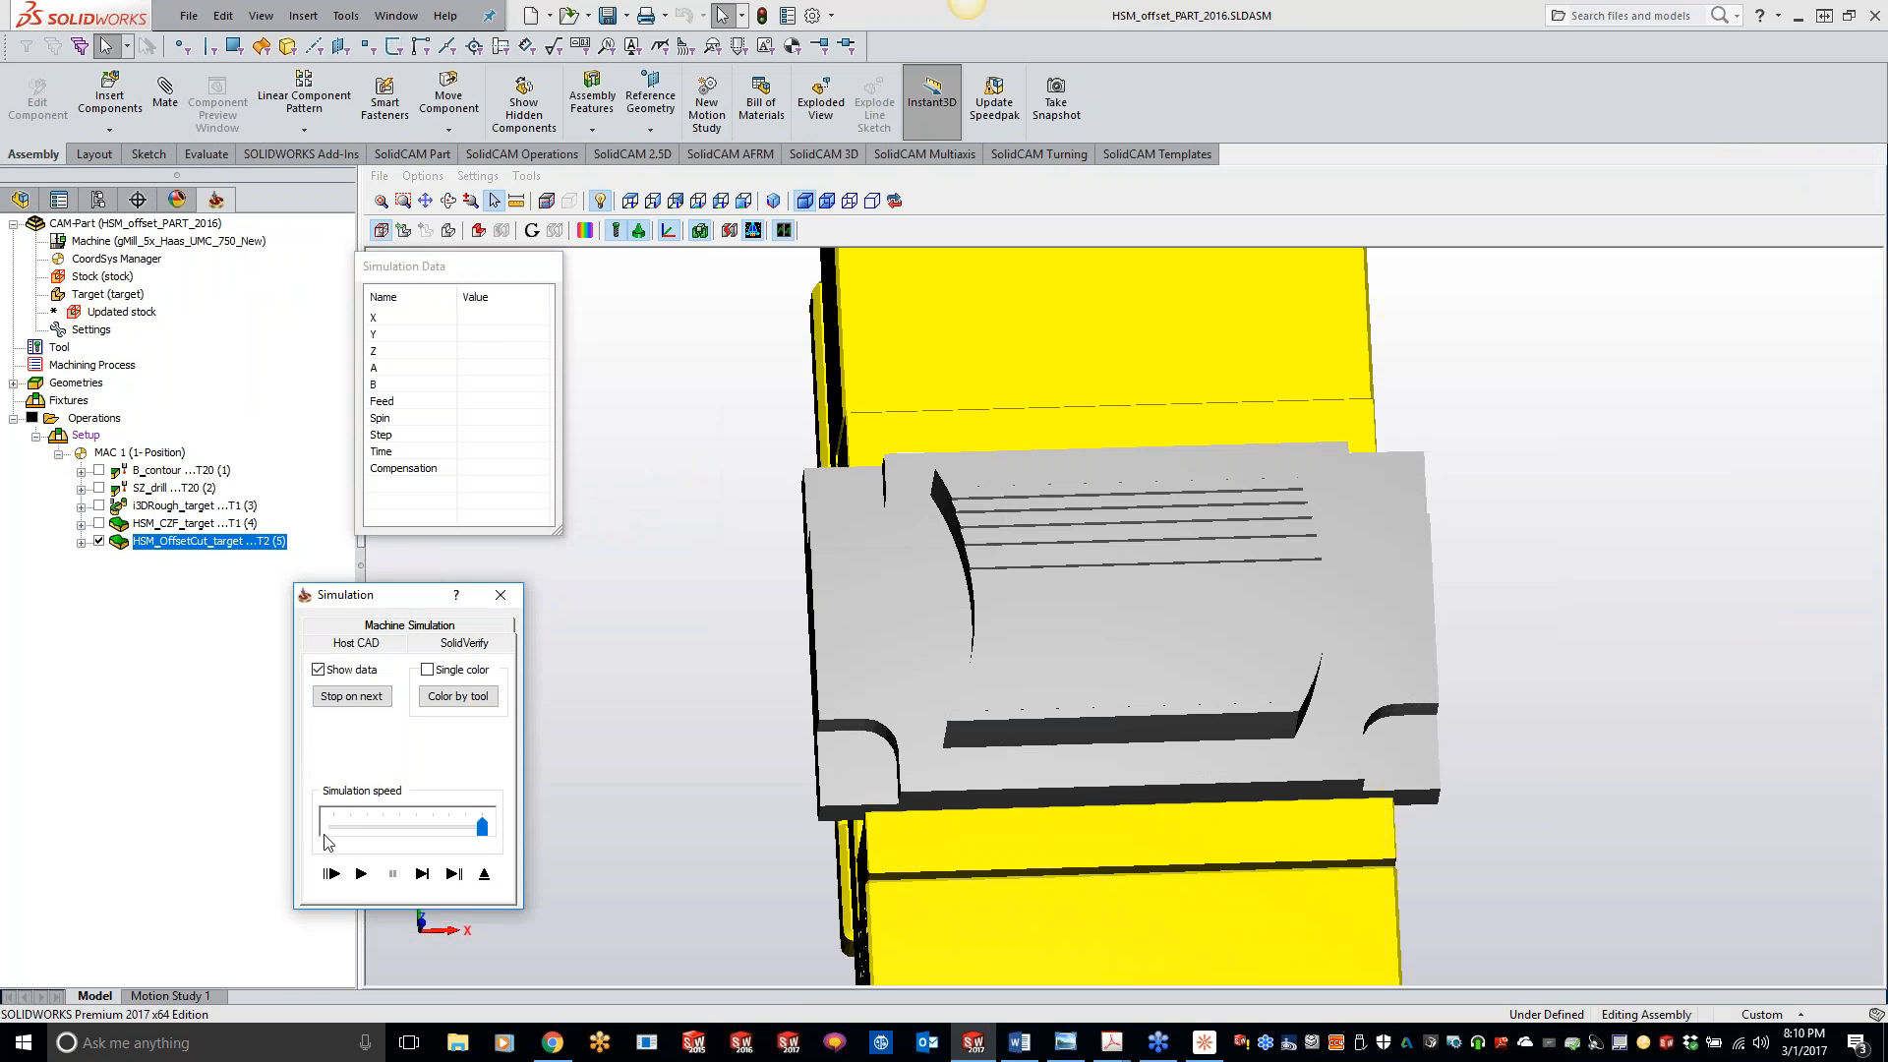
left_click(360, 873)
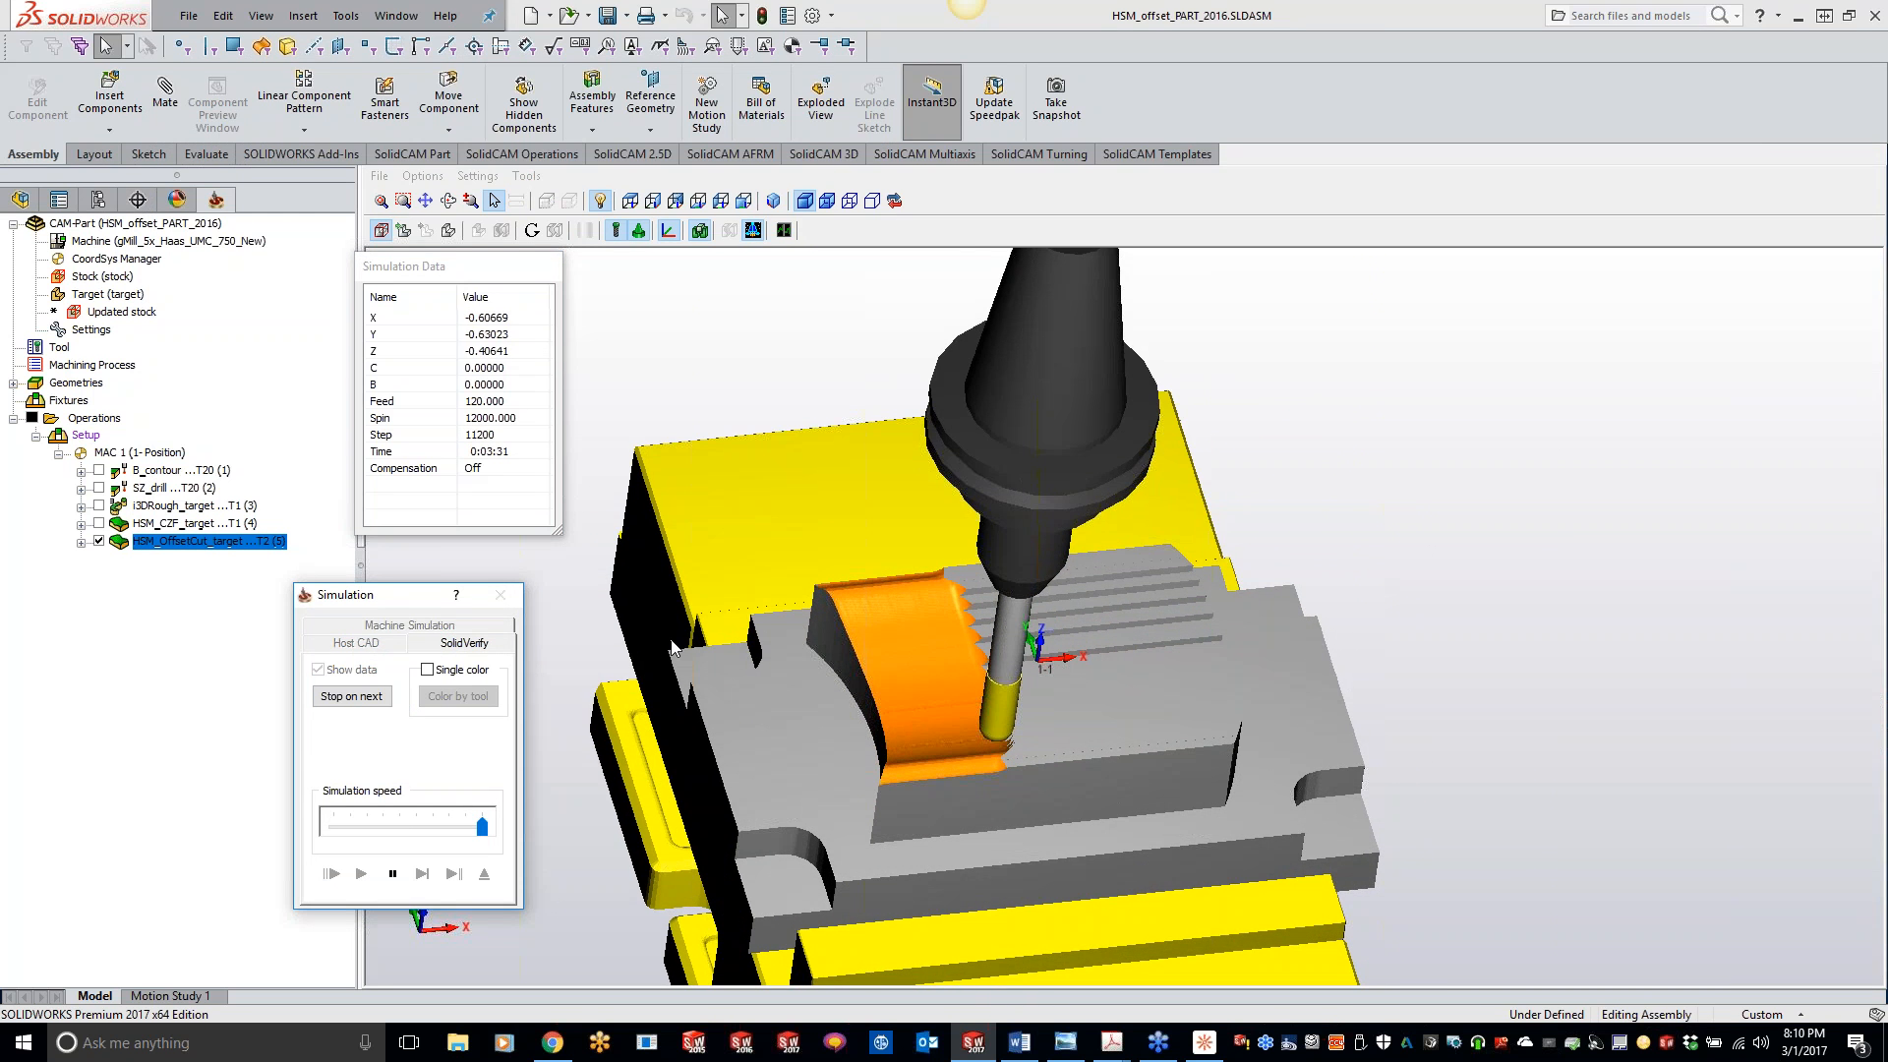
left_click(477, 176)
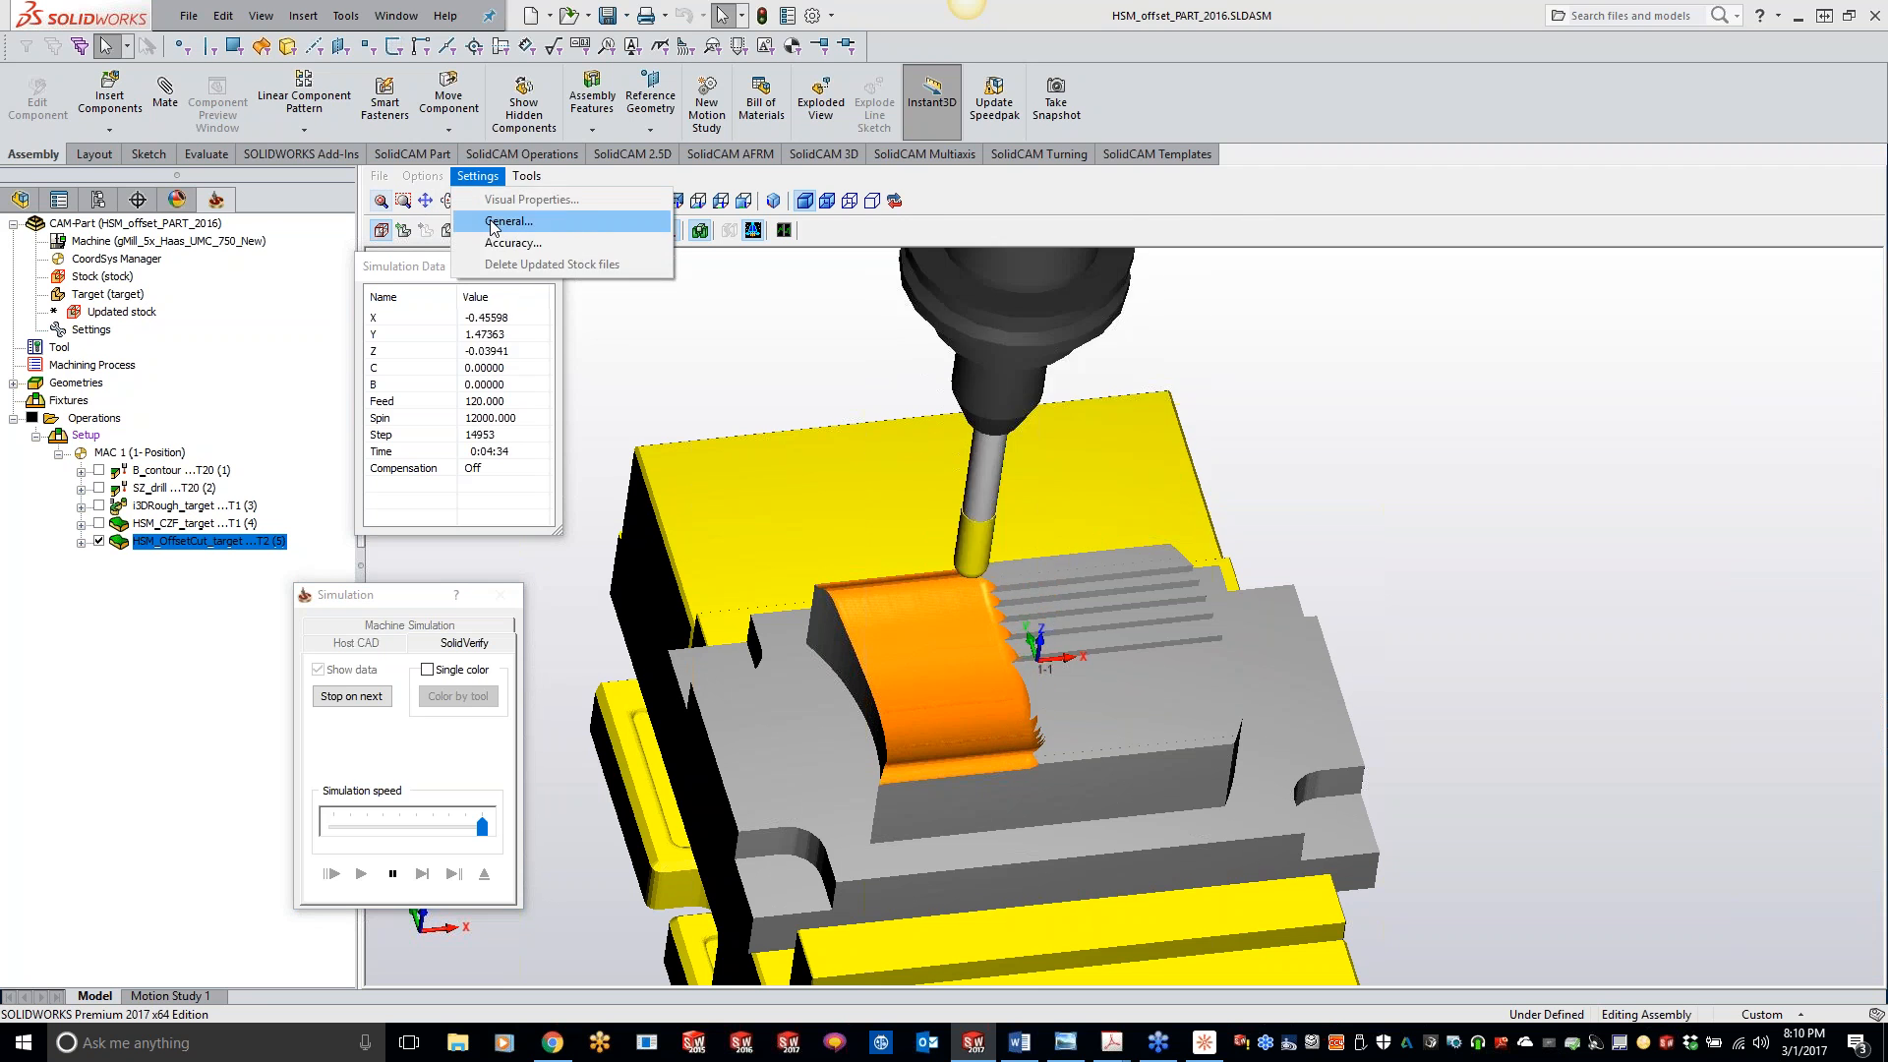
left_click(498, 242)
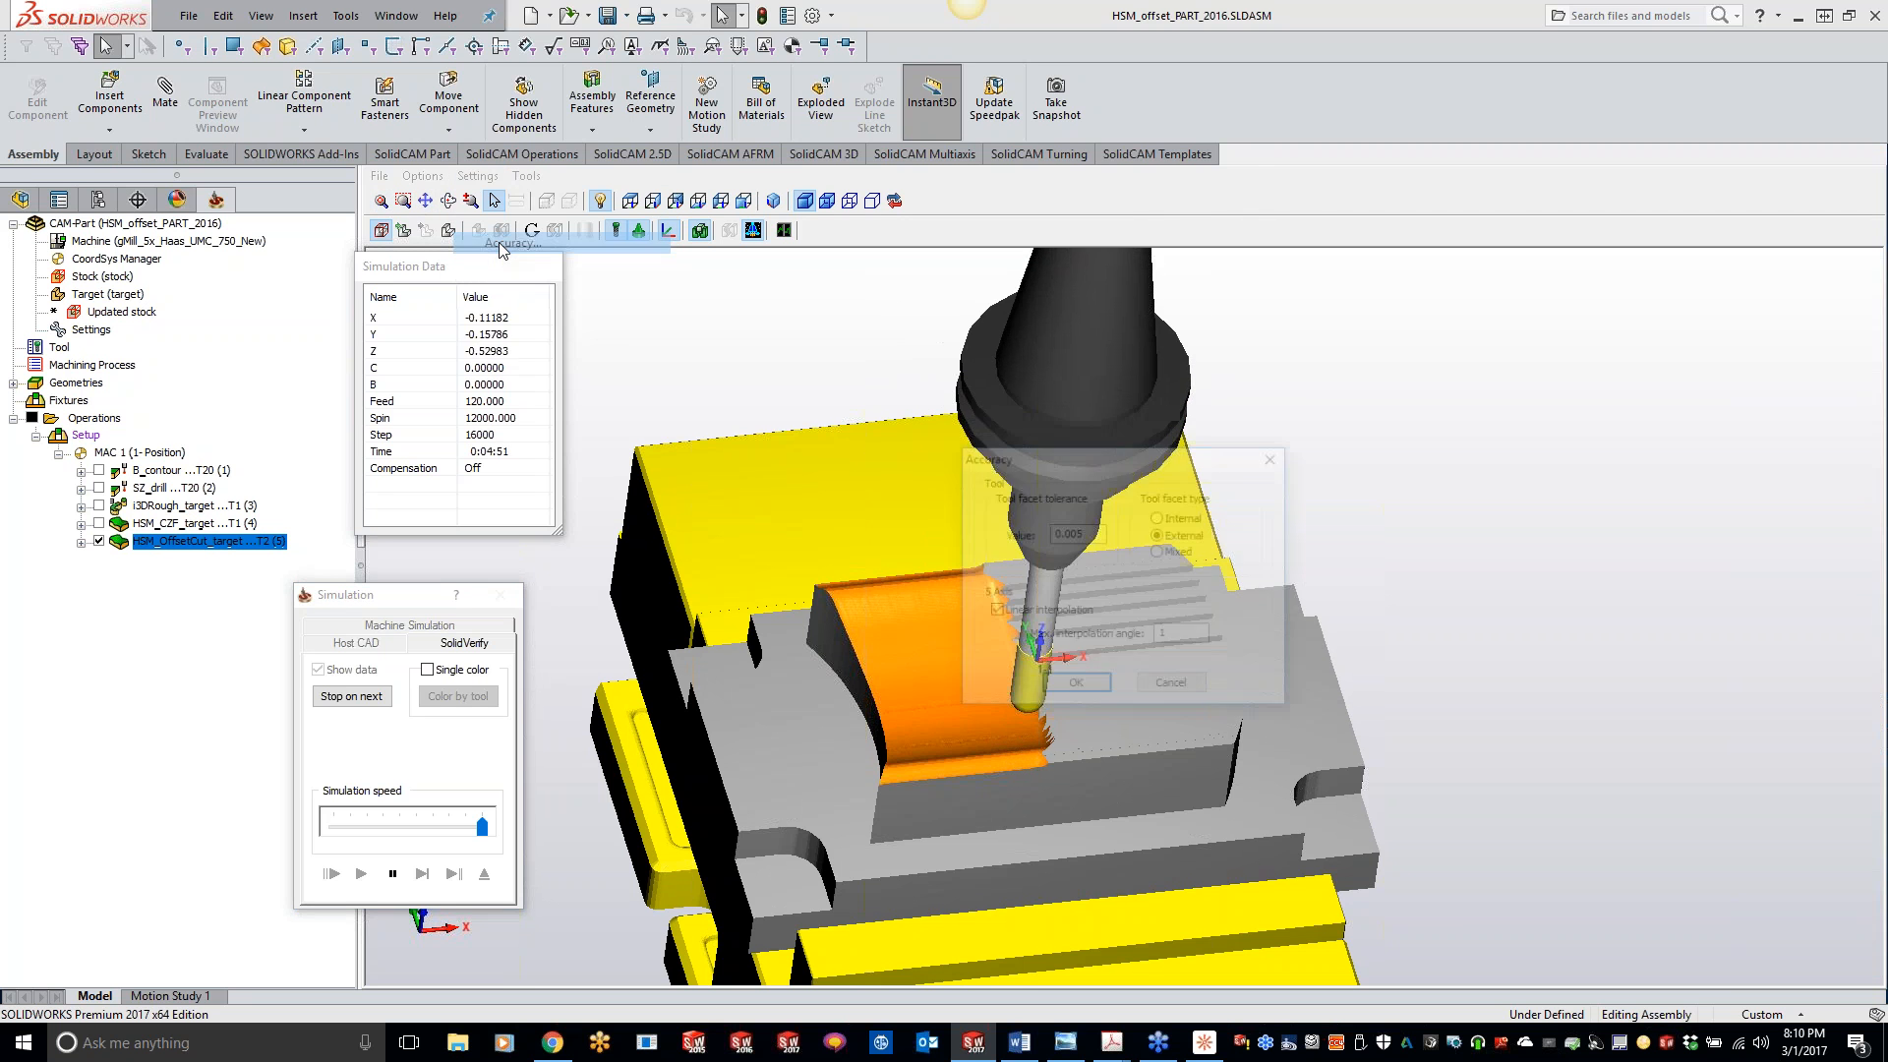
left_click(1072, 688)
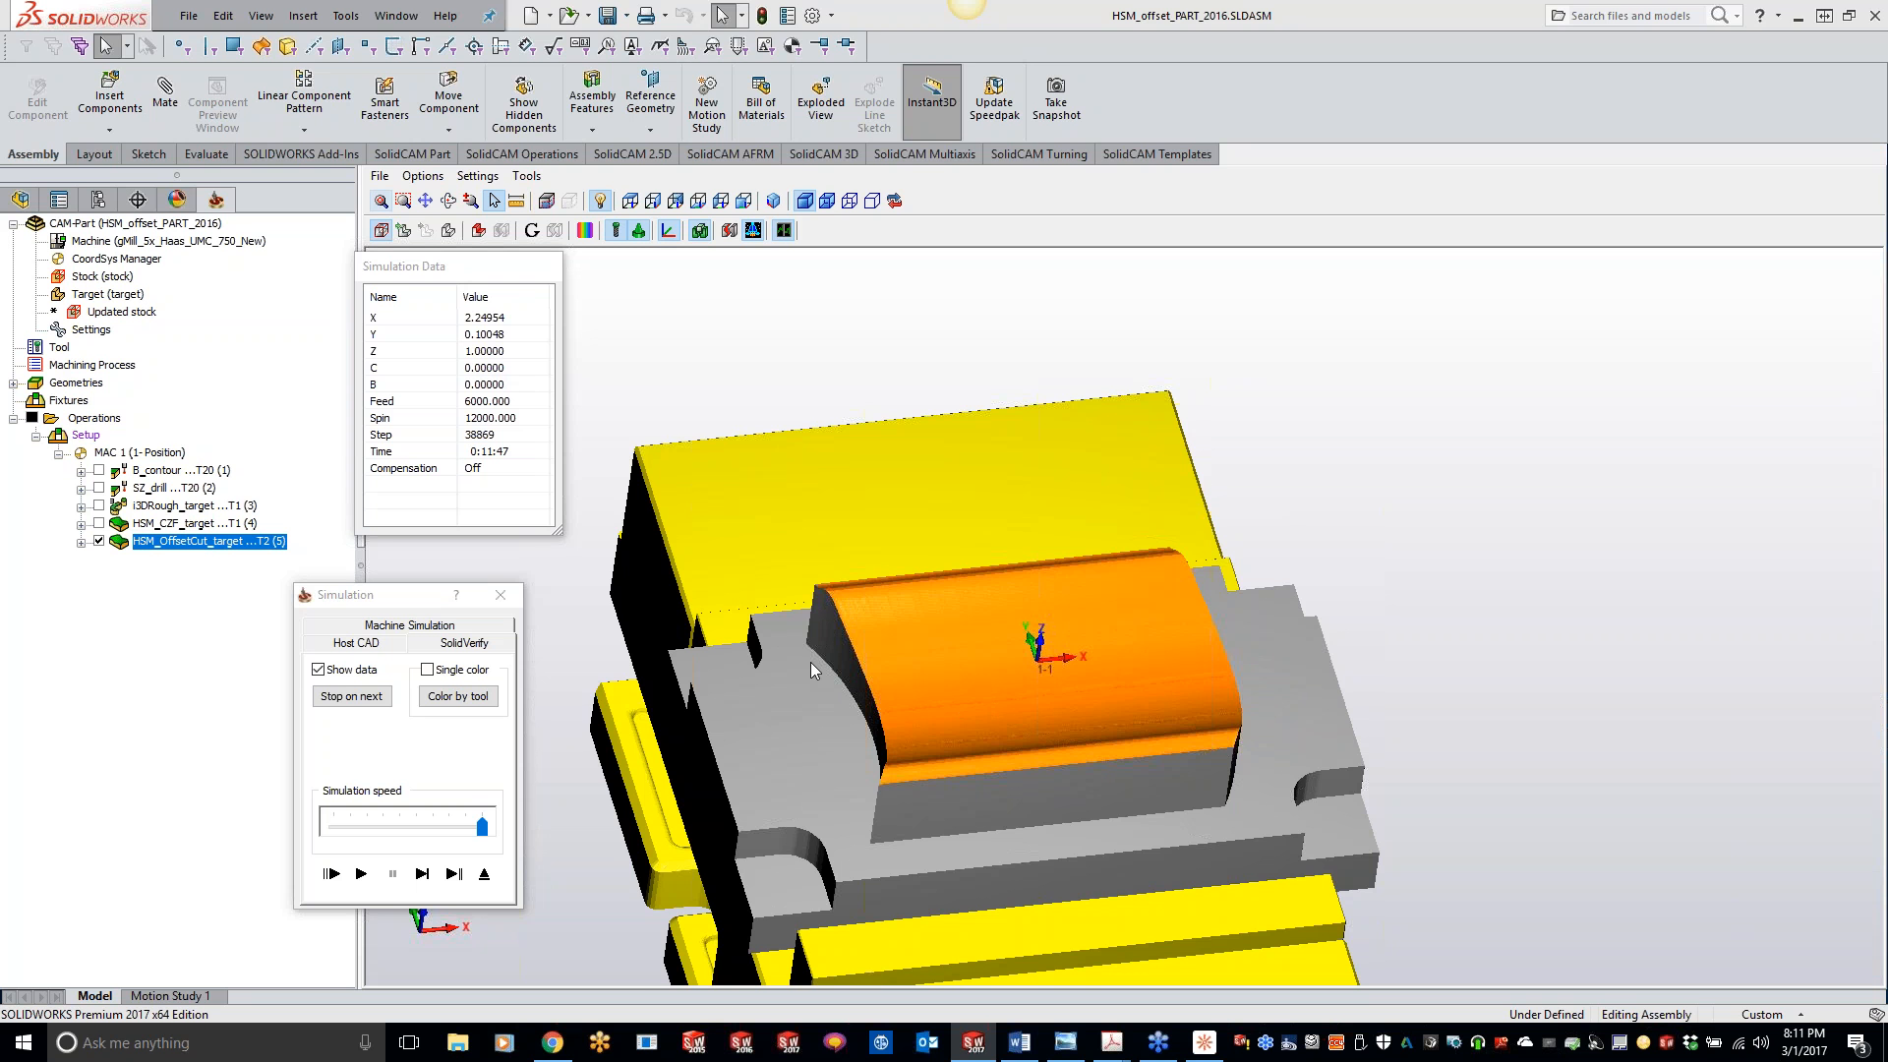
- Inspect the simulated pocket surface from another angle and close the simulation
middle_click_drag(1505, 660, 1505, 681)
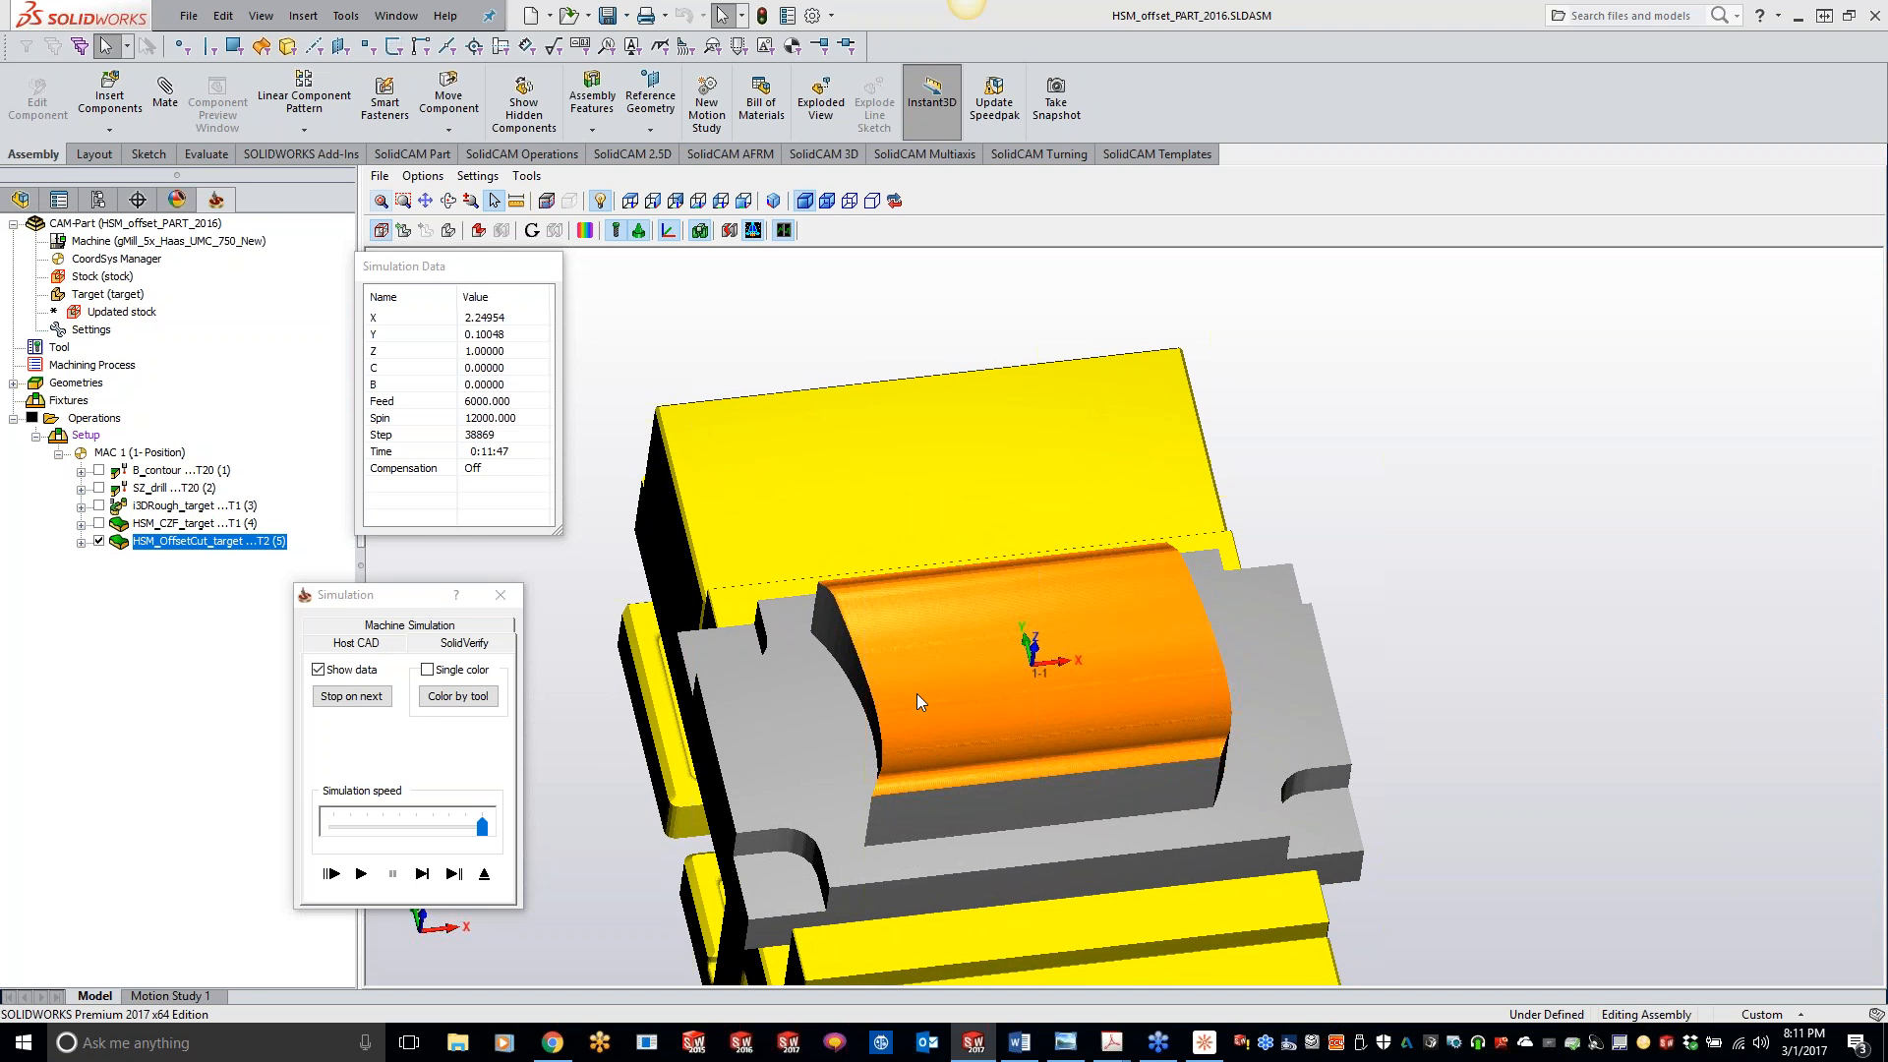
left_click(501, 594)
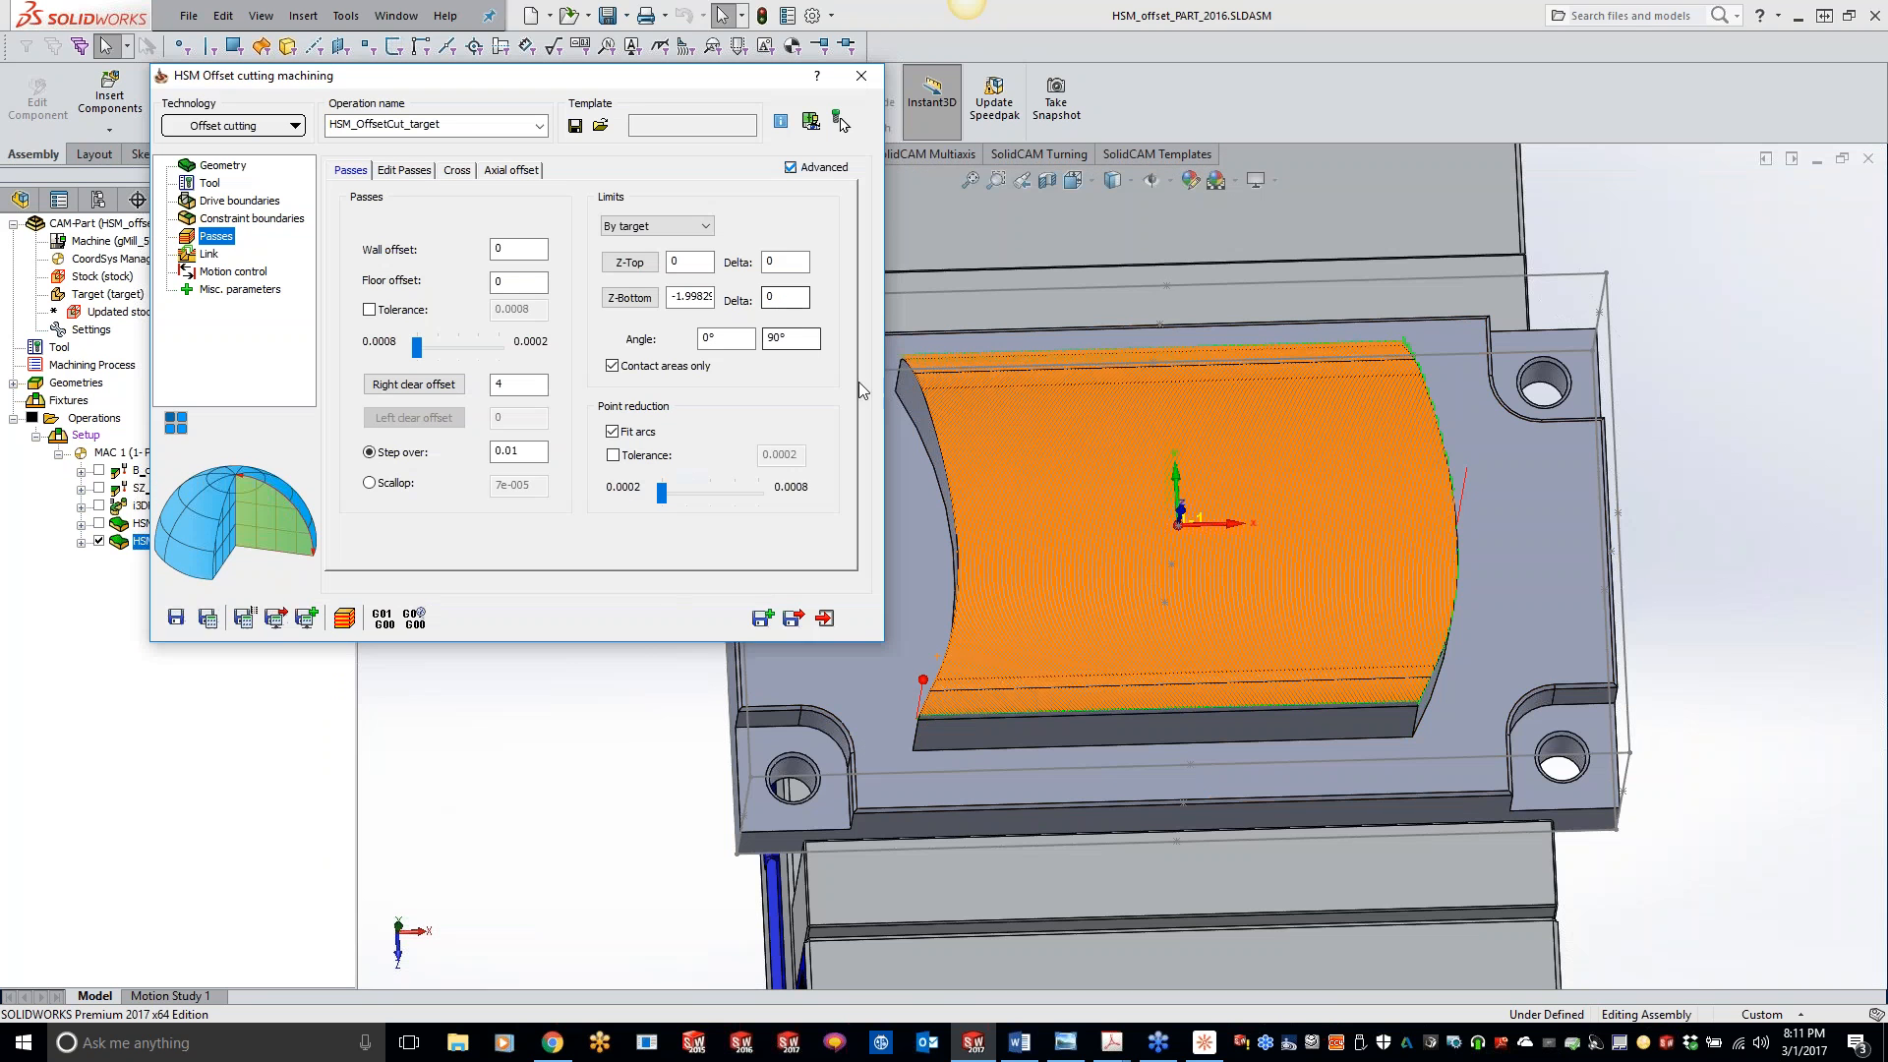
left_click(1667, 873)
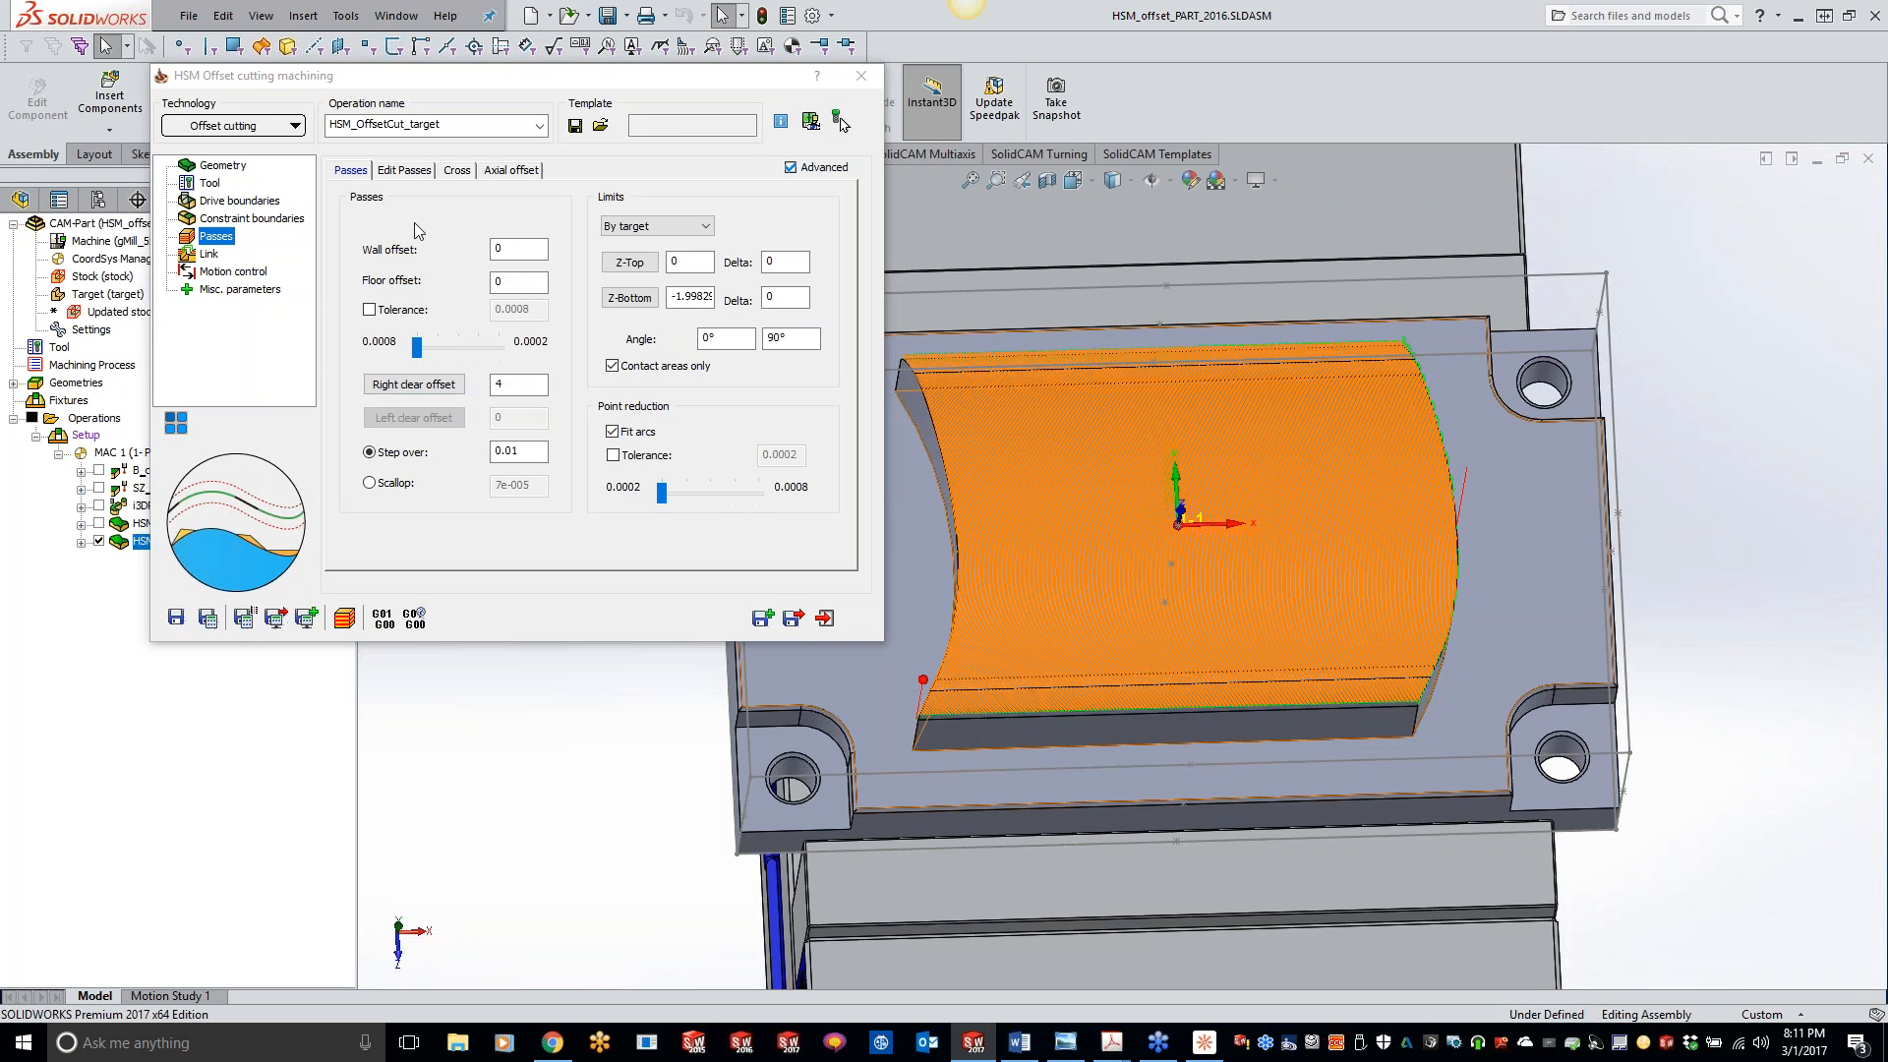
- Review the offset cutting operation's edit passes, cross machining, axial offset and constraint boundary settings
left_click(392, 173)
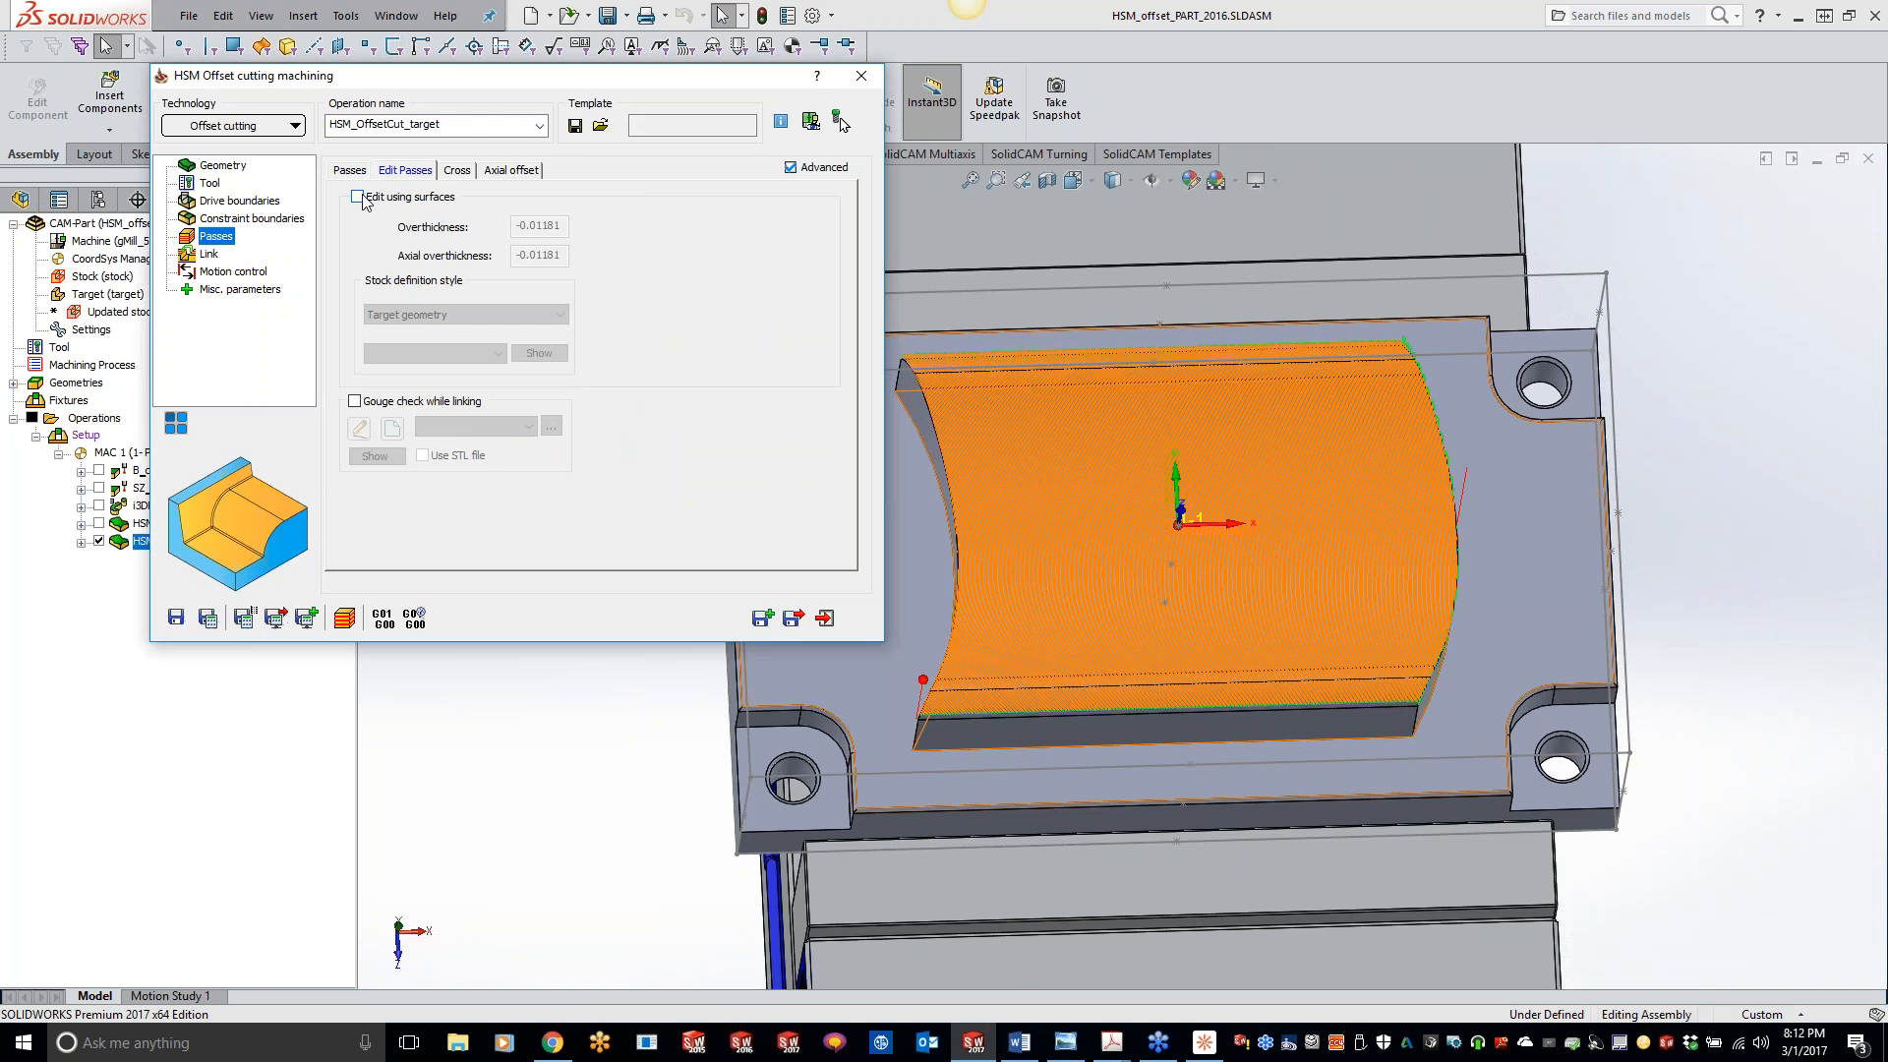
left_click(458, 173)
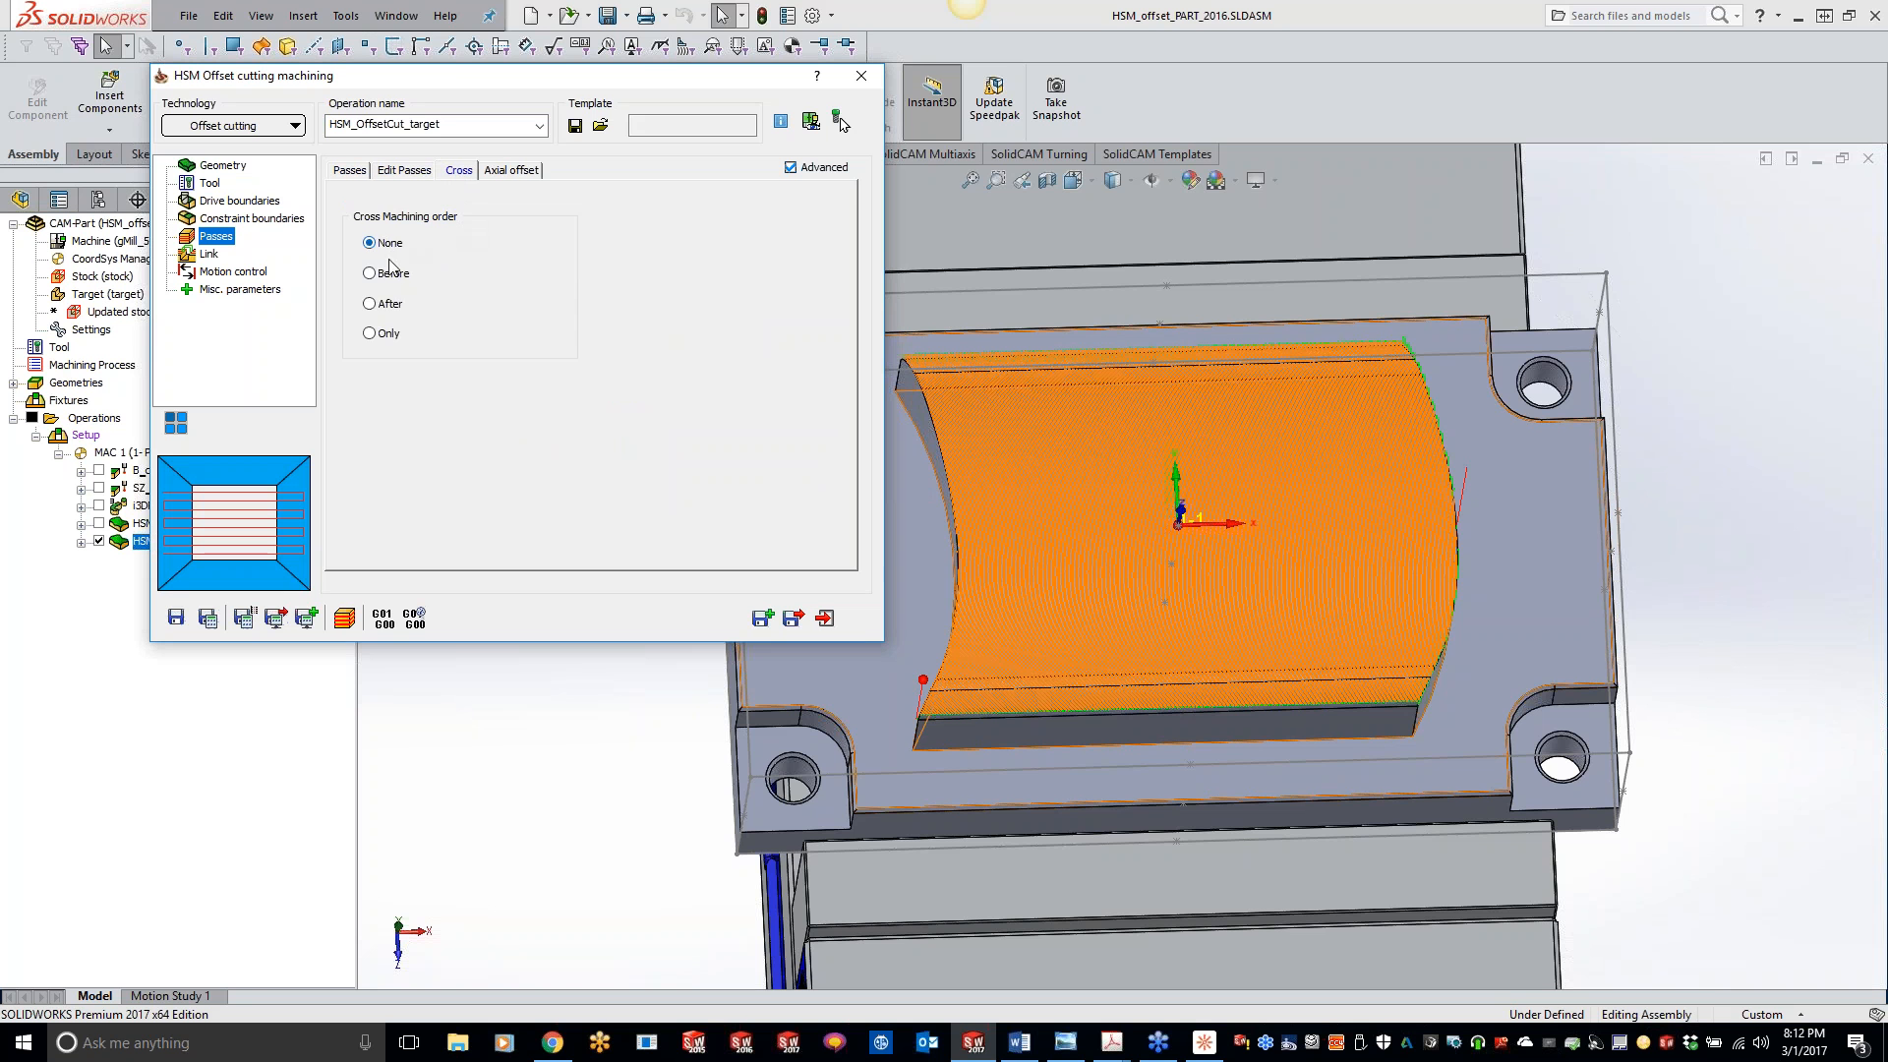
left_click(512, 173)
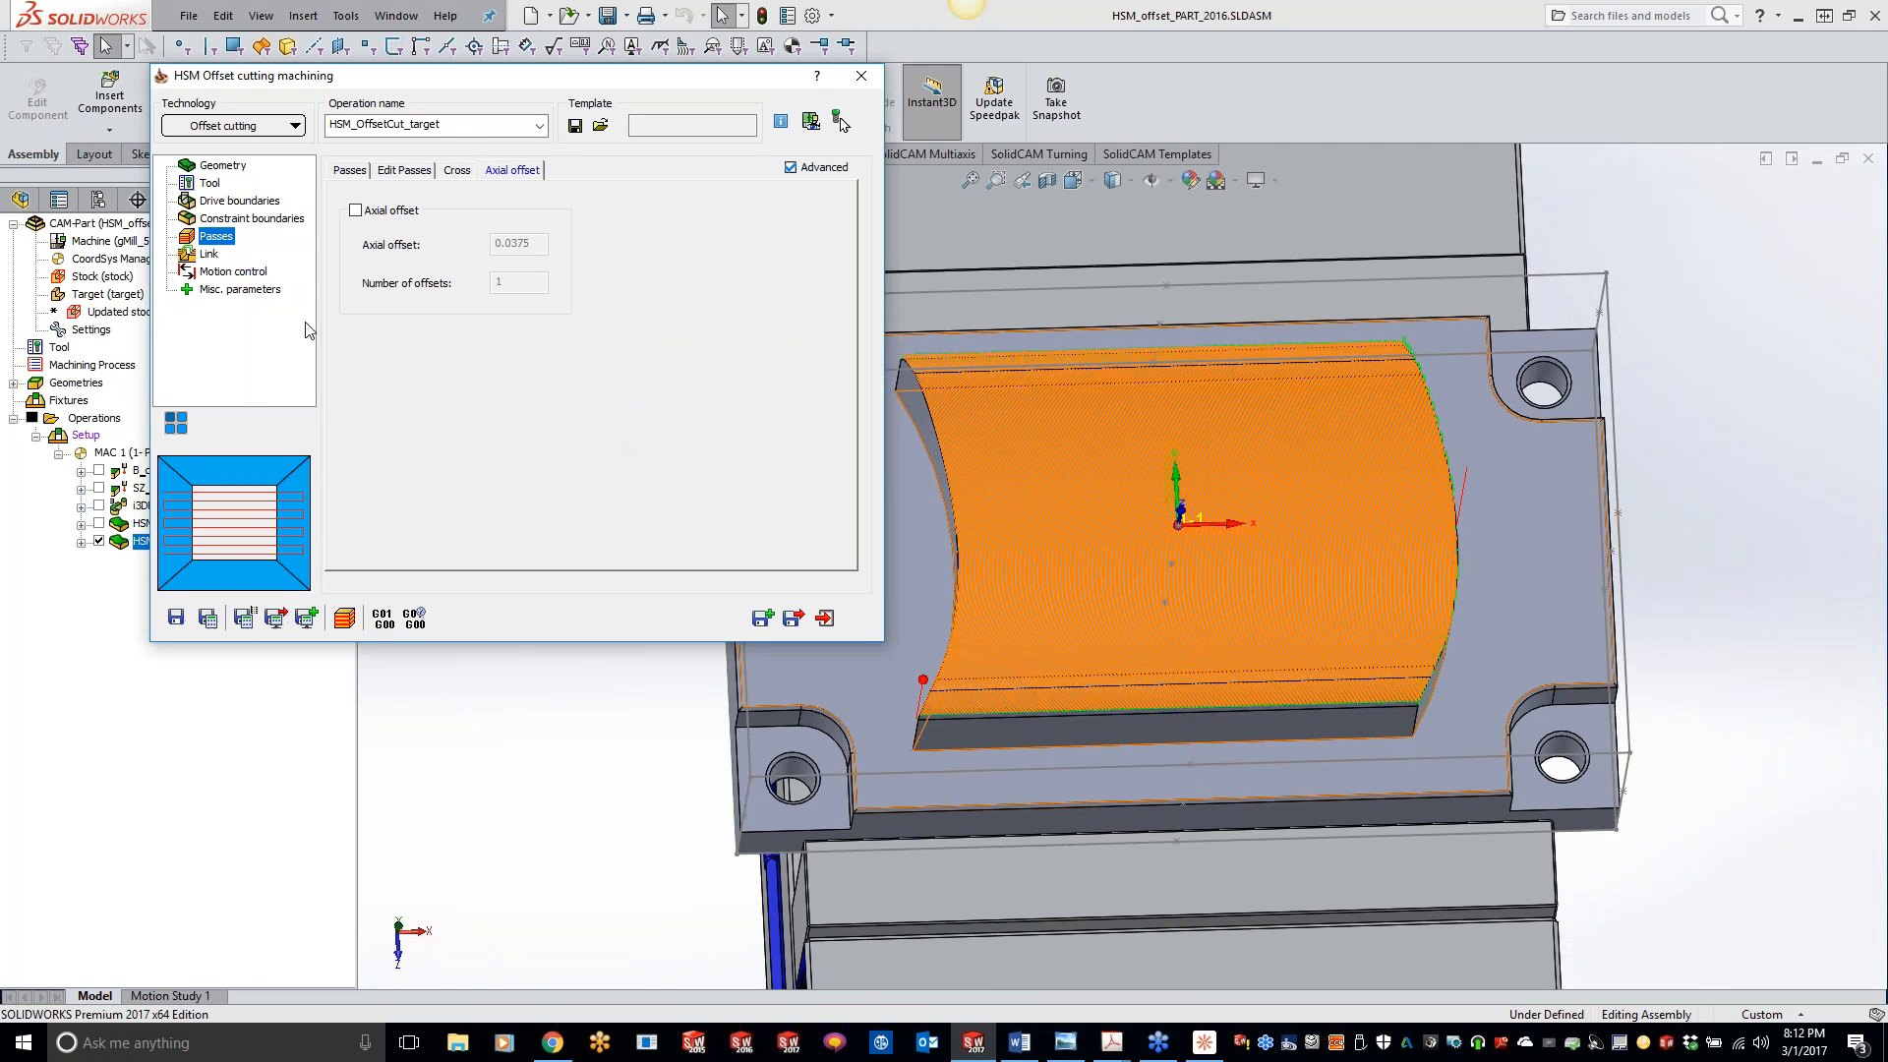
left_click(237, 221)
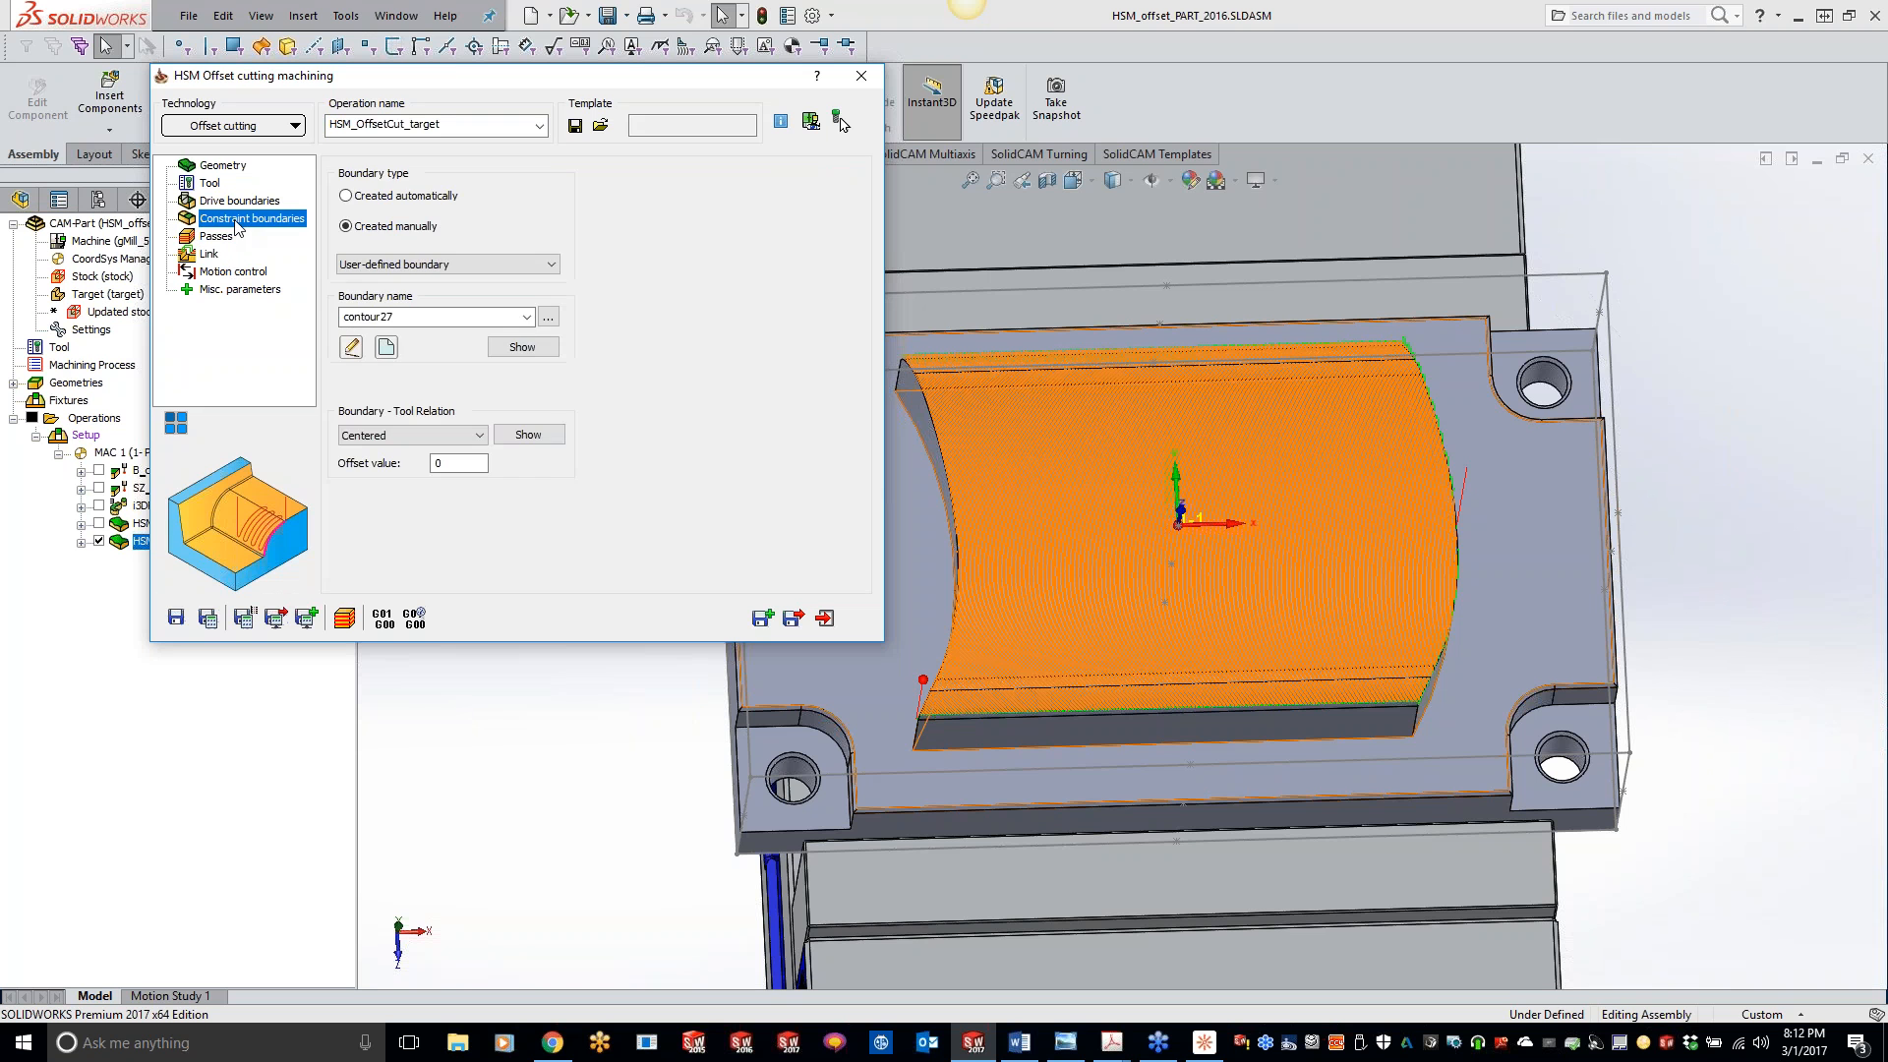
- Change the along-surface link strategy to Straight line, recalculate the toolpath and compare the links at the pass ends
left_click(216, 258)
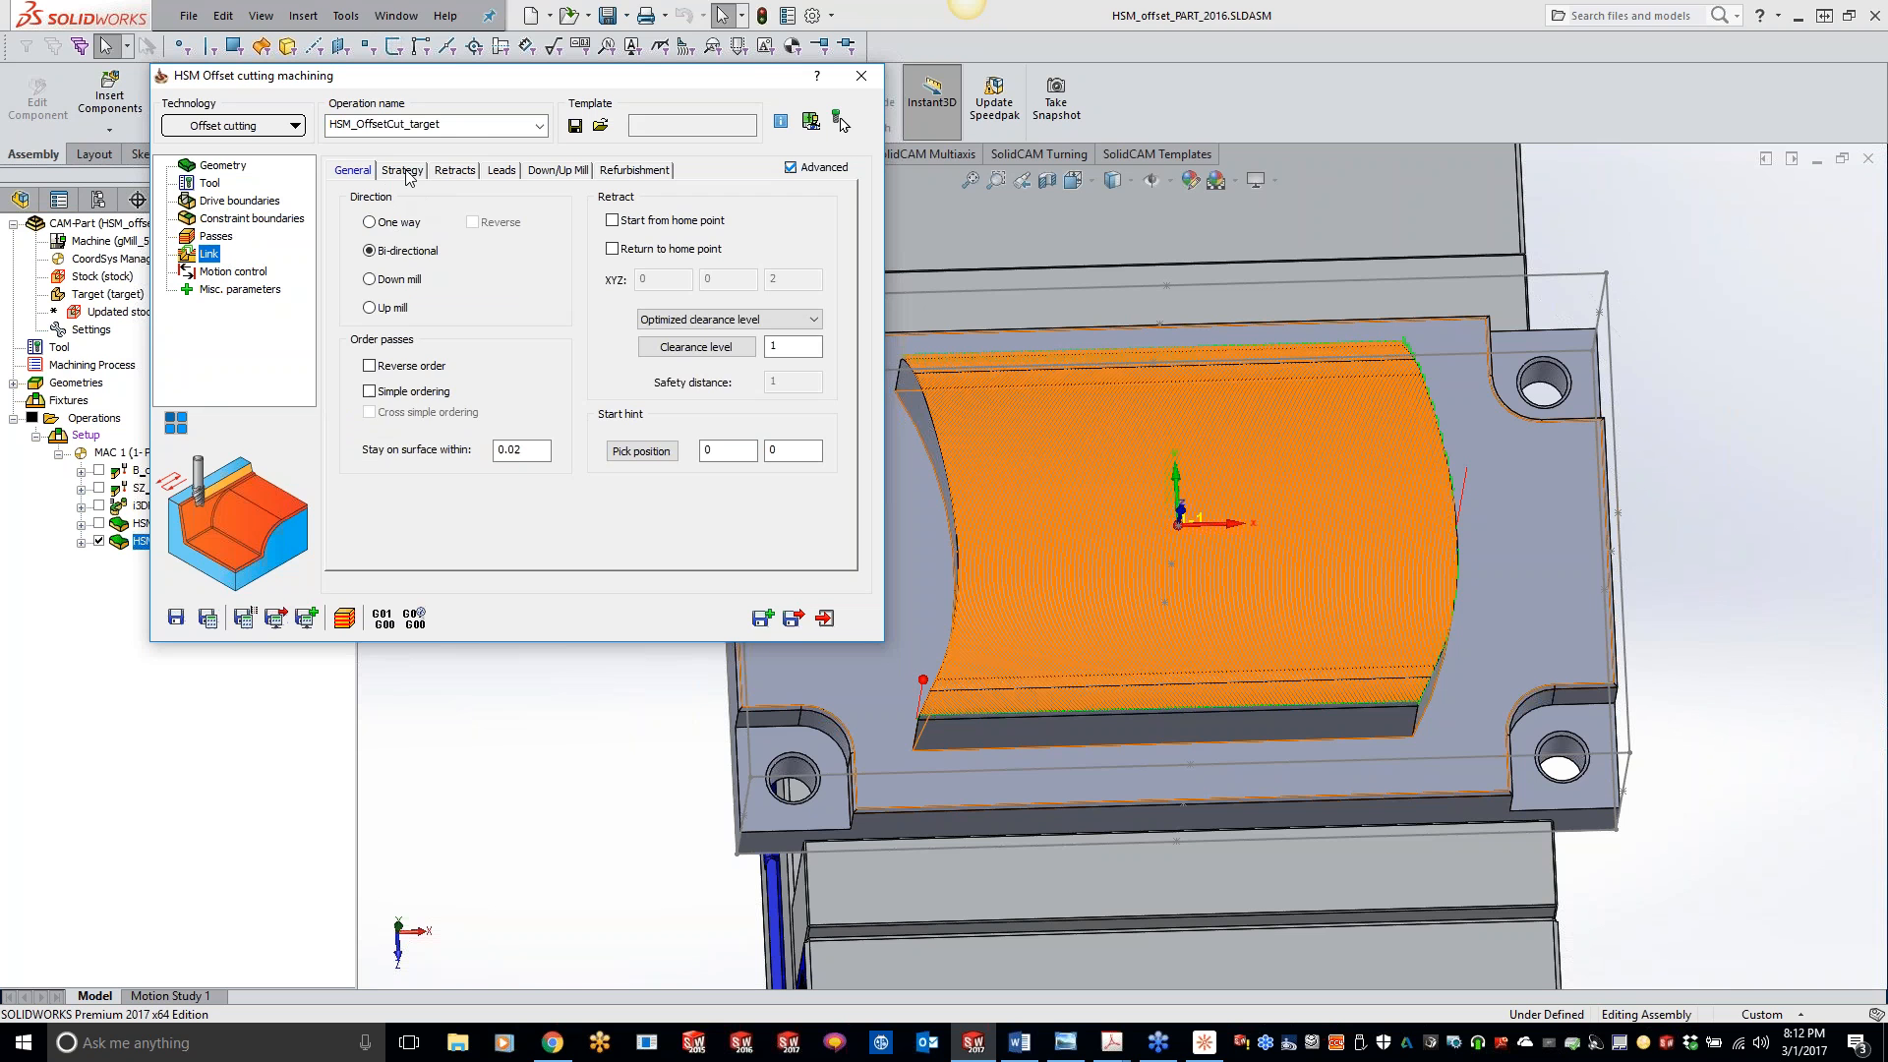
left_click(402, 171)
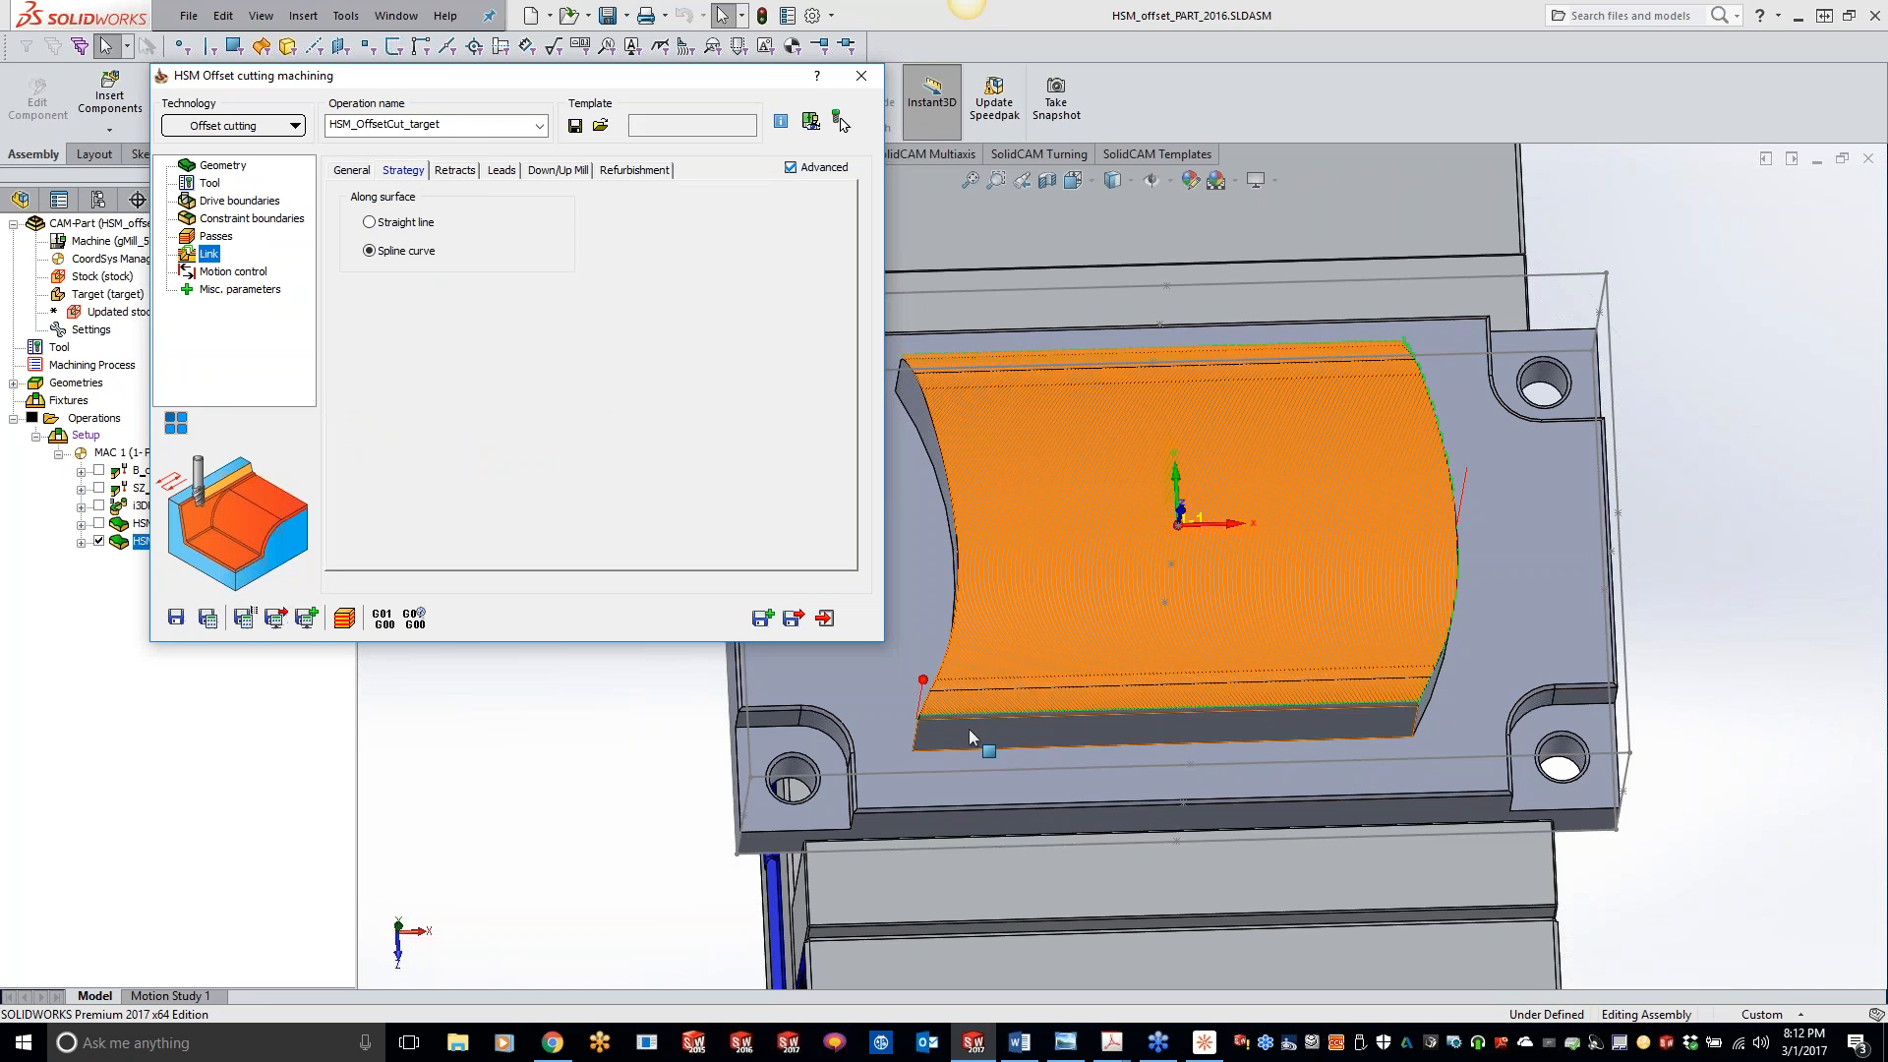
scroll(1089, 714, "down", 5)
scroll(1089, 714, "down", 6)
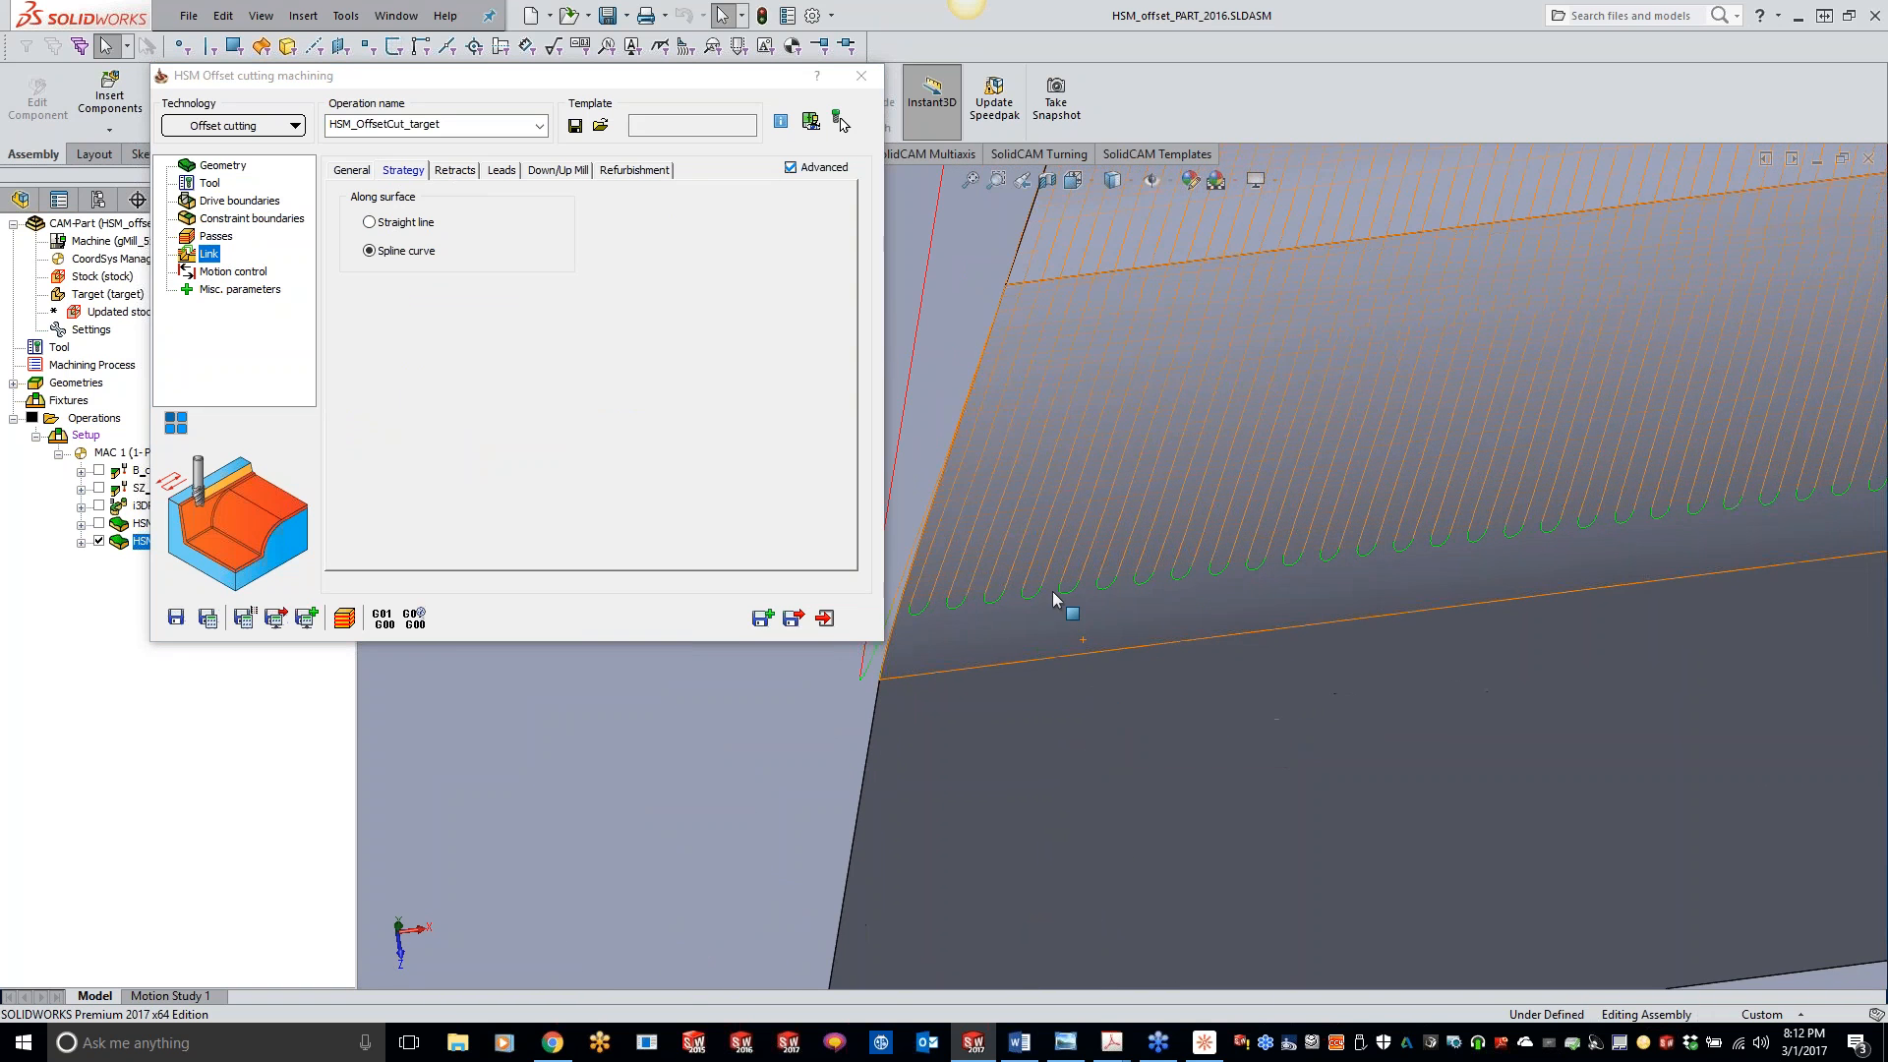
left_click(370, 222)
left_click(209, 617)
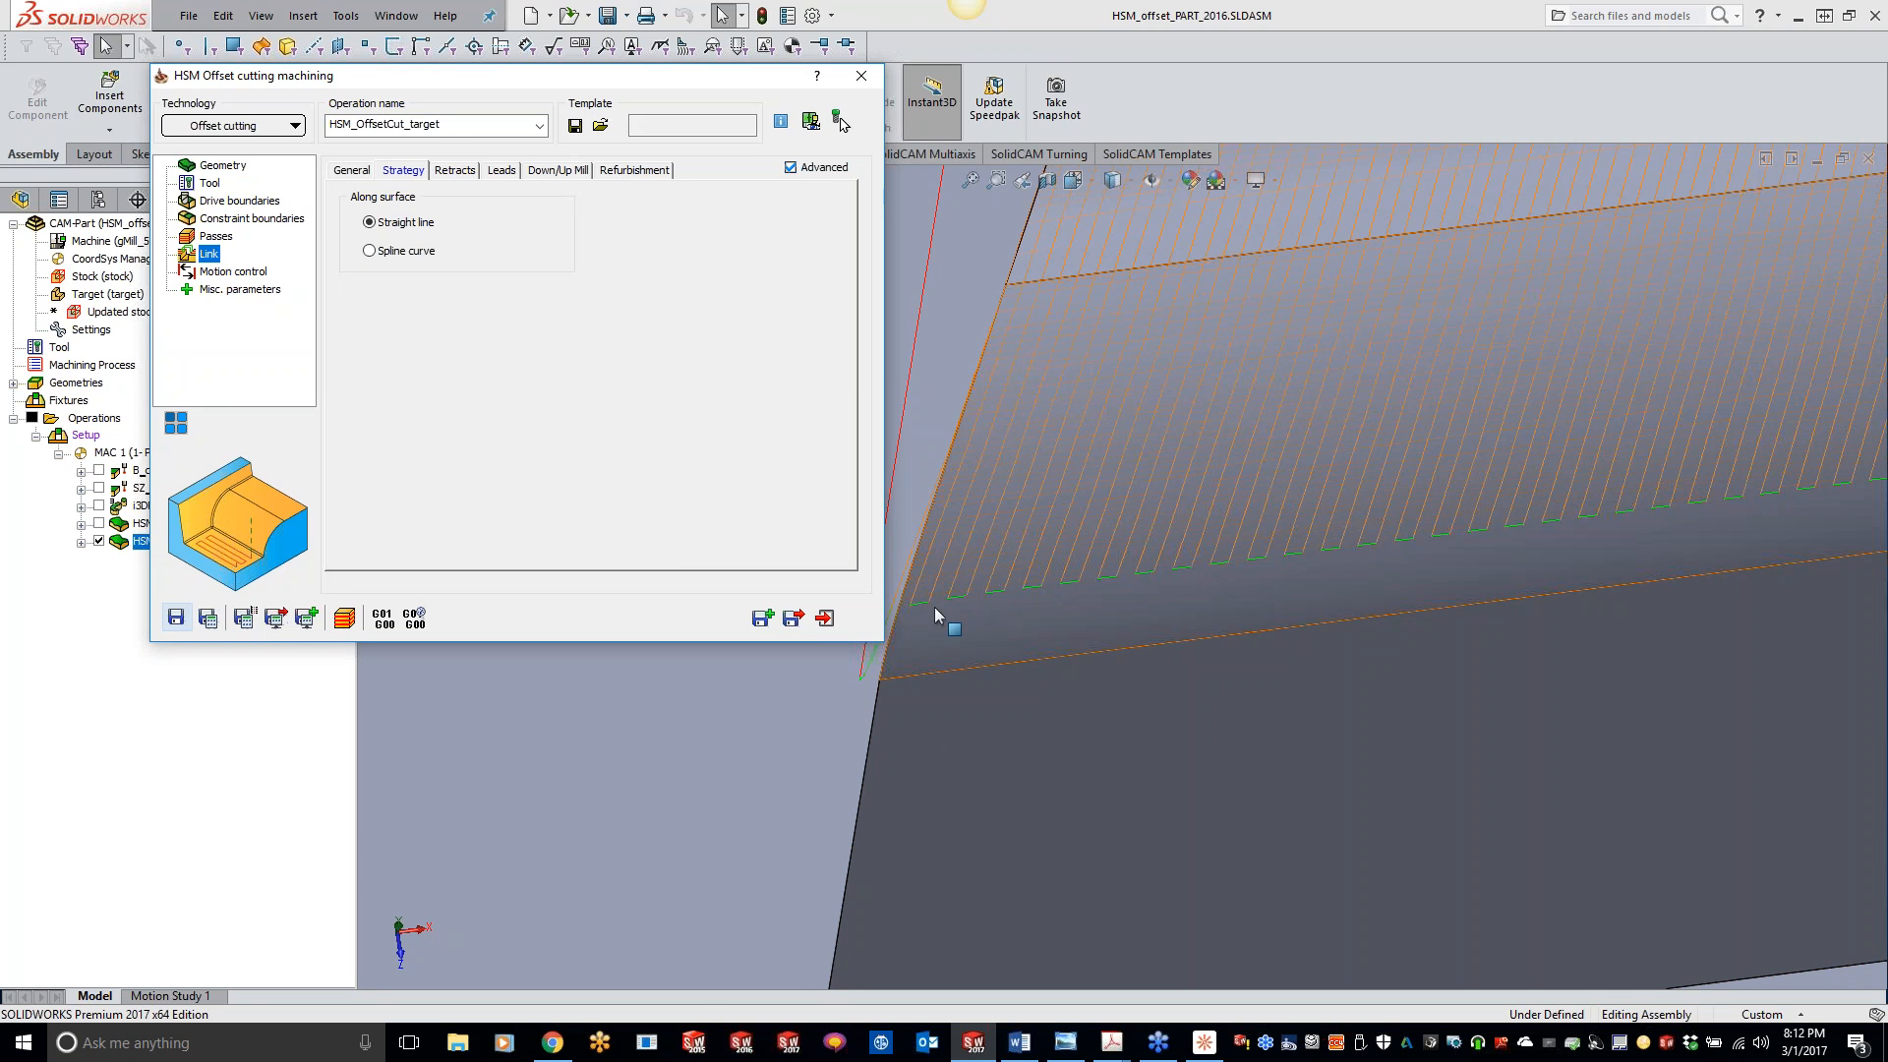
- Set the along-surface link strategy to Spline curve, recalculate the toolpath and close the offset cutting operation
left_click(370, 250)
left_click(210, 622)
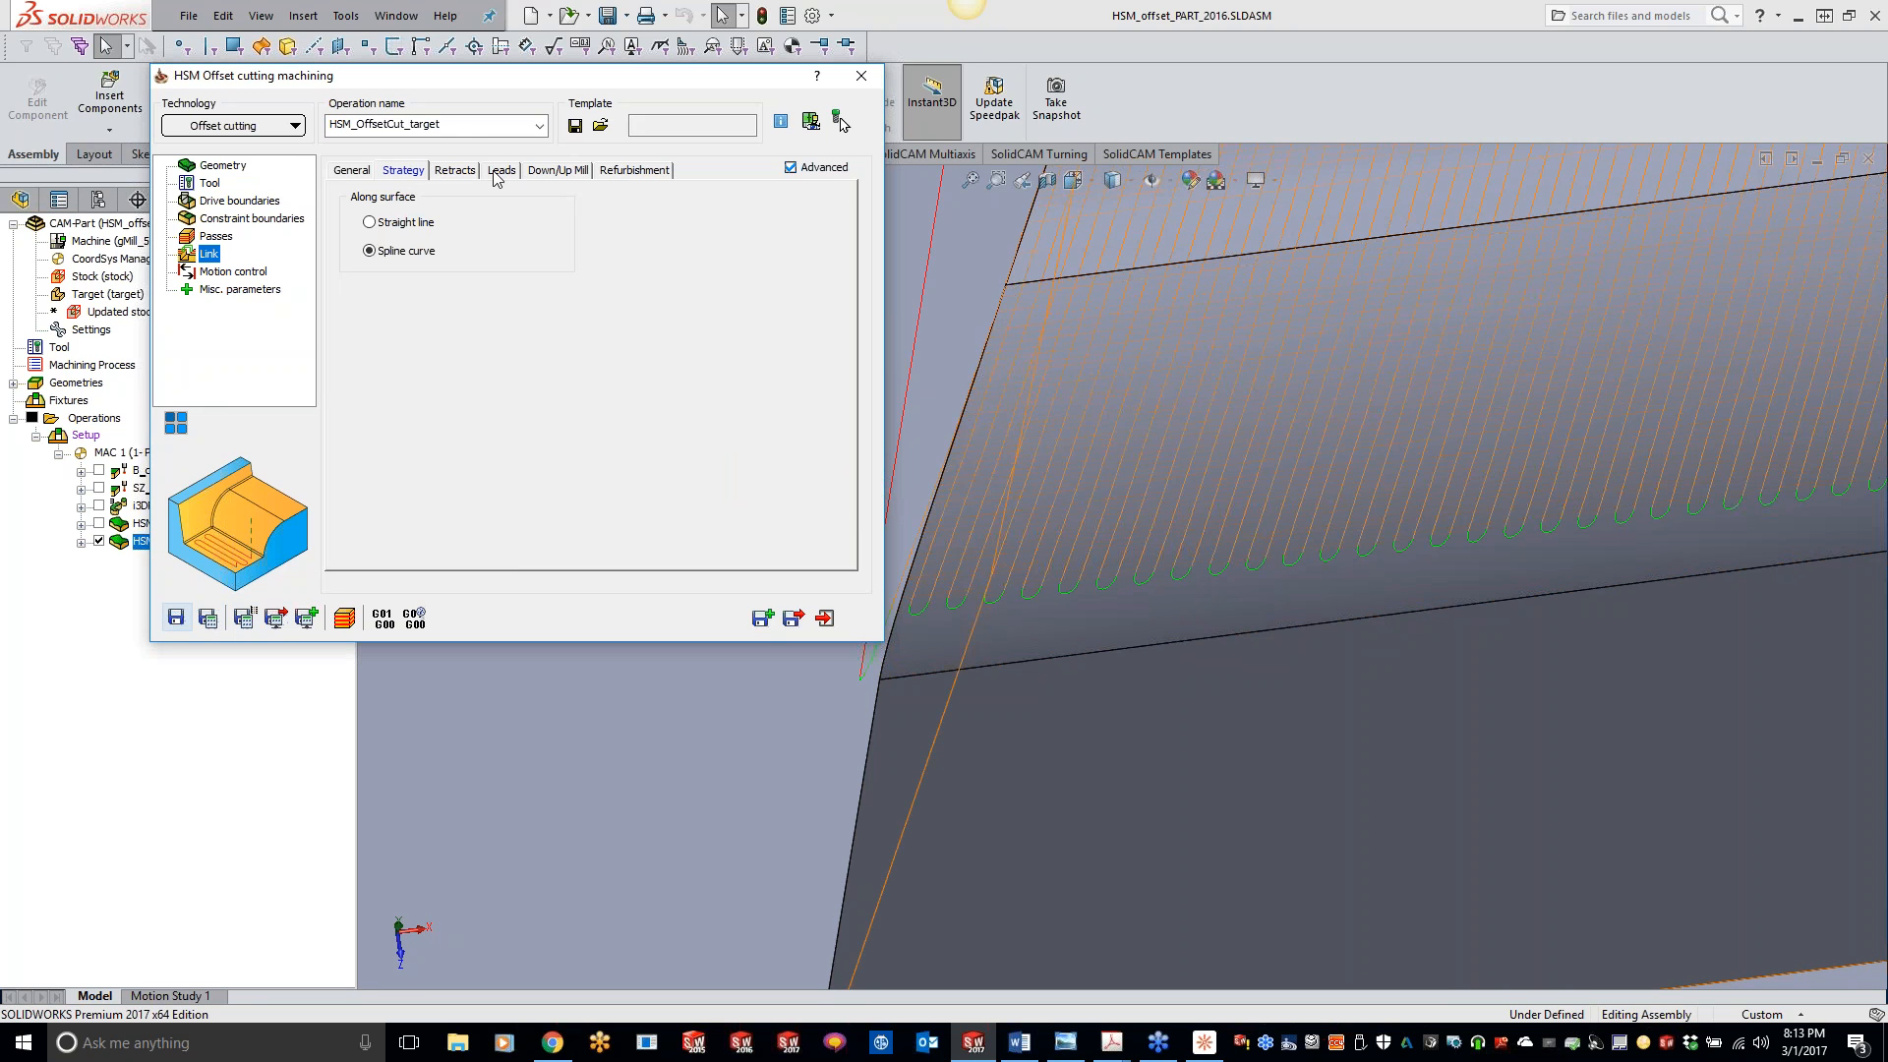
left_click(217, 128)
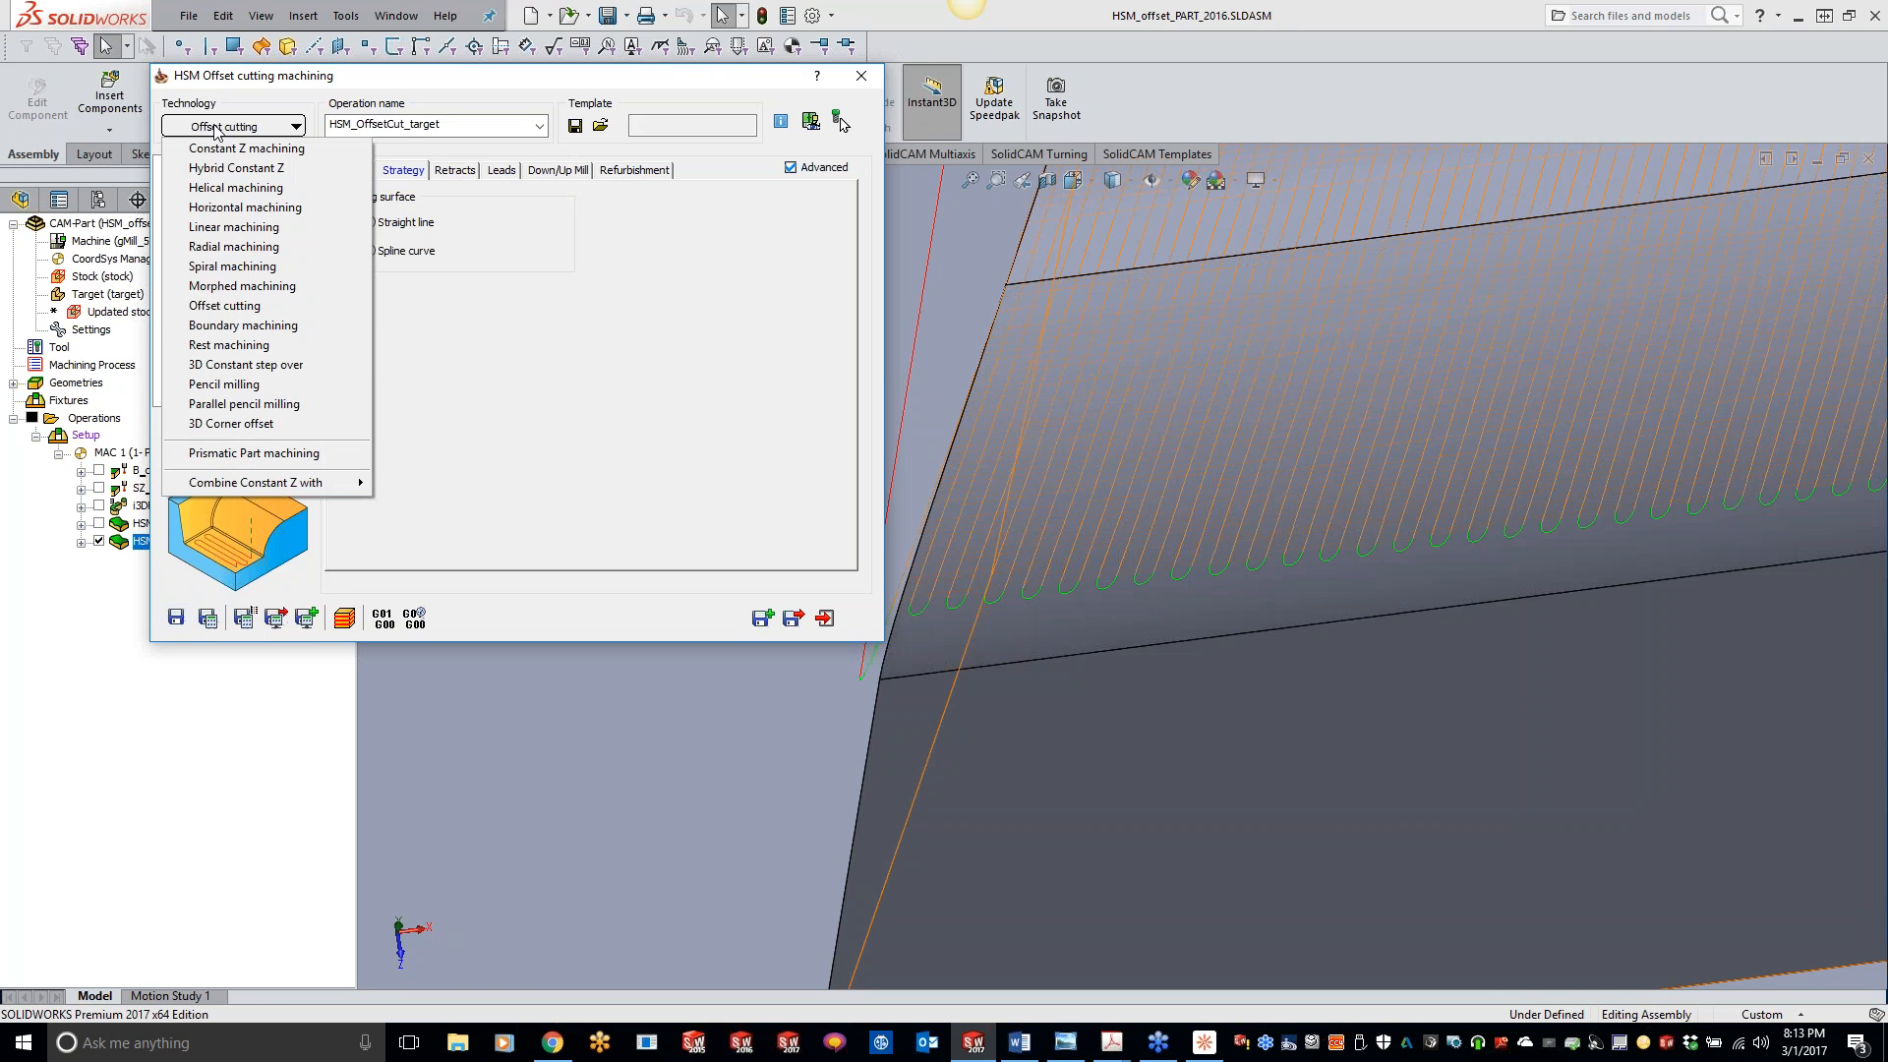
left_click(635, 348)
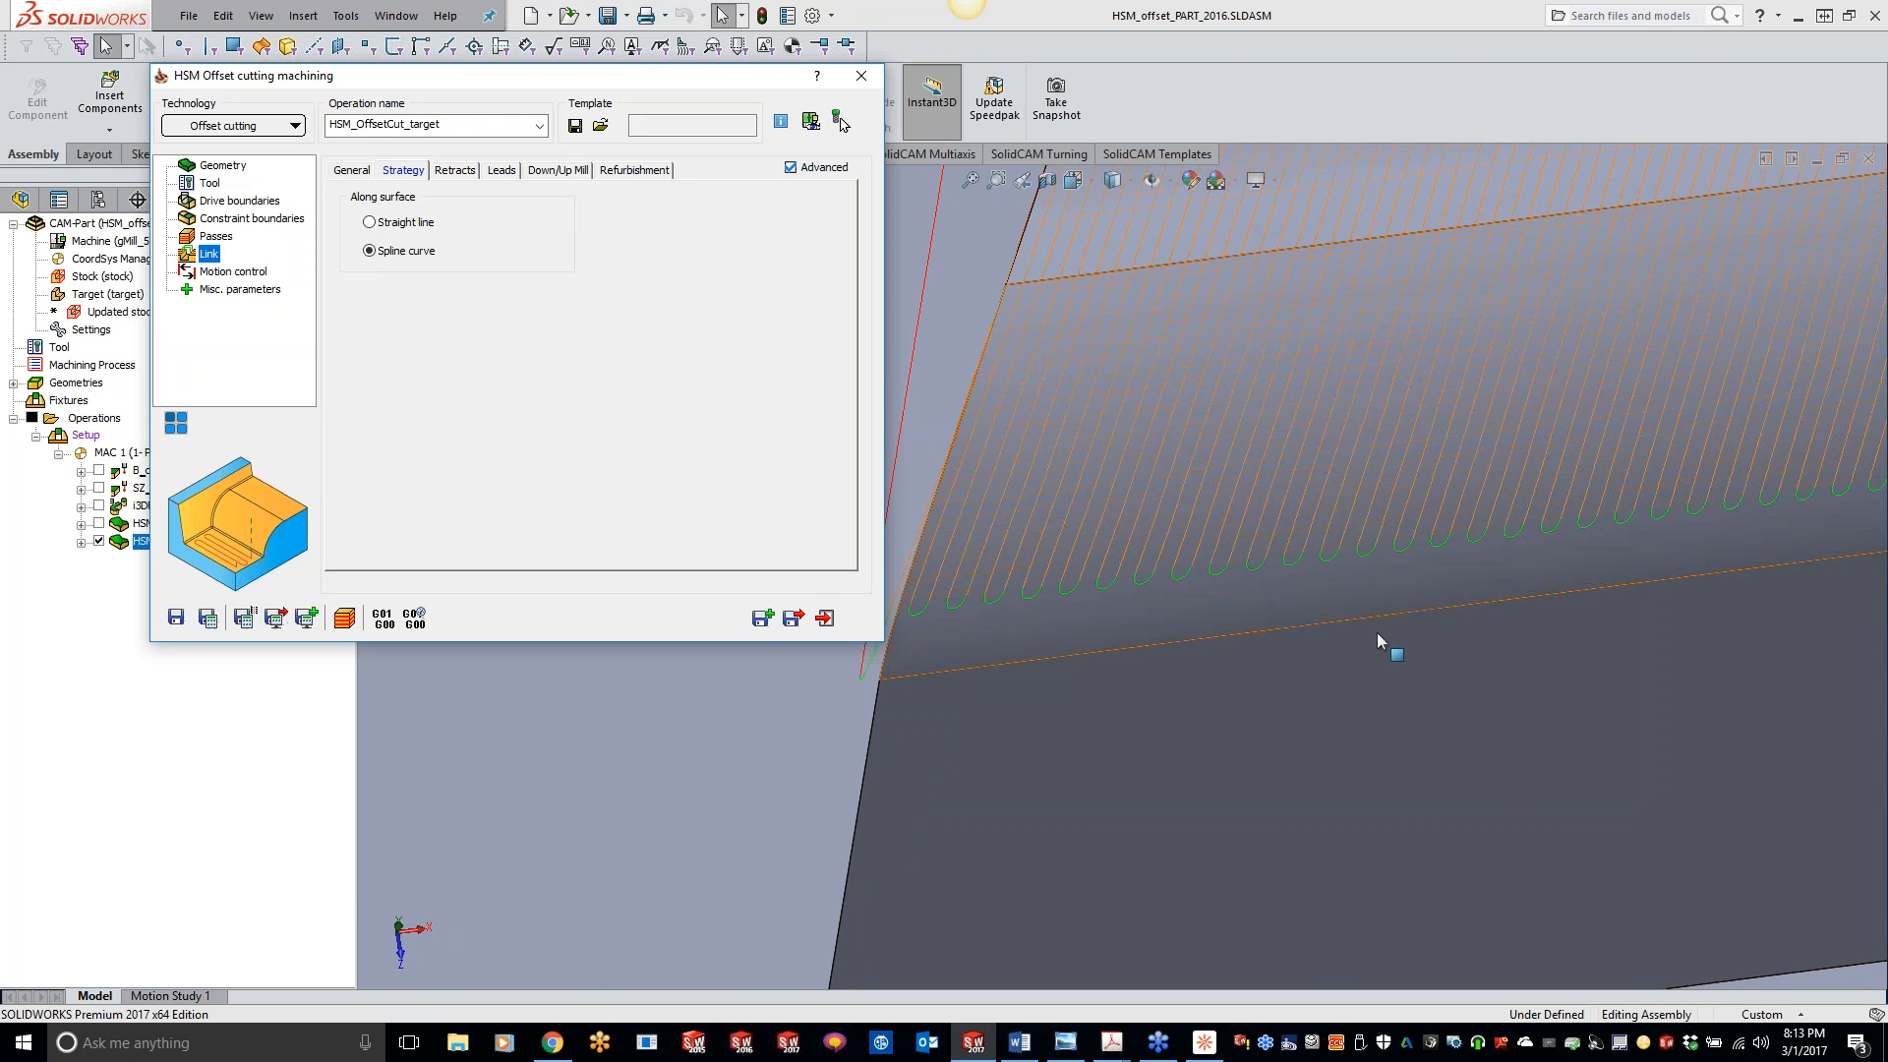
scroll(1376, 633, "up", 5)
left_click(863, 78)
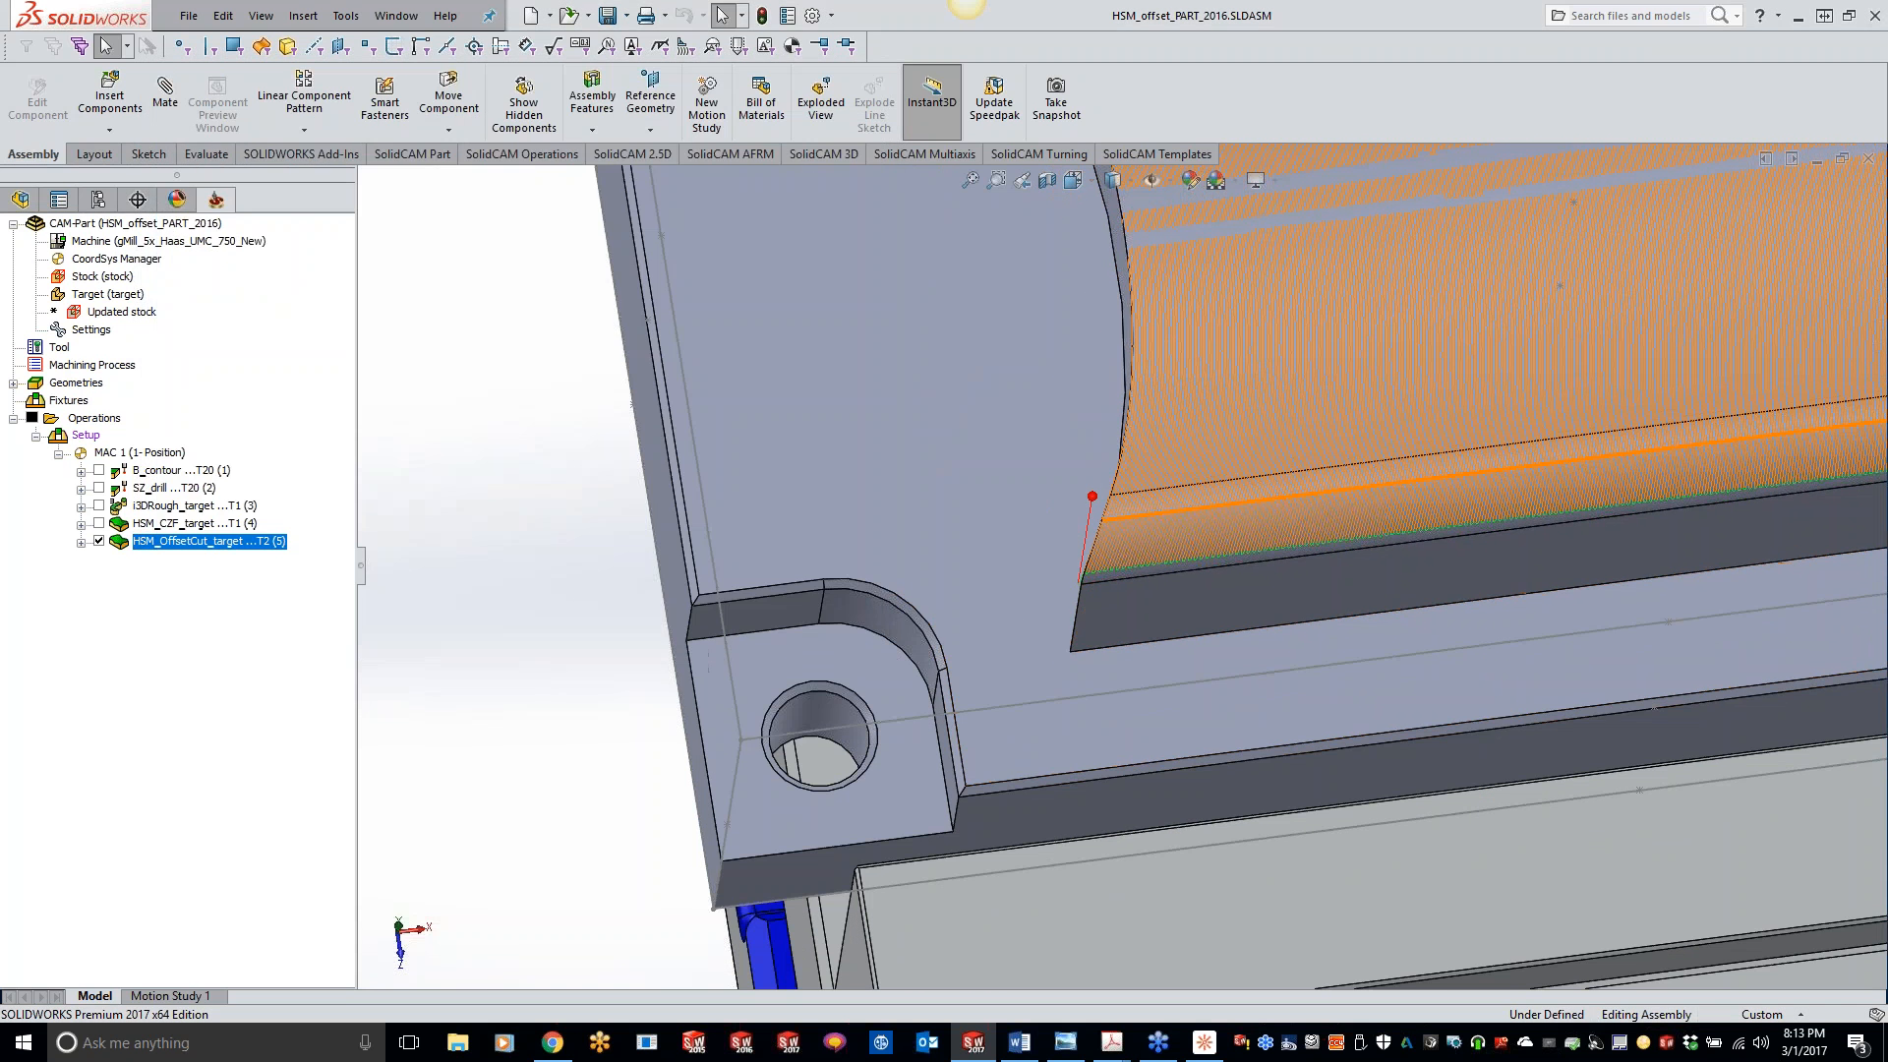
scroll(1427, 482, "up", 6)
scroll(1360, 472, "up", 3)
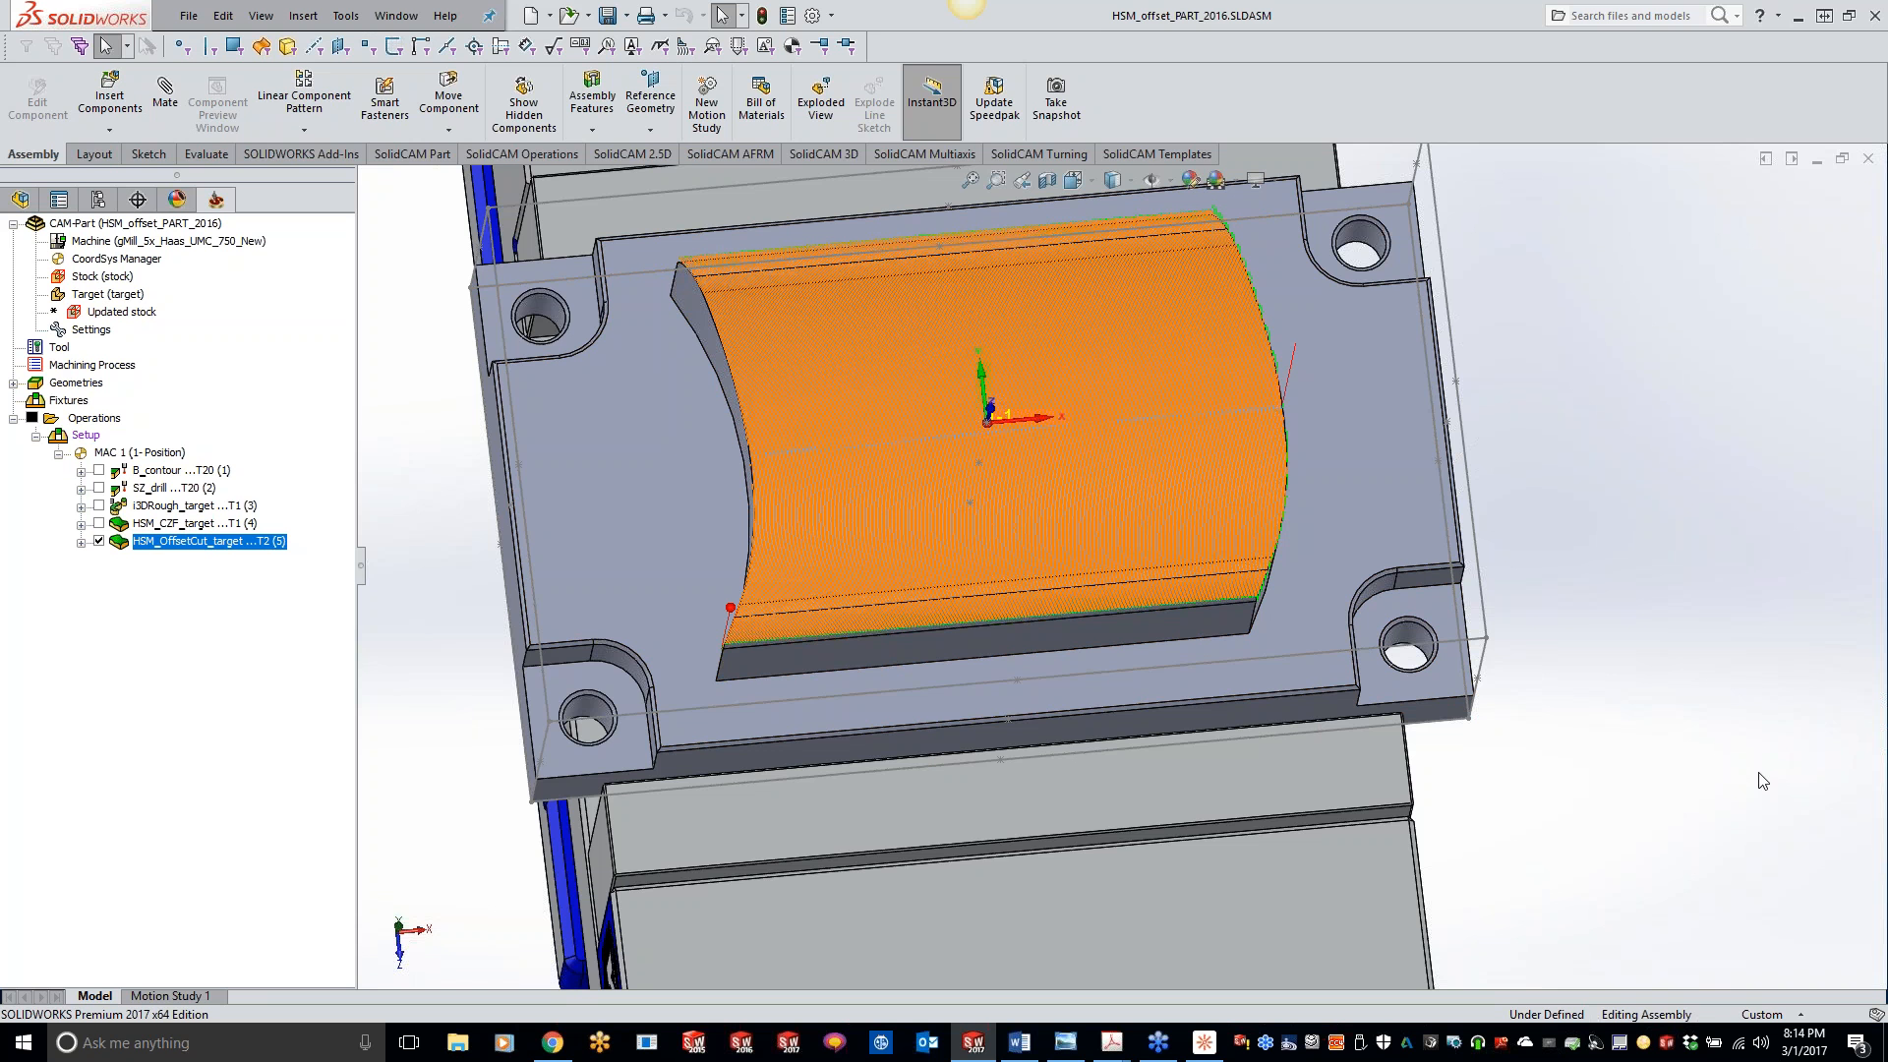
- Add a new HSM operation after HSM_OffsetCut_target and set its technology to Boundary machining, comparing it with Offset cutting
right_click(261, 547)
mouse_move(421, 102)
left_click(615, 536)
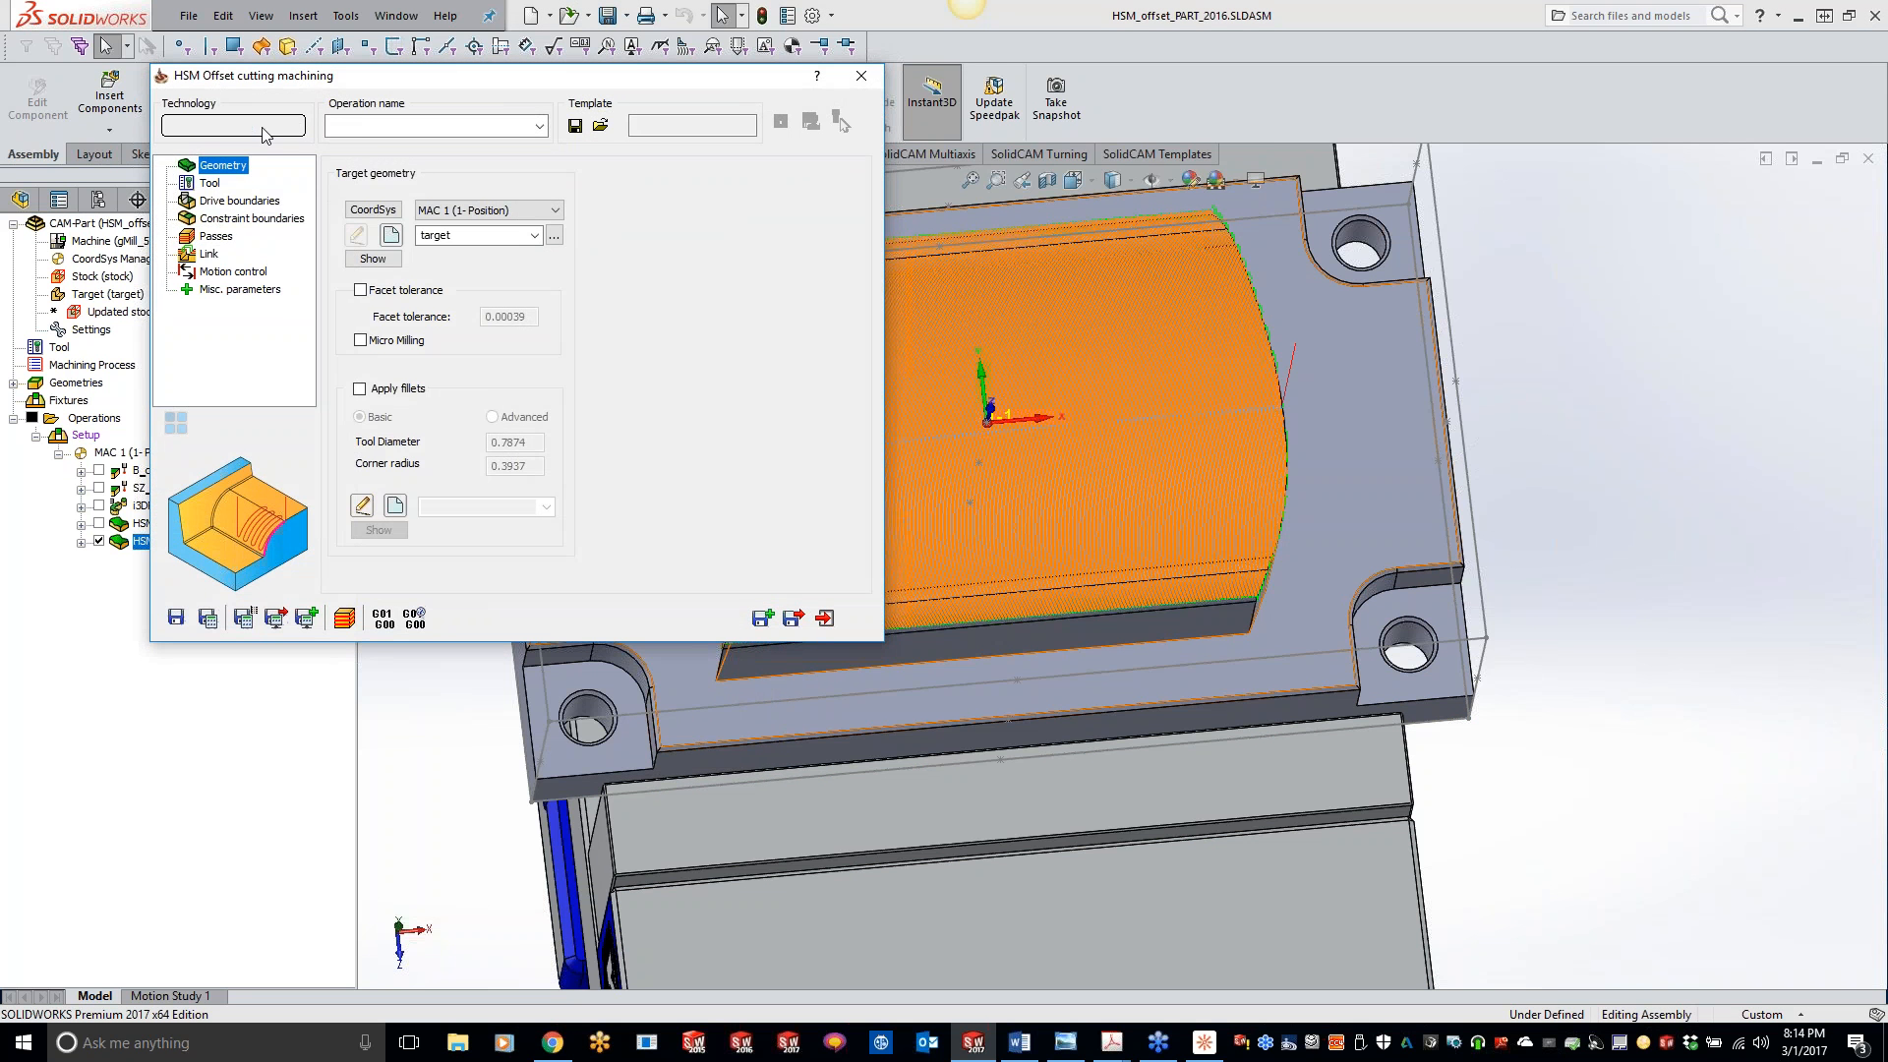
left_click(263, 129)
left_click(239, 325)
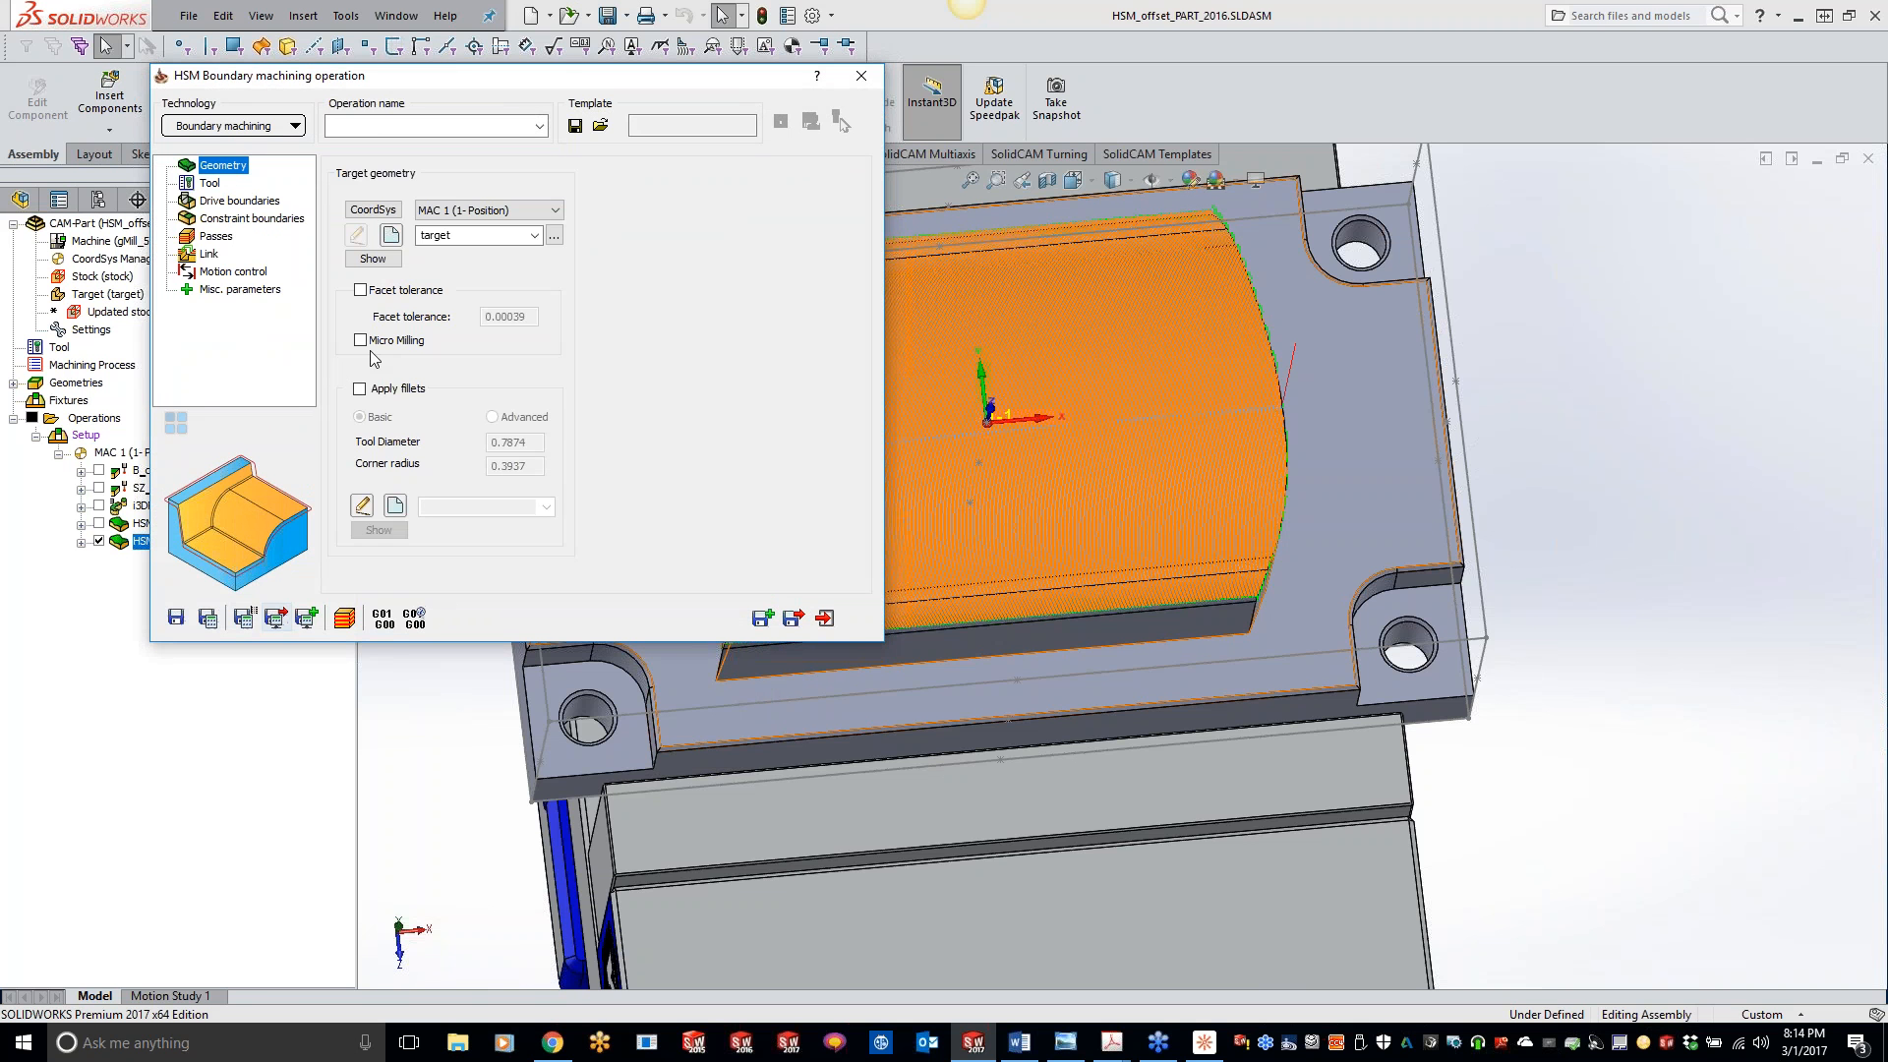
left_click(253, 131)
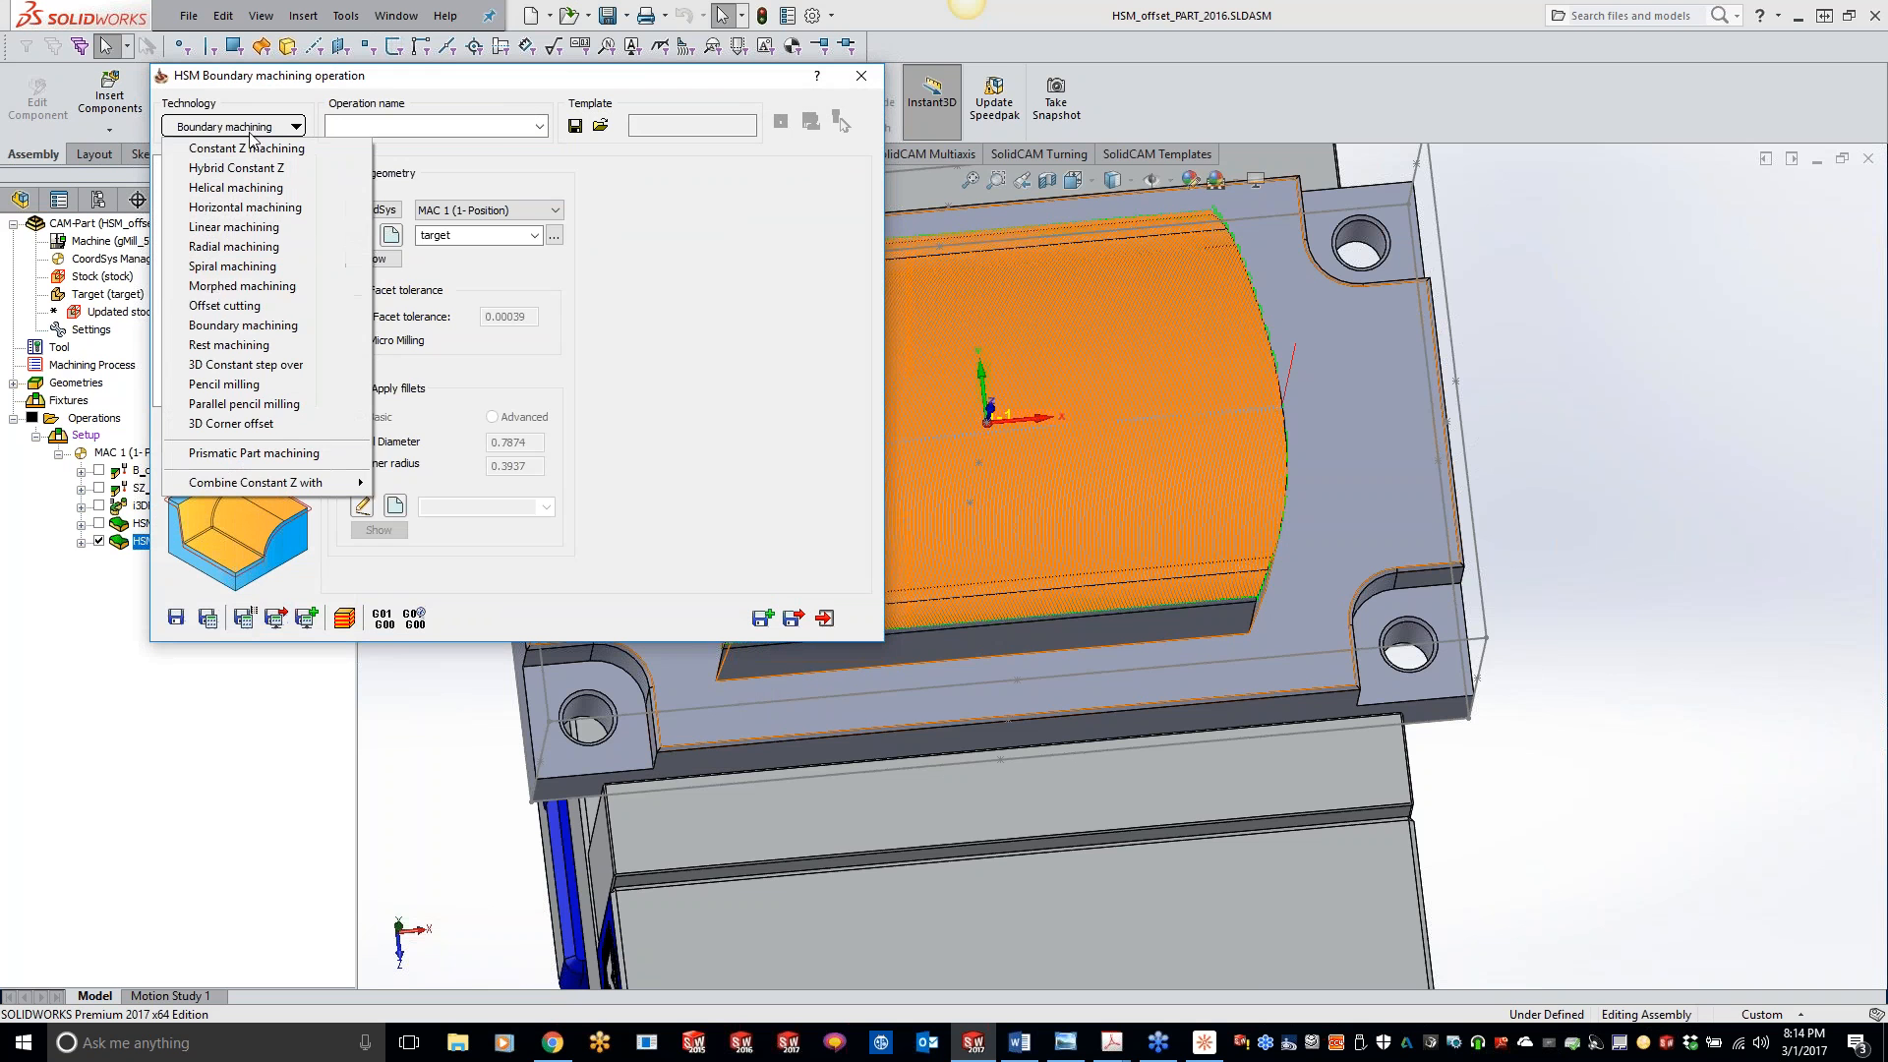
left_click(261, 308)
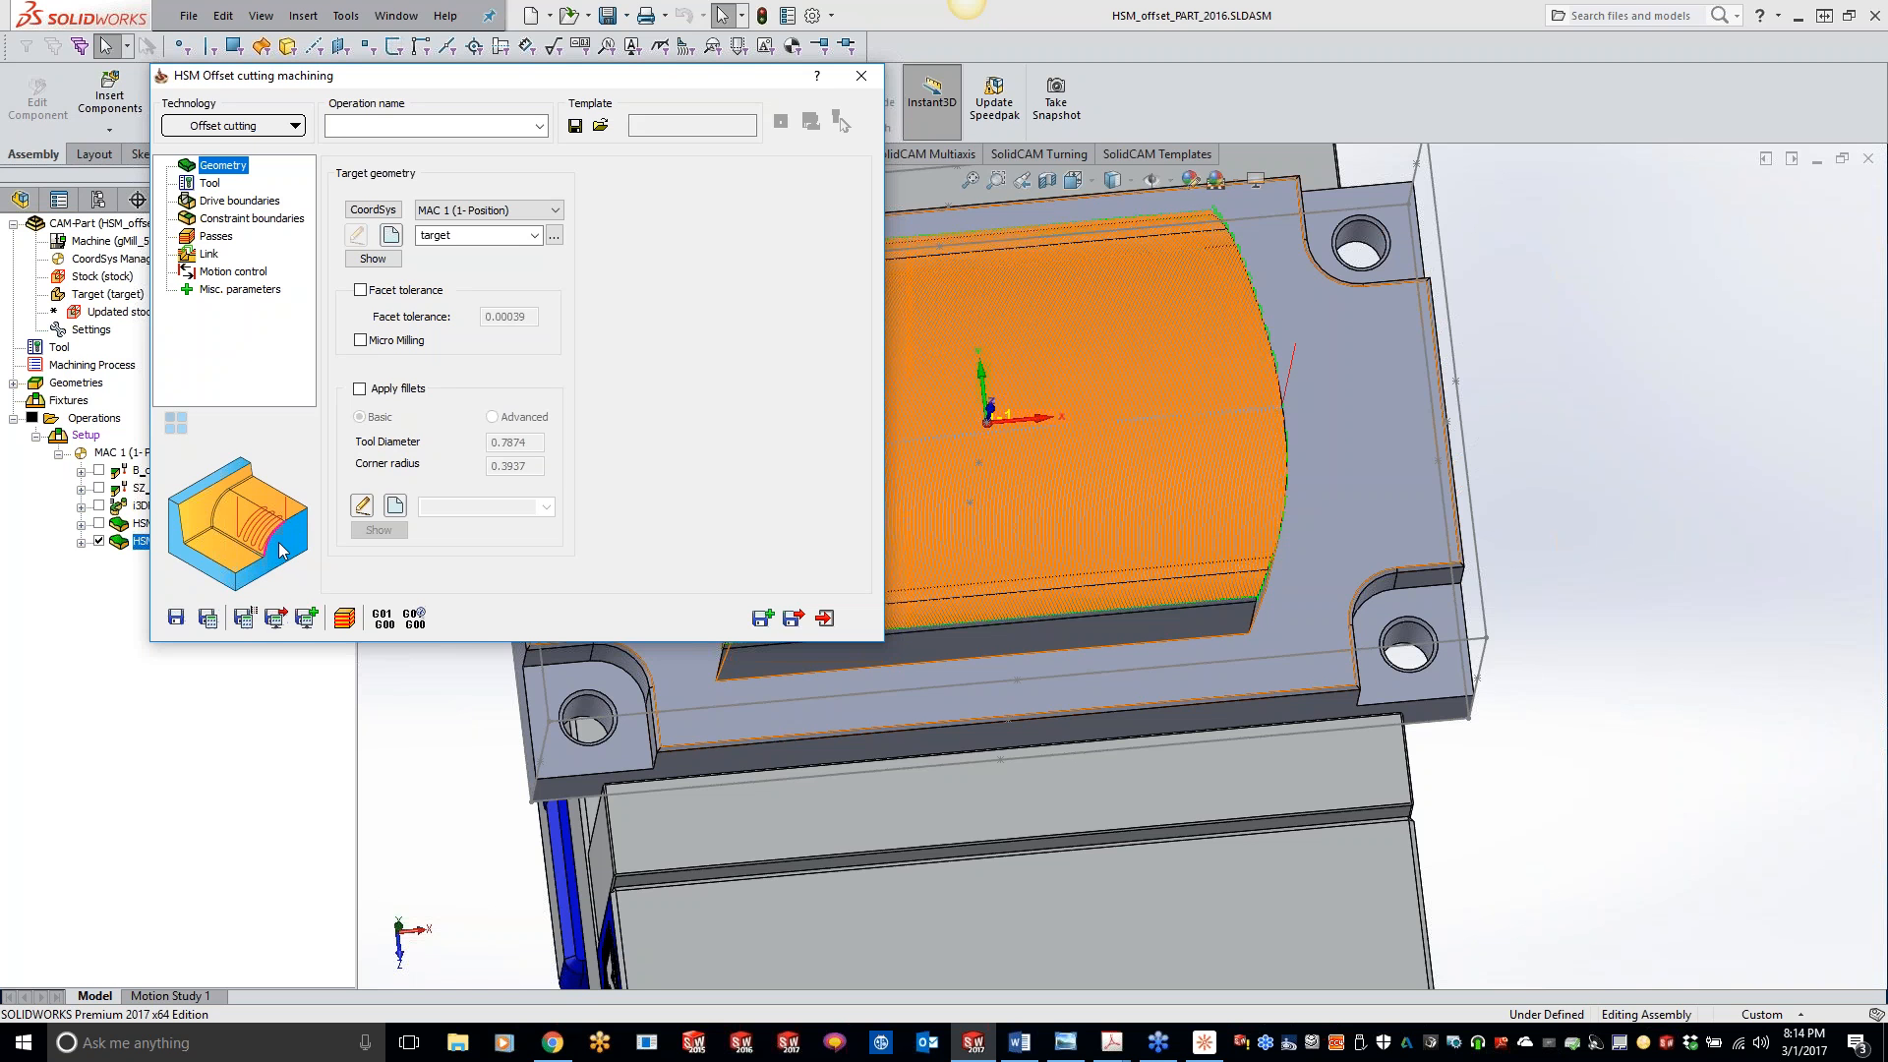
left_click(242, 127)
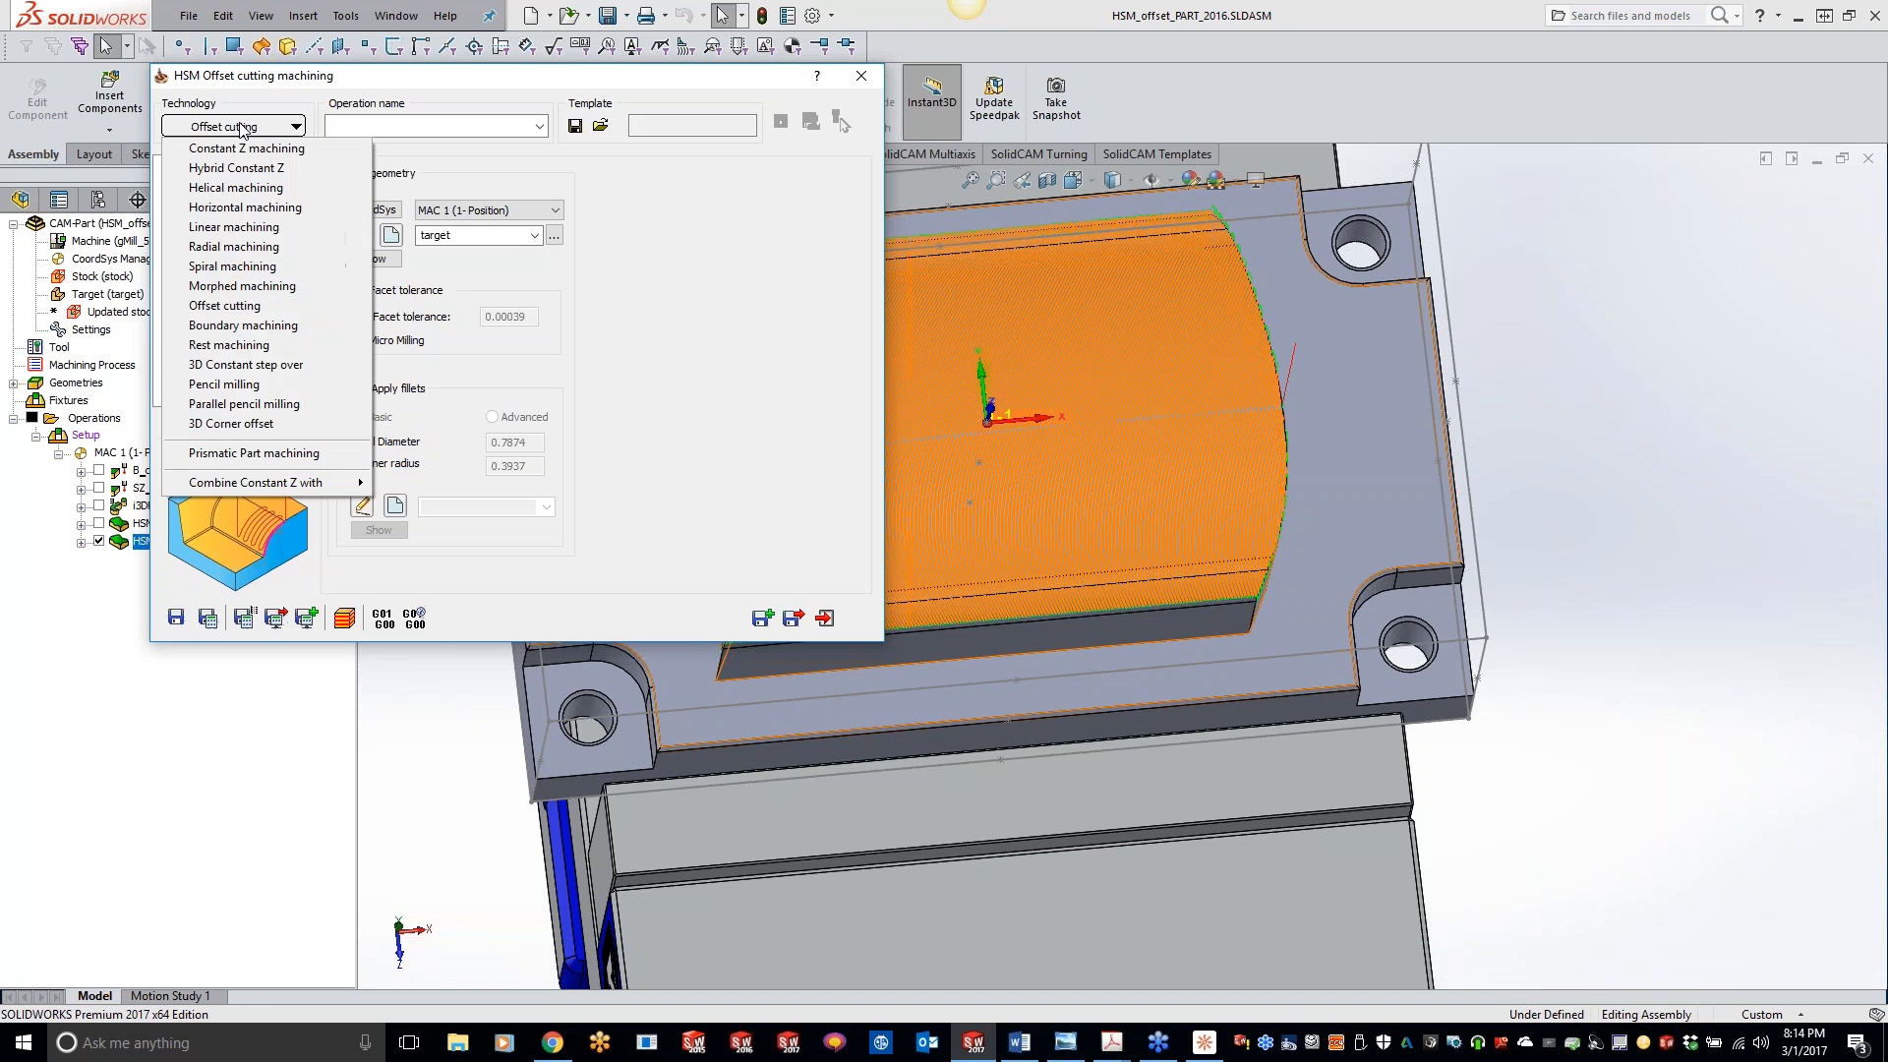
left_click(262, 325)
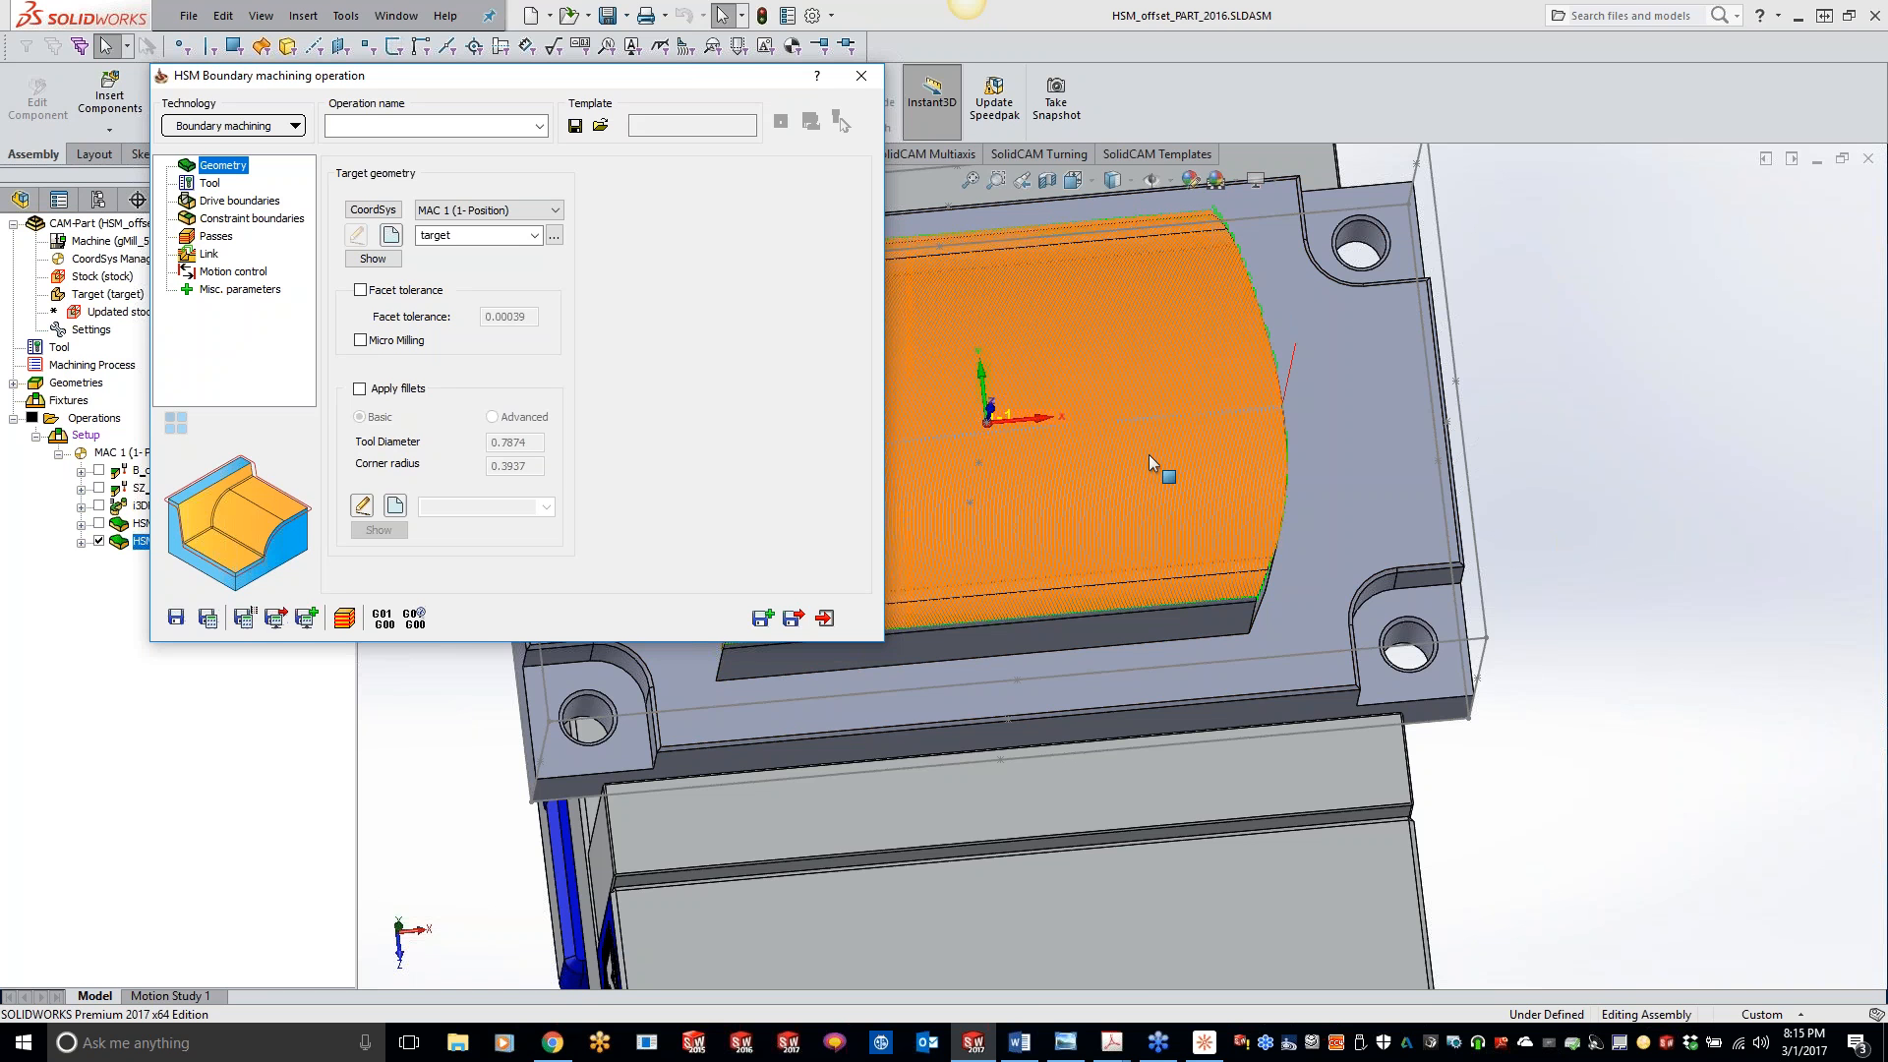
- Assign tool 5, the 0.5 inch spot drill, to the boundary machining operation
left_click(210, 184)
left_click(482, 505)
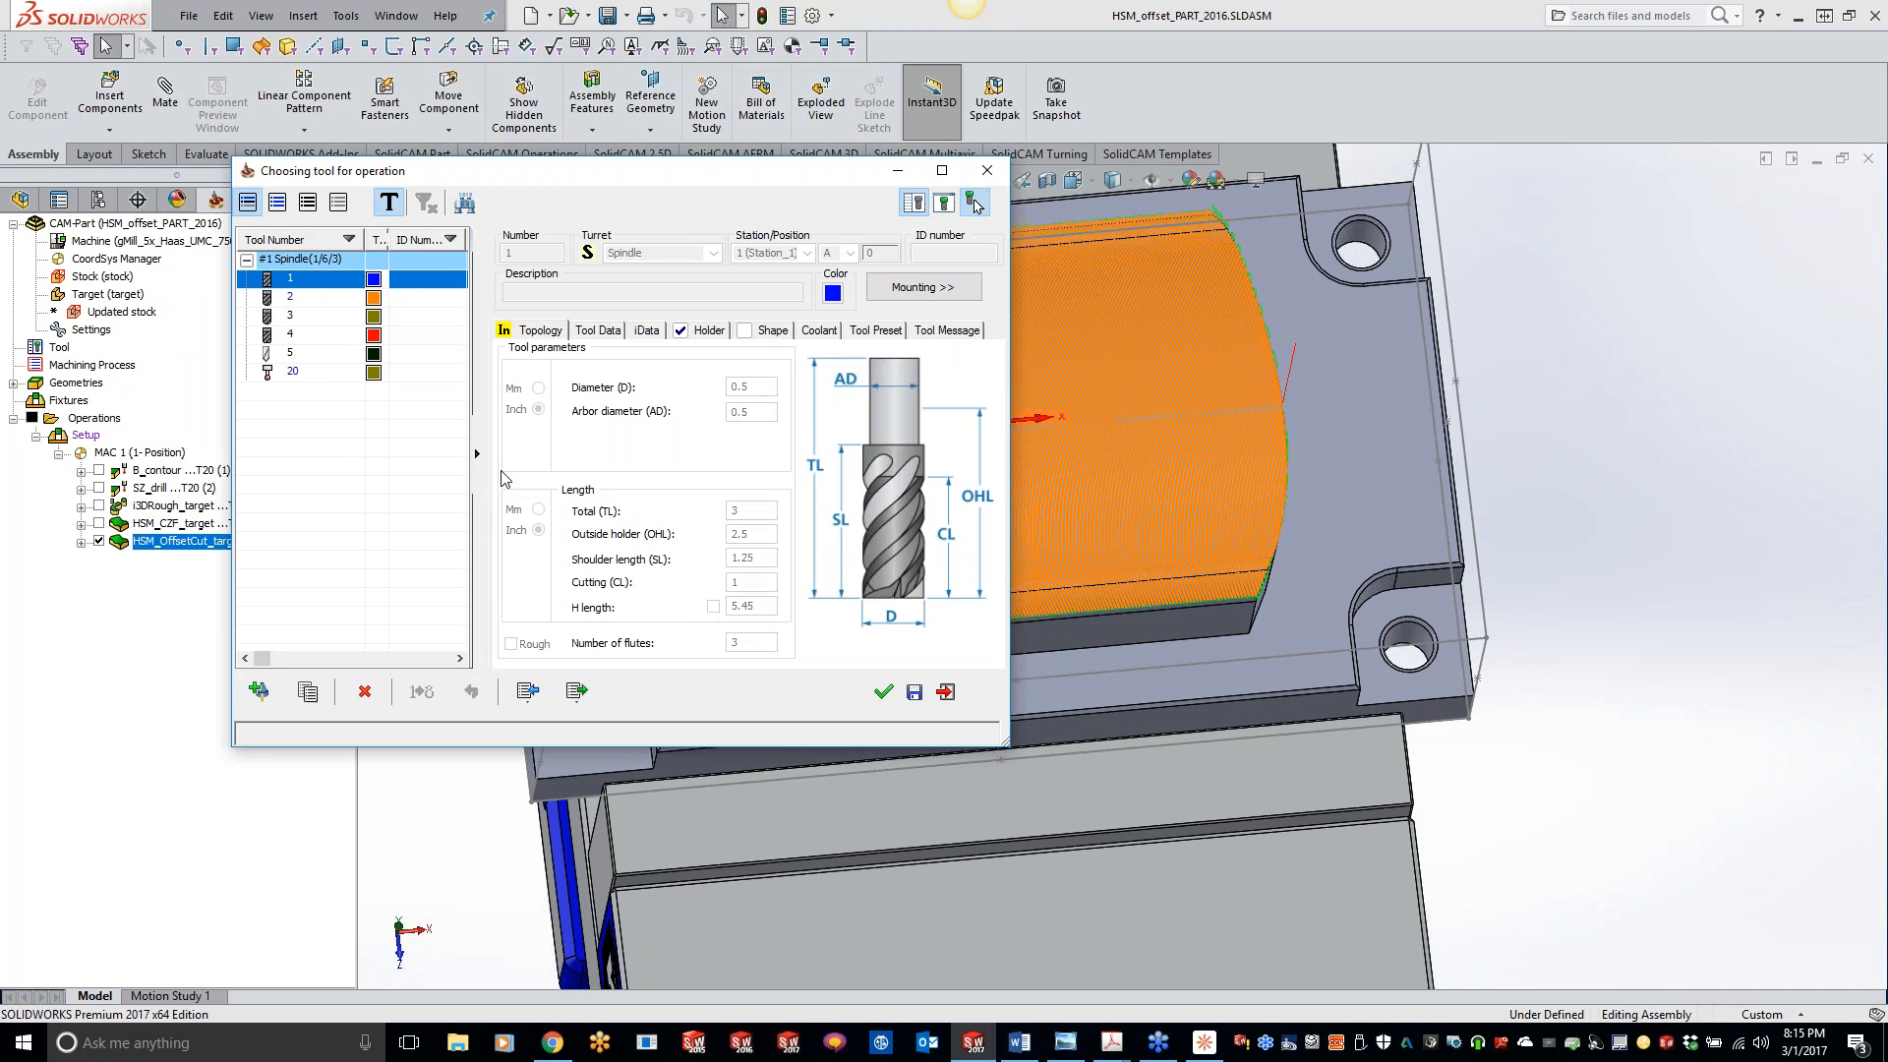
left_click(327, 354)
double_click(330, 363)
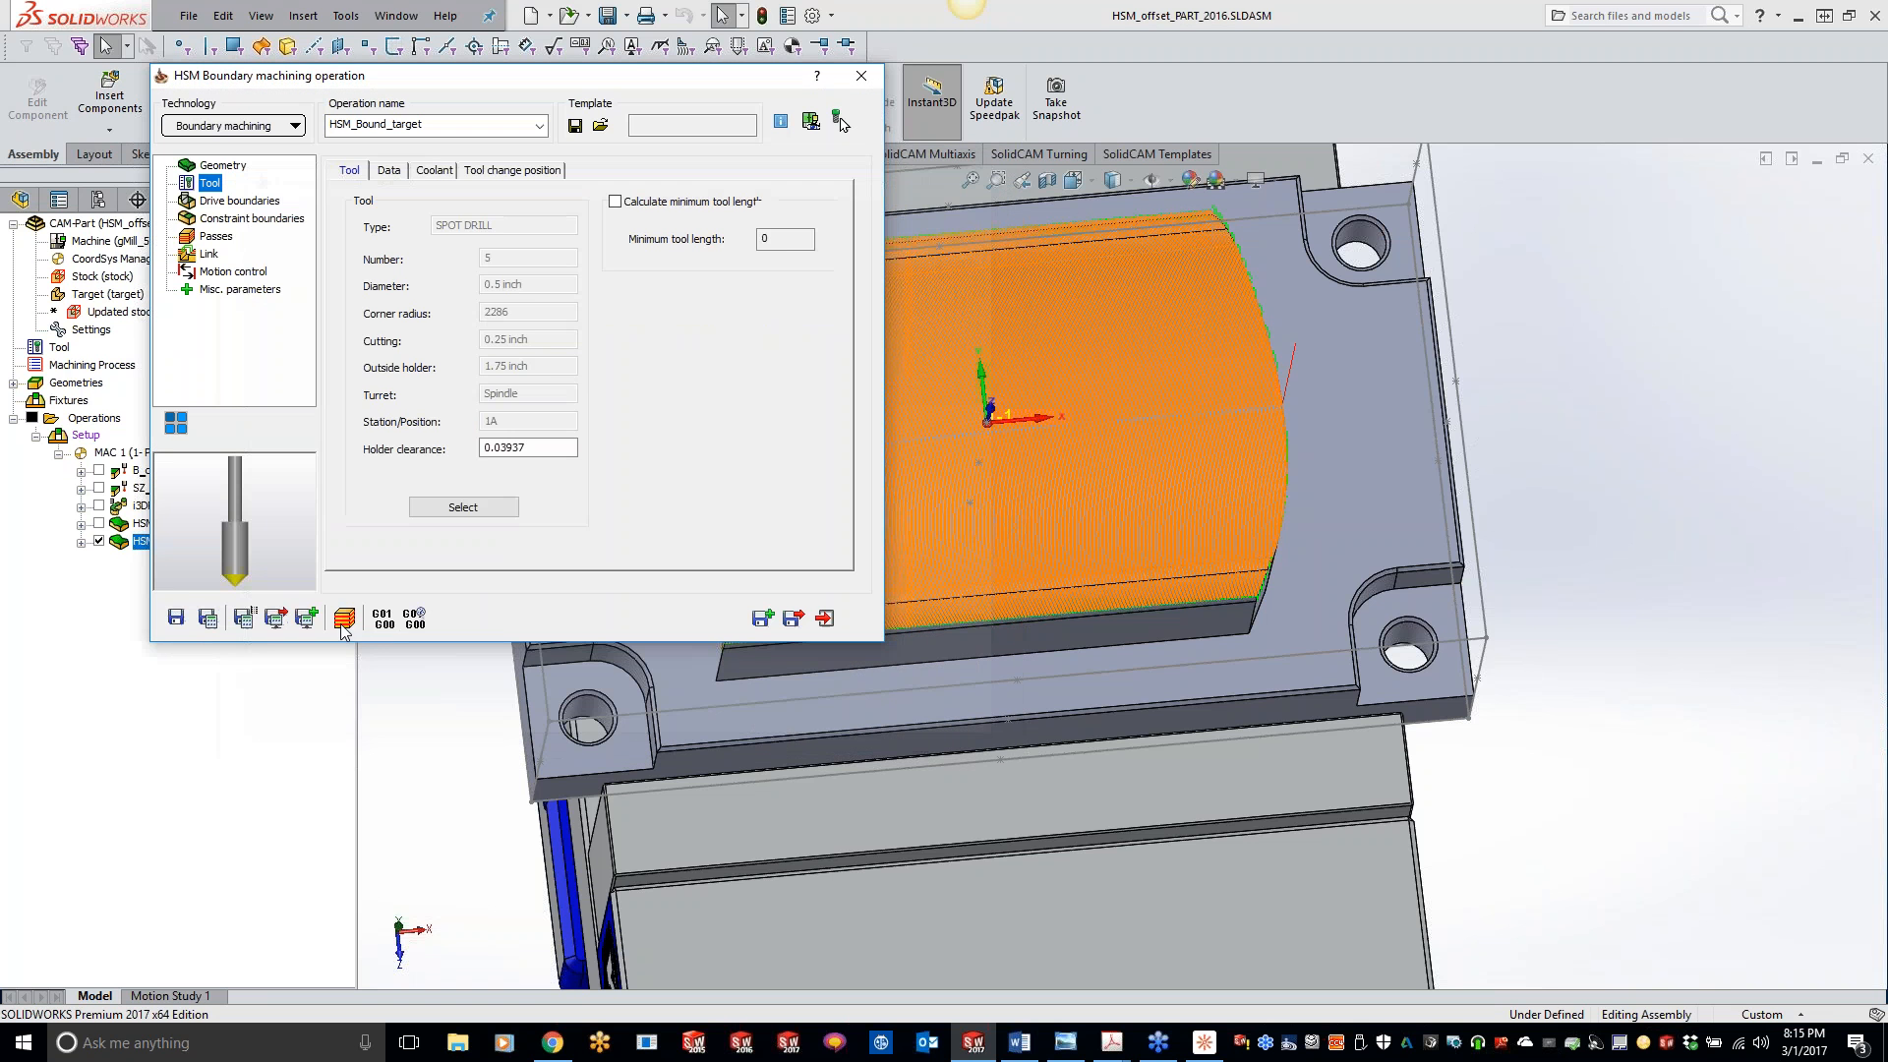
- Define a manual drive boundary by chaining the plate's upper outer edge with Constant Z propagation
left_click(254, 201)
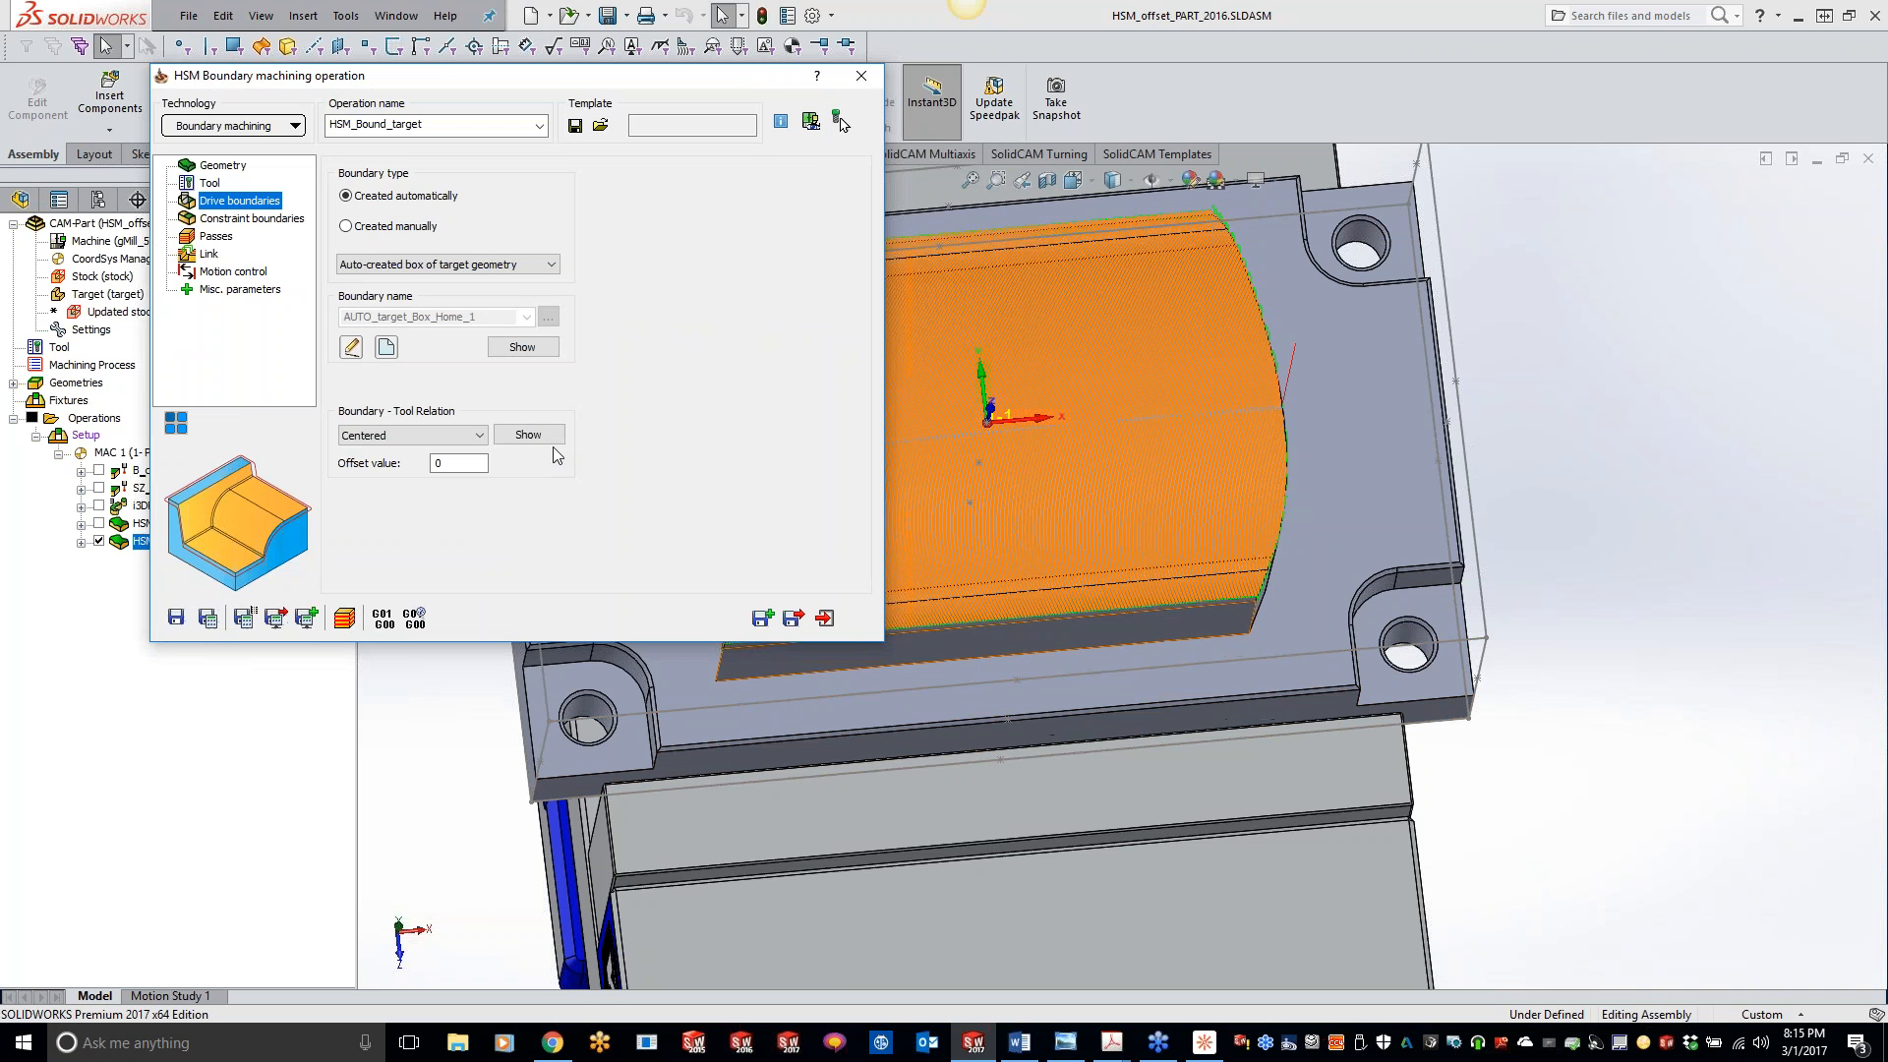
left_click(347, 226)
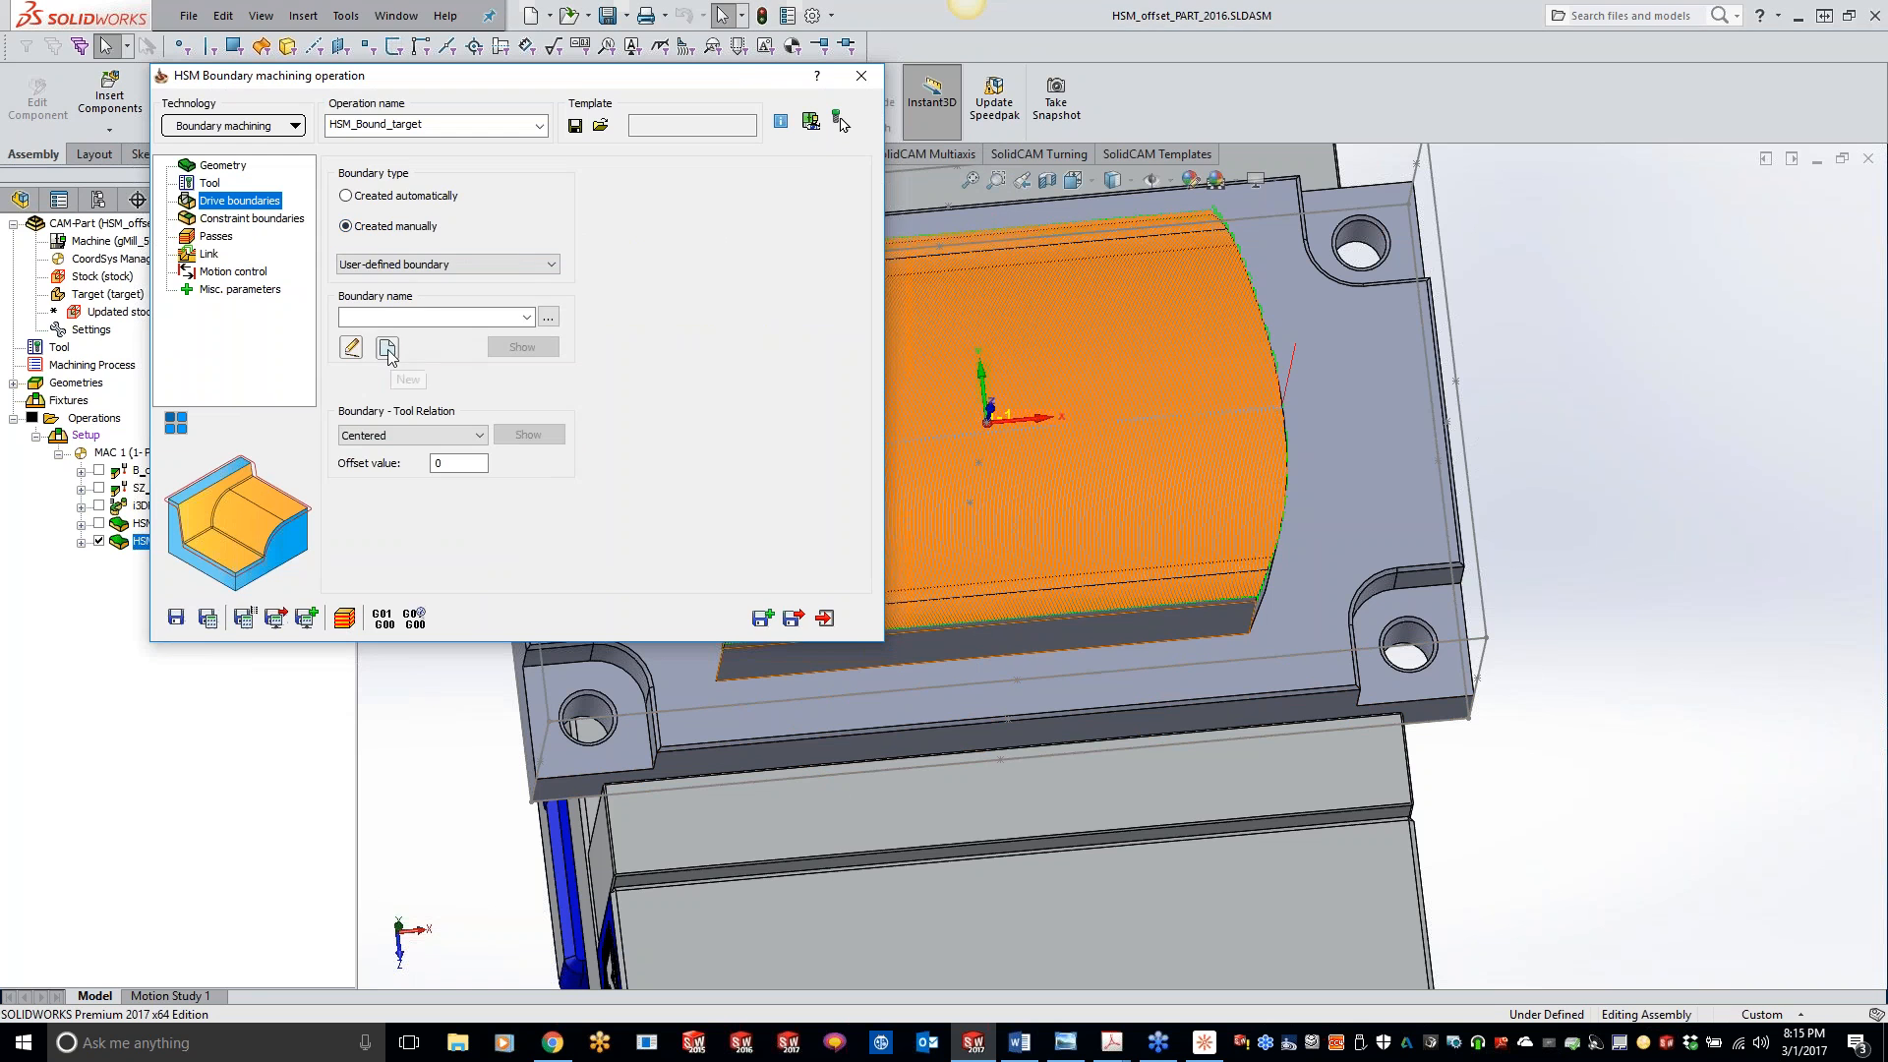
left_click(385, 346)
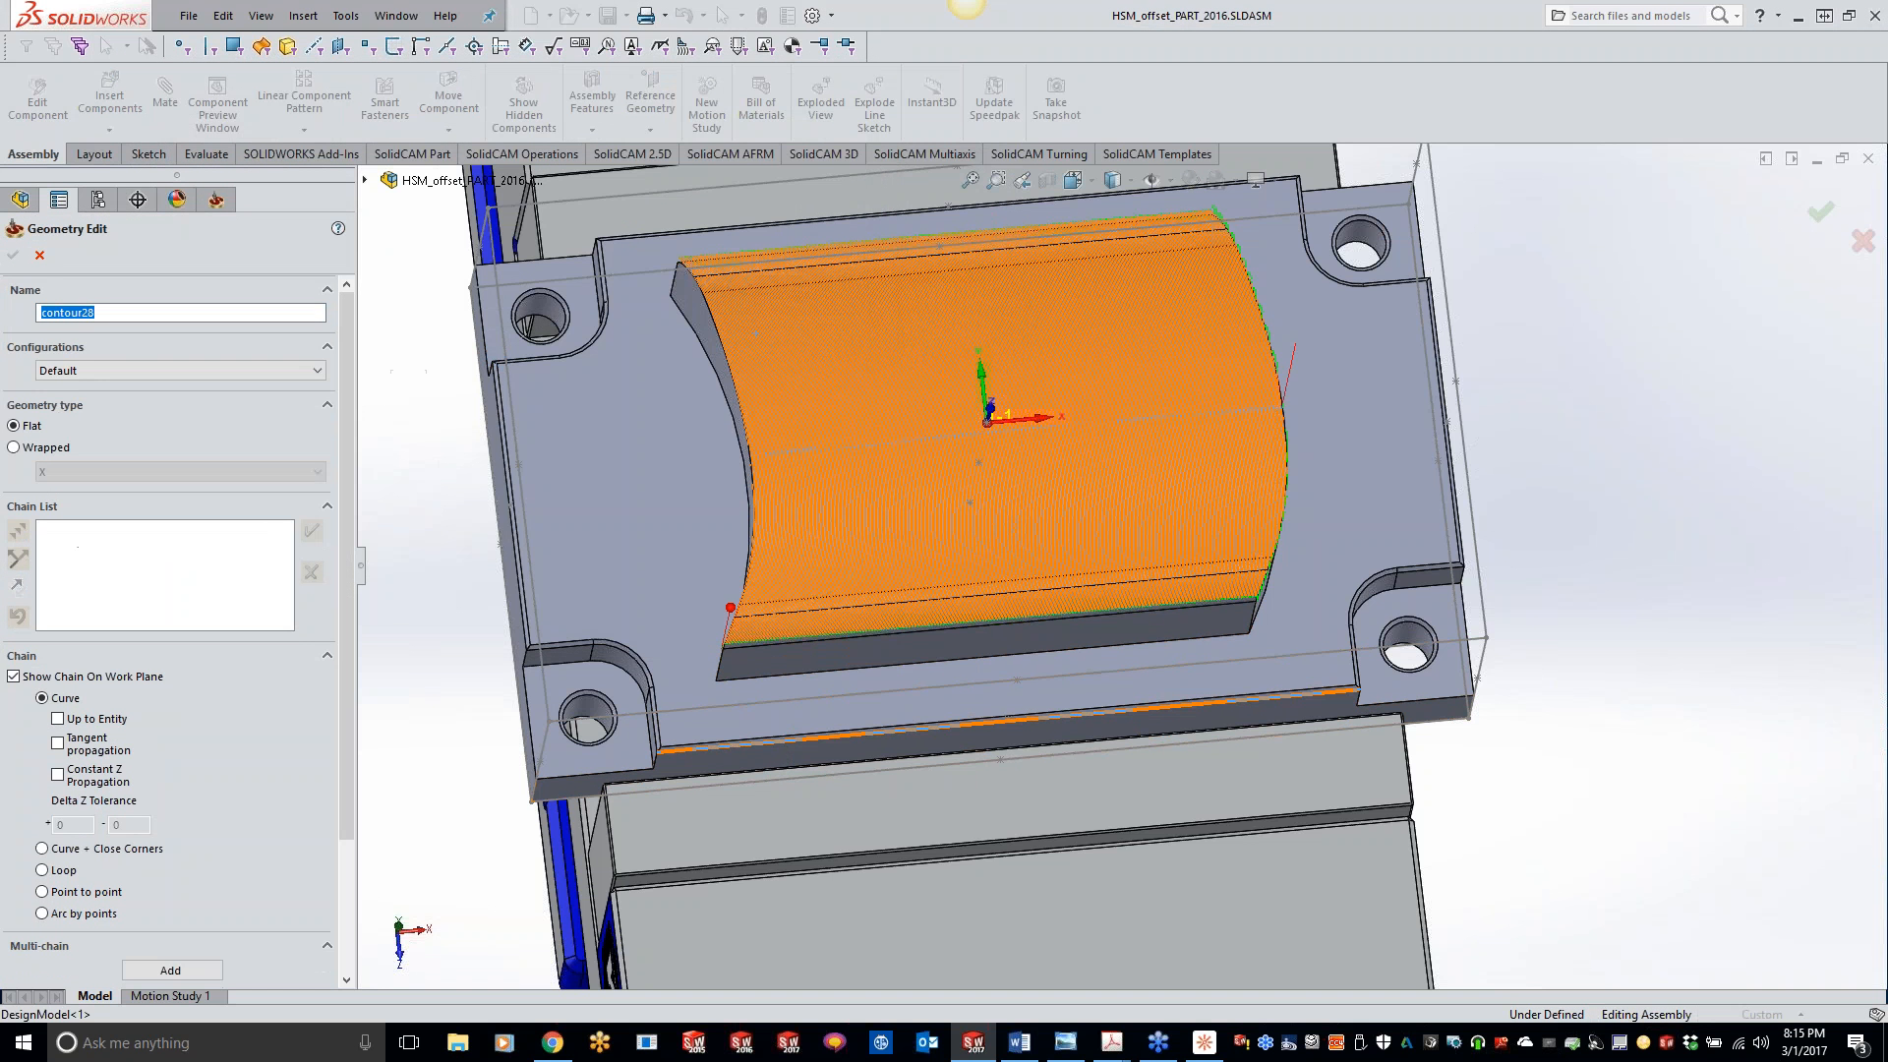
left_click(779, 742)
left_click(98, 781)
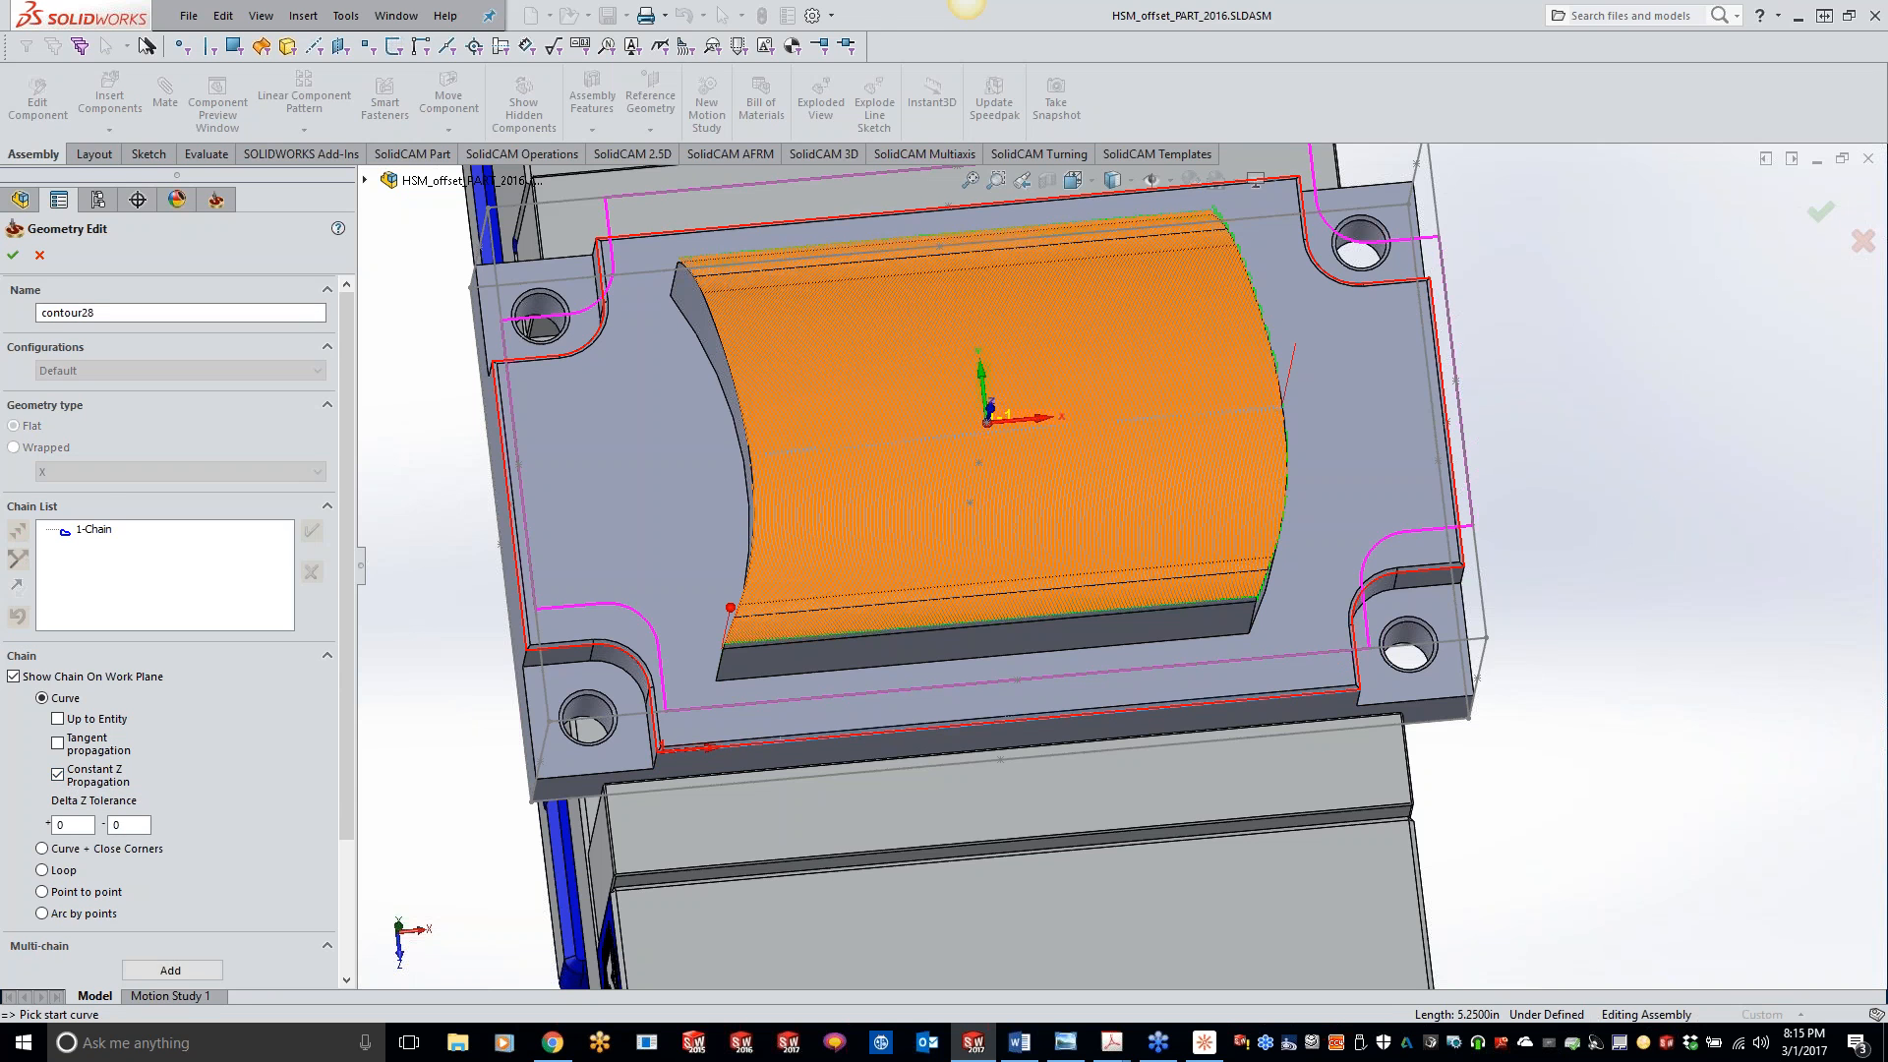
left_click(13, 255)
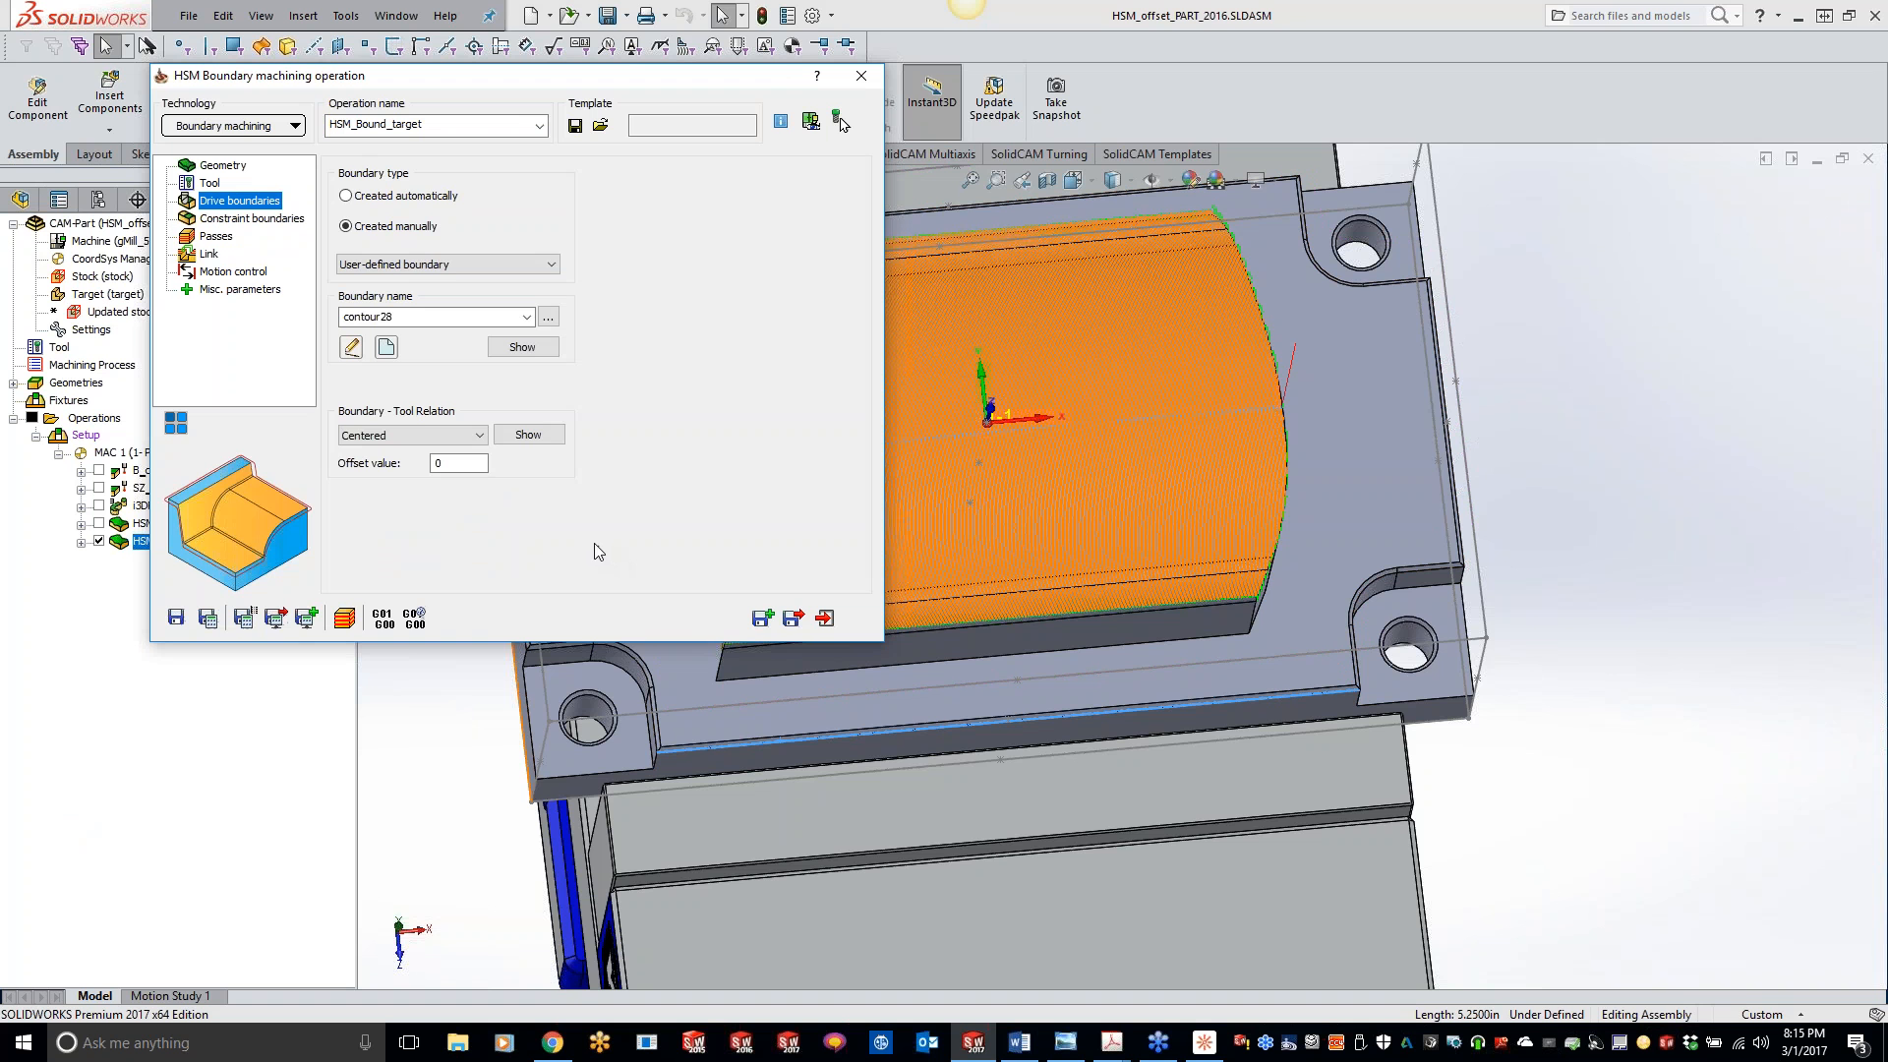
- Review the constraint boundary and passes settings of the boundary operation, and save and calculate it
left_click(276, 221)
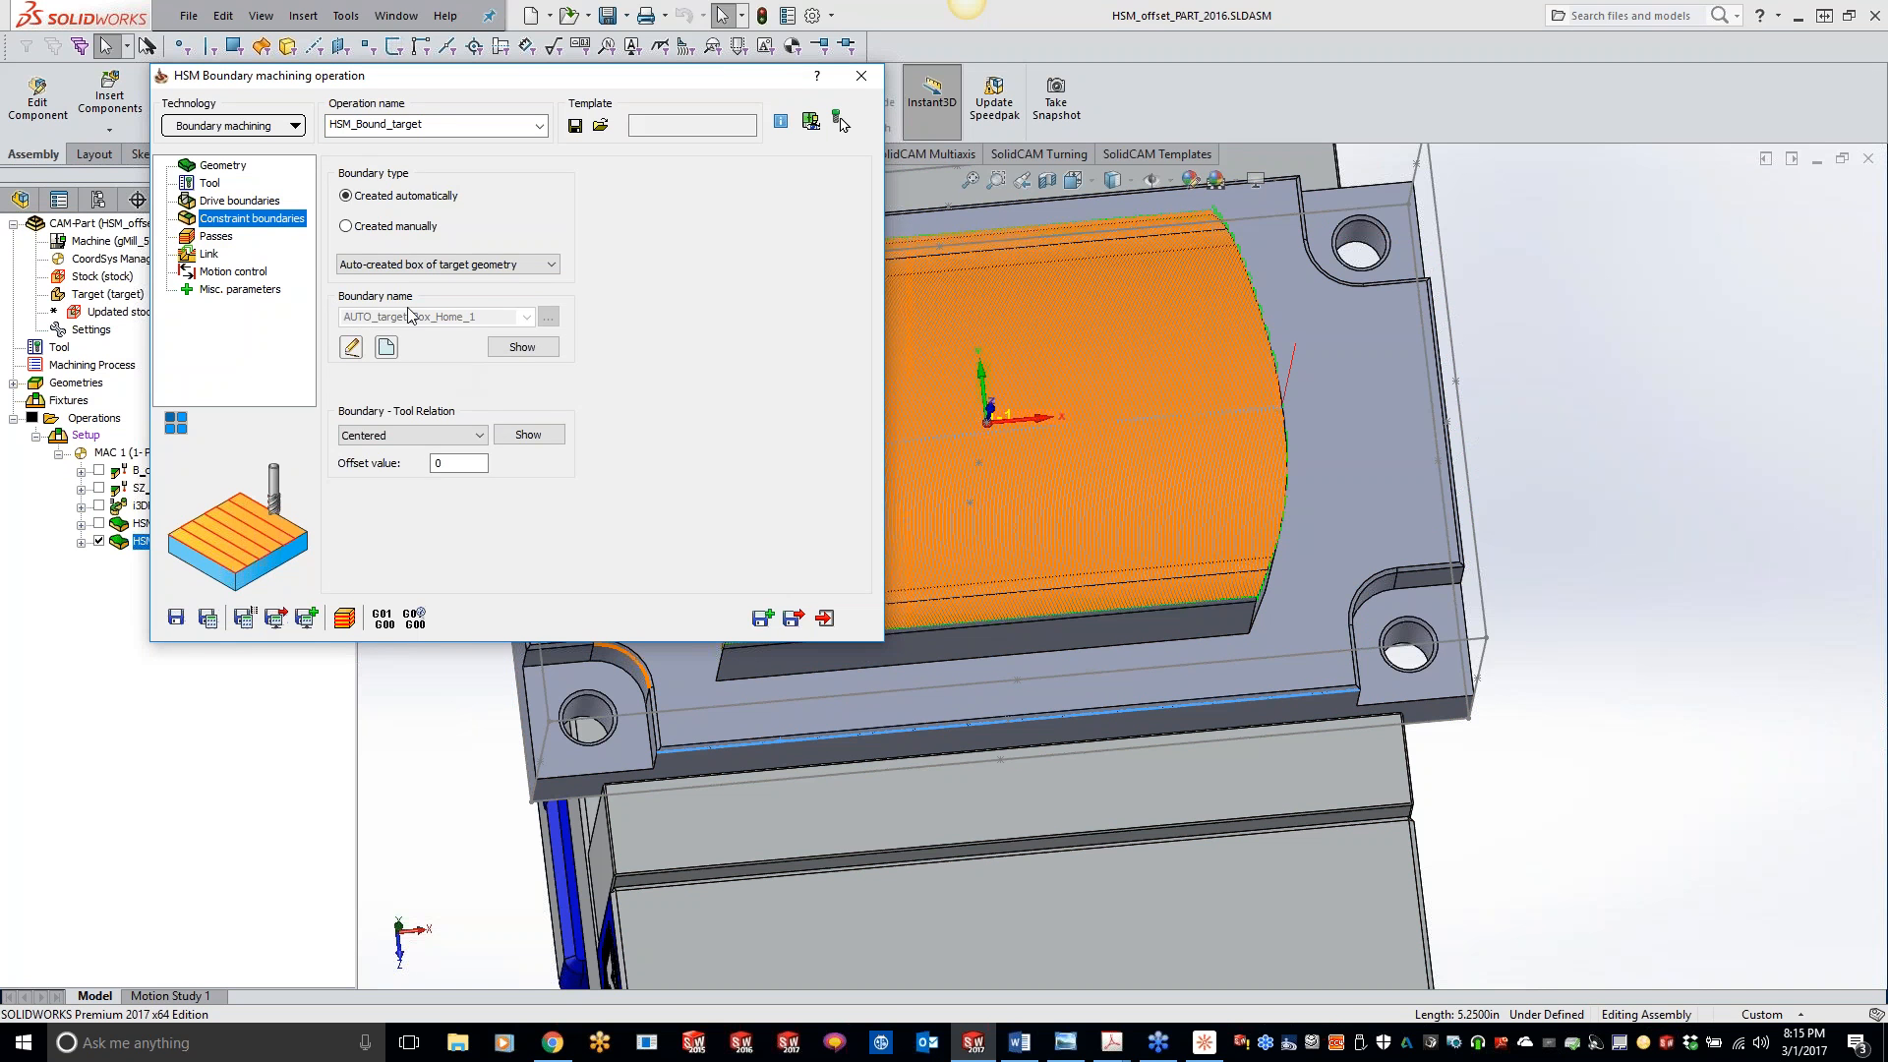
left_click(222, 241)
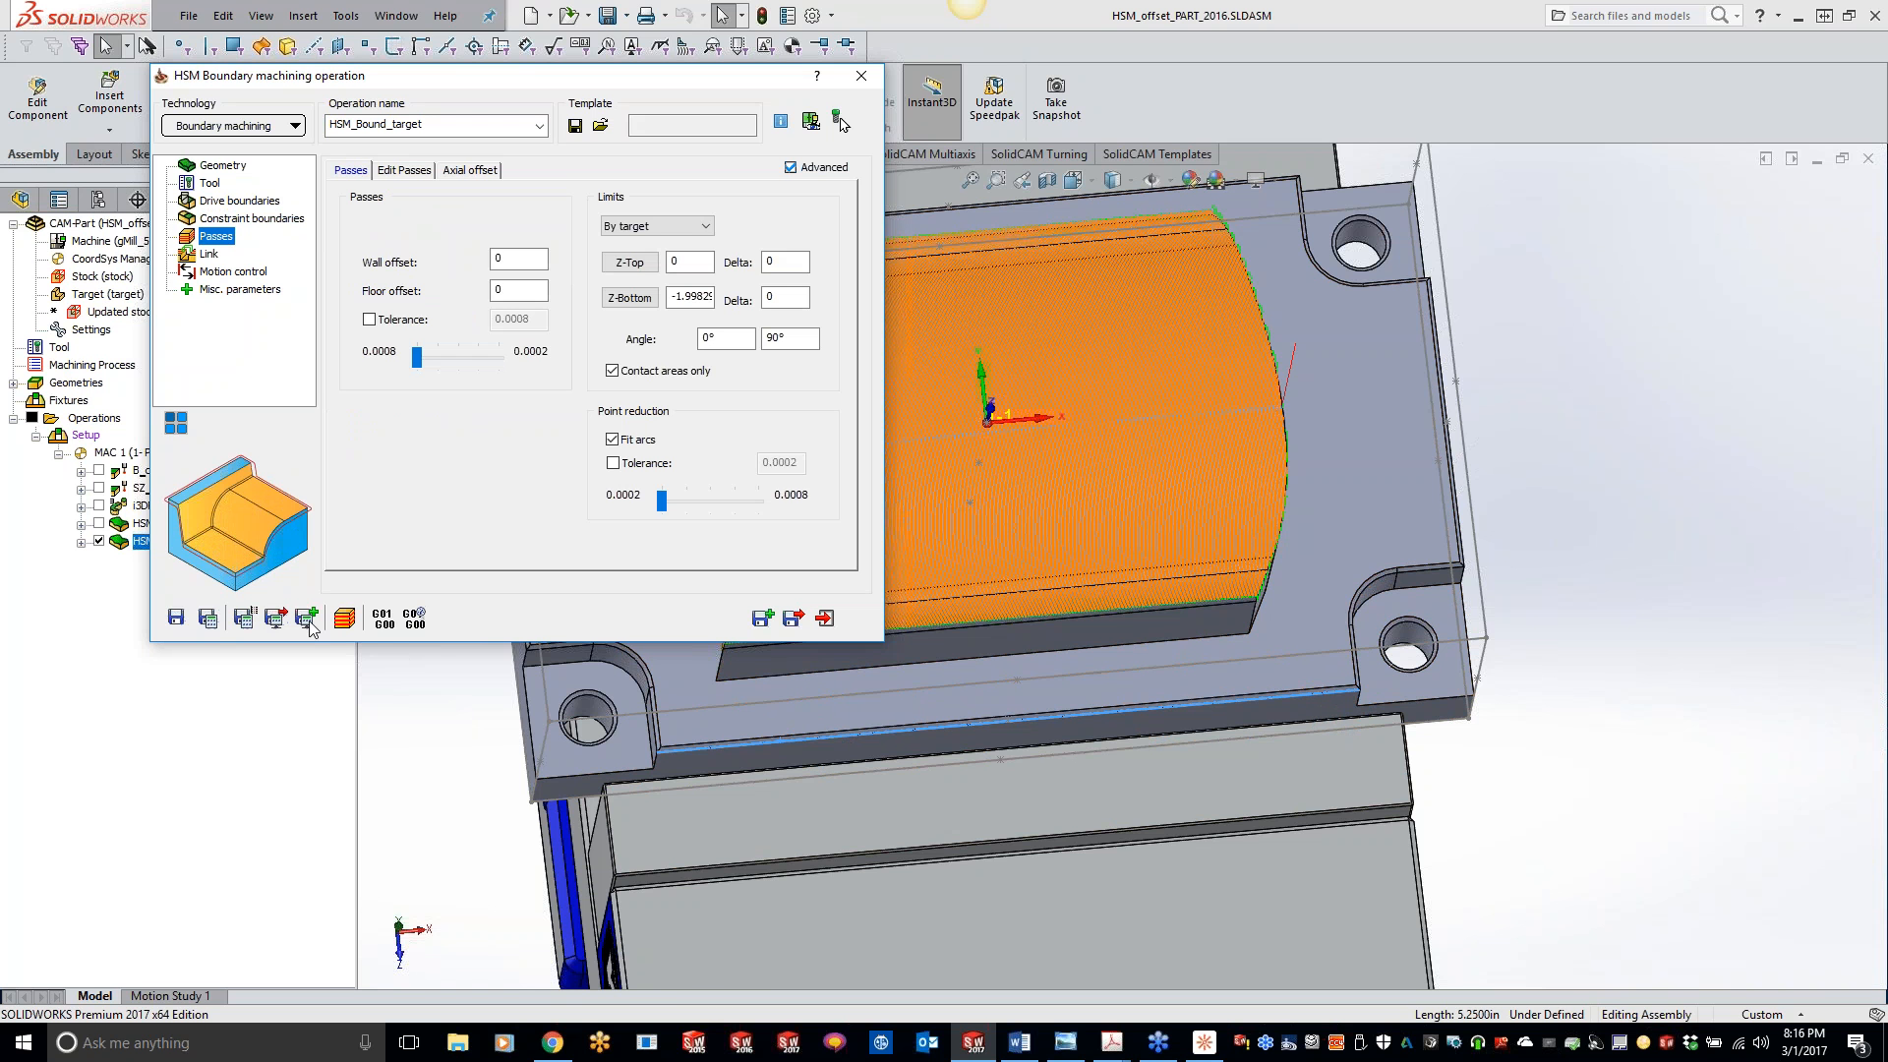
left_click(208, 617)
- Open the boundary operation's SolidVerify simulation, set its animation redraw interval to a fixed step of 1, and exit the simulation
left_click(346, 617)
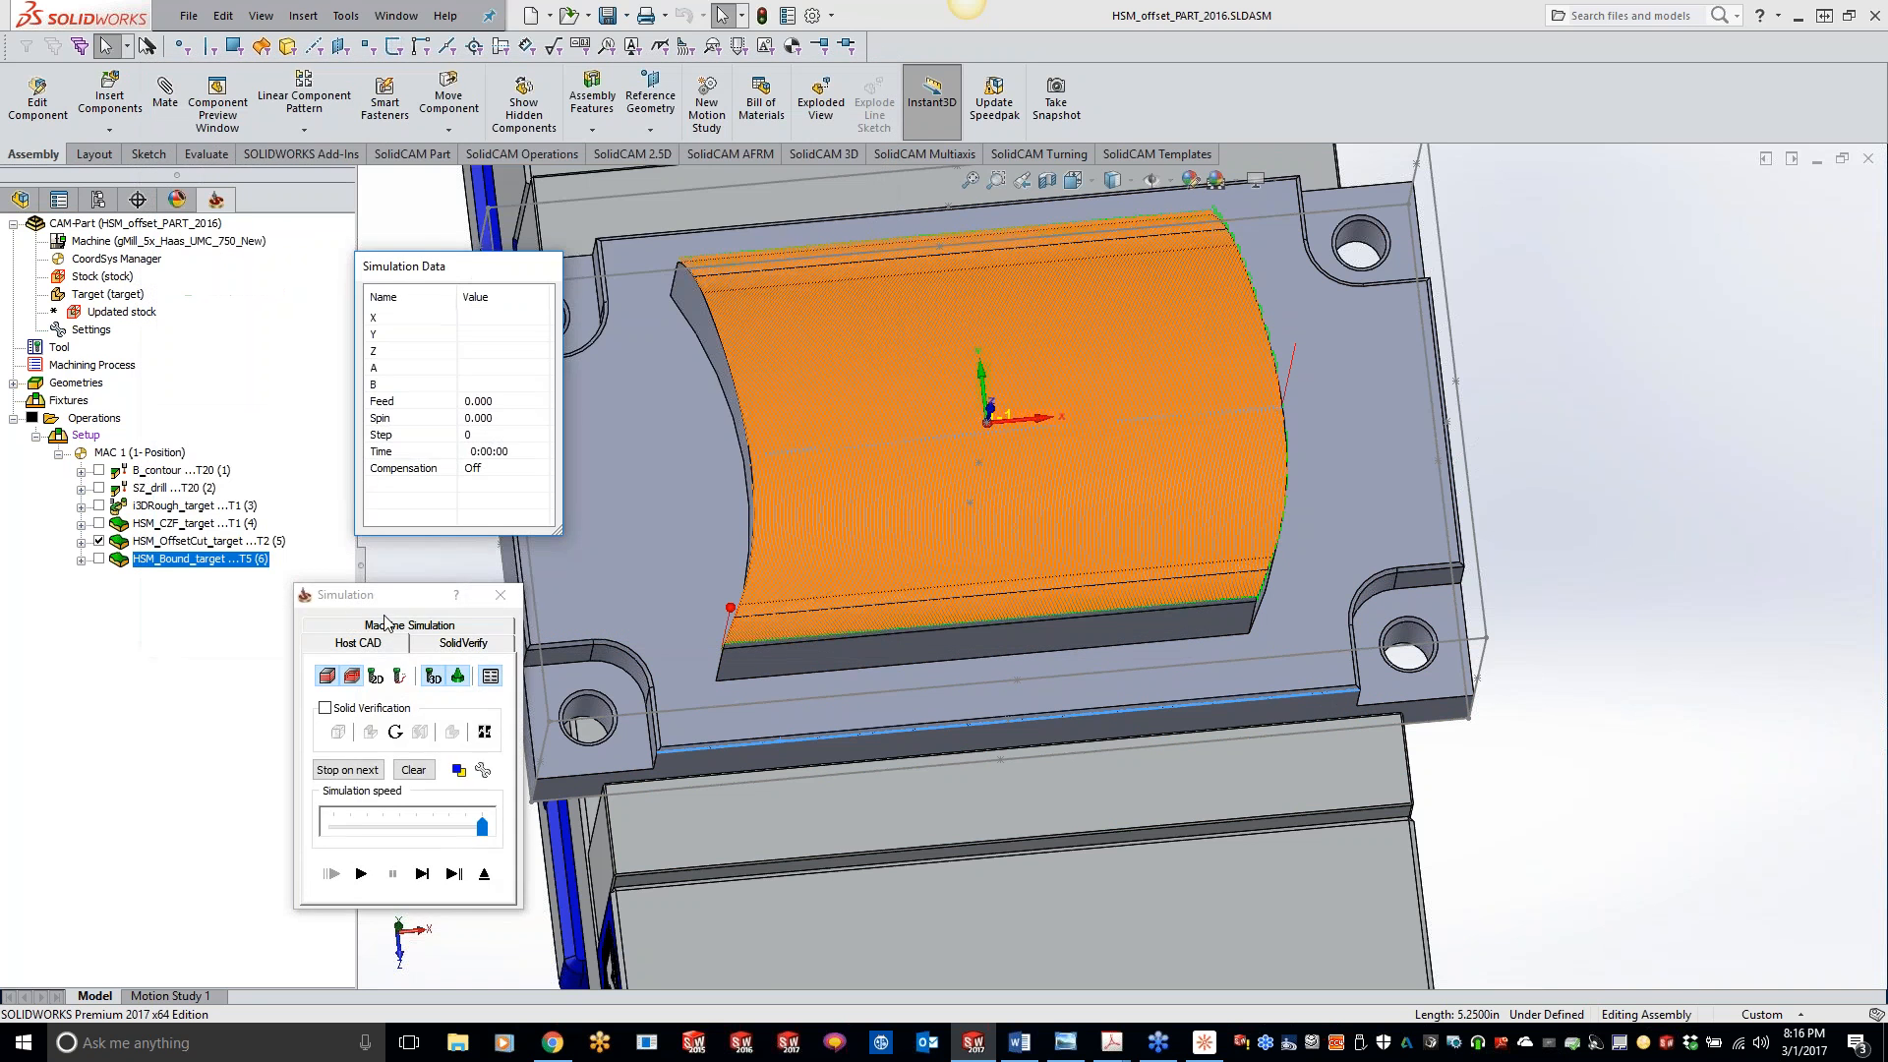
left_click(480, 645)
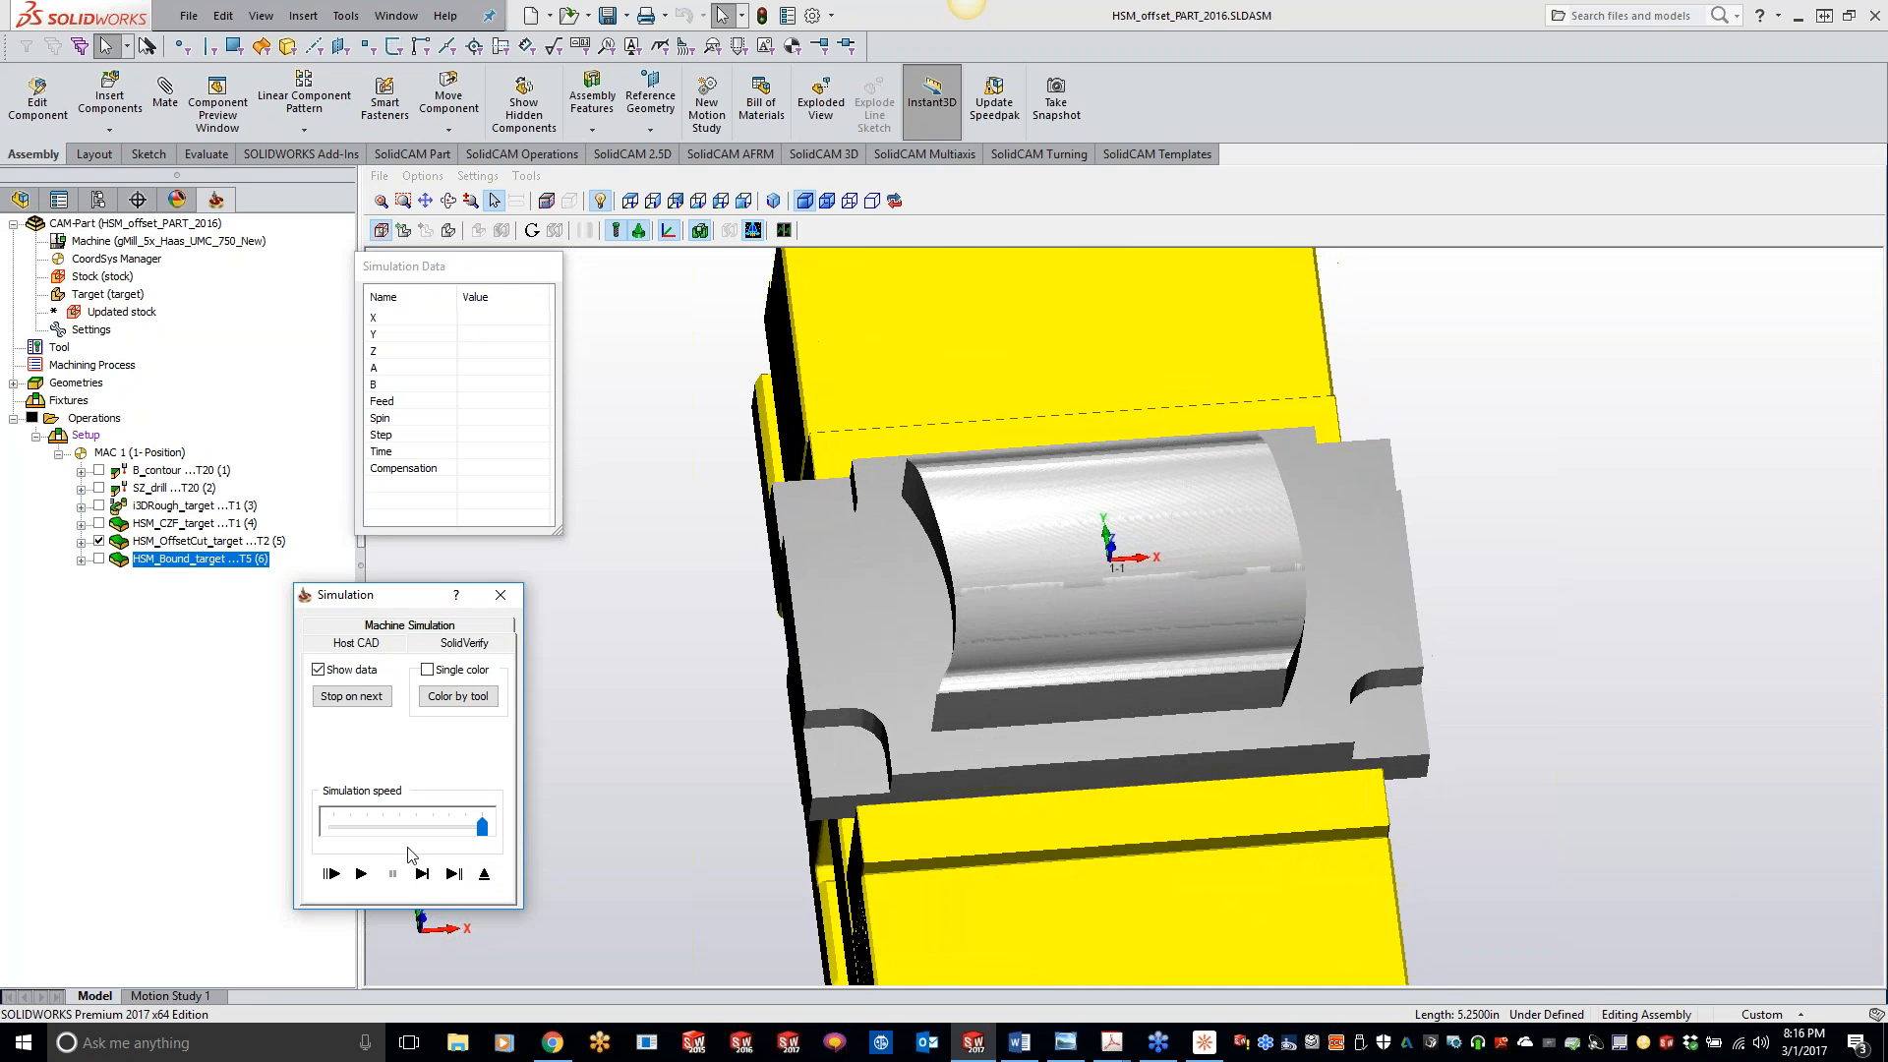
left_click(478, 176)
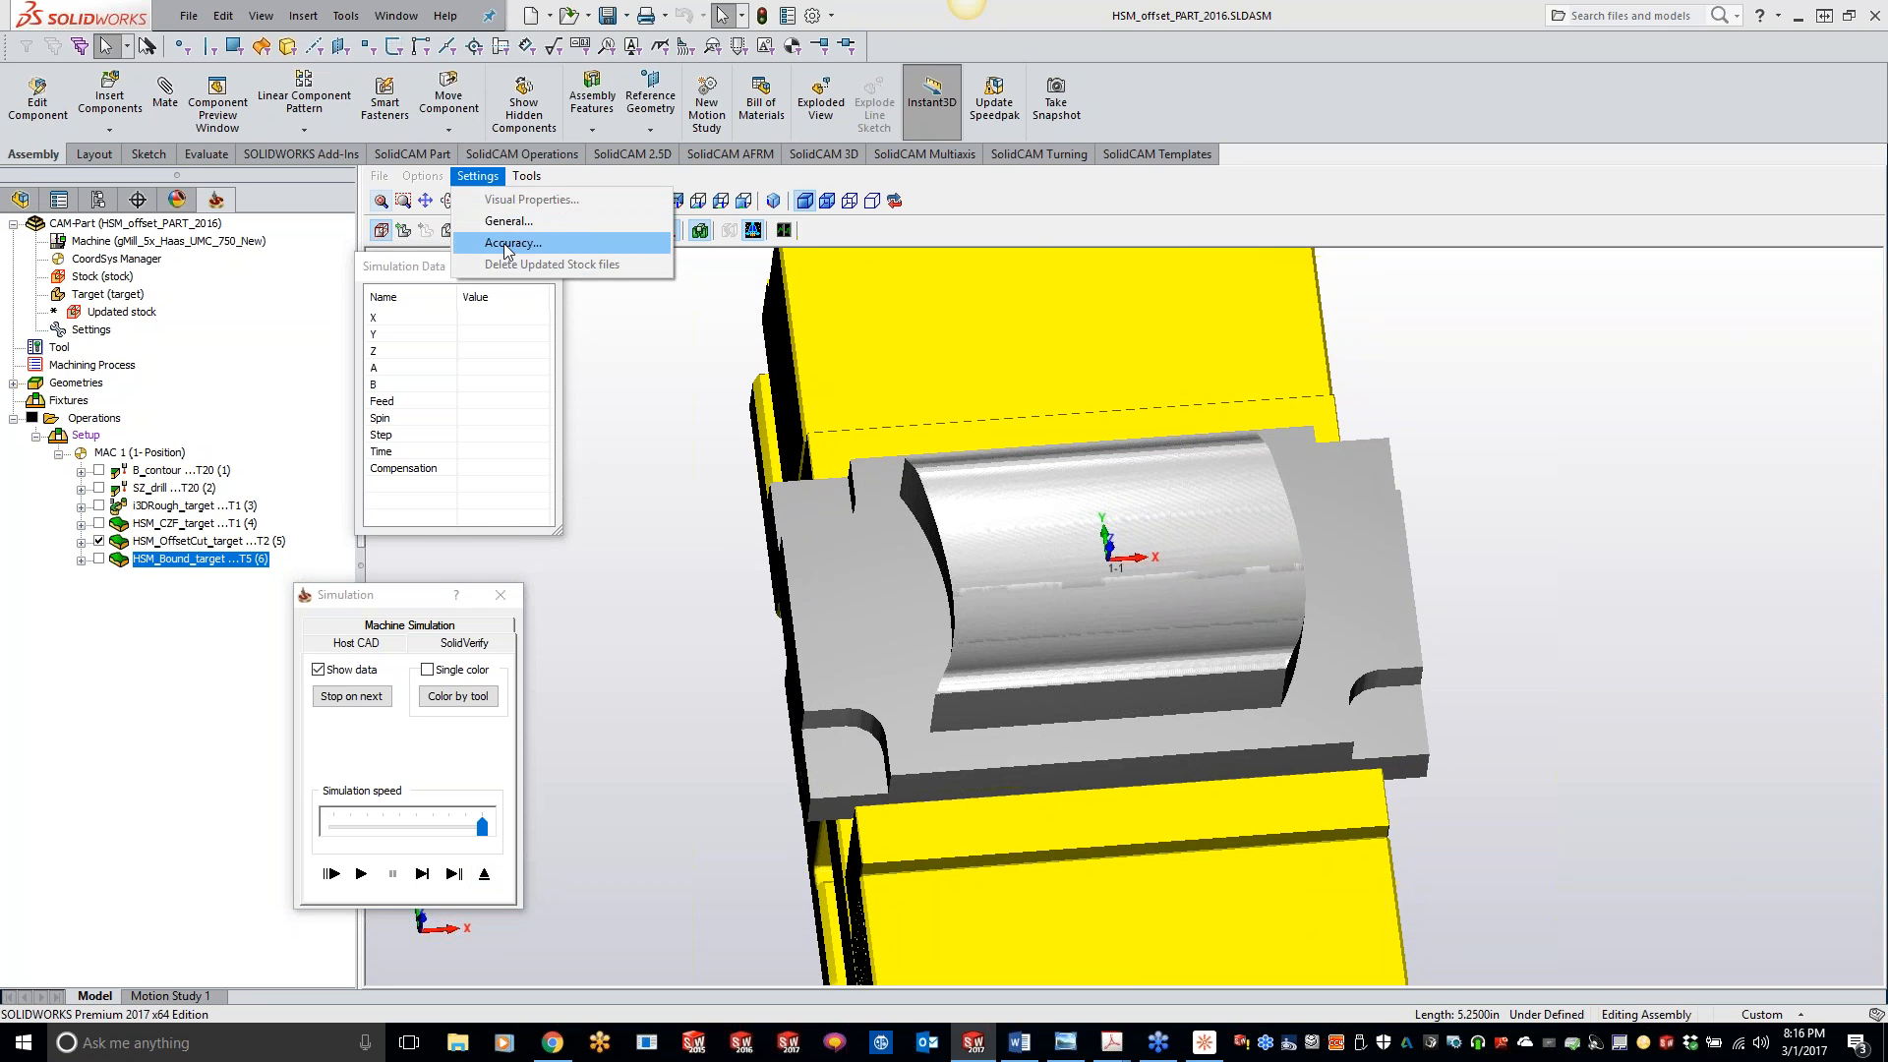
left_click(508, 221)
double_click(1219, 414)
type("1")
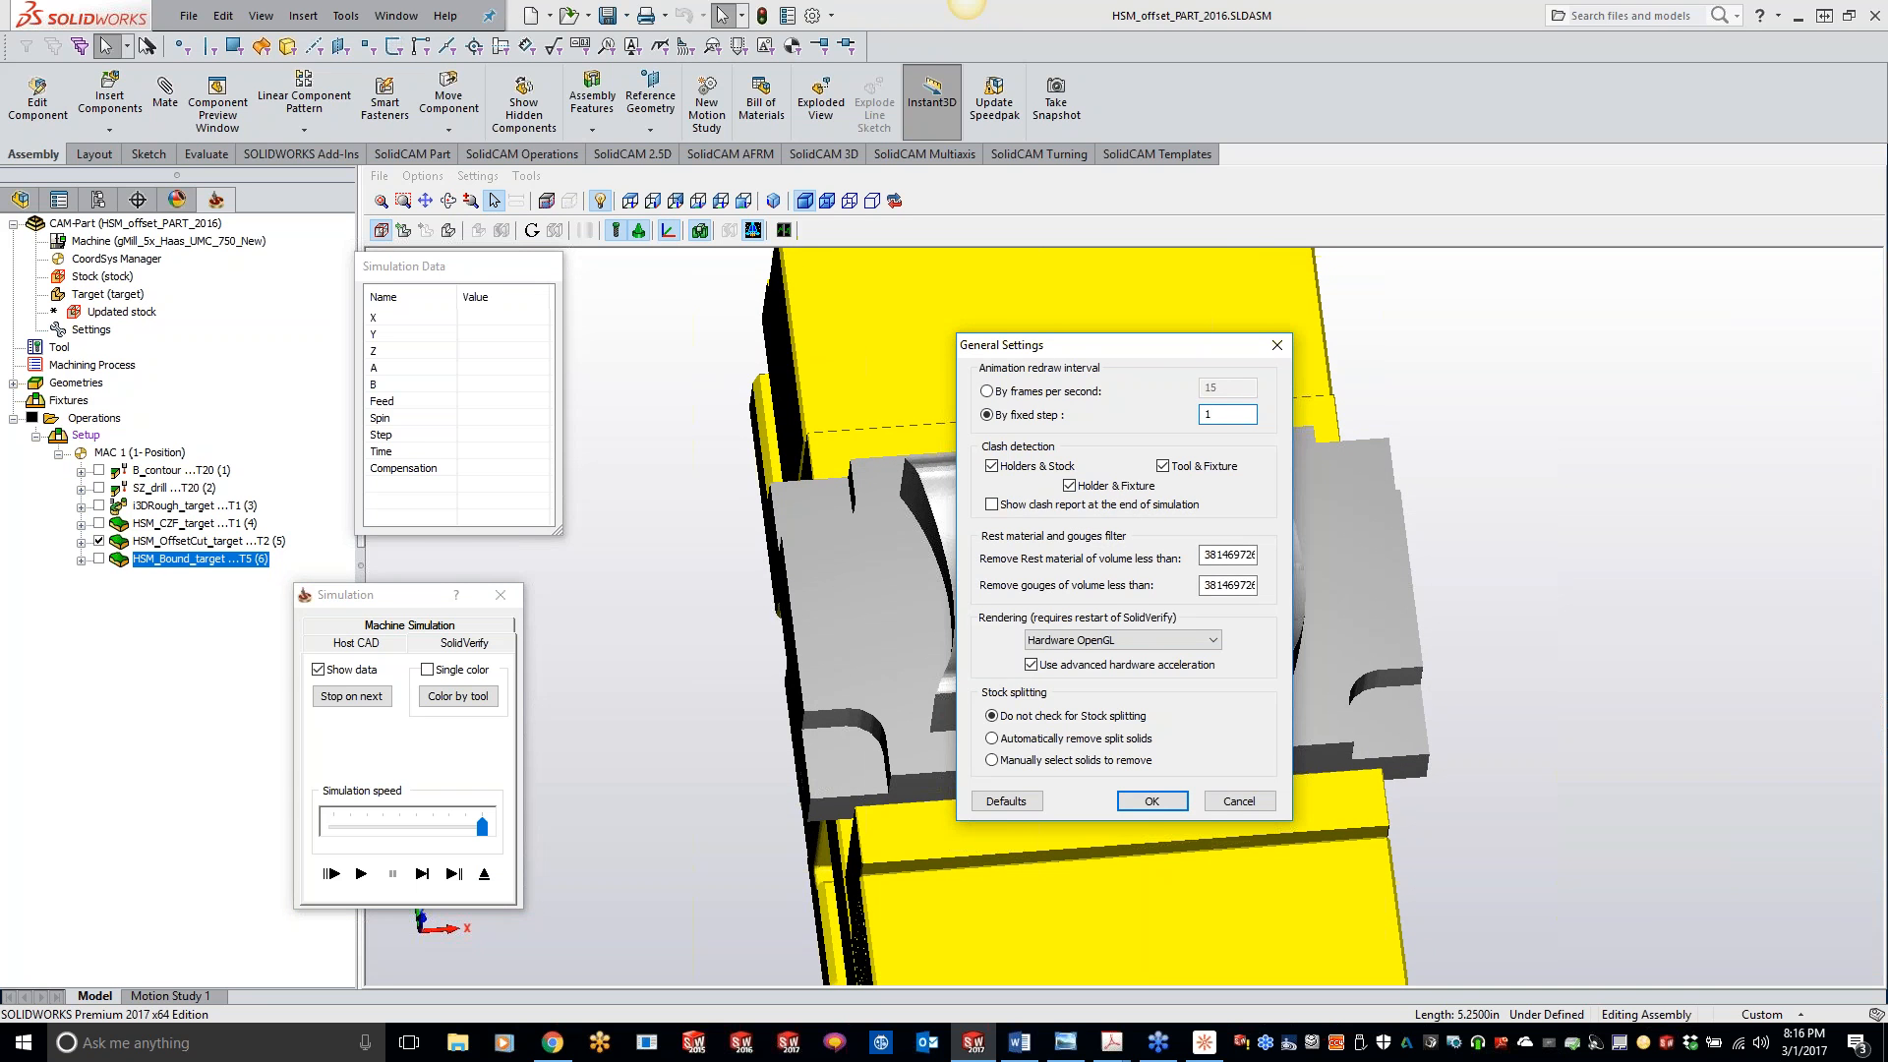
left_click(1151, 801)
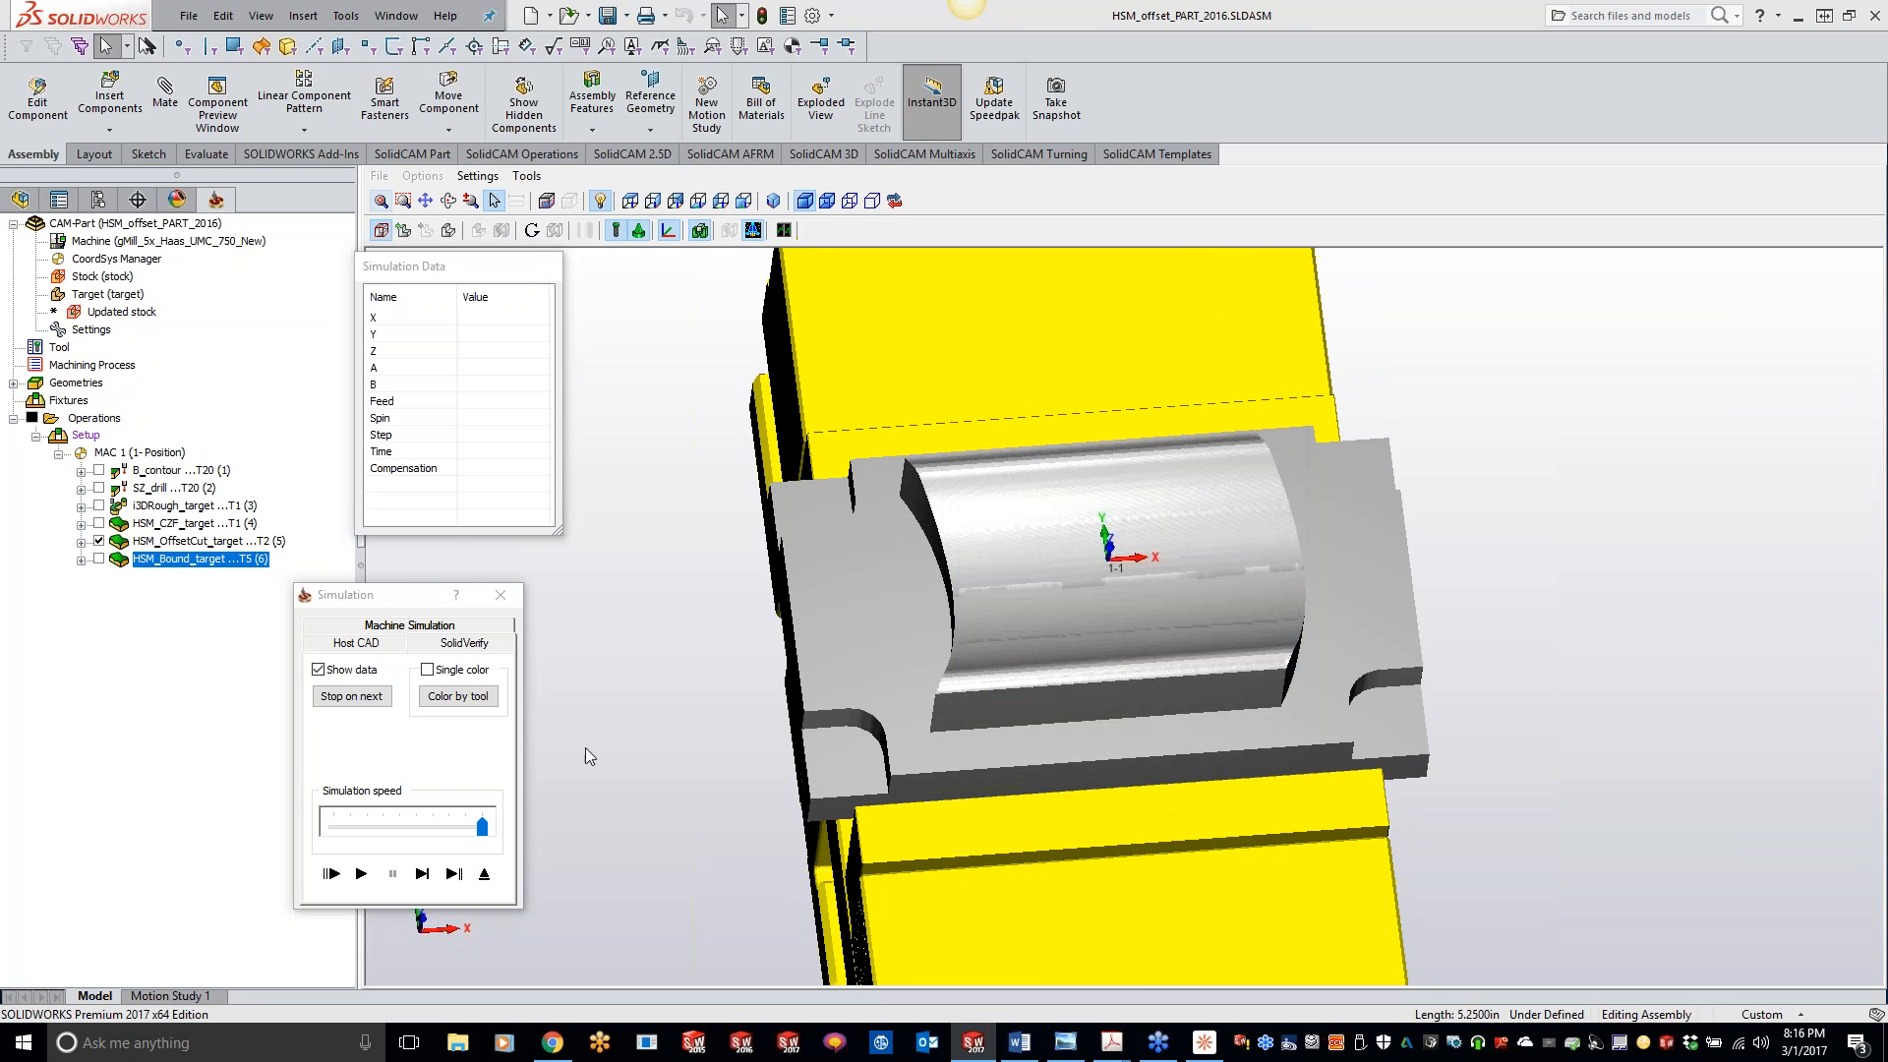
left_click(484, 873)
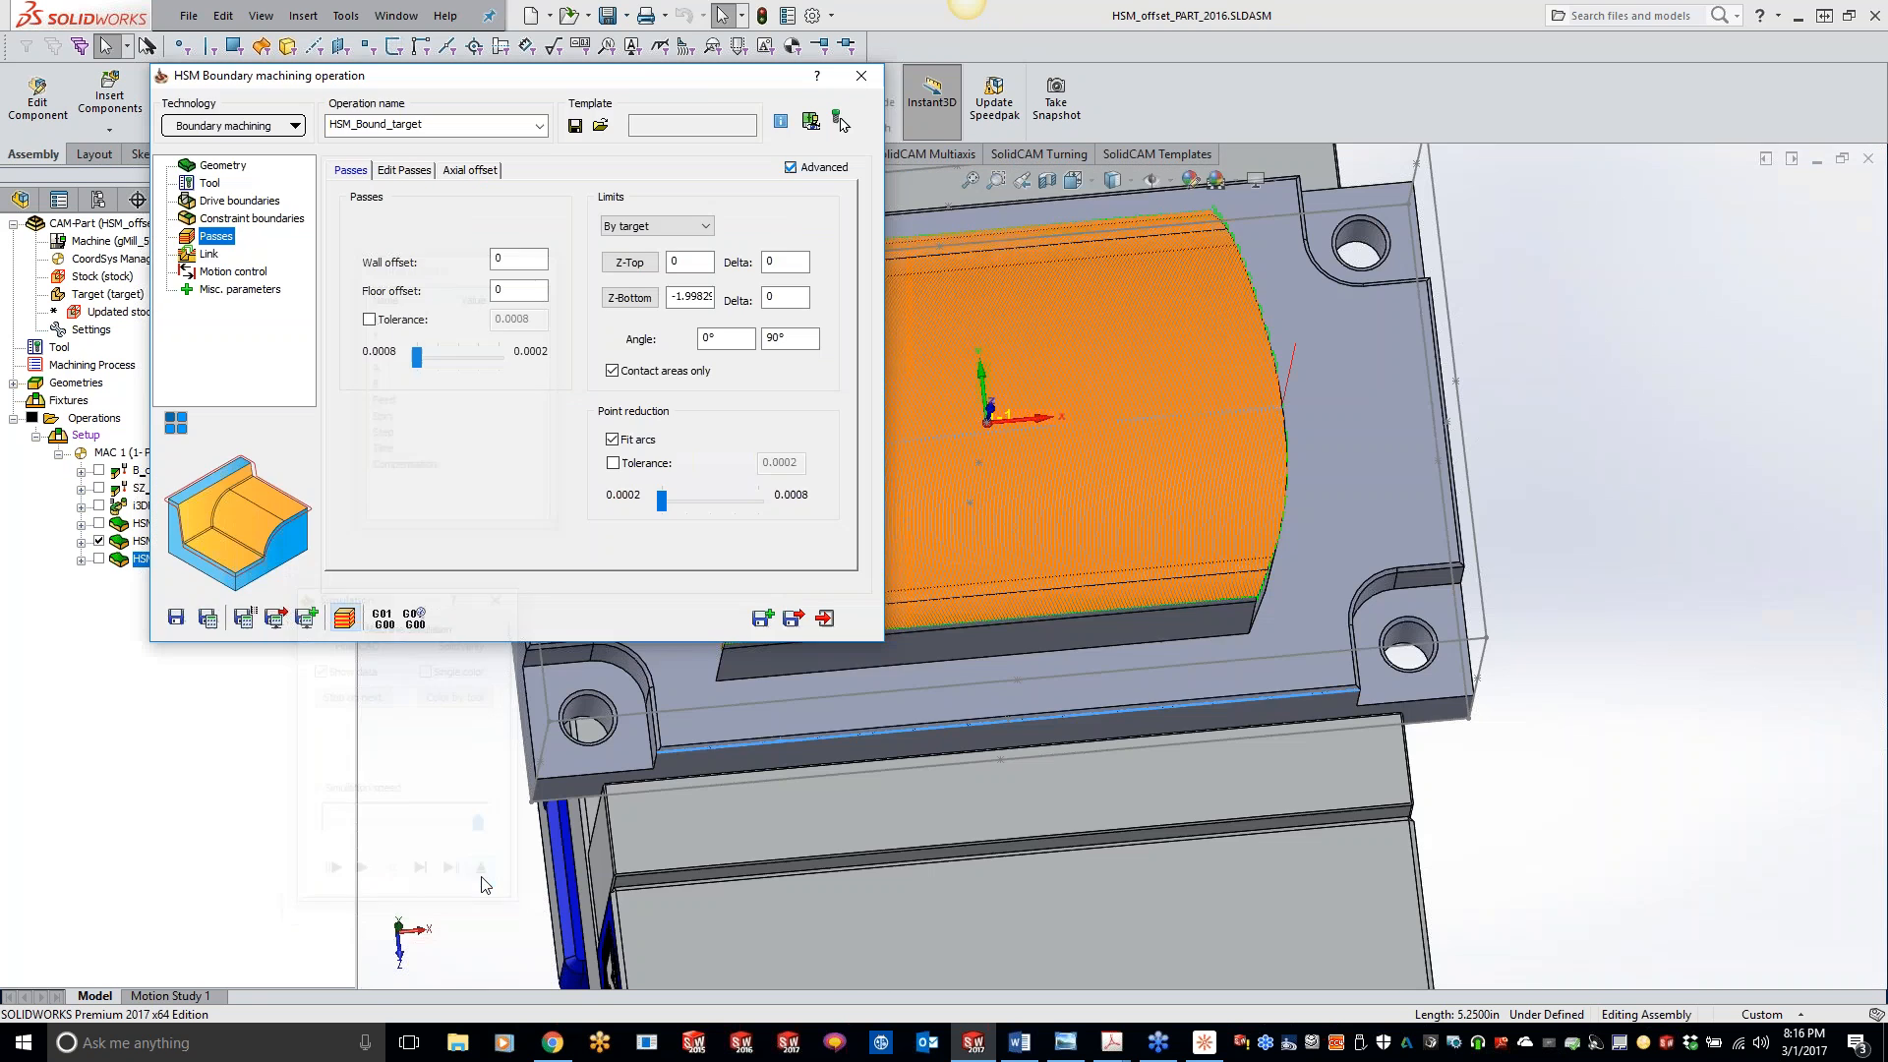
- Simulate the boundary operation in SolidVerify, stepping through the first moves and playing the rest at a much slower speed
left_click(383, 617)
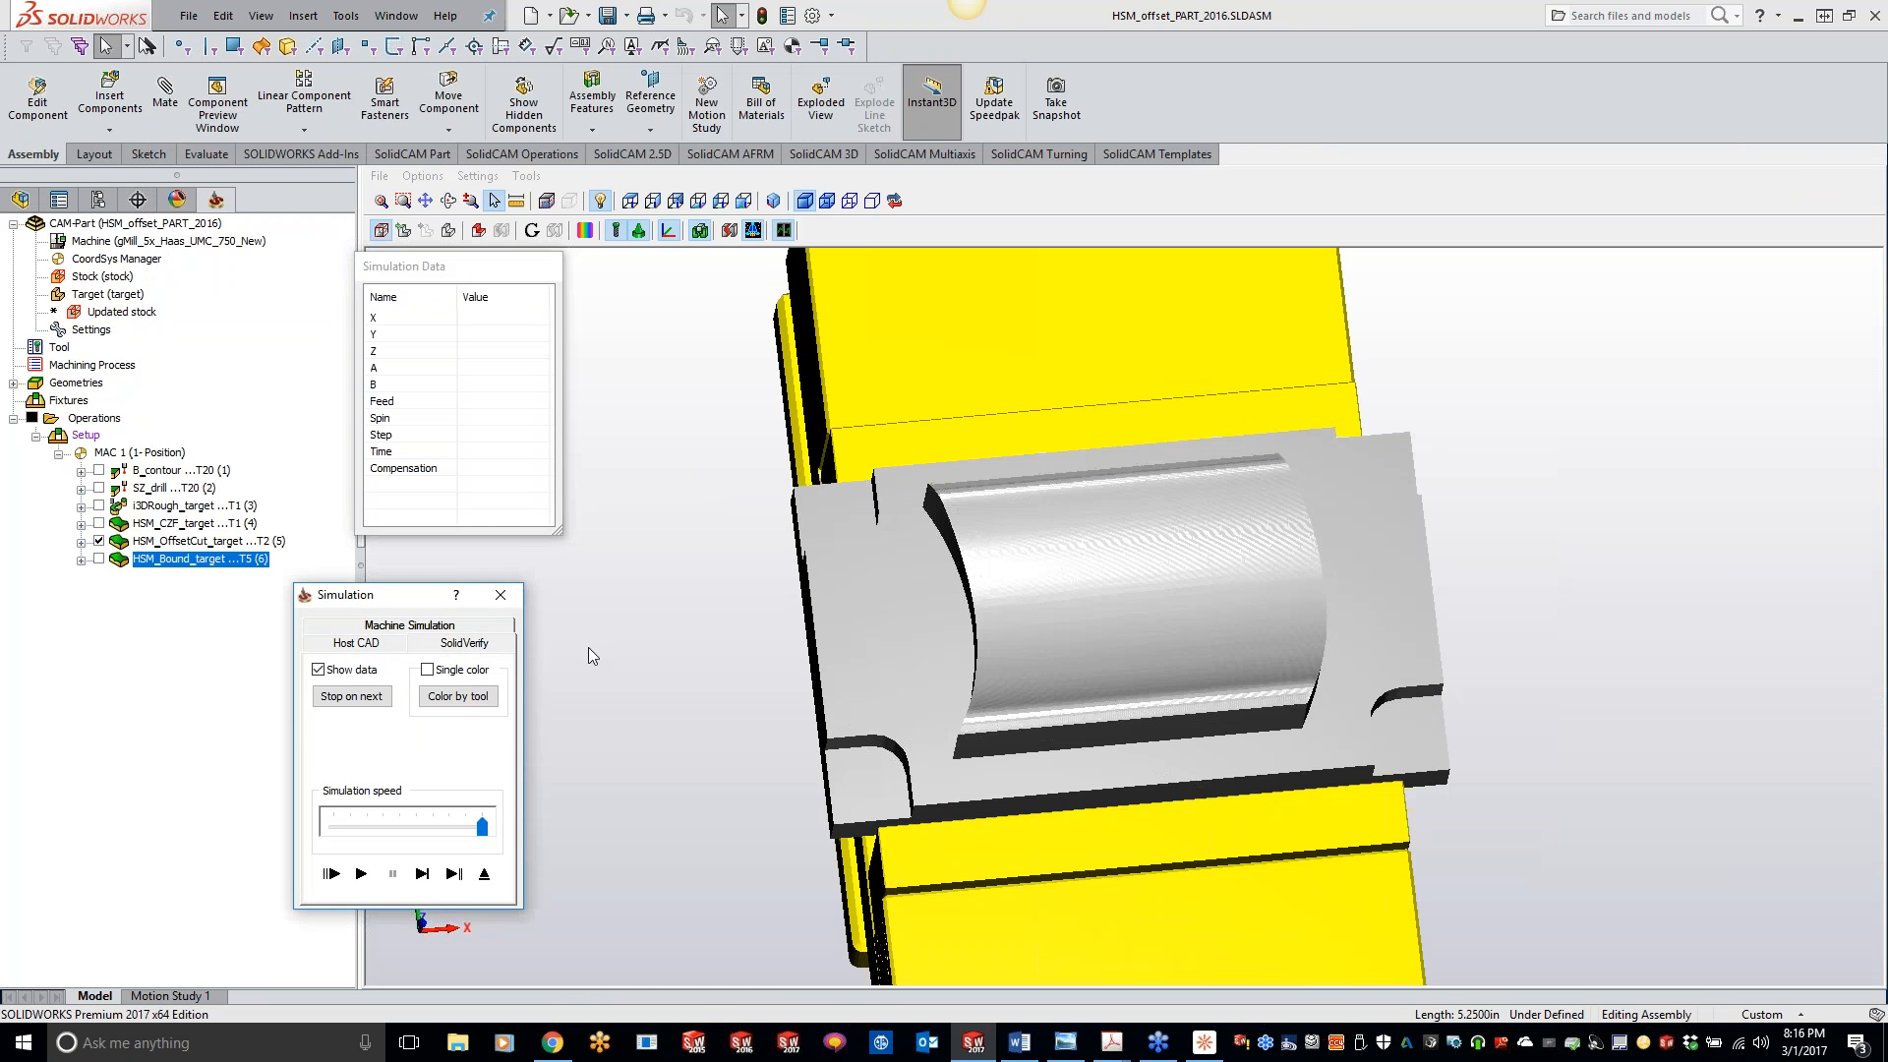
left_click(422, 874)
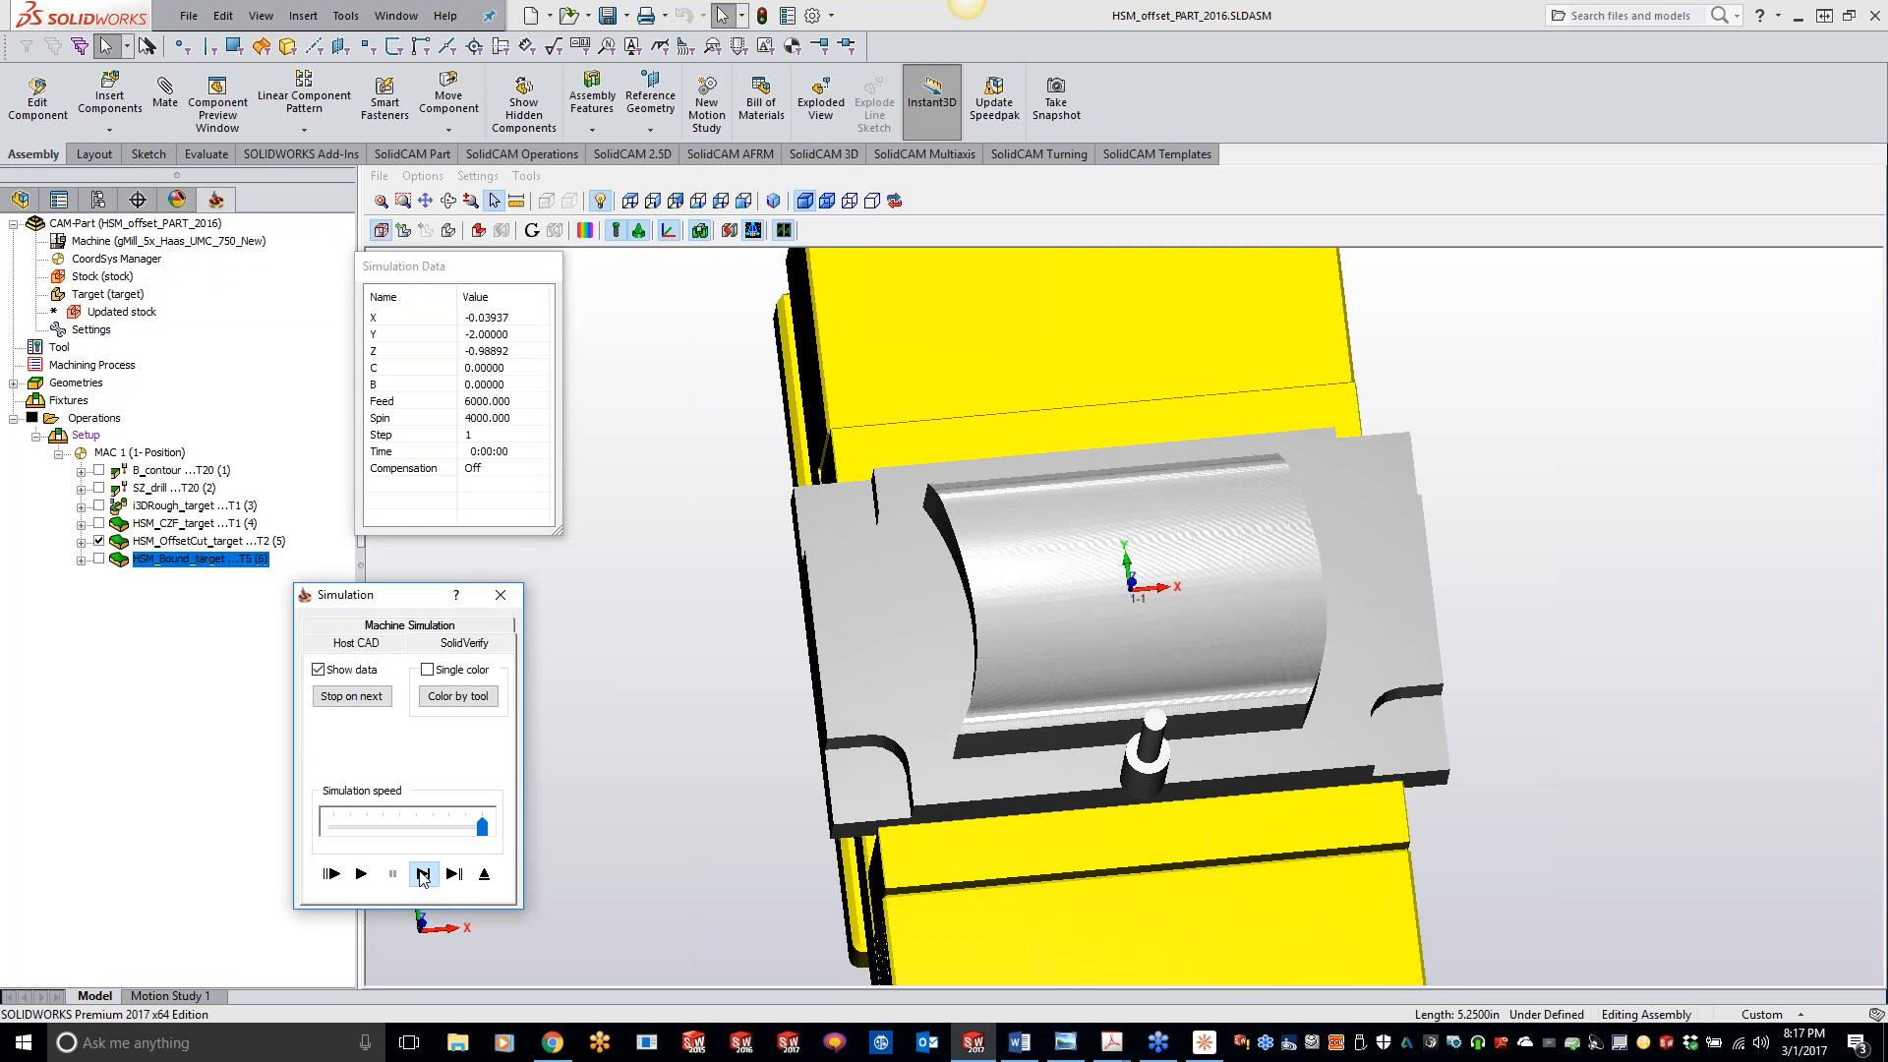
left_click(424, 875)
left_click(424, 875)
left_click(424, 875)
left_click(424, 875)
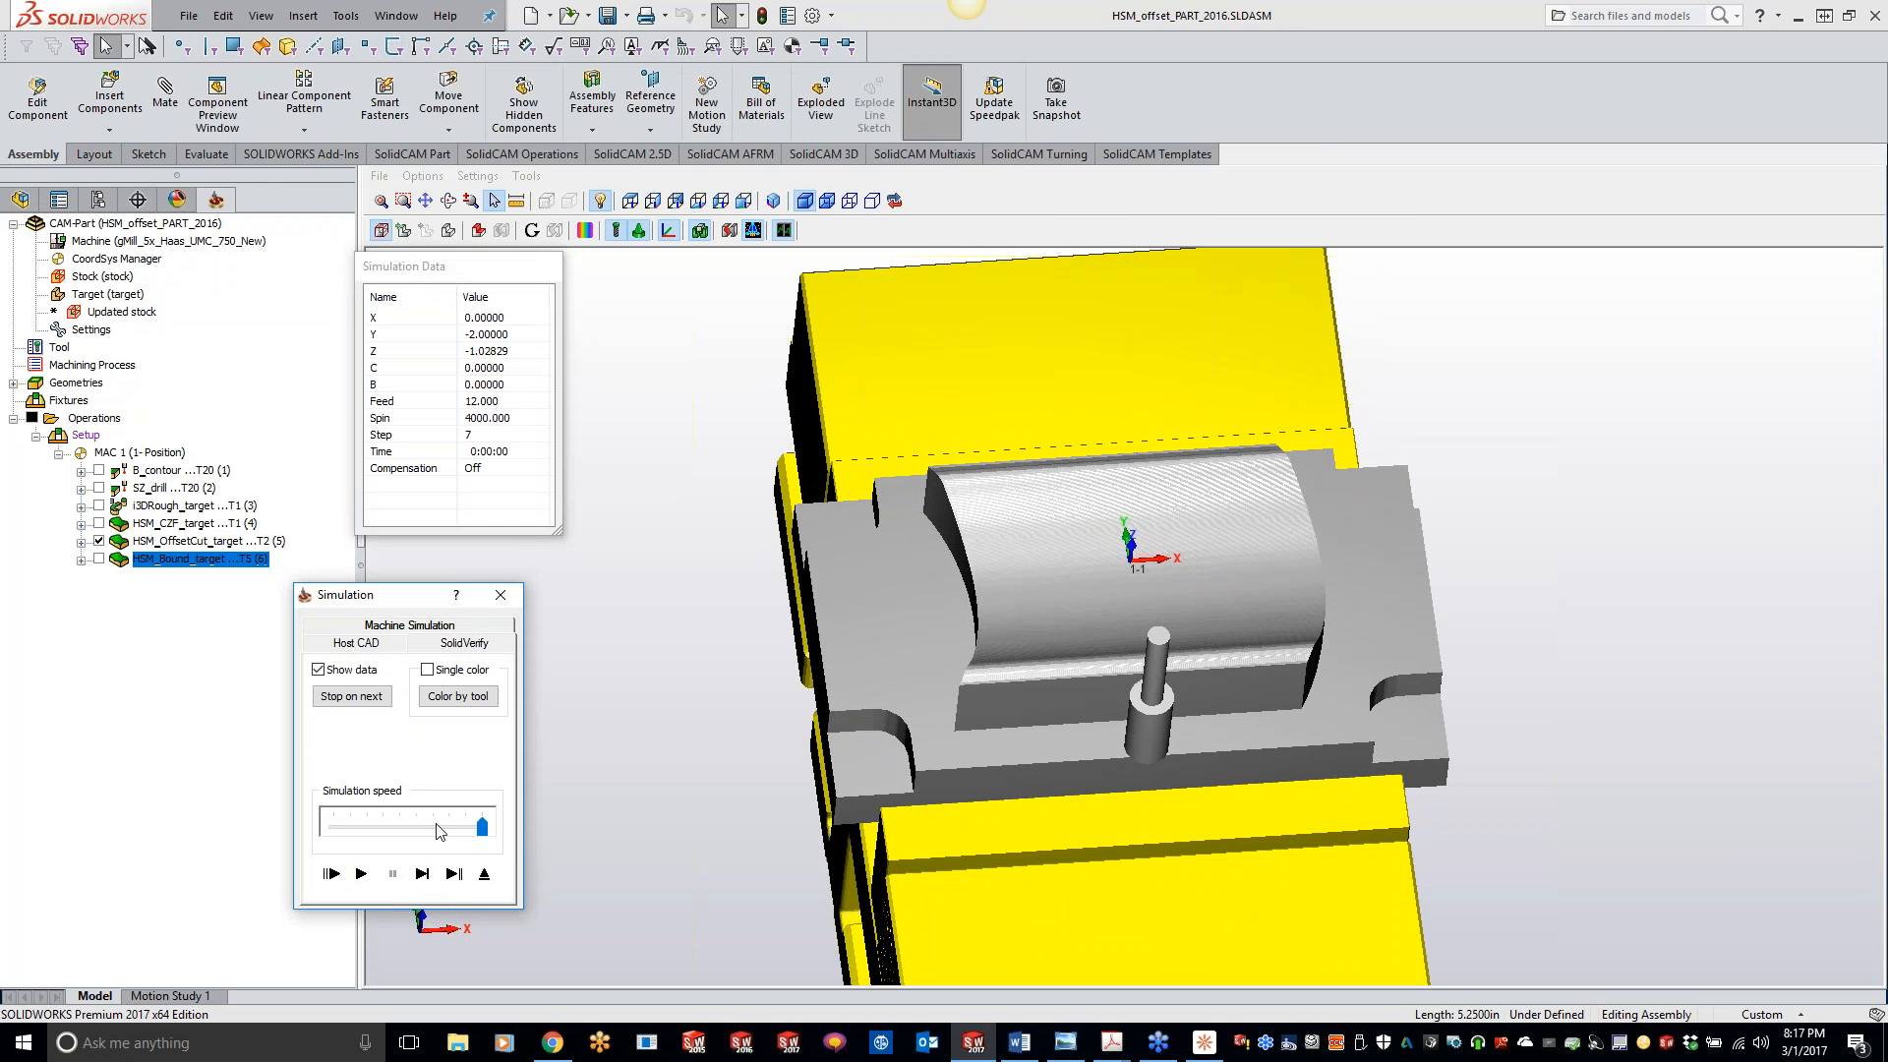
left_click_drag(483, 826, 350, 827)
left_click(361, 874)
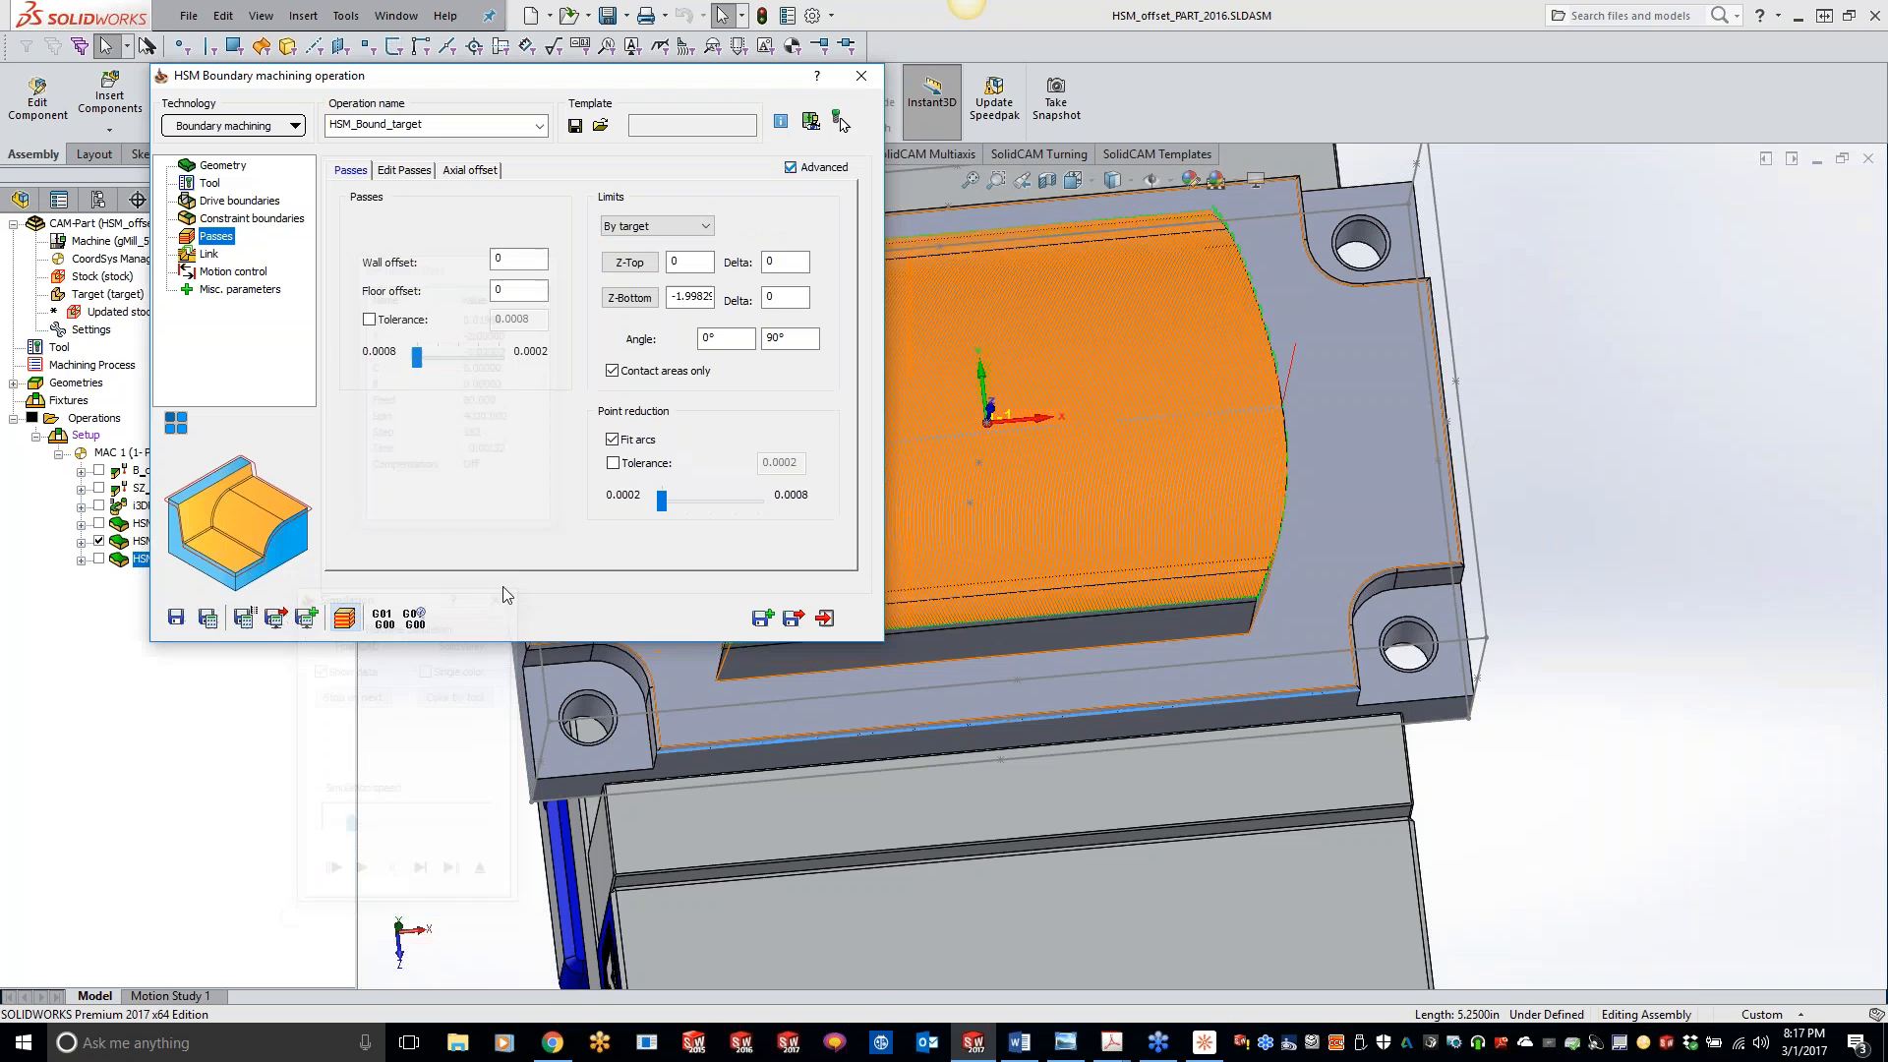
- Reverse the direction of the chain in drive boundary contour28 and accept the edited geometry
left_click(244, 201)
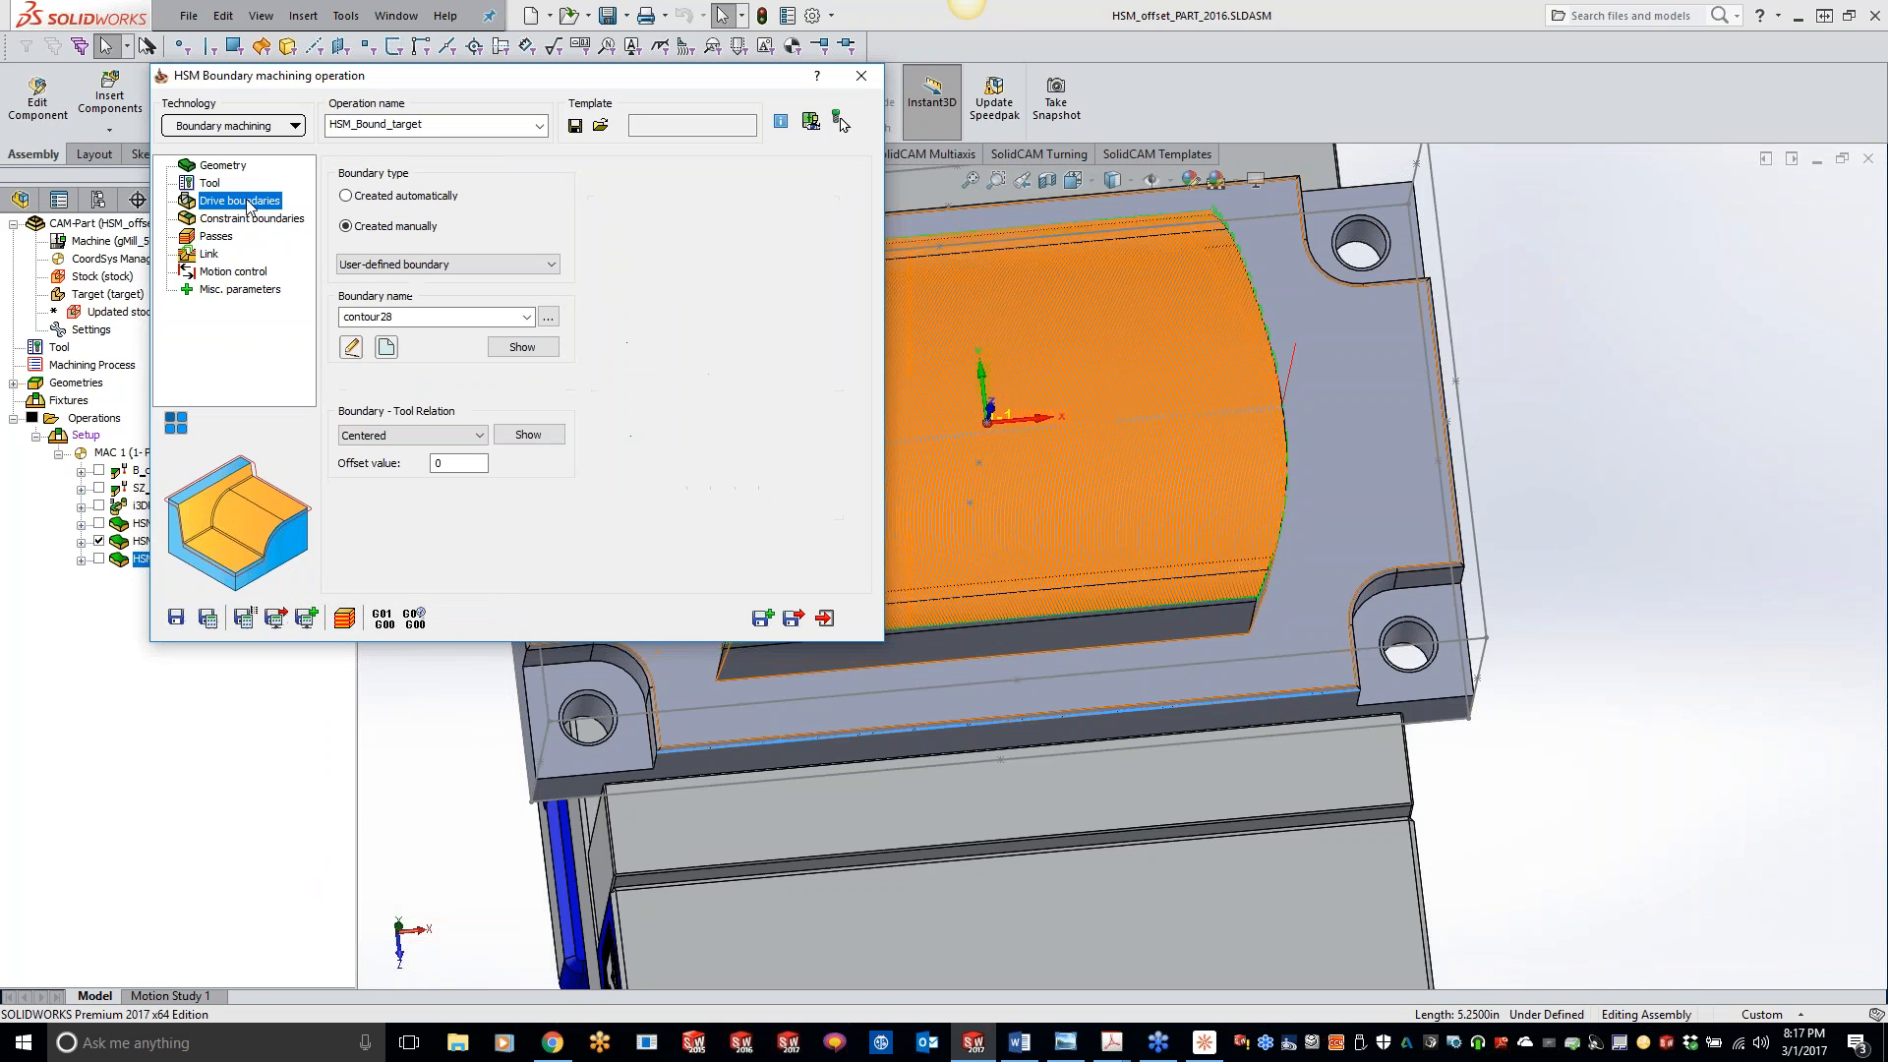
left_click(351, 346)
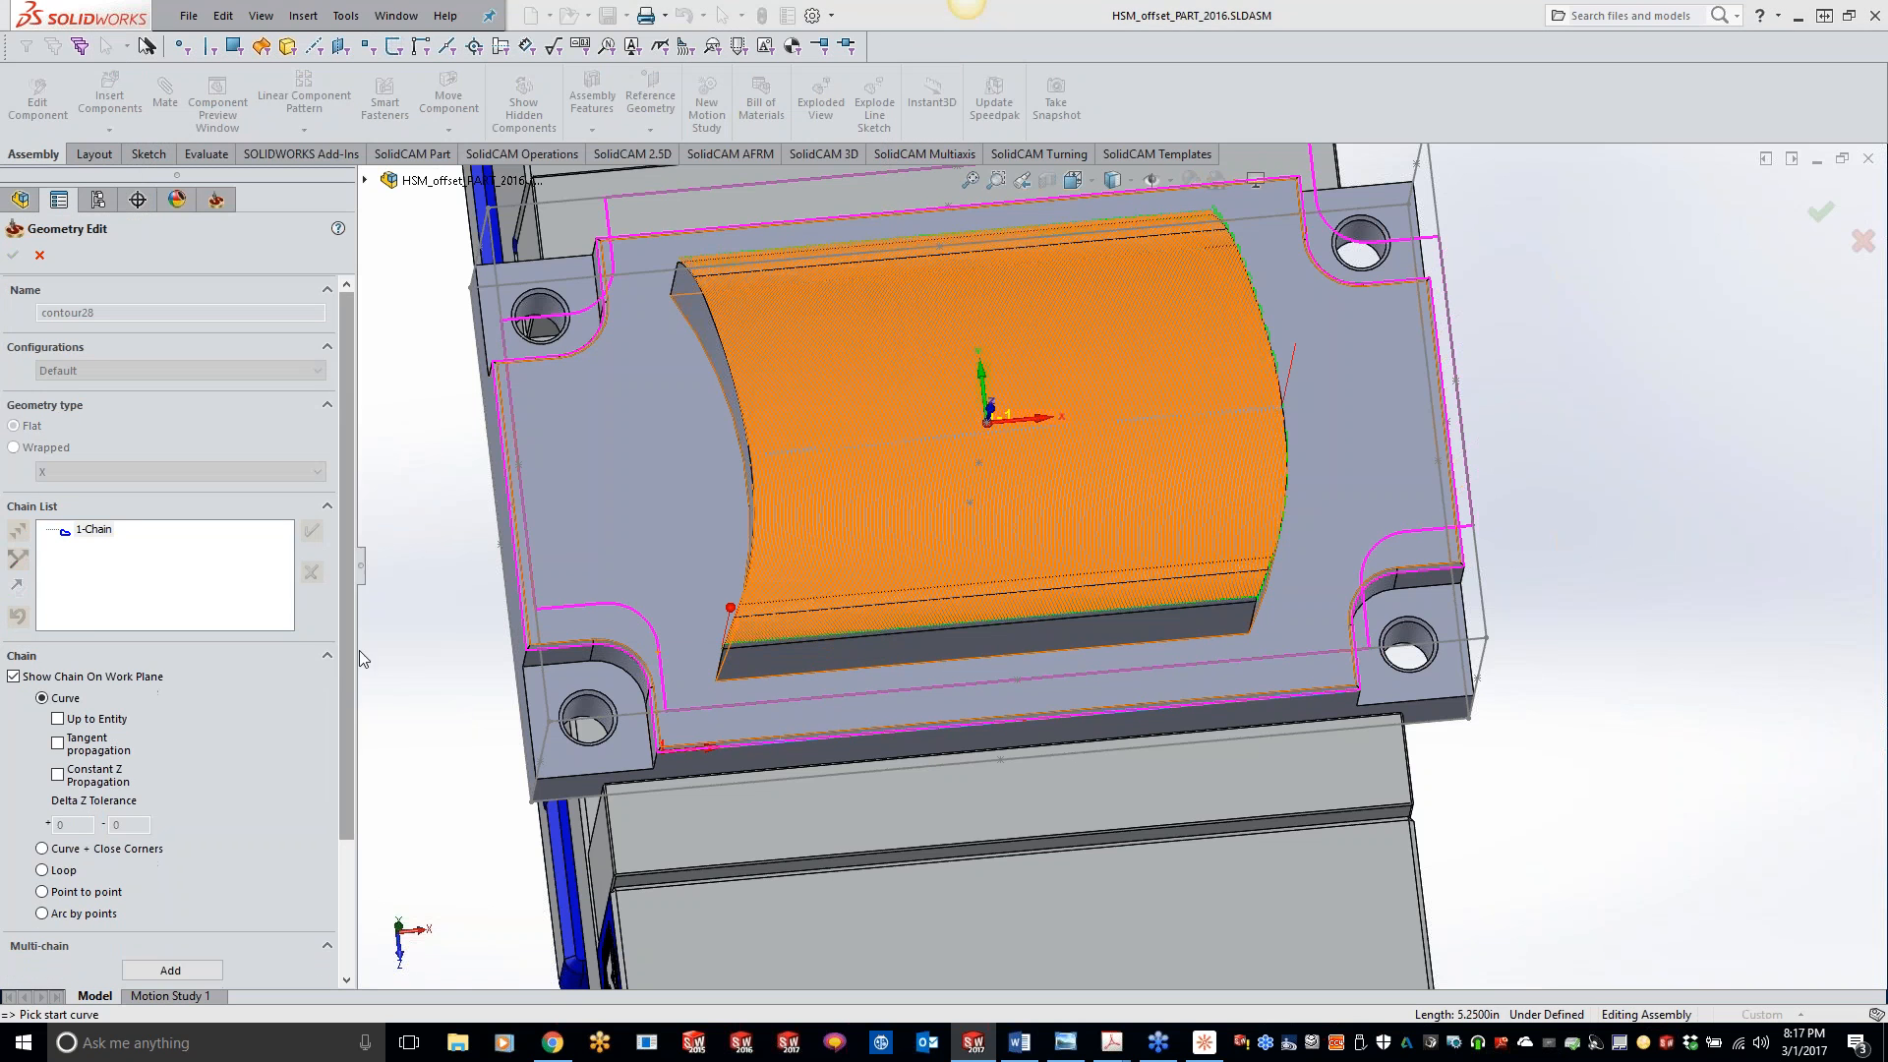
right_click(101, 528)
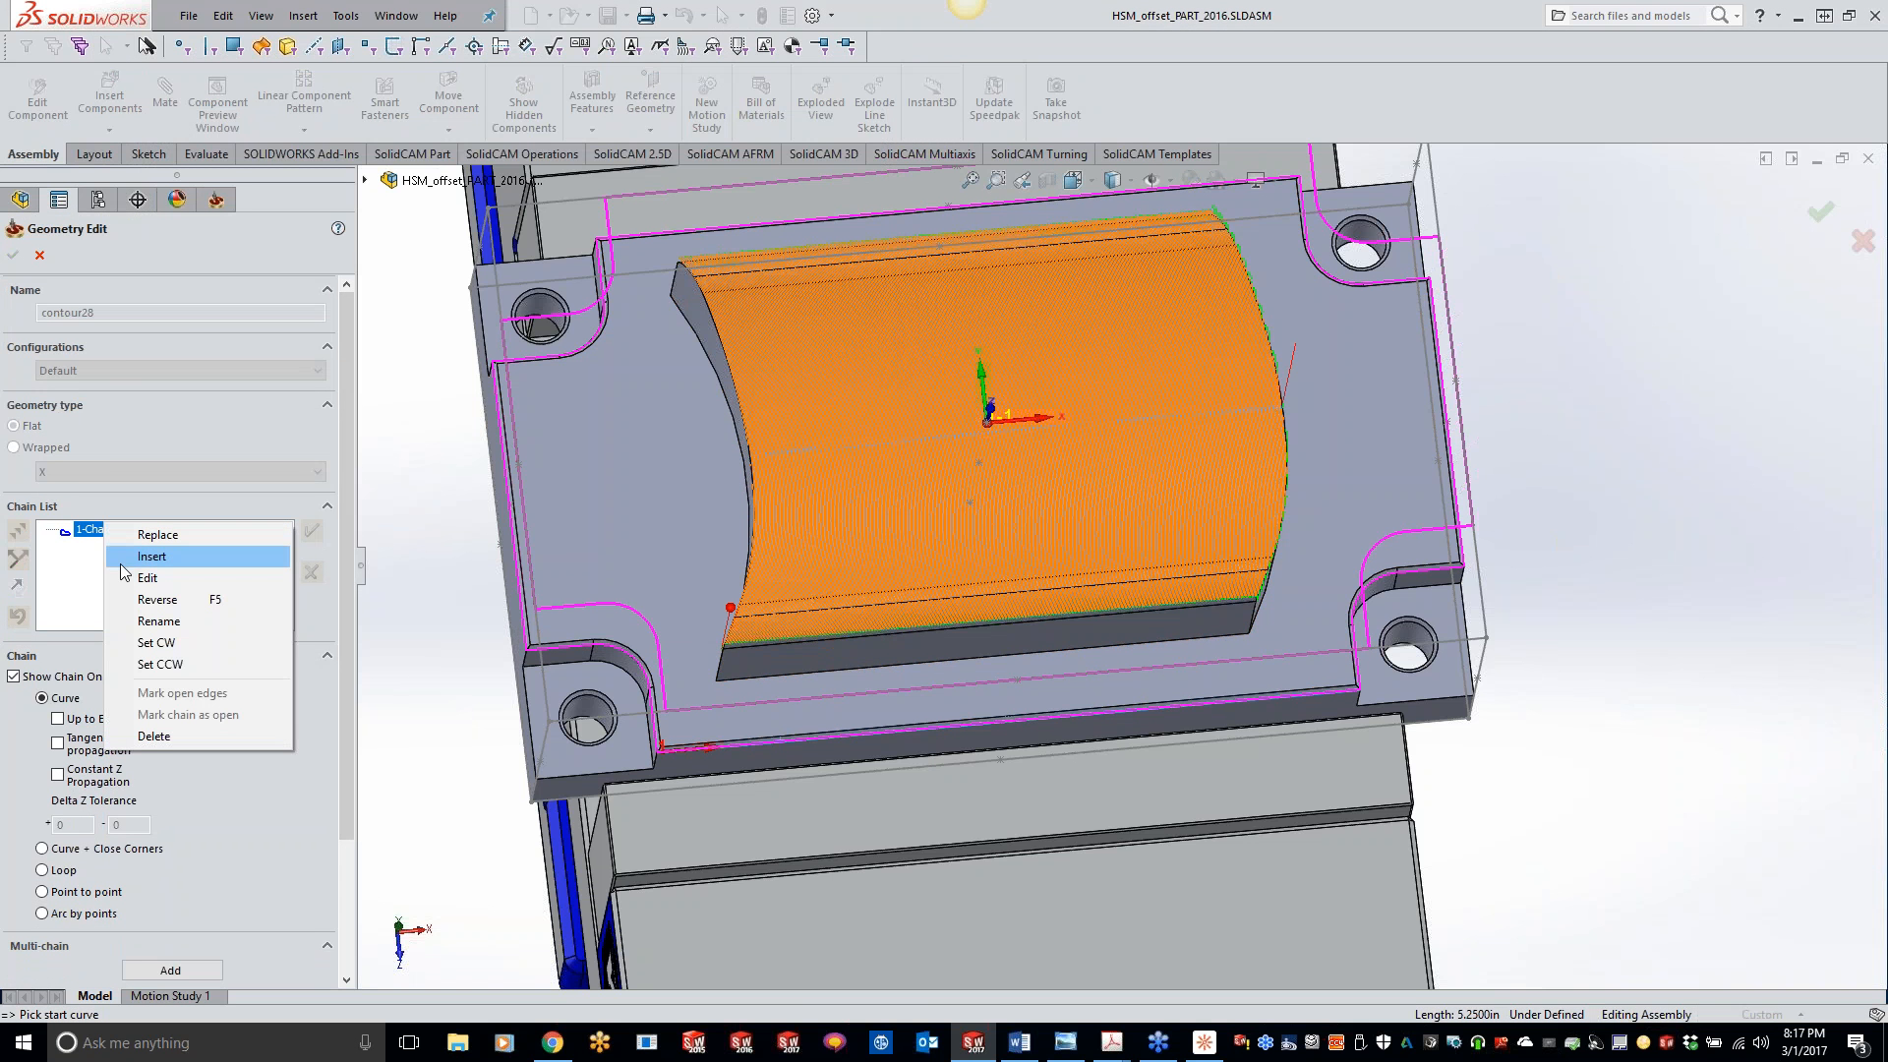
left_click(152, 599)
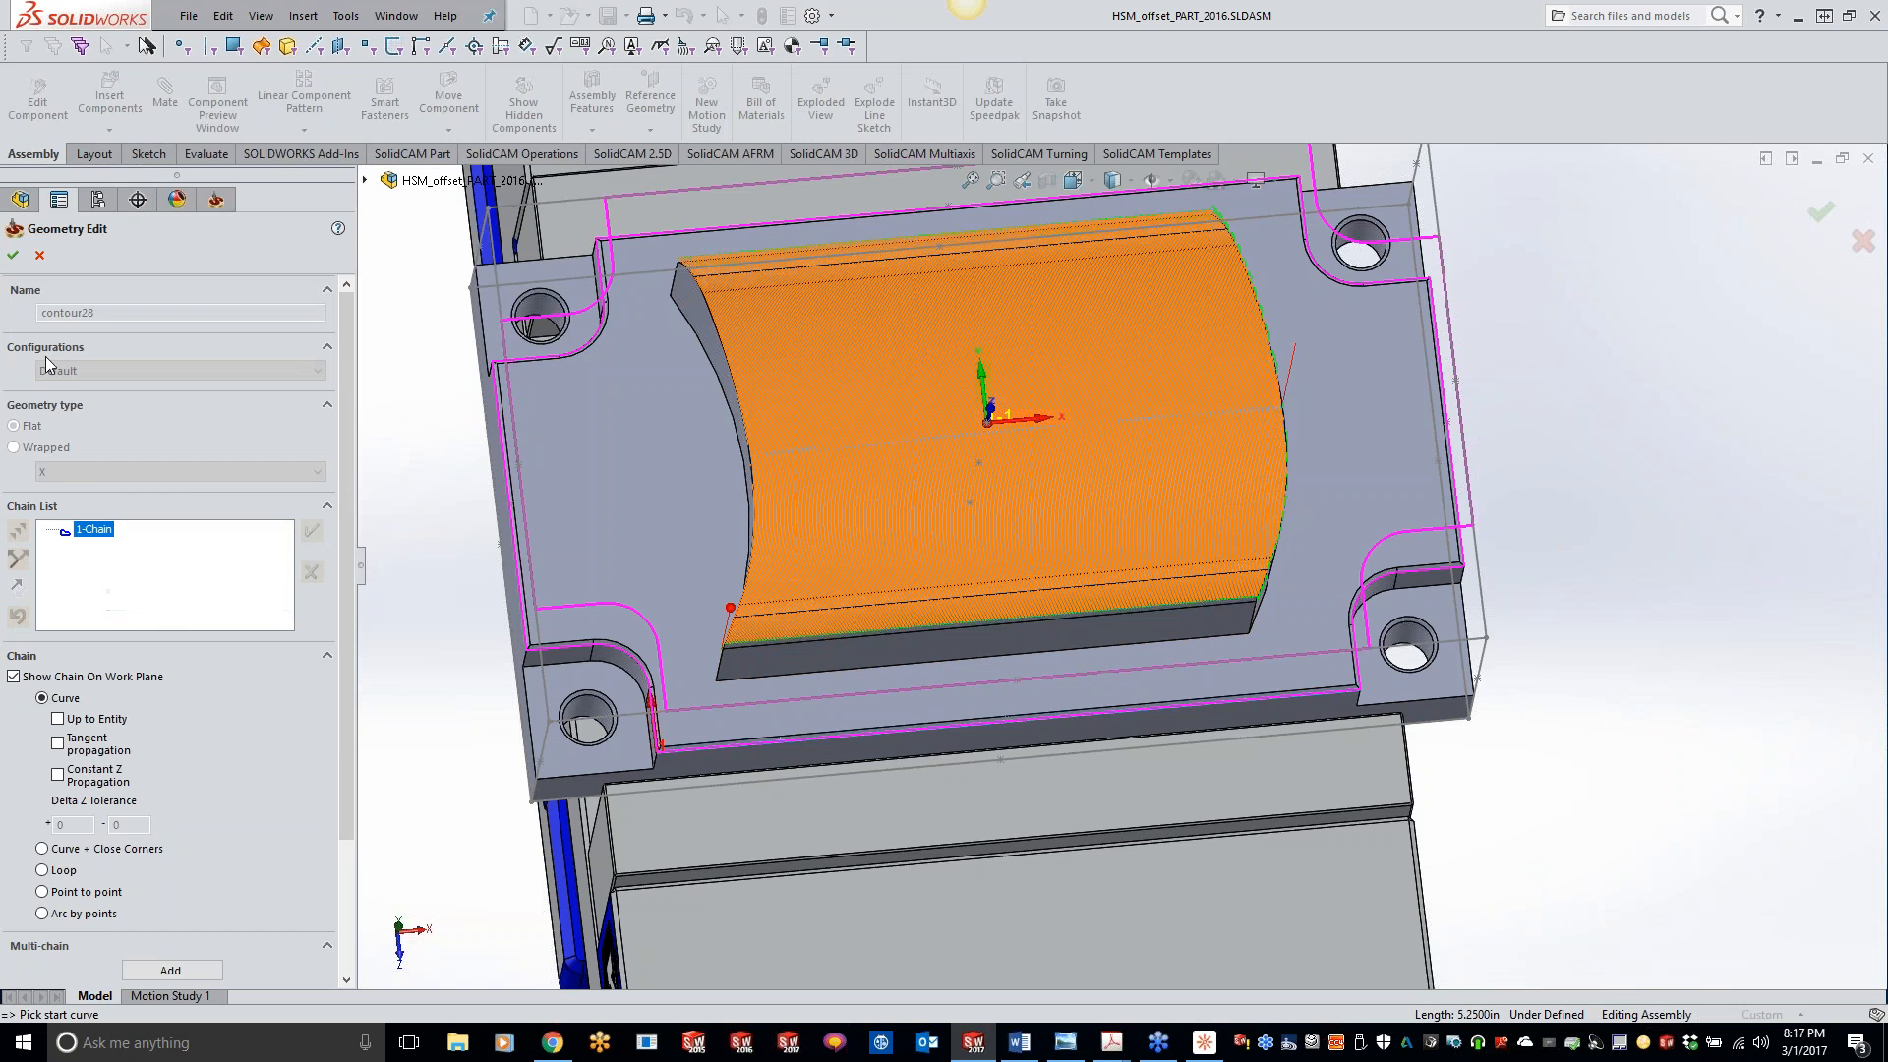
left_click(13, 256)
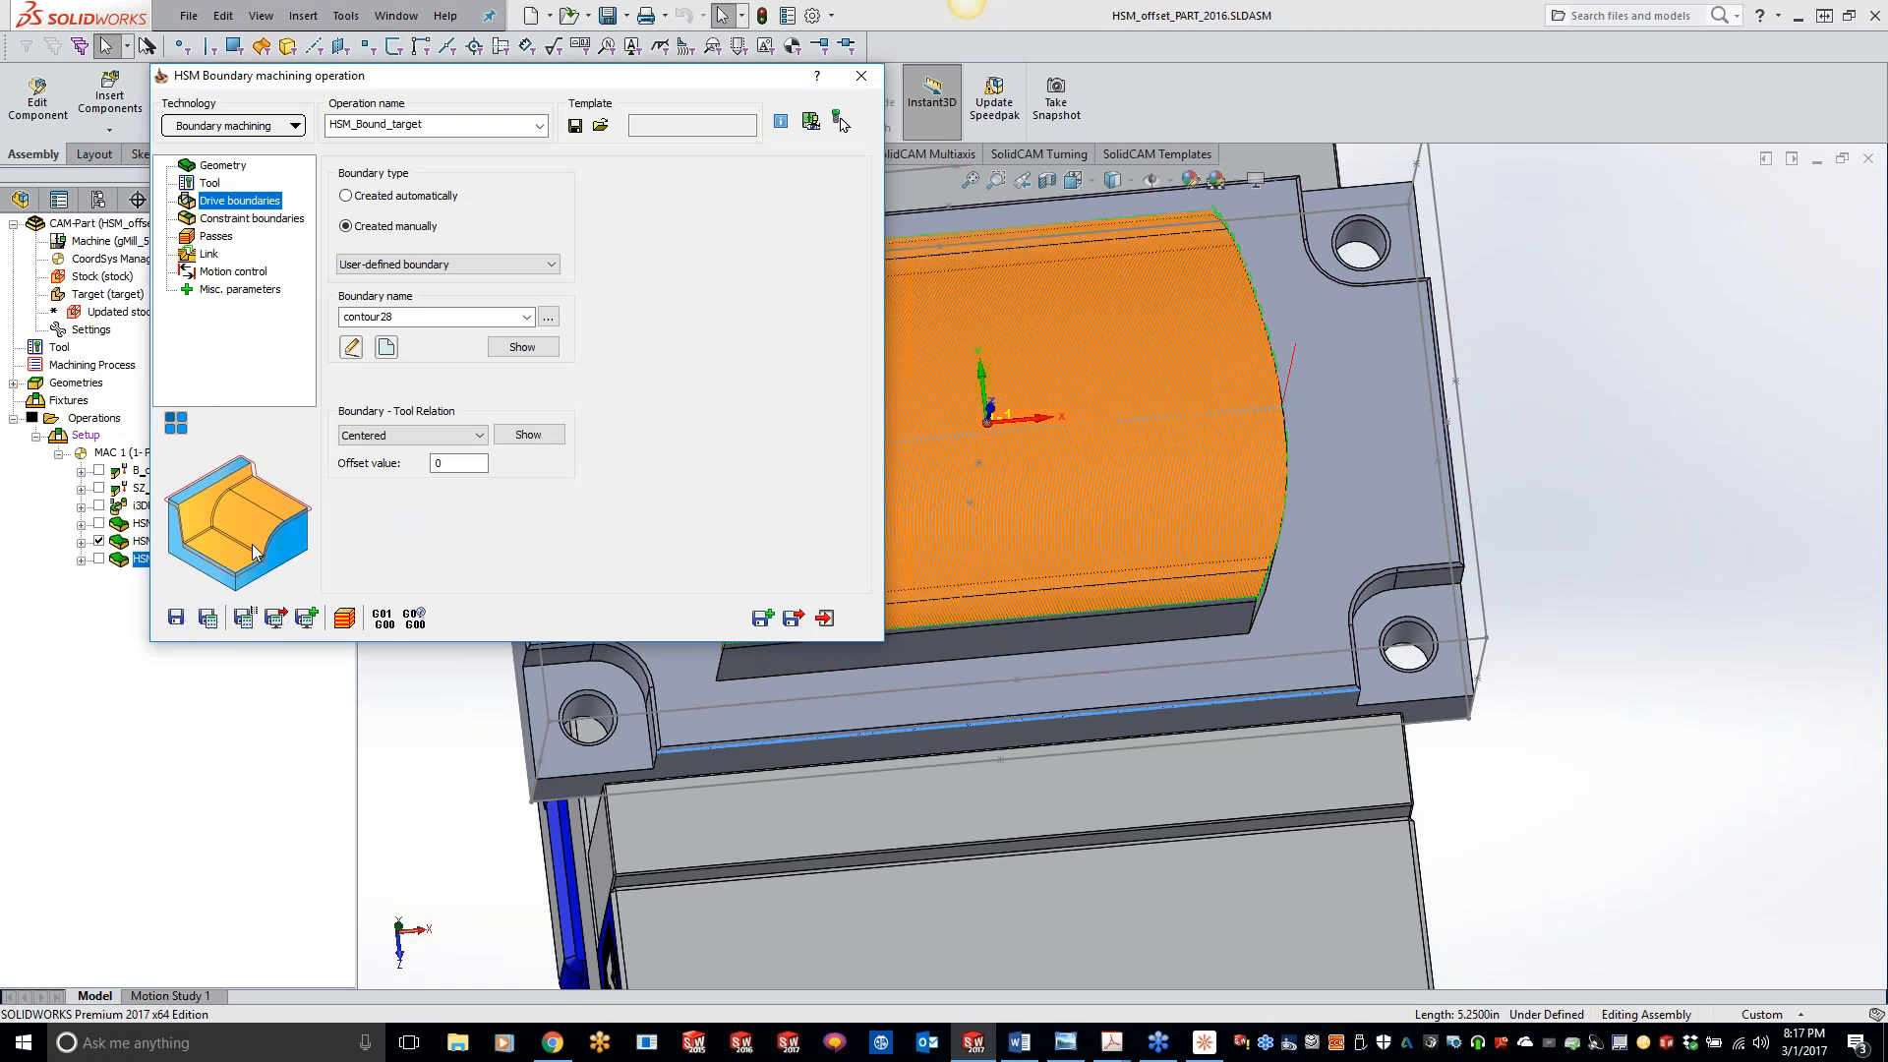
- Save and calculate the boundary operation, and replay its simulation to check the cutting direction
left_click(206, 619)
left_click(346, 619)
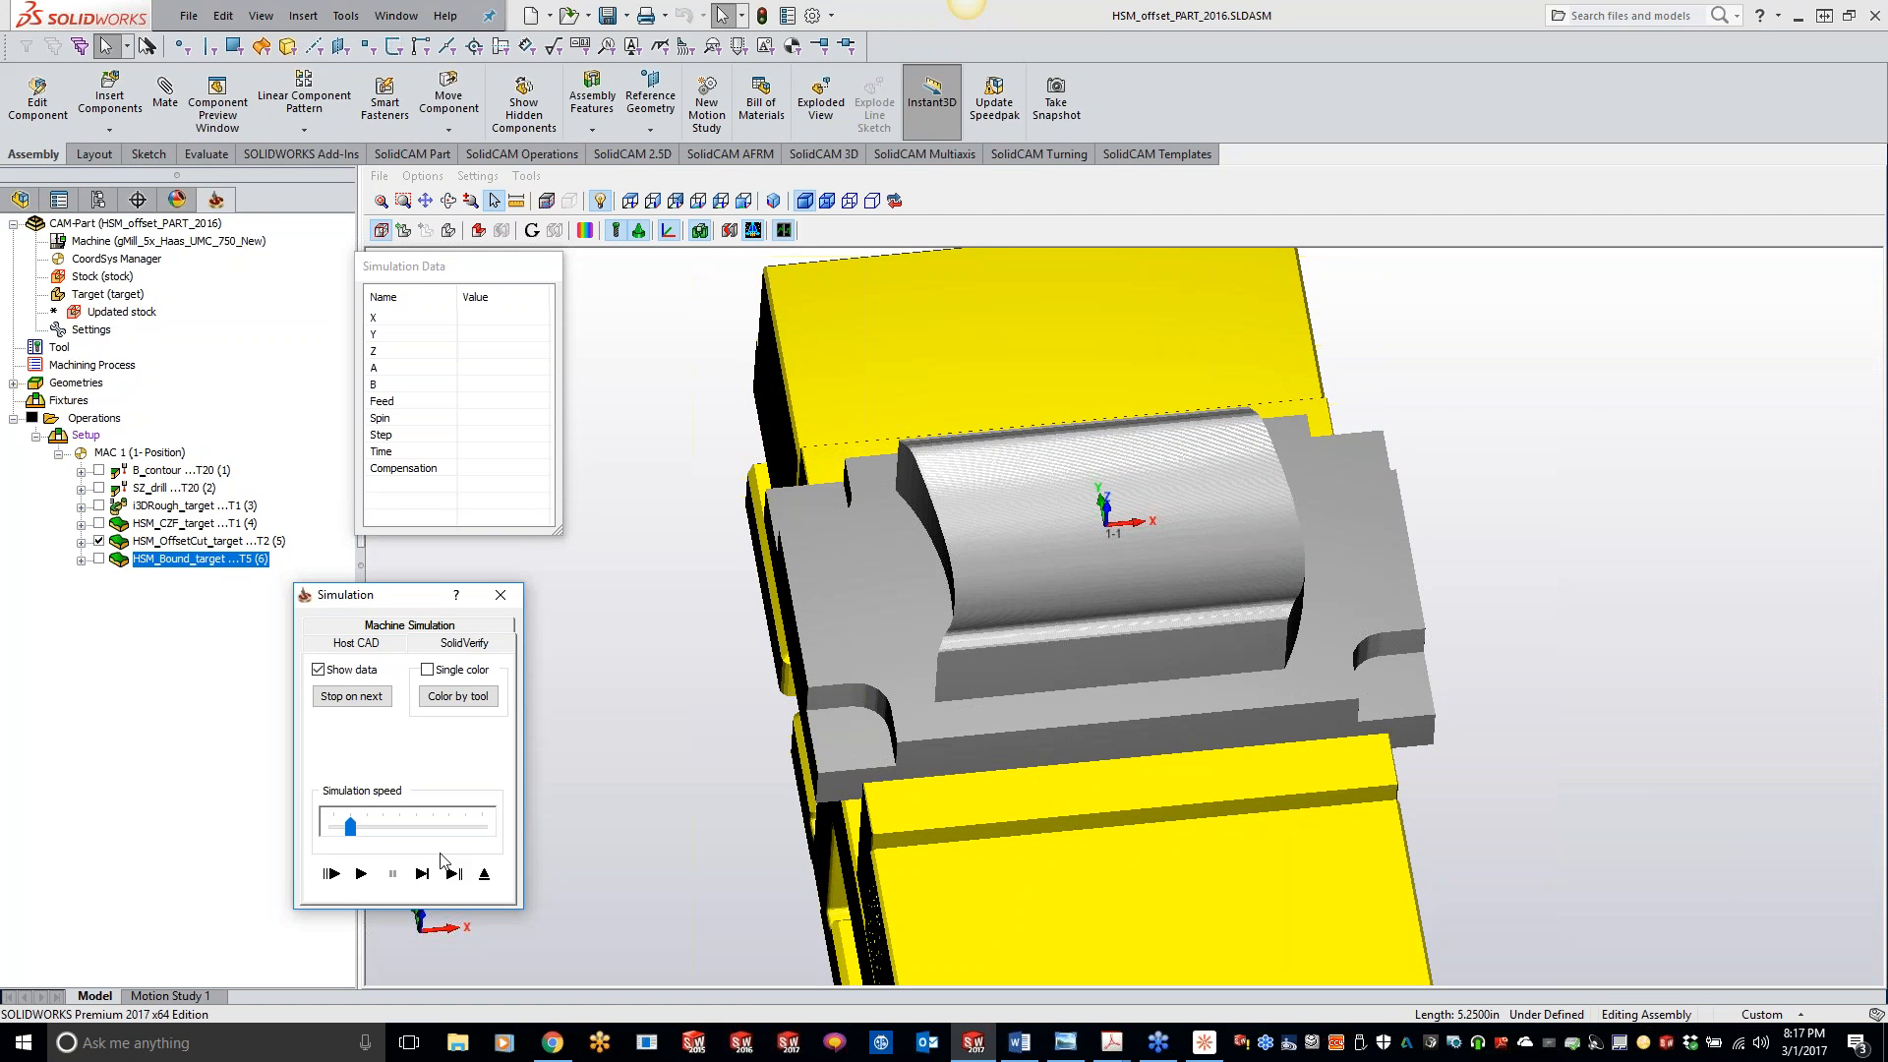
left_click(362, 873)
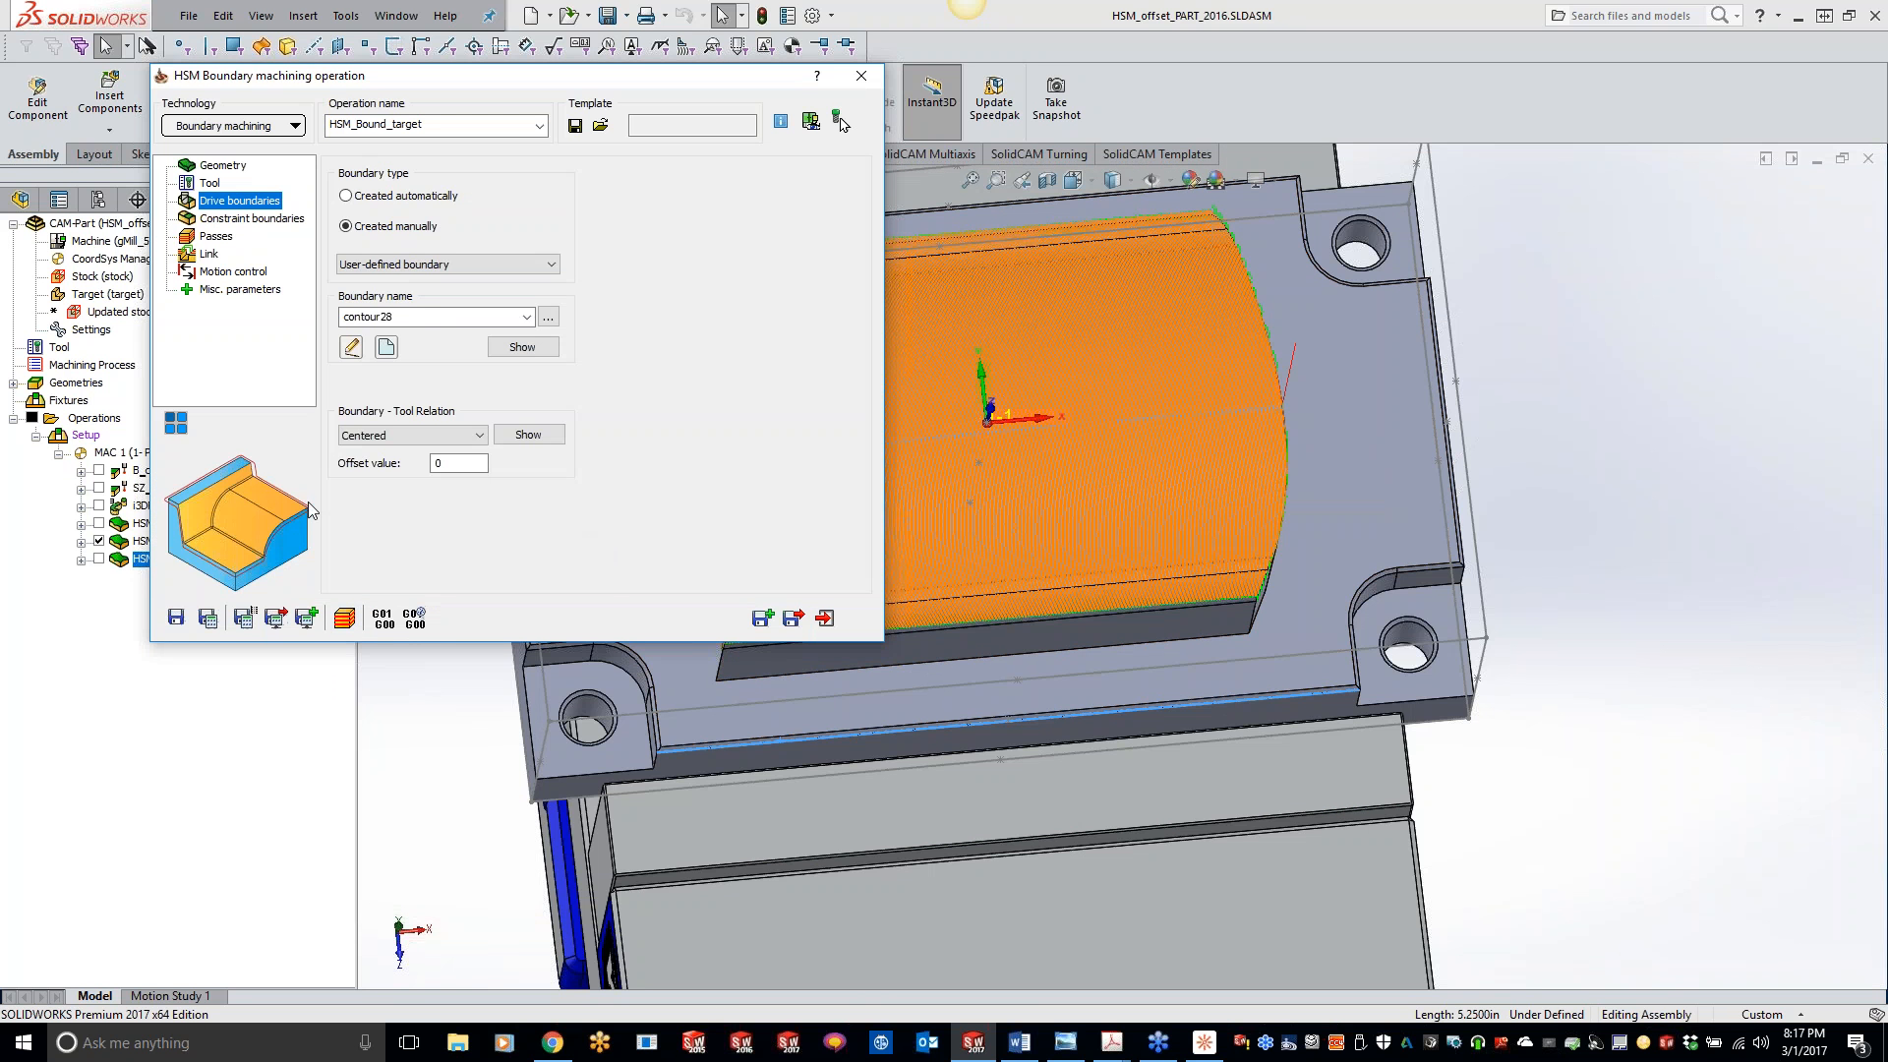
- Examine the boundary operation's drive boundary, constraint boundary and passes settings, including the edit passes and axial offset options
left_click(233, 219)
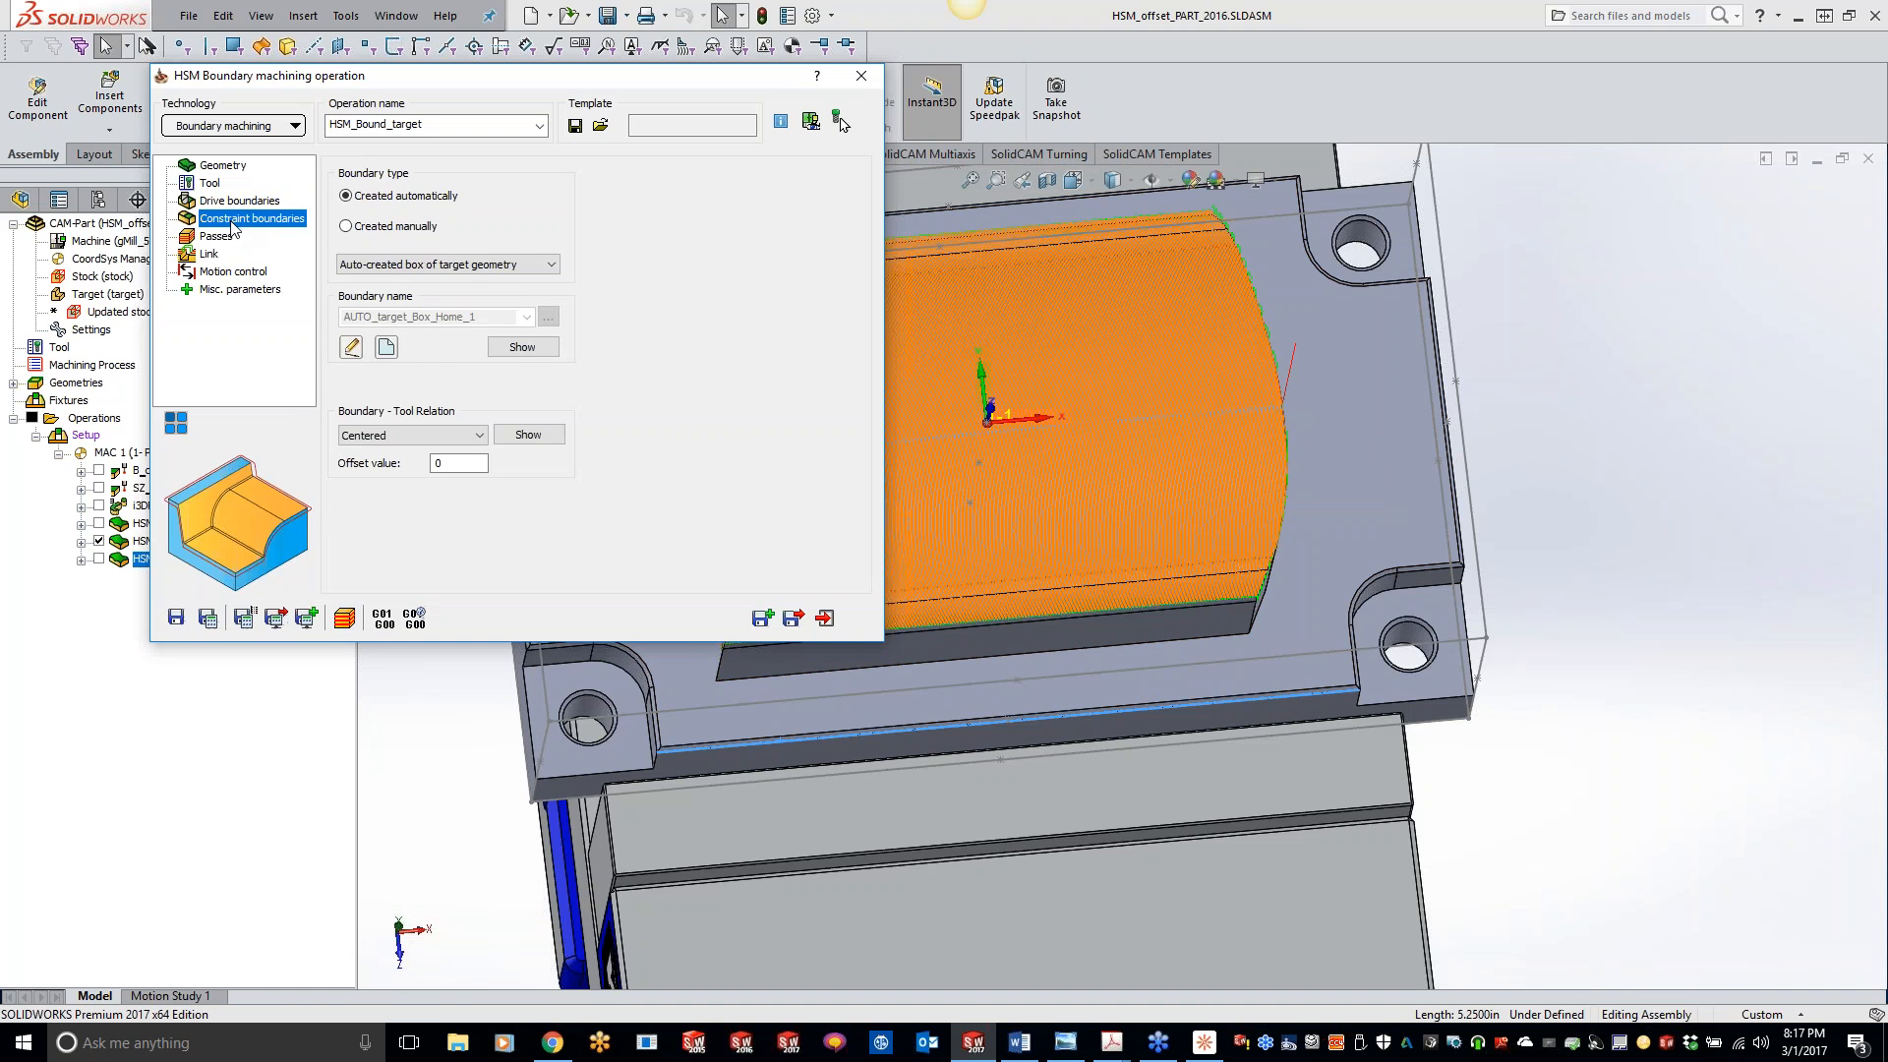
left_click(225, 238)
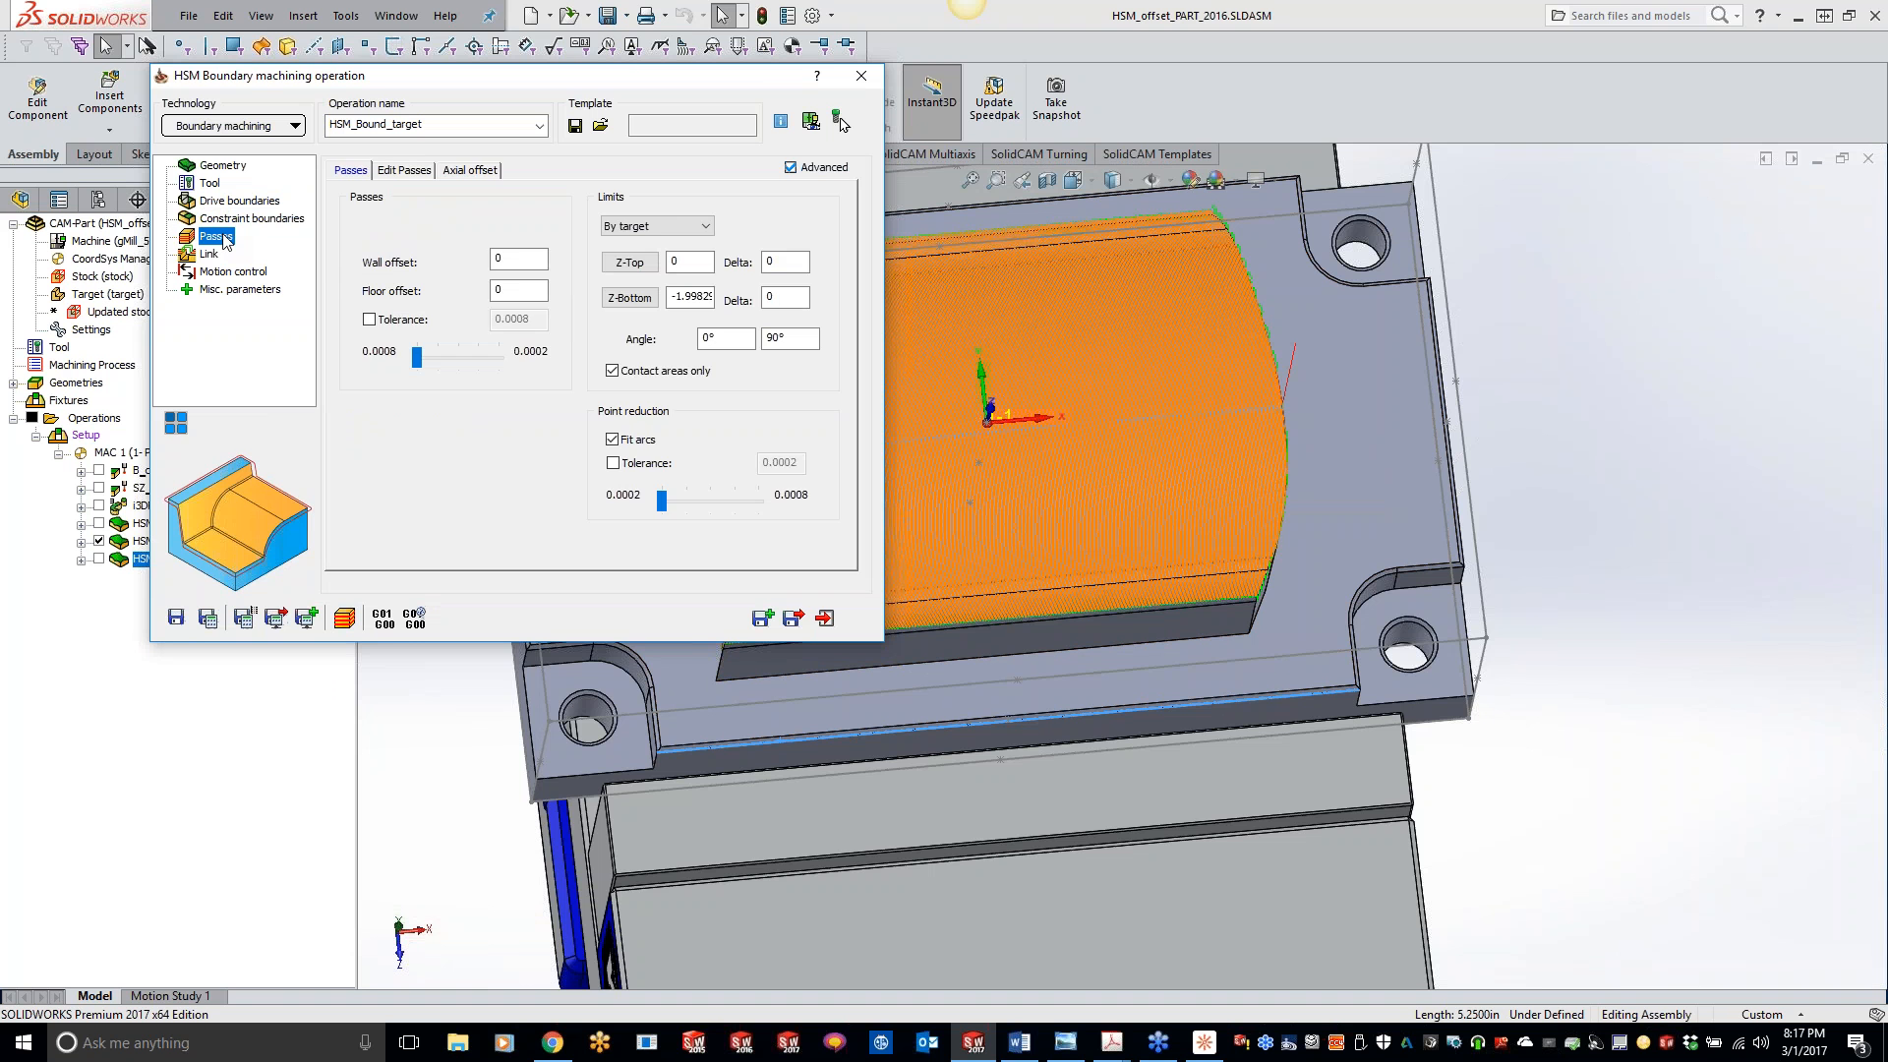
left_click(225, 218)
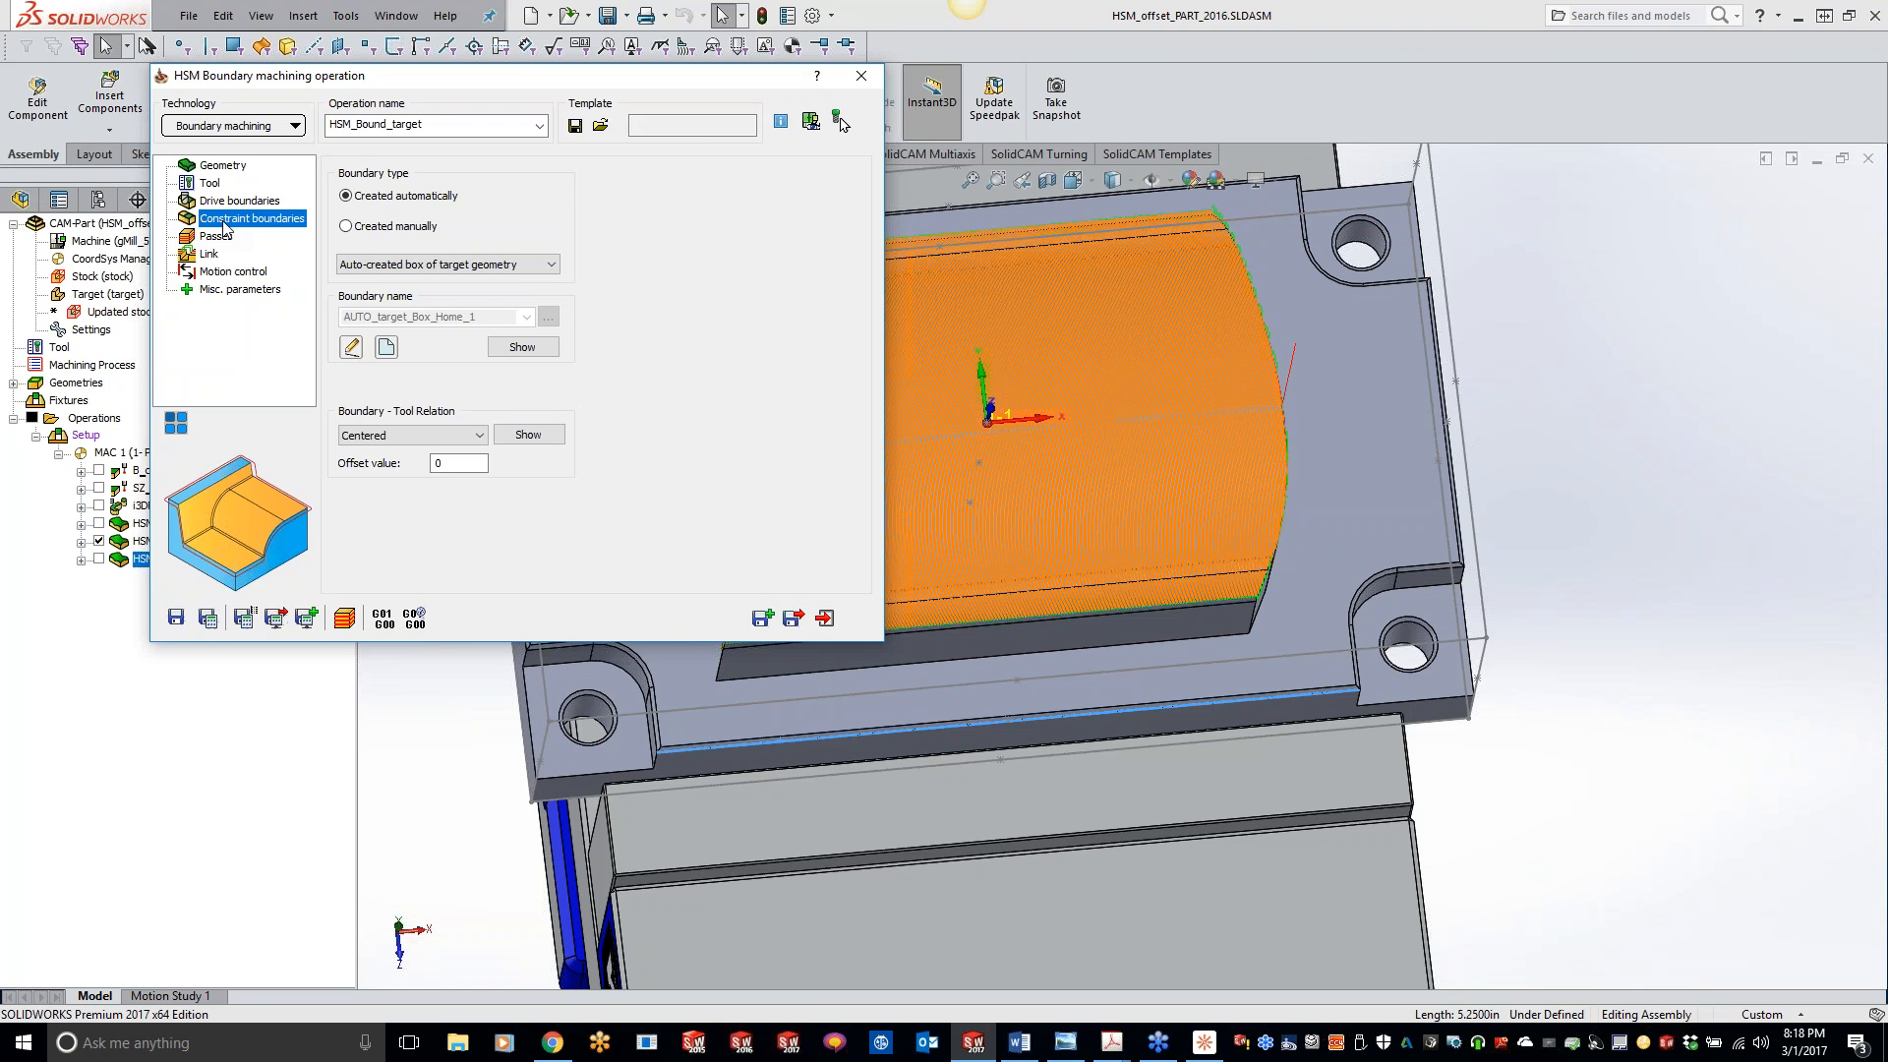
left_click(220, 202)
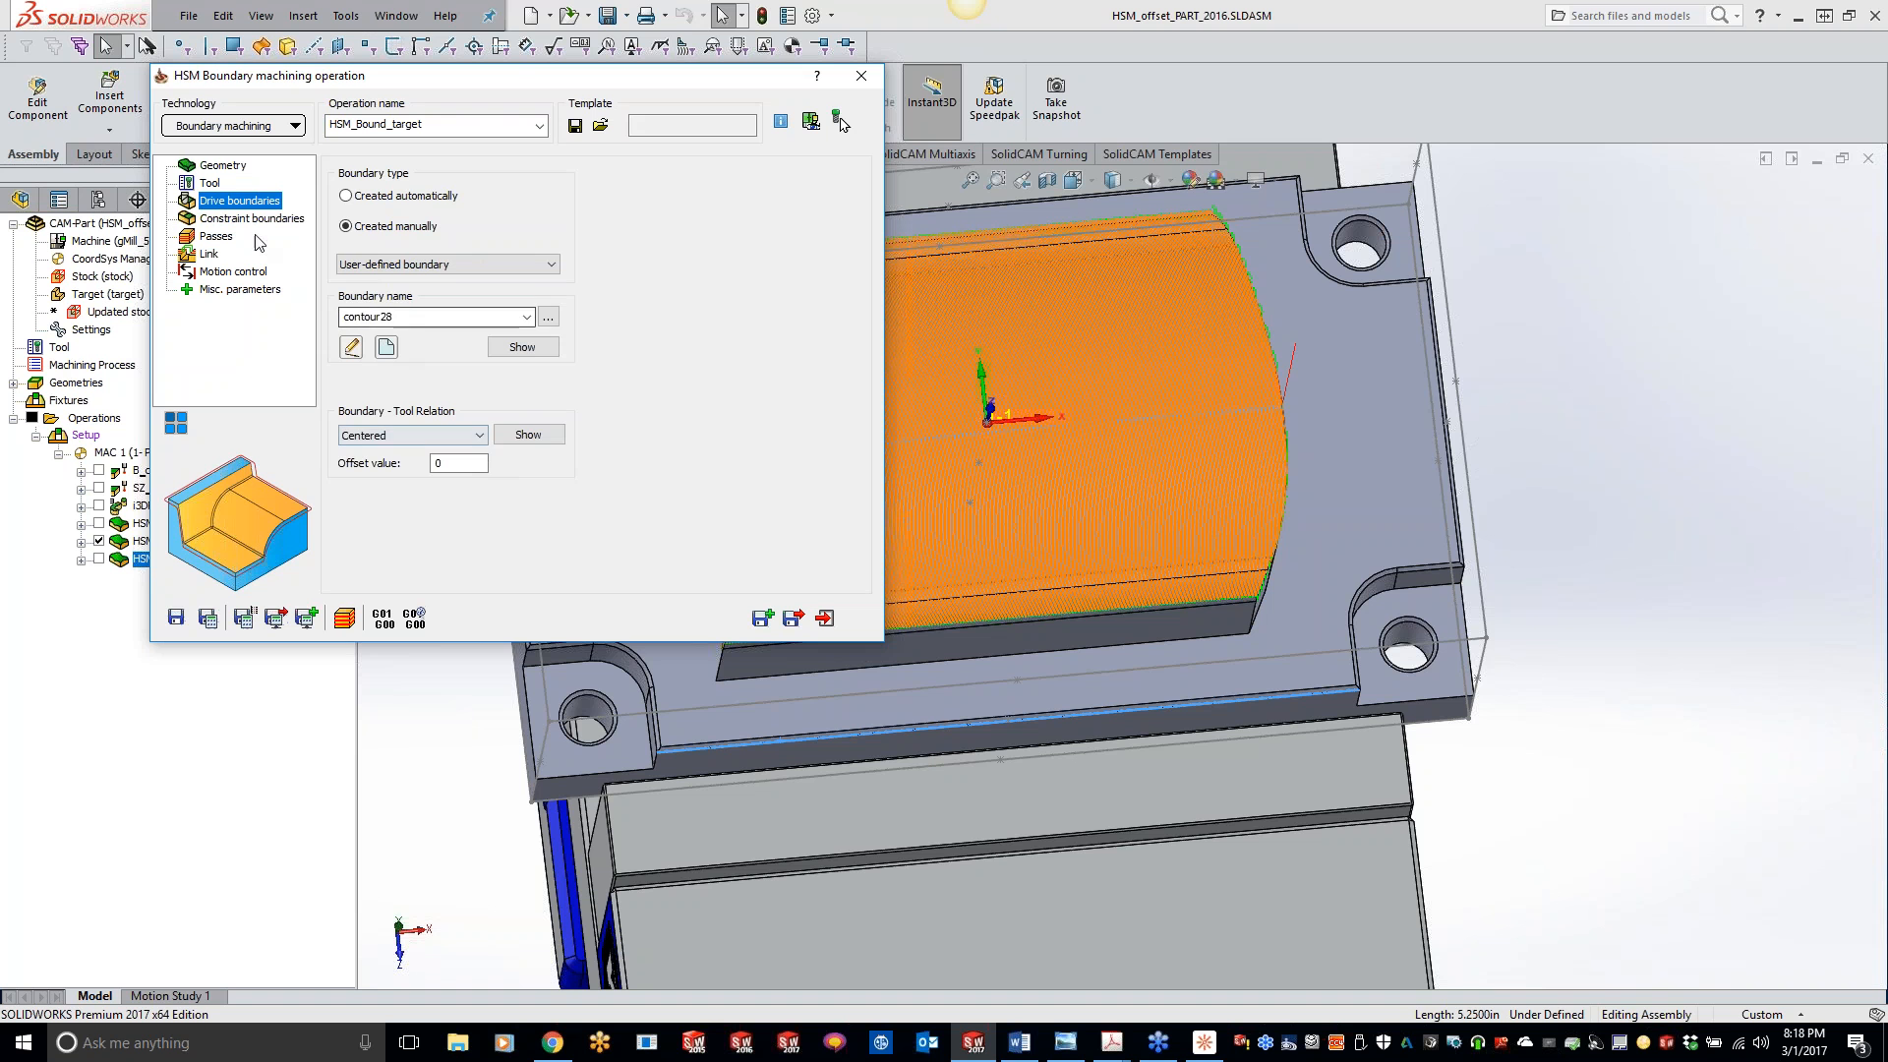
left_click(217, 220)
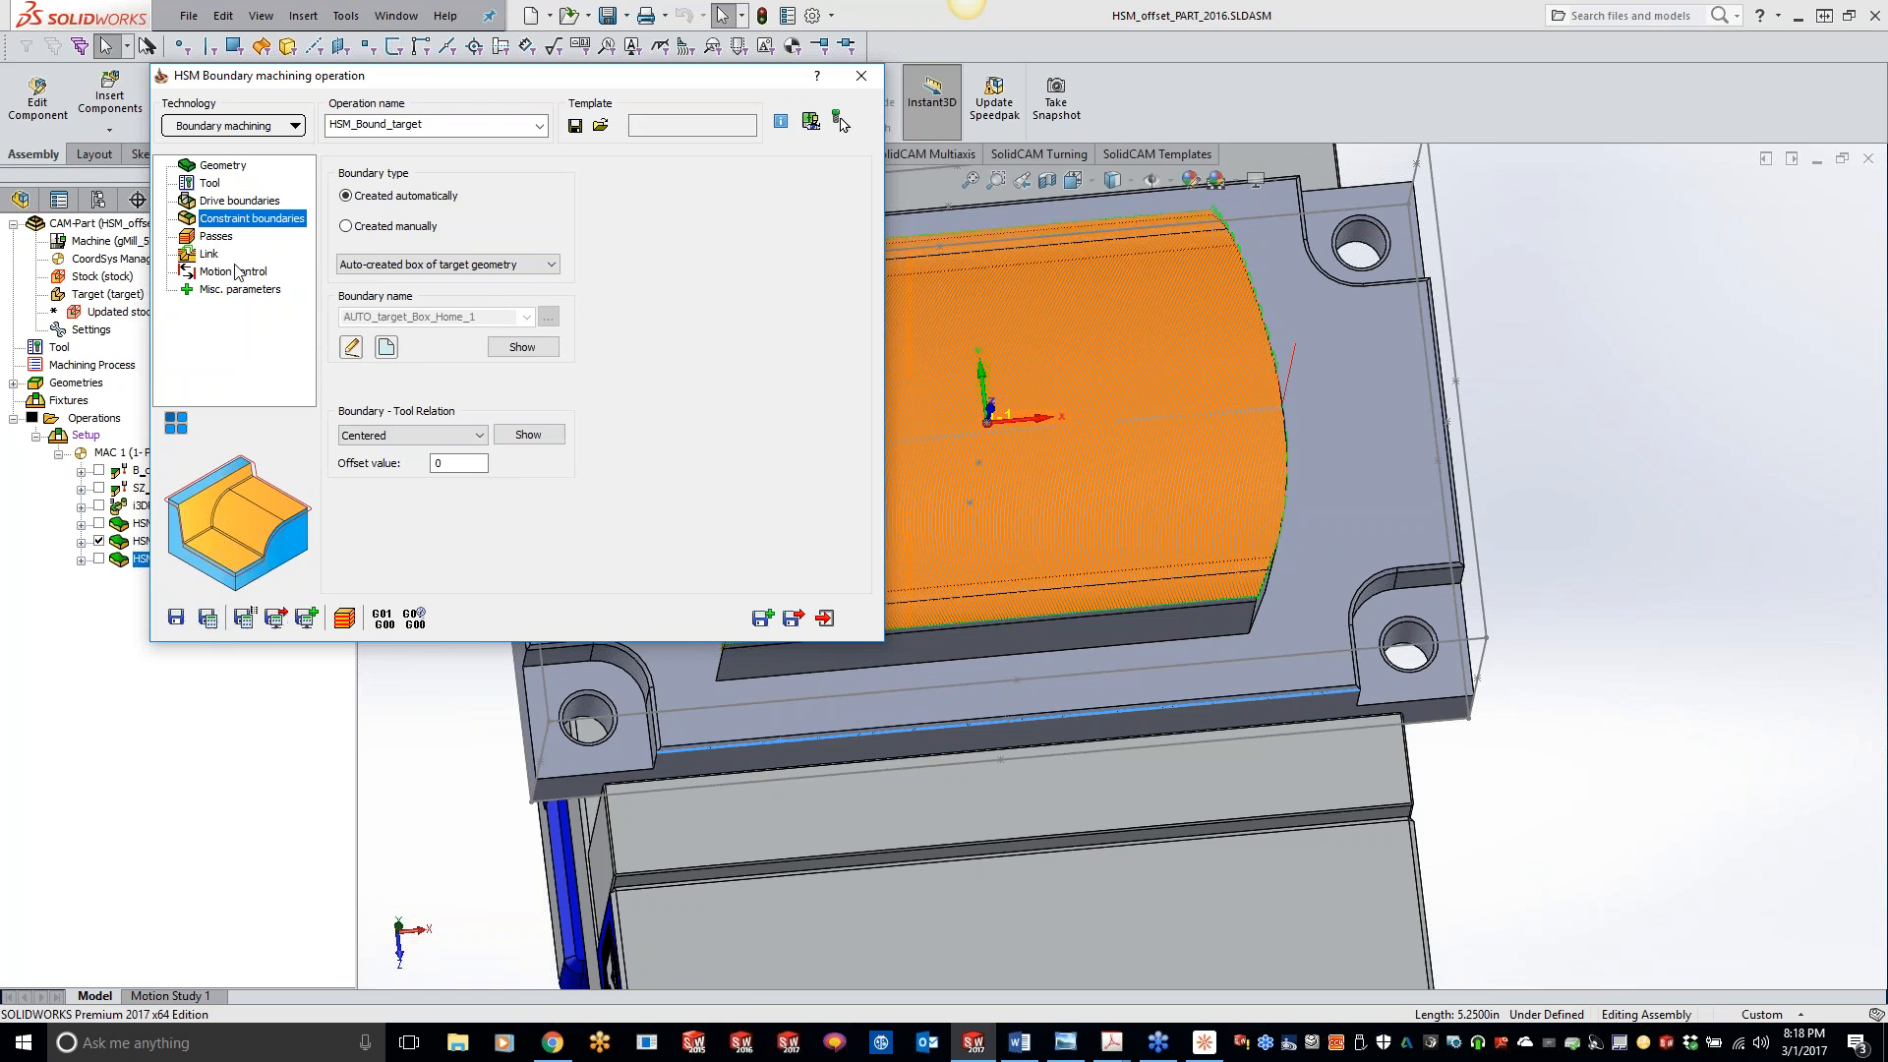
left_click(216, 240)
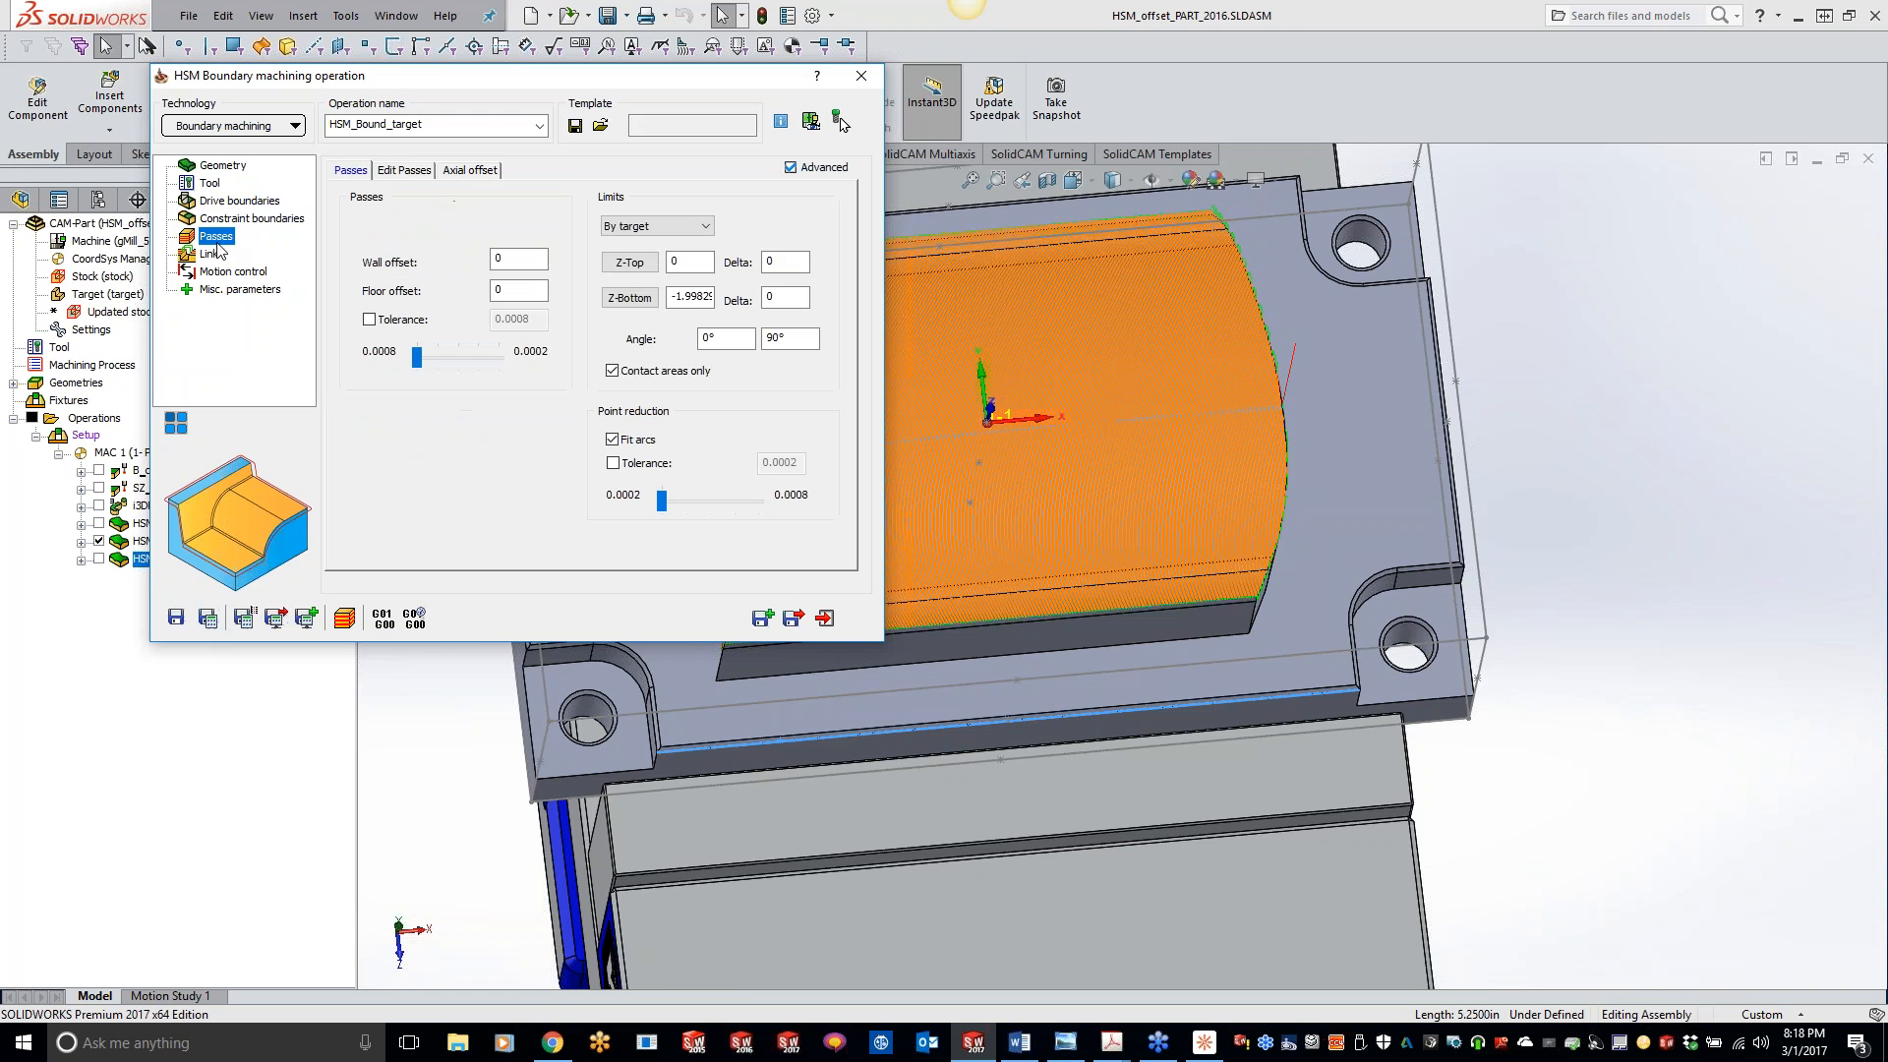
left_click(398, 173)
left_click(462, 173)
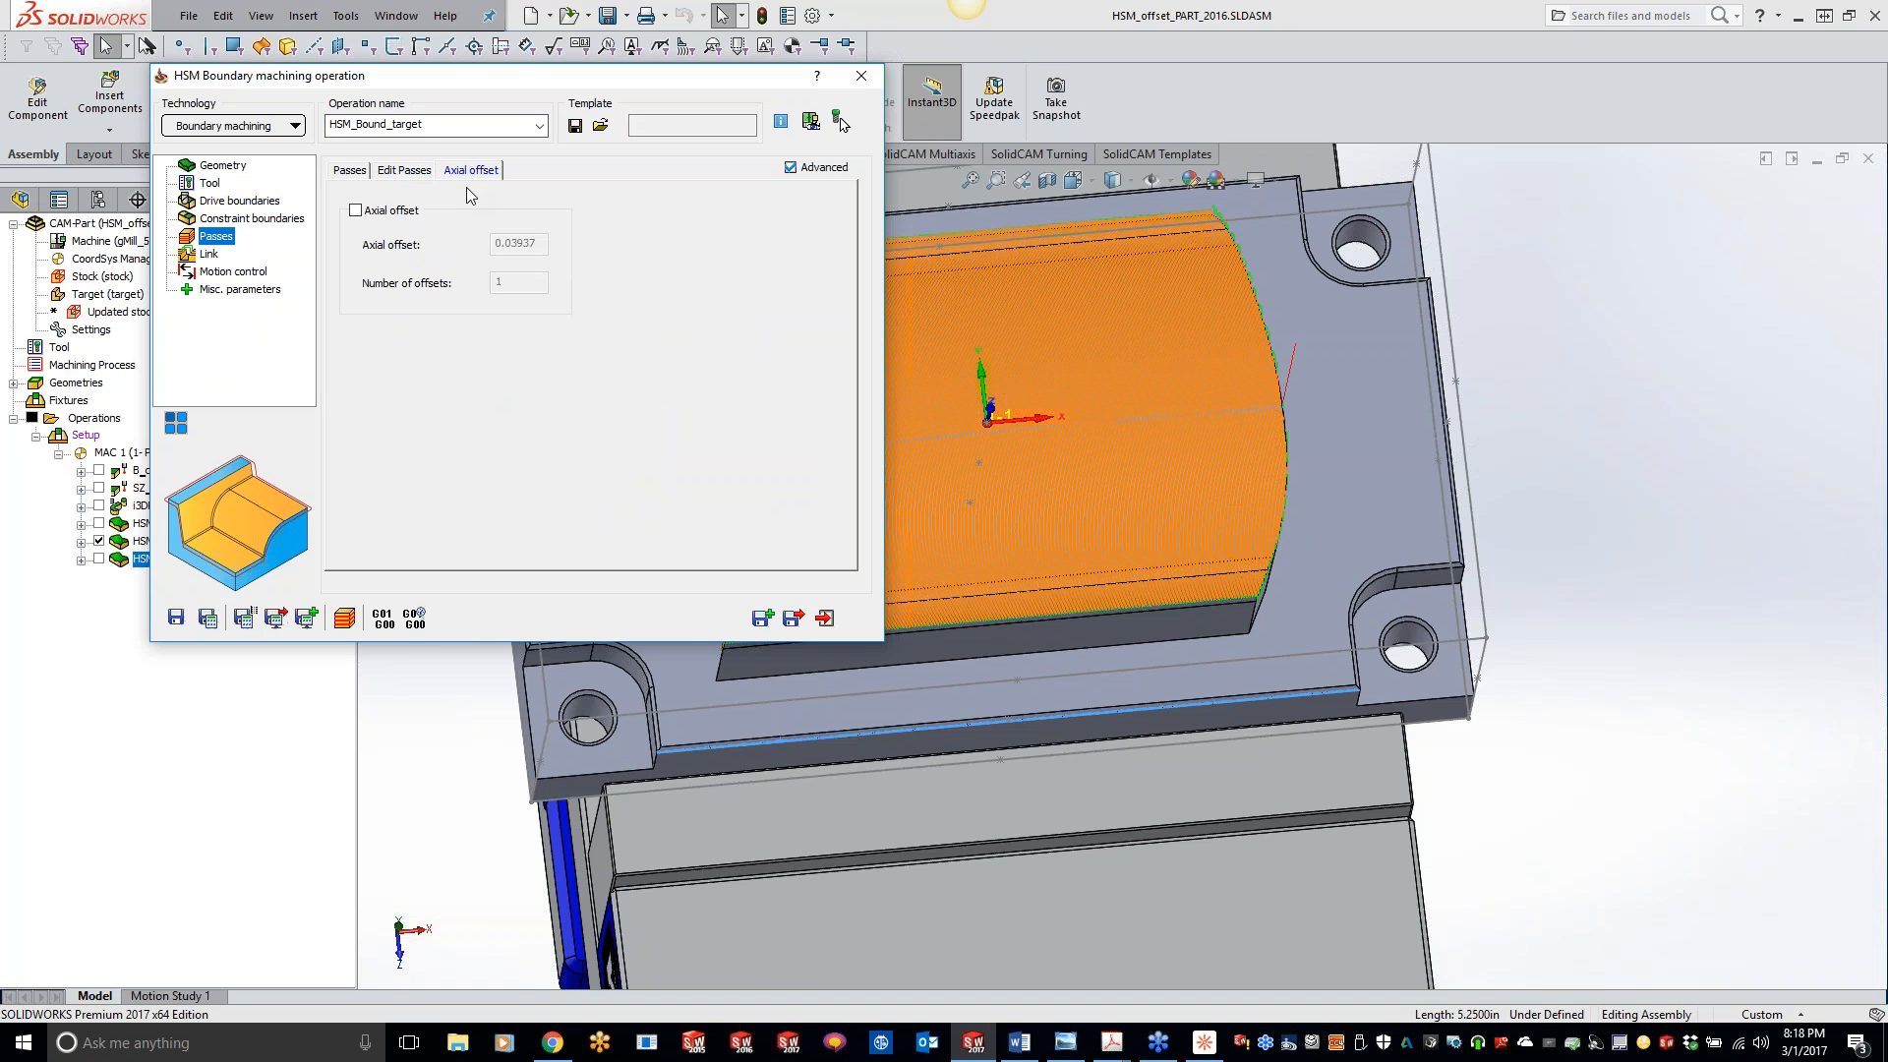
left_click(408, 173)
left_click(340, 173)
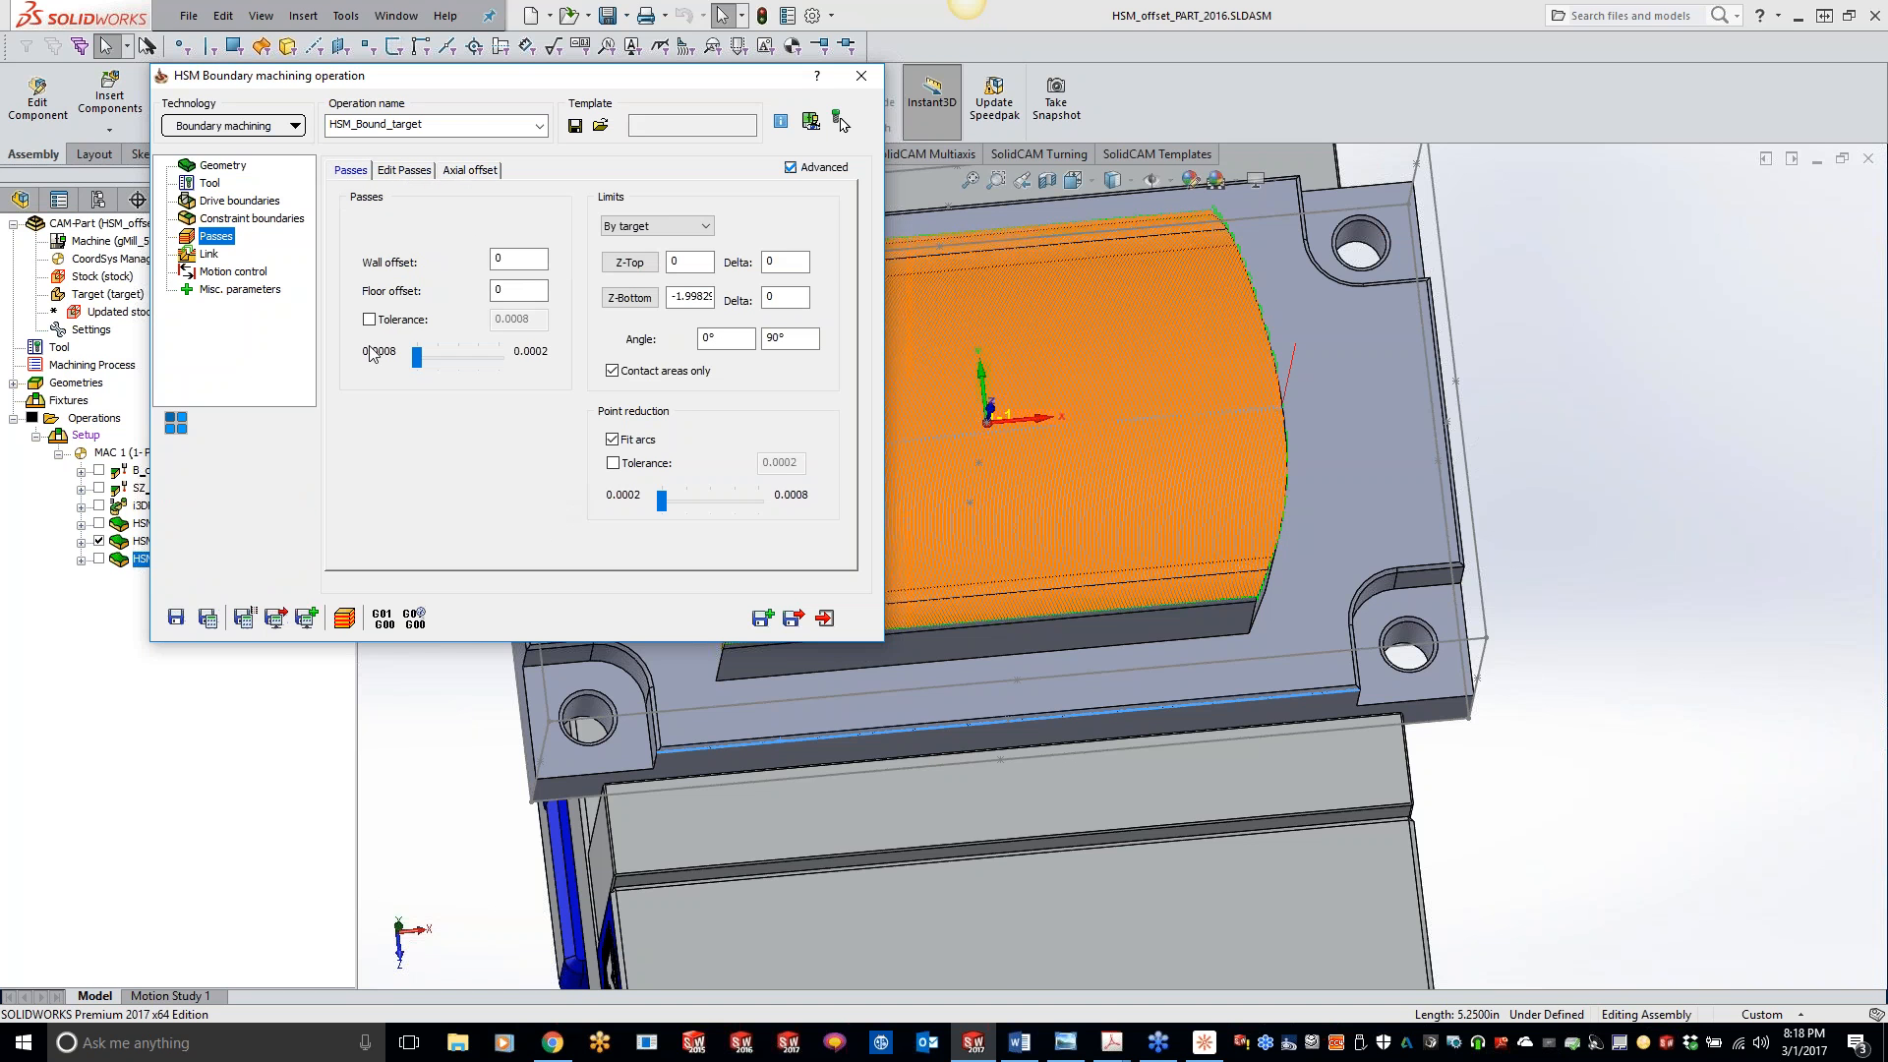
- Enable Prefer reverse for the one-way link direction, and save and calculate the boundary operation
left_click(216, 255)
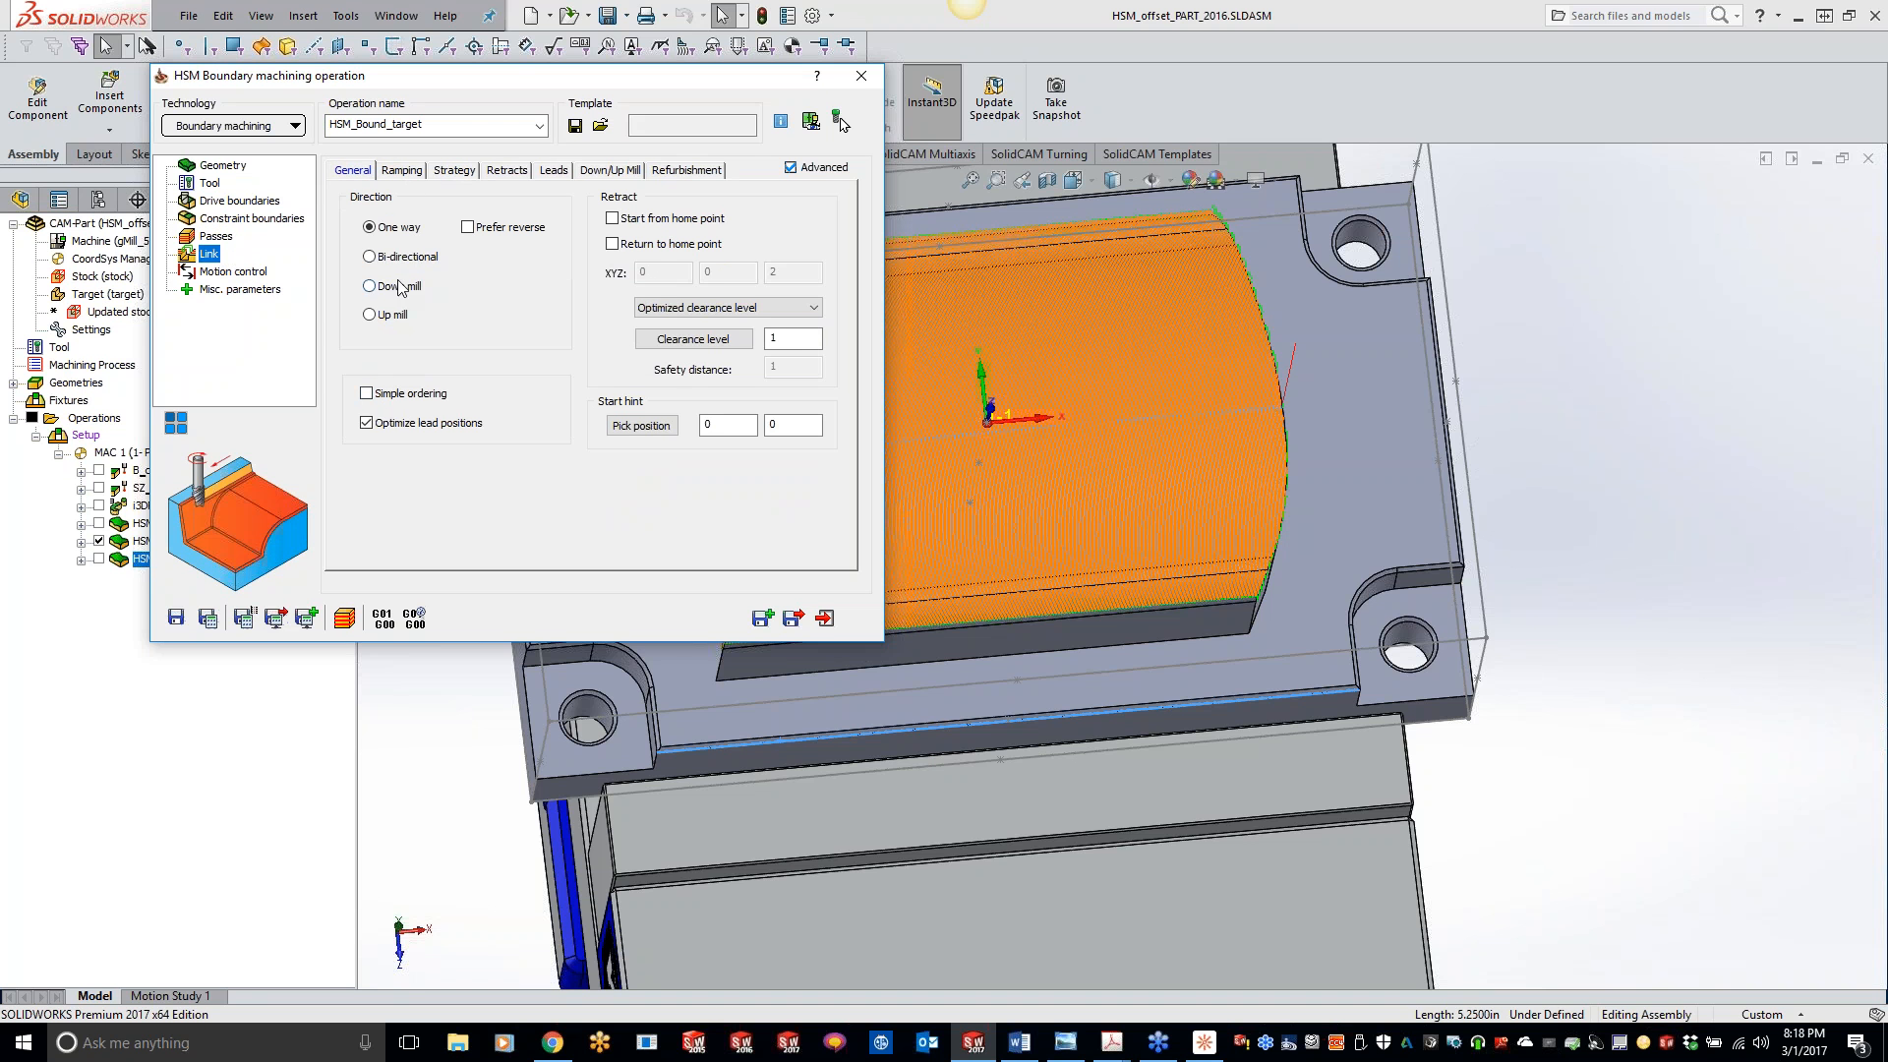
left_click(466, 228)
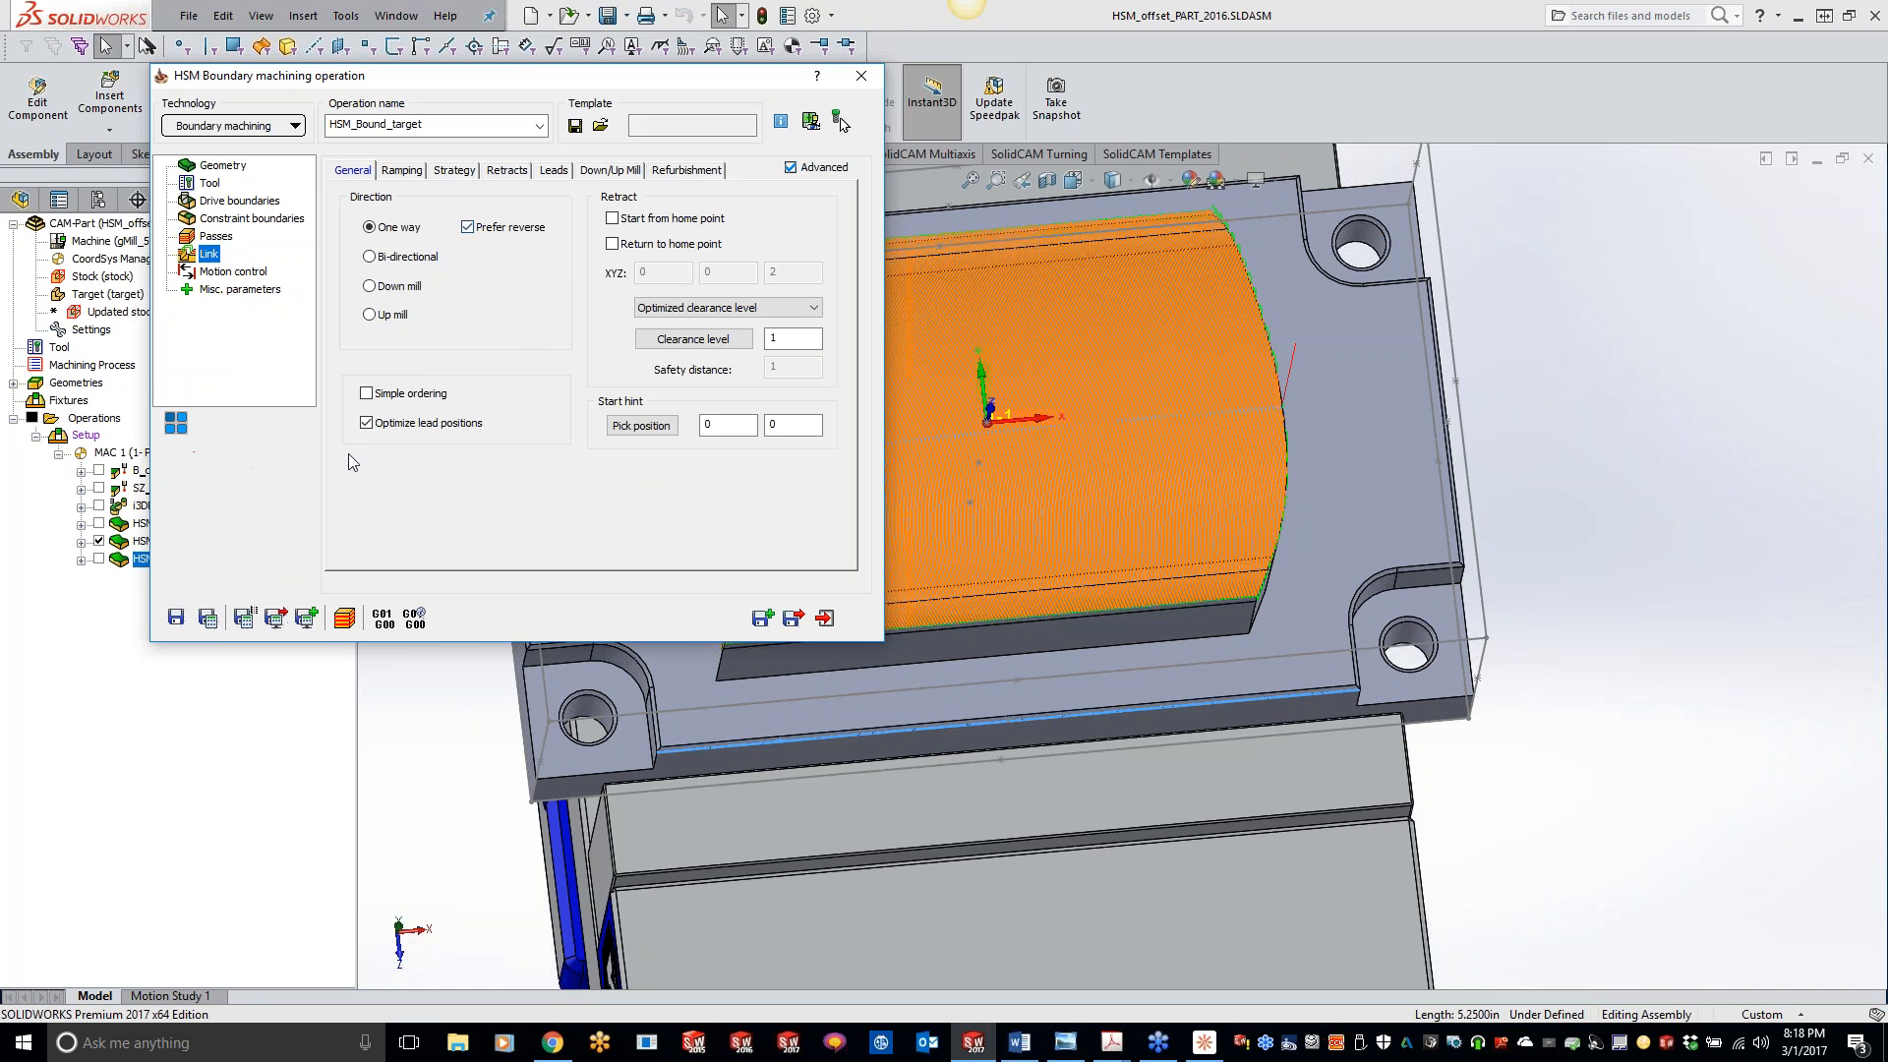
left_click(220, 617)
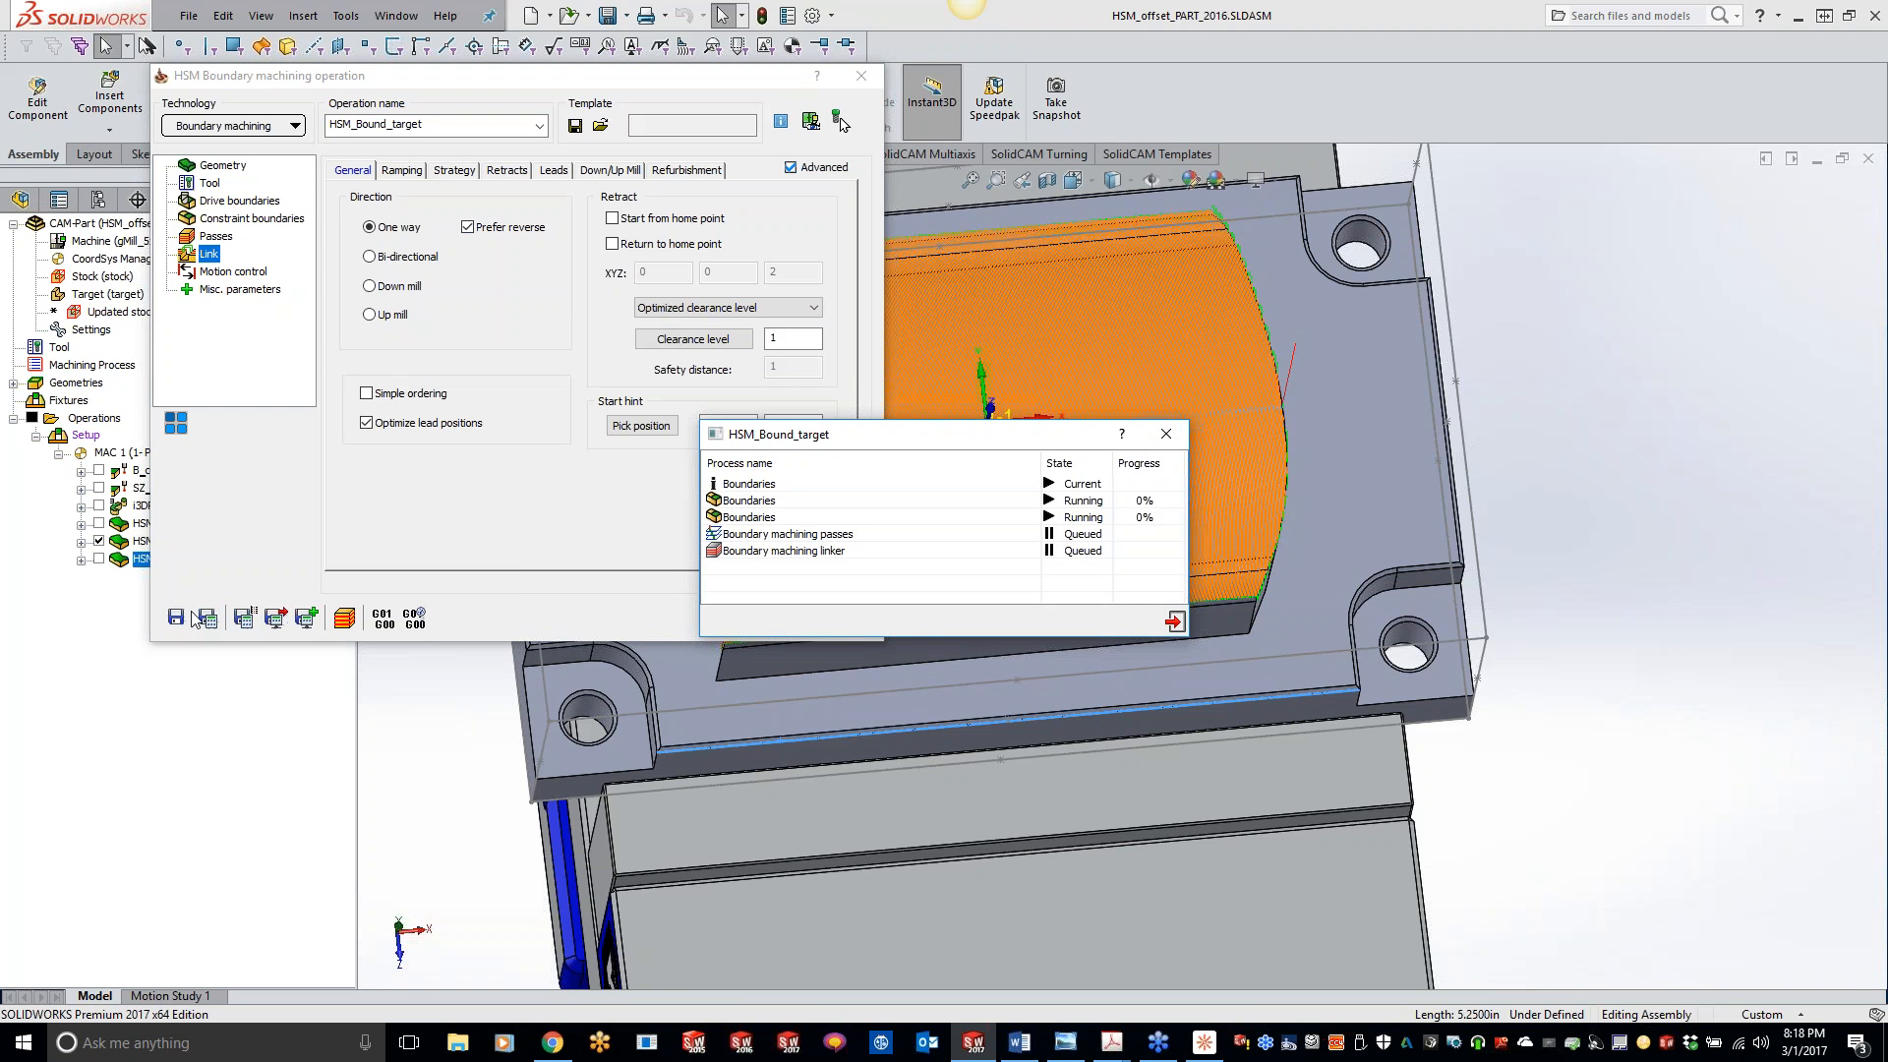
- Play the boundary operation's SolidVerify simulation and inspect the machined plate edge from another angle
left_click(344, 617)
left_click(448, 645)
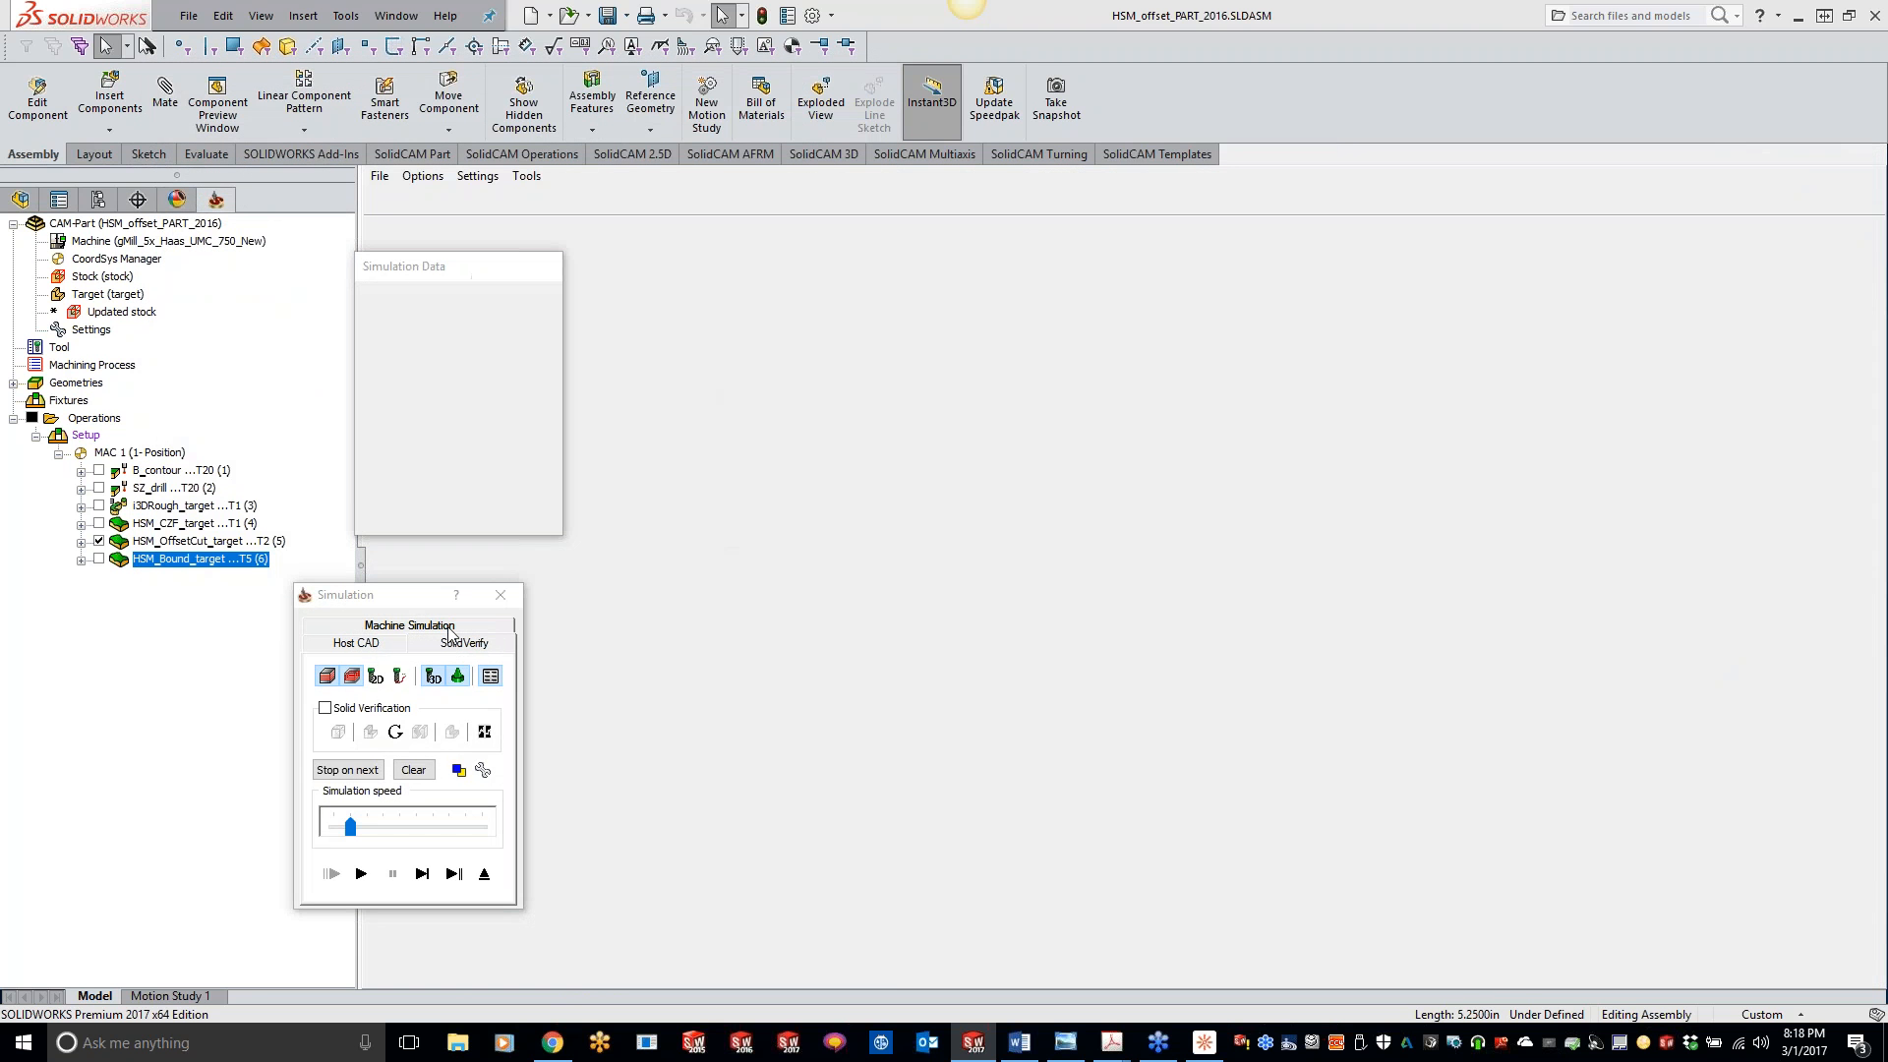
left_click(362, 874)
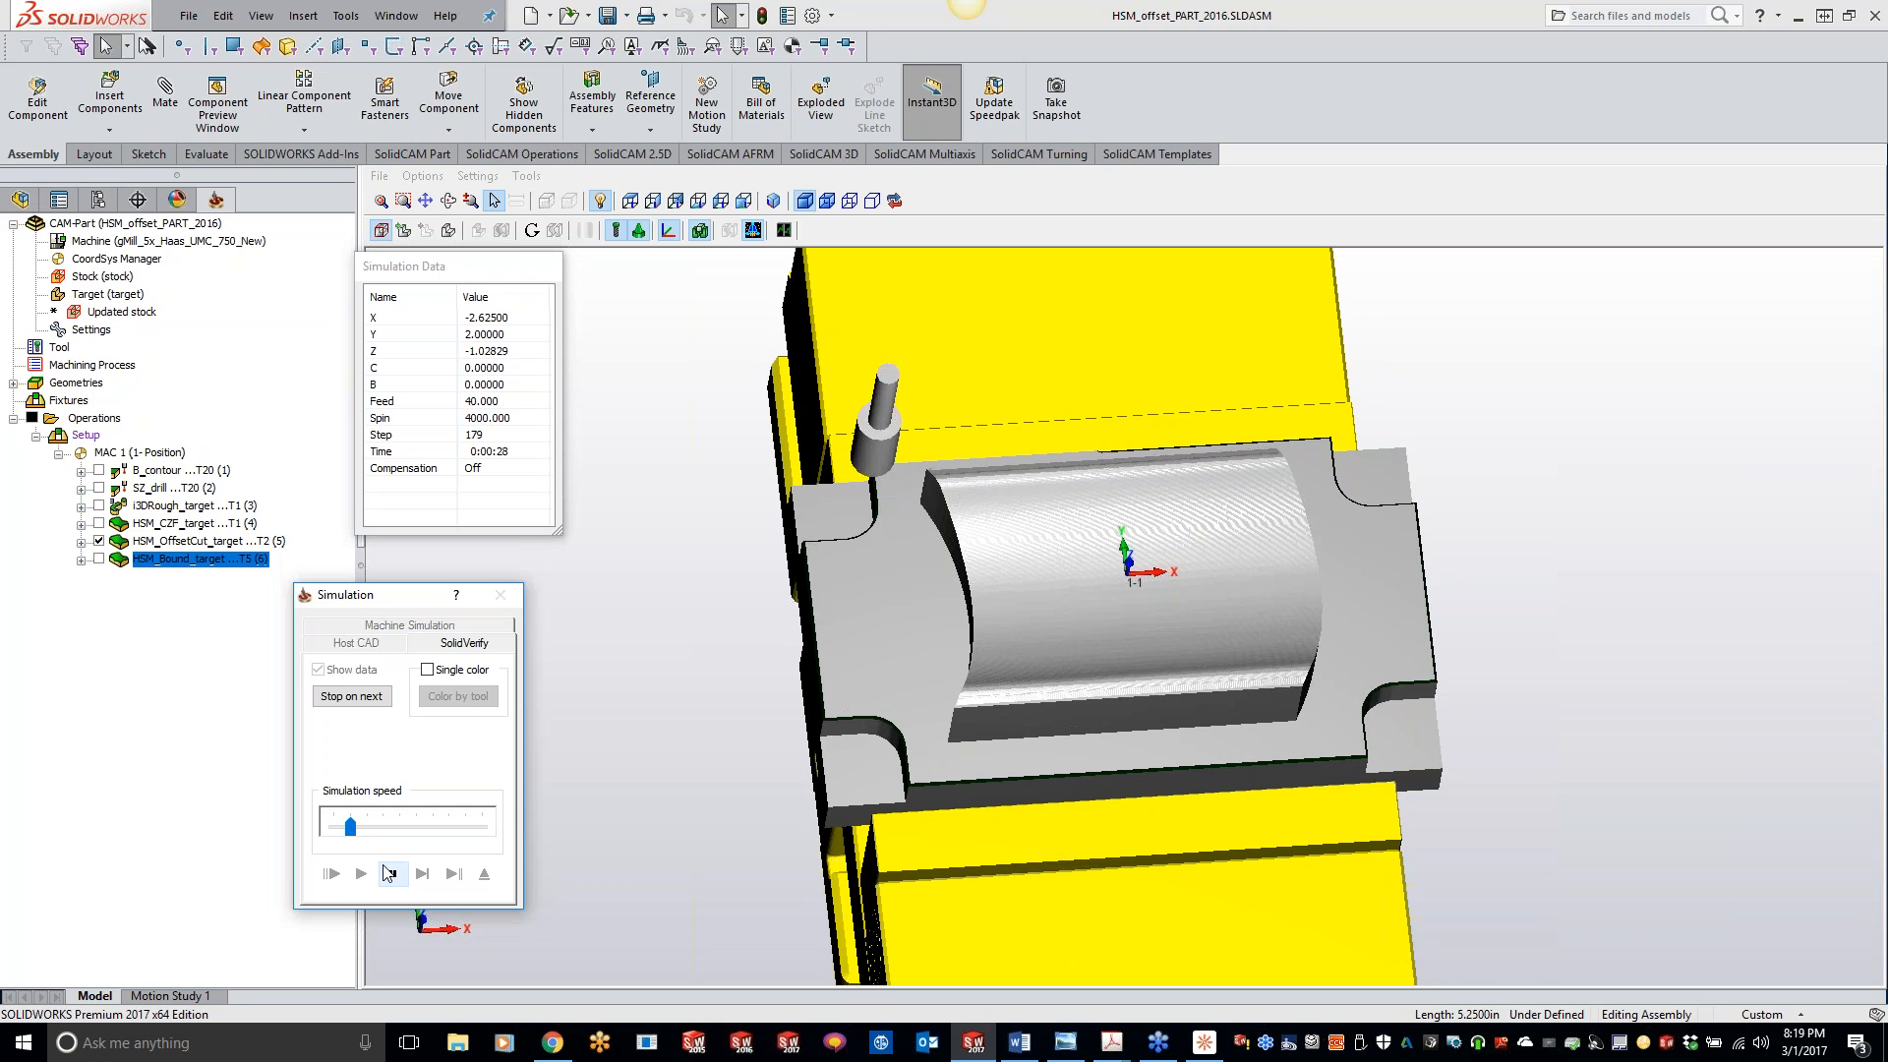
middle_click_drag(580, 846, 823, 382)
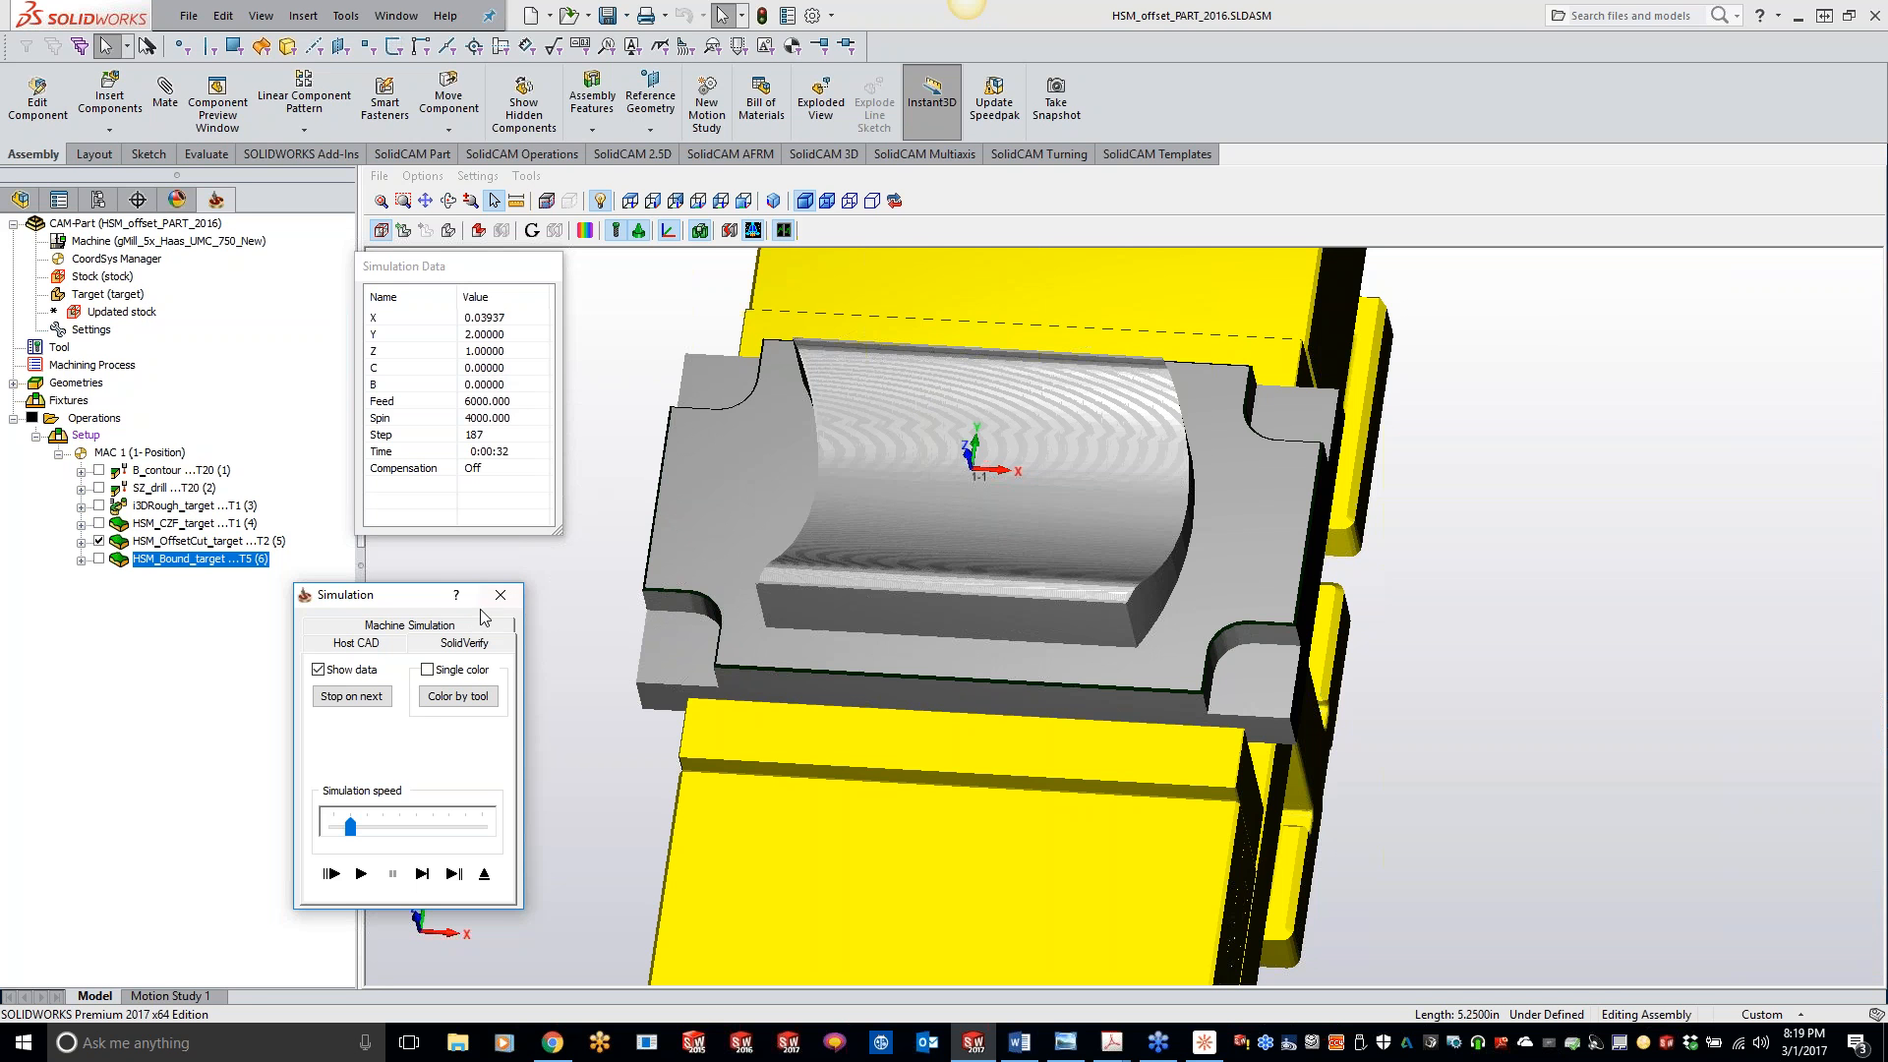
- View the boundary operation in Machine Simulation, and exit the simulation and the operation settings
left_click(405, 626)
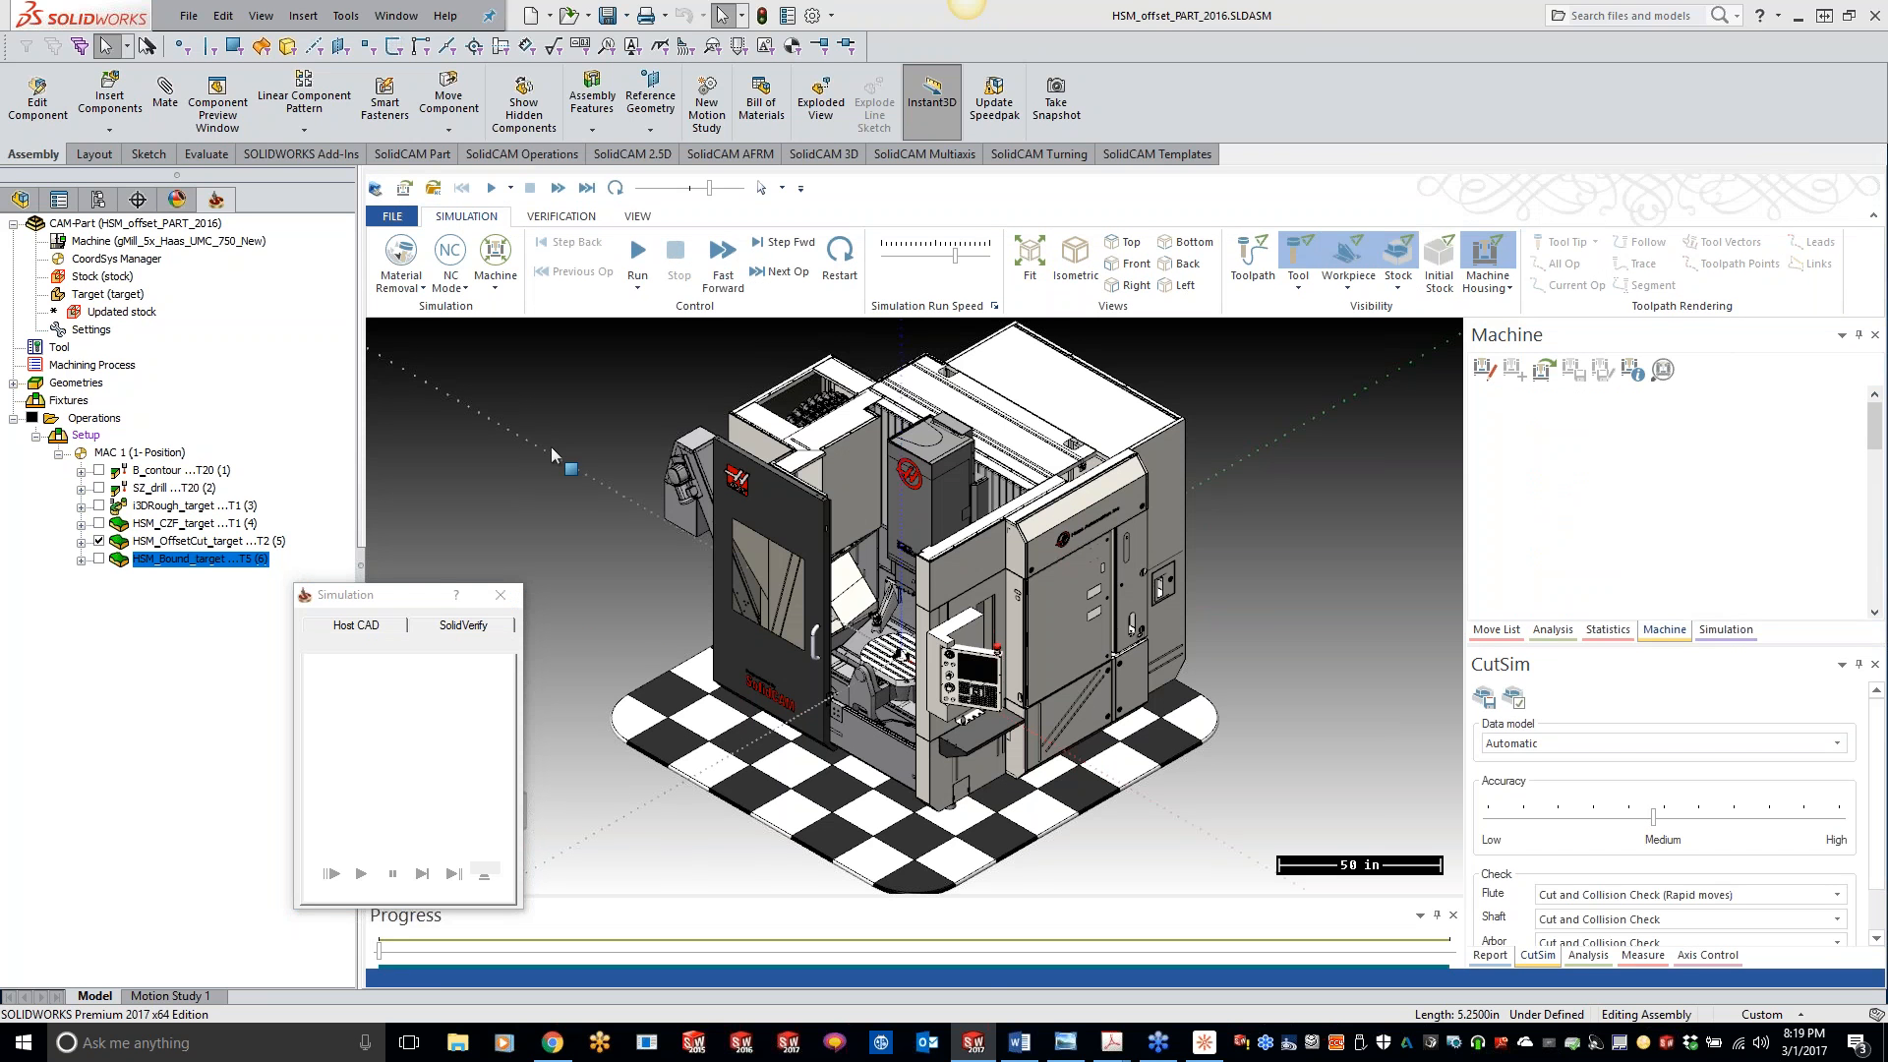
left_click(483, 872)
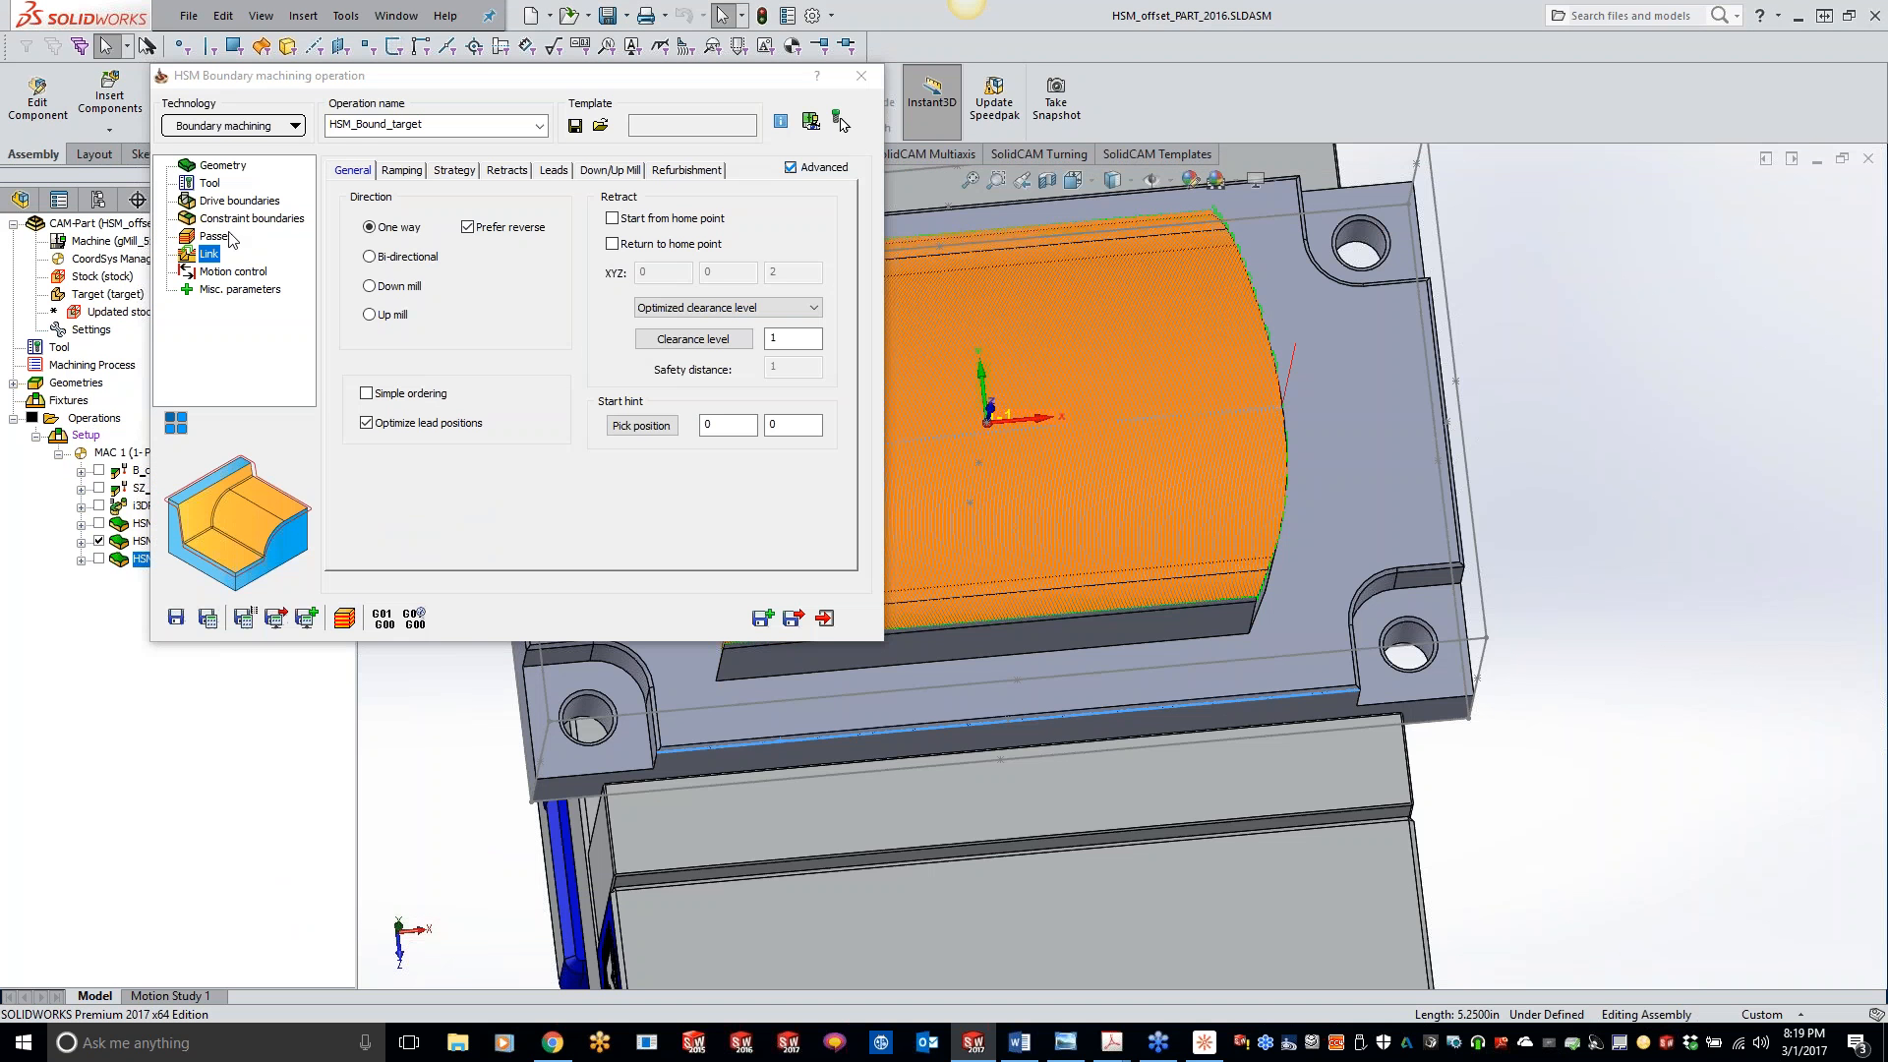
left_click(859, 82)
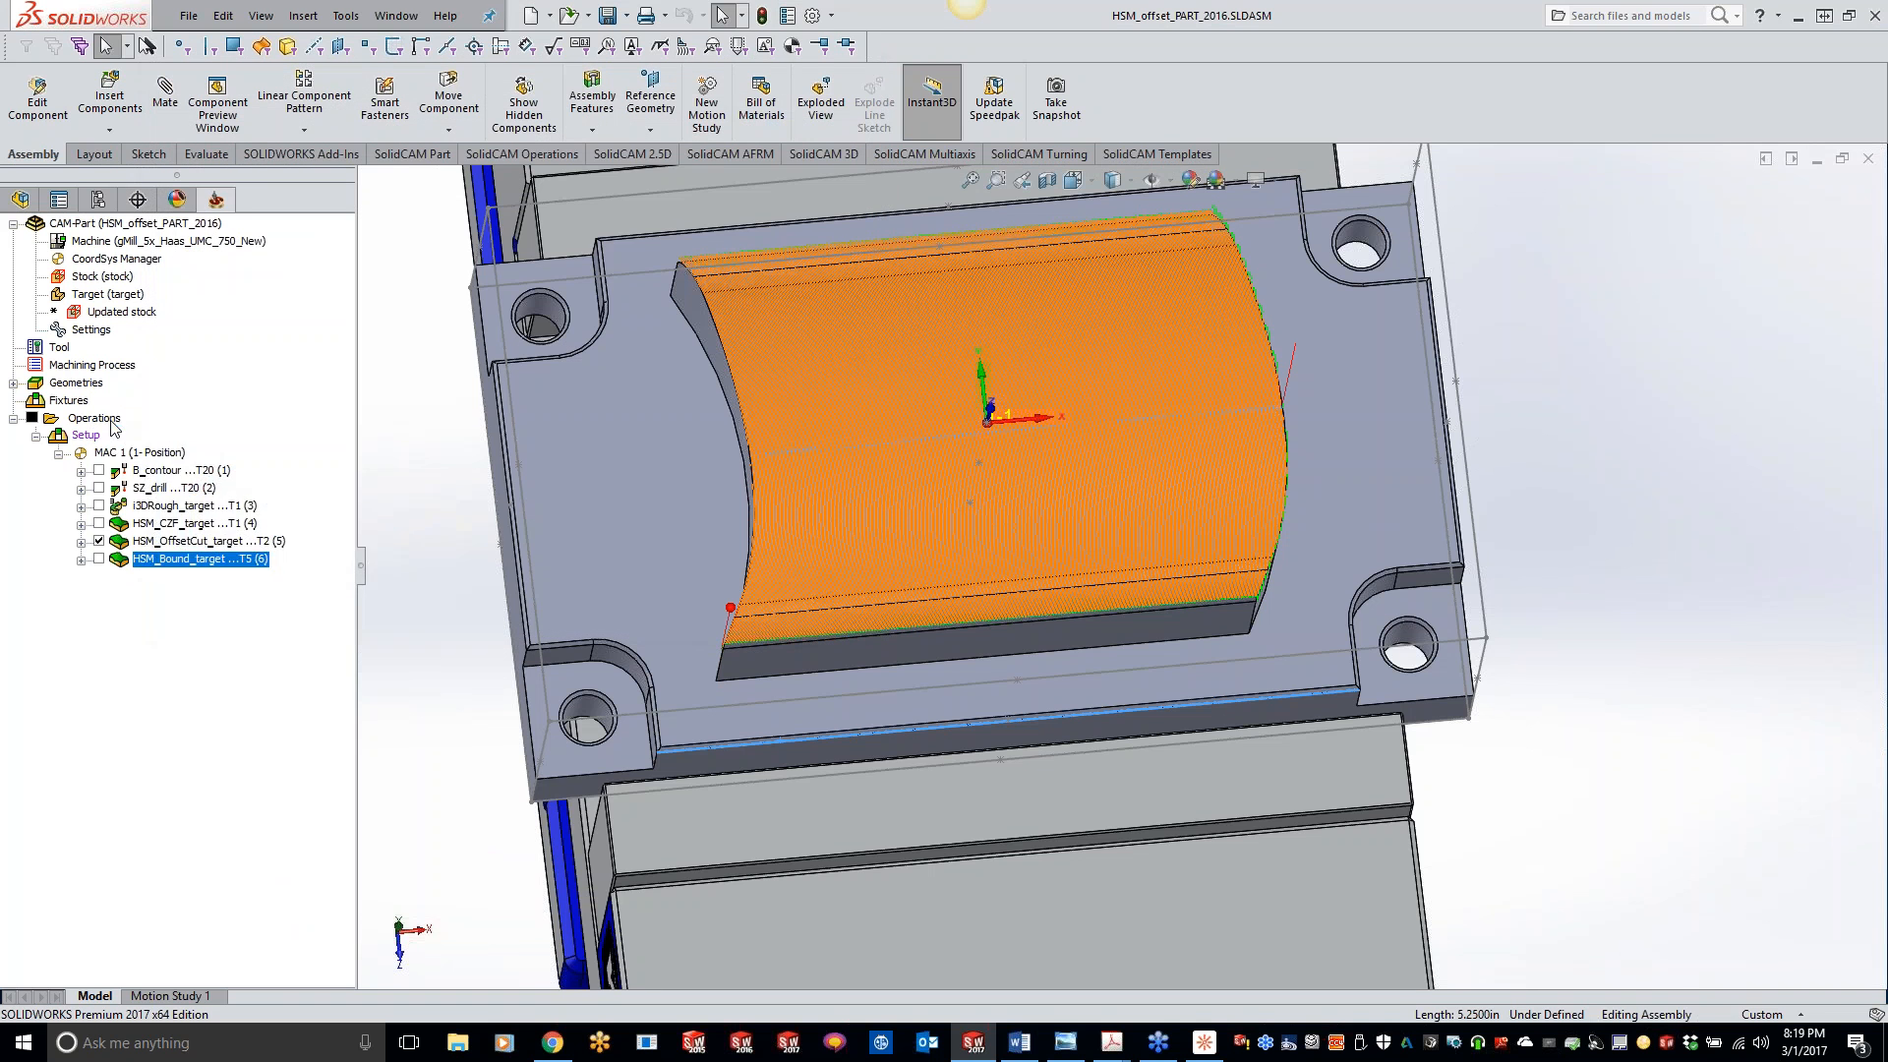
- Play Machine Simulation for all operations together at a reduced run speed, watching the stock in the vise up close
right_click(111, 418)
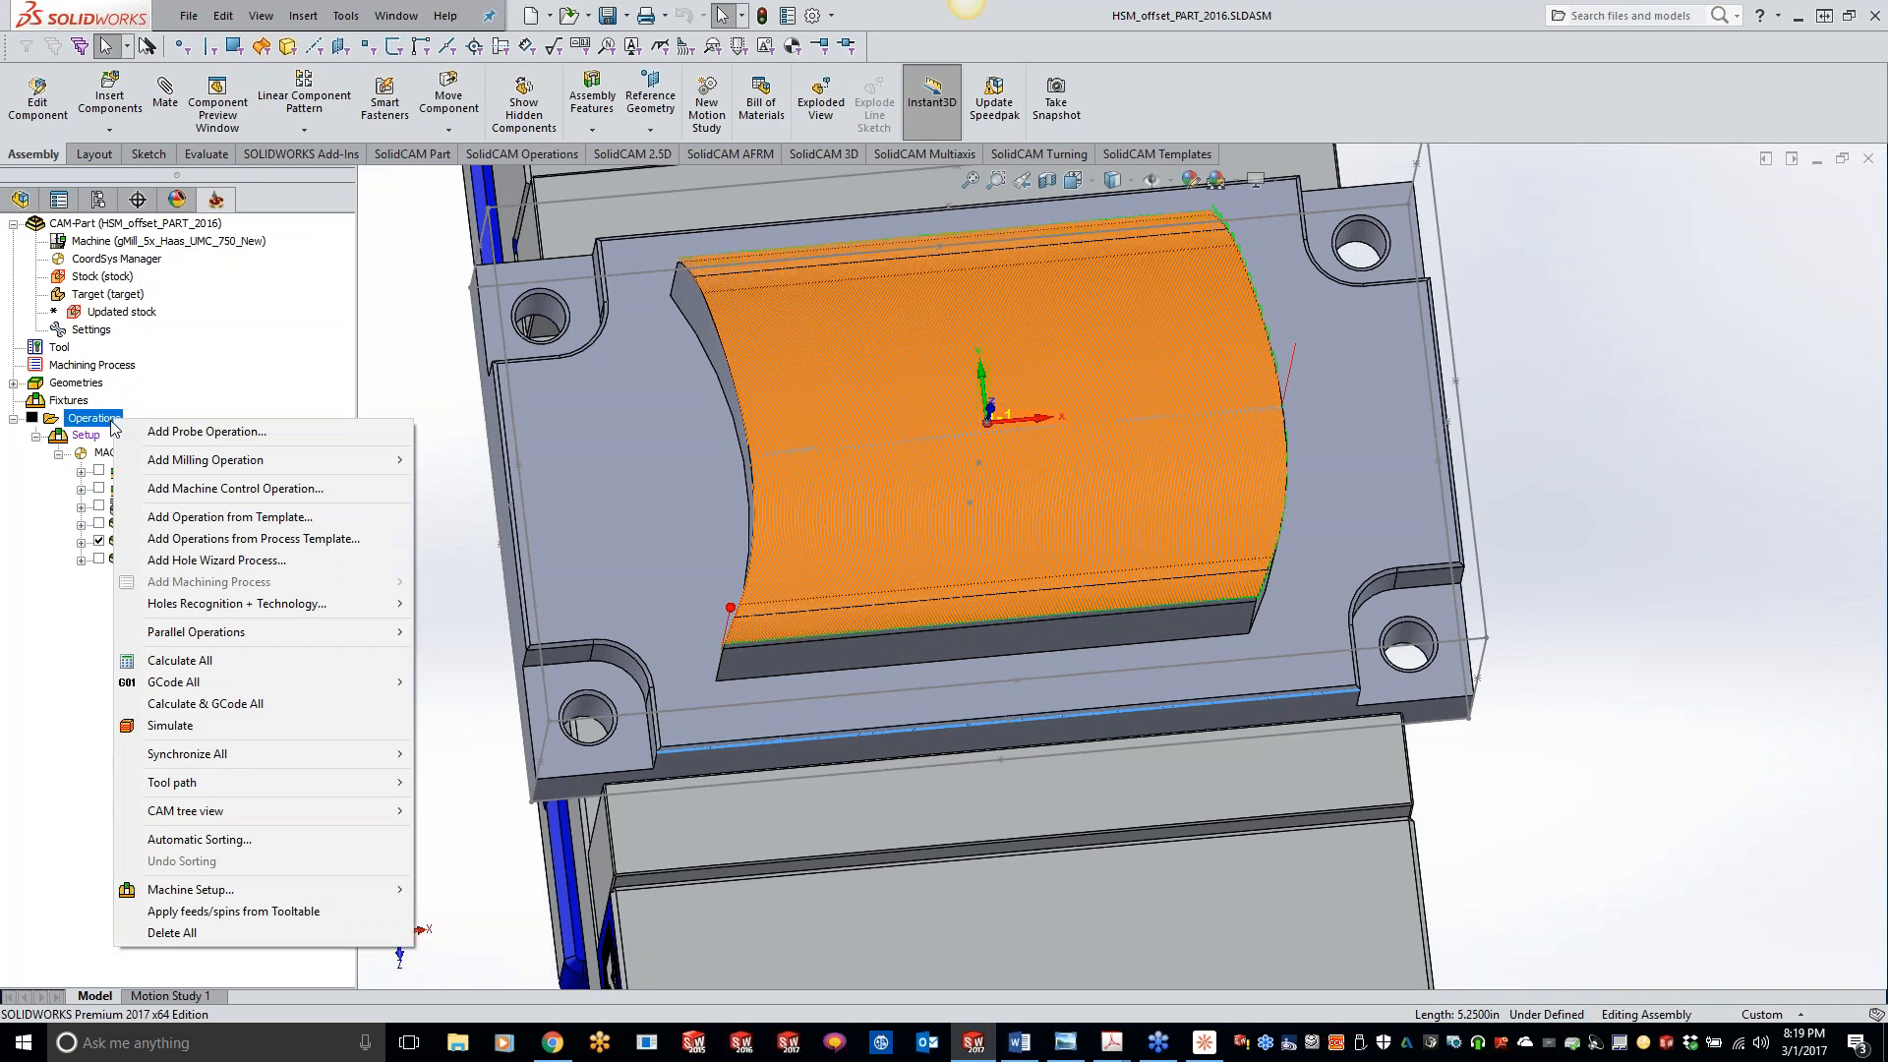
left_click(258, 724)
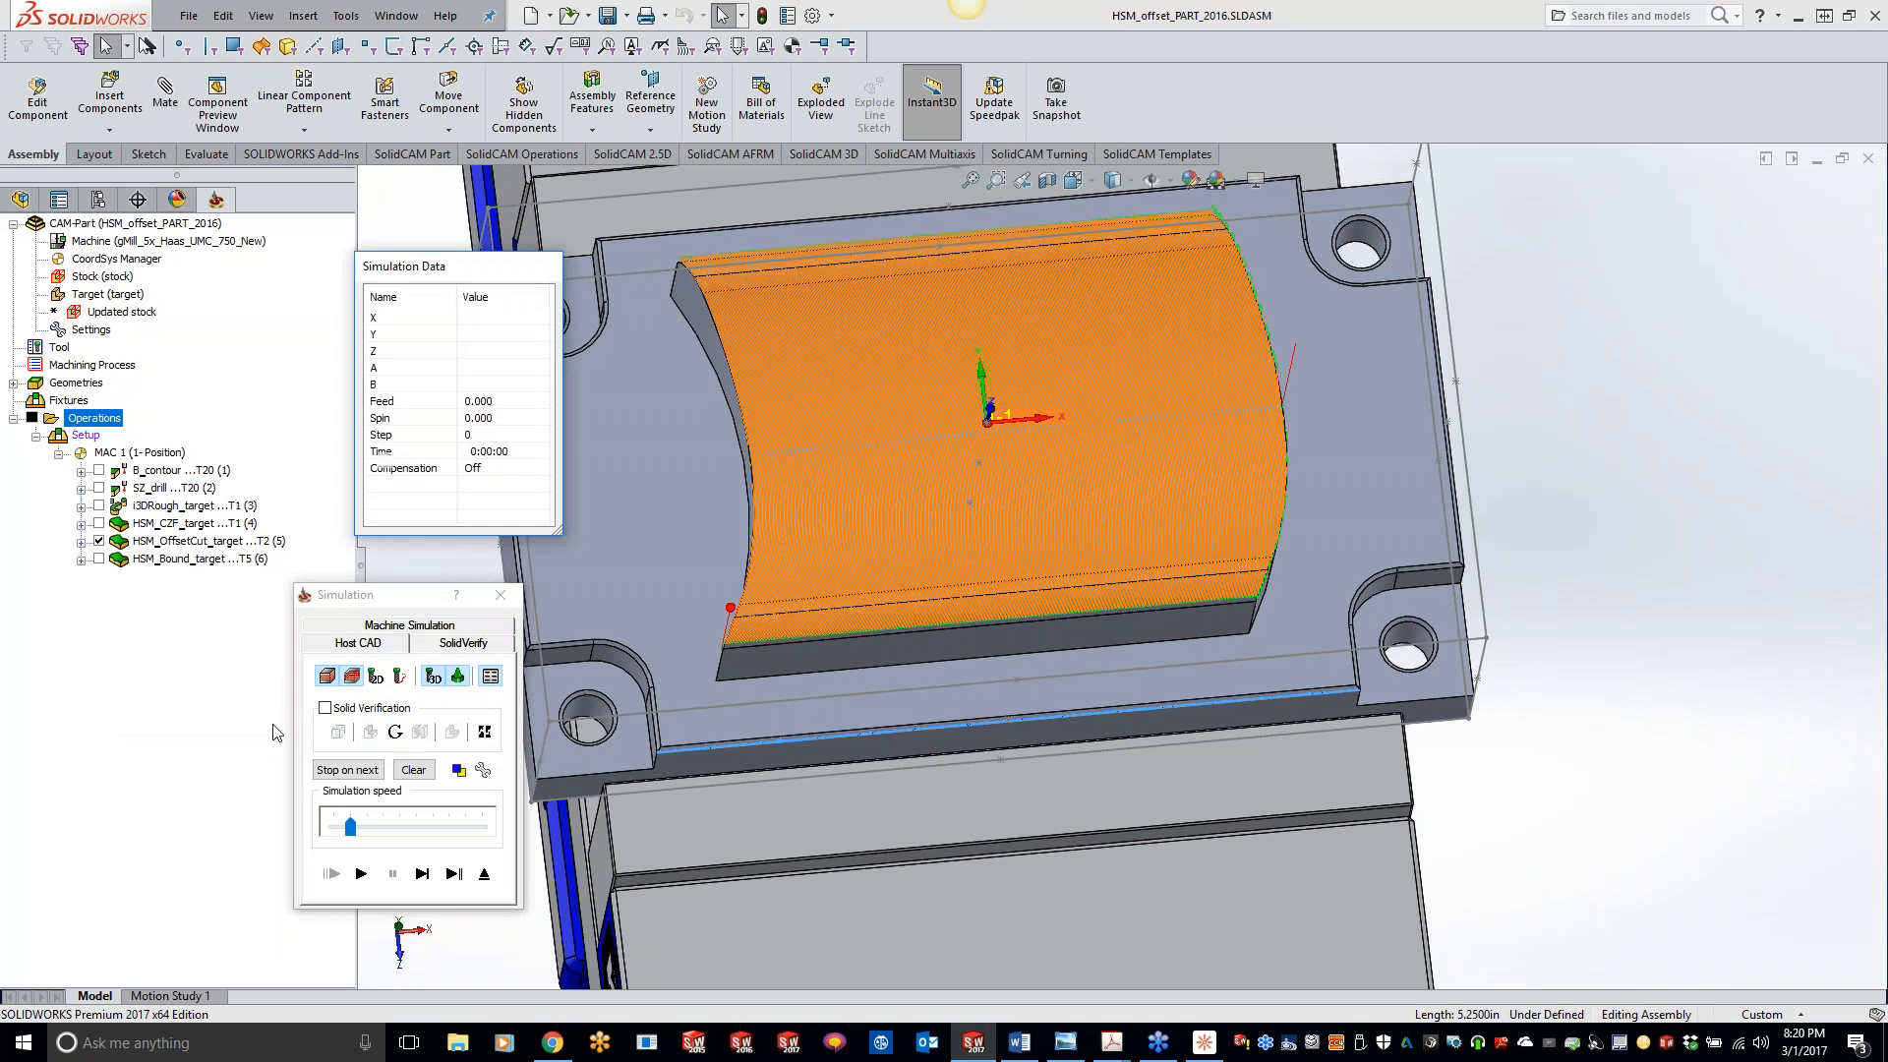
left_click(411, 626)
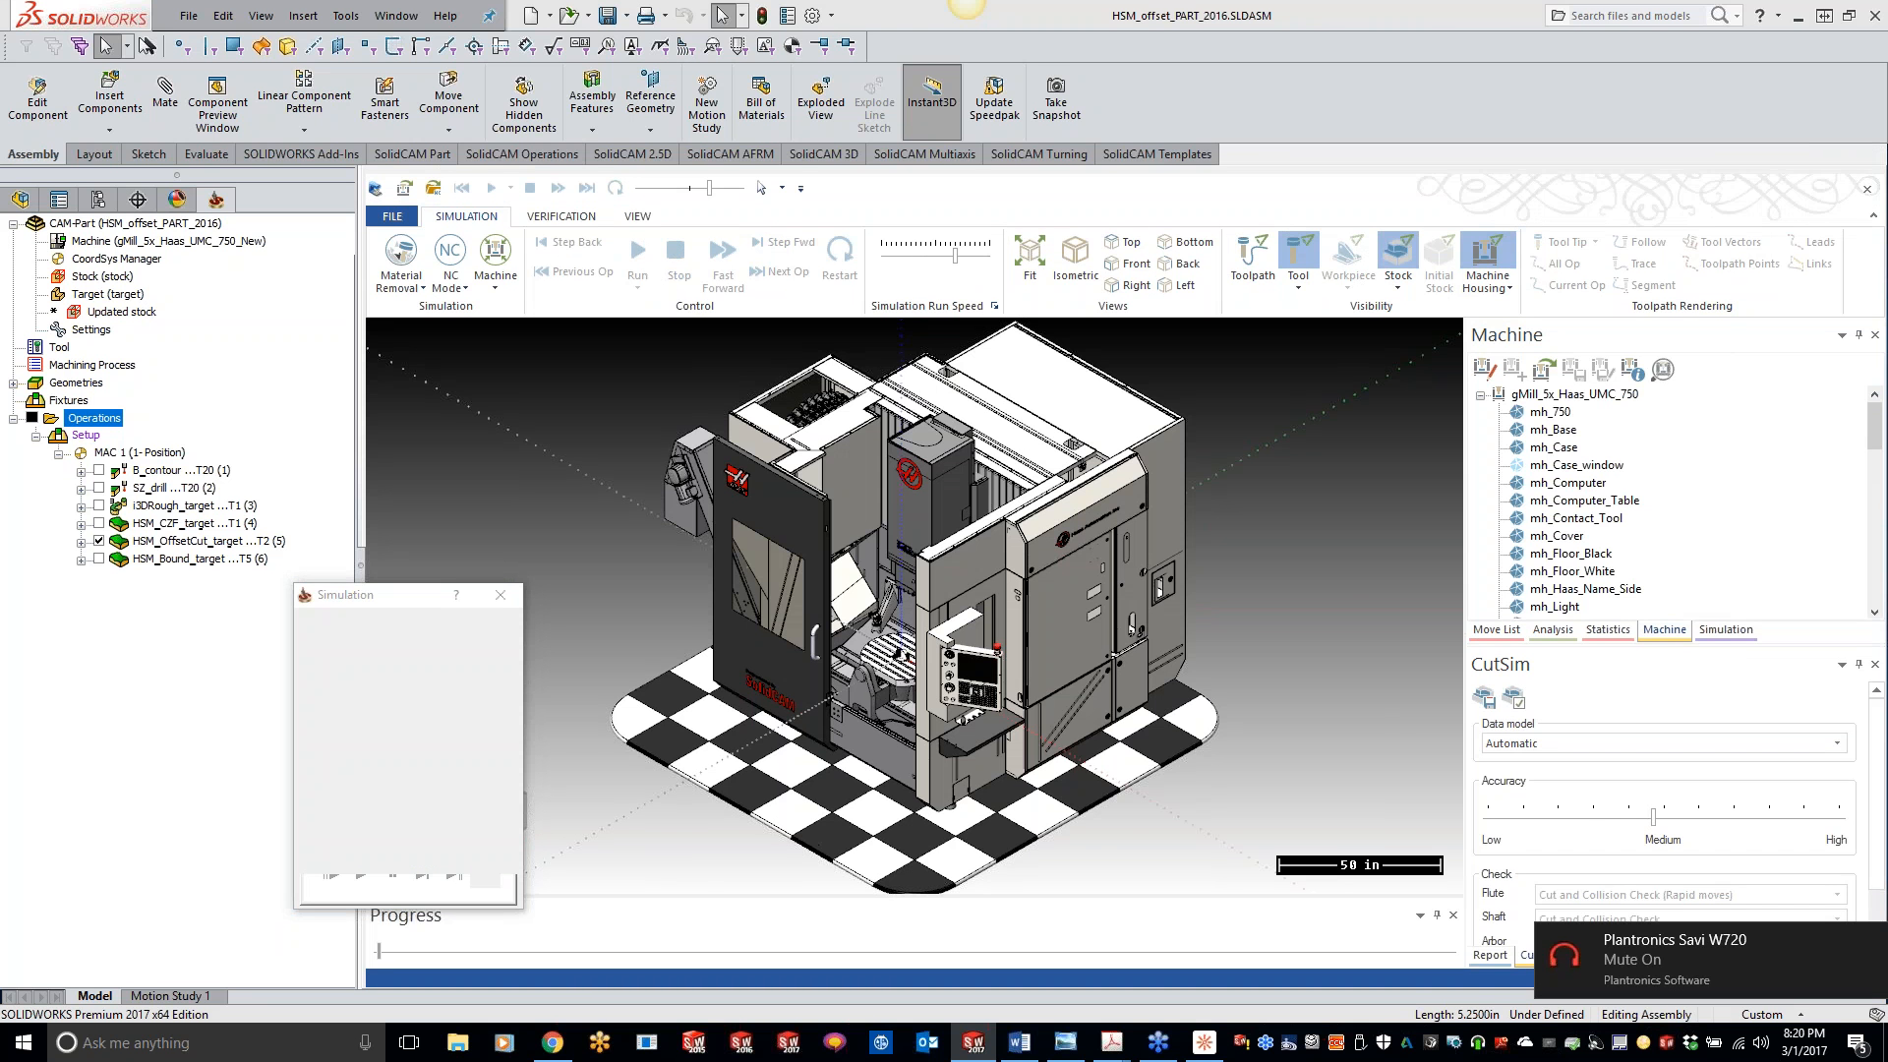
scroll(929, 676, "up", 4)
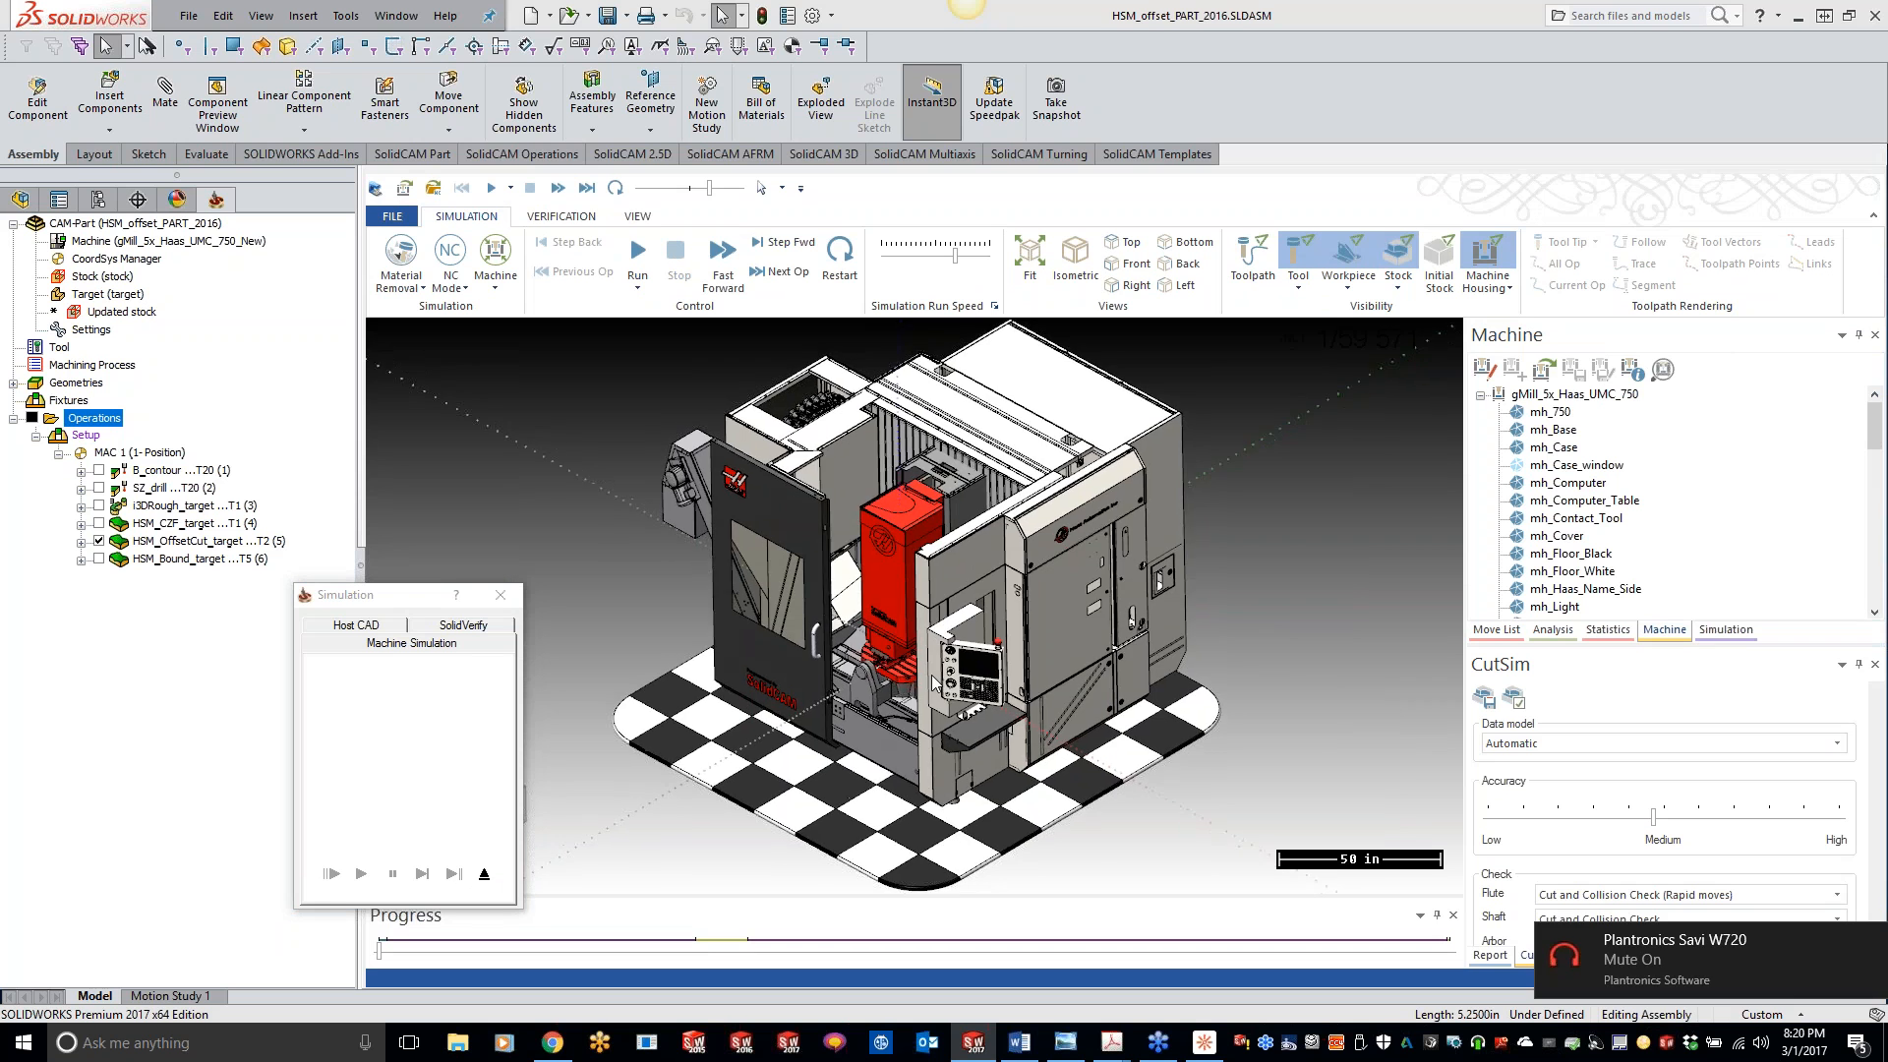
scroll(924, 669, "up", 5)
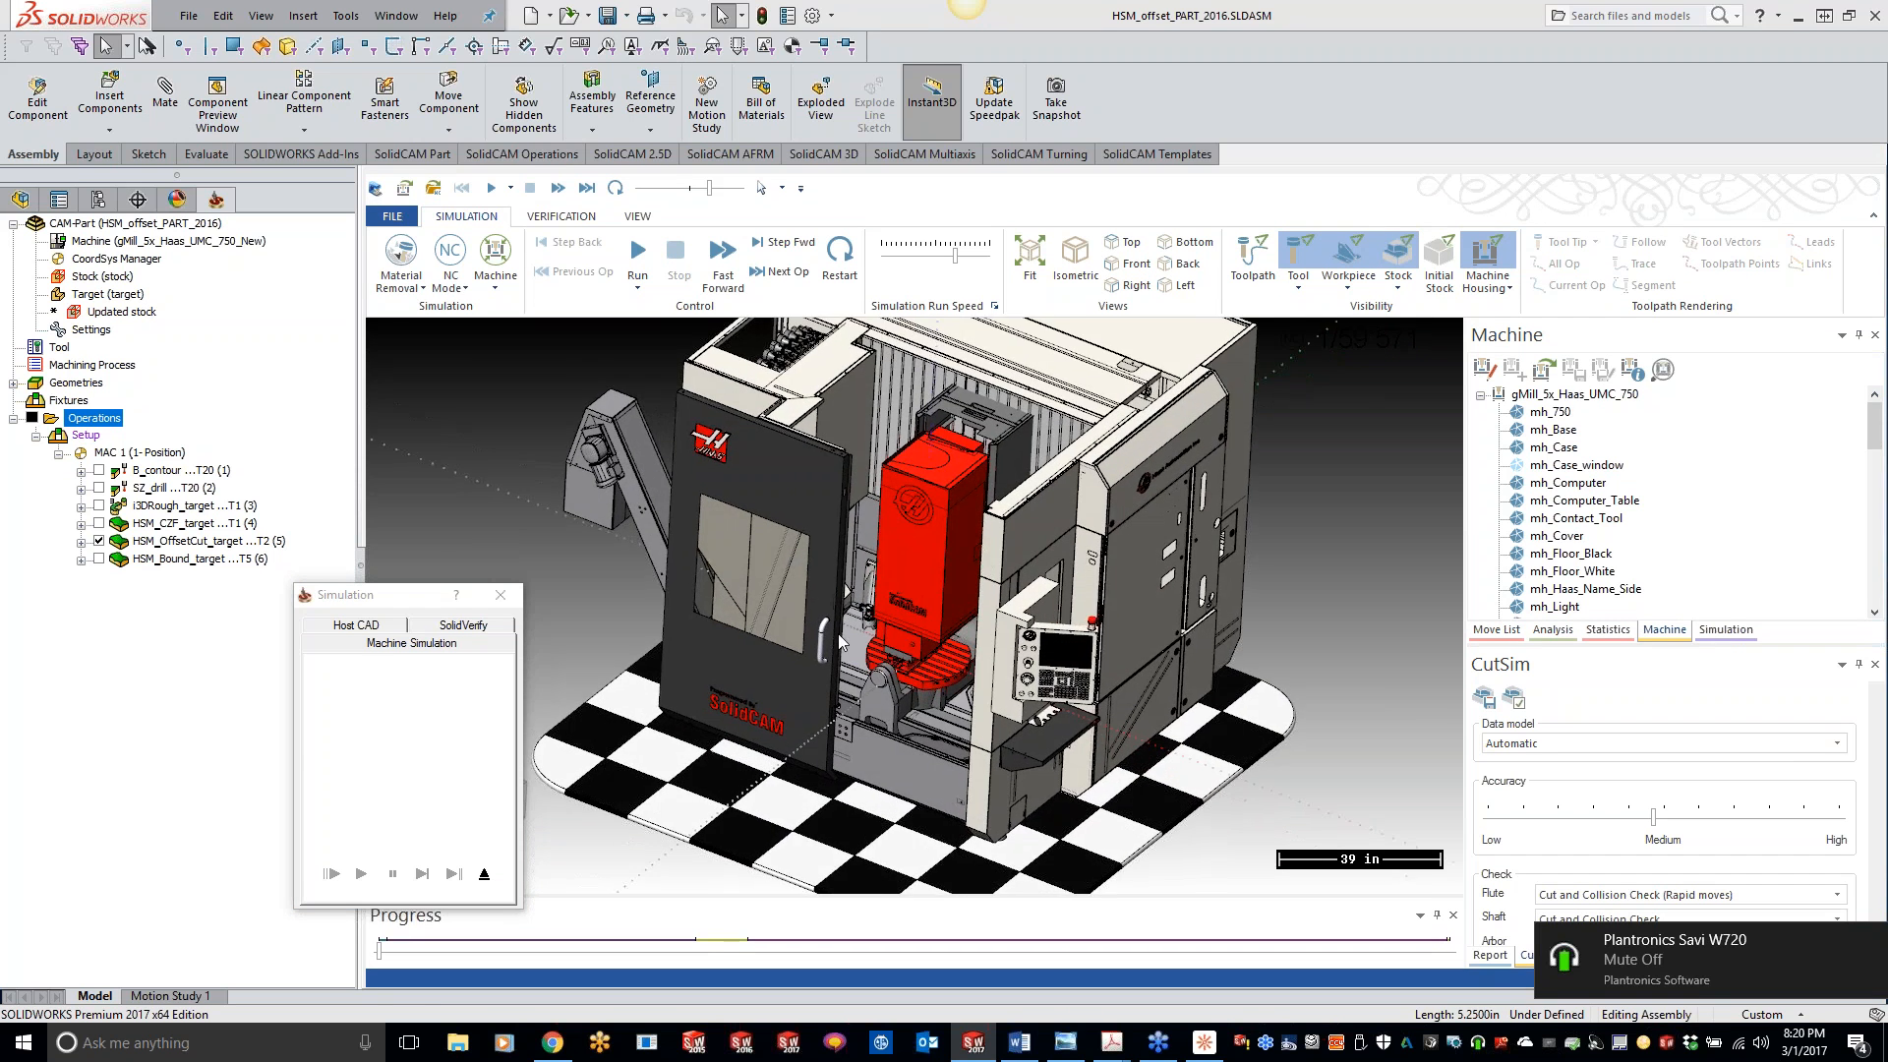
left_click_drag(709, 186, 657, 187)
left_click(639, 254)
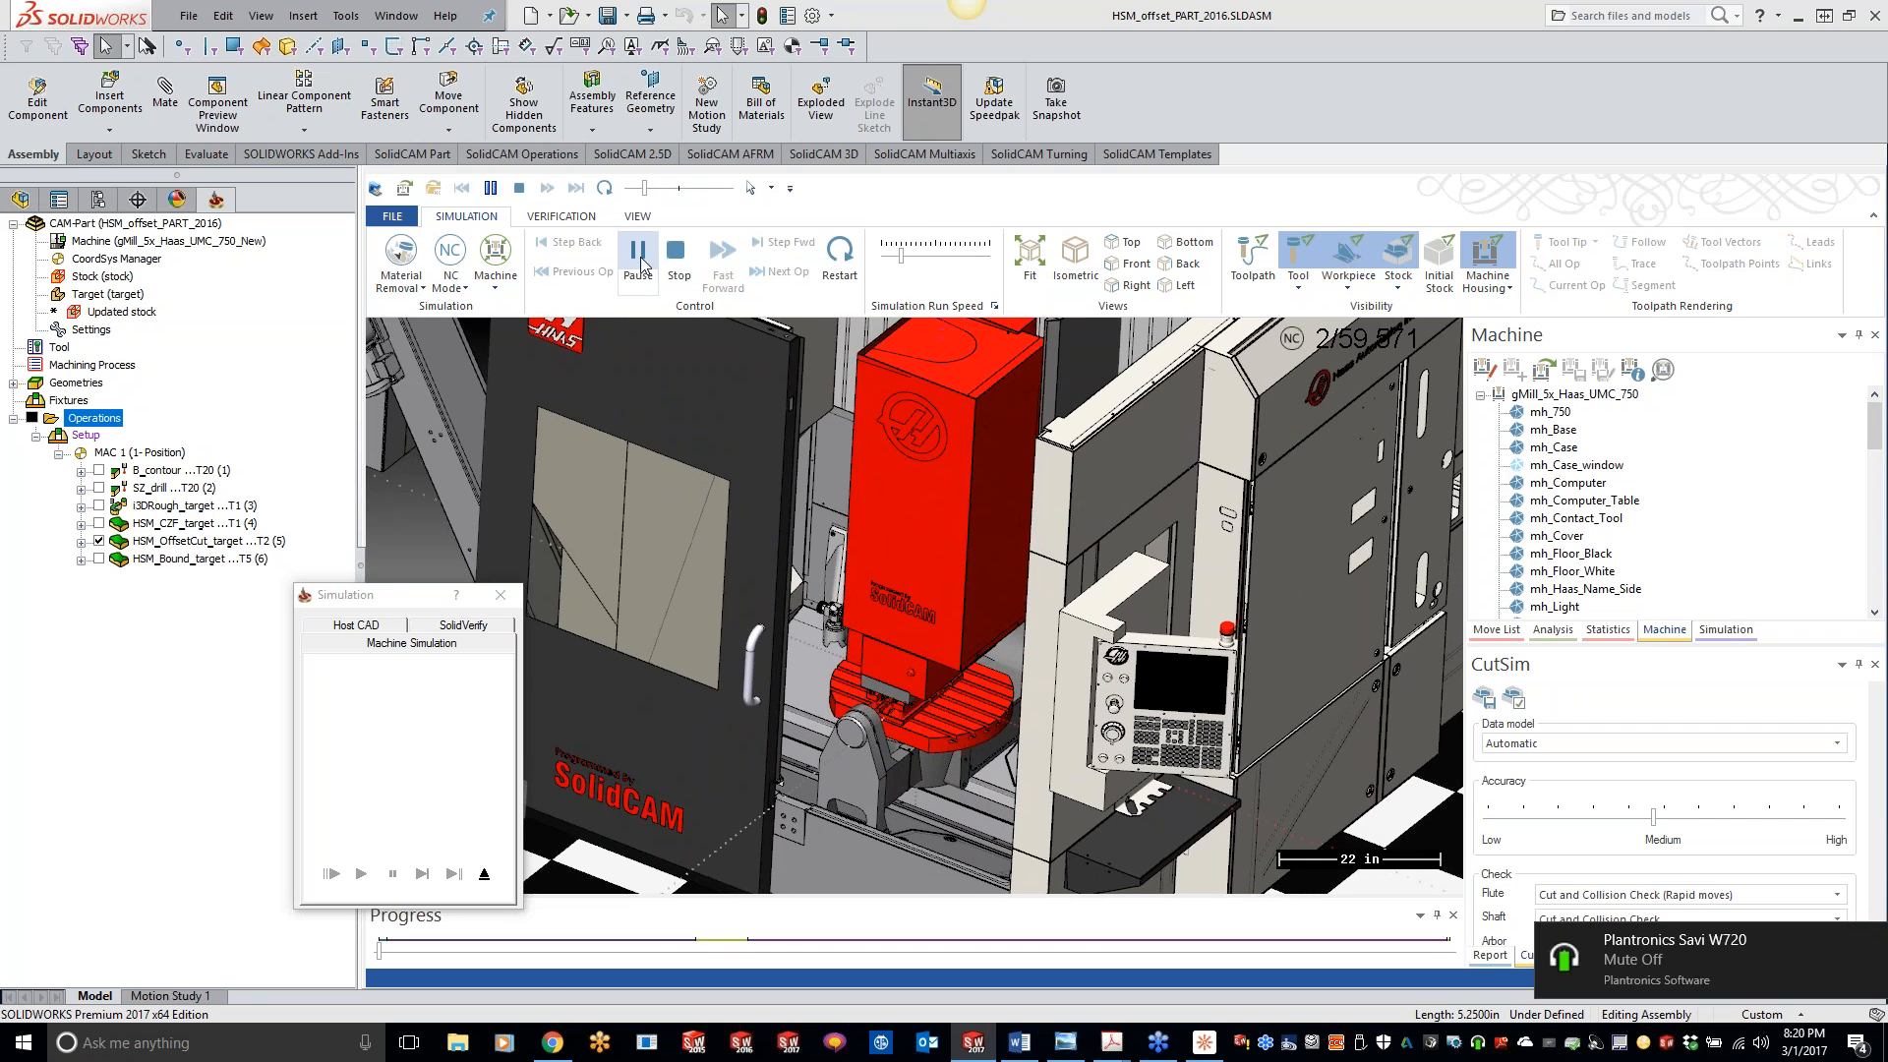
scroll(814, 398, "up", 5)
scroll(816, 398, "up", 3)
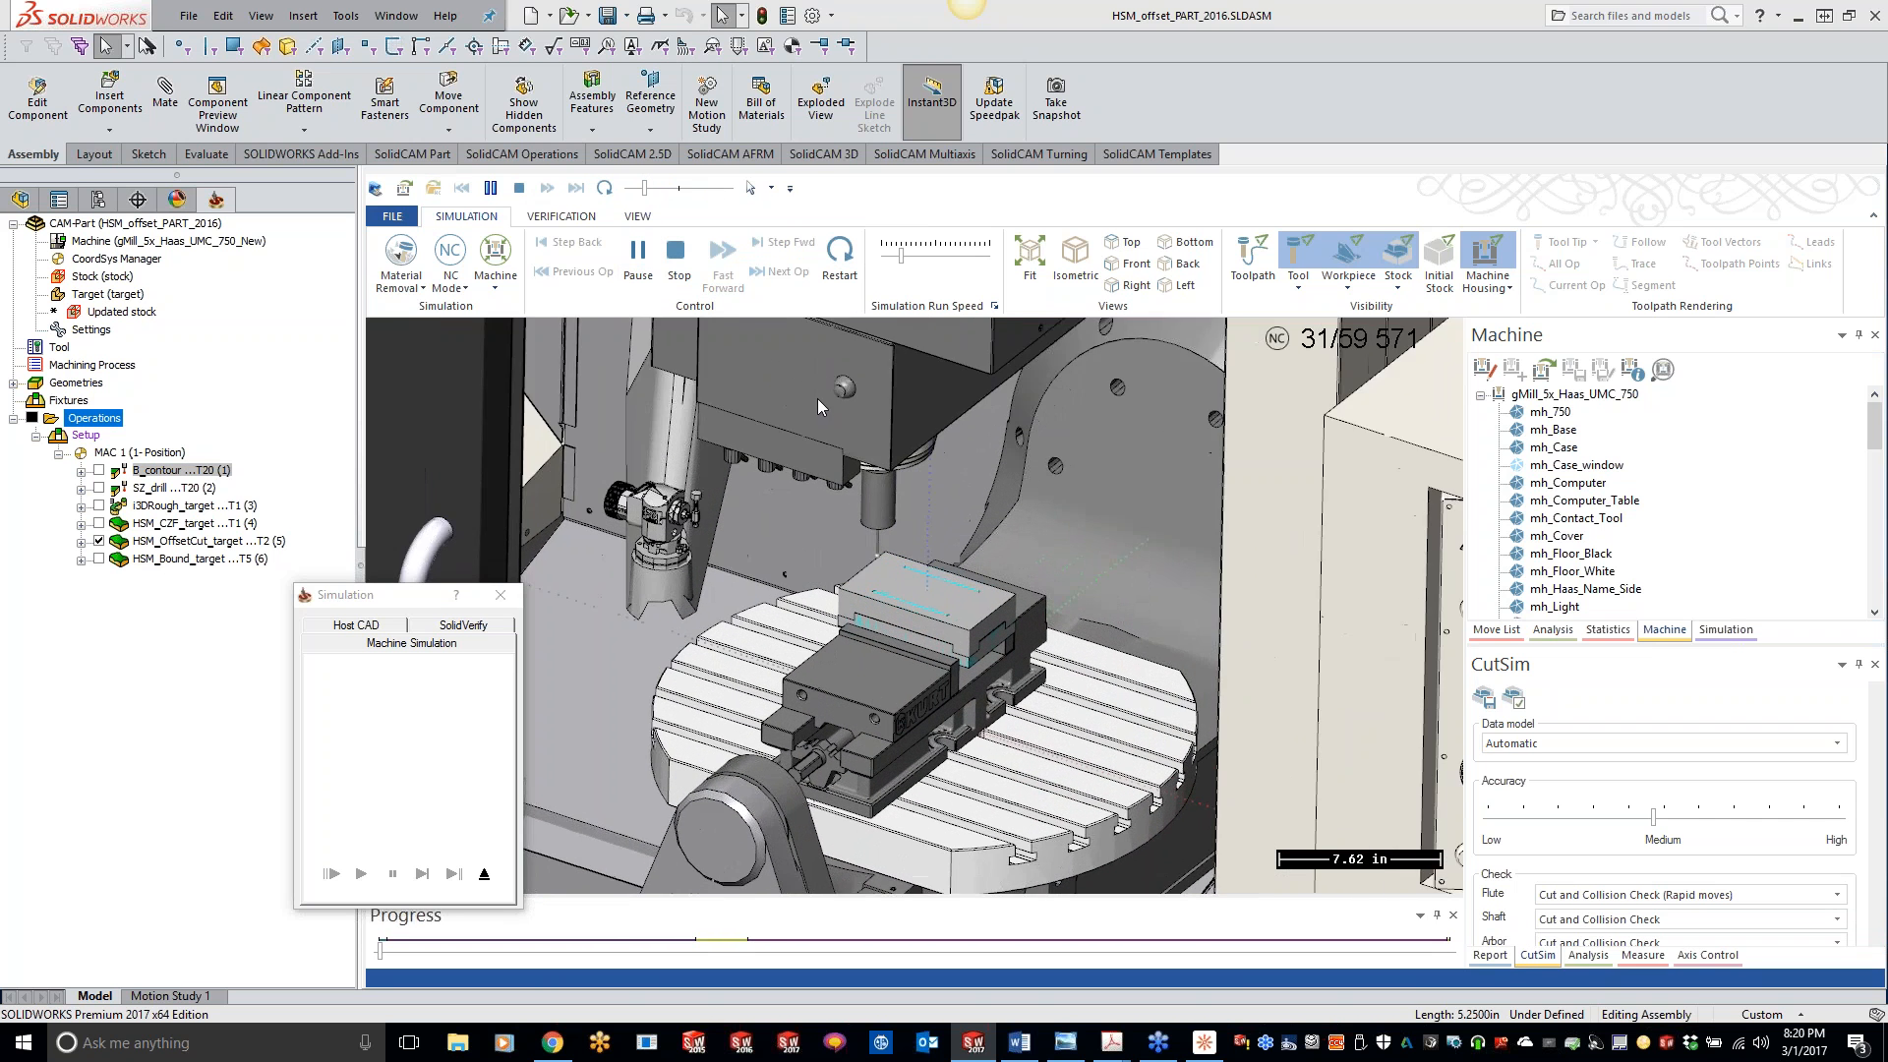
- Raise the simulation run speed in stages and hide the machine housing while all operations play through to the end
middle_click_drag(827, 418, 828, 467)
left_click_drag(646, 188, 666, 188)
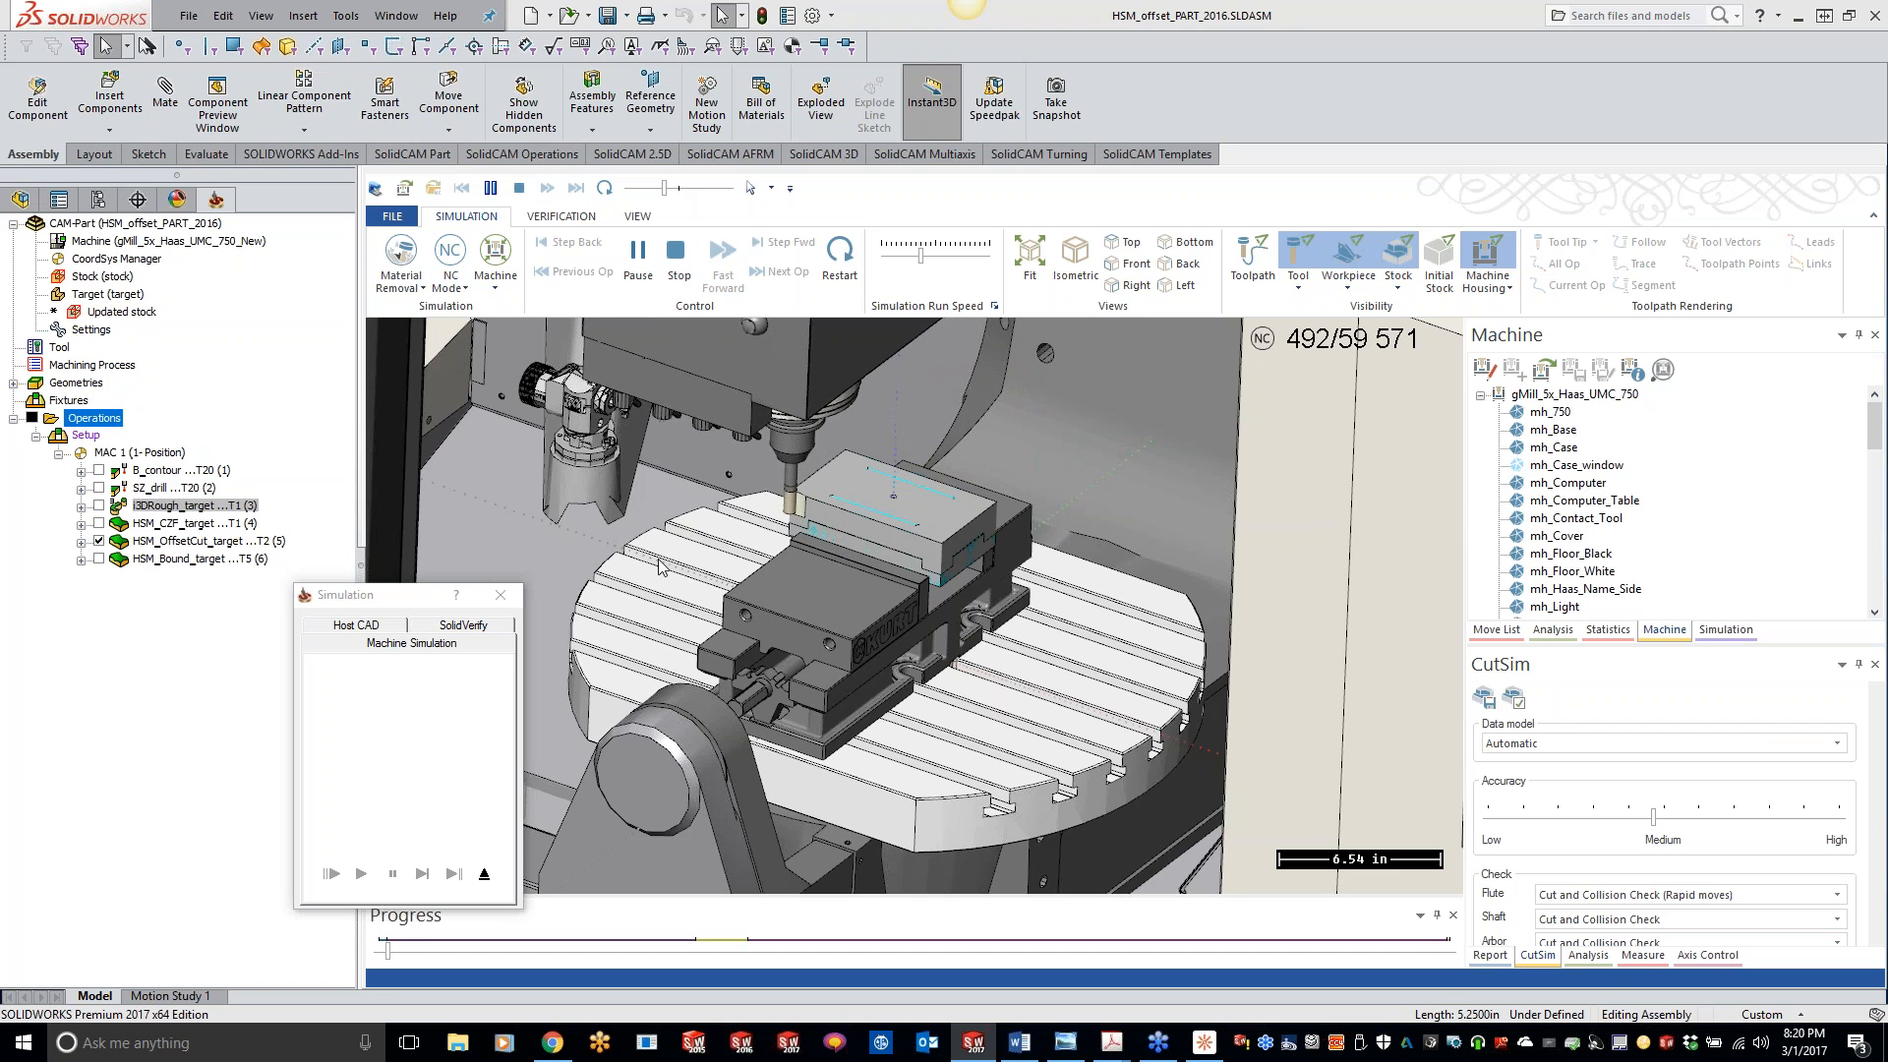
left_click_drag(664, 188, 679, 188)
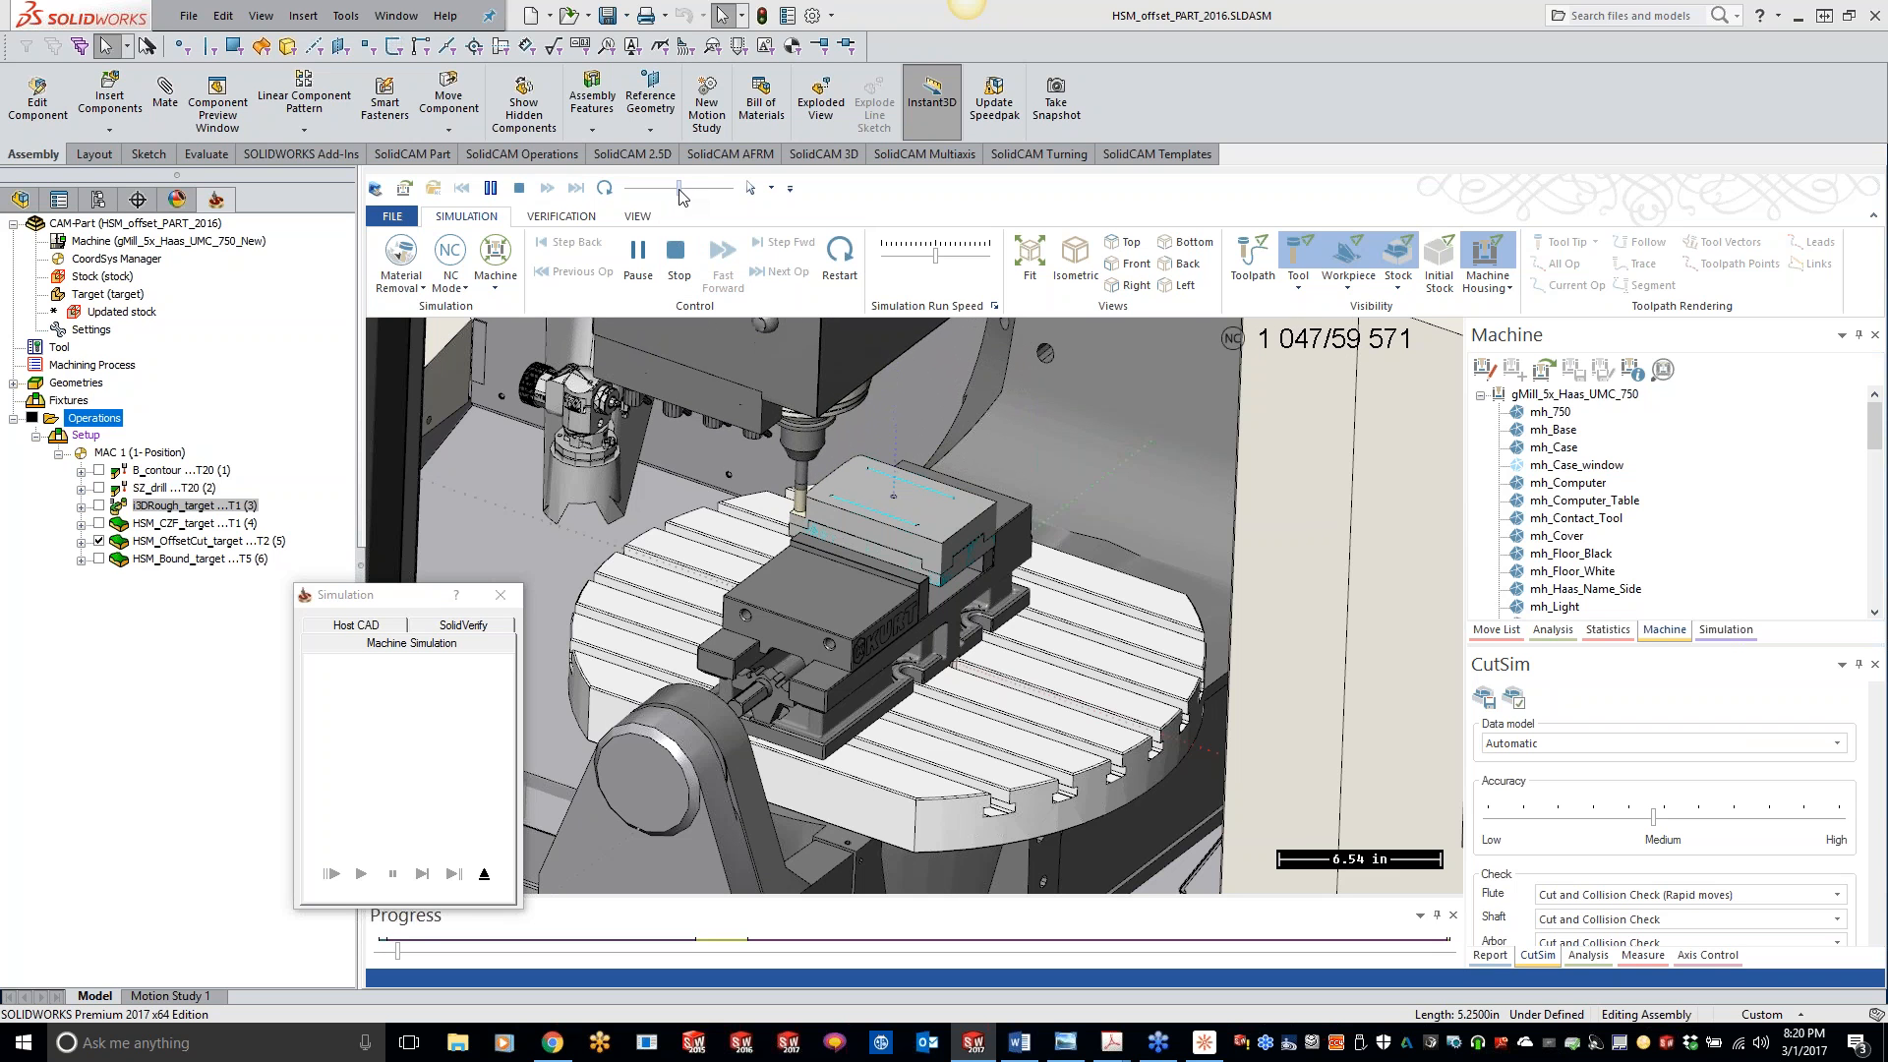
left_click_drag(680, 189, 692, 190)
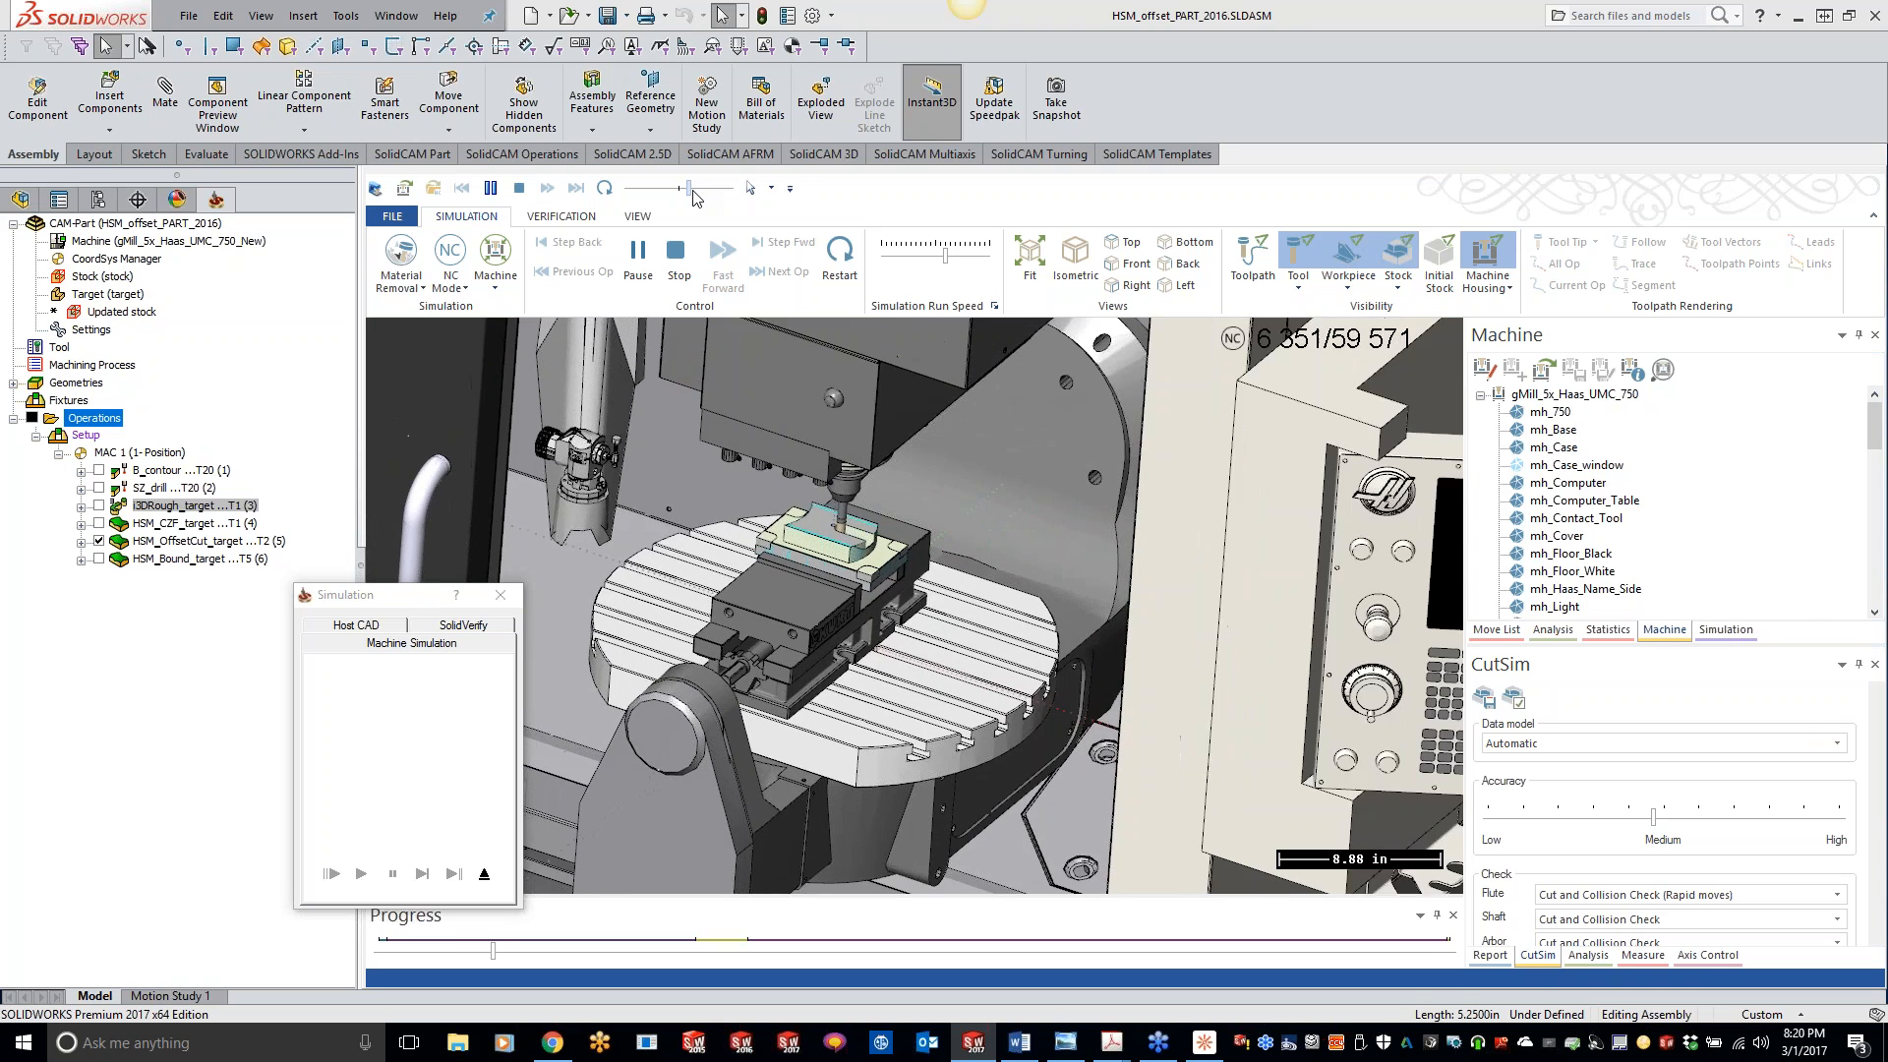
left_click(1488, 255)
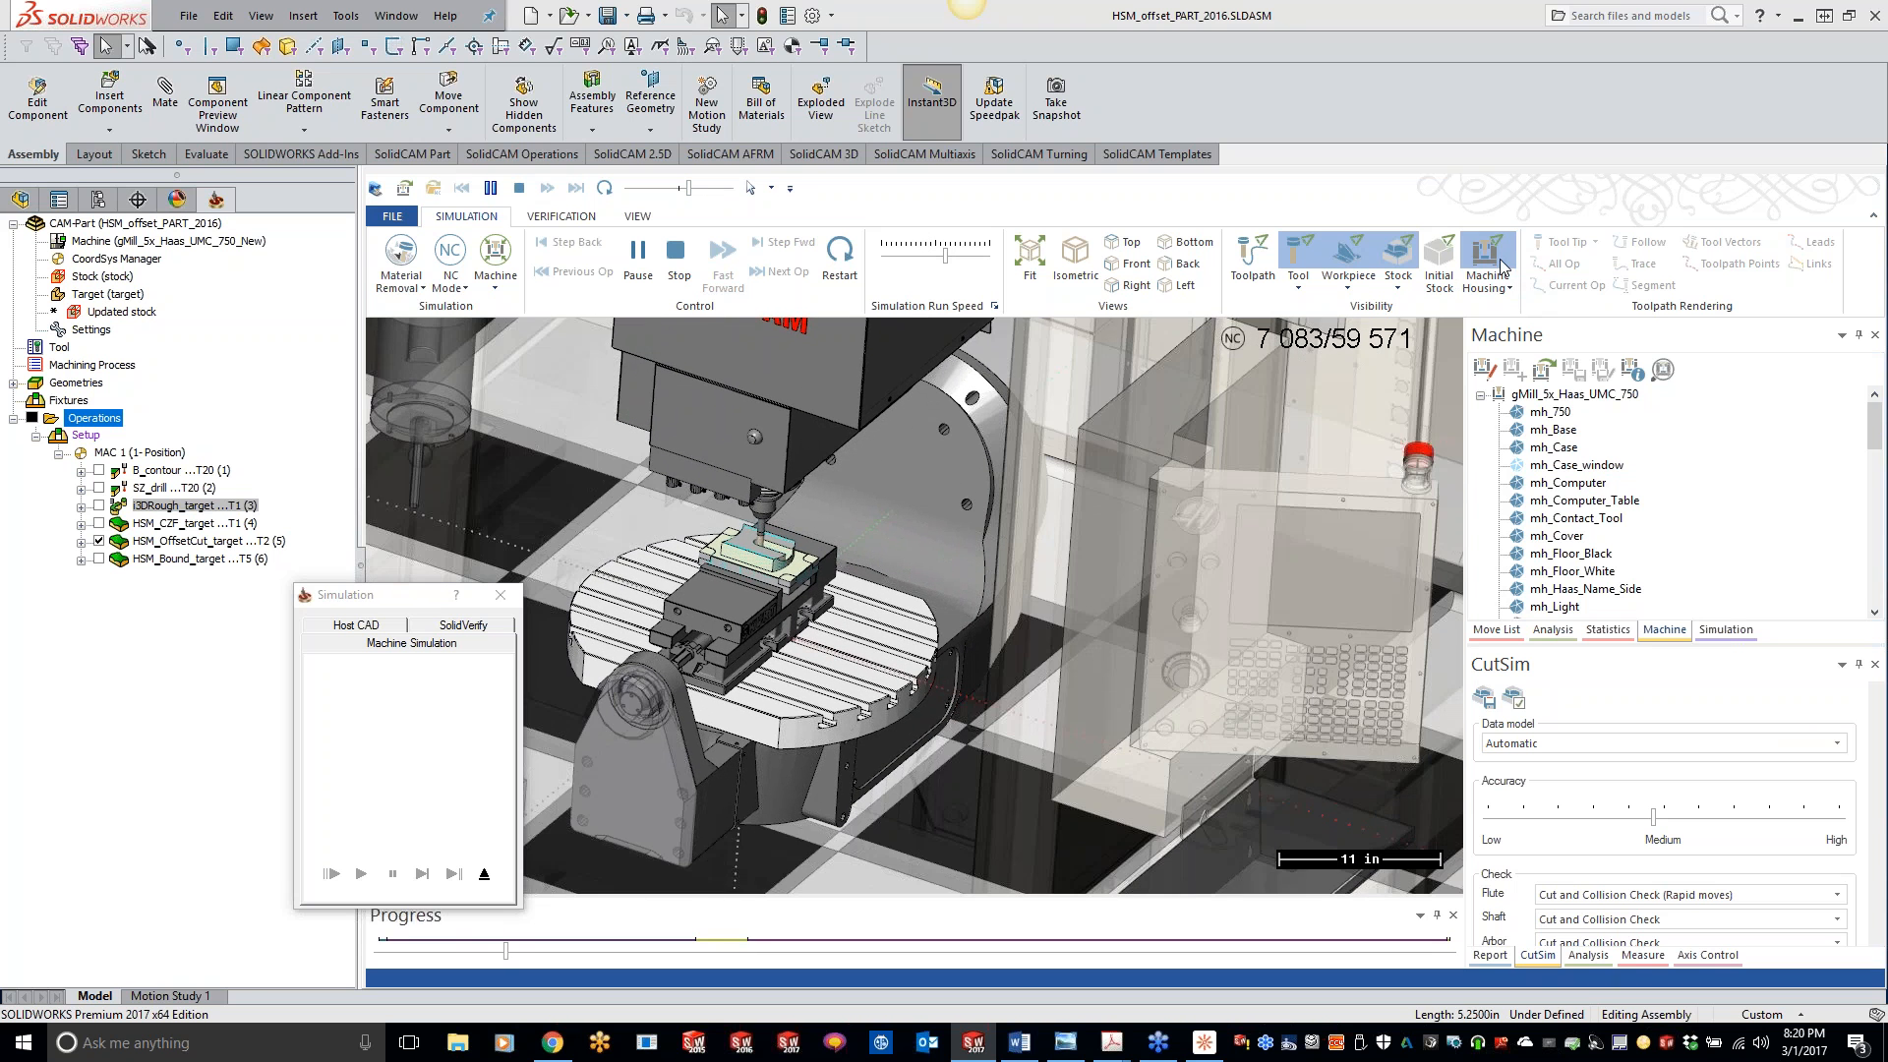
left_click(1487, 255)
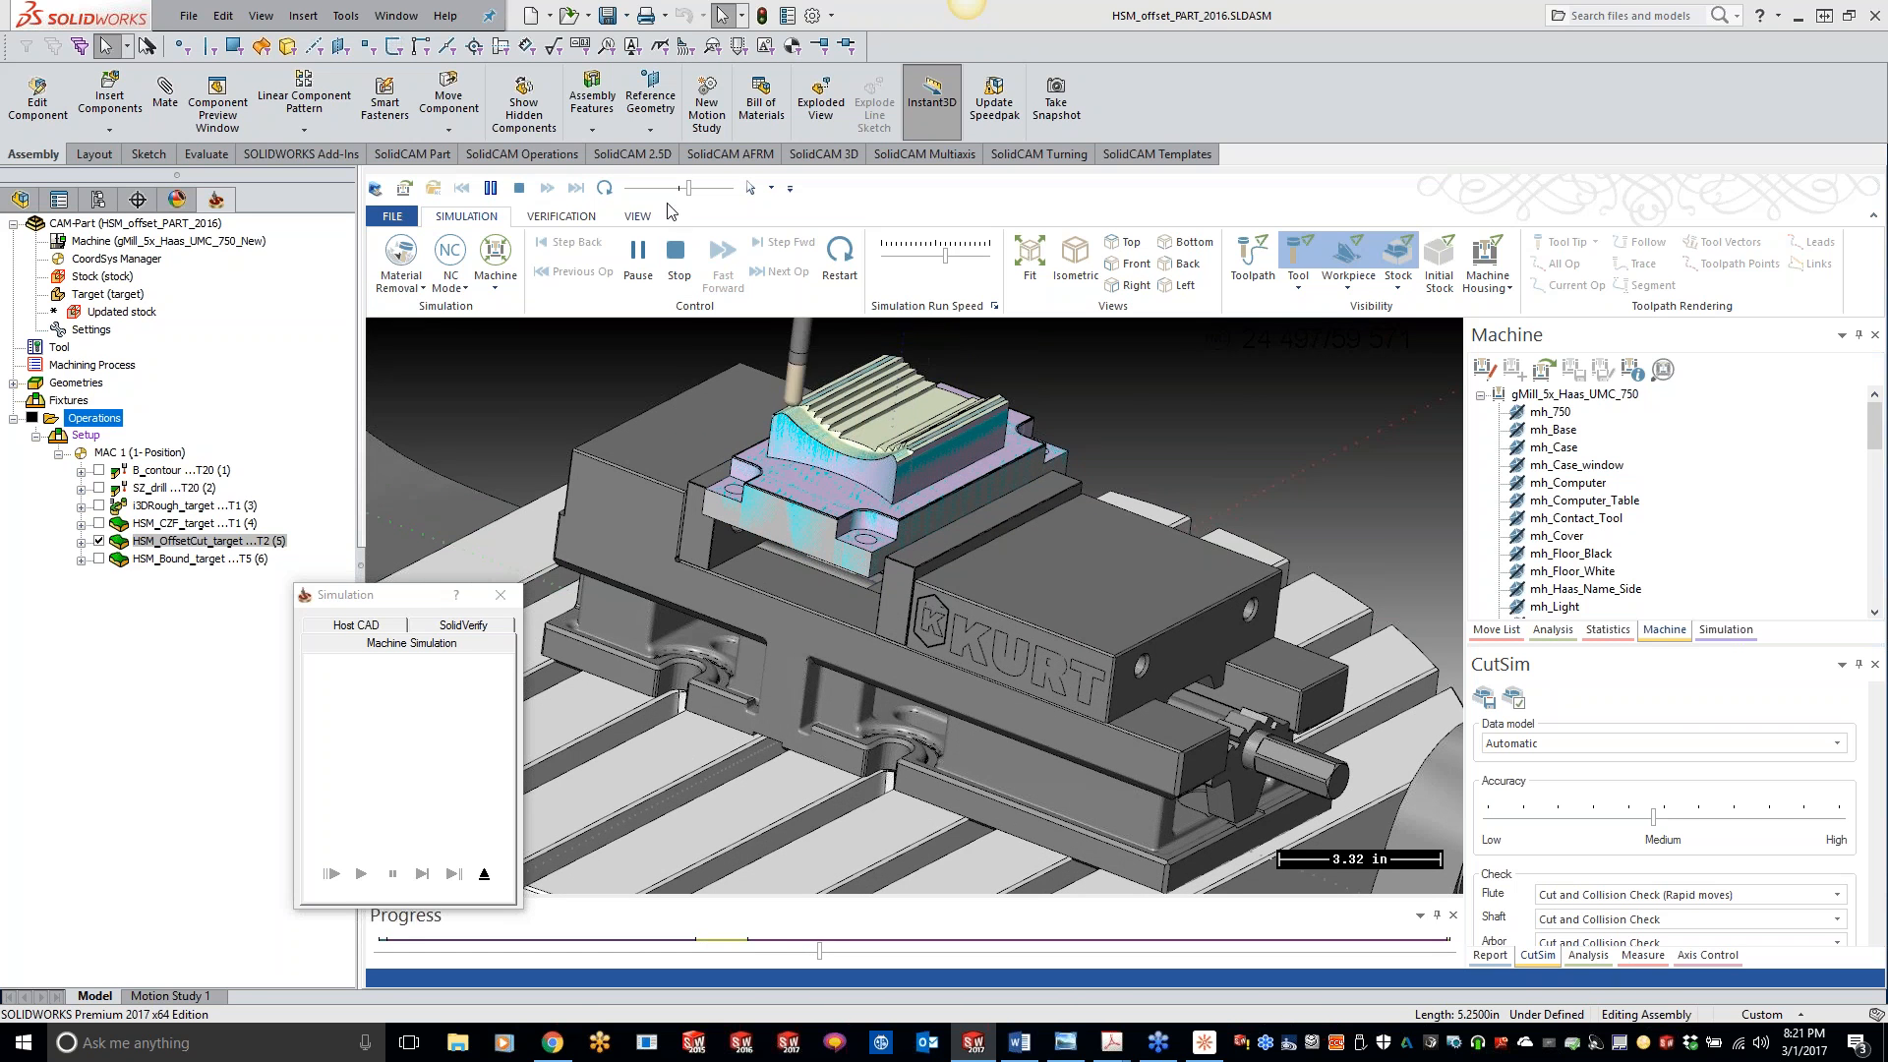
left_click_drag(688, 188, 702, 190)
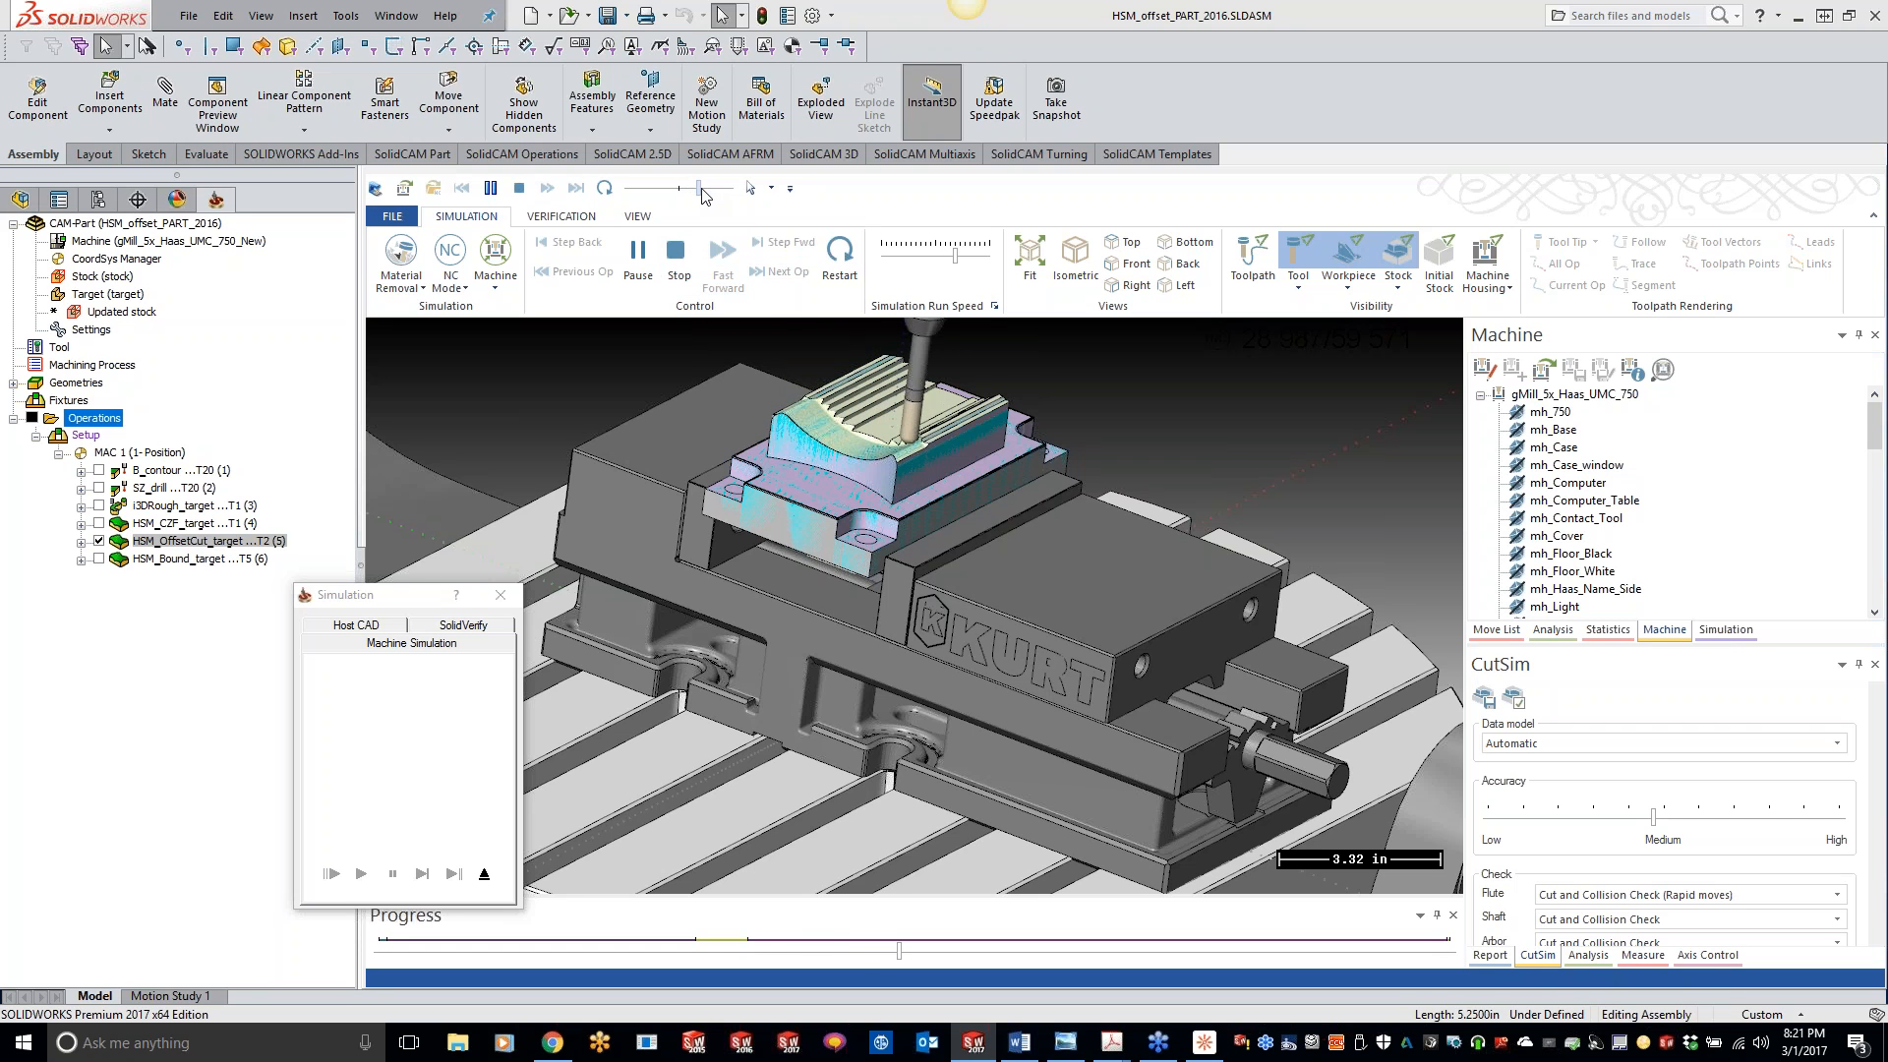
left_click_drag(702, 192, 707, 195)
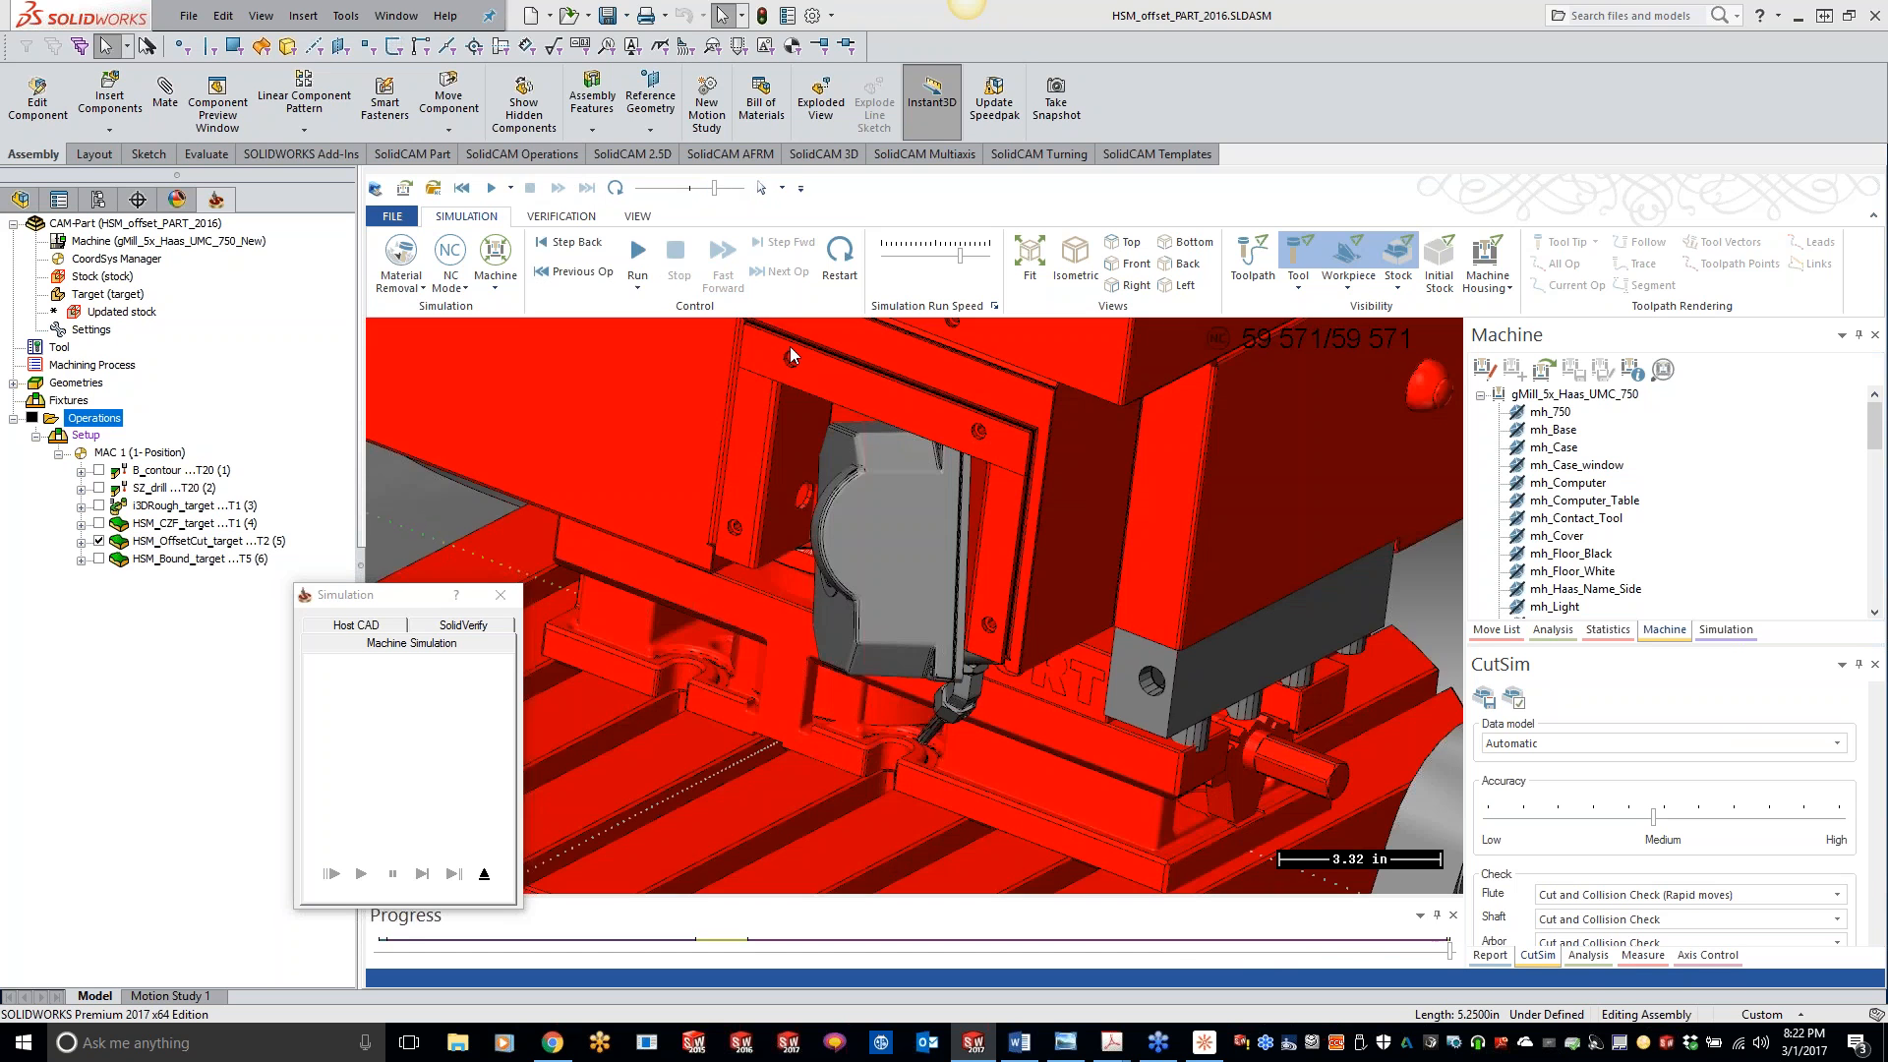
- Inspect the machine head, vise and table from several angles at the end of the run, and exit the simulation
scroll(950, 511, "down", 1)
middle_click_drag(949, 512, 943, 492)
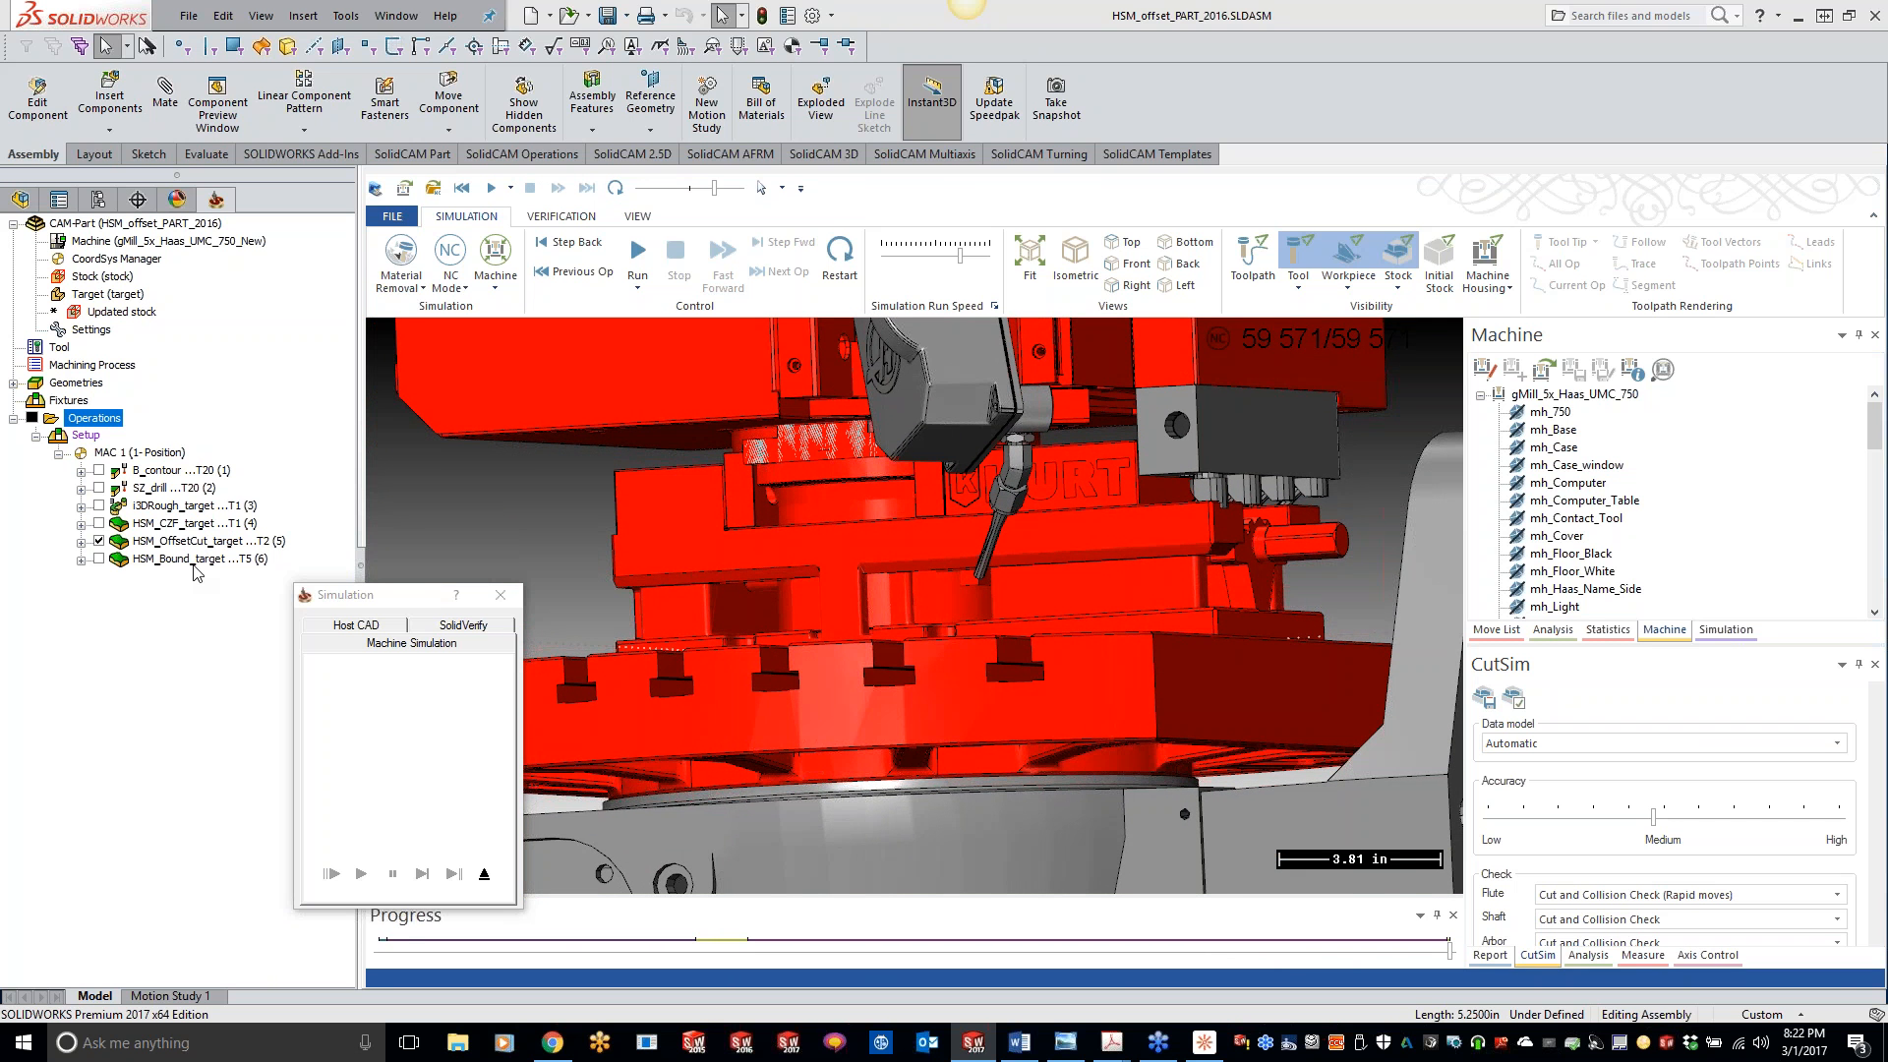
middle_click_drag(958, 543, 961, 552)
scroll(959, 544, "down", 2)
scroll(957, 570, "down", 5)
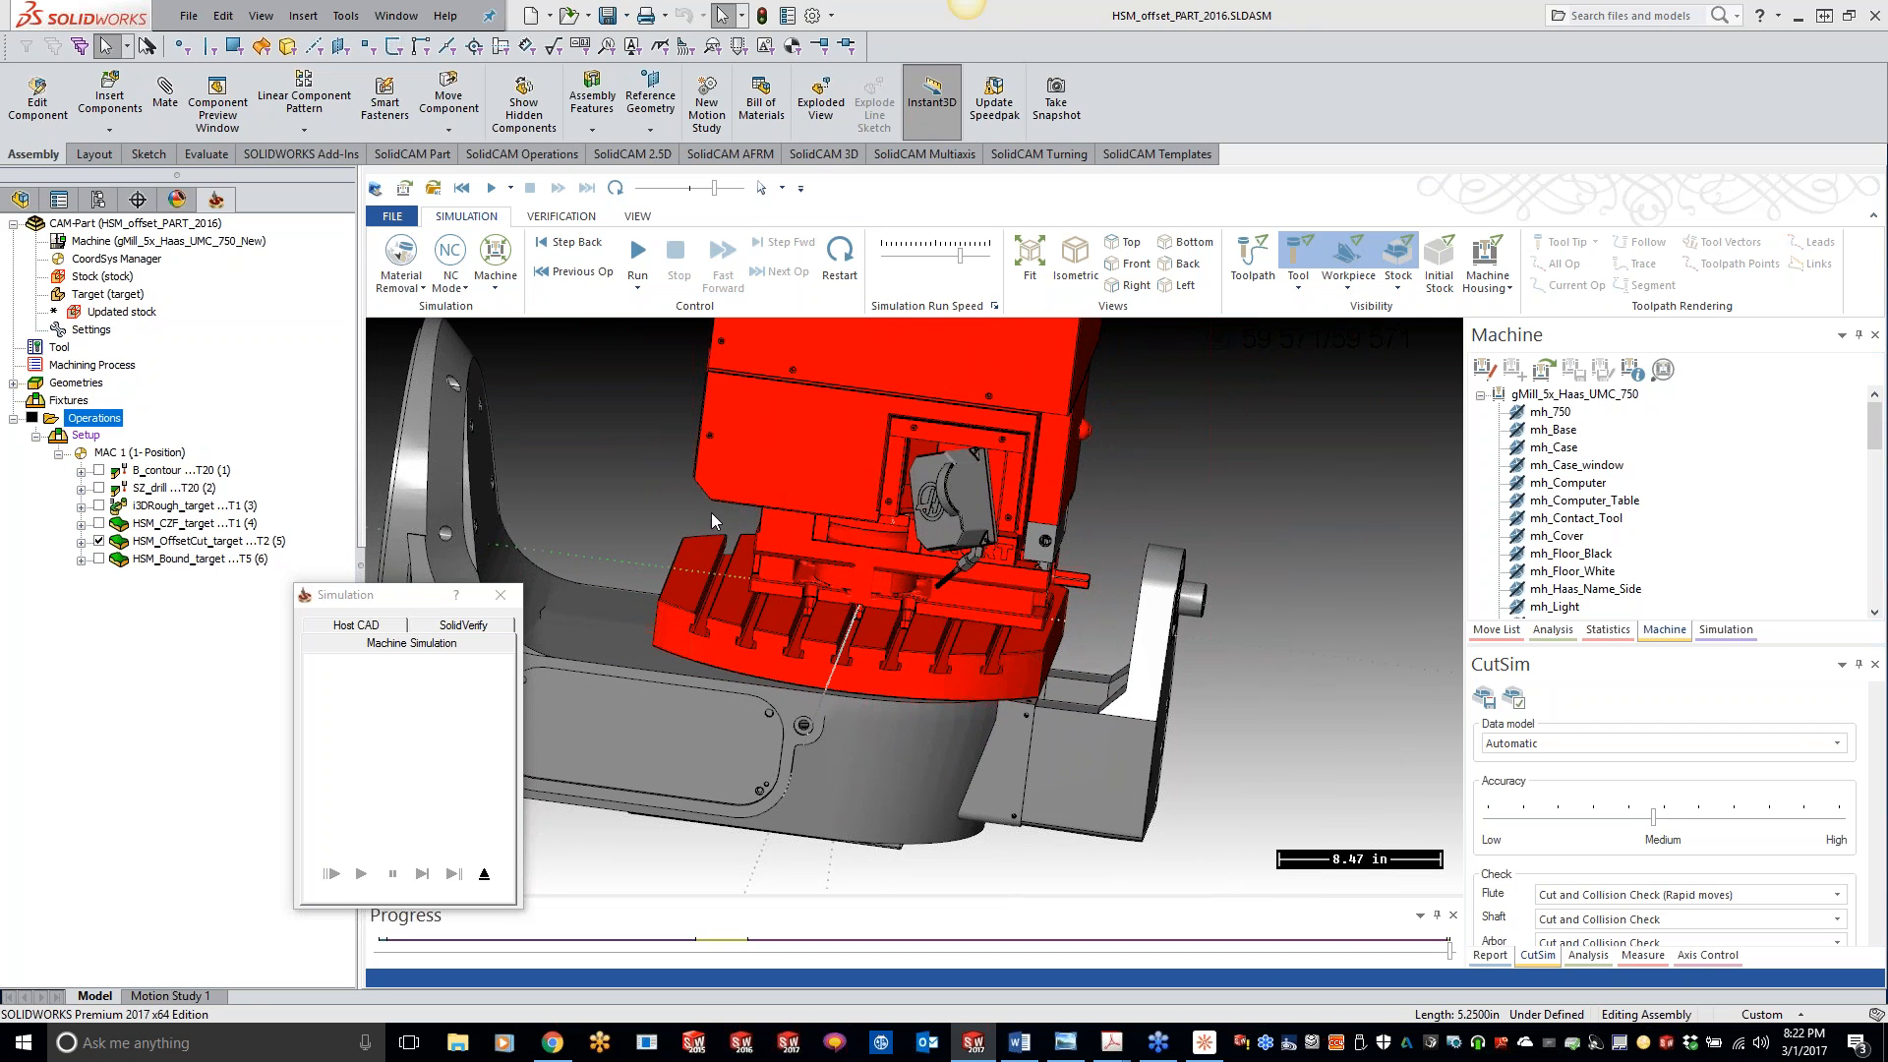
middle_click_drag(791, 563, 1014, 507)
middle_click_drag(891, 593, 893, 505)
left_click(500, 595)
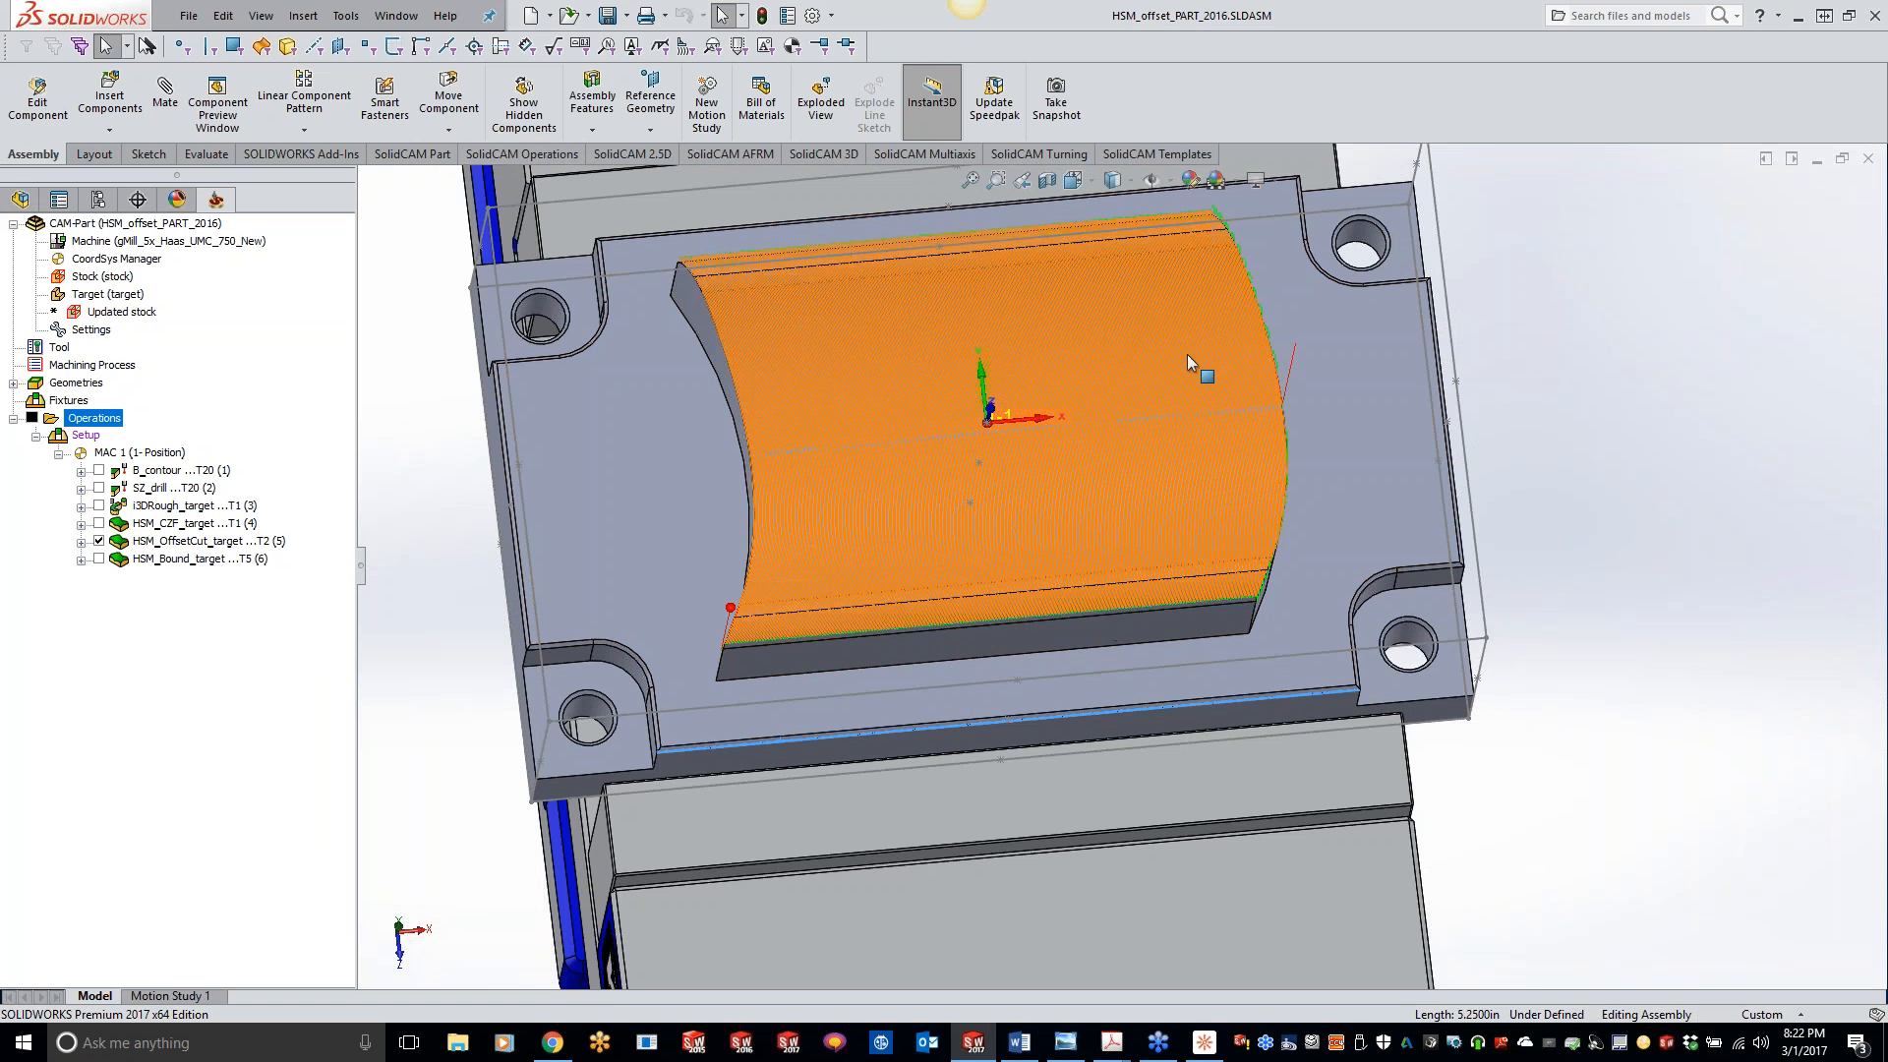
- Close the HSM_offset_PART_2016 CAM-Part
scroll(930, 308, "up", 1)
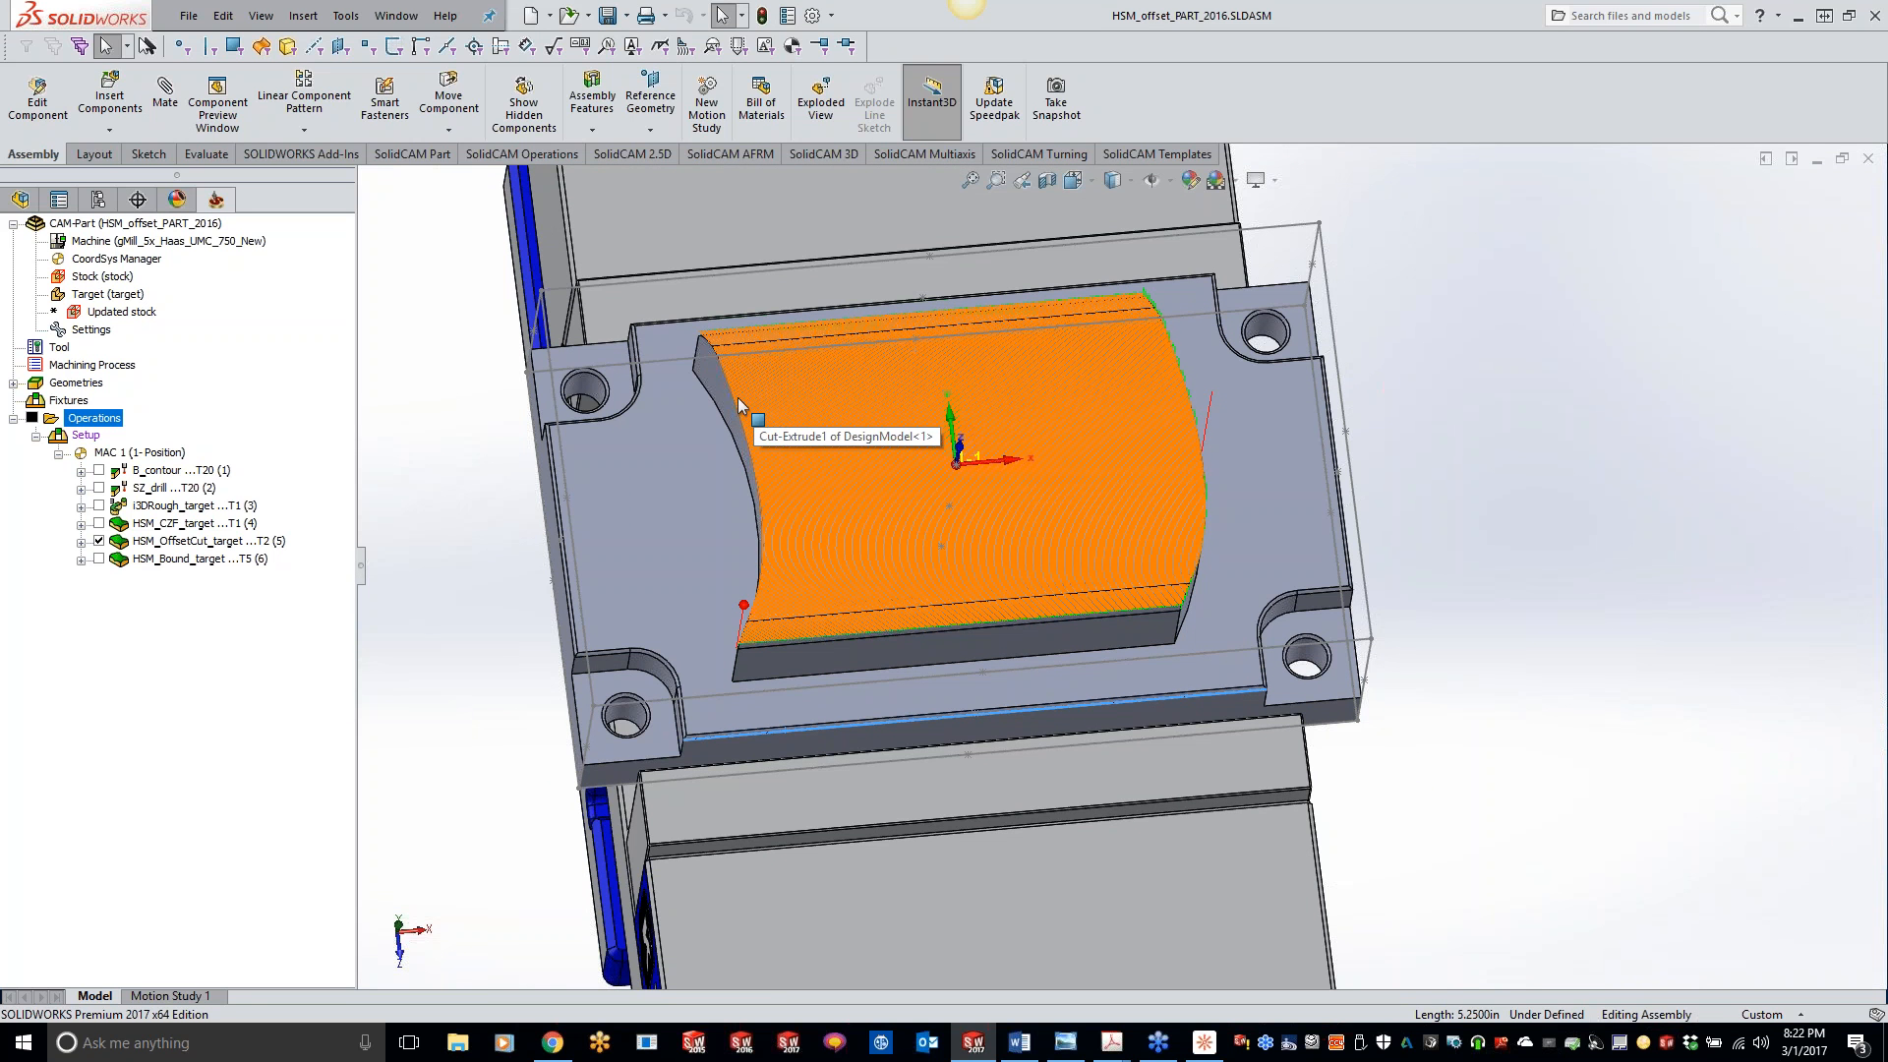
left_click(189, 226)
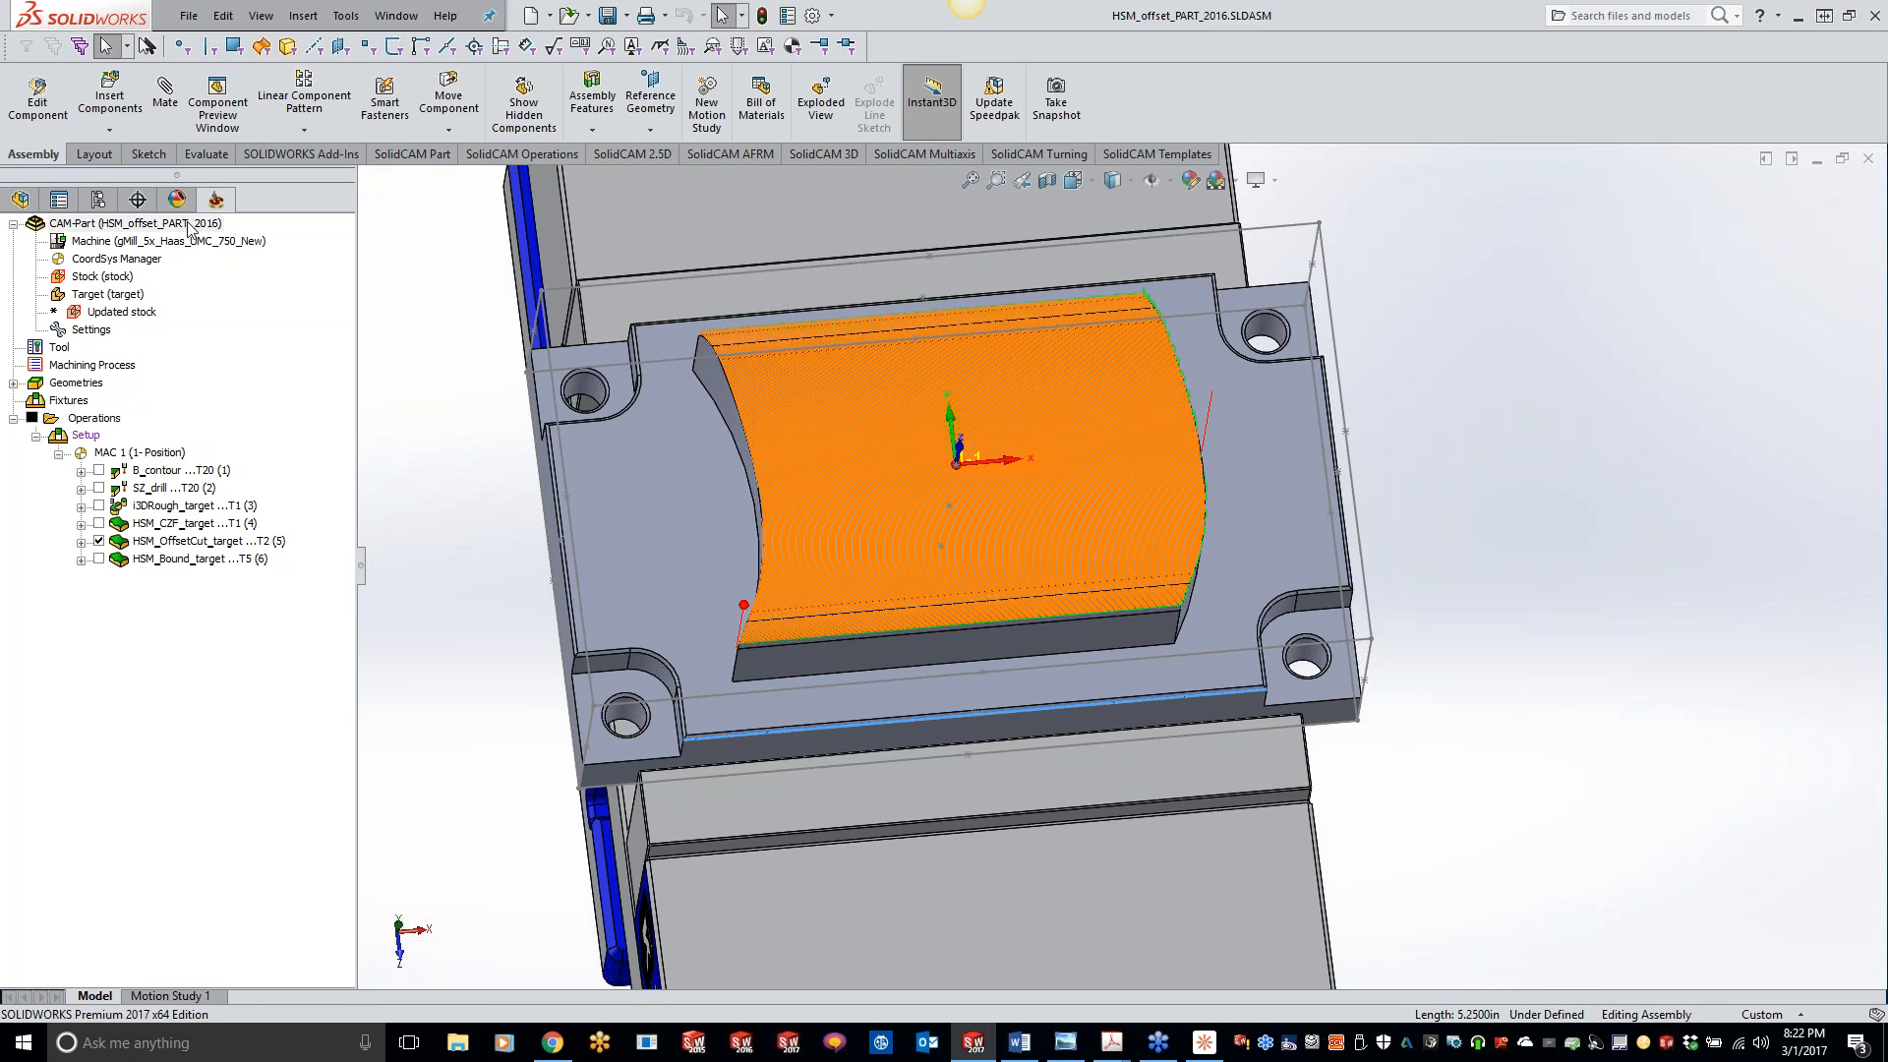
right_click(189, 227)
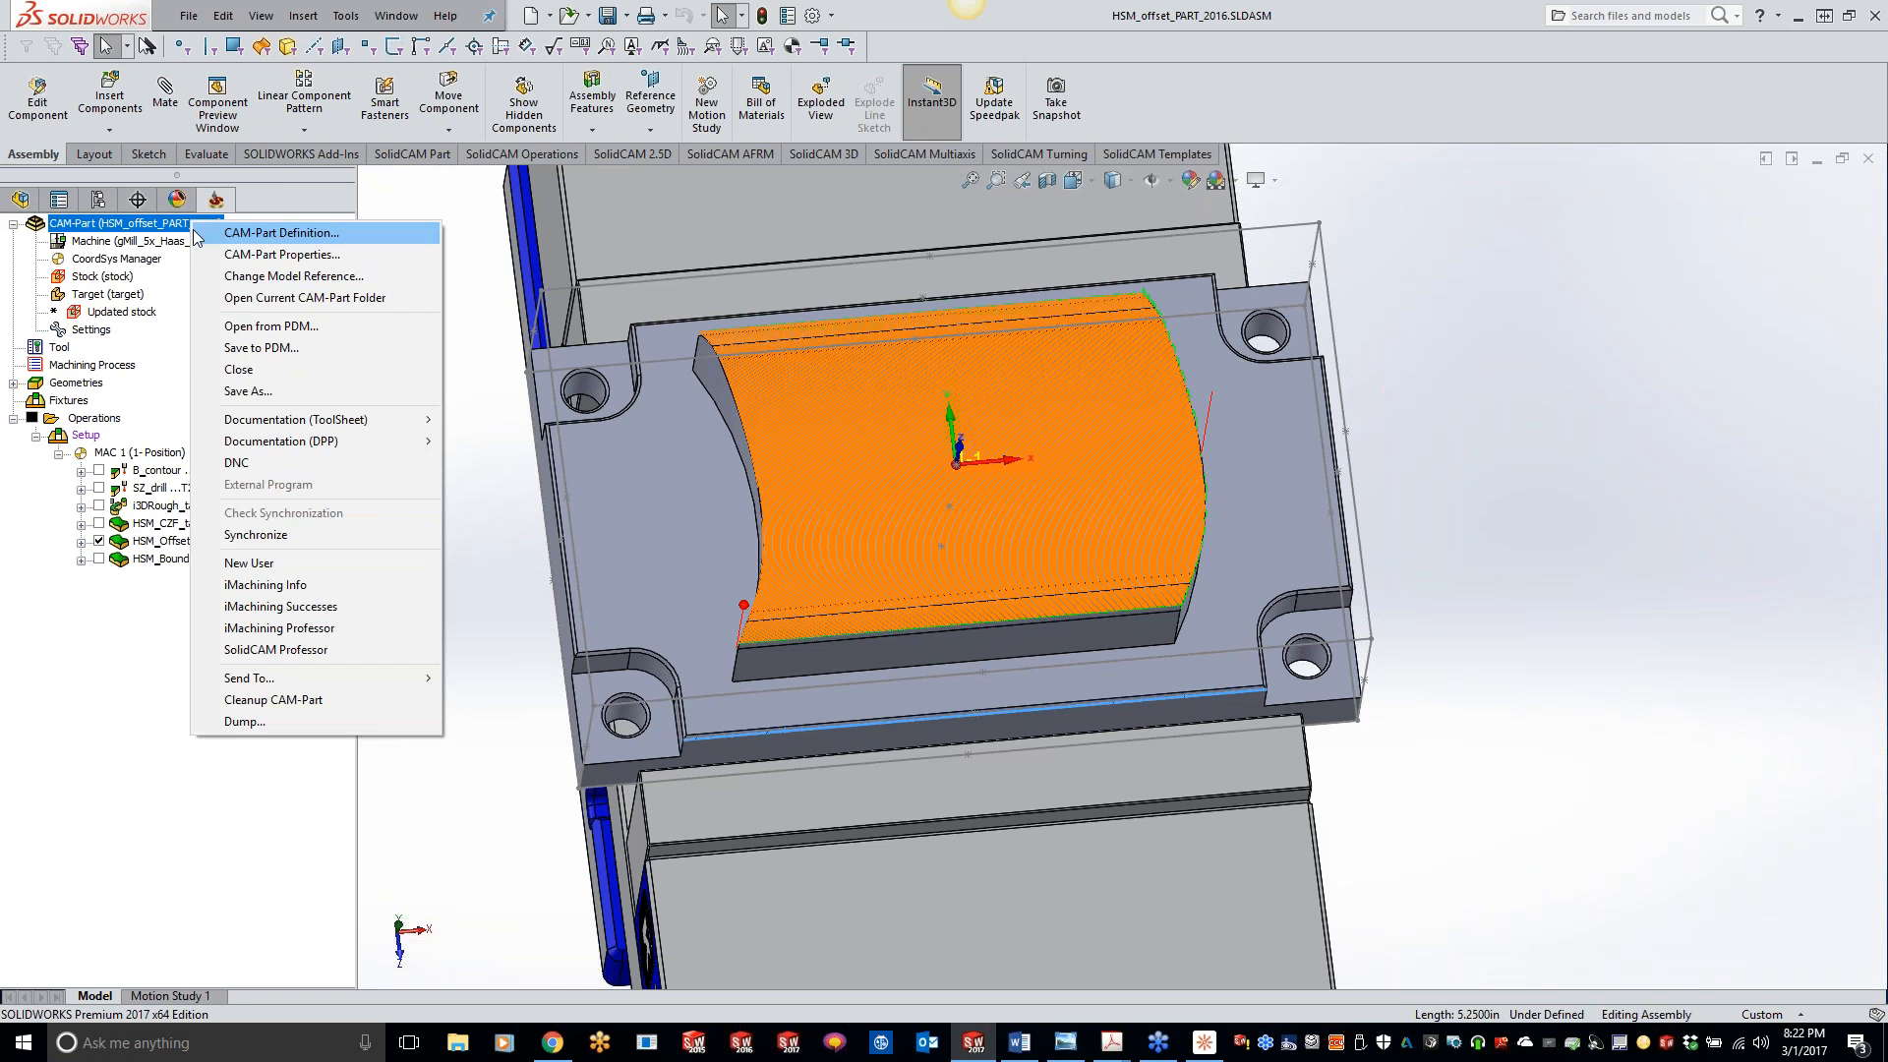
left_click(235, 370)
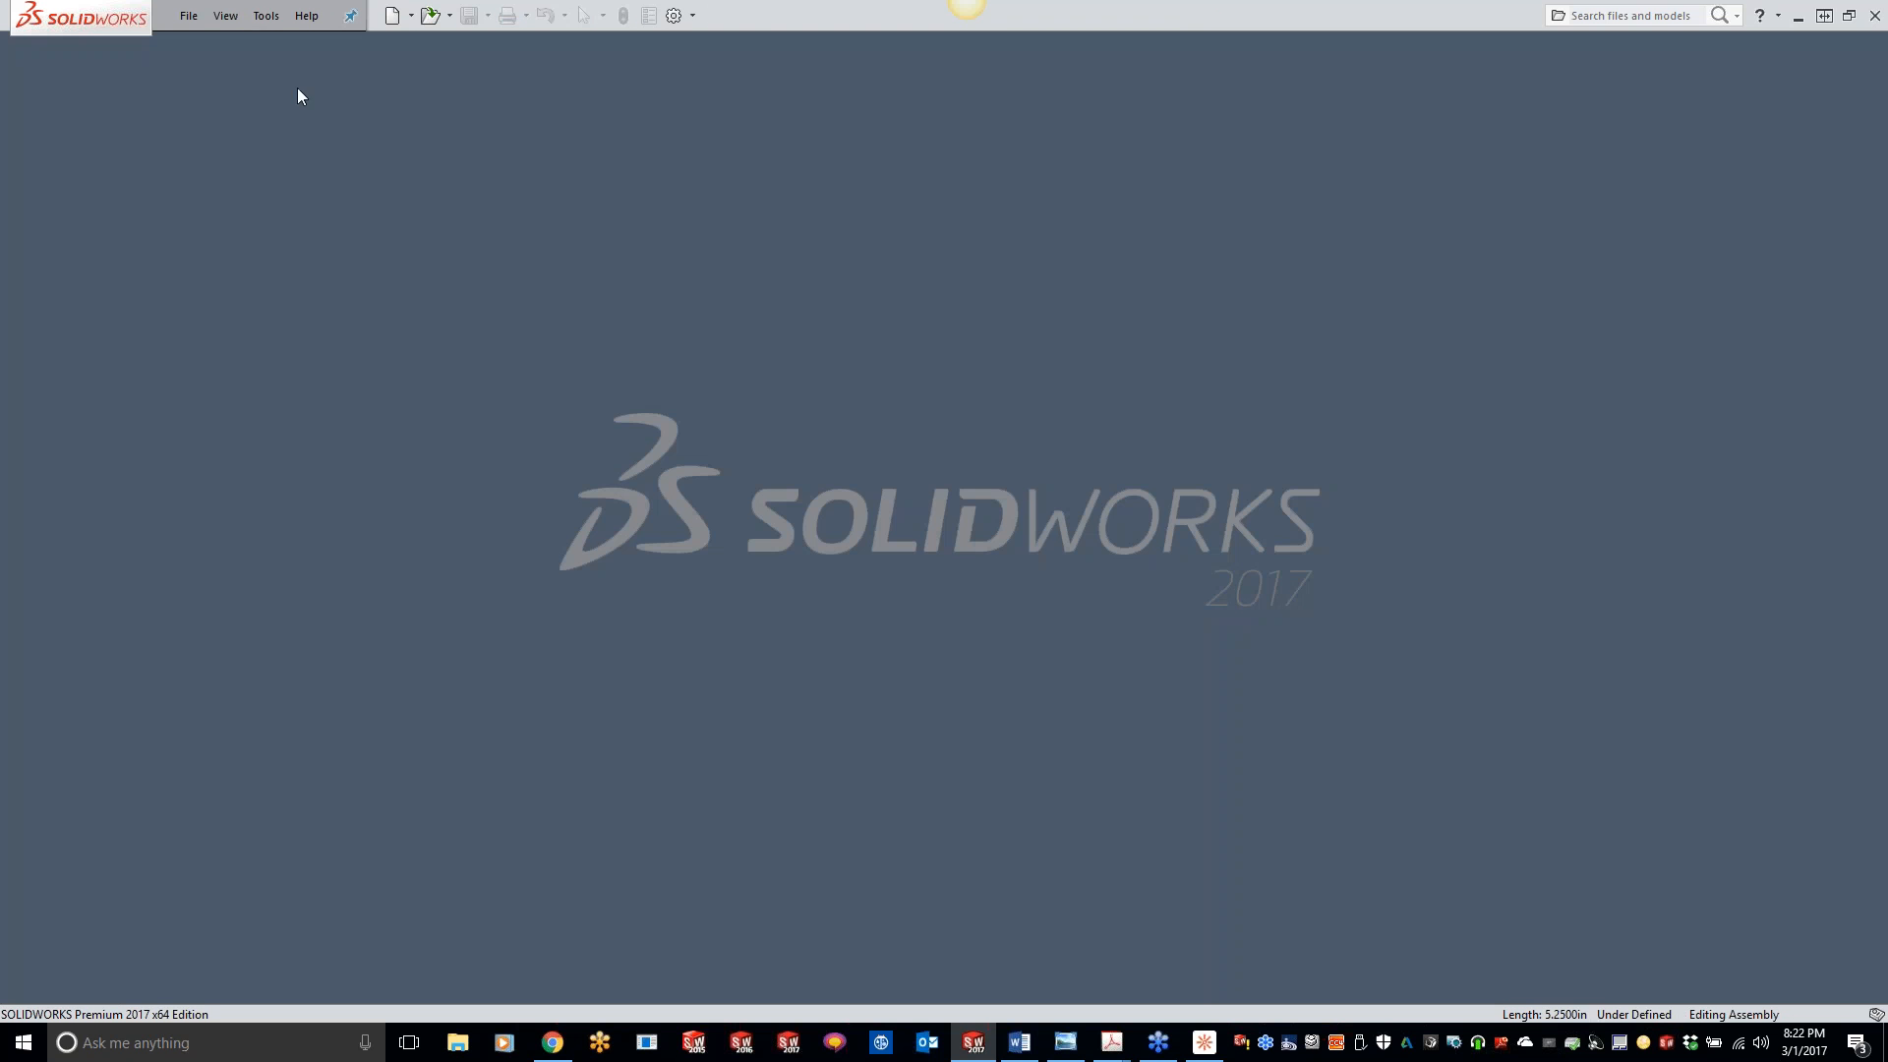
- Open the recent CAM-Part 5XCONTOUR.PRT from the HSM boundry machining folder, declining to locate the original model manually
left_click(265, 15)
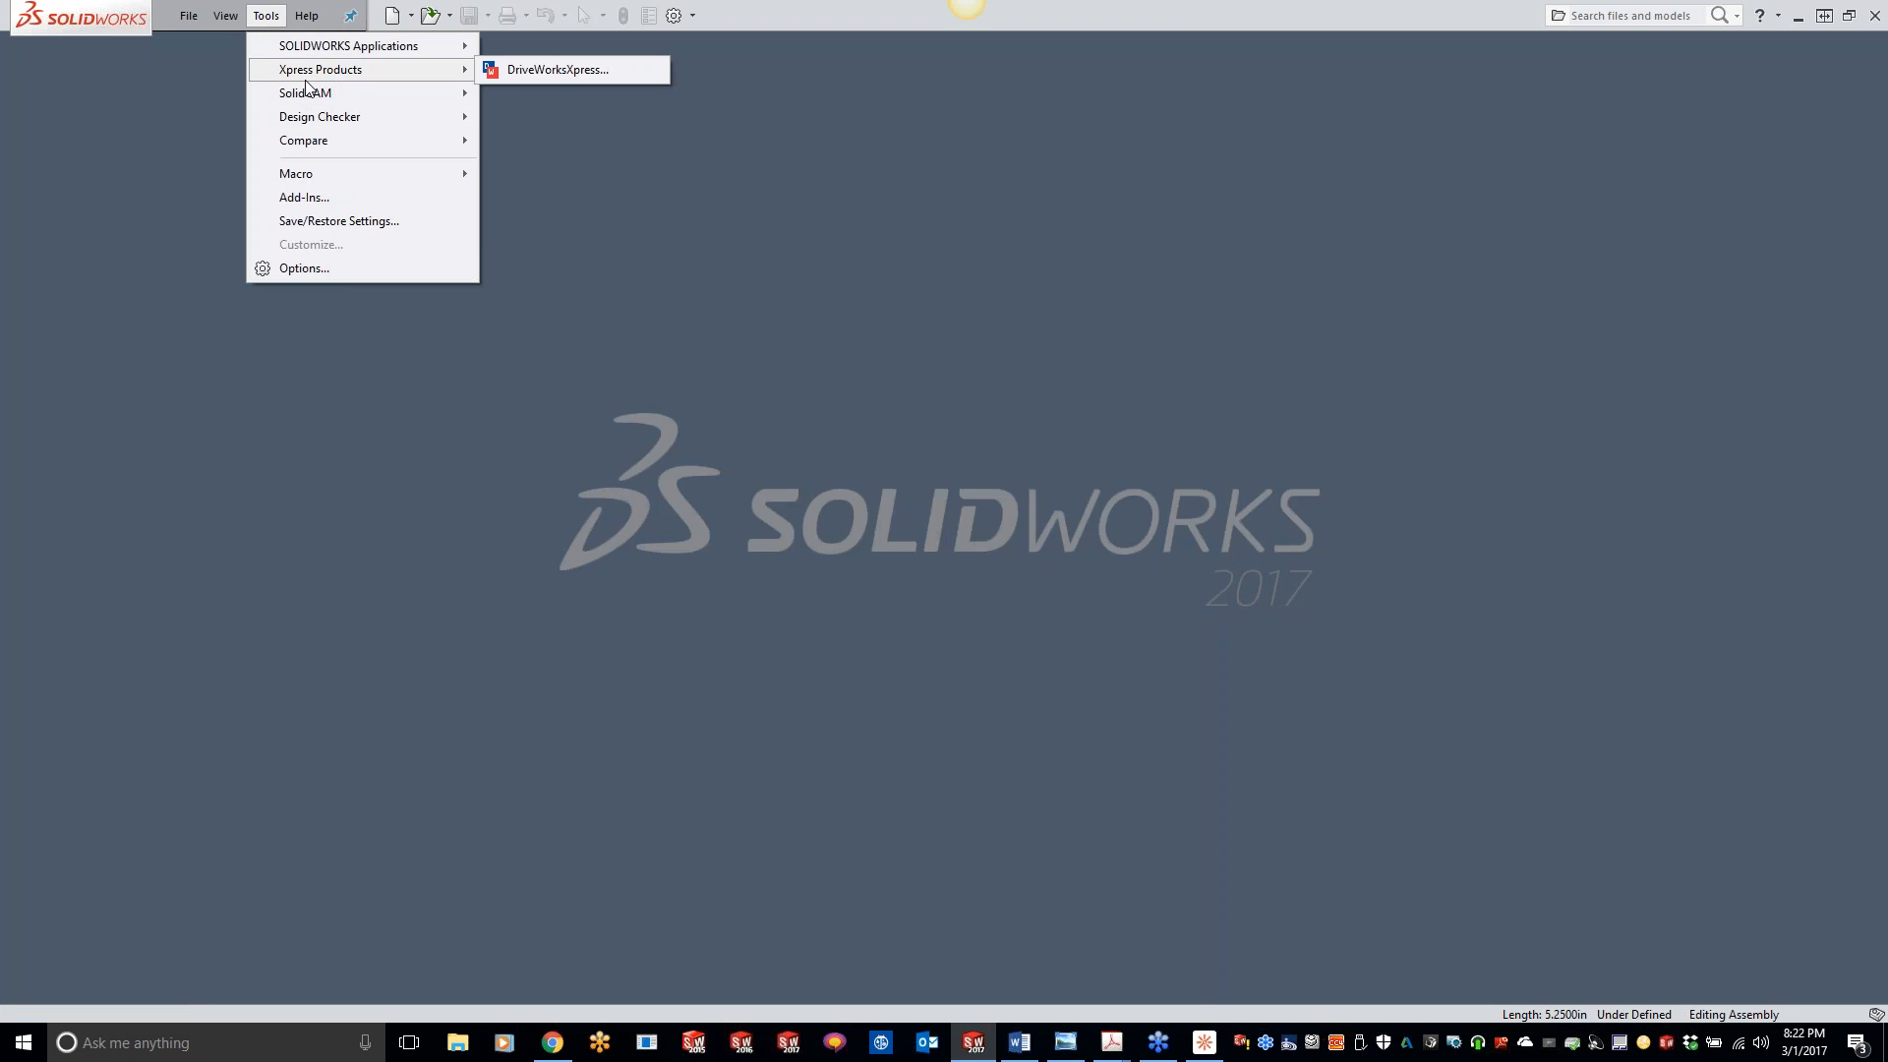
mouse_move(313, 96)
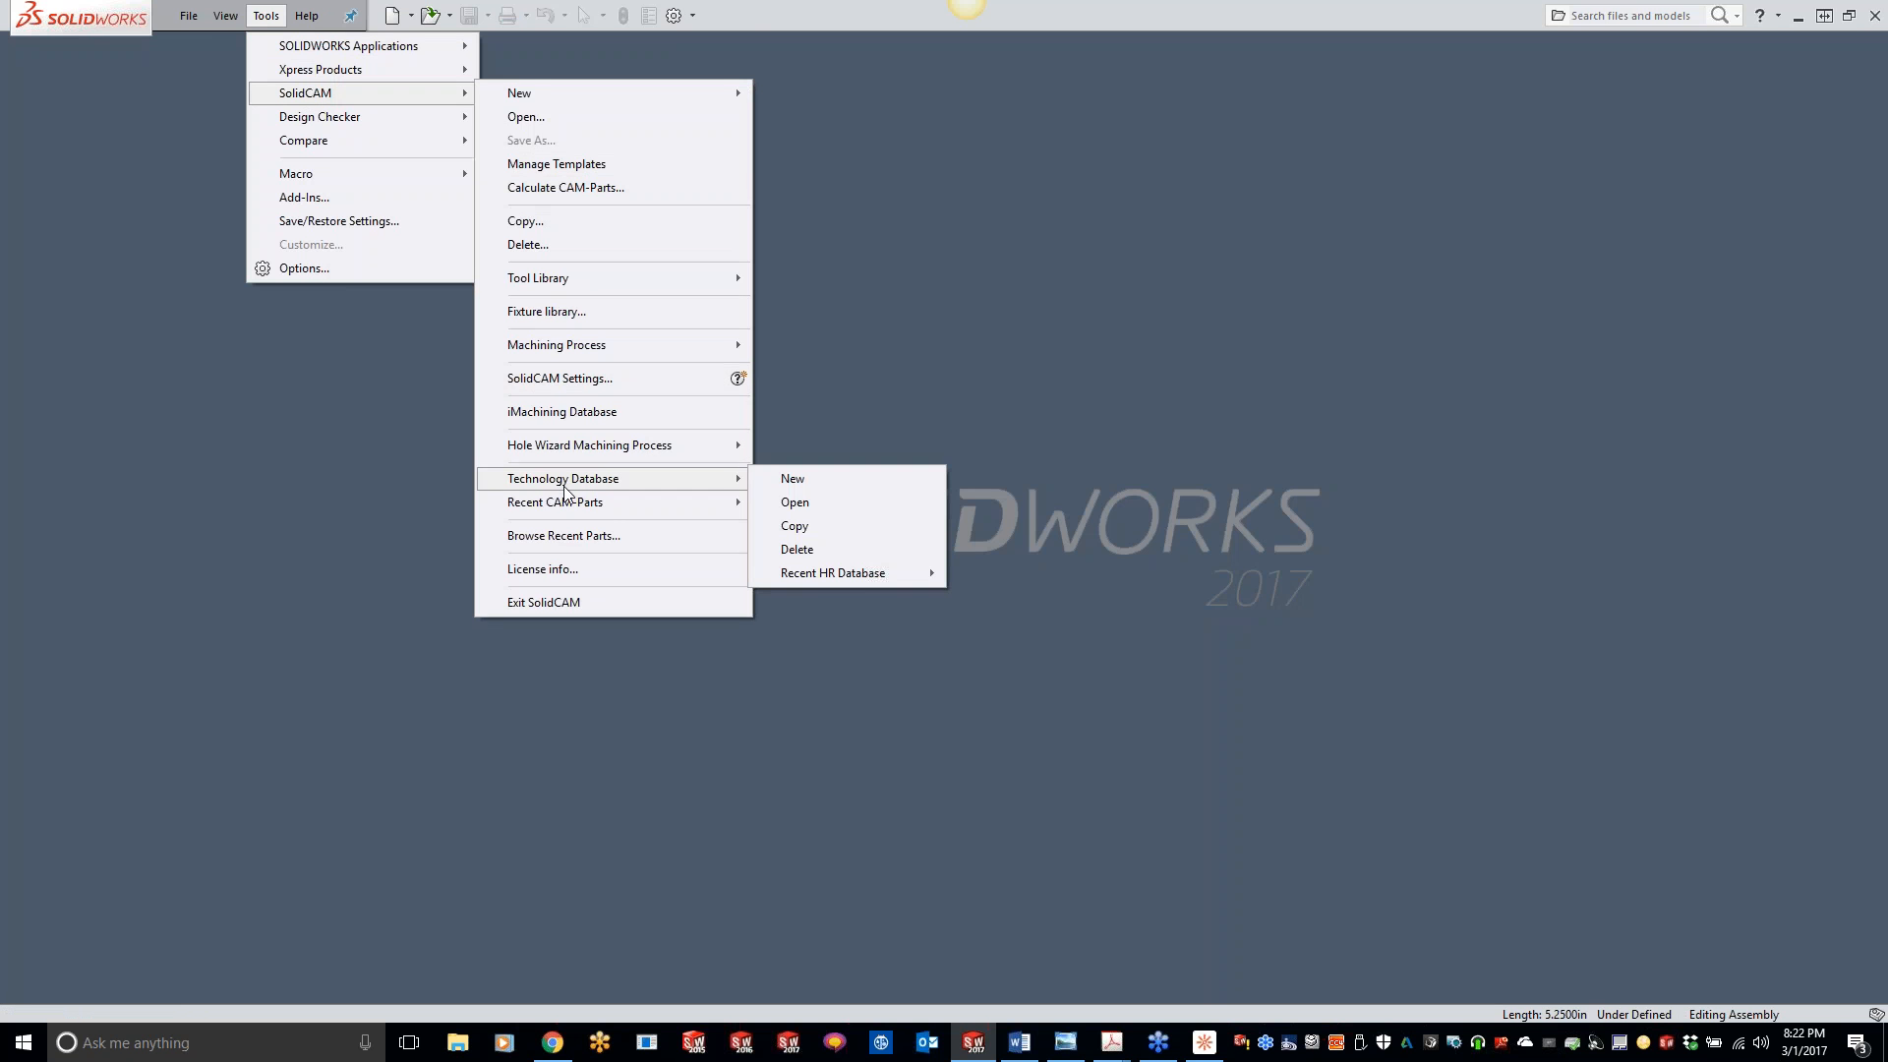
mouse_move(568, 503)
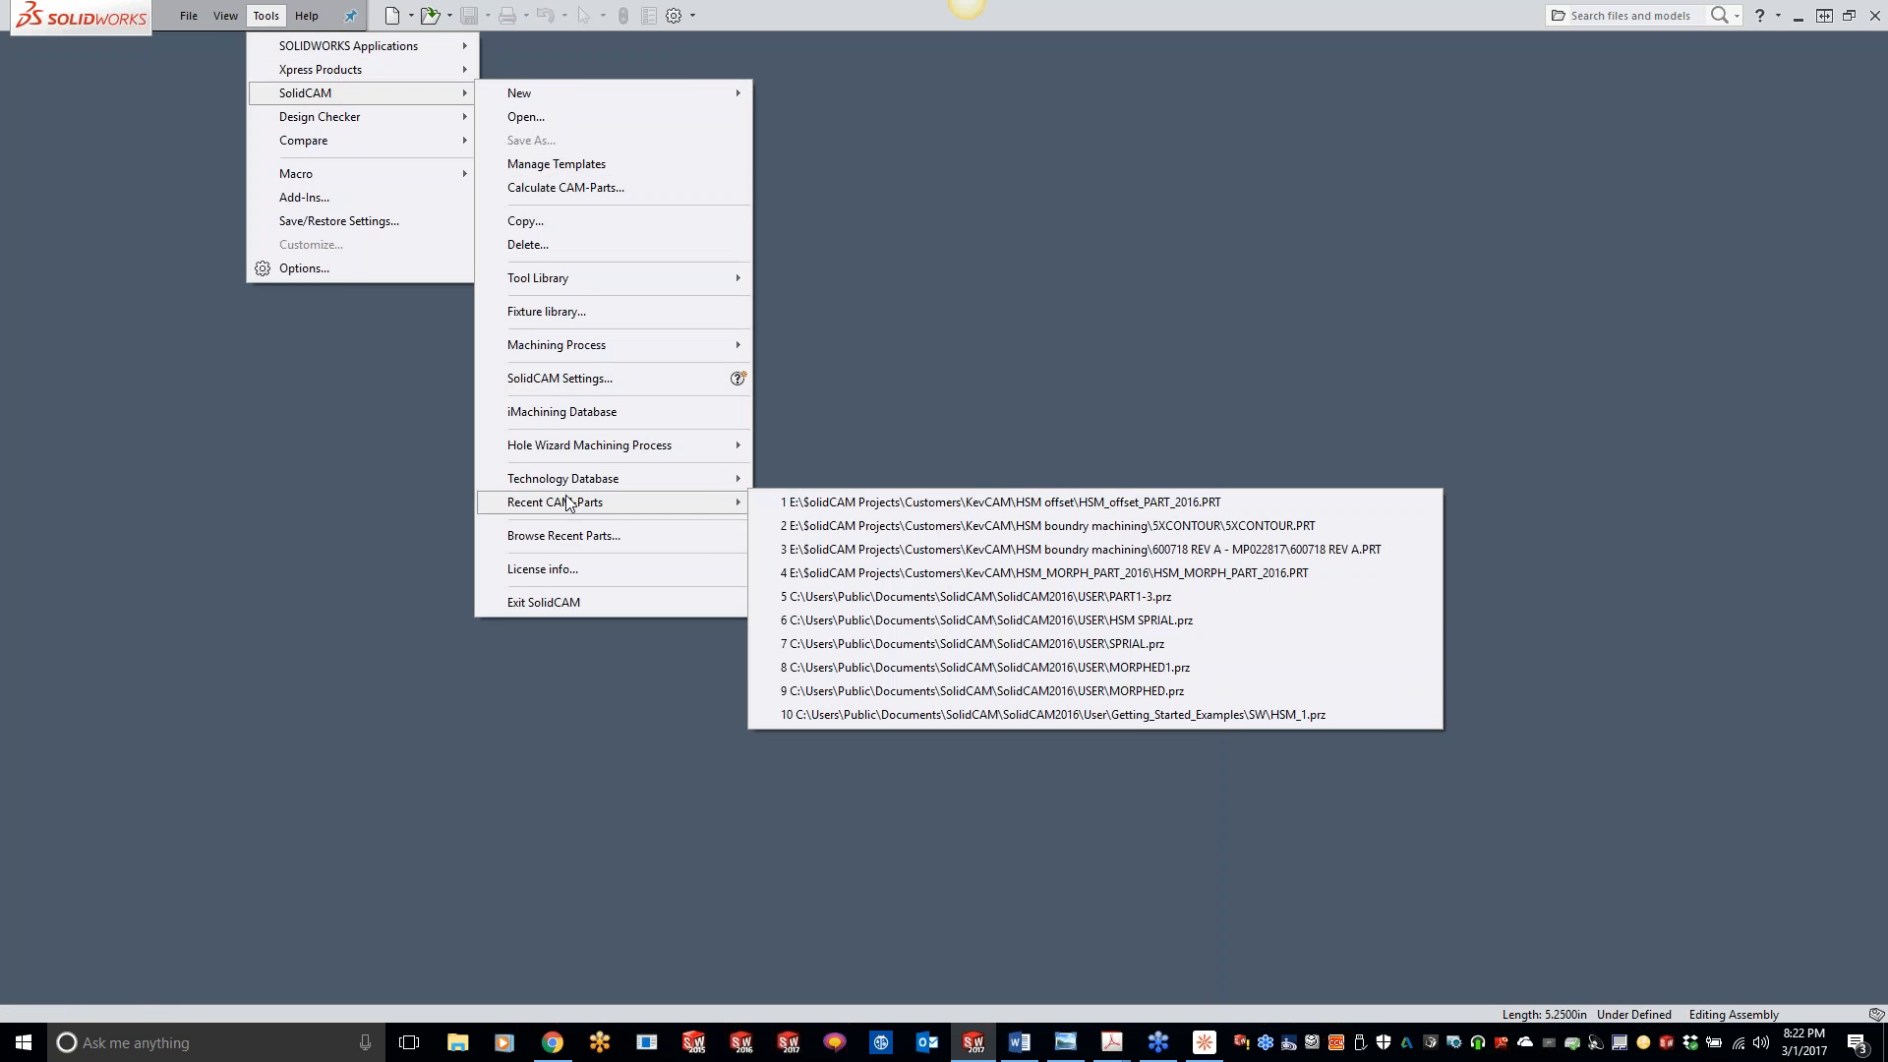
left_click(843, 527)
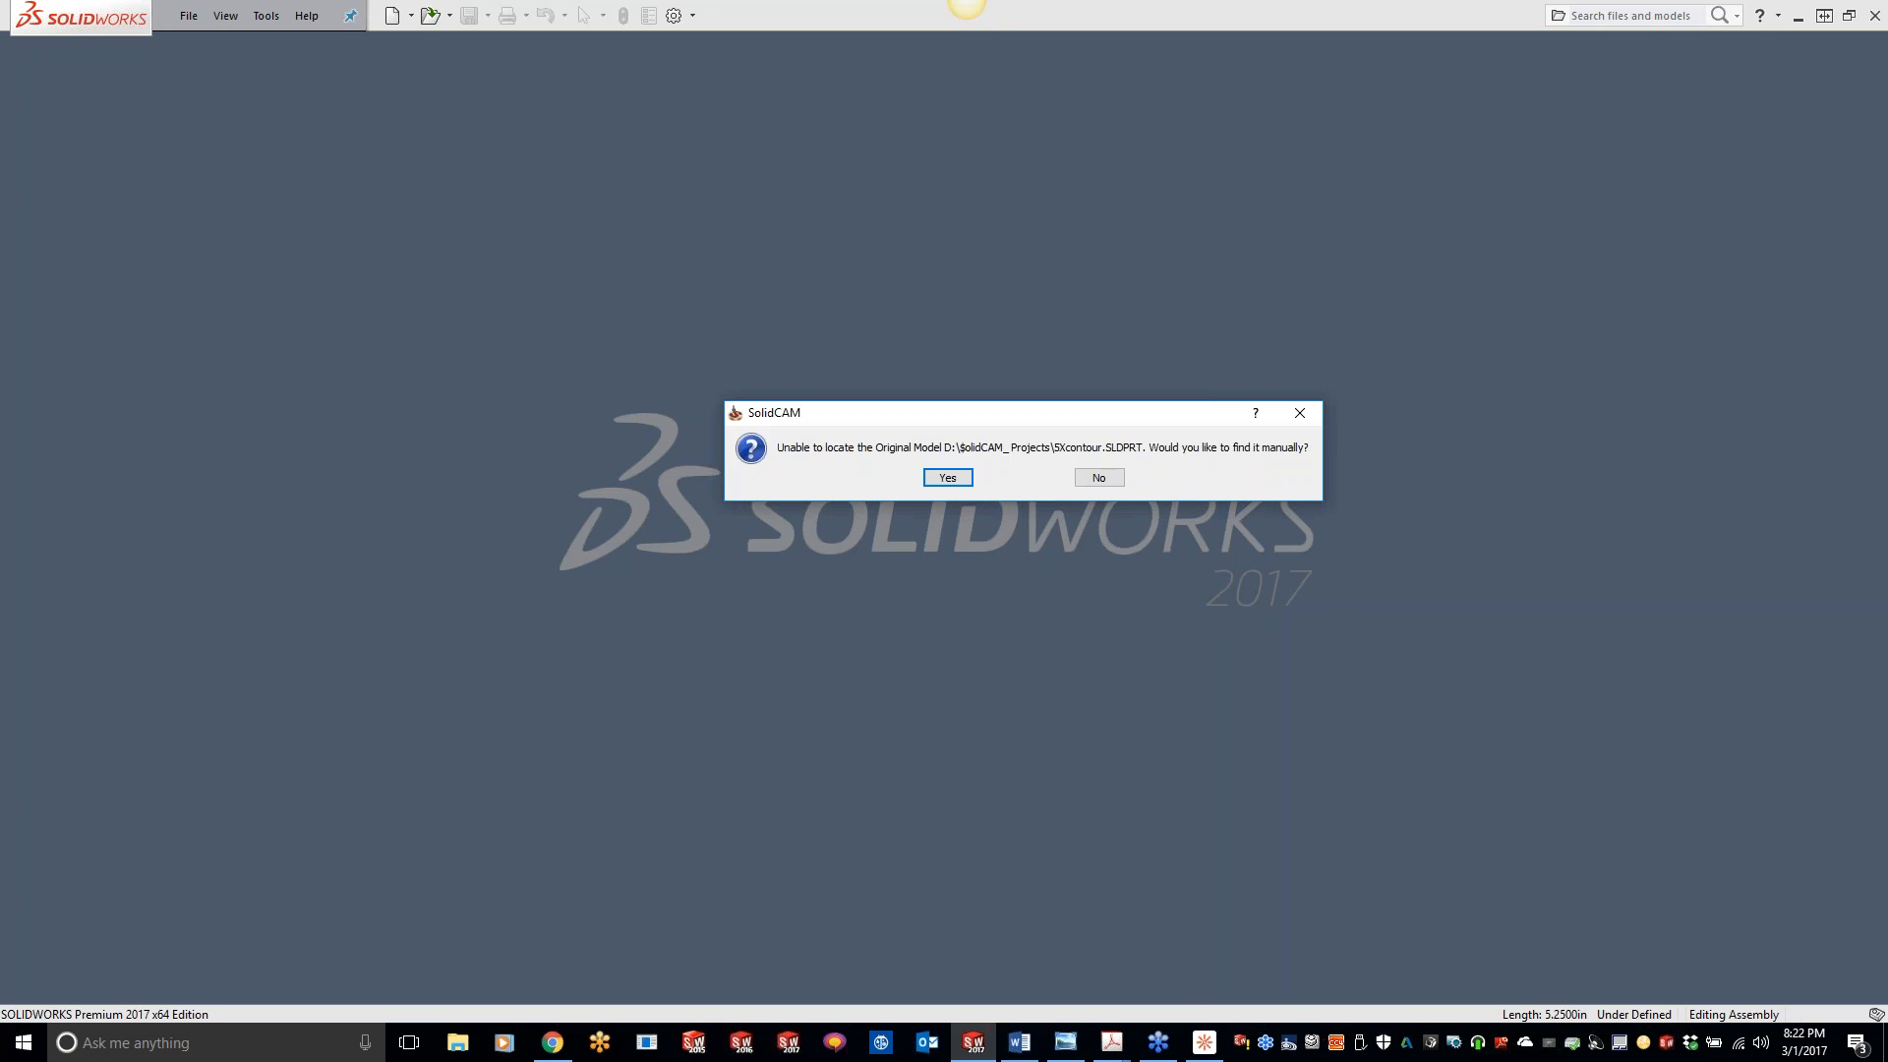
left_click(1103, 478)
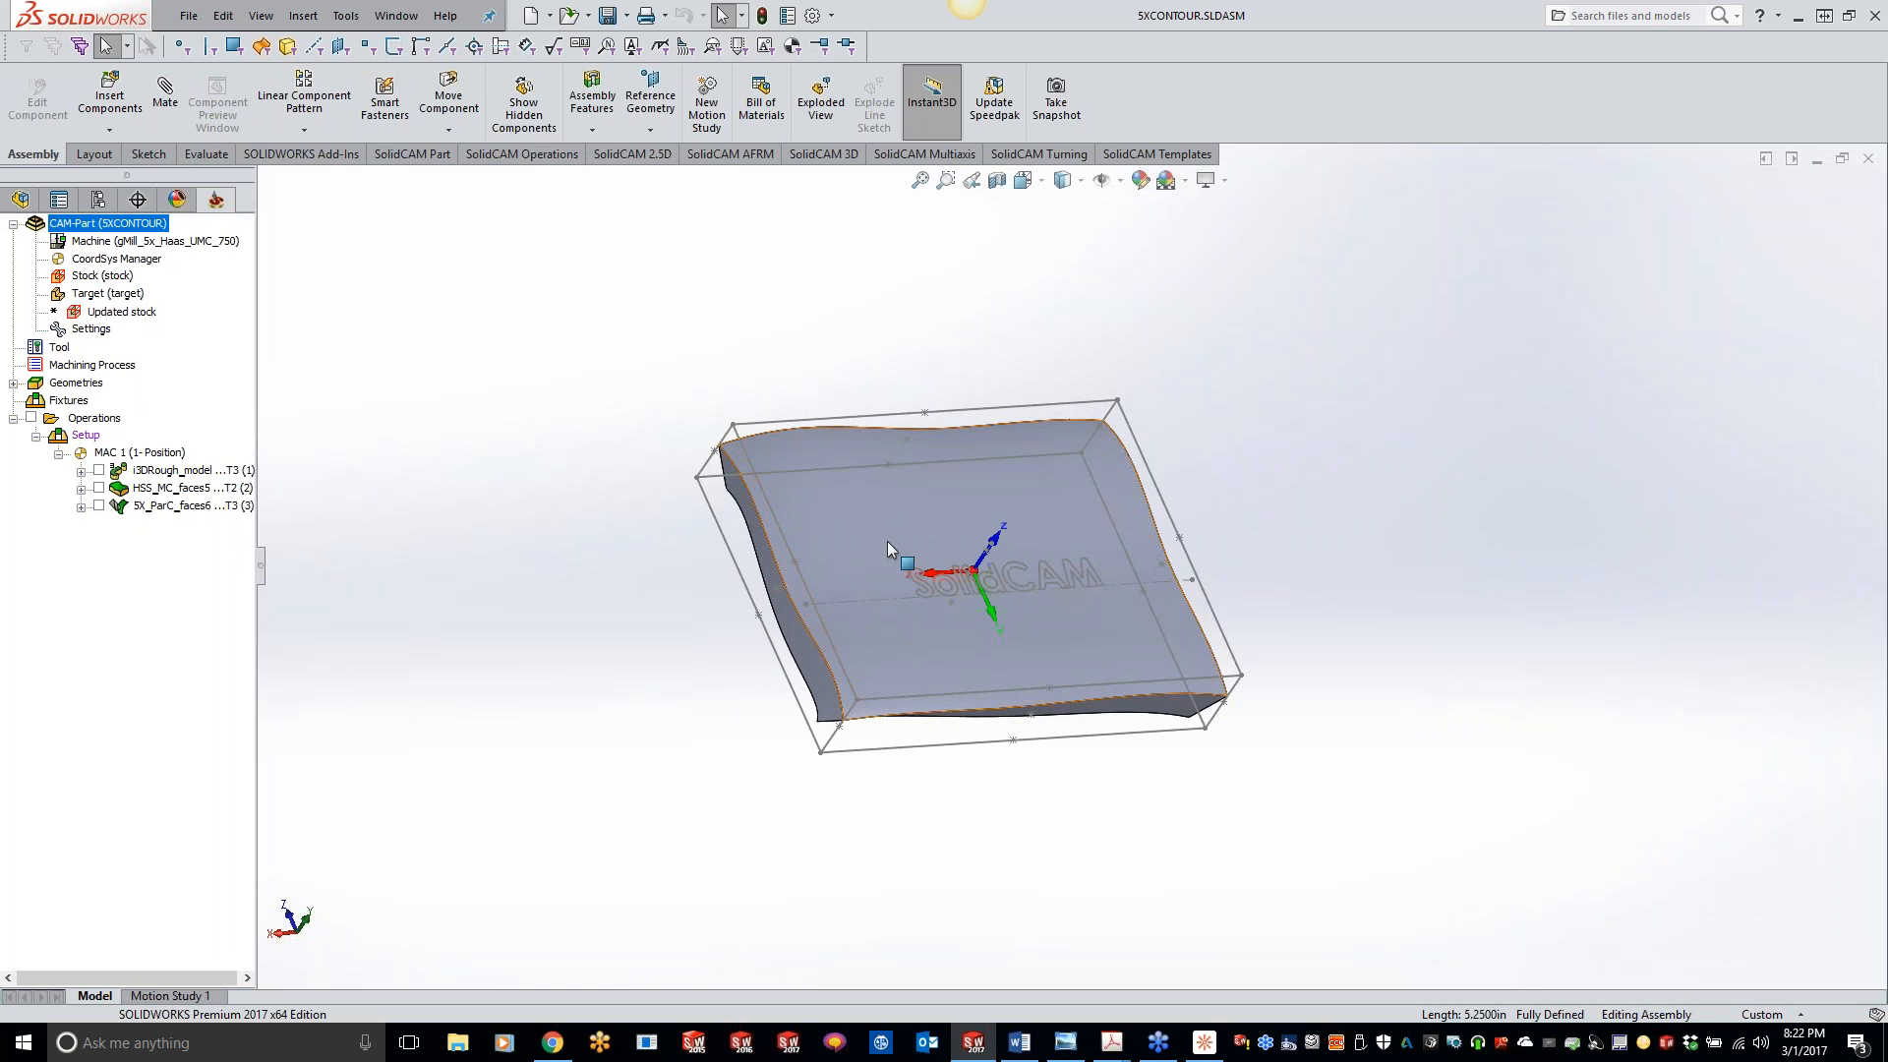
- Inspect the wavy plate's edges and add a 3D HSM Boundary machining operation after the 5X_ParC operation
scroll(653, 565, "down", 3)
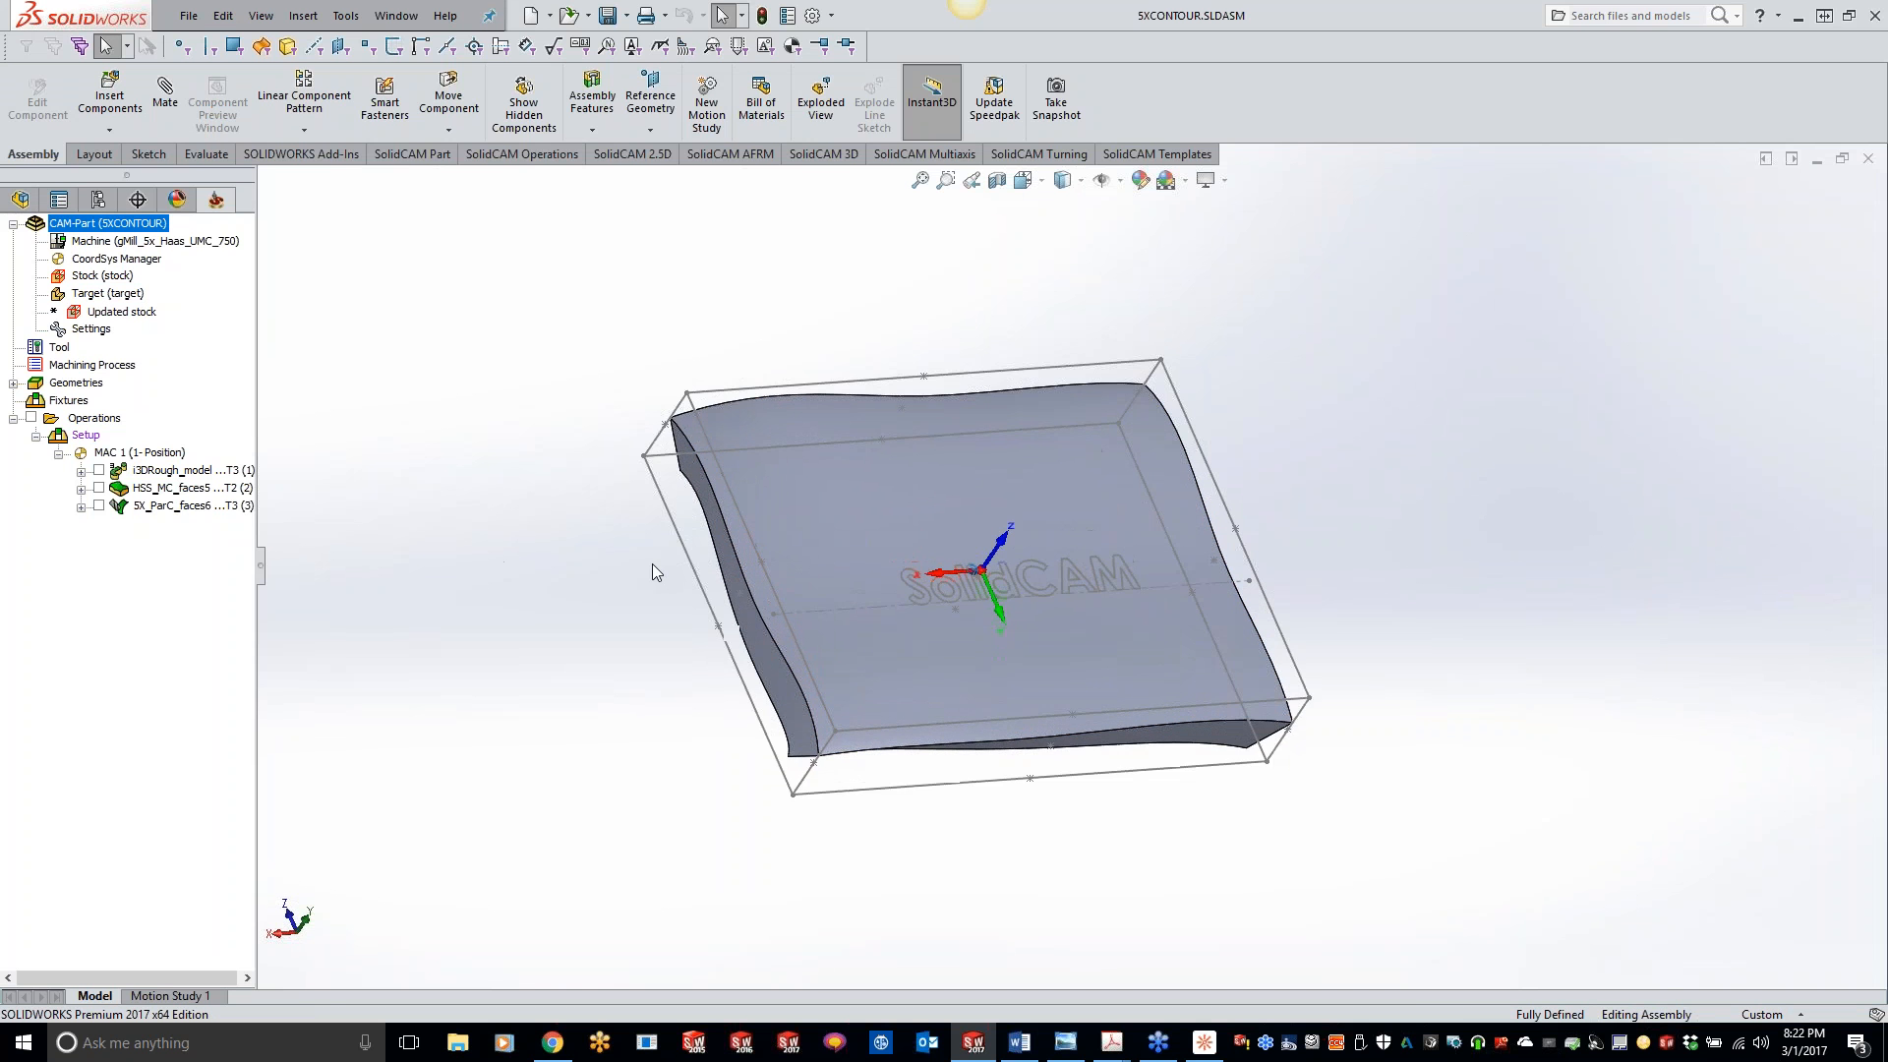
middle_click_drag(645, 558, 811, 540)
middle_click_drag(799, 472, 902, 603)
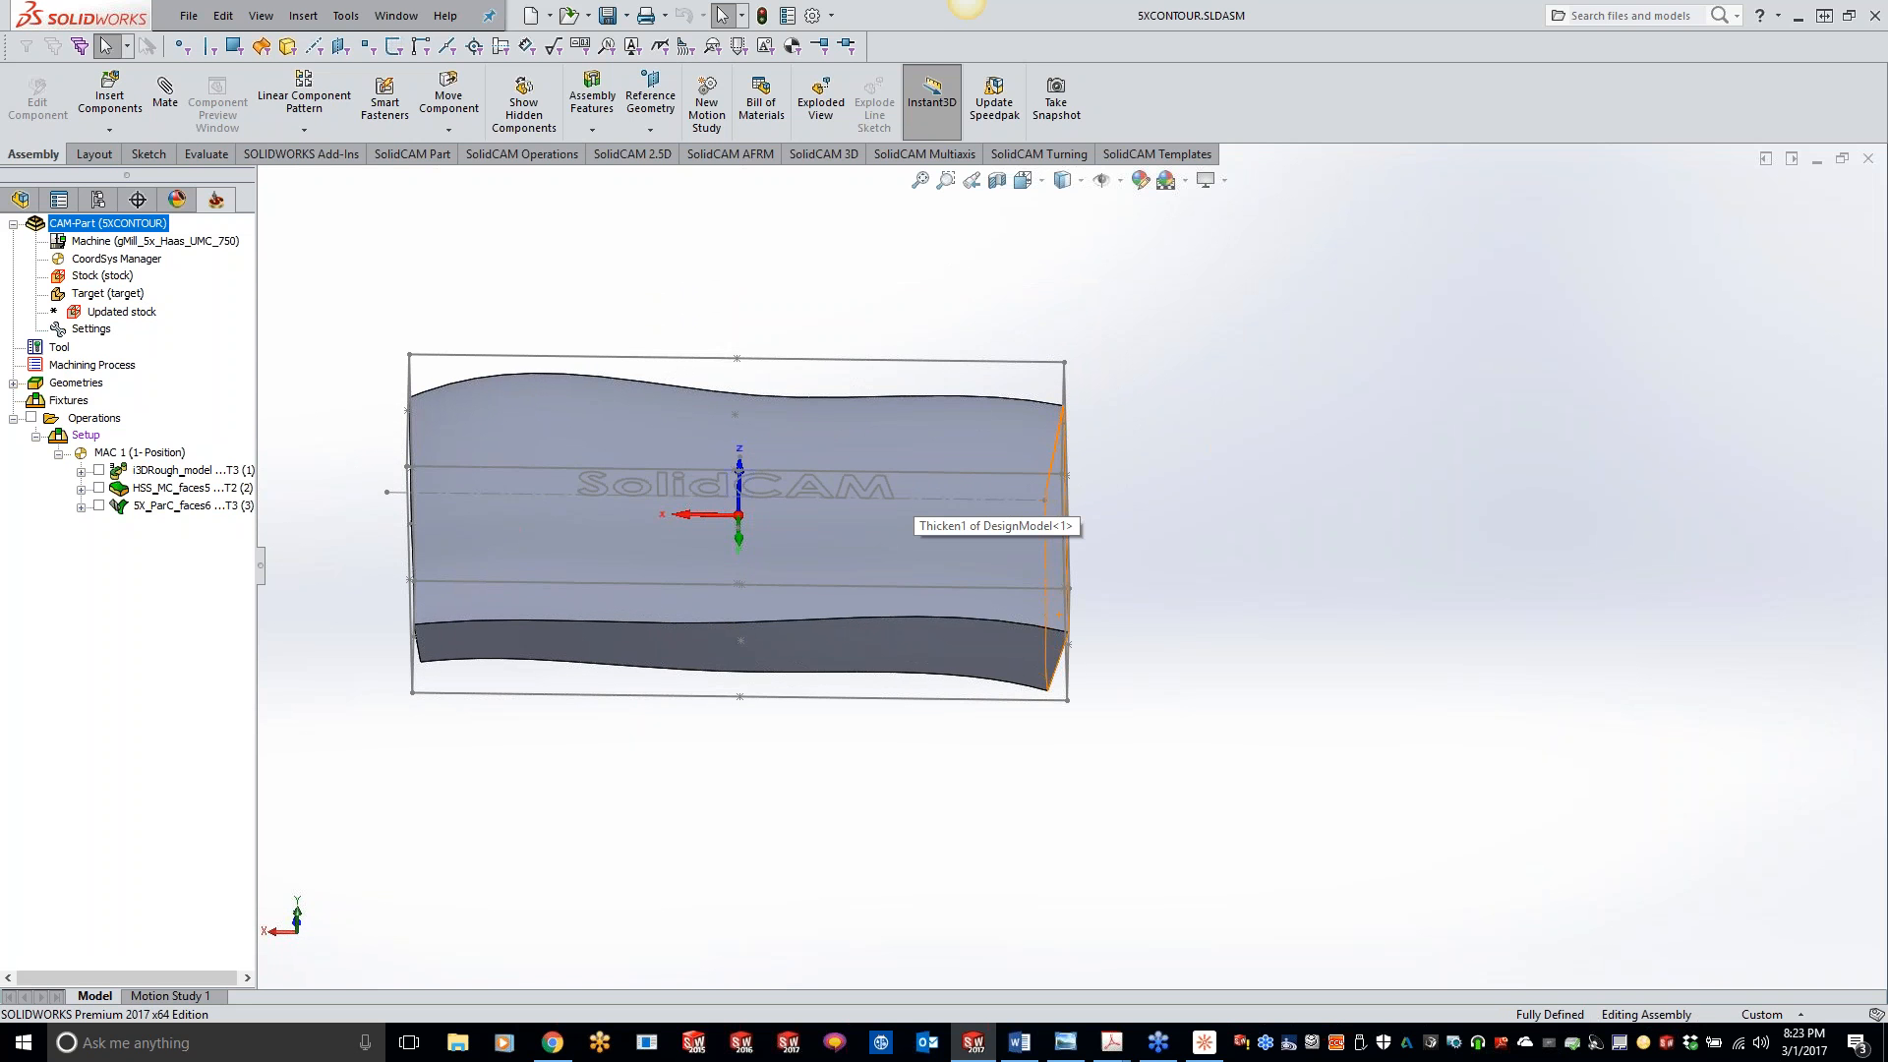
middle_click_drag(903, 604, 959, 604)
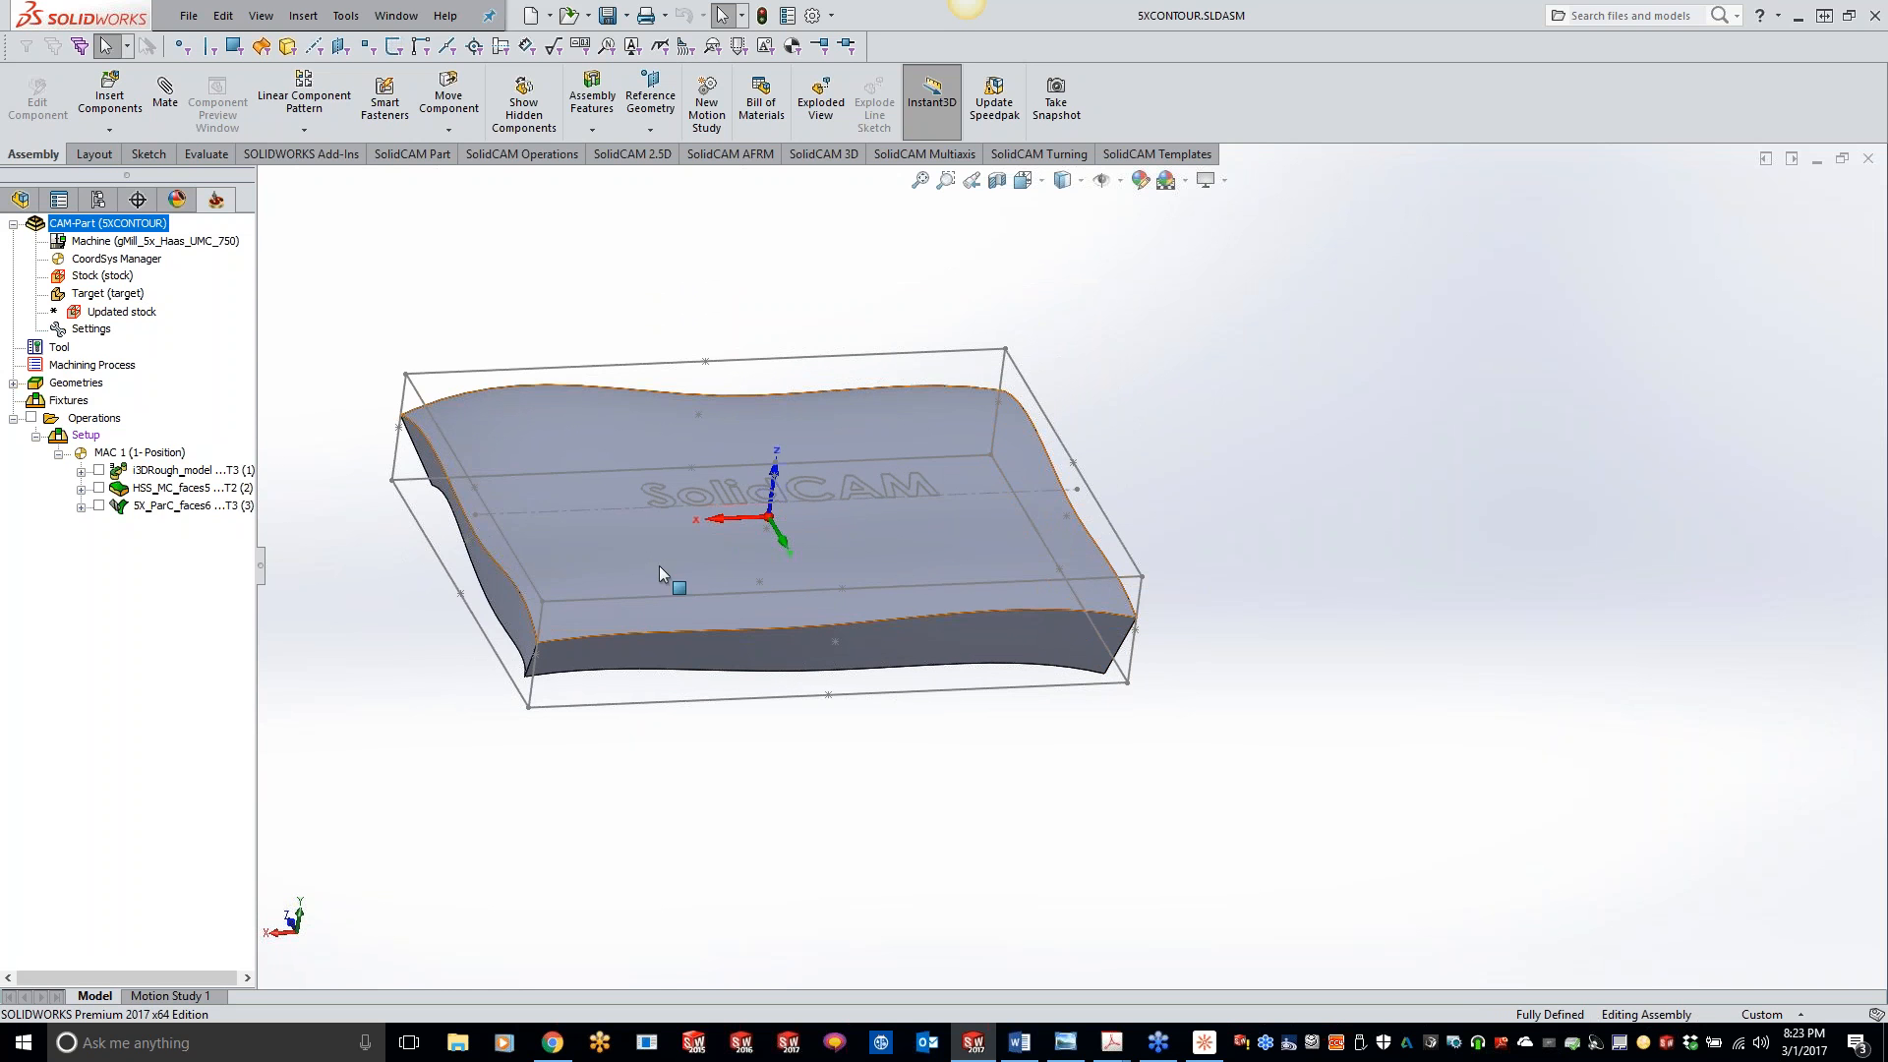
right_click(210, 507)
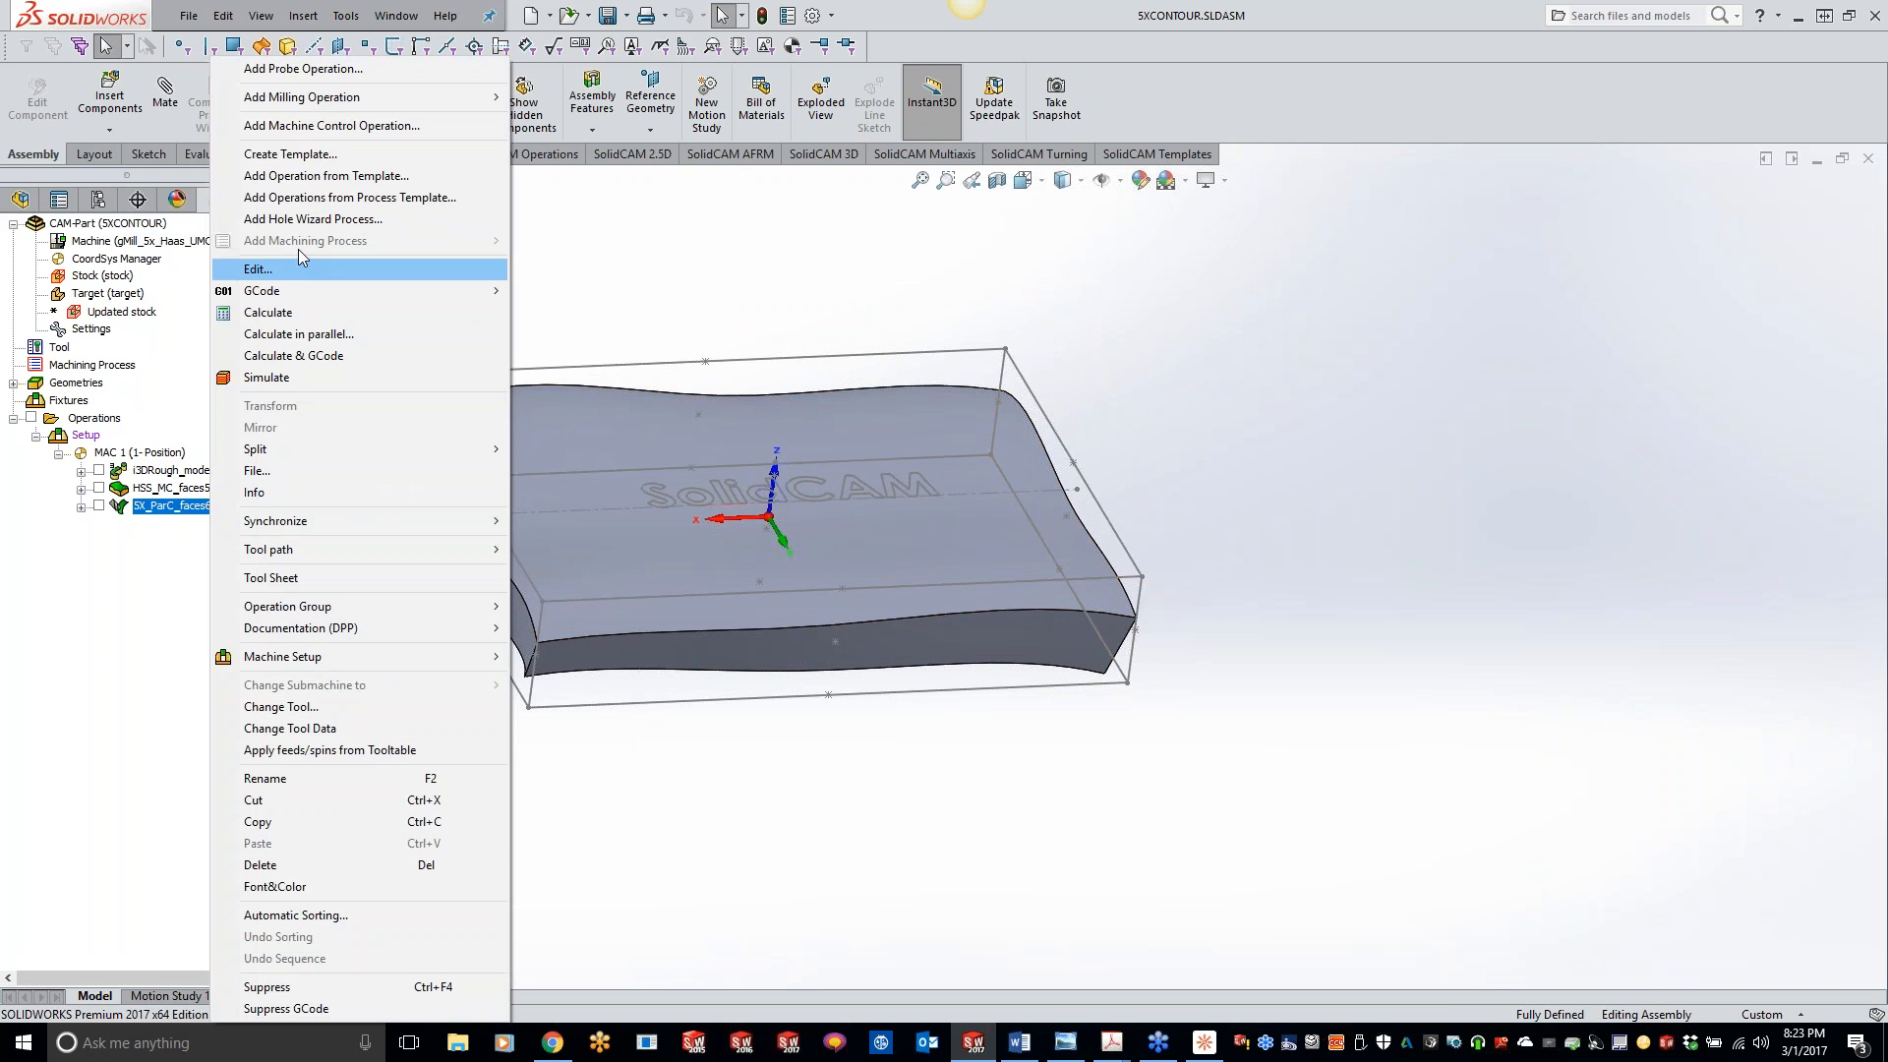
mouse_move(374, 102)
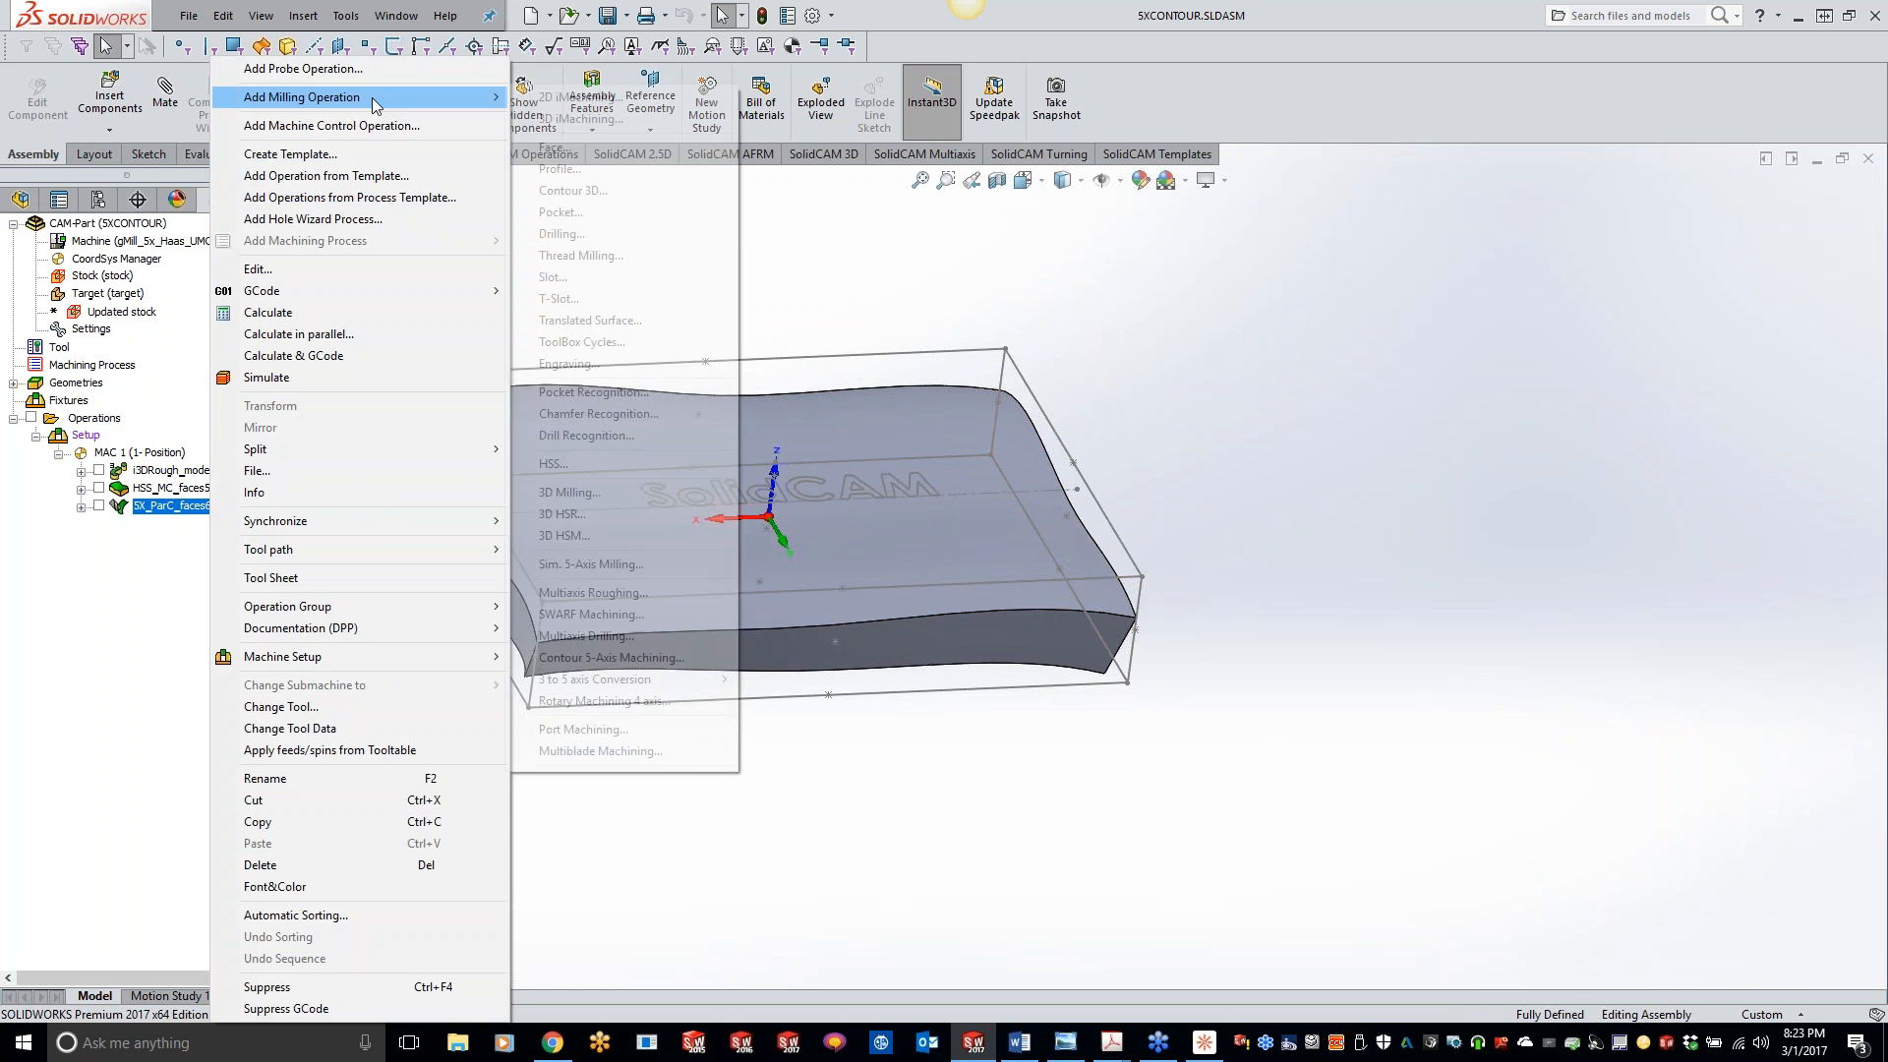
left_click(593, 533)
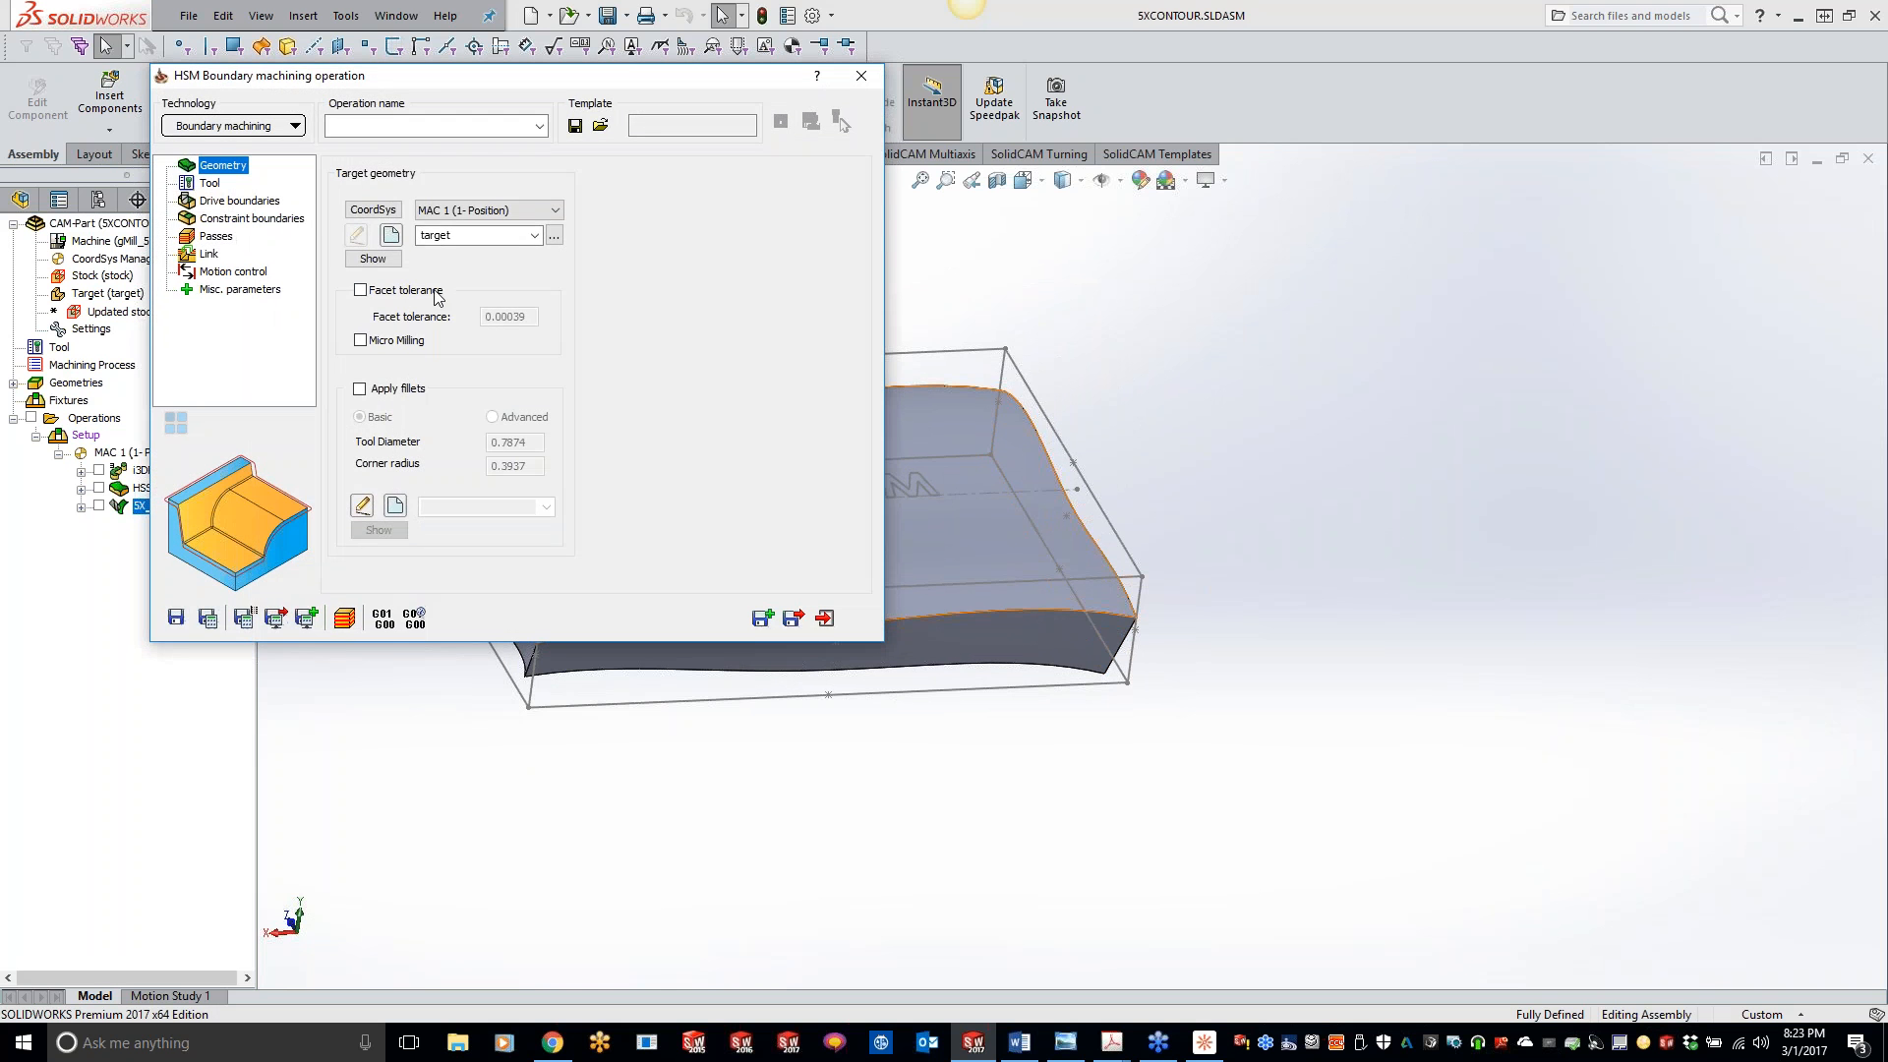
- Assign an existing spindle tool to the Boundary machining operation and open its drive boundary settings
left_click(210, 183)
left_click(480, 508)
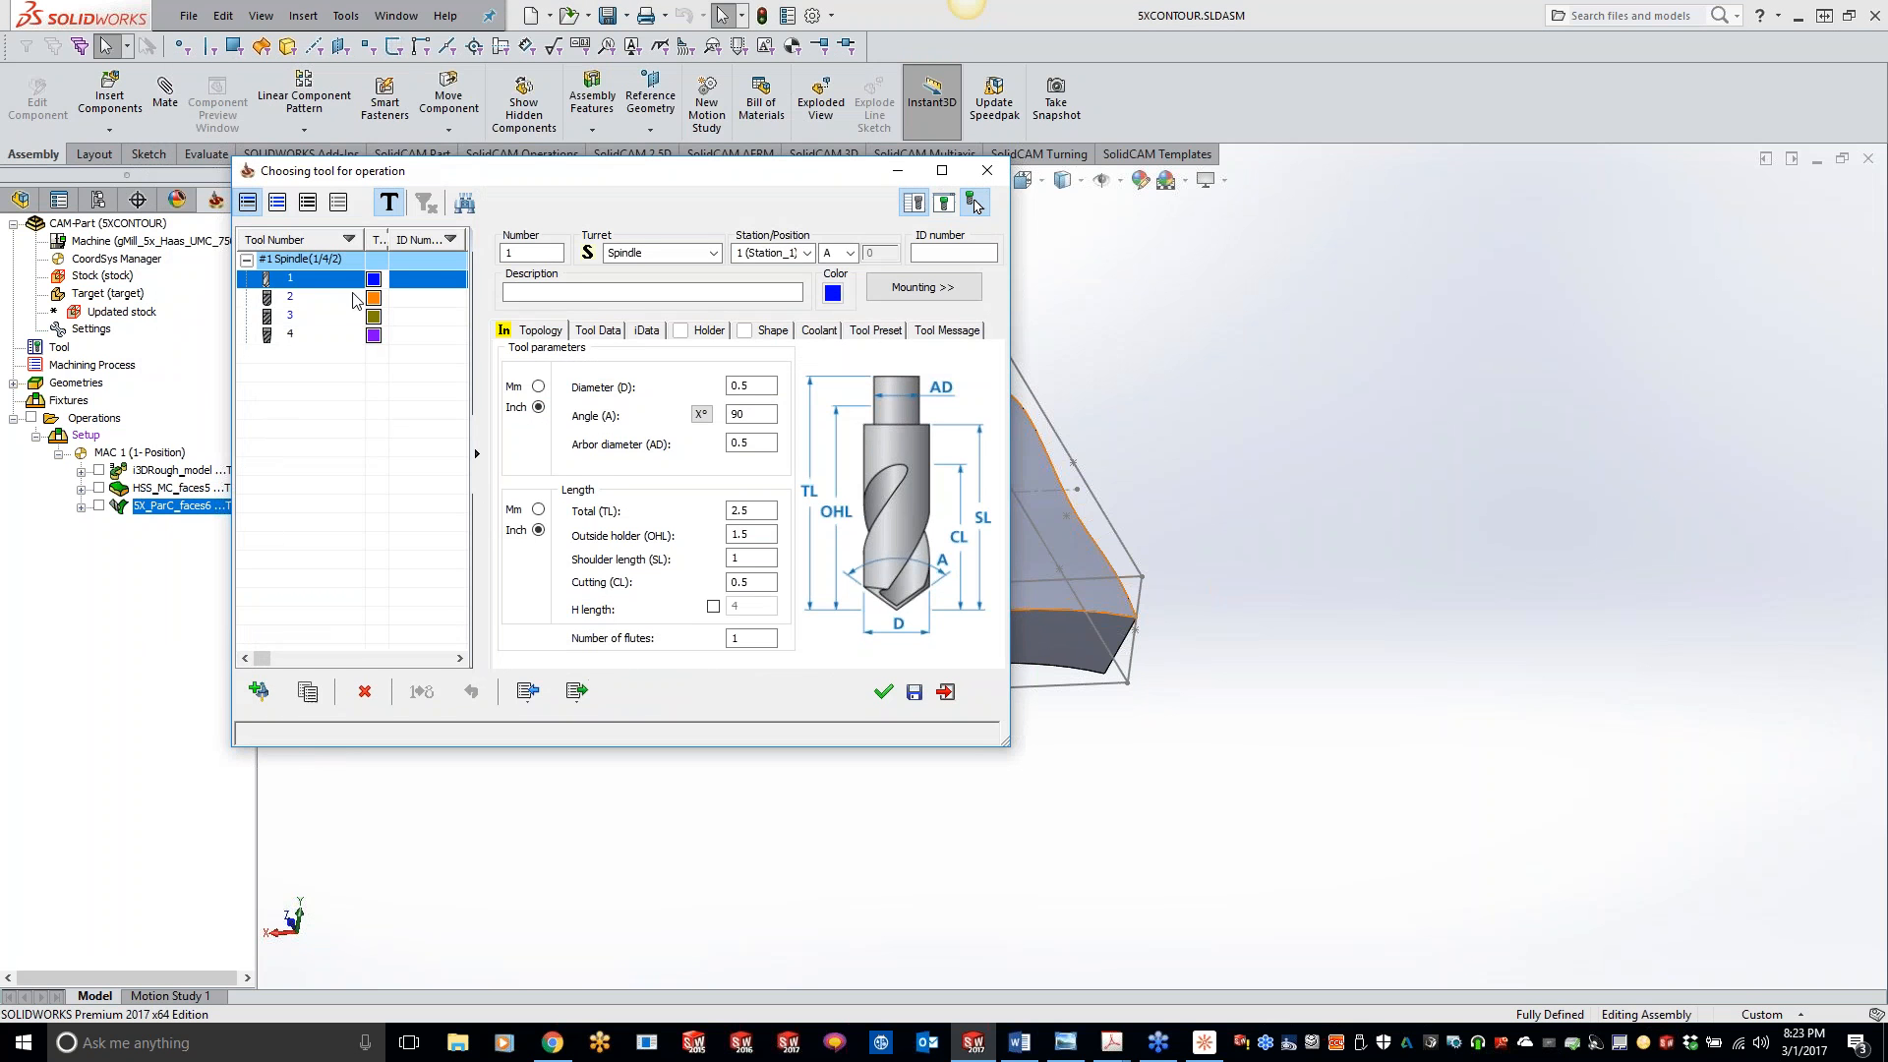
double_click(313, 287)
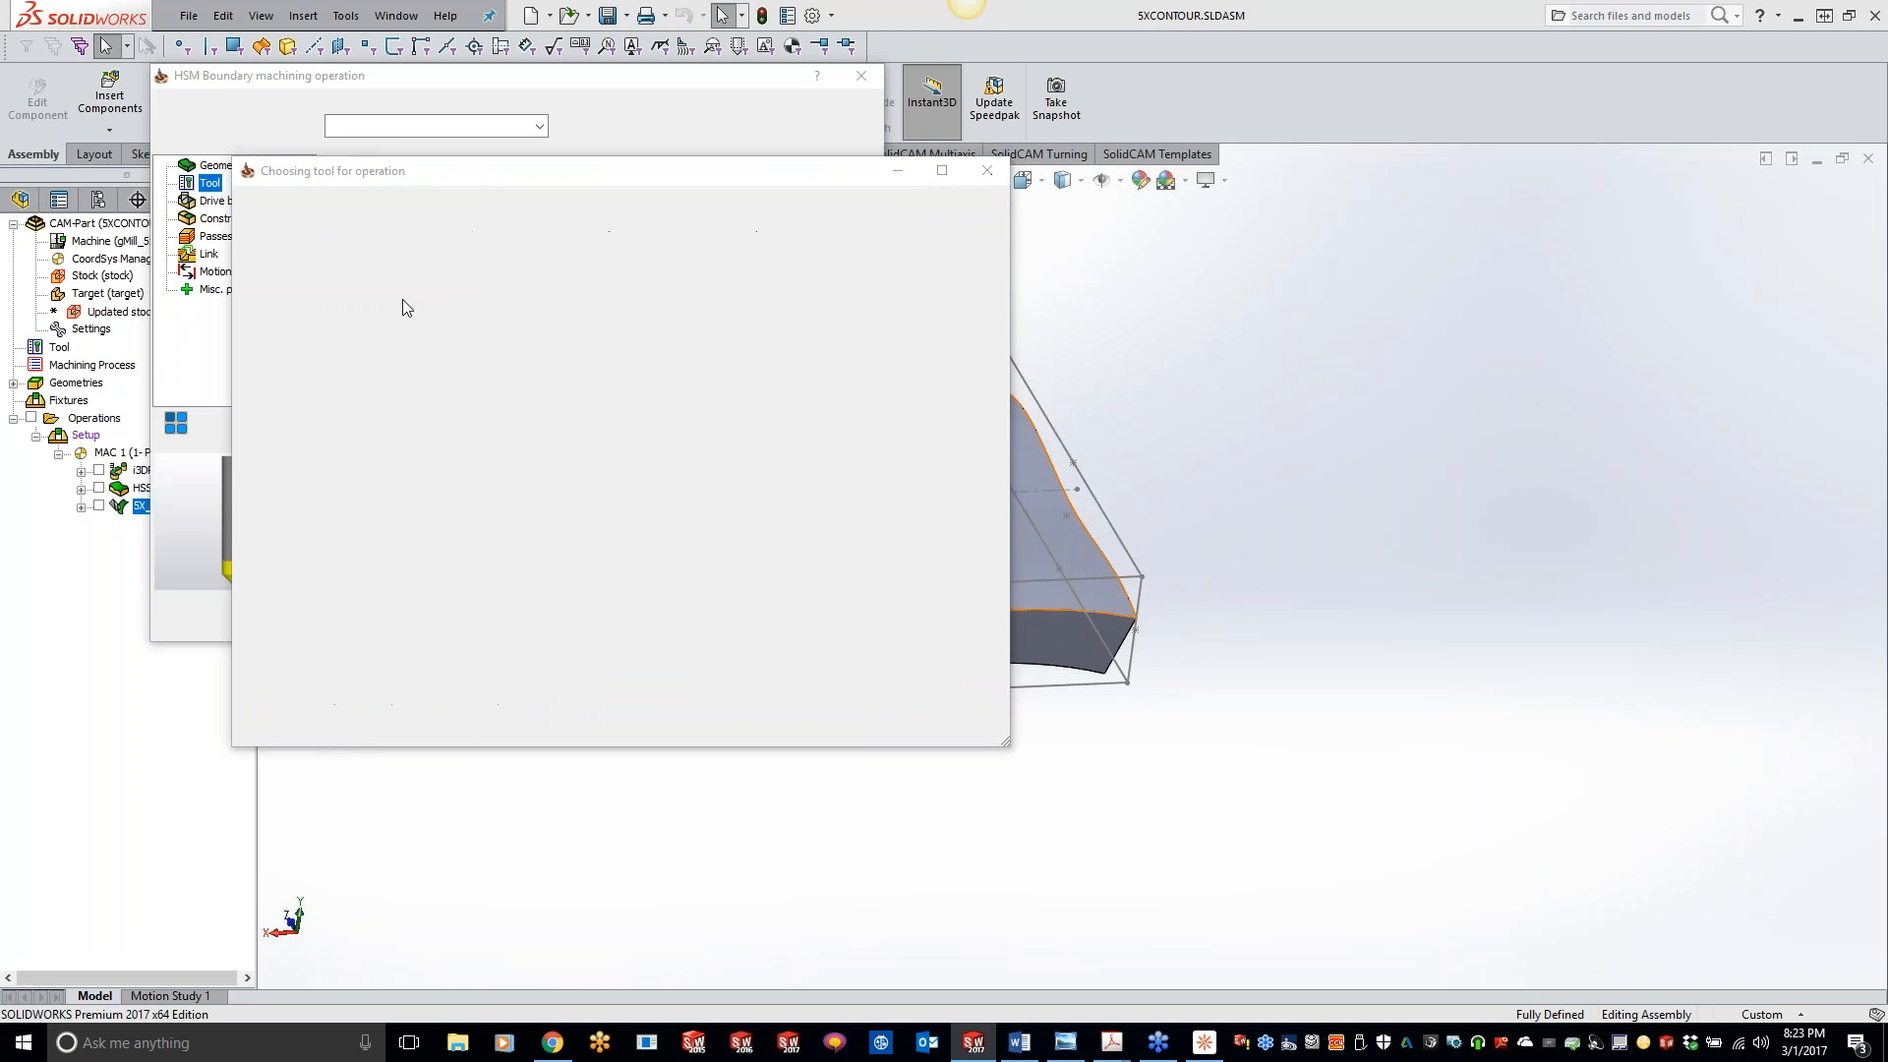
left_click(232, 200)
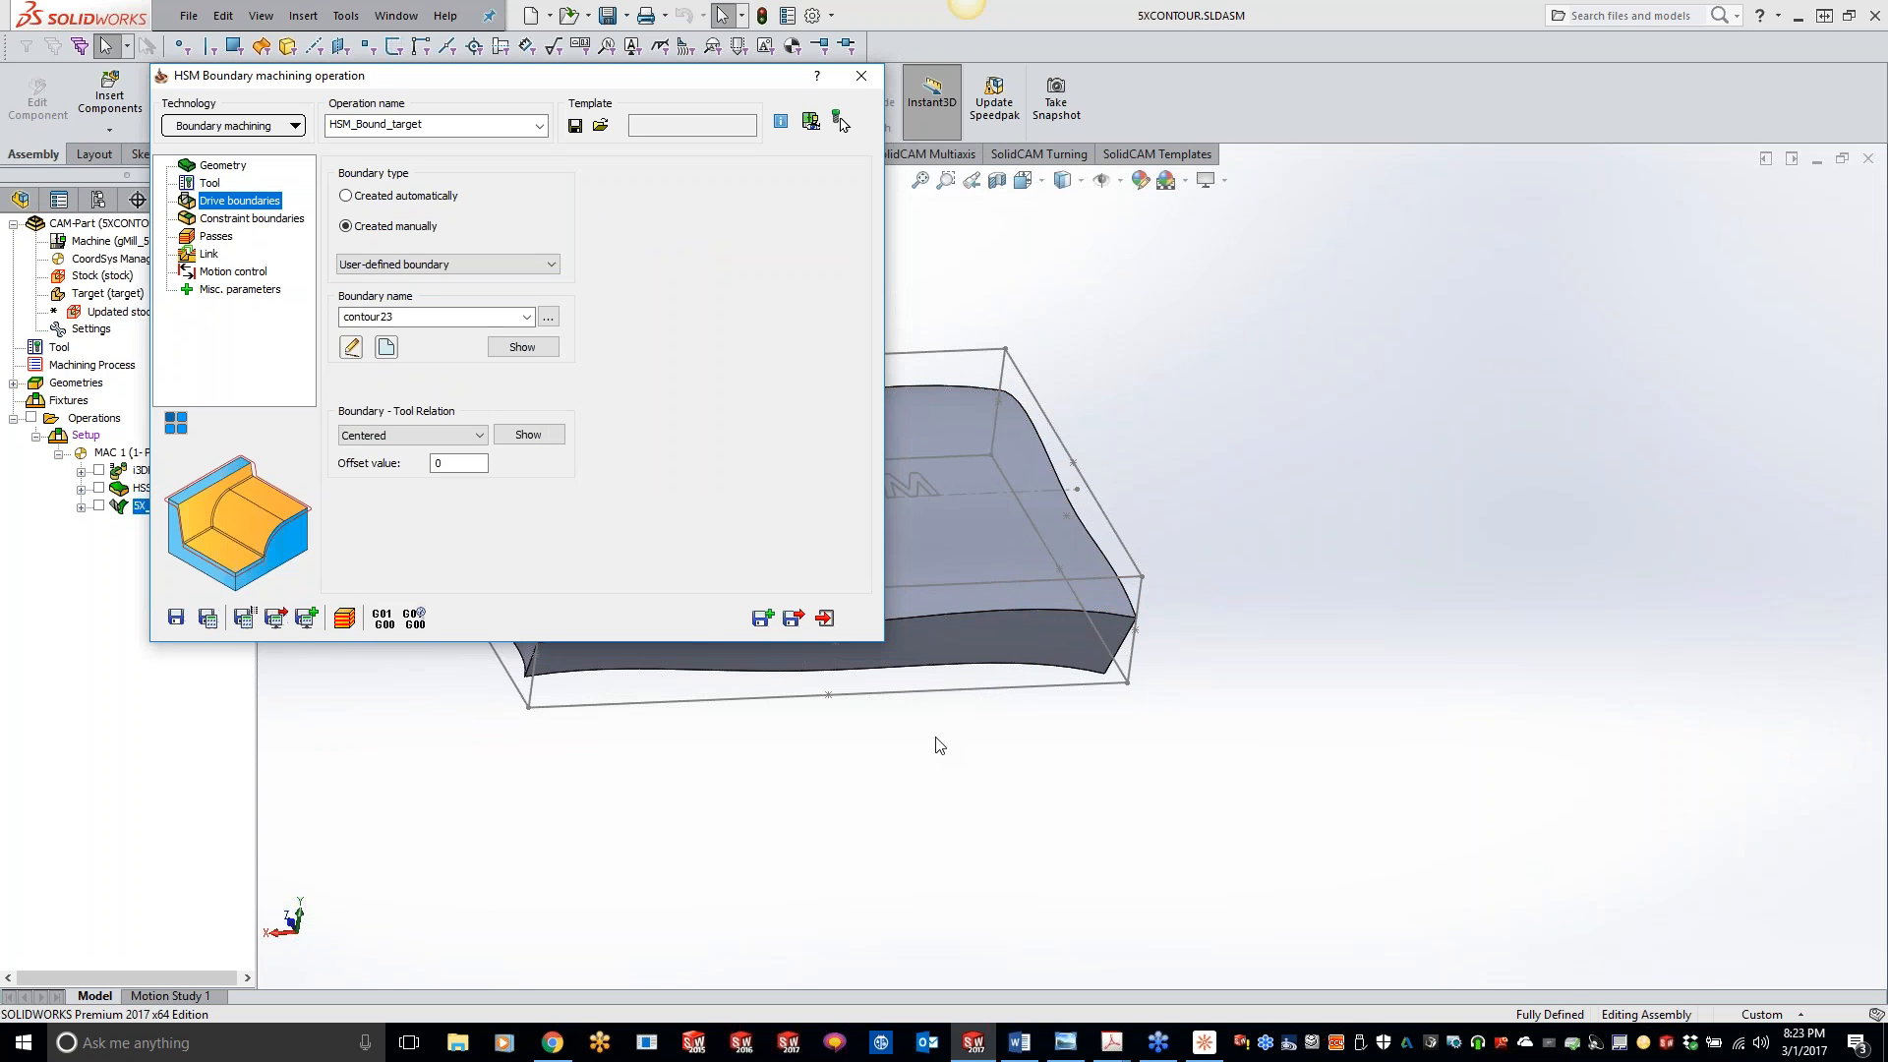
- Define a new user-defined drive boundary as one closed curve chain around the four upper edges of the wavy plate
left_click(385, 348)
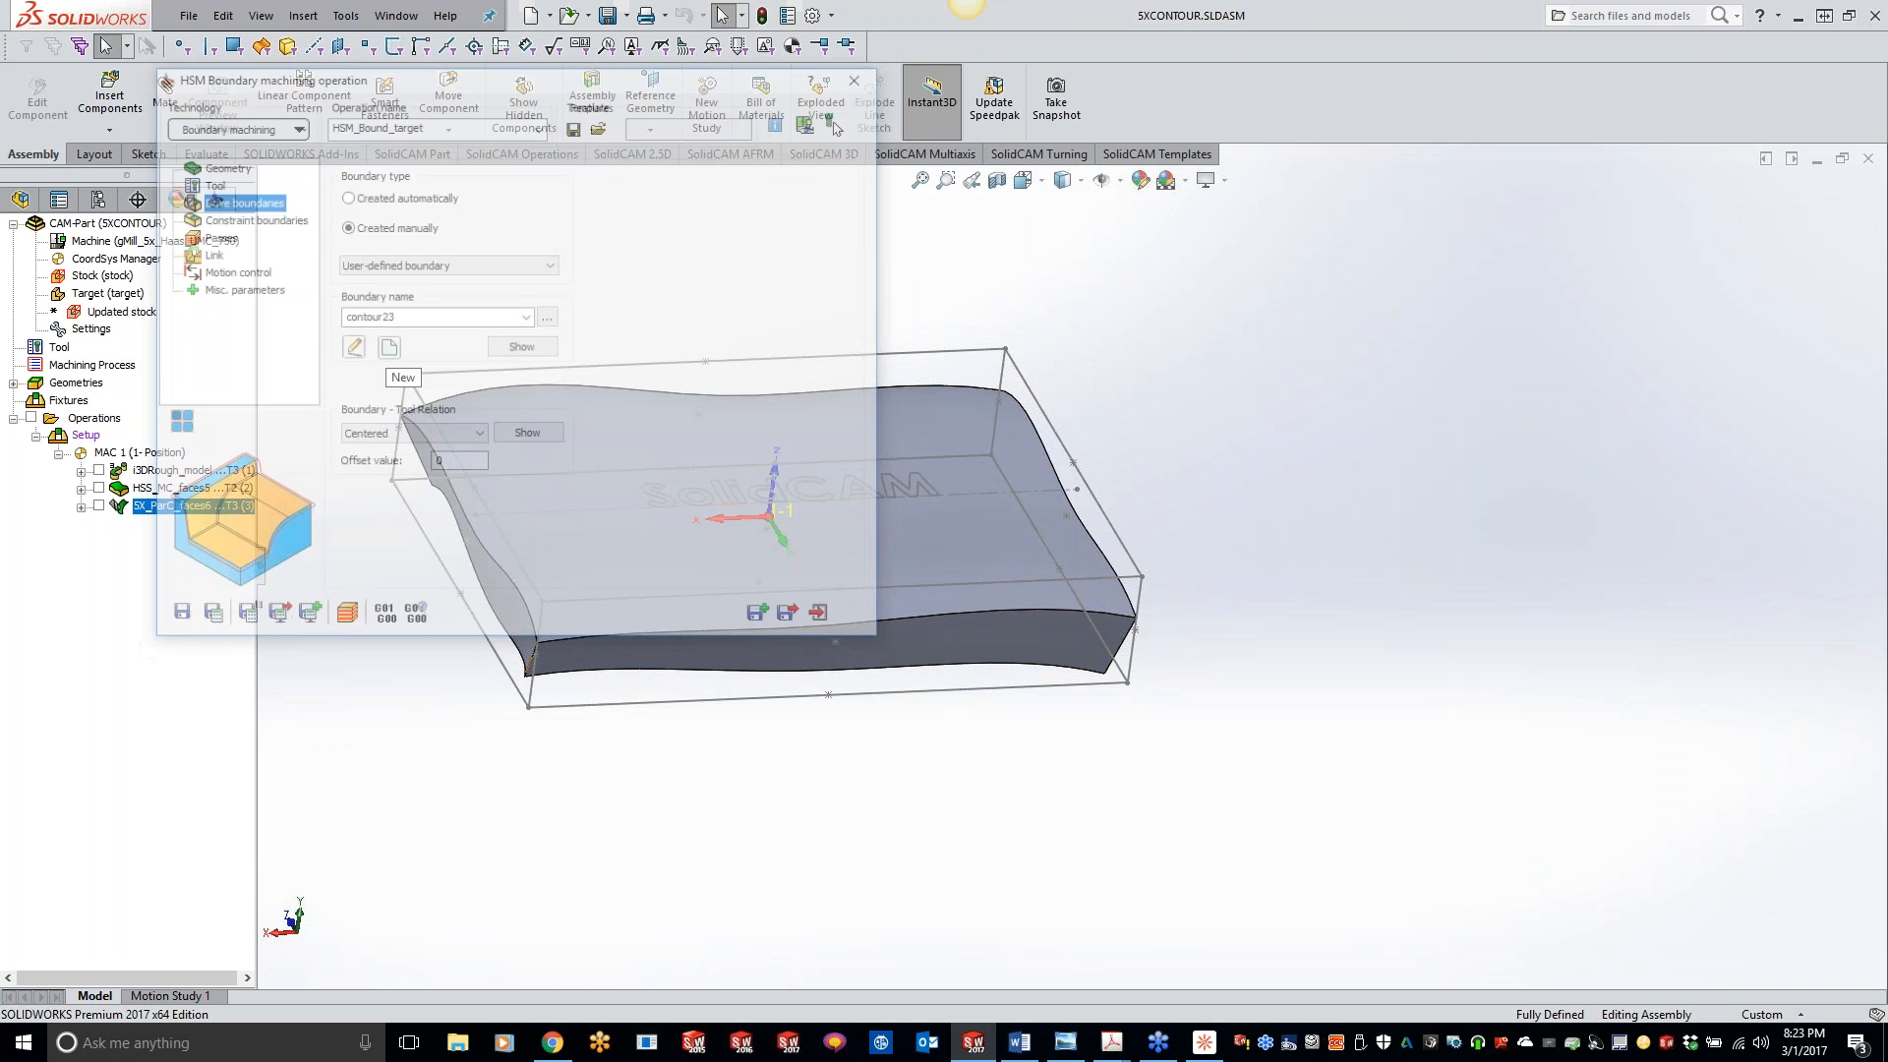
left_click(425, 437)
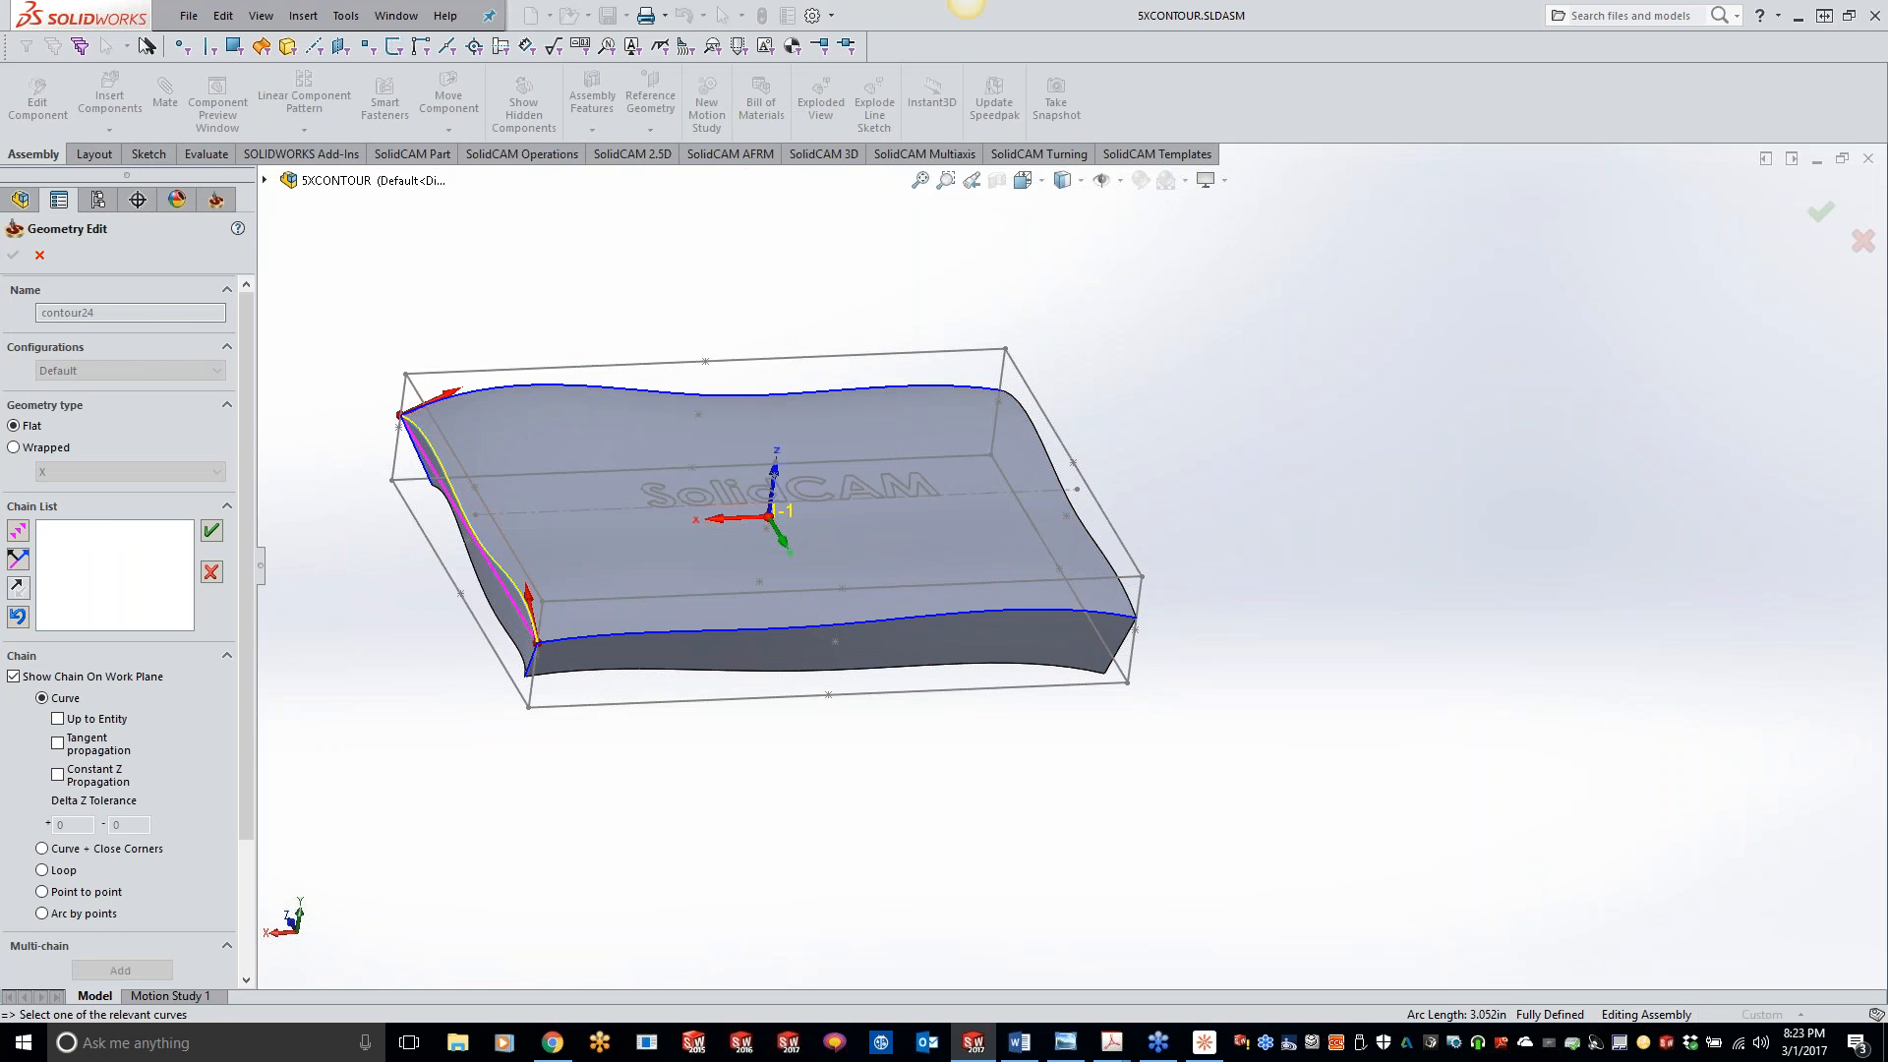
left_click(19, 532)
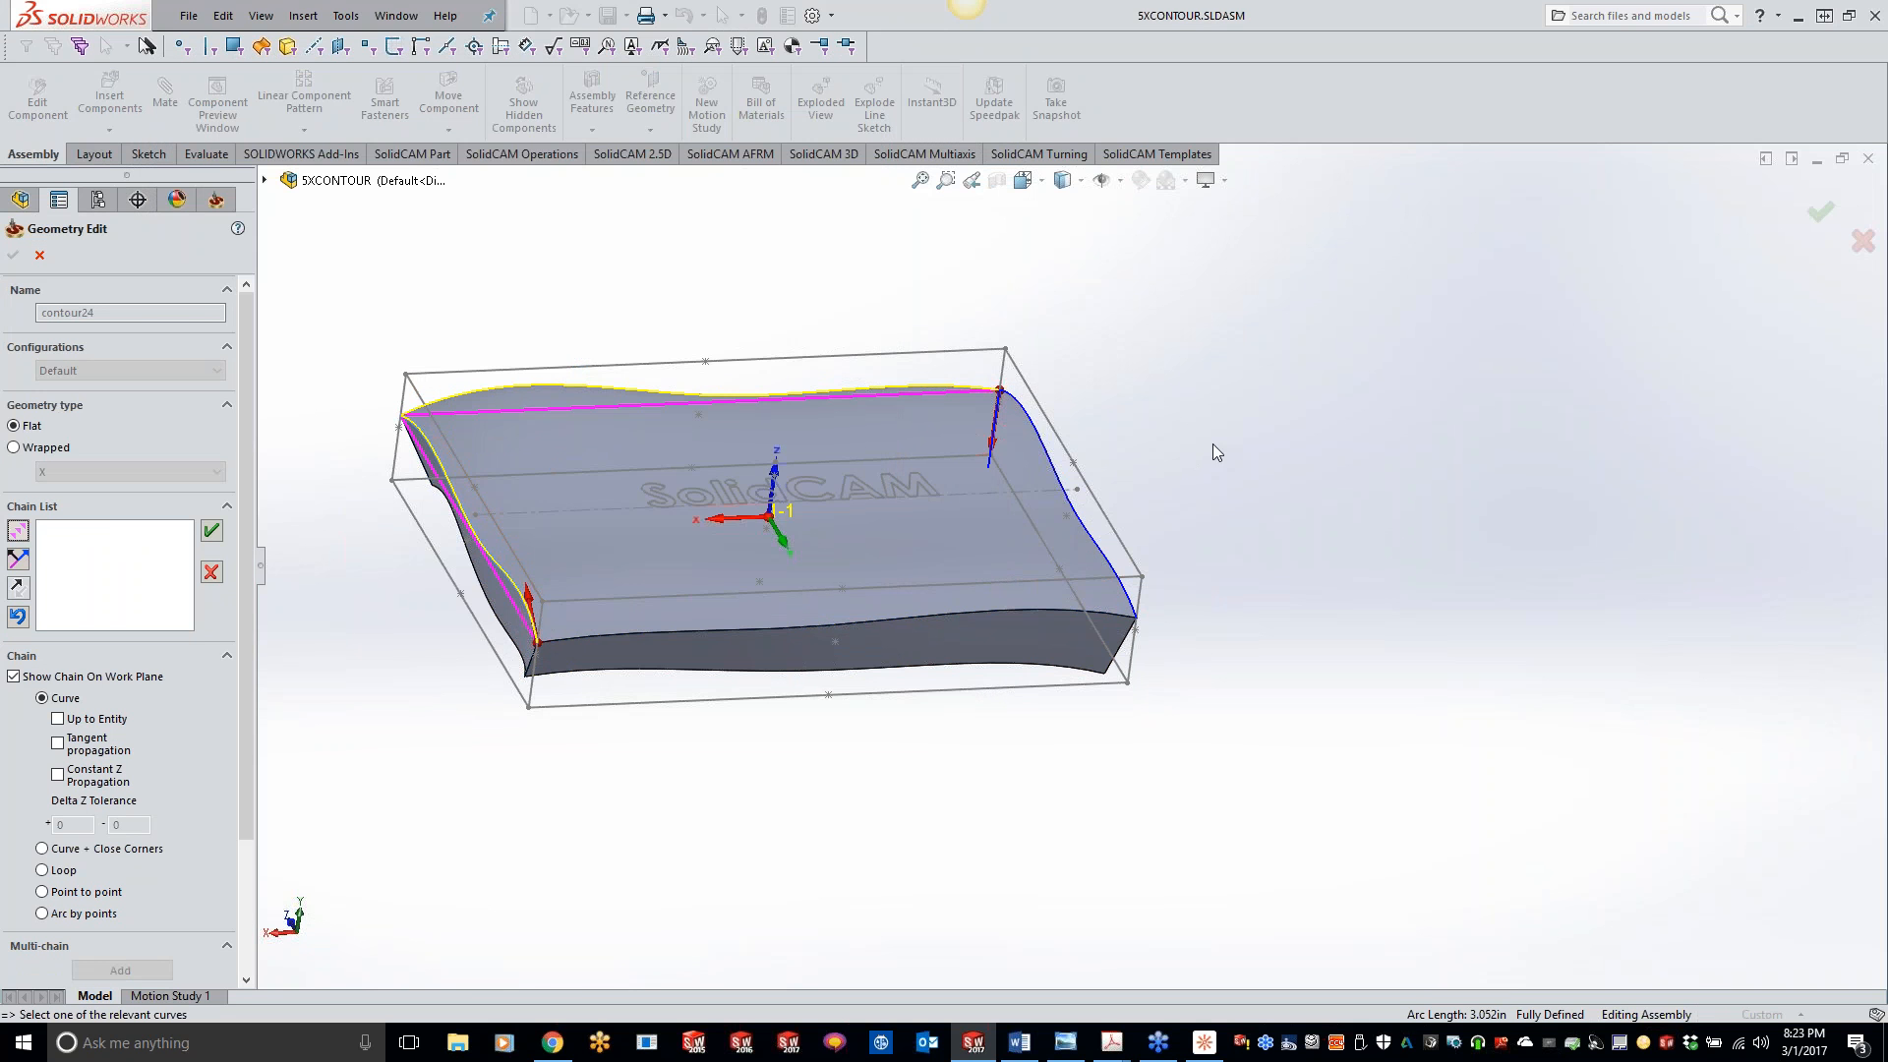
left_click(1066, 491)
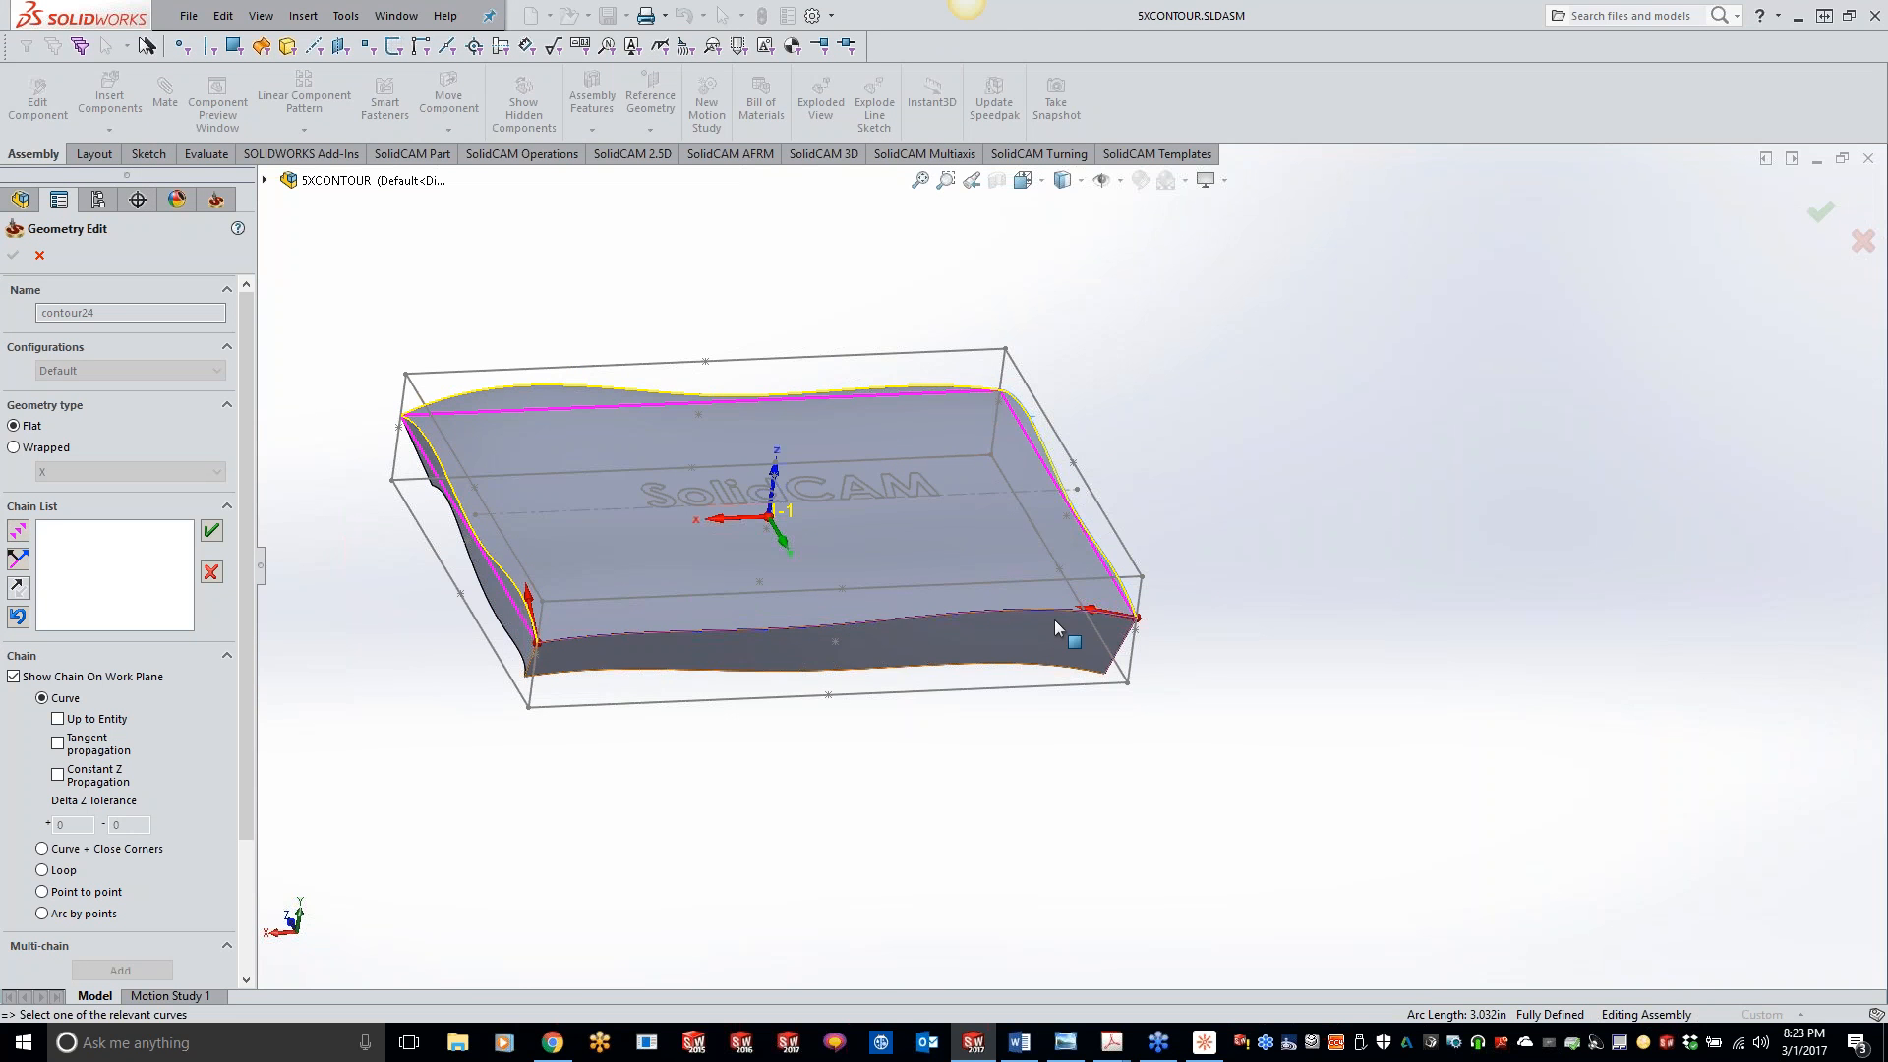
left_click(18, 532)
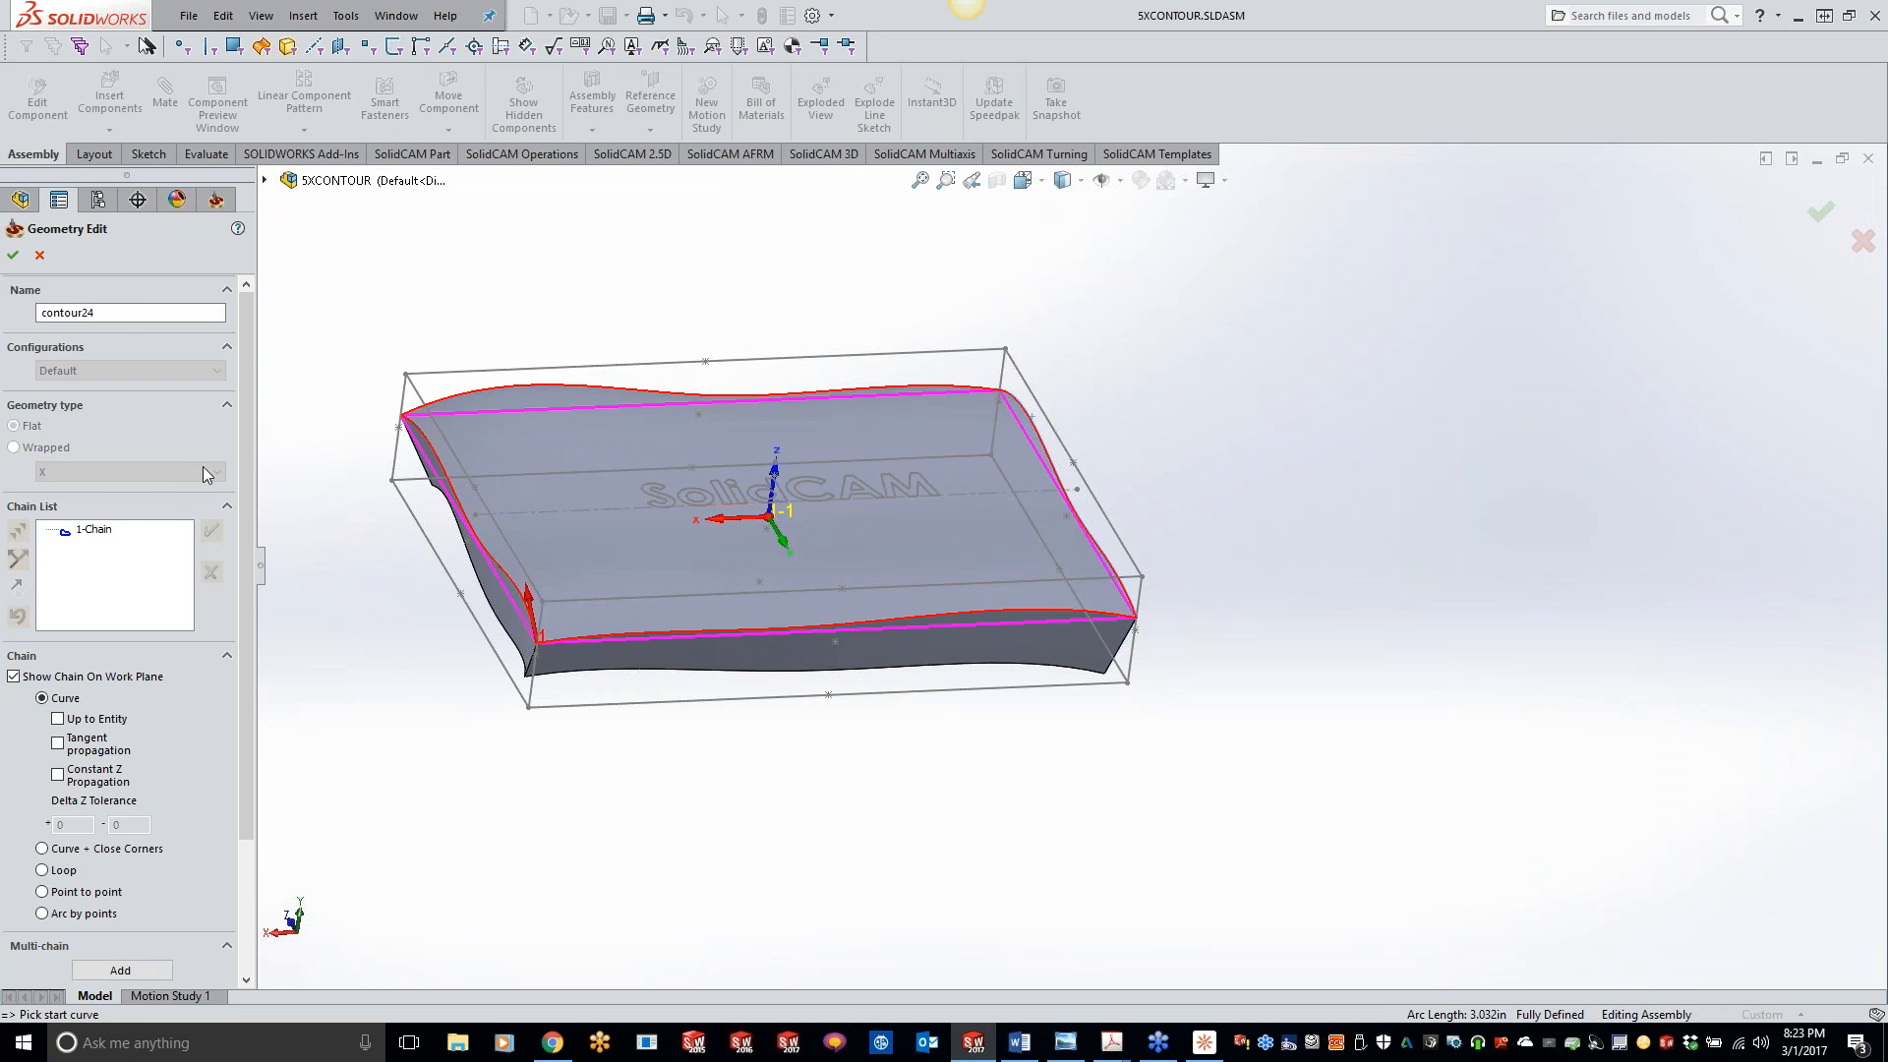
left_click(14, 256)
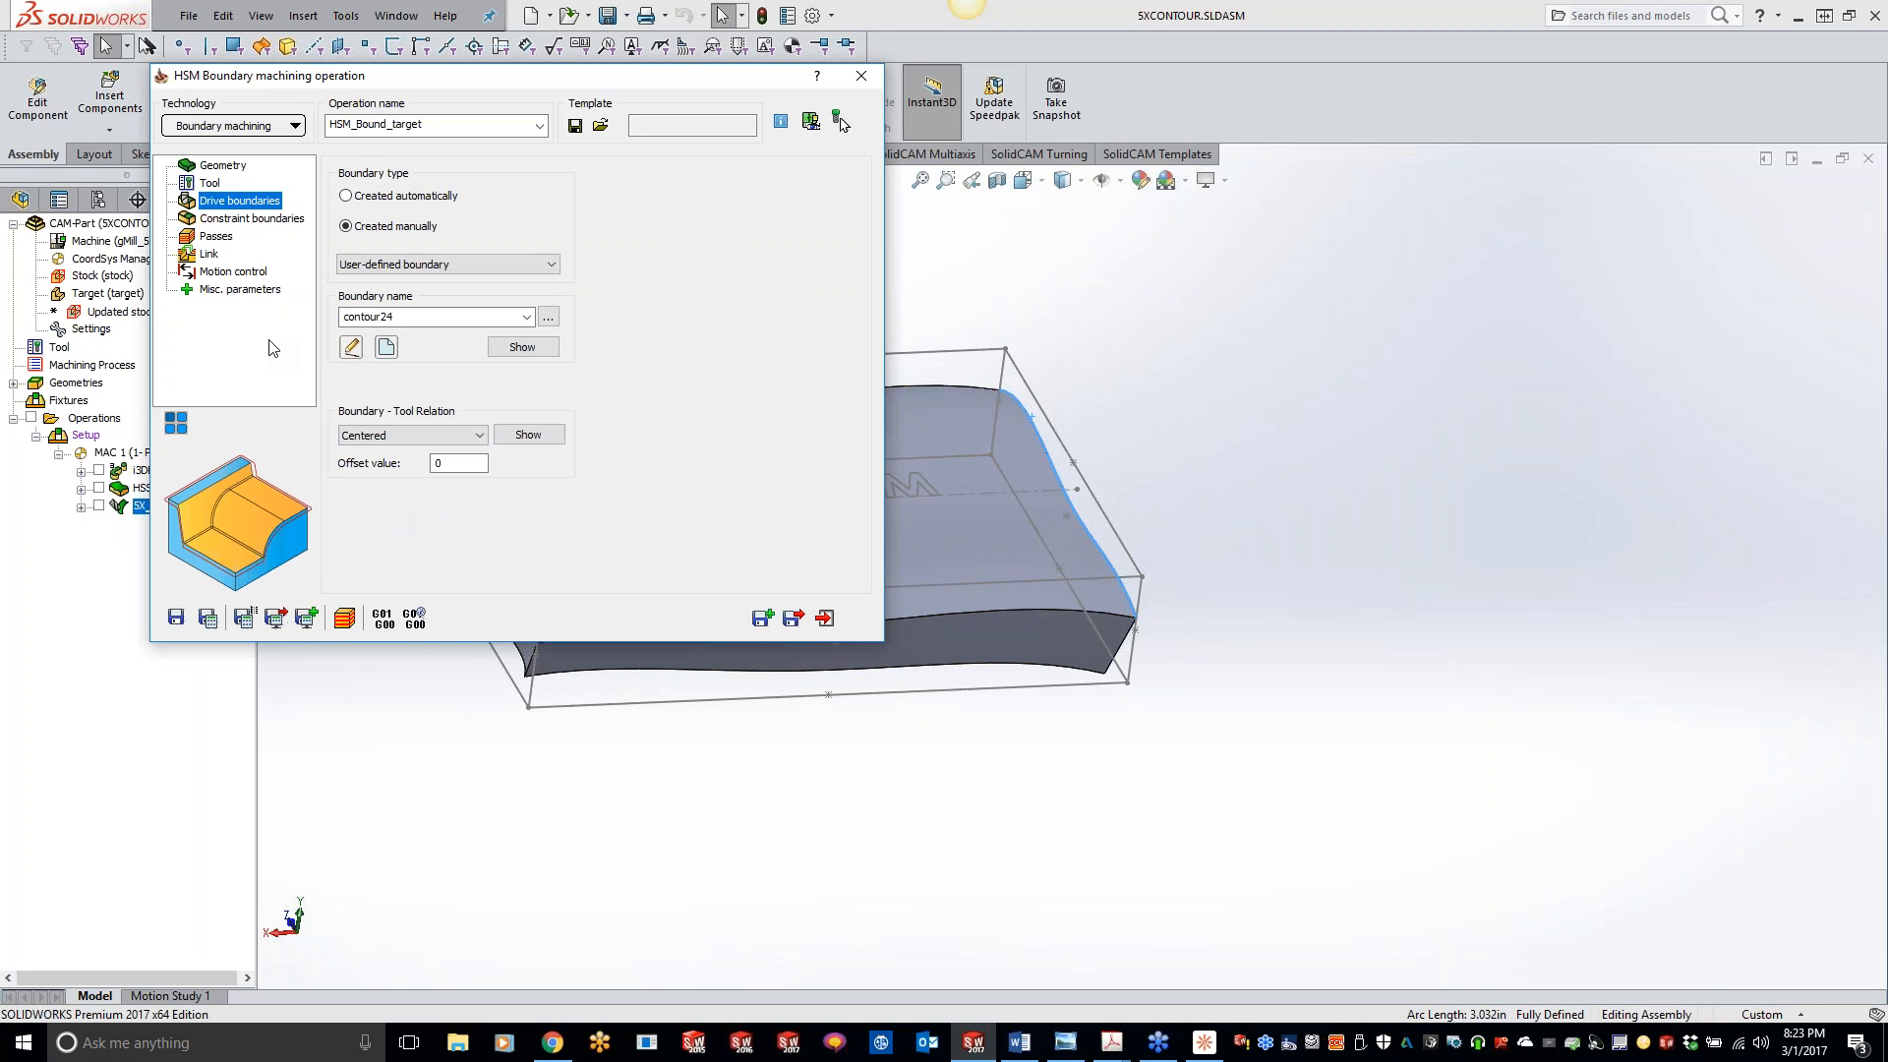
- Check the automatic constraint boundary, set the passes' floor offset to -0.05, then save, calculate and close the Boundary machining operation
left_click(241, 219)
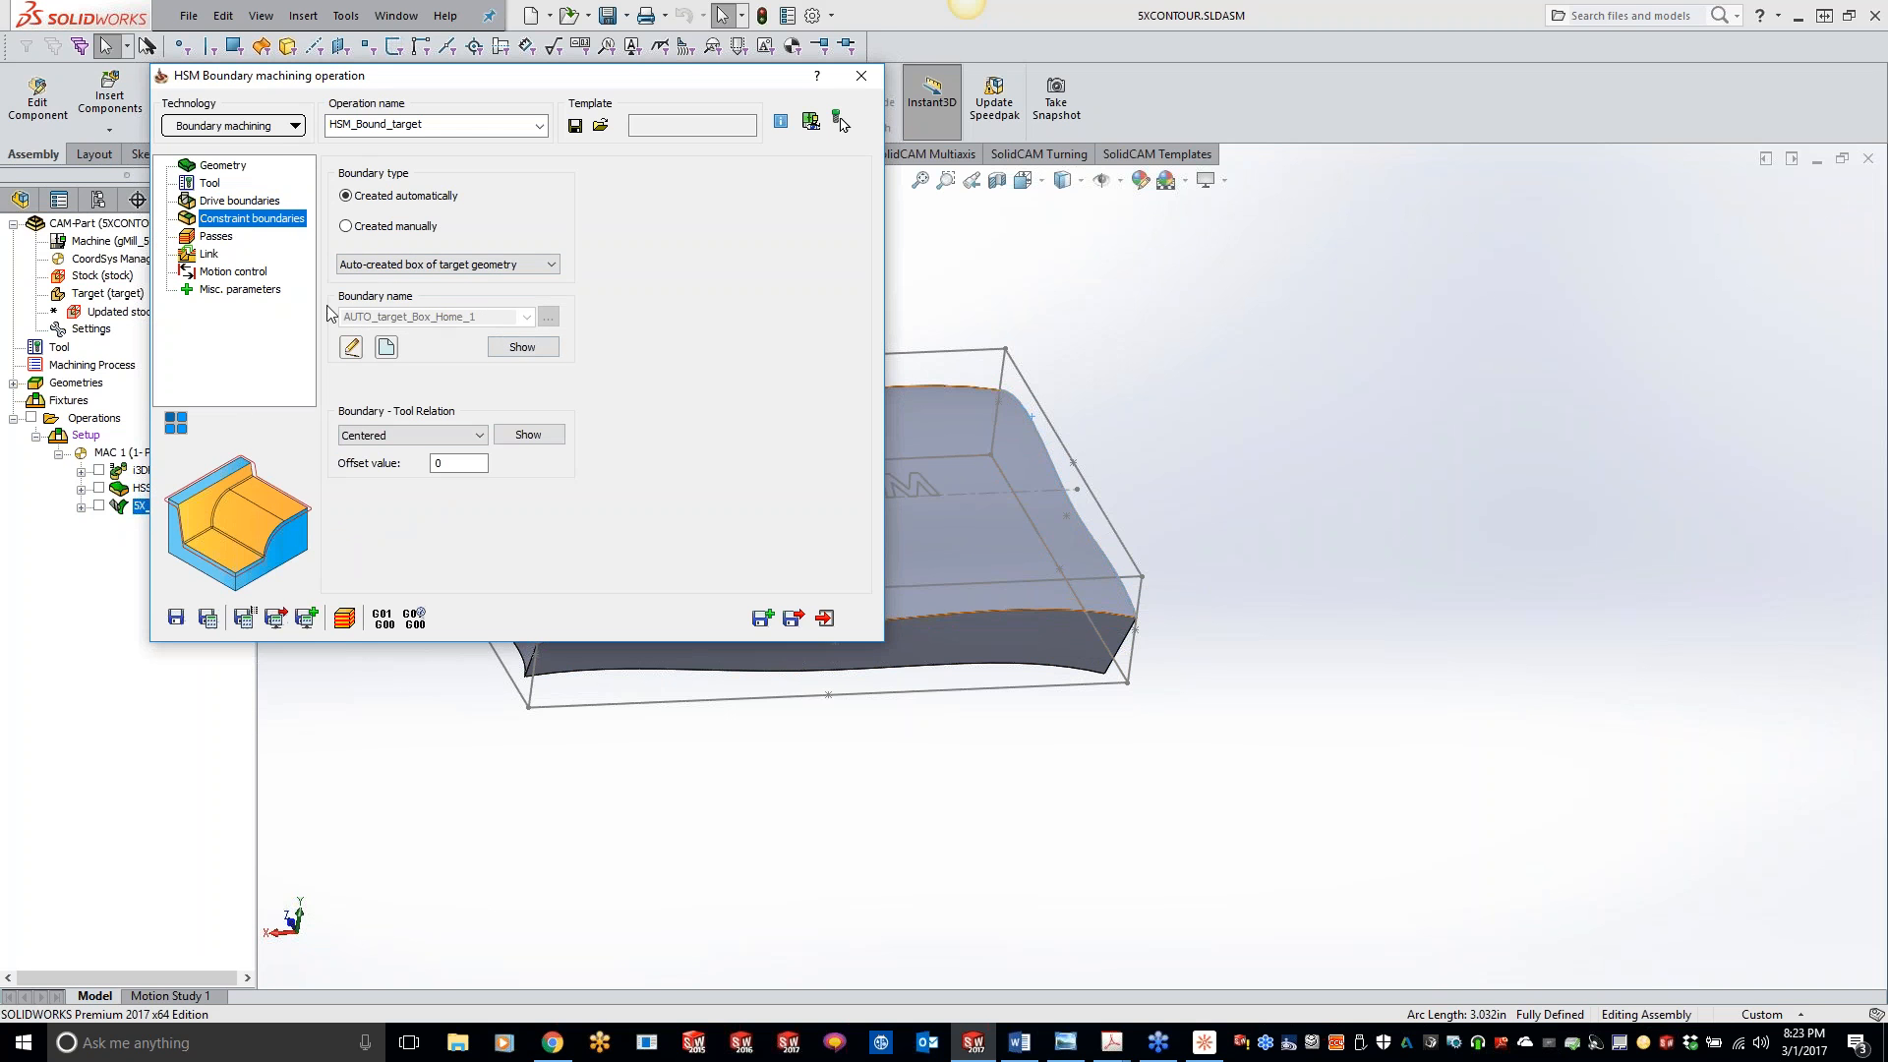
left_click(227, 242)
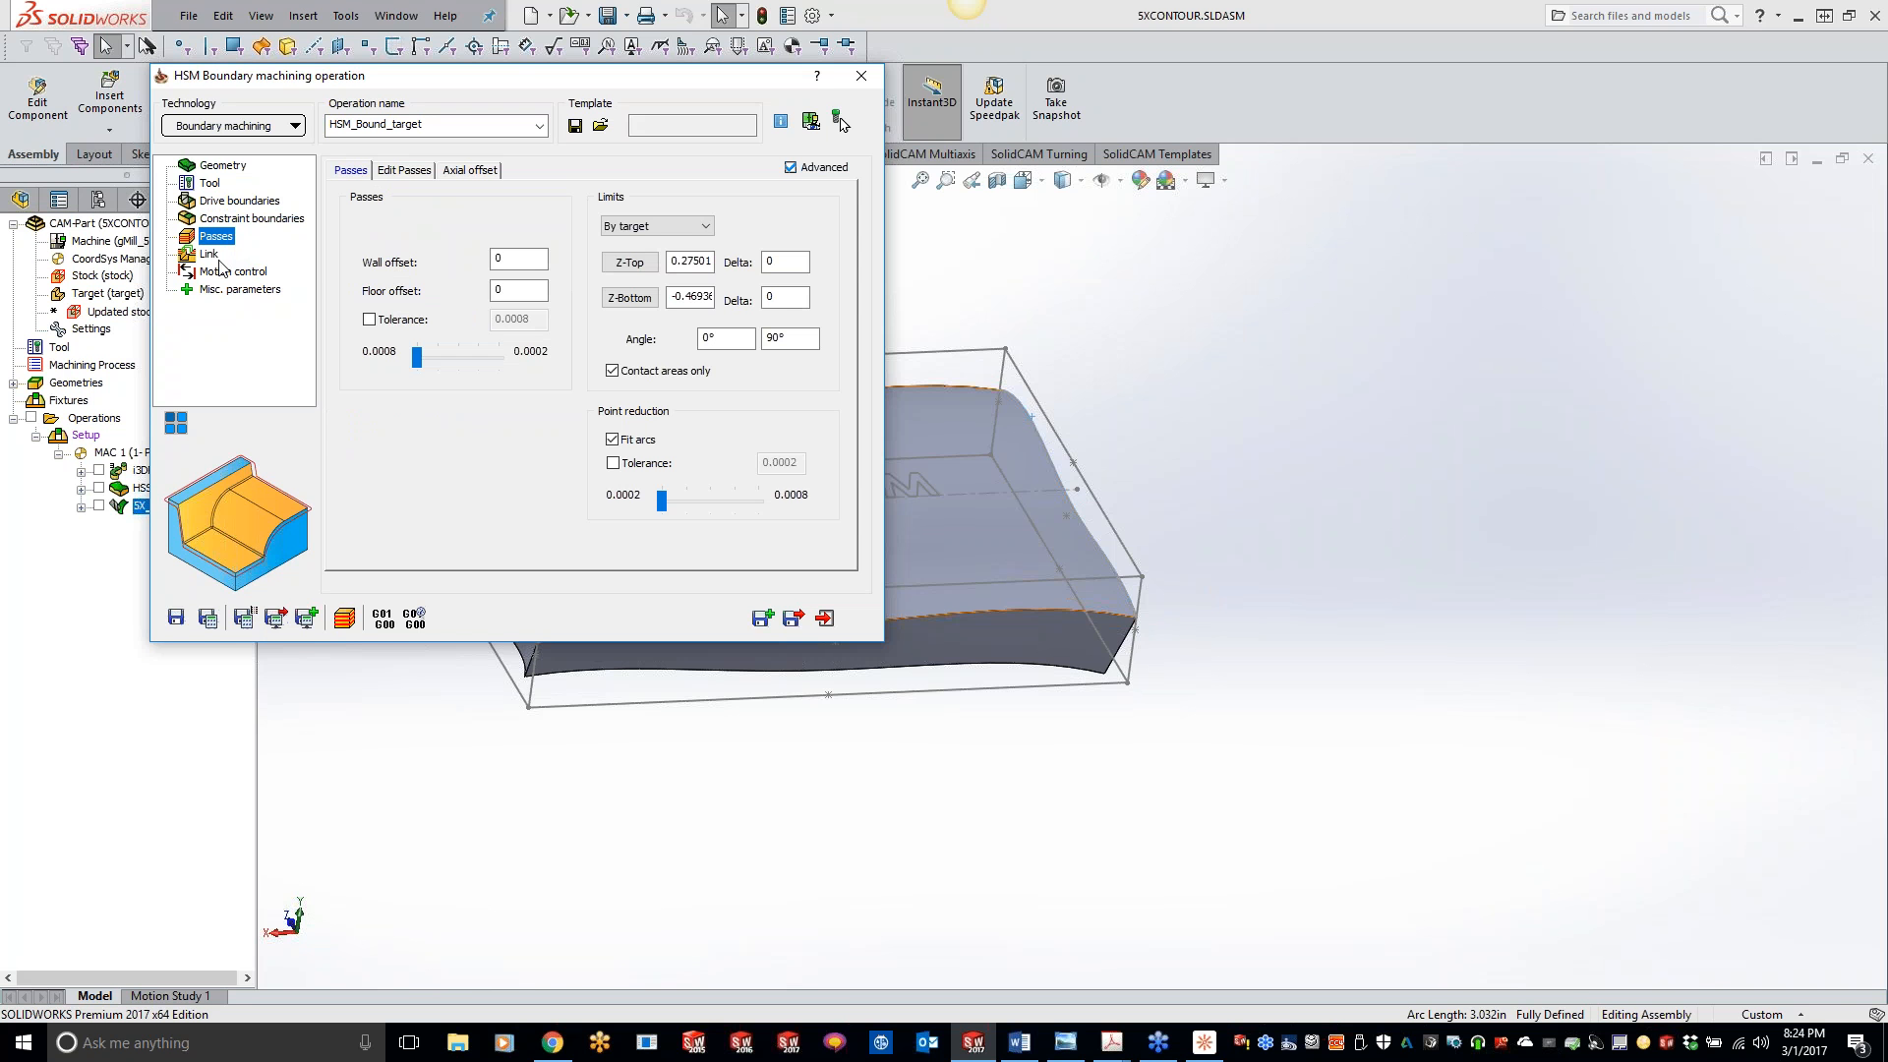
left_click(511, 289)
left_click(204, 619)
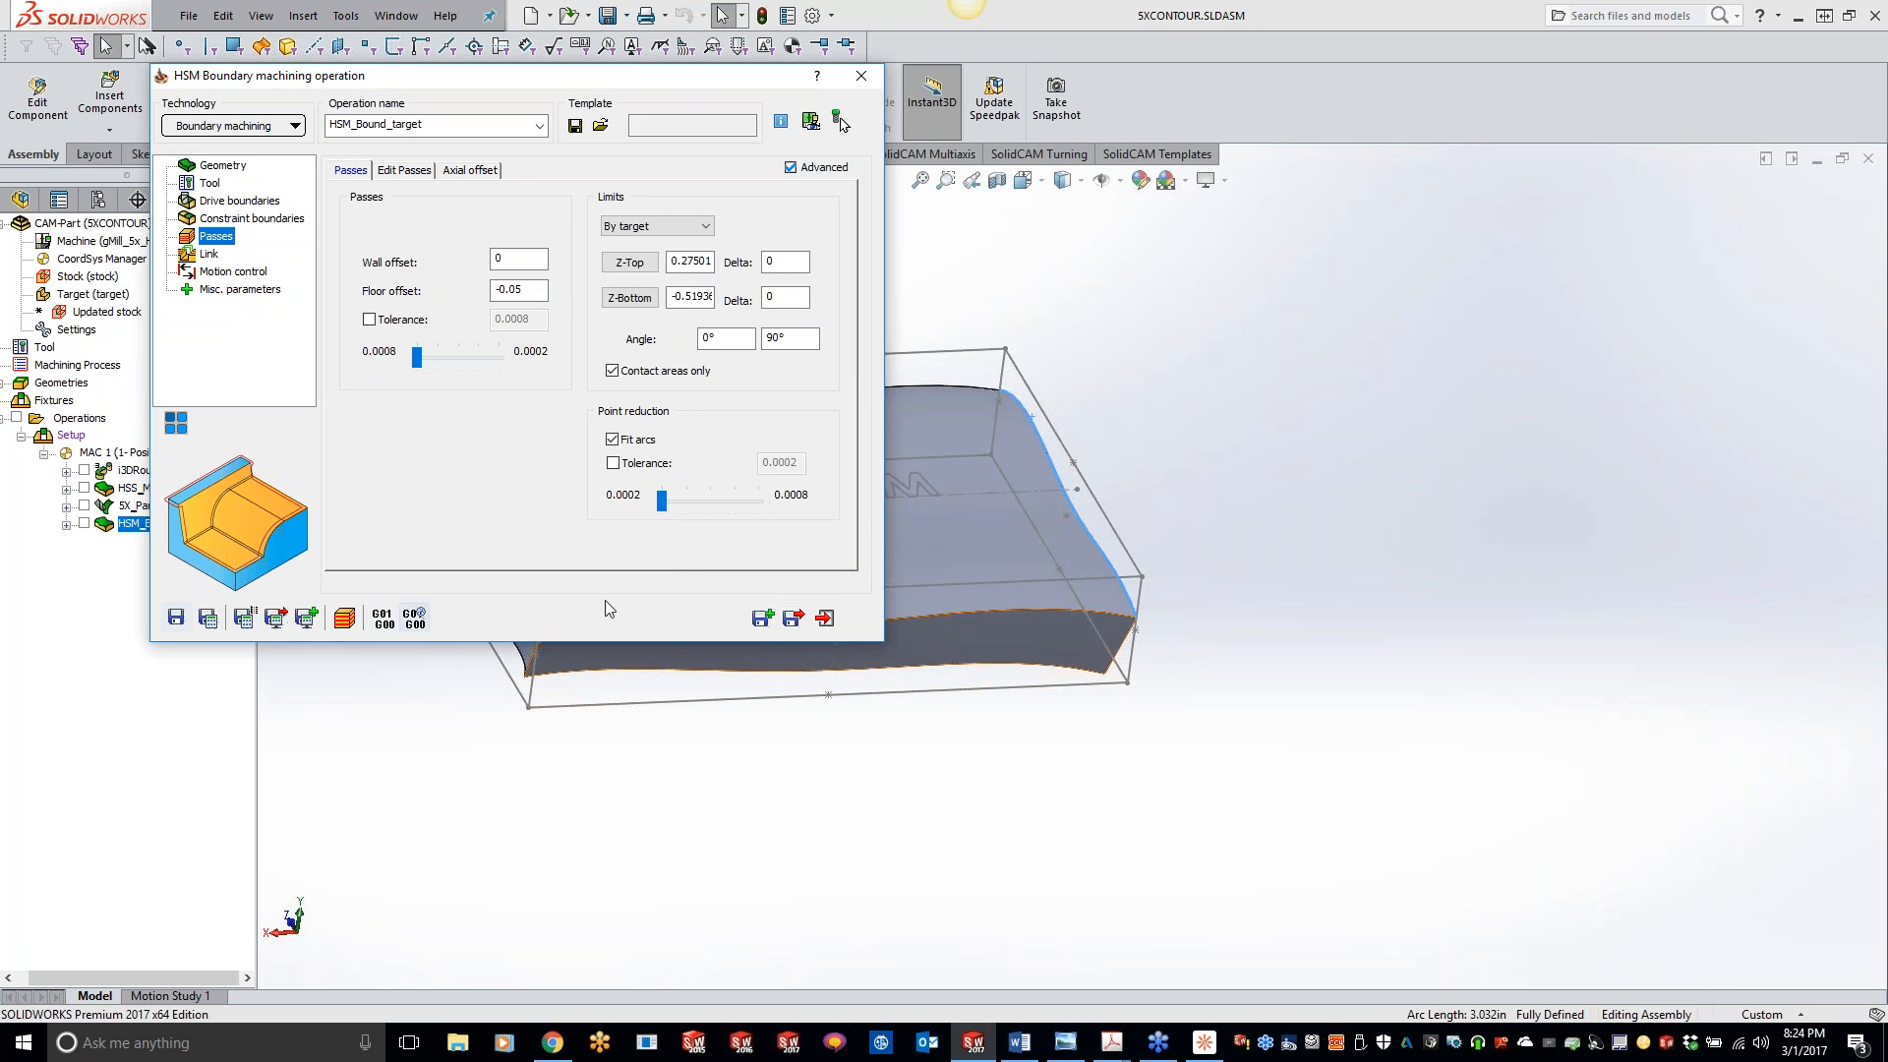
left_click(861, 75)
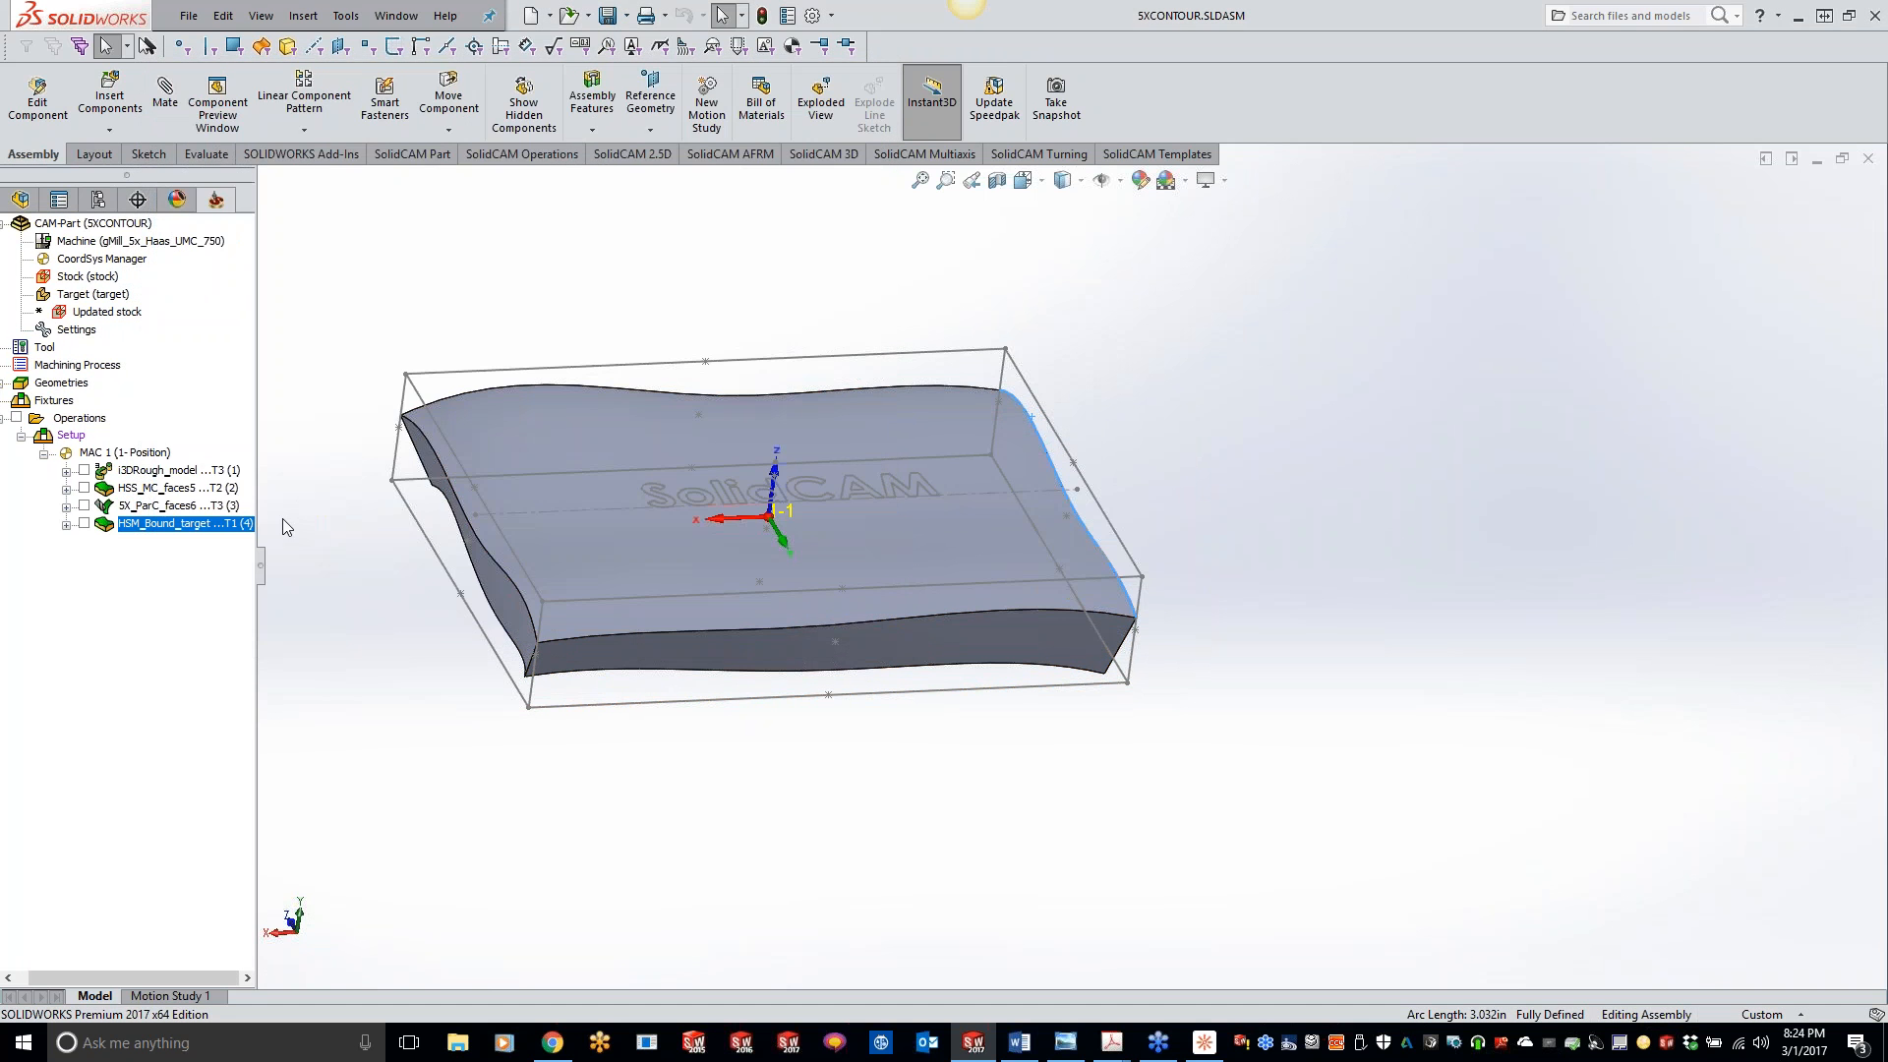
- Open the i3DRough_model operation in SolidVerify, review the simulation's accuracy and general settings, and exit the simulation
right_click(154, 474)
left_click(208, 387)
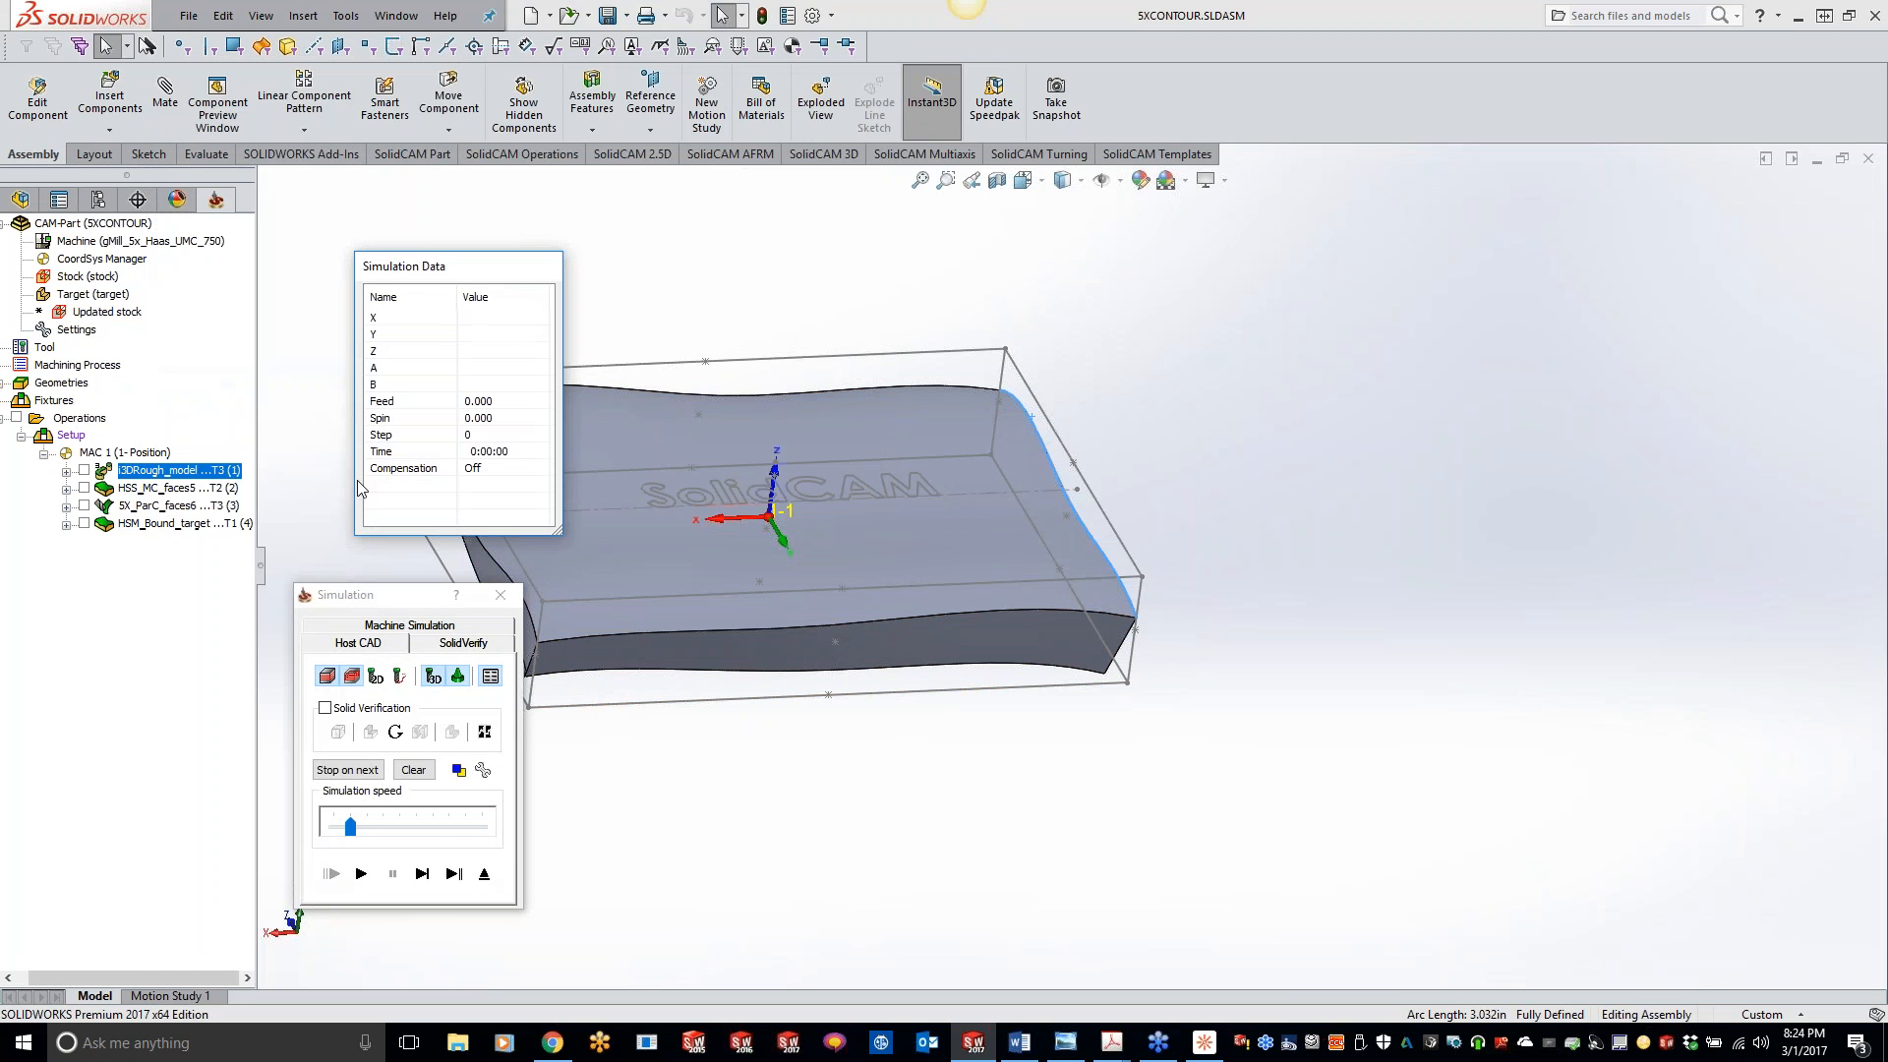
left_click(462, 643)
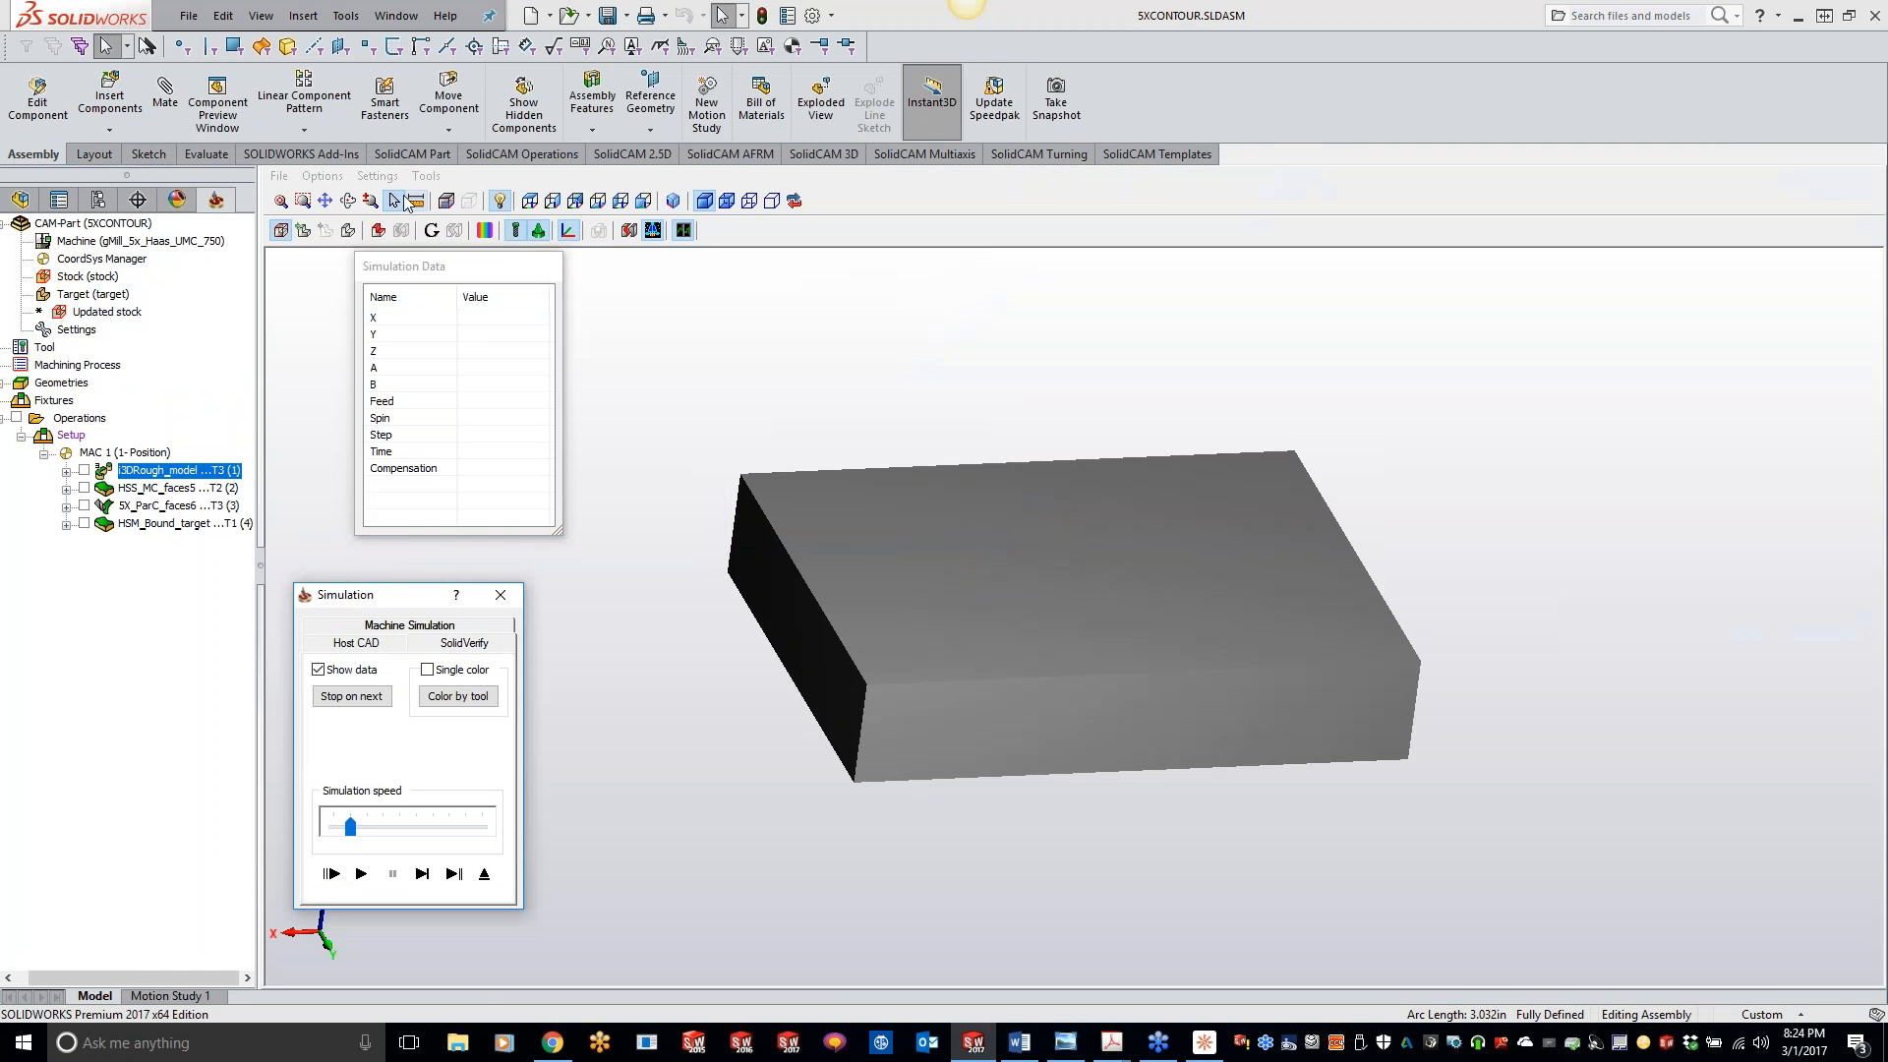
left_click(390, 177)
left_click(417, 246)
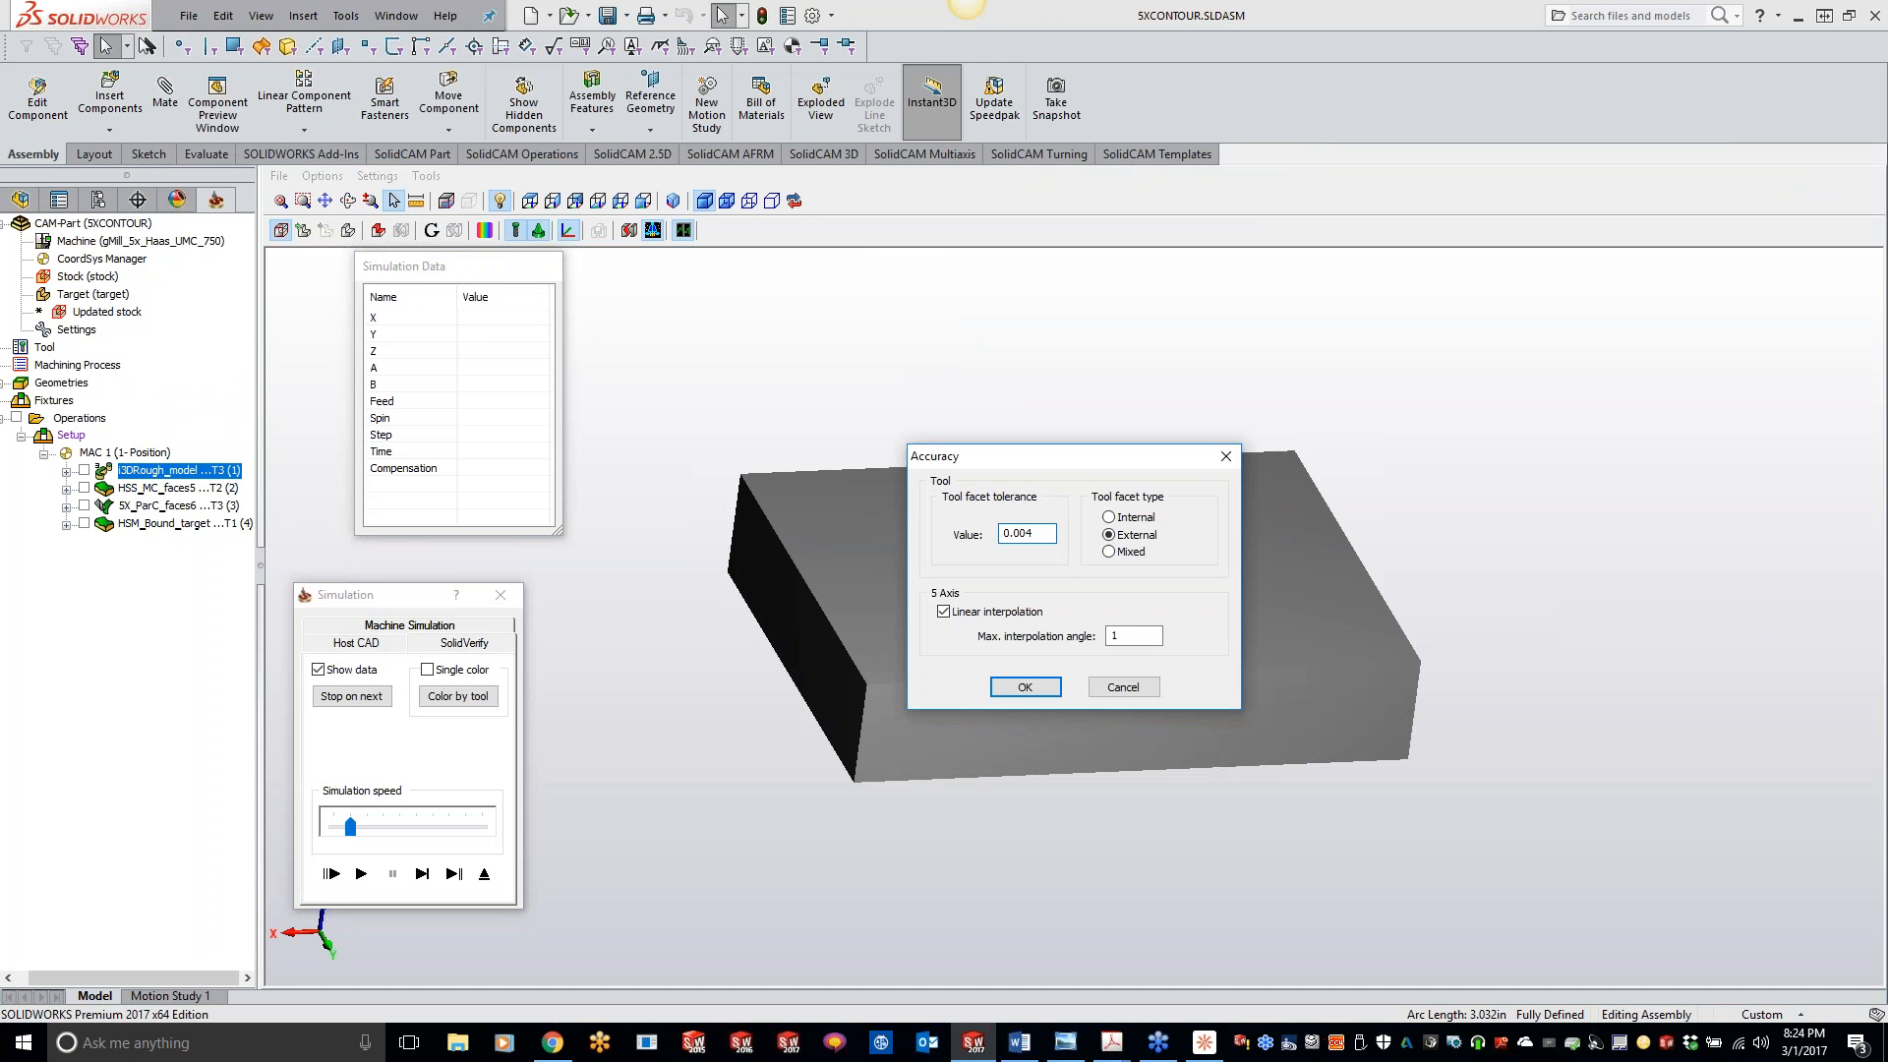
left_click(1023, 687)
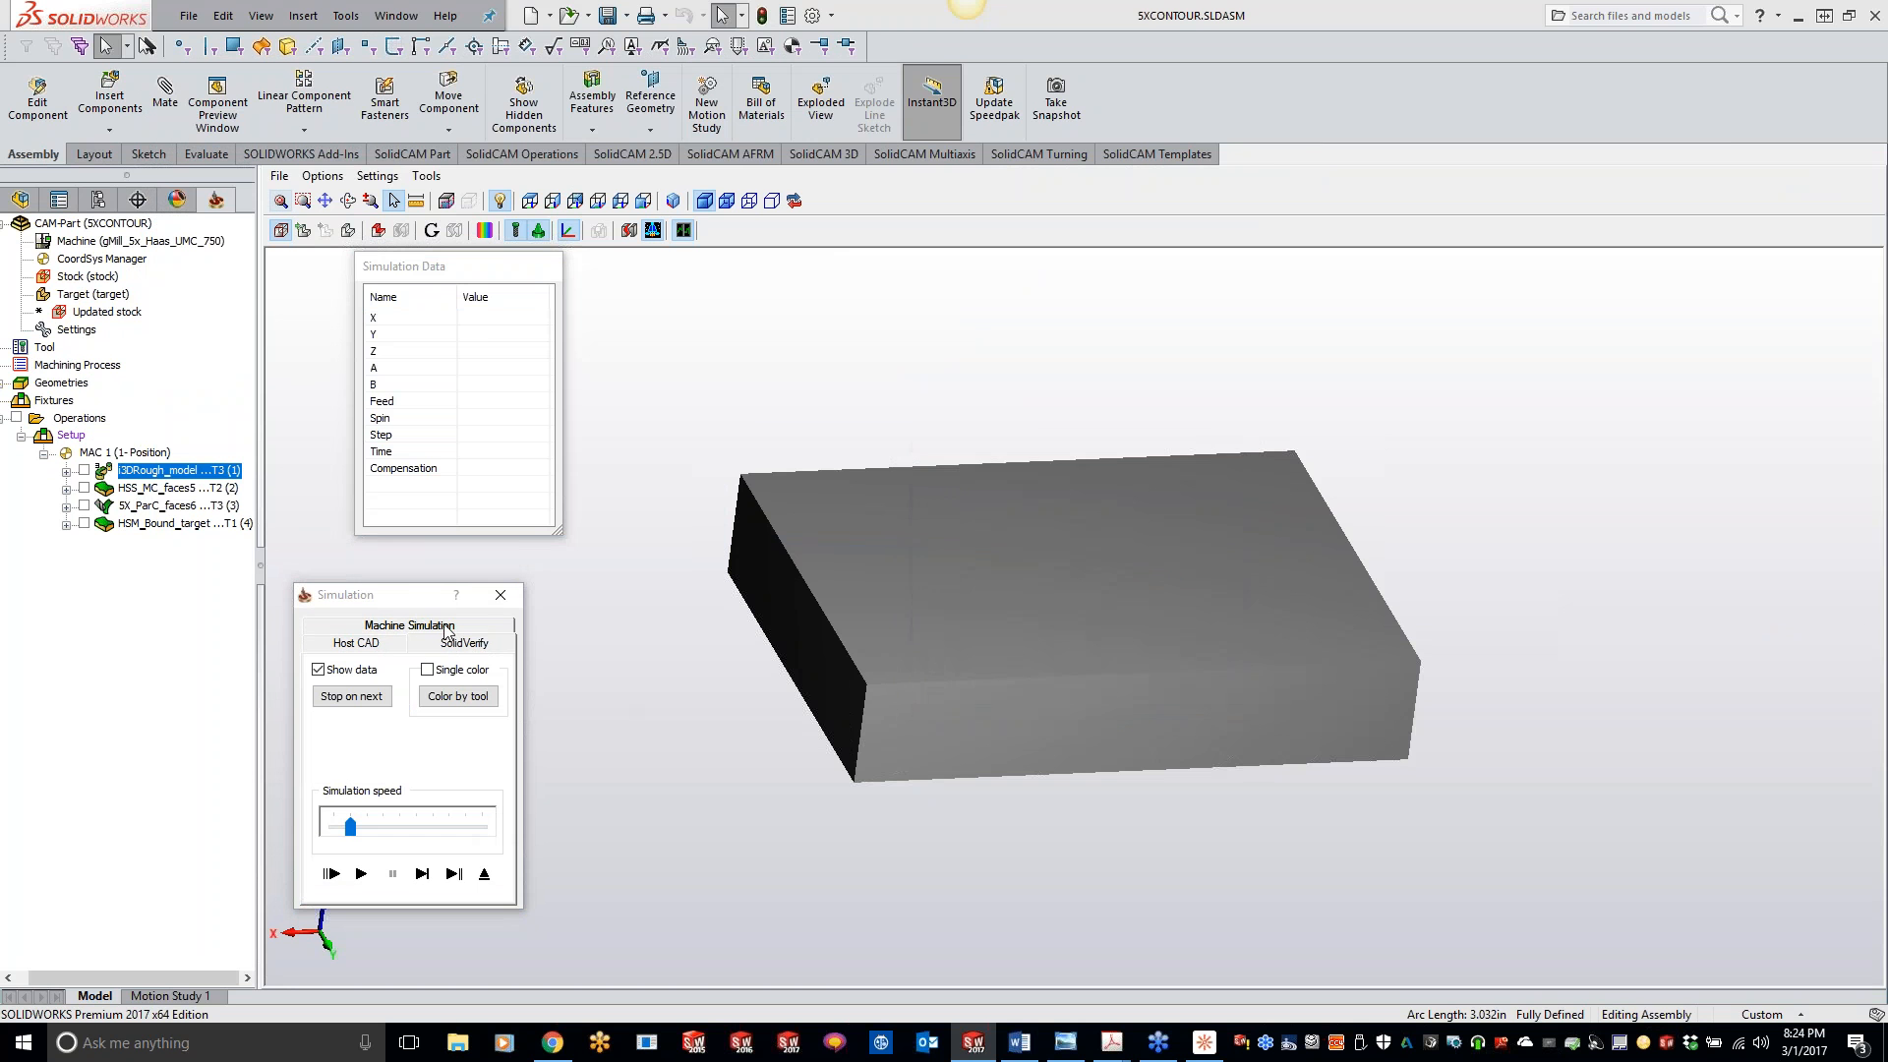
left_click(378, 177)
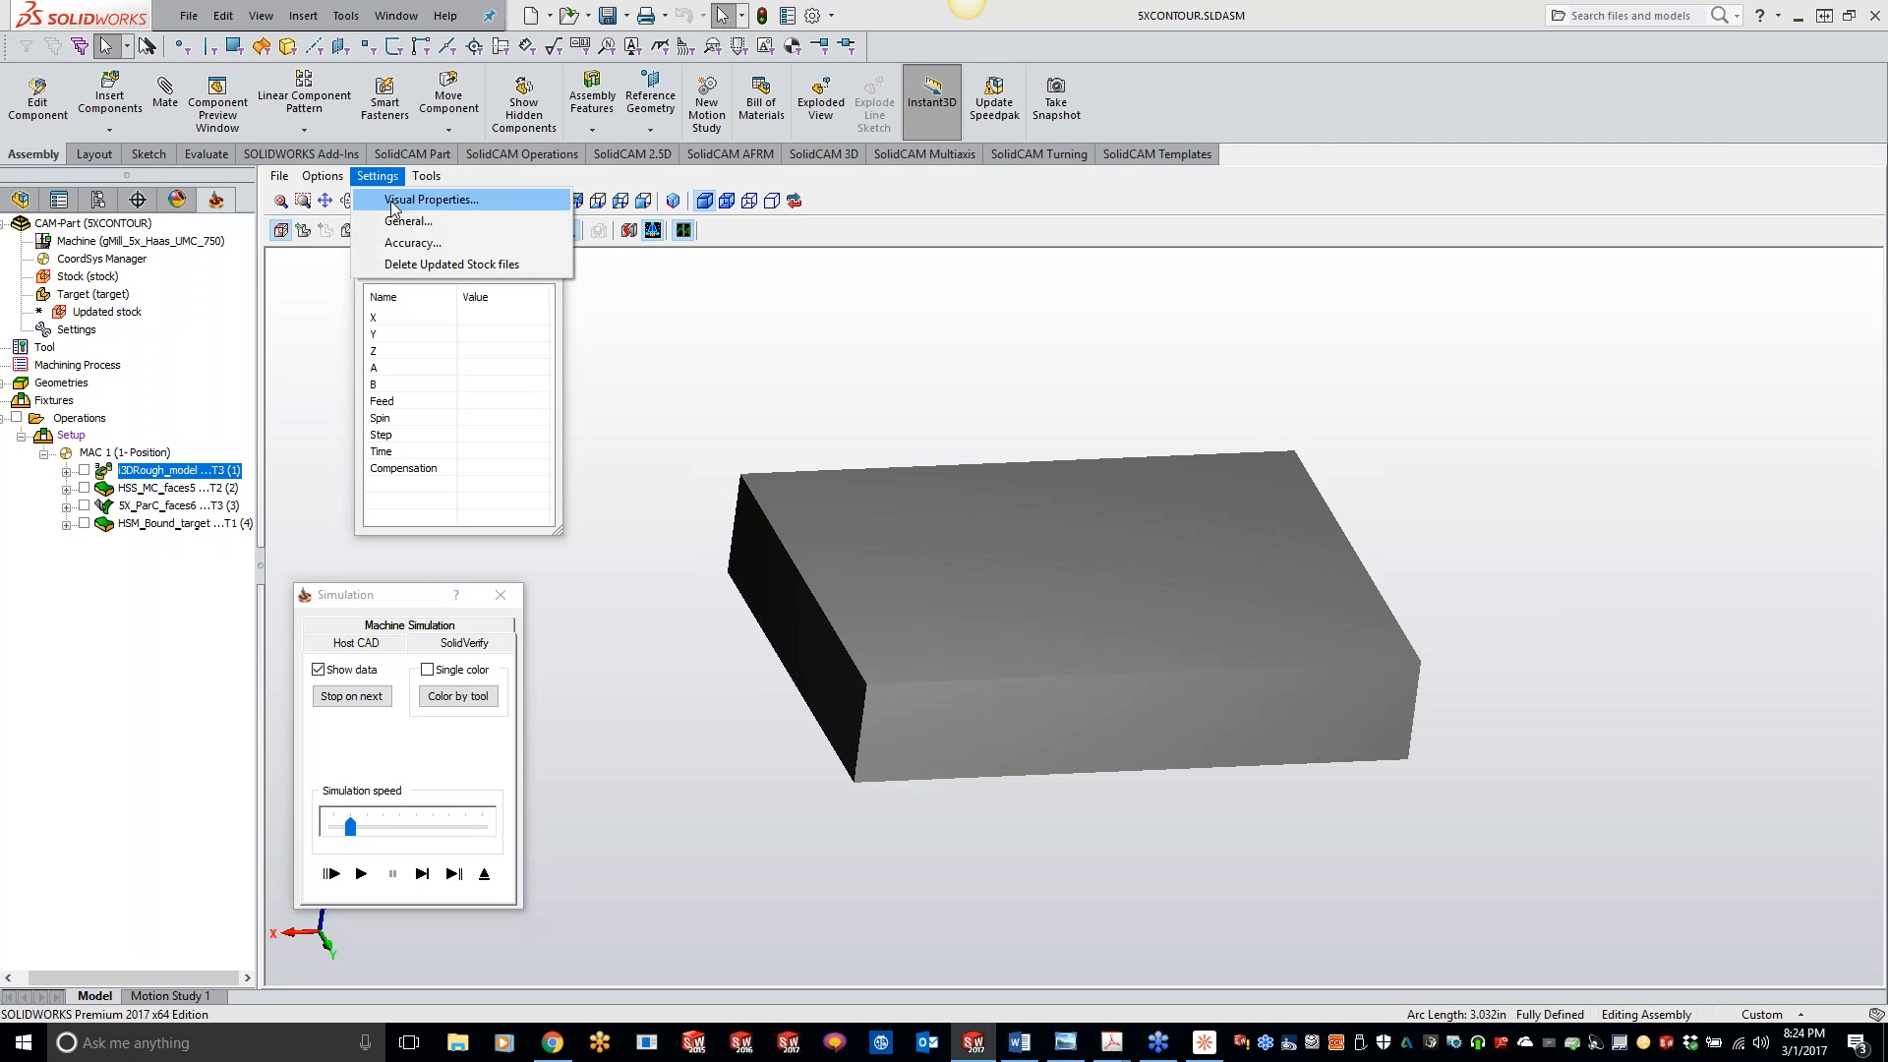
left_click(413, 222)
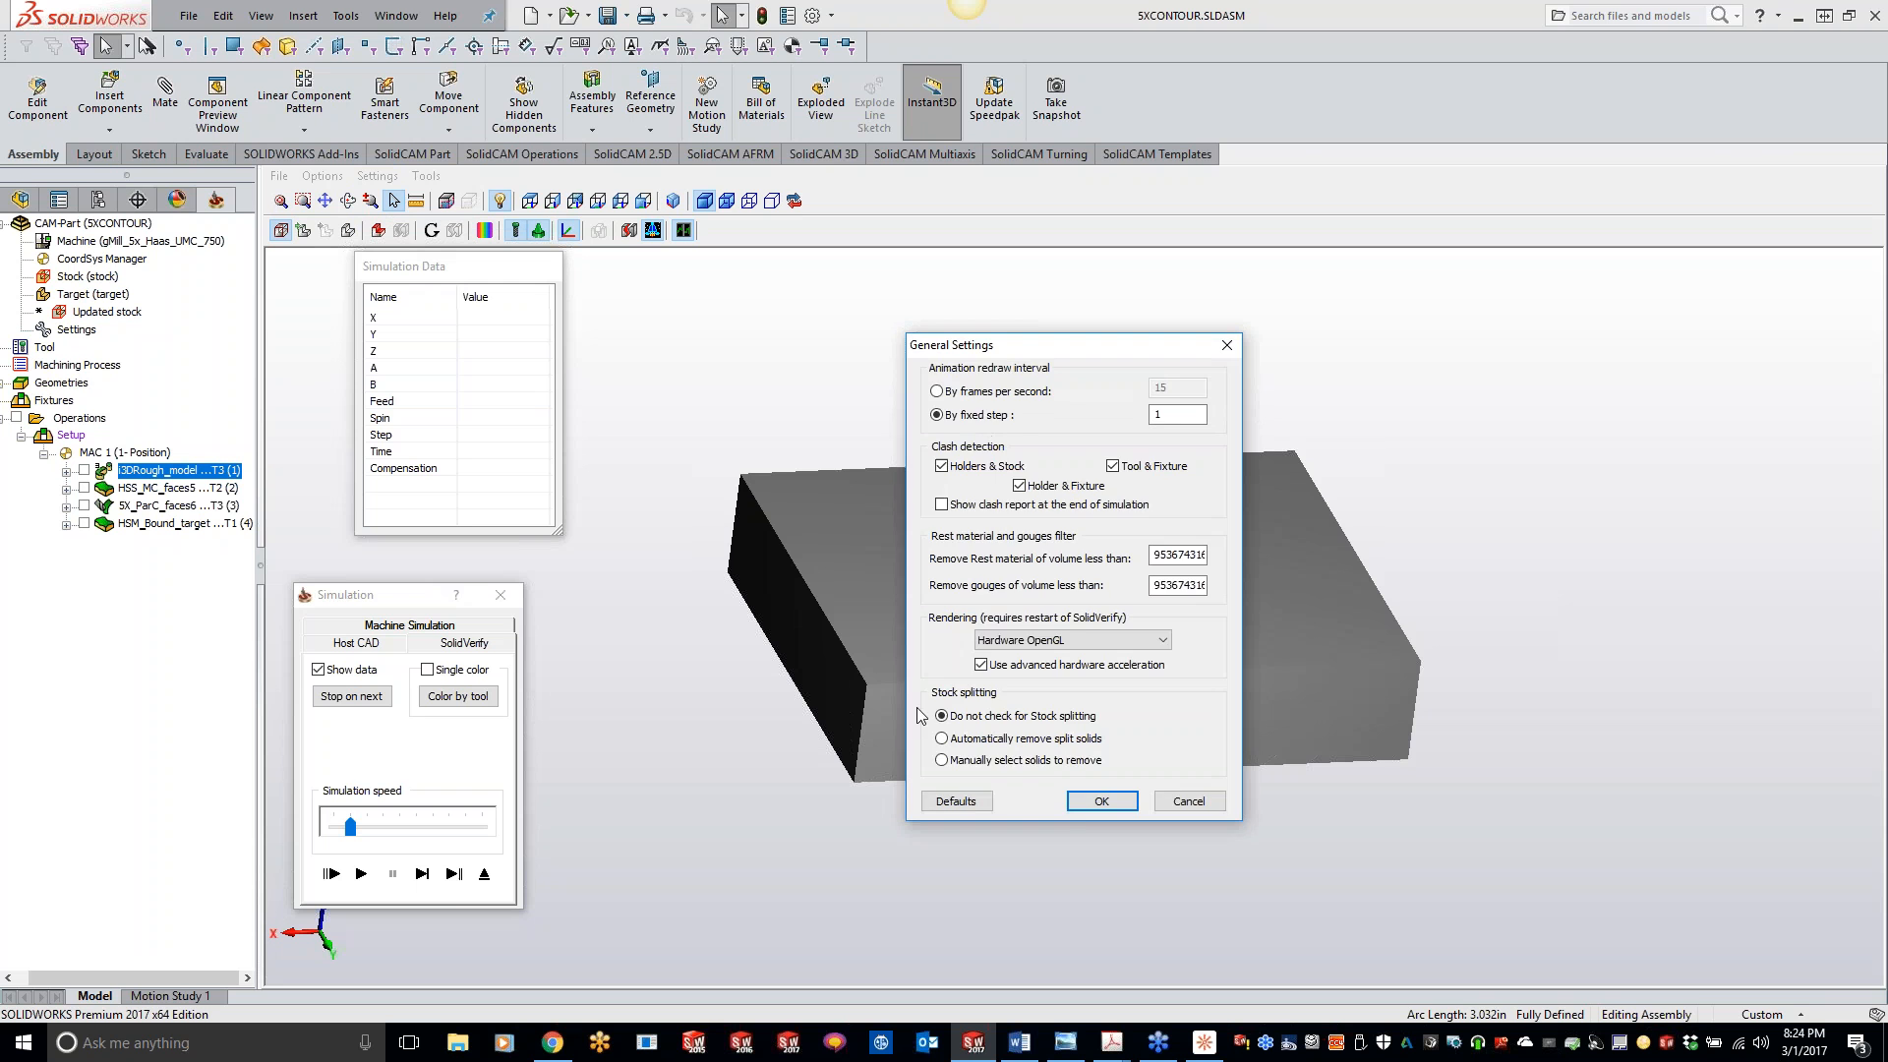
left_click(1082, 804)
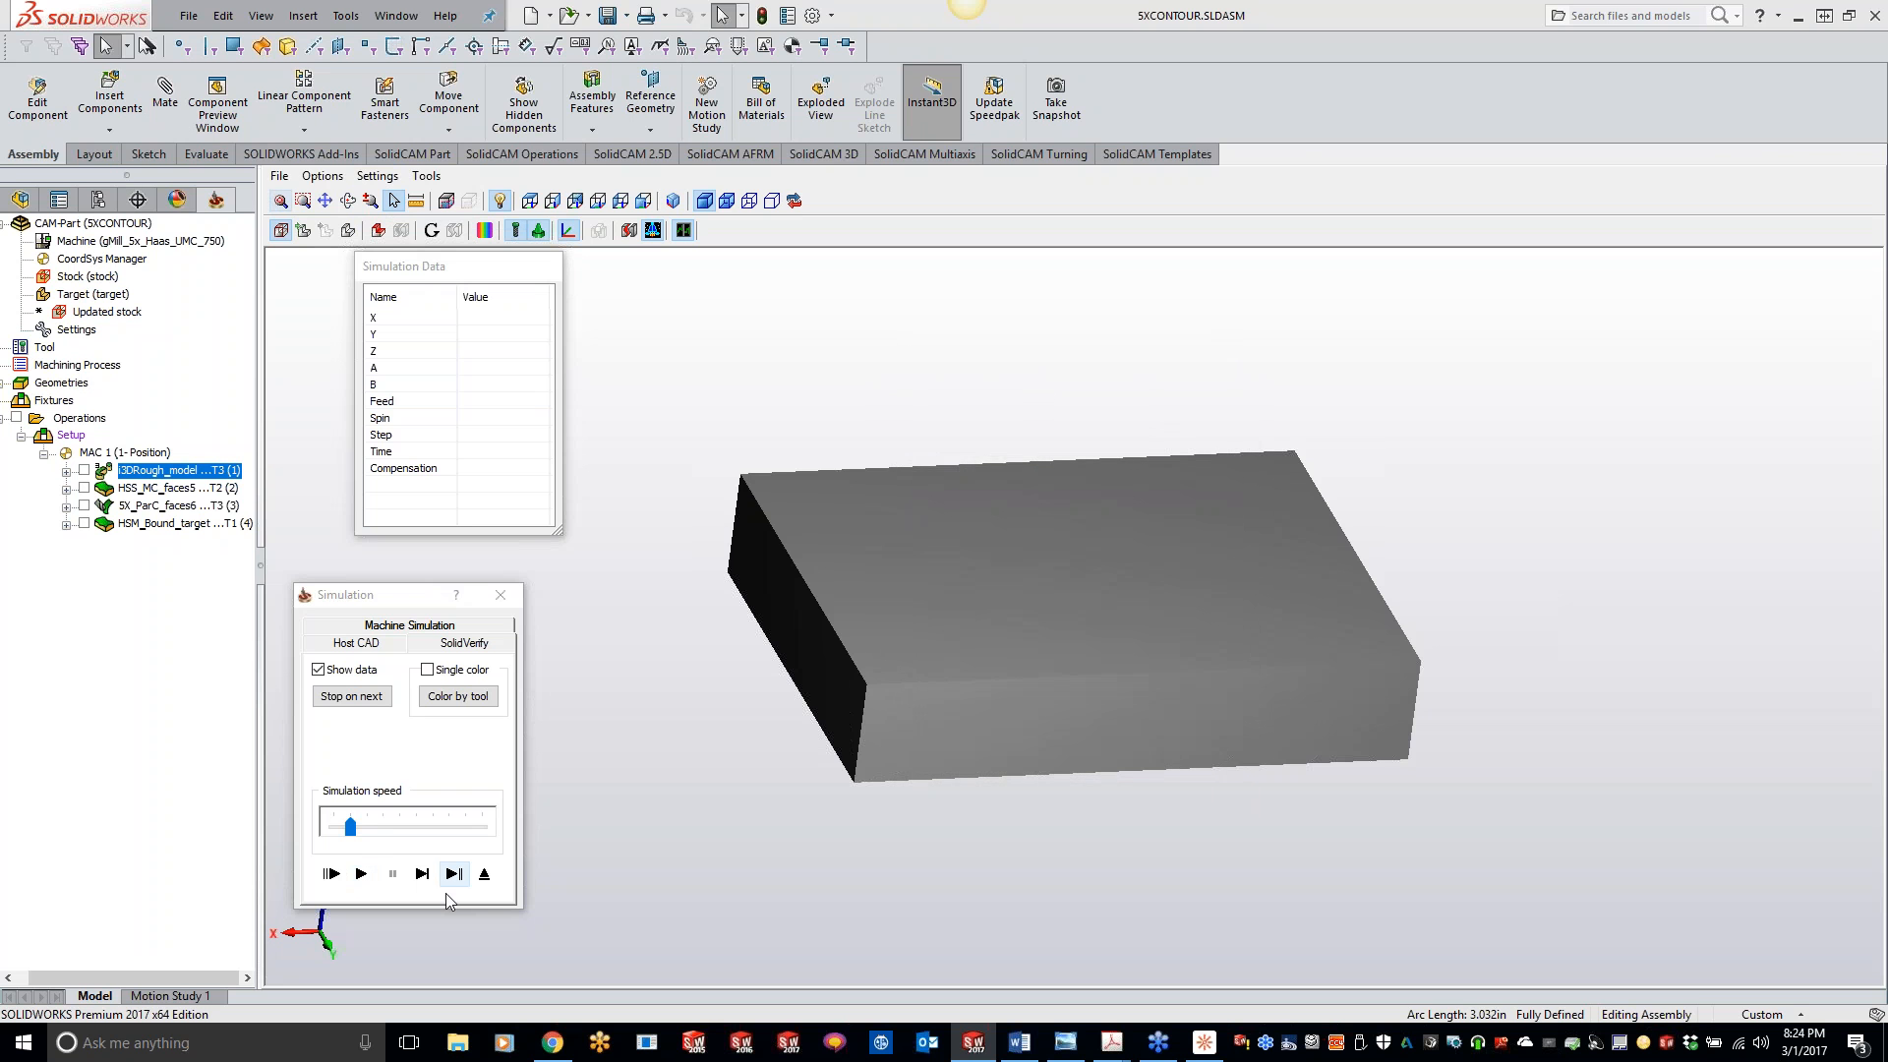
left_click(484, 873)
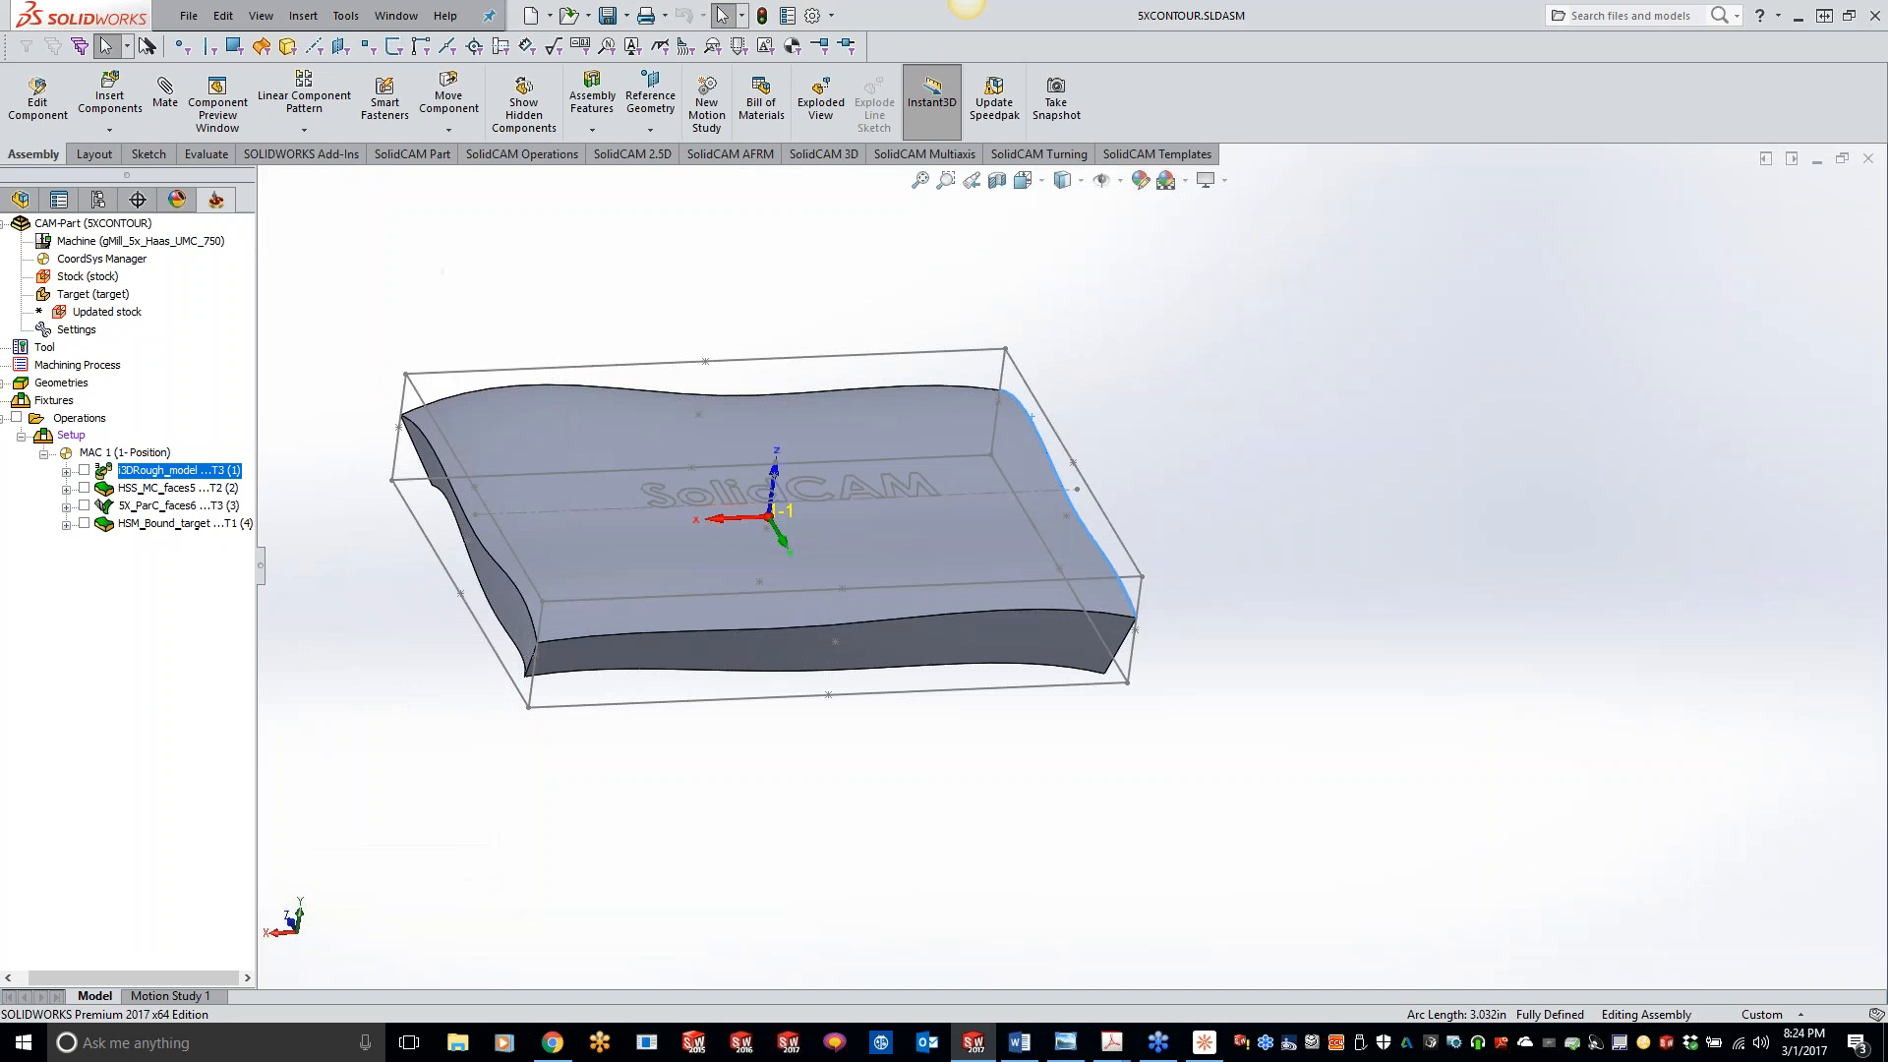
- Simulate all operations of the CAM-Part in SolidVerify and raise the simulation speed to maximum
left_click(154, 524)
right_click(100, 420)
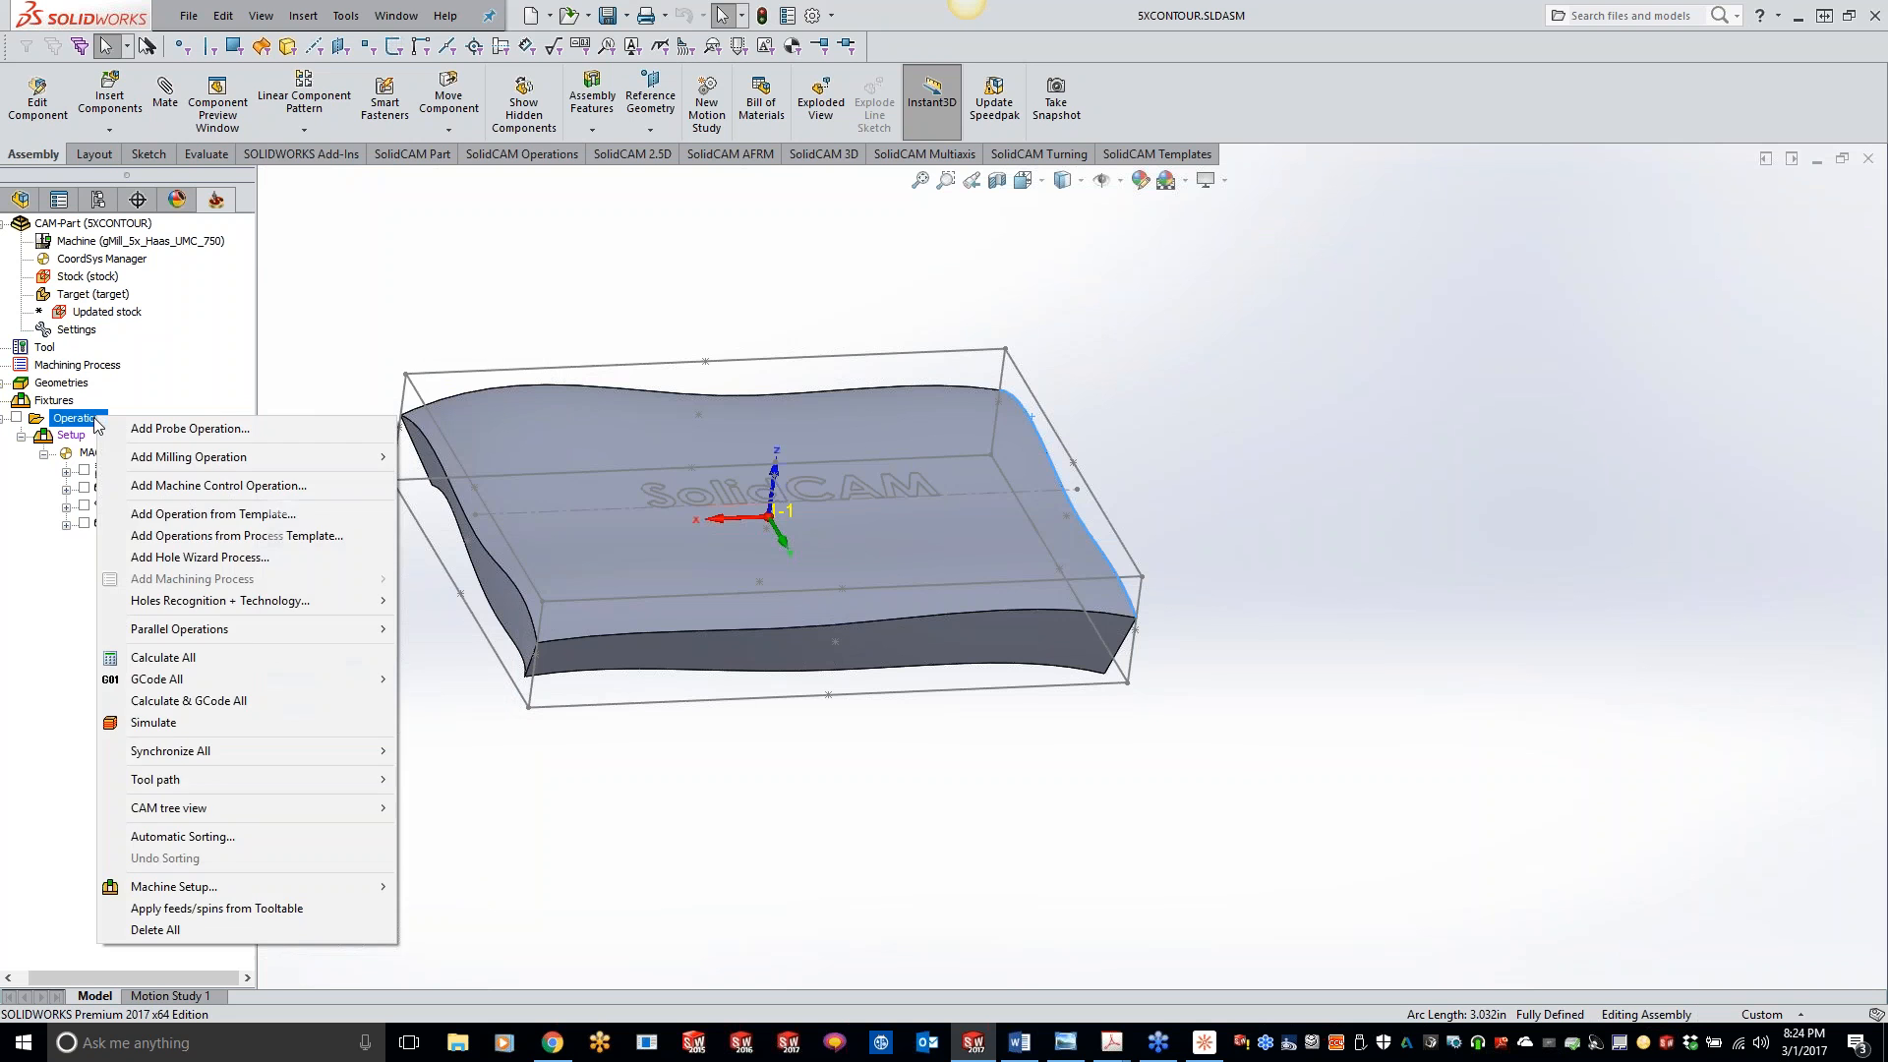
left_click(153, 722)
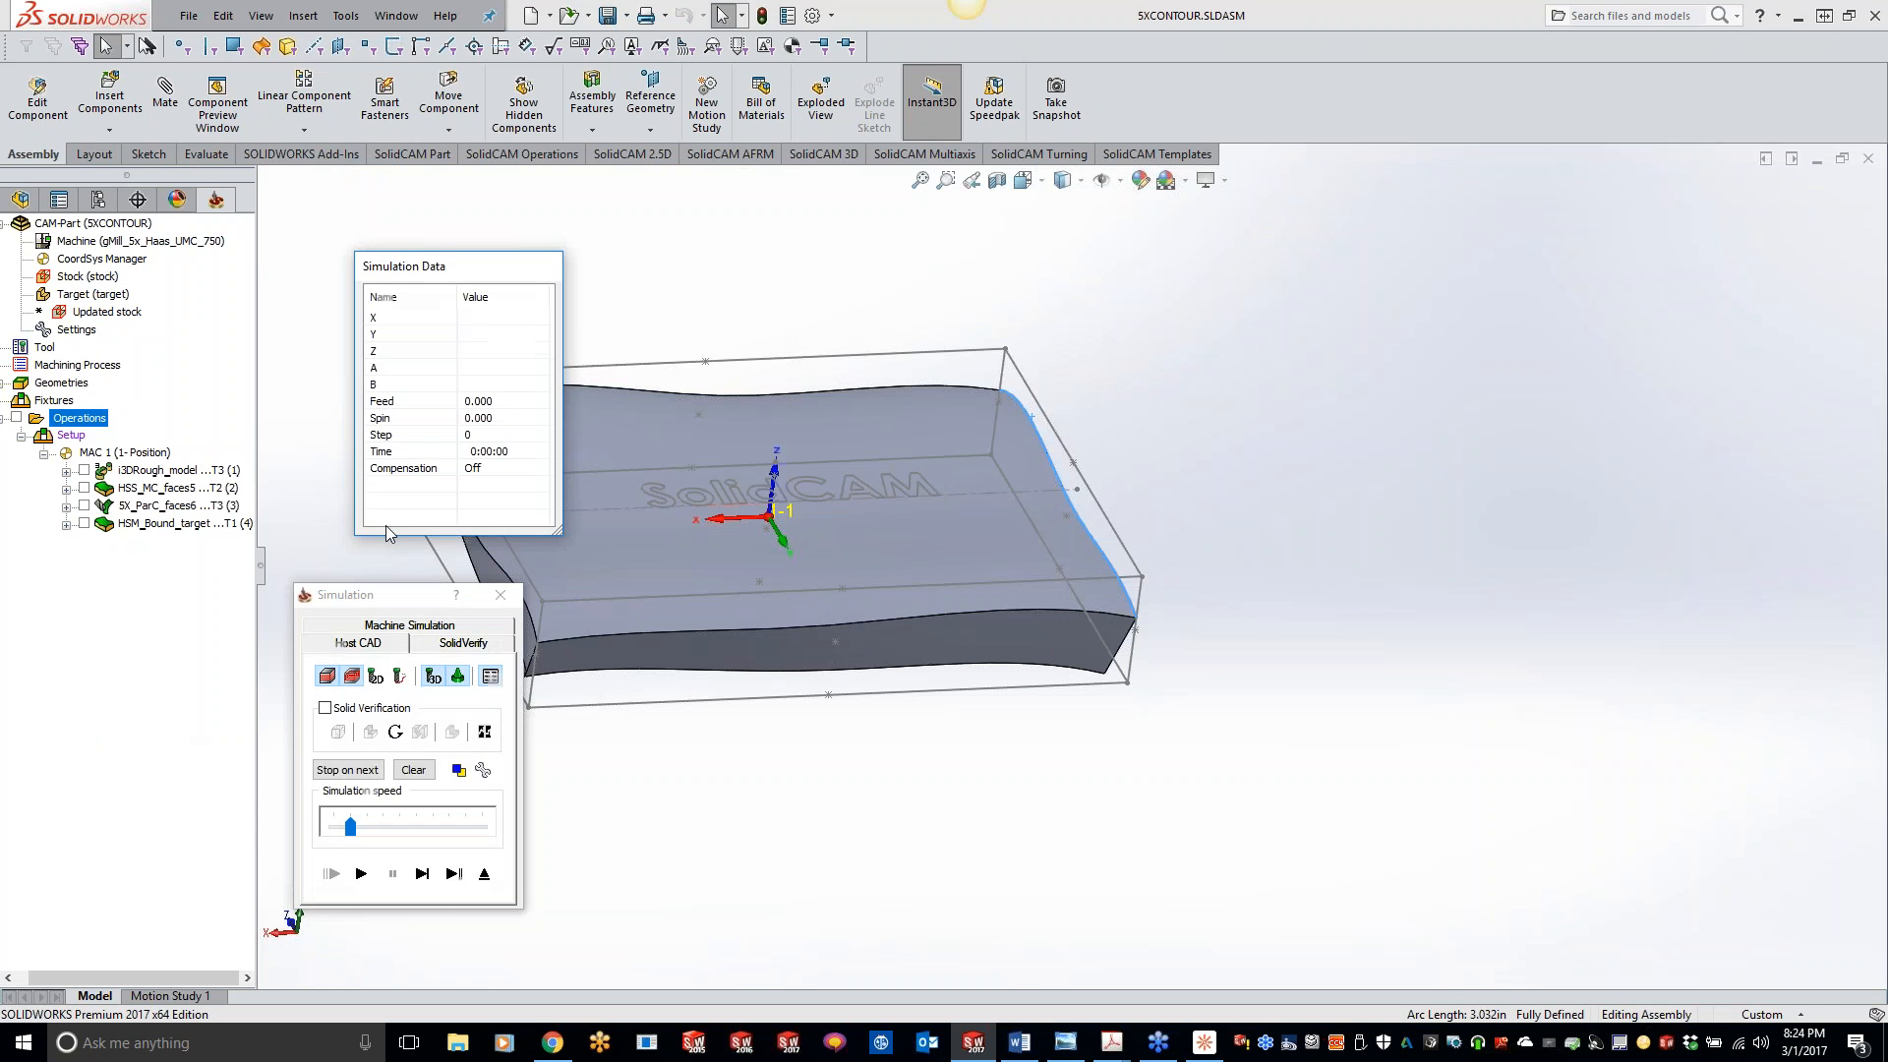
left_click(459, 644)
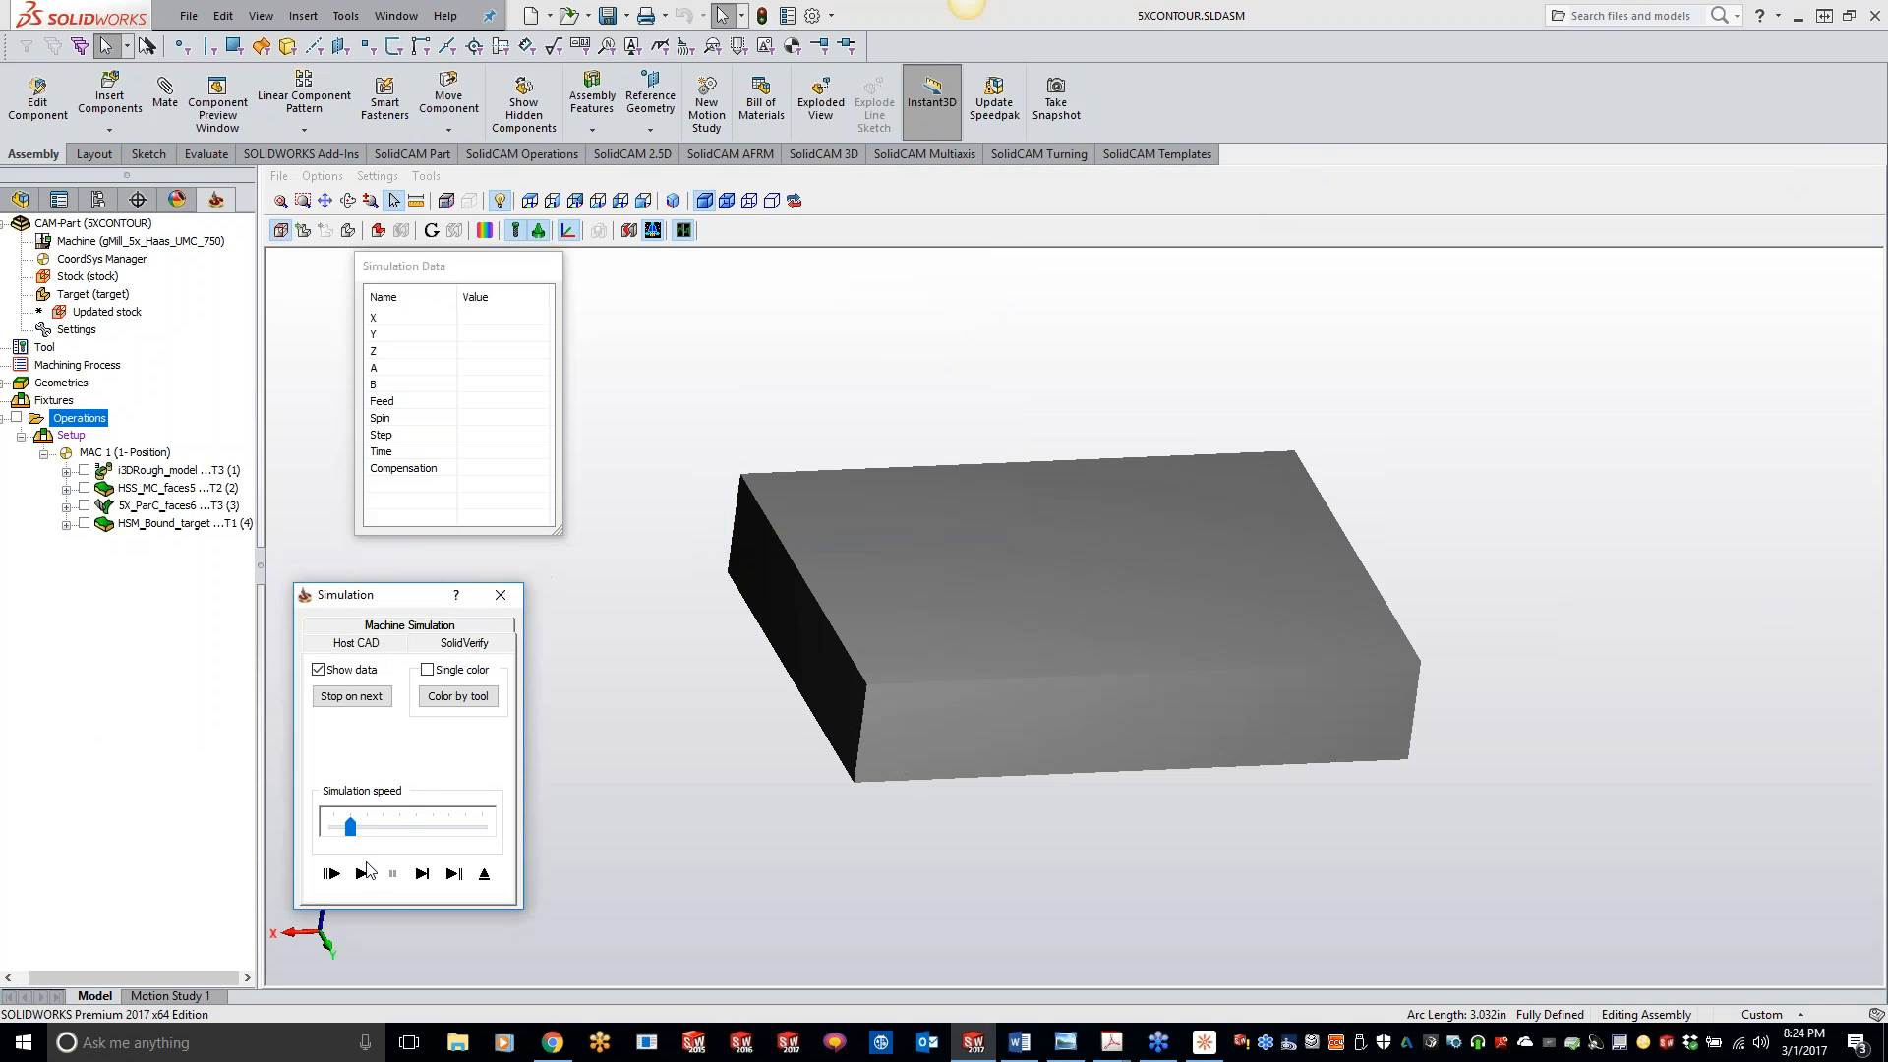
left_click(363, 872)
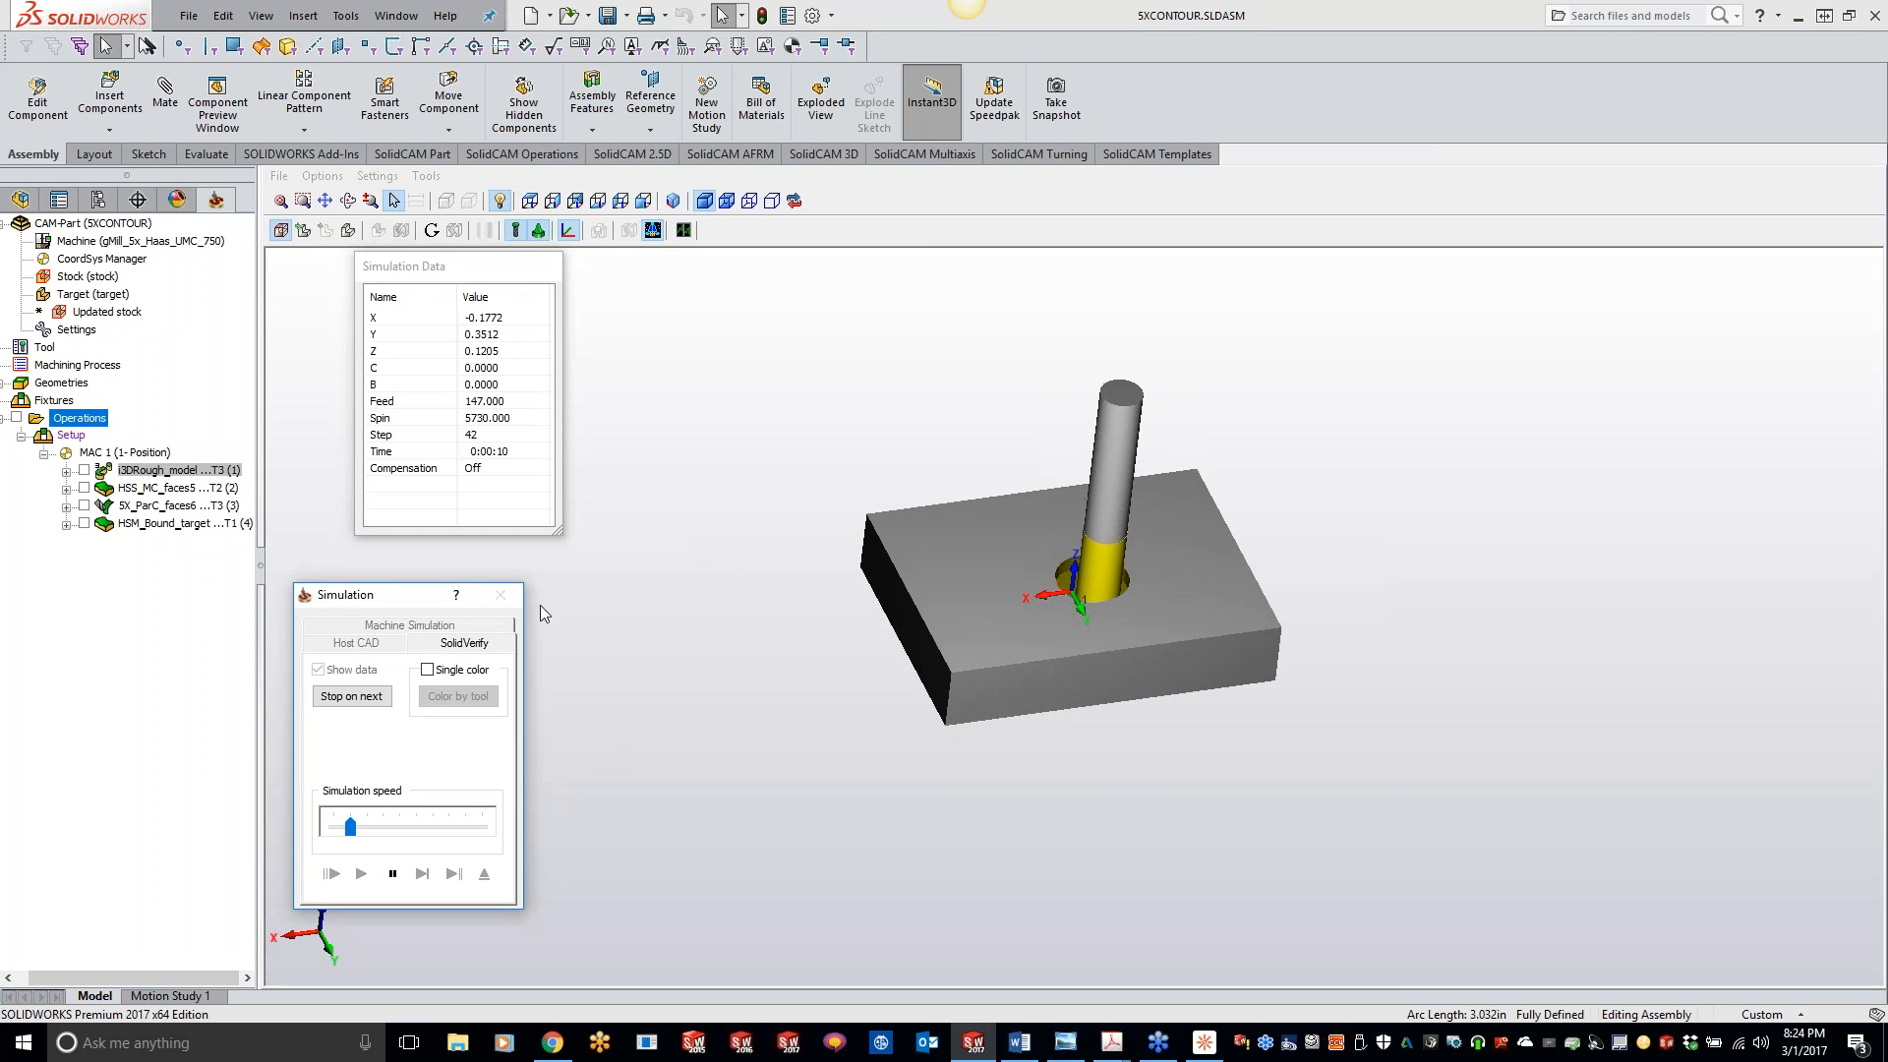
left_click_drag(350, 827, 519, 822)
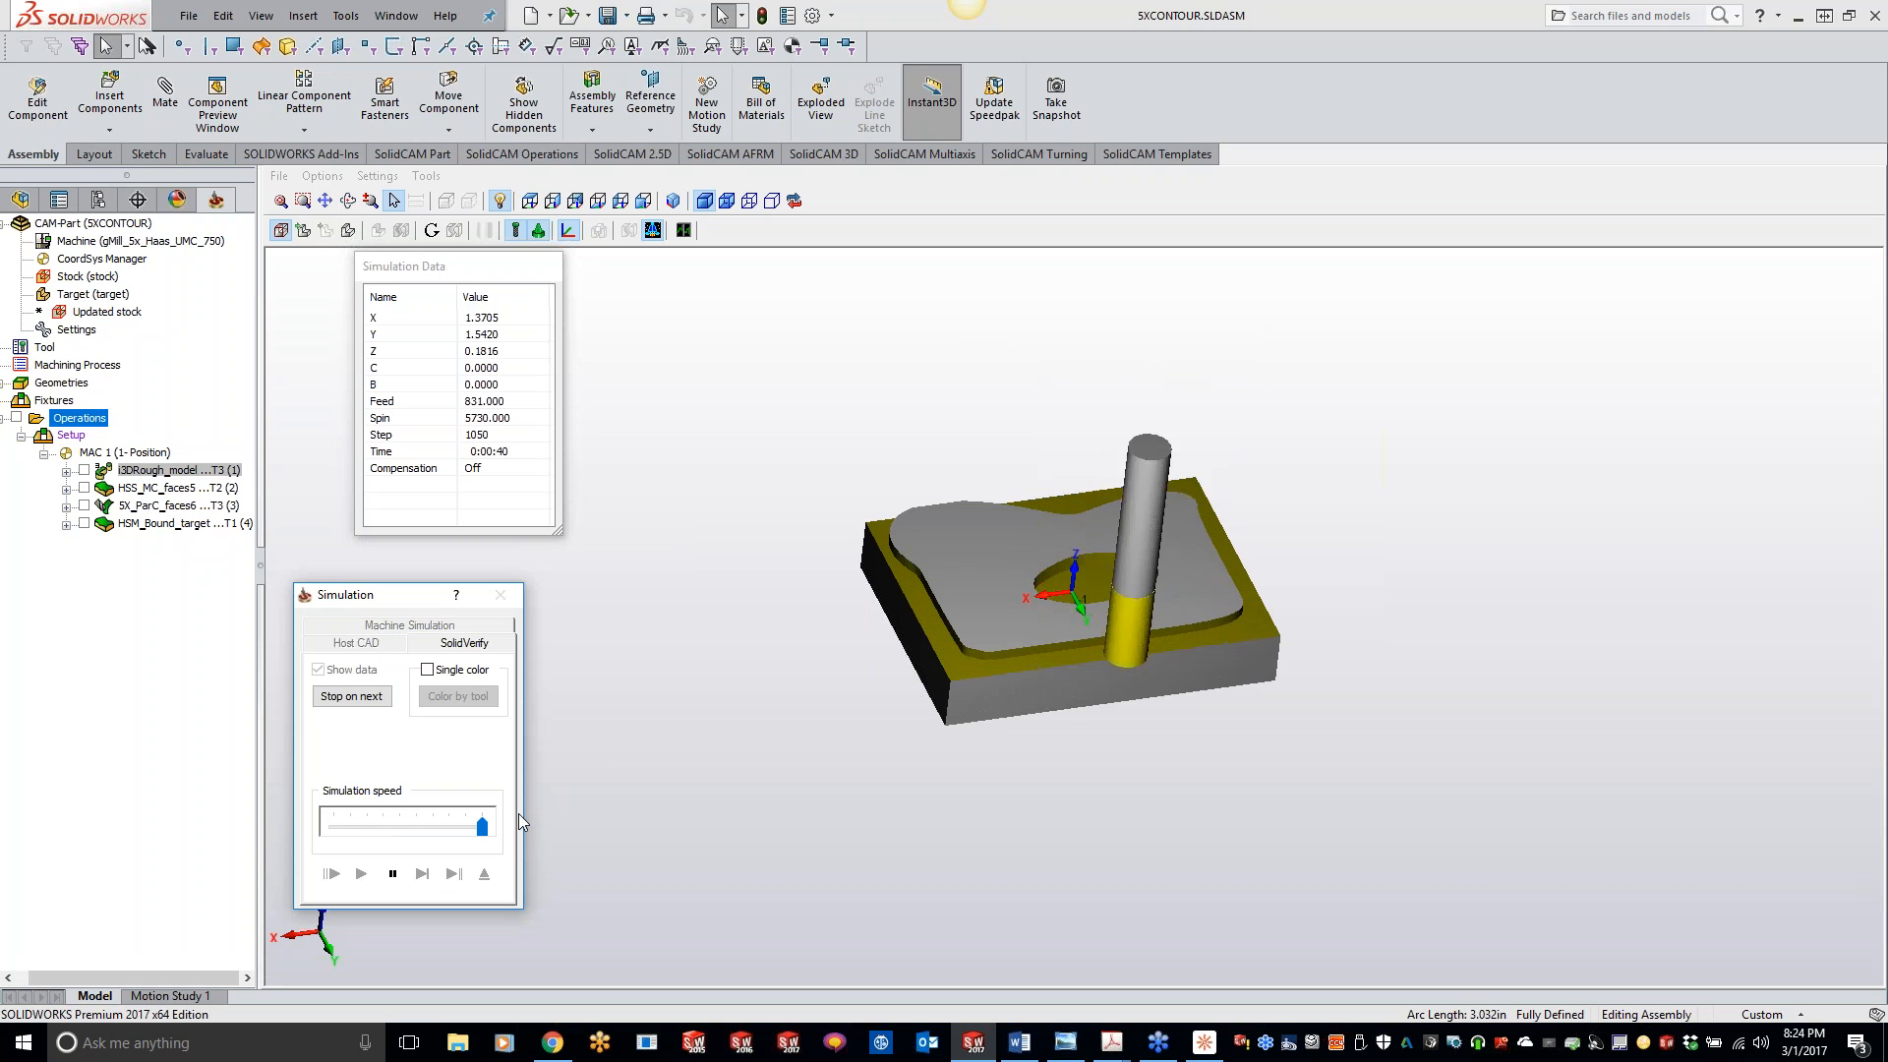
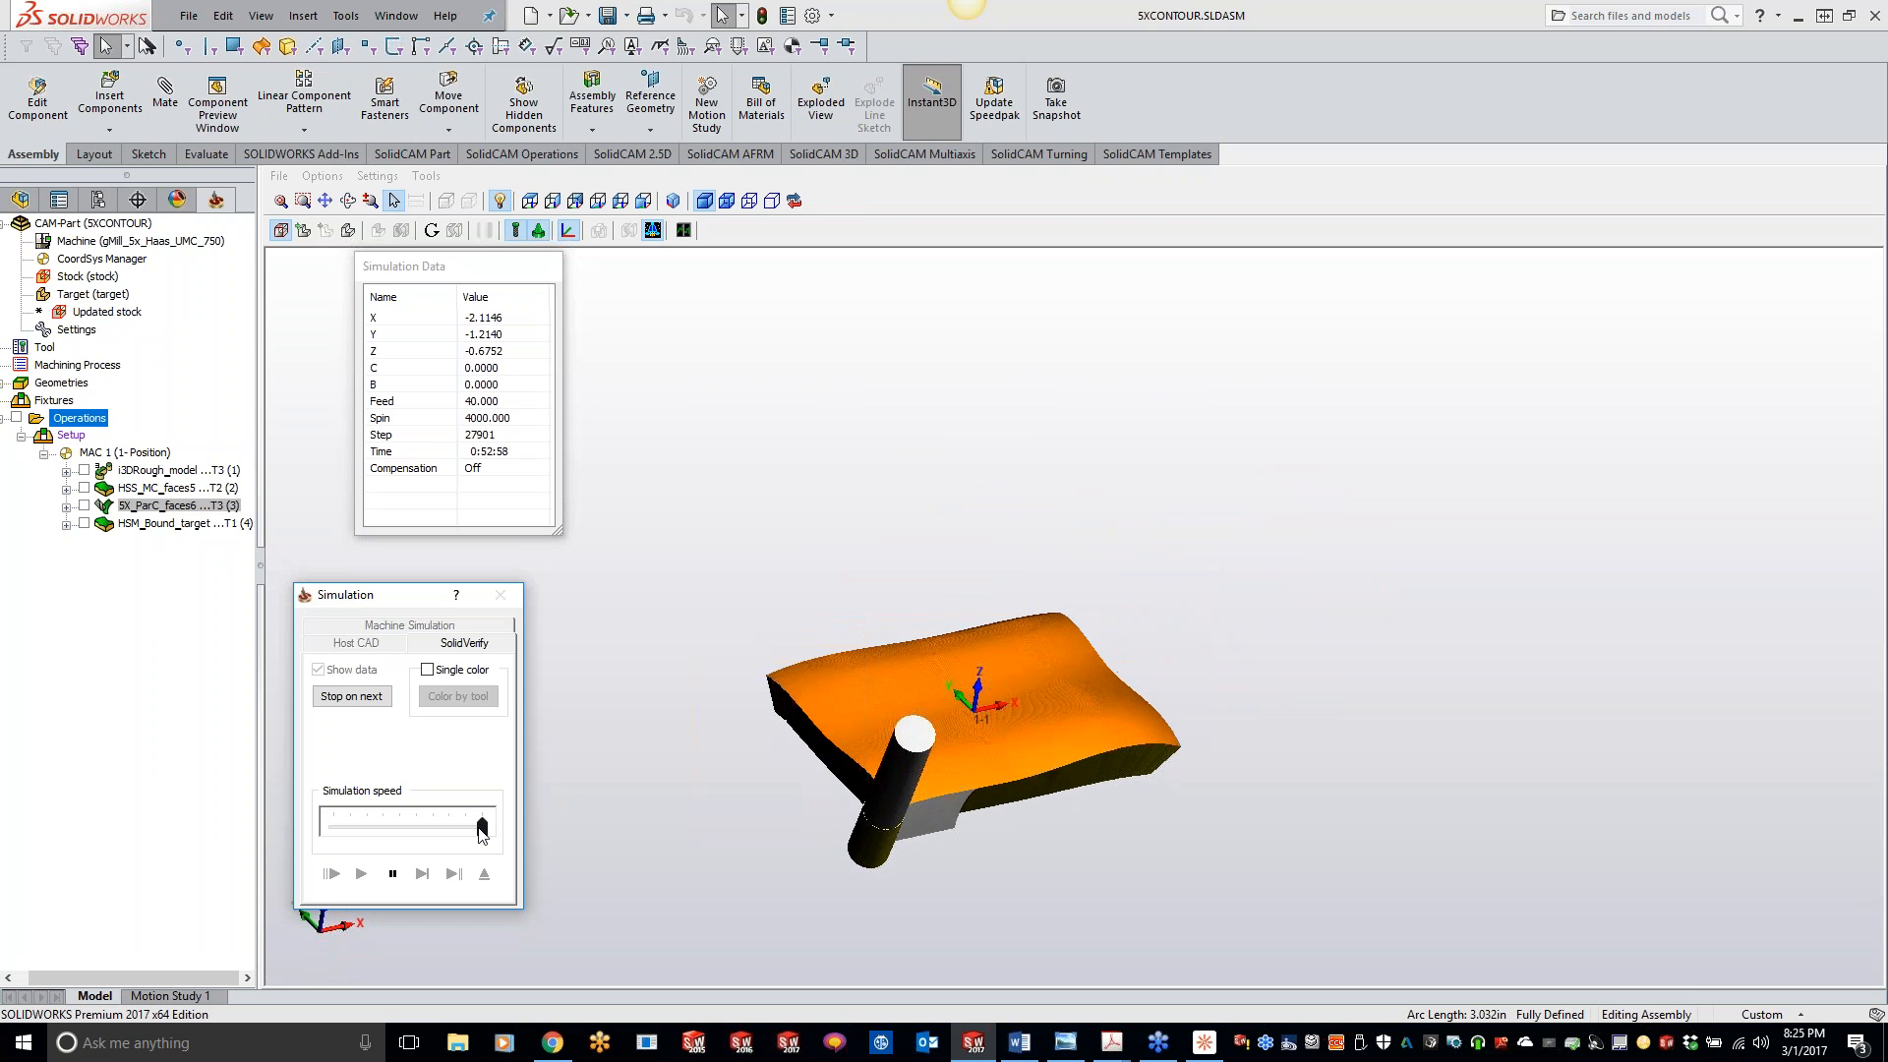
- Slow the running simulation to minimum speed and examine the wavy plate's upper surface with the SolidCAM lettering
left_click_drag(482, 830, 338, 834)
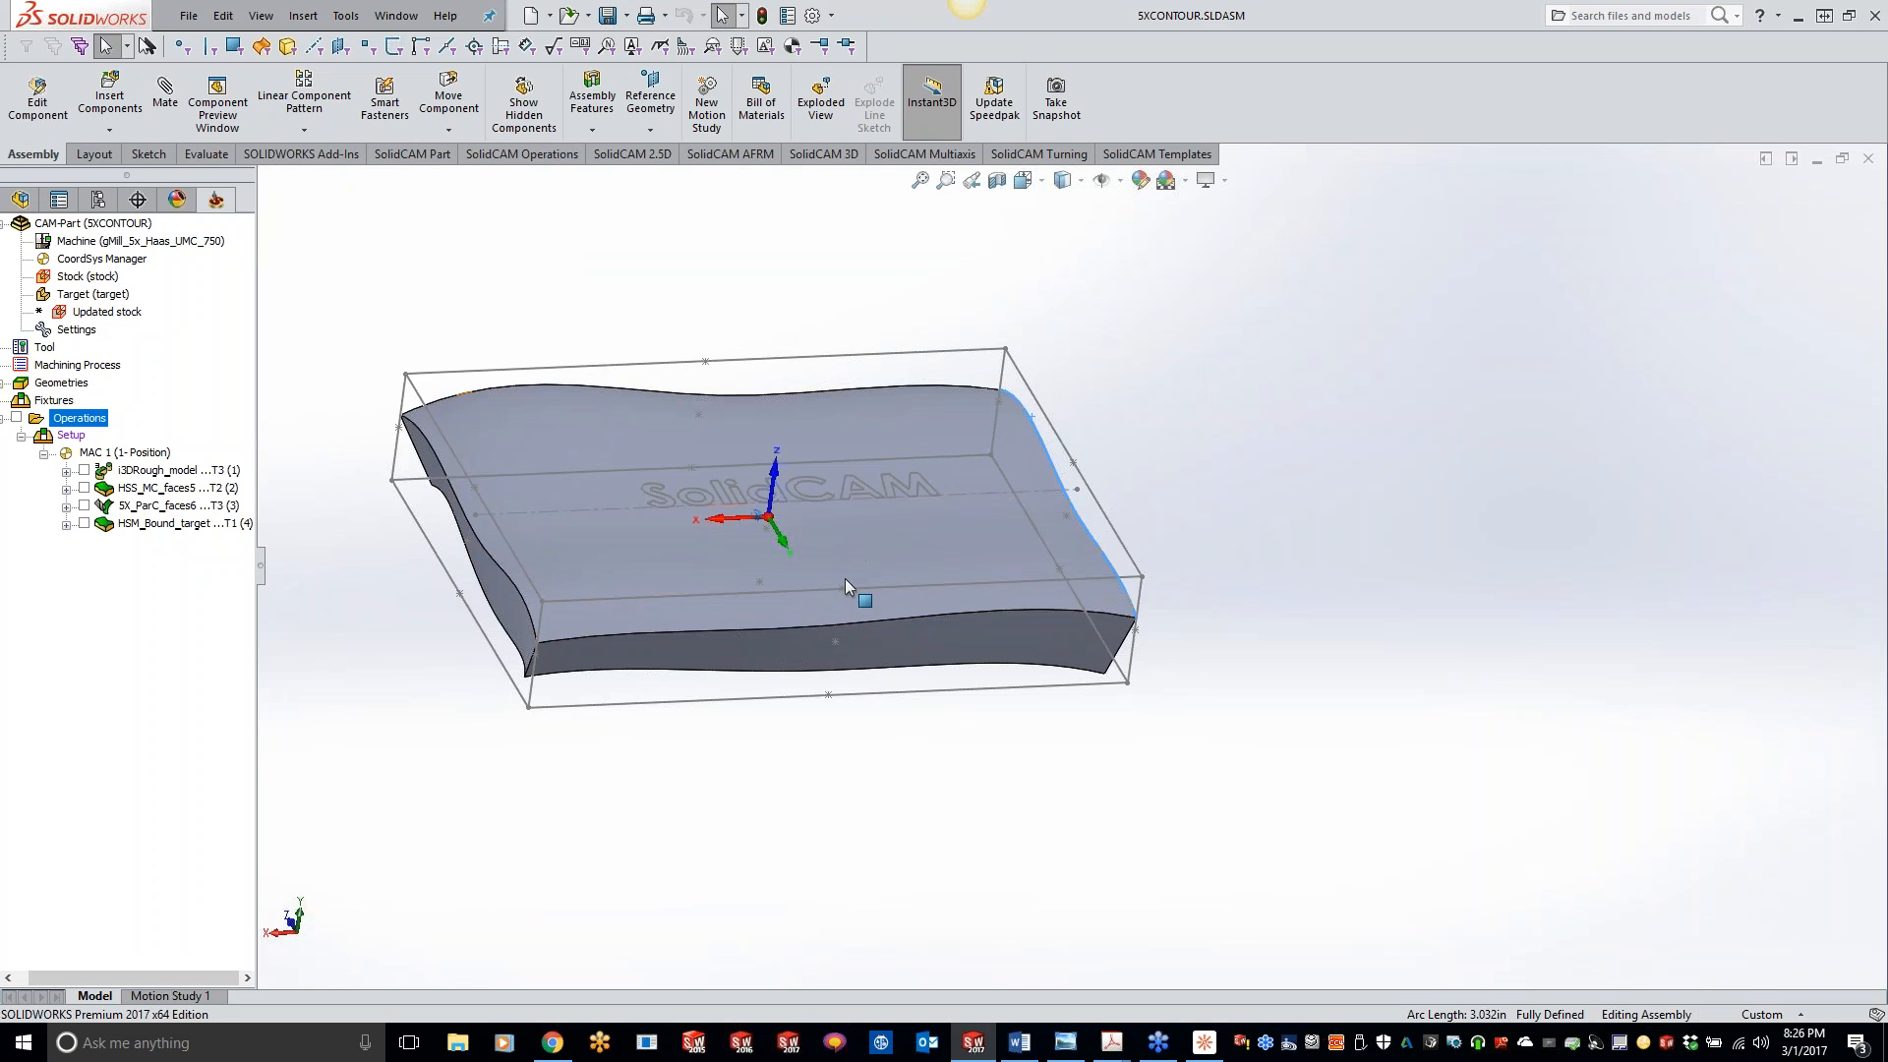
scroll(845, 578, "down", 1)
scroll(842, 570, "down", 2)
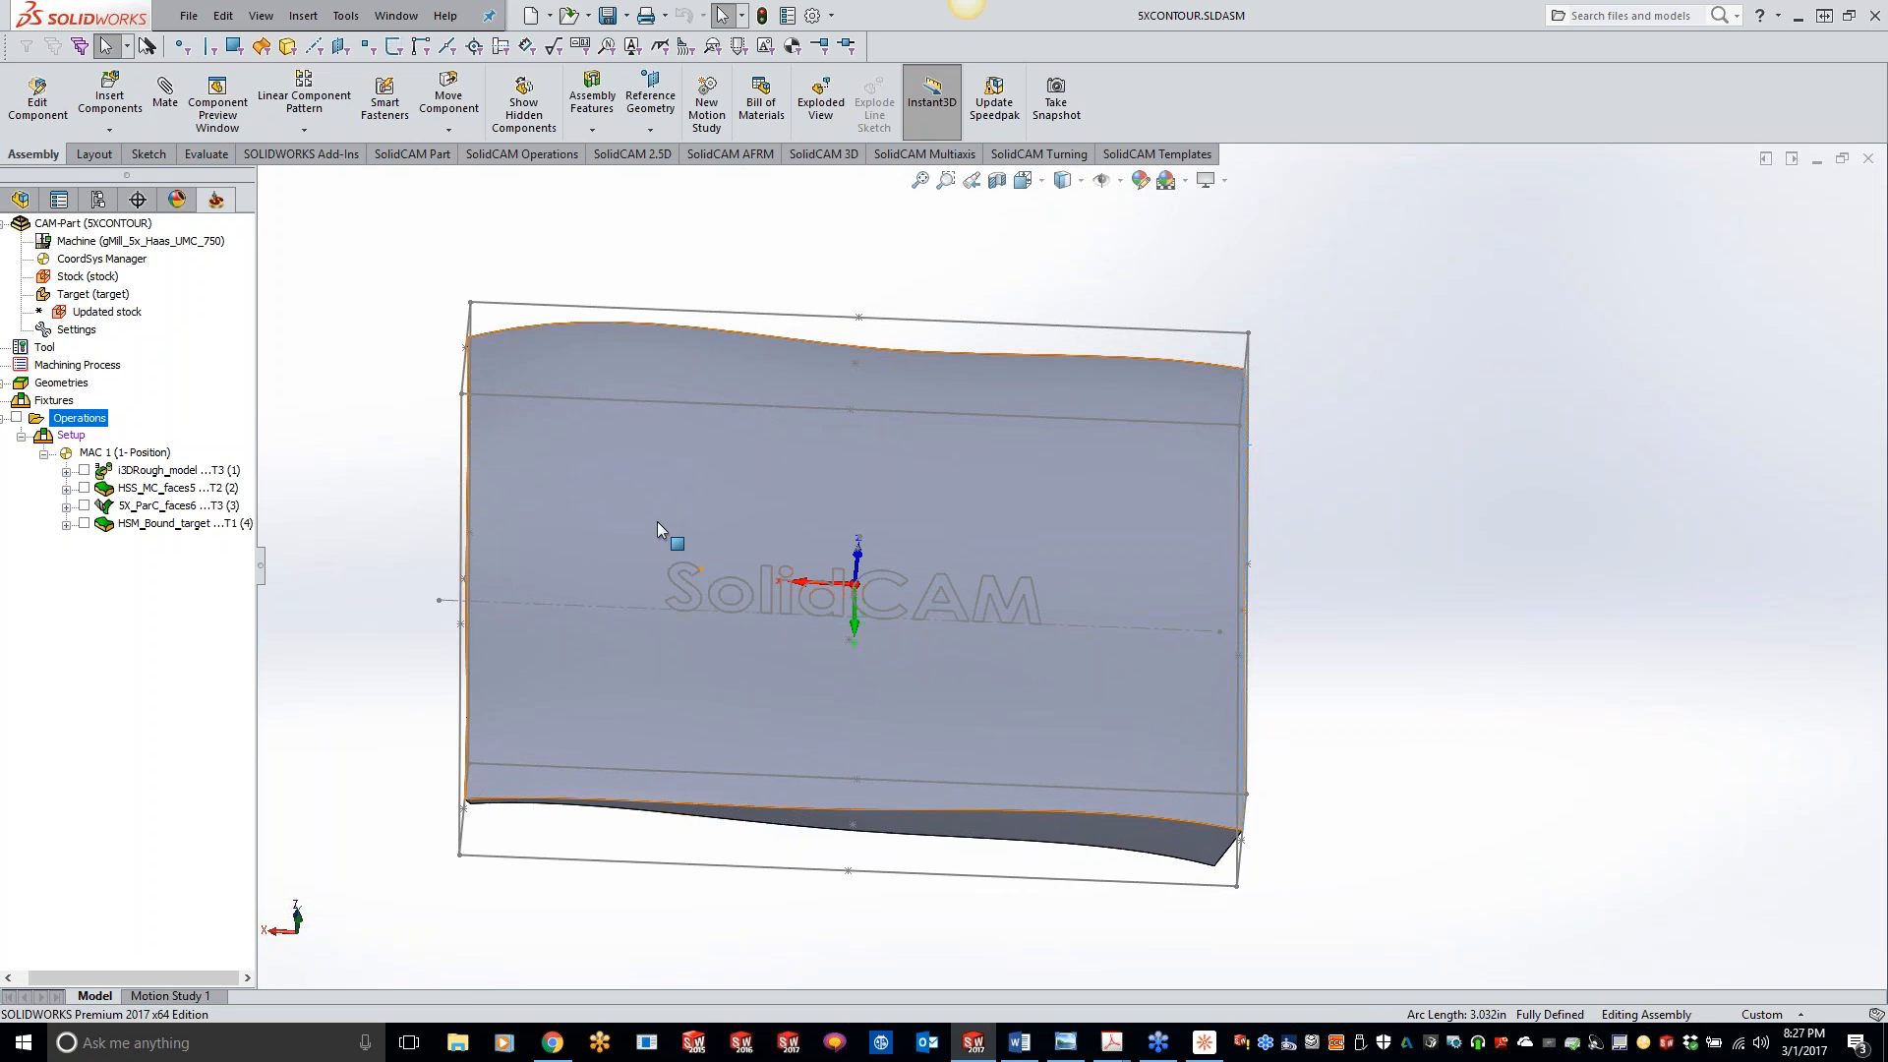
- Add a 3D HSM Boundary machining operation after HSM_Bound_target and assign it tool 1, the 0.5 inch chamfer mill
right_click(173, 524)
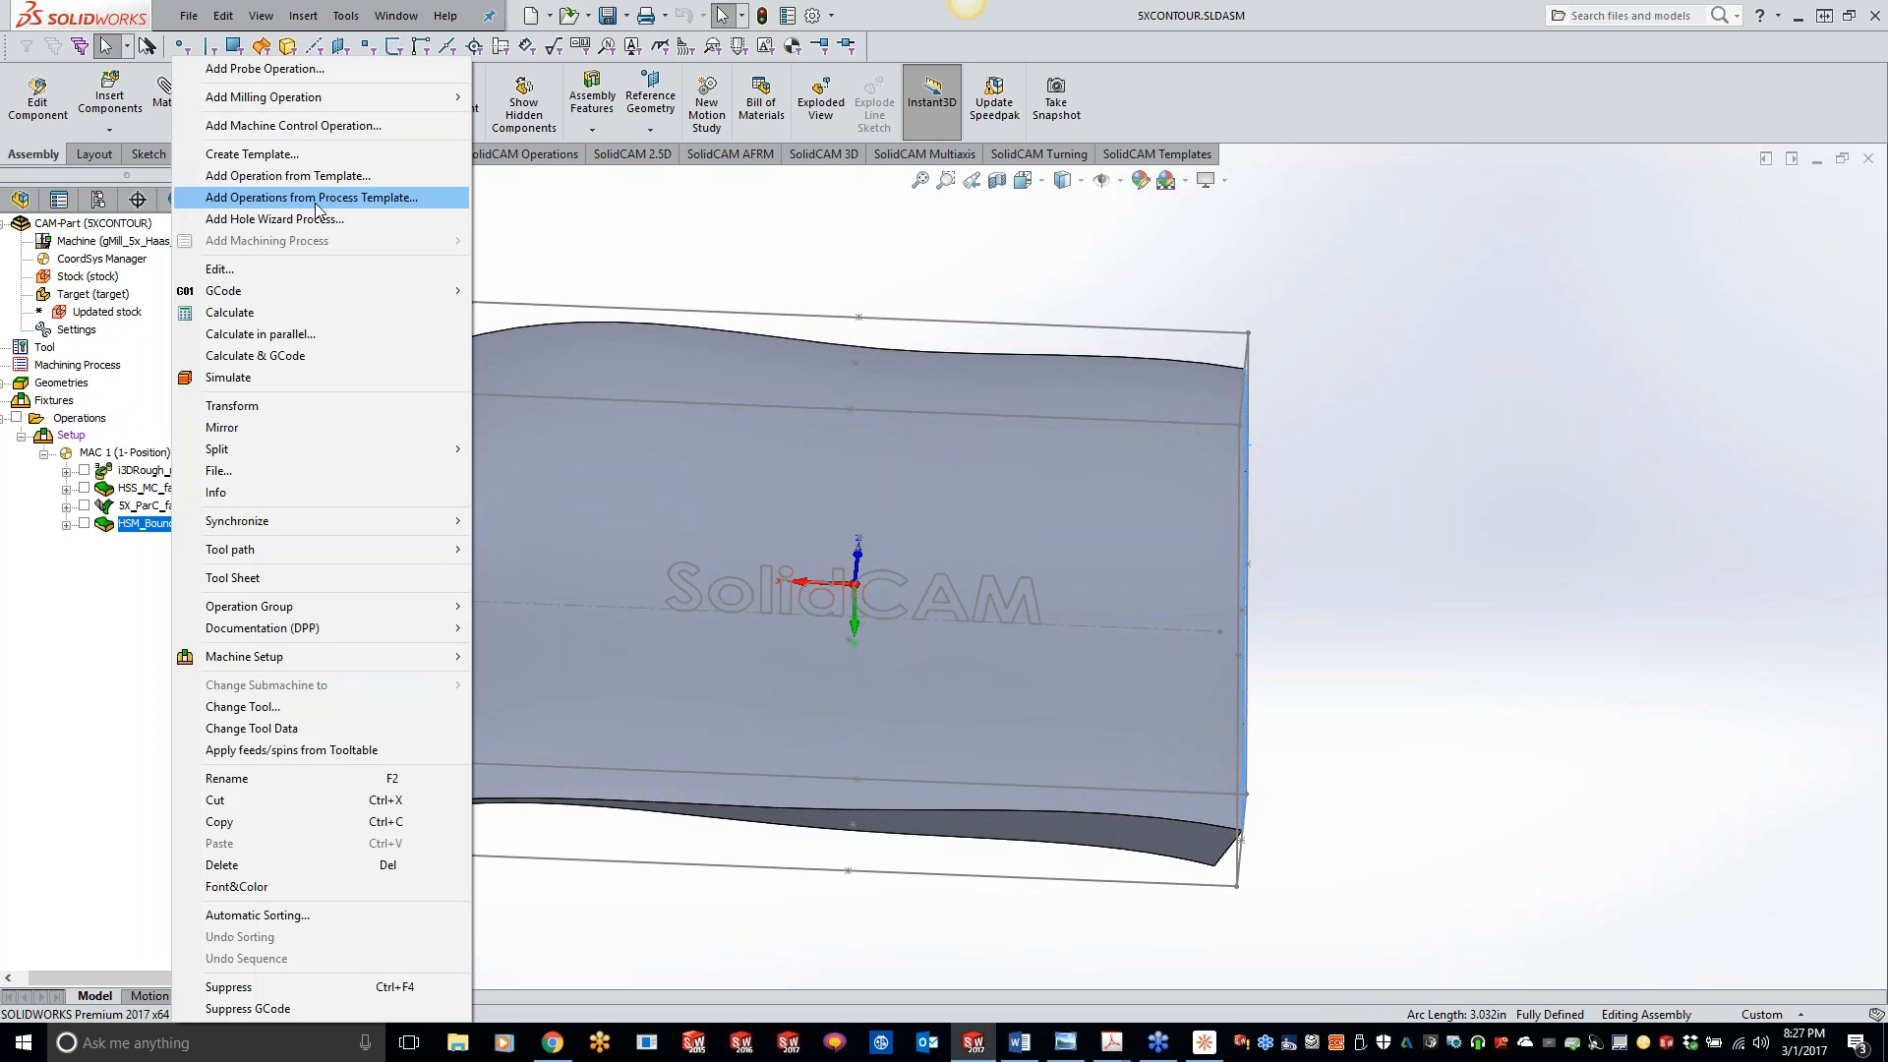
mouse_move(381, 99)
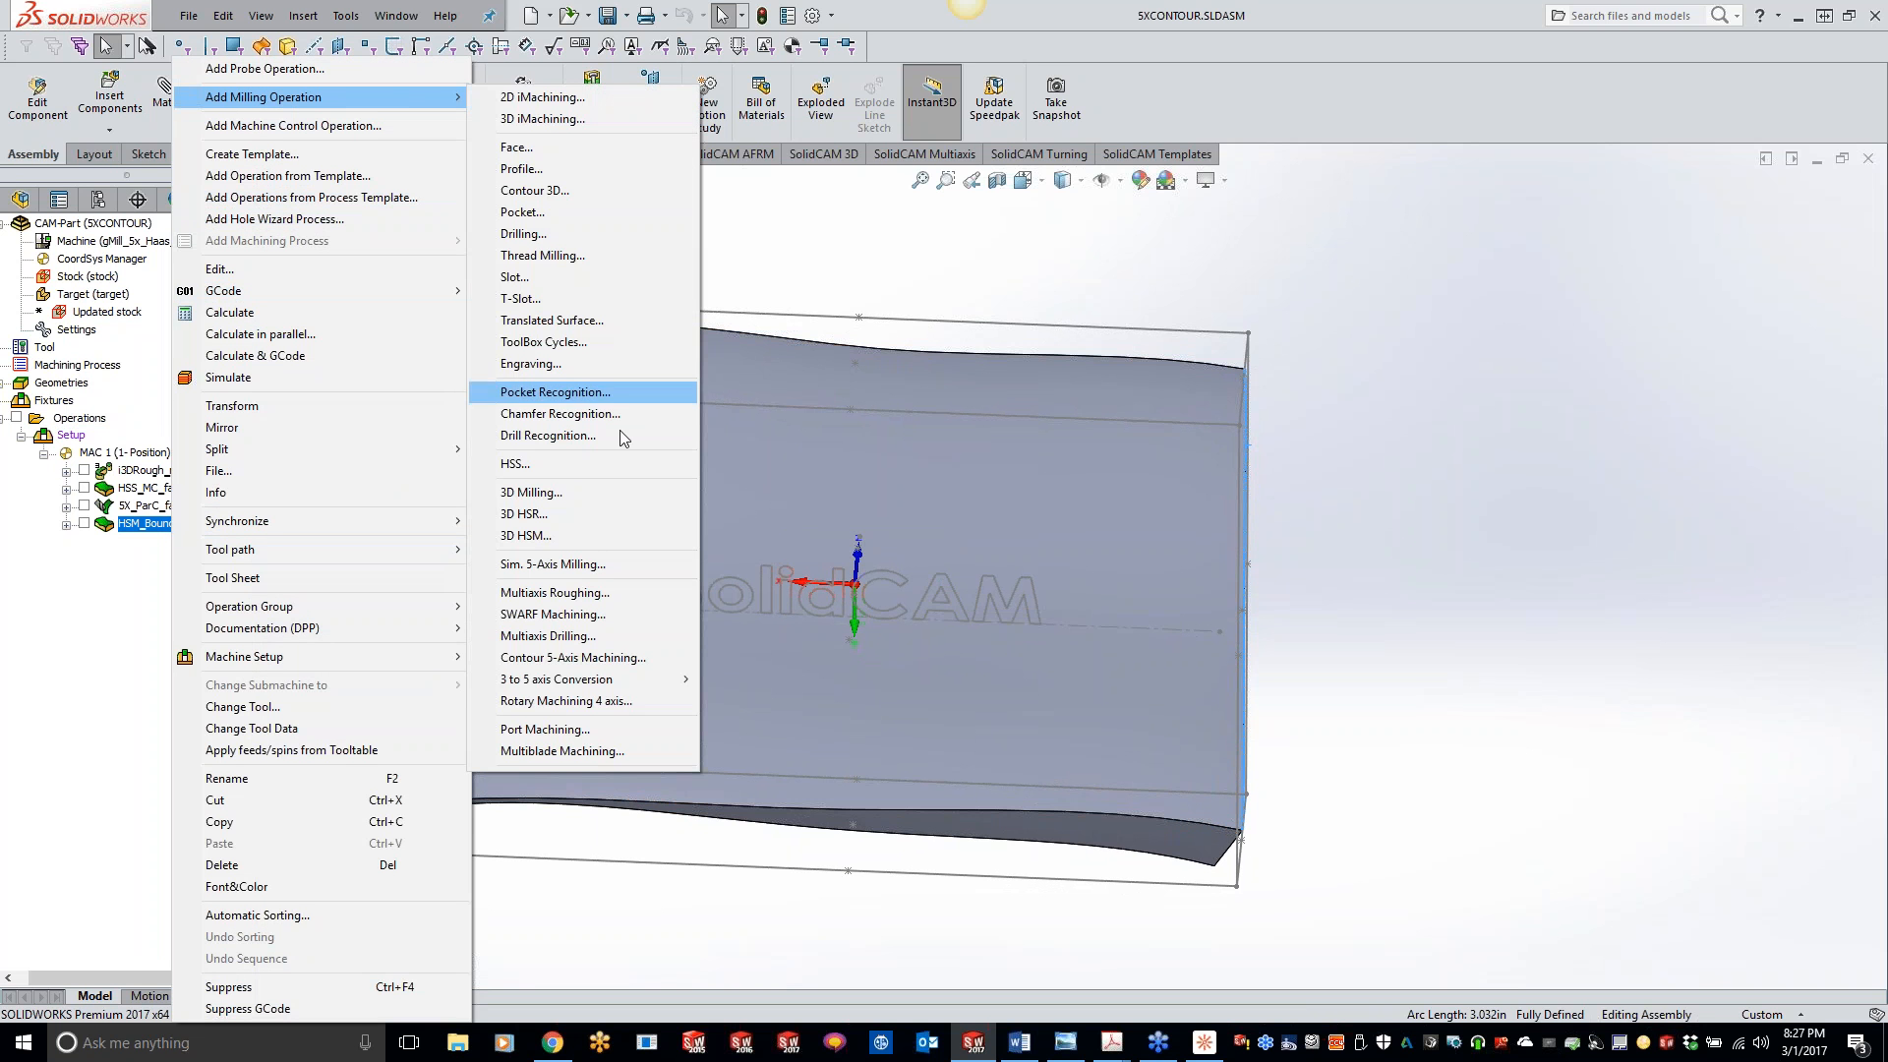
left_click(565, 541)
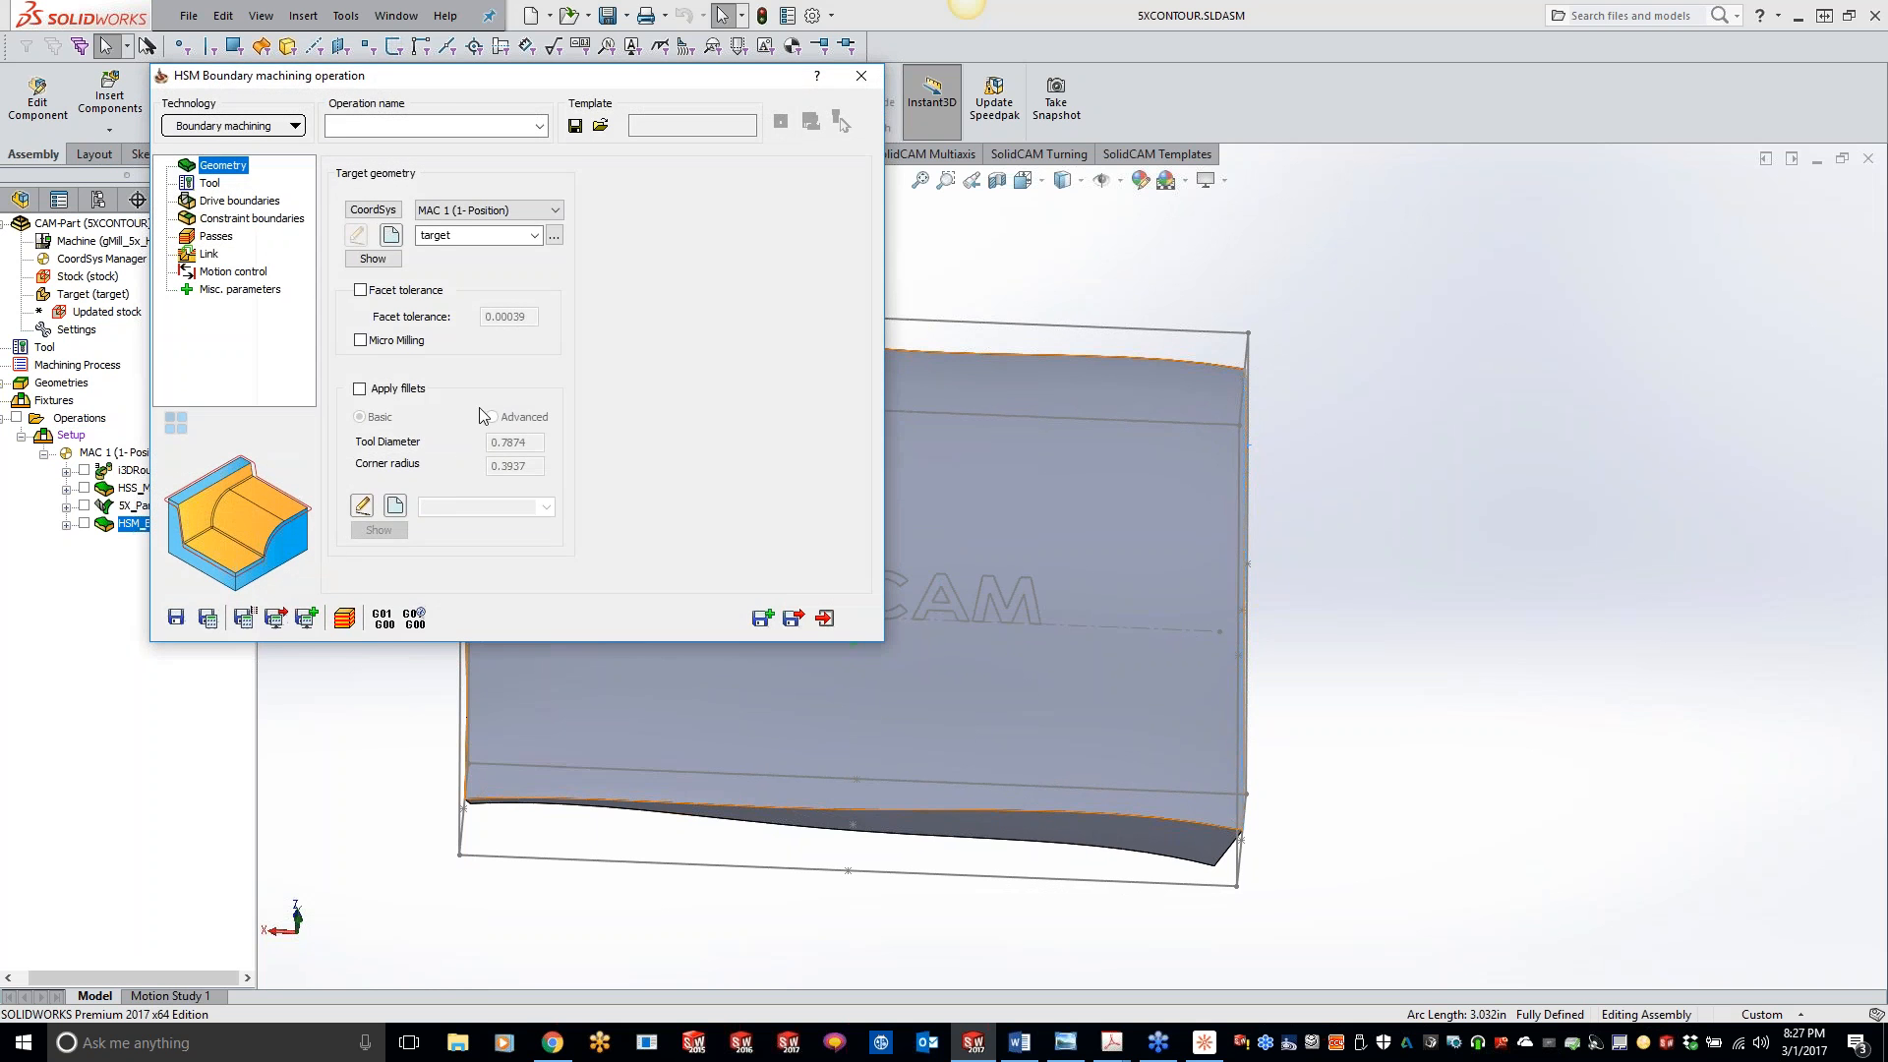
left_click(214, 186)
left_click(496, 509)
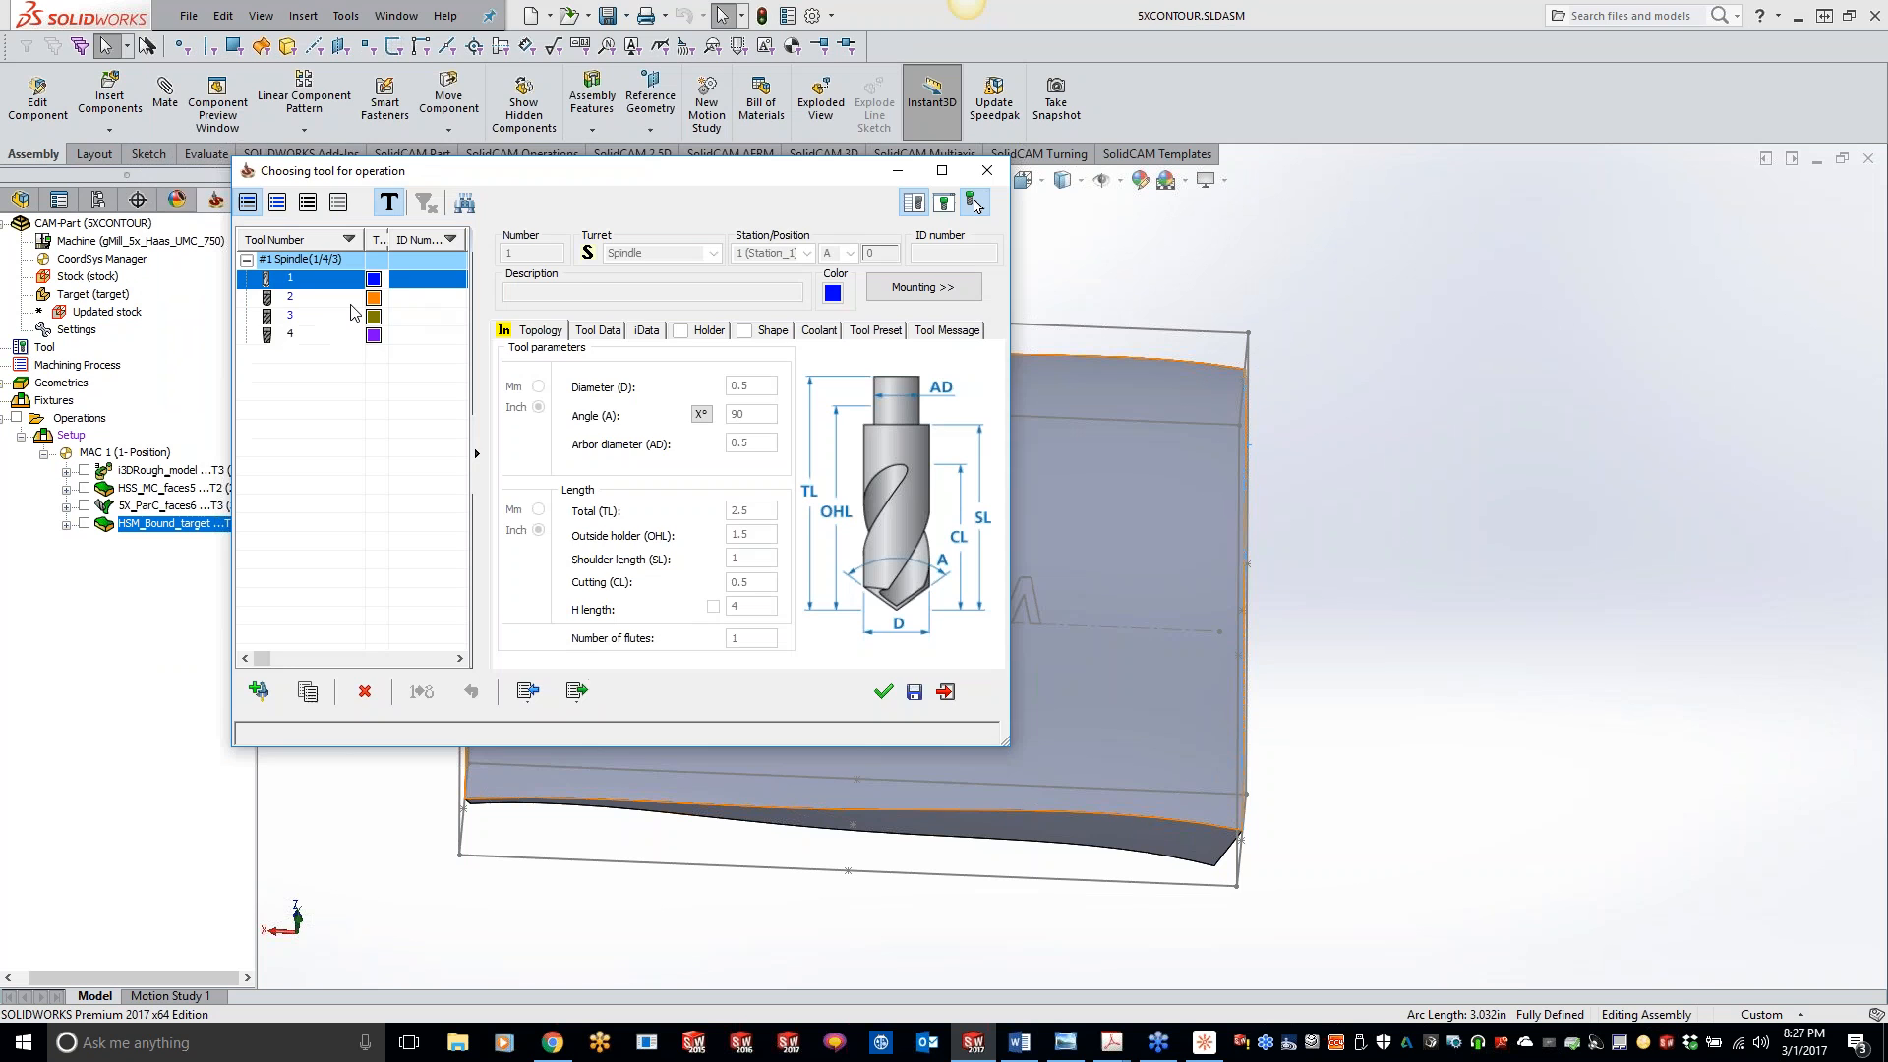
left_click(882, 692)
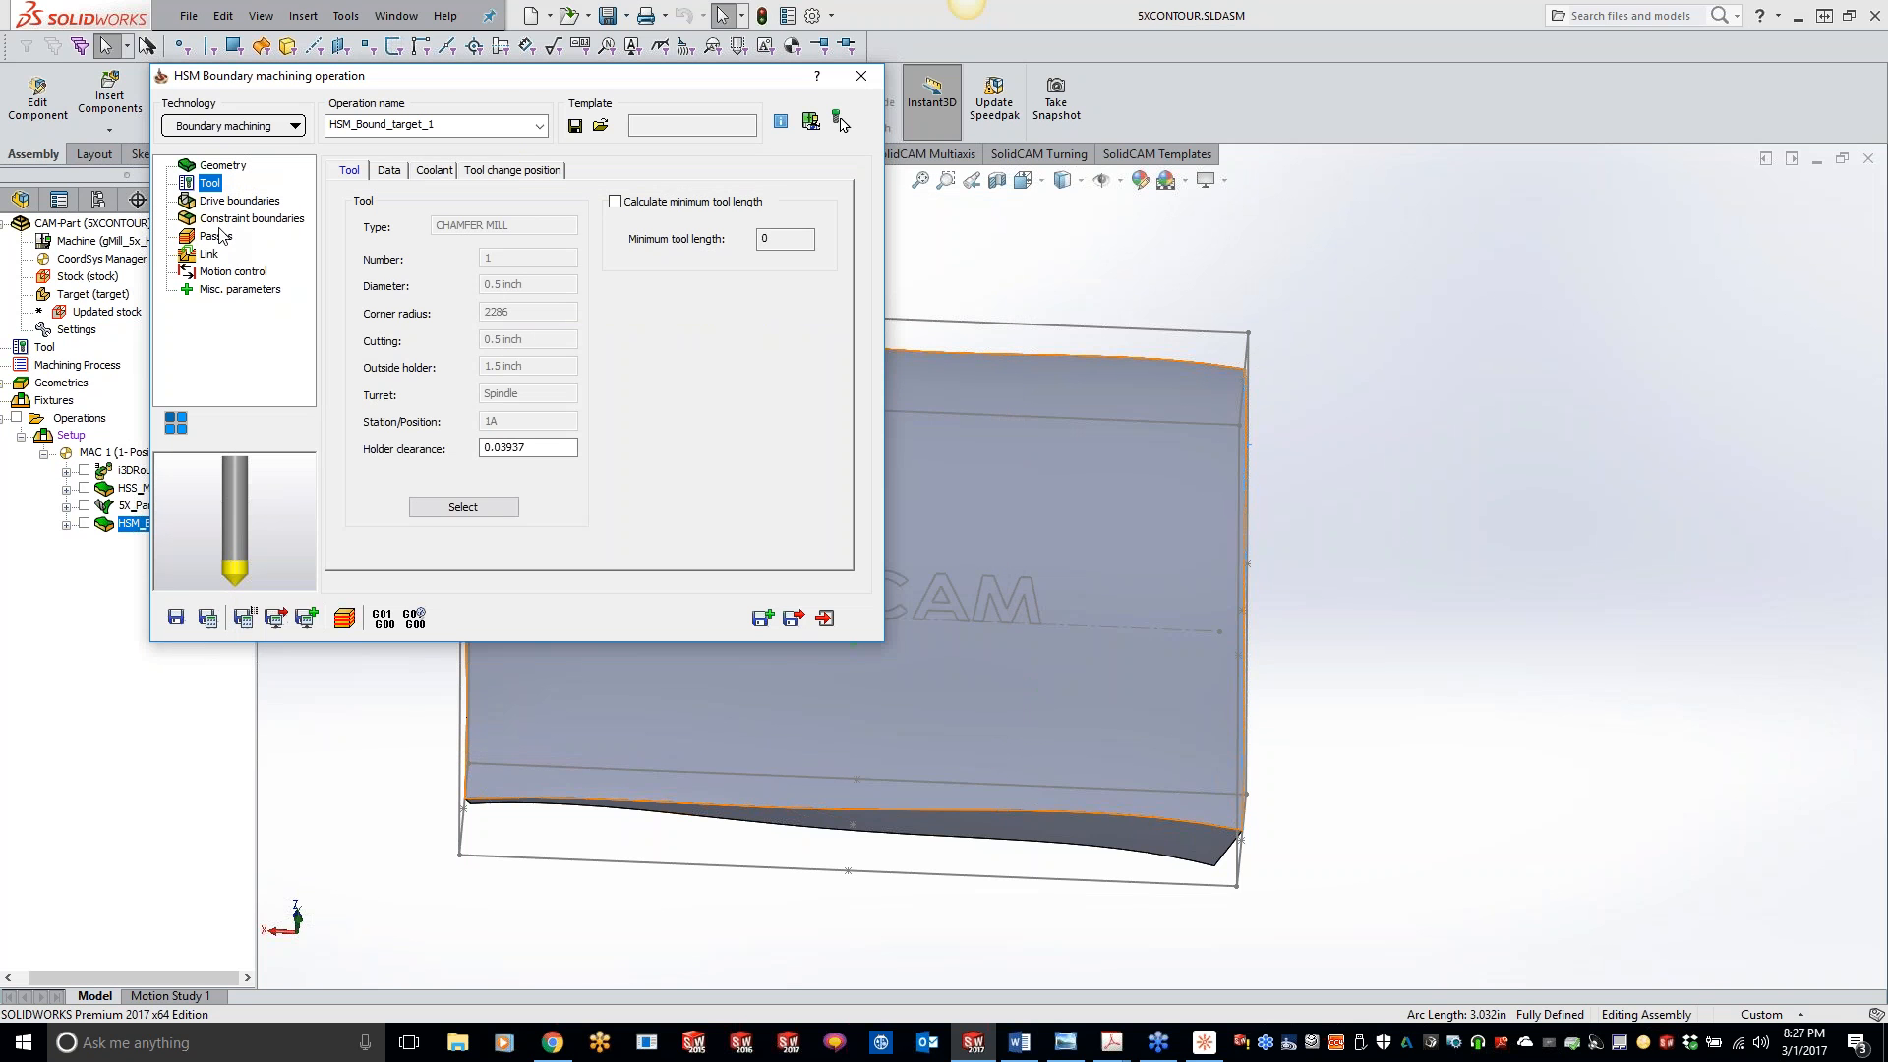
- Define a new user-defined drive boundary from all text chains of the SolidCAM lettering
left_click(232, 202)
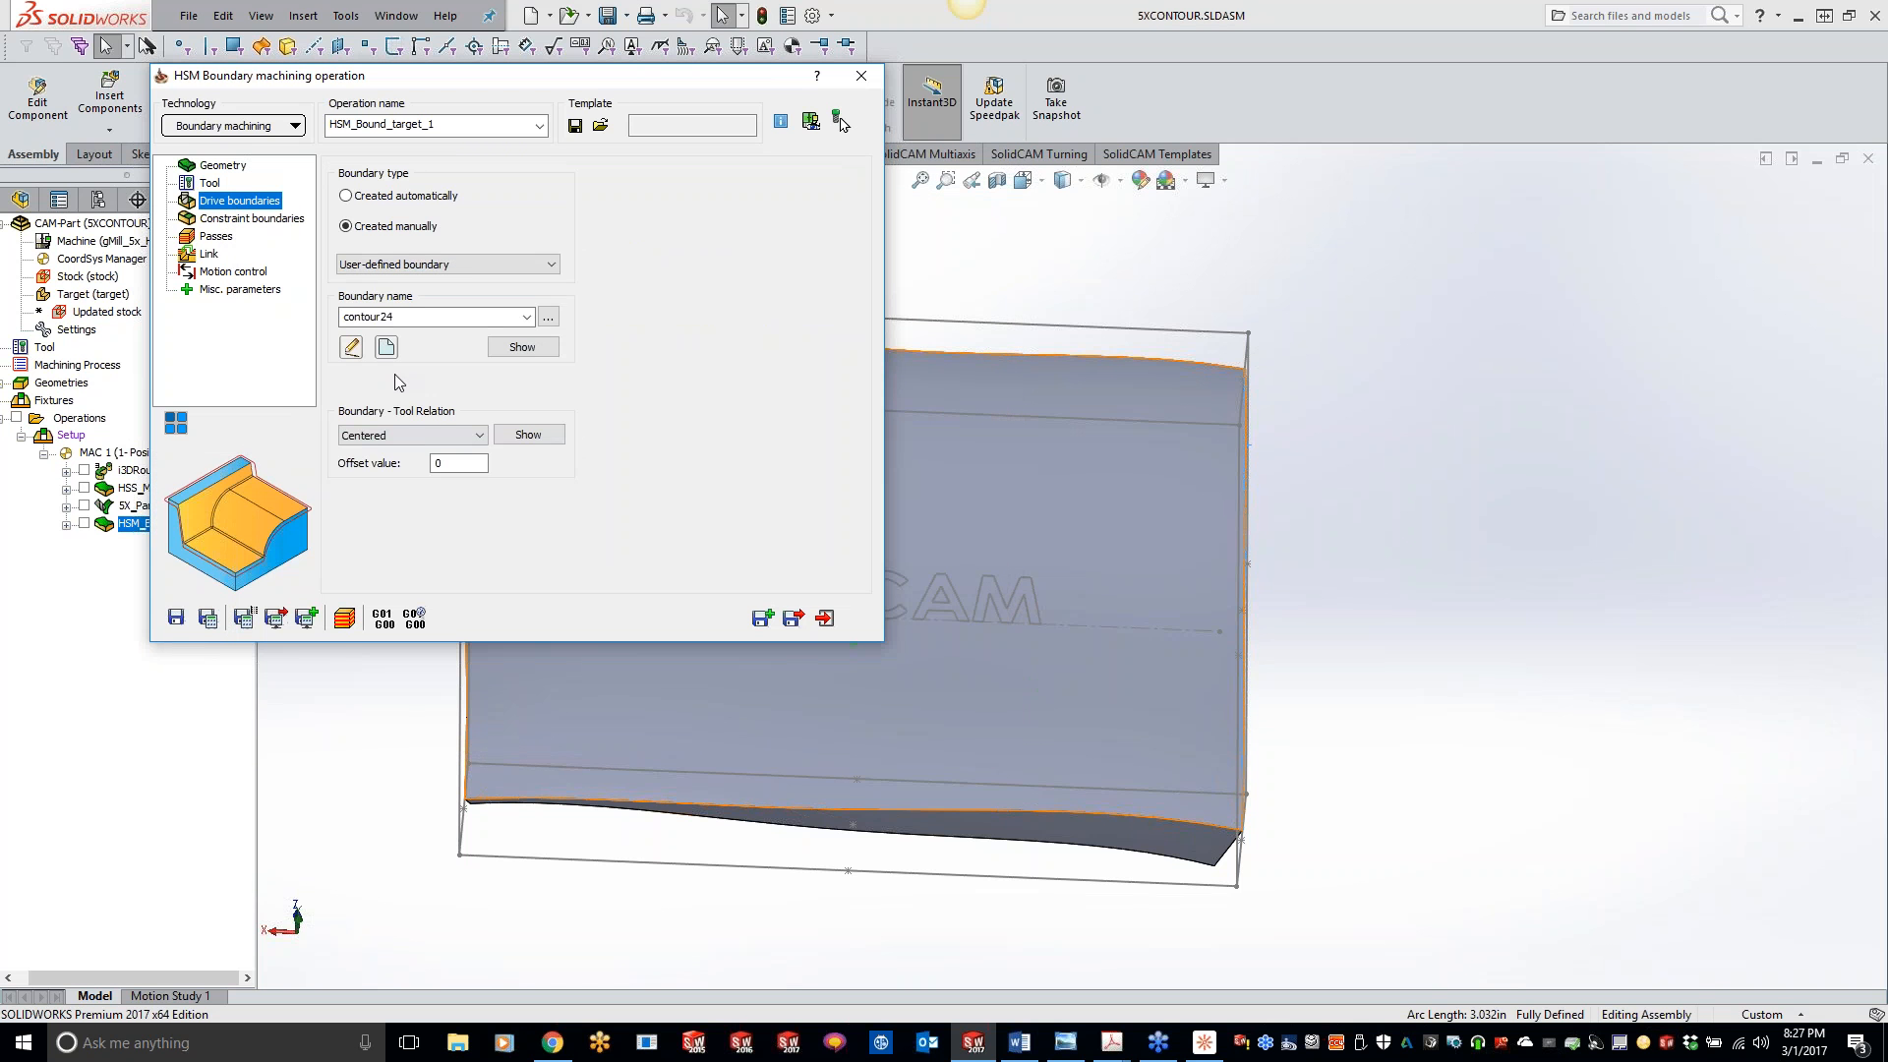
left_click(386, 346)
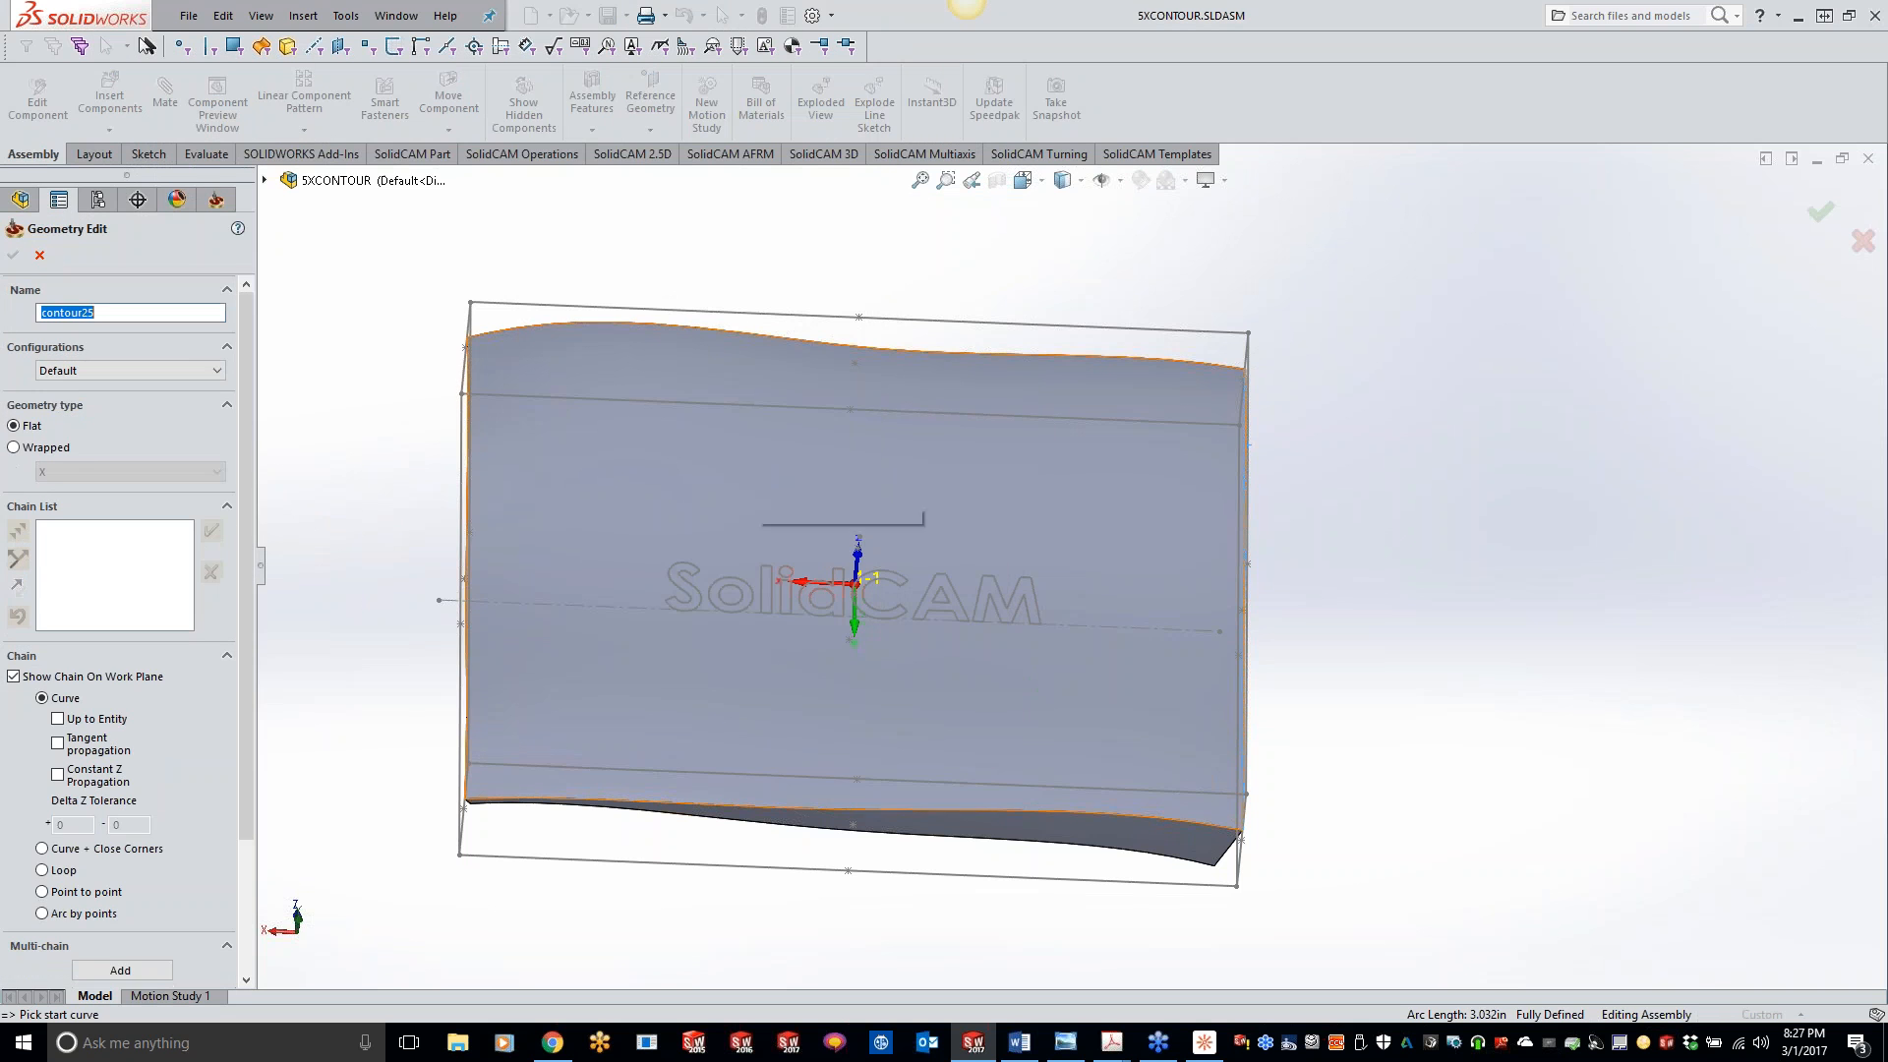
left_click(121, 970)
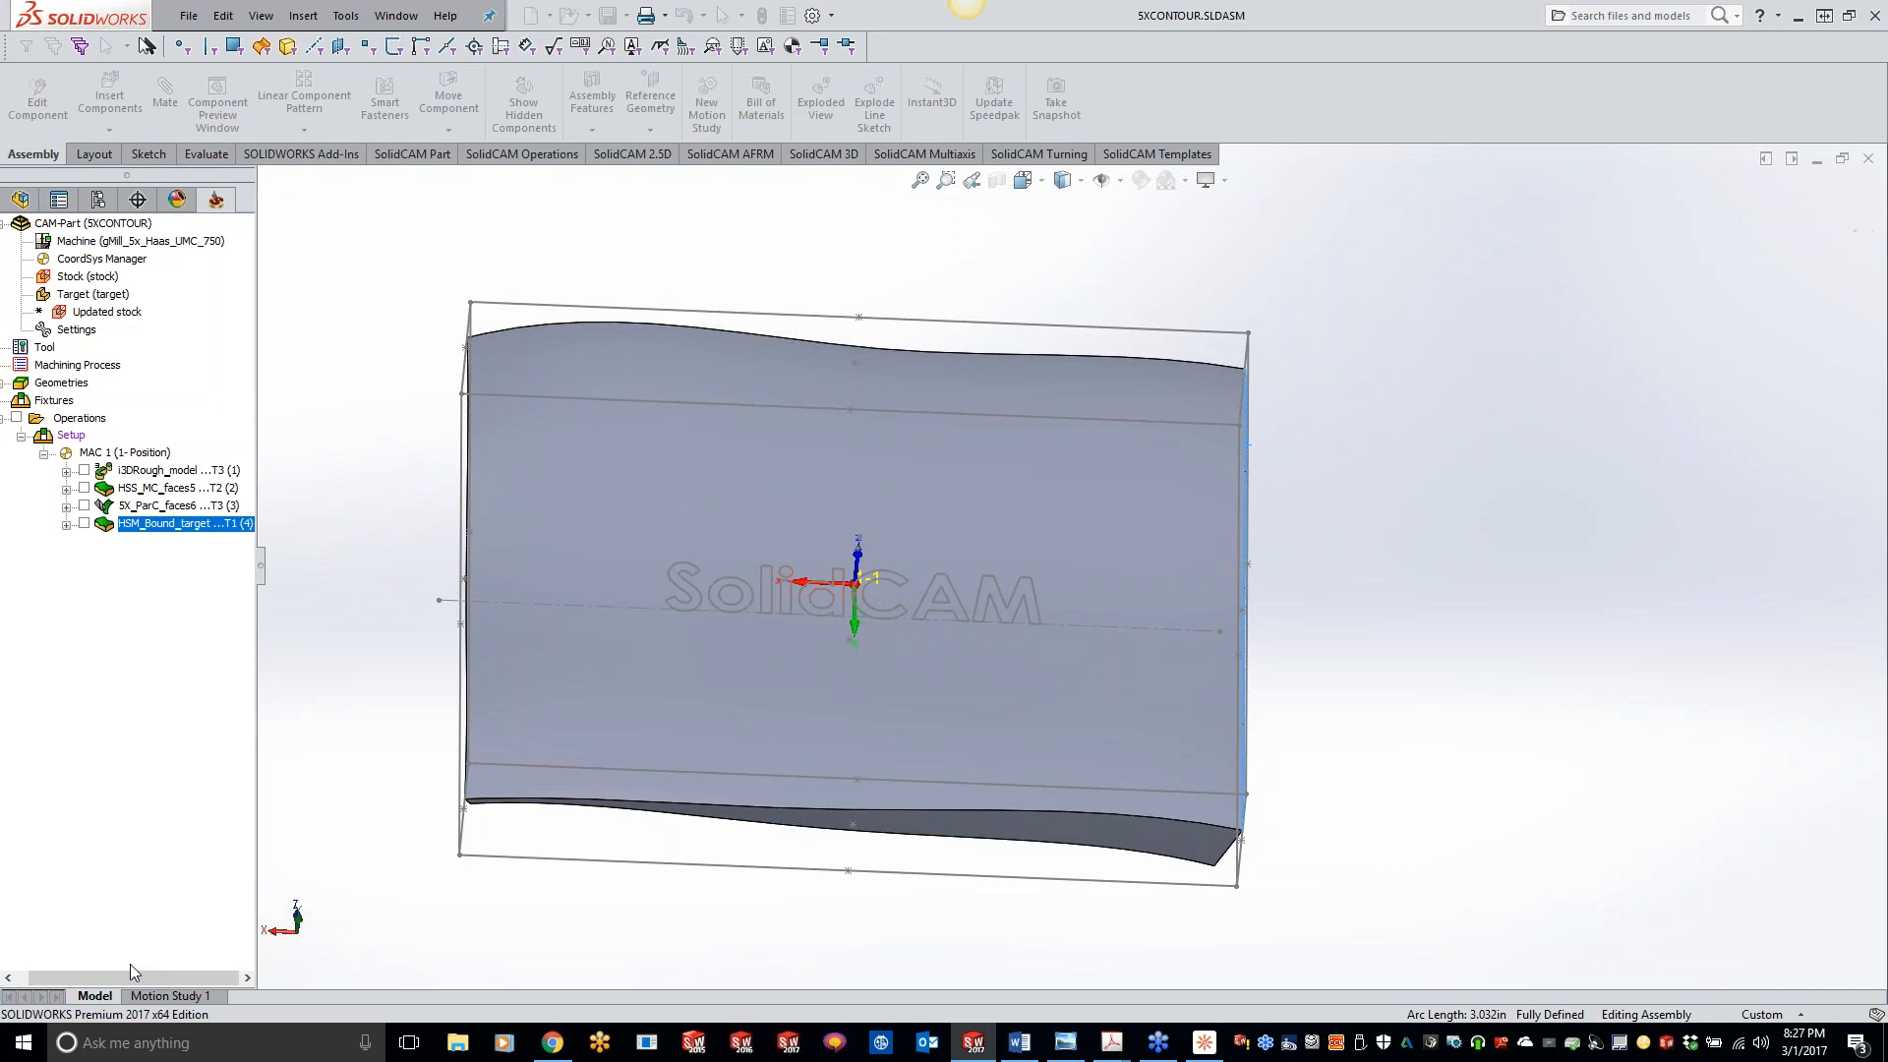
left_click(41, 406)
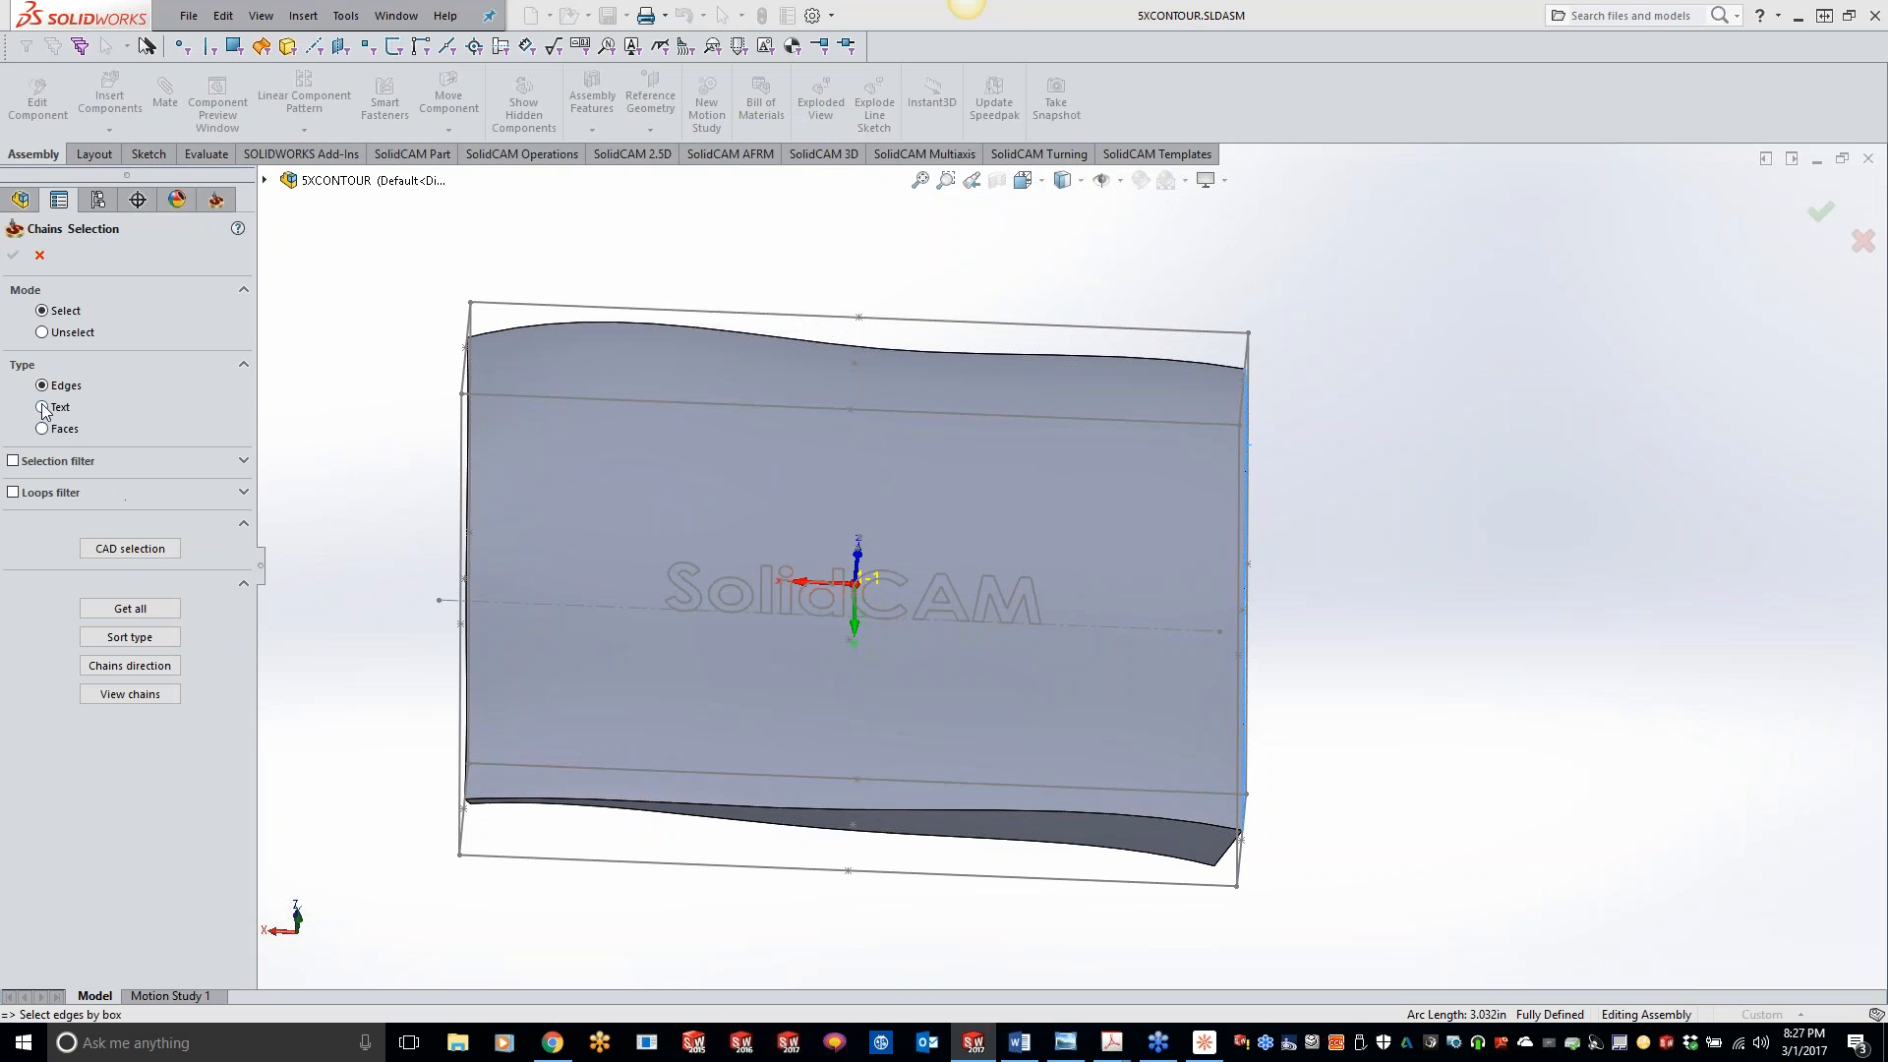
left_click(771, 600)
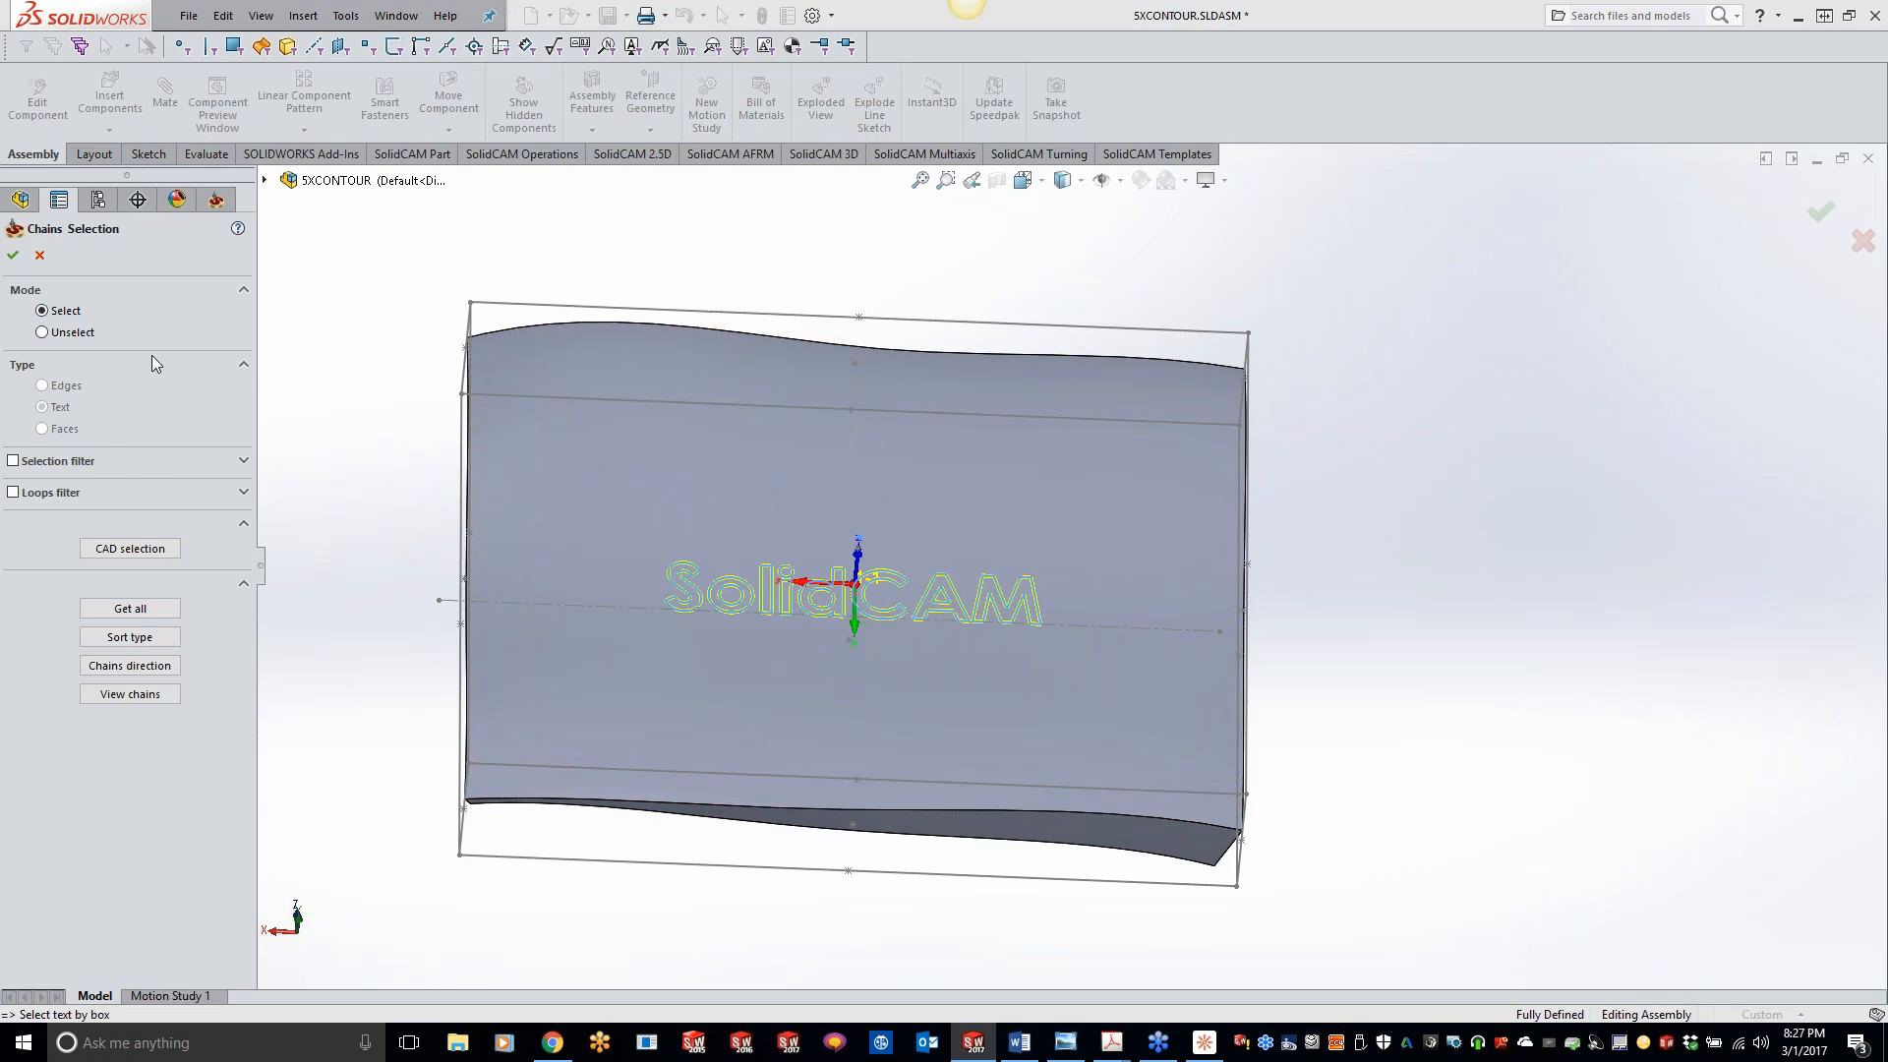
left_click(13, 255)
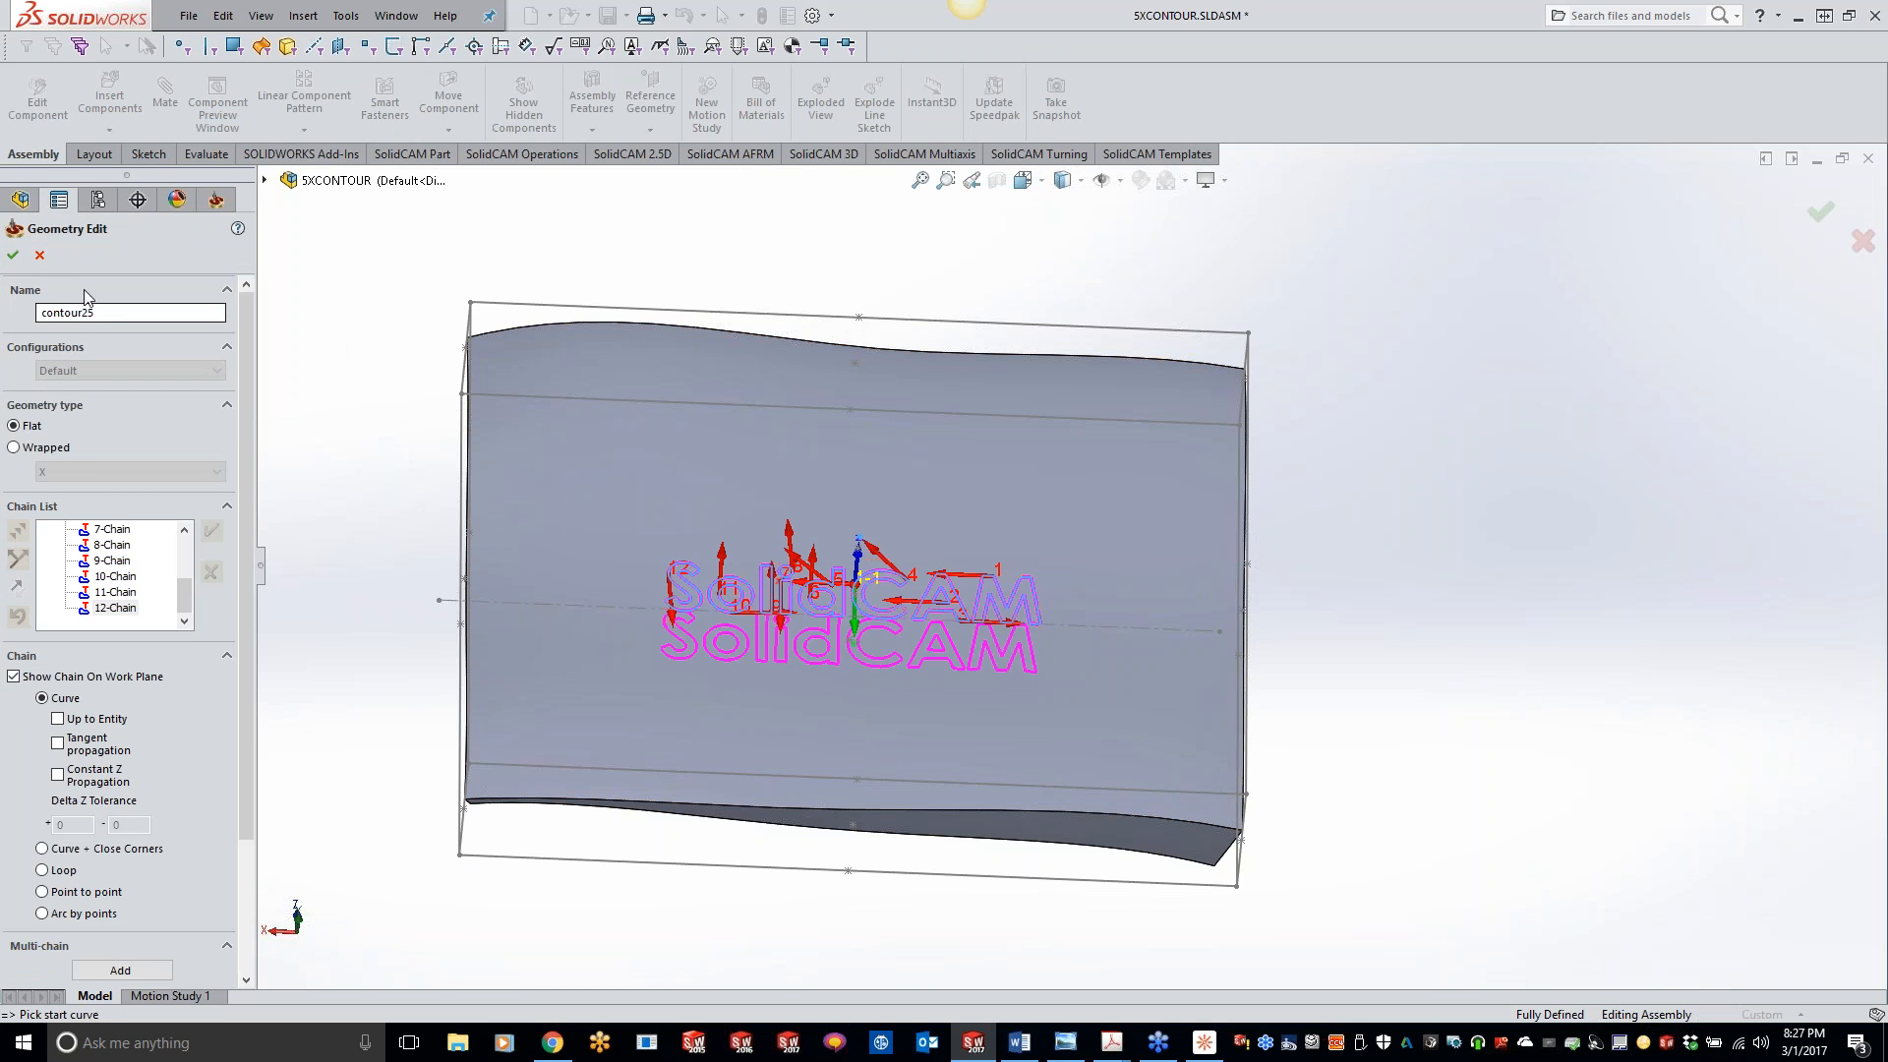
left_click(12, 255)
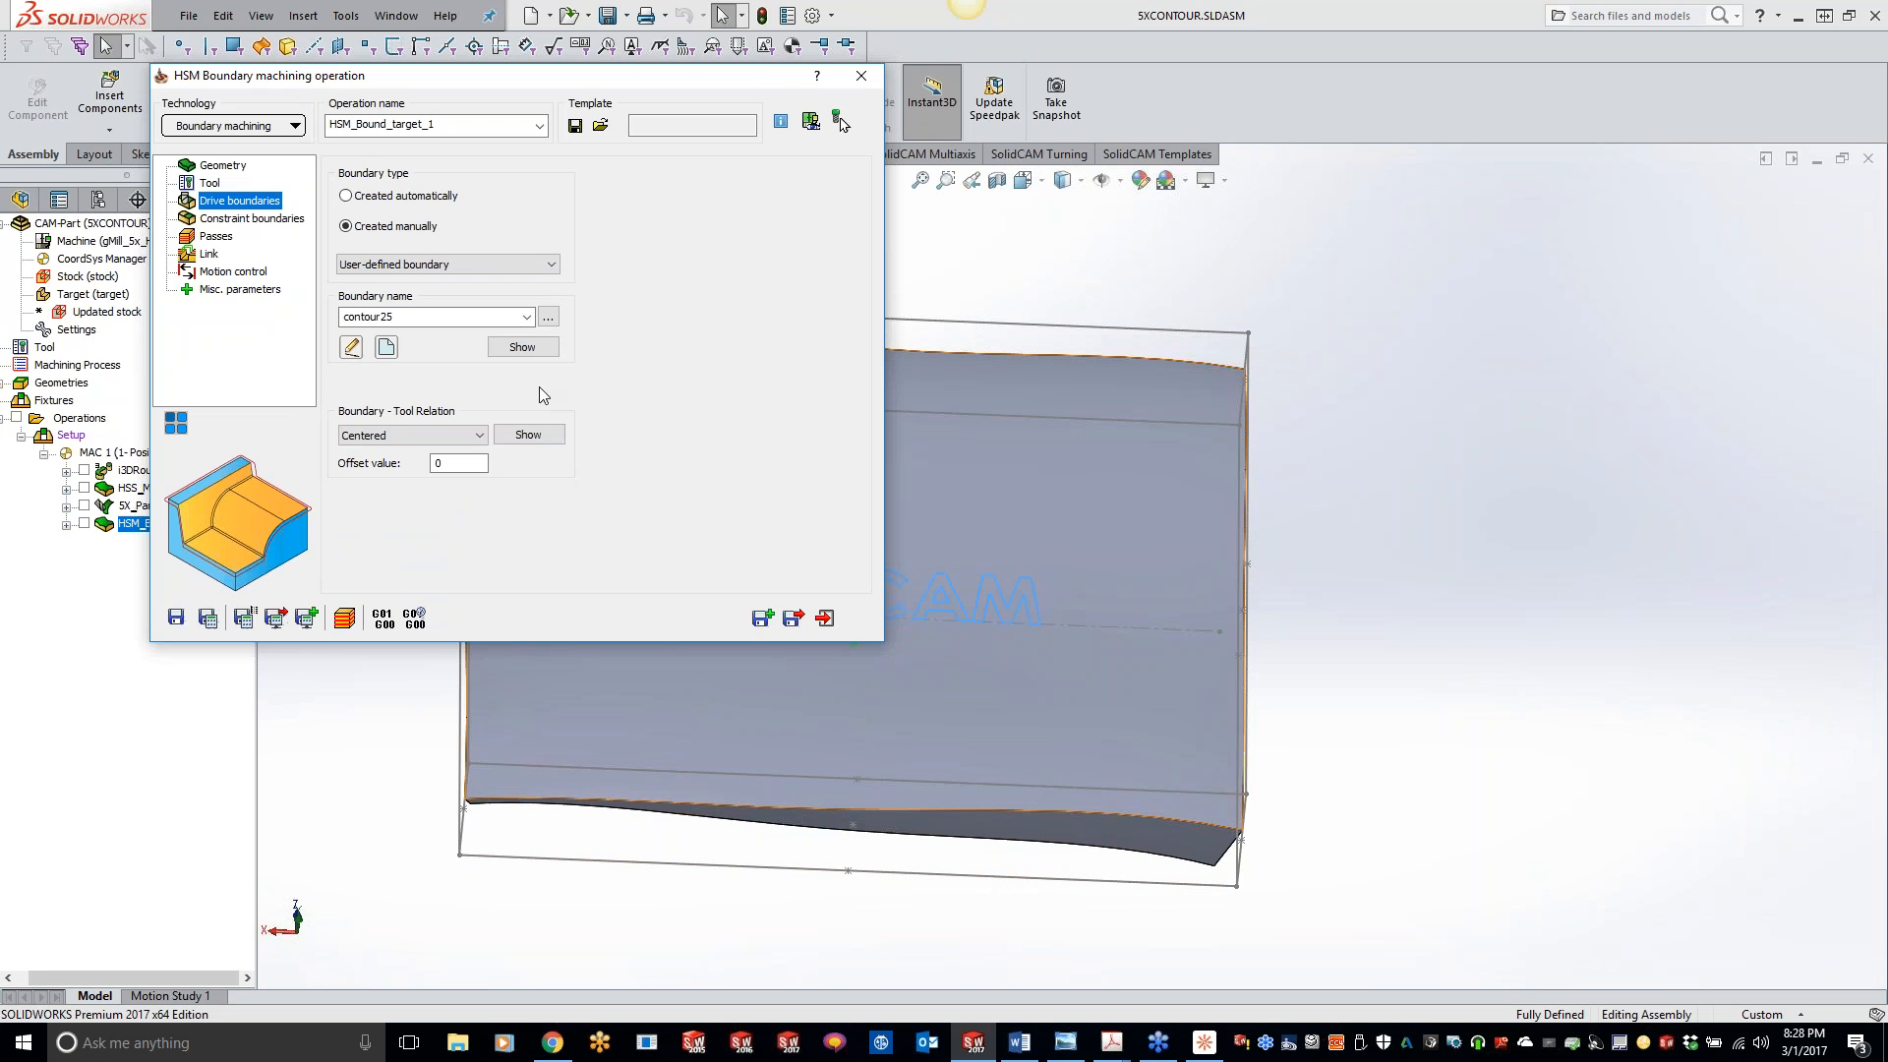
- Check the automatic constraint boundary, set the passes' floor offset to -0.01, then save and calculate the operation
left_click(240, 222)
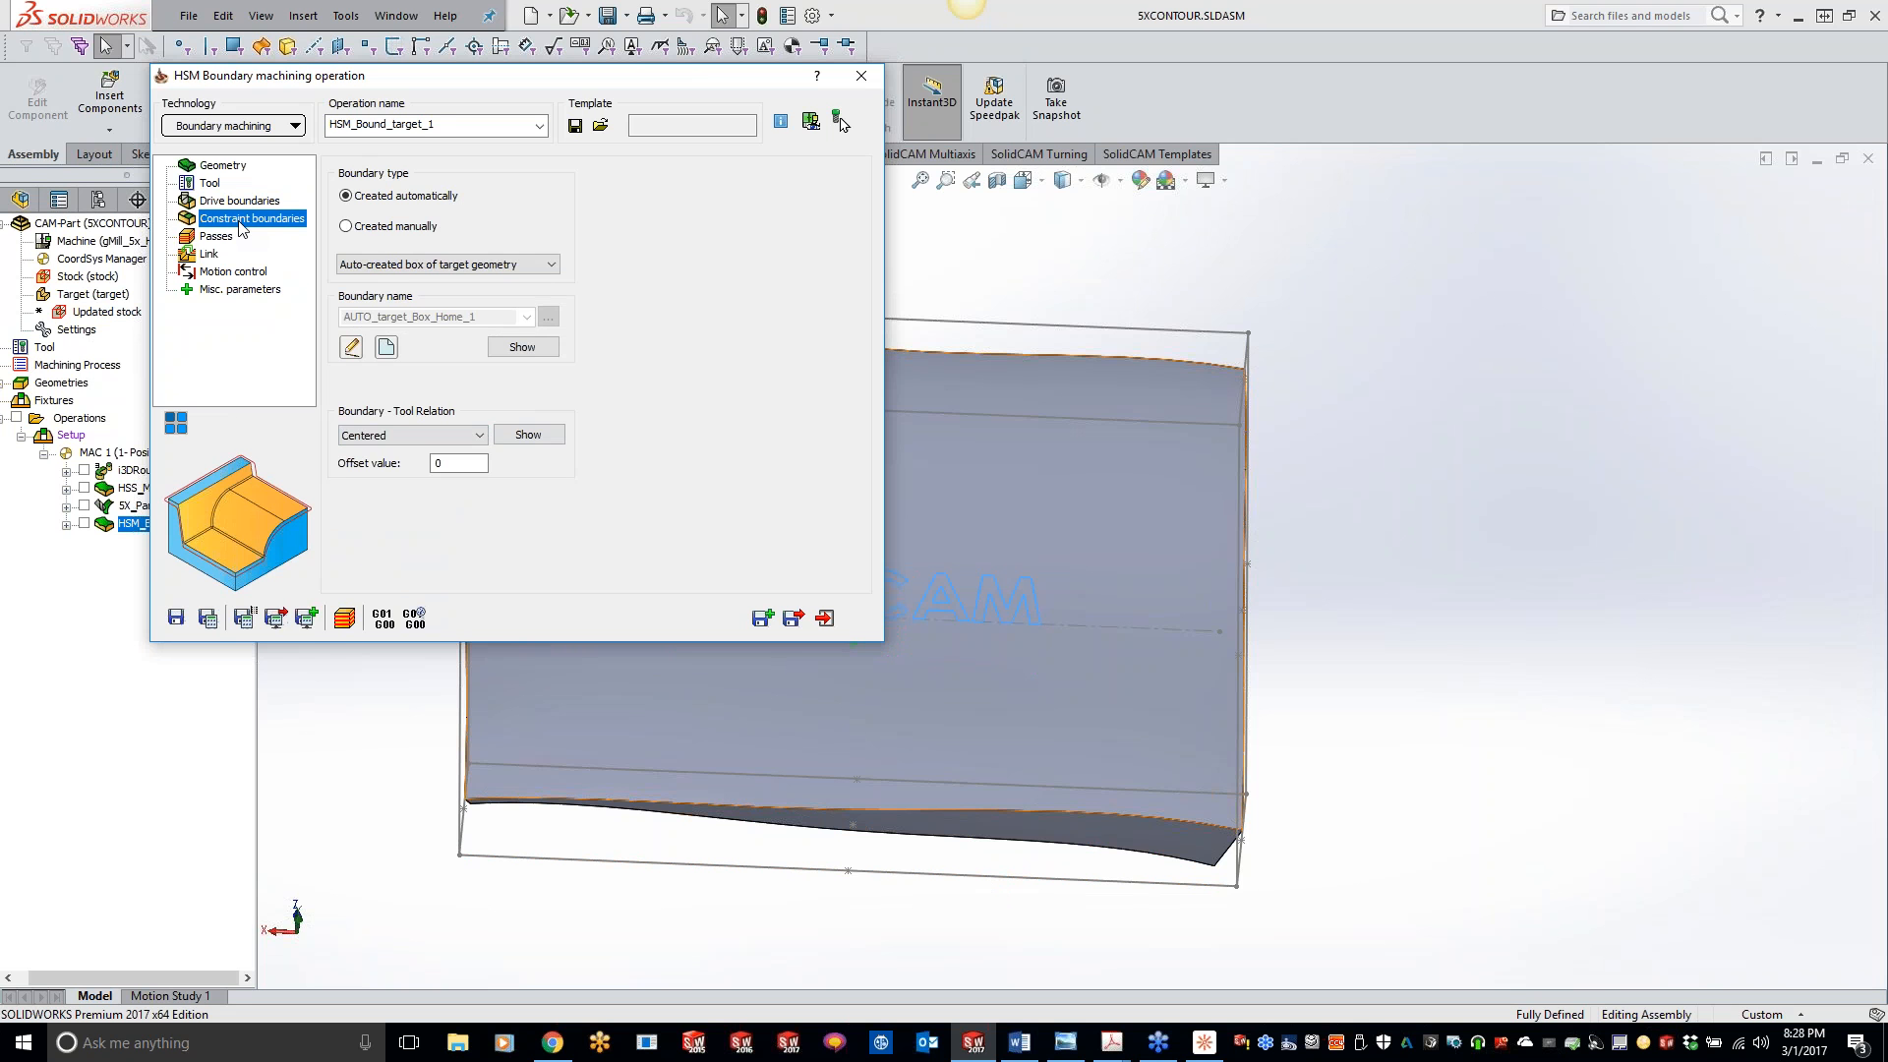
left_click(218, 237)
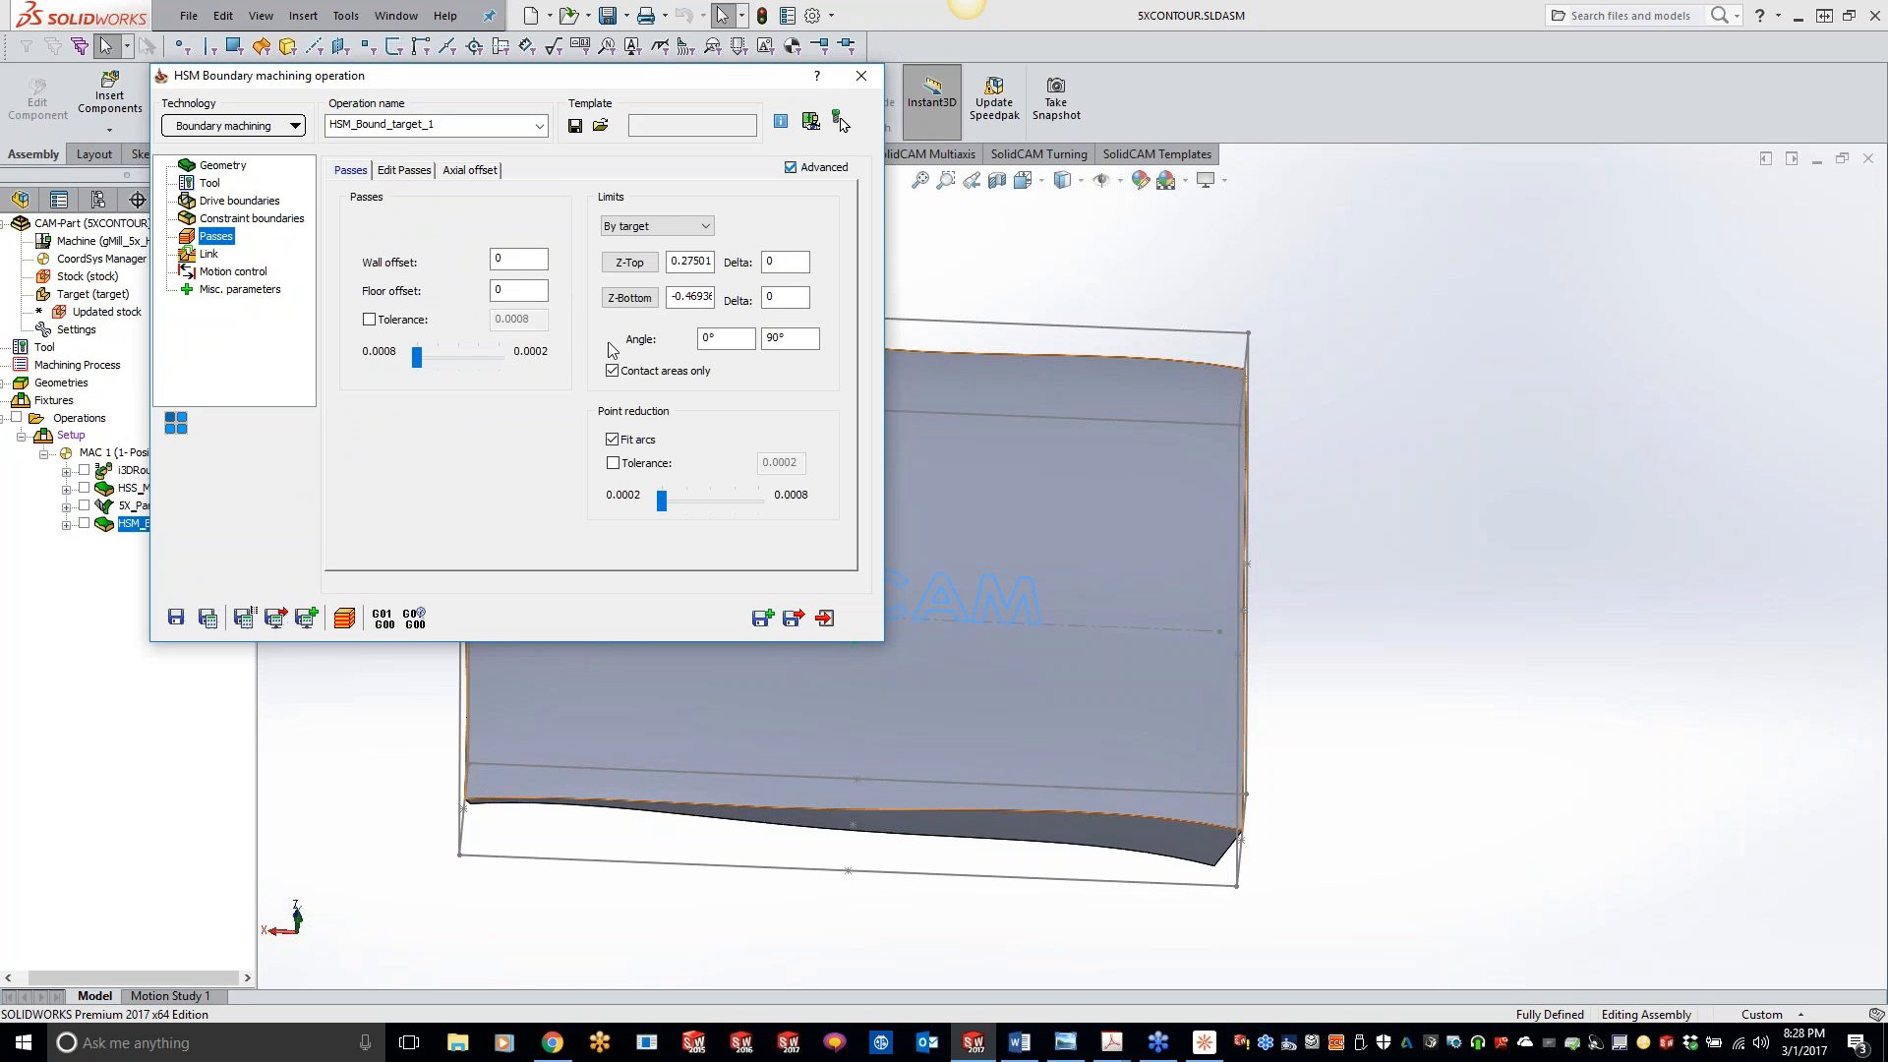
left_click(518, 290)
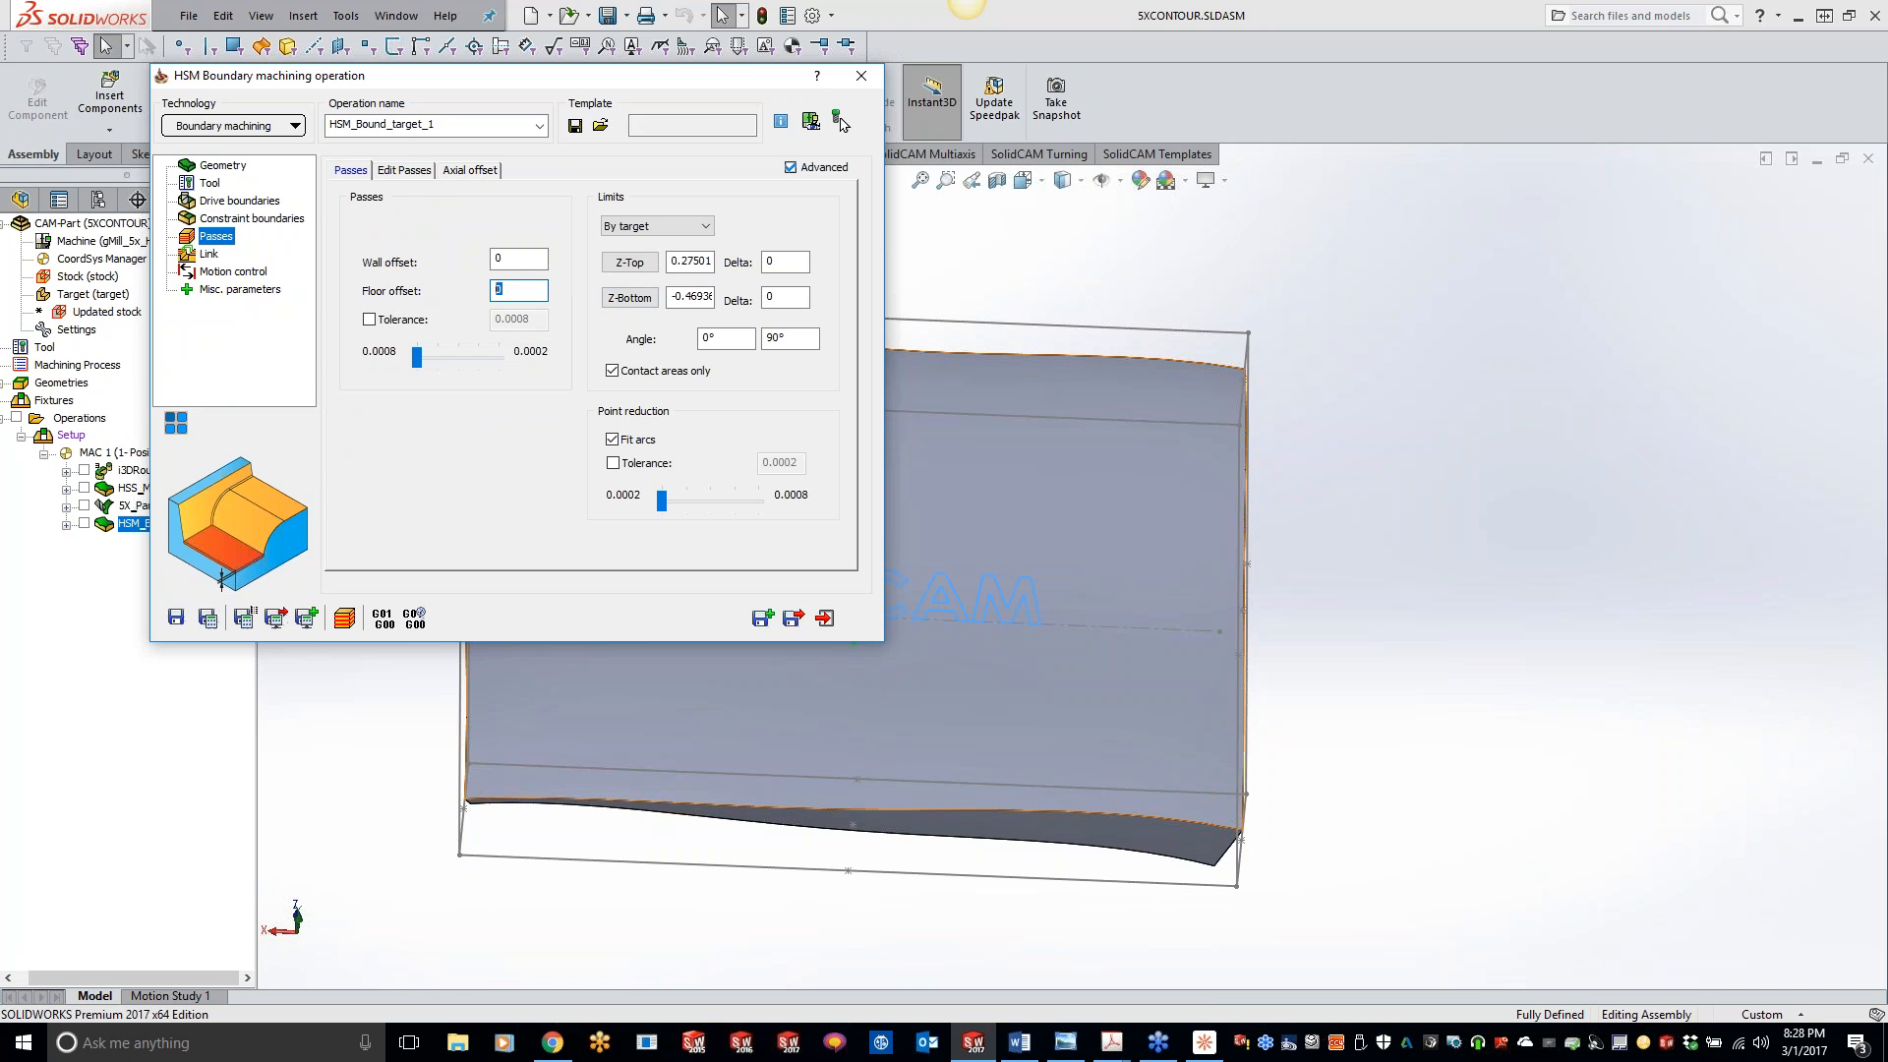
type("-.01")
left_click(839, 120)
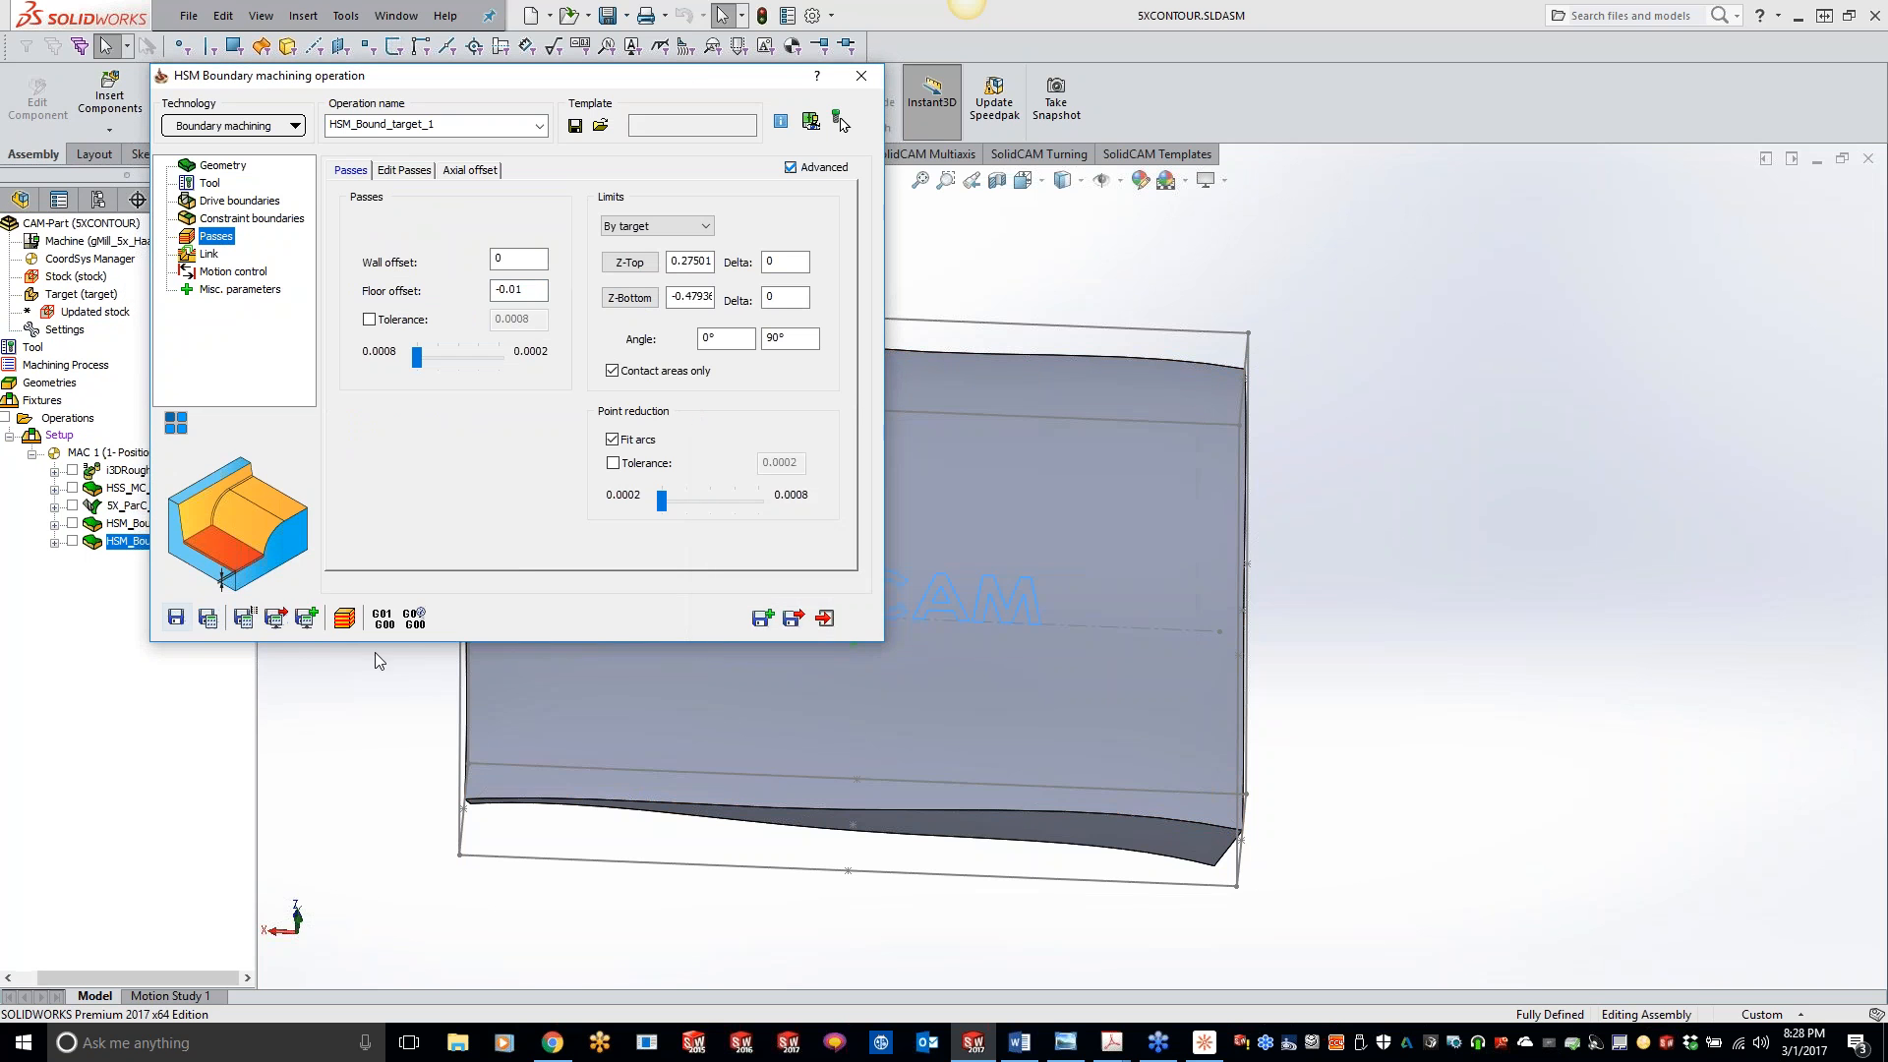
- Simulate the lettering operation in SolidVerify at about half speed, examine the engraved text, then exit the simulation and the operation
left_click(344, 617)
left_click(470, 644)
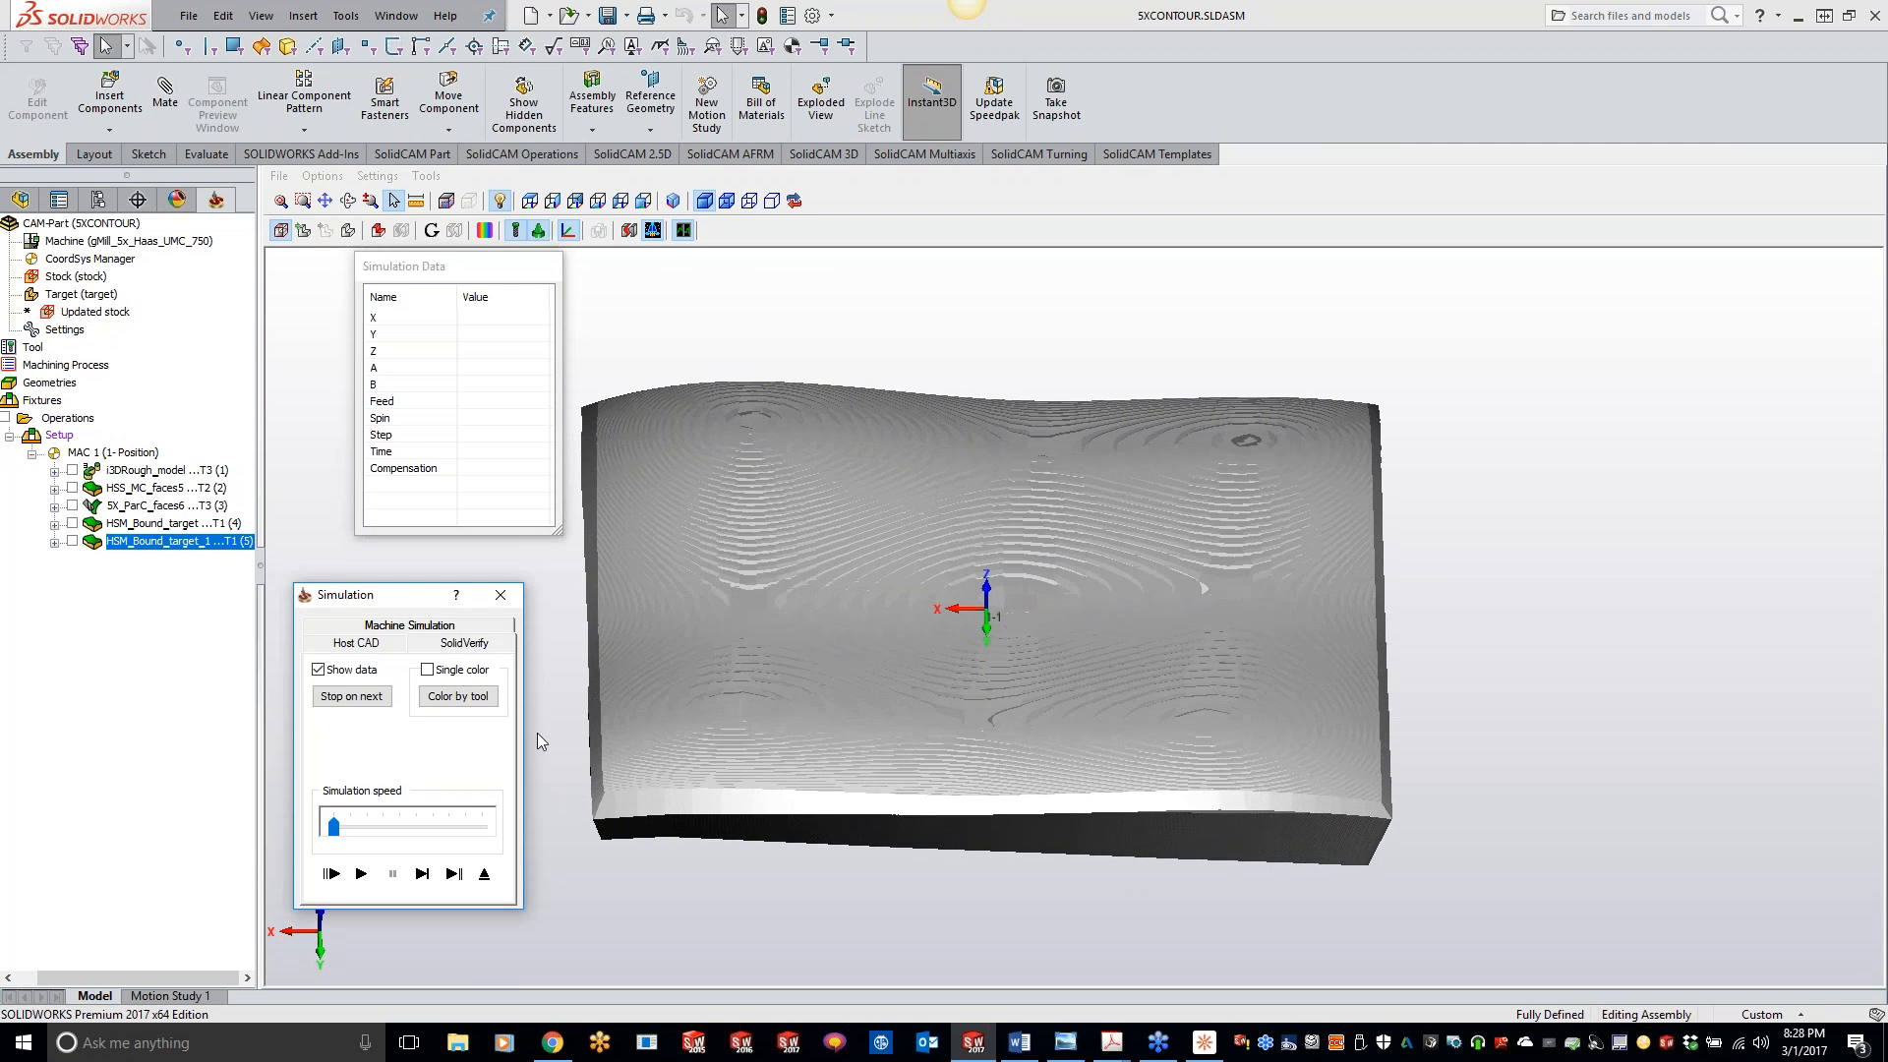
left_click(361, 873)
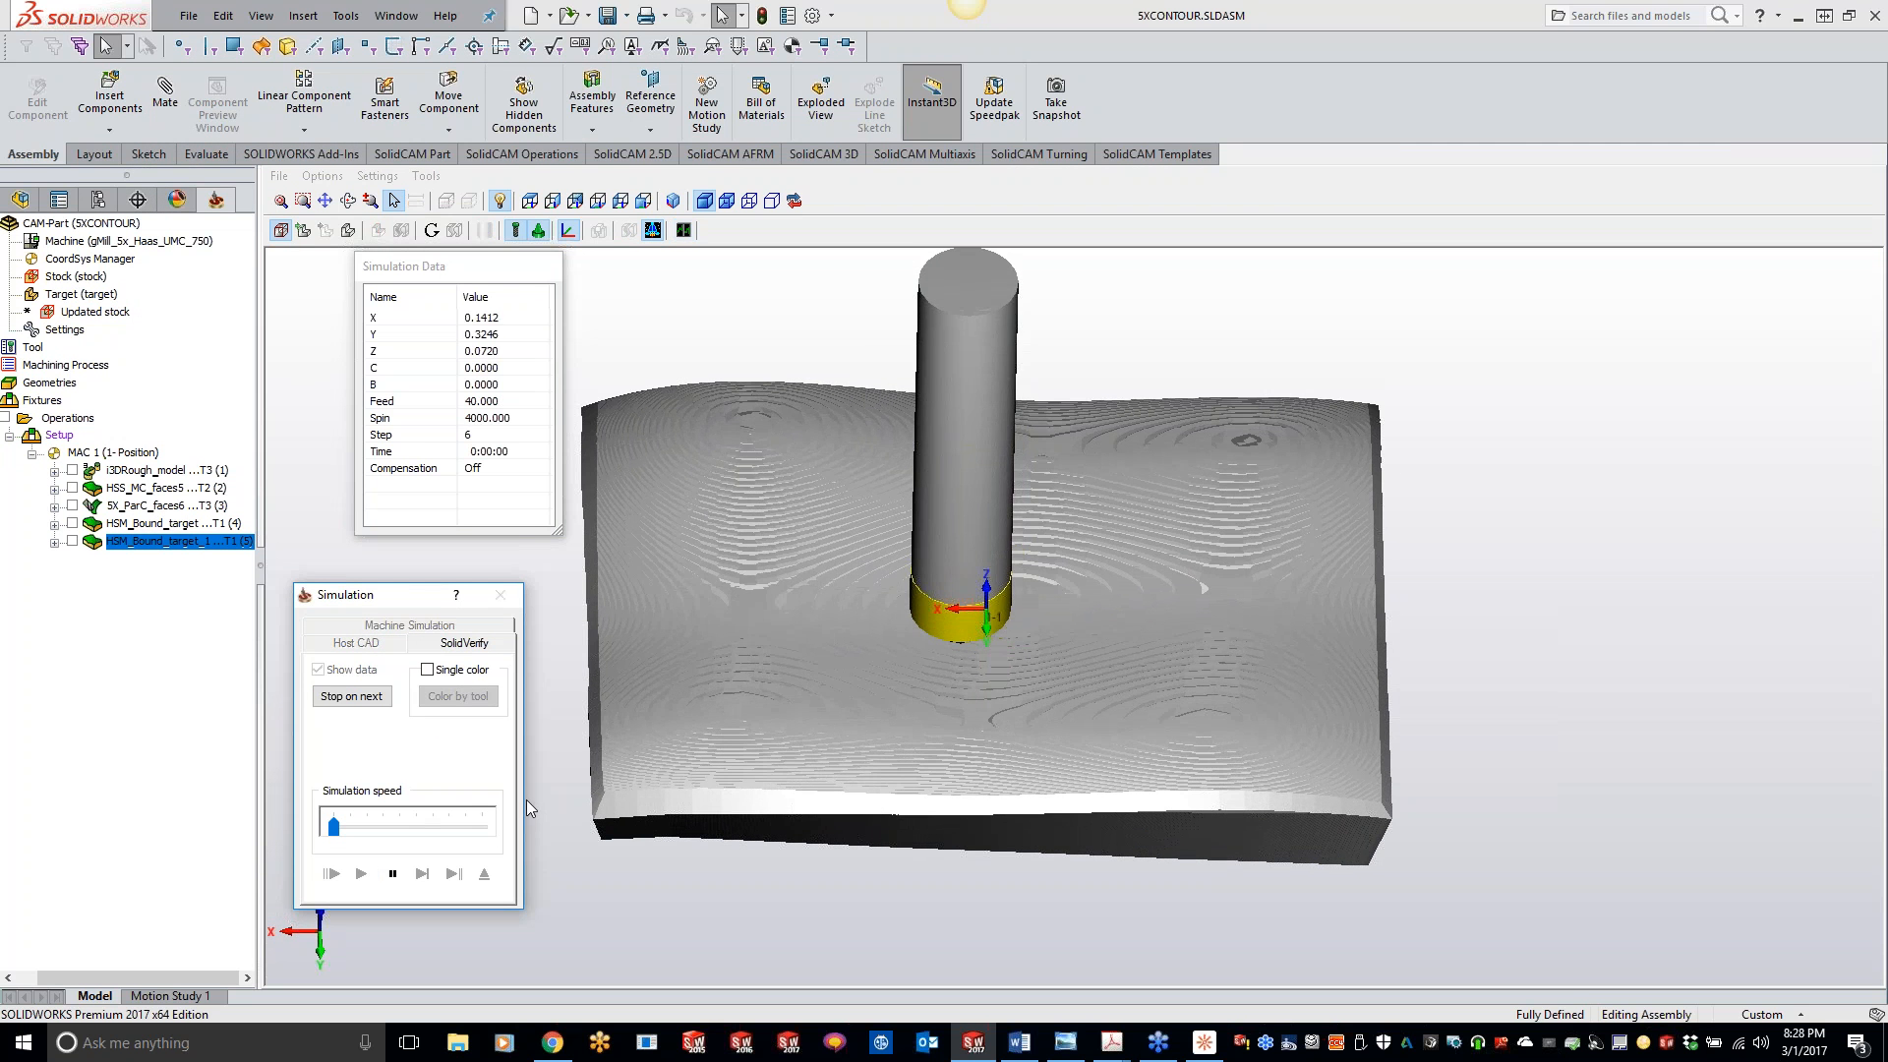
left_click_drag(335, 826, 371, 826)
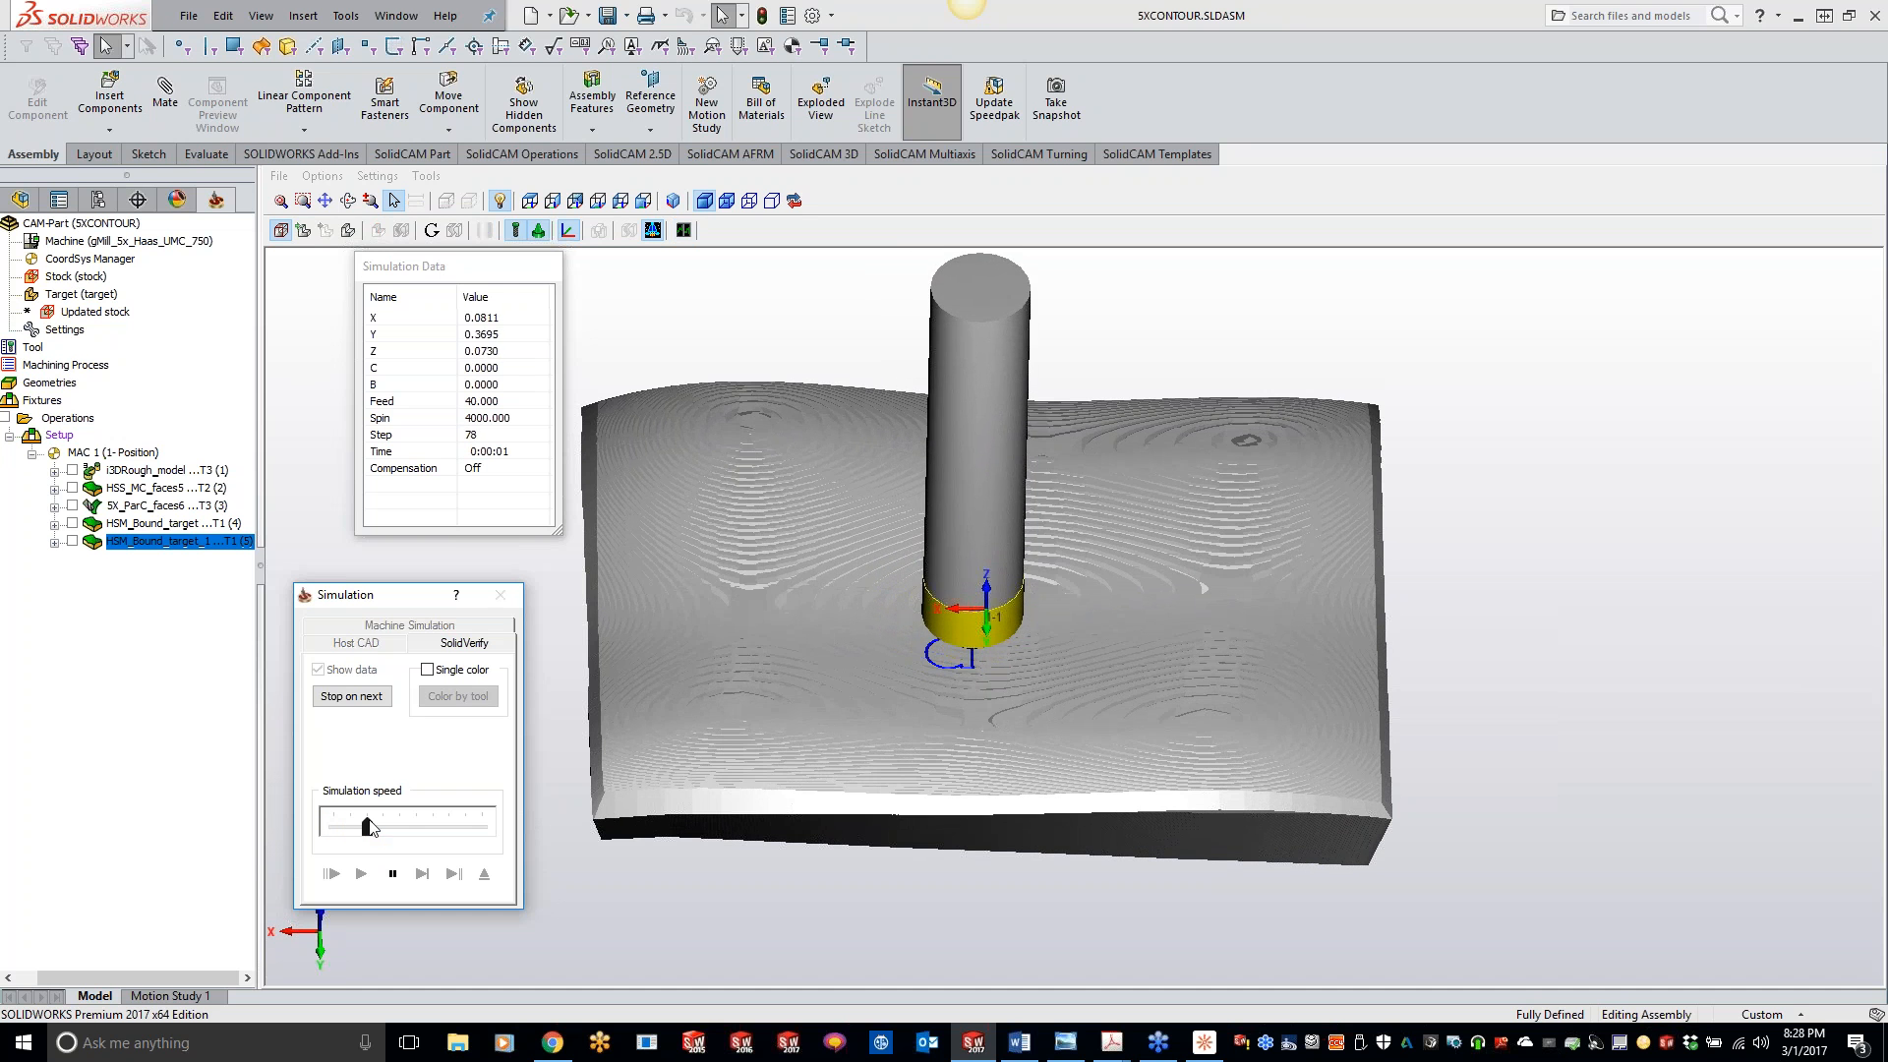
left_click_drag(371, 826, 416, 828)
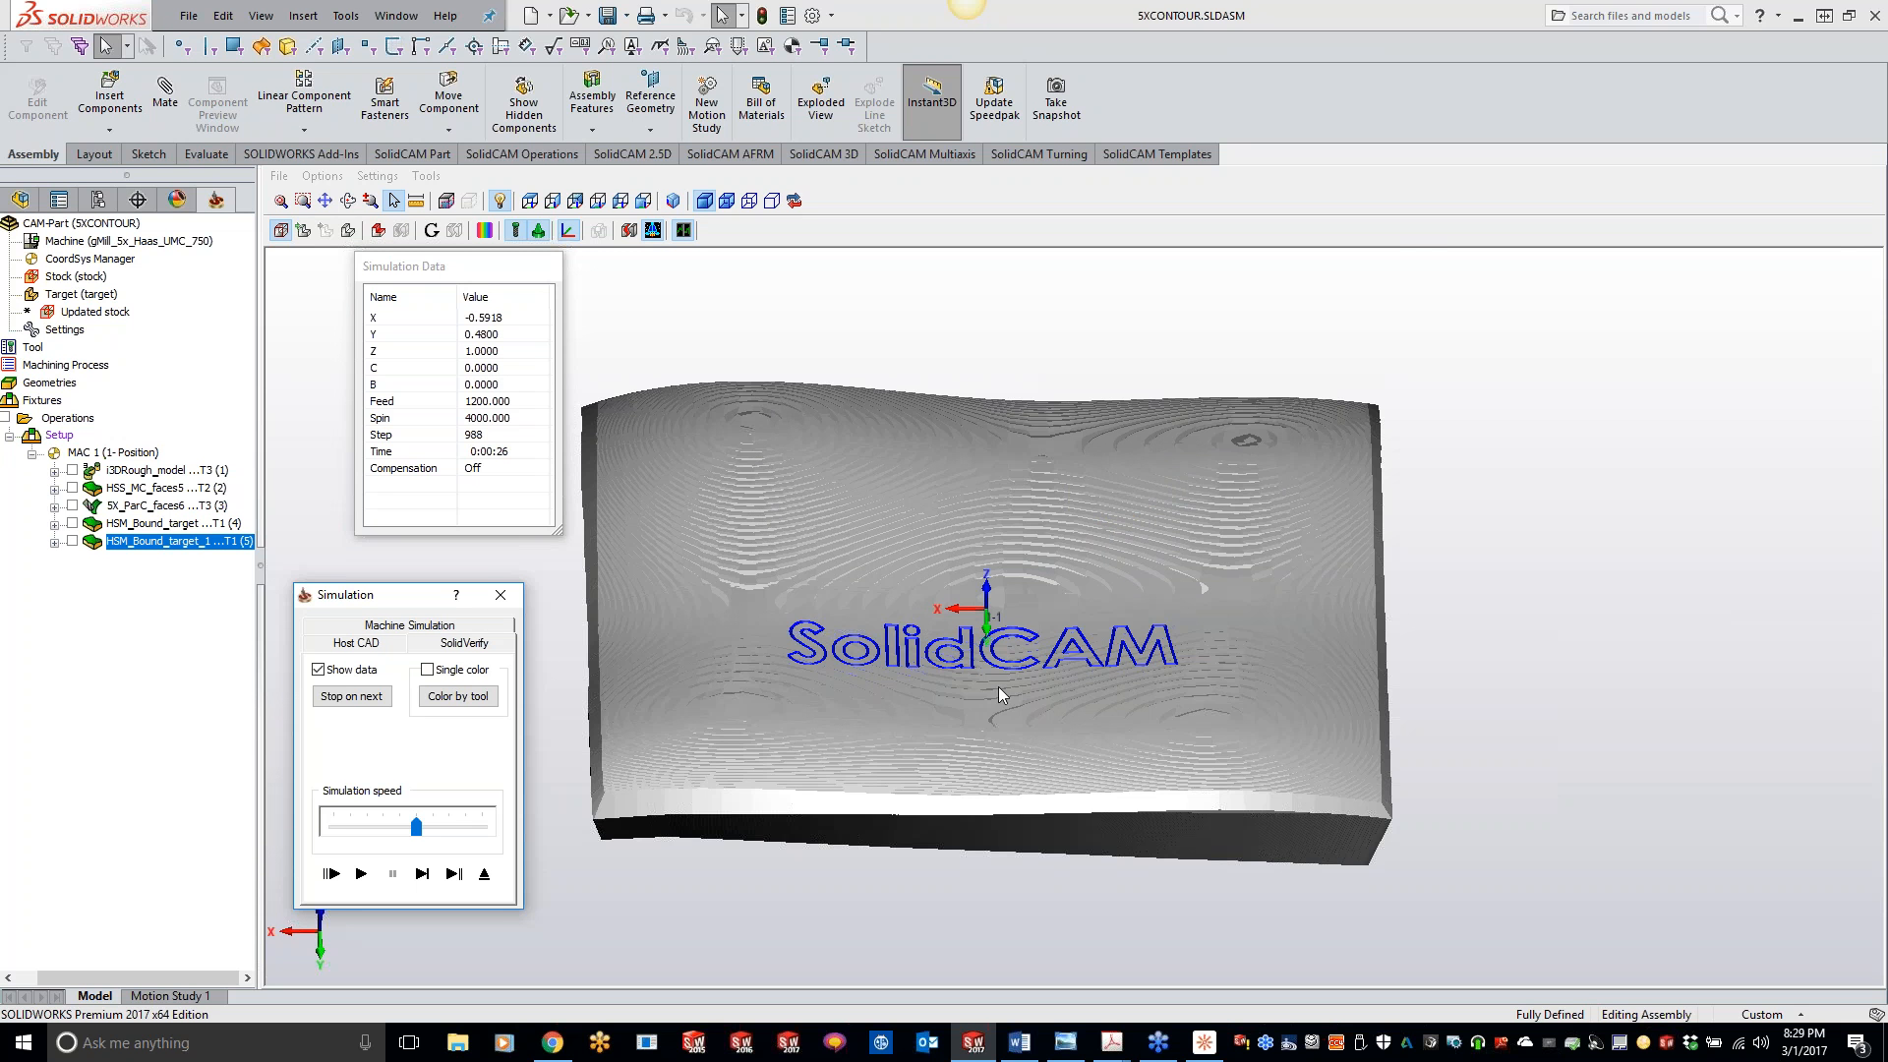
middle_click_drag(1009, 690, 1007, 676)
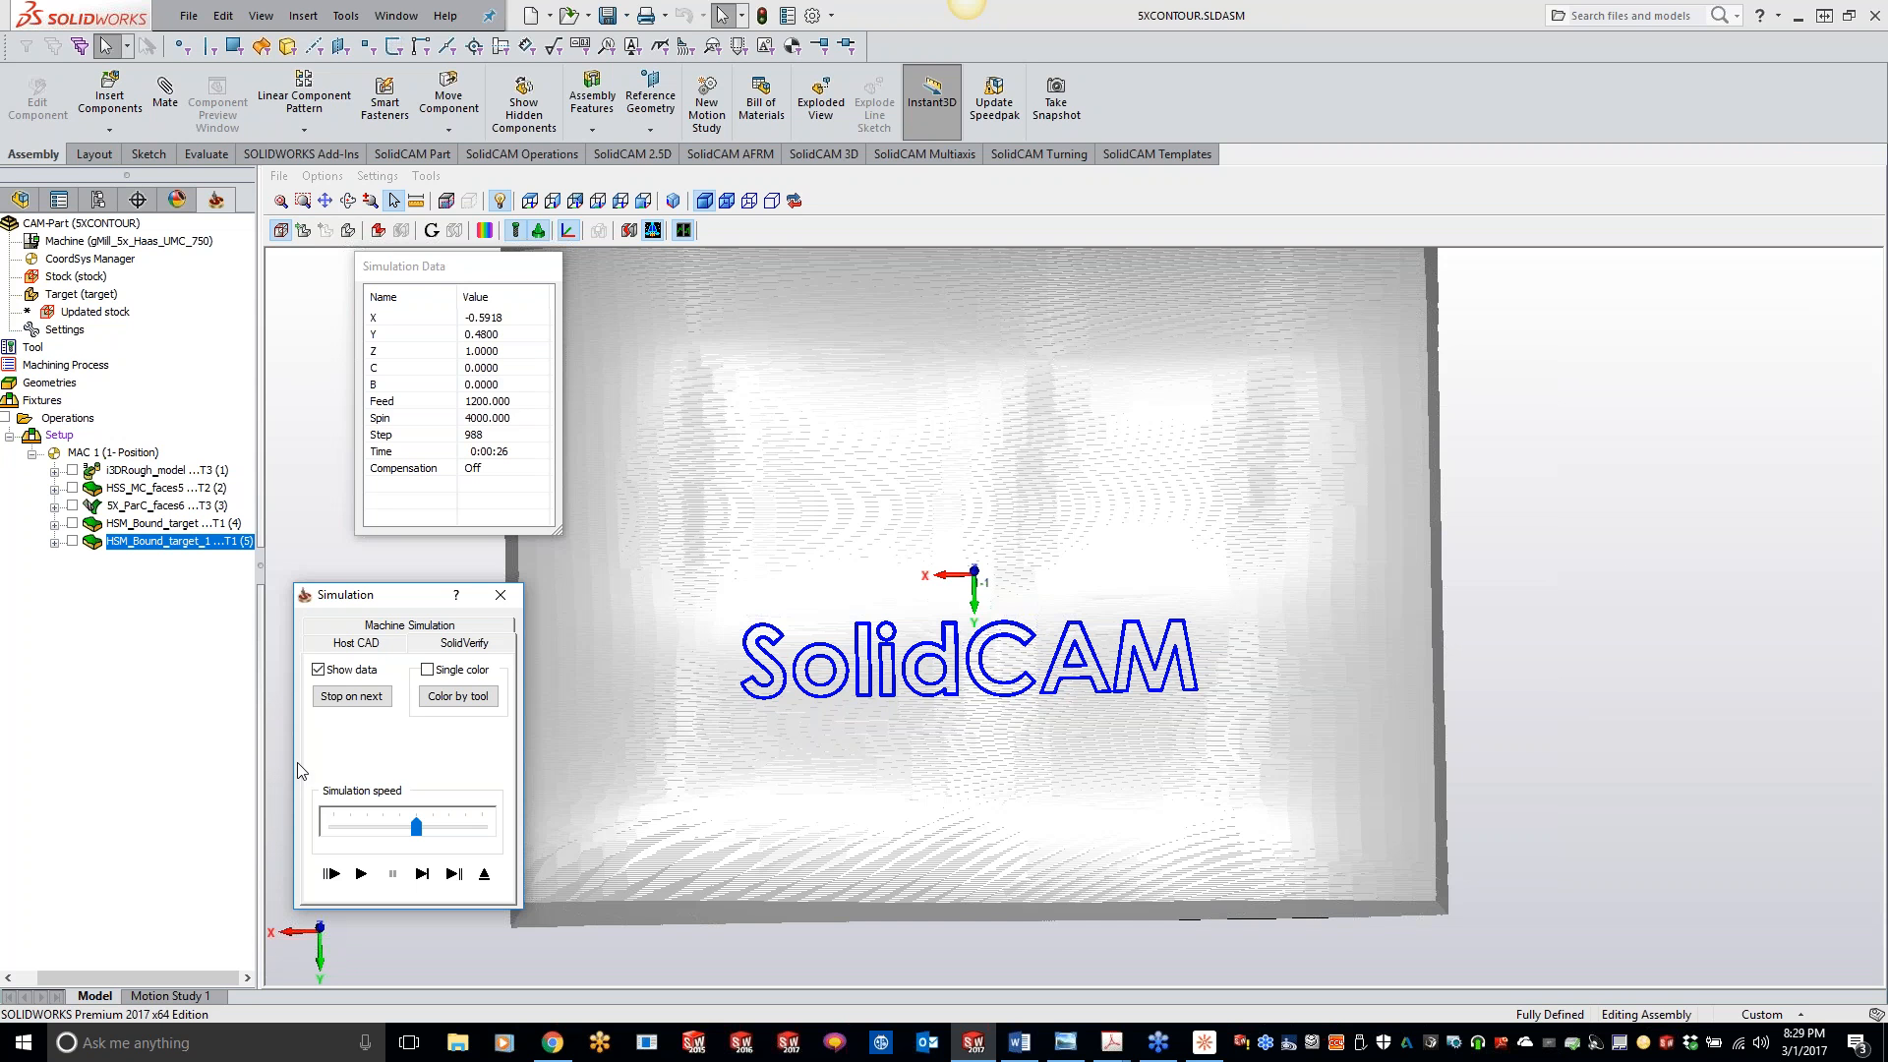
left_click(501, 595)
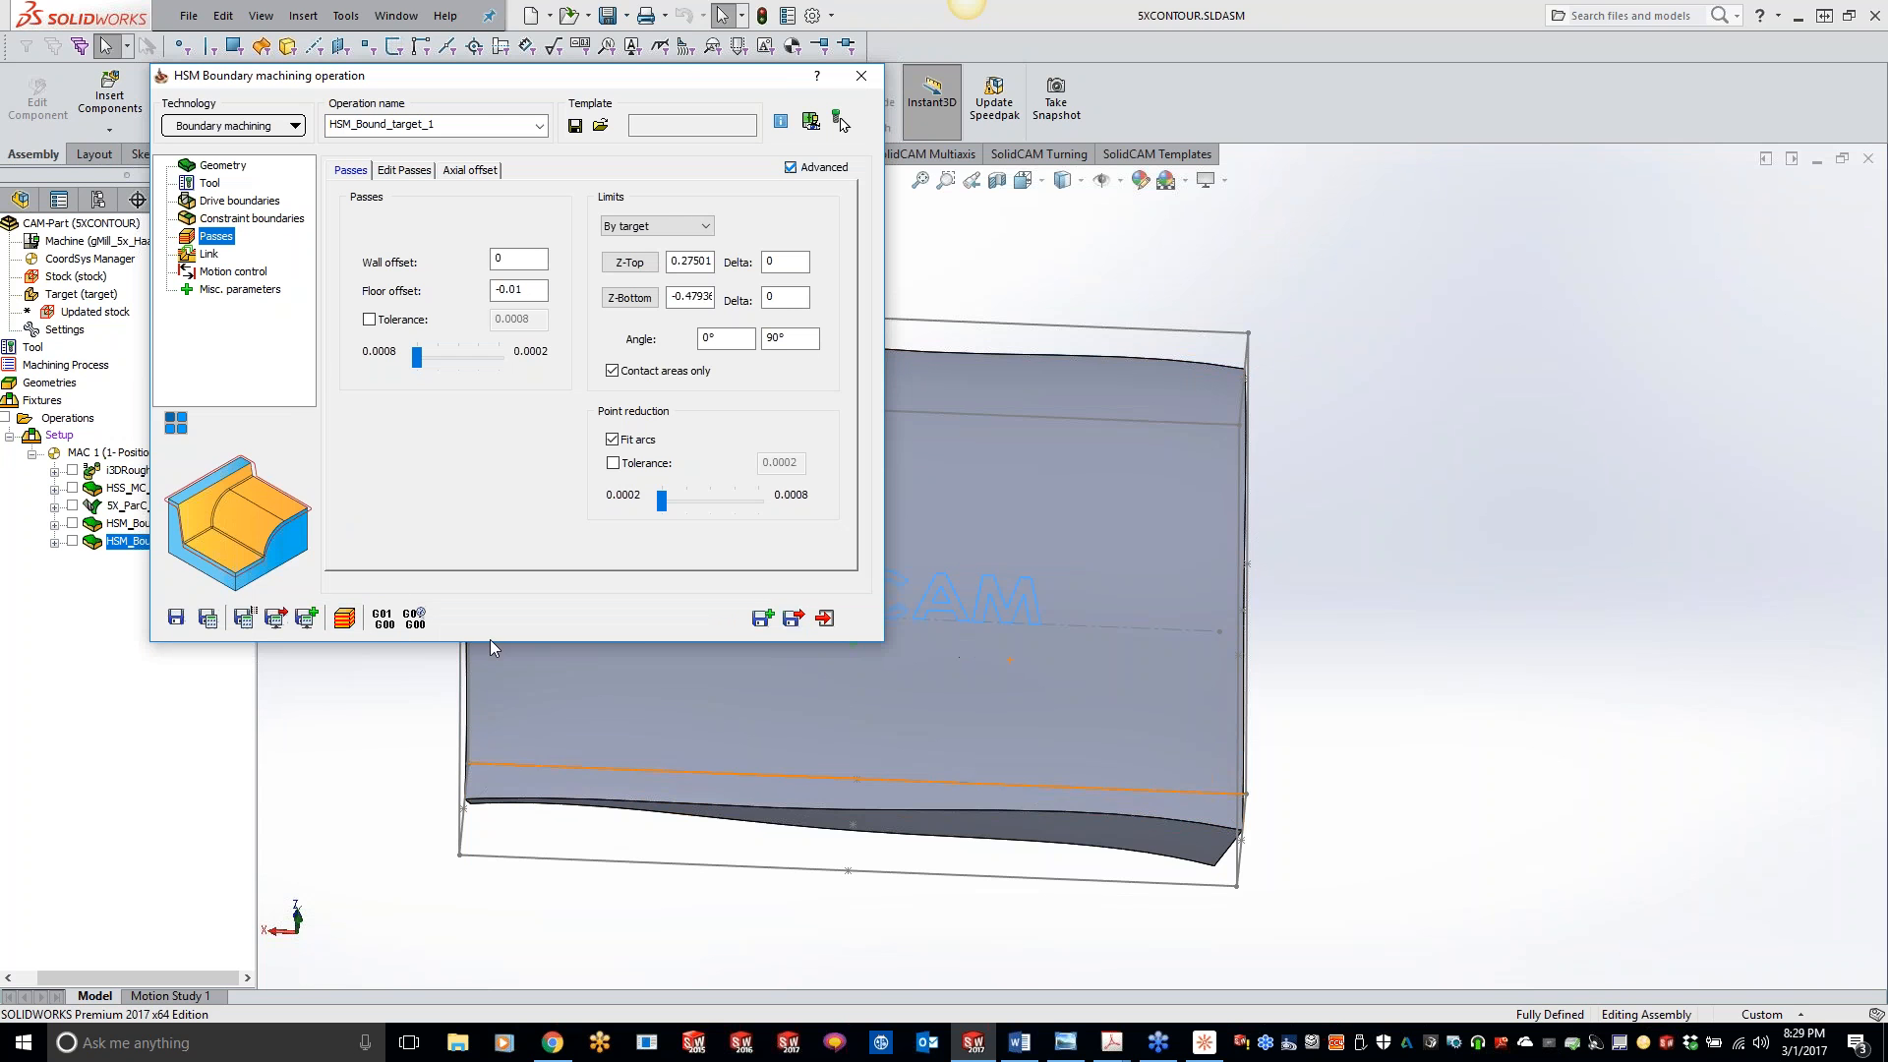
left_click(860, 77)
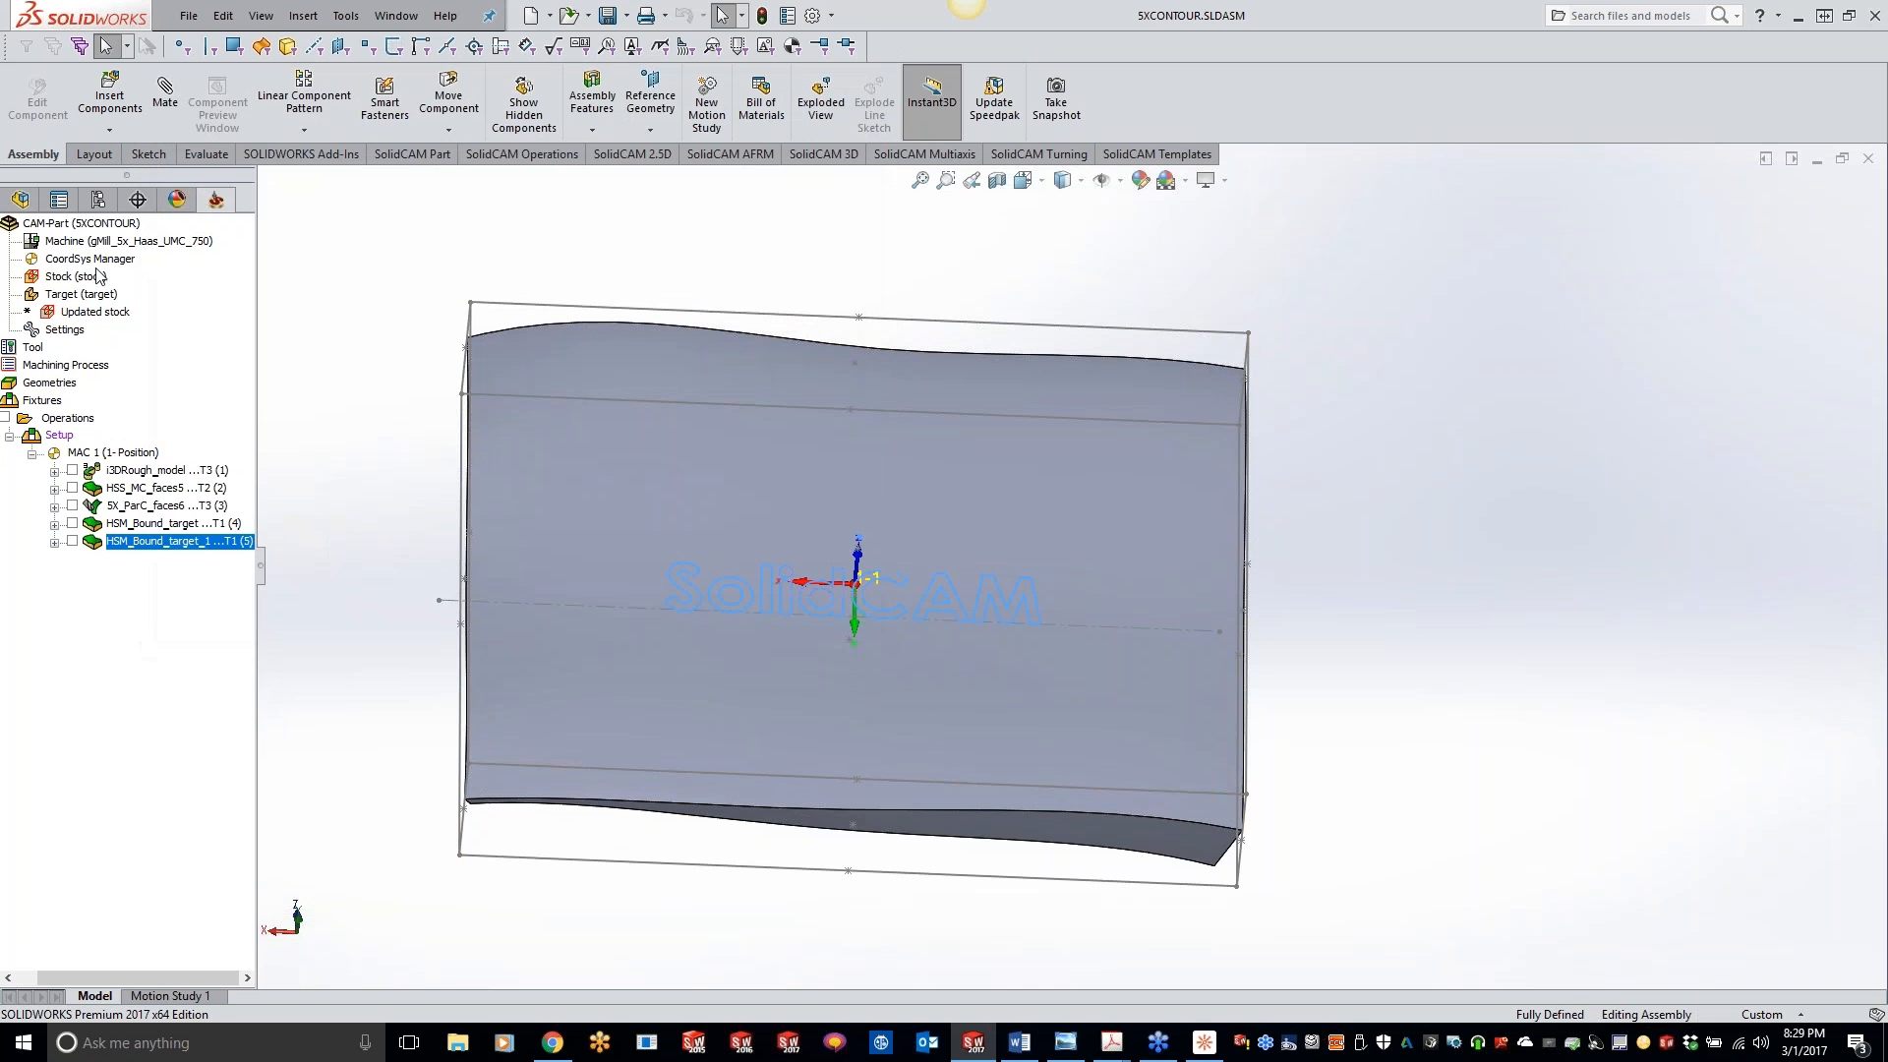
- Close the 5XCONTOUR CAM-Part and open the recent CAM-Part 600718 REV A, declining to locate its original model manually
right_click(99, 226)
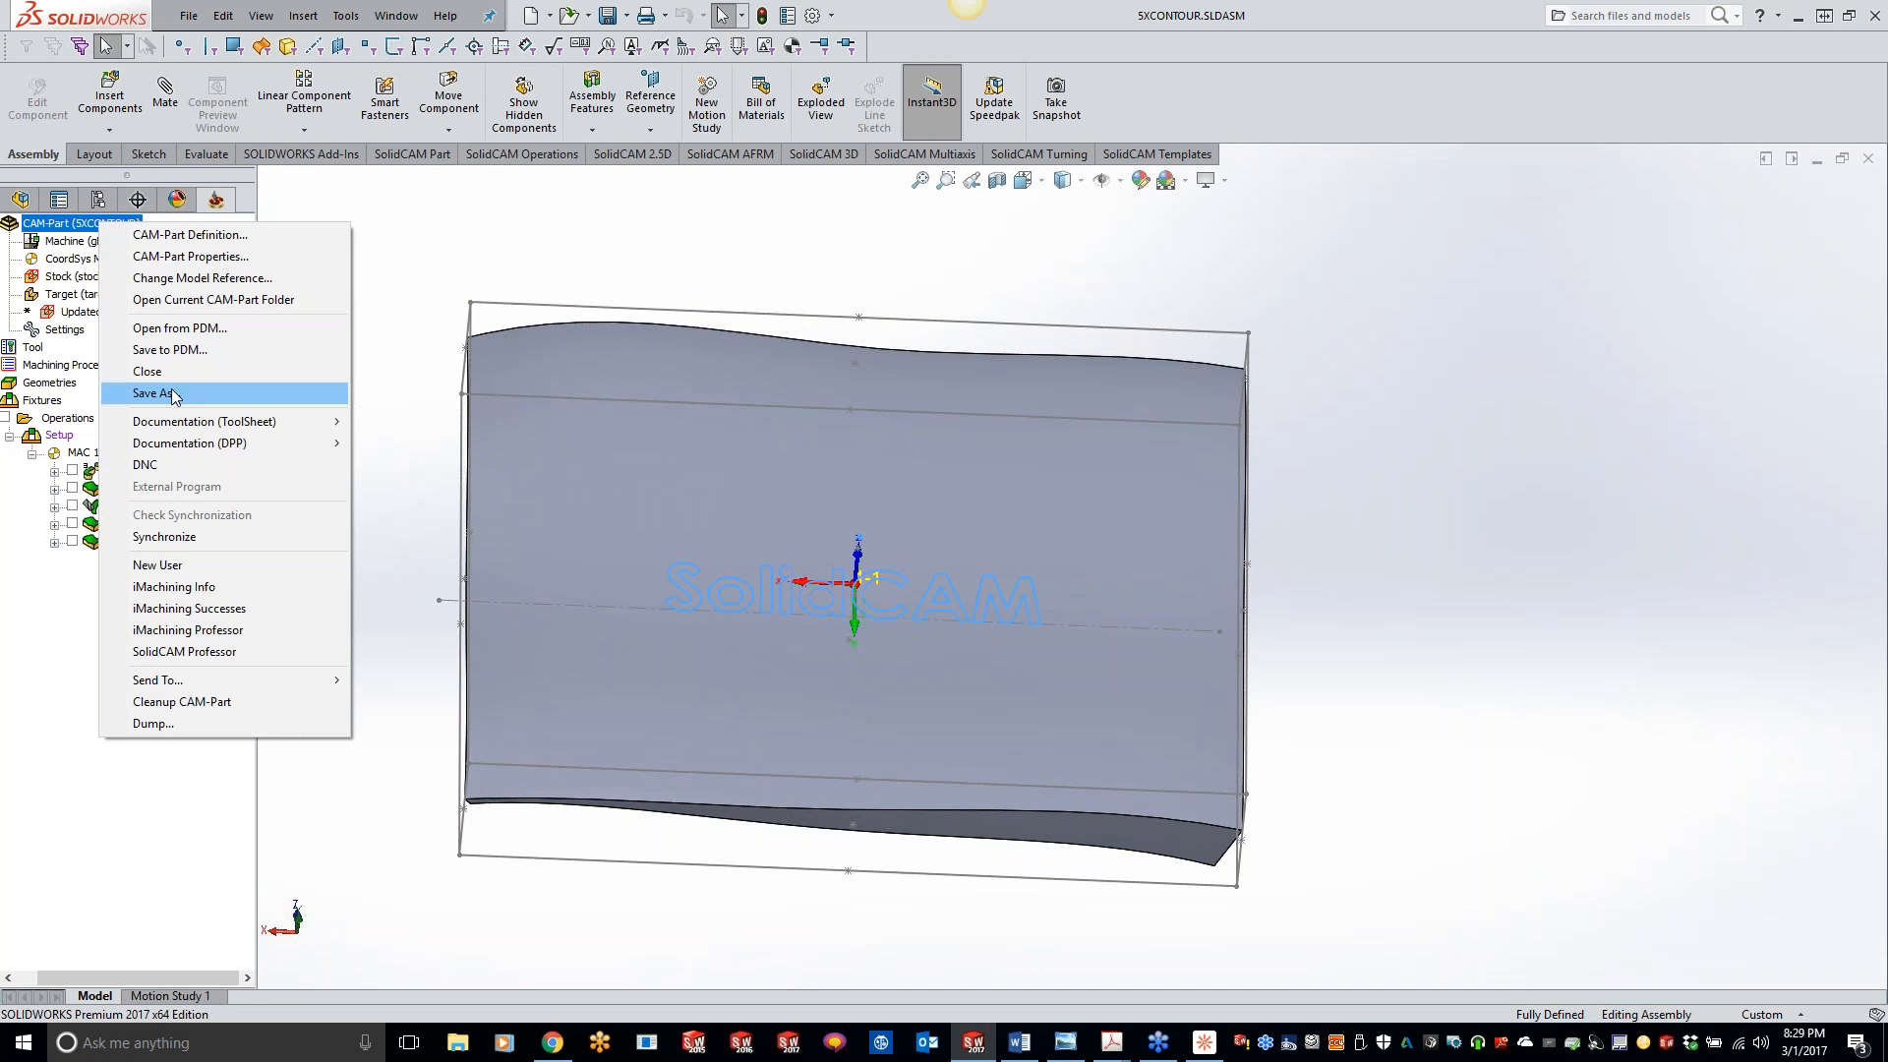
left_click(171, 374)
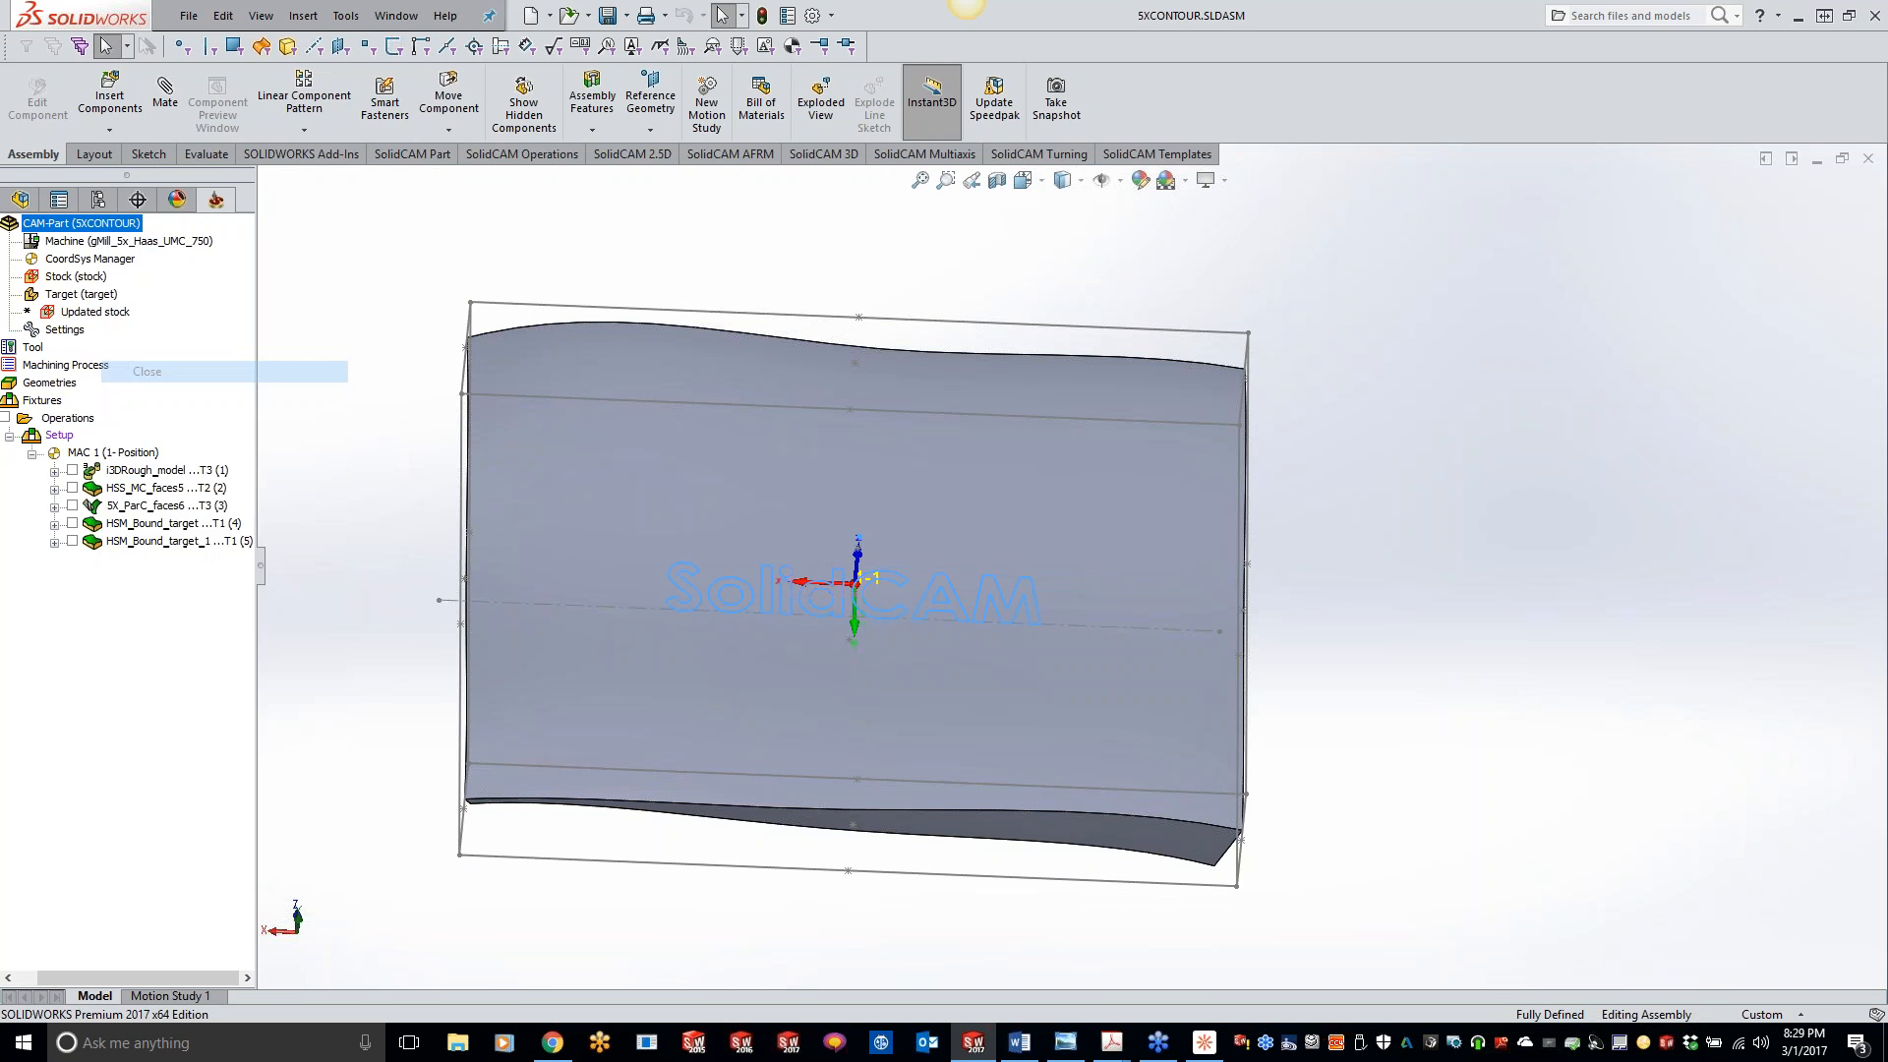
left_click(264, 17)
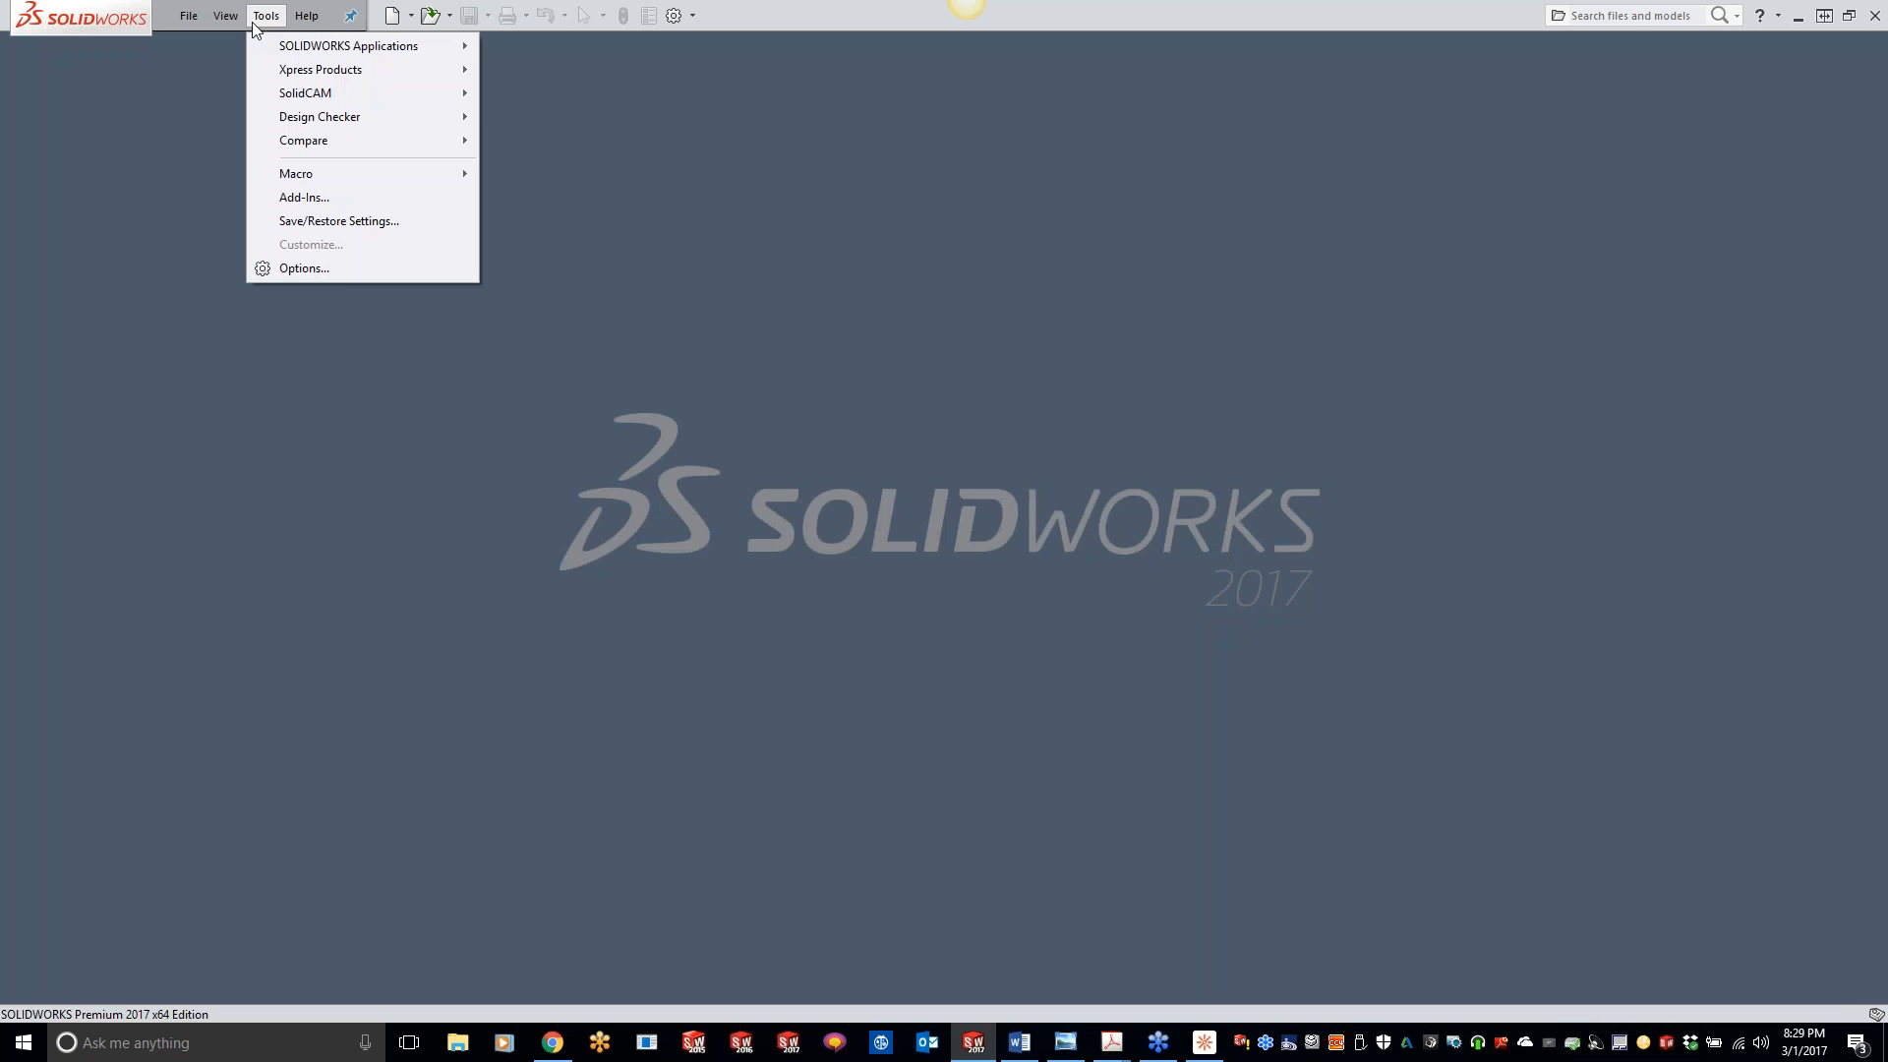
mouse_move(305, 95)
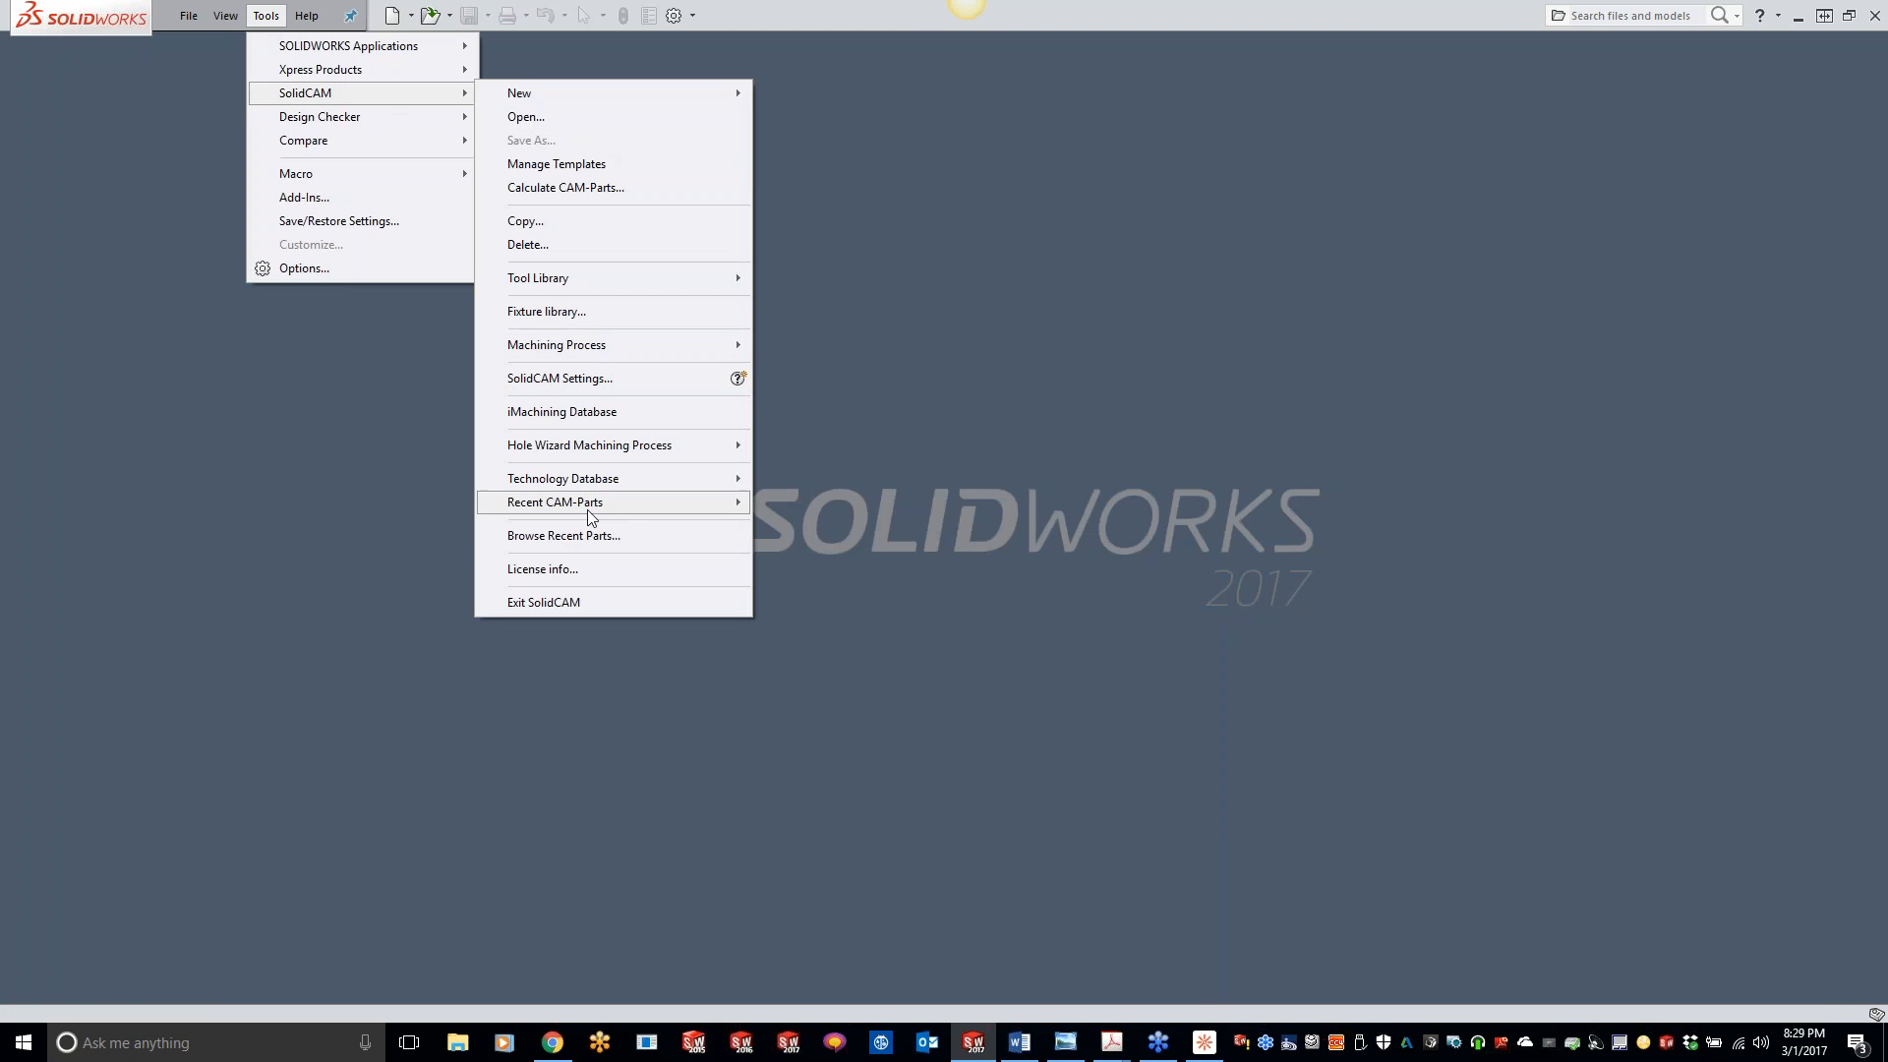
mouse_move(587, 502)
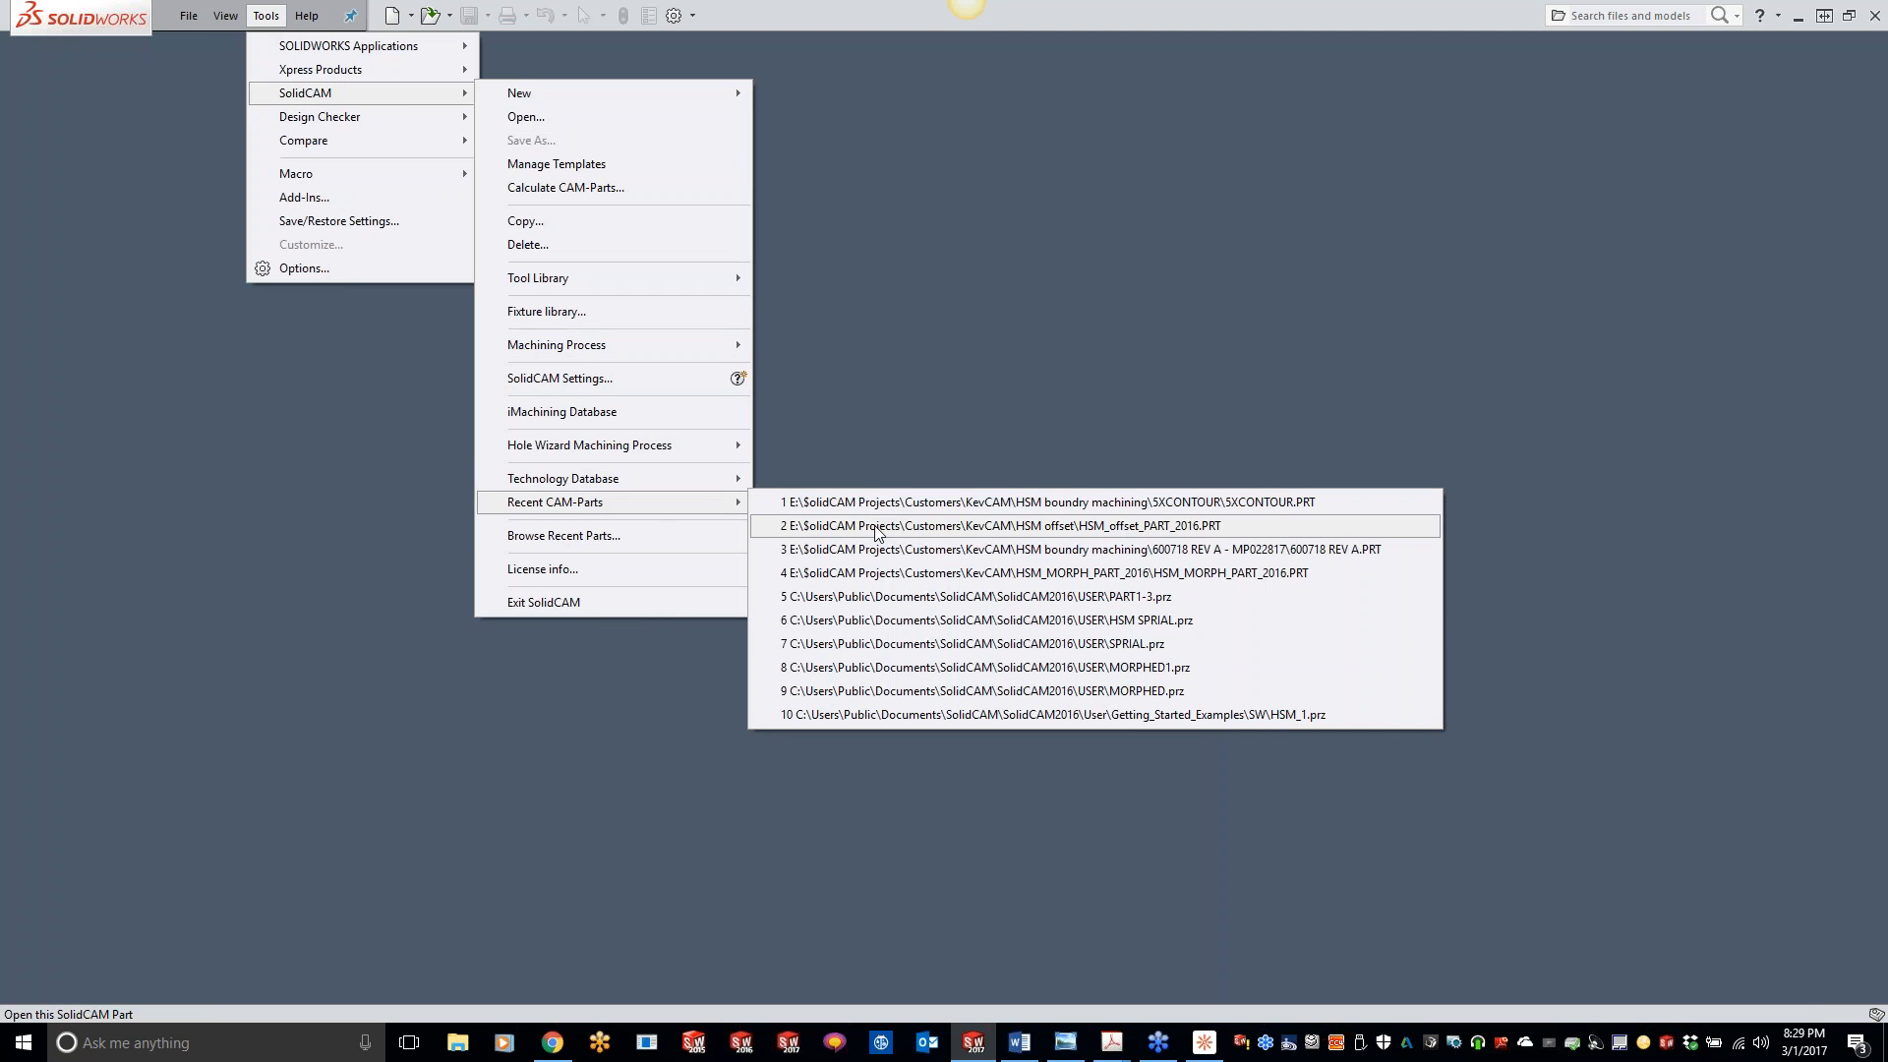
left_click(881, 552)
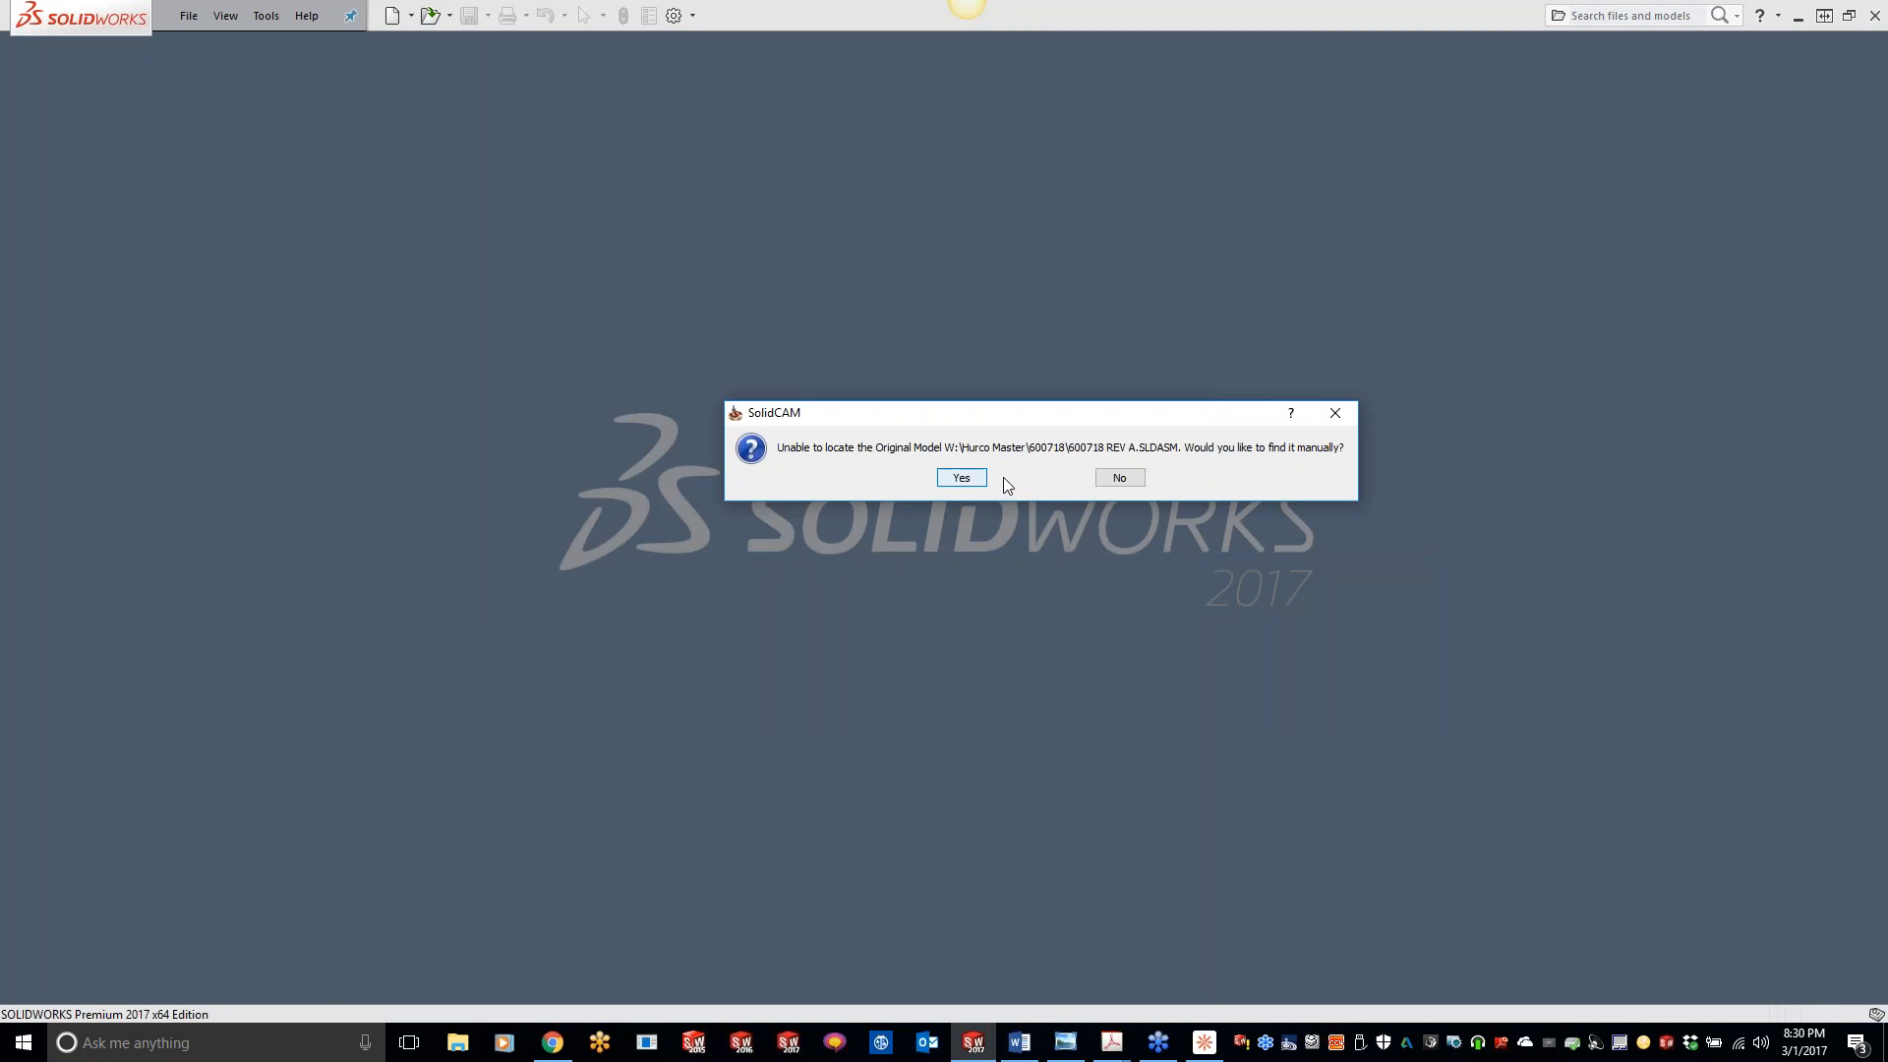
left_click(1130, 476)
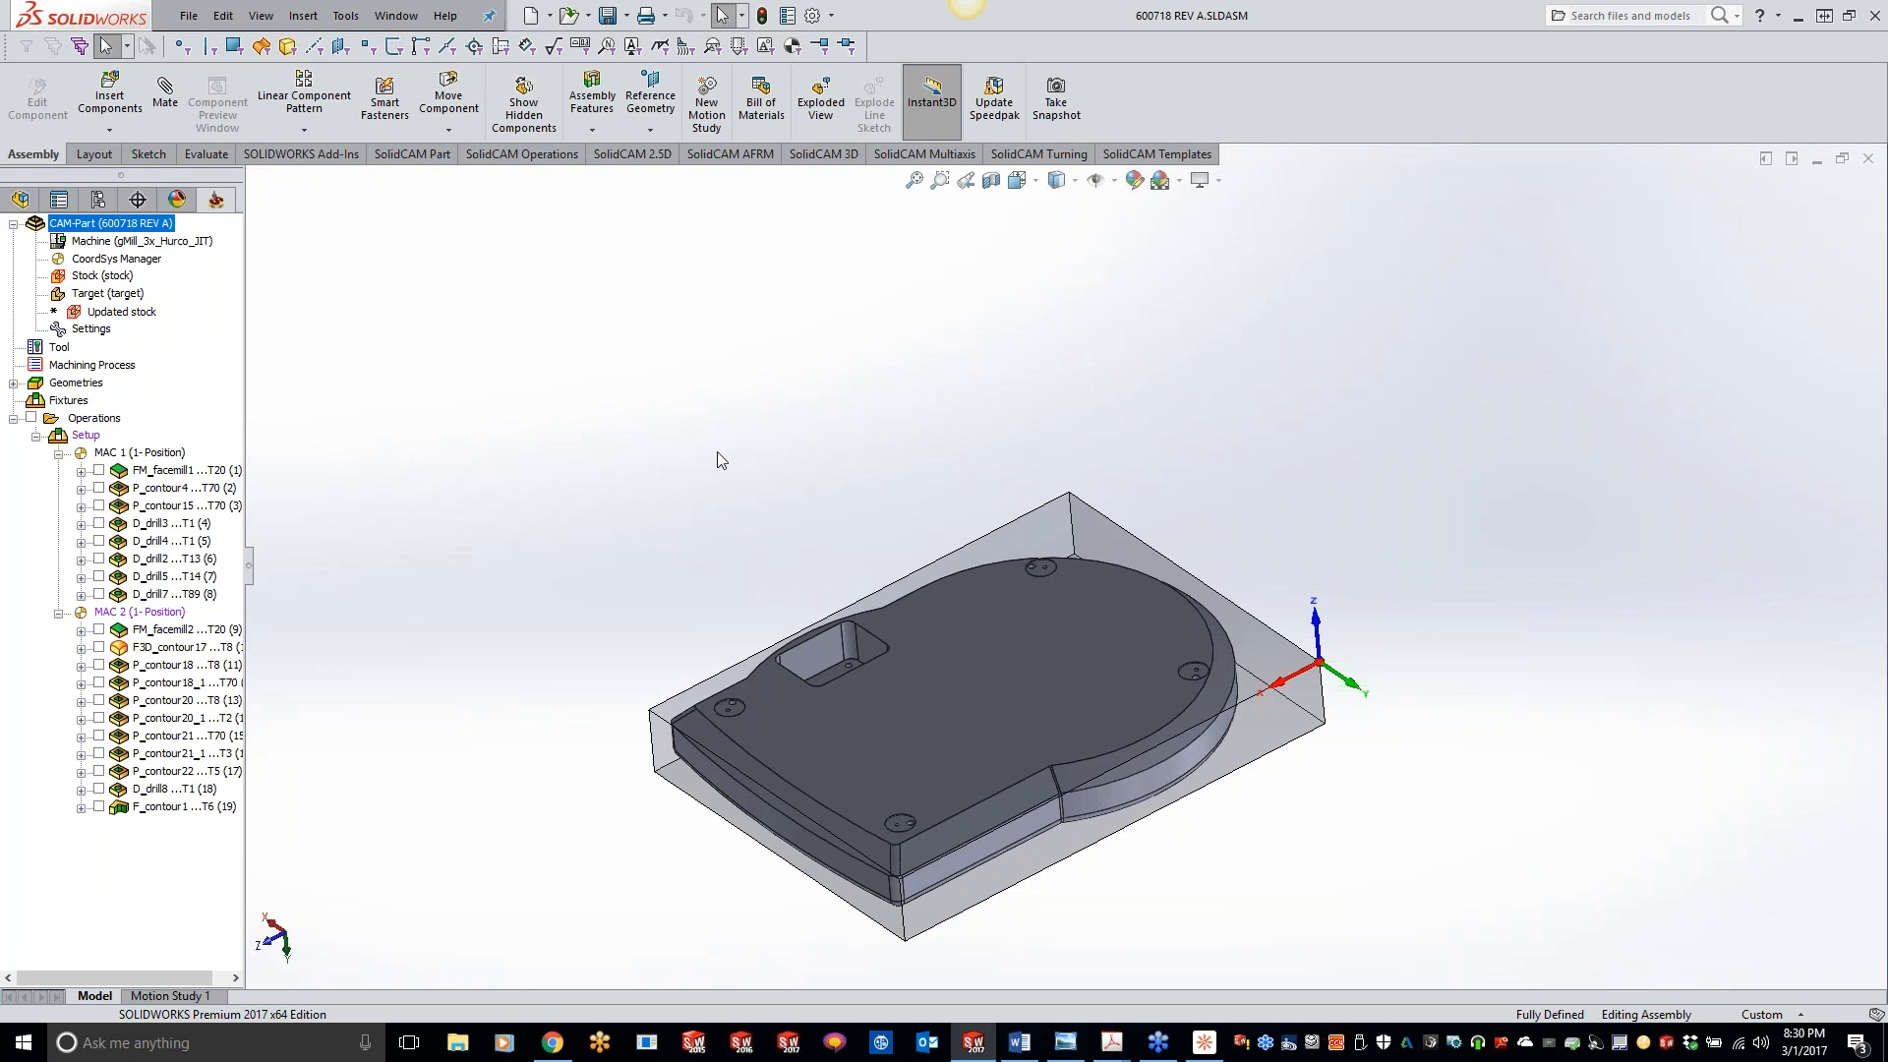
- Examine the chamfered upper edge and the curved cutout beside the pocket on the part from several angles
middle_click_drag(643, 493, 522, 404)
left_click(1050, 564)
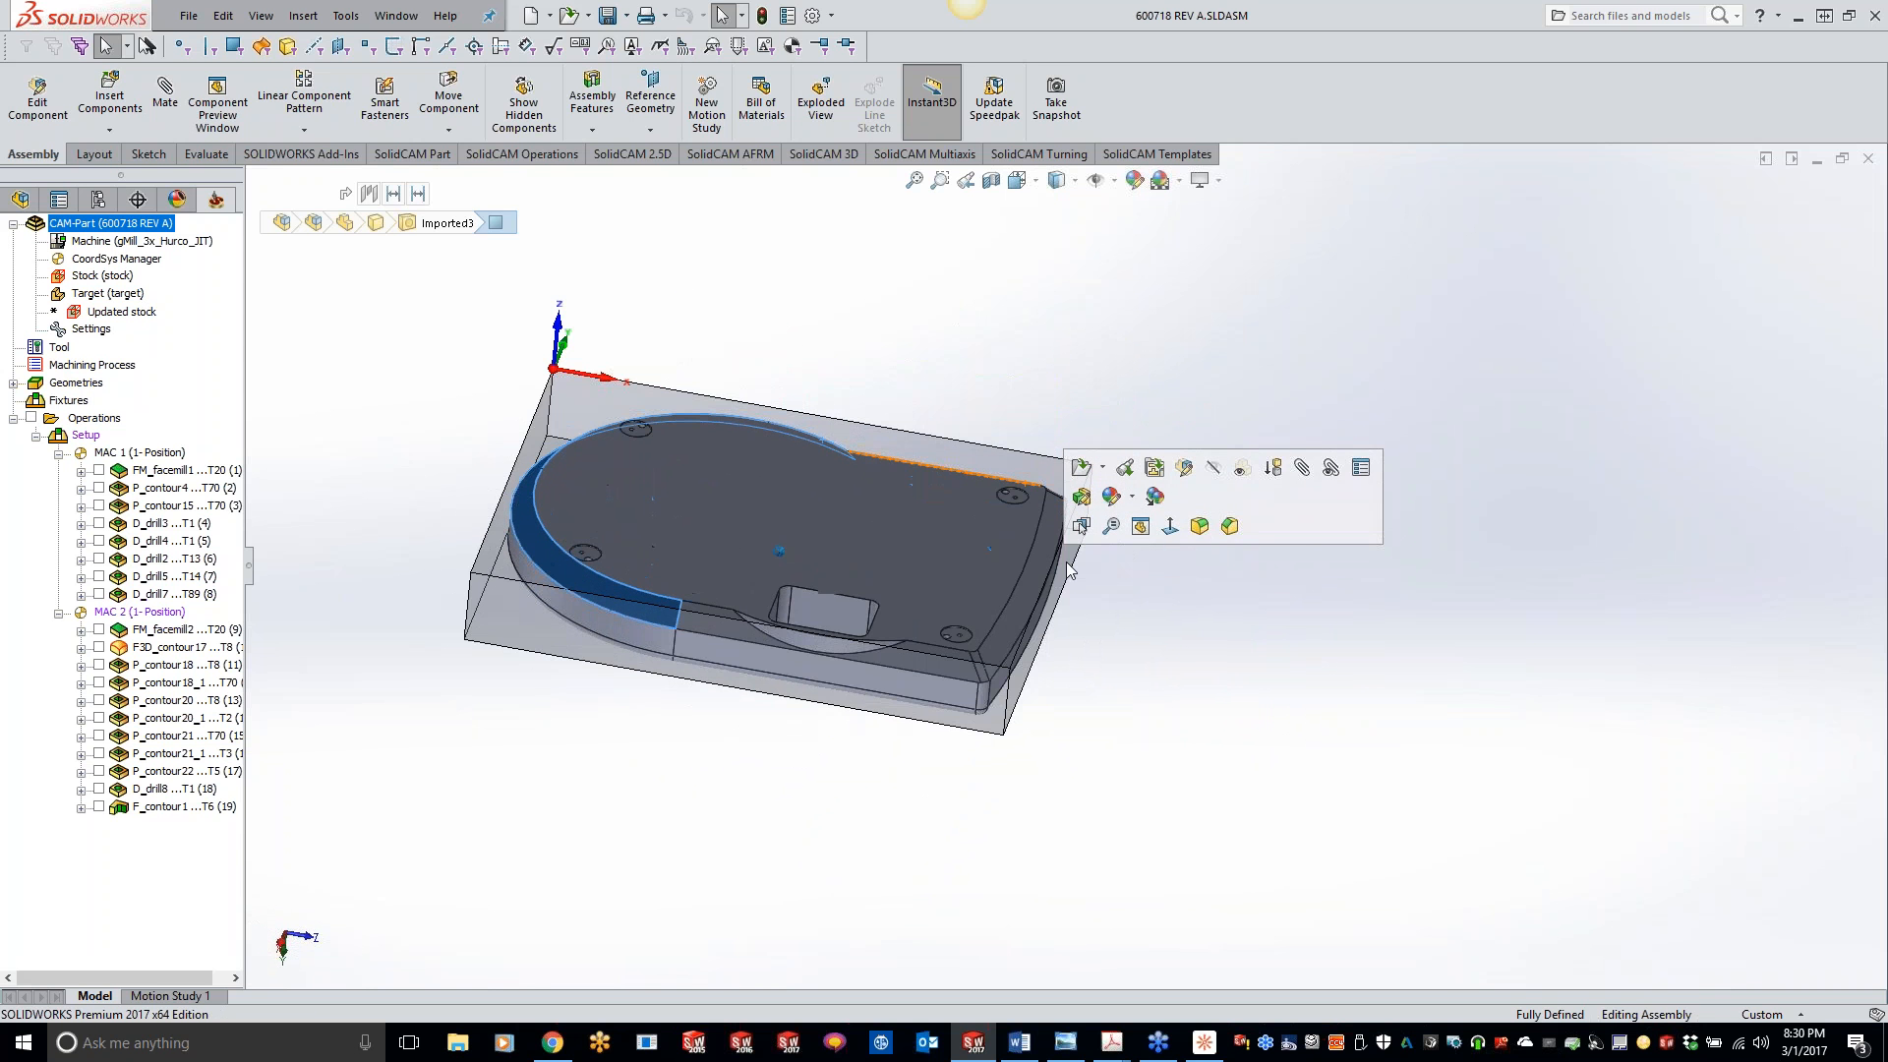
middle_click_drag(1013, 765, 968, 756)
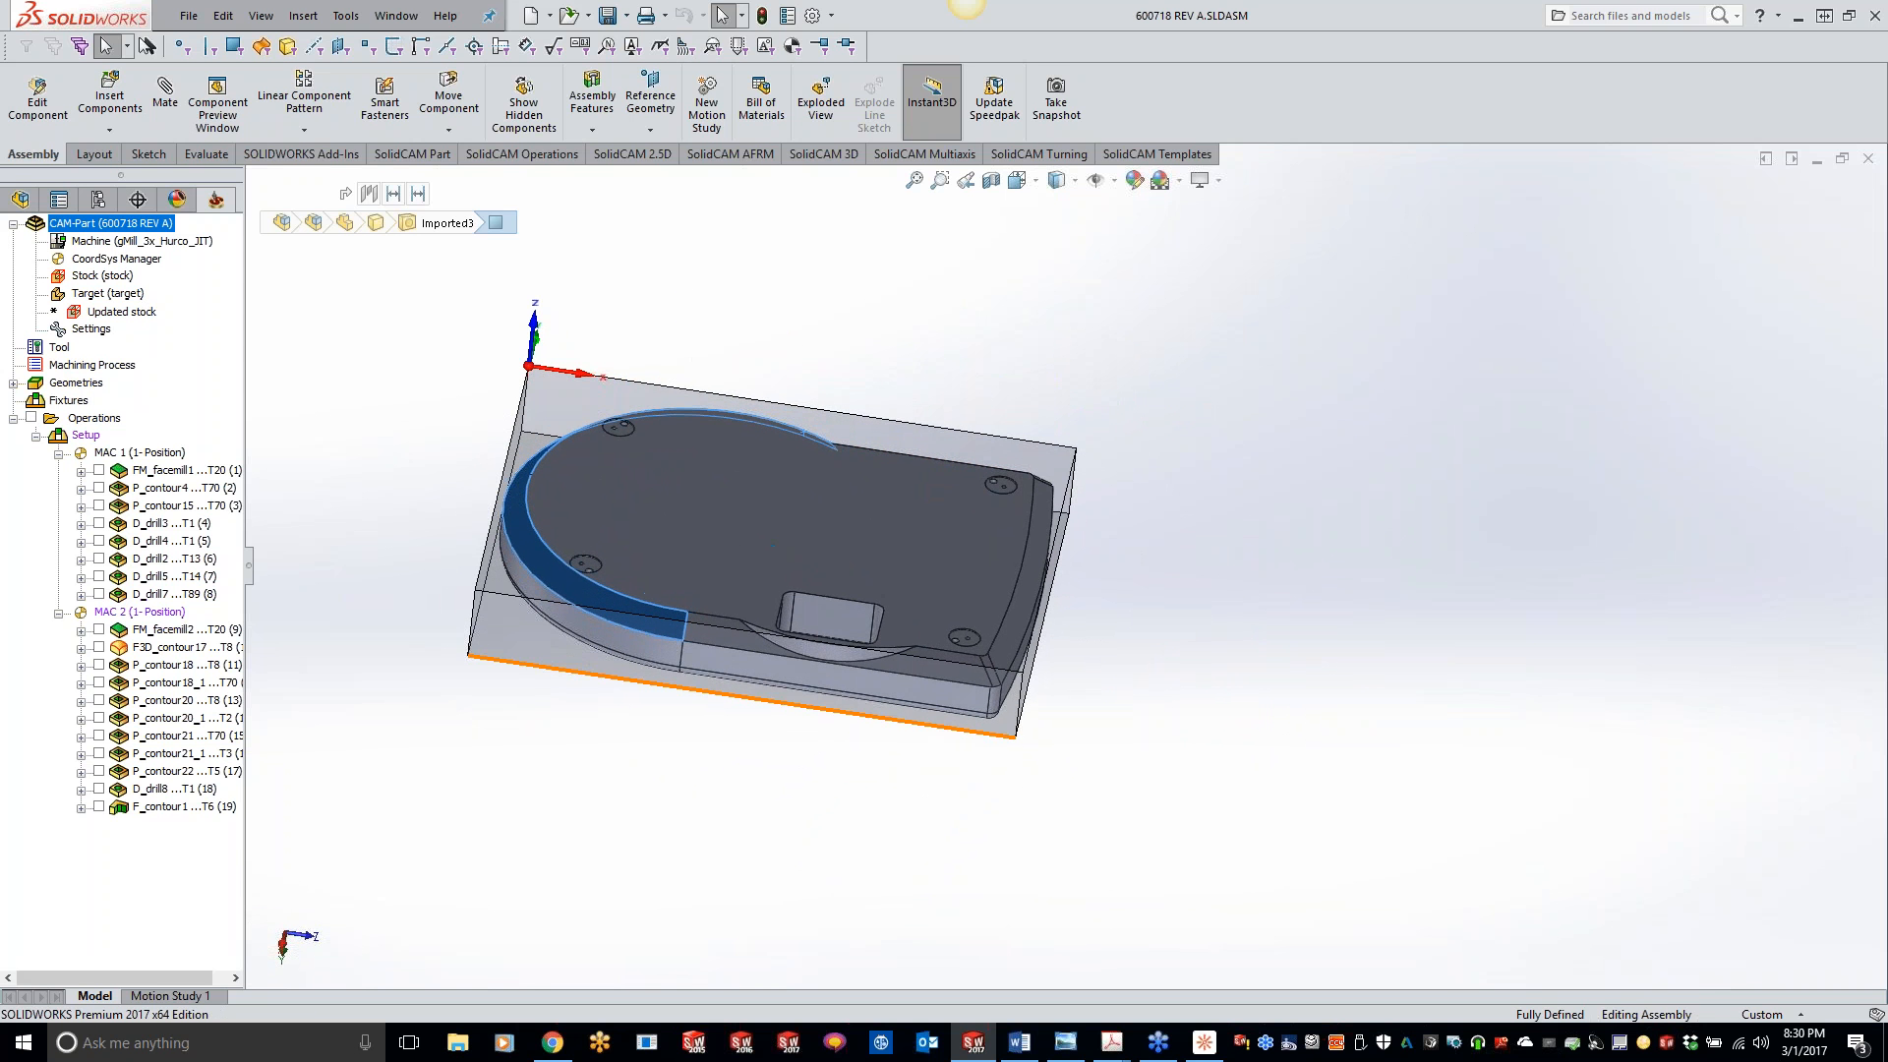
scroll(1027, 757, "down", 4)
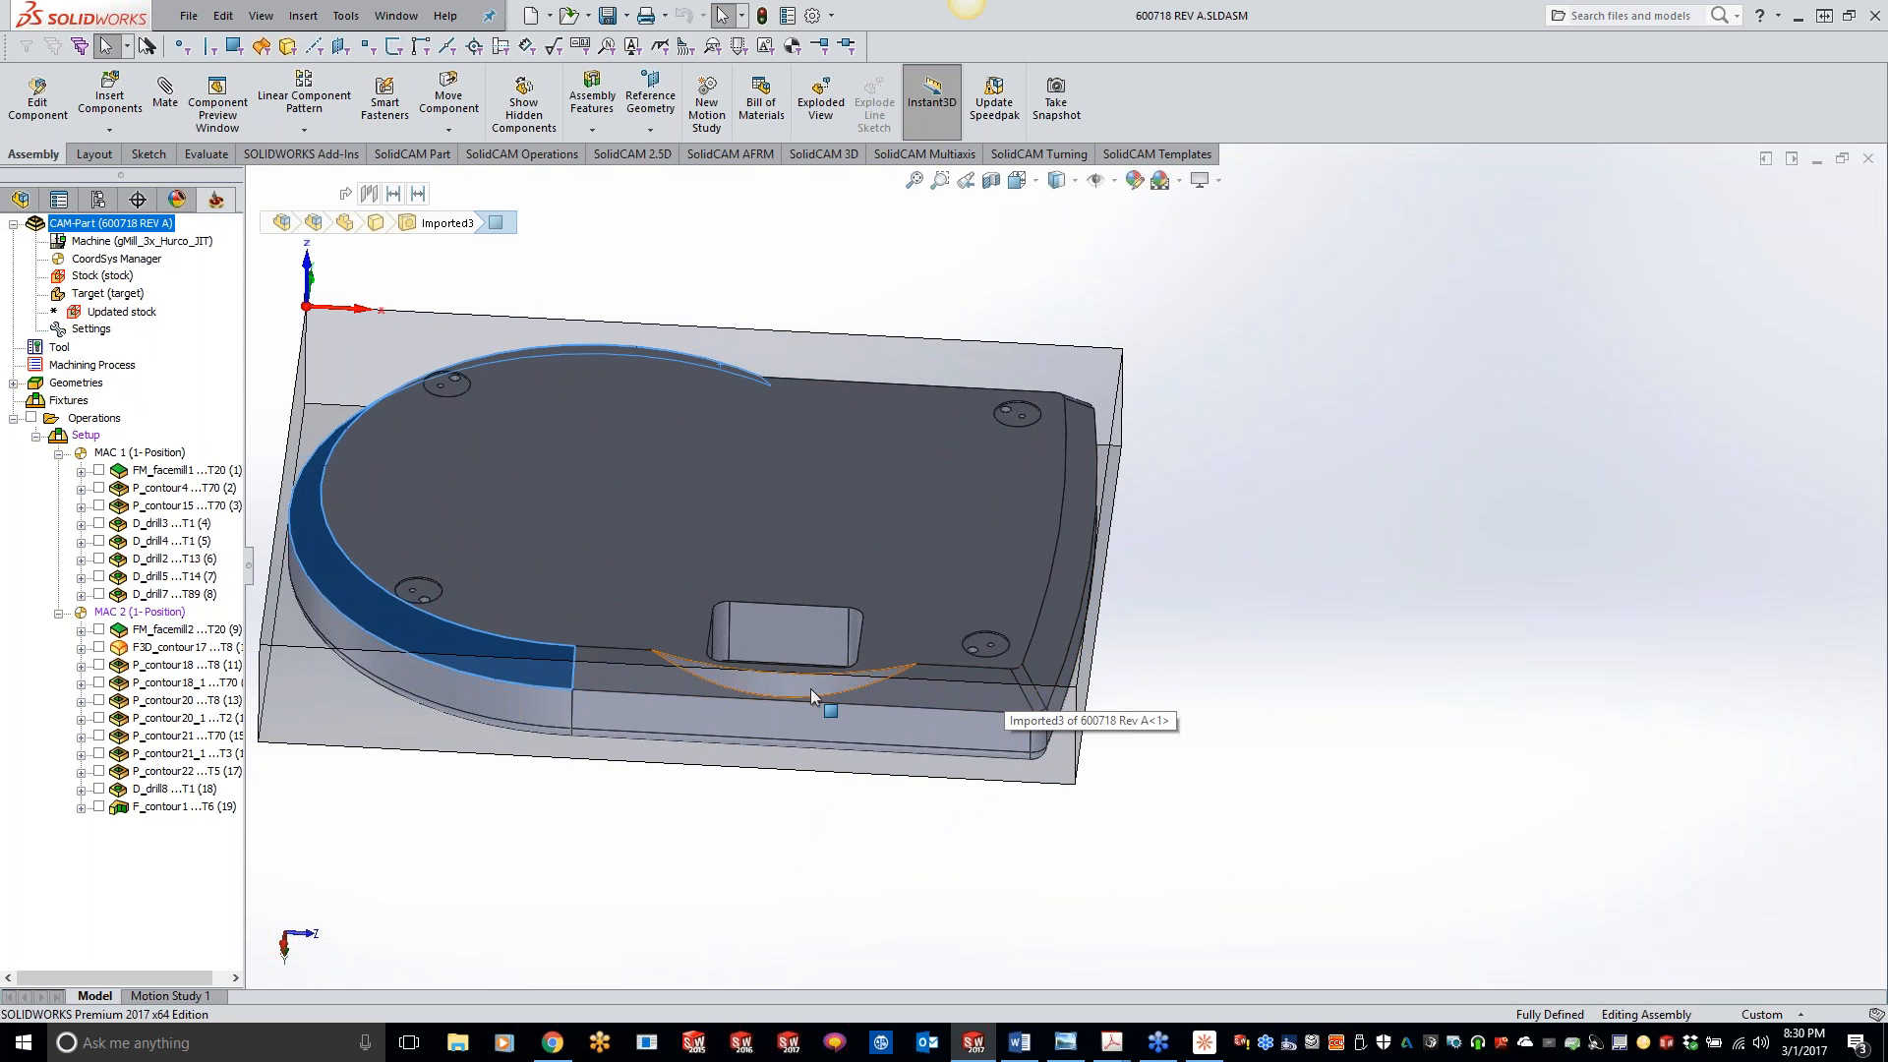
middle_click_drag(888, 674, 936, 730)
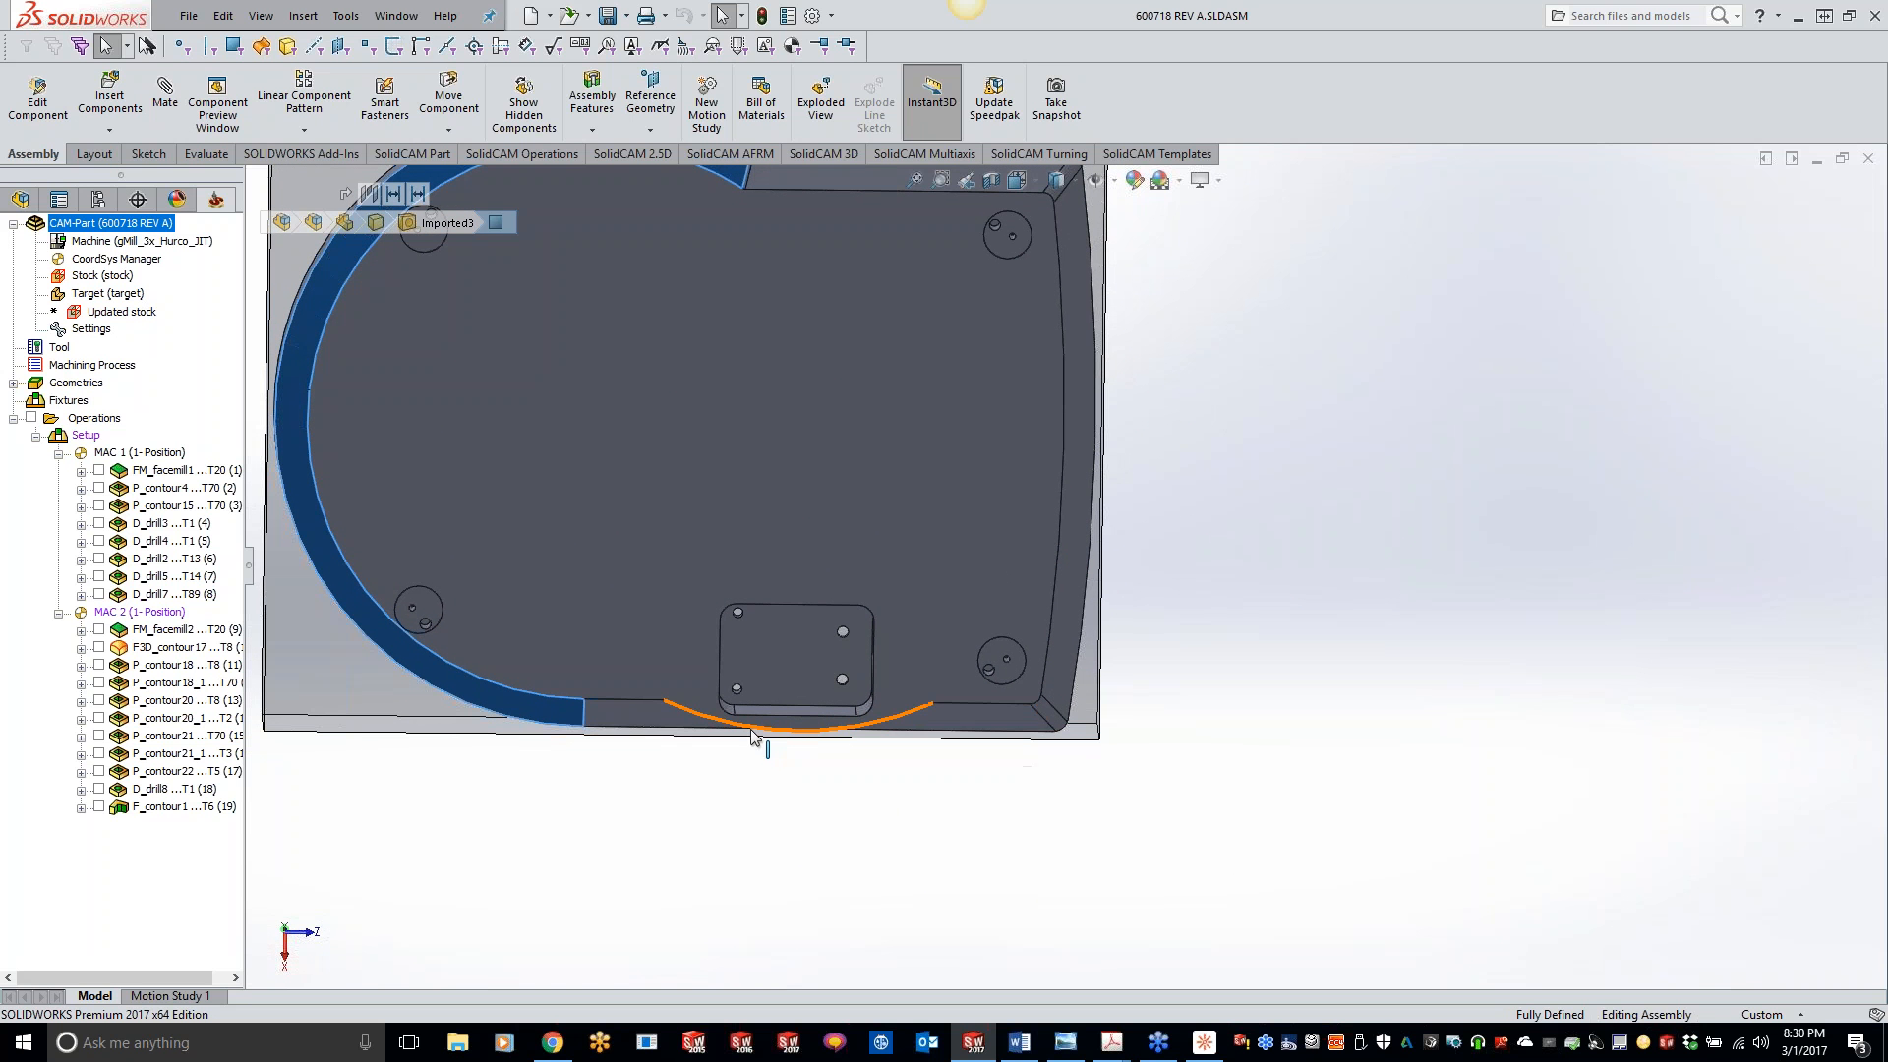
middle_click_drag(594, 705, 969, 671)
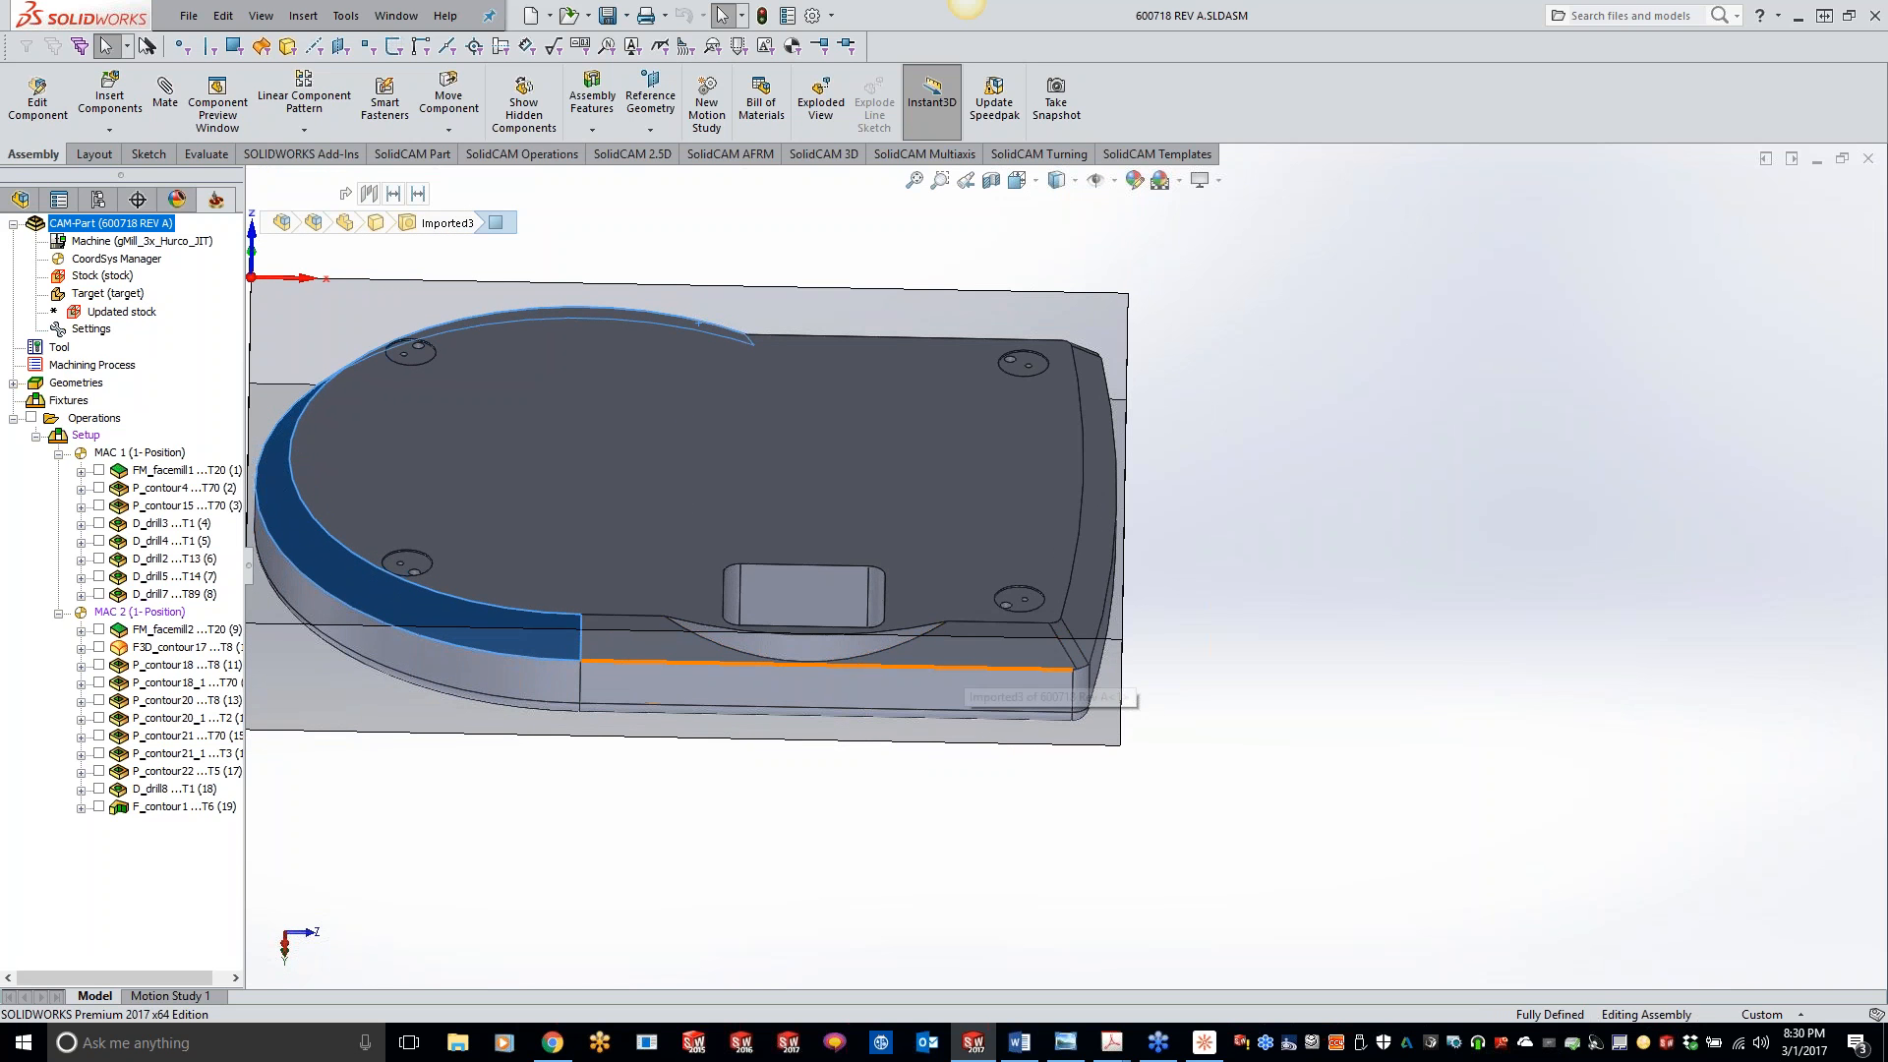
middle_click_drag(635, 628, 799, 648)
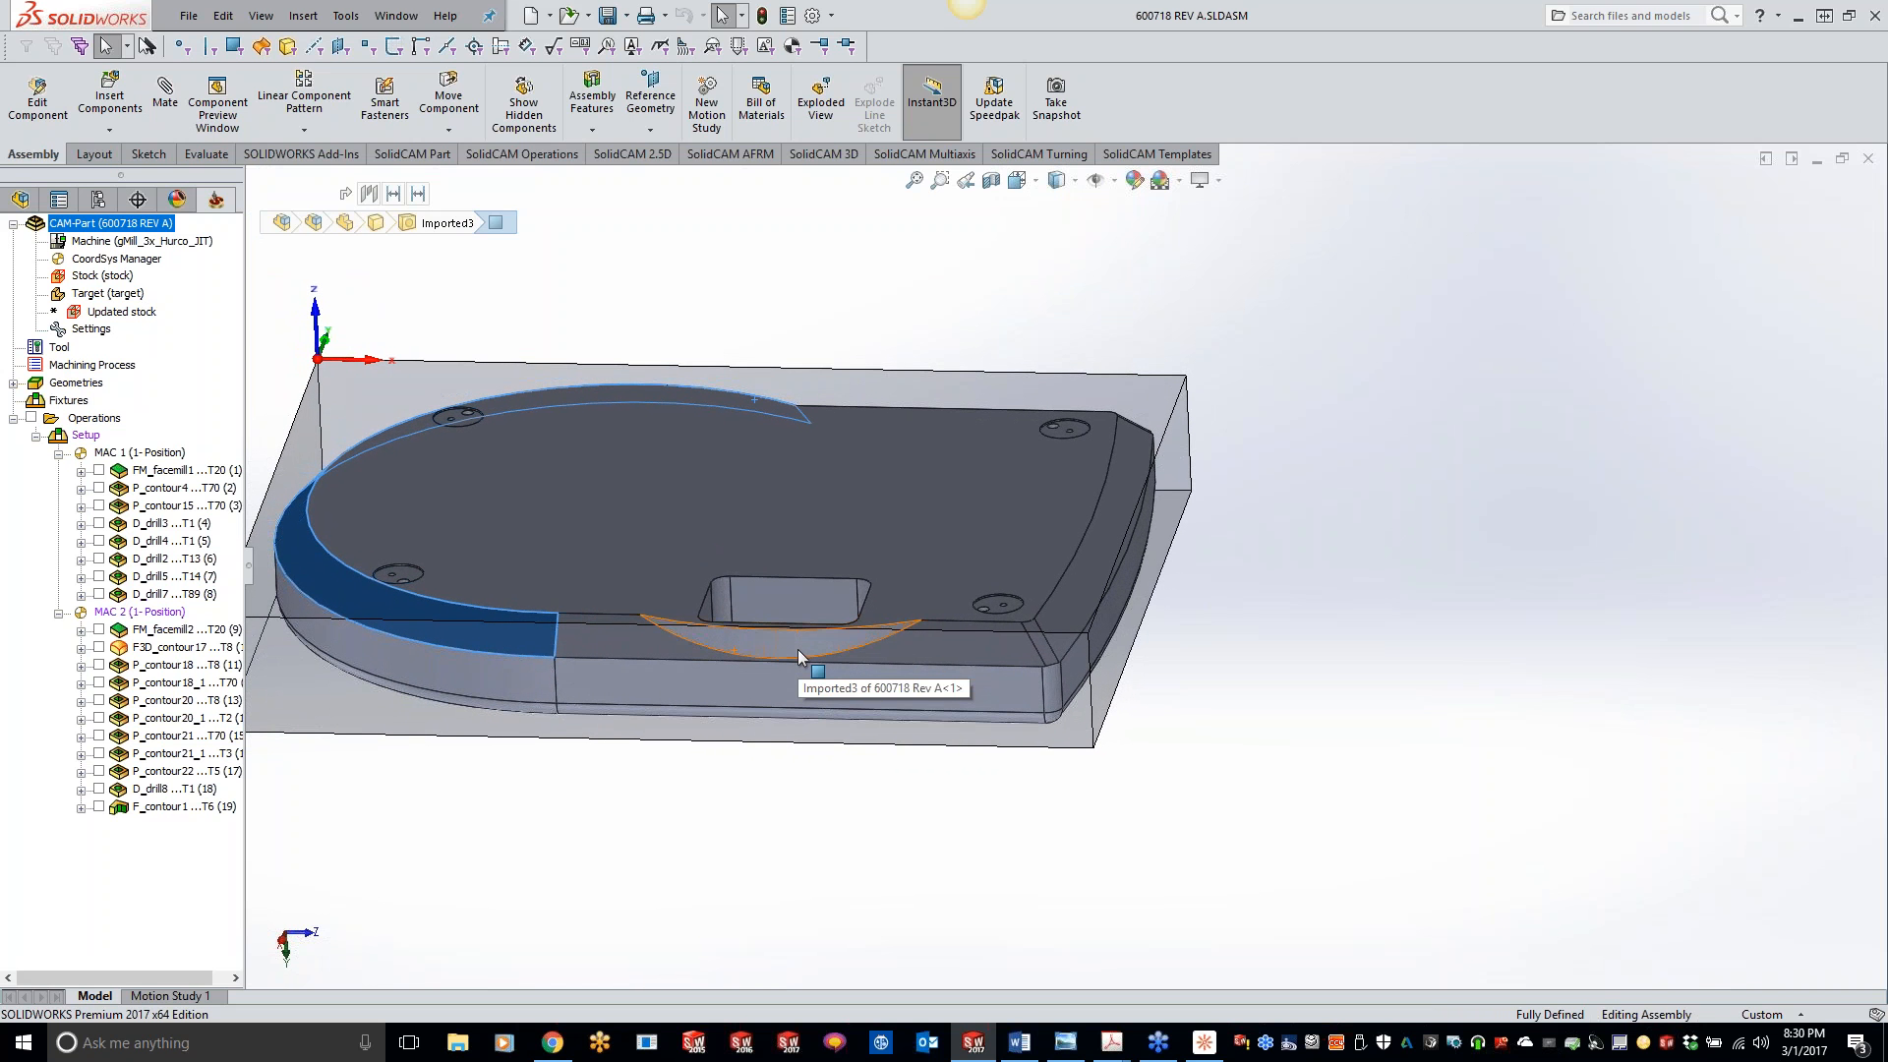
middle_click_drag(799, 650, 802, 652)
- Hide the transparent stock component, 600718-Stock Rev A, surrounding the part
right_click(475, 508)
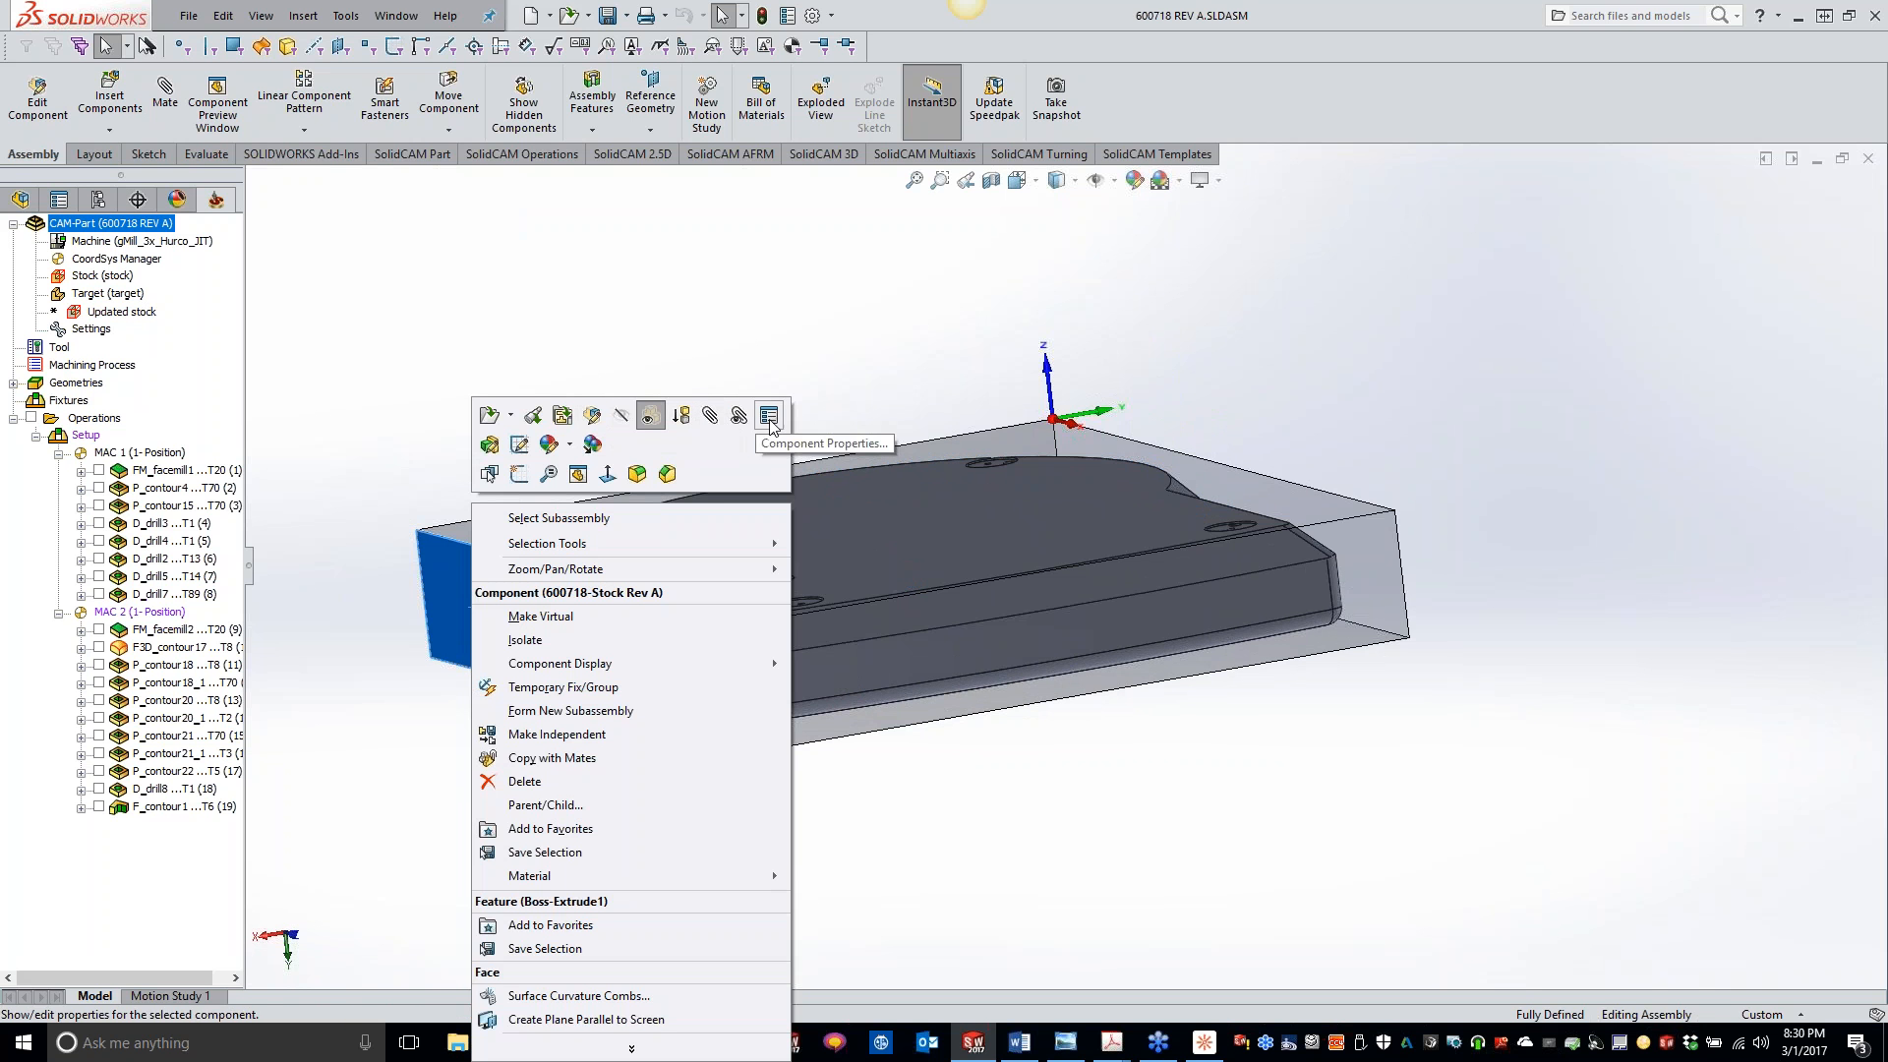
left_click(618, 423)
scroll(354, 511, "down", 3)
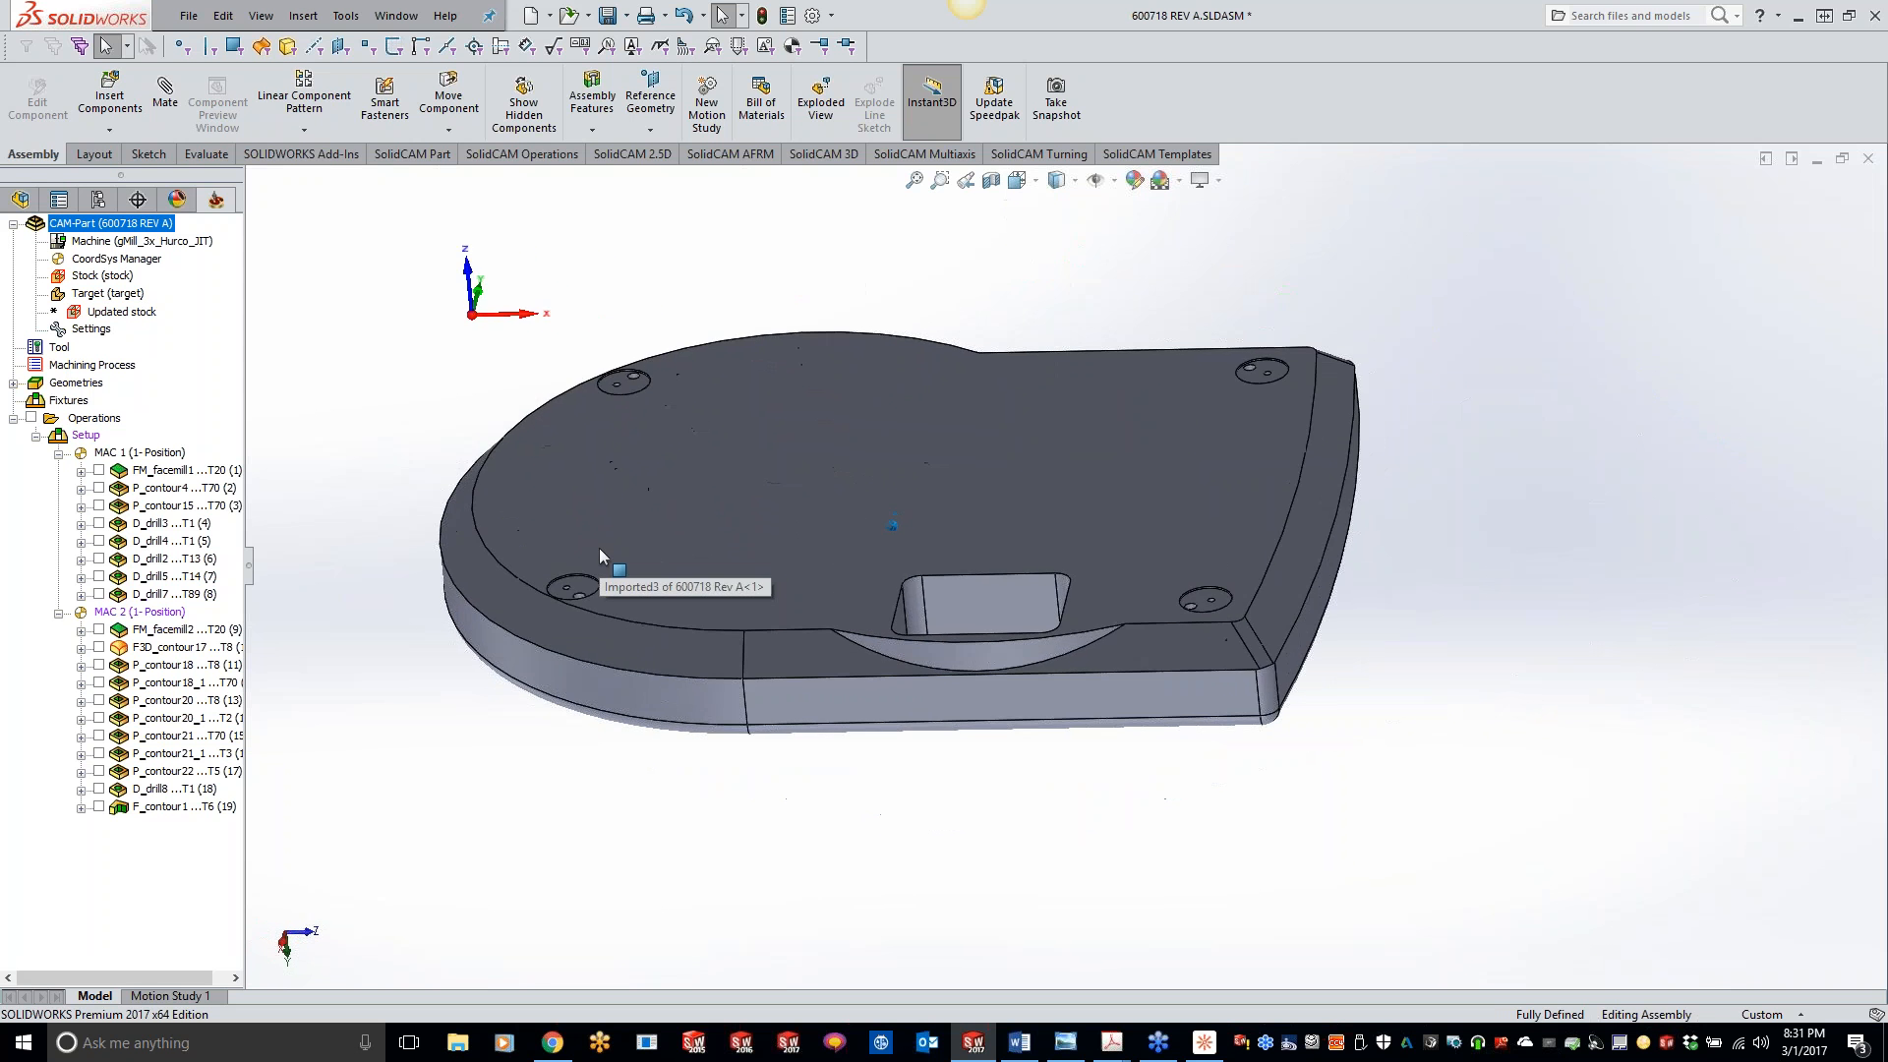
- Add a 3D HSM Boundary machining operation after the last contour operation, using coordinate system MAC 1 (2- Position) and the target geometry
right_click(172, 807)
mouse_move(379, 100)
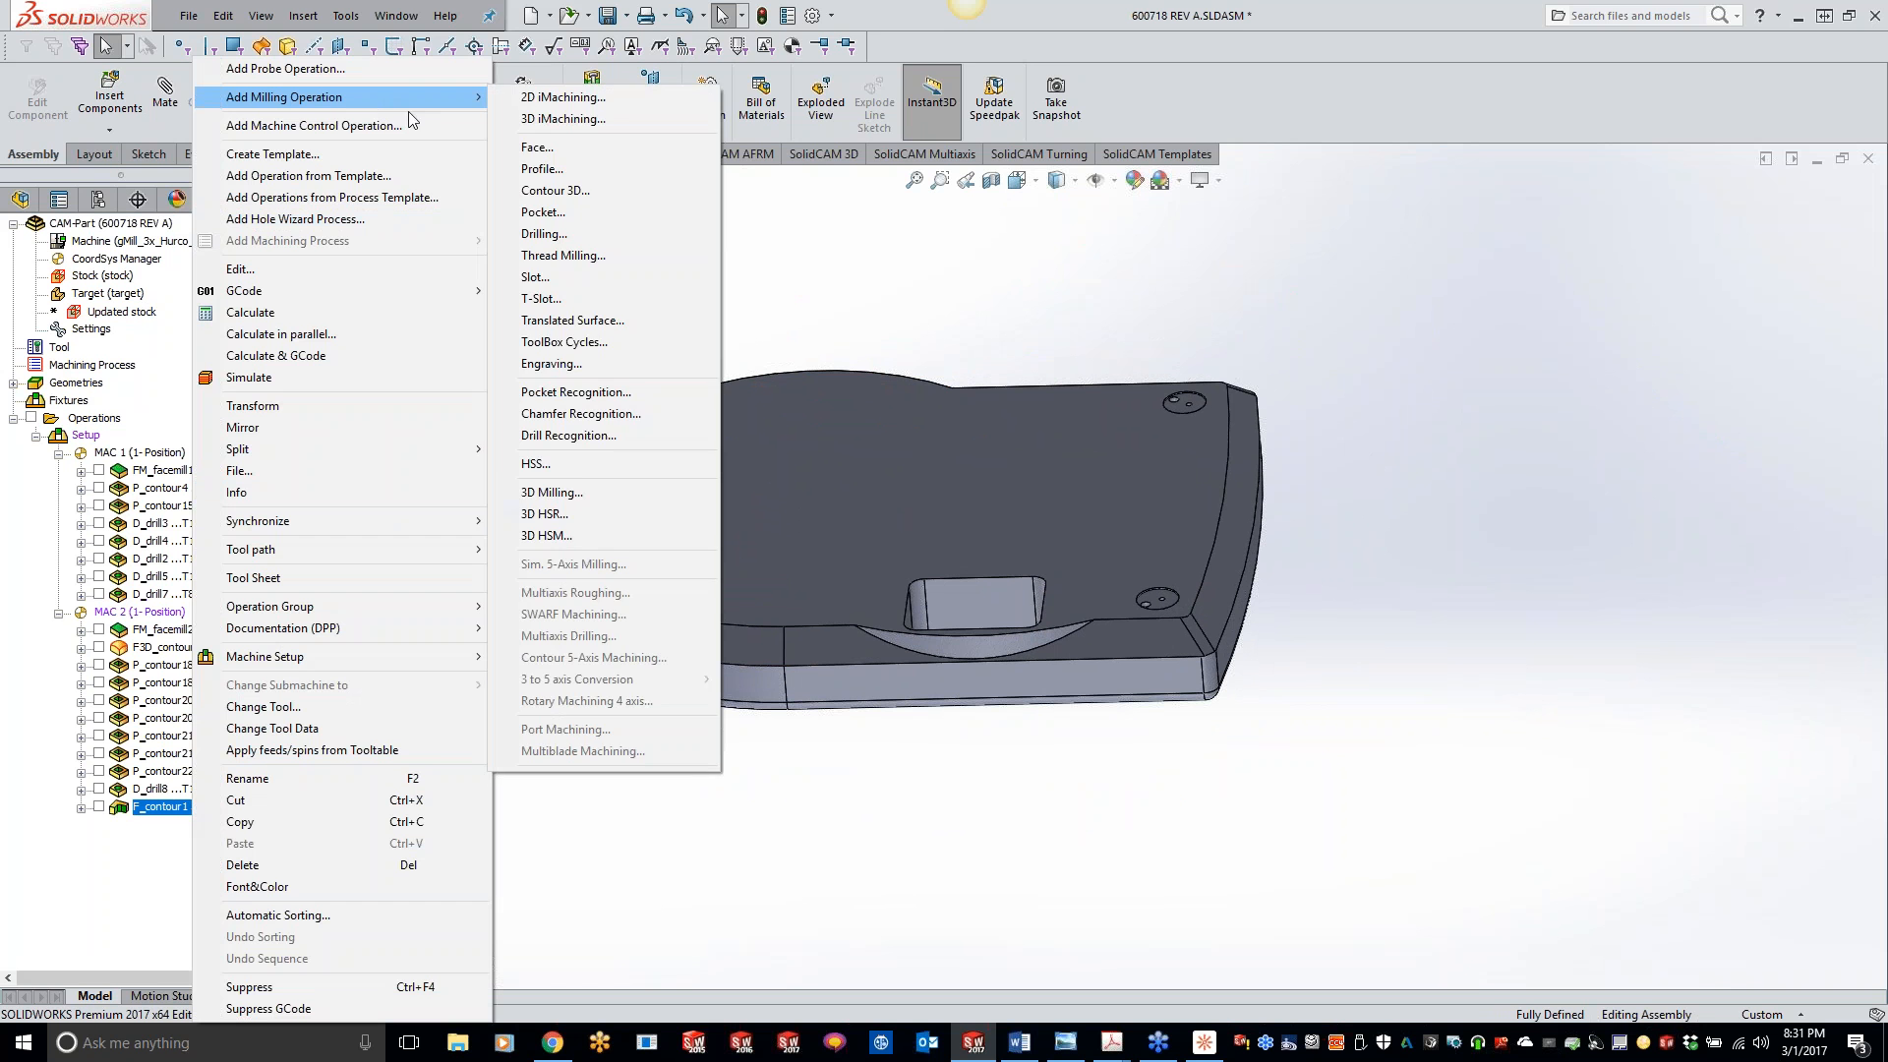
left_click(564, 535)
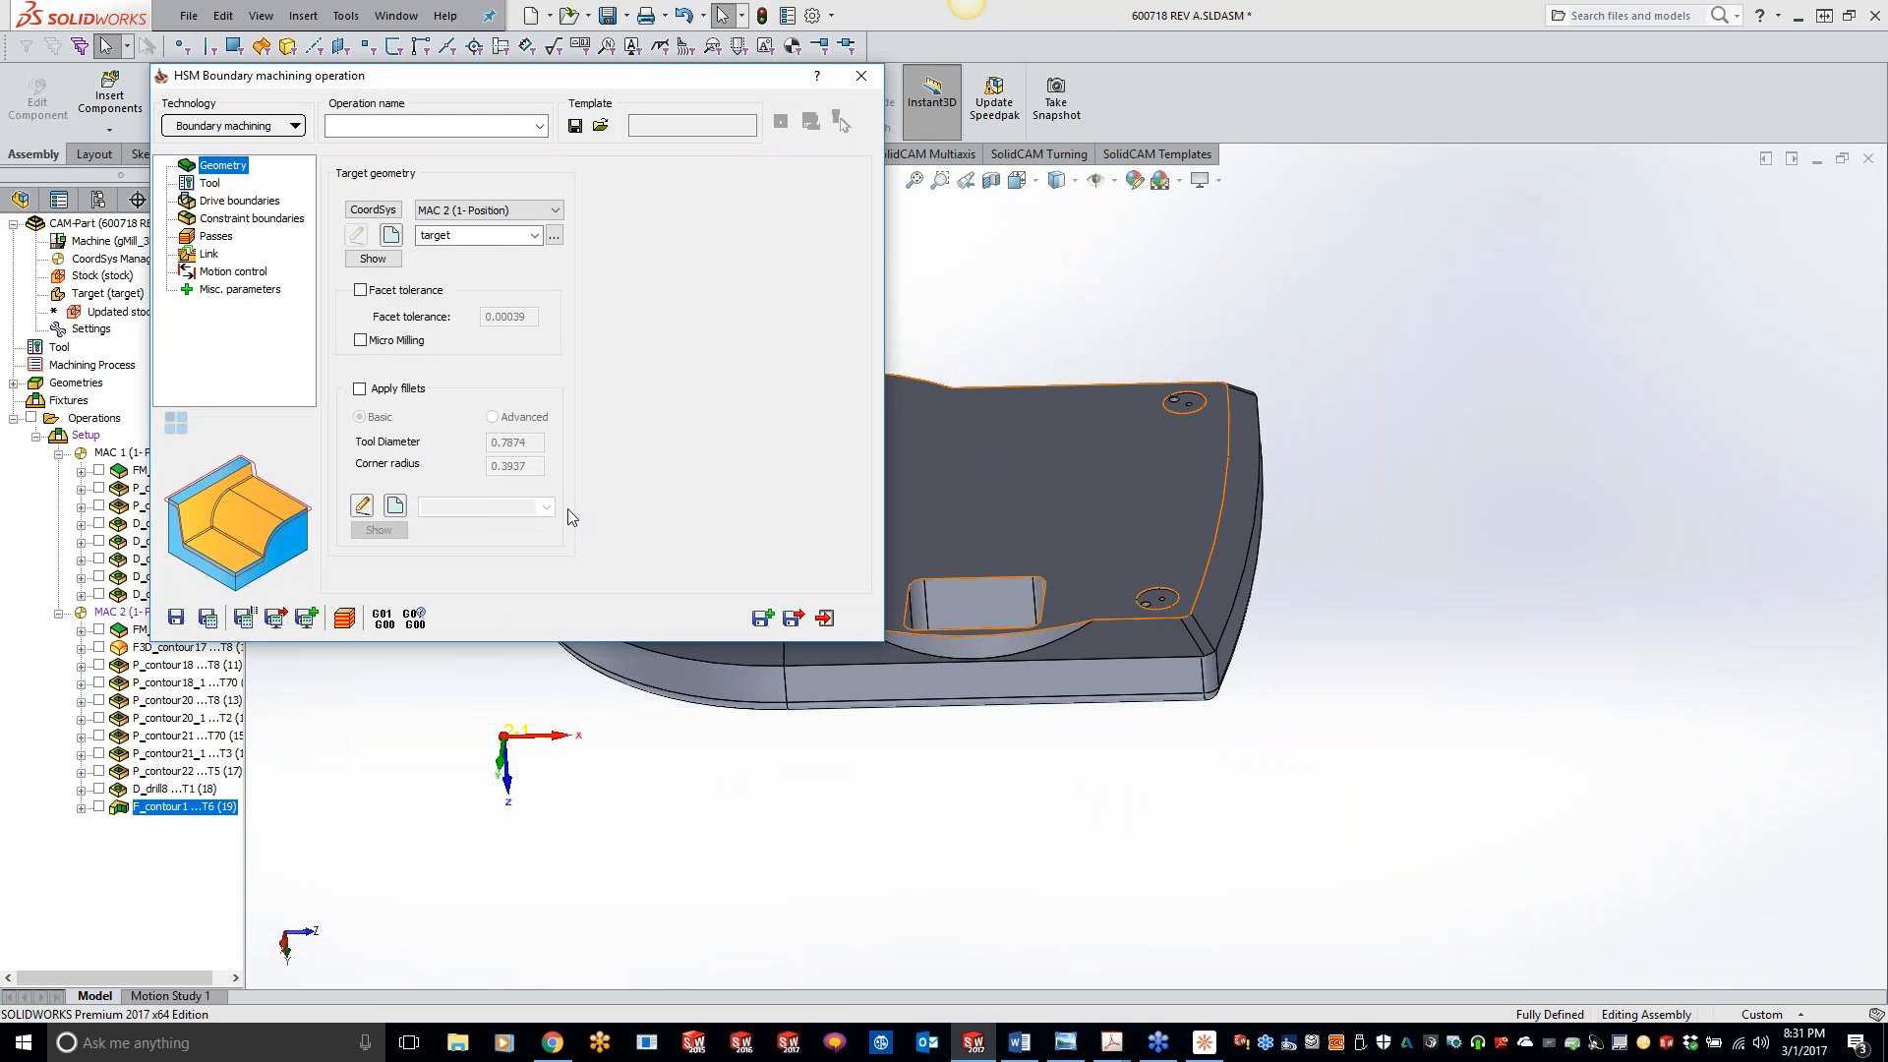
left_click(519, 210)
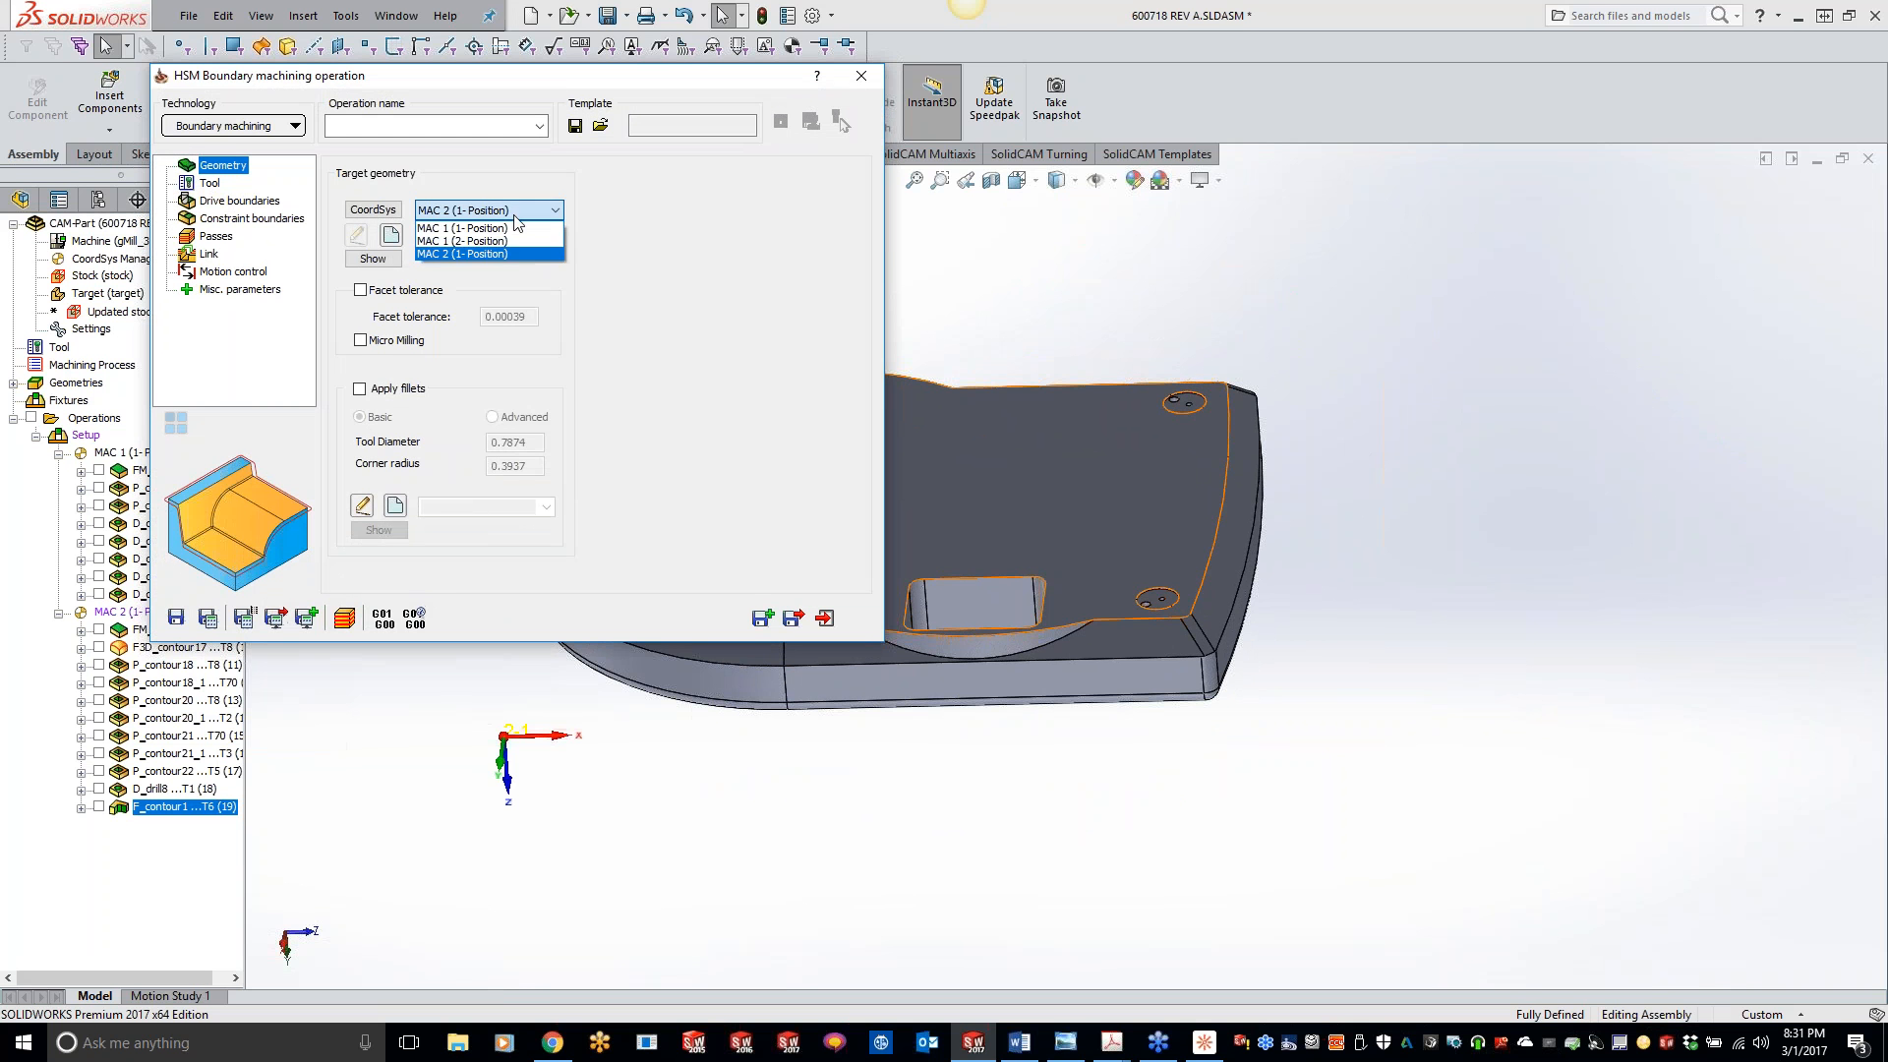
left_click(514, 240)
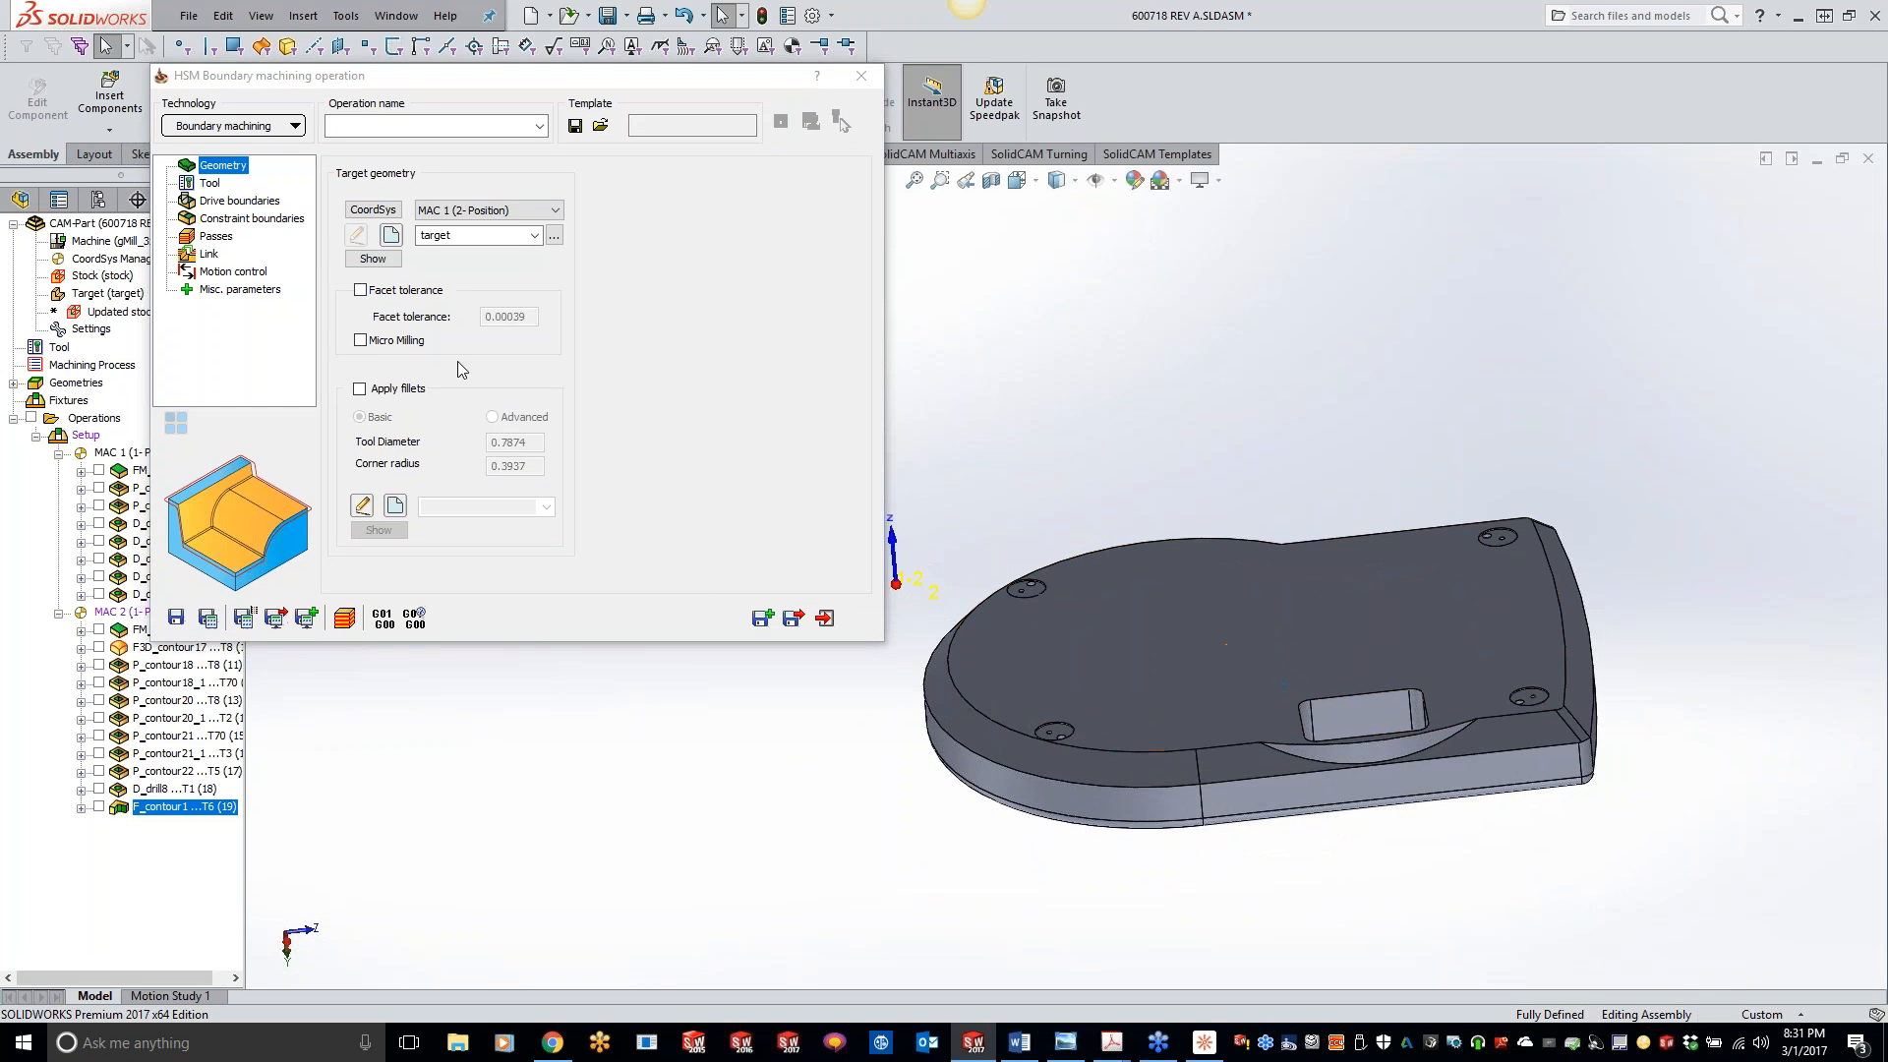
- Assign tool number 4, the 45-degree taper mill, to the operation and dismiss the cutting length message
left_click(211, 185)
left_click(458, 508)
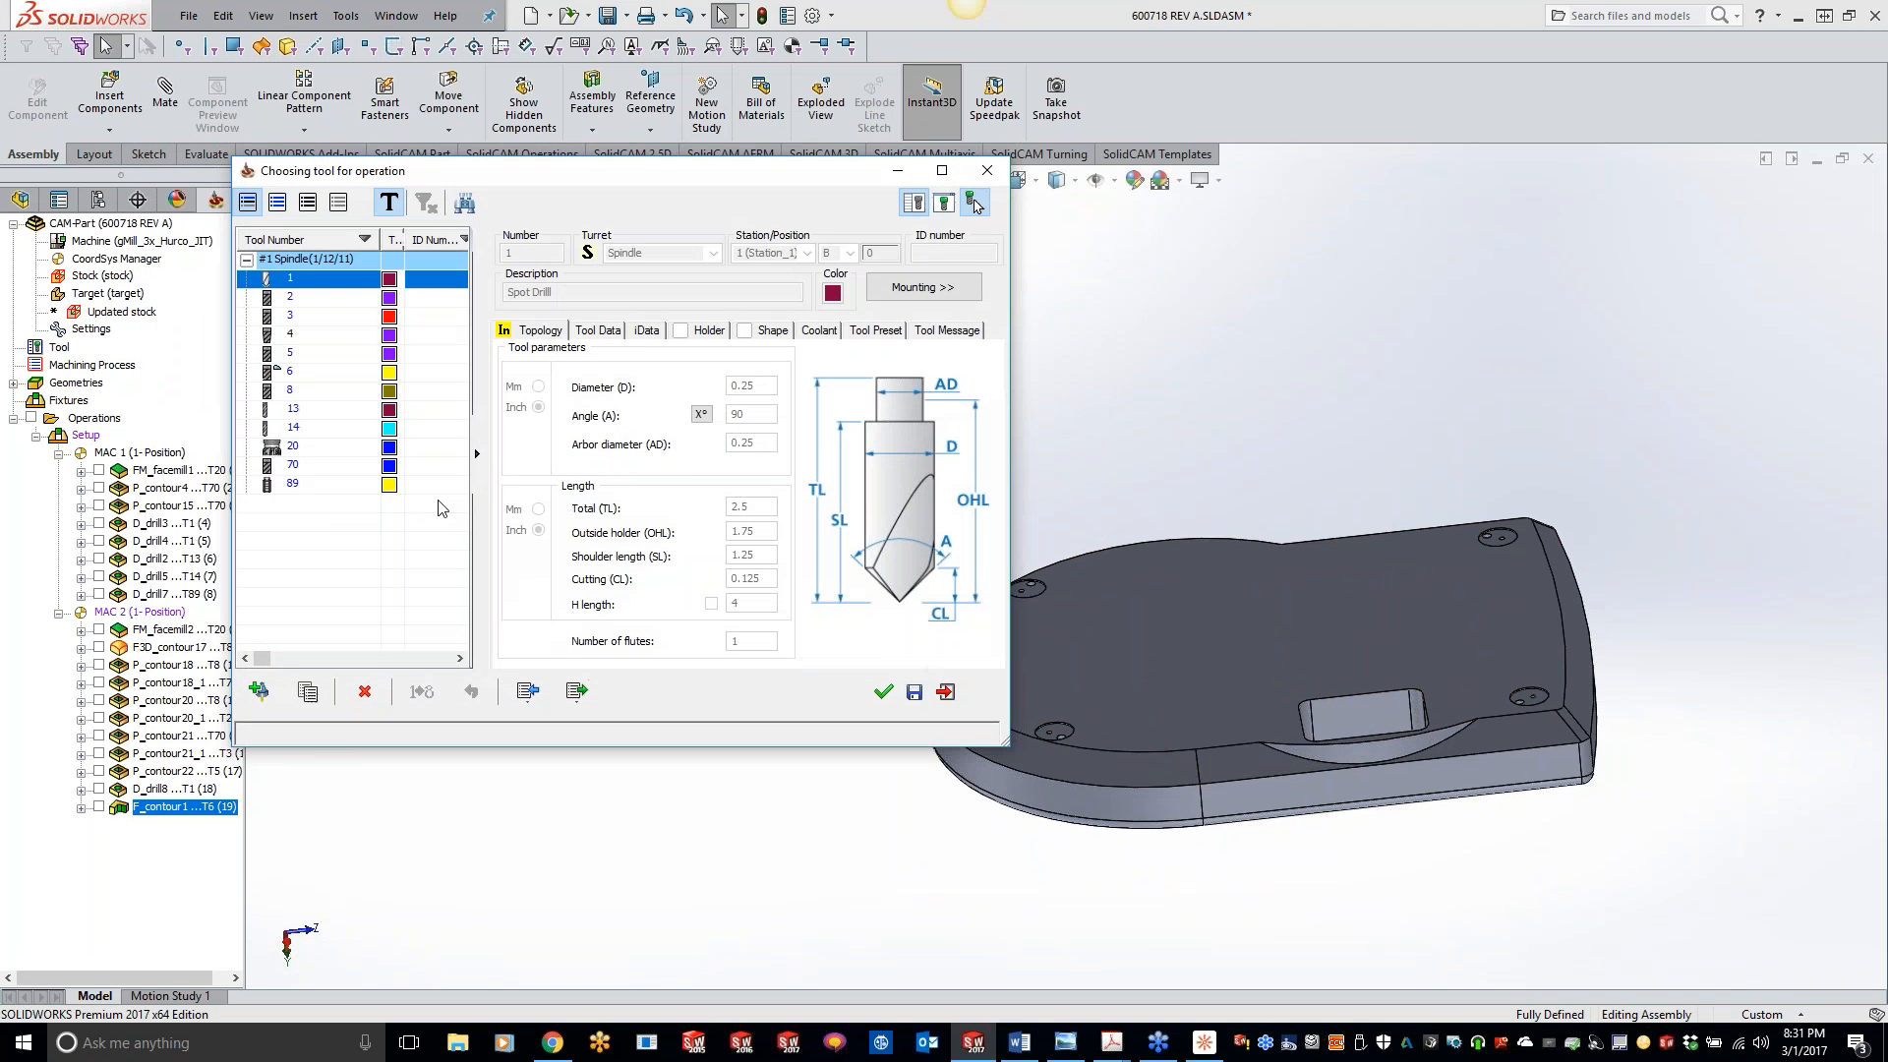
left_click(305, 337)
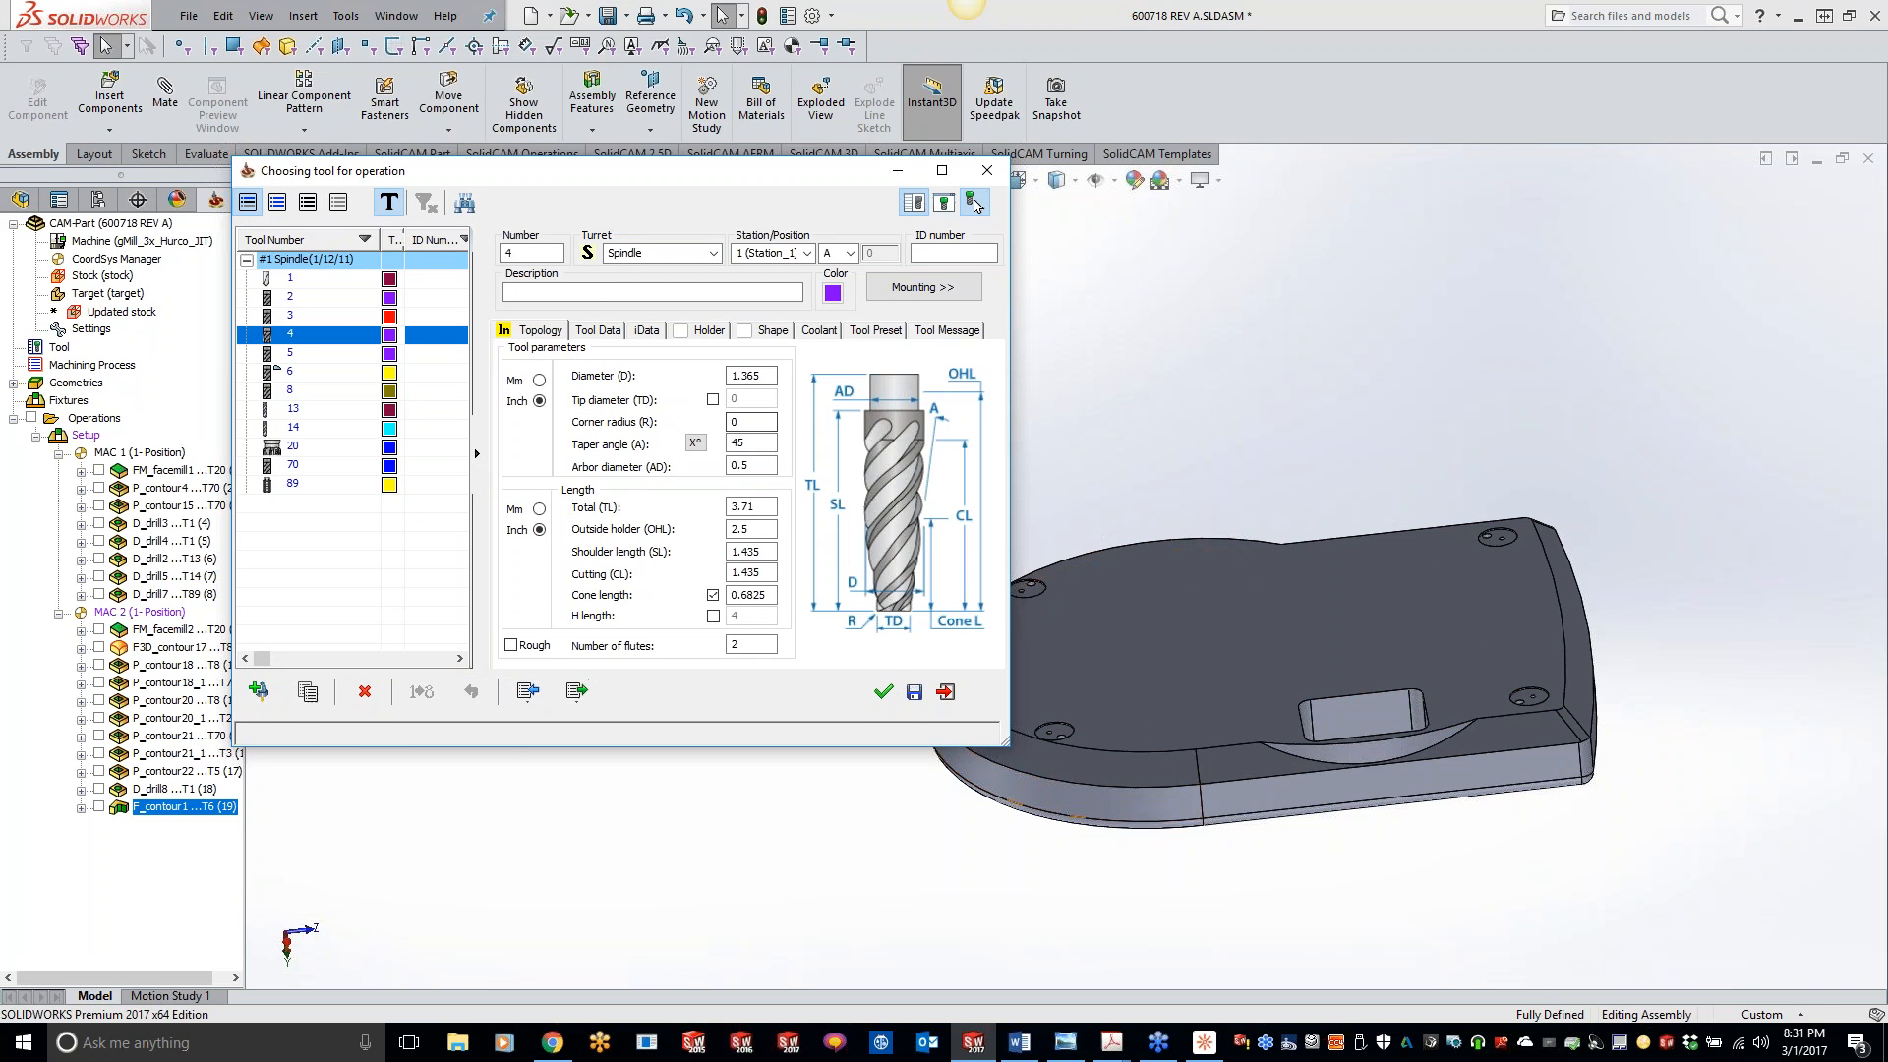
left_click(888, 694)
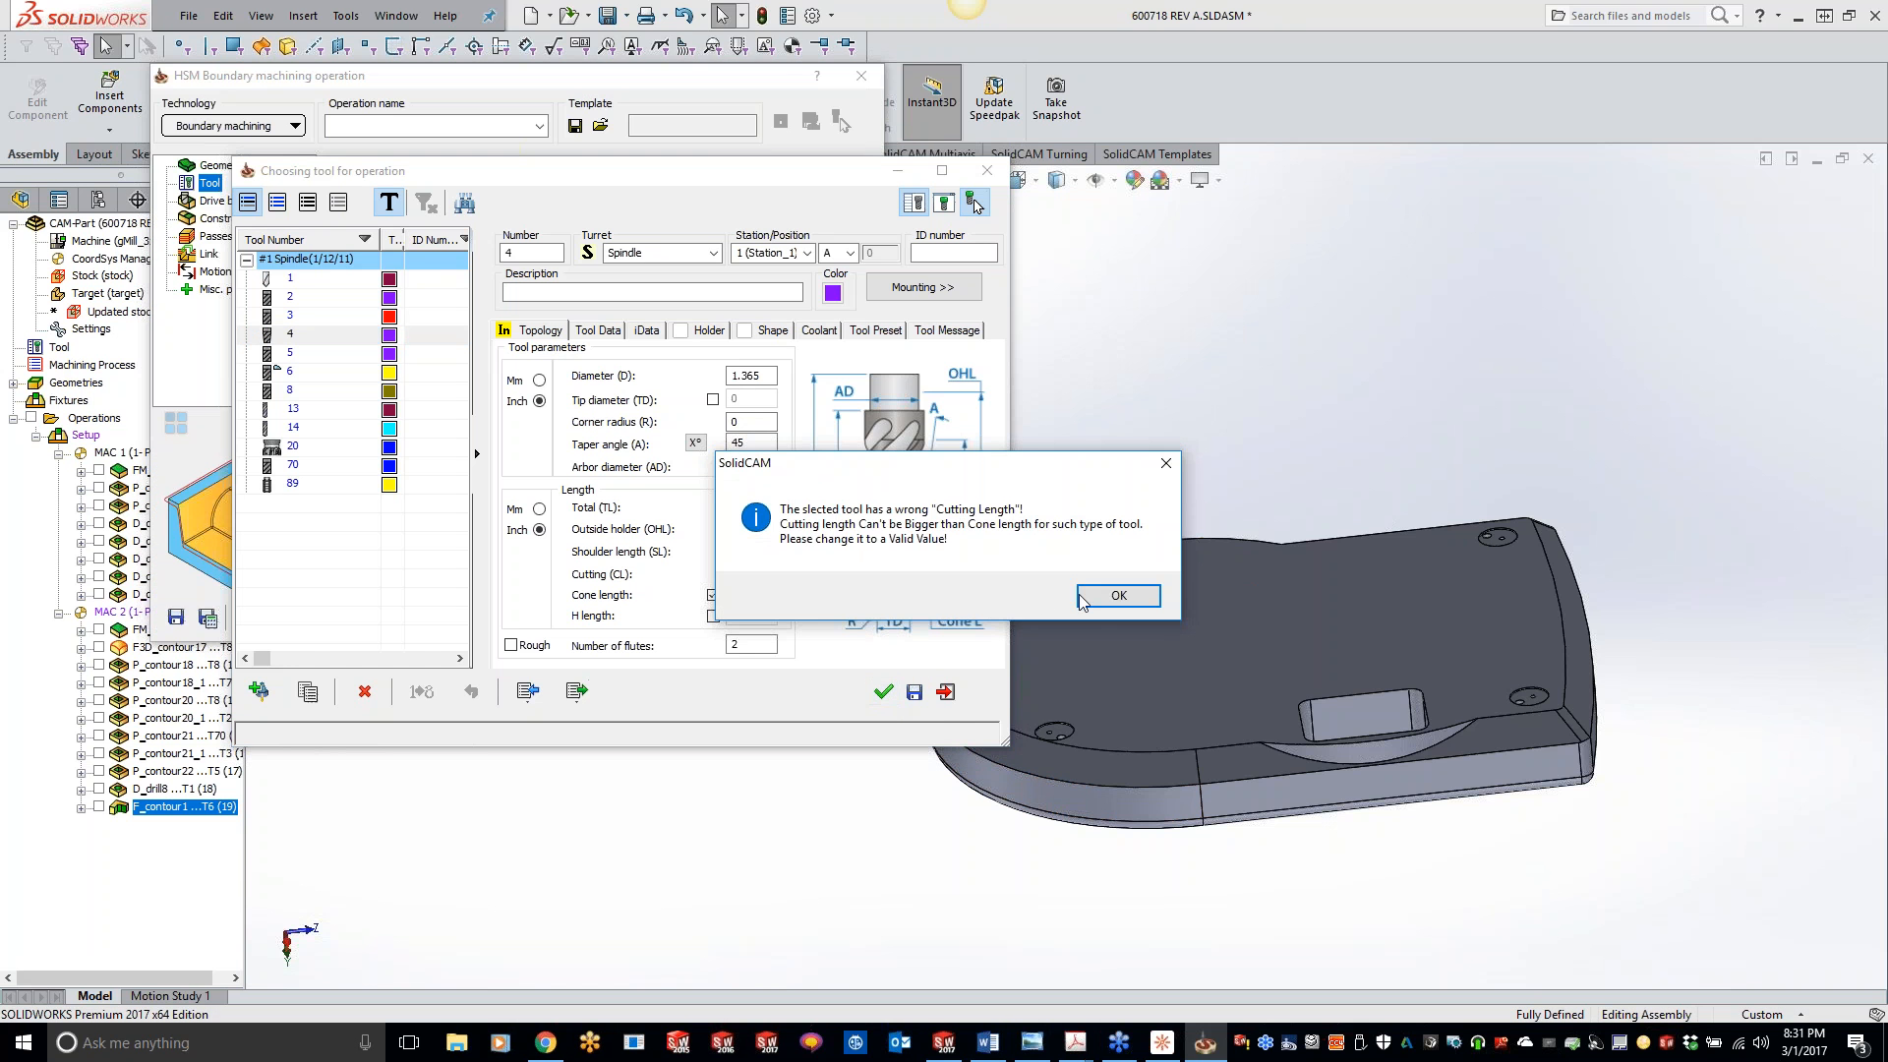
left_click(1082, 599)
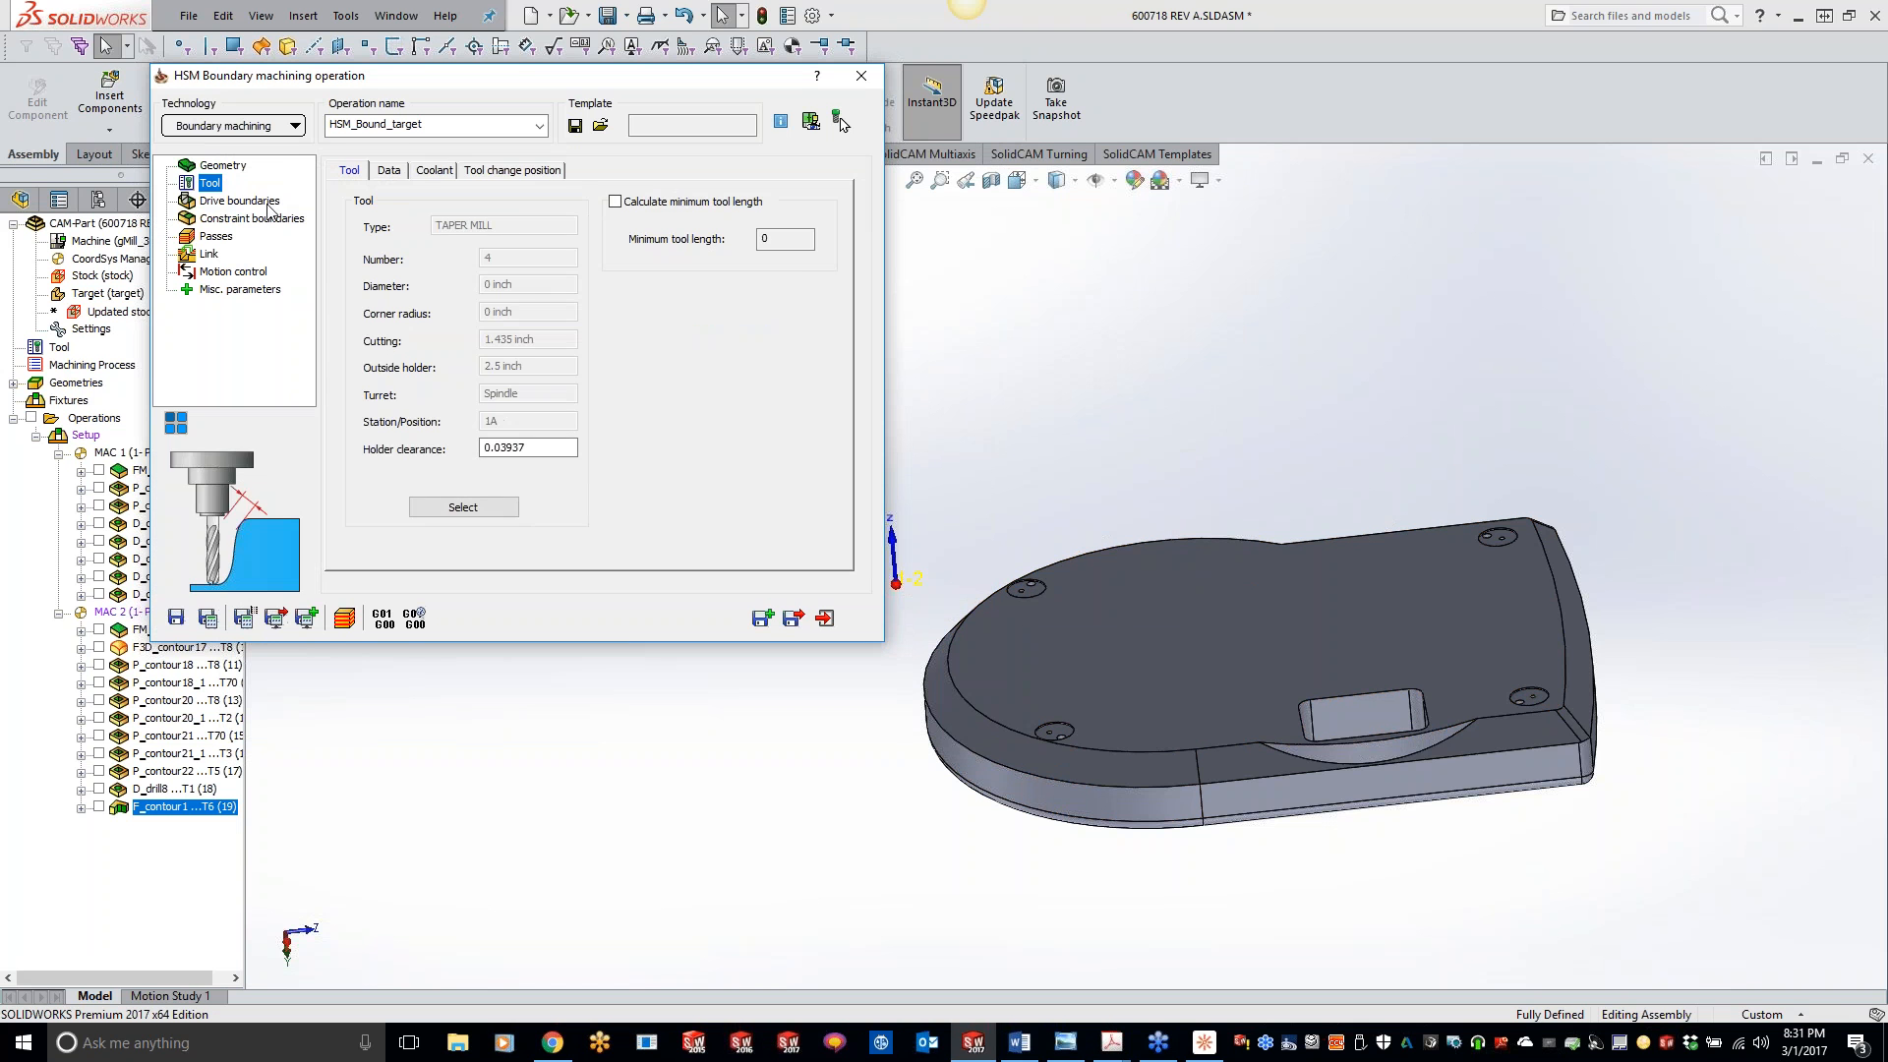
- Define a user-defined drive boundary by chaining the part's upper chamfer edge with Constant Z Propagation
left_click(246, 202)
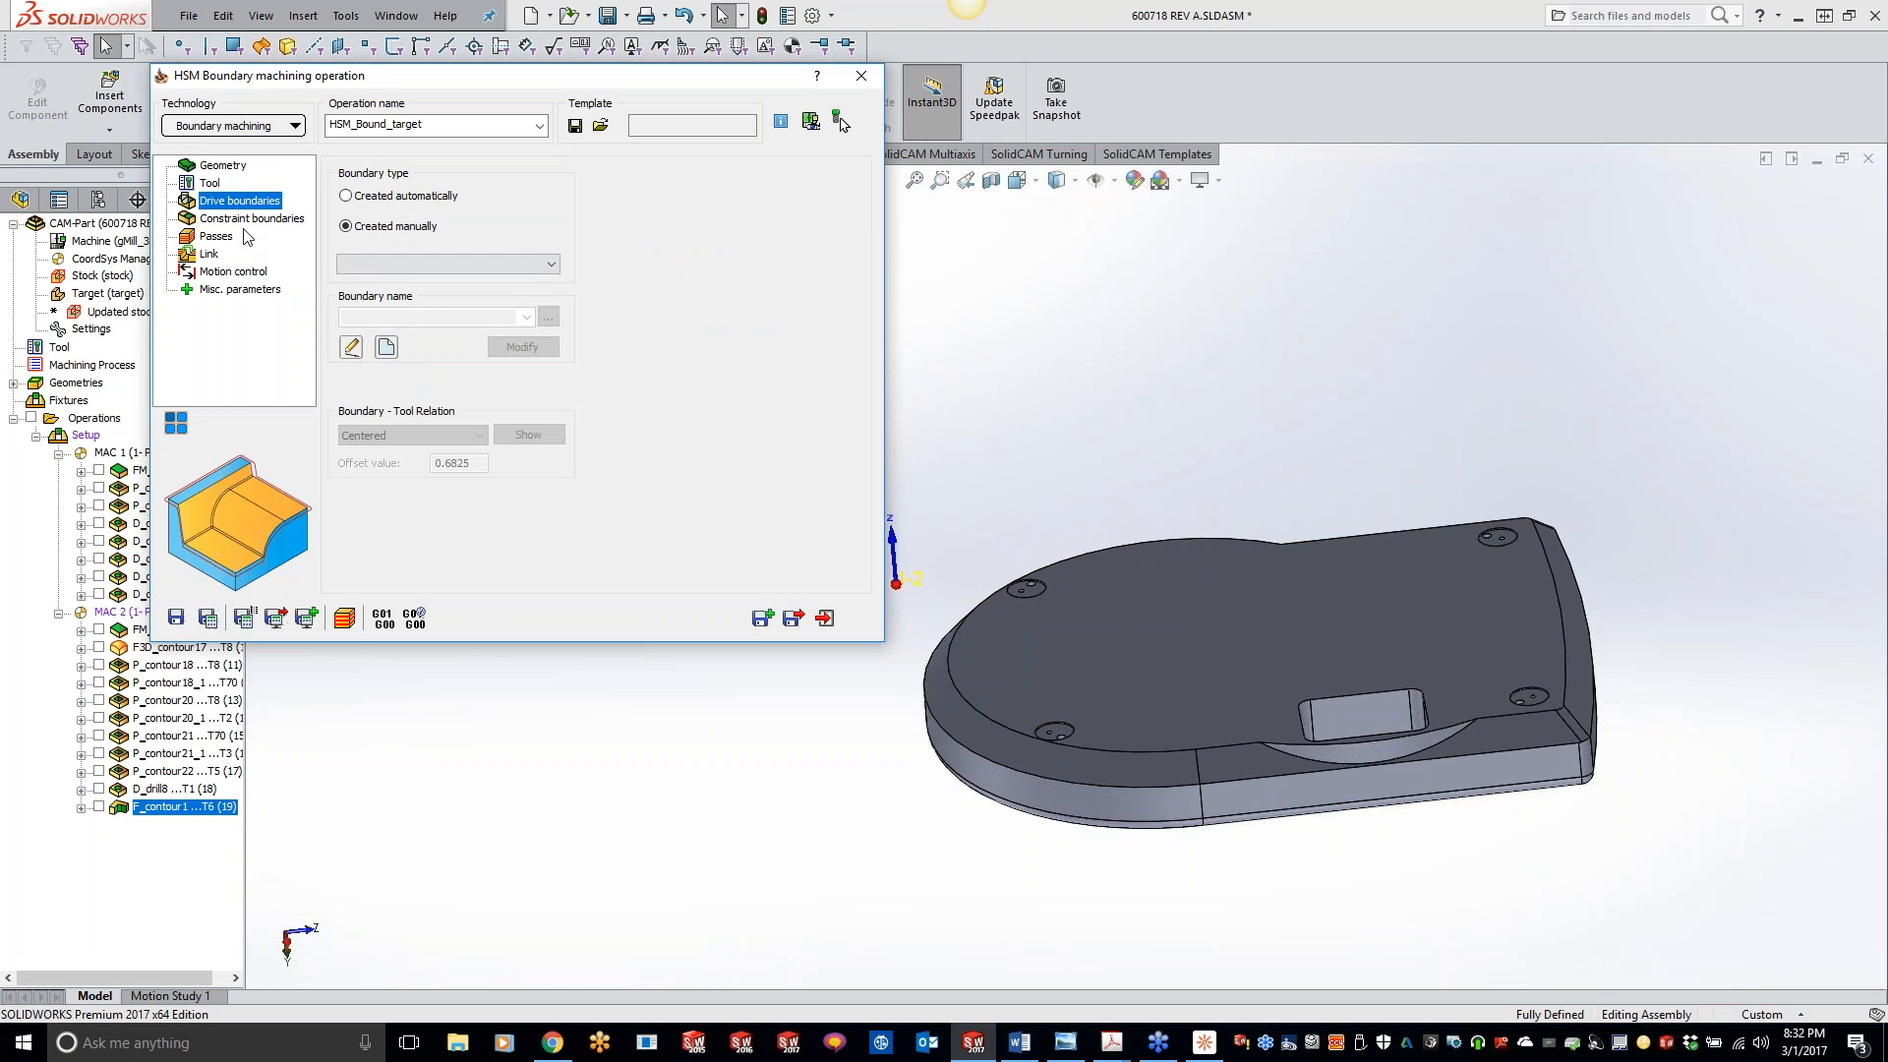
left_click(378, 264)
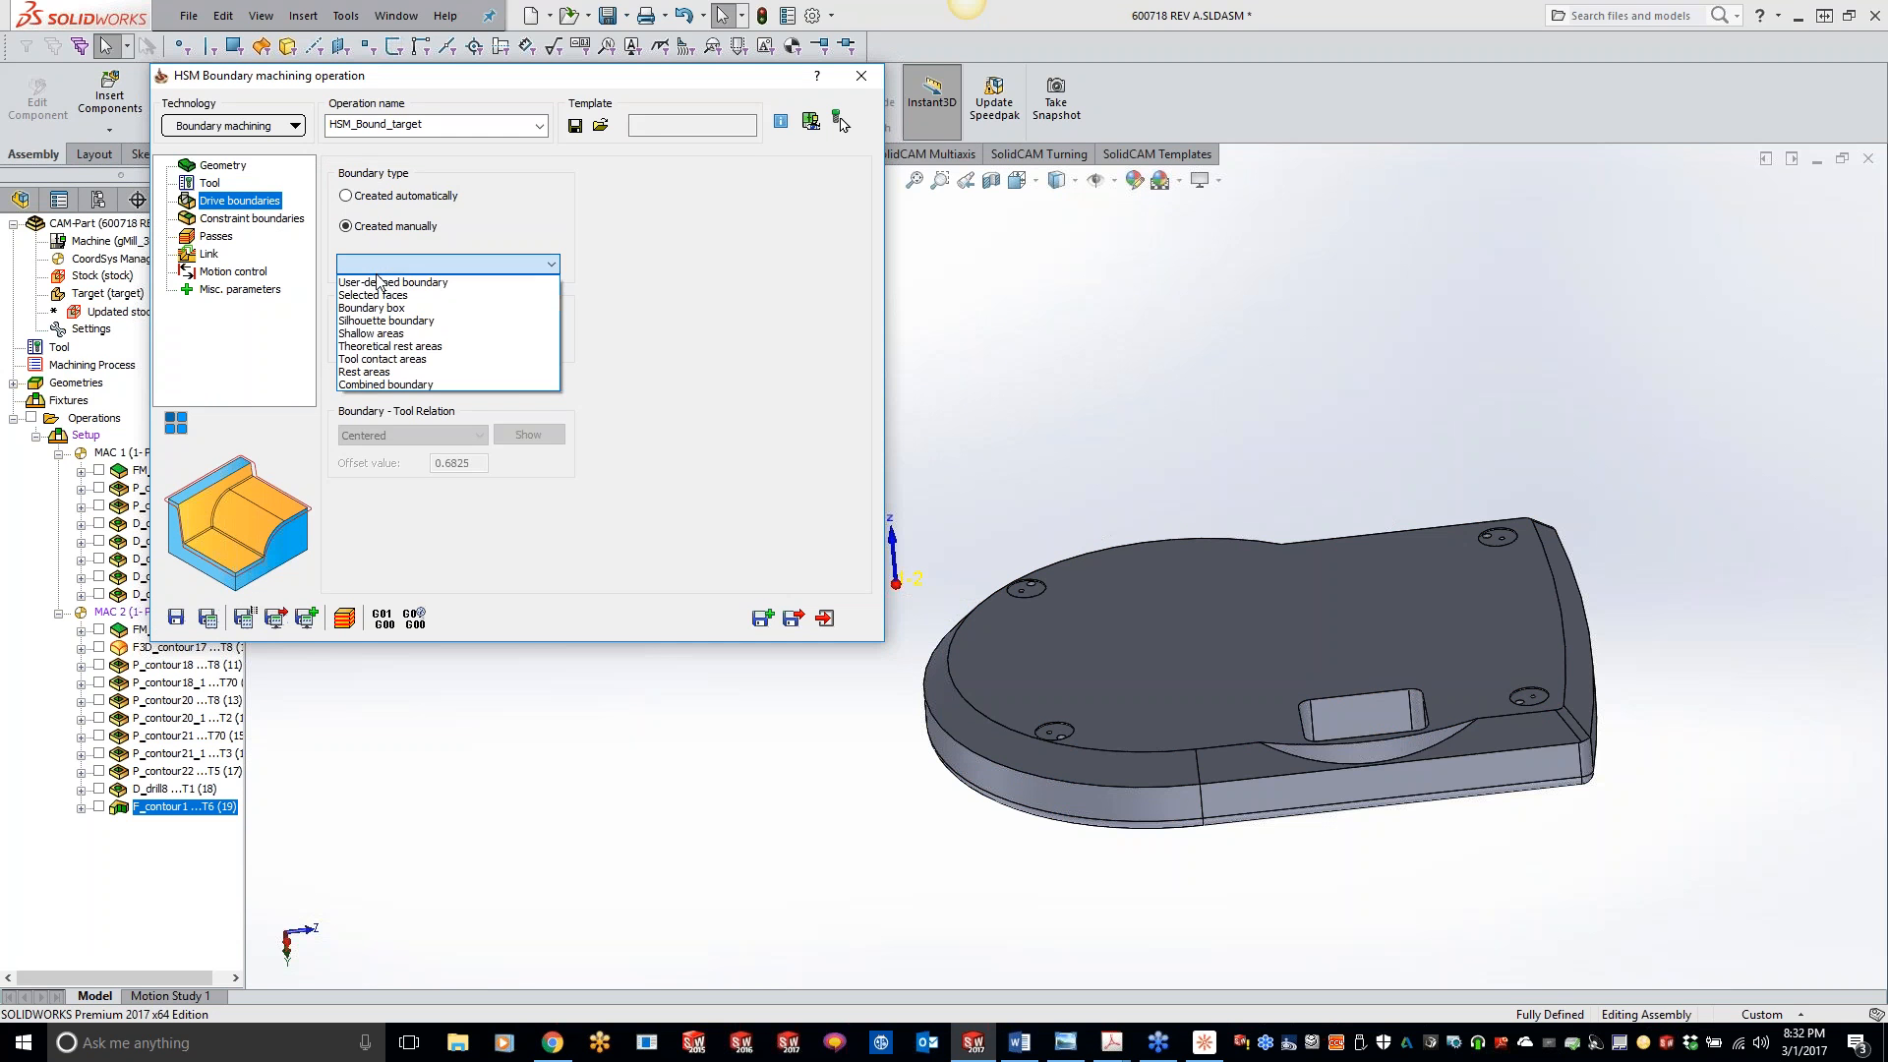
left_click(386, 282)
left_click(423, 352)
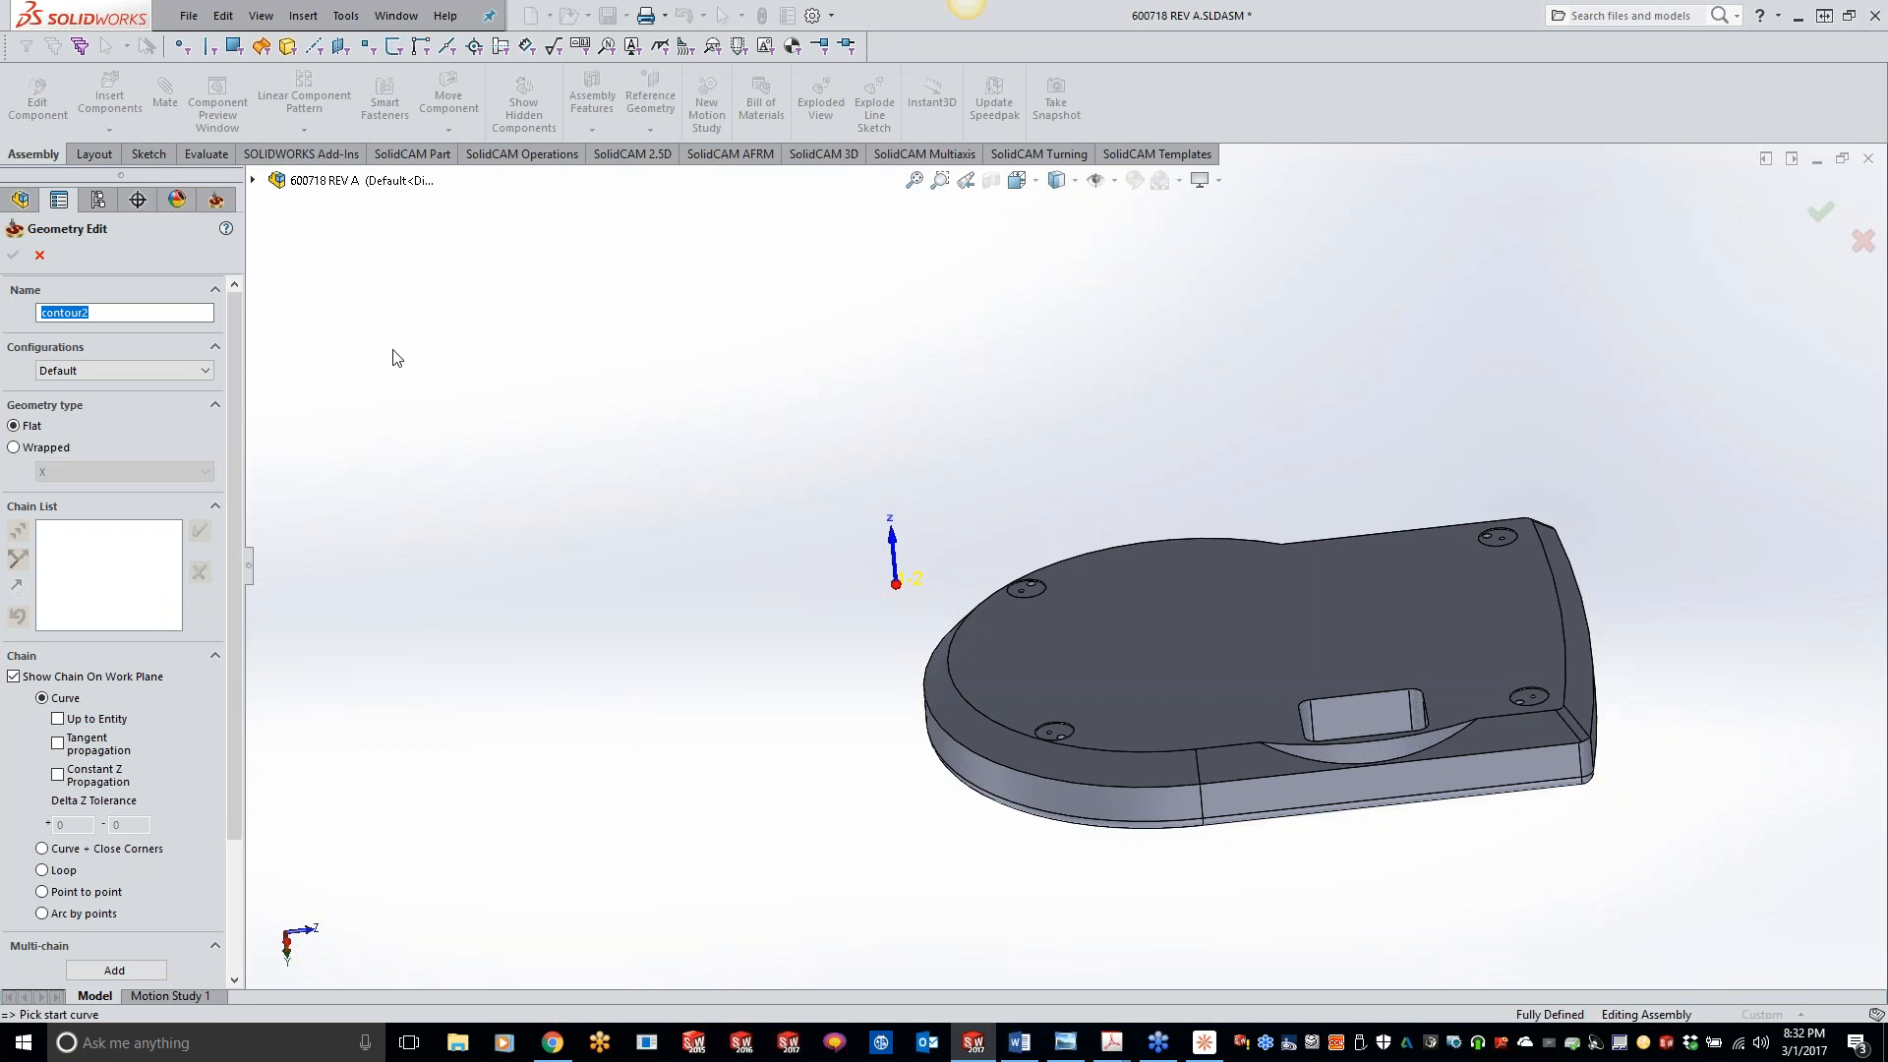
left_click(1119, 750)
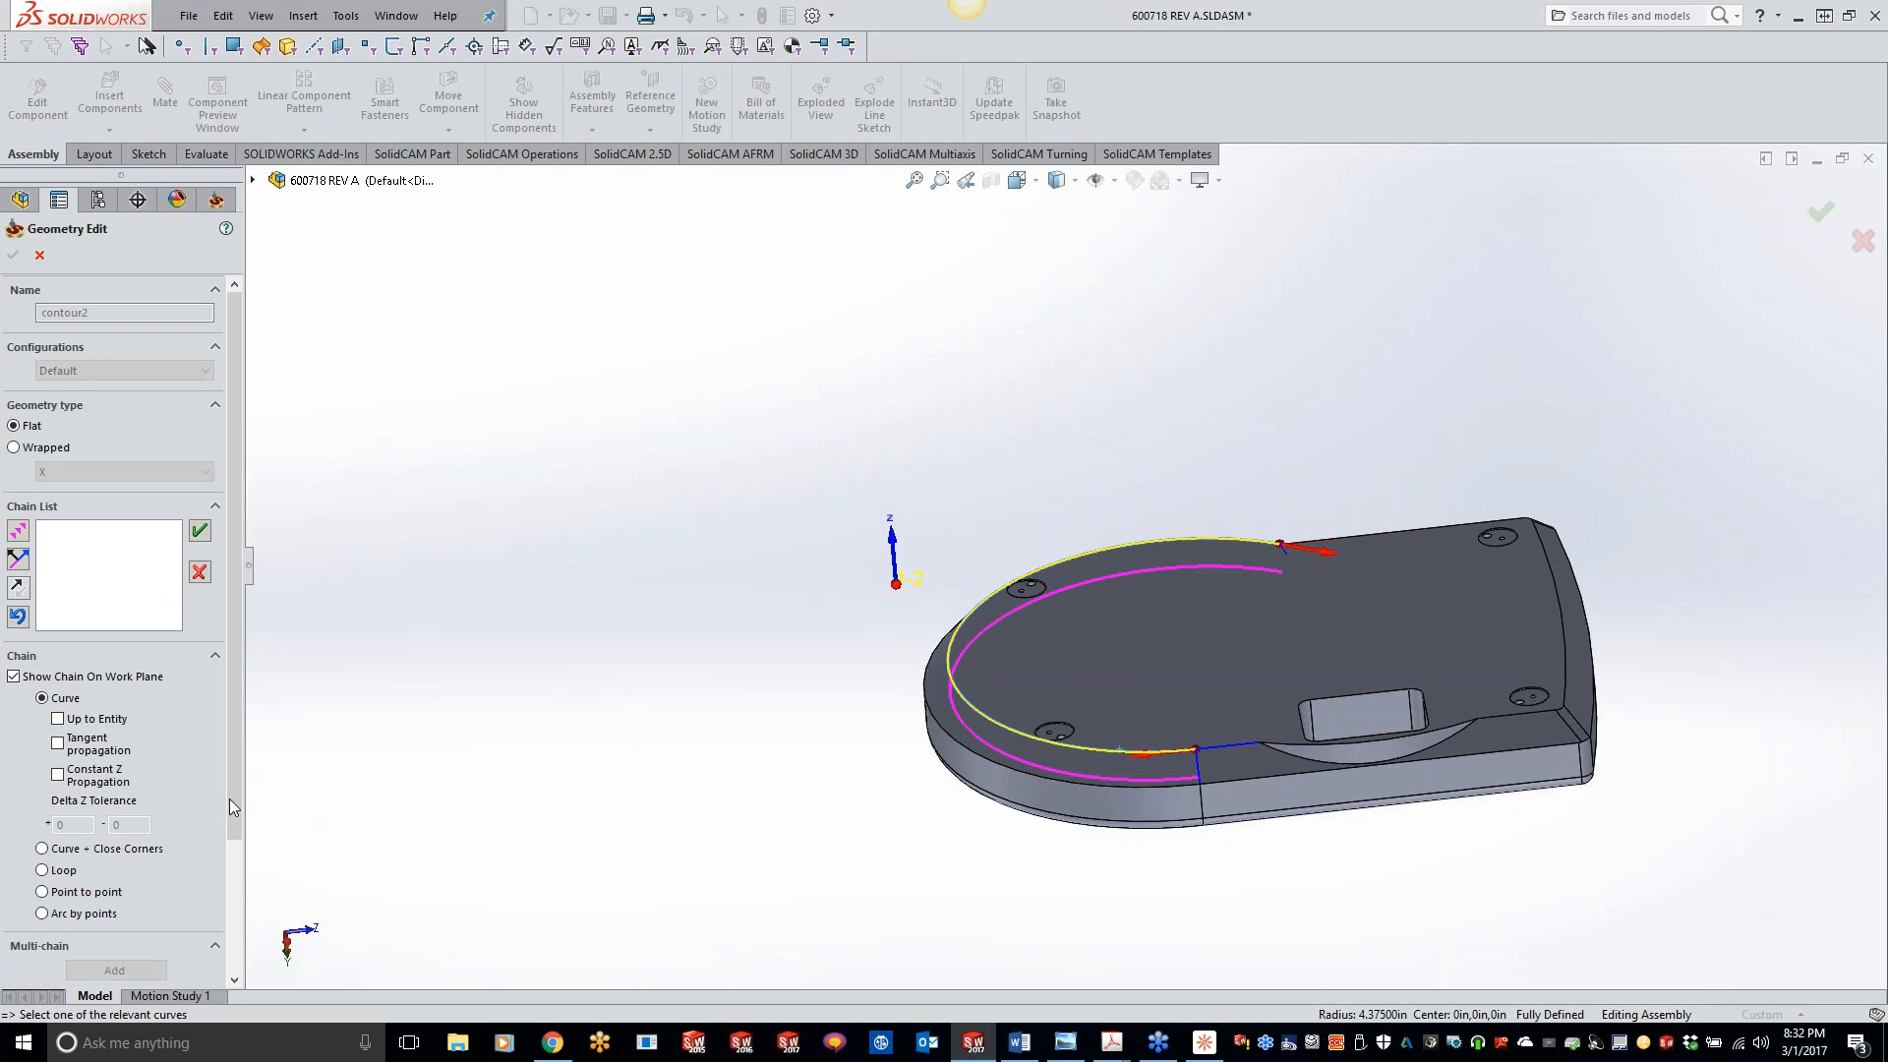
left_click(58, 775)
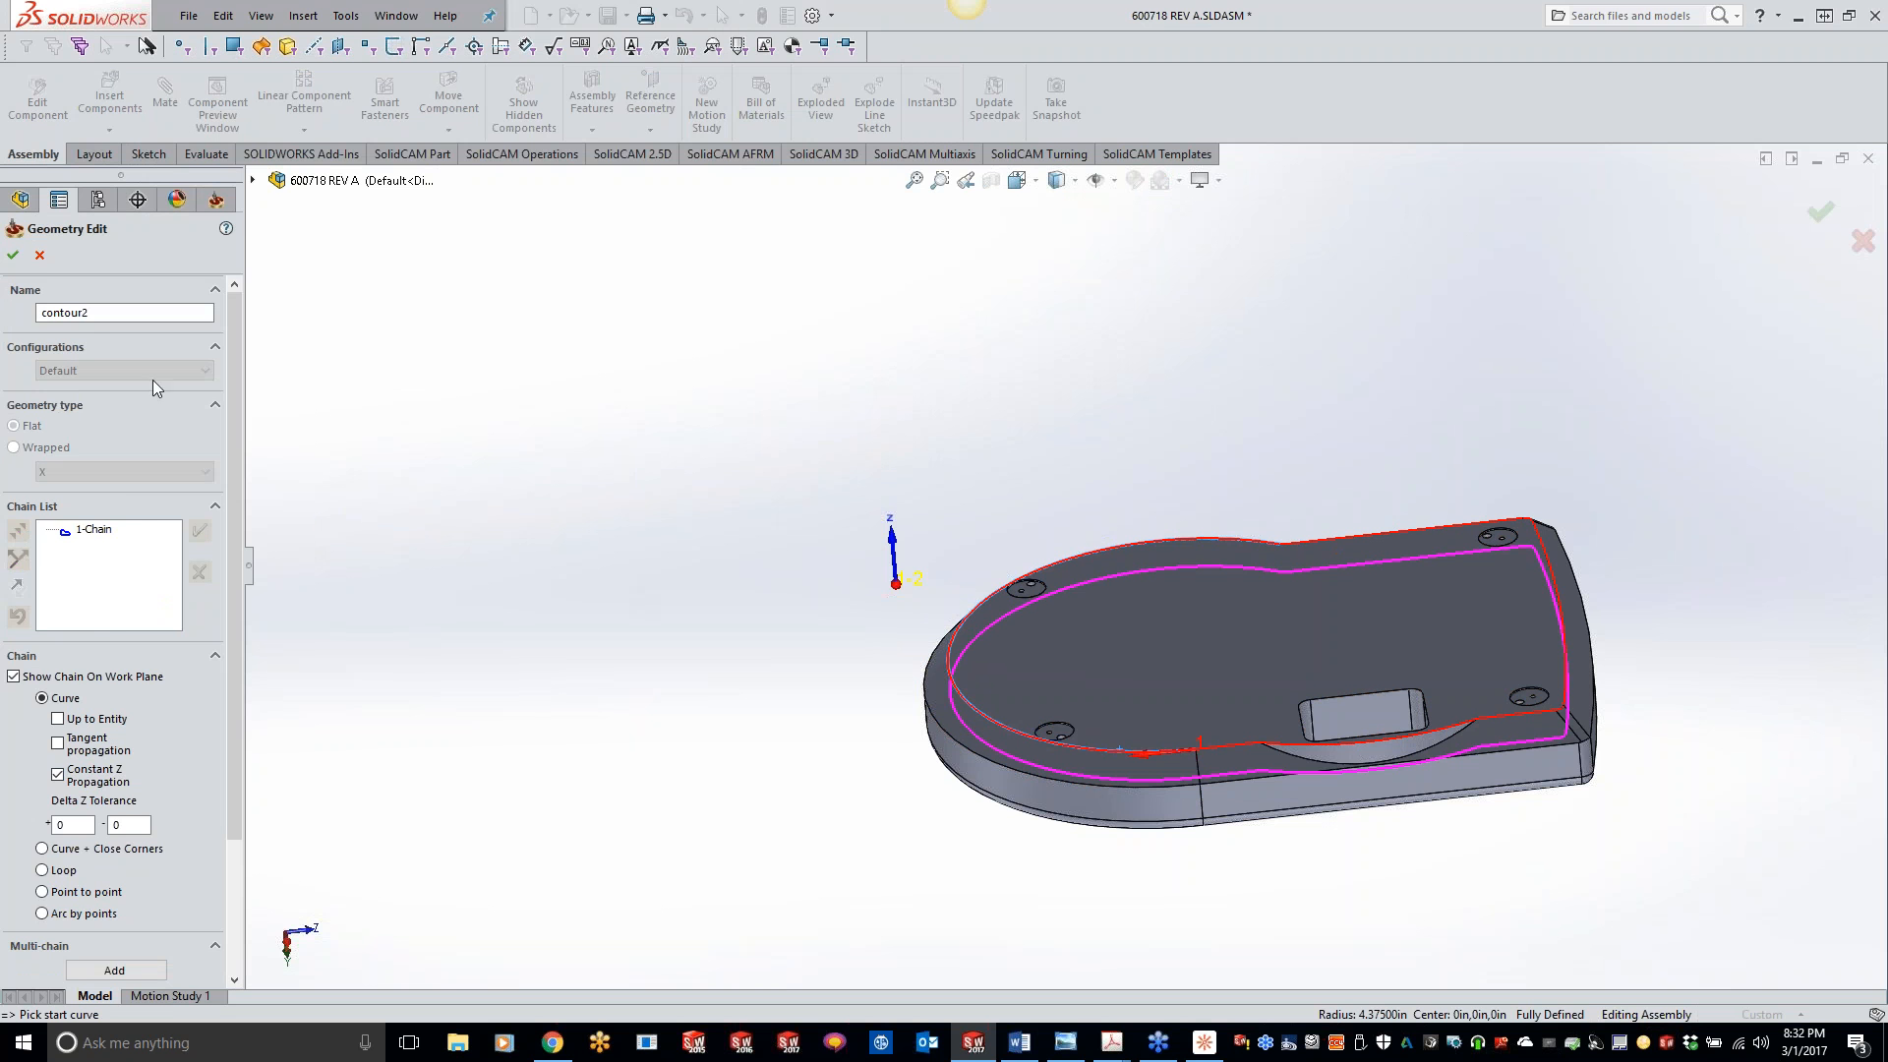
left_click(13, 255)
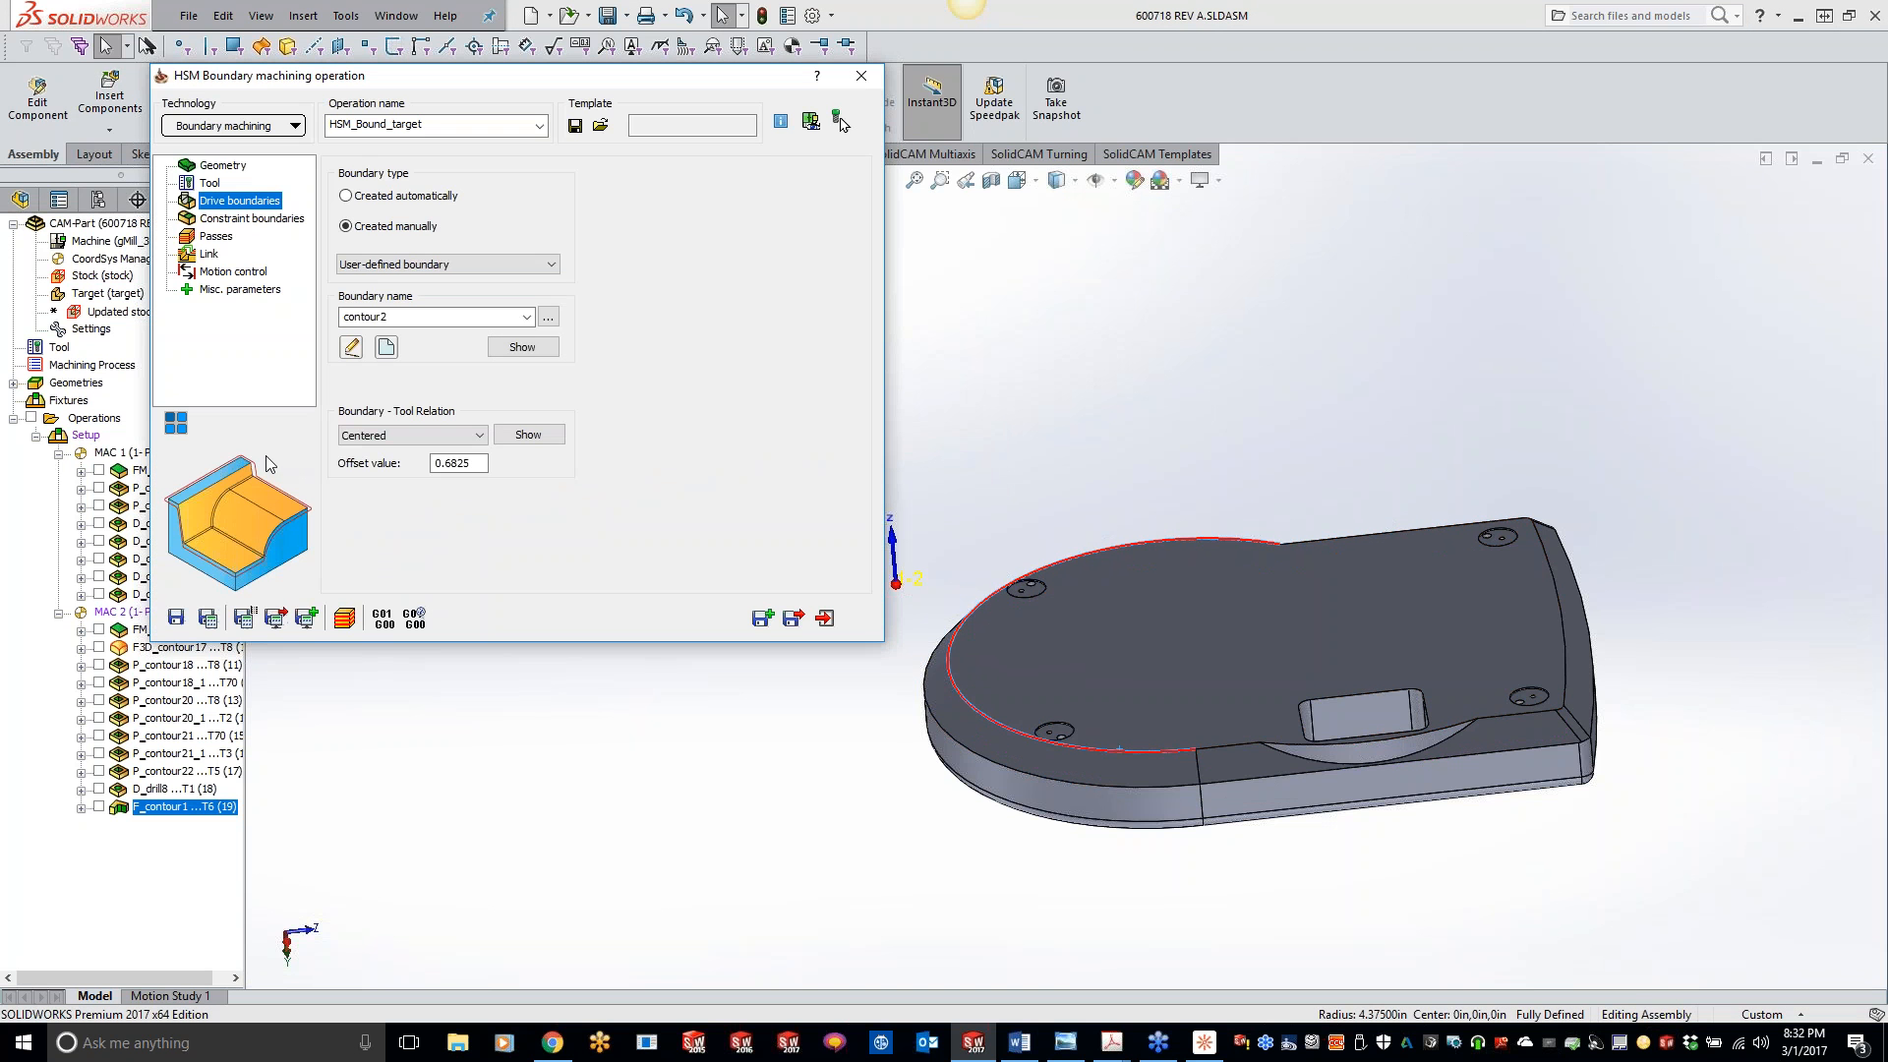
- Preview the taper tool against the model and check its position along the chamfered edge and the curved cutout
left_click(479, 463)
left_click(841, 121)
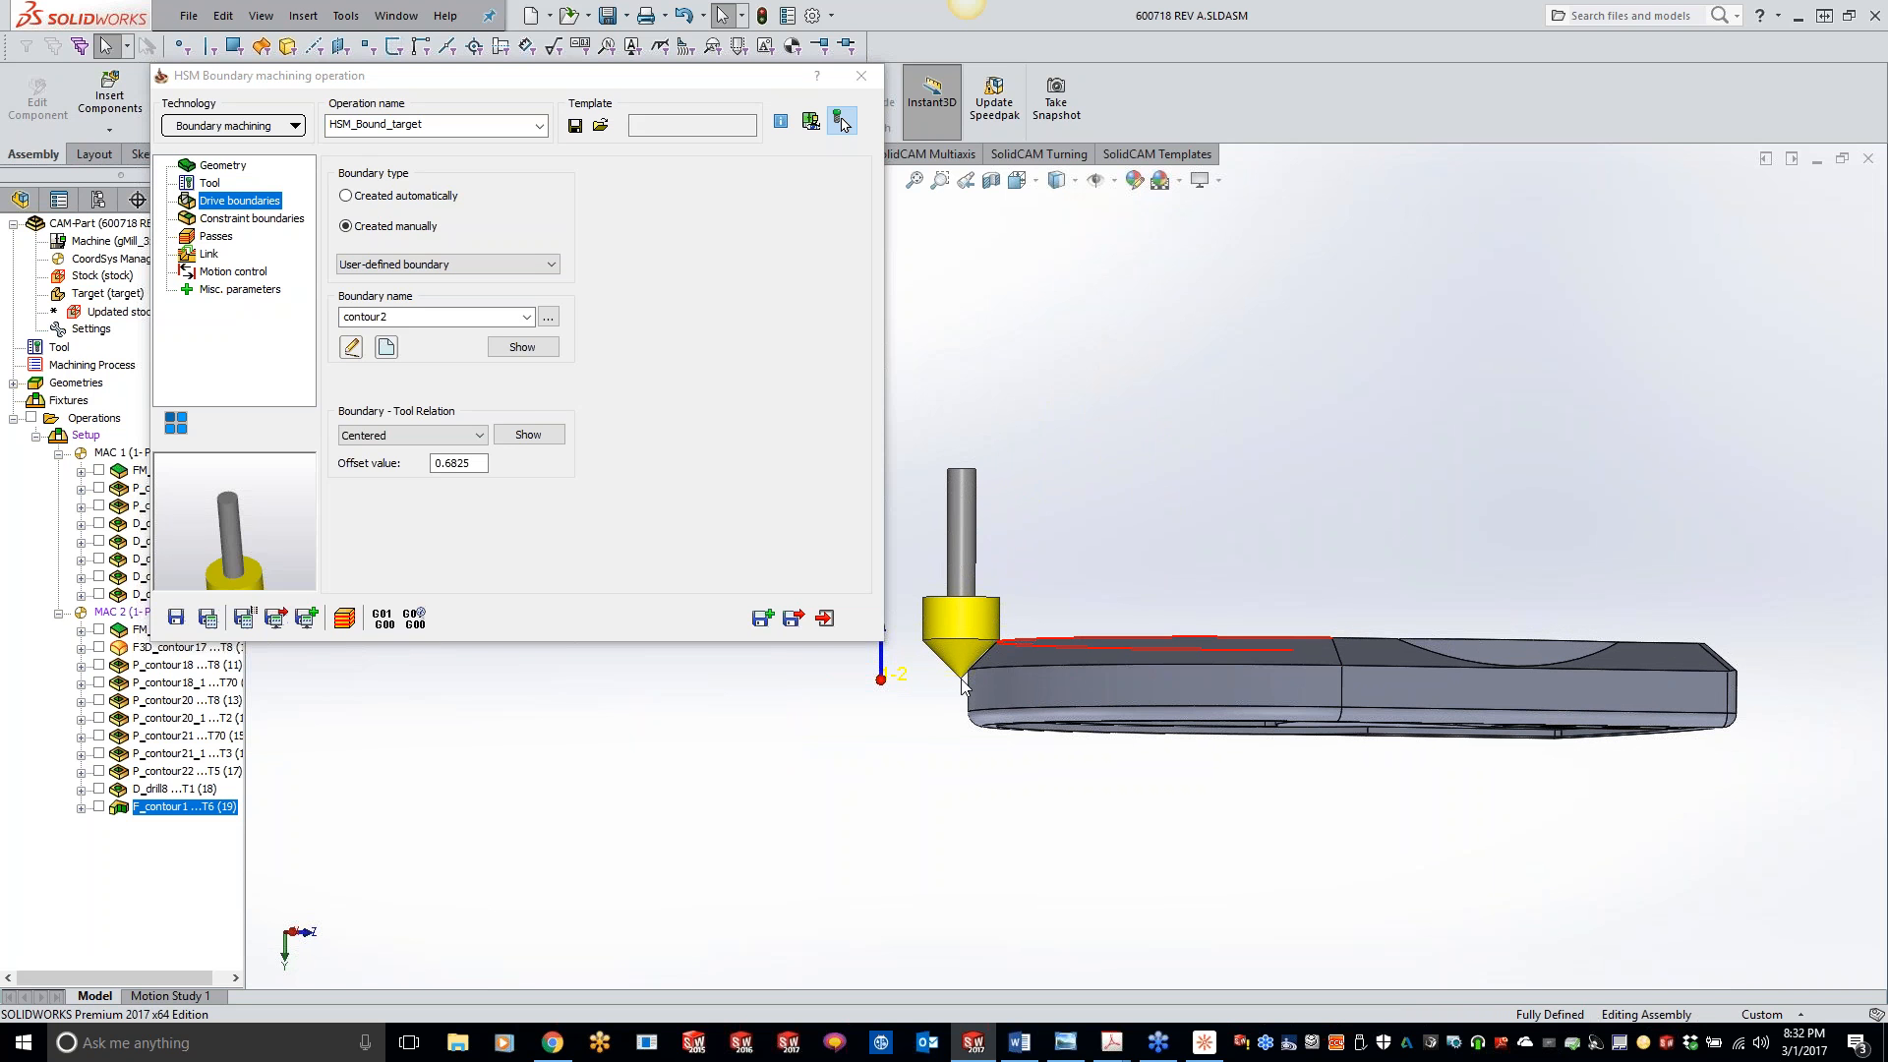
mouse_move(1562, 752)
middle_mouse_down()
mouse_move(1508, 695)
mouse_move(1644, 682)
mouse_move(1689, 639)
mouse_move(1365, 653)
mouse_move(1361, 688)
middle_mouse_up()
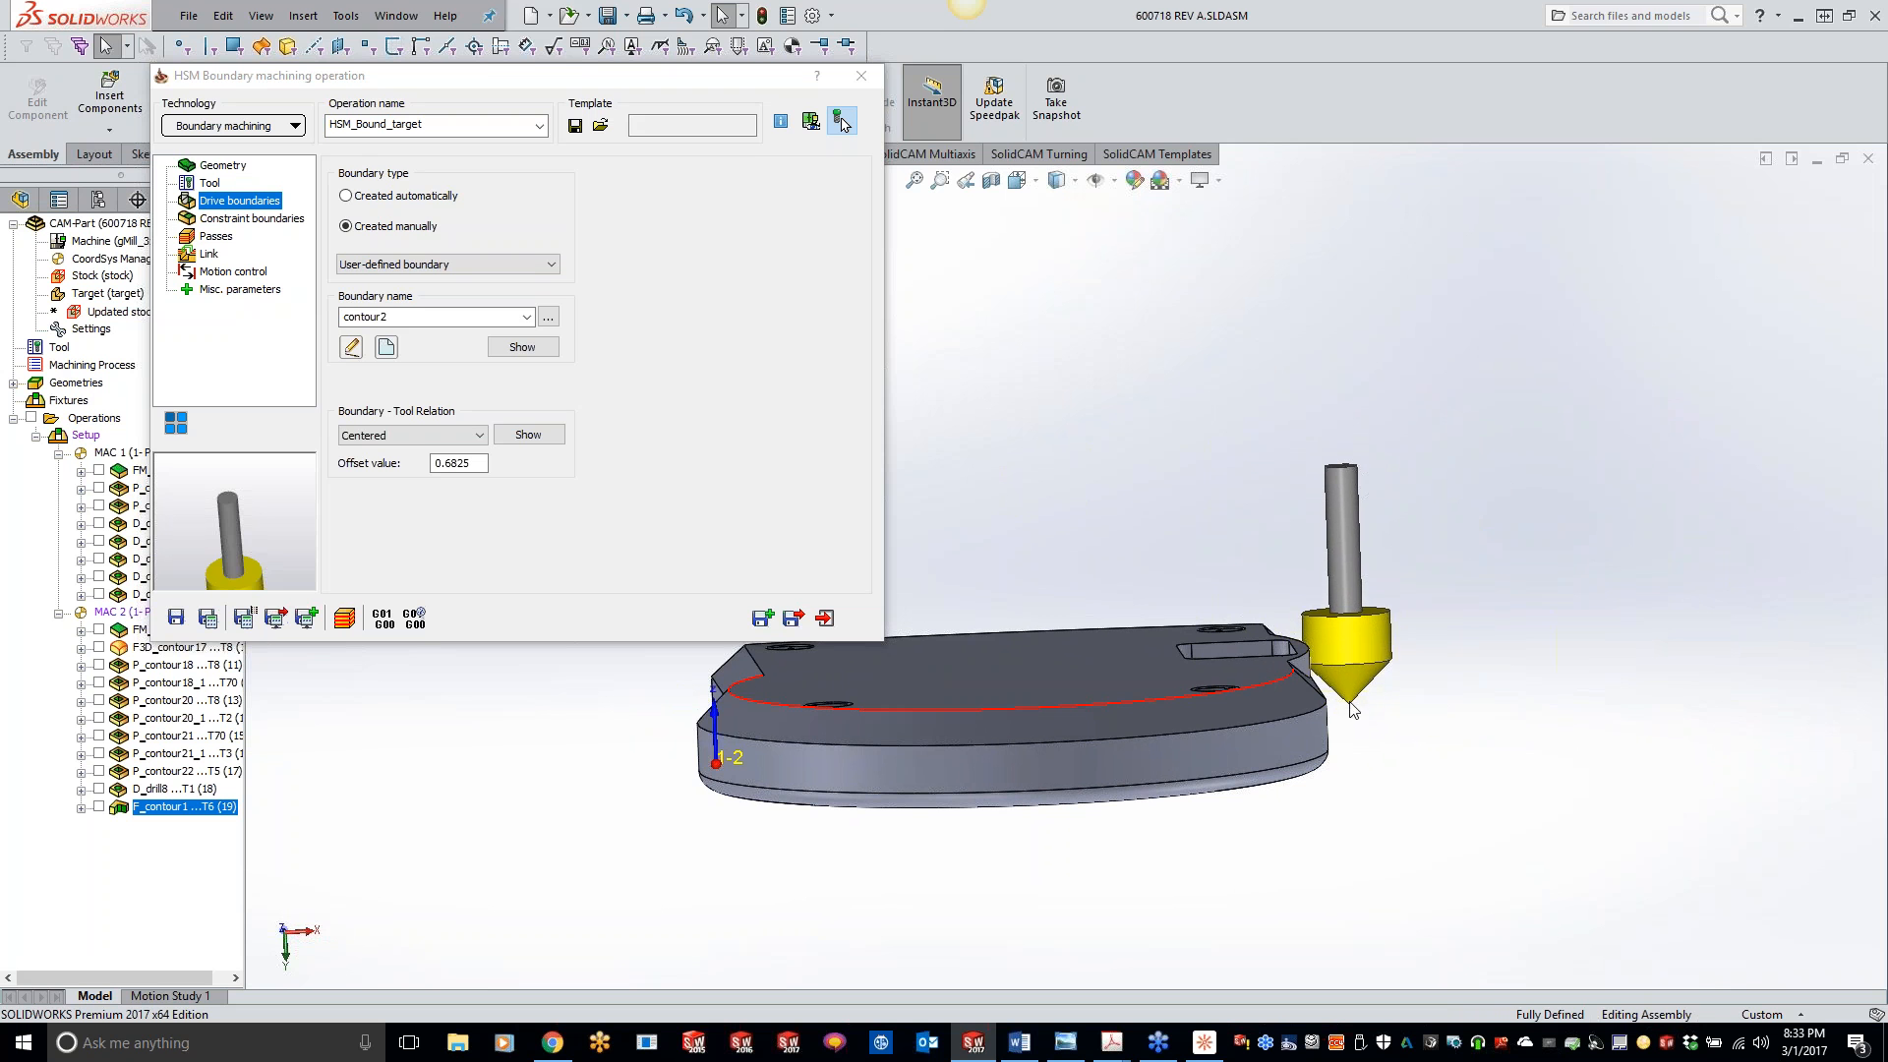
middle_click_drag(1351, 705, 1300, 645)
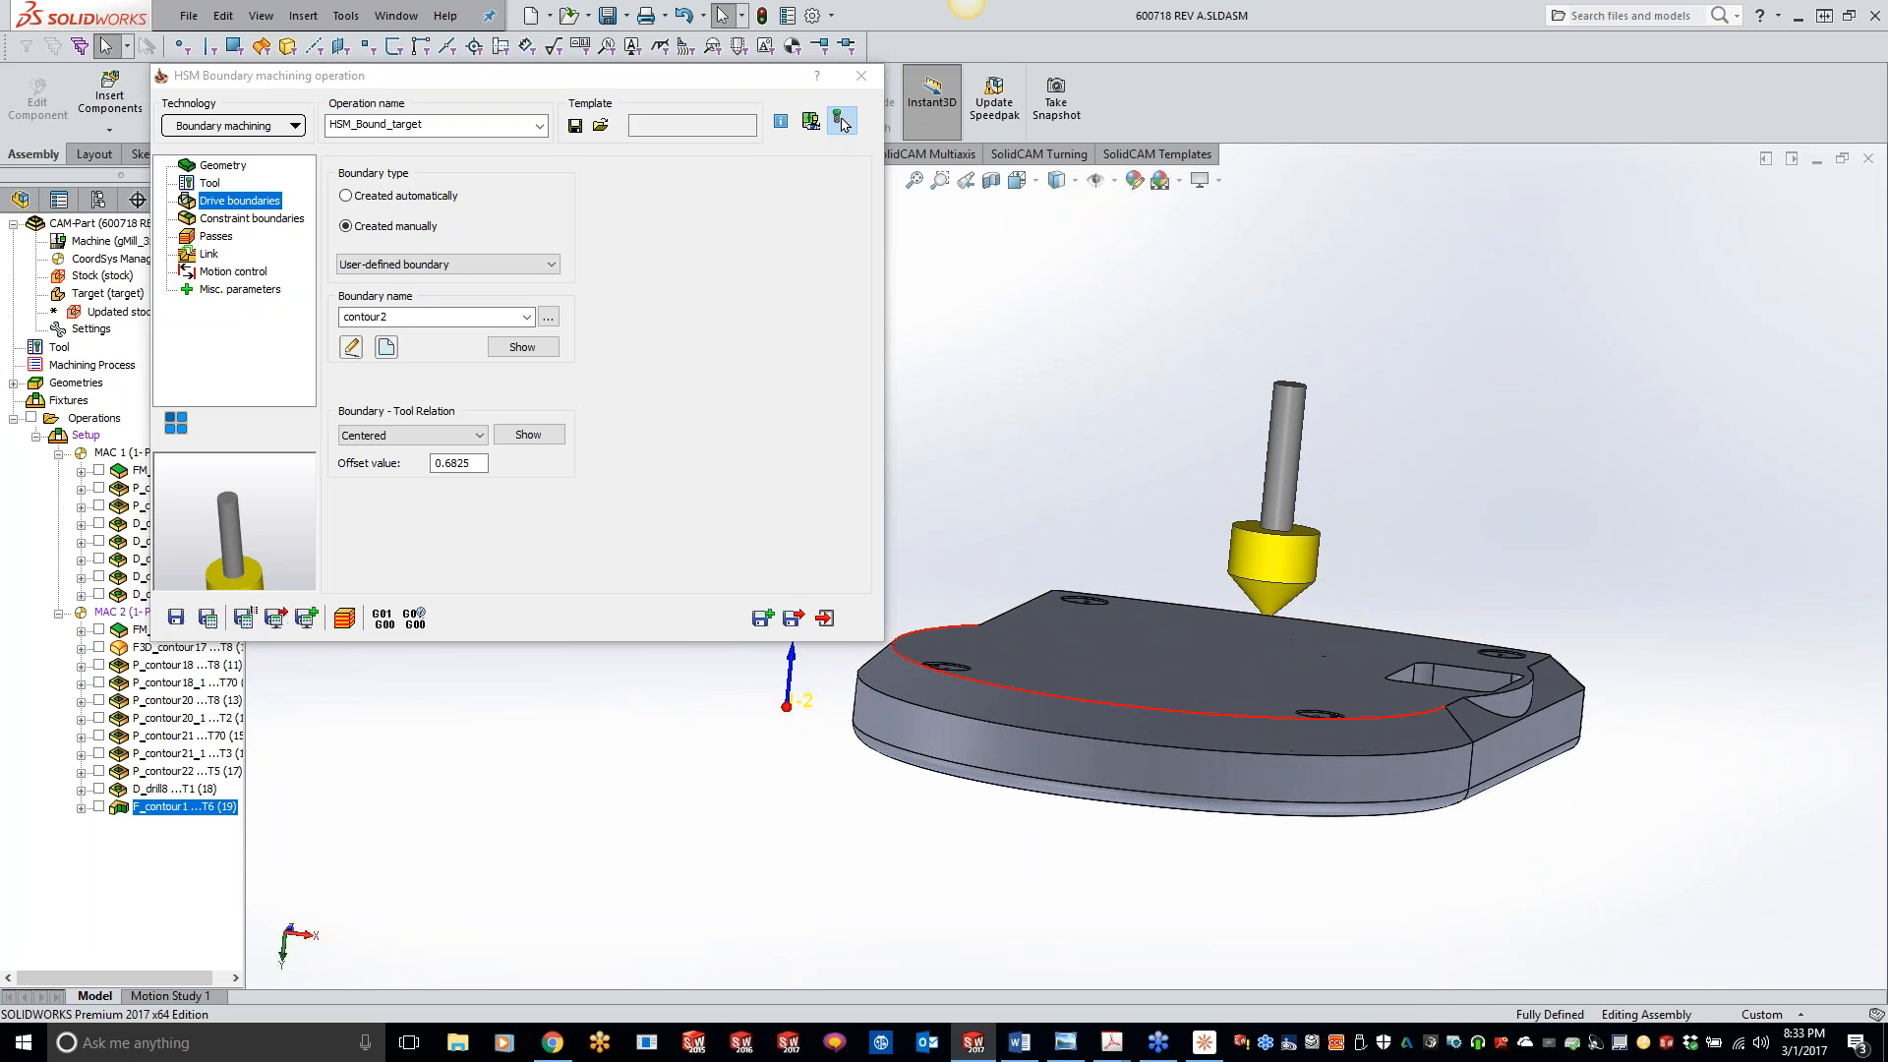
- Set the constraint boundary to the auto-created box of the target geometry, External with a 1.0 offset, and save and calculate the operation
left_click(254, 218)
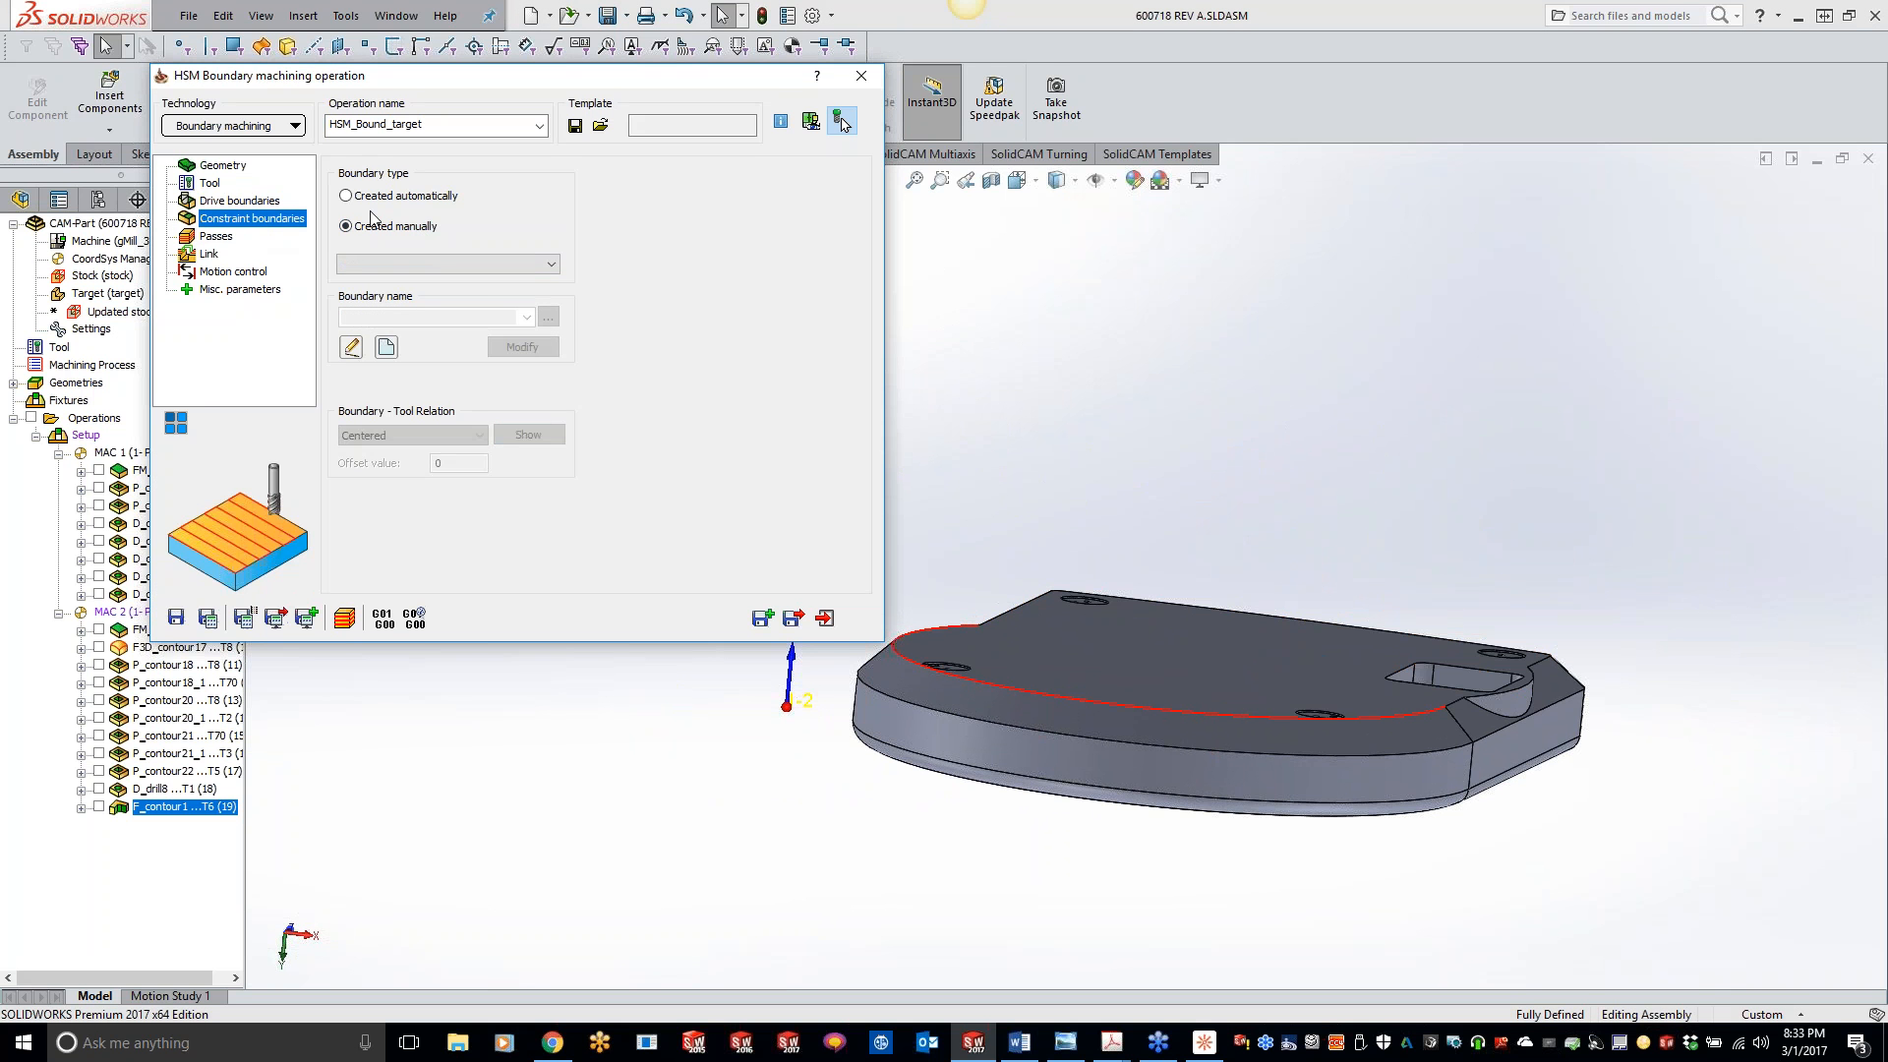
left_click(346, 196)
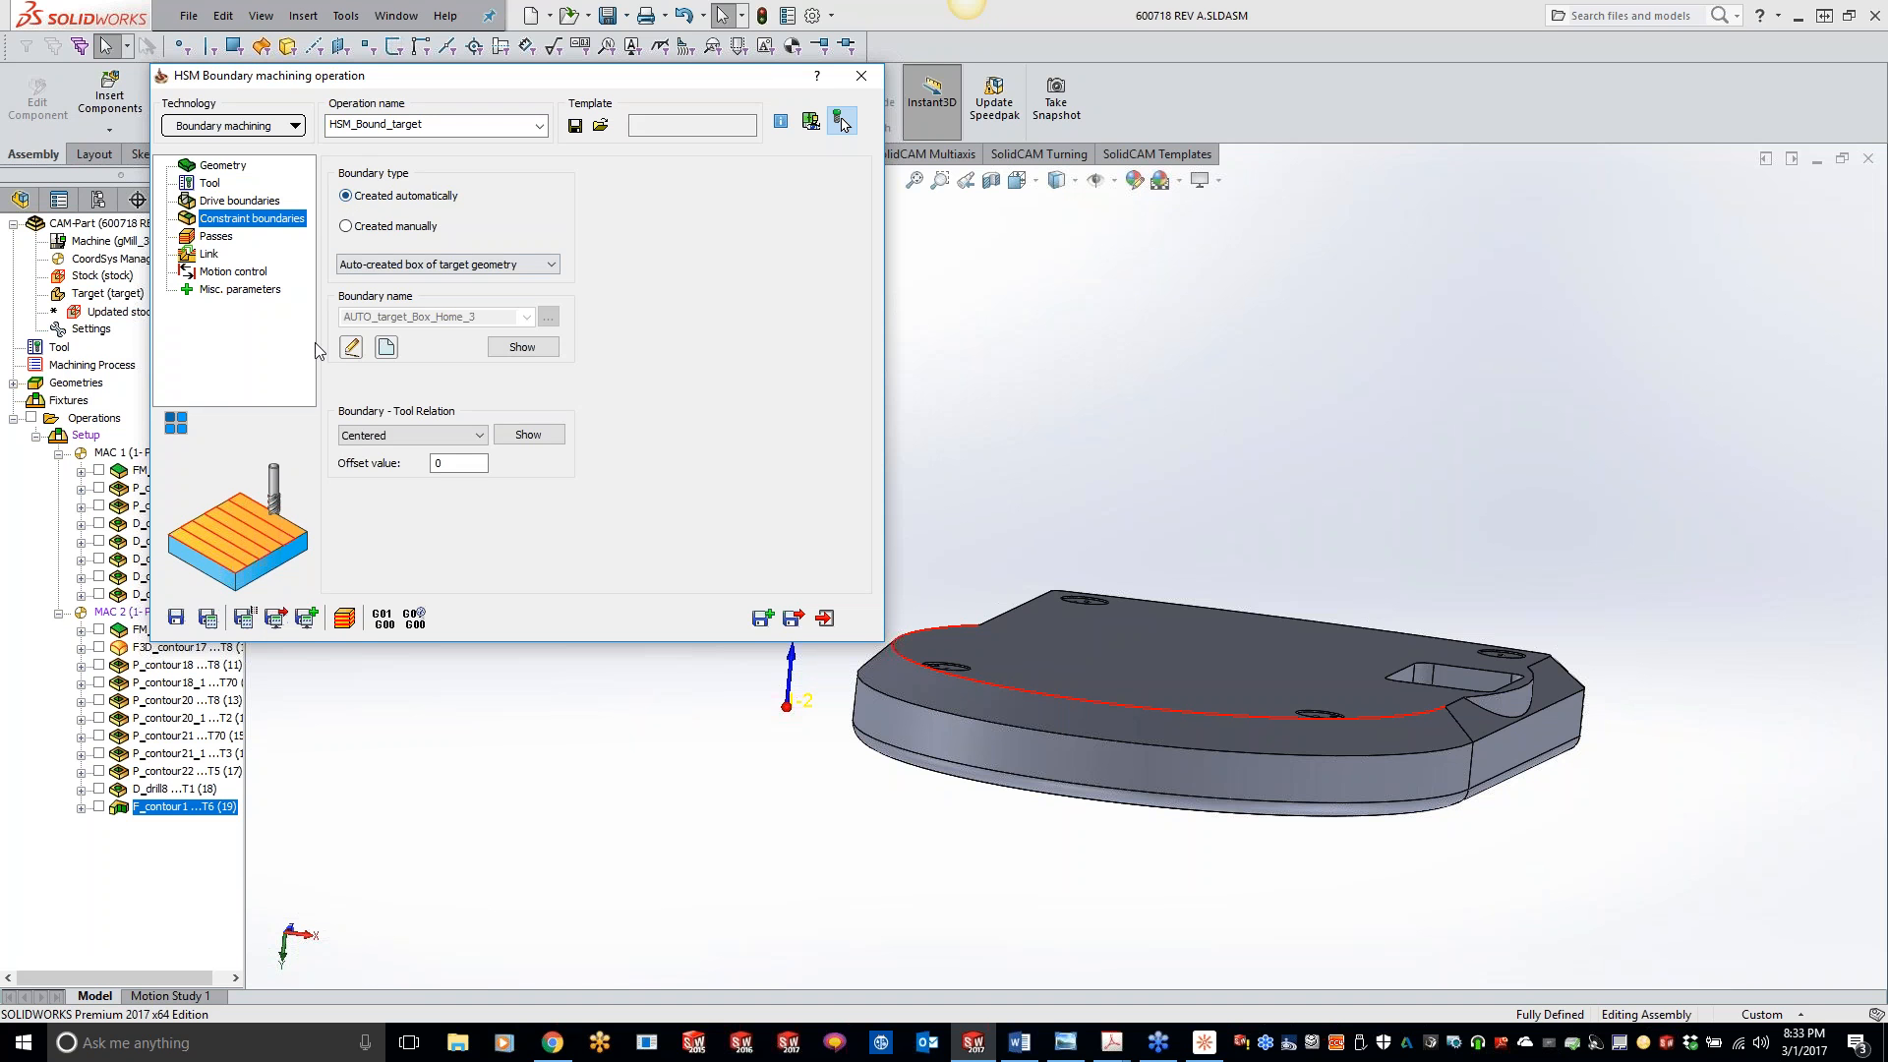
left_click(397, 438)
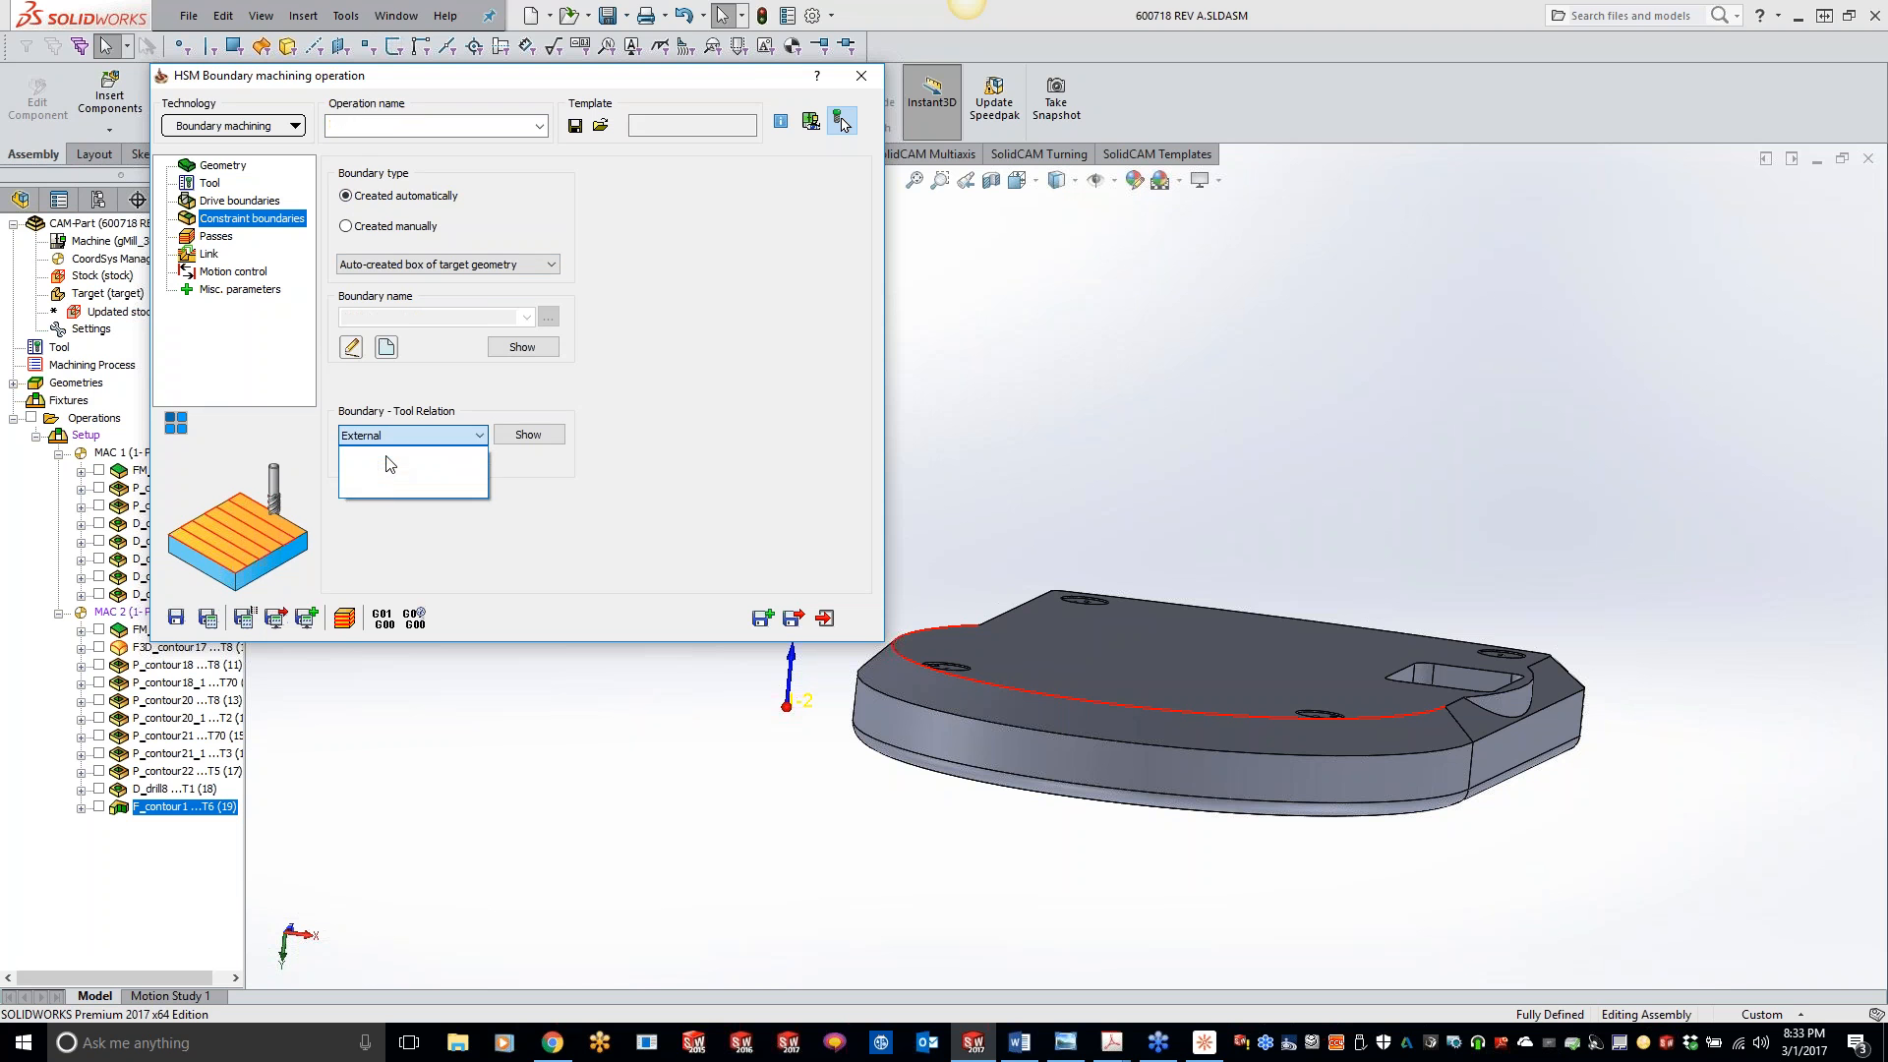
left_click(364, 453)
left_click(454, 464)
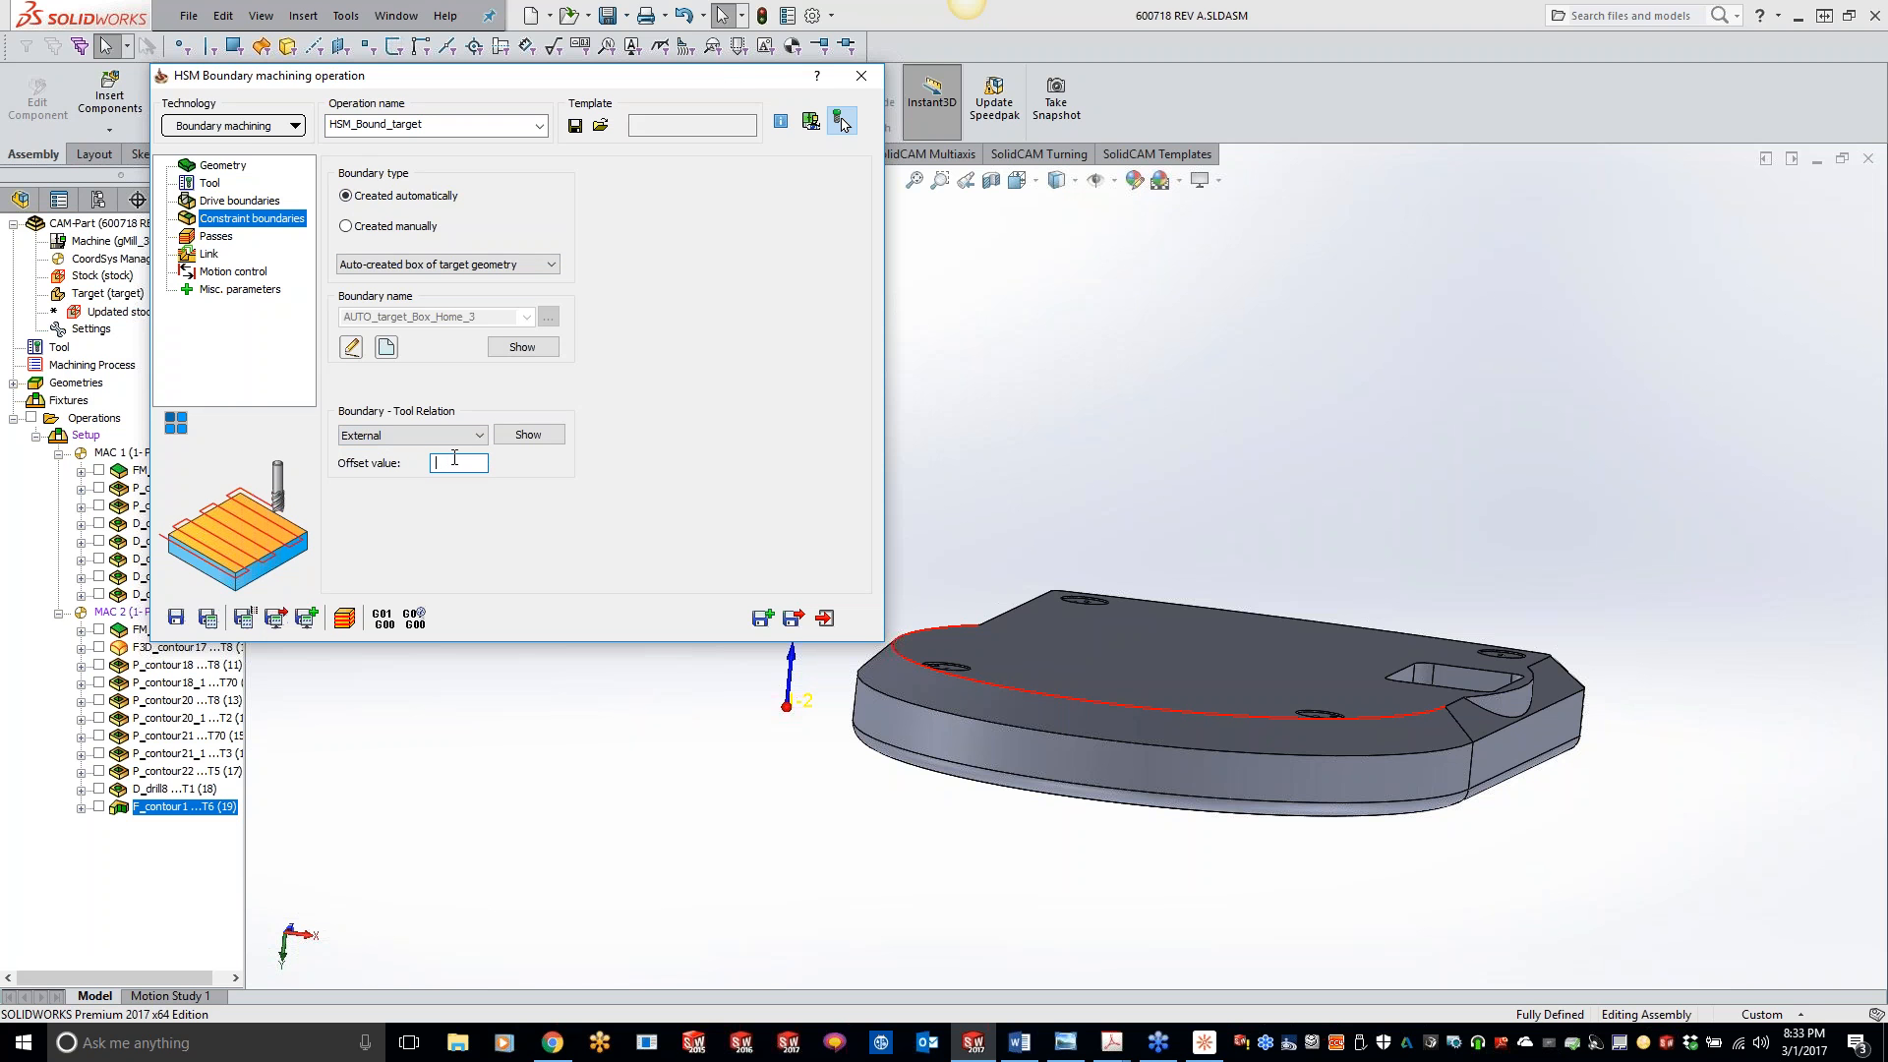
type("1.0")
left_click(224, 236)
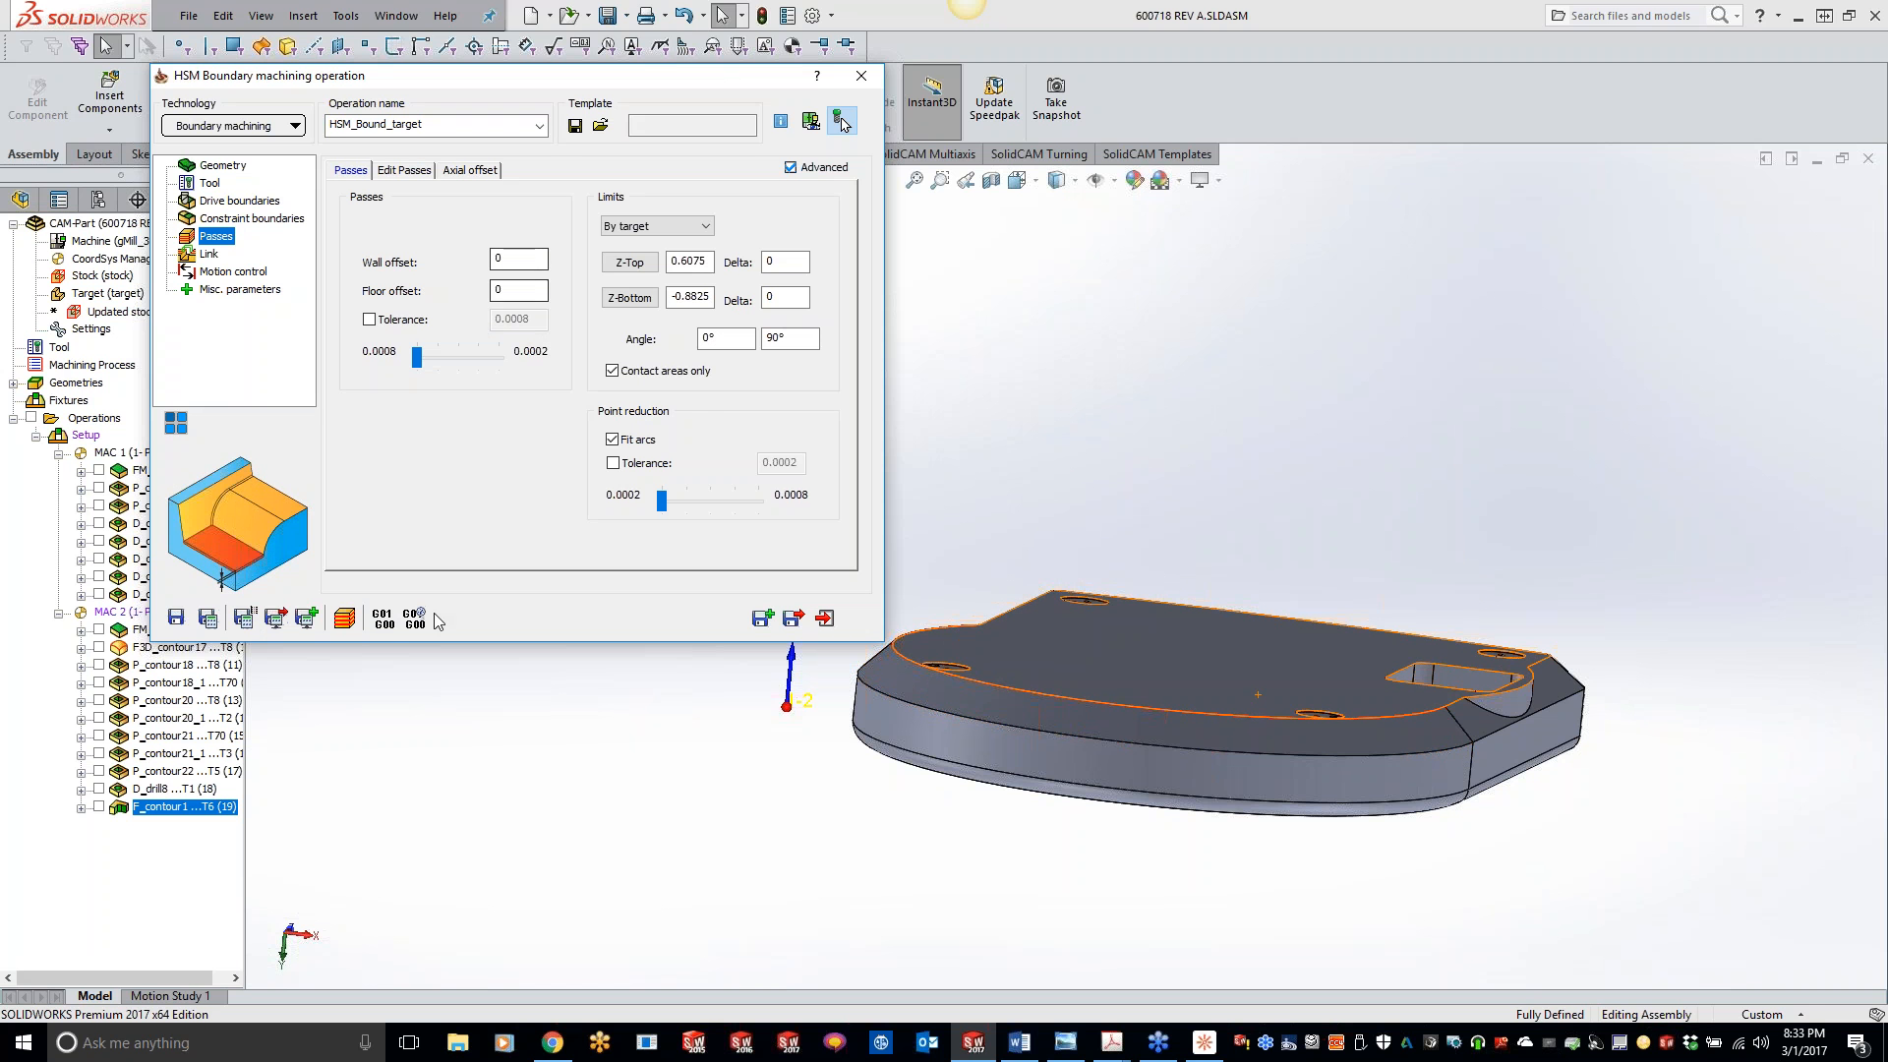
left_click(207, 617)
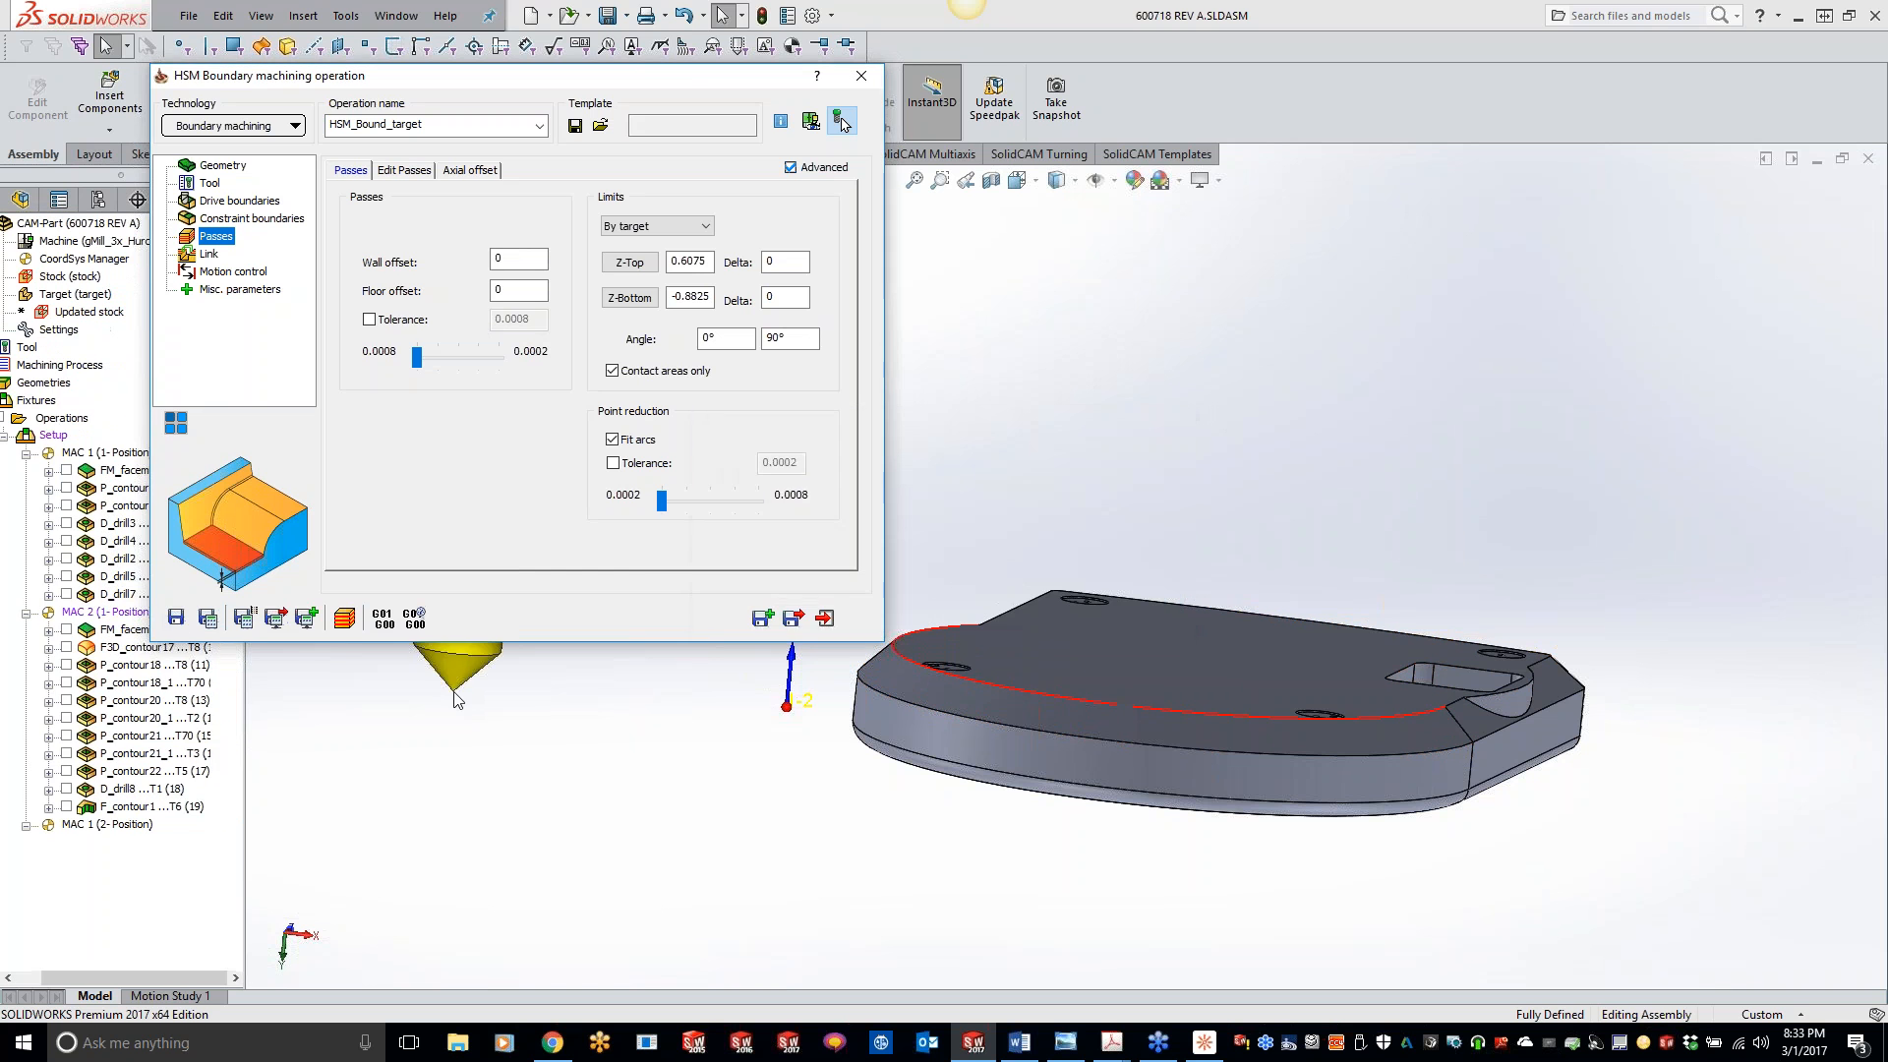
- Open the SolidVerify simulation of the boundary operation and step the tool to the start of its toolpath
left_click(347, 618)
left_click(461, 644)
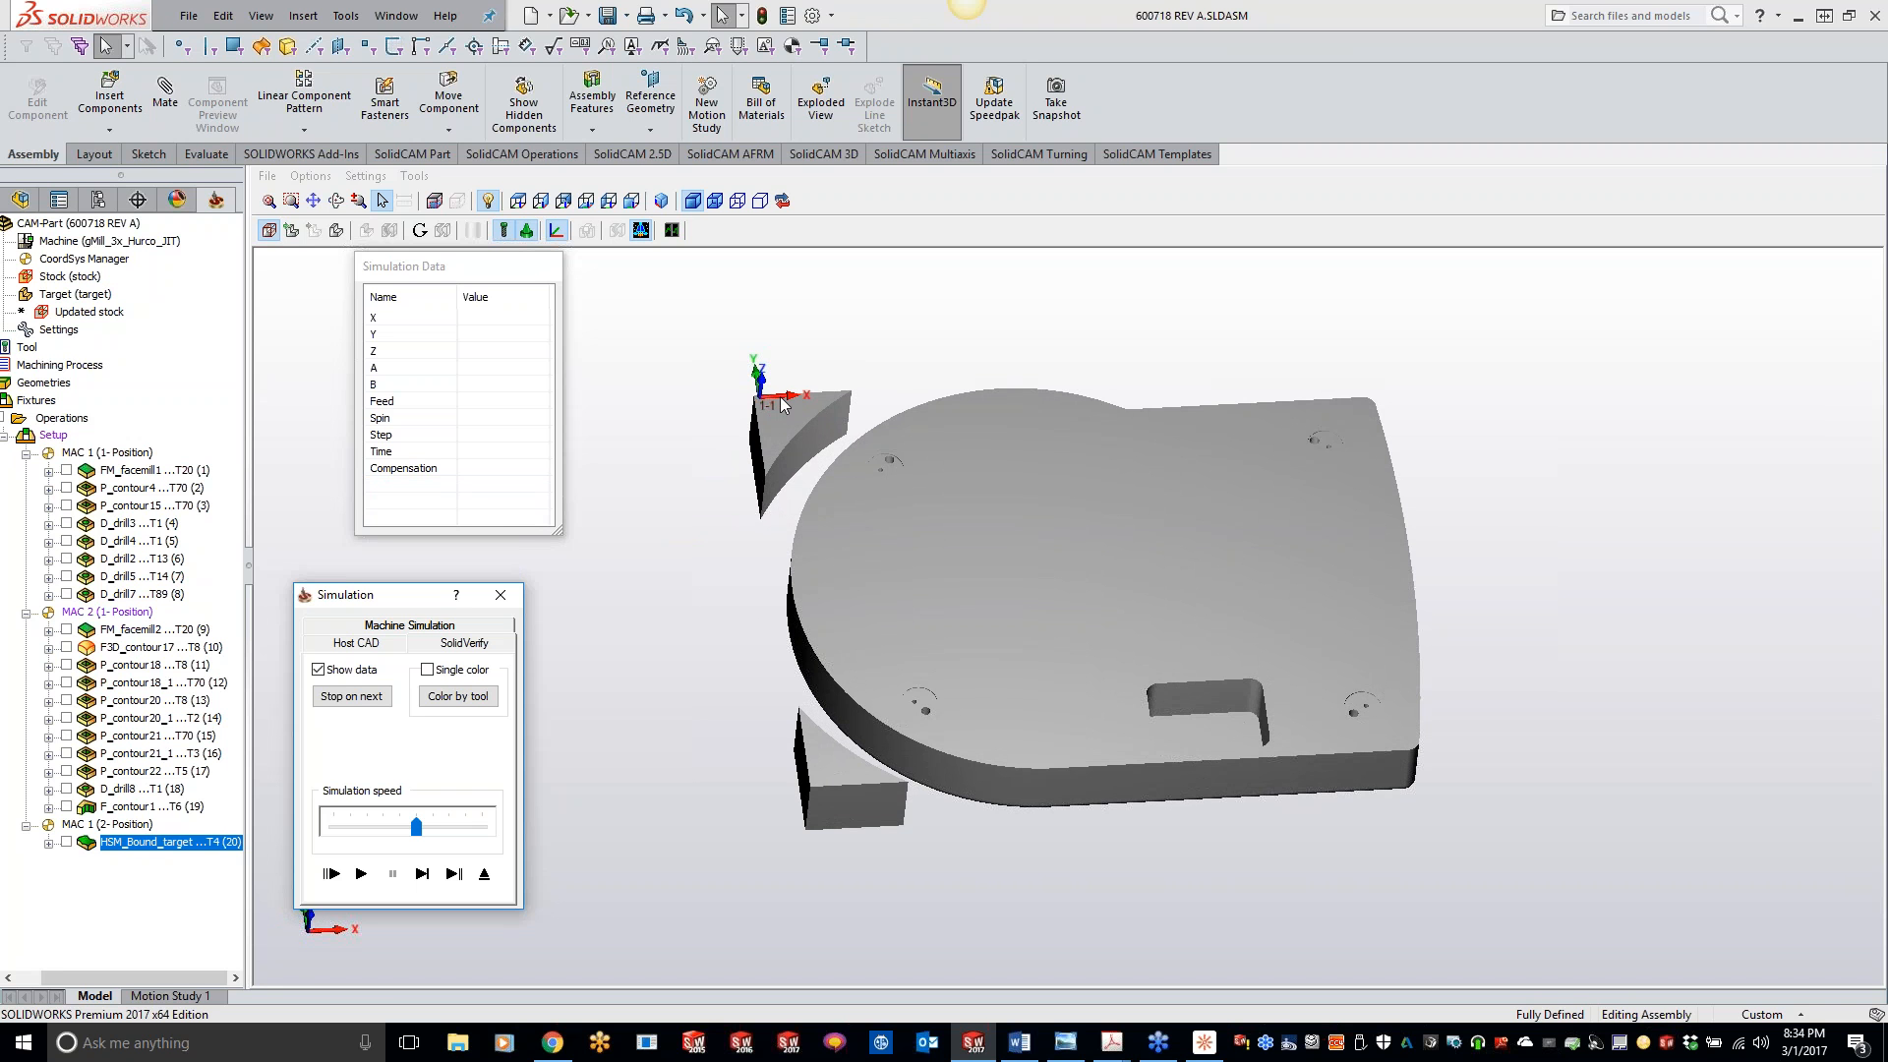
left_click(780, 401)
left_click(421, 873)
left_click(423, 873)
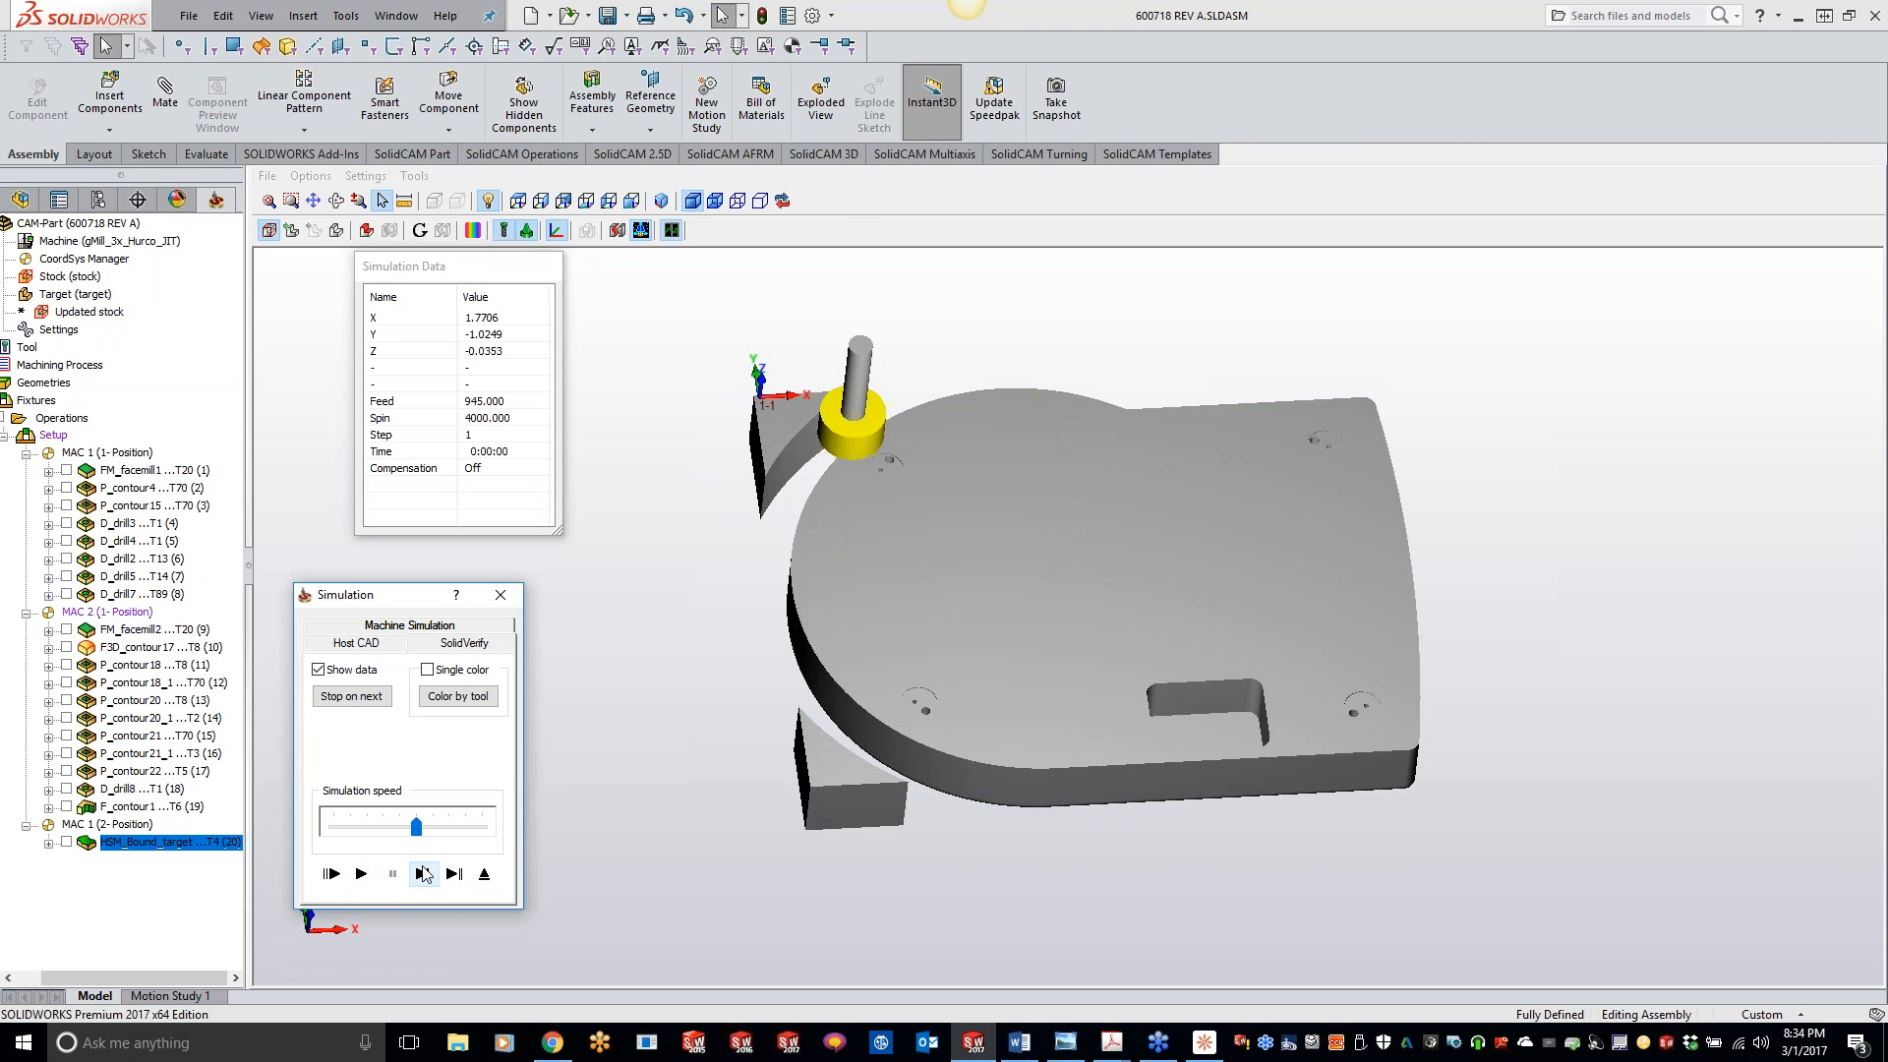
- Isolate the split solids of the simulated stock one by one and delete Solid 2, a leftover corner piece
left_click(618, 230)
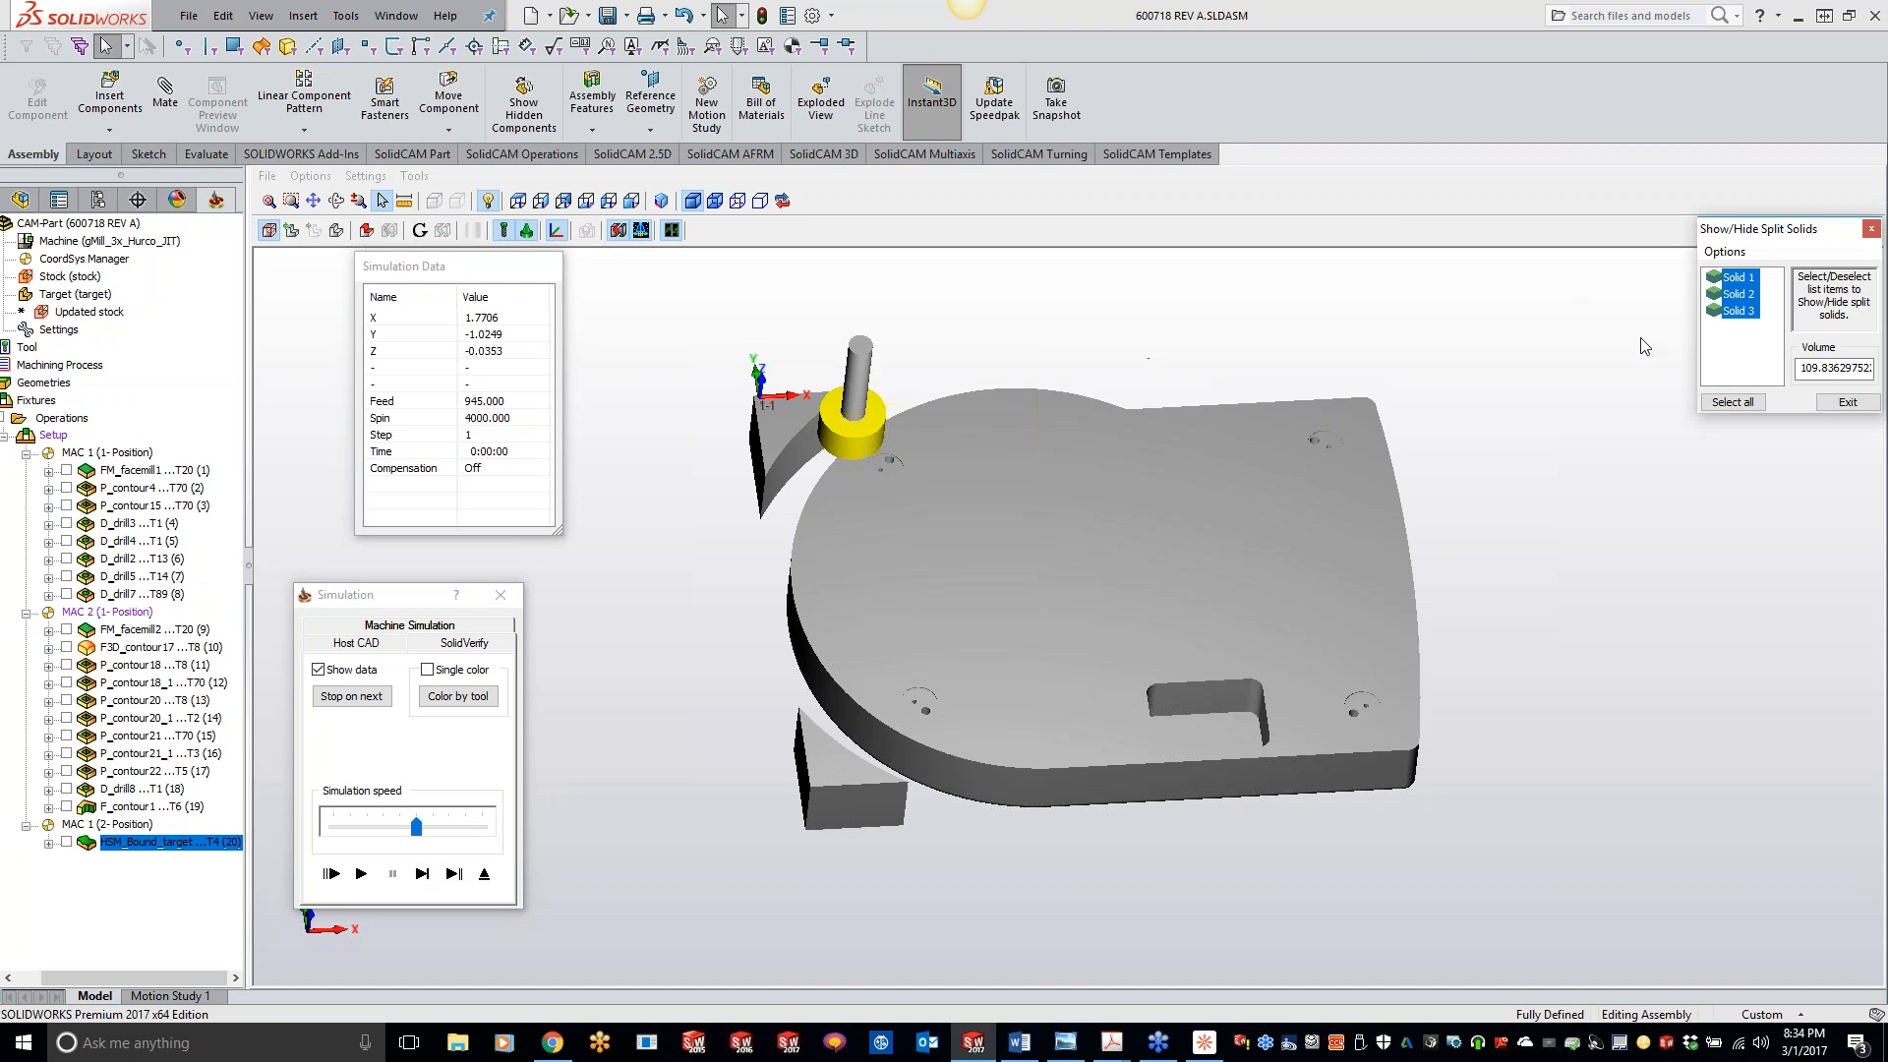
left_click(1740, 278)
left_click(1740, 295)
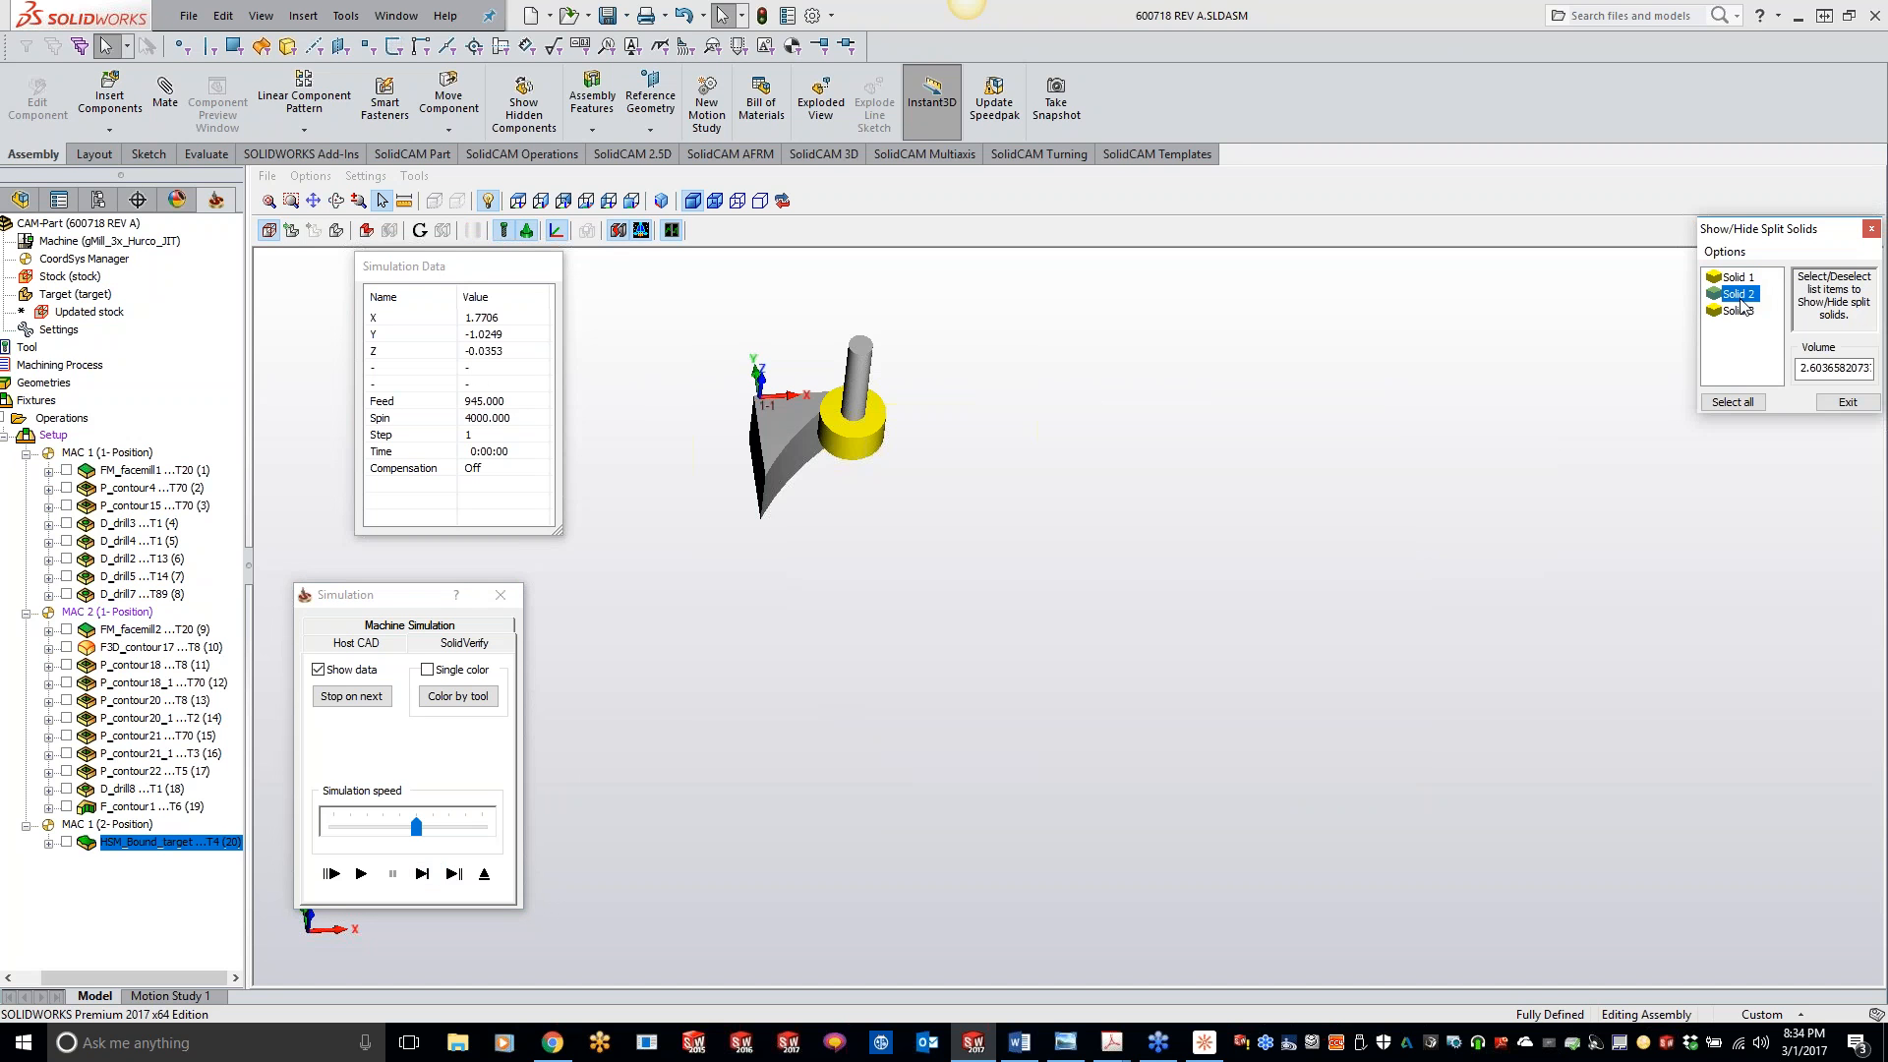
left_click(1741, 312)
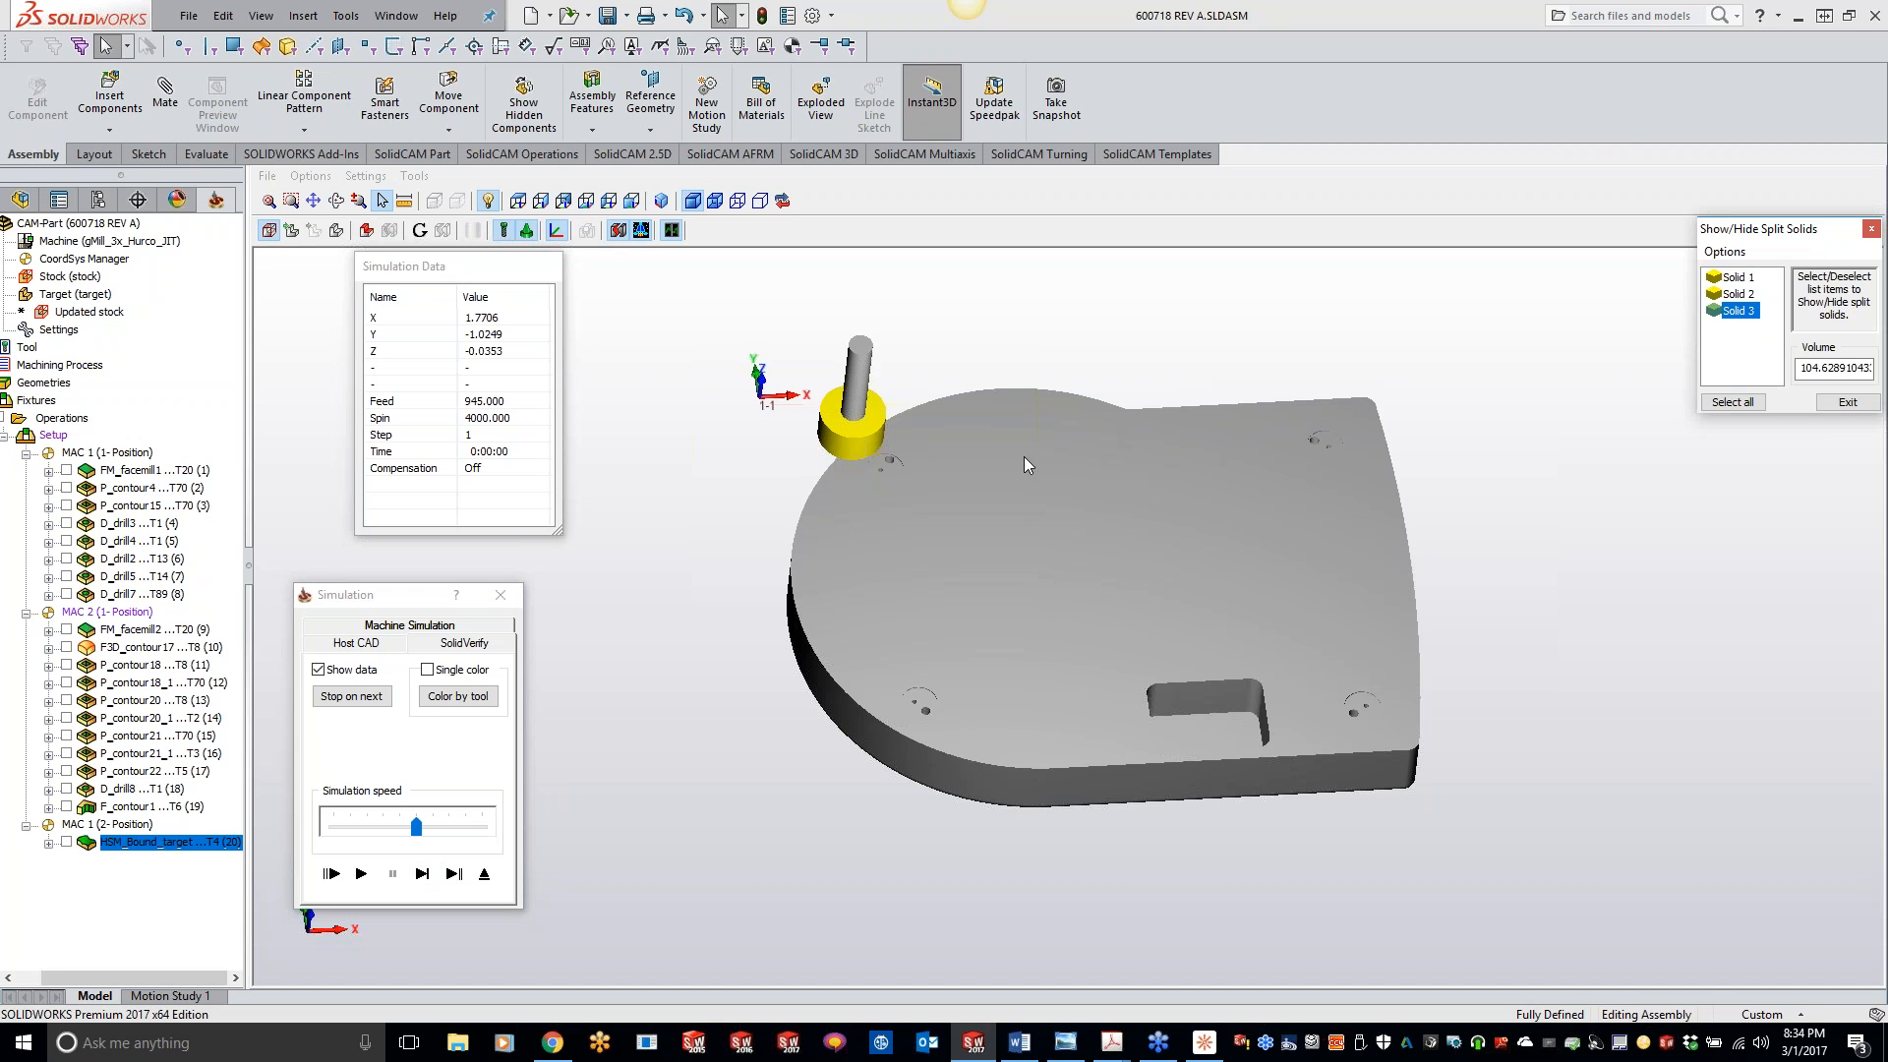
left_click(1740, 295)
right_click(1743, 297)
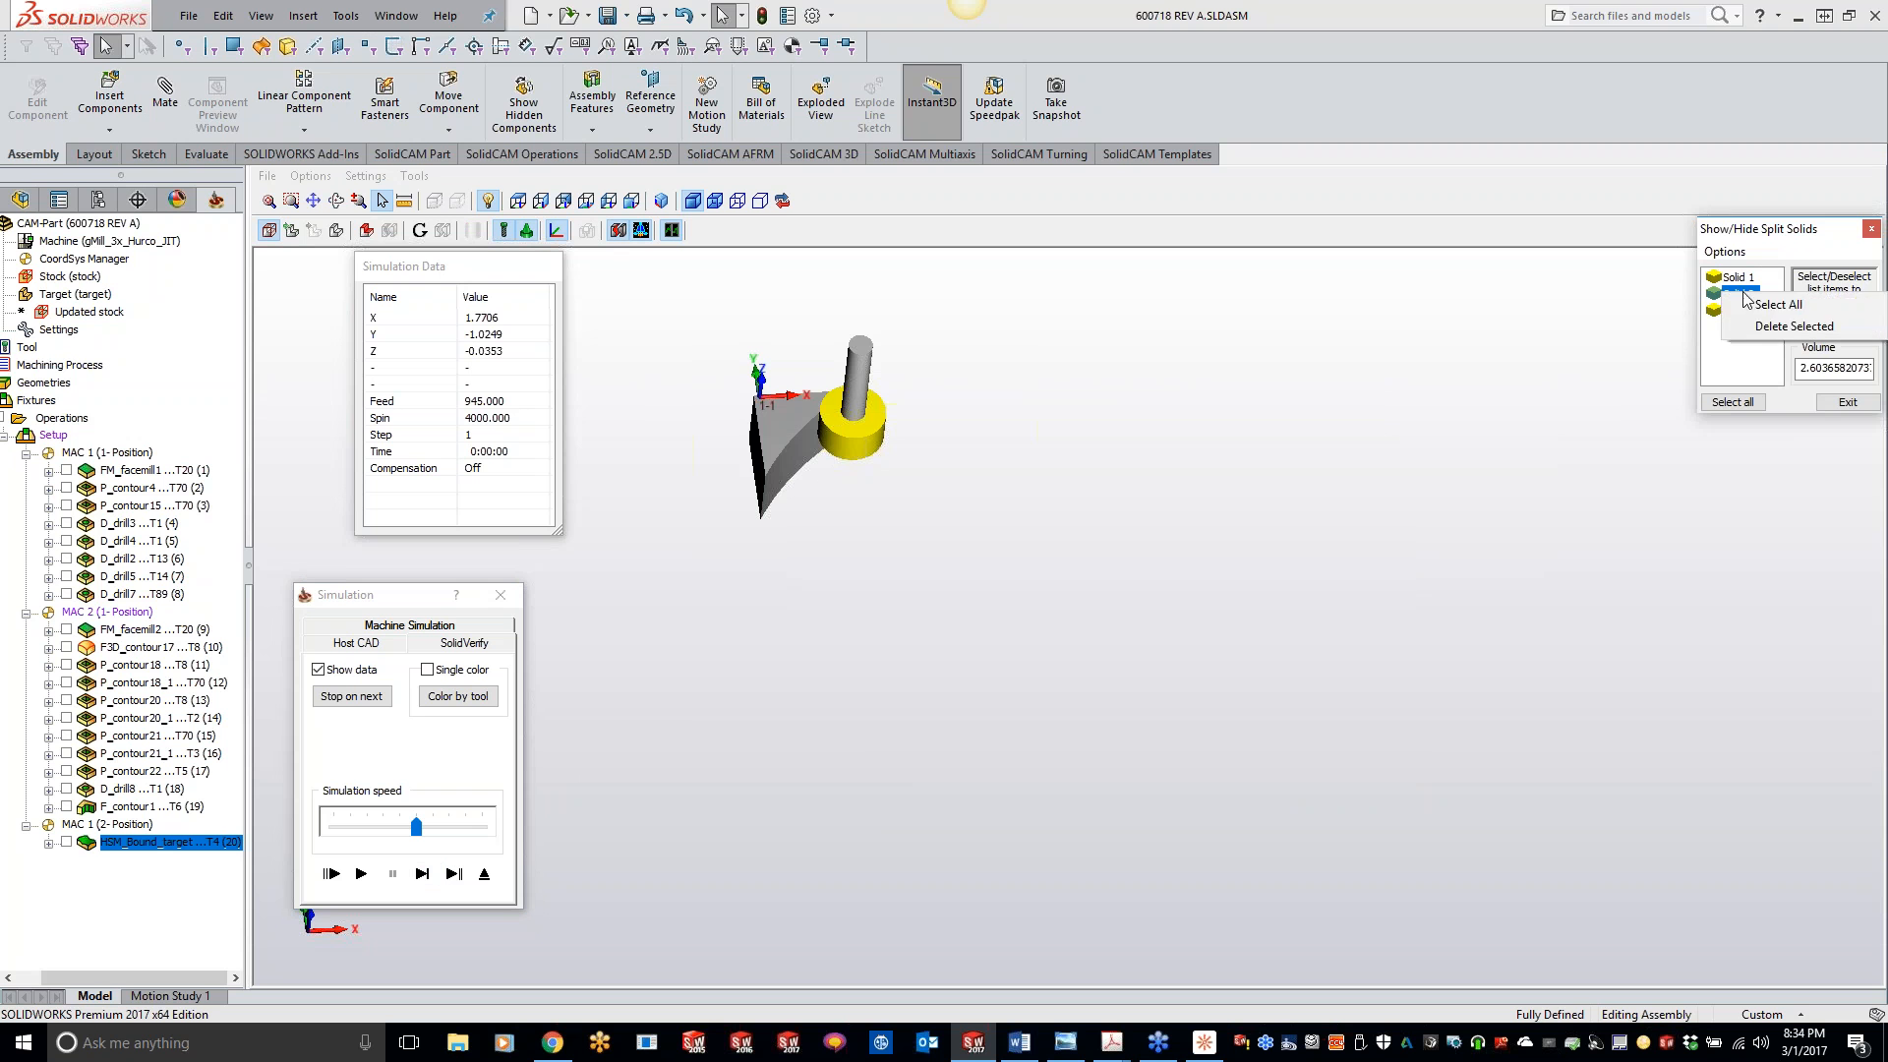
left_click(1778, 326)
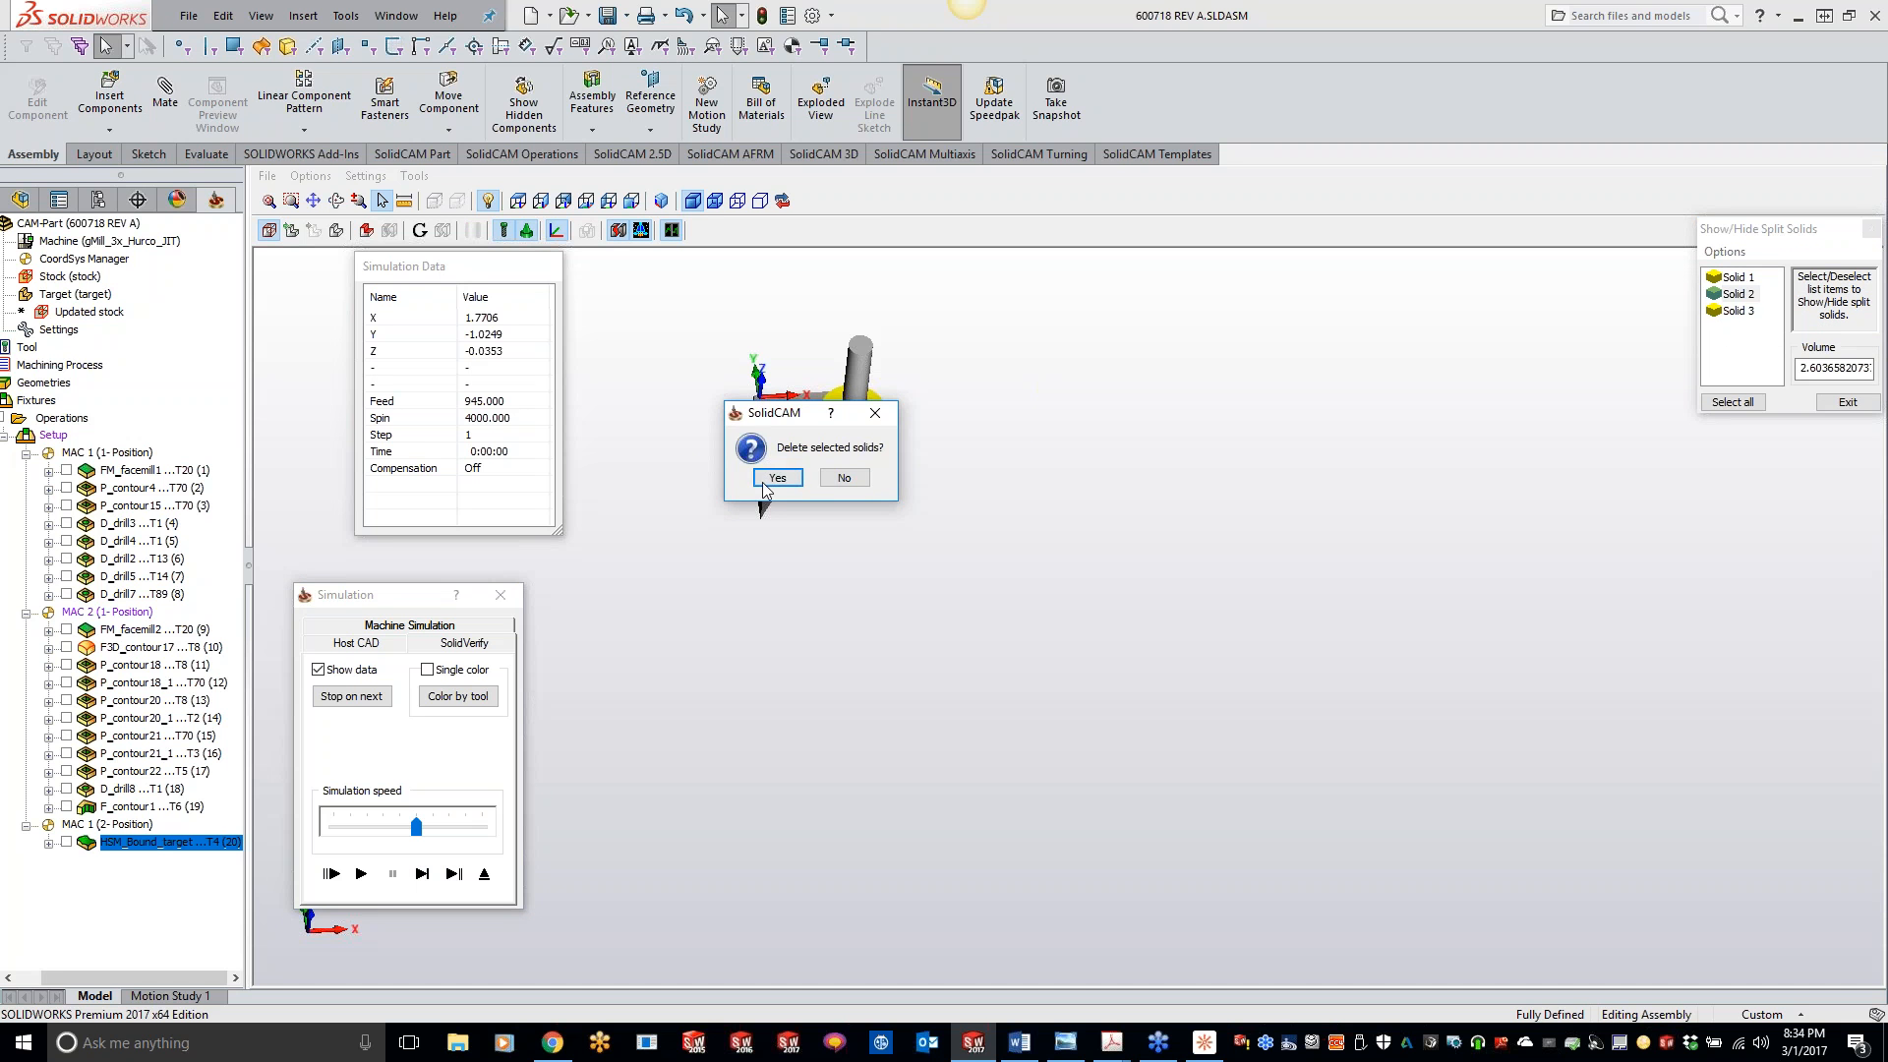
left_click(775, 476)
- Delete Solid 1, the other leftover corner piece, and close the split solids list with Solid 3 shown
left_click(1727, 285)
right_click(1729, 280)
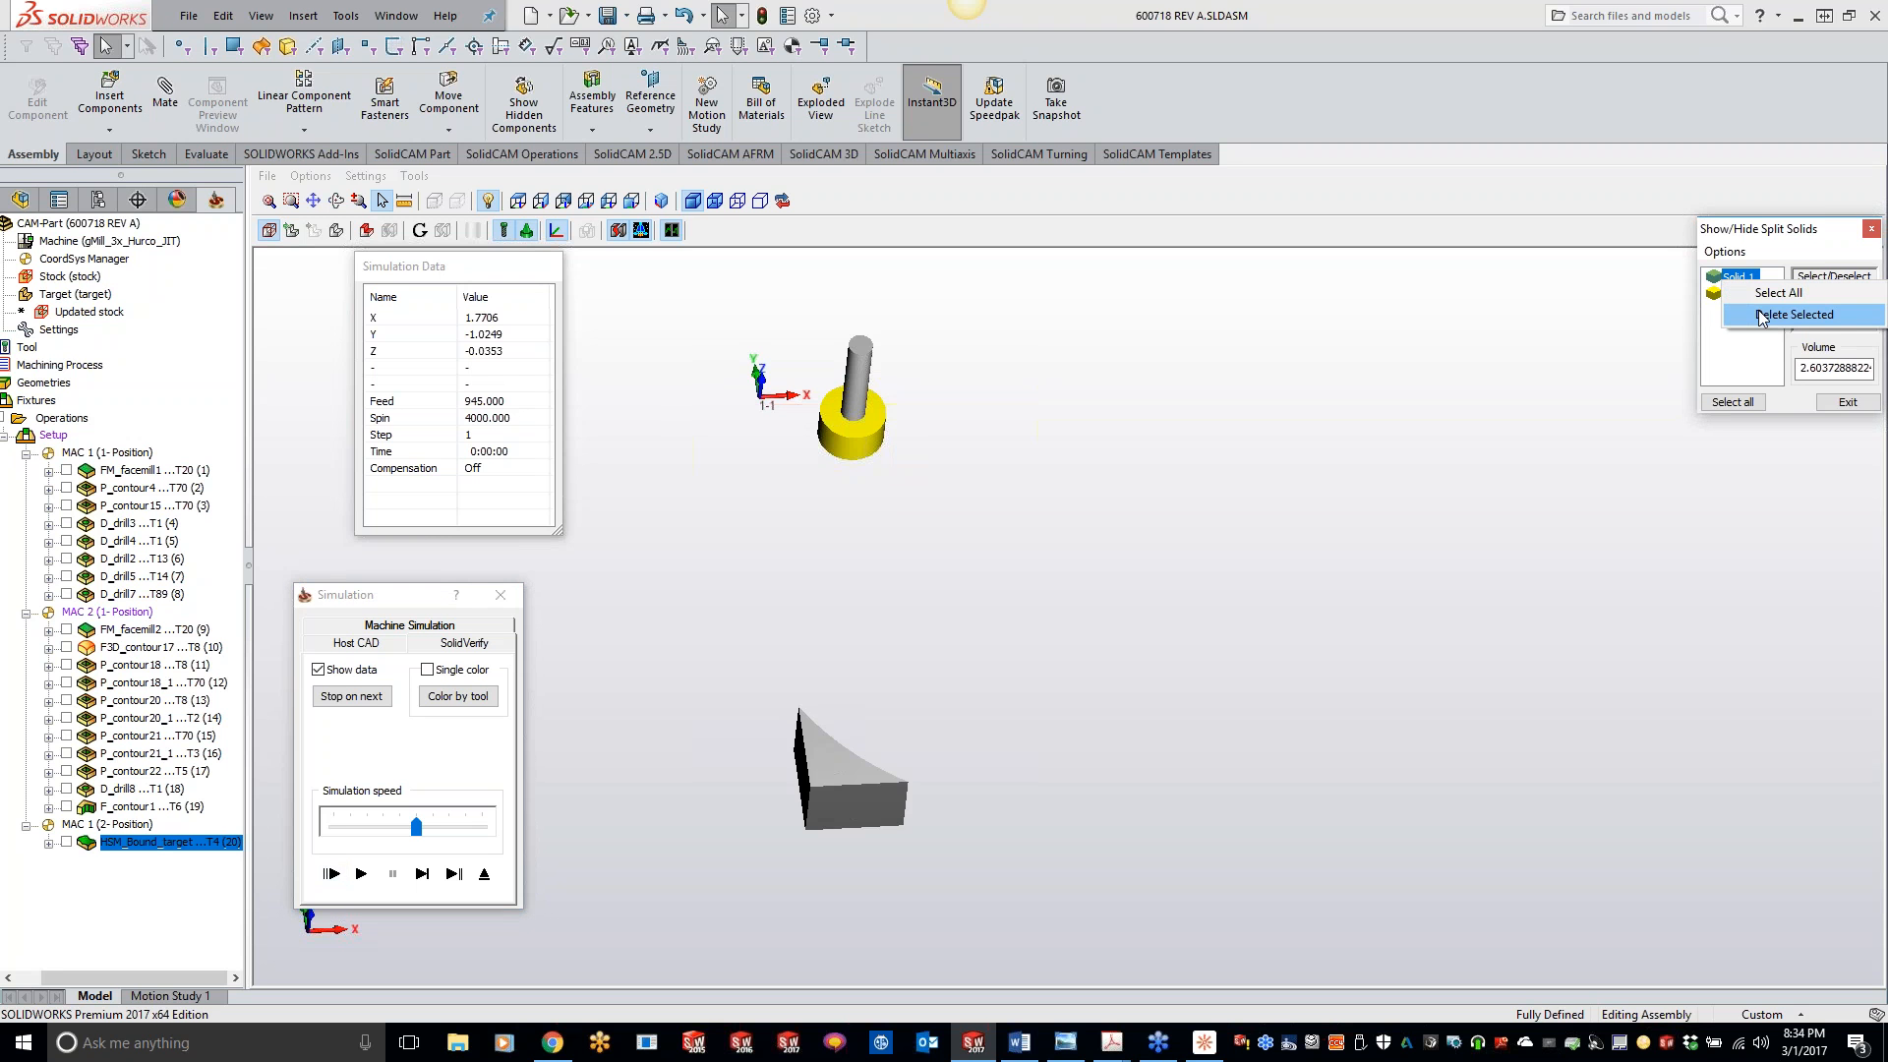
left_click(1760, 315)
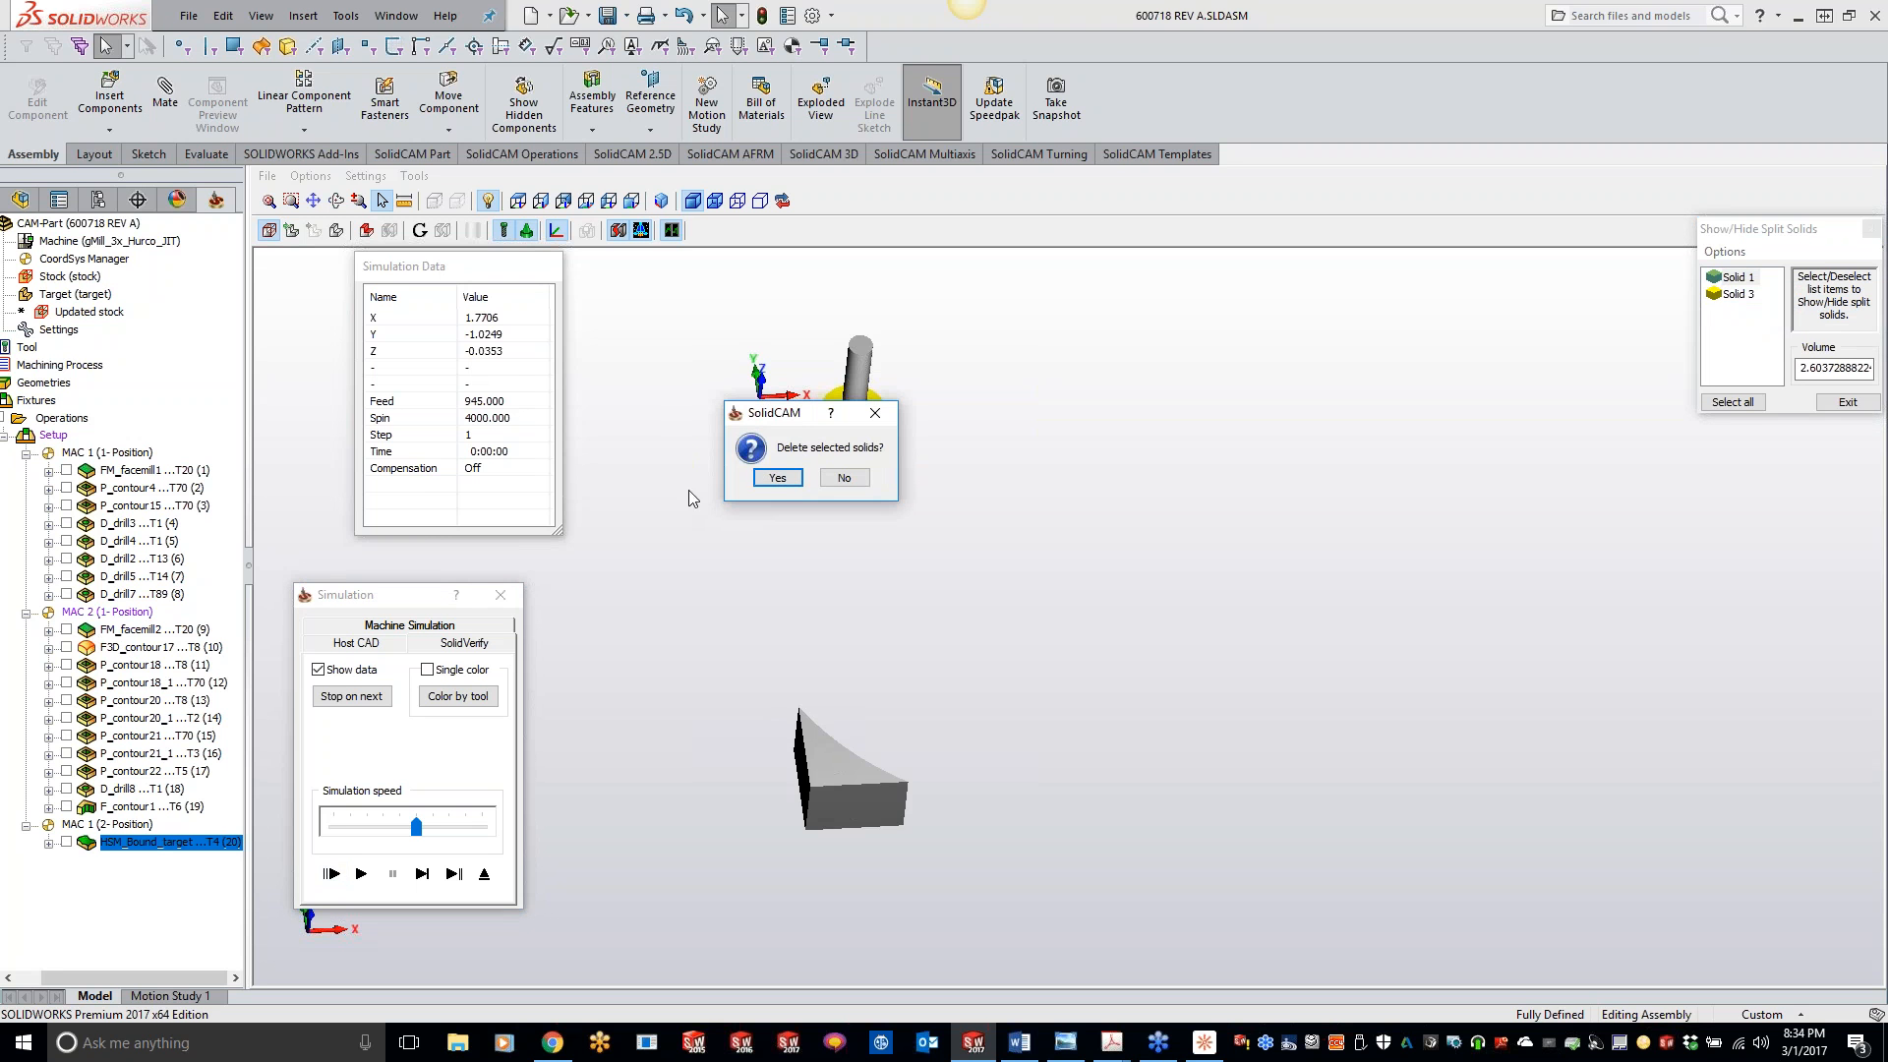
left_click(775, 479)
left_click(1736, 278)
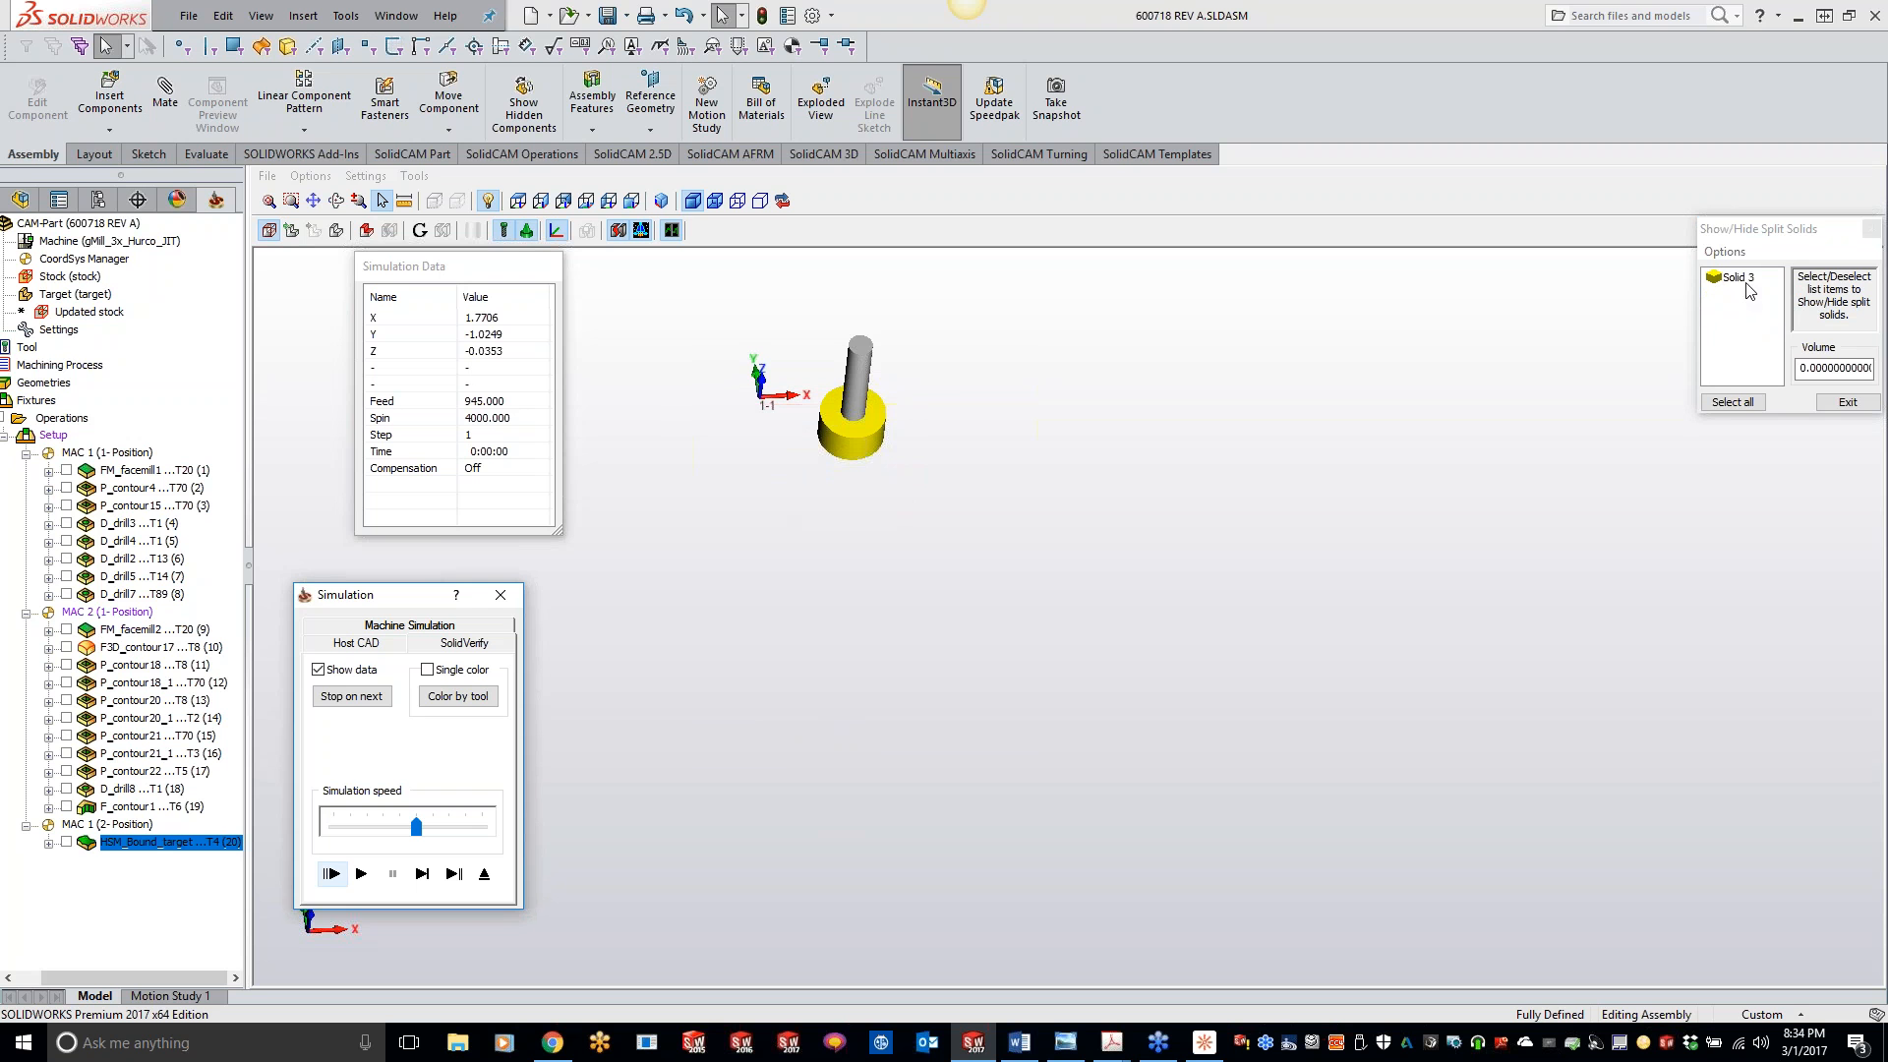
left_click(1846, 403)
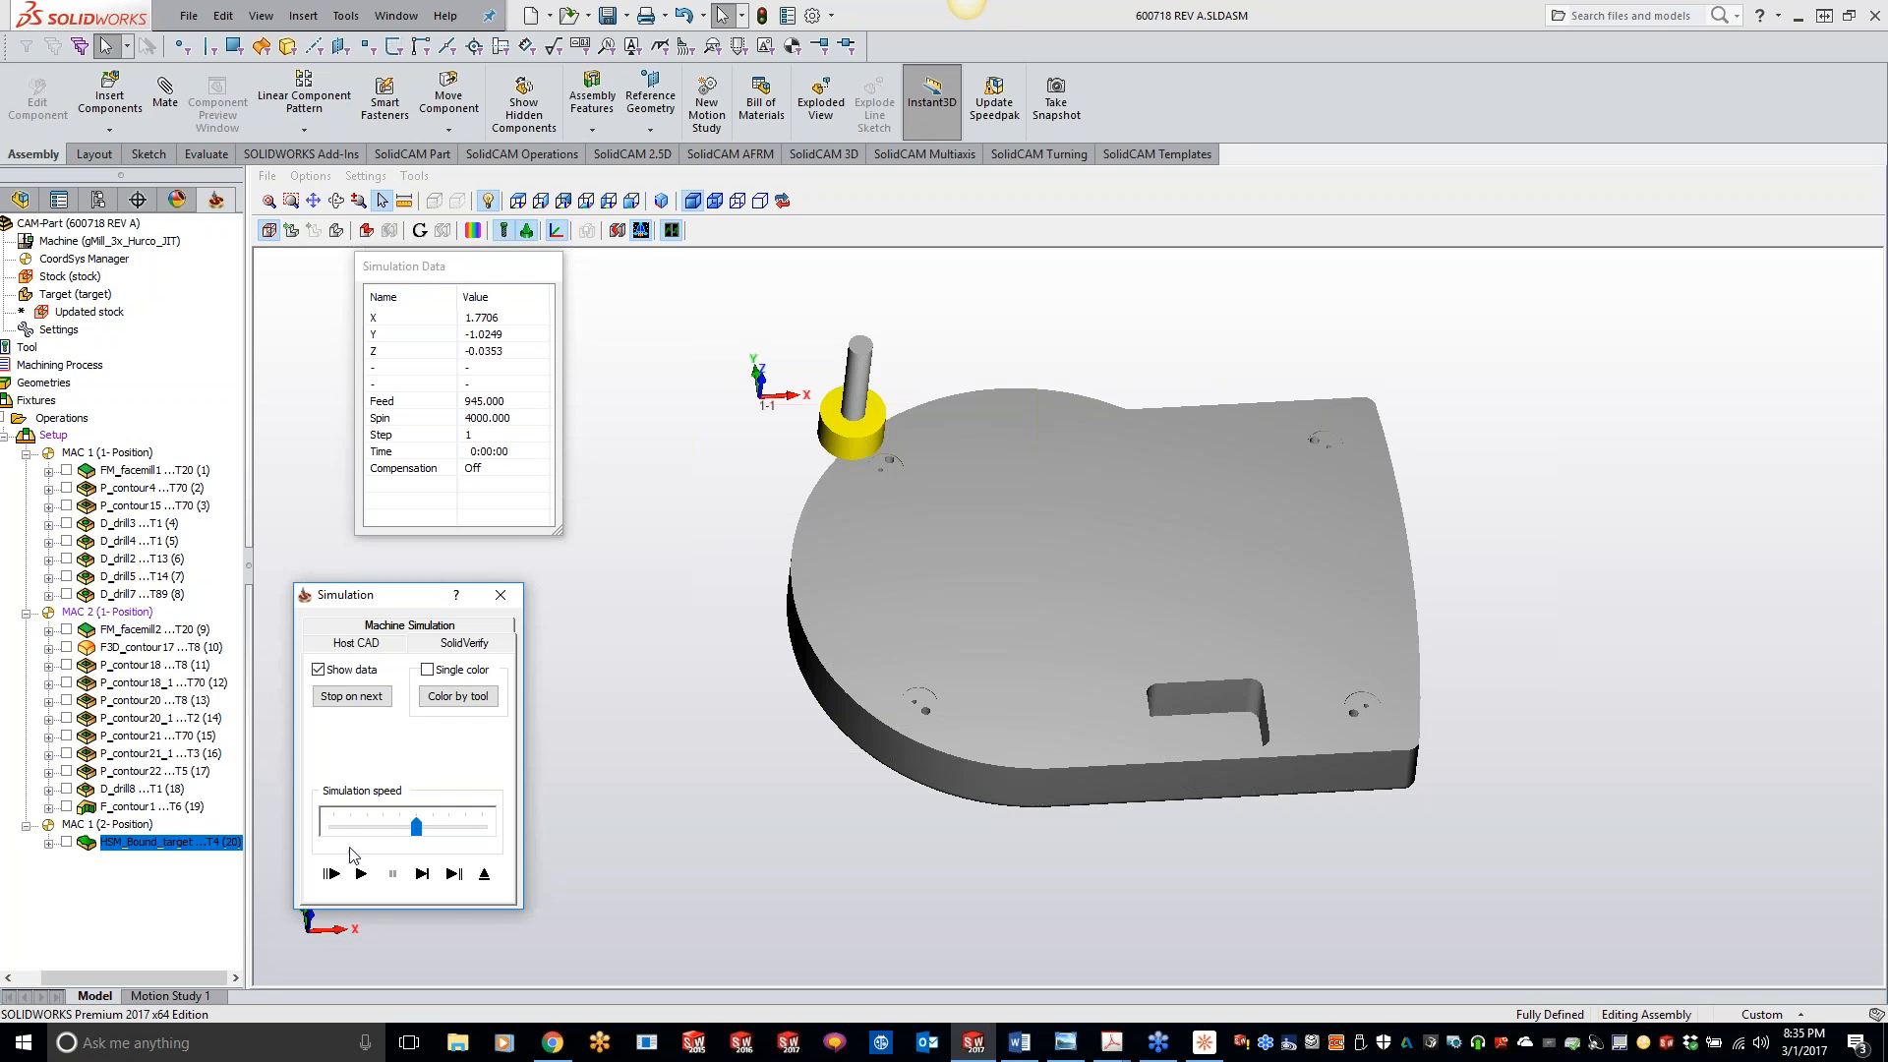
- Play the SolidVerify simulation of the boundary toolpath on the cleaned stock and exit the simulation
left_click(362, 875)
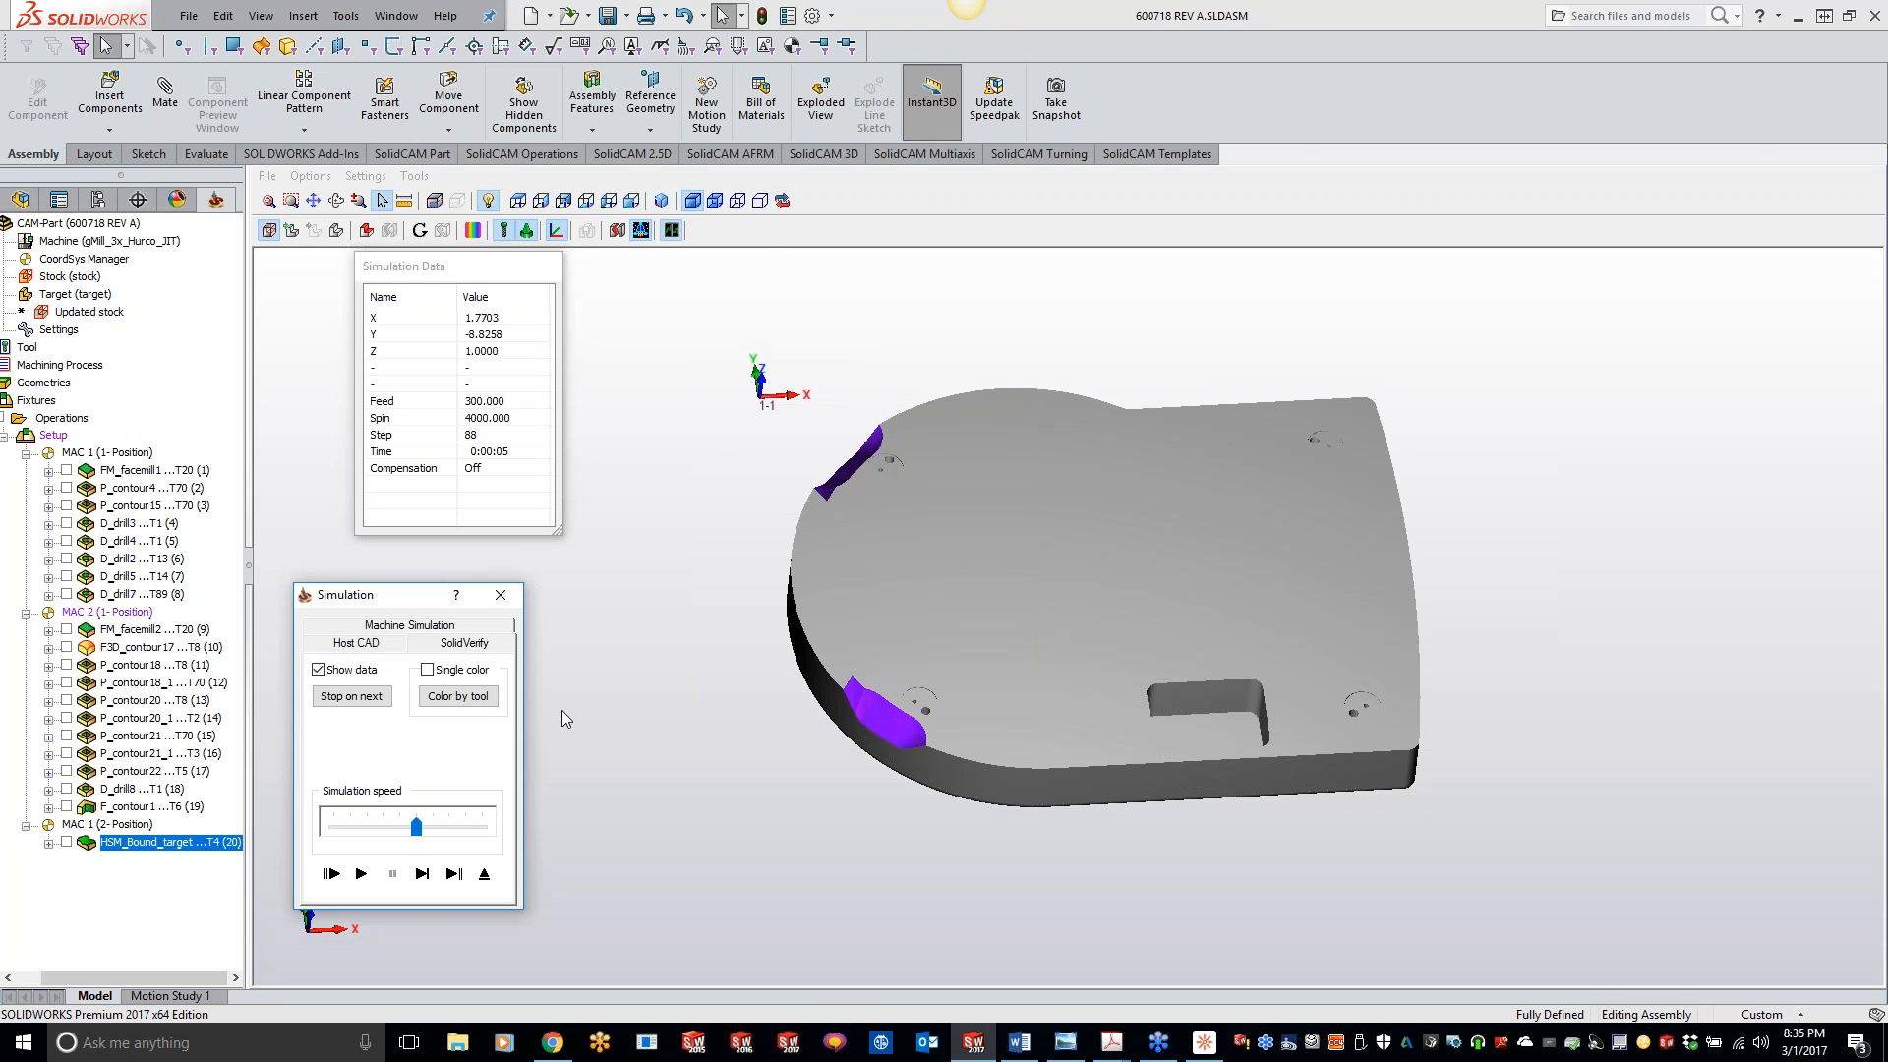
left_click(500, 596)
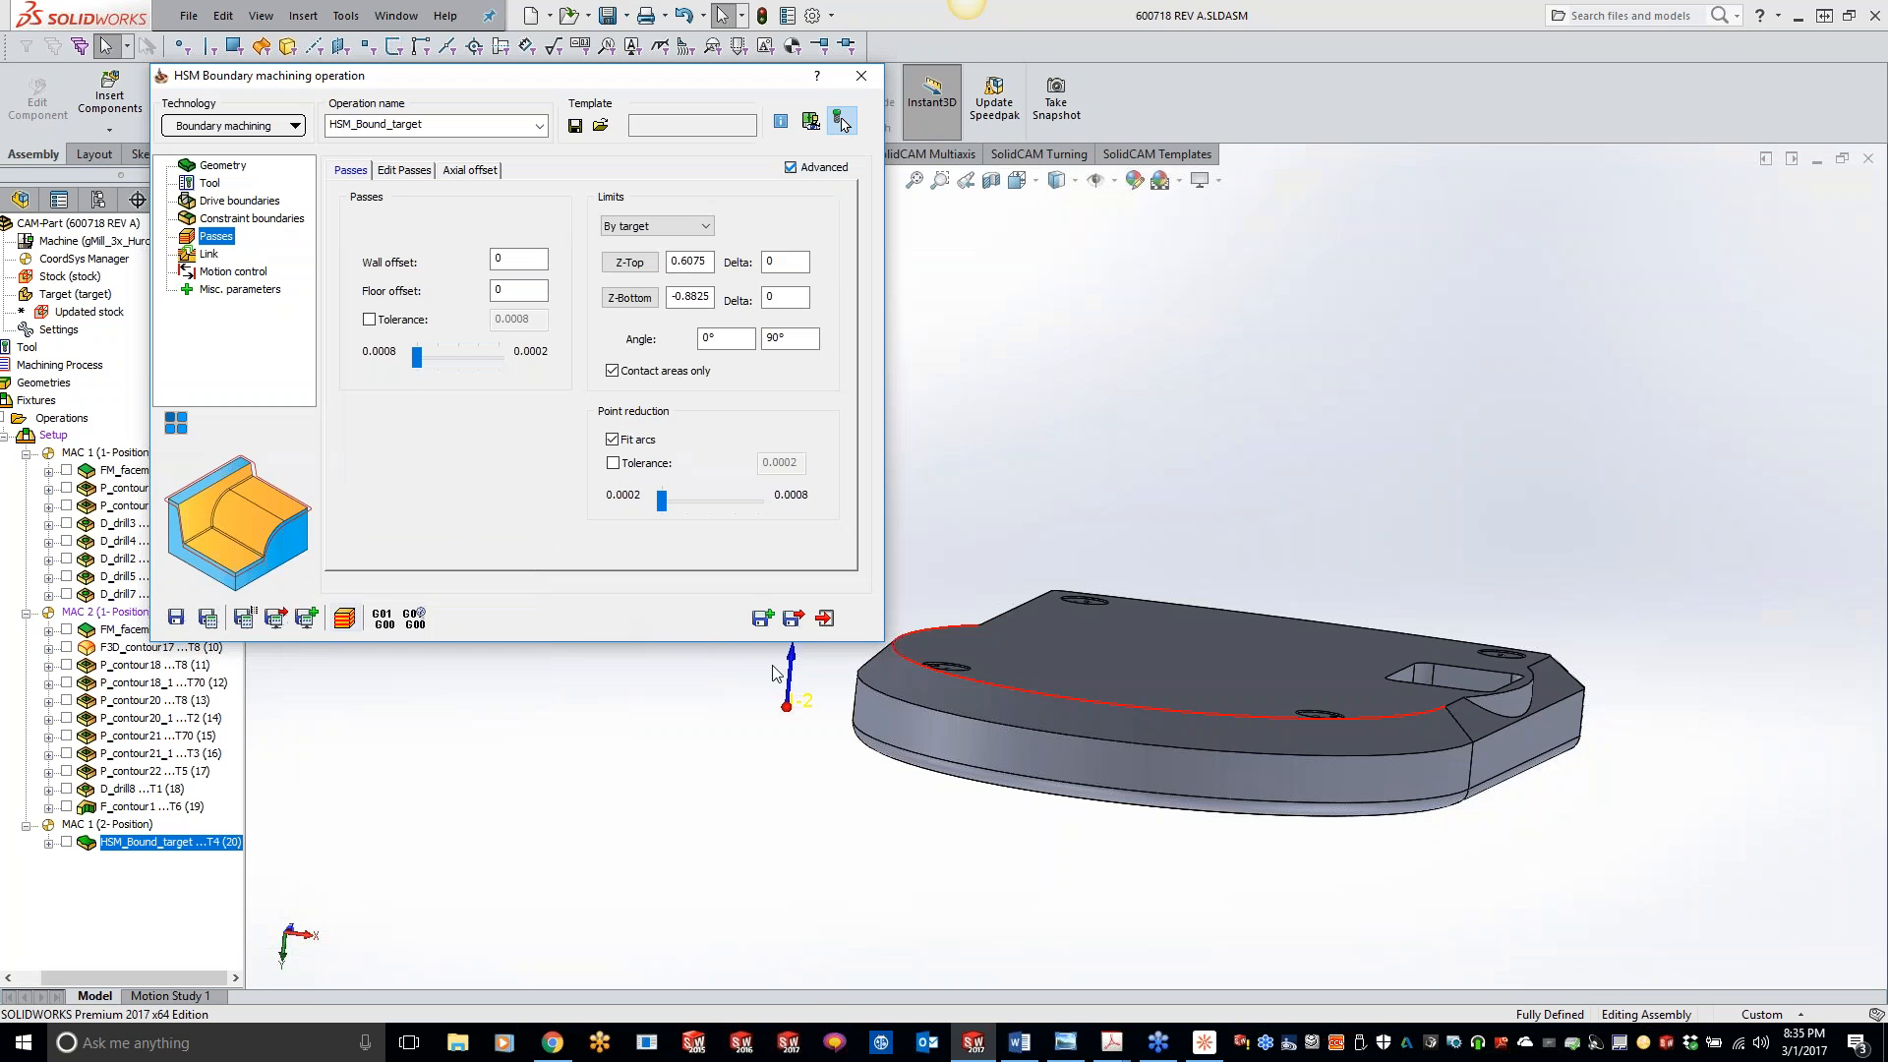
- Set the drive boundary's tool relation offset to 0.685 in the HSM boundary operation
middle_click_drag(1074, 434, 1073, 434)
left_click(211, 184)
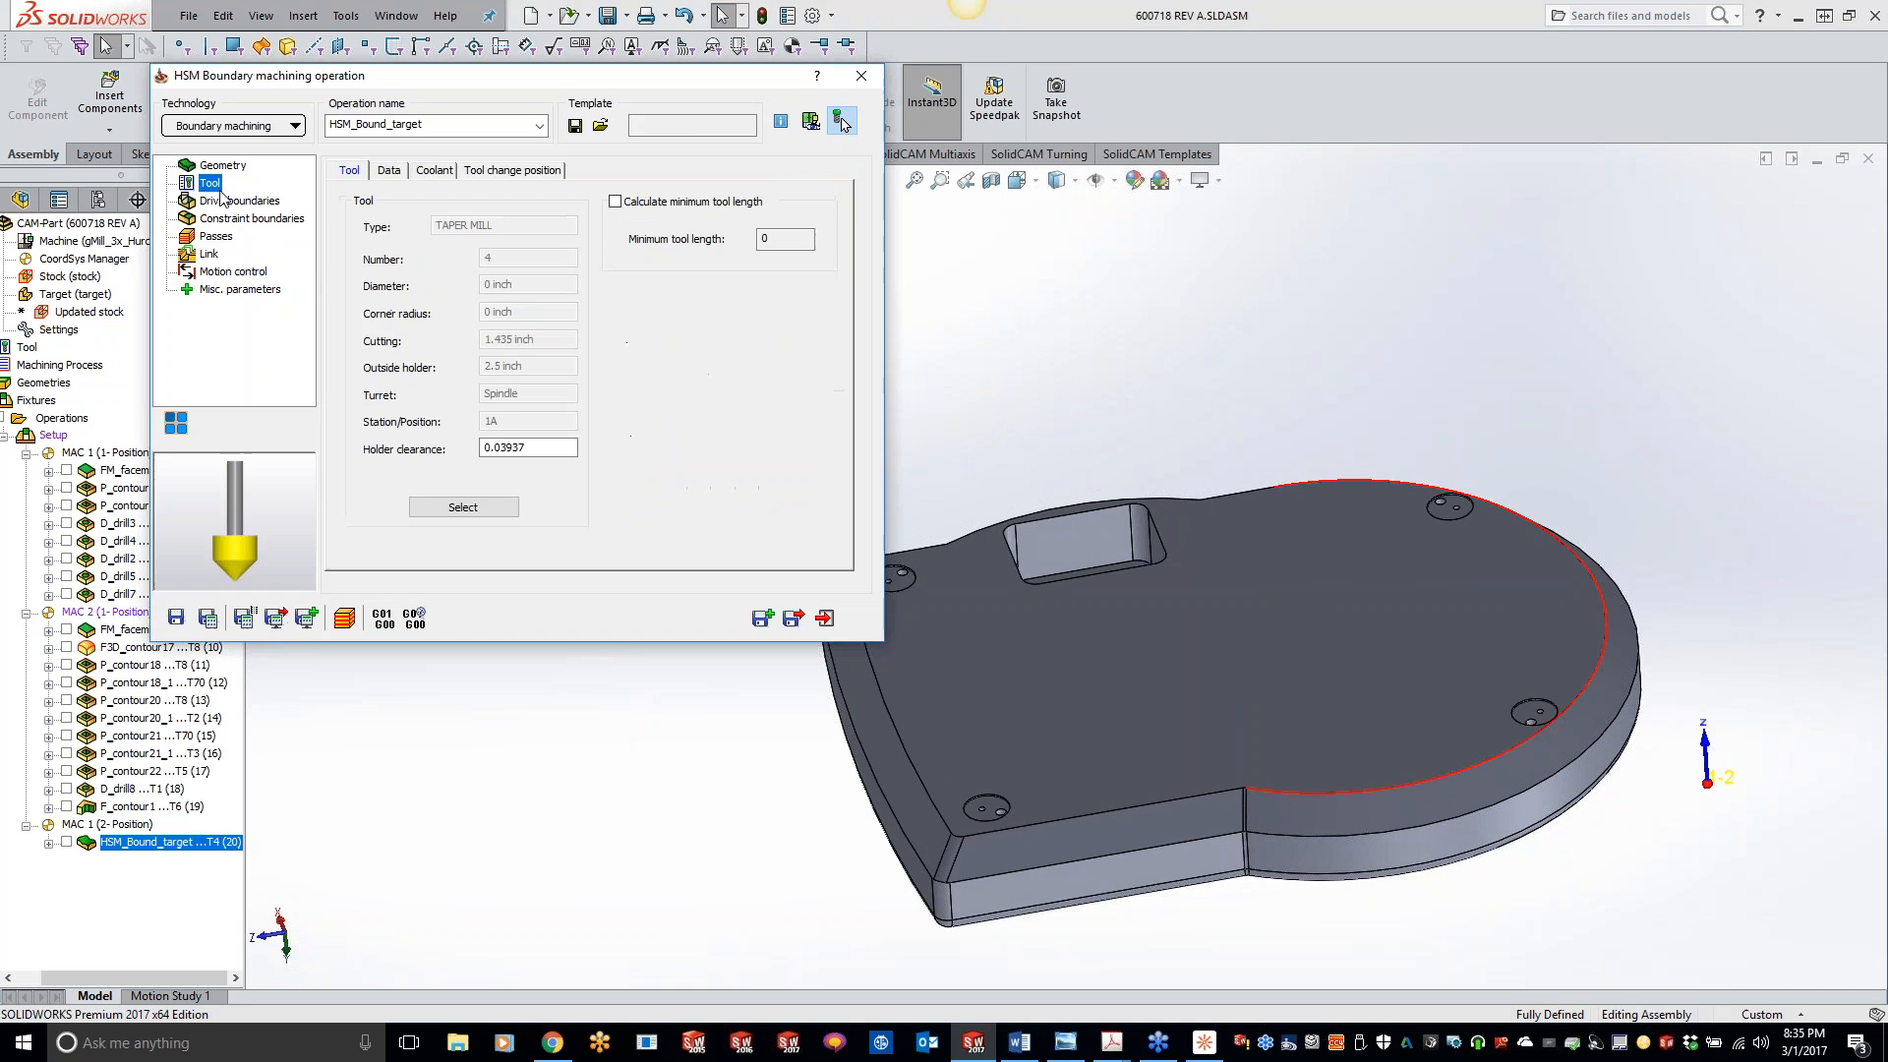
left_click(227, 200)
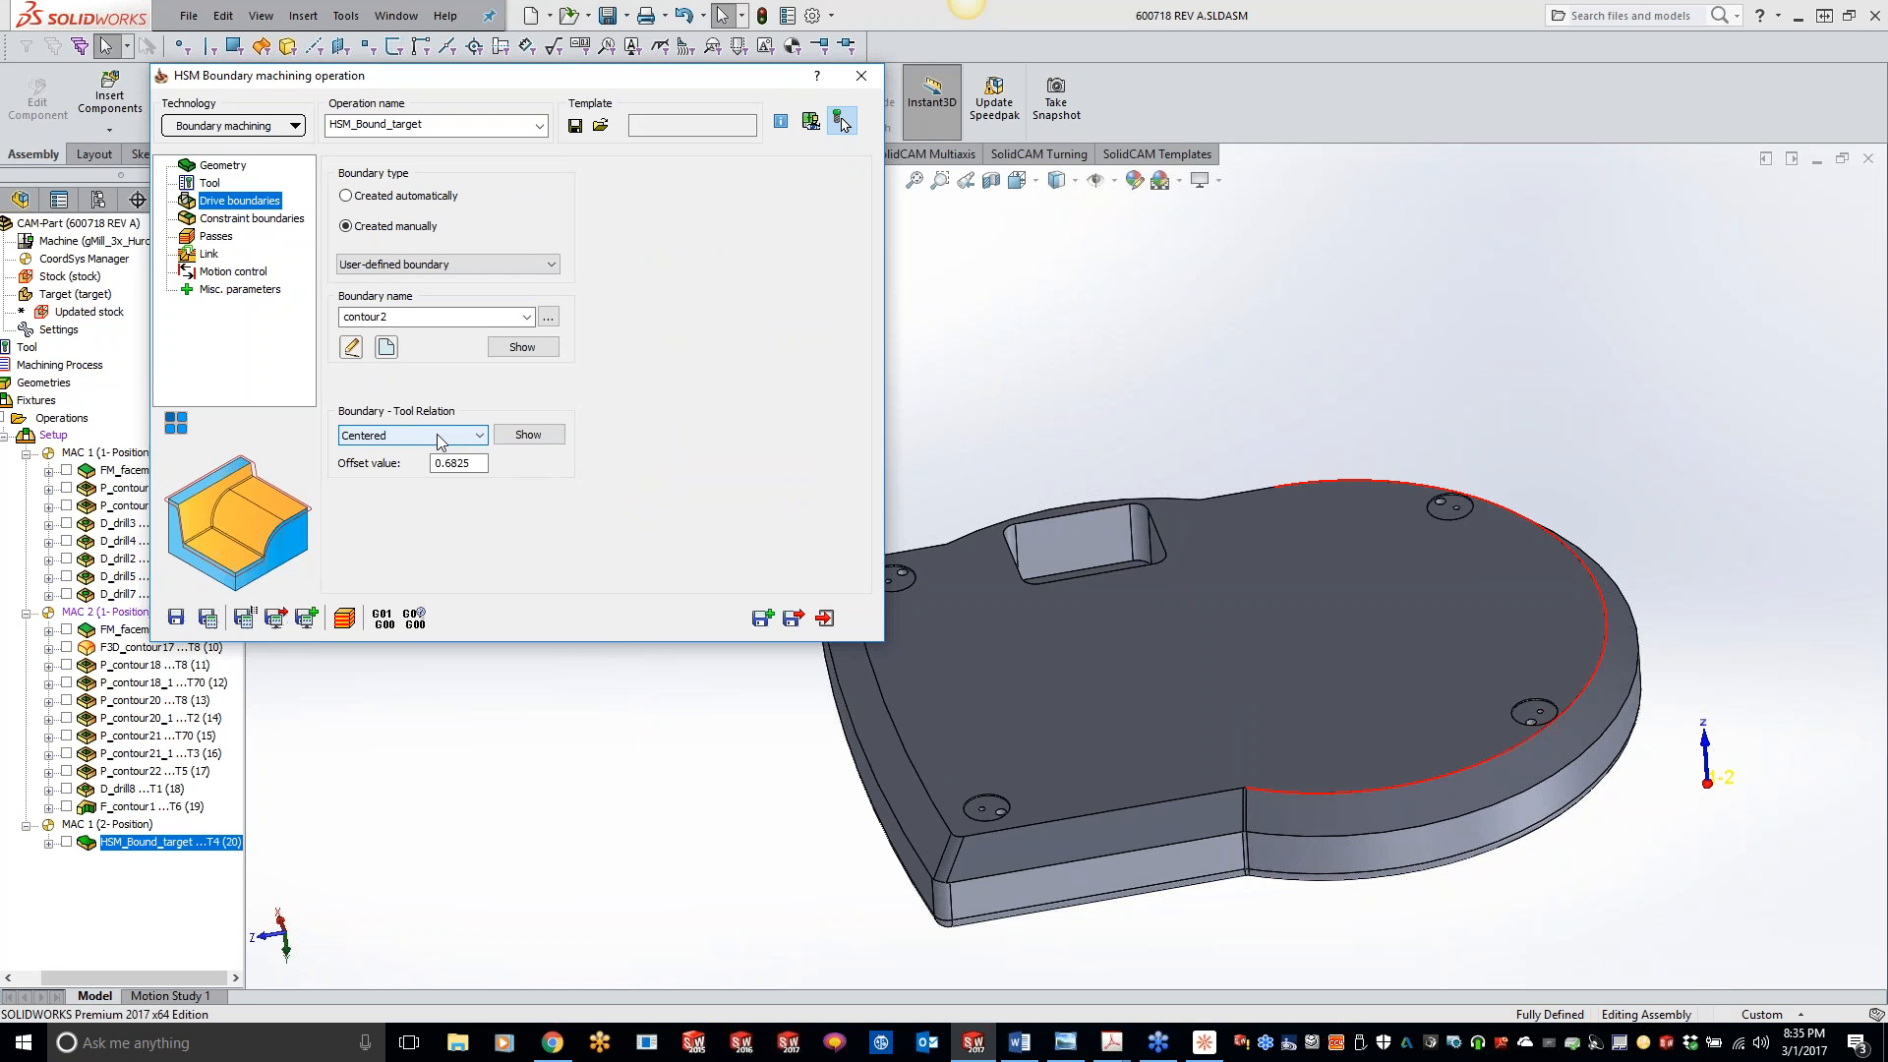
left_click_drag(459, 463, 509, 467)
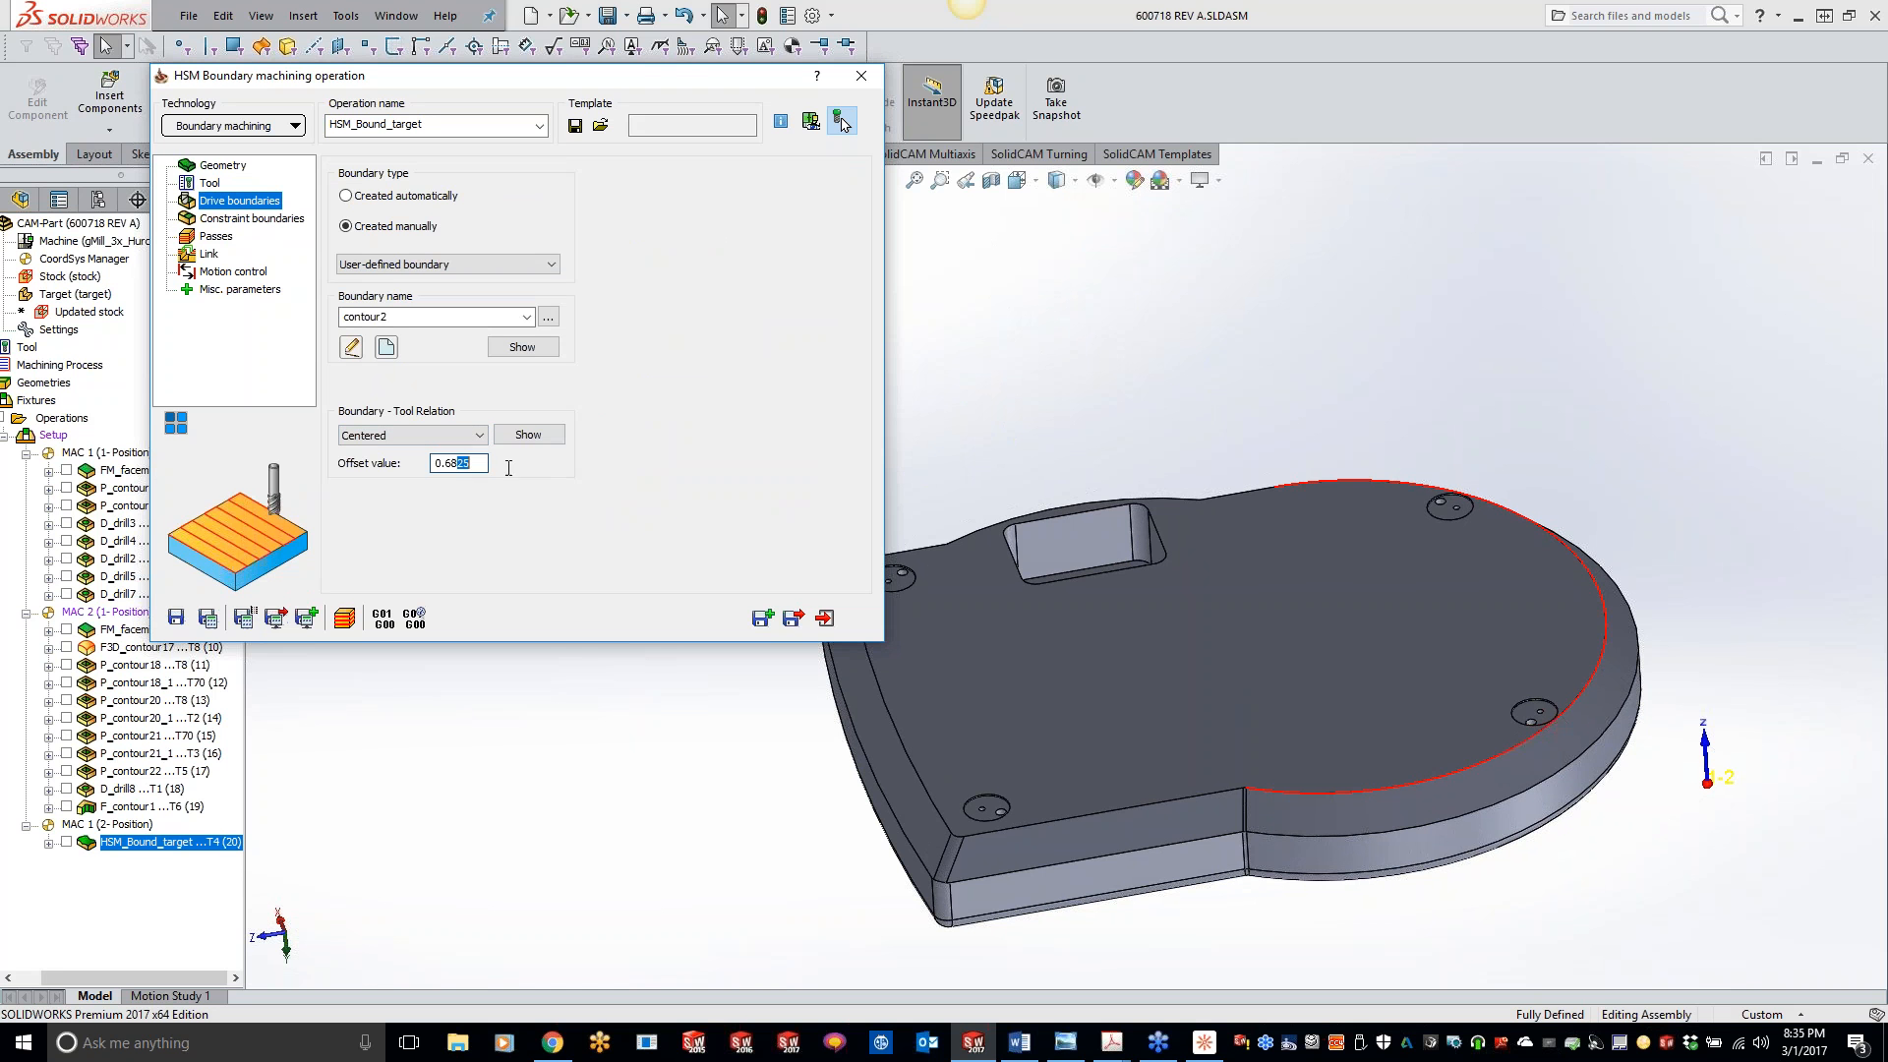
type("5")
- Set the constraint boundary's external offset to 1 and save and calculate the operation
left_click(269, 220)
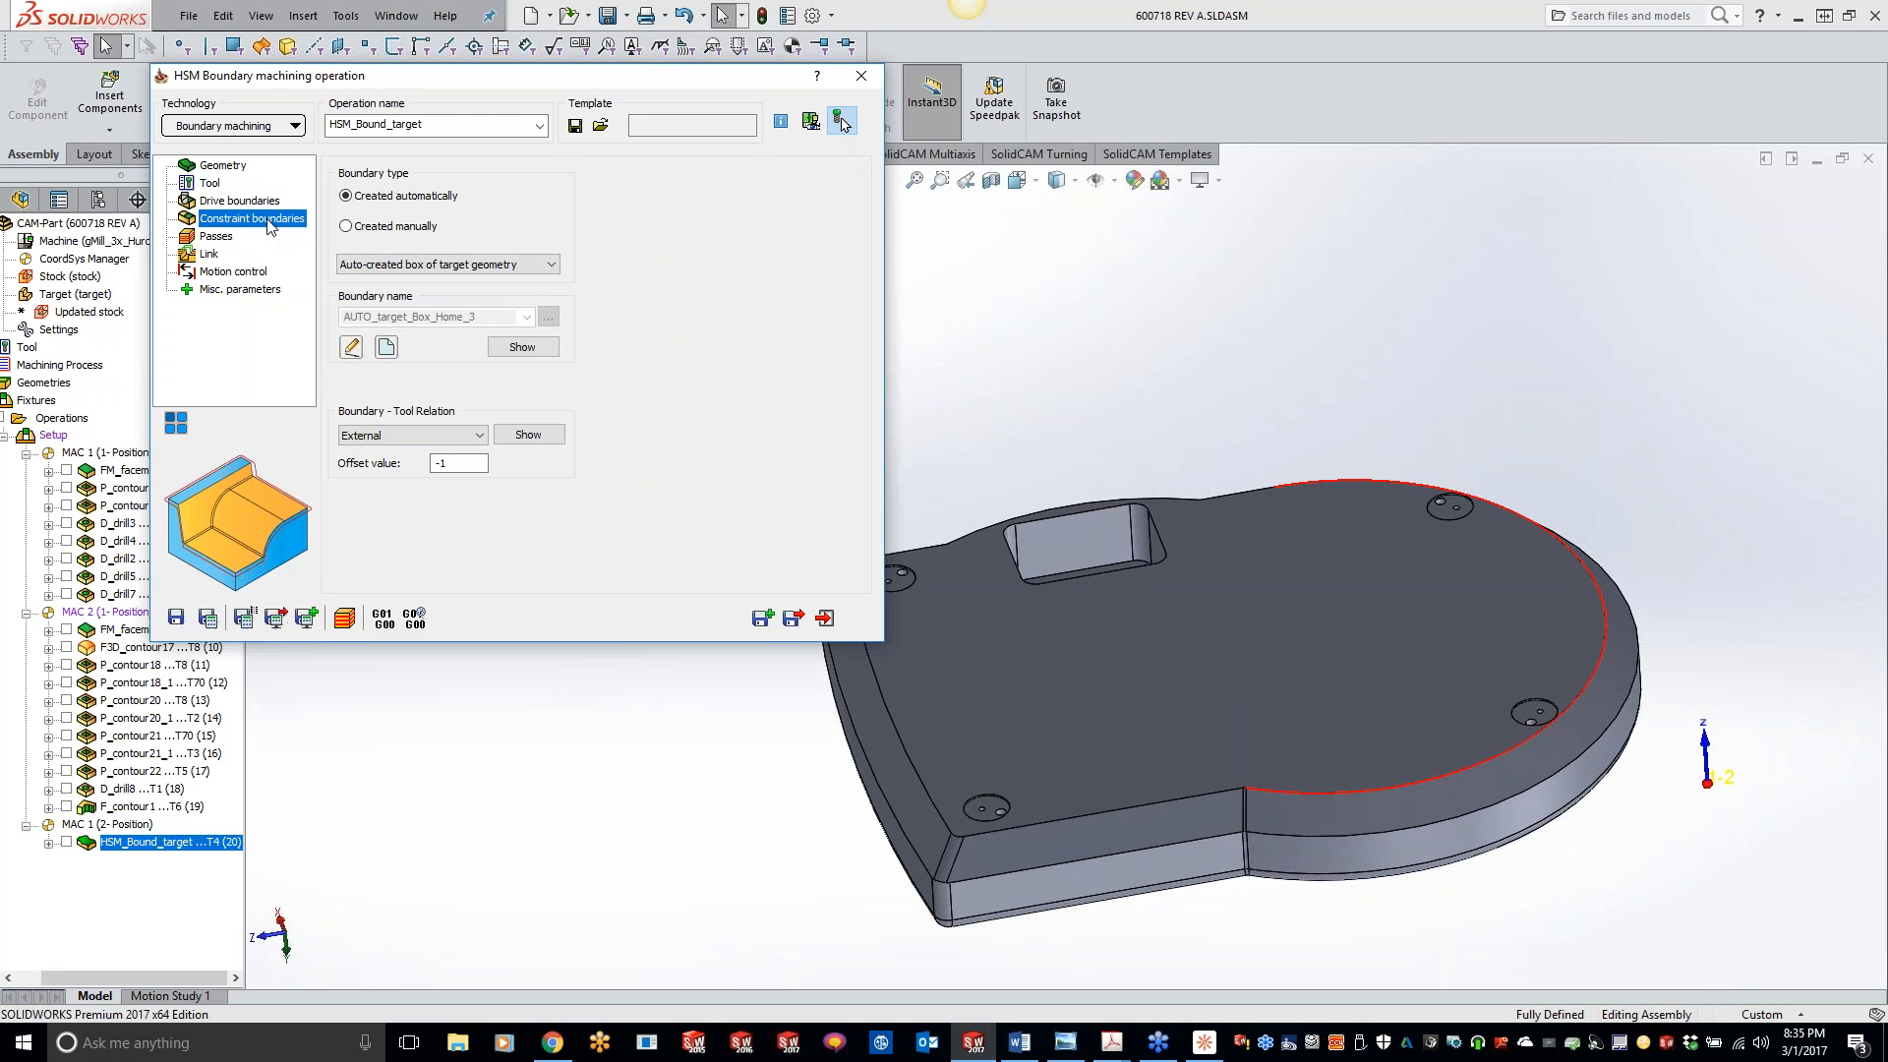
left_click(210, 622)
left_click(66, 842)
left_click(67, 842)
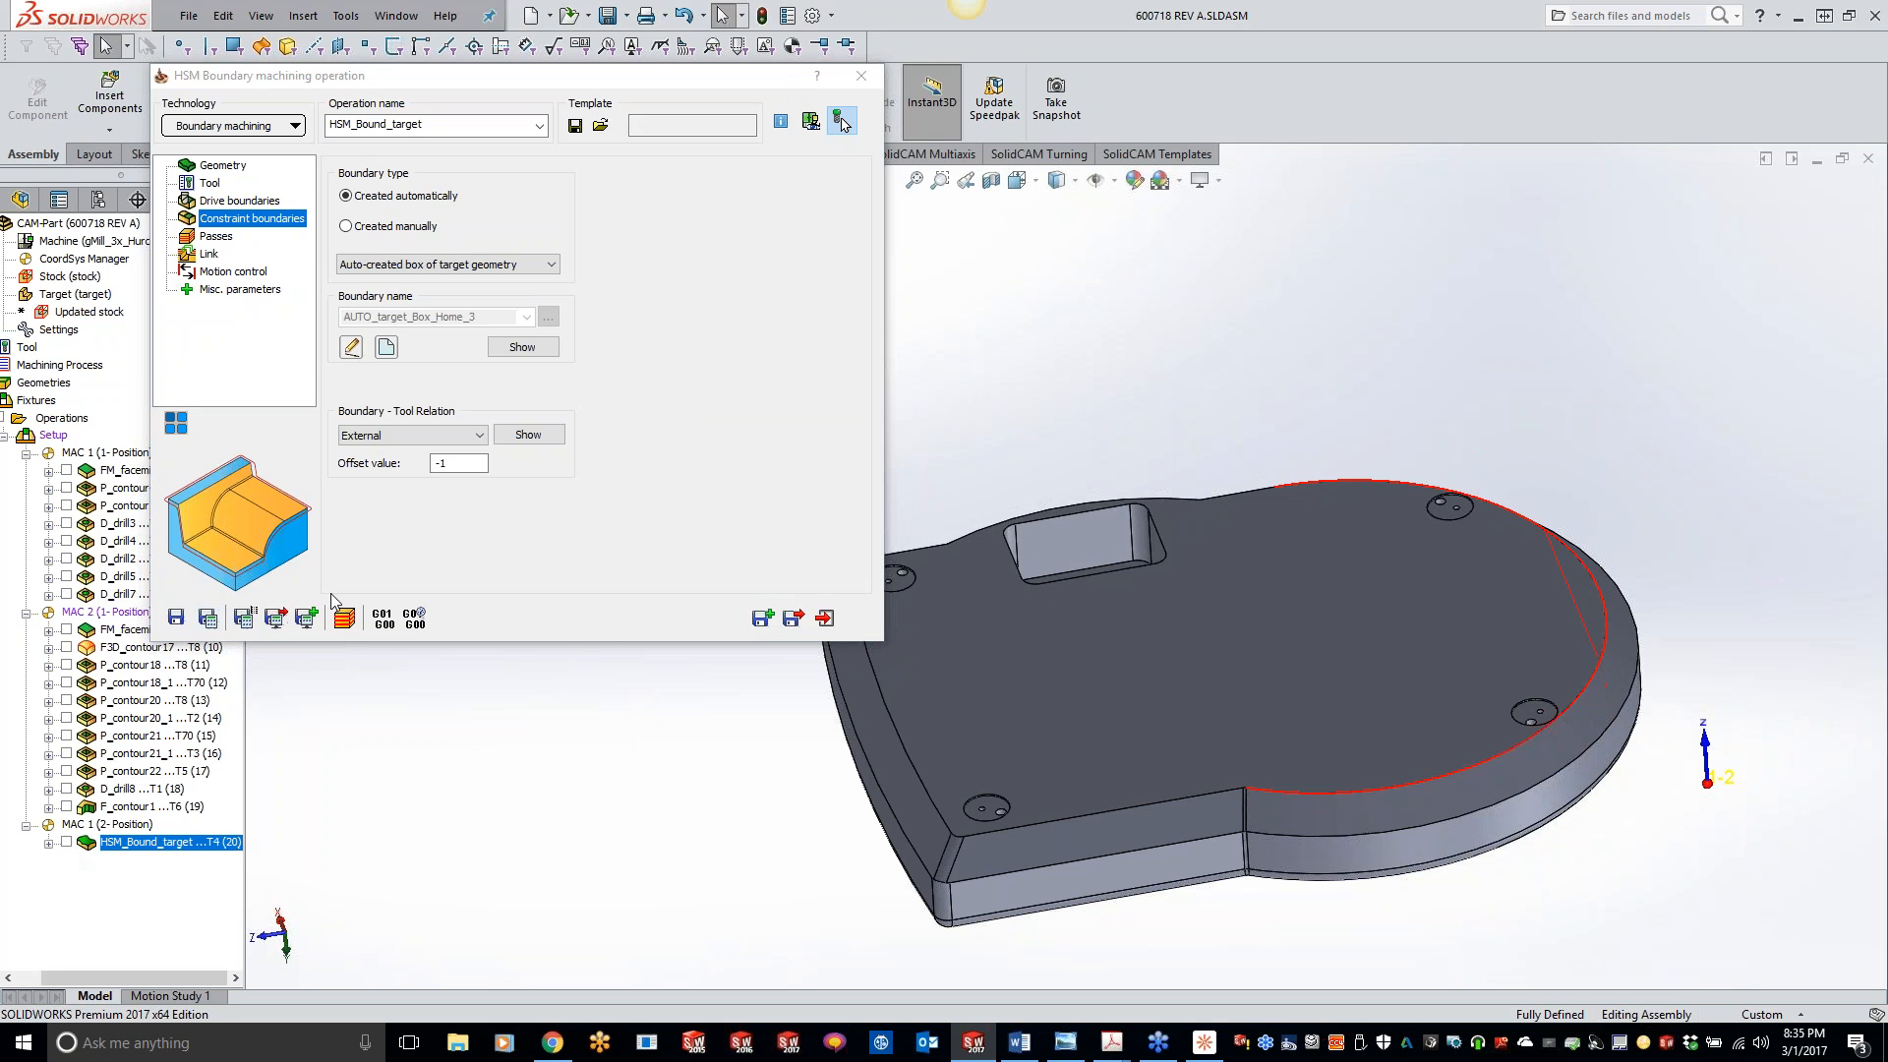
left_click_drag(452, 465, 387, 460)
type("1")
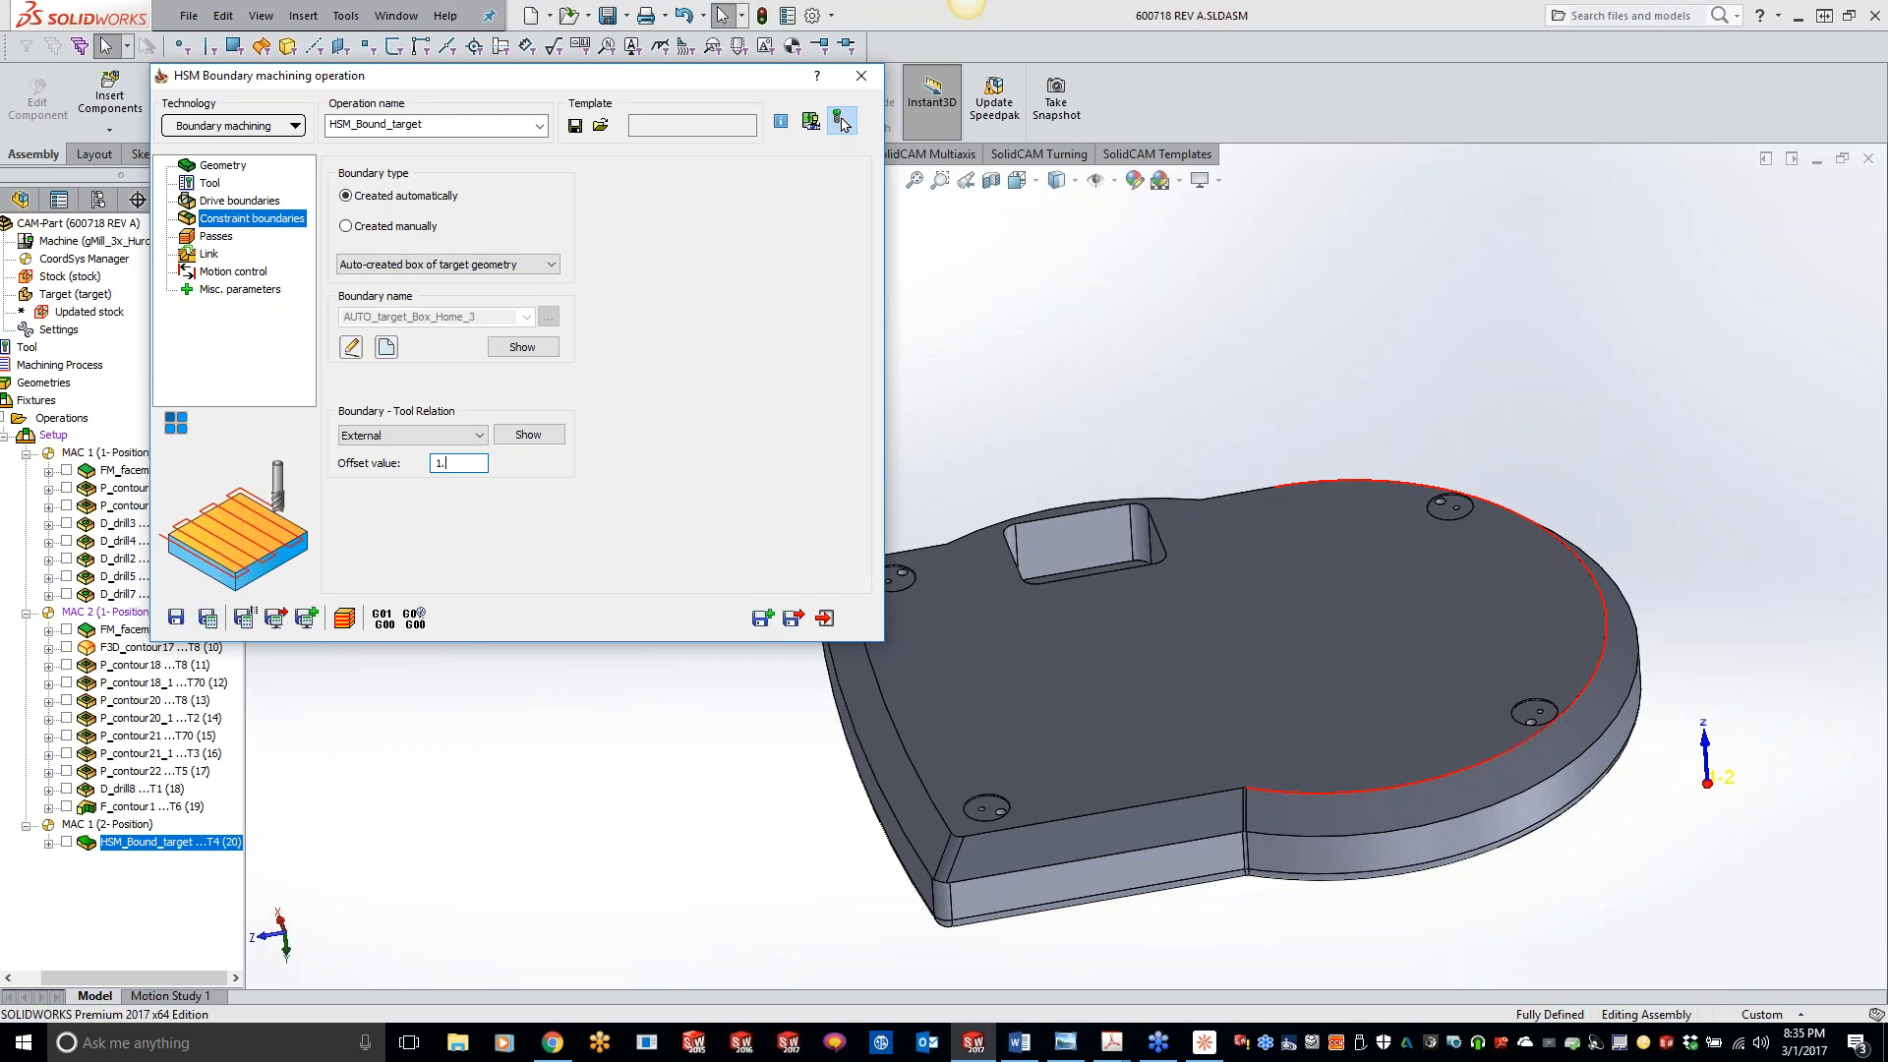
left_click(207, 617)
left_click(208, 622)
left_click(973, 477)
- Open the SolidVerify simulation of the recalculated operation and show only Solid 3 of the split stock
left_click(346, 618)
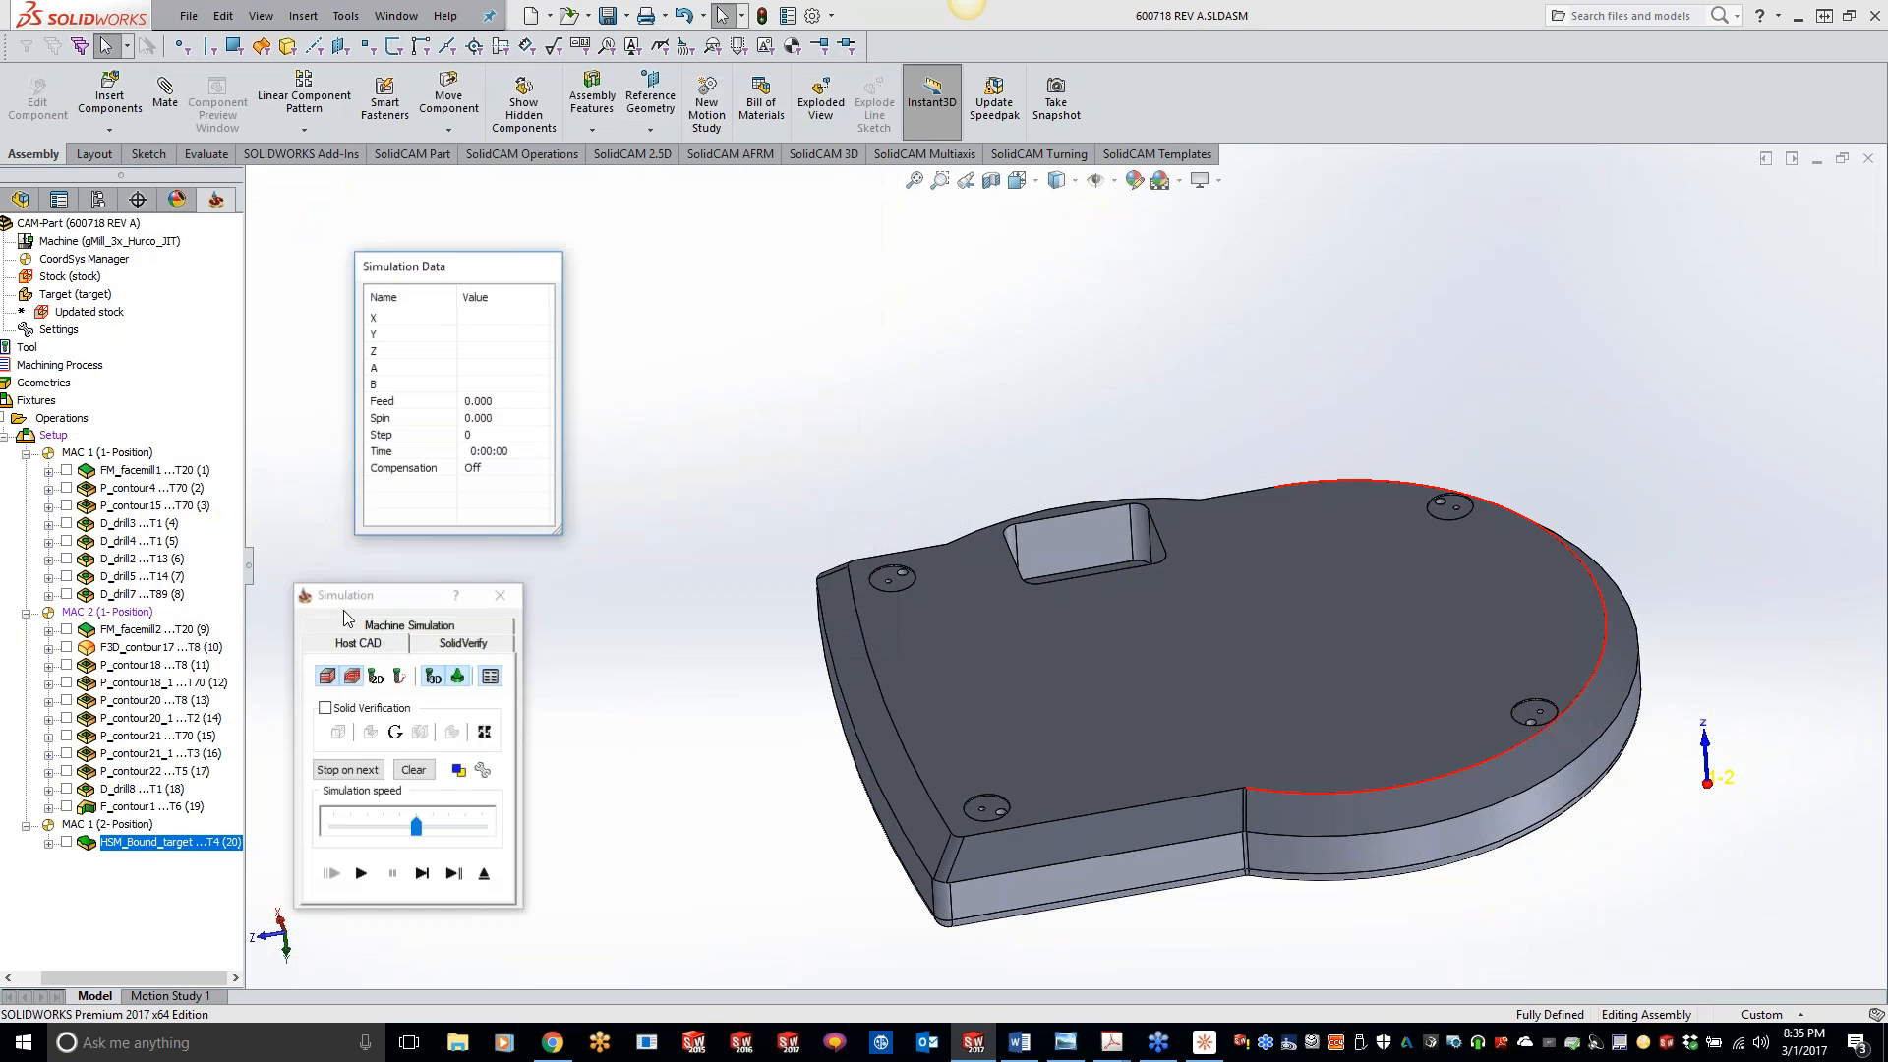
left_click(444, 641)
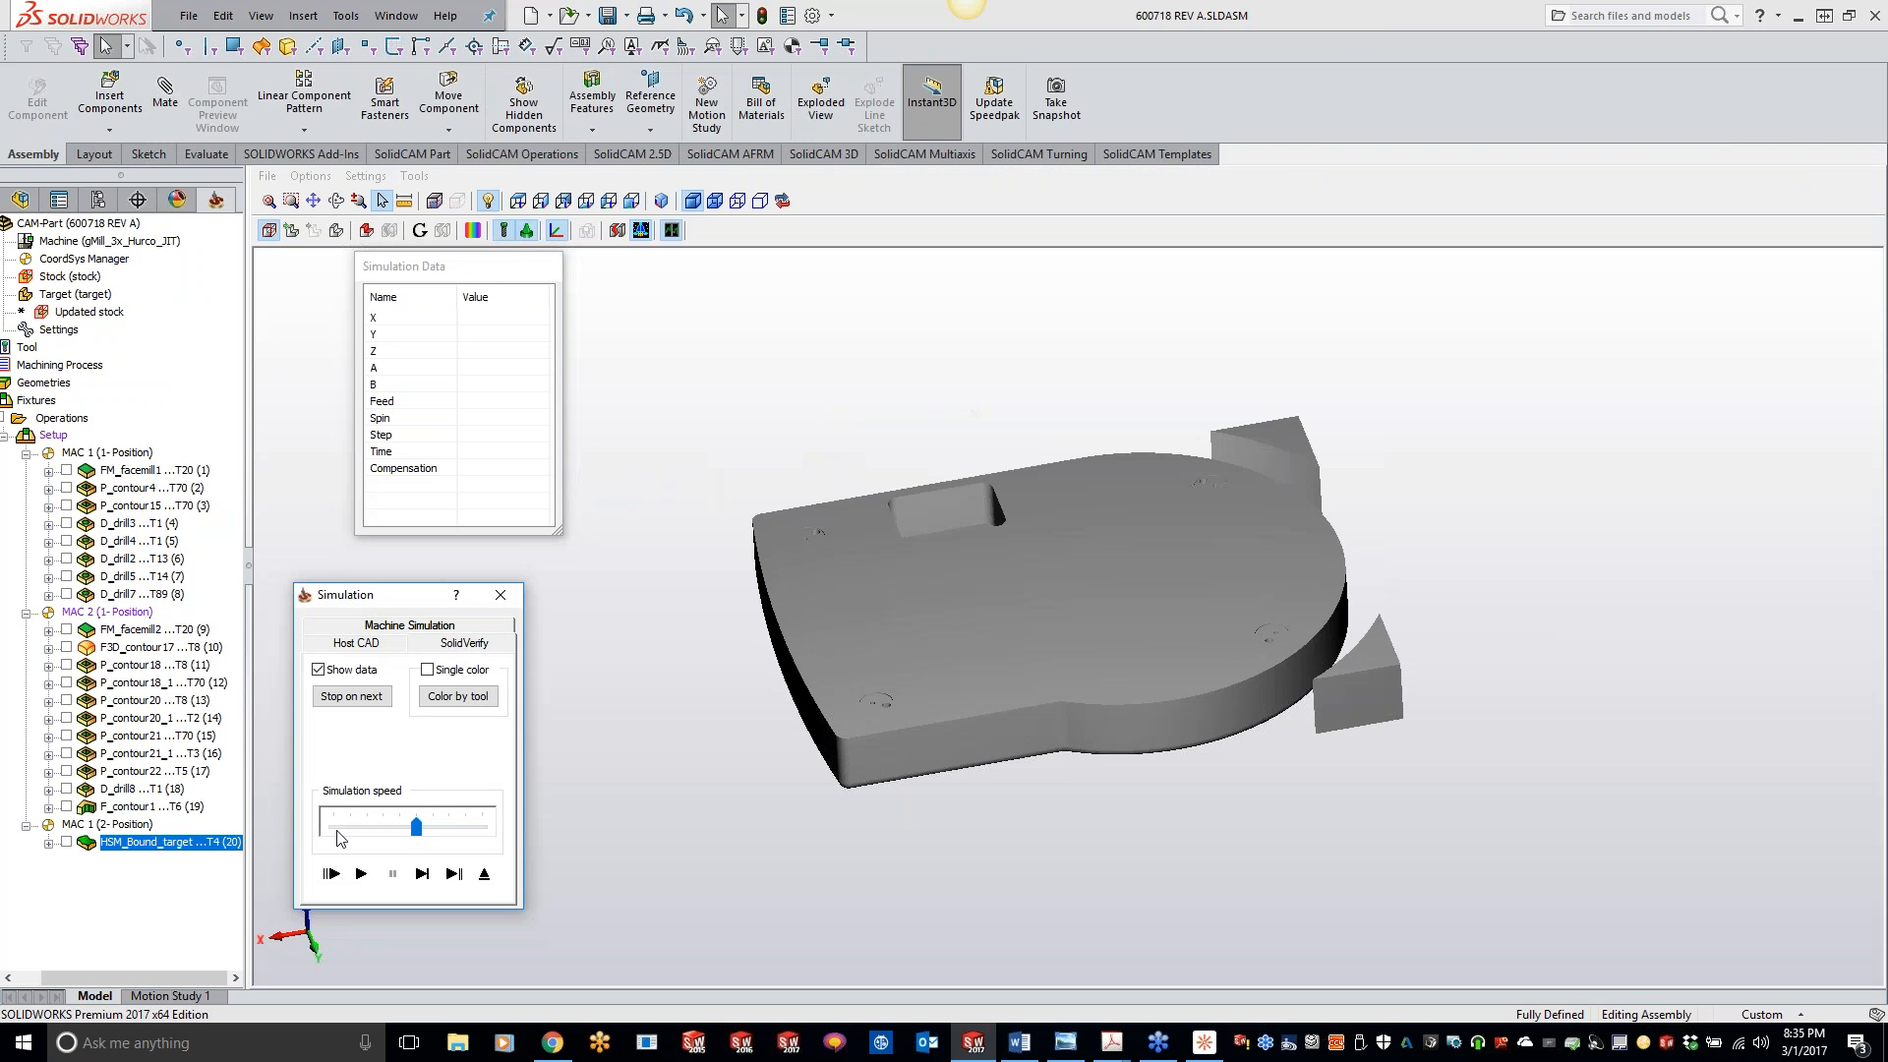
left_click(619, 231)
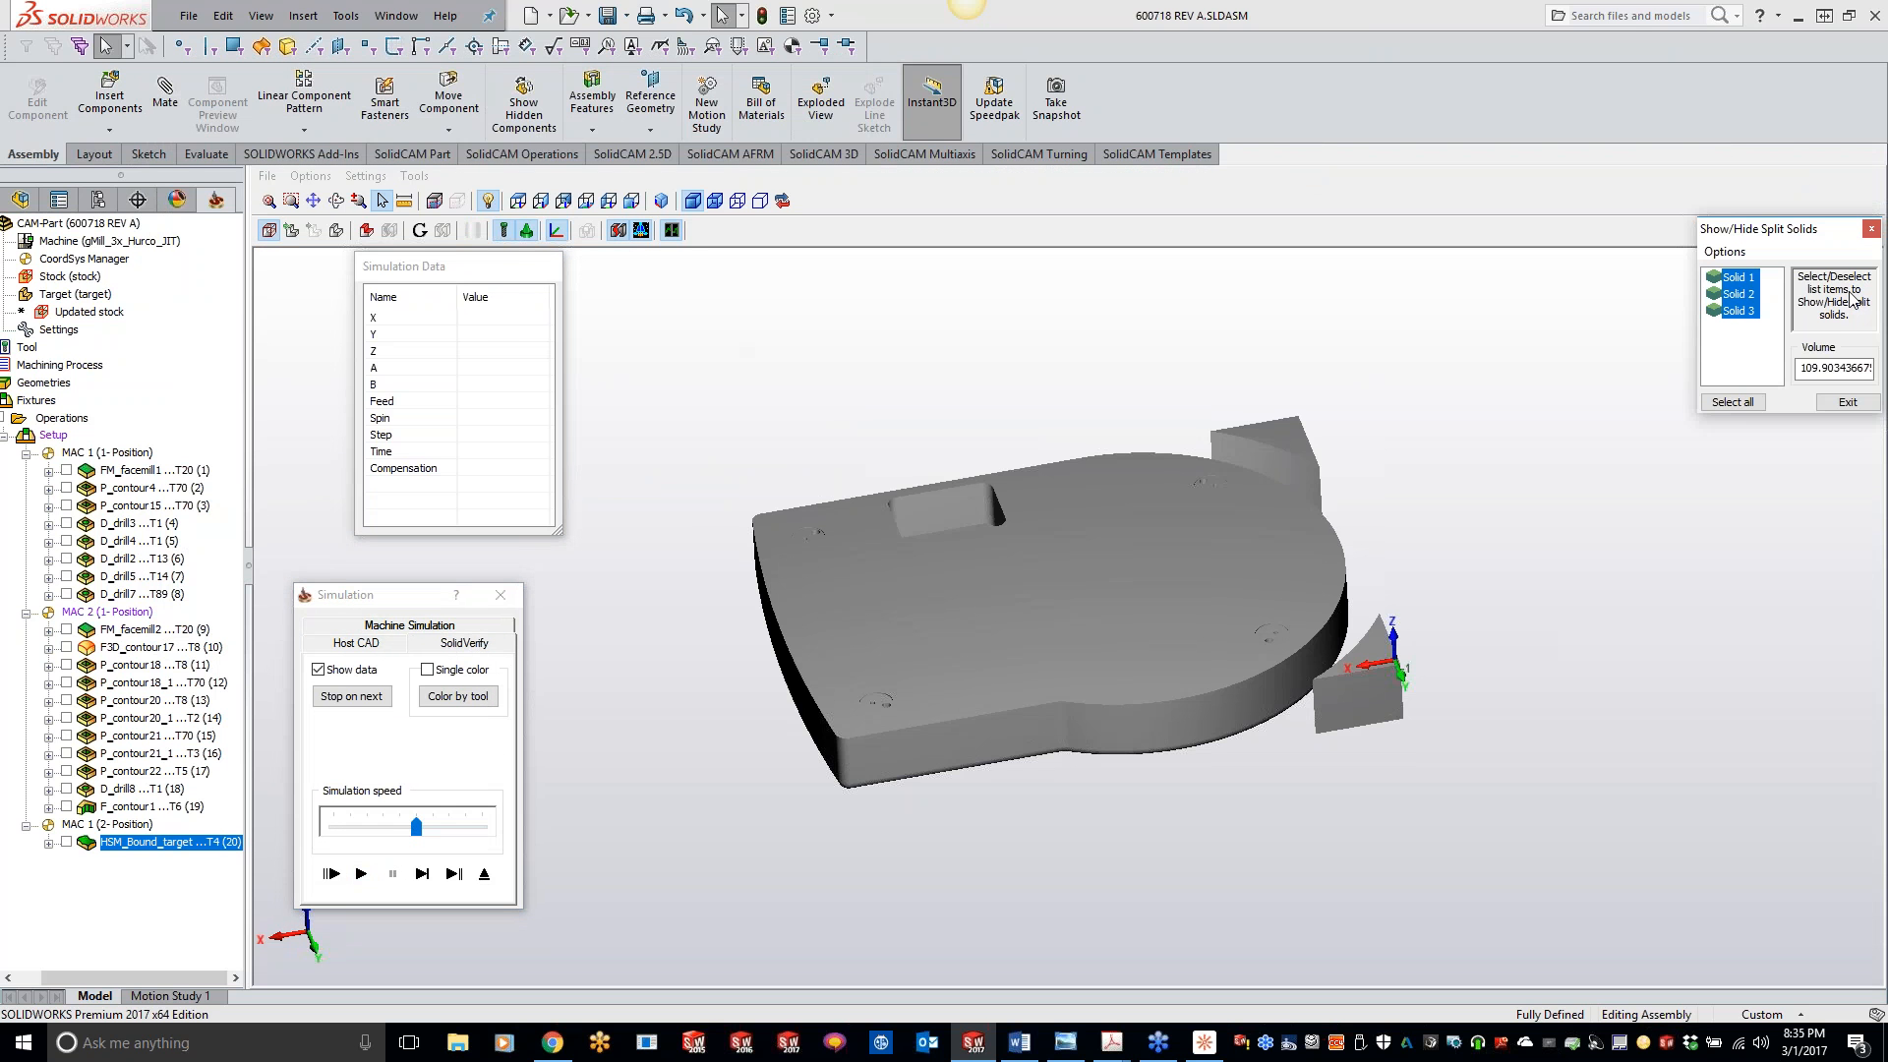
left_click(1737, 278)
left_click(1737, 294)
left_click(1738, 311)
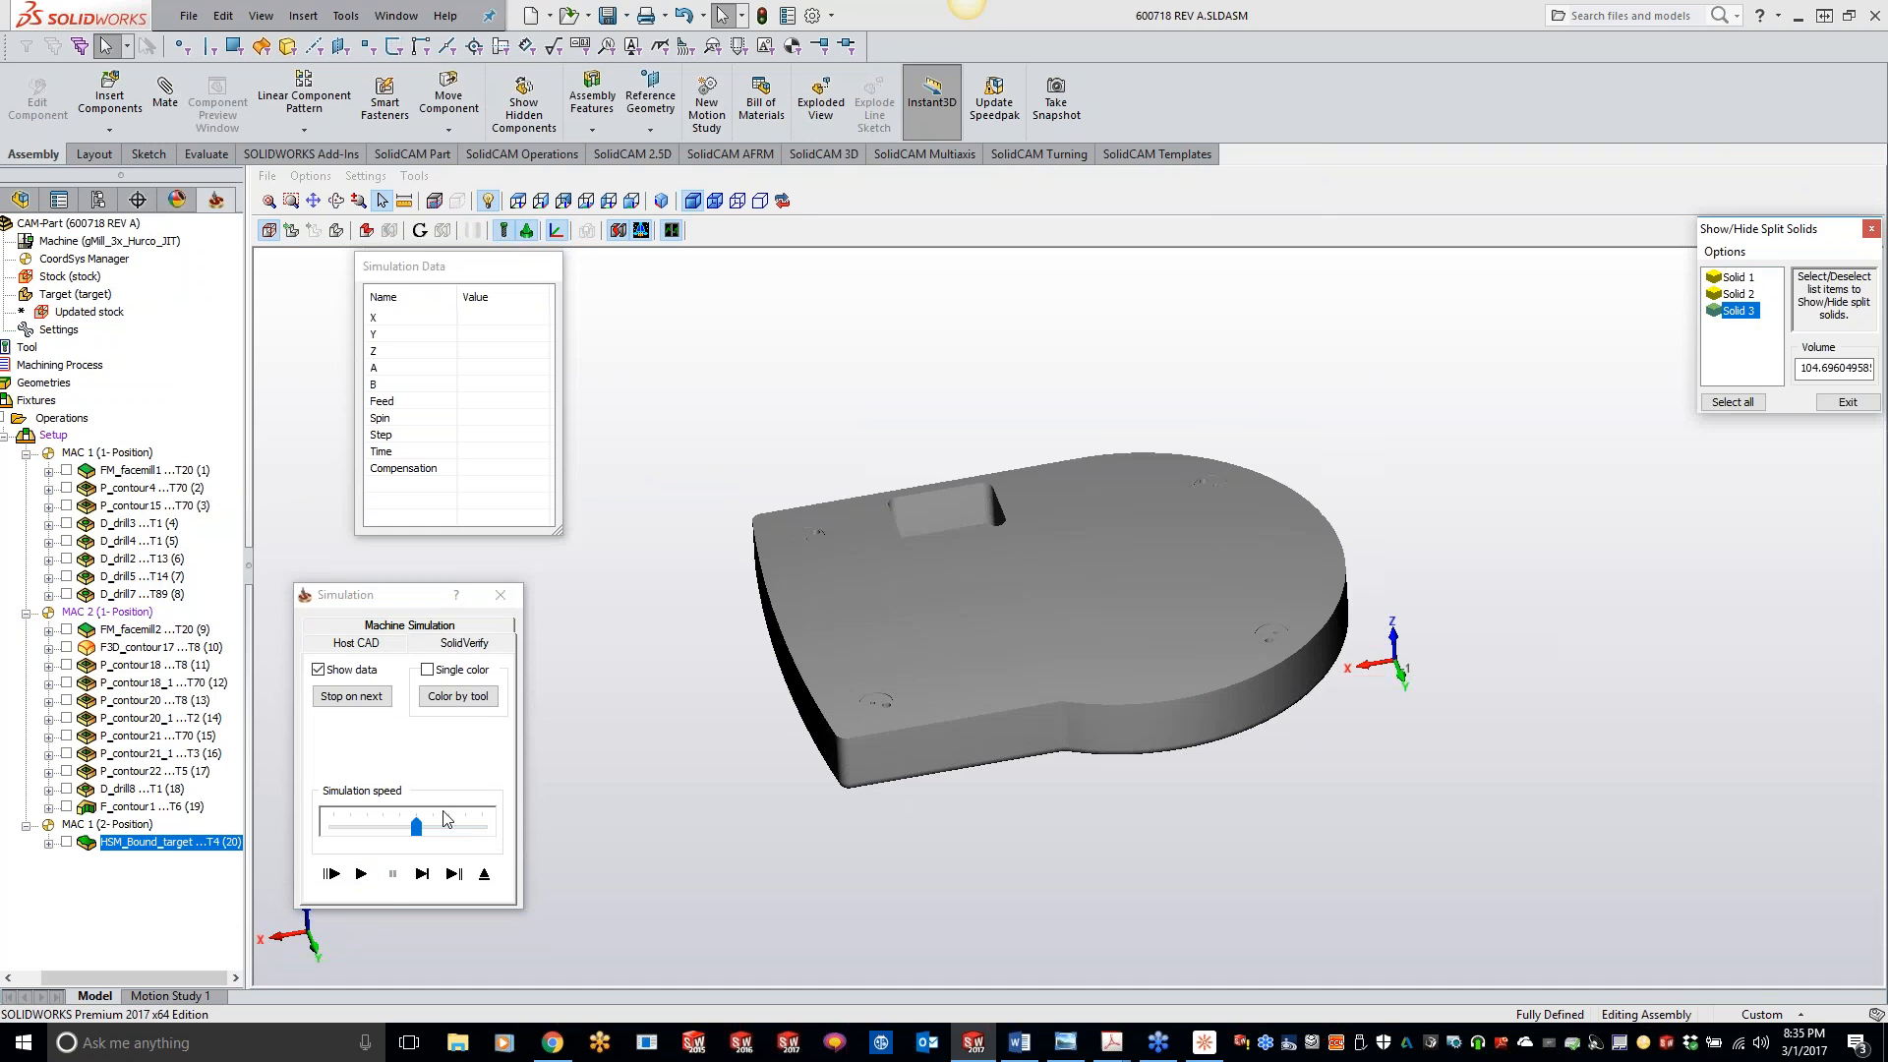
- Run the simulation to the end at higher speed with crash checking declined, inspect the chamfered edge, and exit
left_click(360, 873)
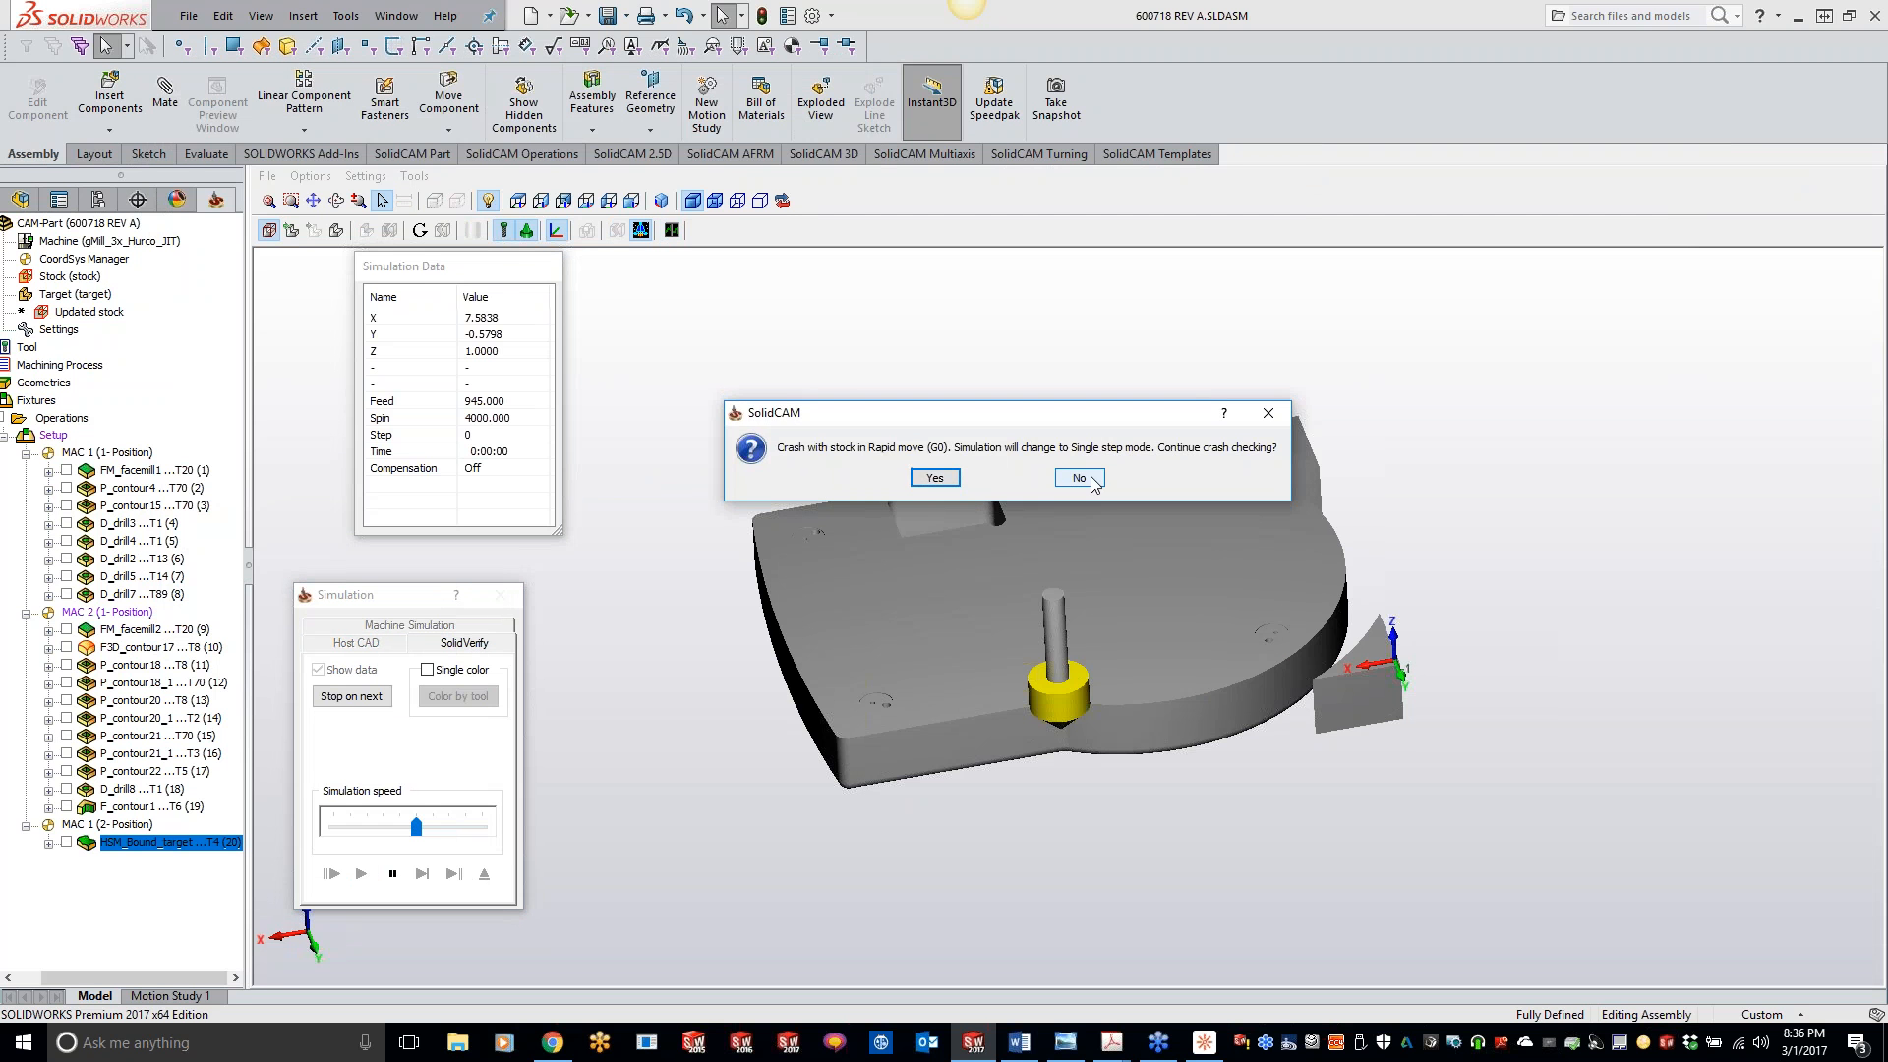
left_click(1081, 478)
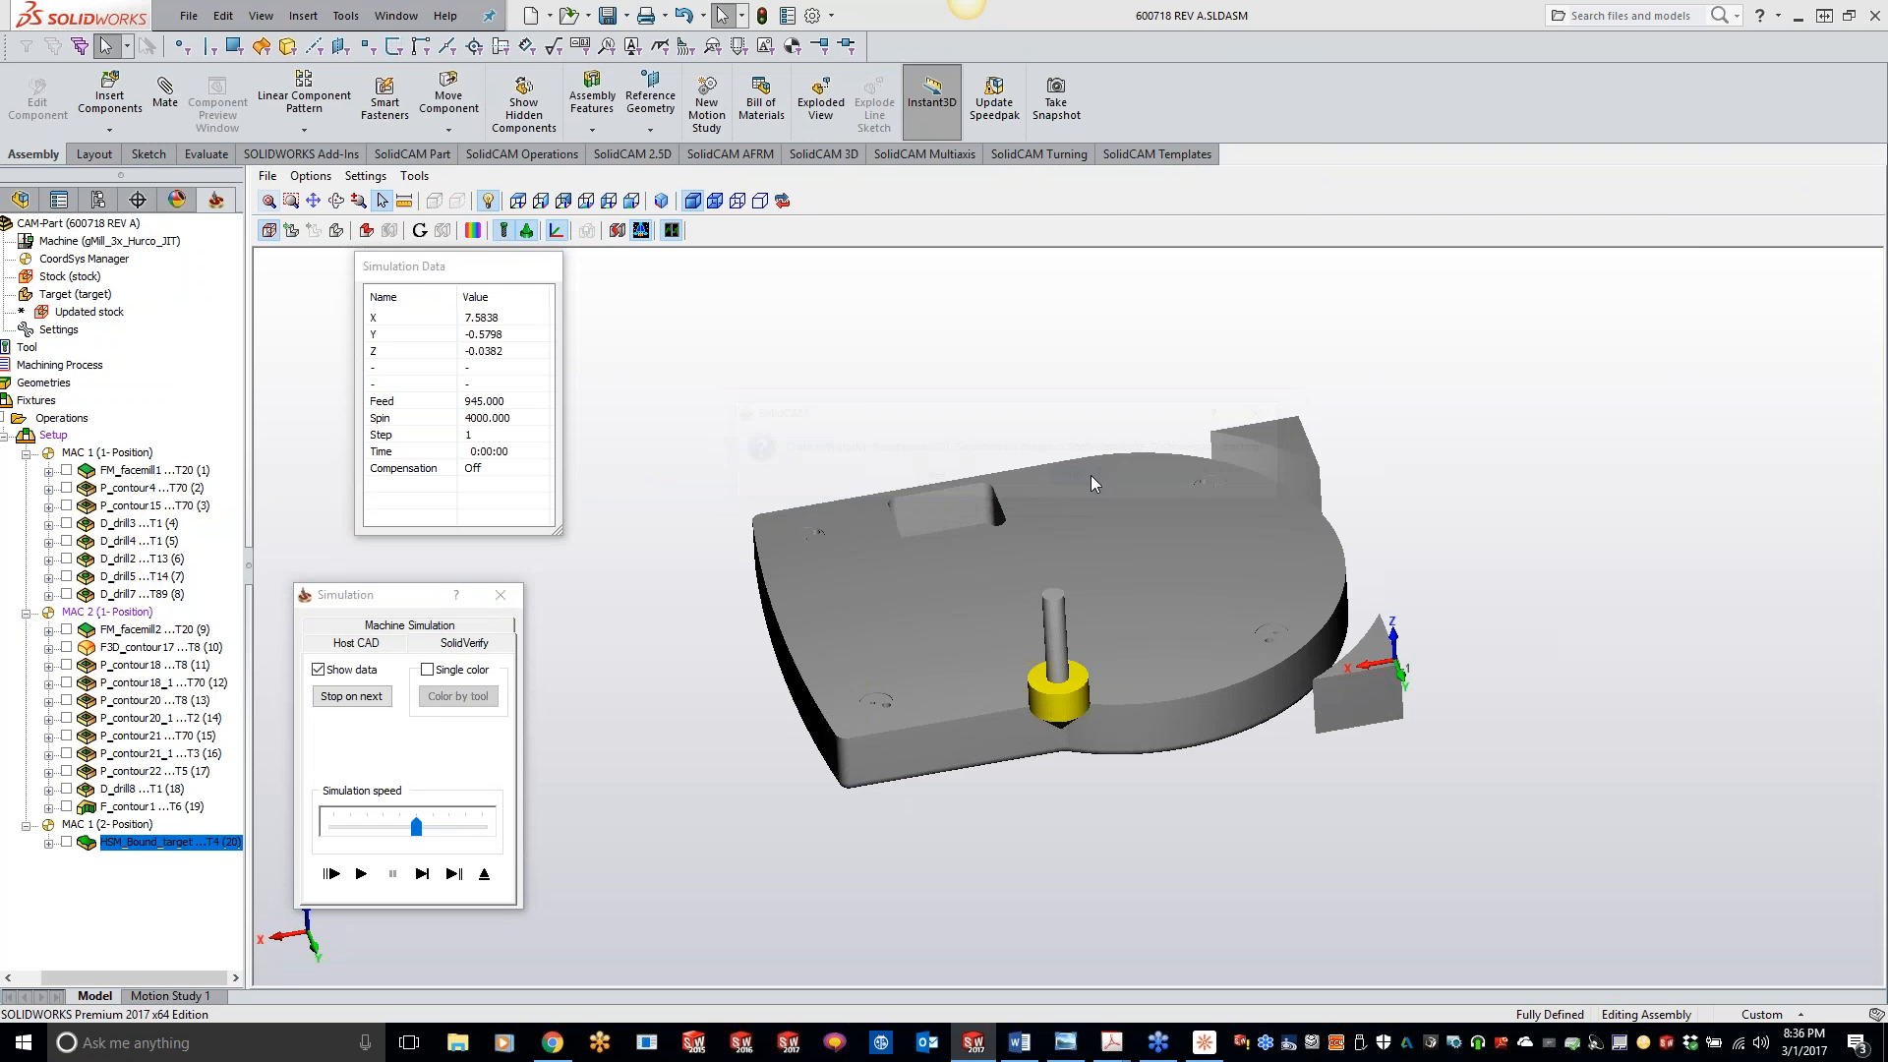
left_click(421, 873)
left_click(360, 873)
left_click_drag(415, 827, 473, 830)
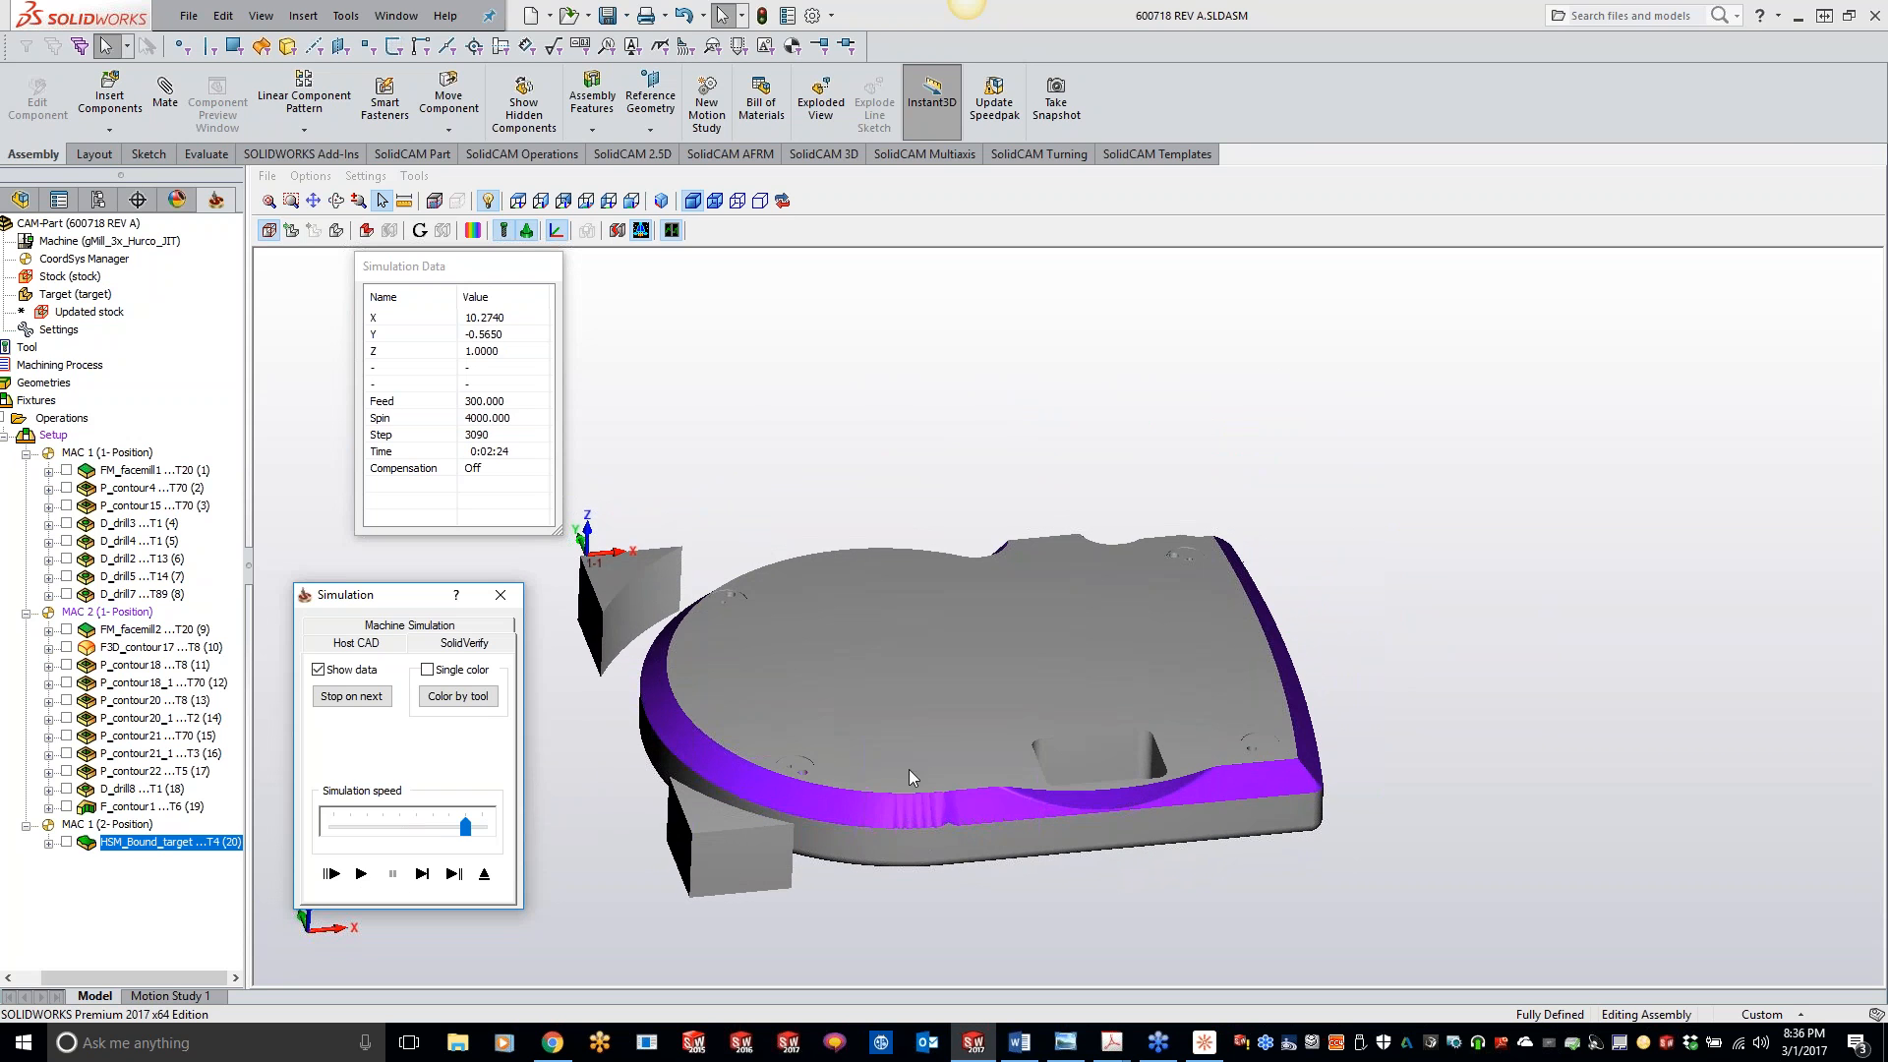
left_click(483, 873)
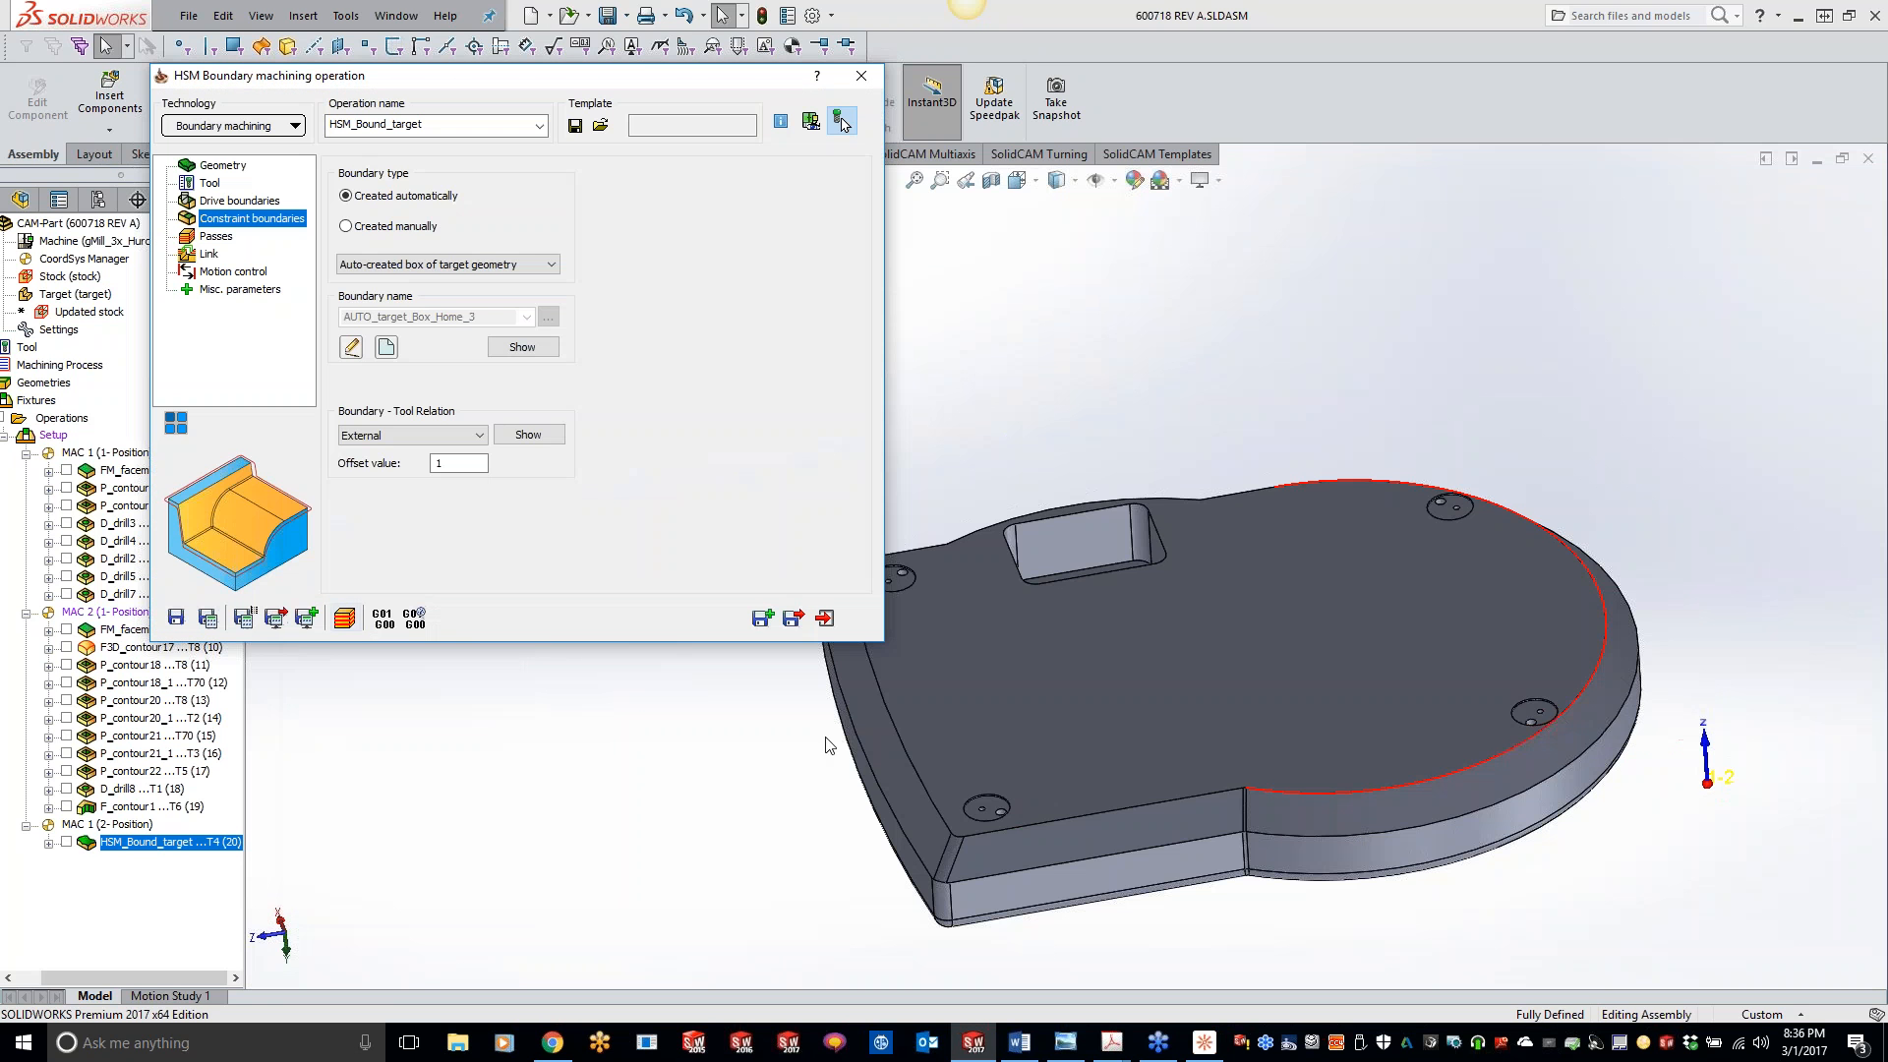
- Set the passes tolerance to 0.0002 and review the geometry, tool, drive boundary and constraint boundary settings
left_click(215, 236)
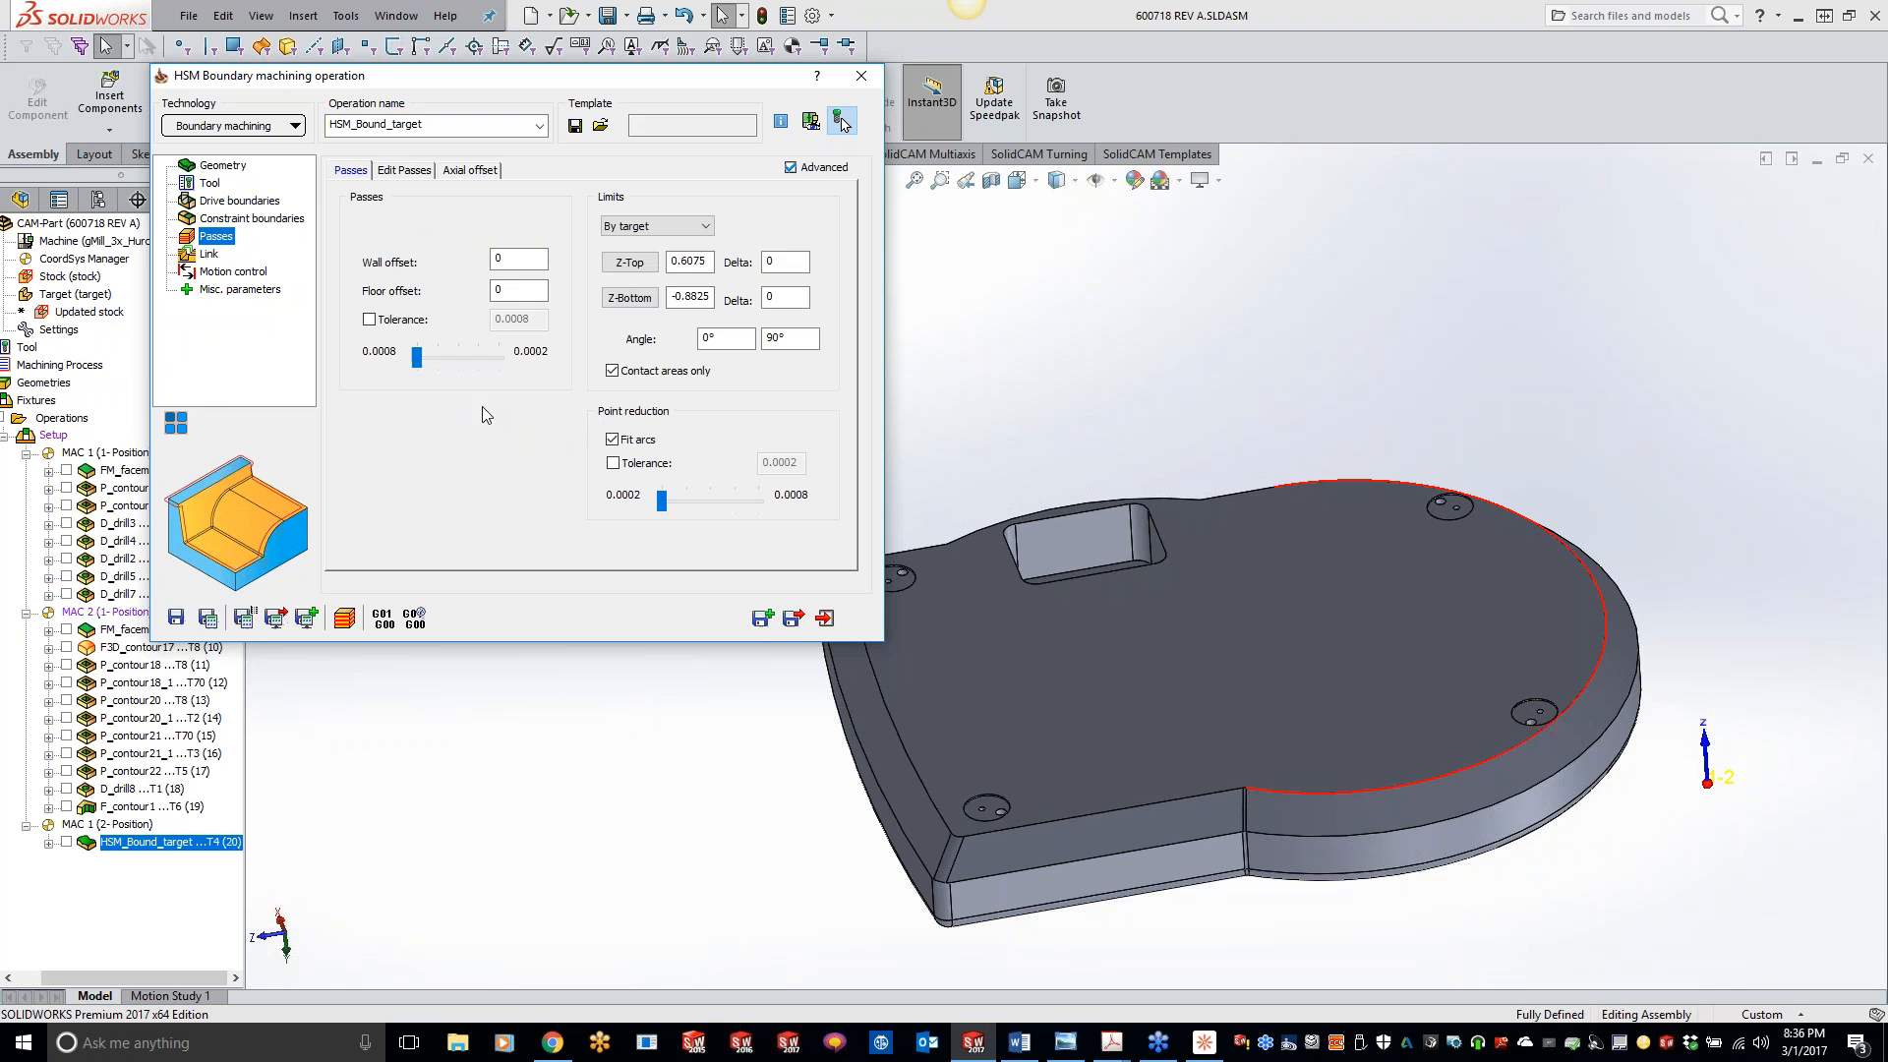
left_click_drag(417, 357, 564, 350)
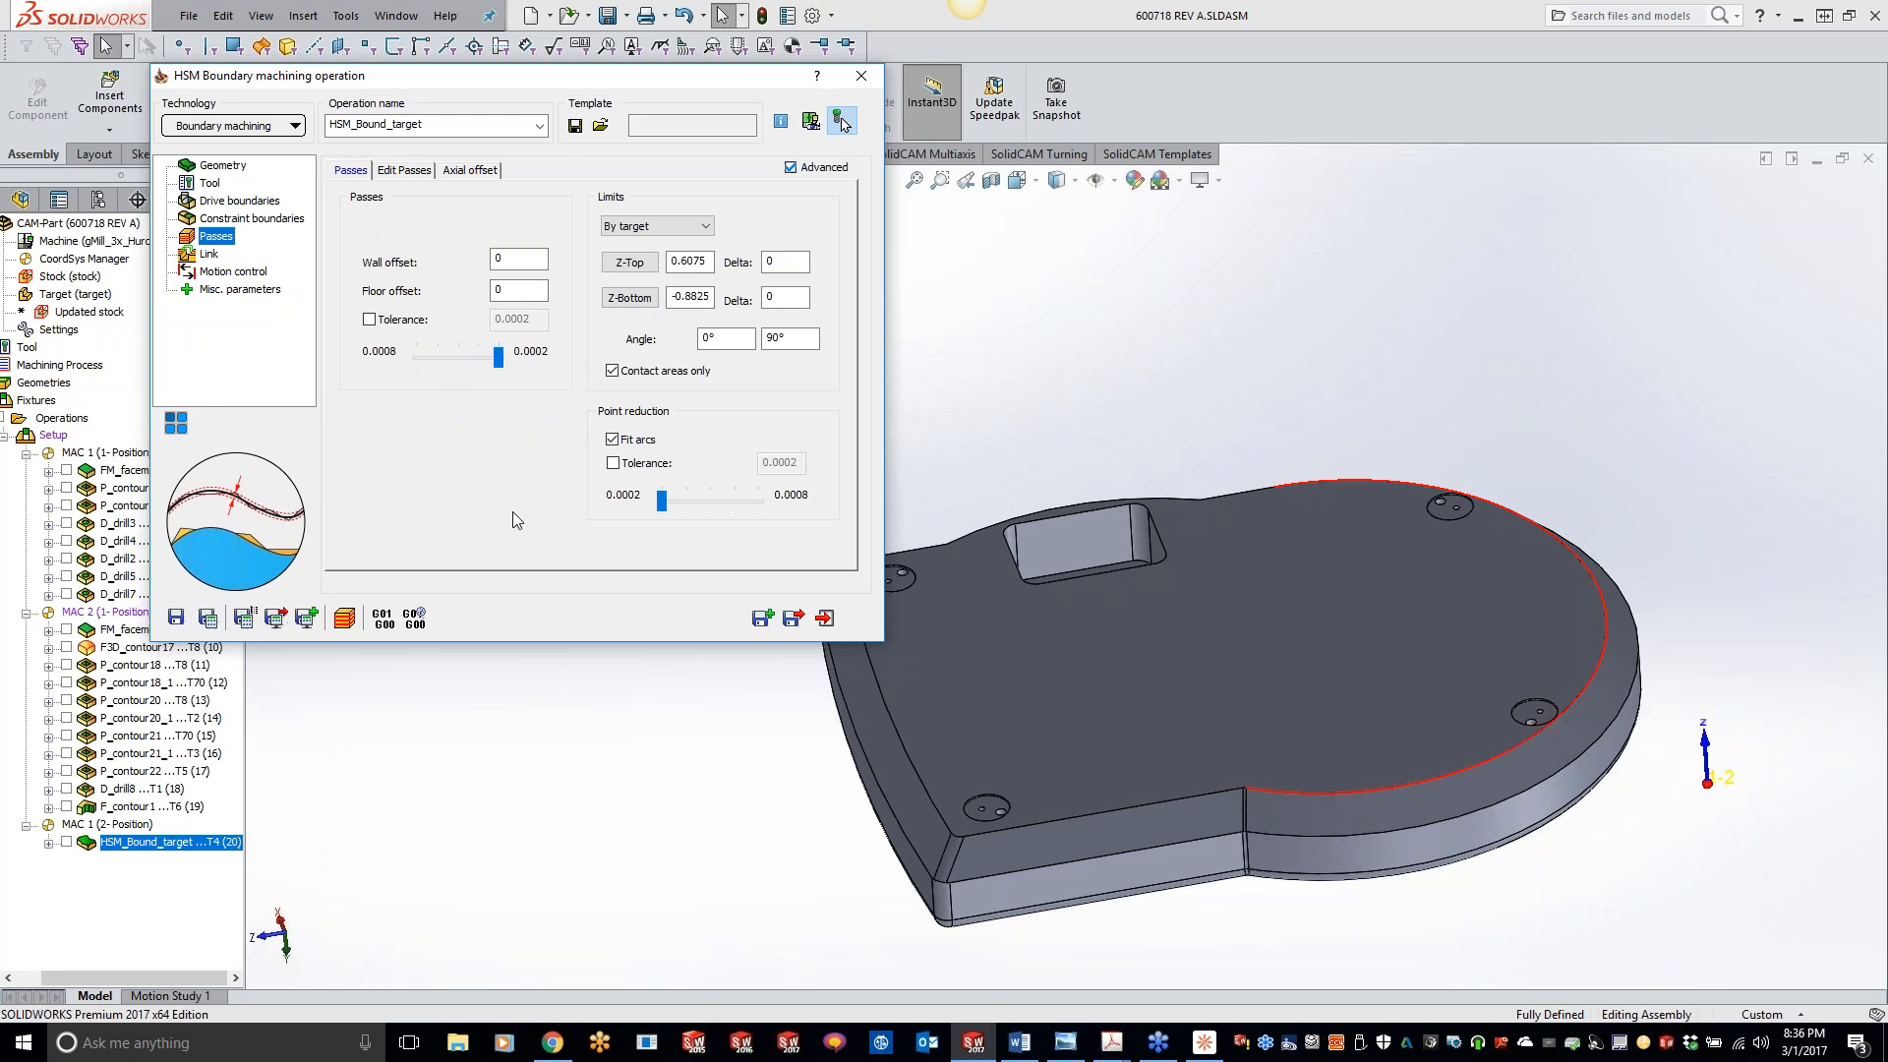
left_click(224, 165)
left_click(210, 184)
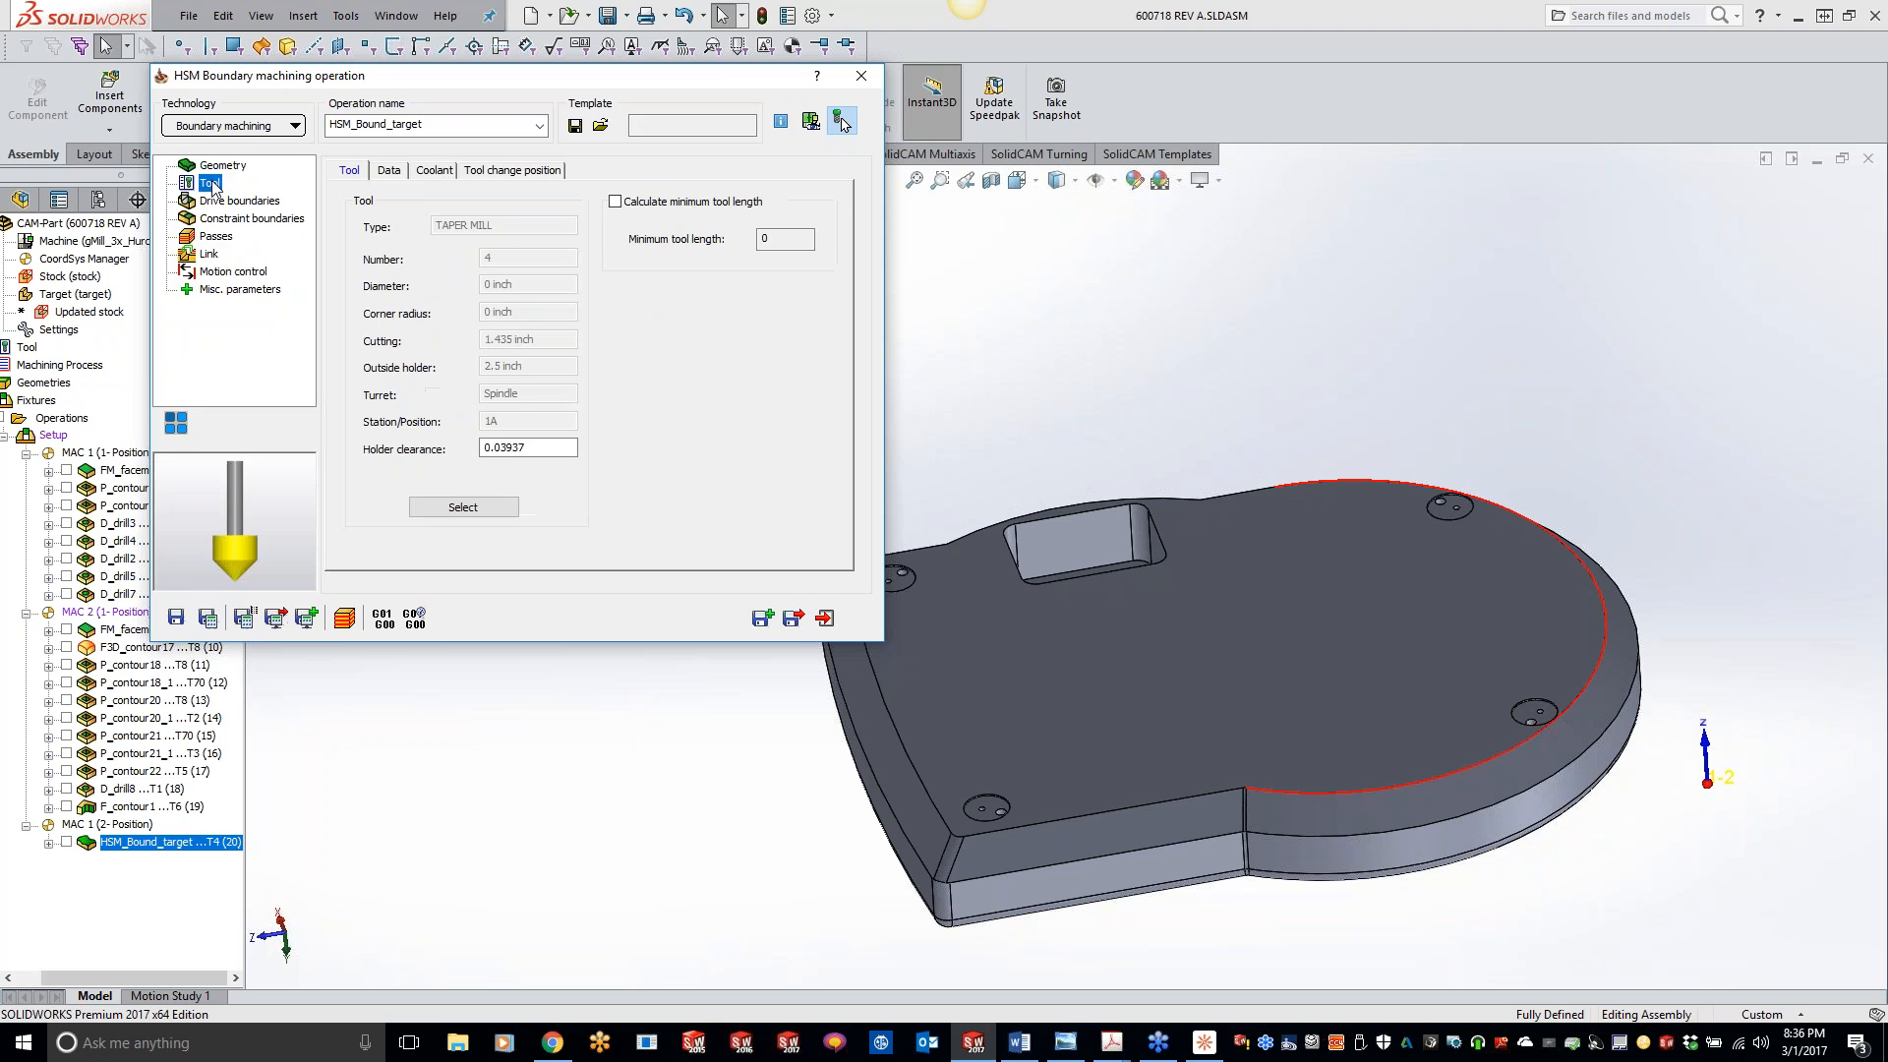
left_click(212, 205)
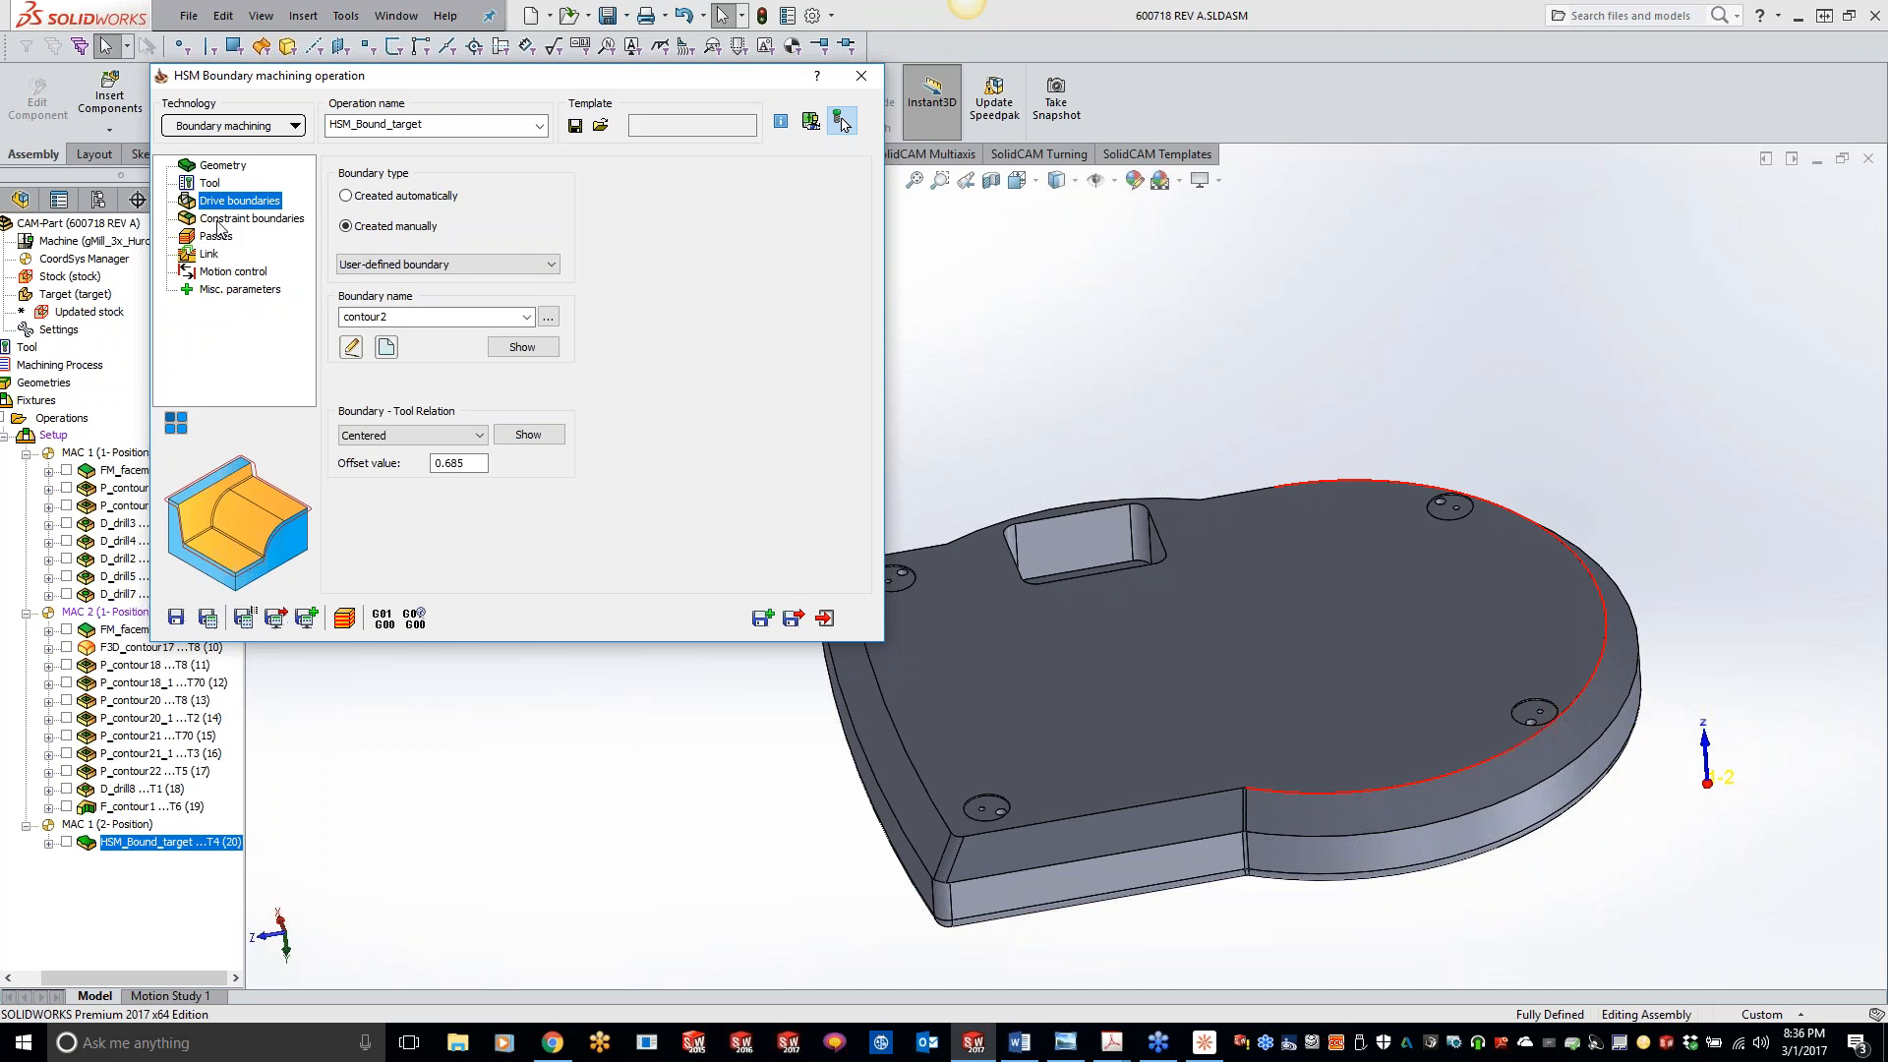
left_click(218, 220)
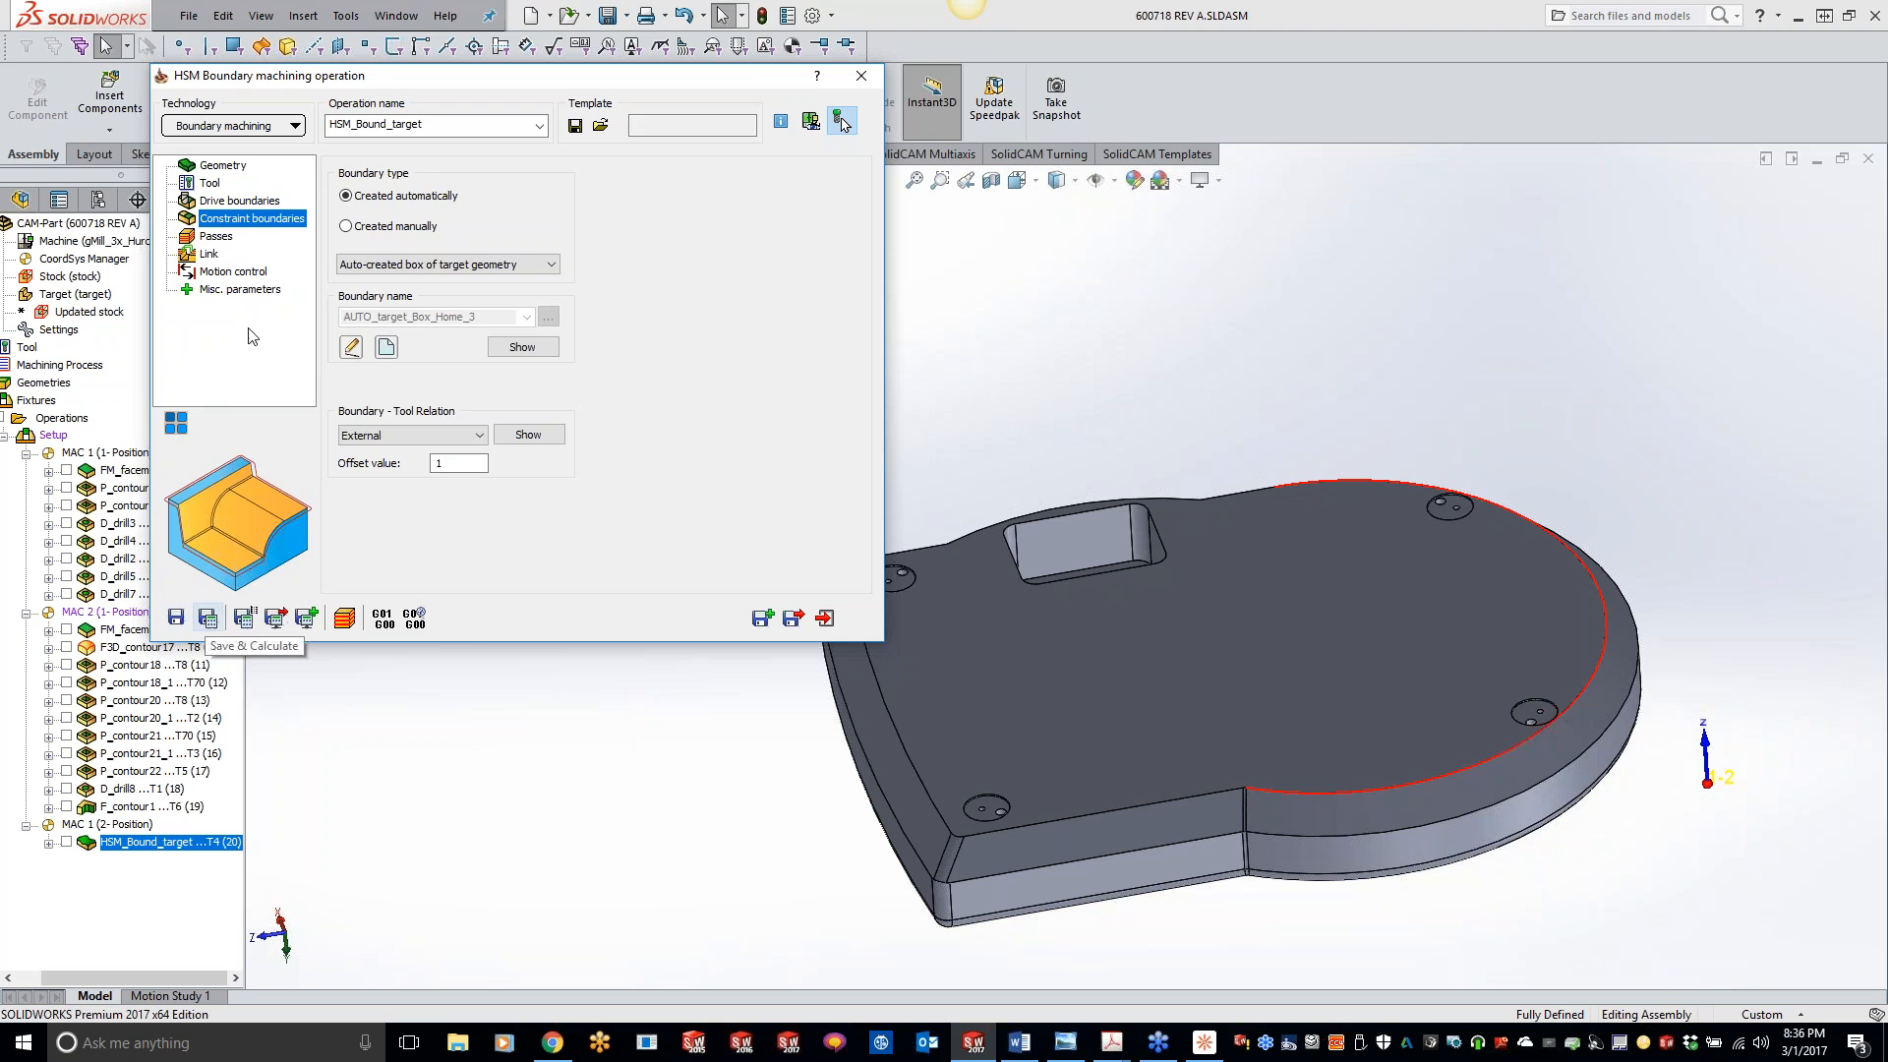
- Set the point reduction tolerance to 0.0008 and save and calculate the operation
left_click(226, 239)
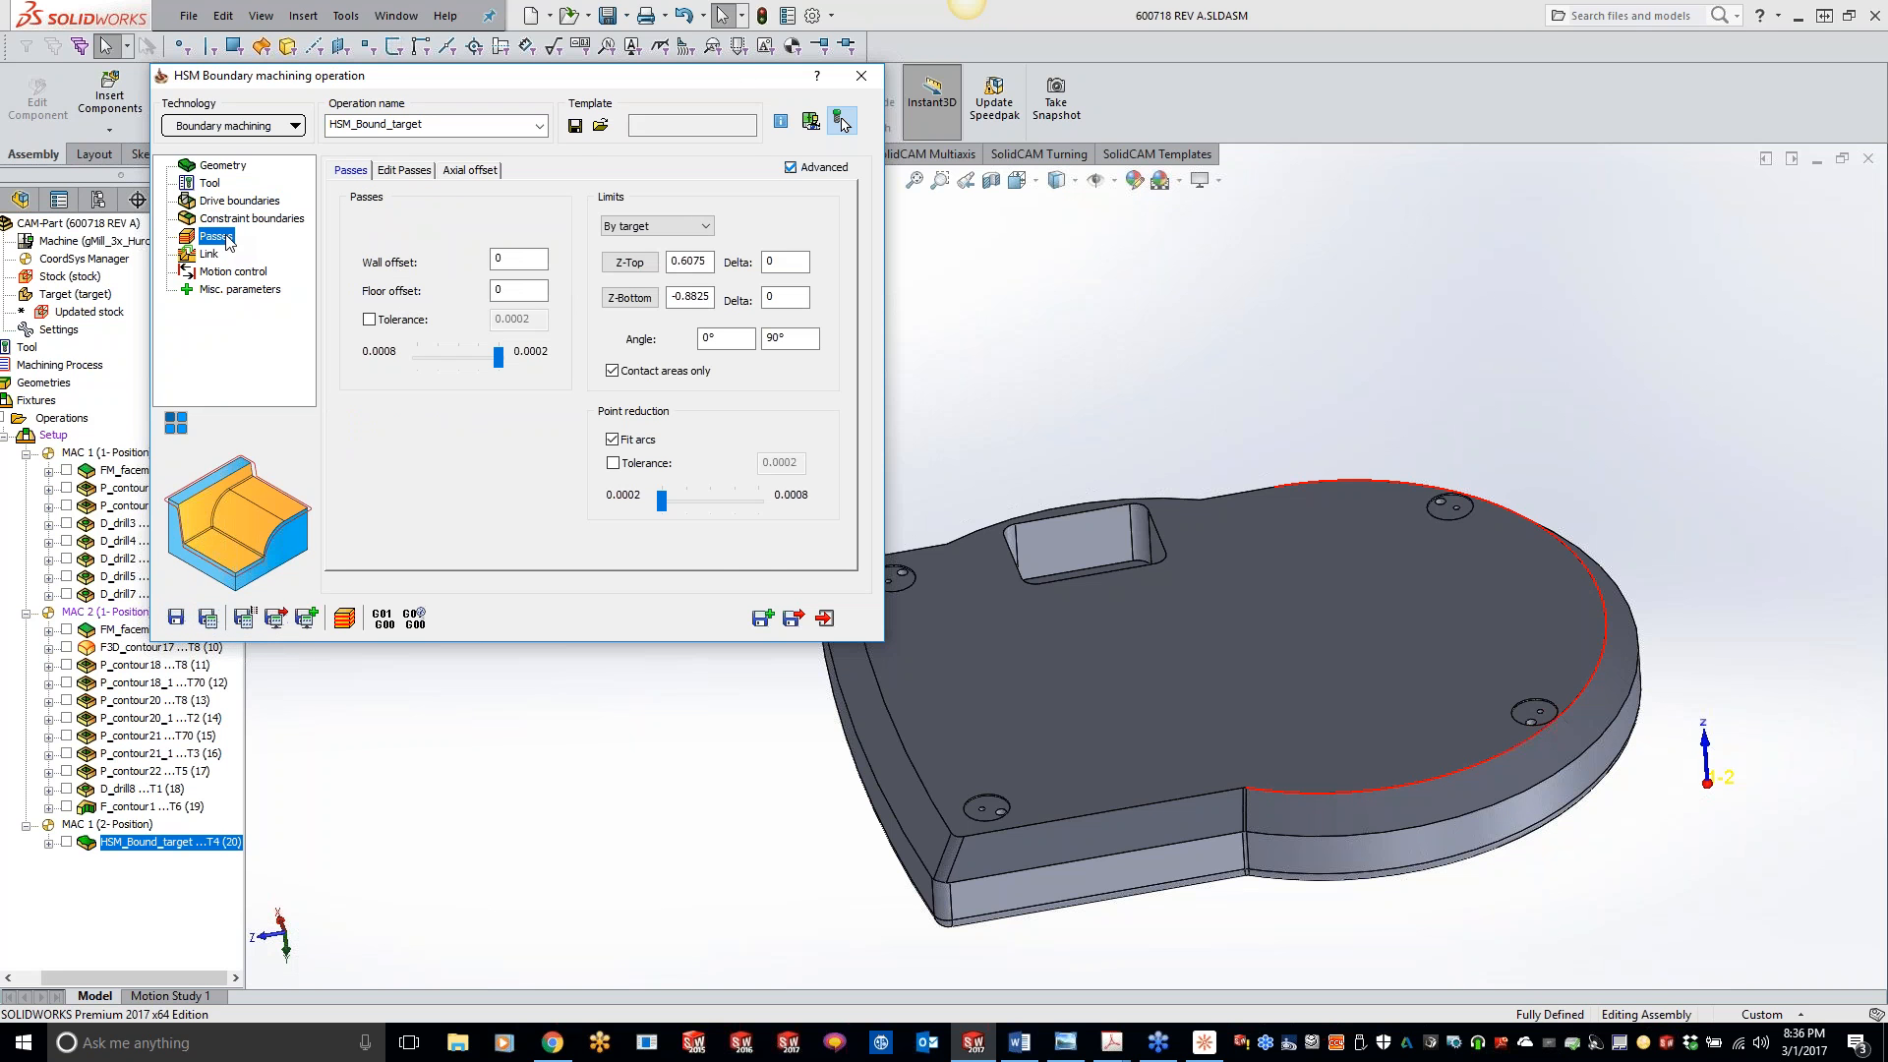
left_click_drag(661, 501, 787, 509)
left_click(209, 618)
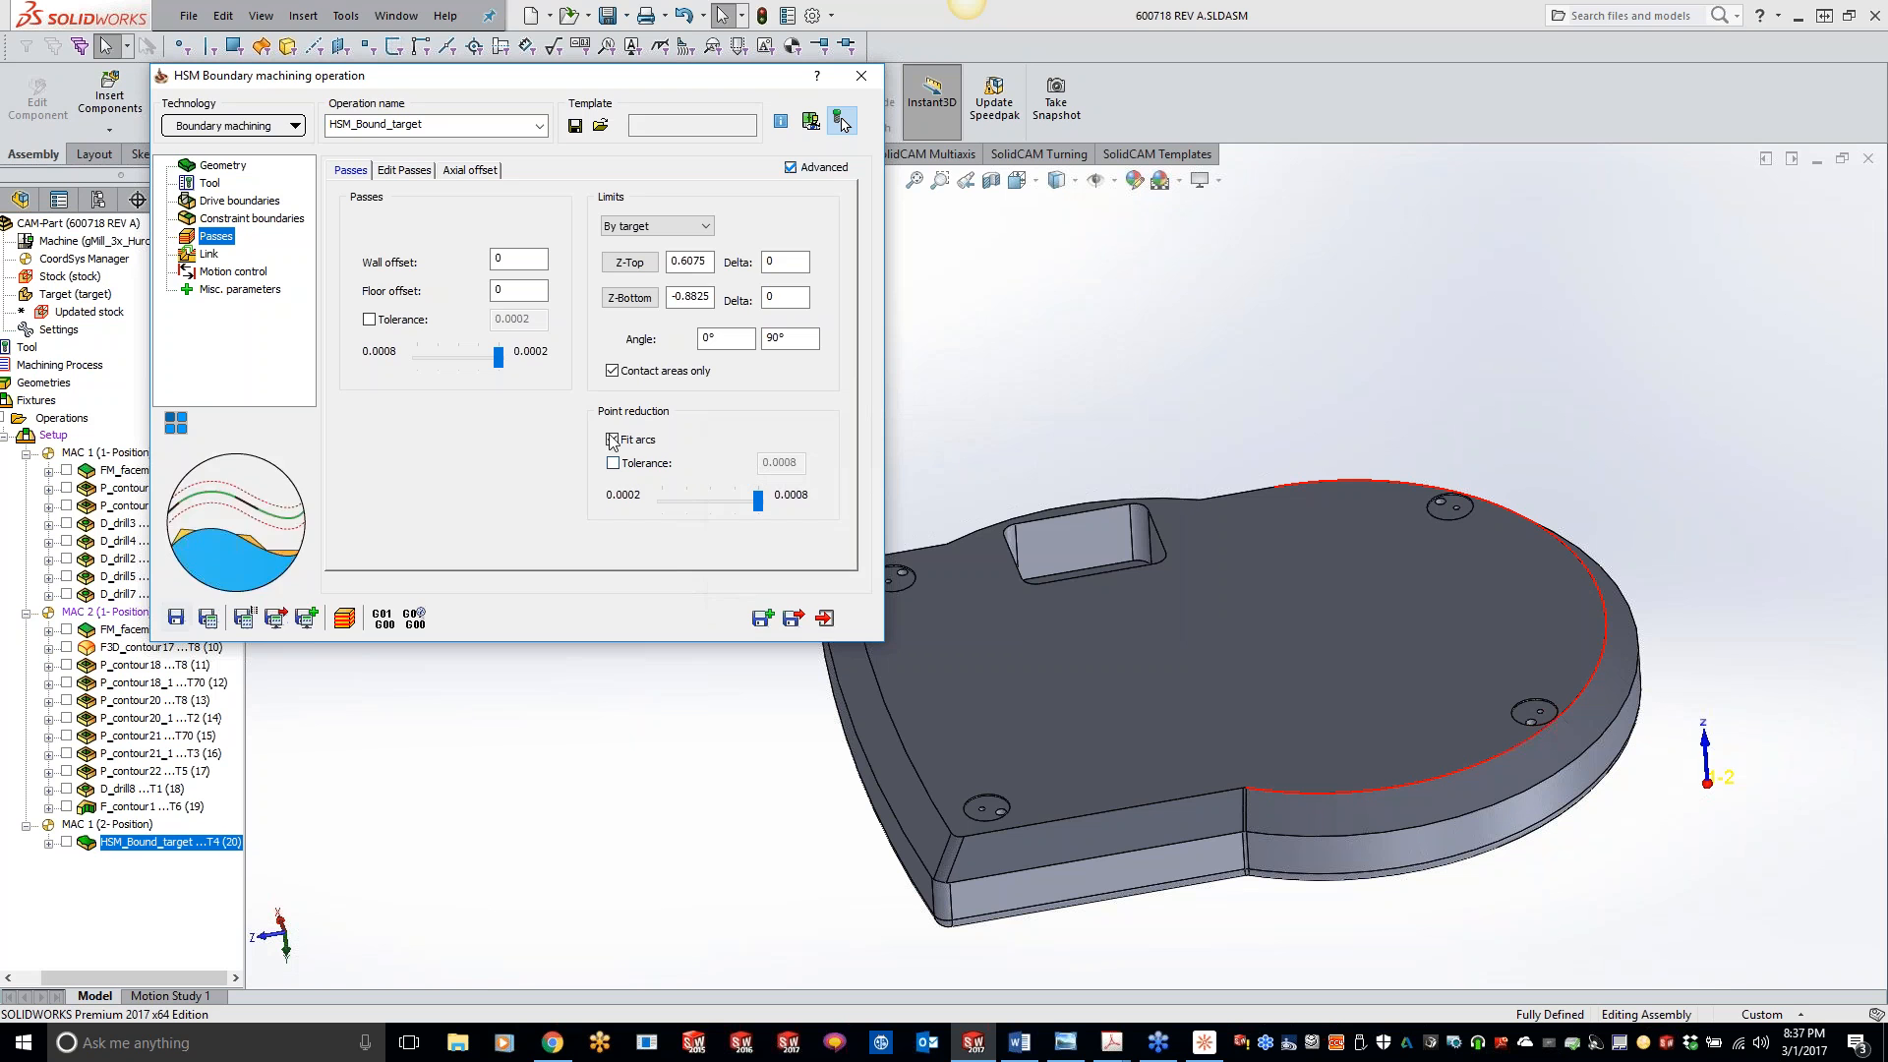
- Open the SolidVerify simulation of the operation and review its accuracy and general settings without changing them
left_click(345, 618)
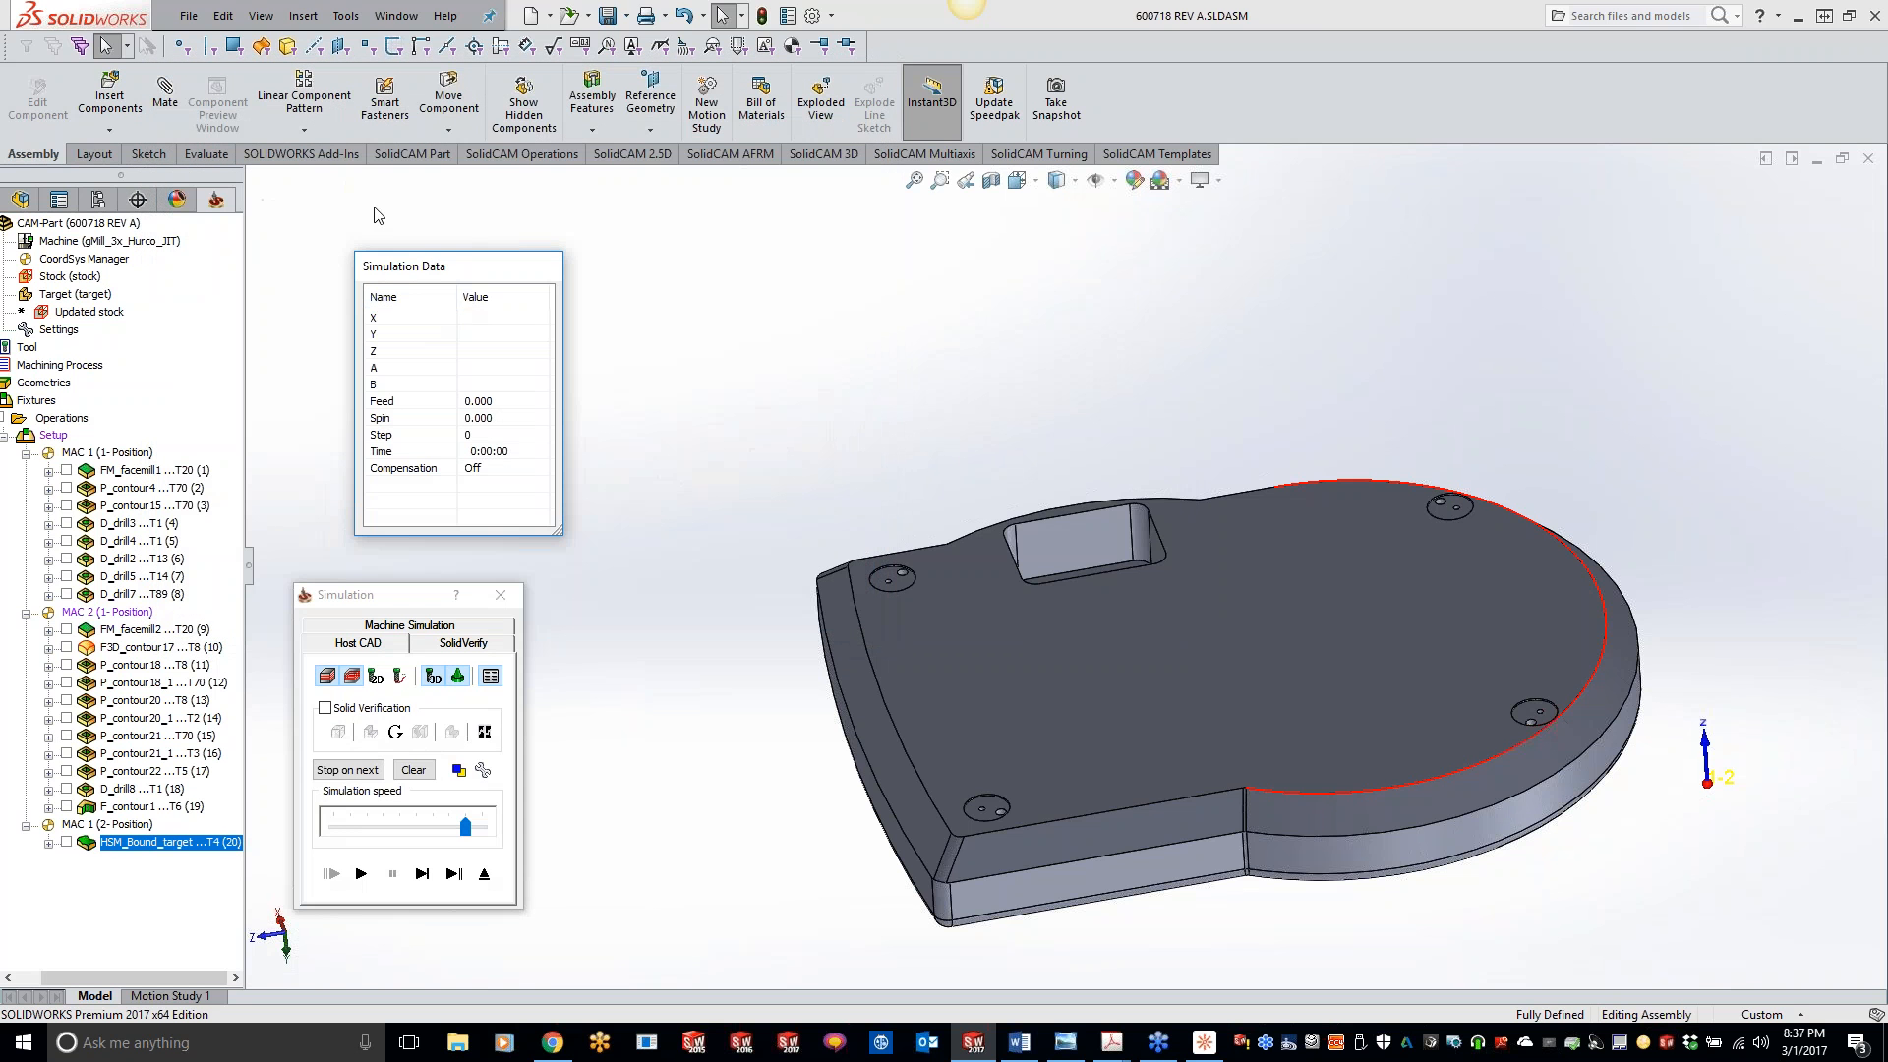
left_click(450, 671)
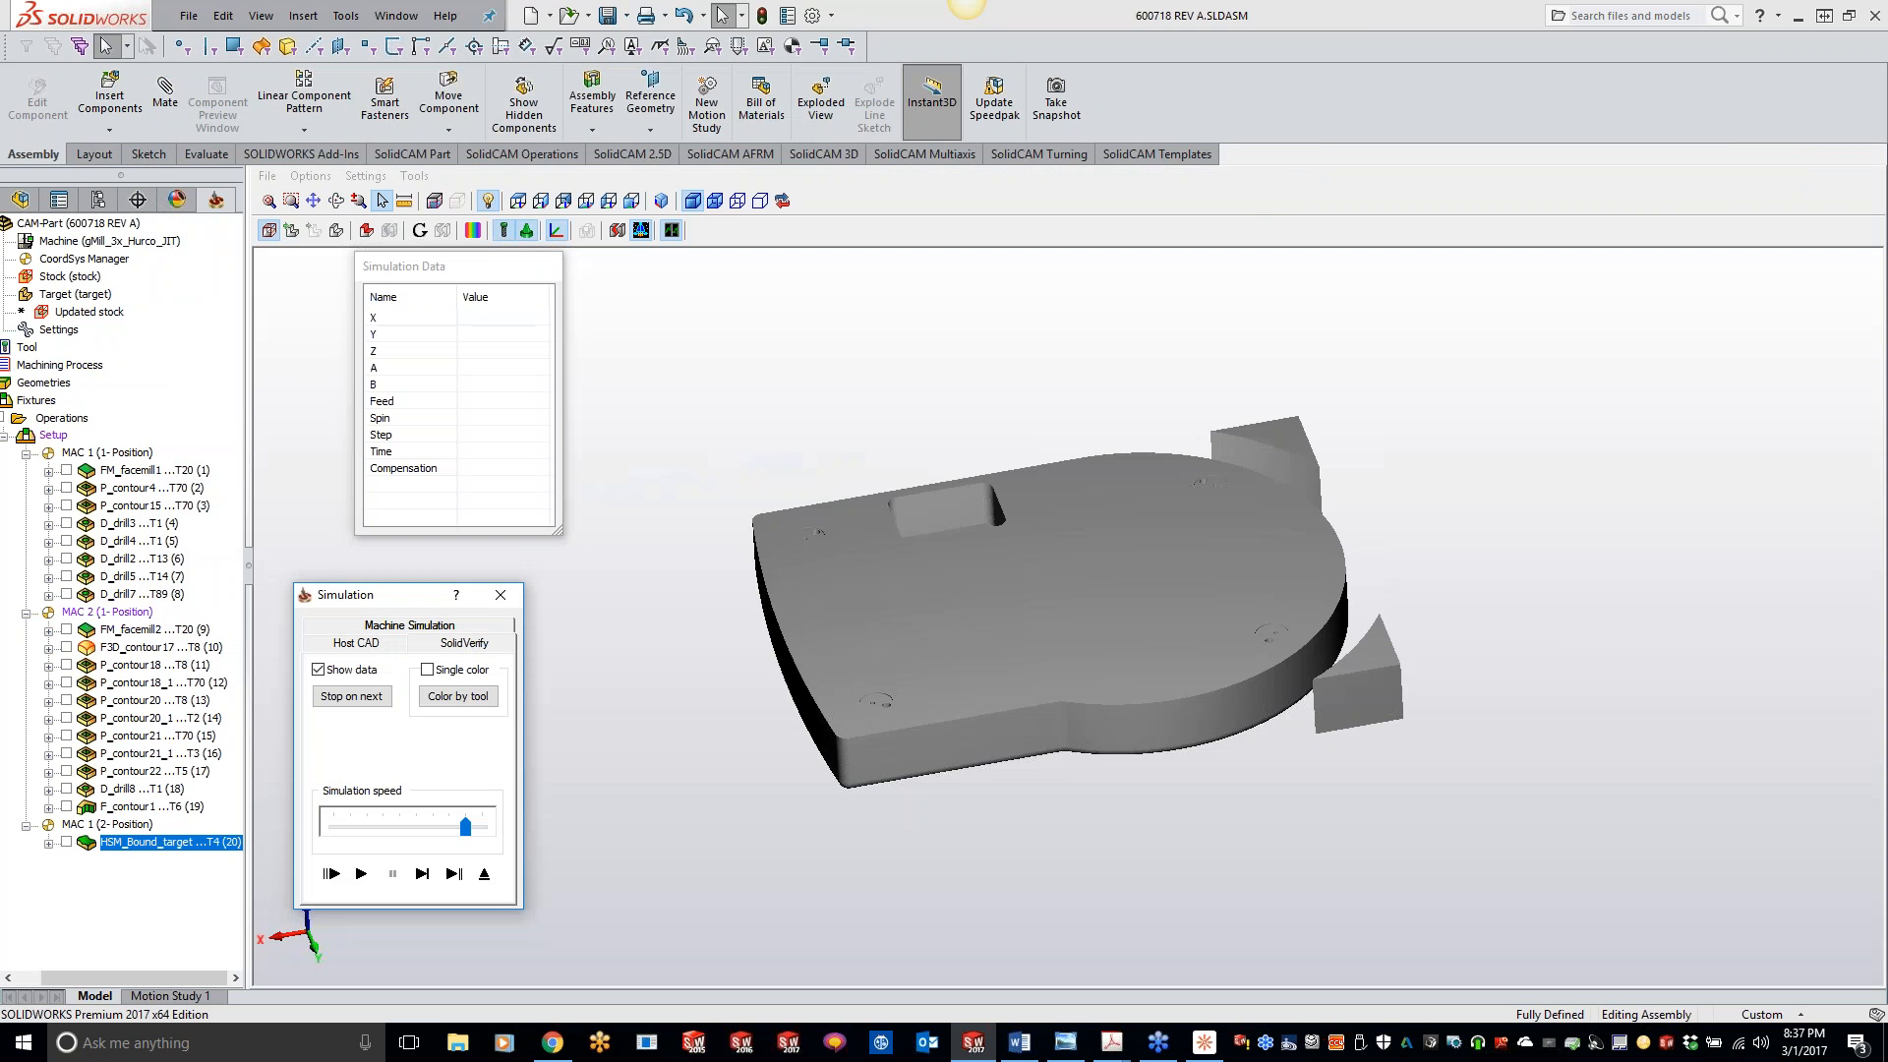
left_click(374, 183)
left_click(411, 242)
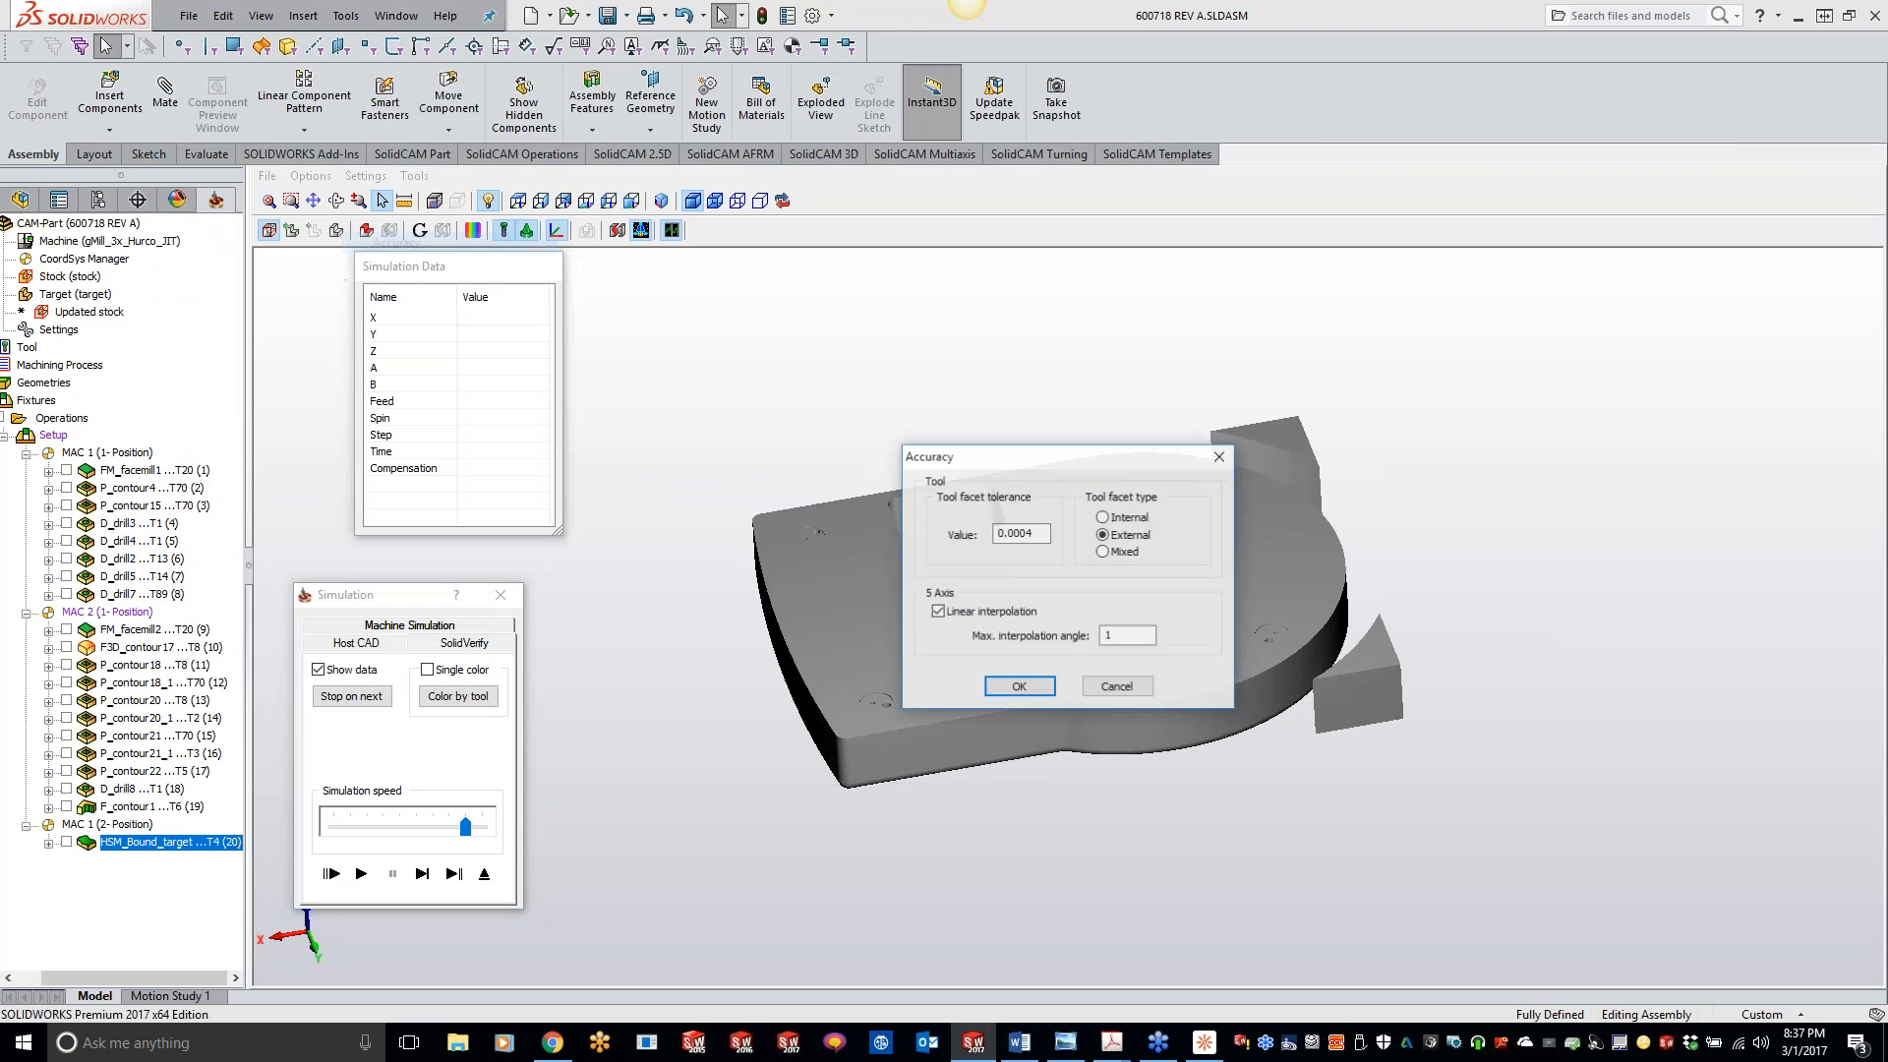
left_click(1019, 686)
left_click(364, 176)
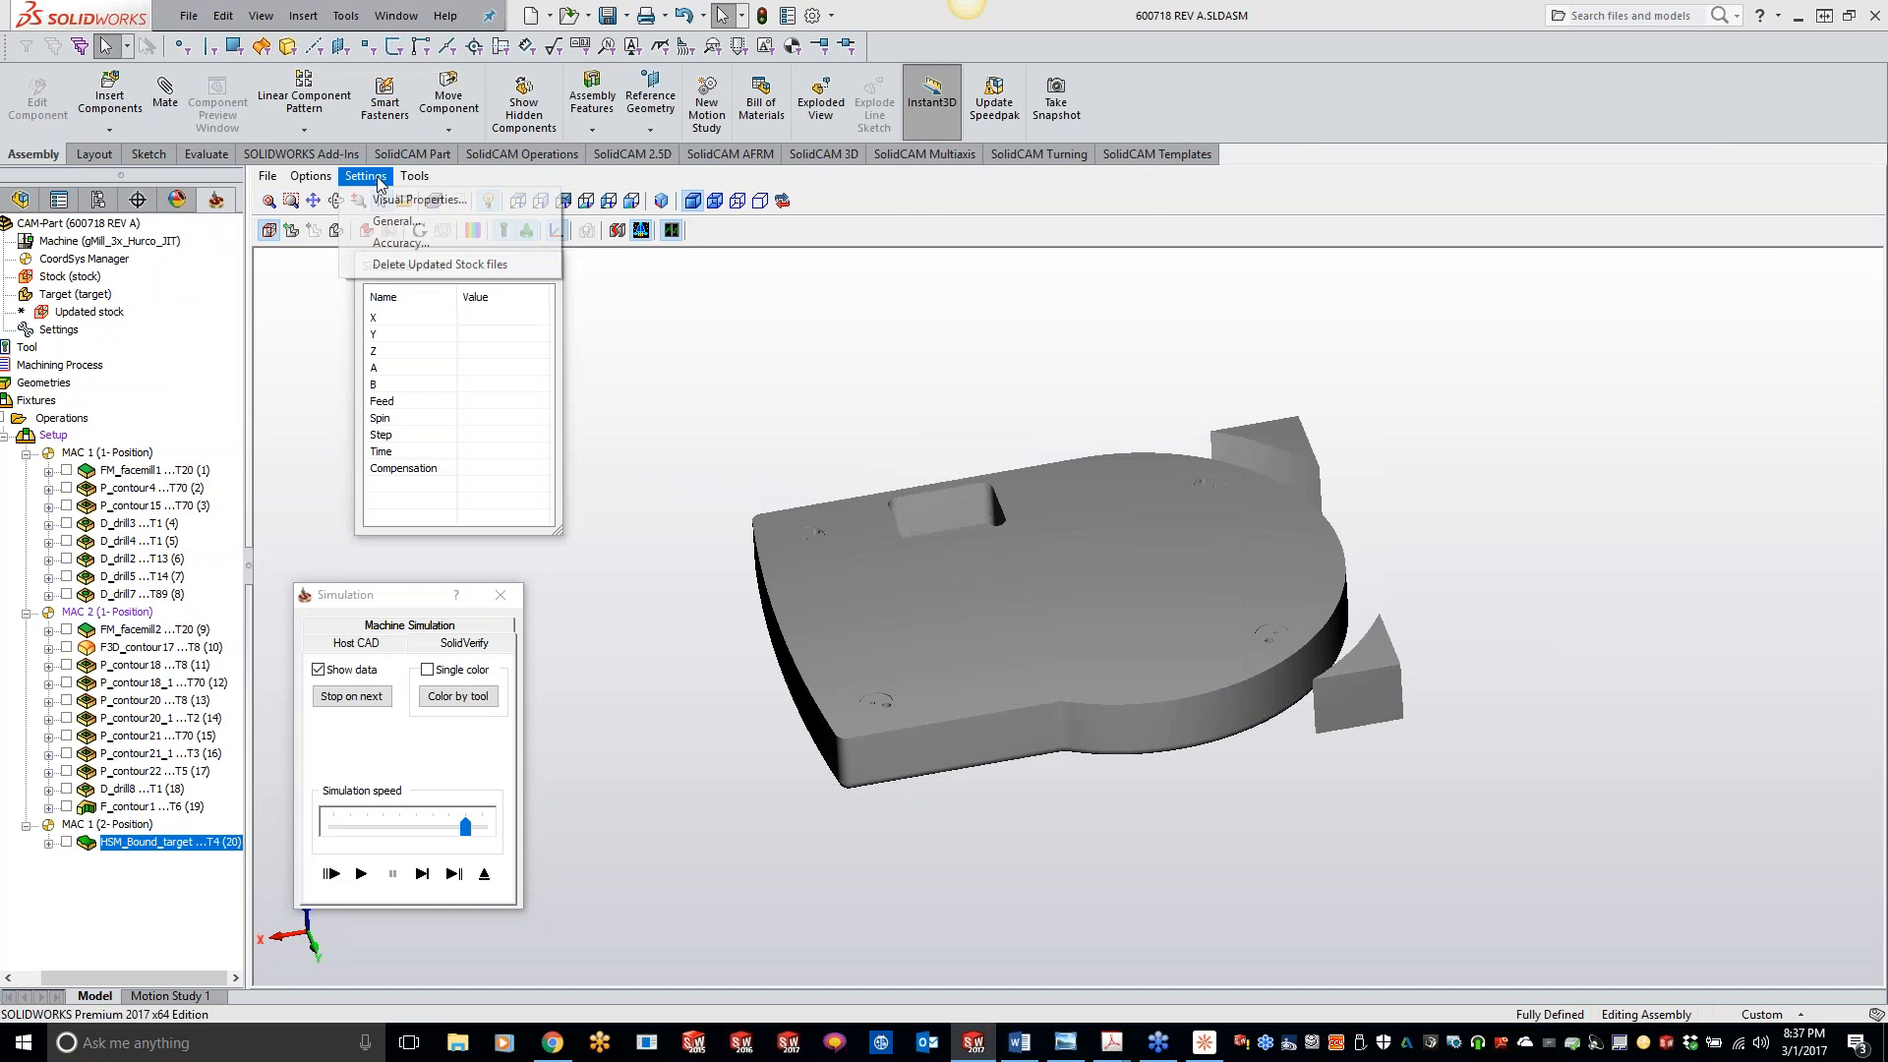
left_click(398, 221)
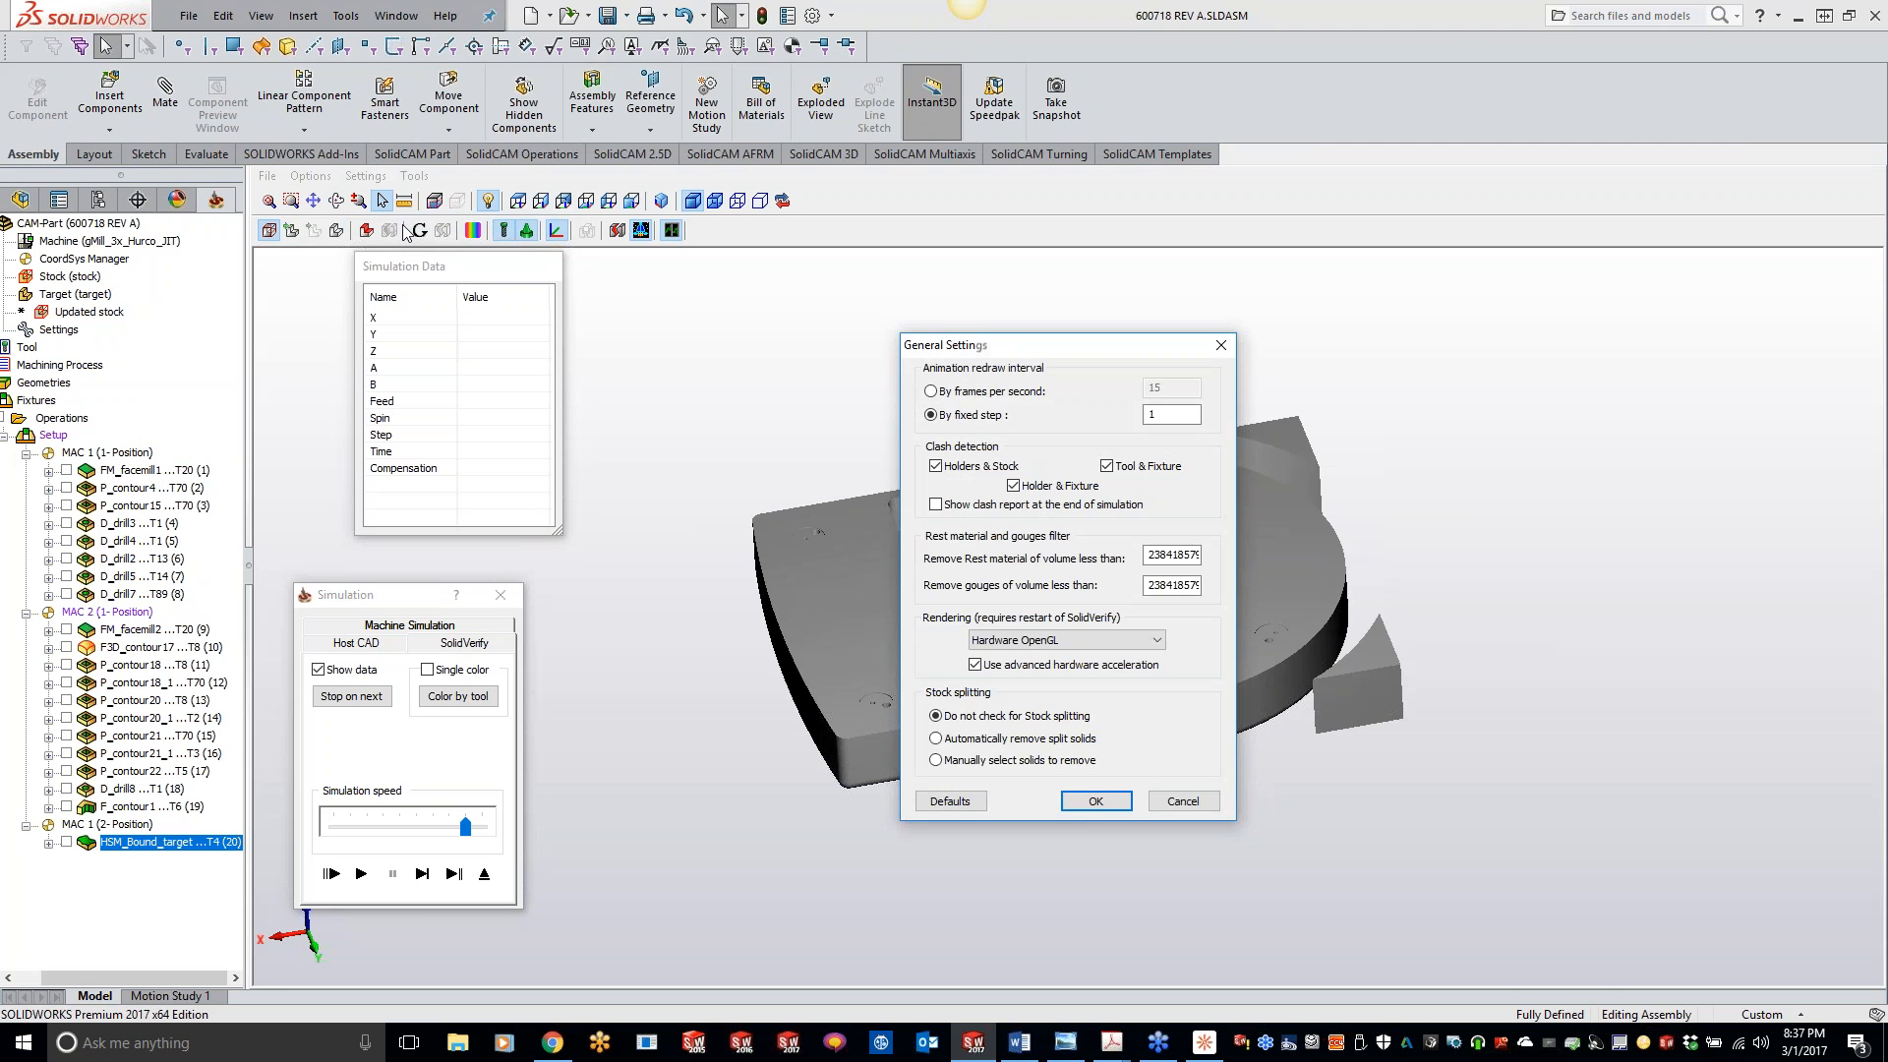
left_click(1095, 801)
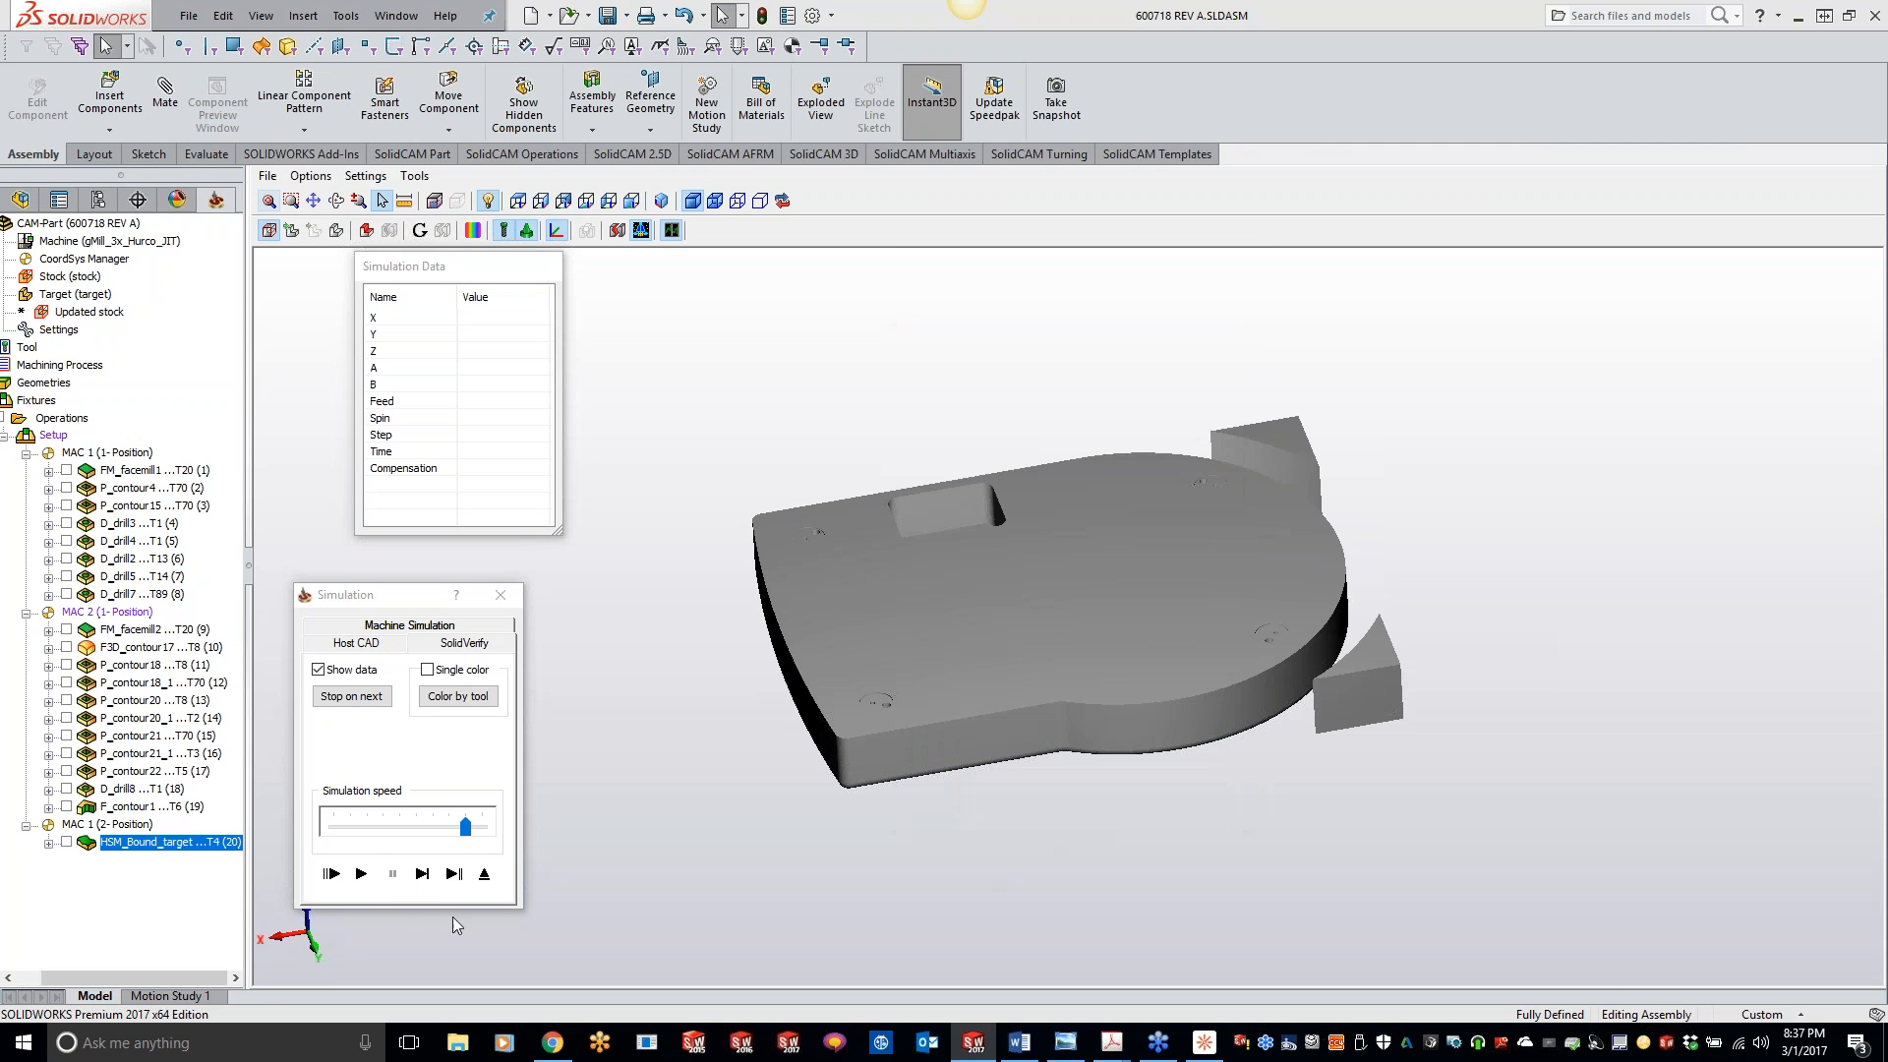
- Run the simulation at maximum speed with crash checking declined, inspect the chamfer around the part, and stop and exit
left_click(363, 880)
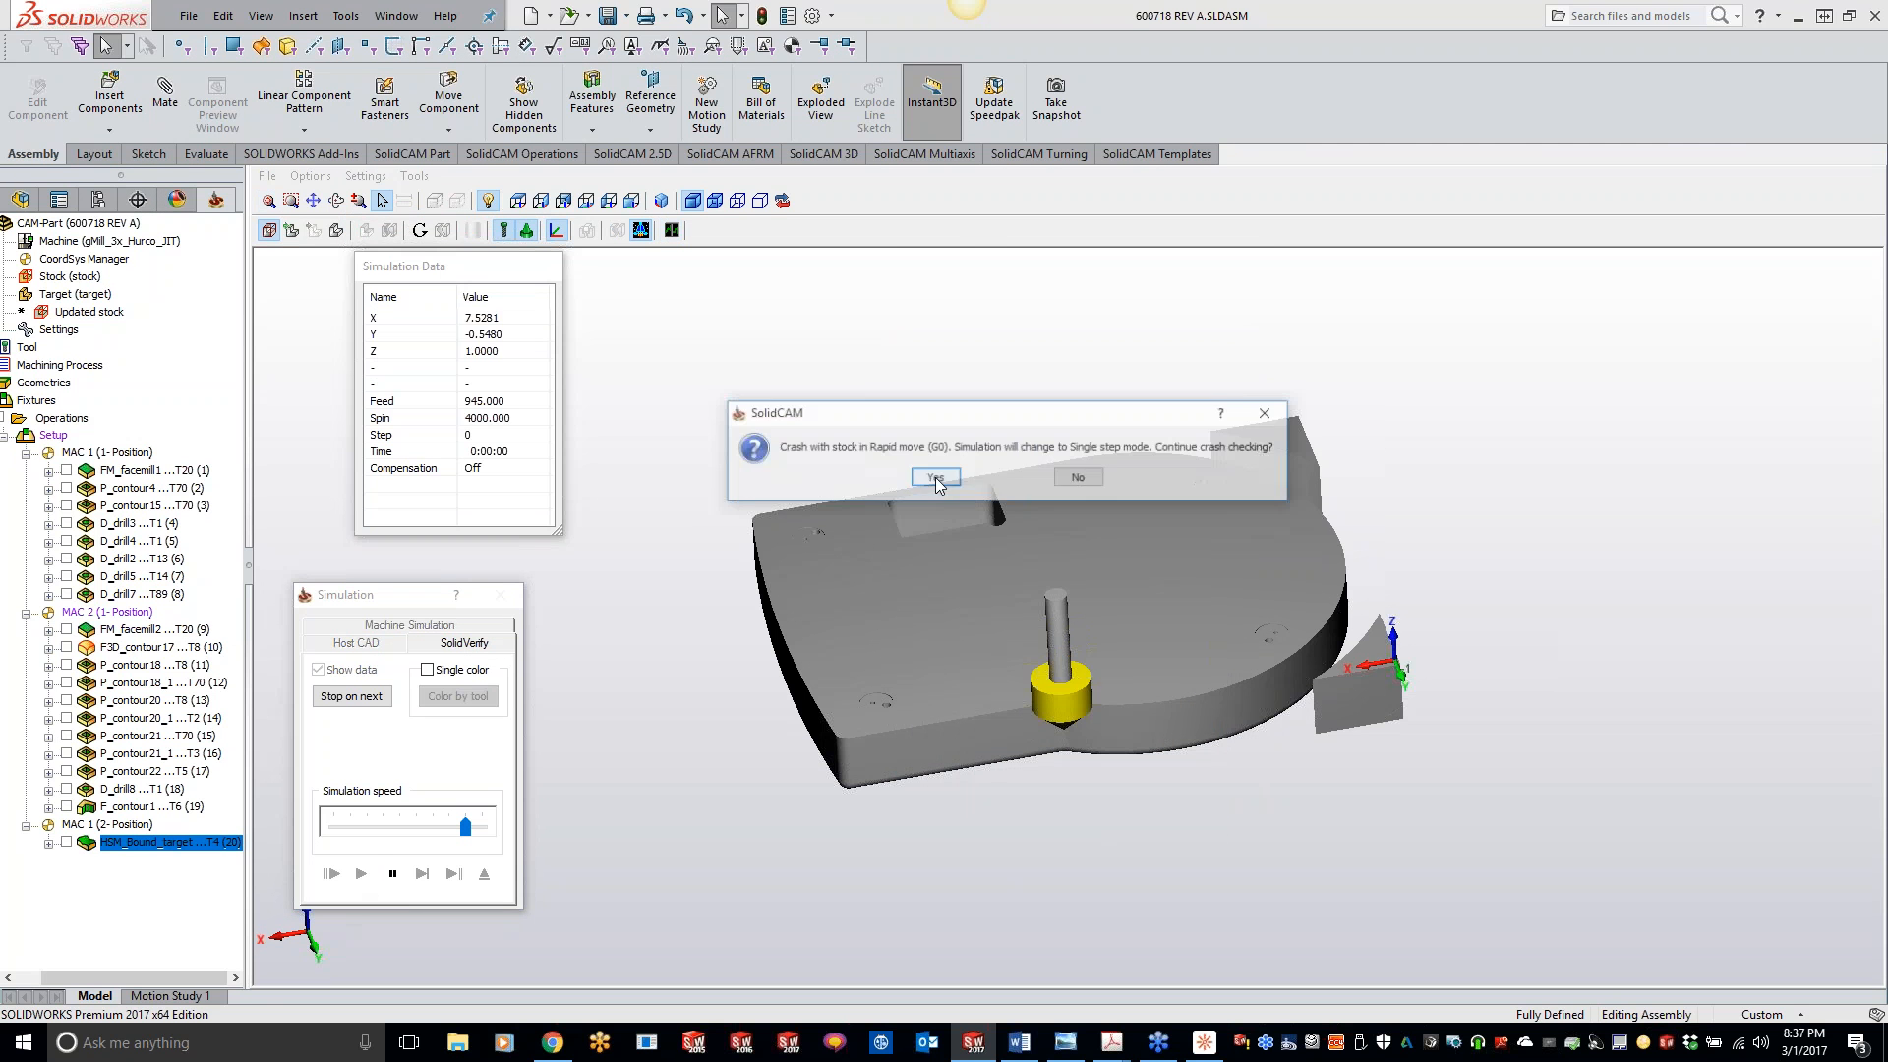
left_click(1078, 477)
left_click(362, 874)
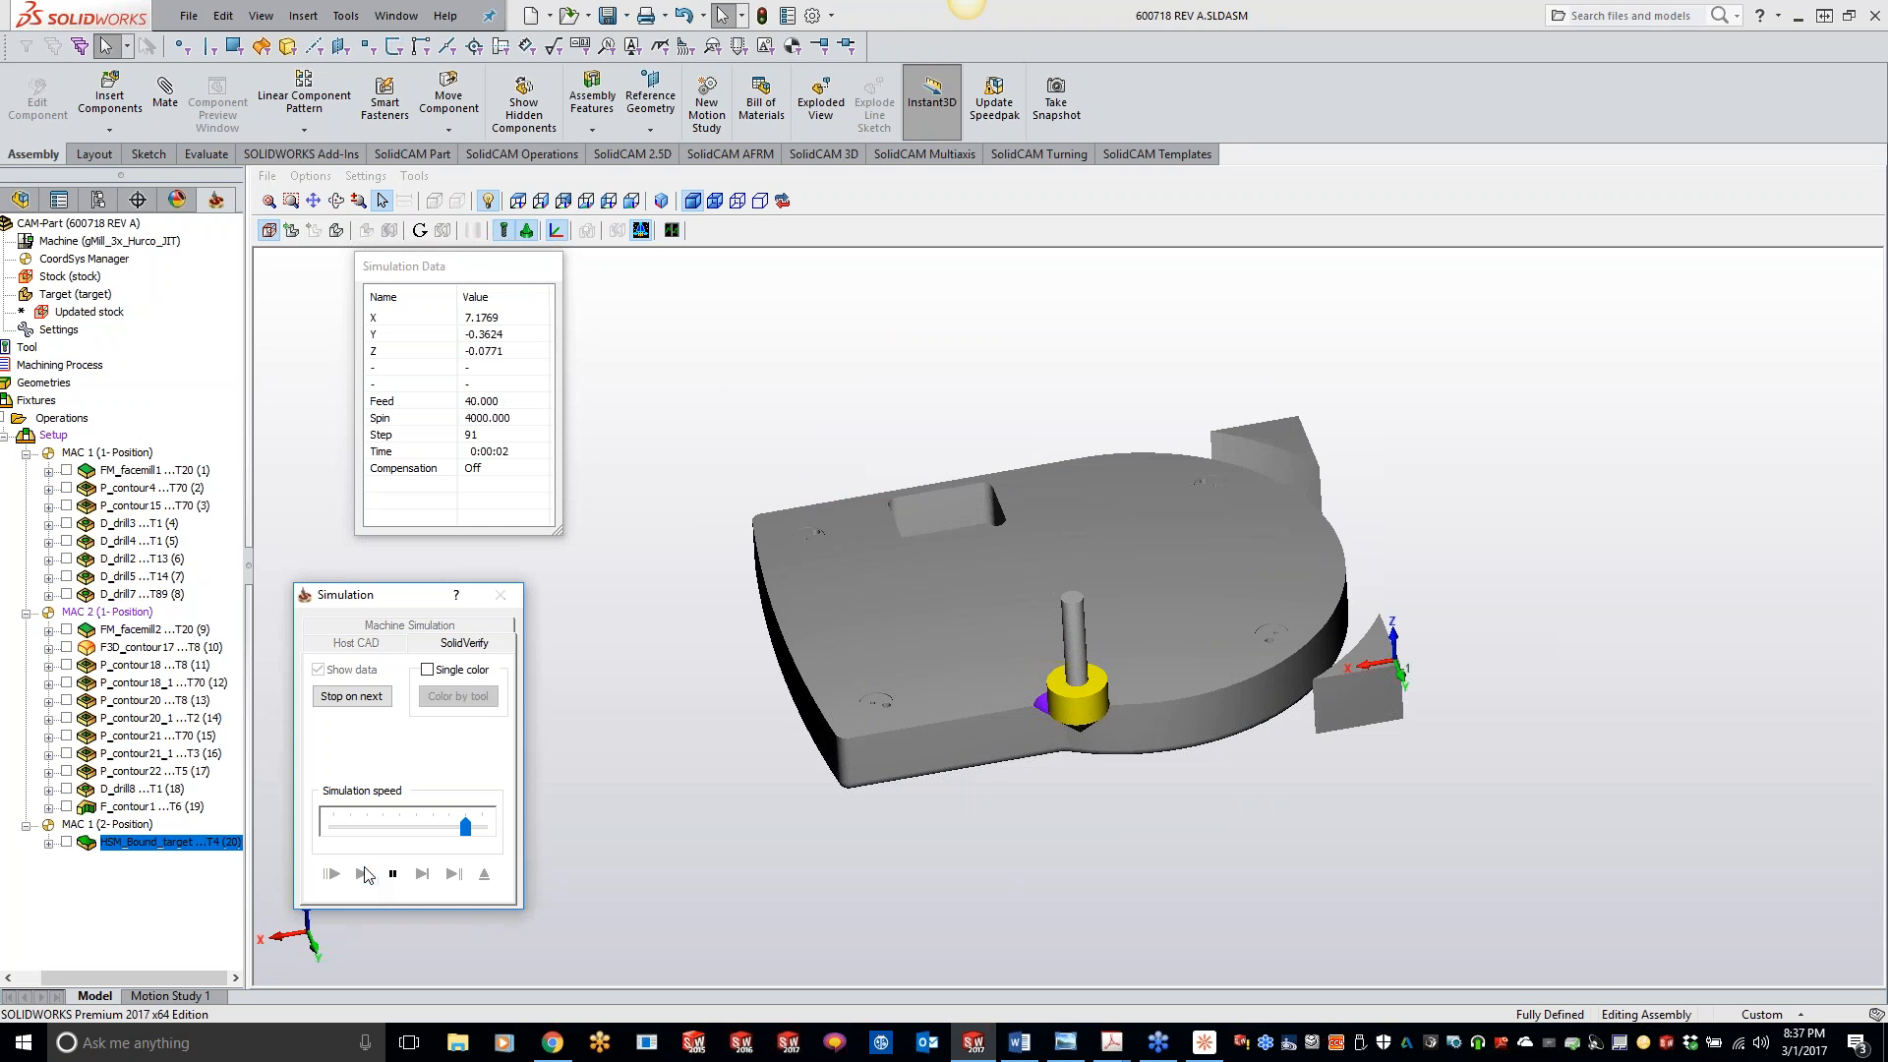
left_click_drag(468, 829, 482, 828)
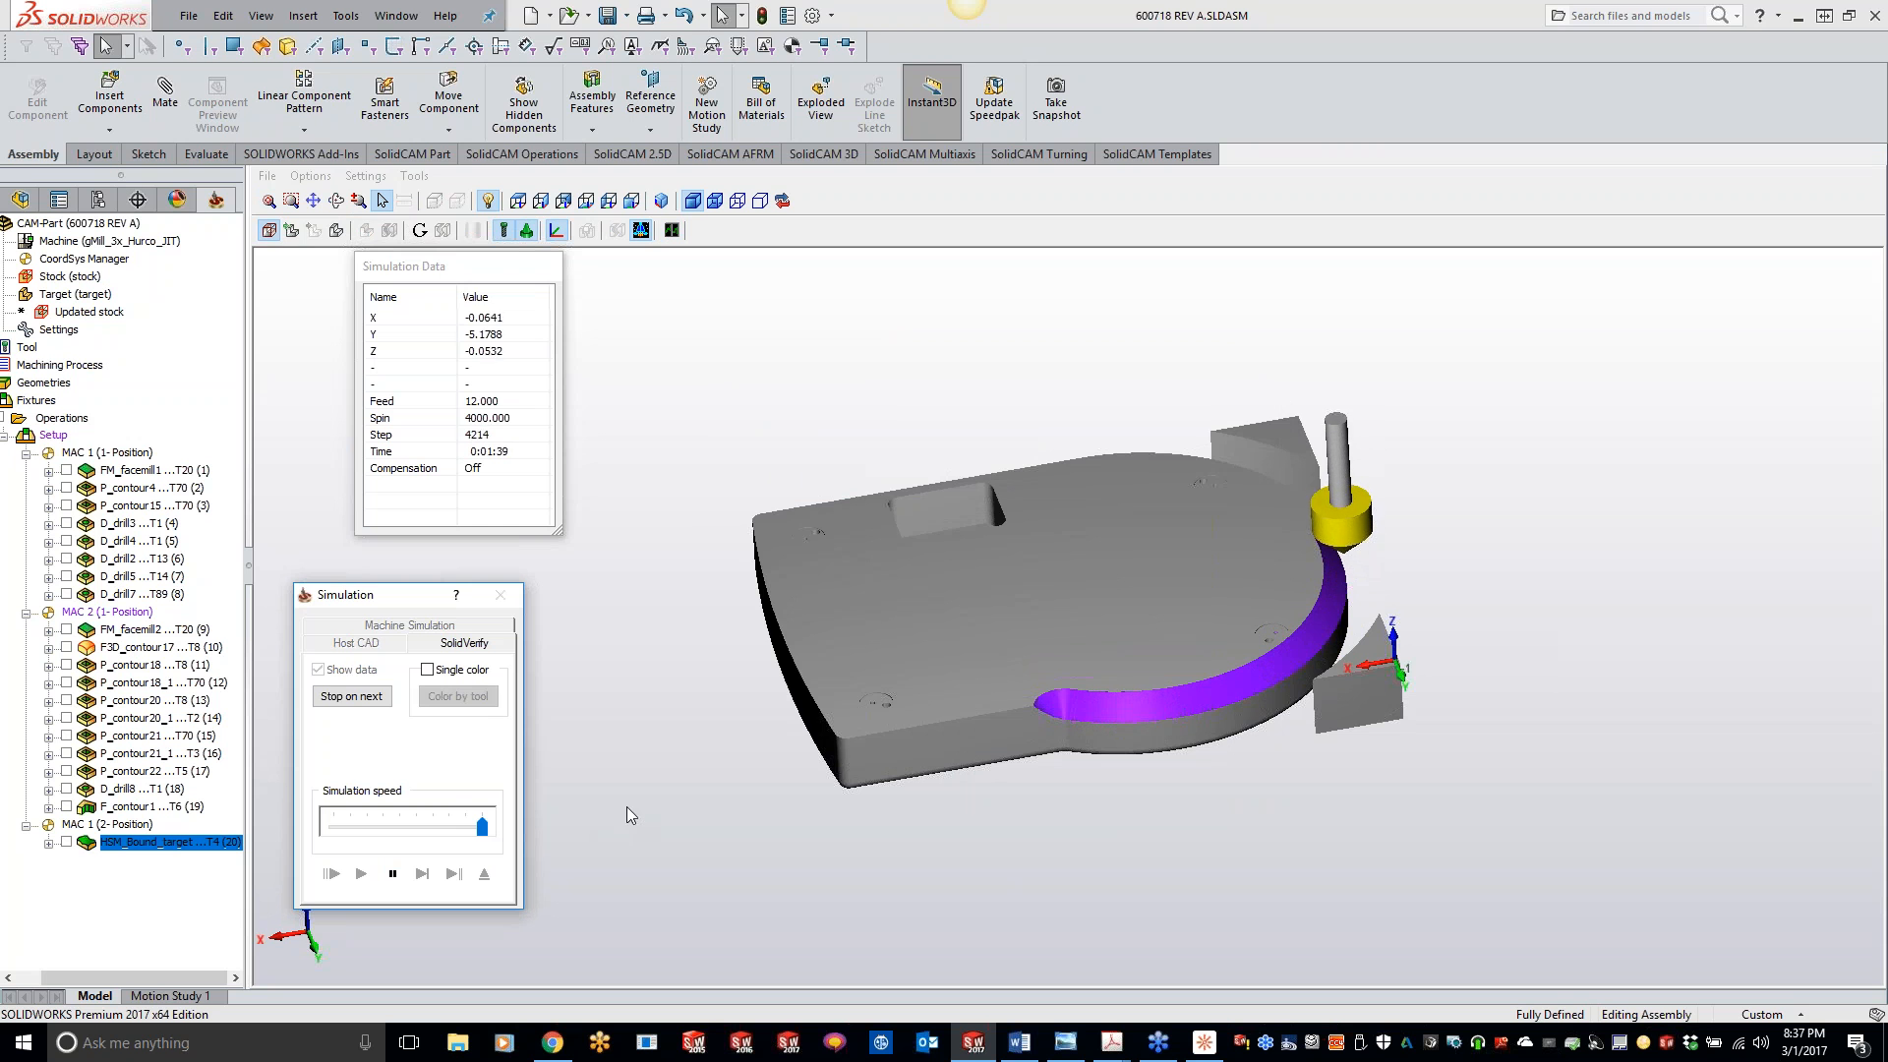
middle_click_drag(887, 552, 1005, 609)
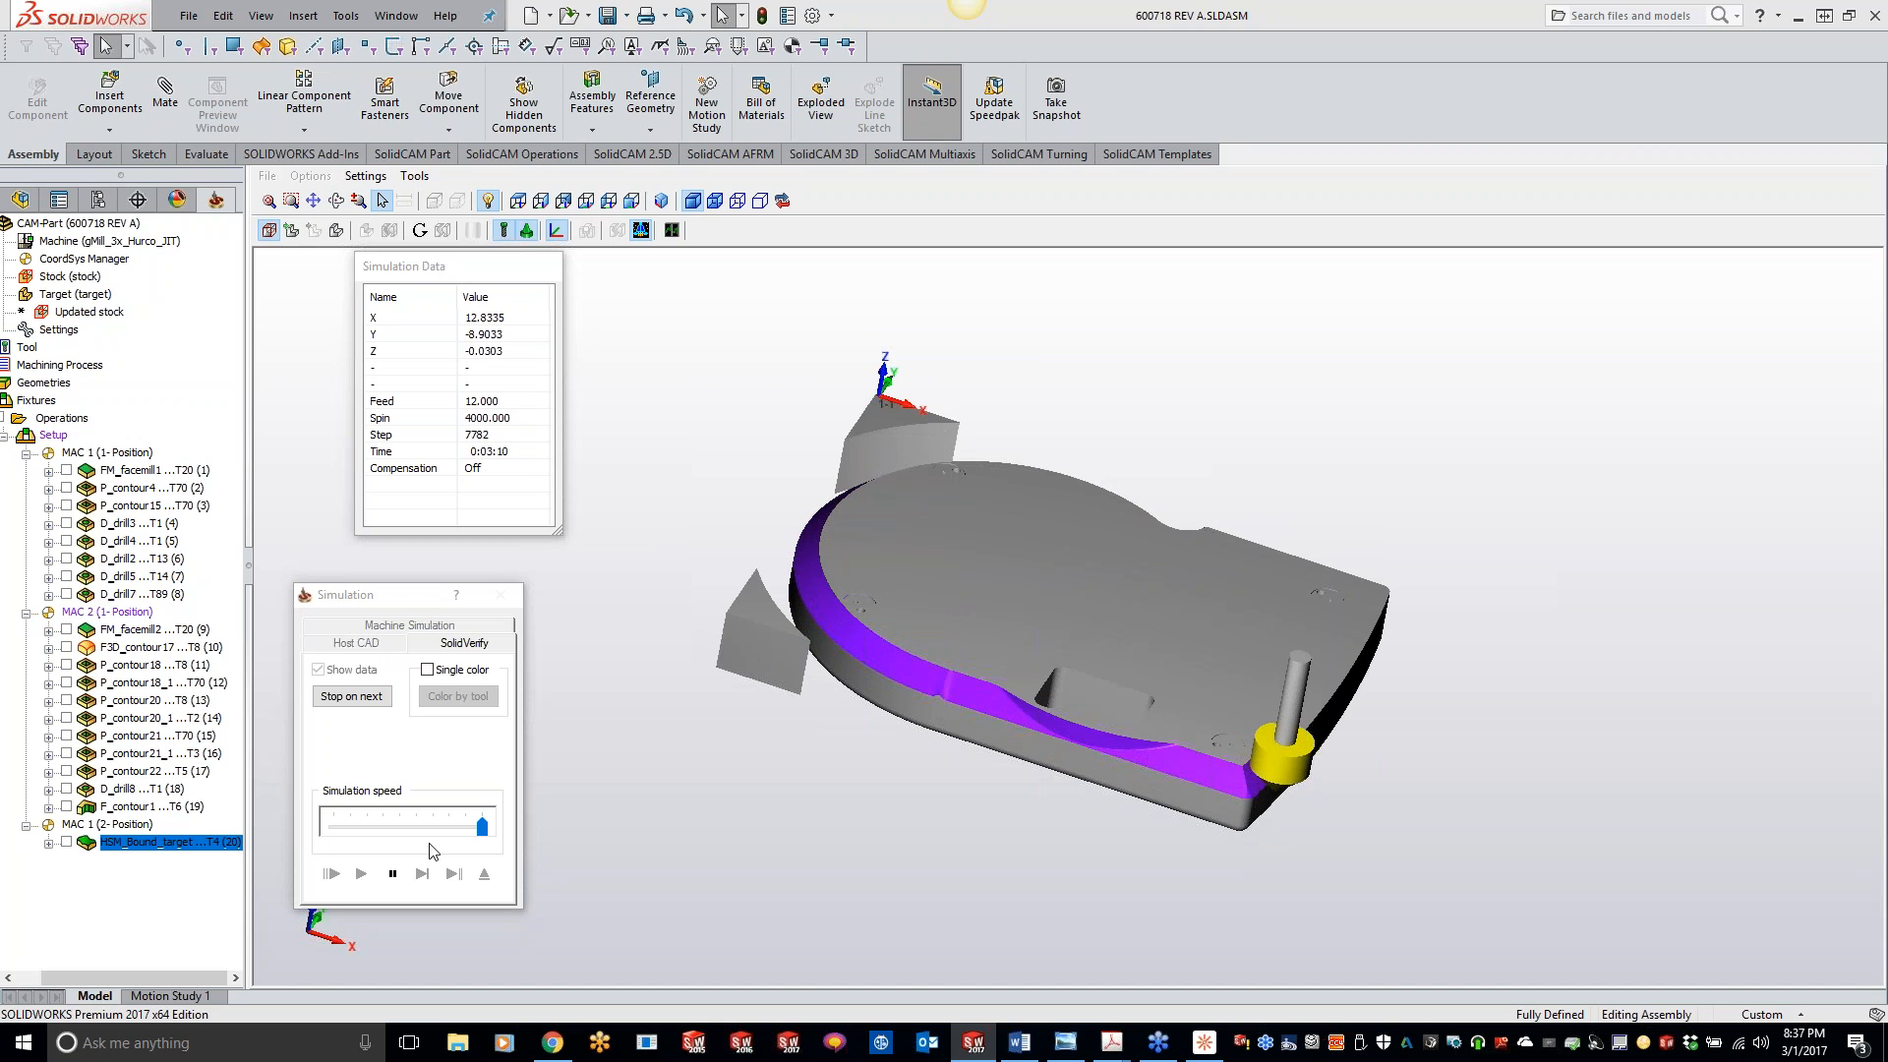
left_click(392, 873)
left_click(501, 595)
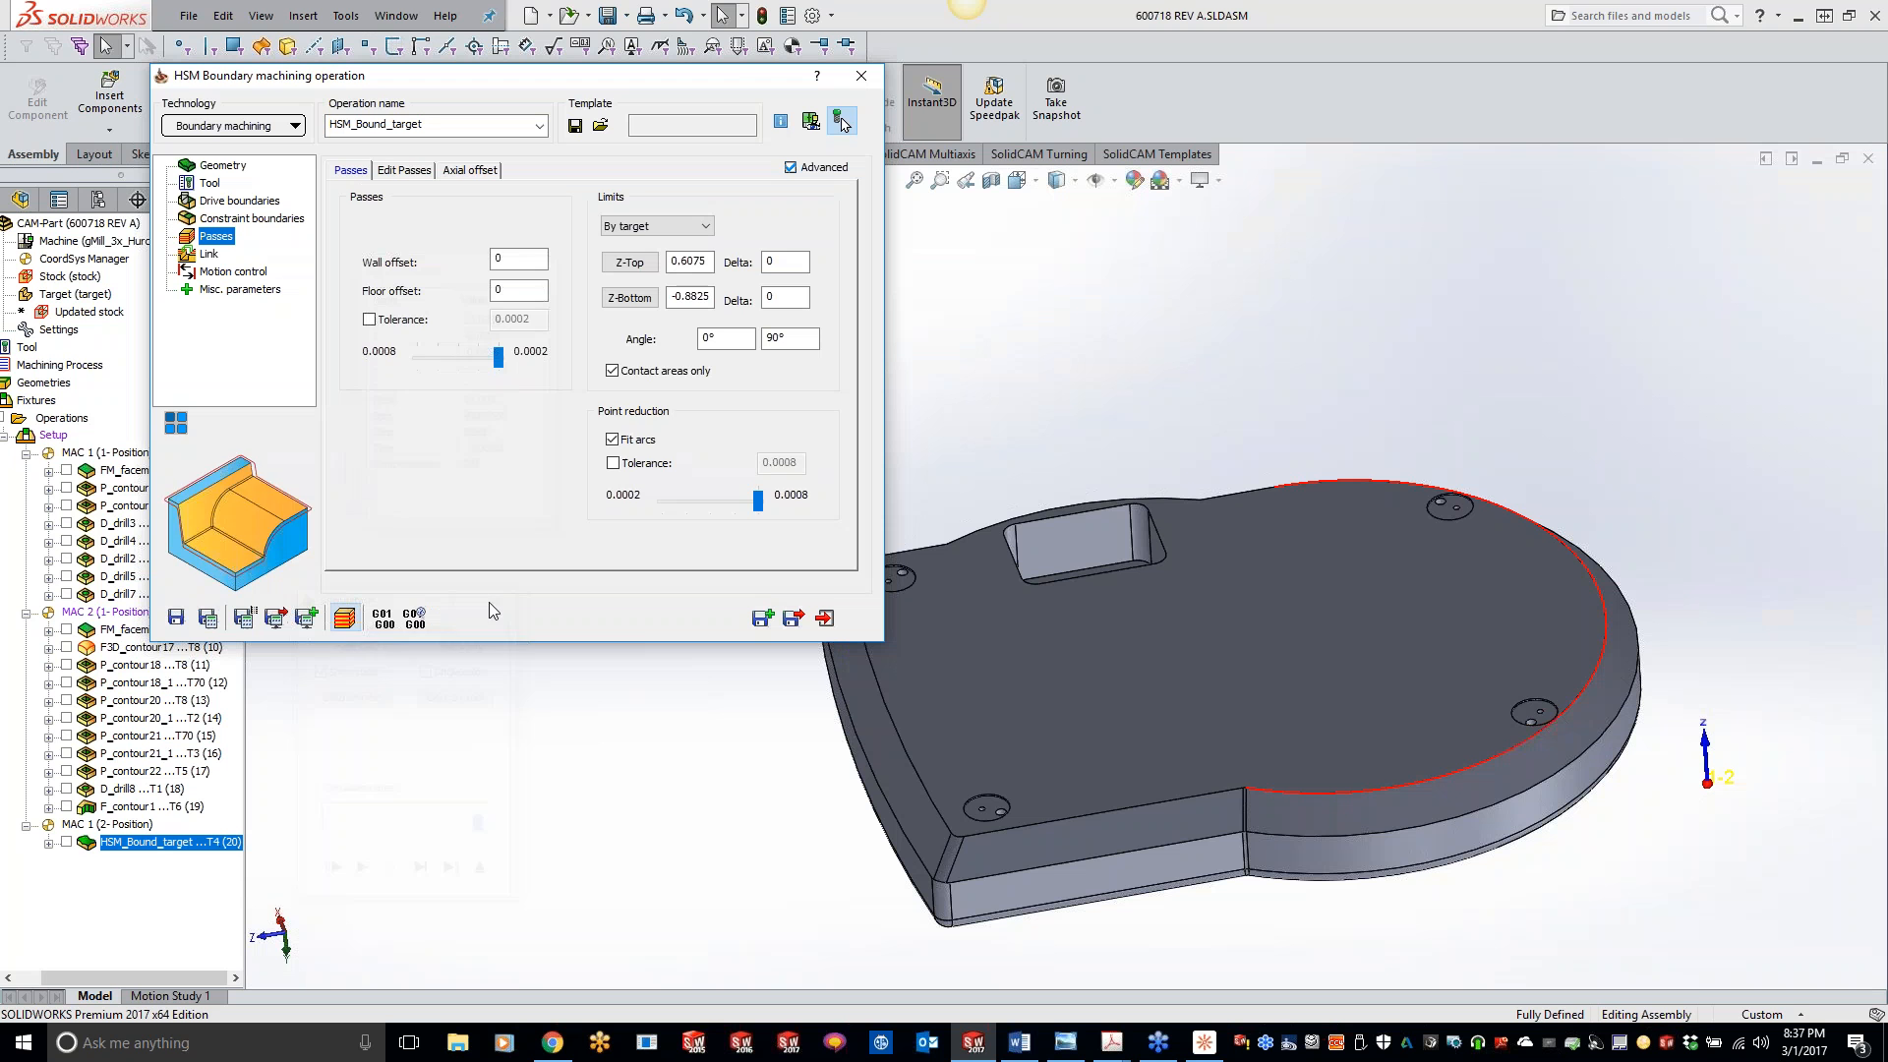
- Enable Prefer reverse for the one-way link direction and save and calculate the operation
left_click(212, 255)
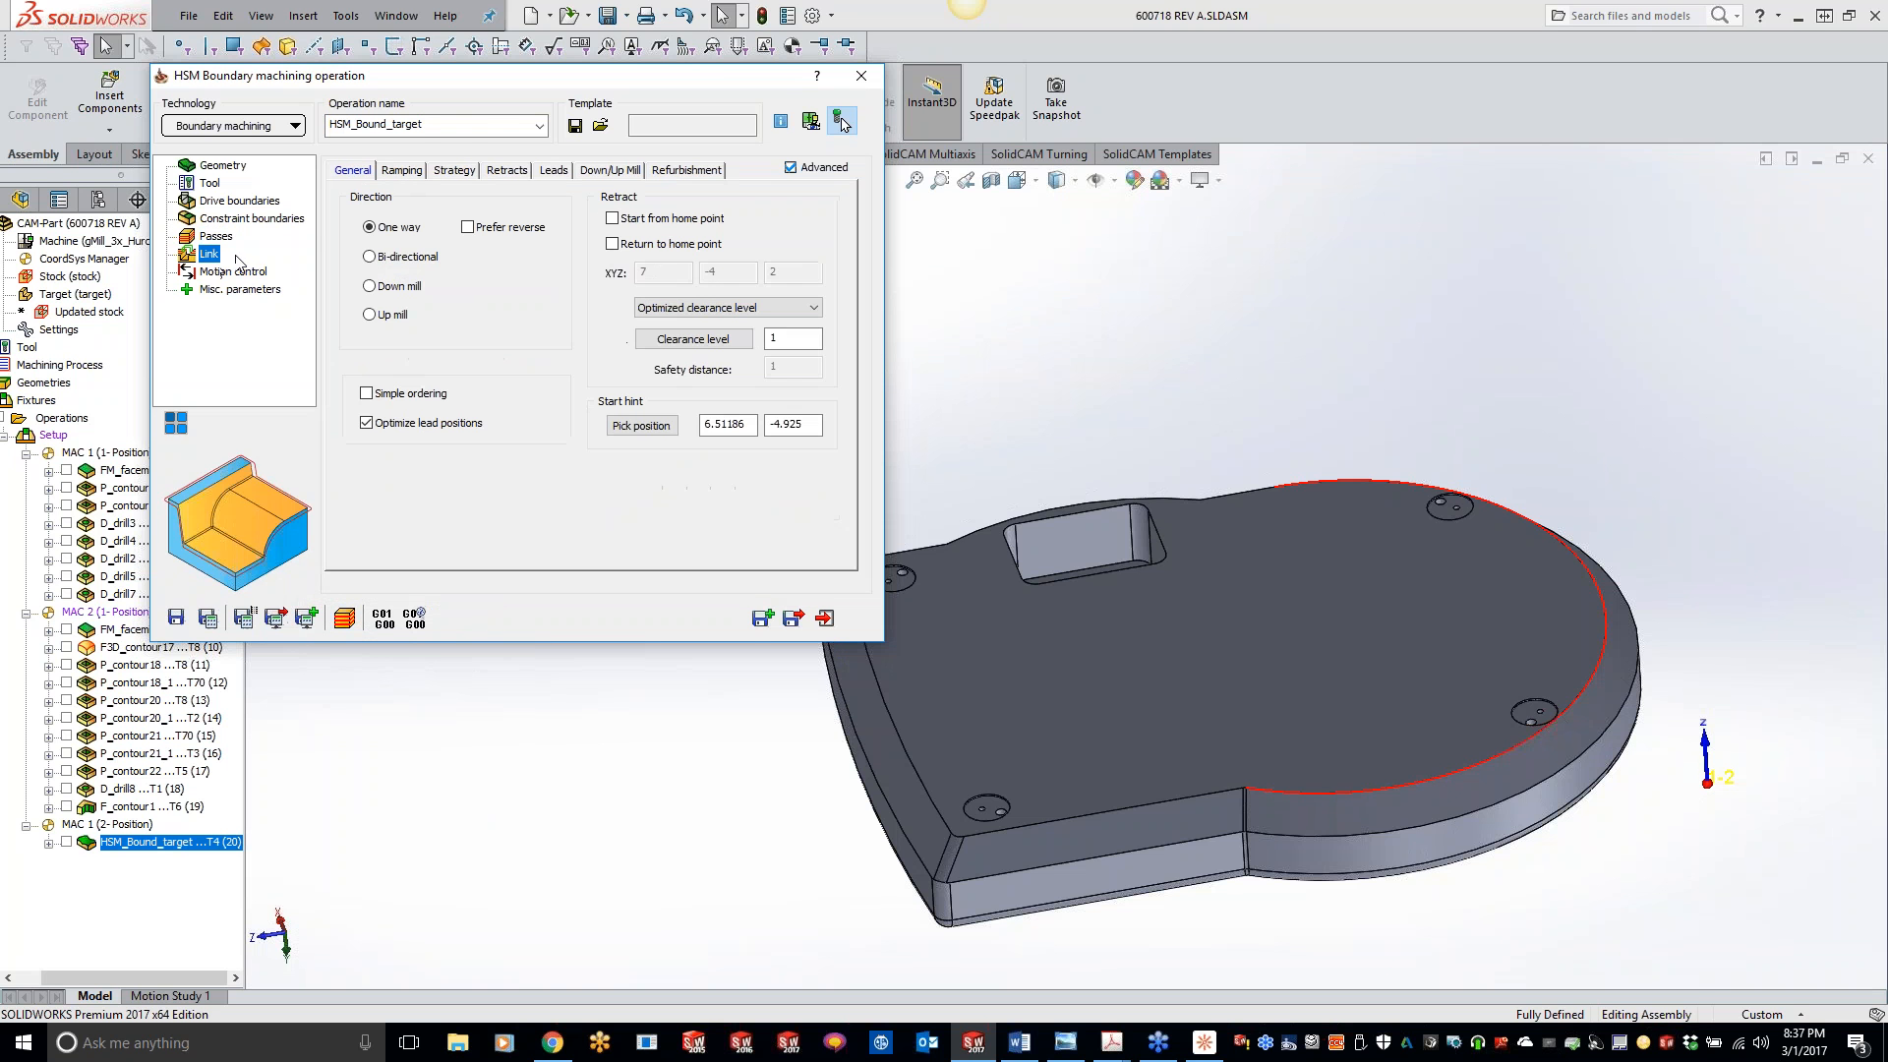
left_click(468, 228)
left_click(208, 617)
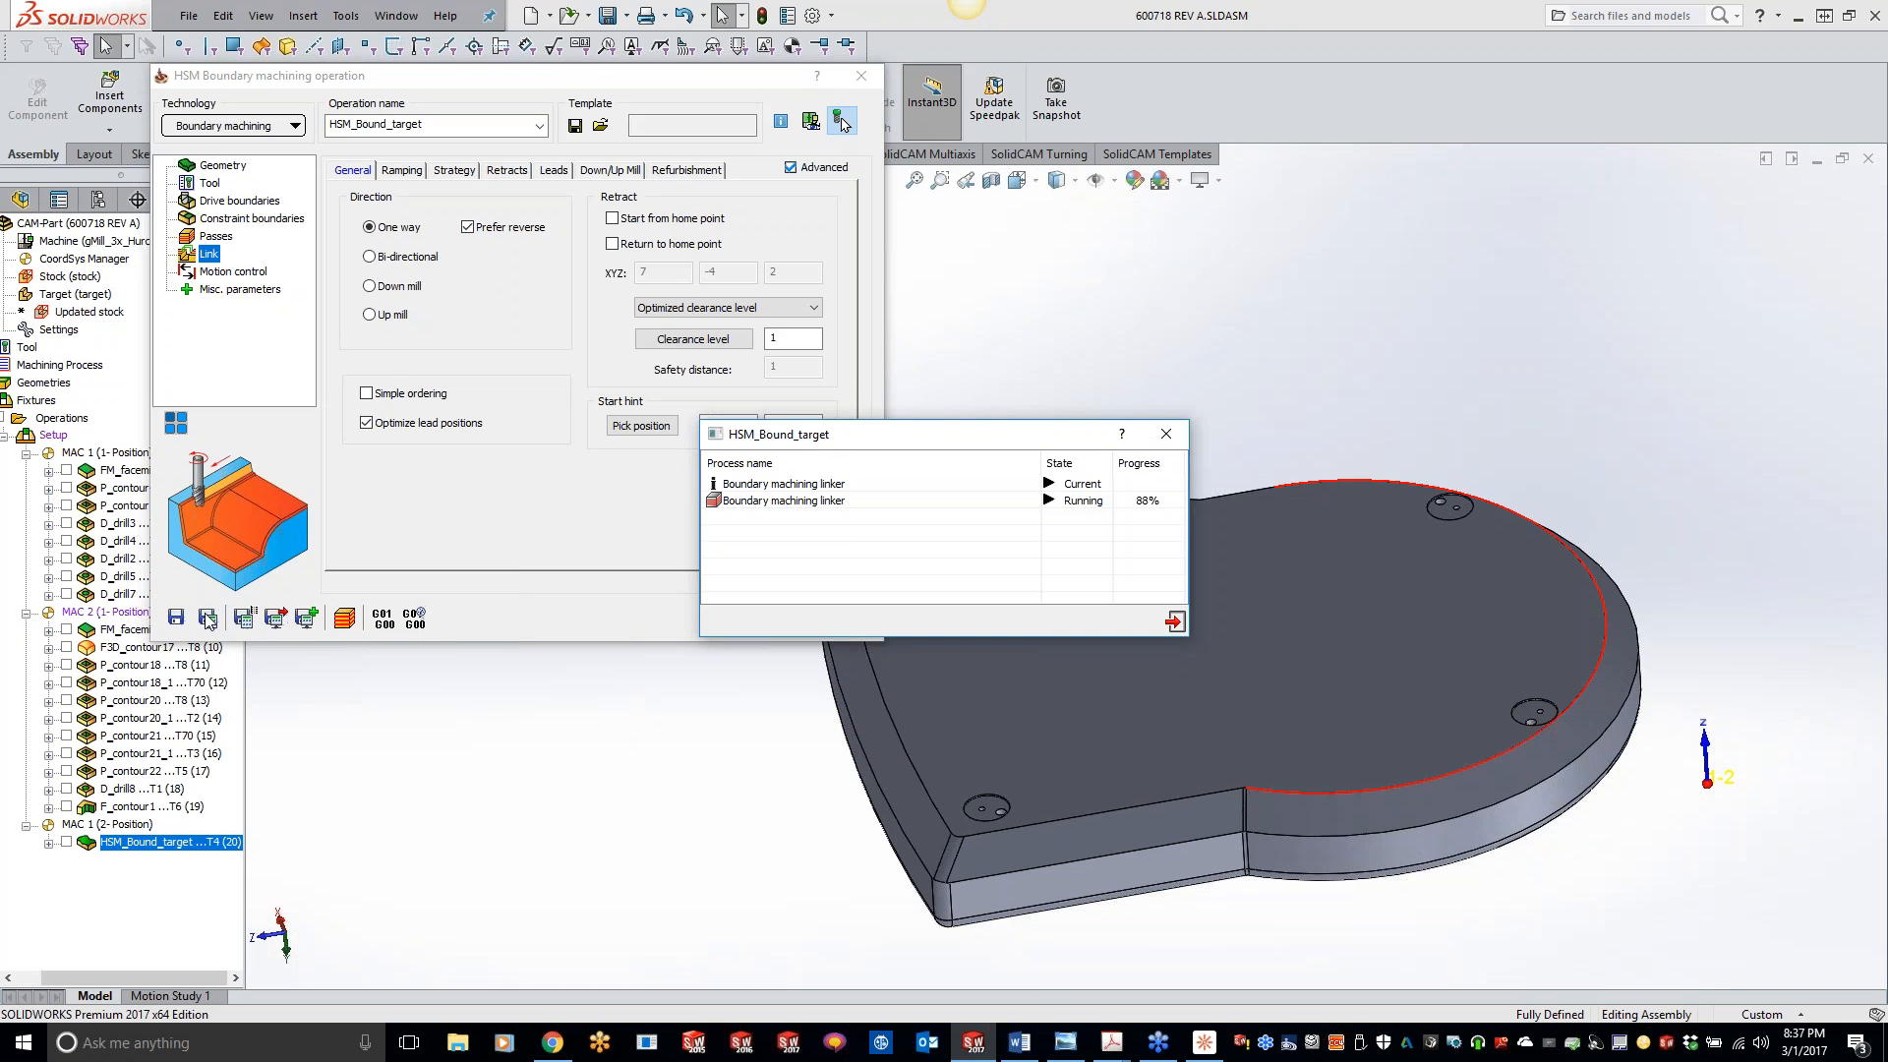
- Simulate the preferred-reverse toolpath in SolidVerify with crash checking declined, view the part from the opposite side, and exit
left_click(345, 618)
left_click(499, 645)
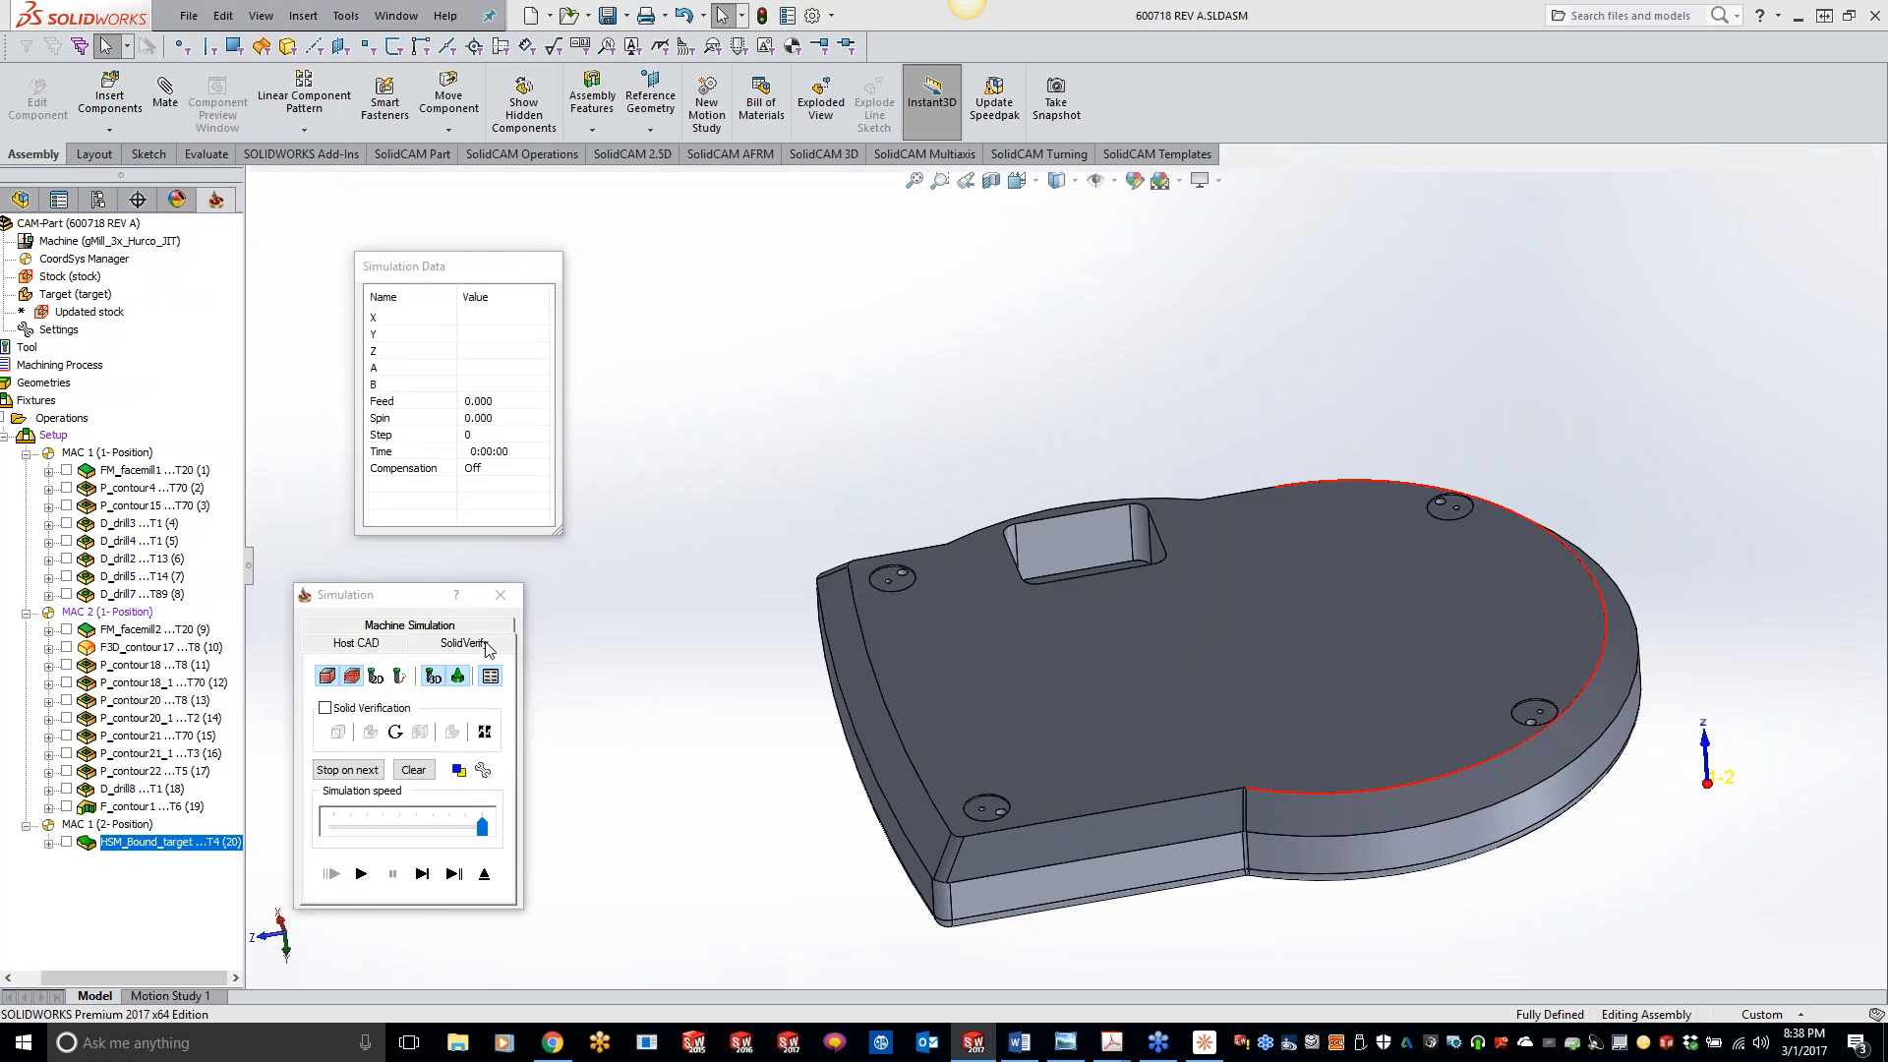
left_click(361, 873)
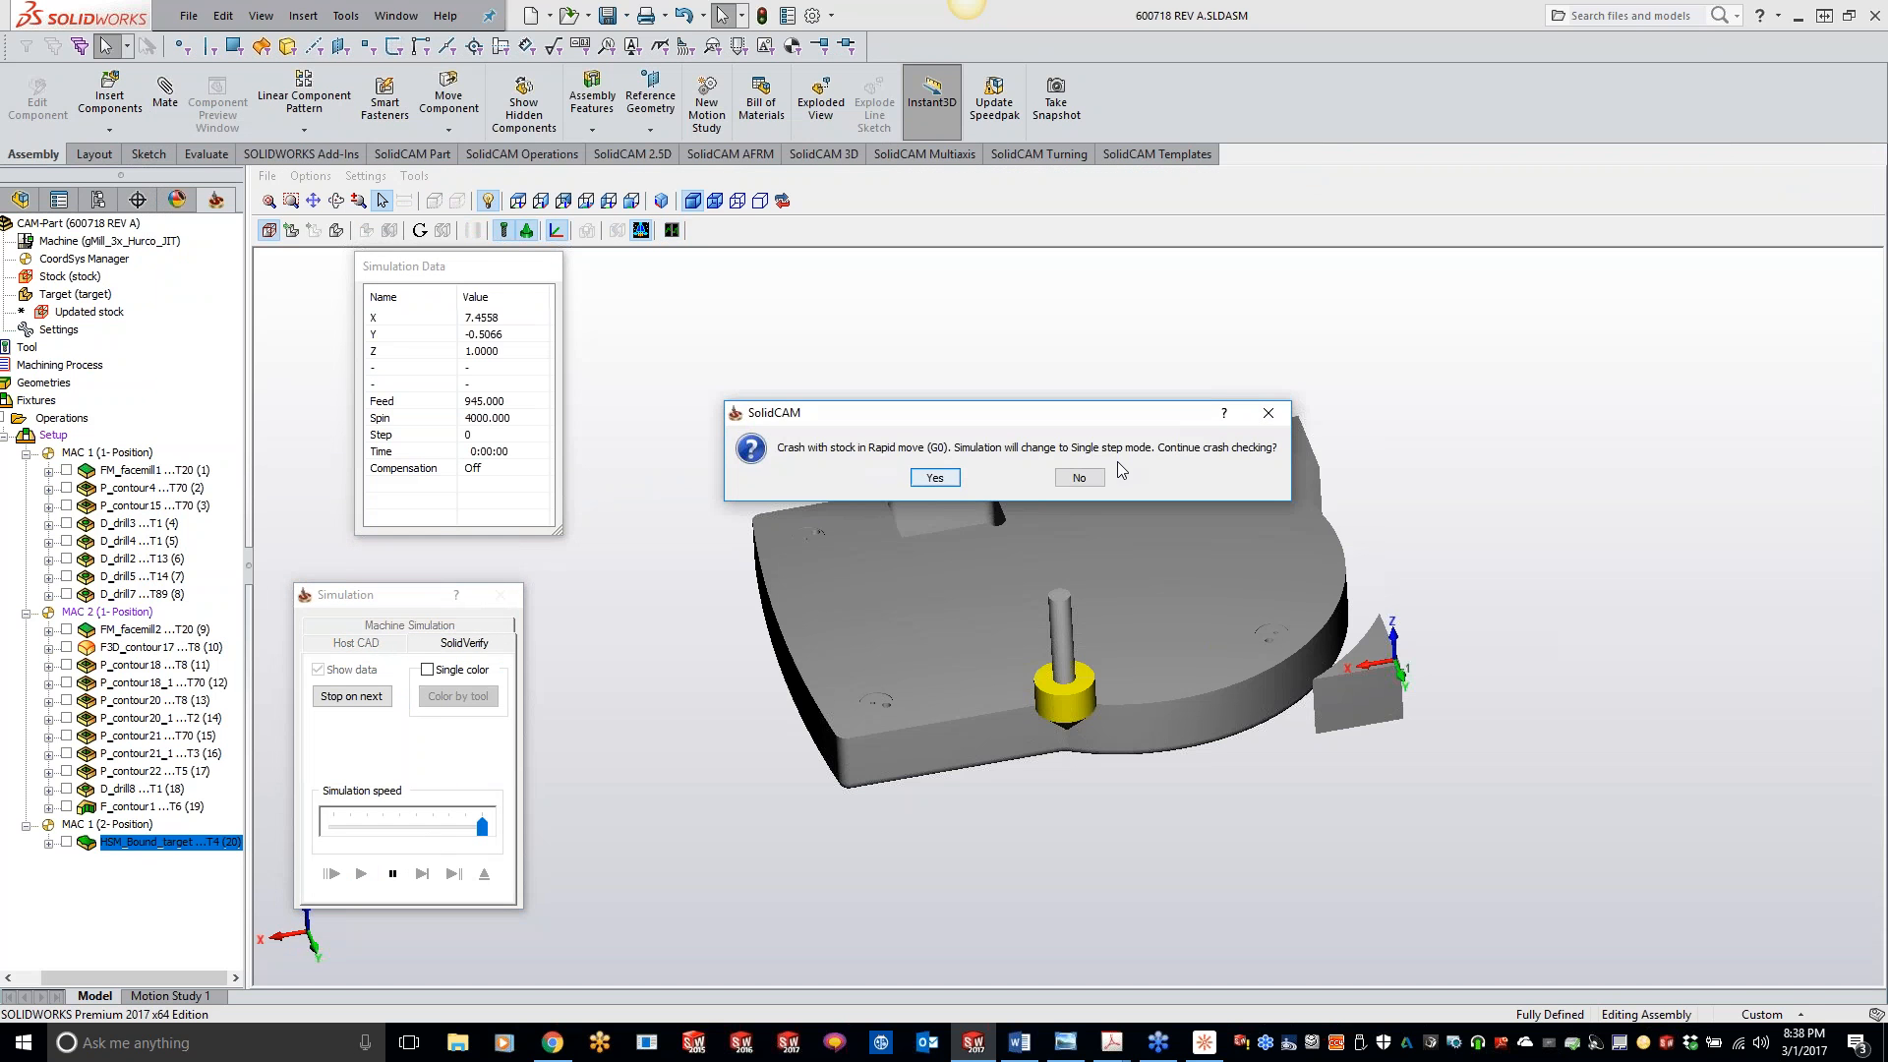
left_click(1076, 476)
left_click(361, 873)
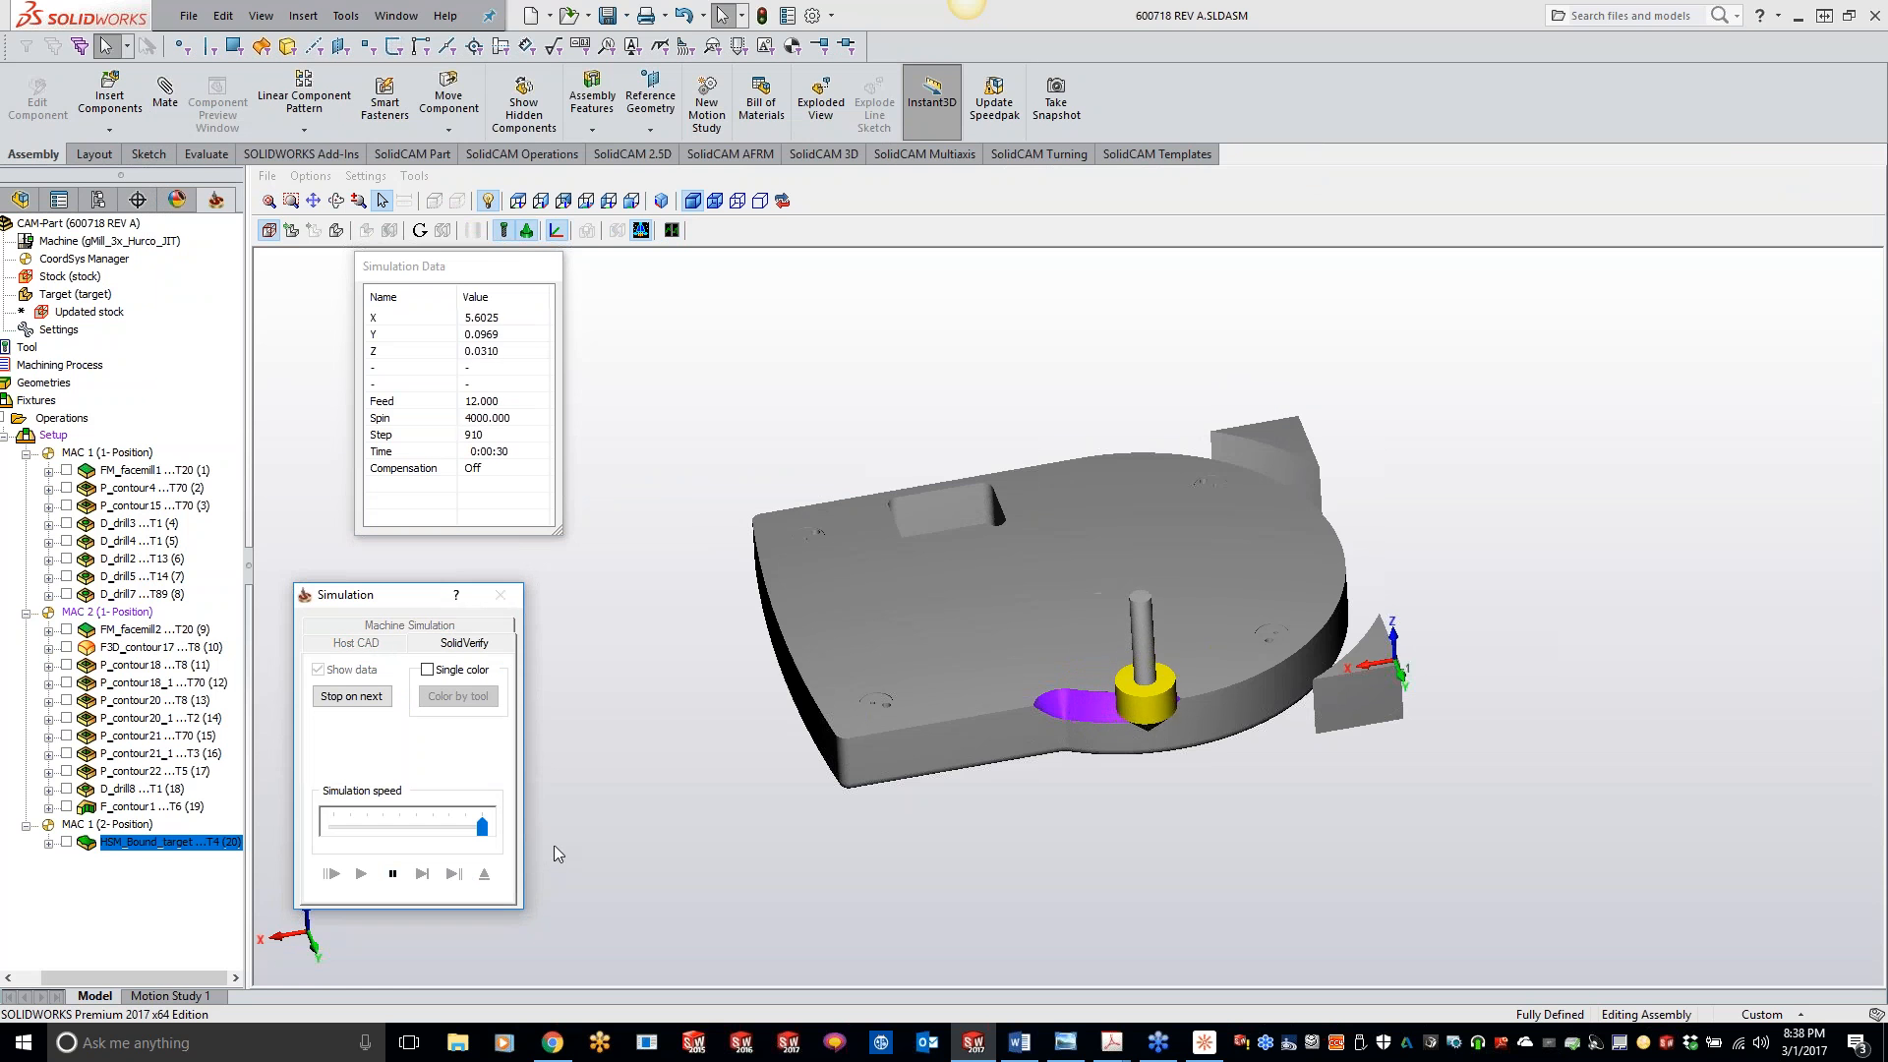
middle_click_drag(833, 521, 1016, 482)
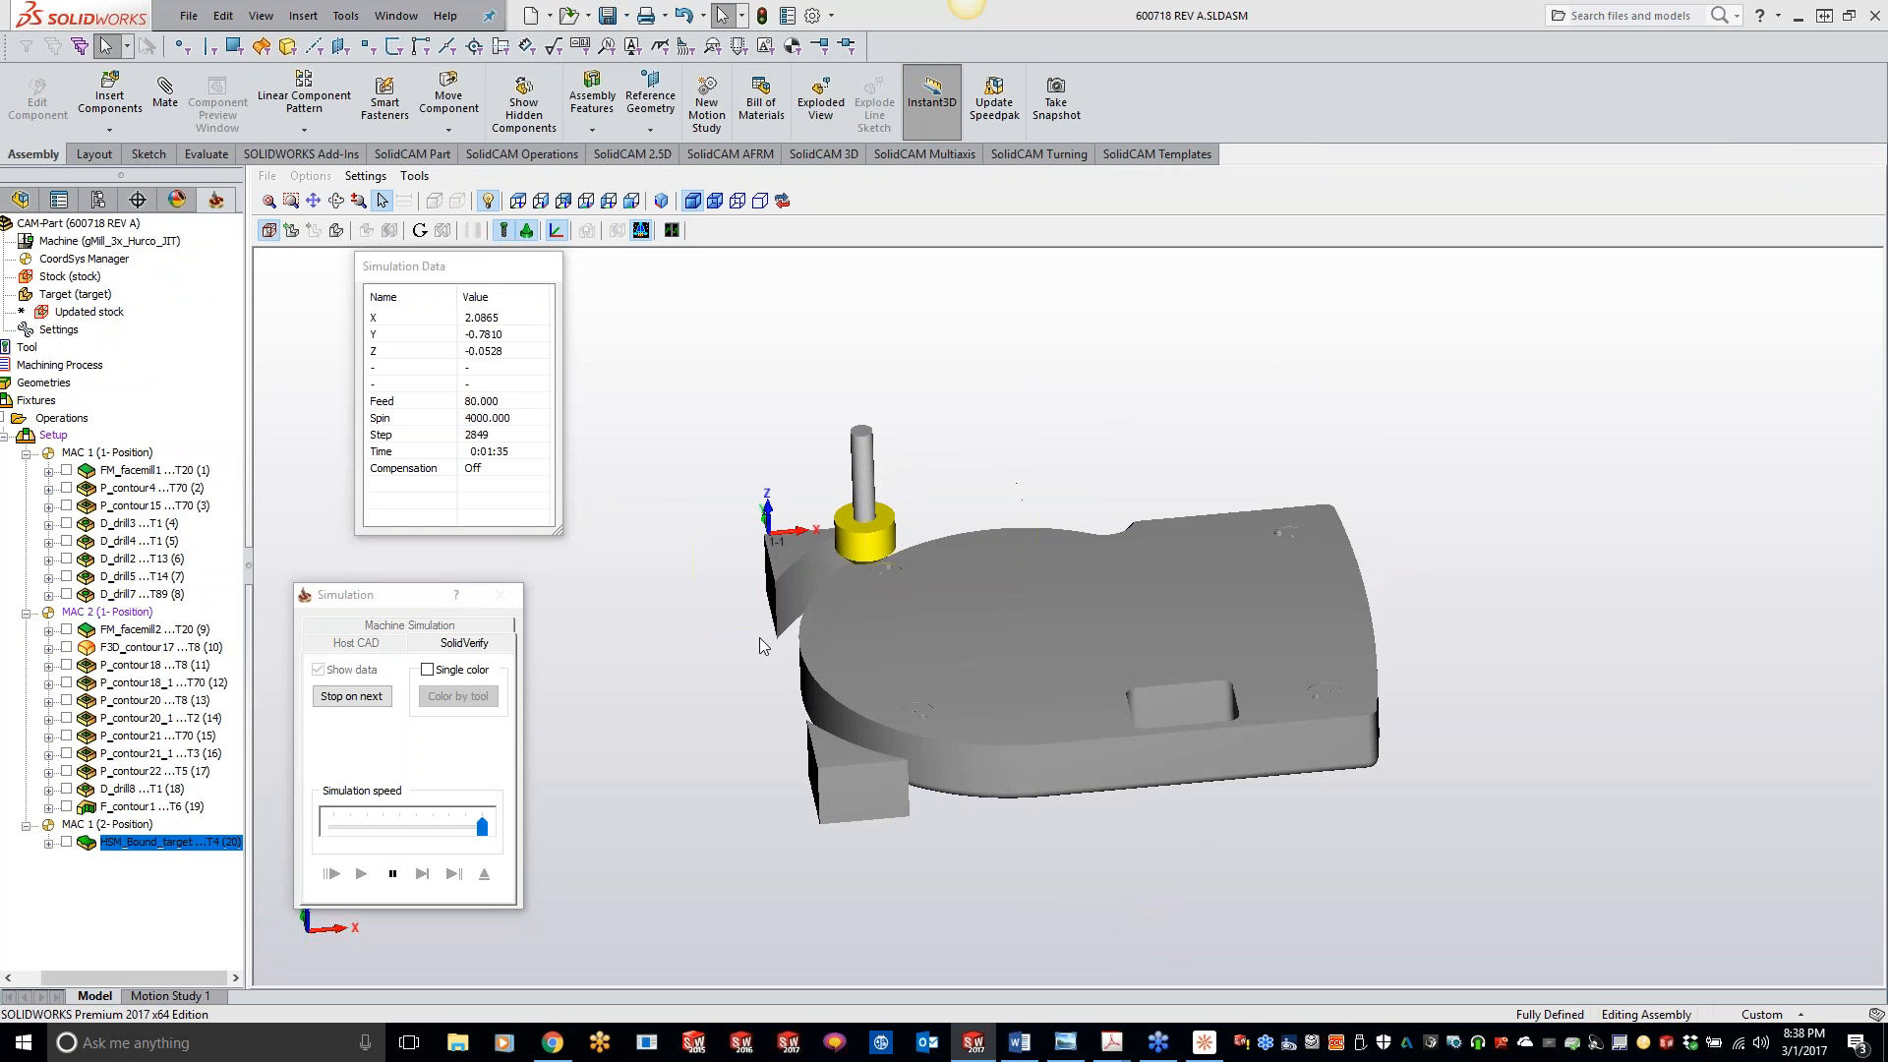
left_click(500, 595)
- Open the drive boundary contour2 for editing and reverse the direction of its chain
left_click(218, 201)
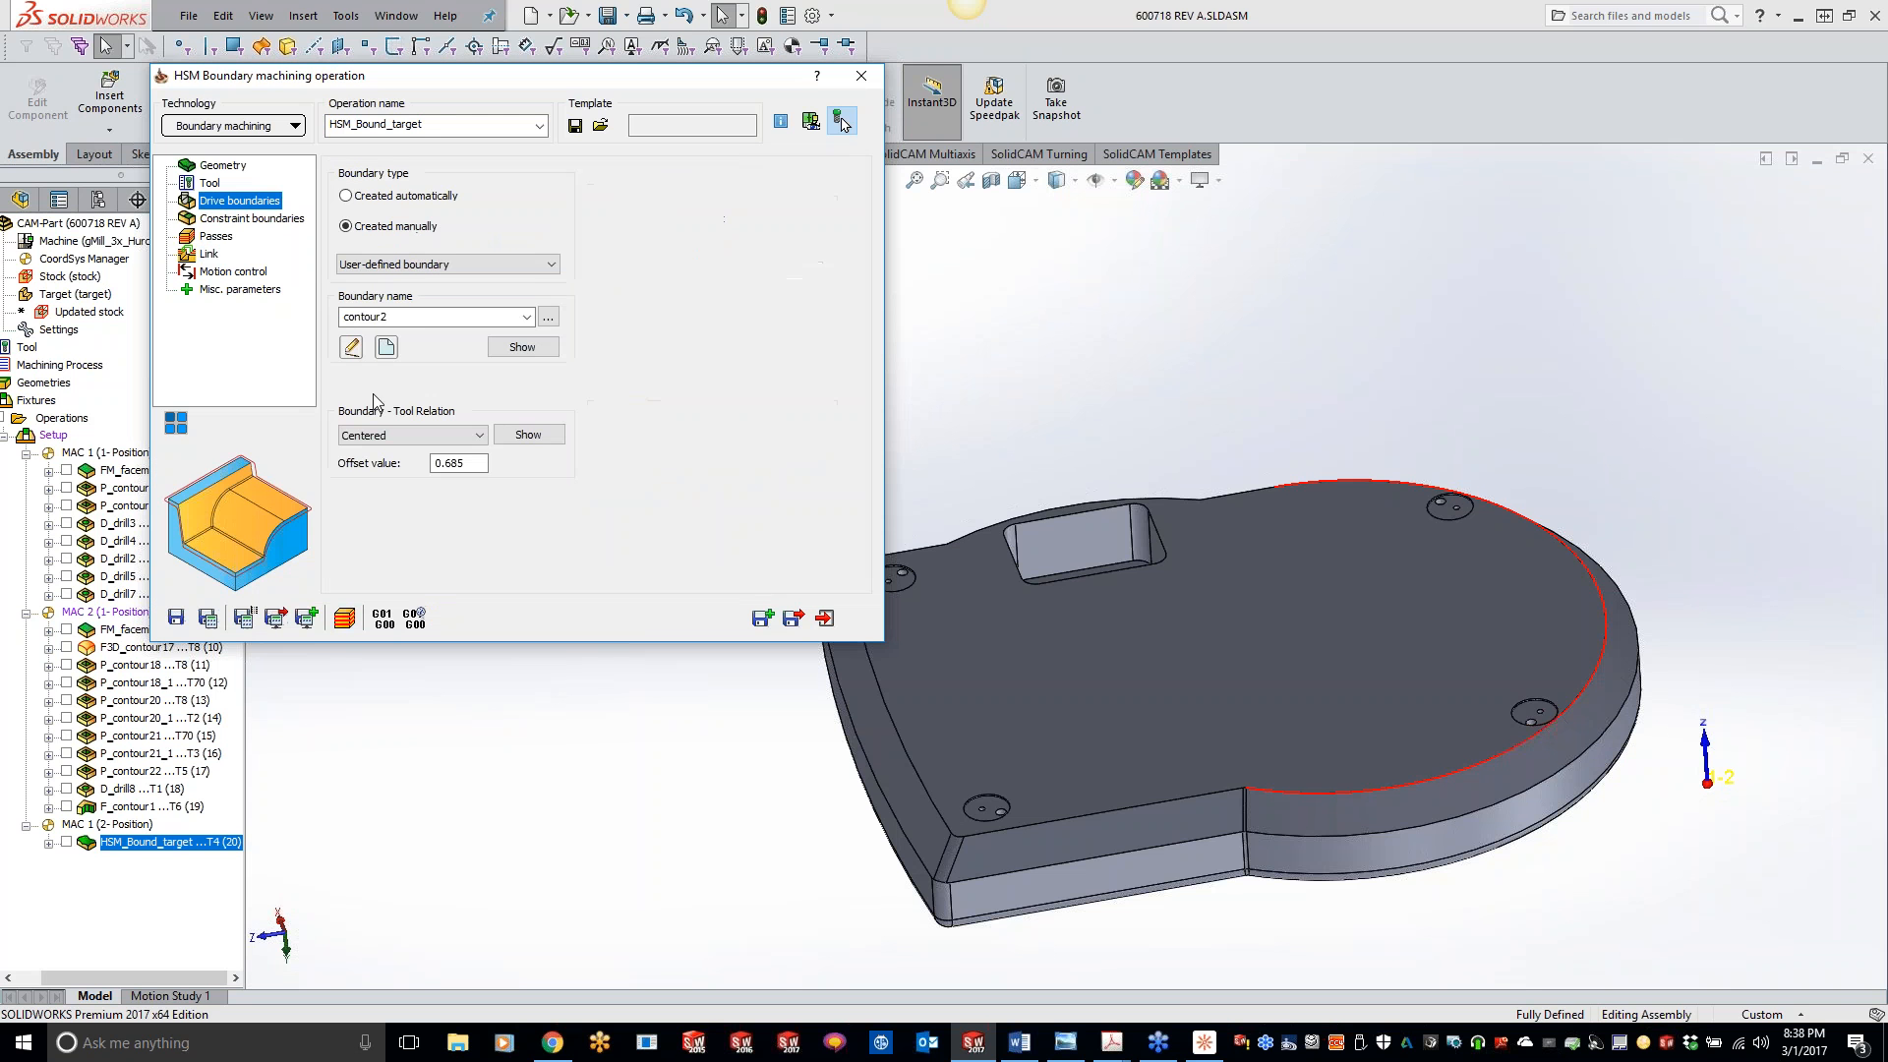
left_click(351, 346)
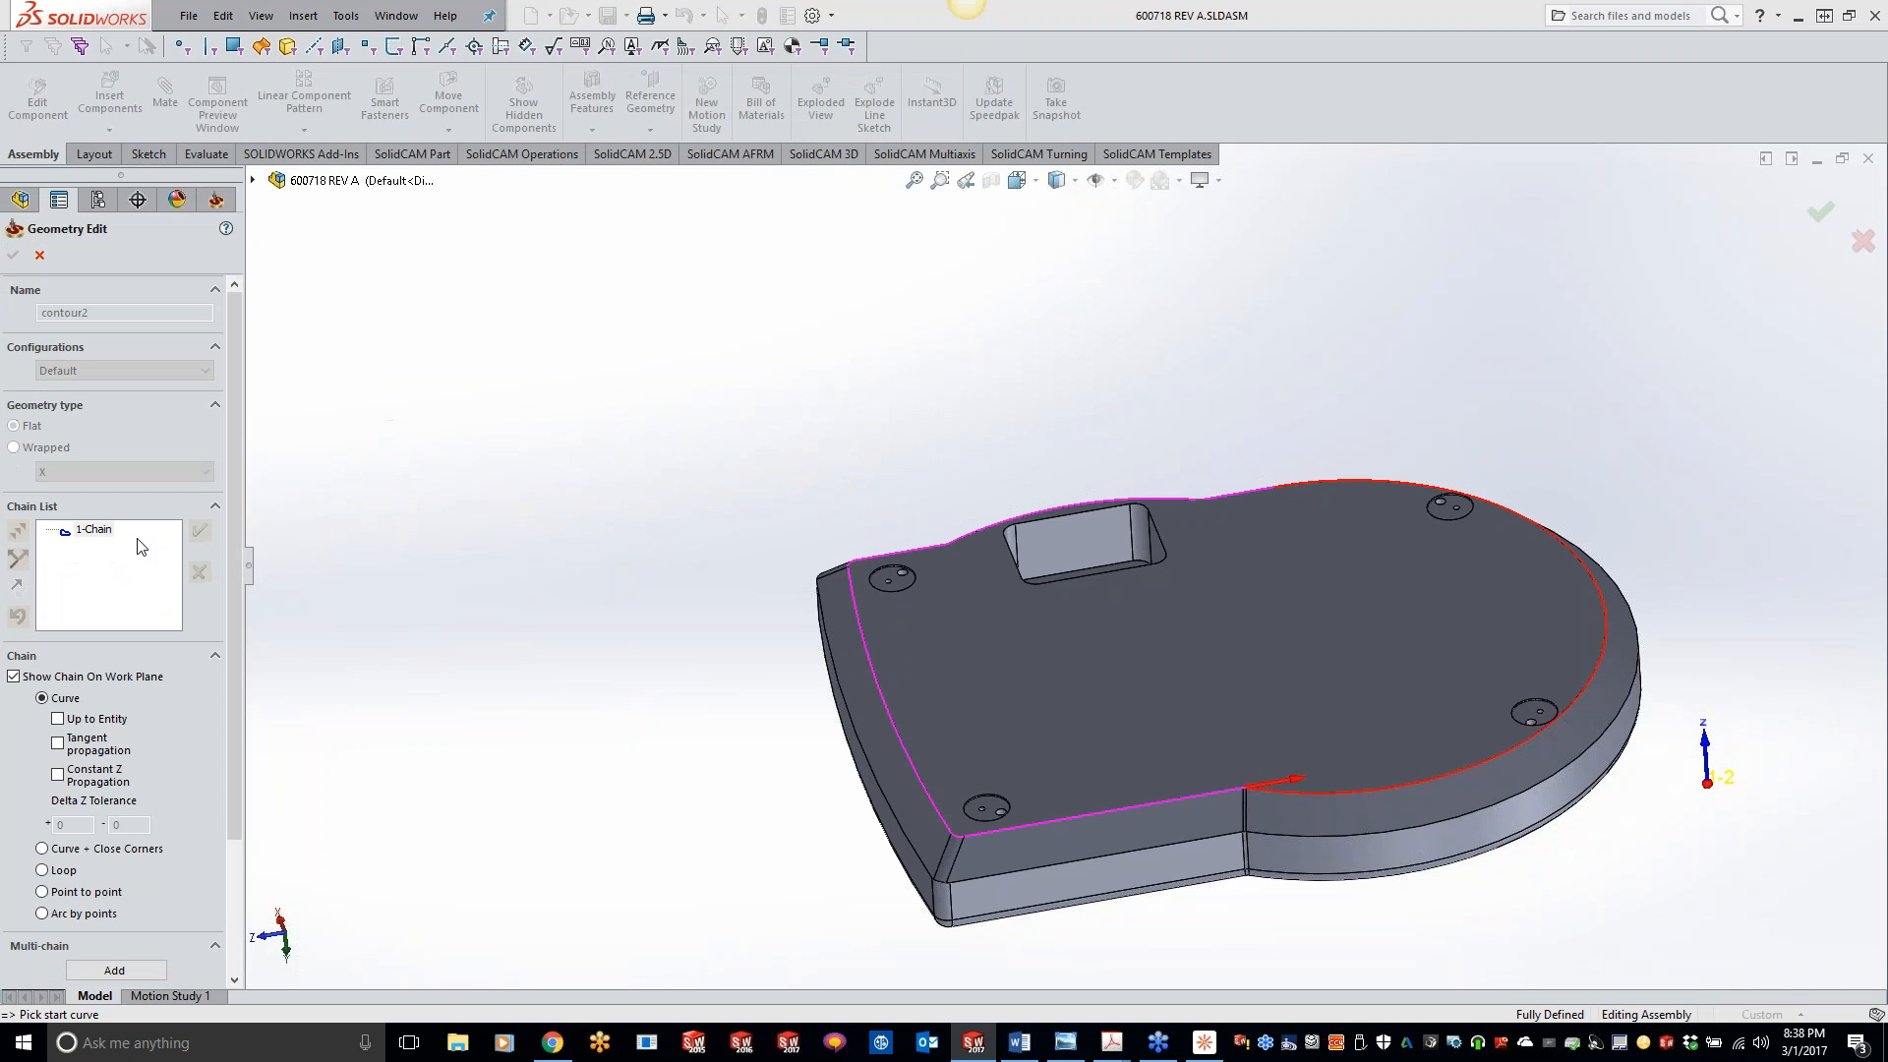
right_click(106, 534)
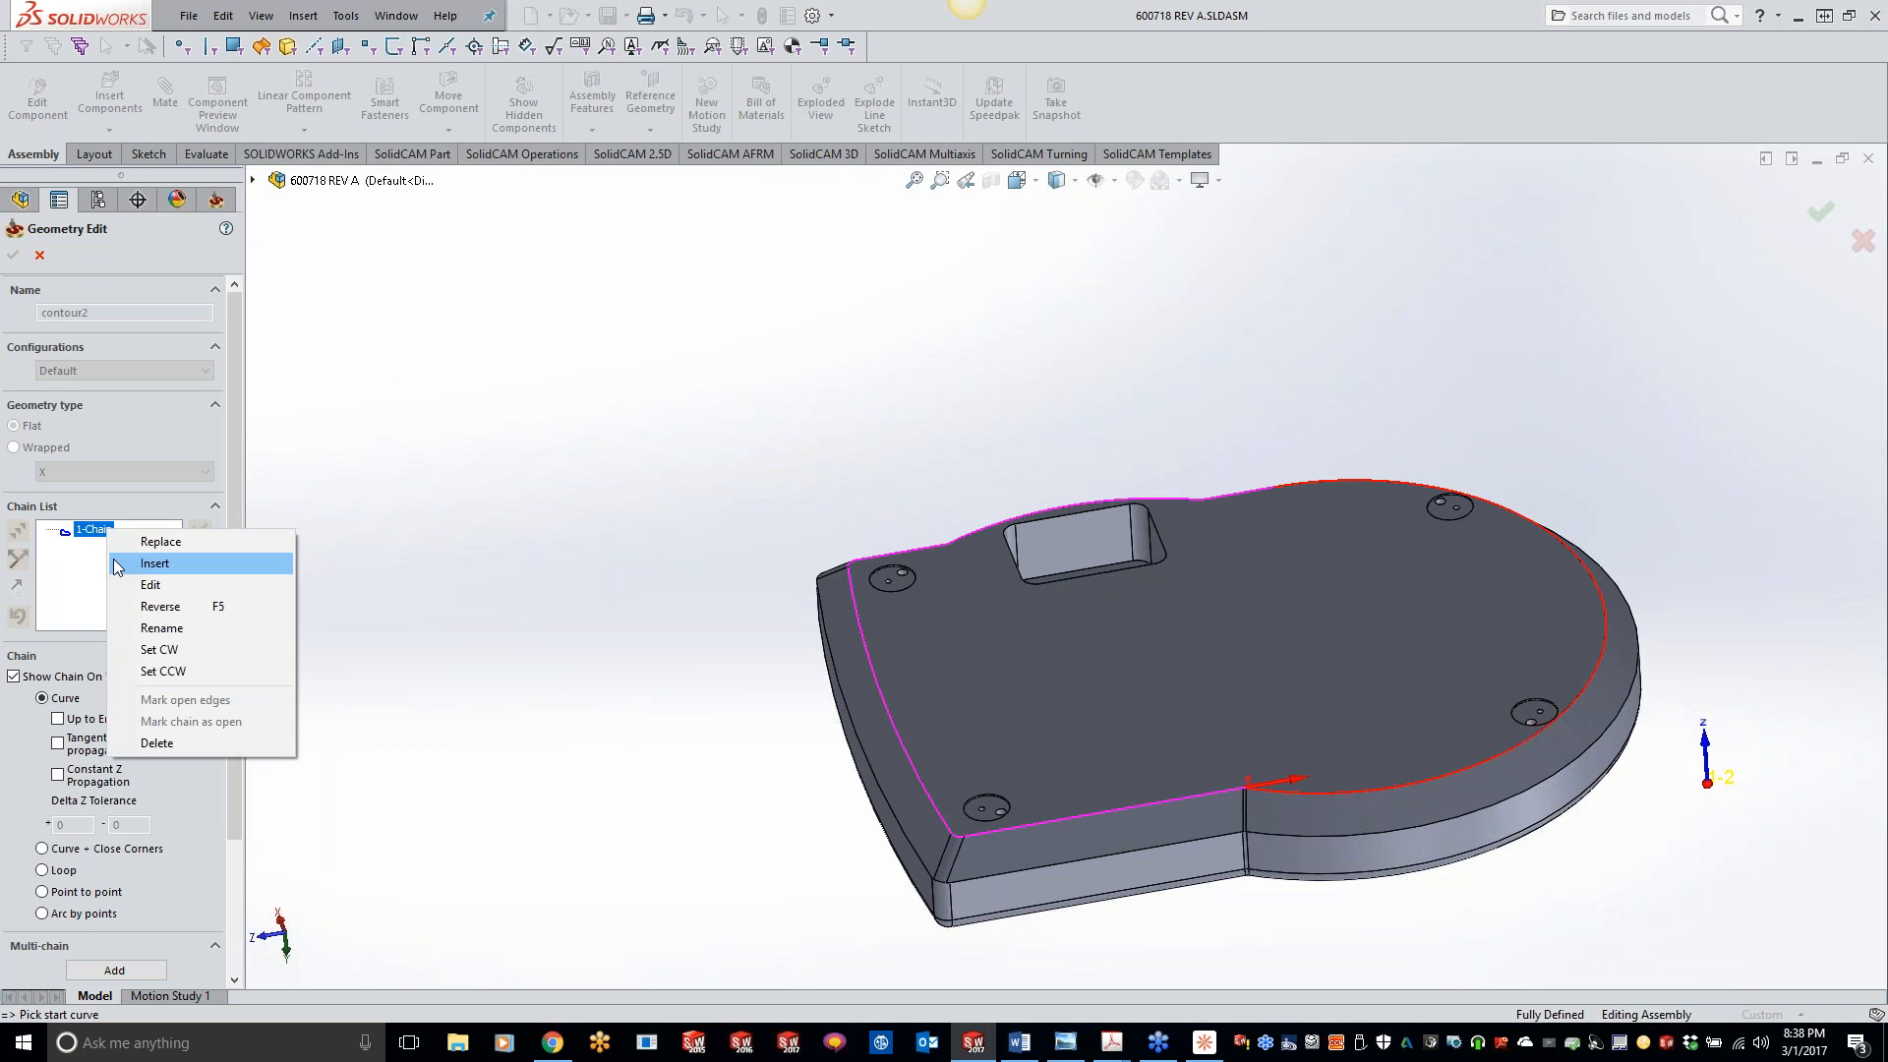
left_click(159, 606)
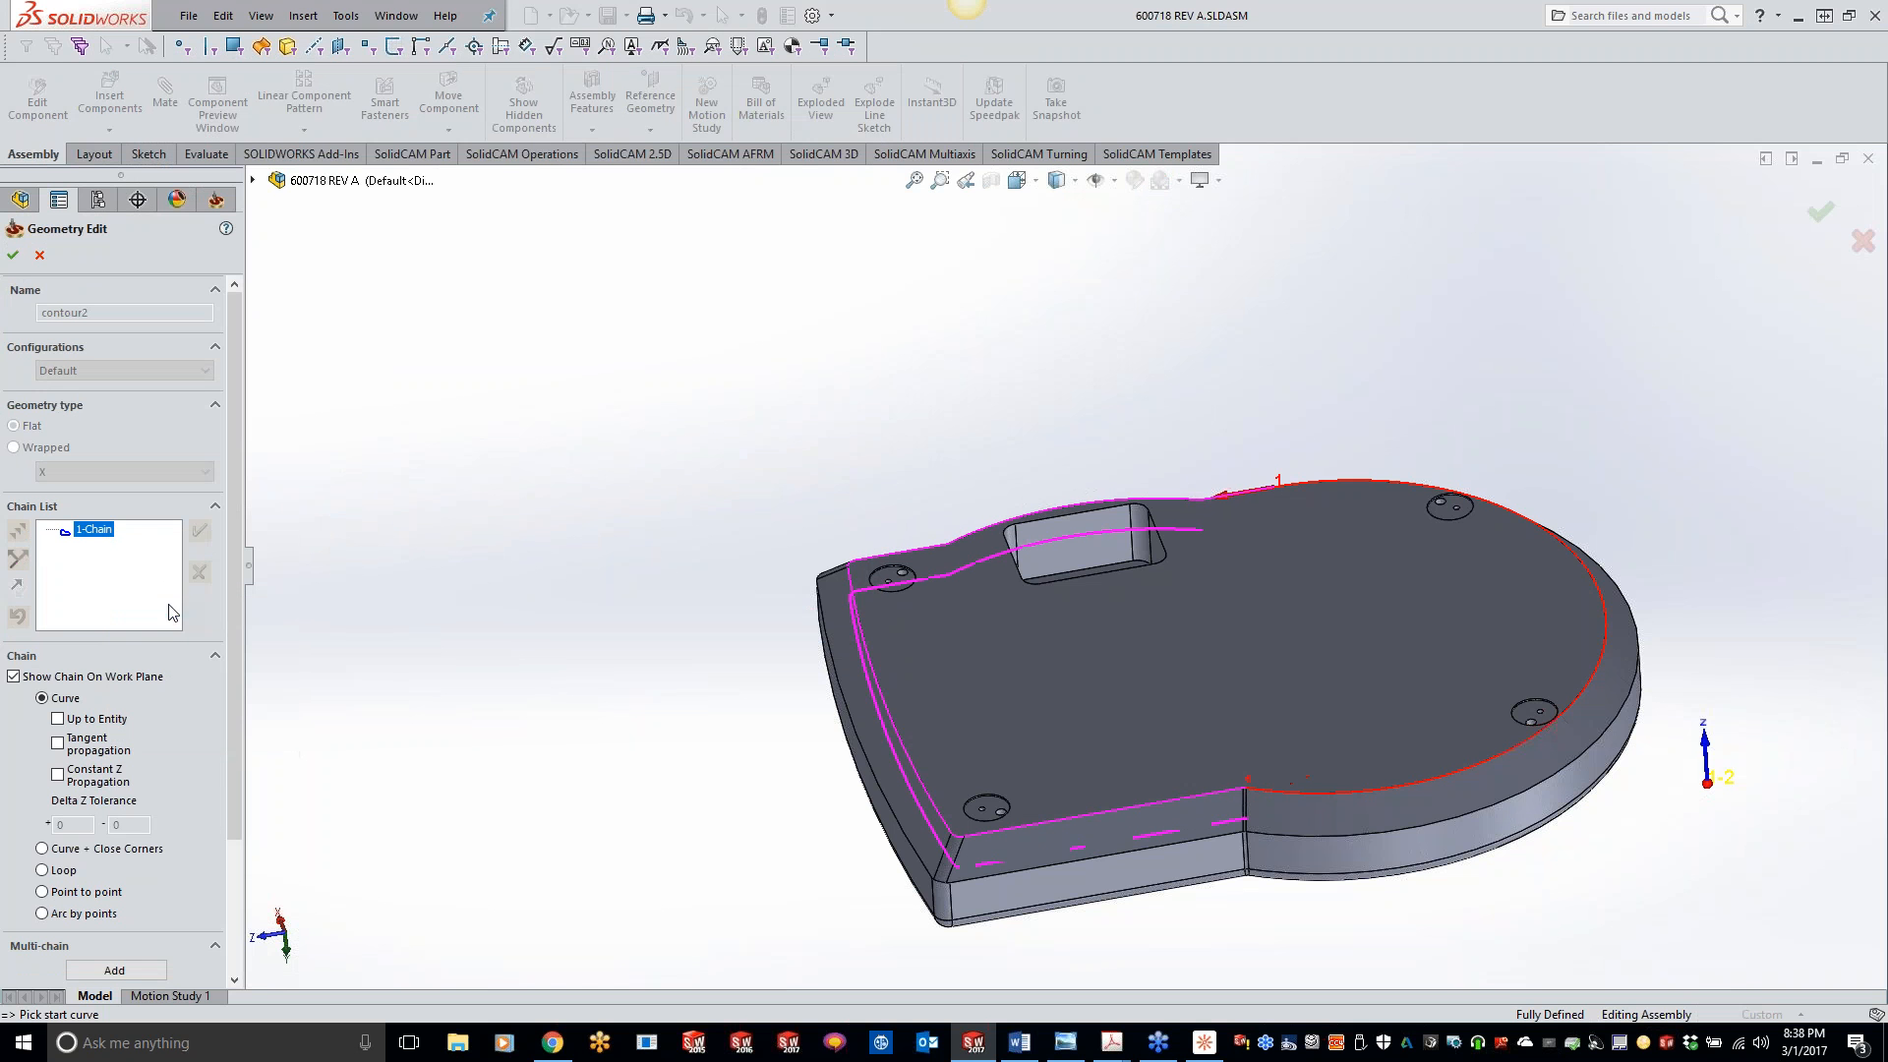
middle_click_drag(710, 582, 772, 714)
- Replace the contour2 chain with a Constant Z Propagation chain started from the long curved top edge, and save and calculate the operation
right_click(114, 531)
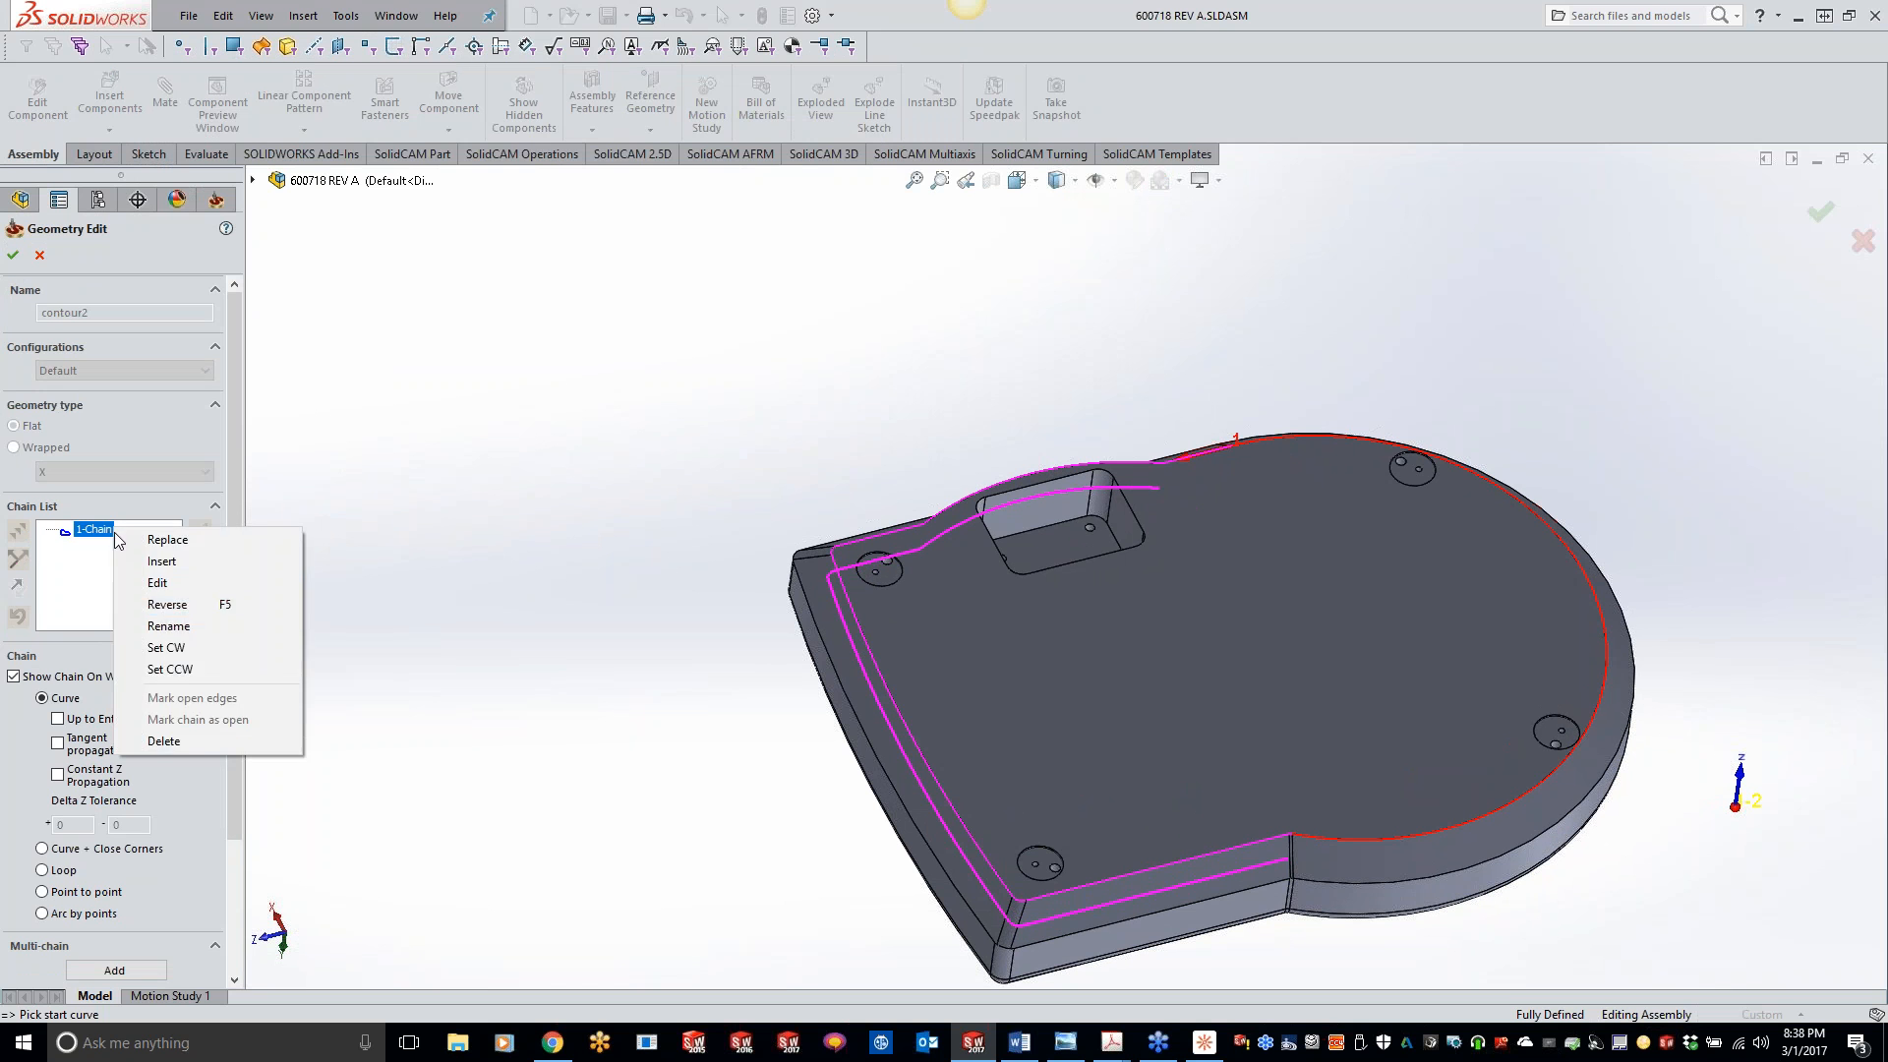
left_click(167, 740)
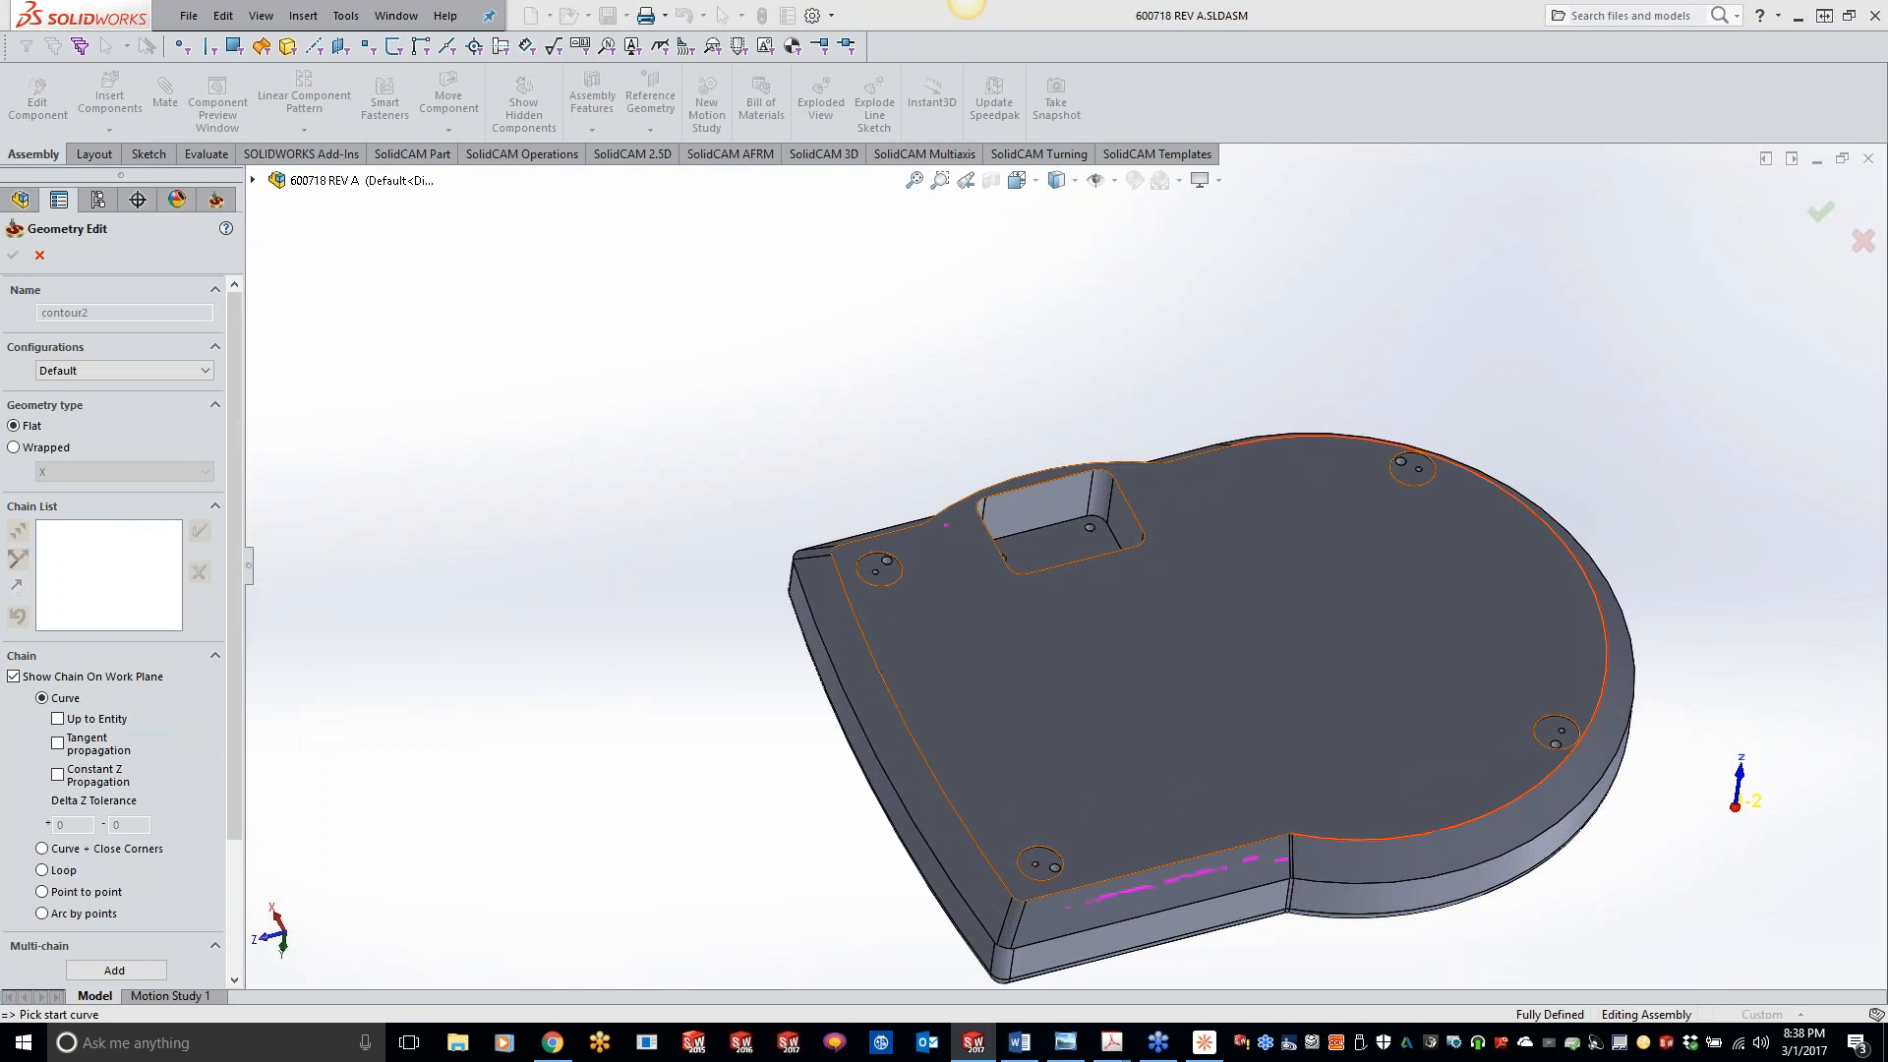
left_click(939, 789)
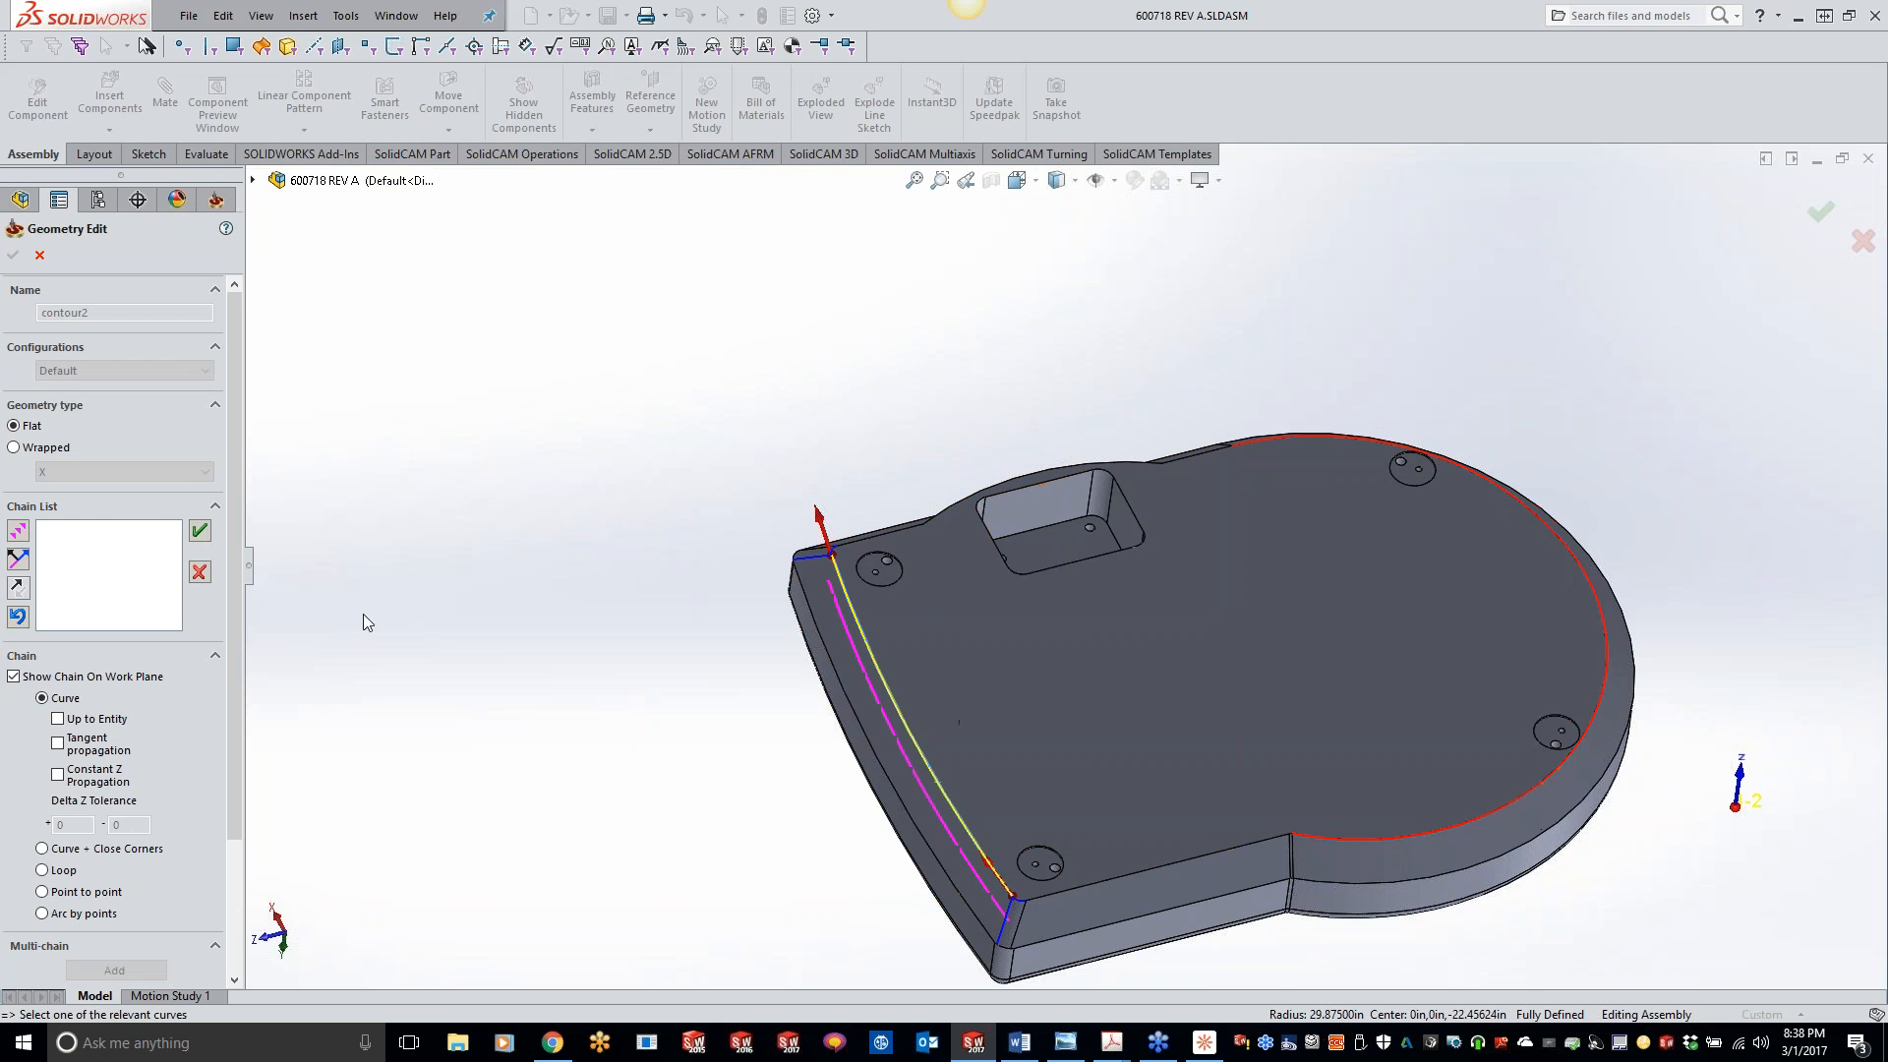
left_click(58, 773)
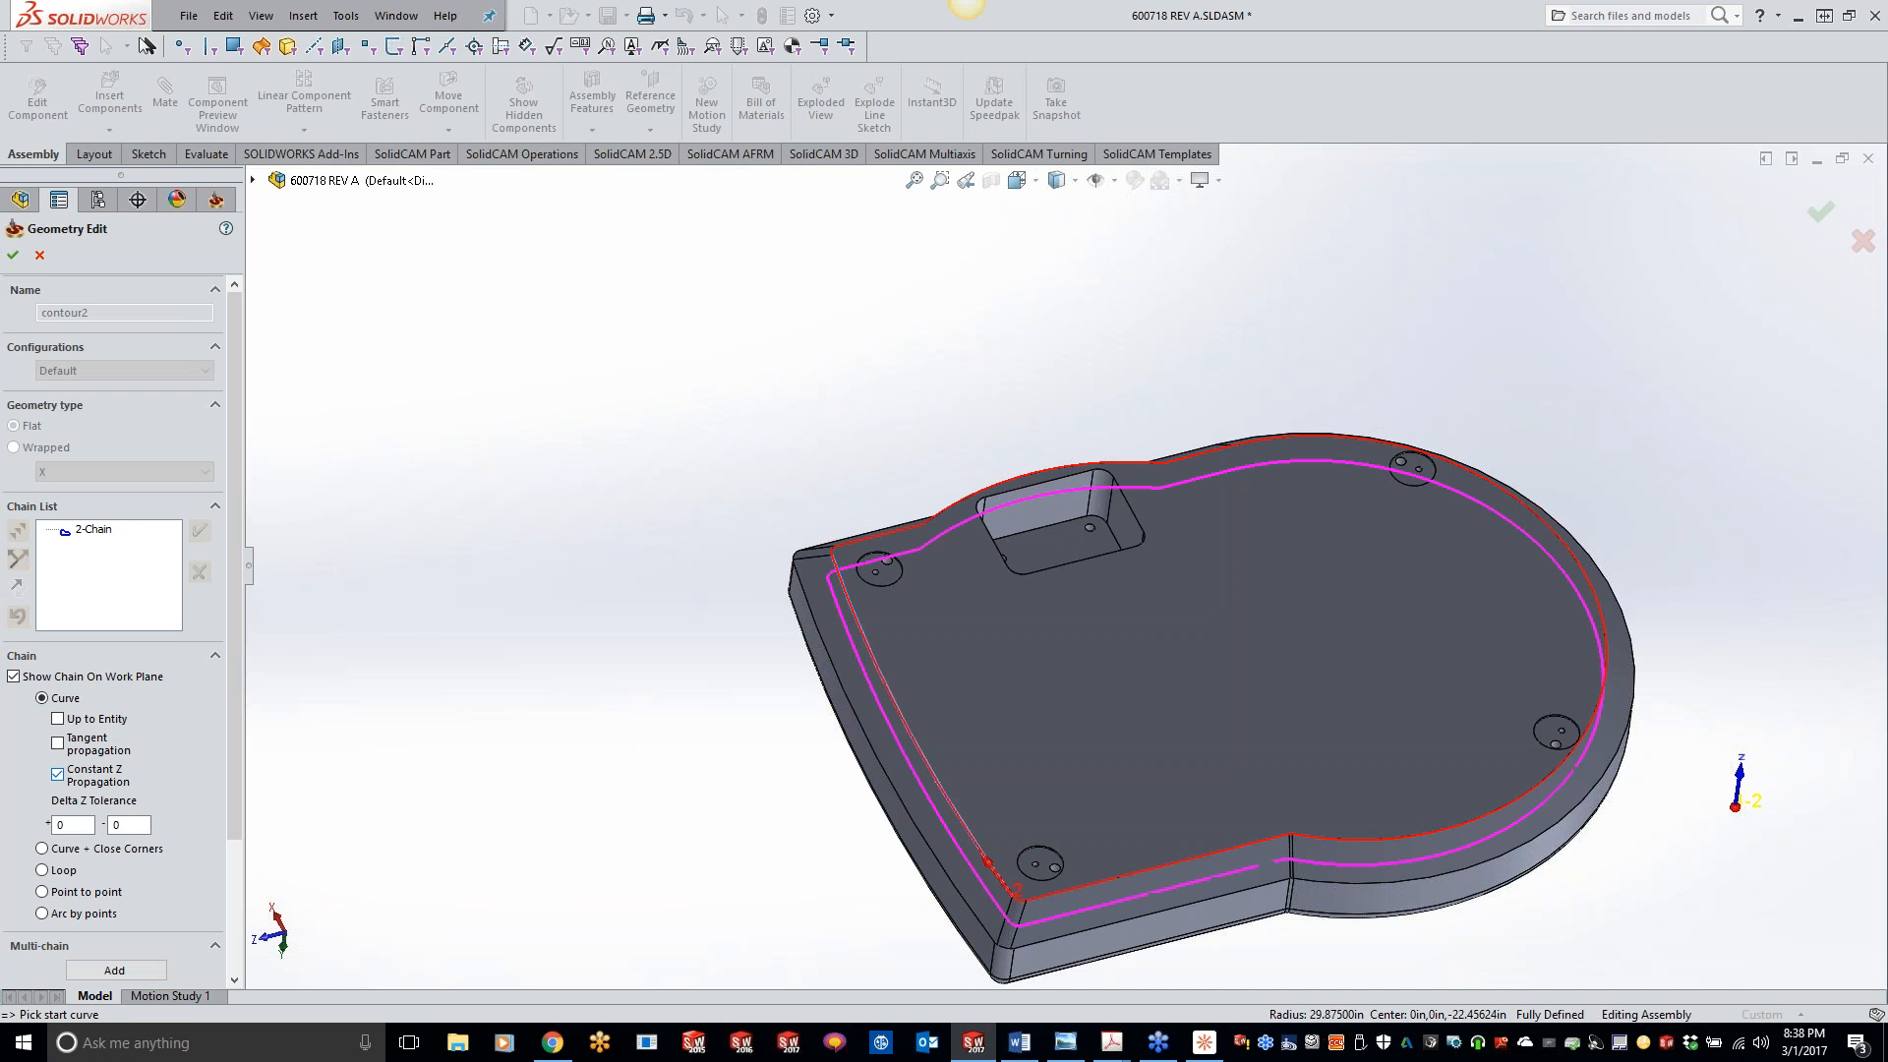
left_click(13, 255)
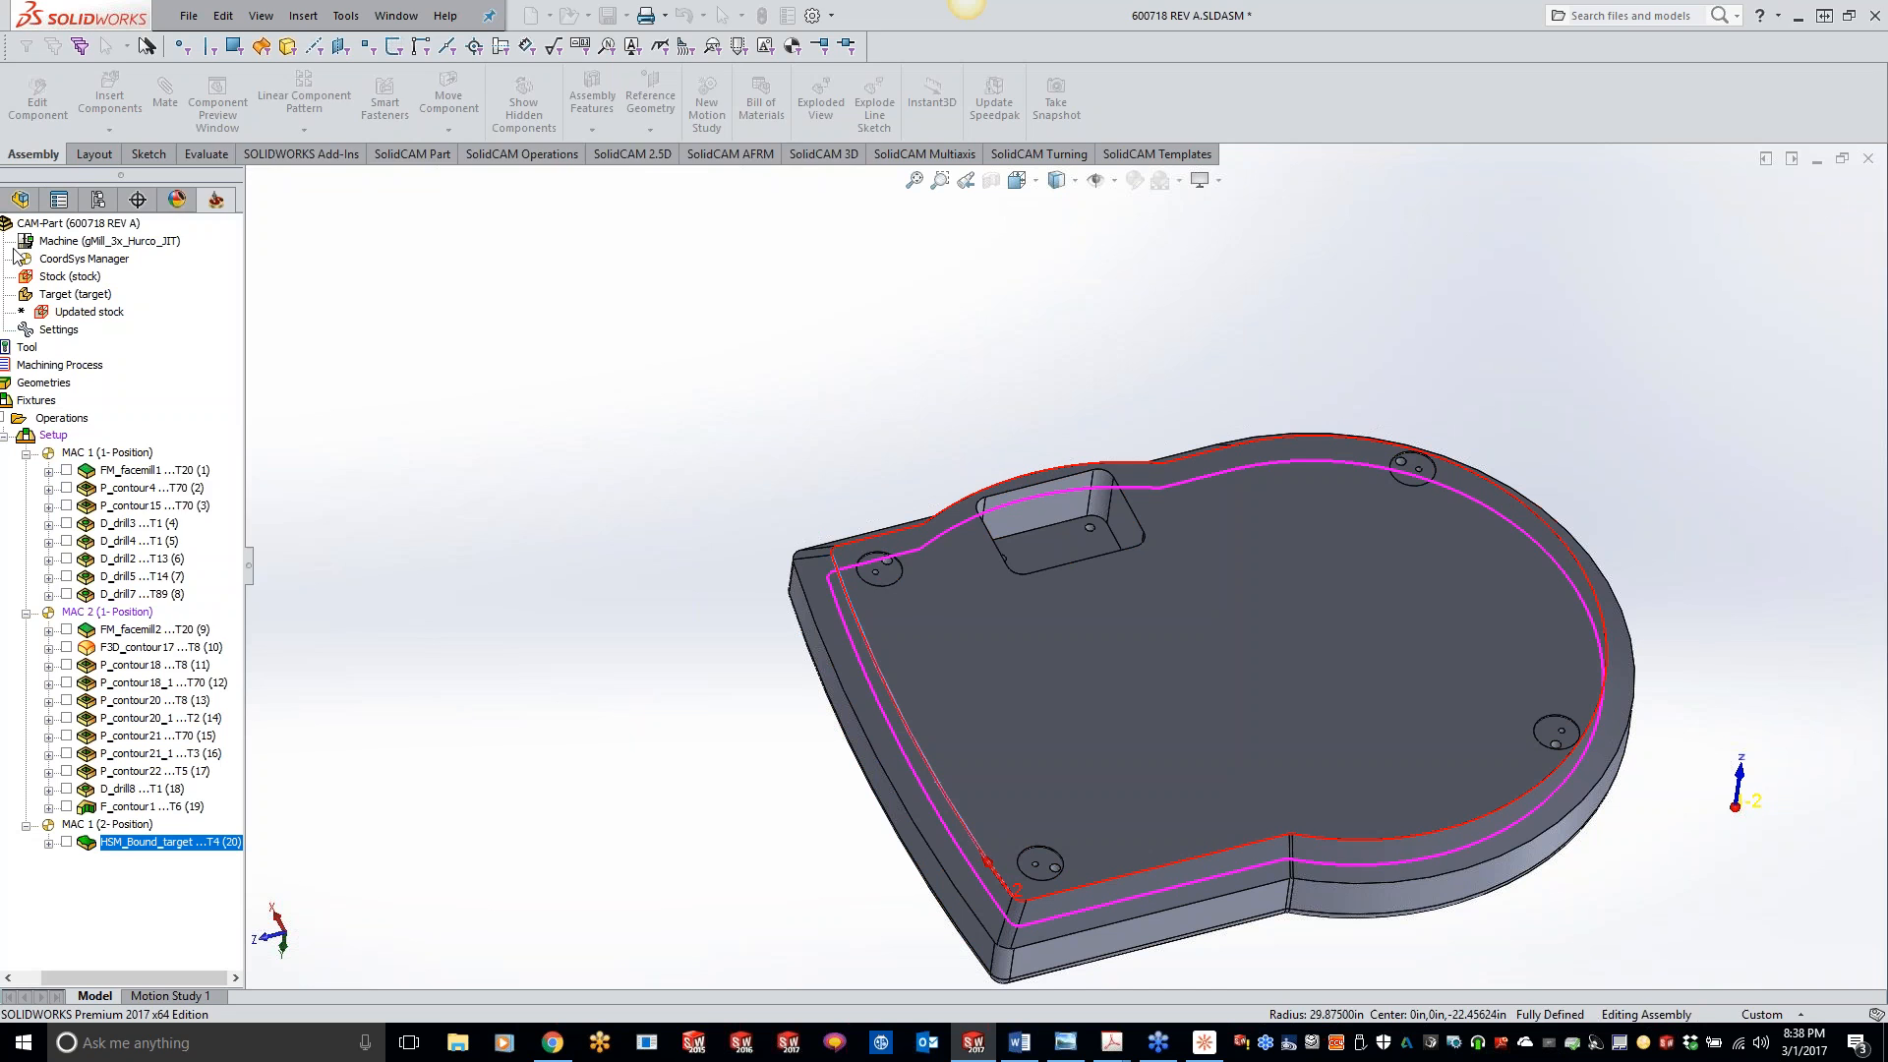
left_click(304, 612)
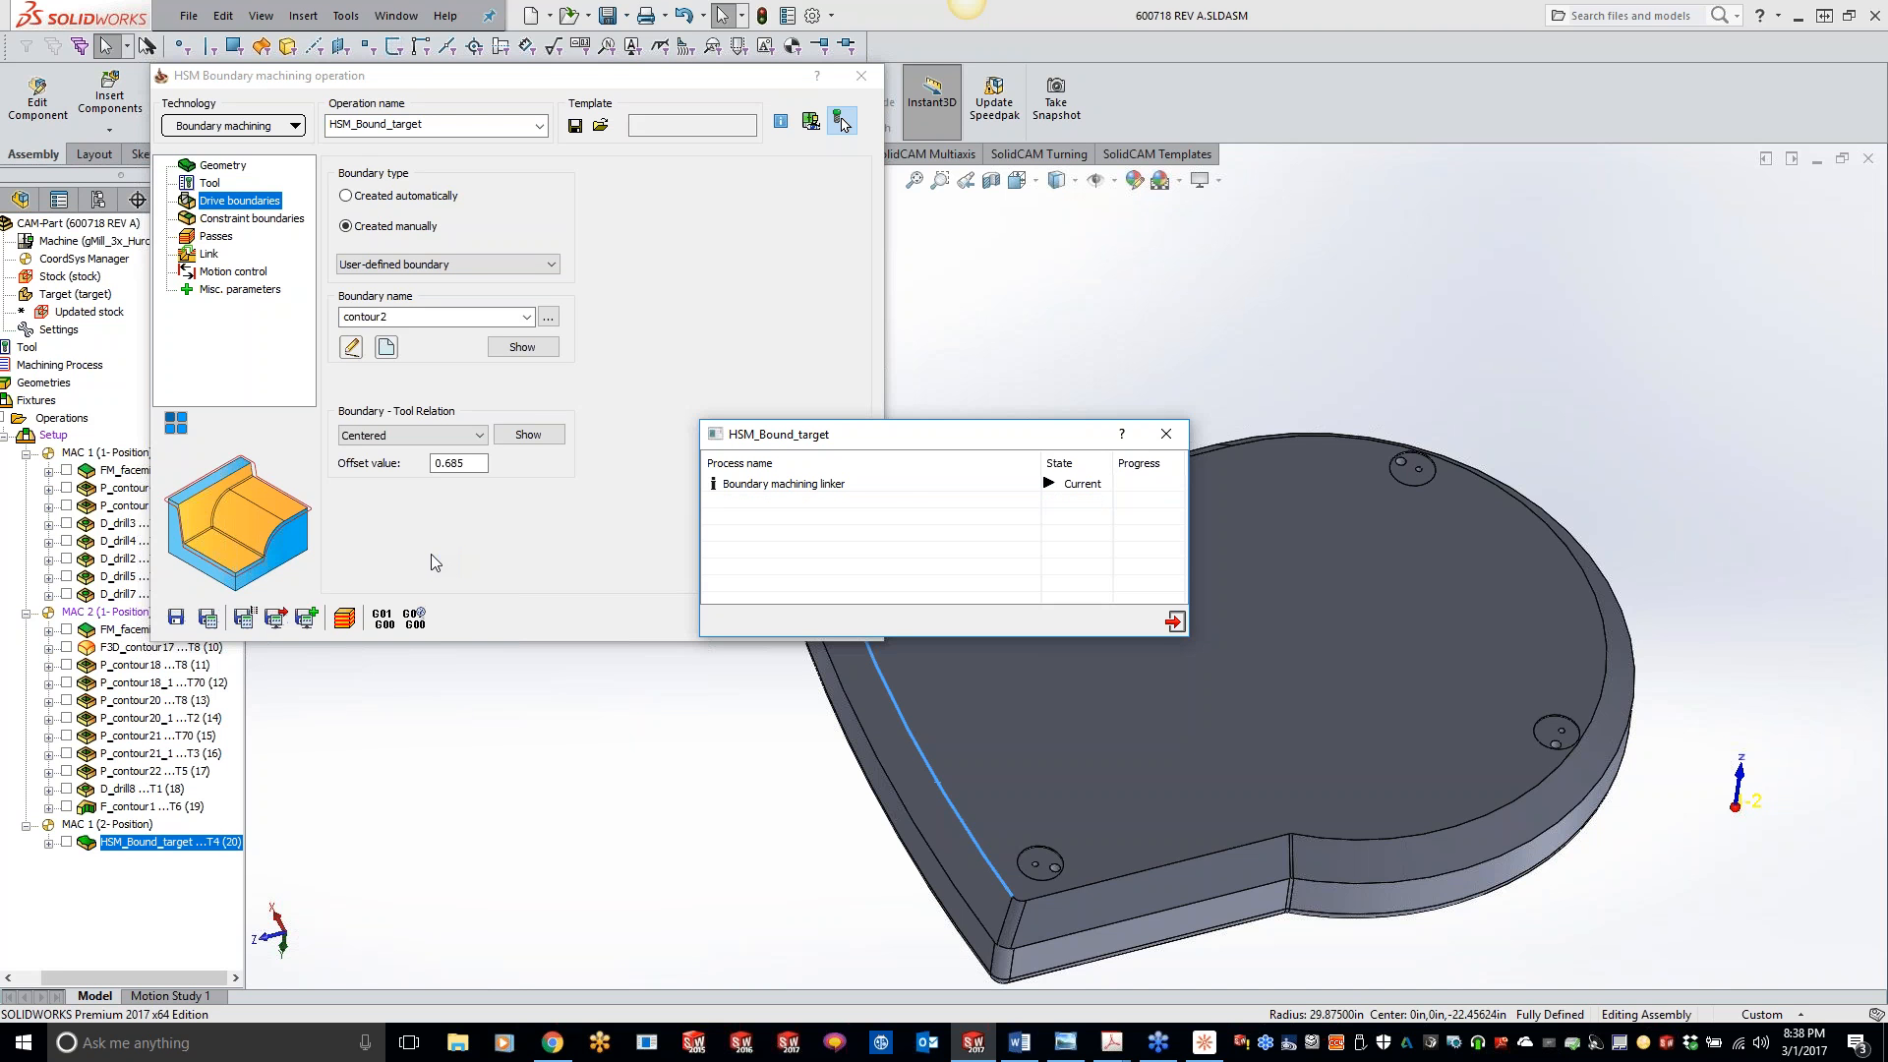
- Simulate the operation with the redefined boundary in SolidVerify, check the cutting direction and position from the rounded end, and exit
left_click(344, 617)
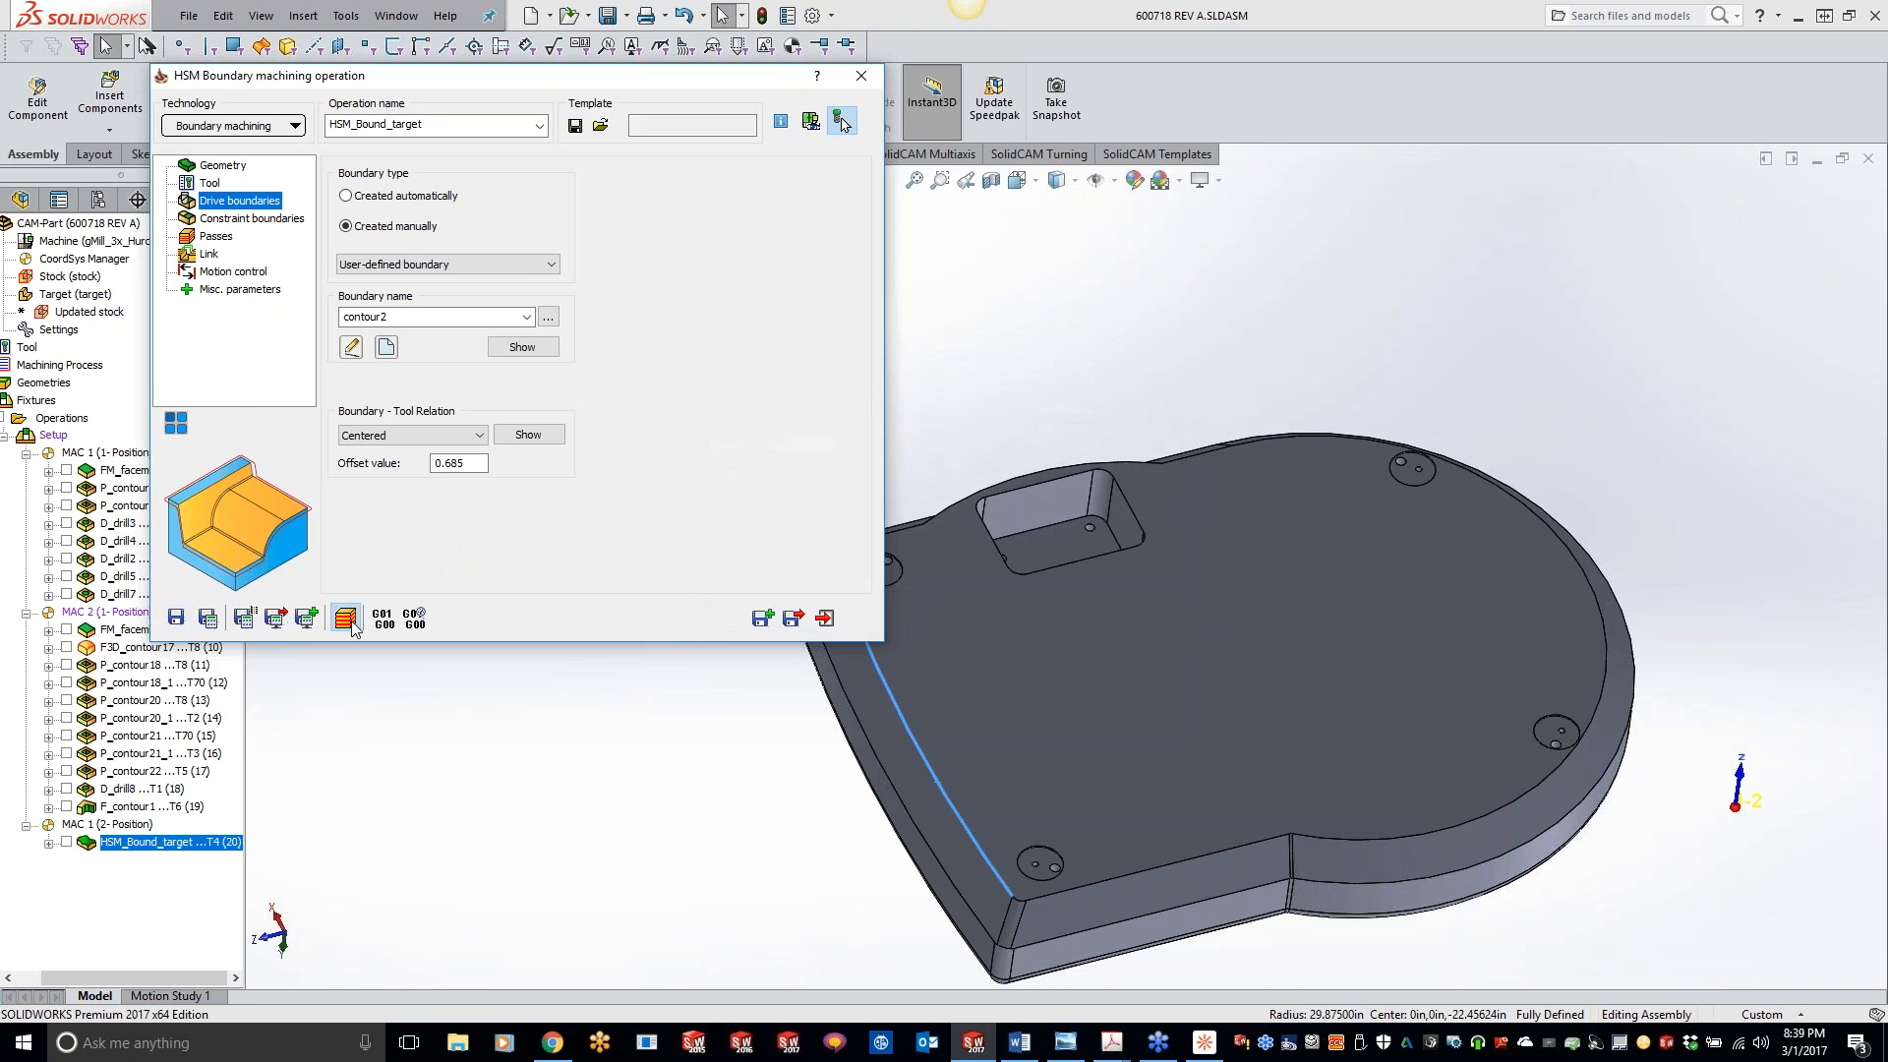
left_click(459, 644)
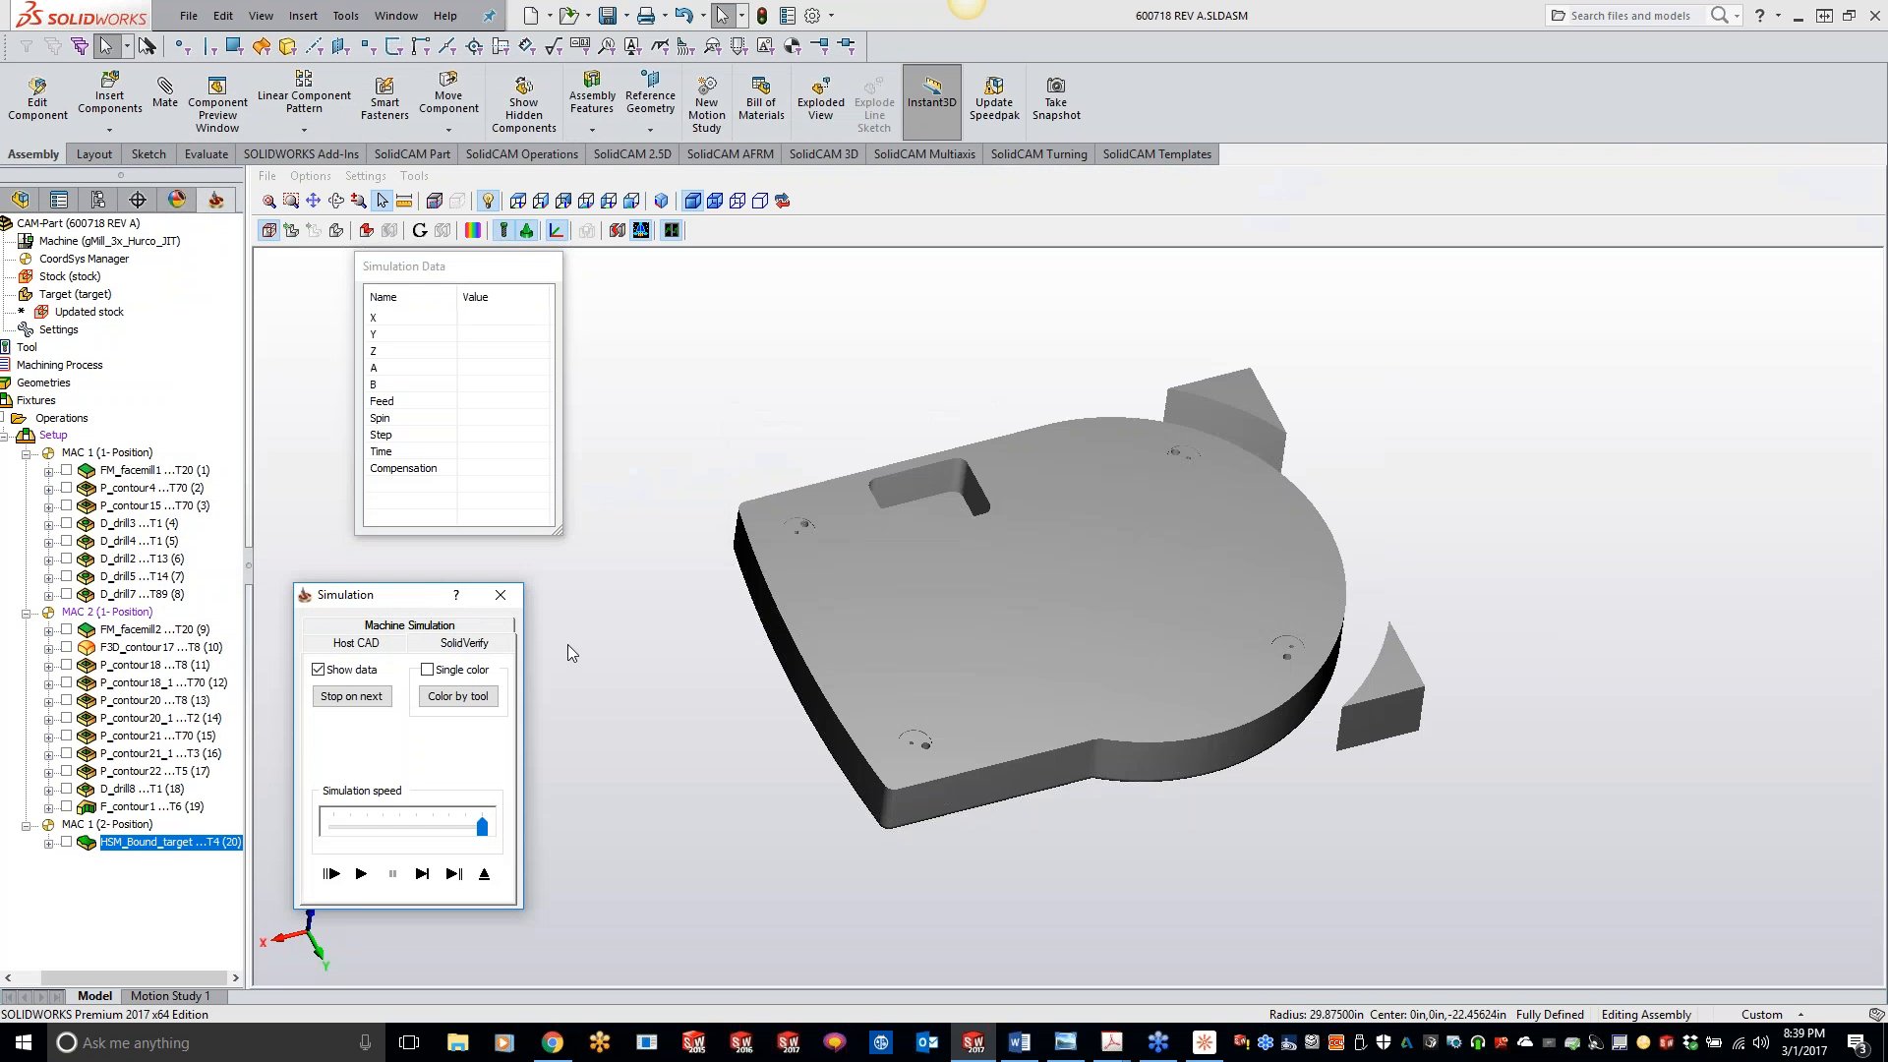
left_click(361, 873)
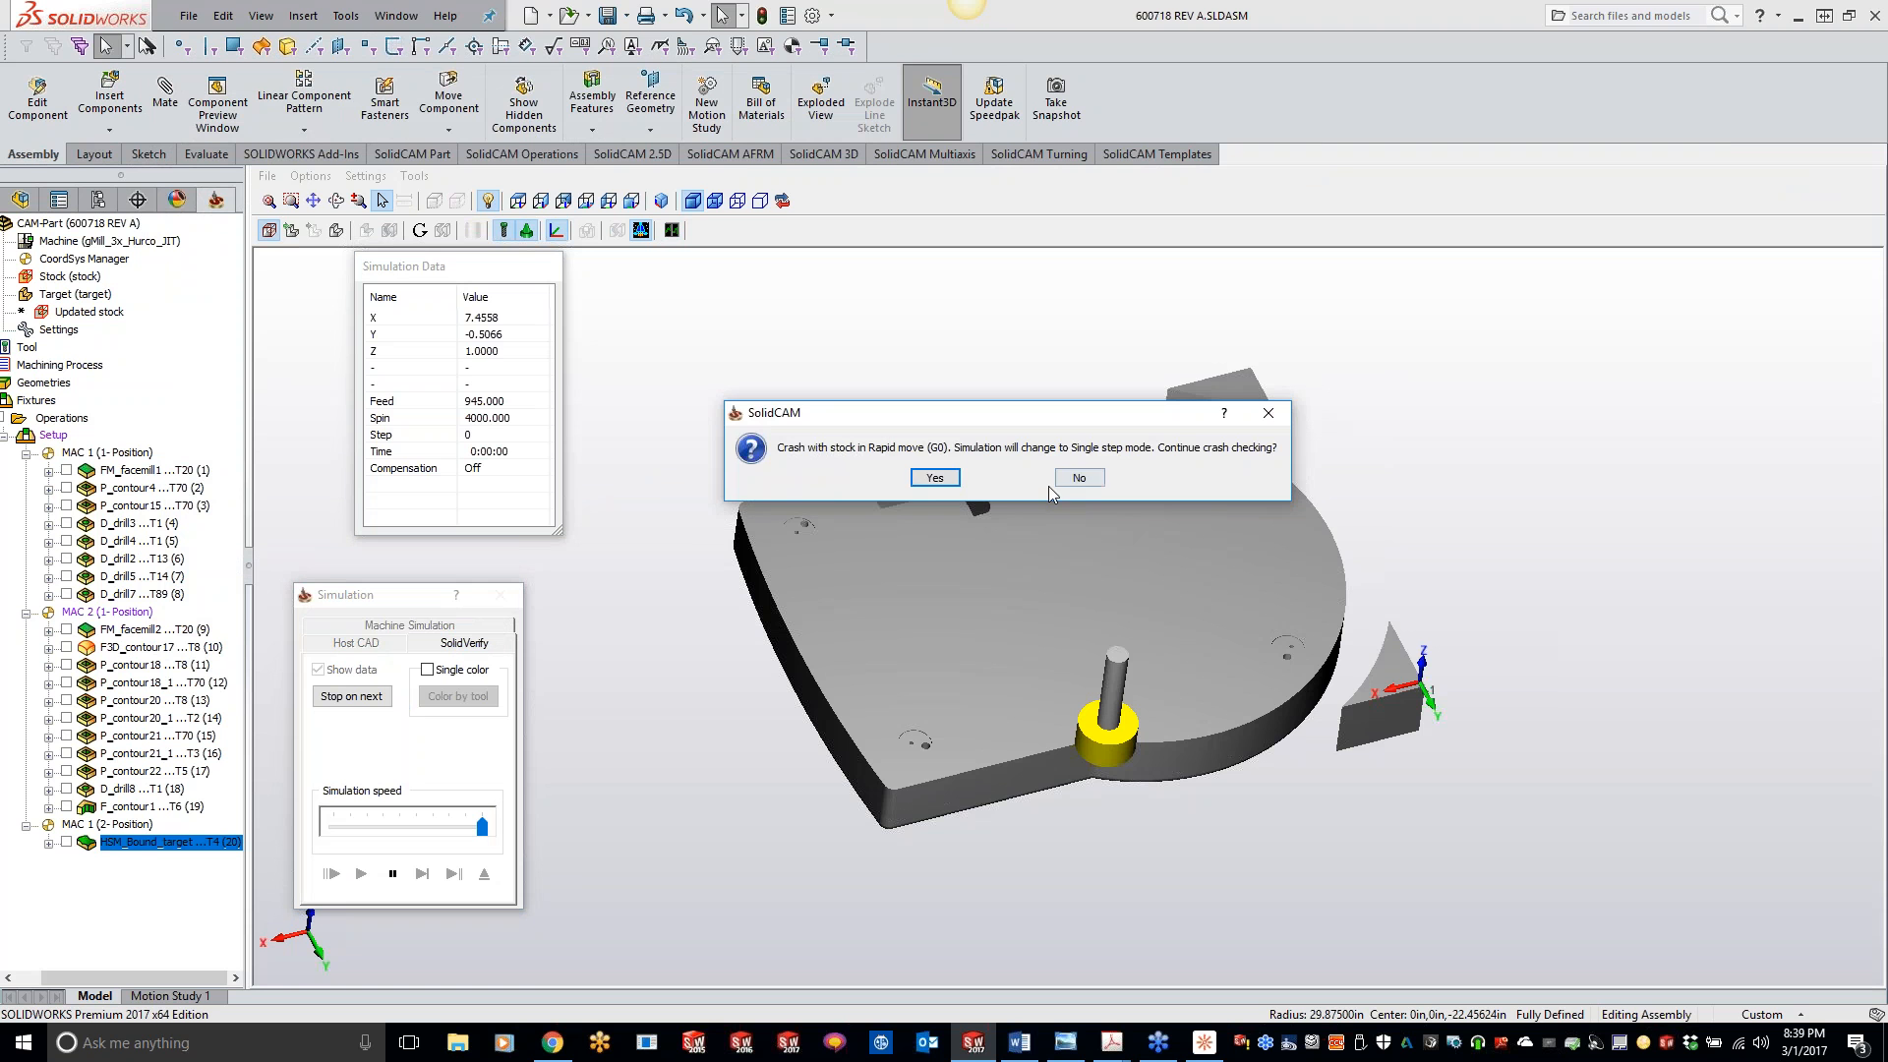
left_click(935, 478)
left_click(476, 871)
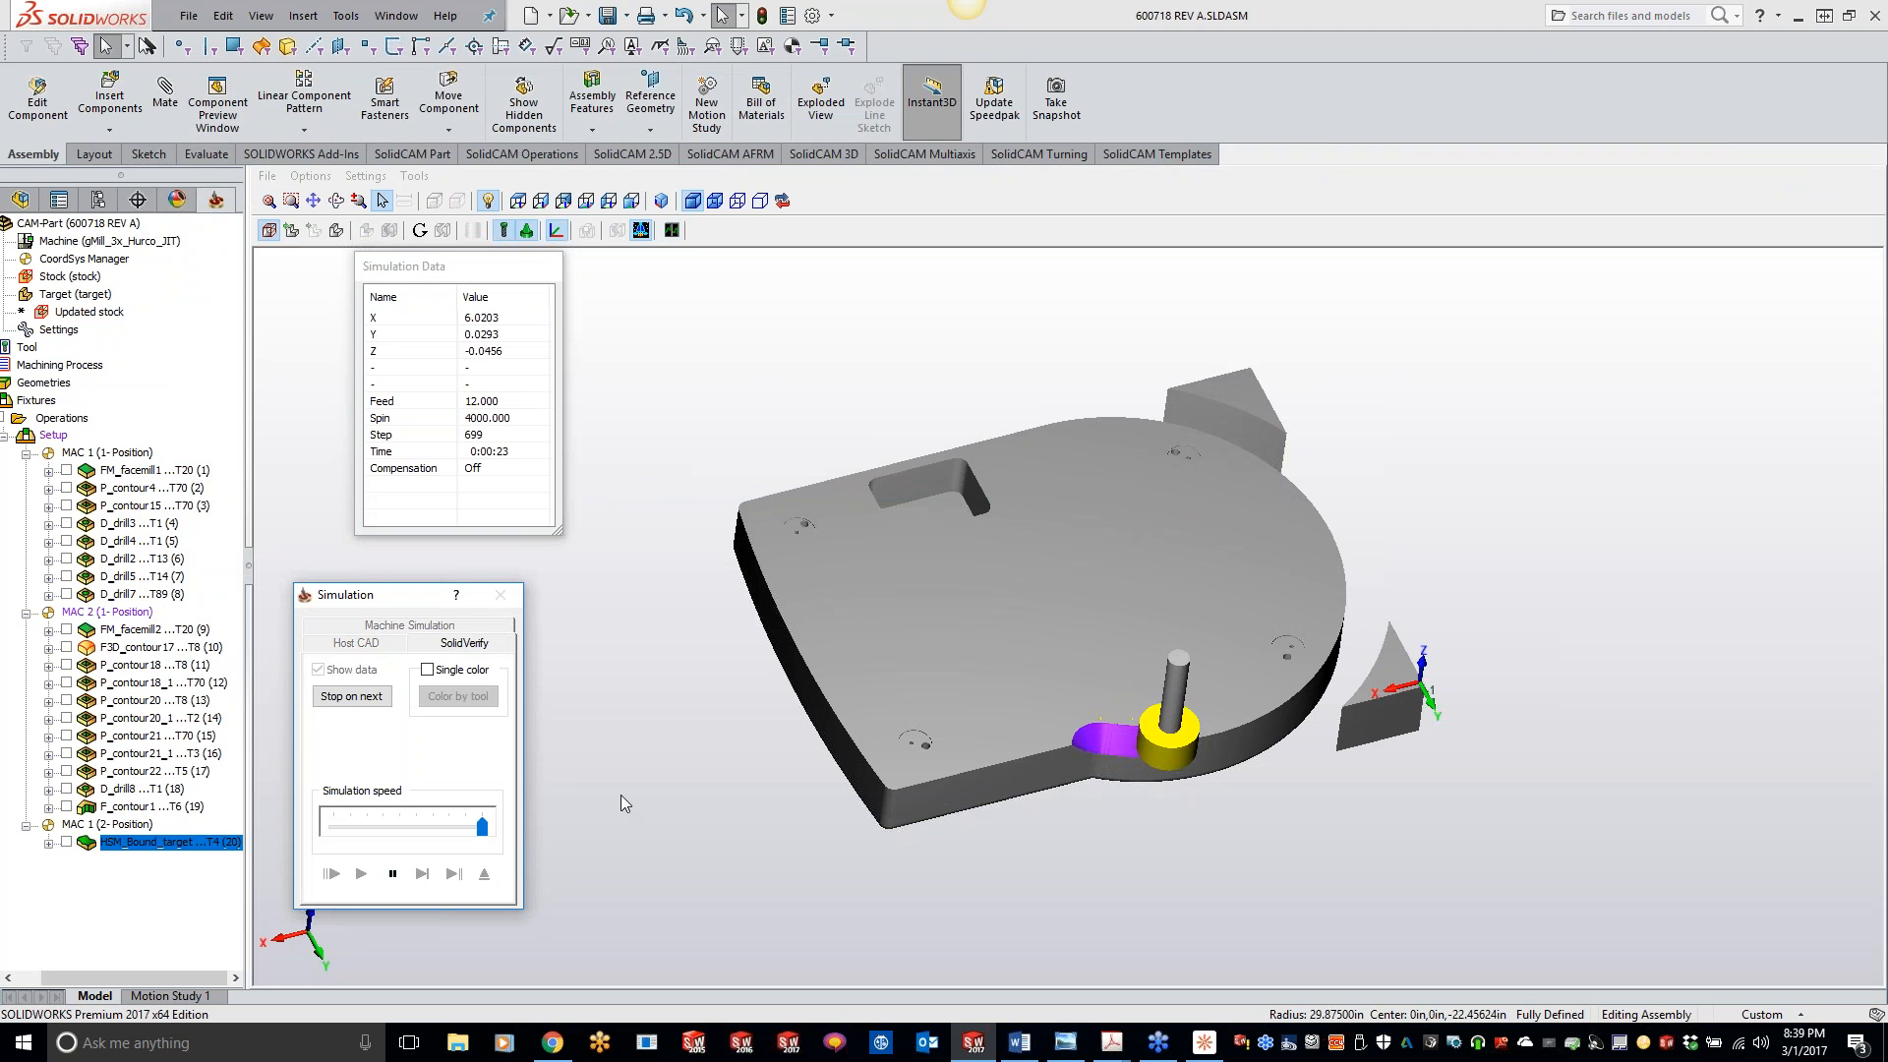
mouse_move(879, 686)
middle_mouse_down()
mouse_move(1111, 764)
mouse_move(1081, 787)
middle_mouse_up()
left_click(392, 873)
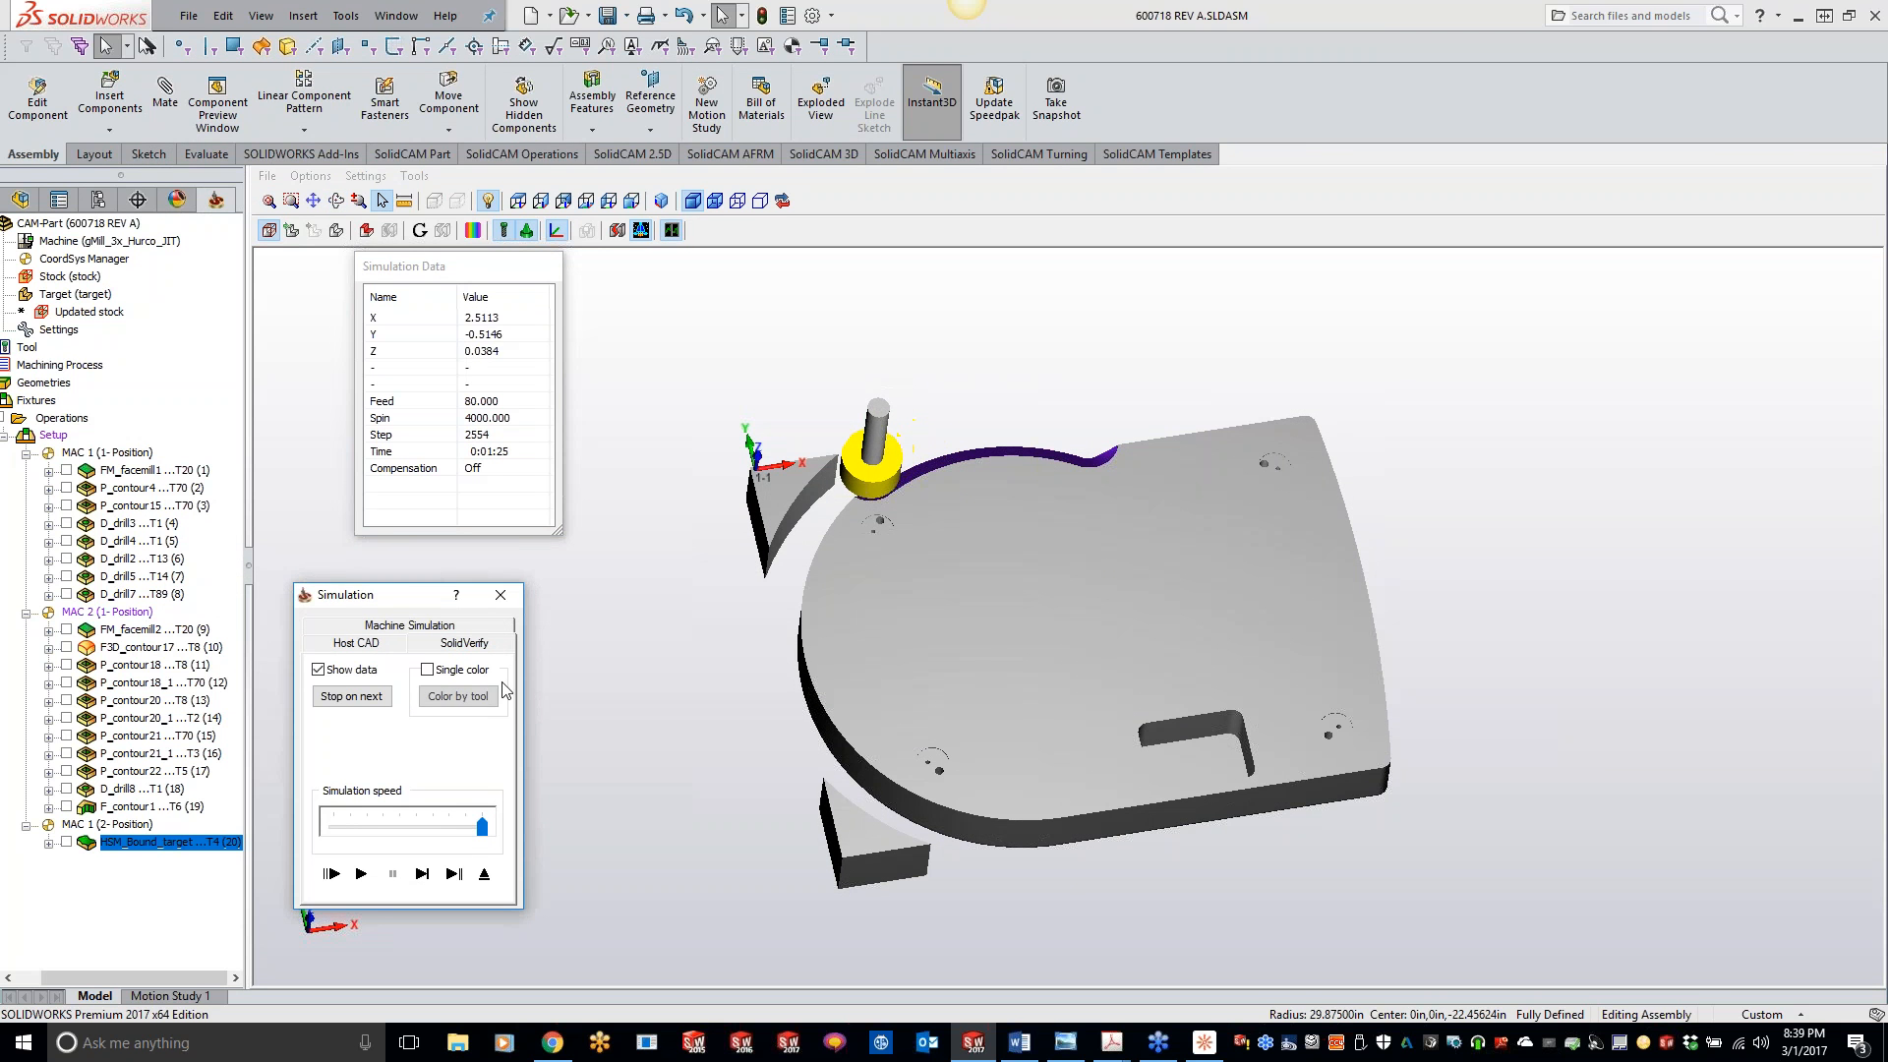
left_click(500, 595)
- Turn off Prefer reverse for the one-way direction in the operation's link settings
left_click(218, 238)
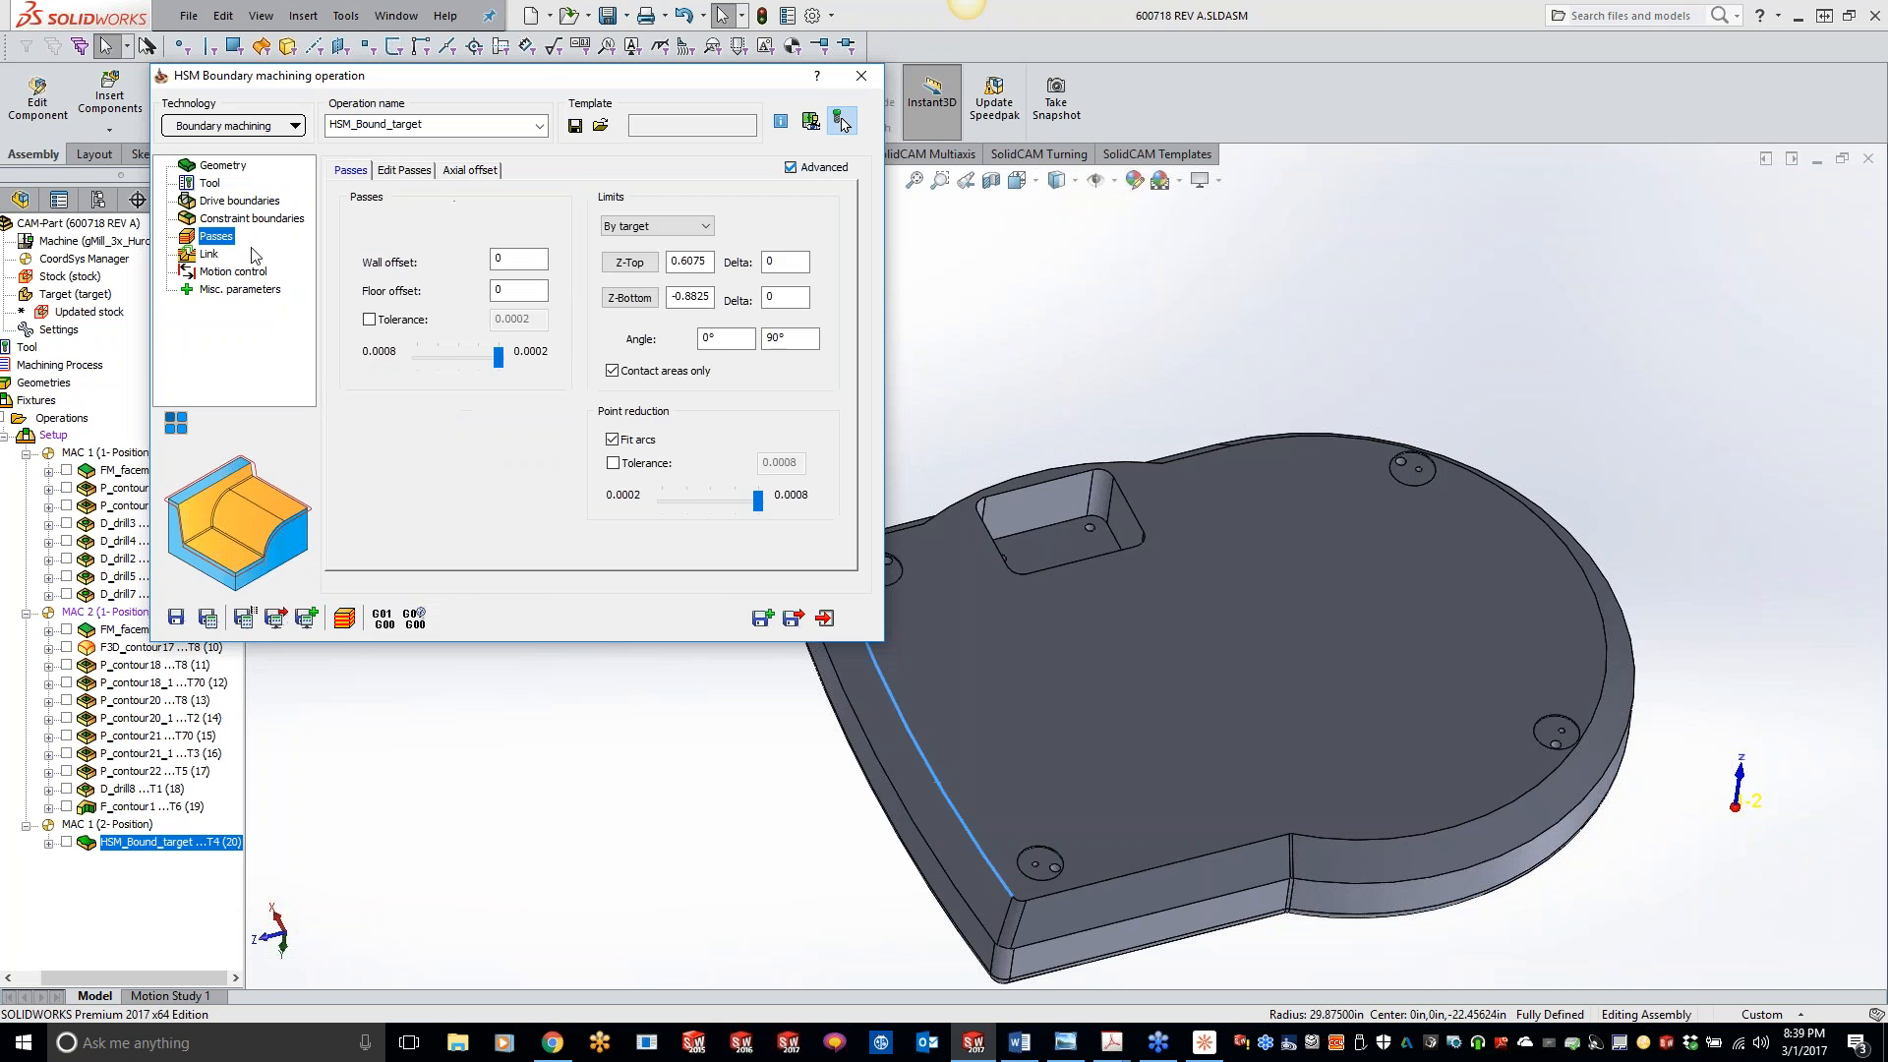
left_click(208, 255)
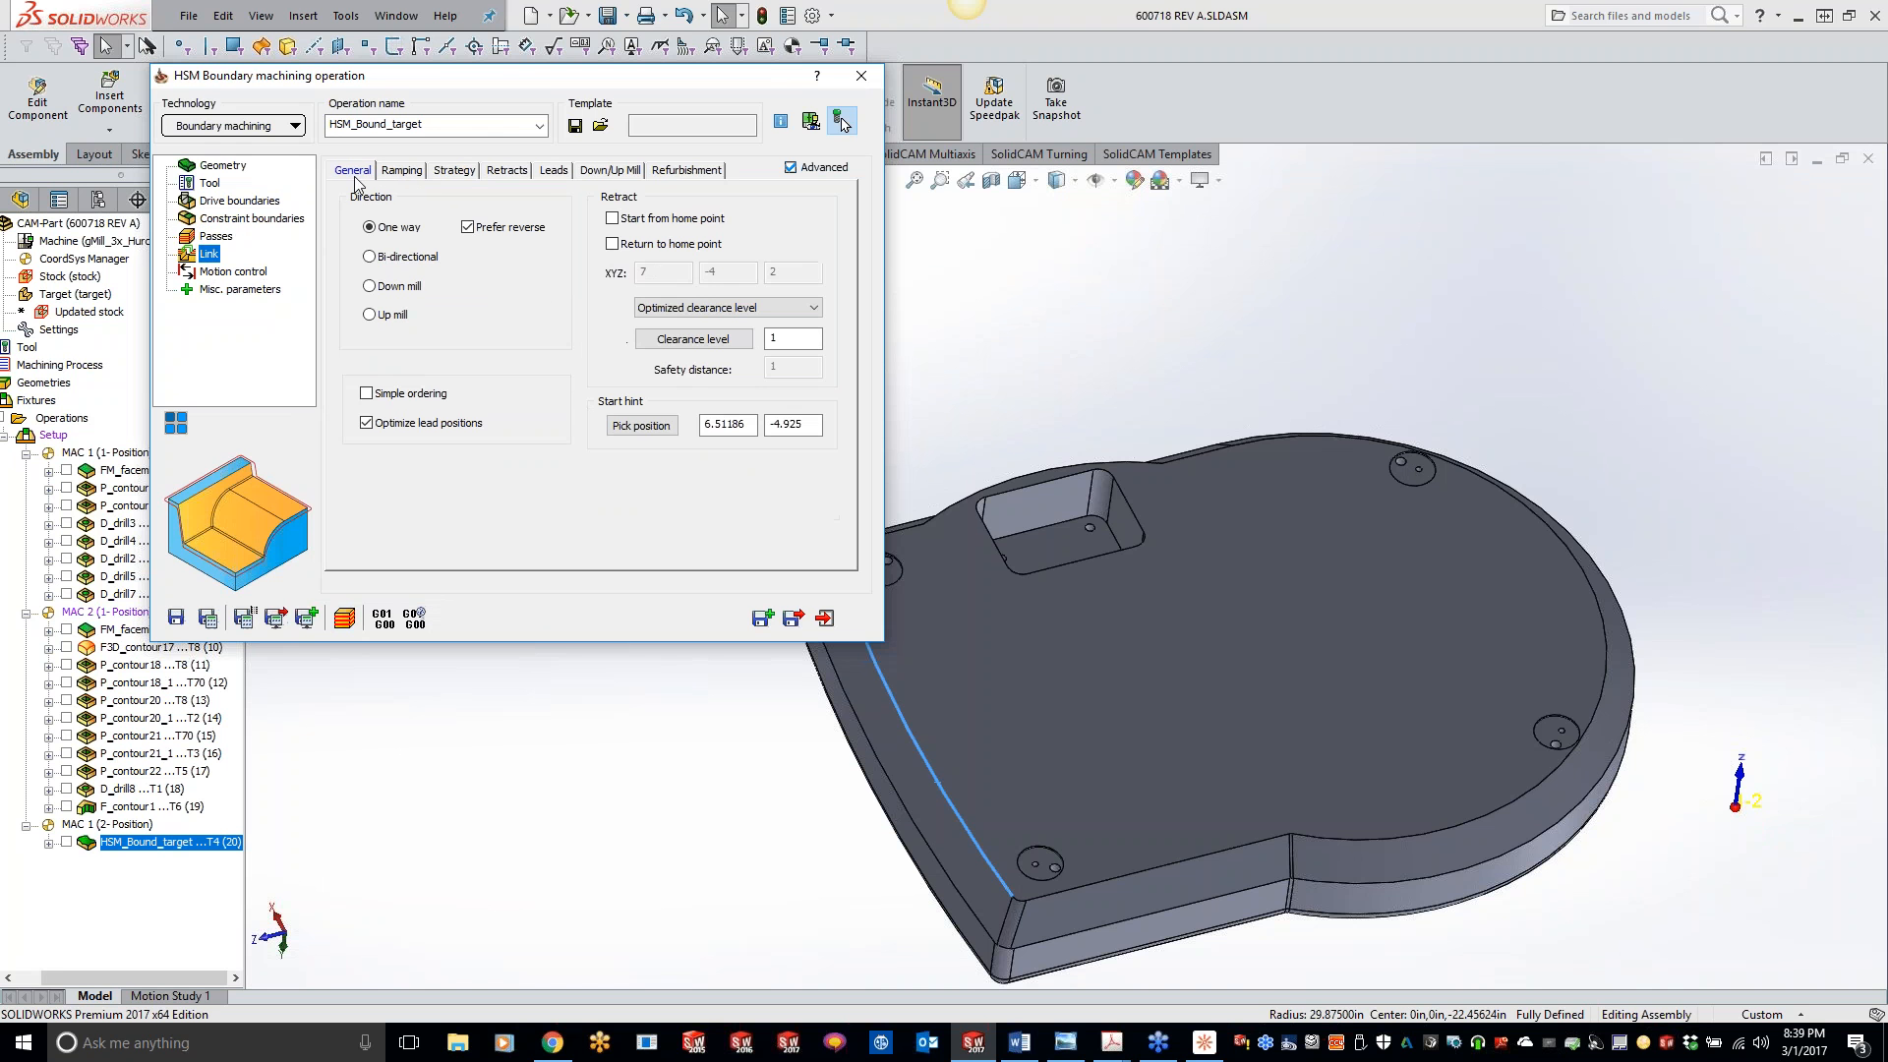
left_click(468, 228)
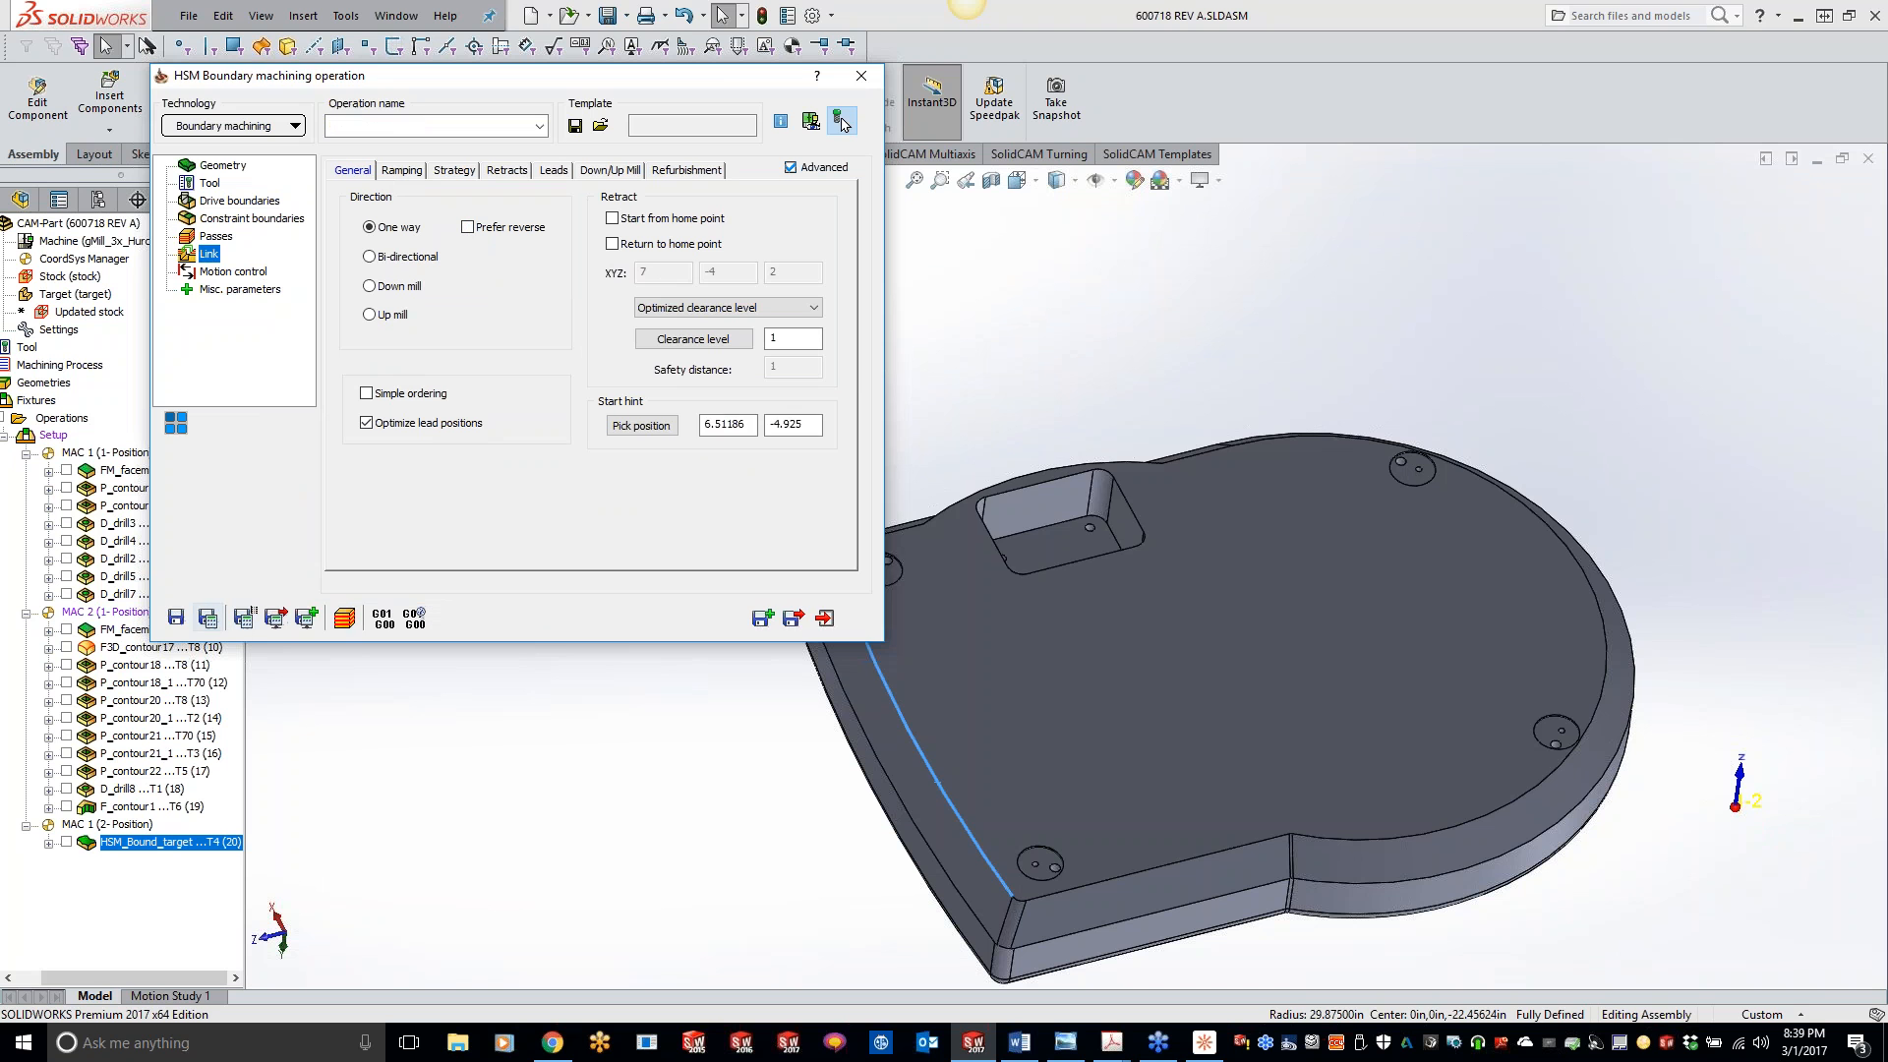
- Save and calculate the operation, simulate it in SolidVerify with crash checking declined, check the cutting direction from the rounded end, and exit
left_click(210, 617)
left_click(345, 621)
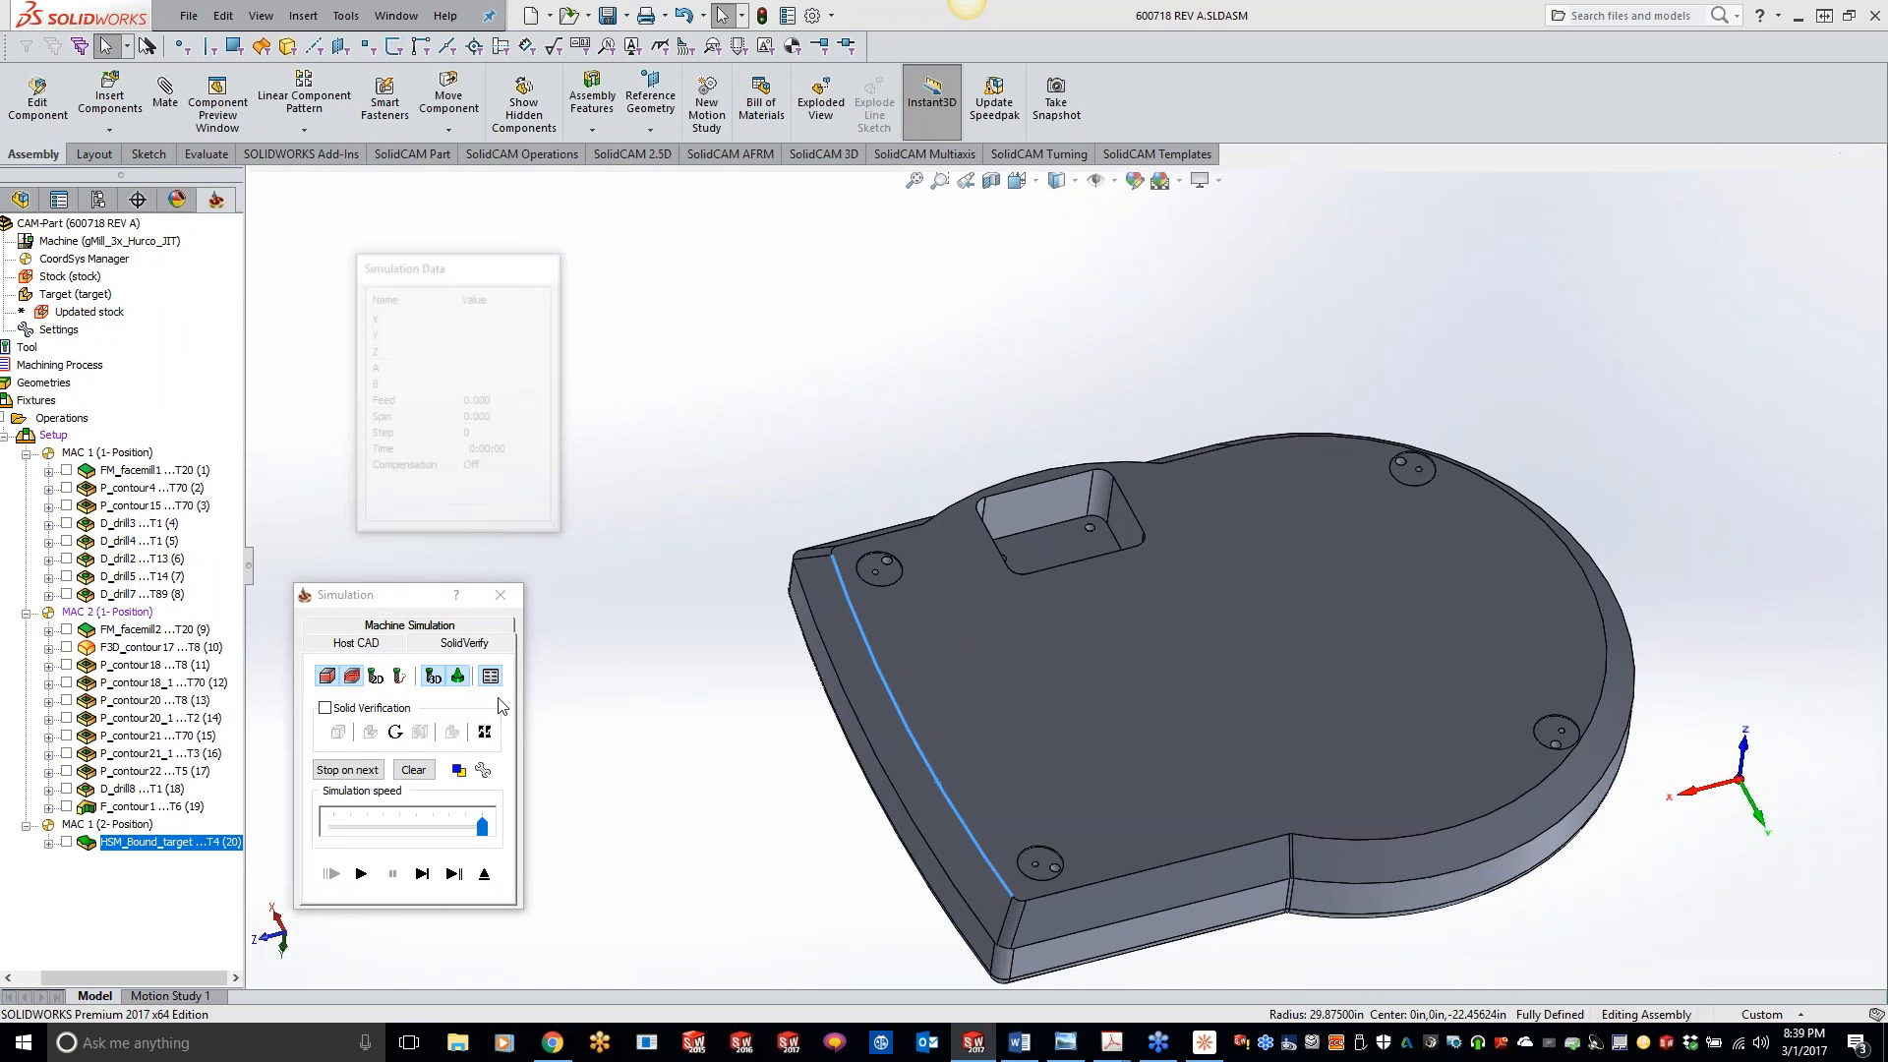
left_click(463, 643)
left_click(361, 873)
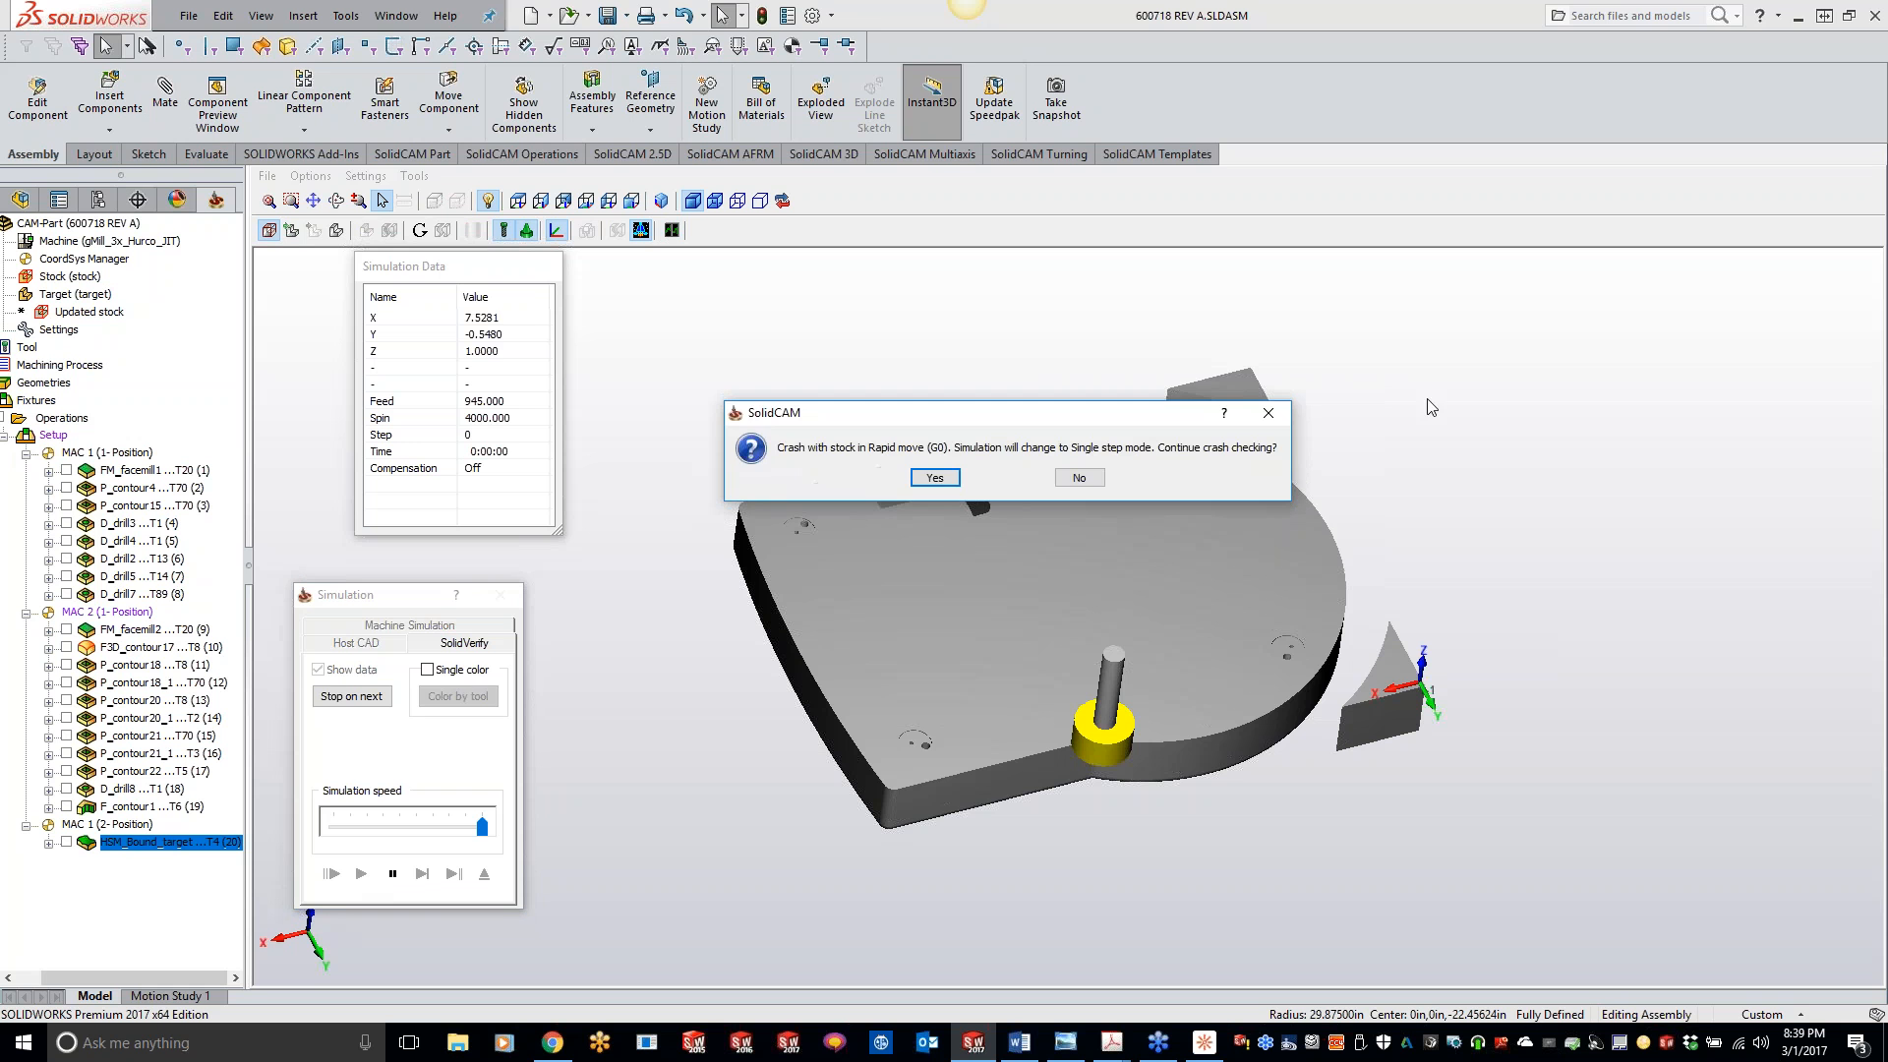
left_click(1073, 476)
left_click(361, 873)
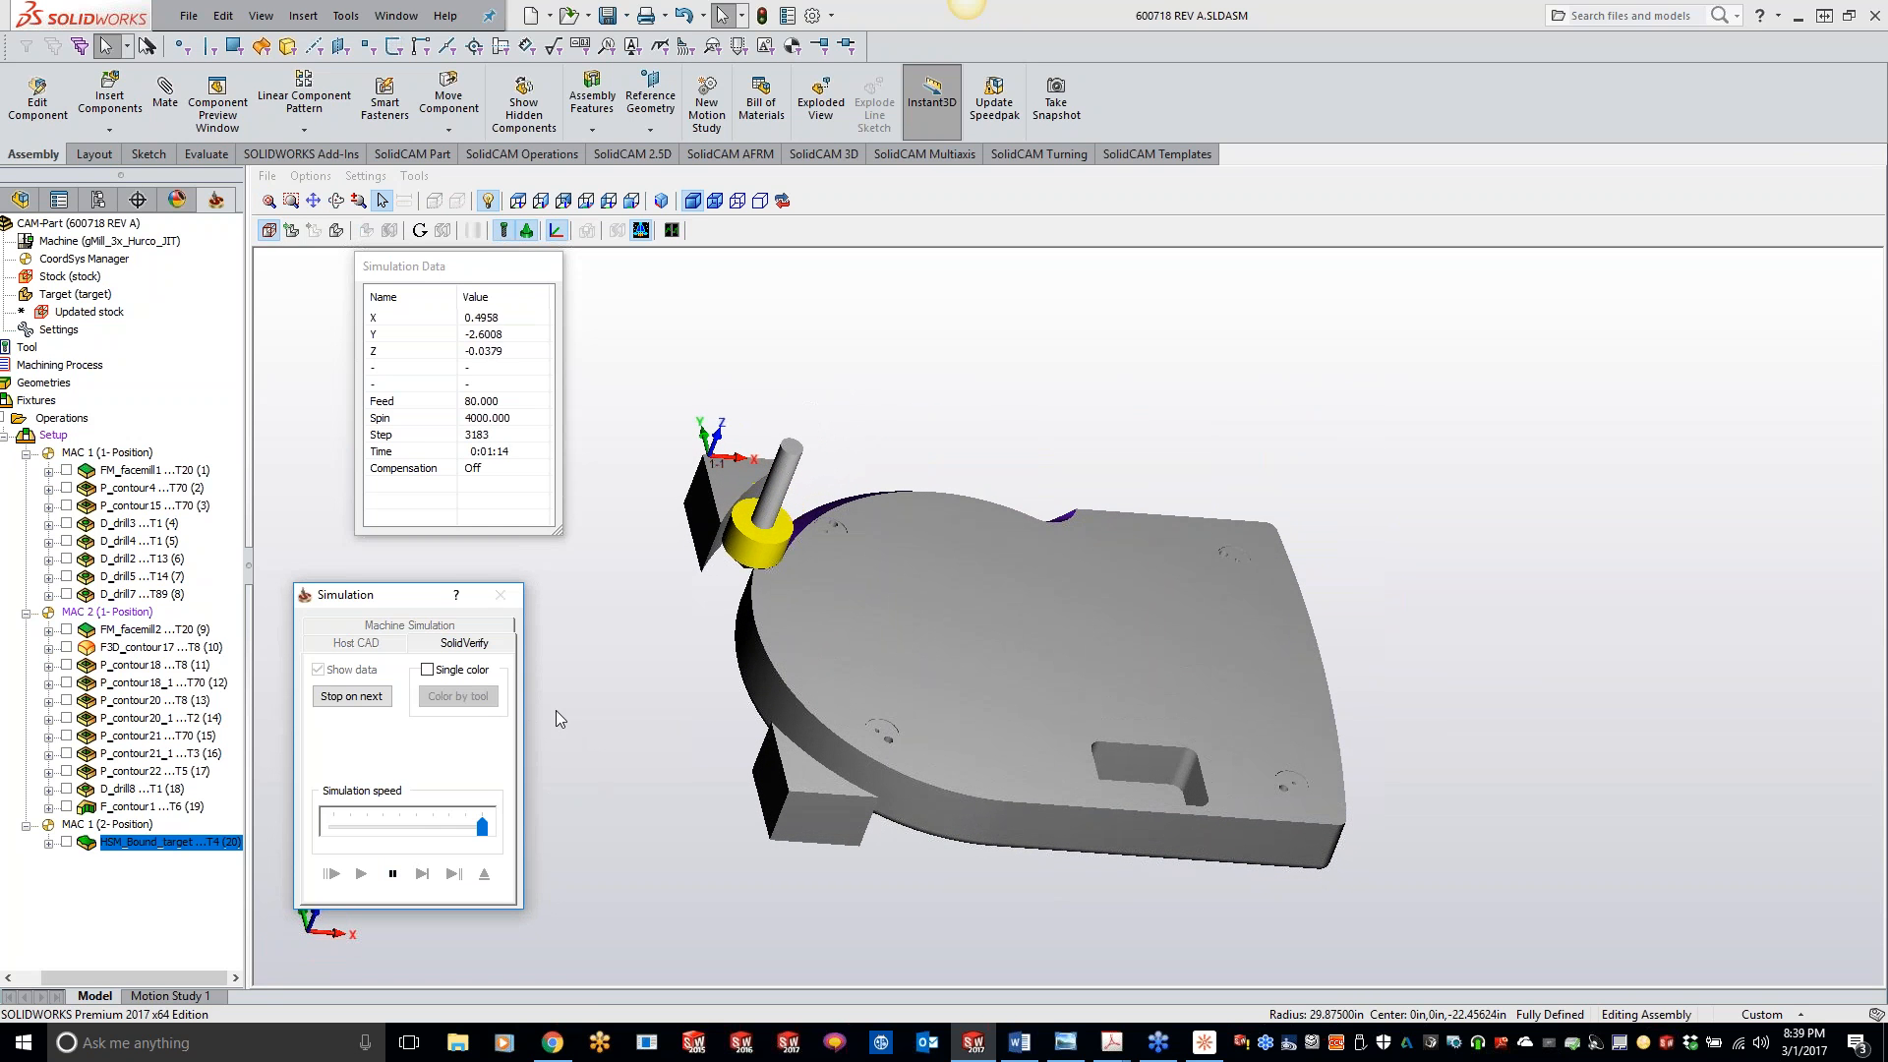
left_click(500, 595)
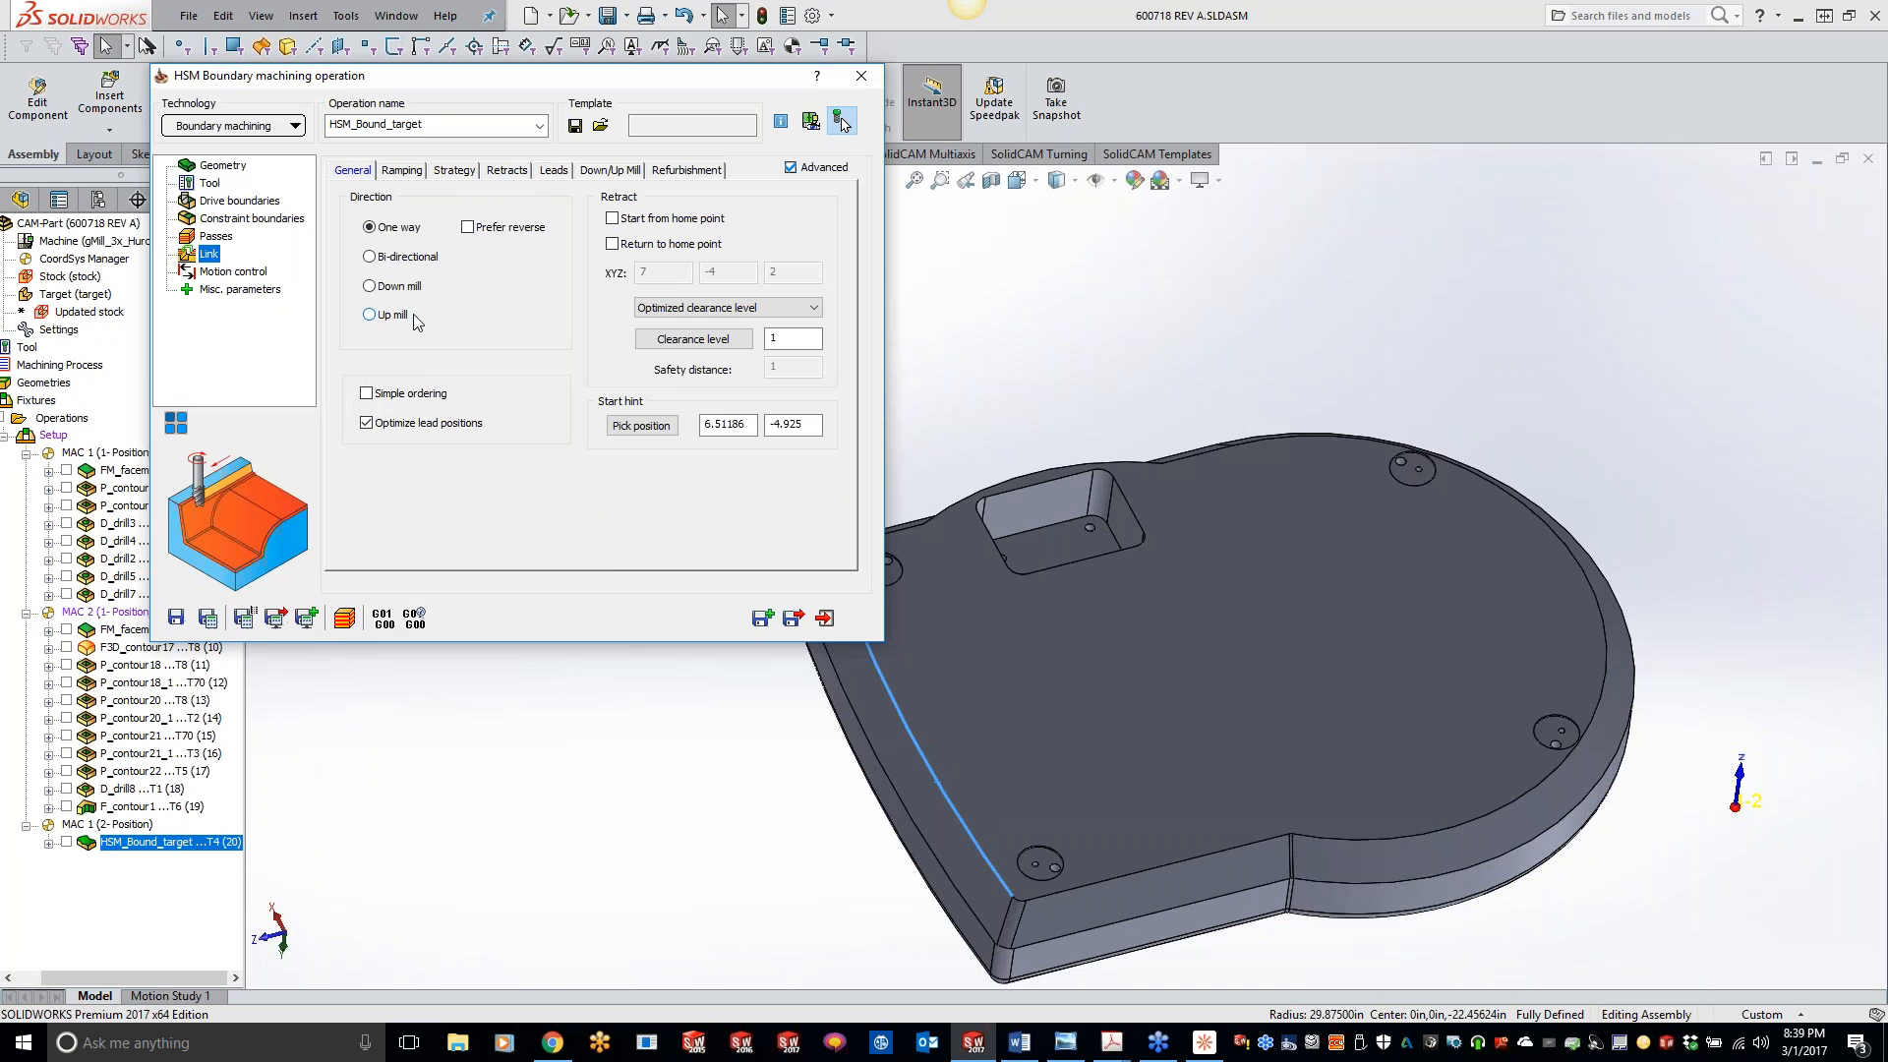
- Try Down mill as the link direction, recalculate the operation, simulate it in SolidVerify with crash checking declined, and exit
left_click(370, 286)
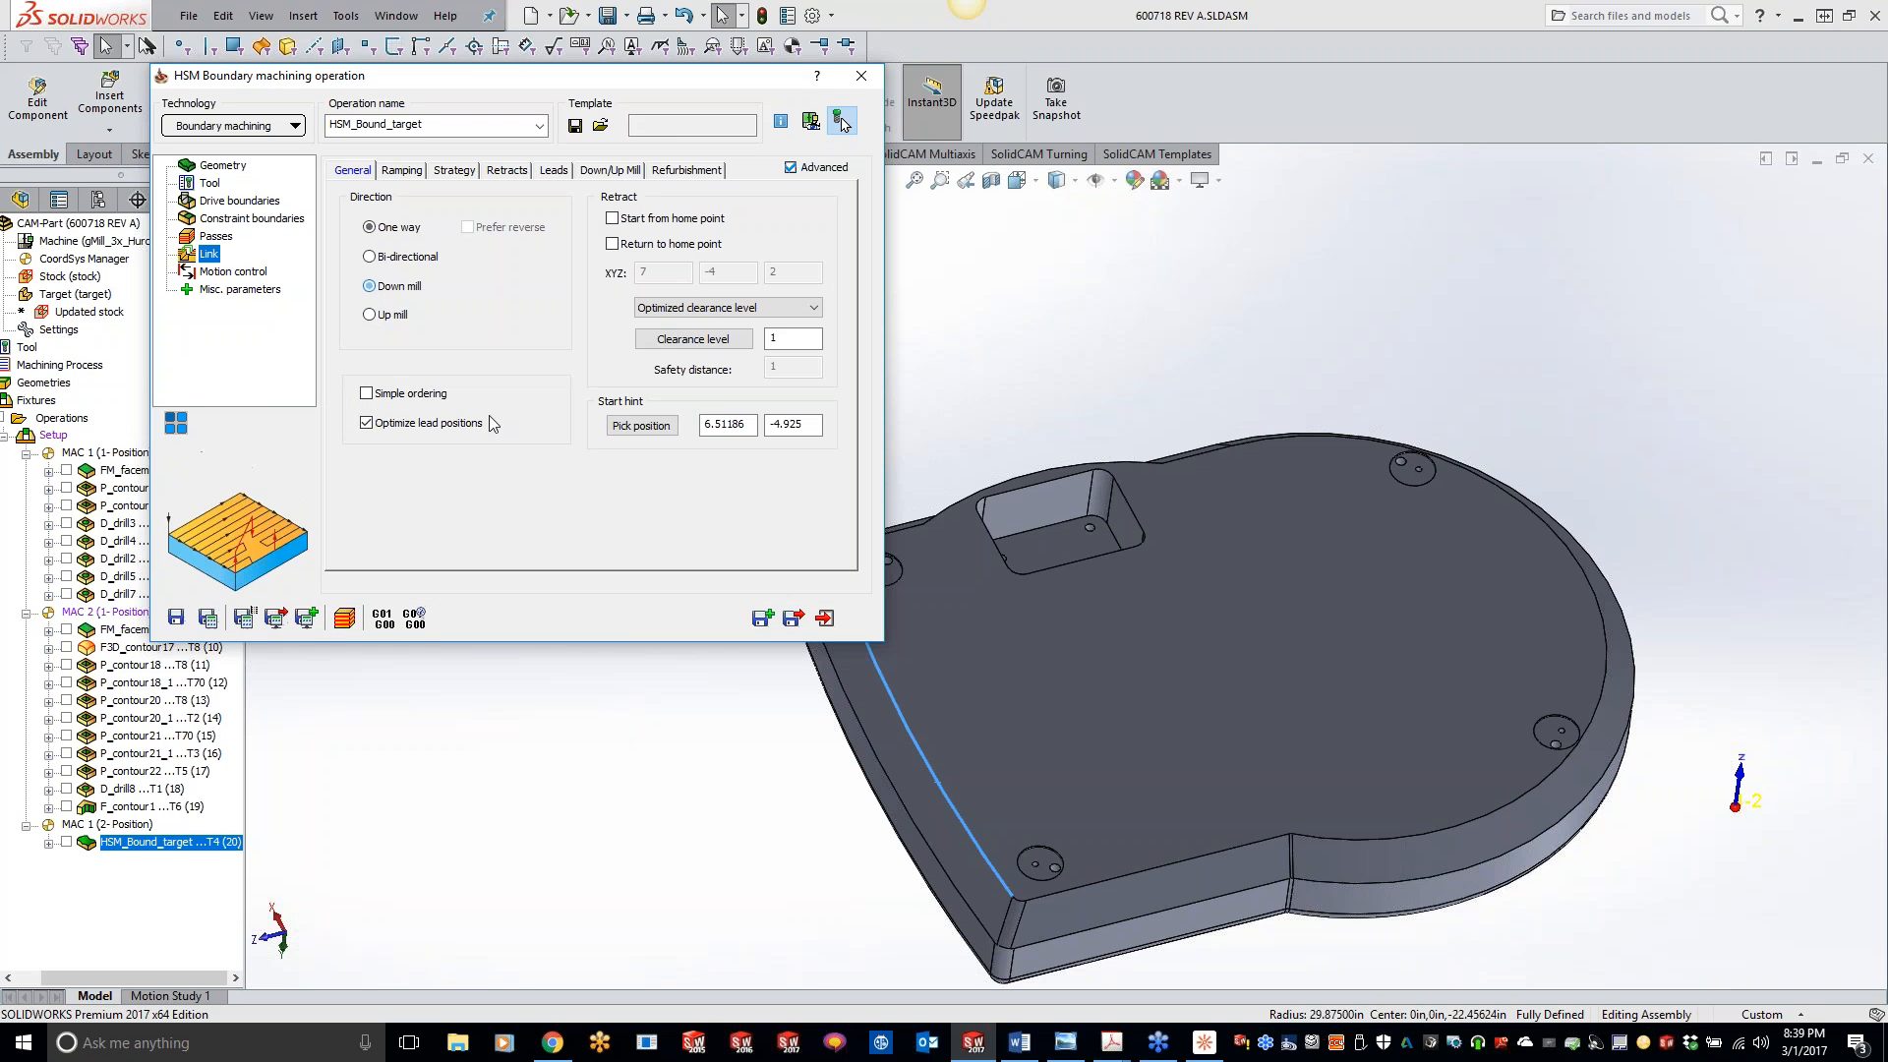
left_click(208, 617)
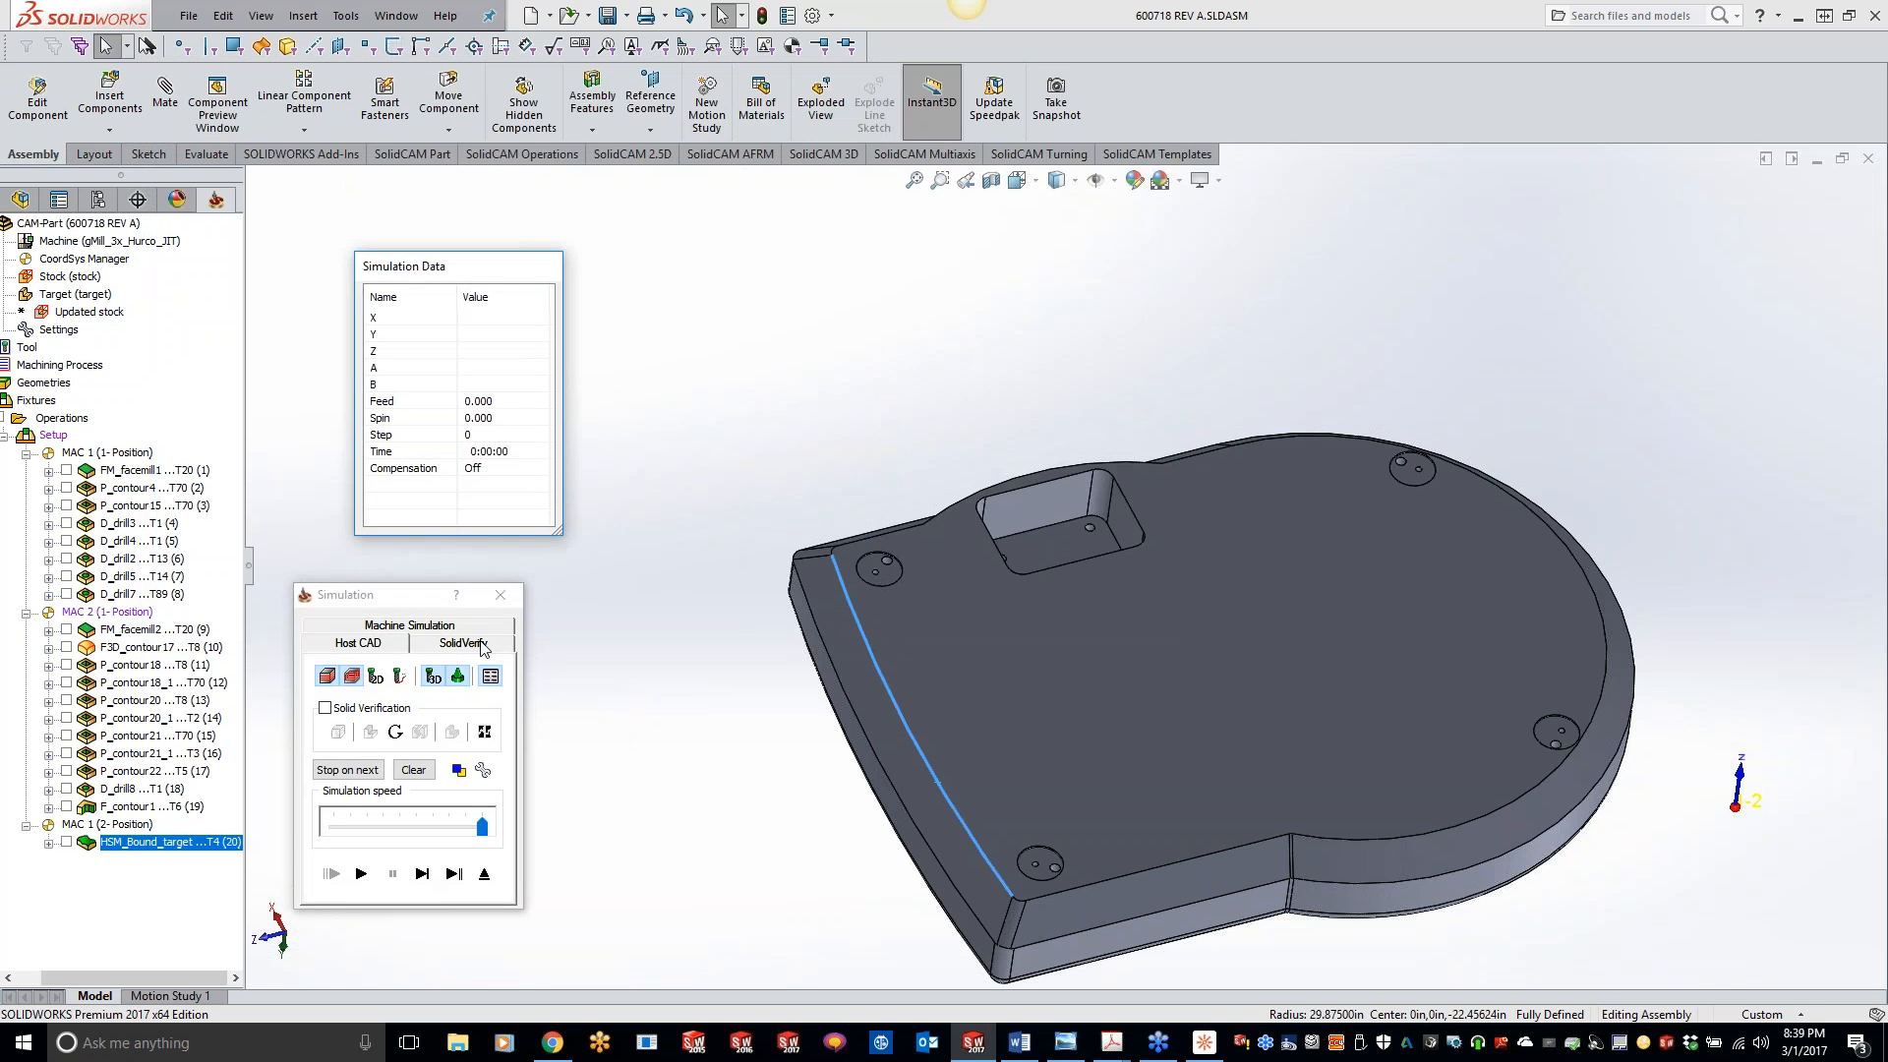
left_click(482, 644)
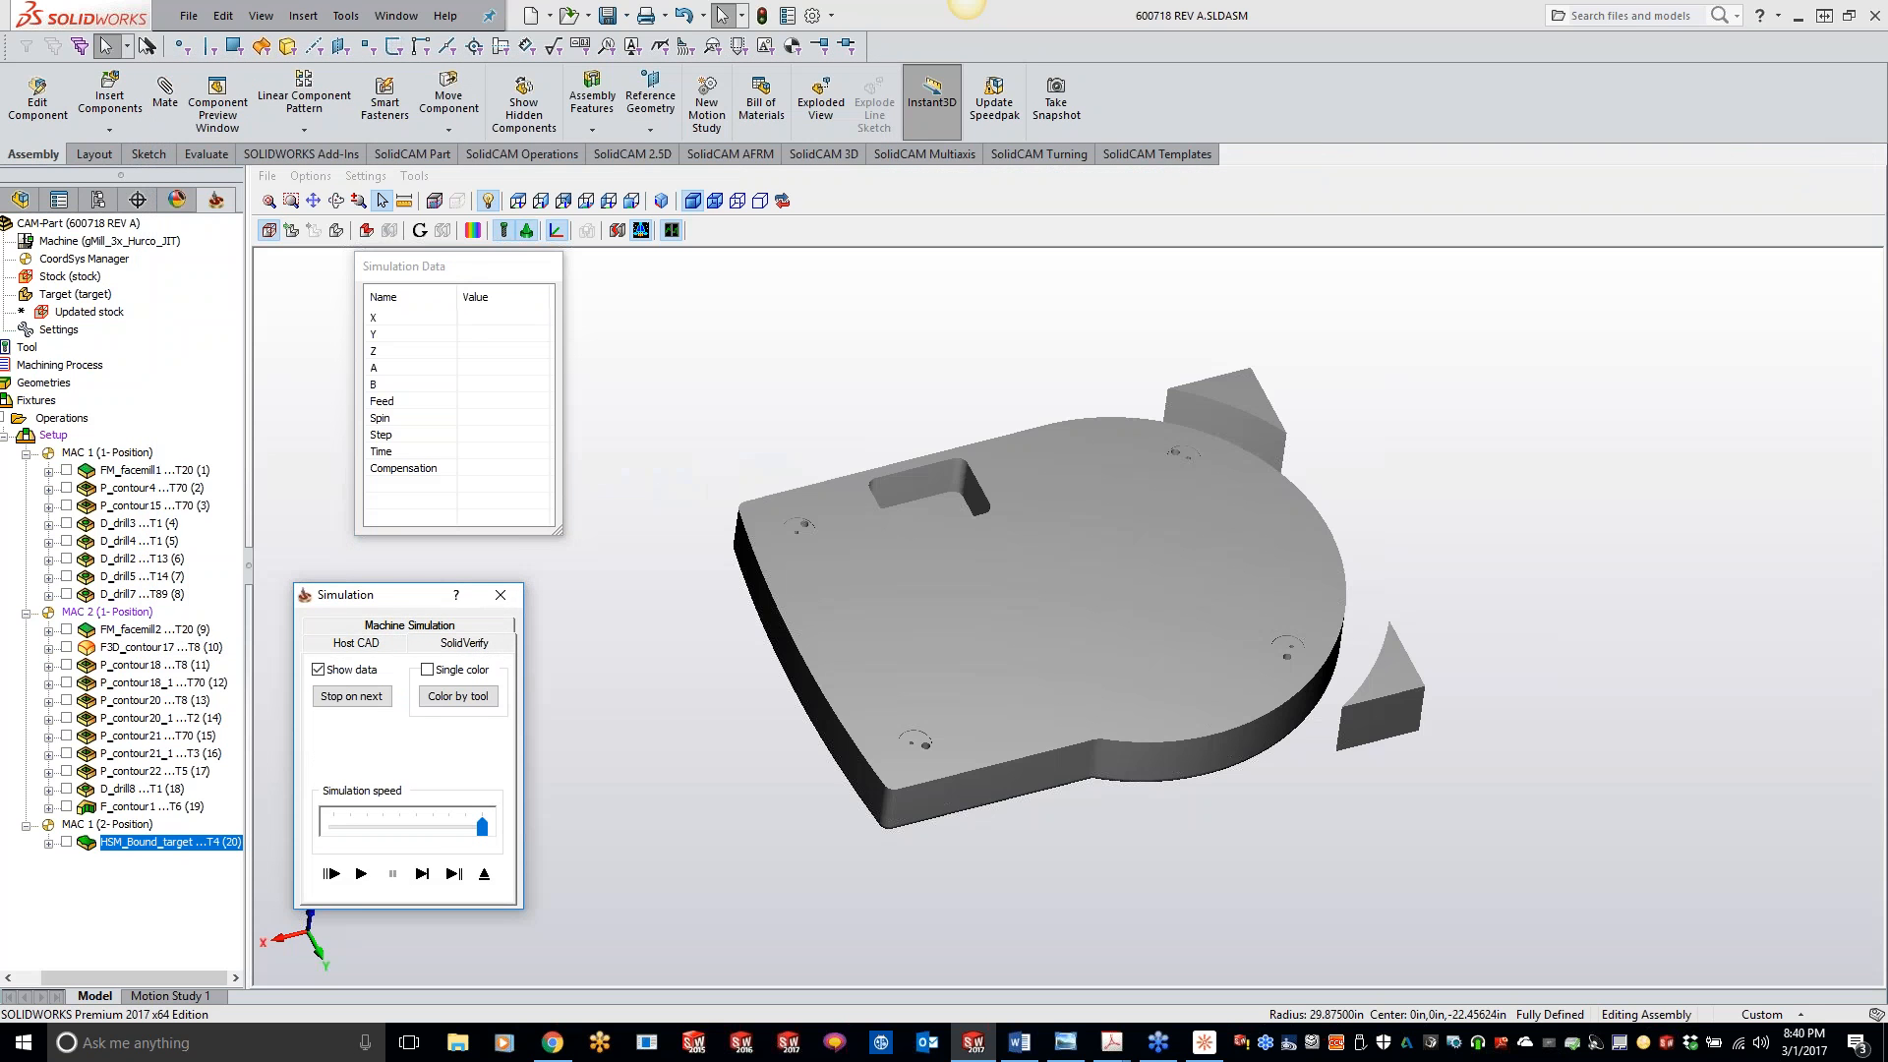
left_click(358, 875)
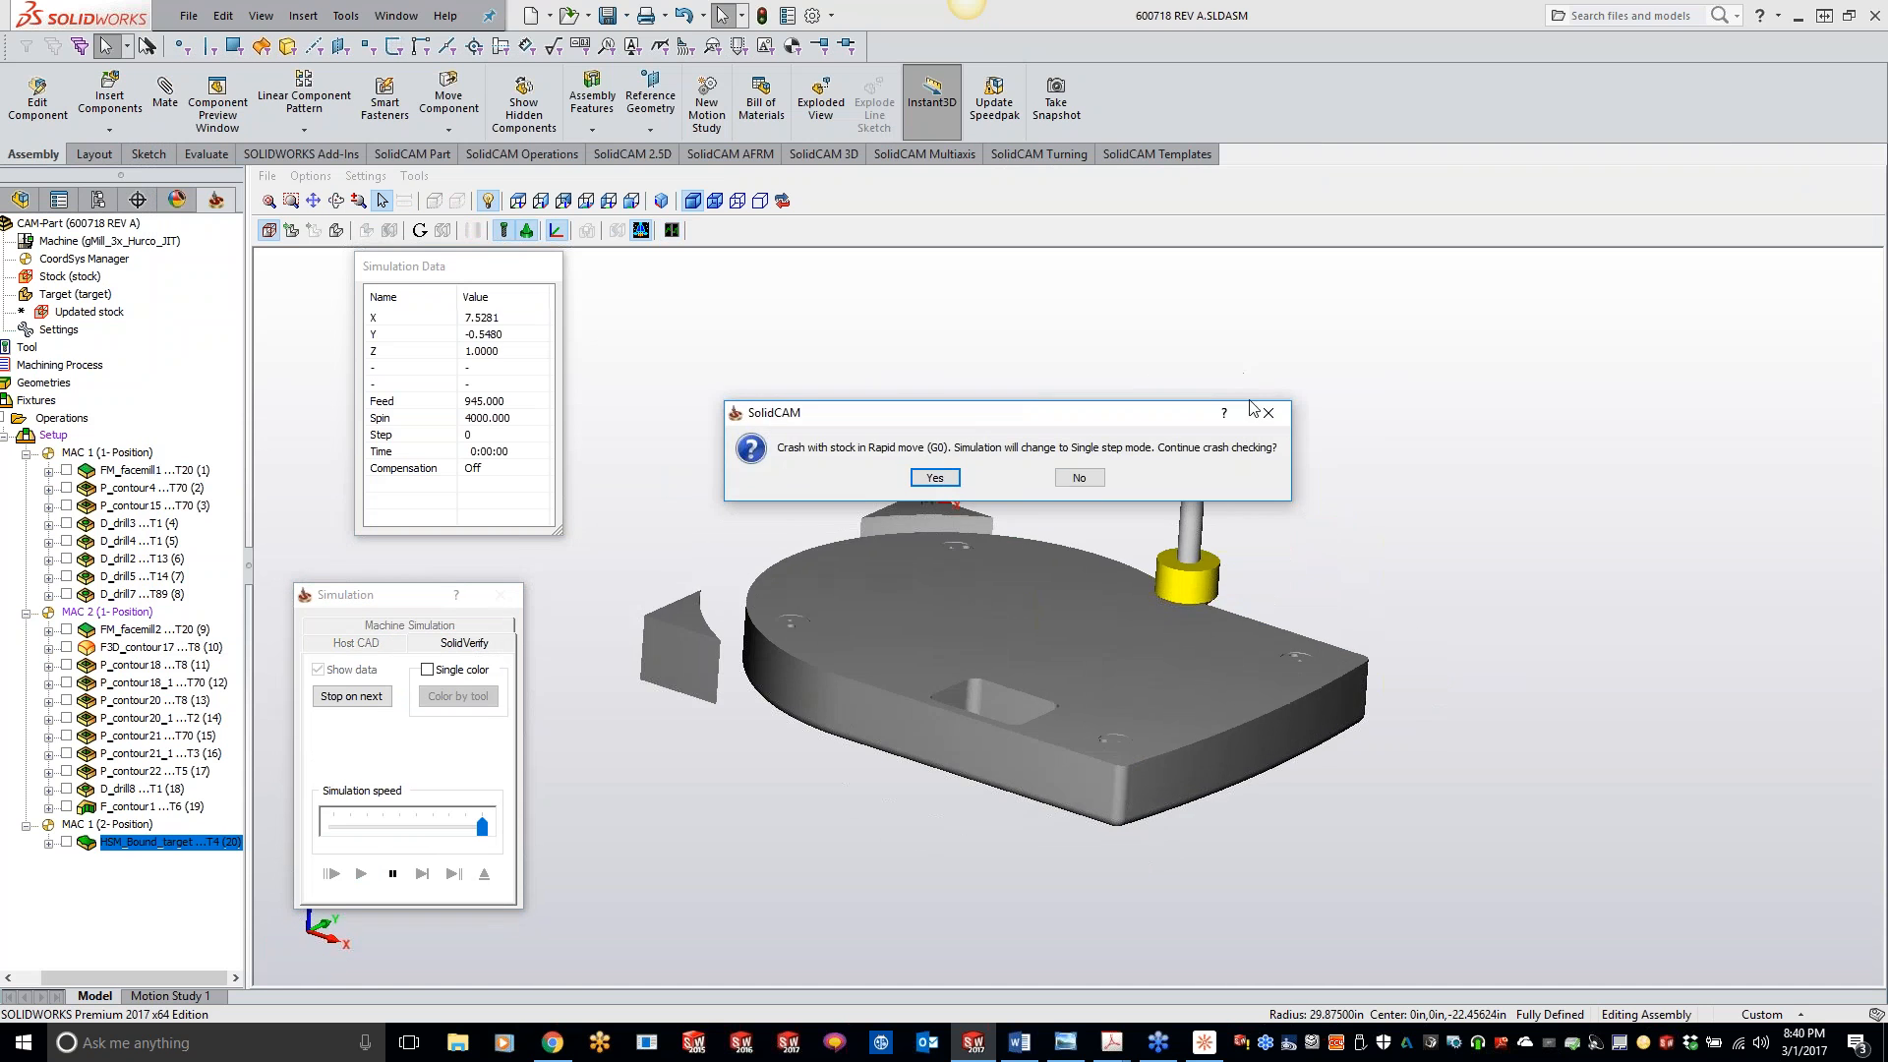
left_click(1093, 475)
left_click(360, 872)
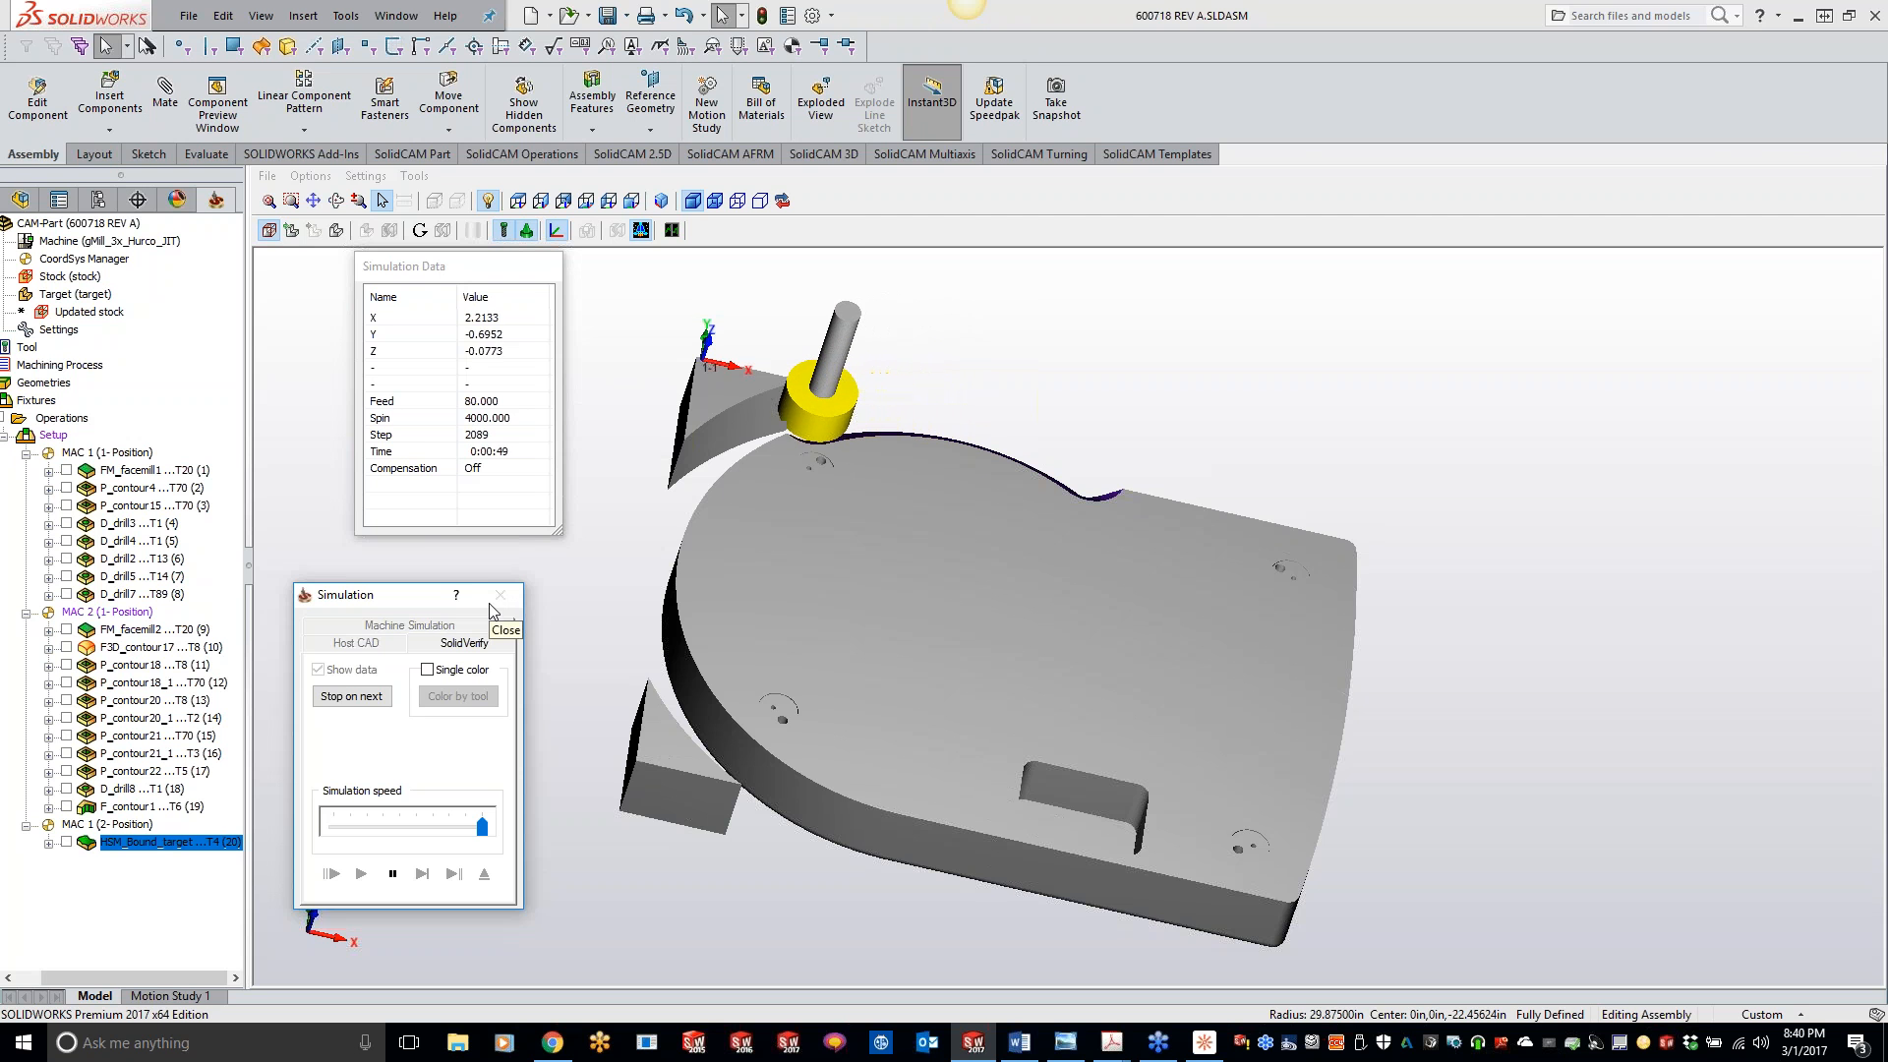
left_click(393, 873)
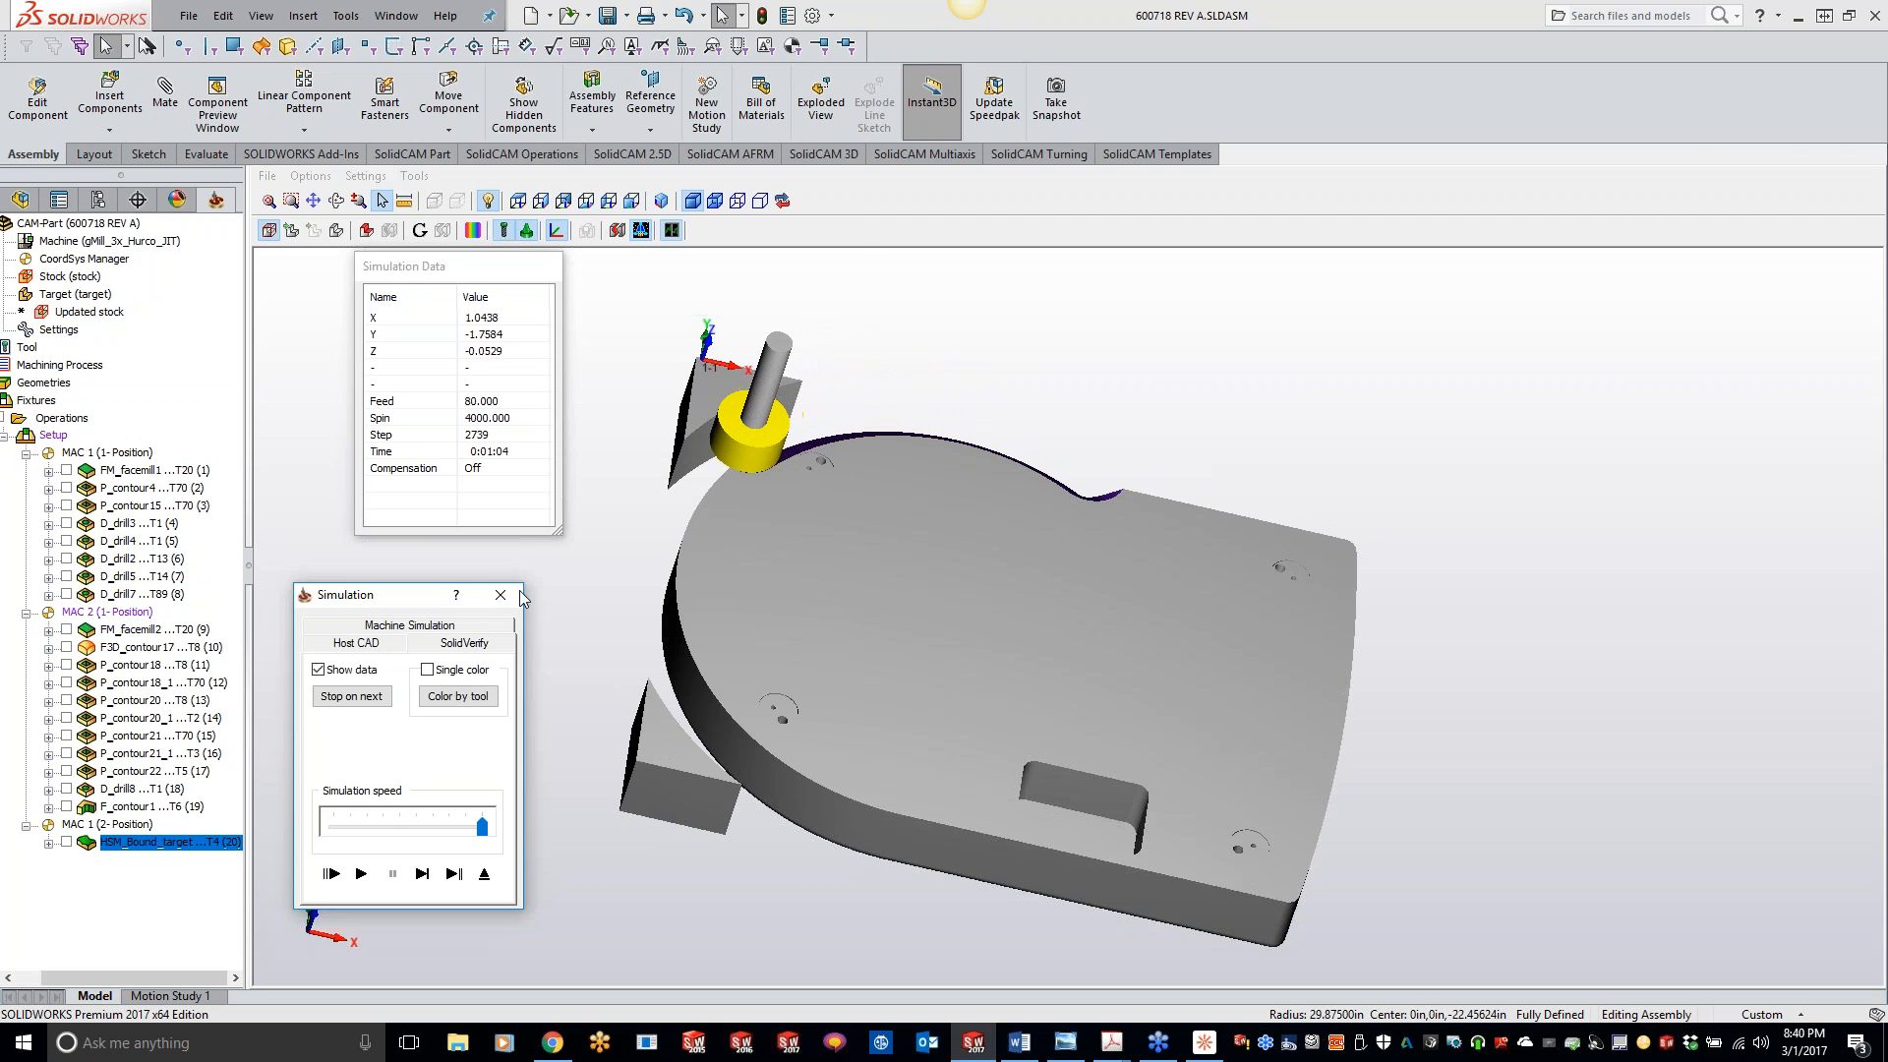
left_click(516, 593)
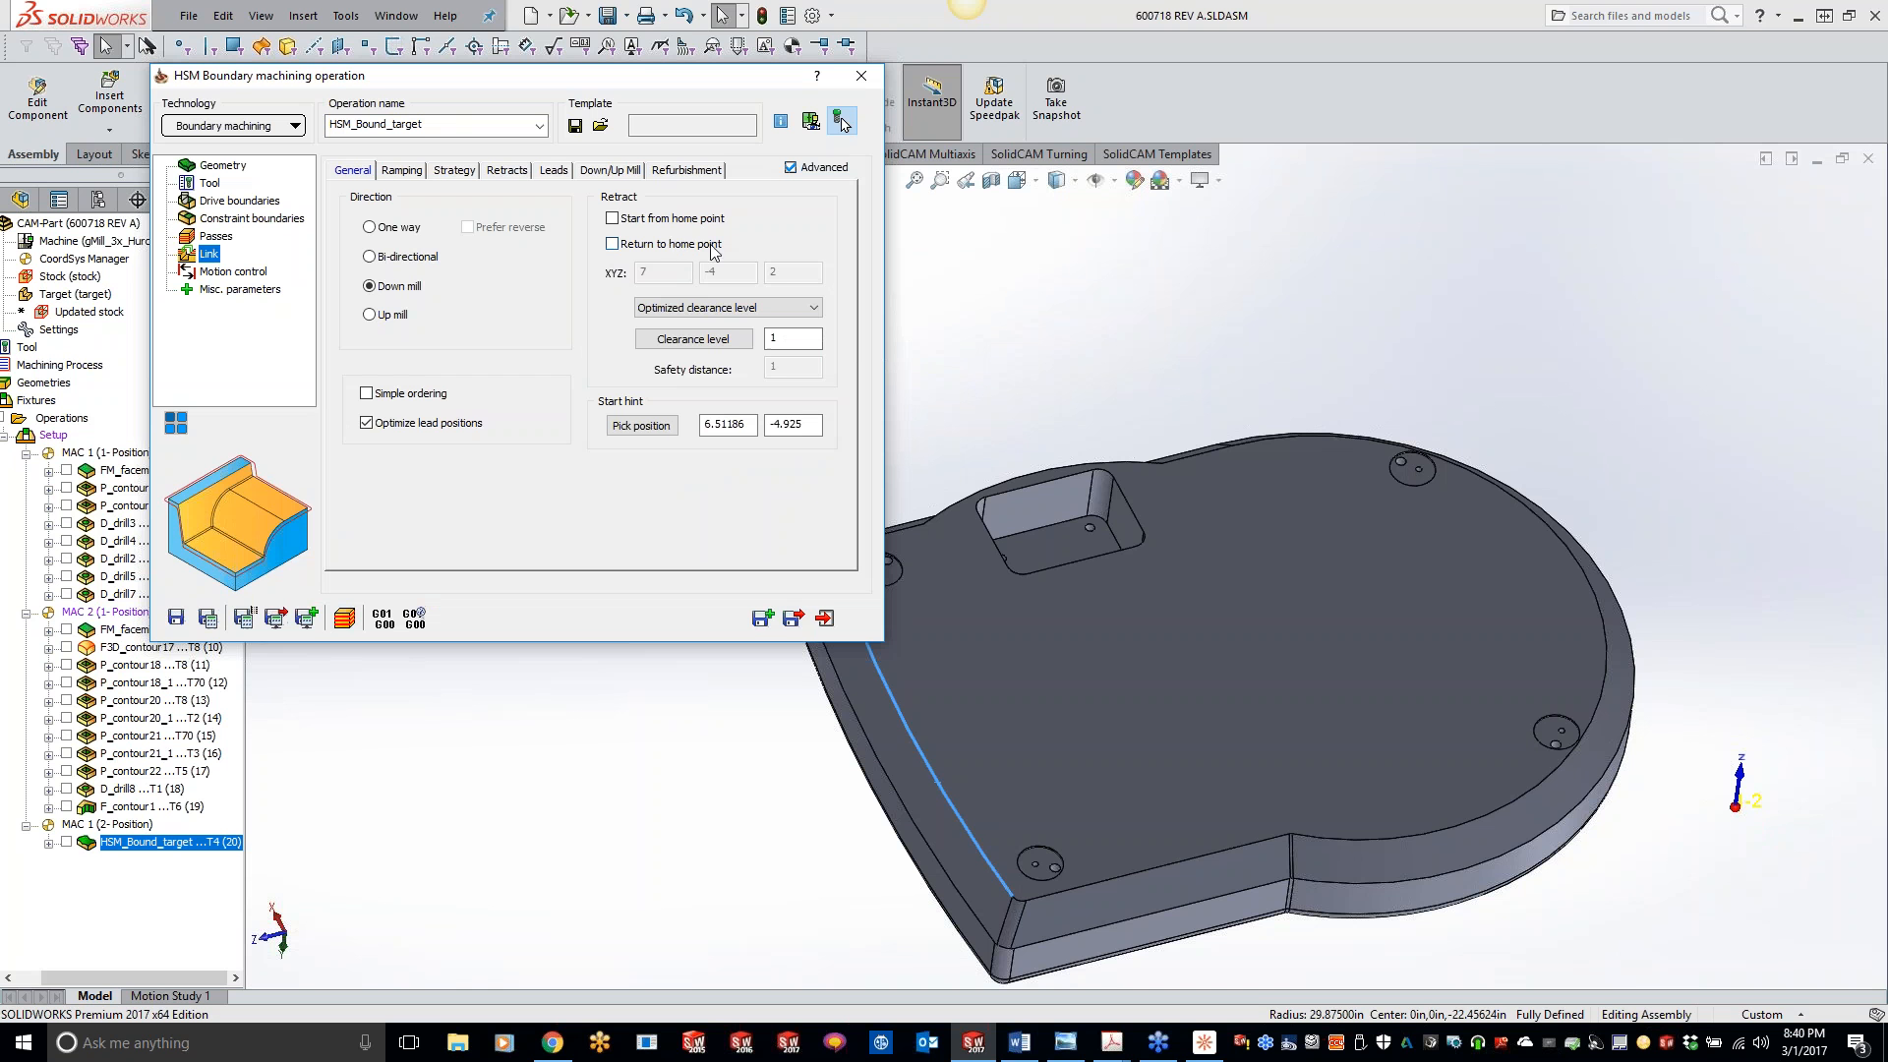
- Review the leads, retracts, strategy and ramping link settings, and set the direction back to One way
left_click(596, 173)
left_click(558, 172)
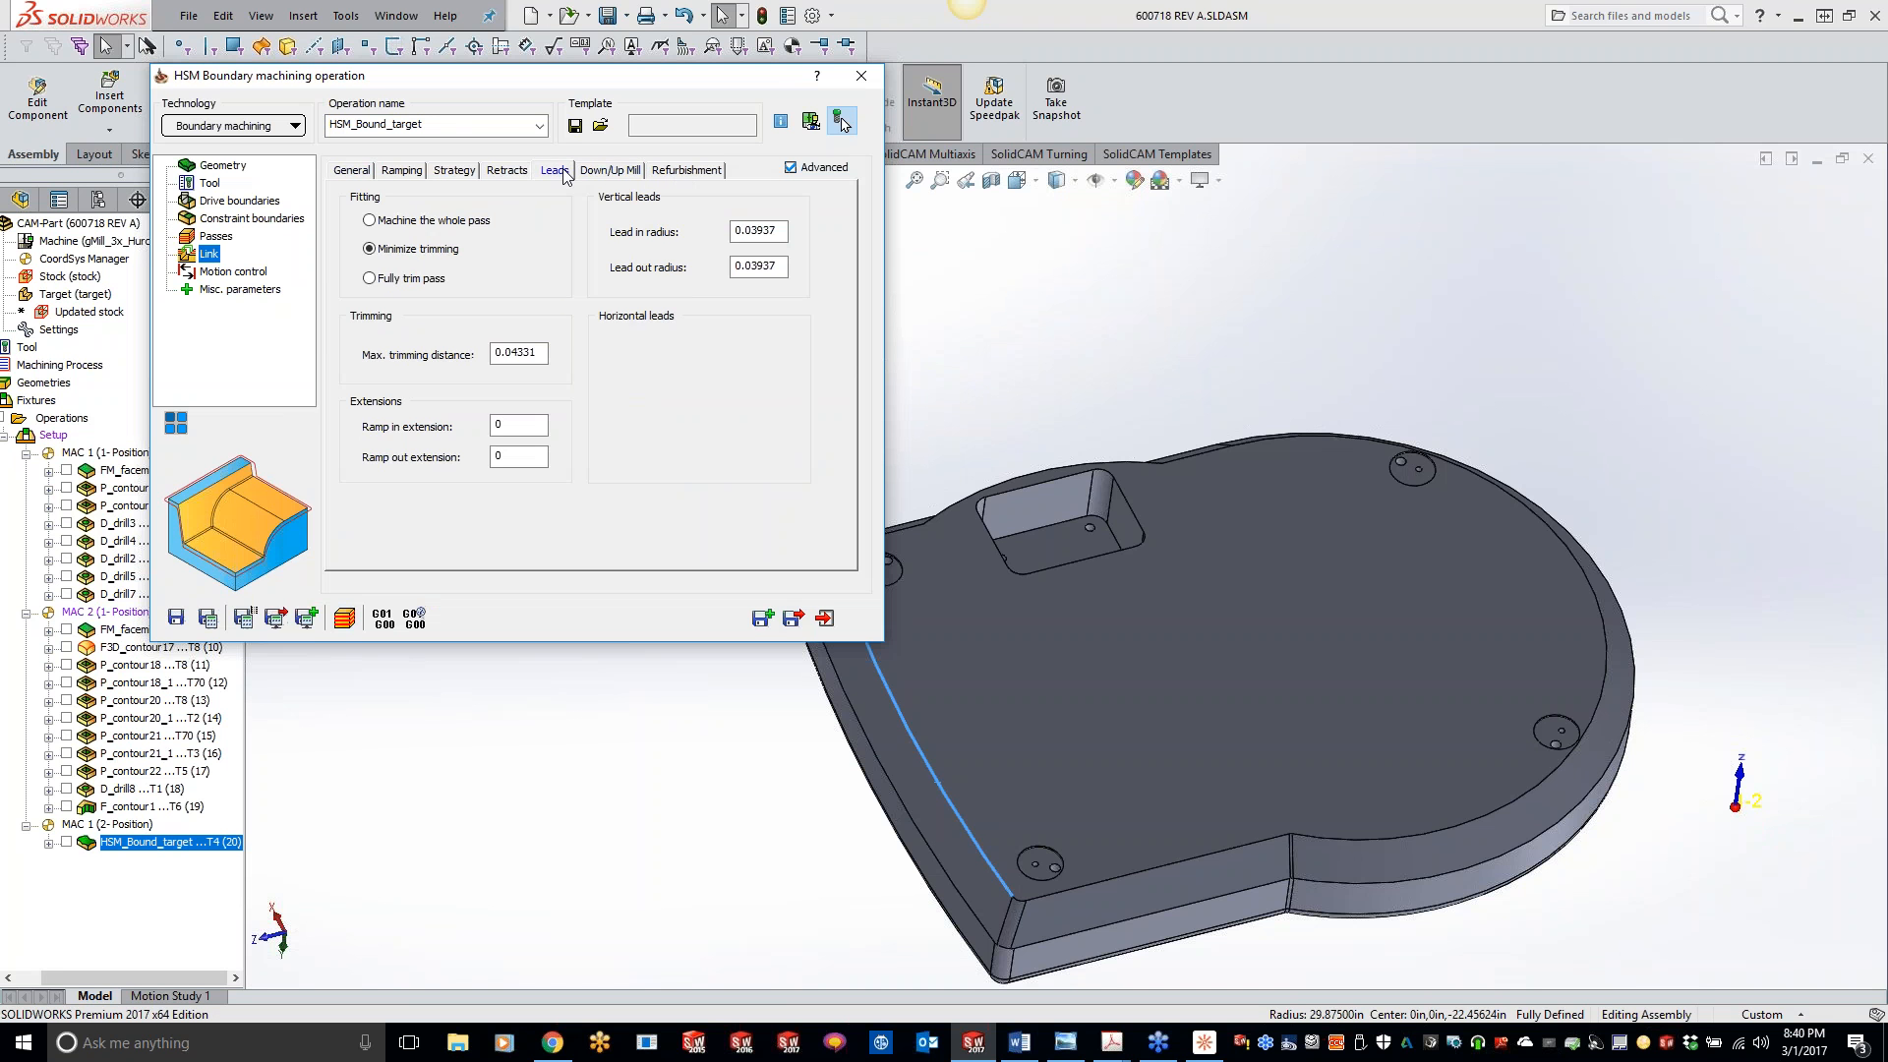
left_click(515, 175)
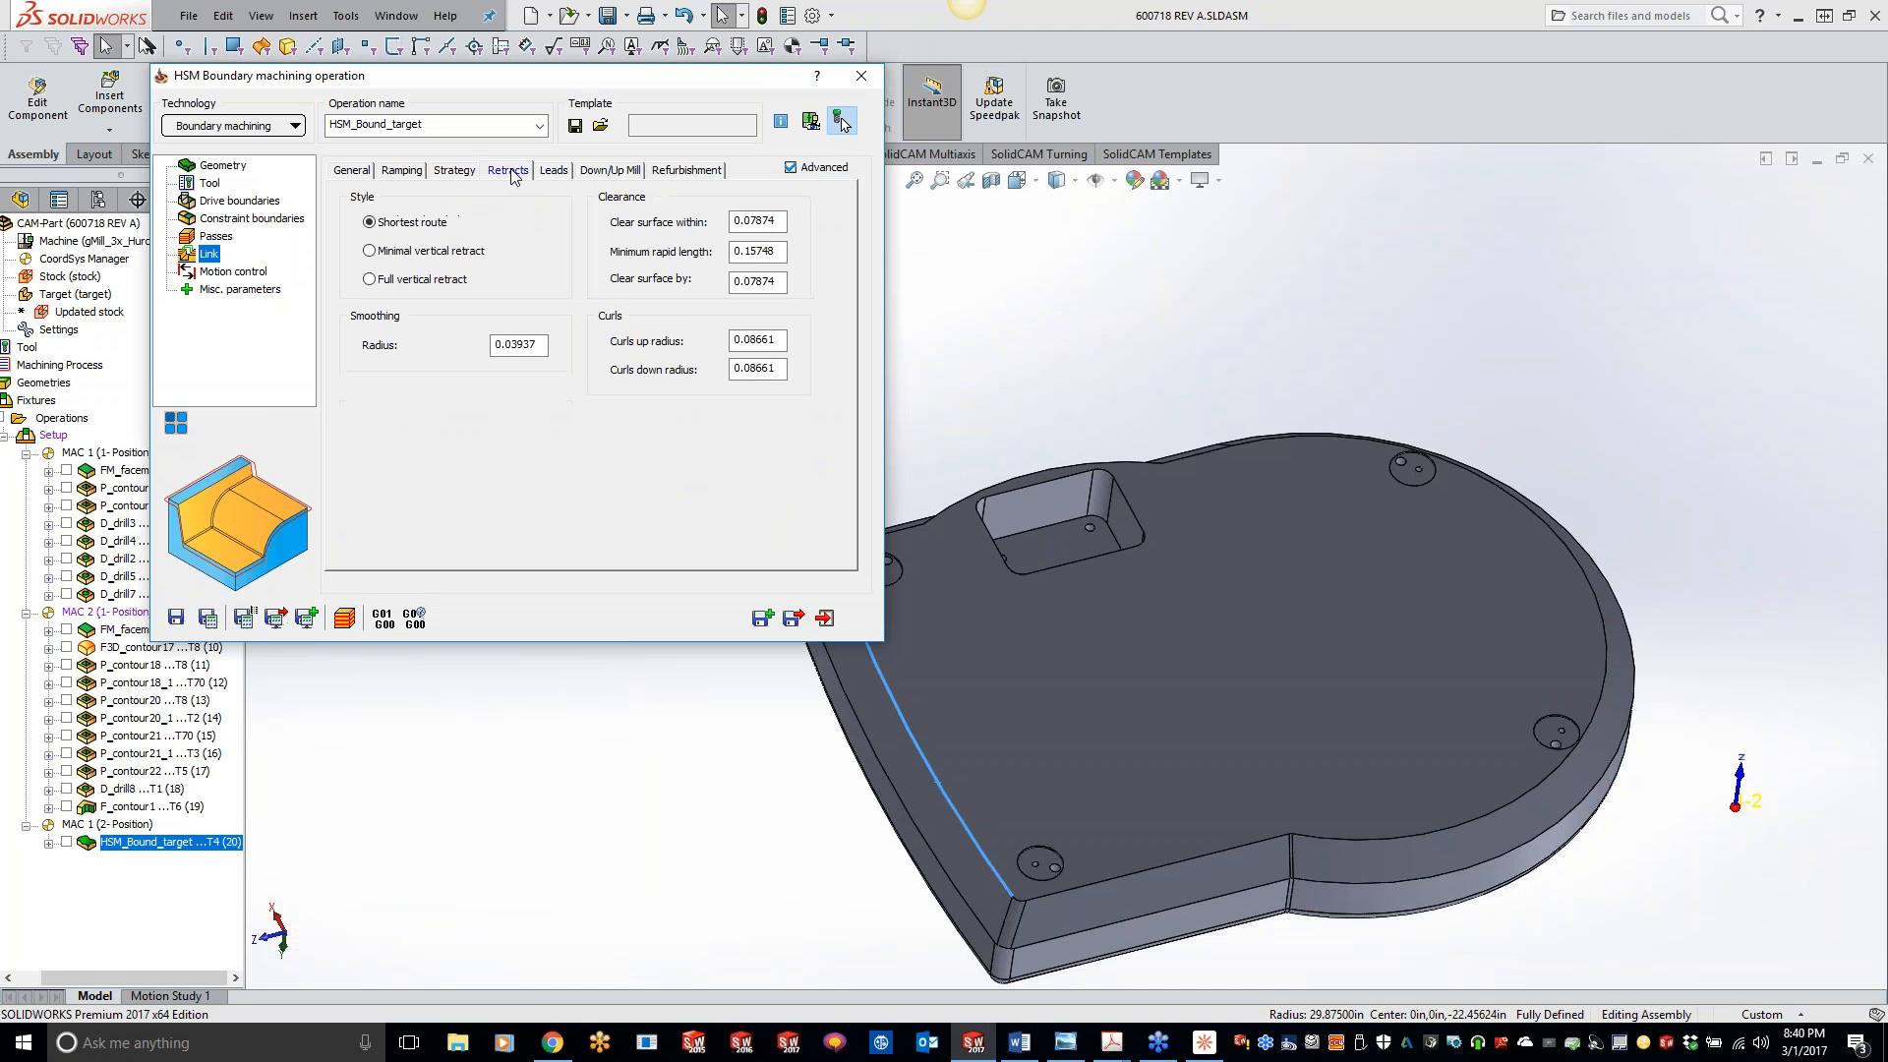
left_click(456, 175)
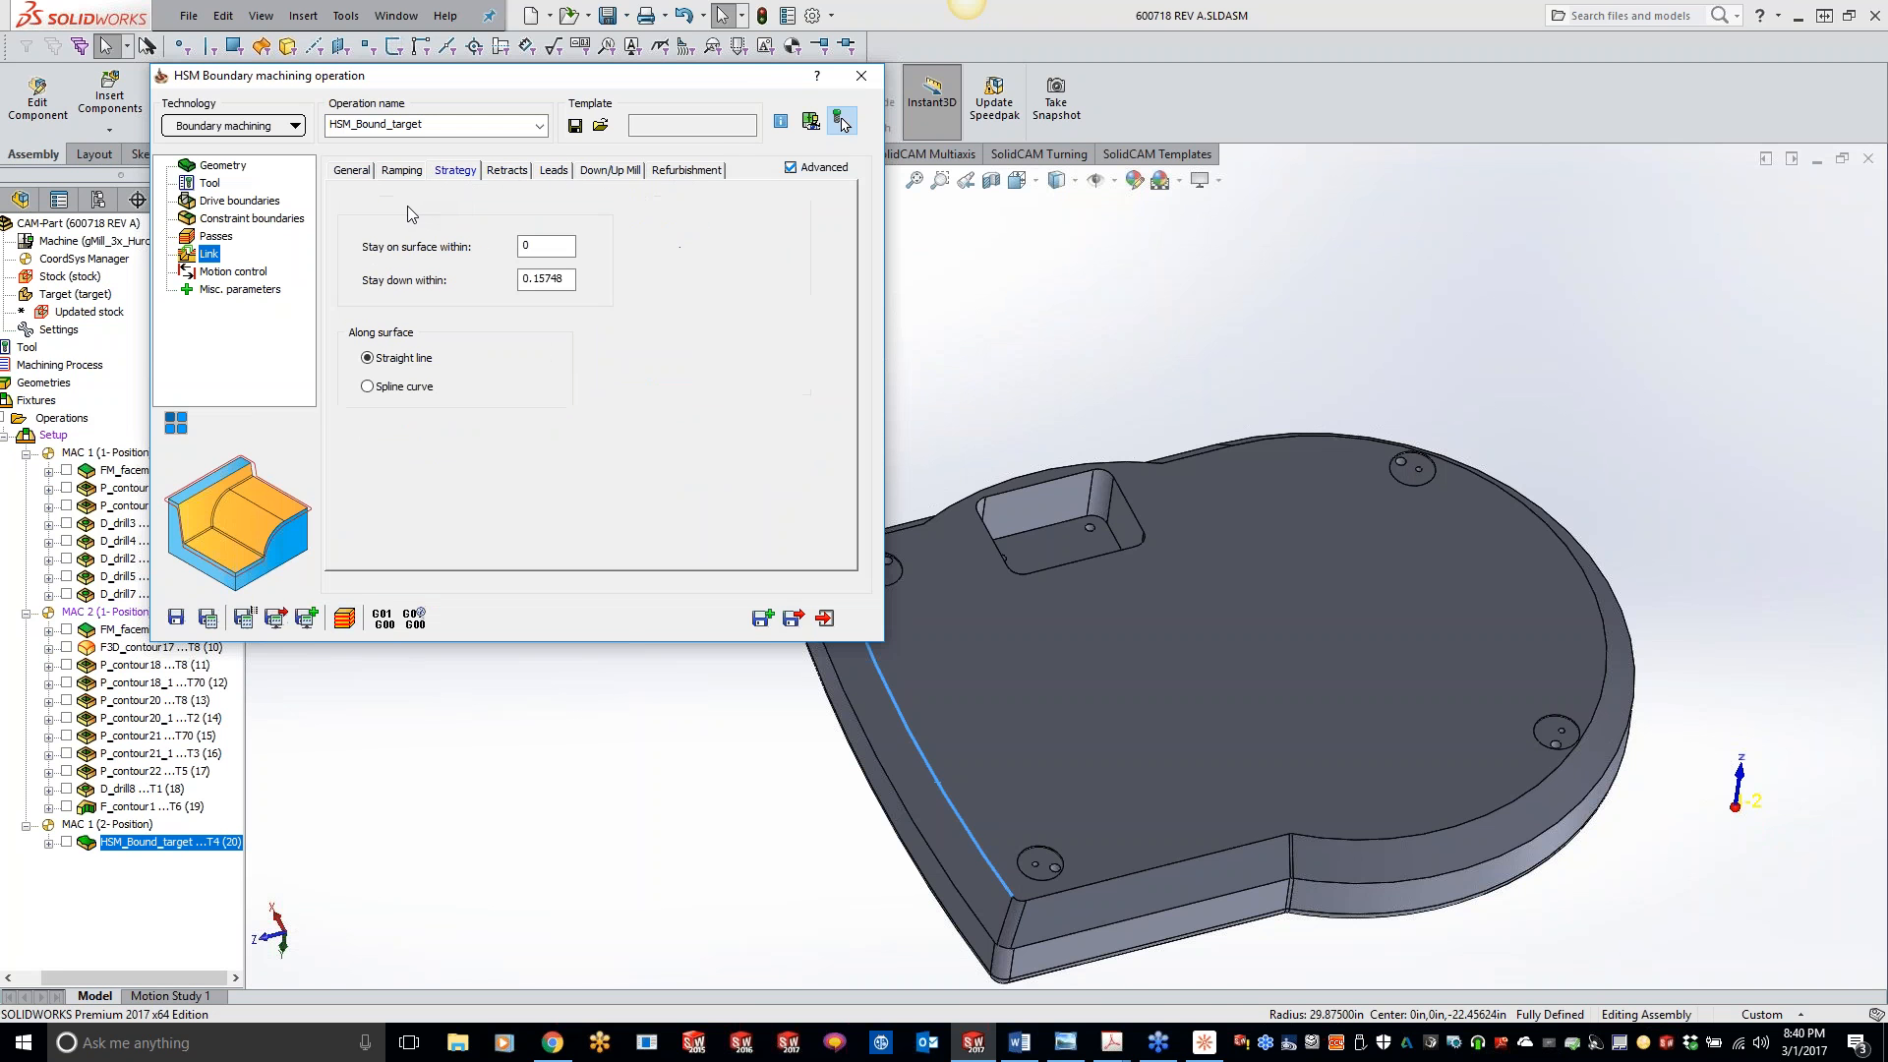
left_click(407, 175)
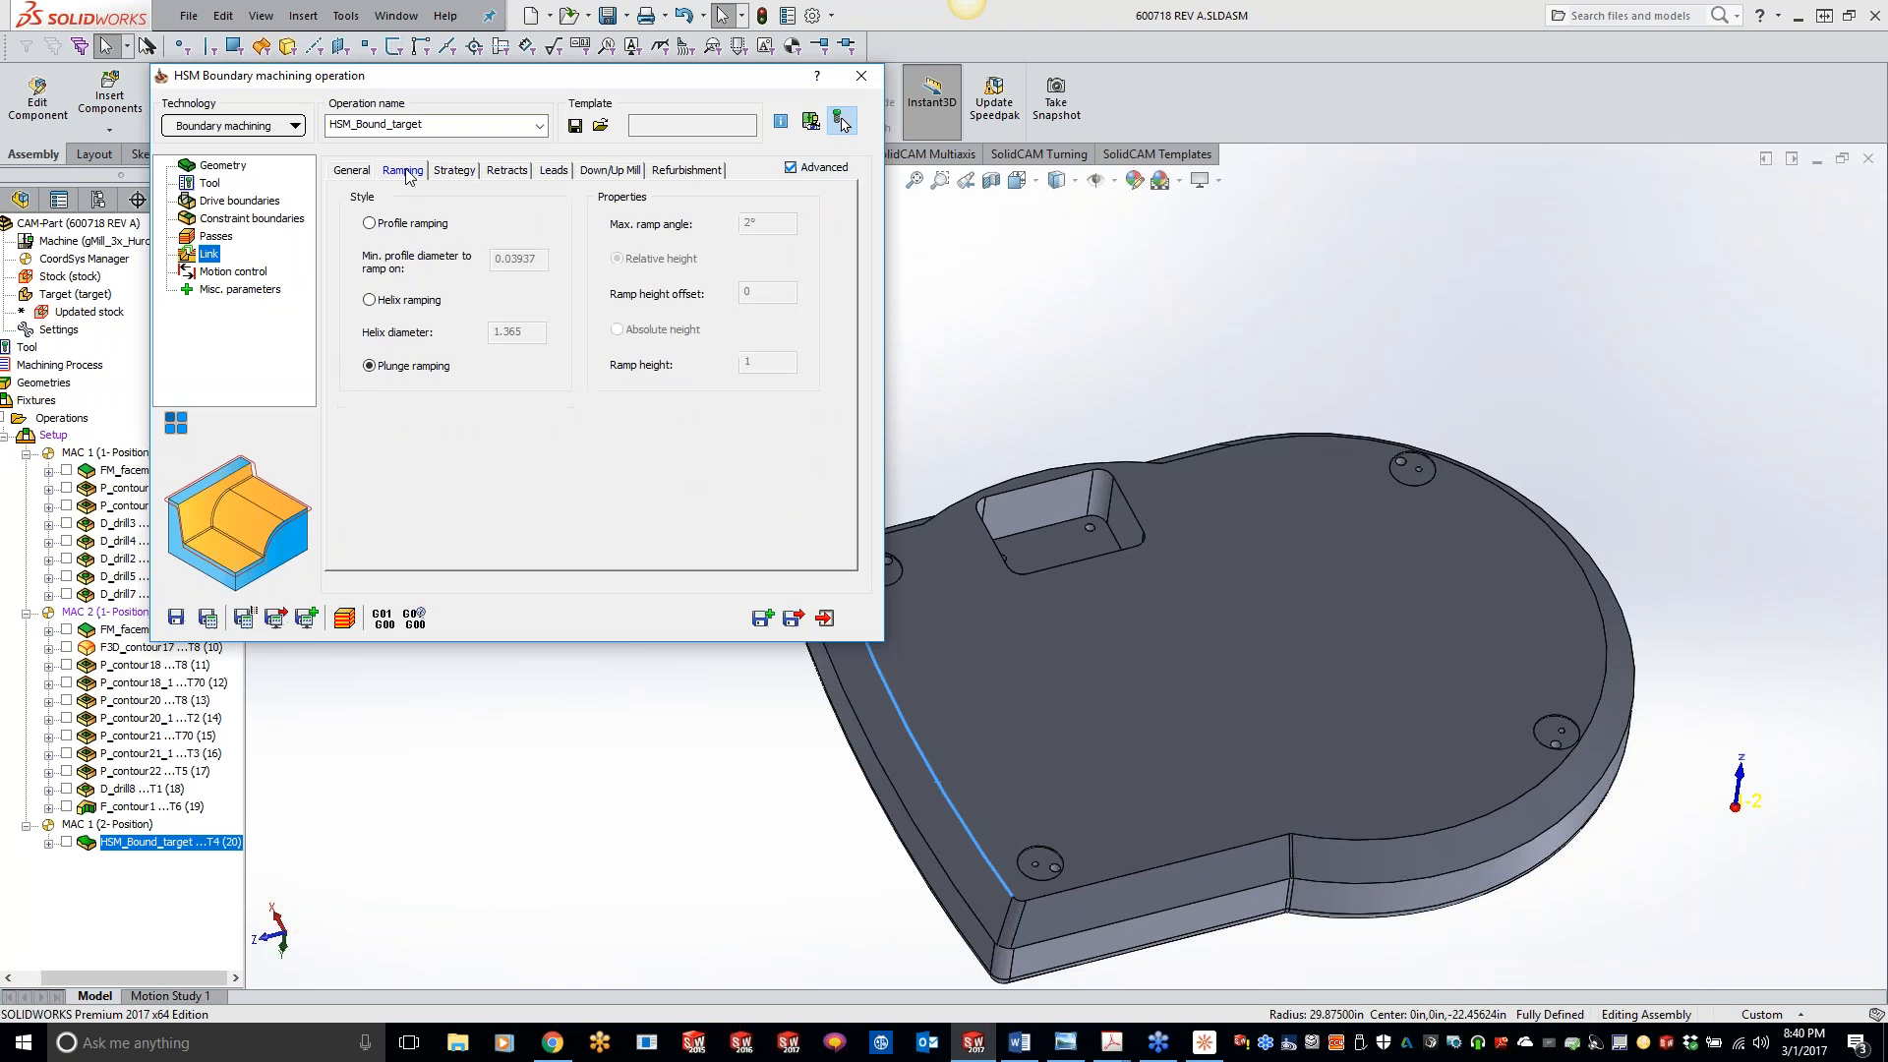
left_click(346, 174)
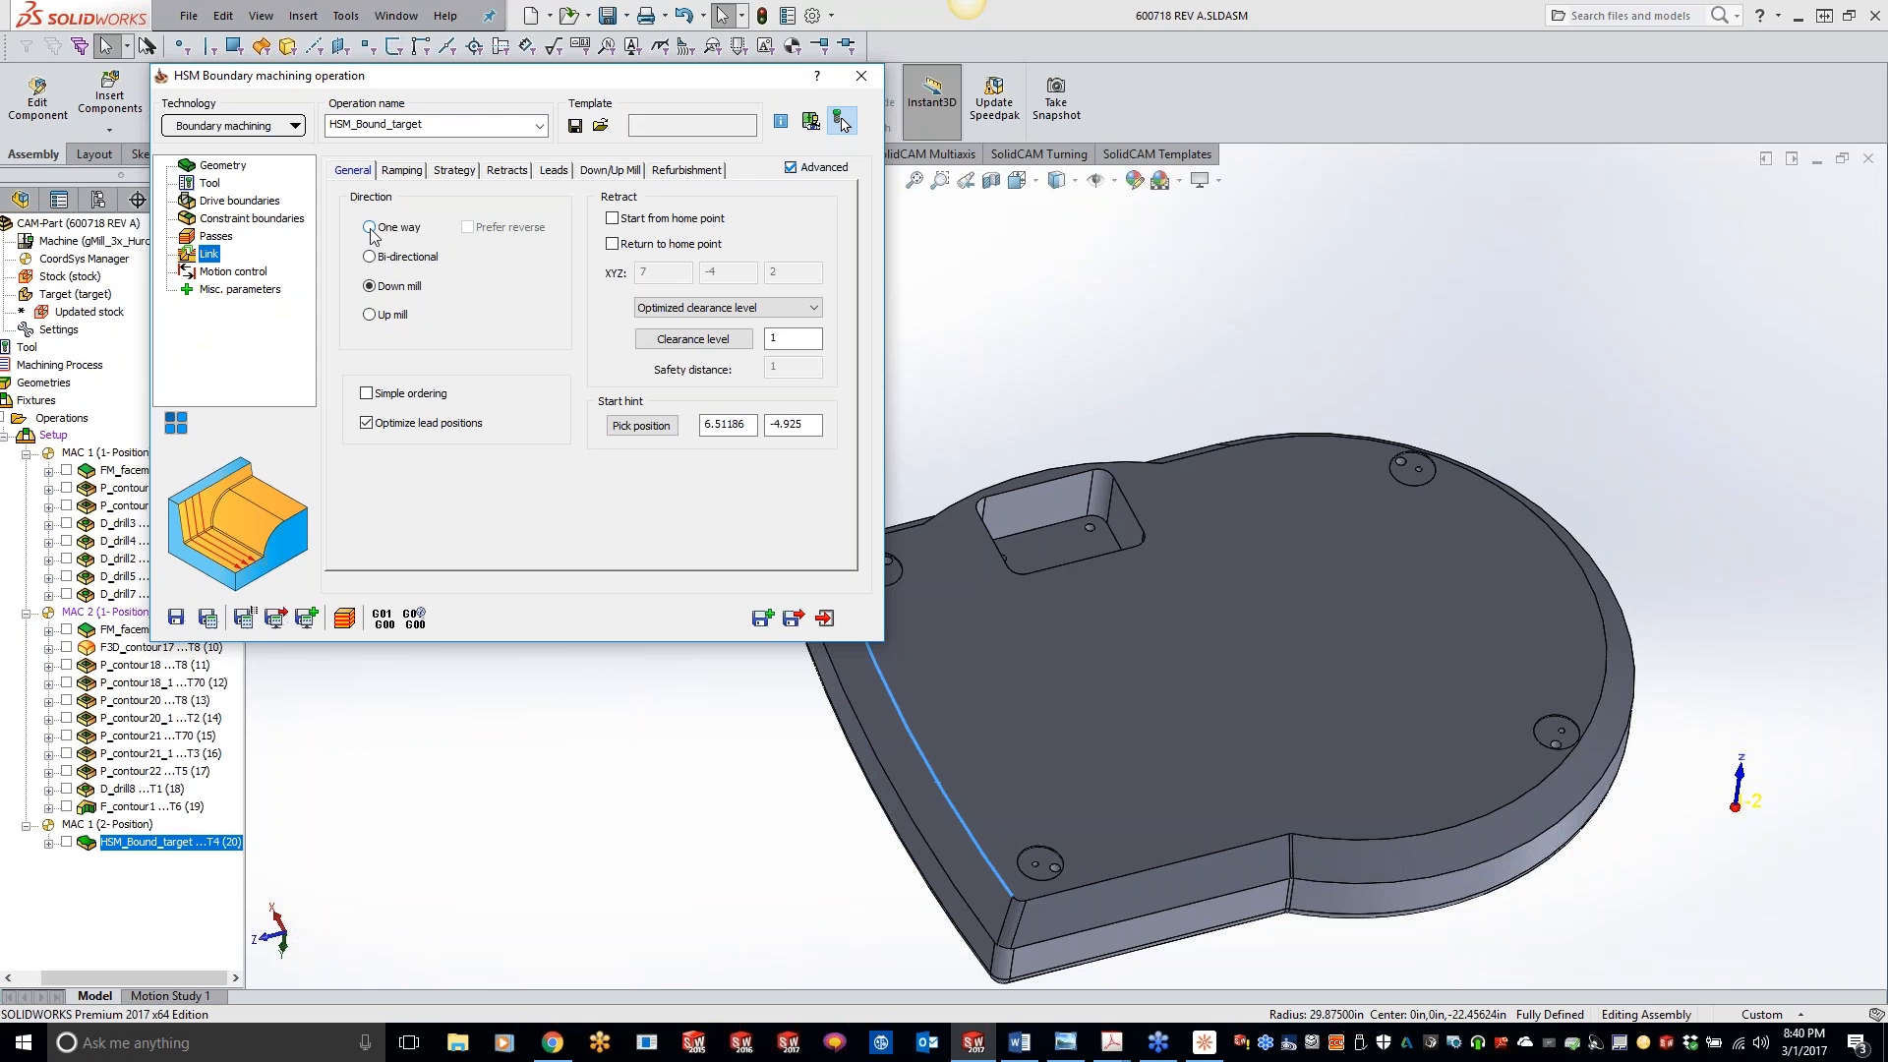
left_click(370, 228)
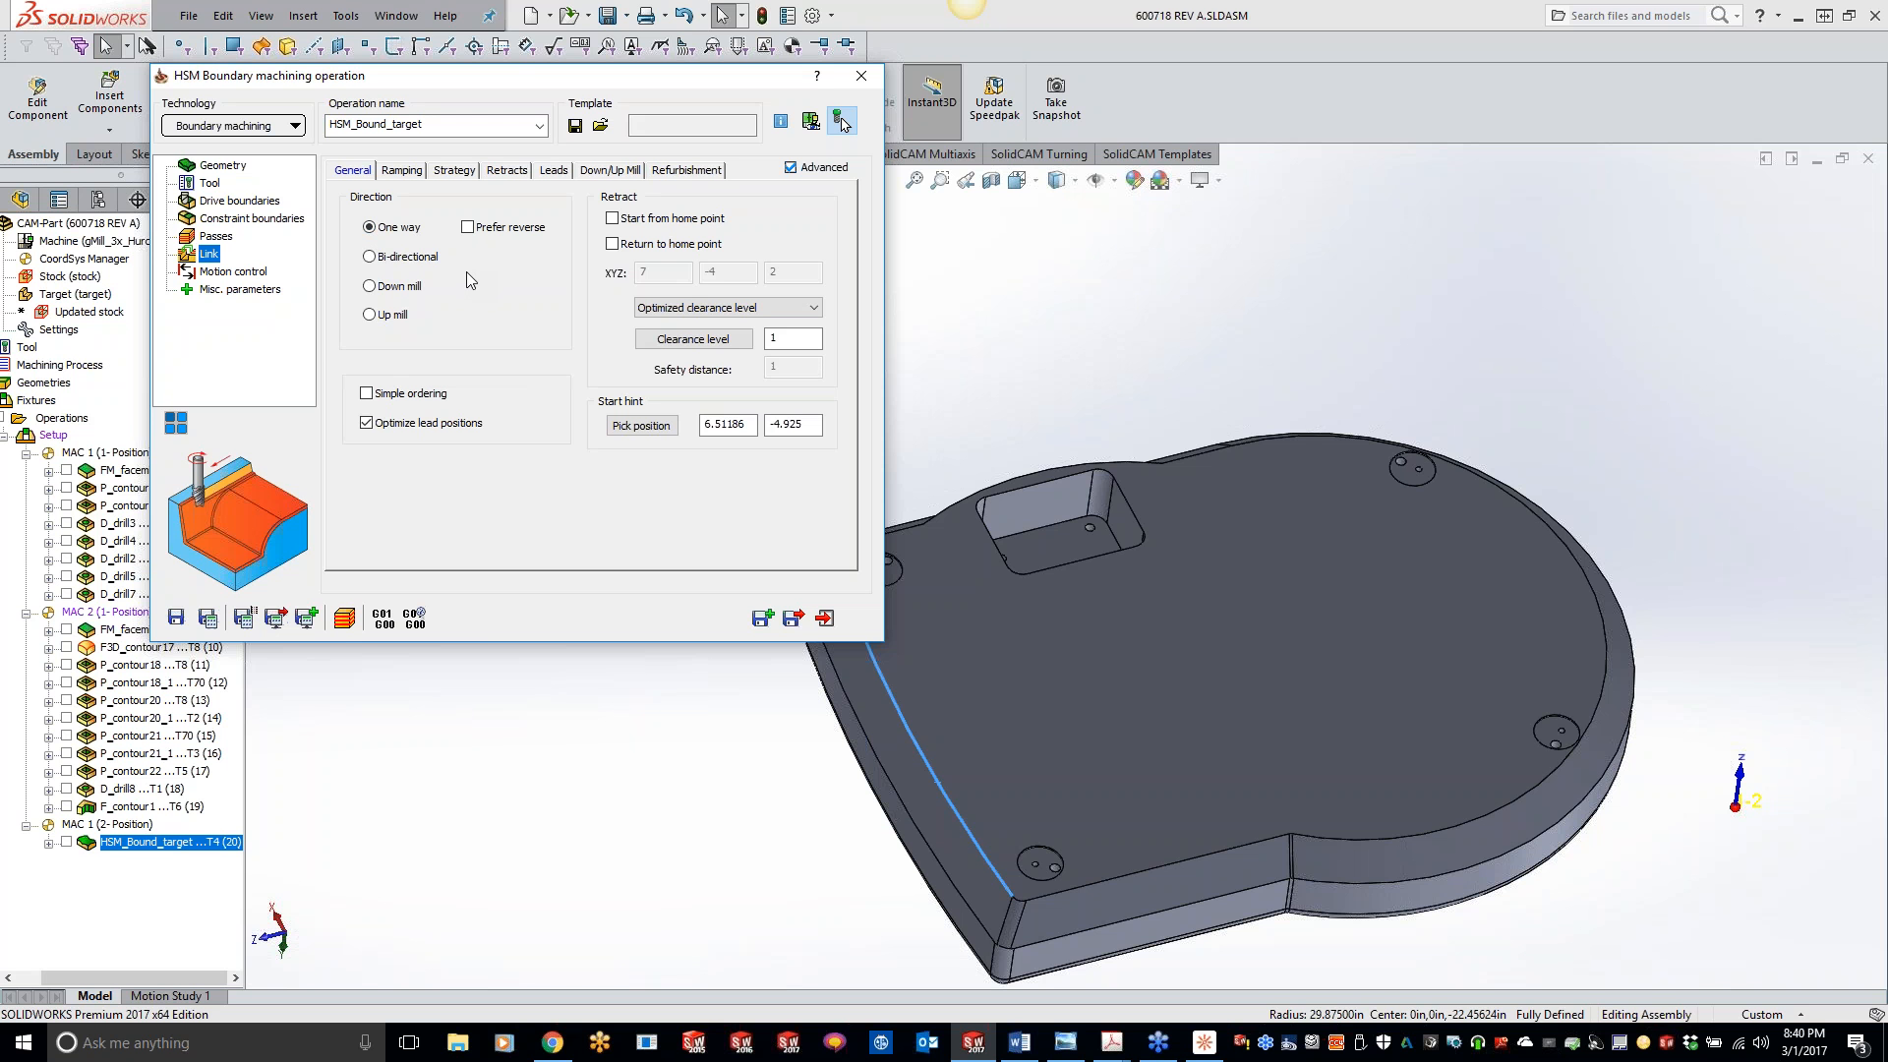
- Set the constraint boundary to Auto-created box of stock model, and save and calculate the operation
left_click(224, 237)
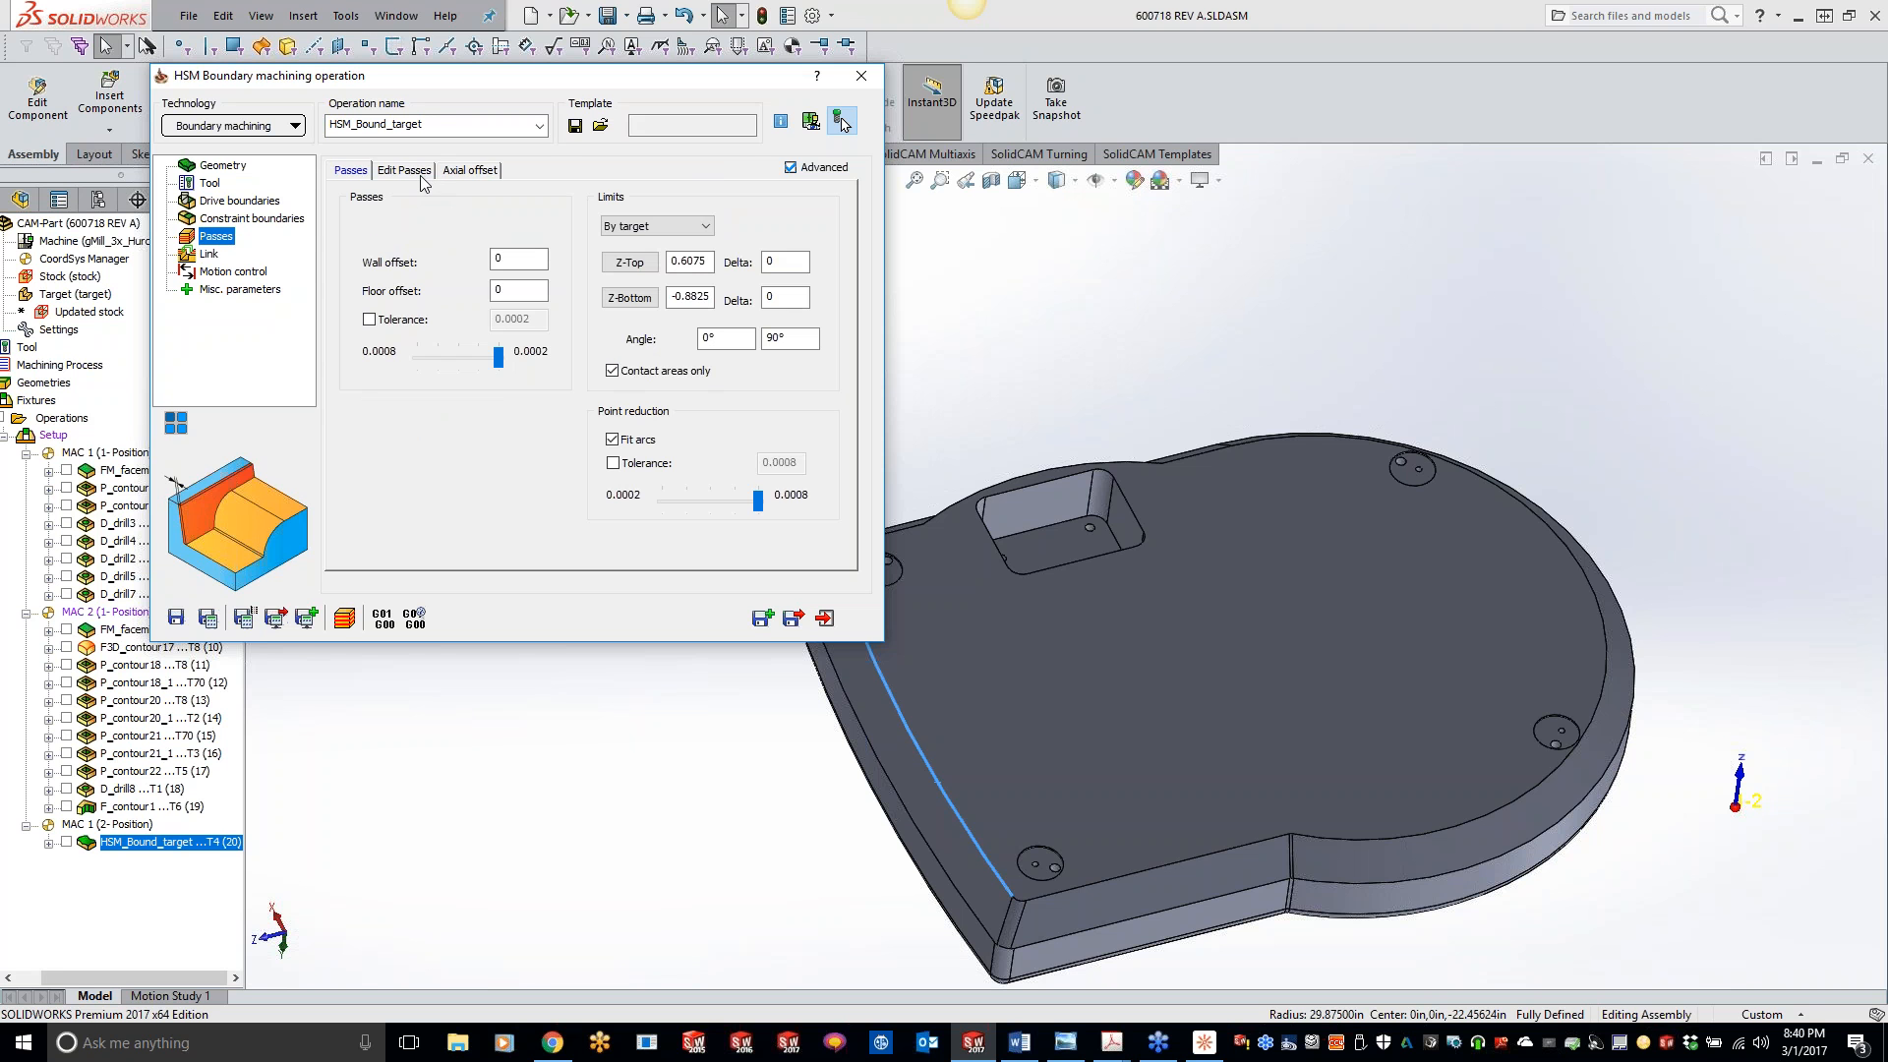
left_click(246, 222)
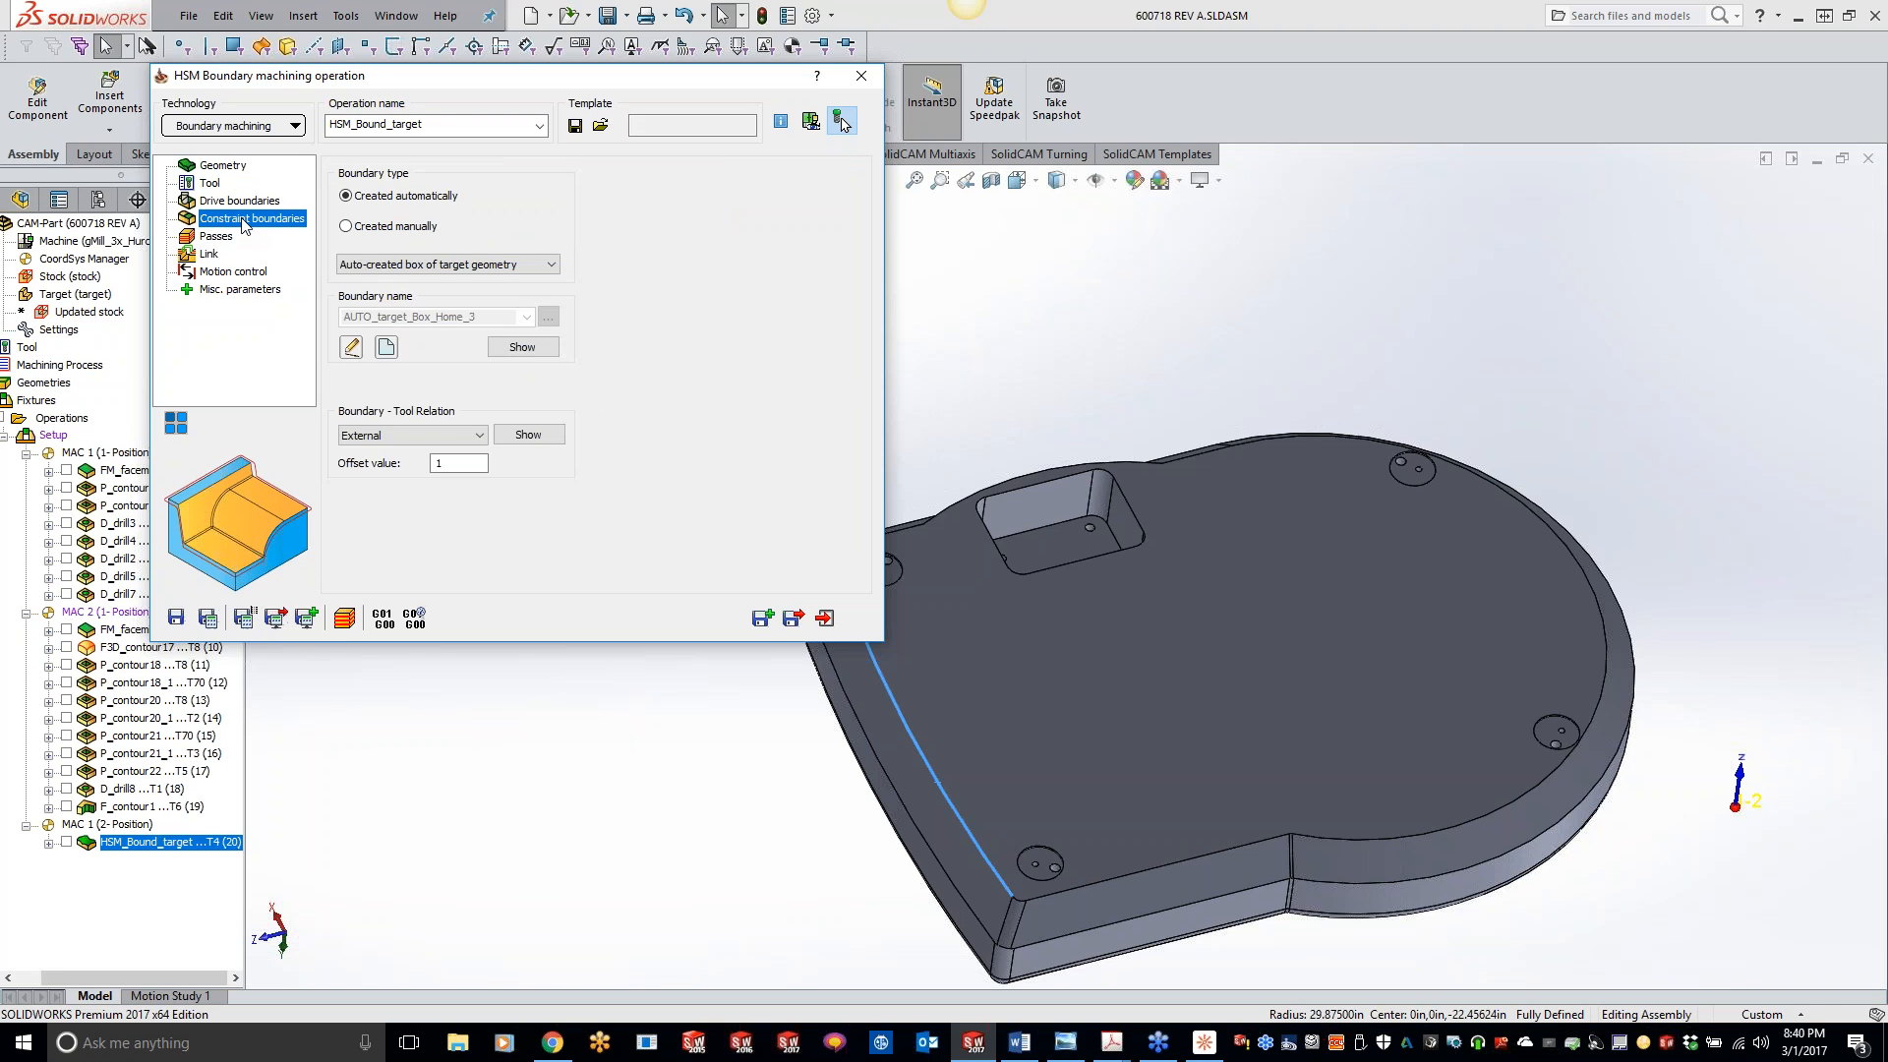
left_click(412, 266)
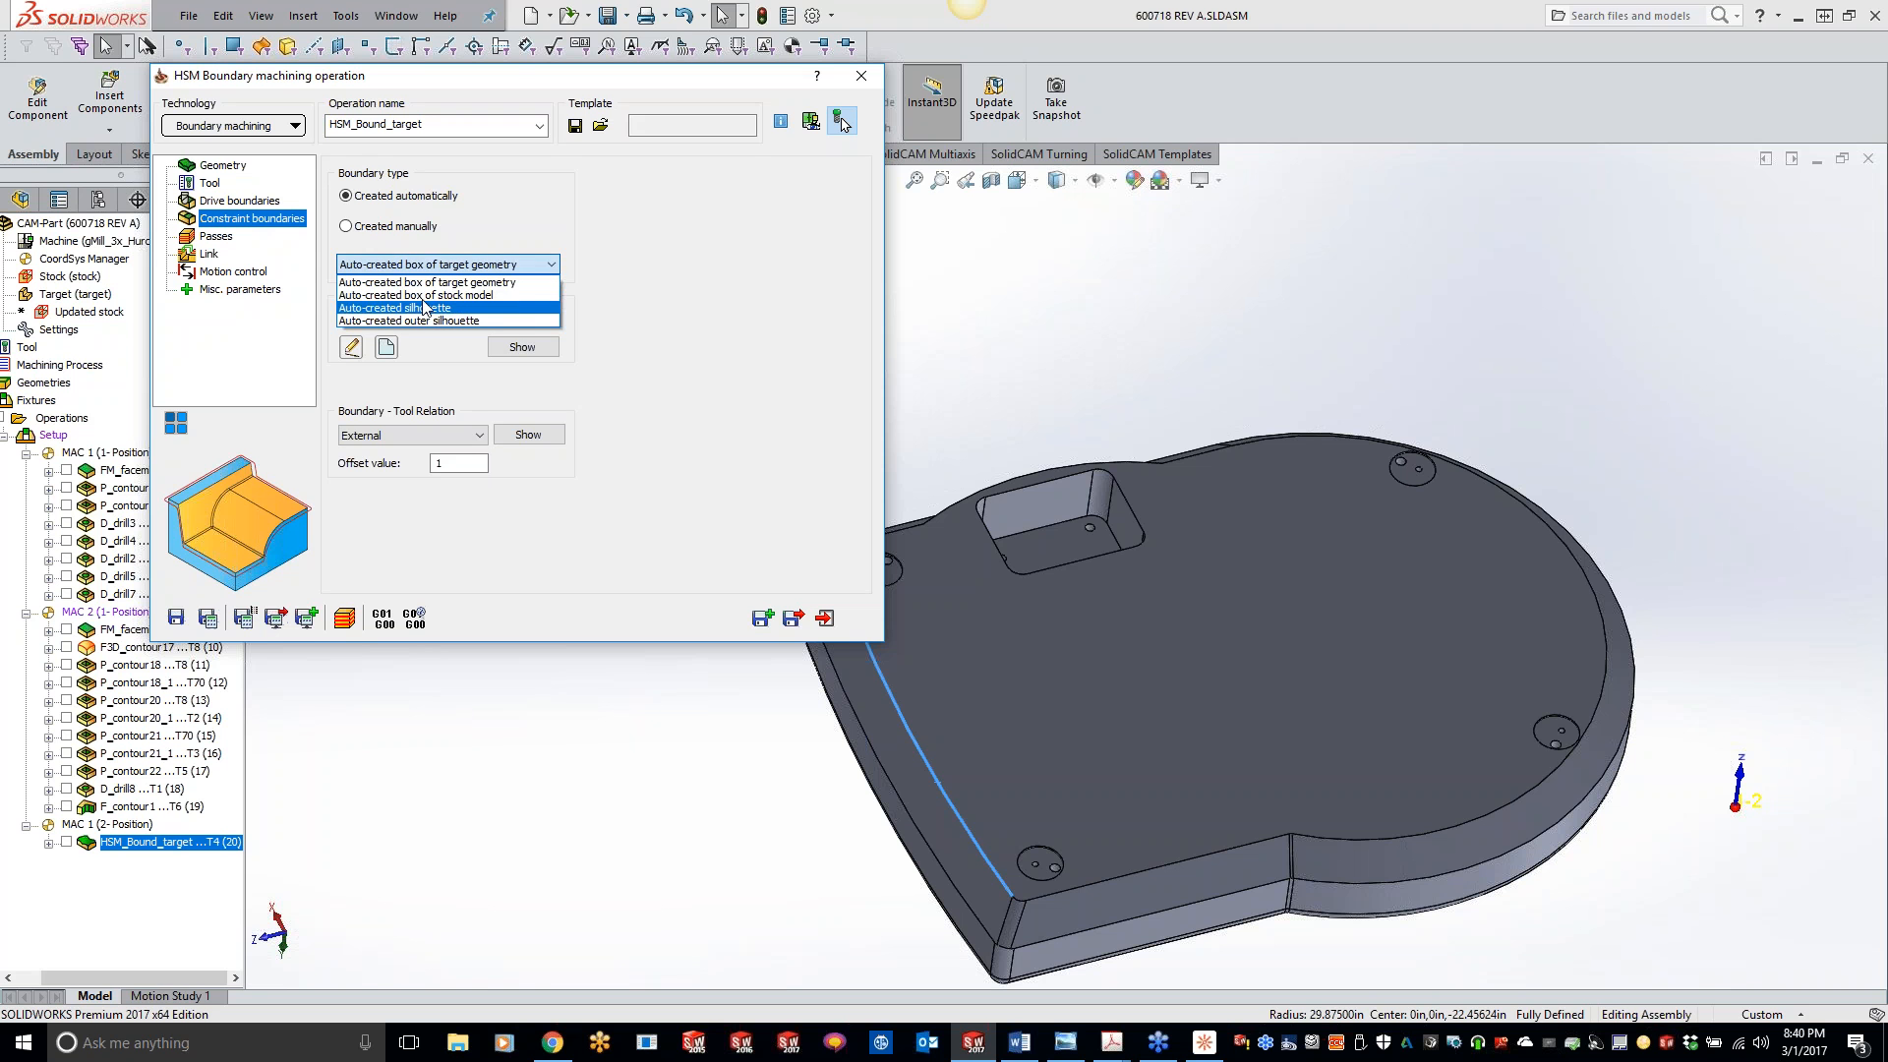
left_click(413, 295)
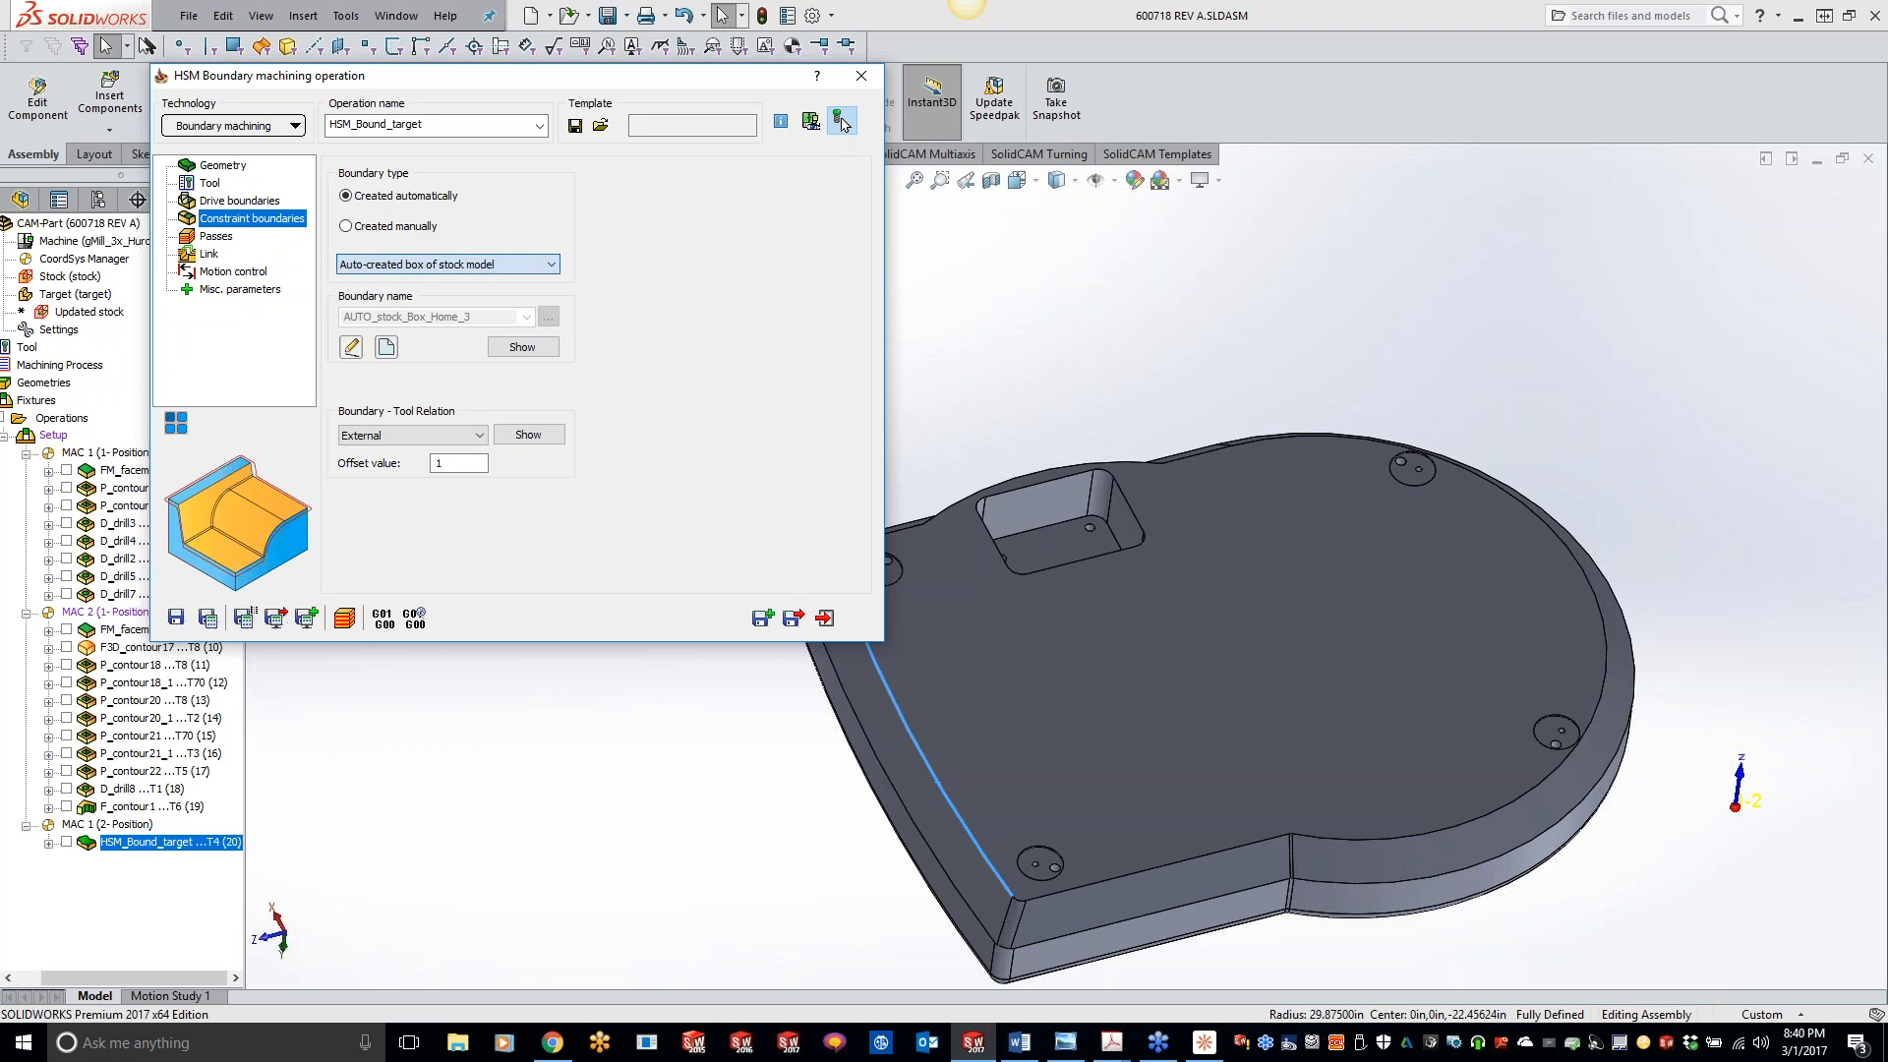
left_click(209, 621)
- Simulate the operation with the stock-box constraint boundary in SolidVerify, check where the cutter starts and its direction, and exit
left_click(307, 619)
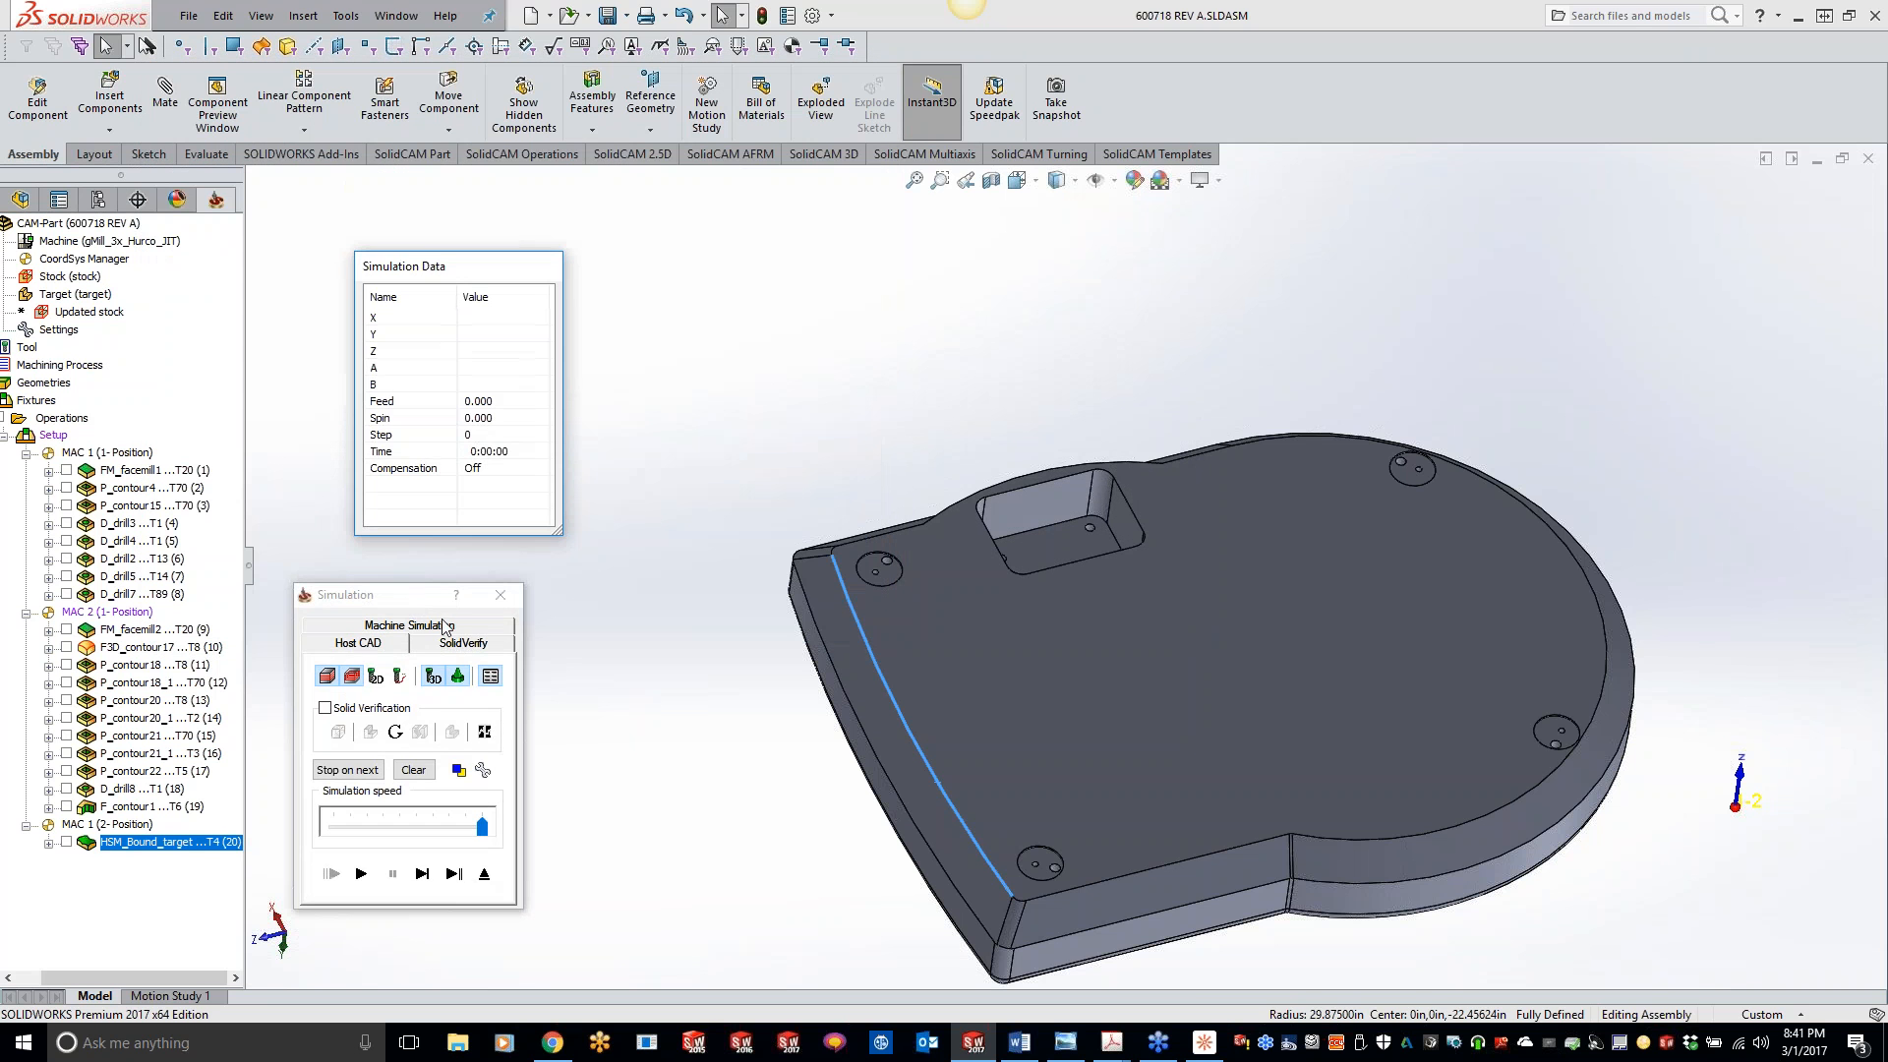
left_click(462, 644)
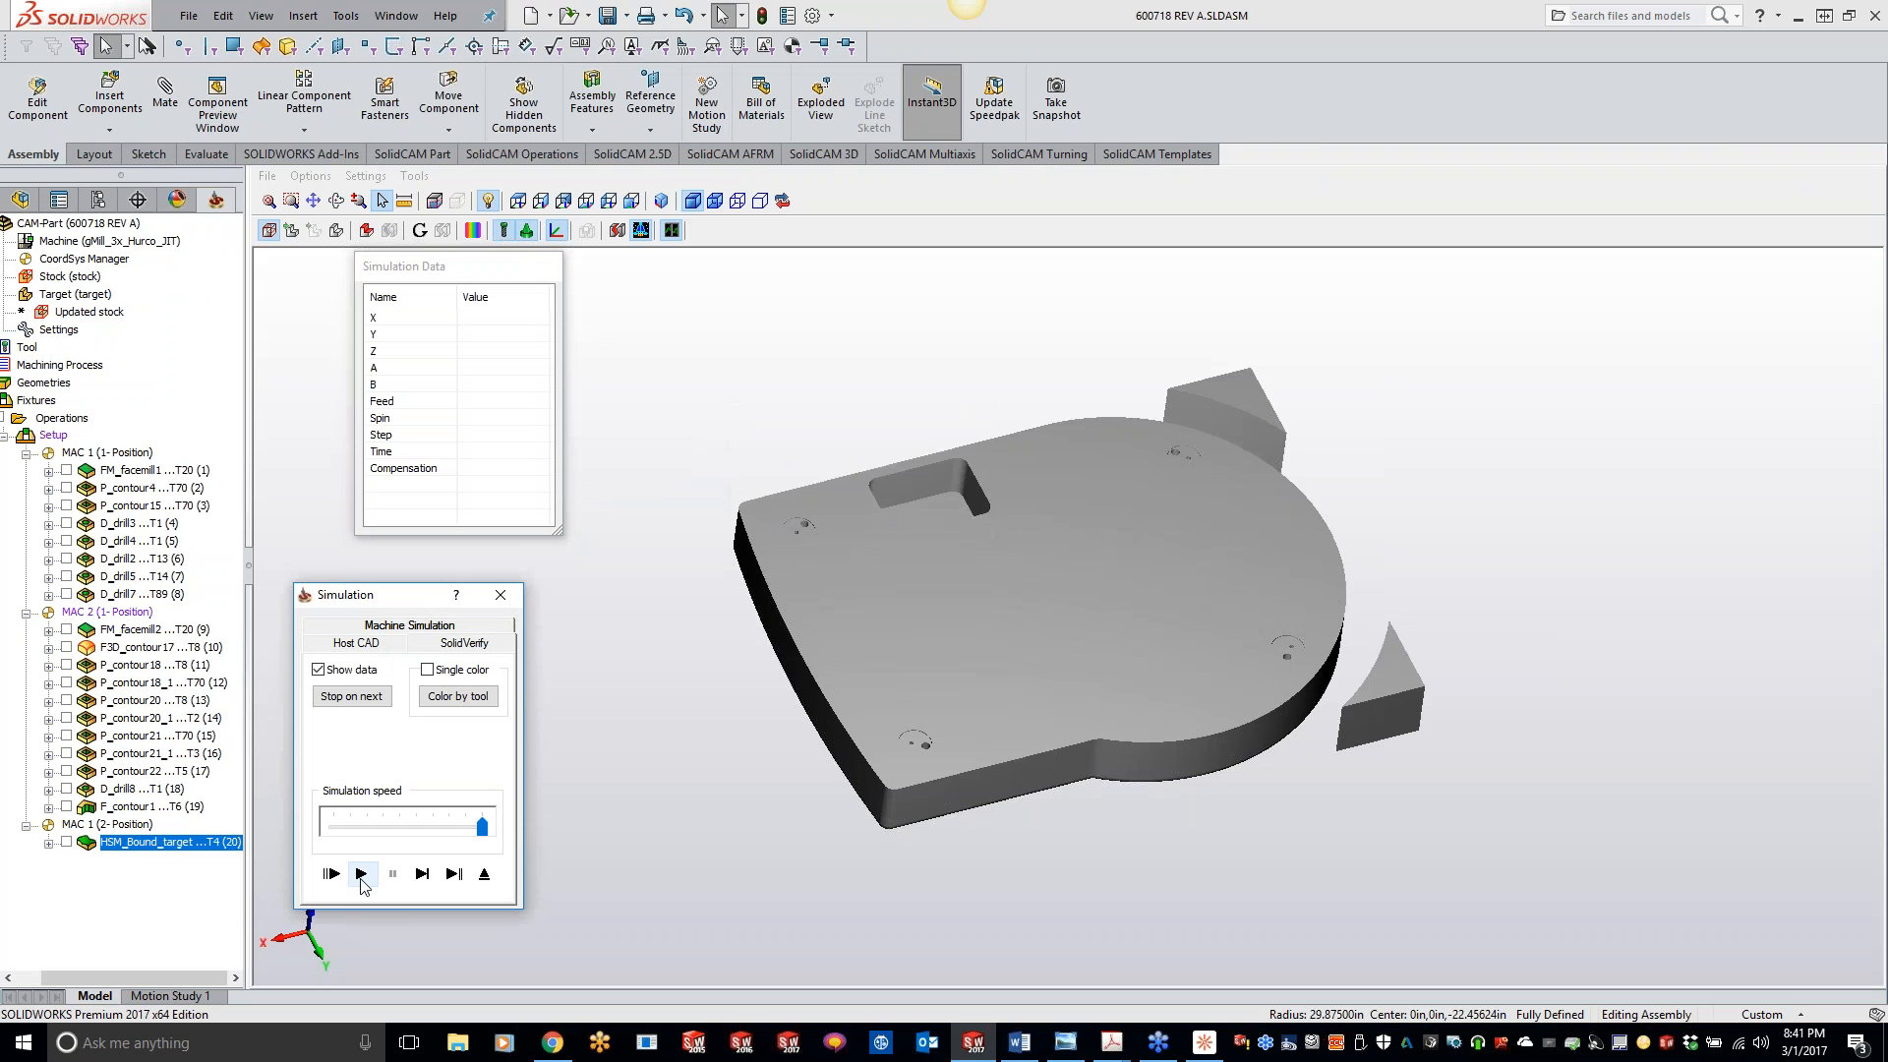
left_click(361, 874)
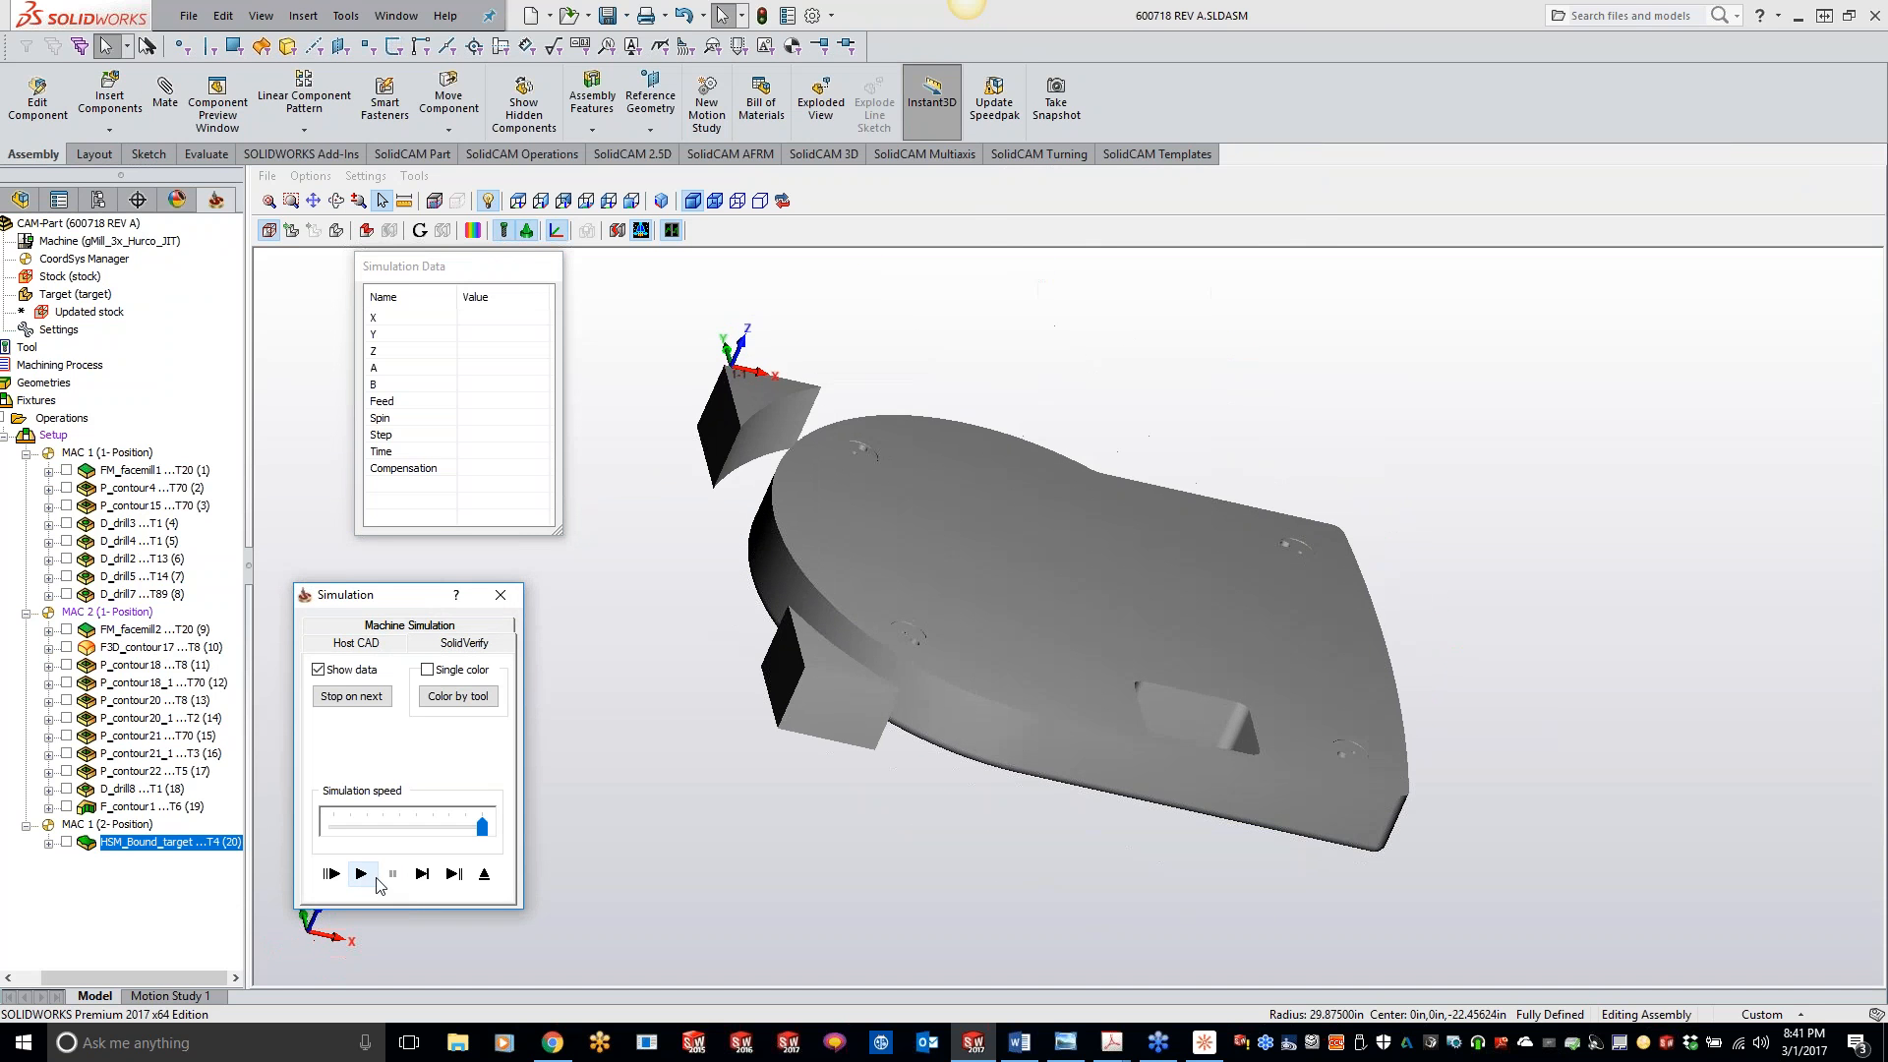
left_click(935, 475)
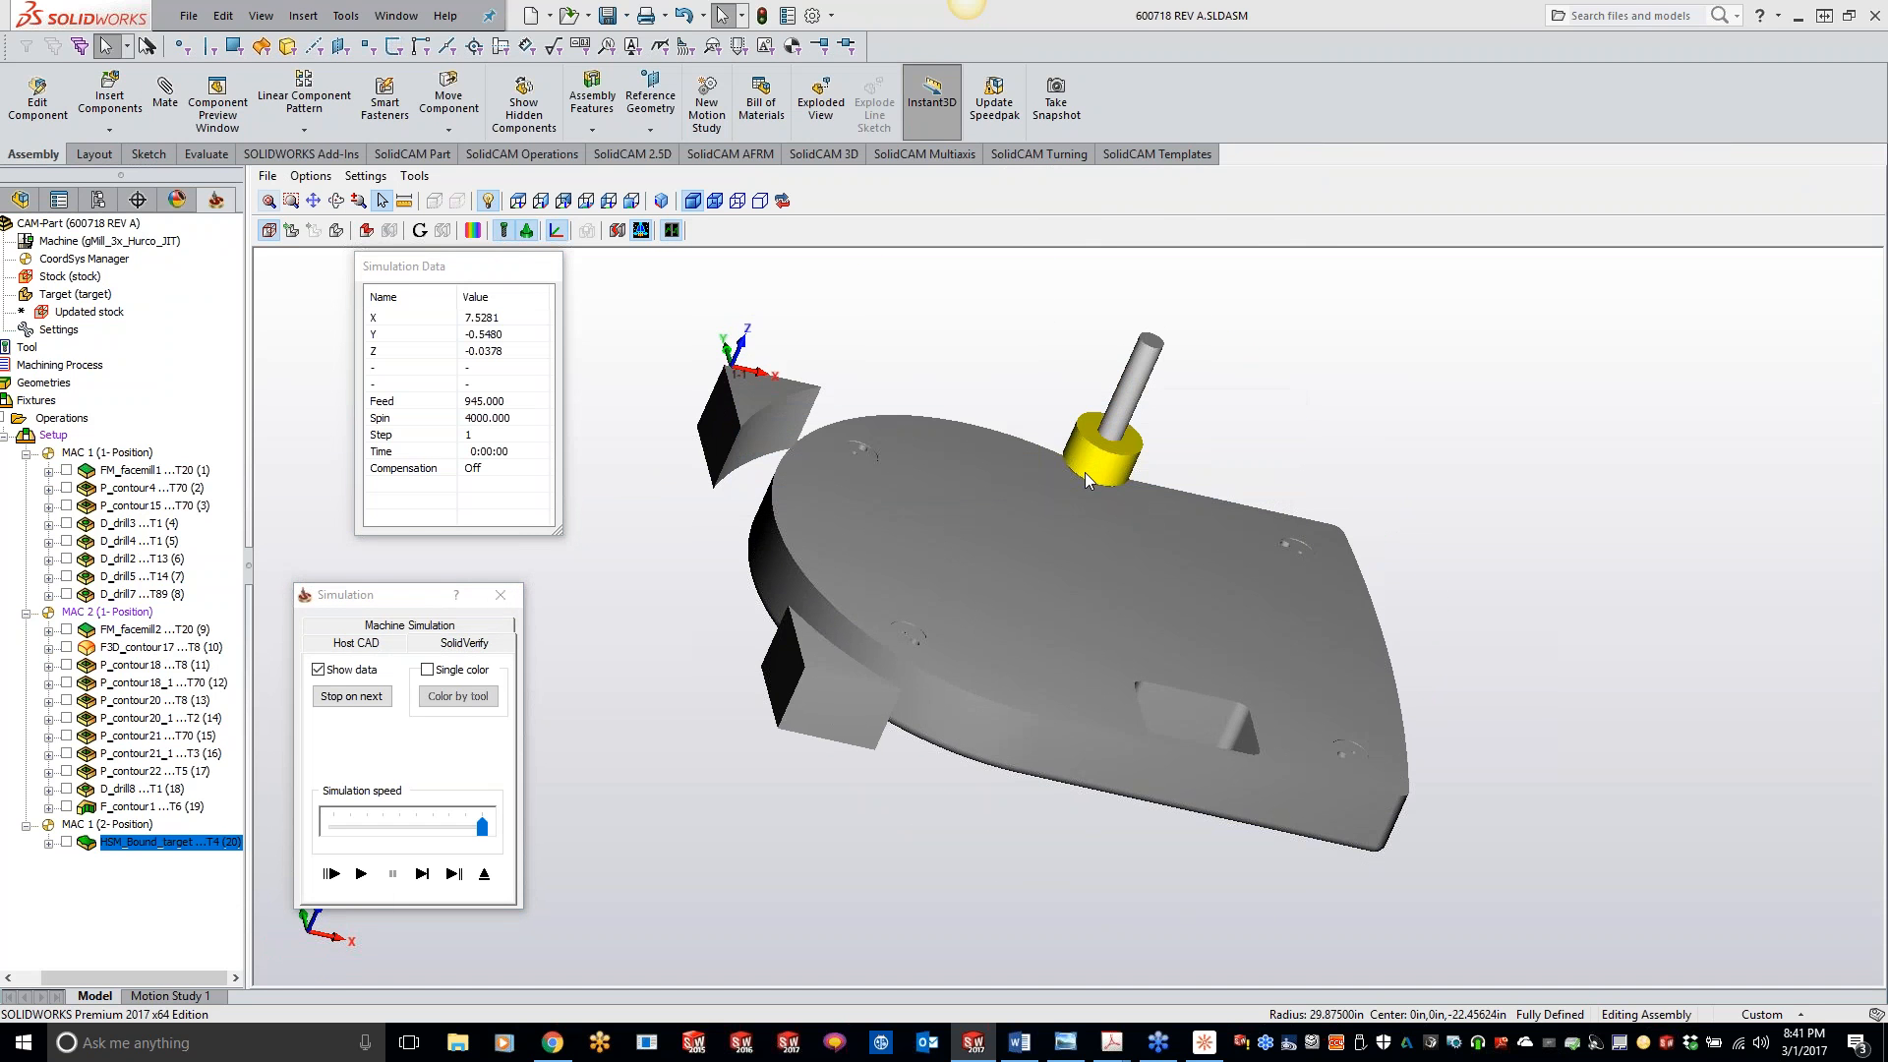
left_click(364, 875)
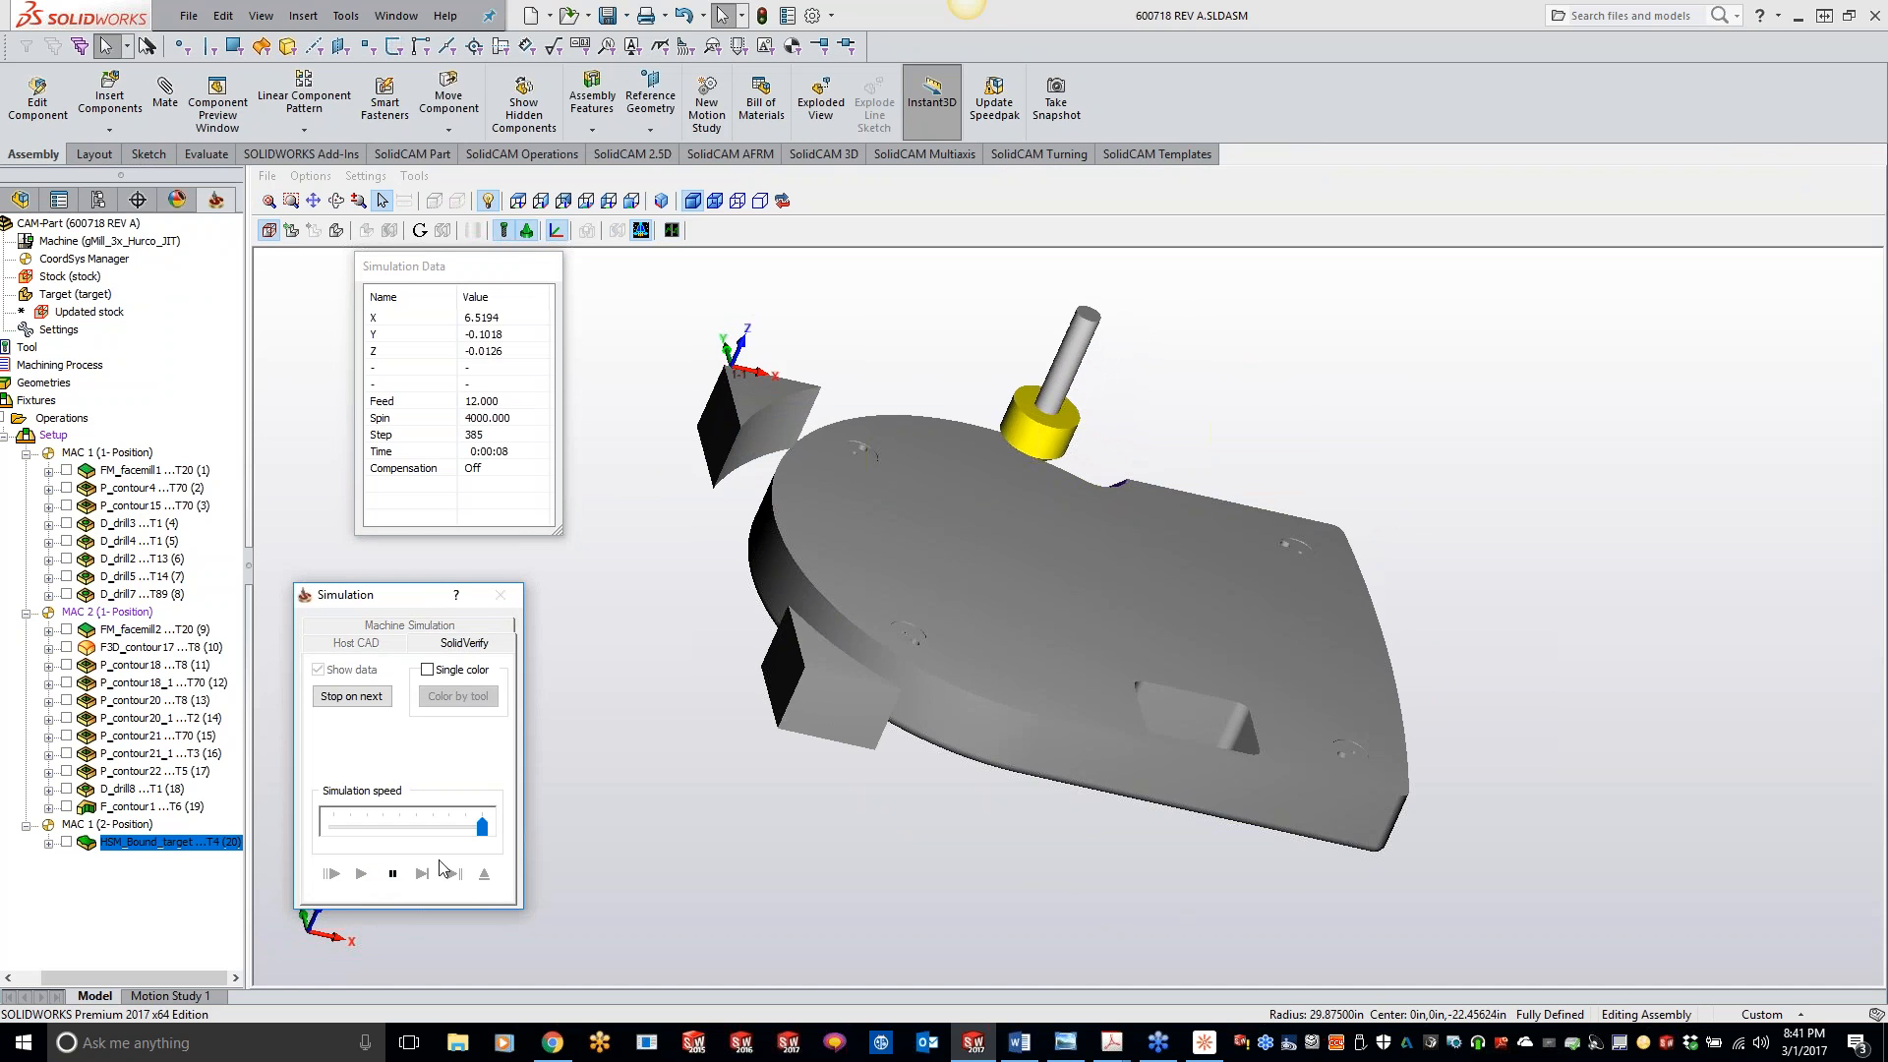
left_click(500, 595)
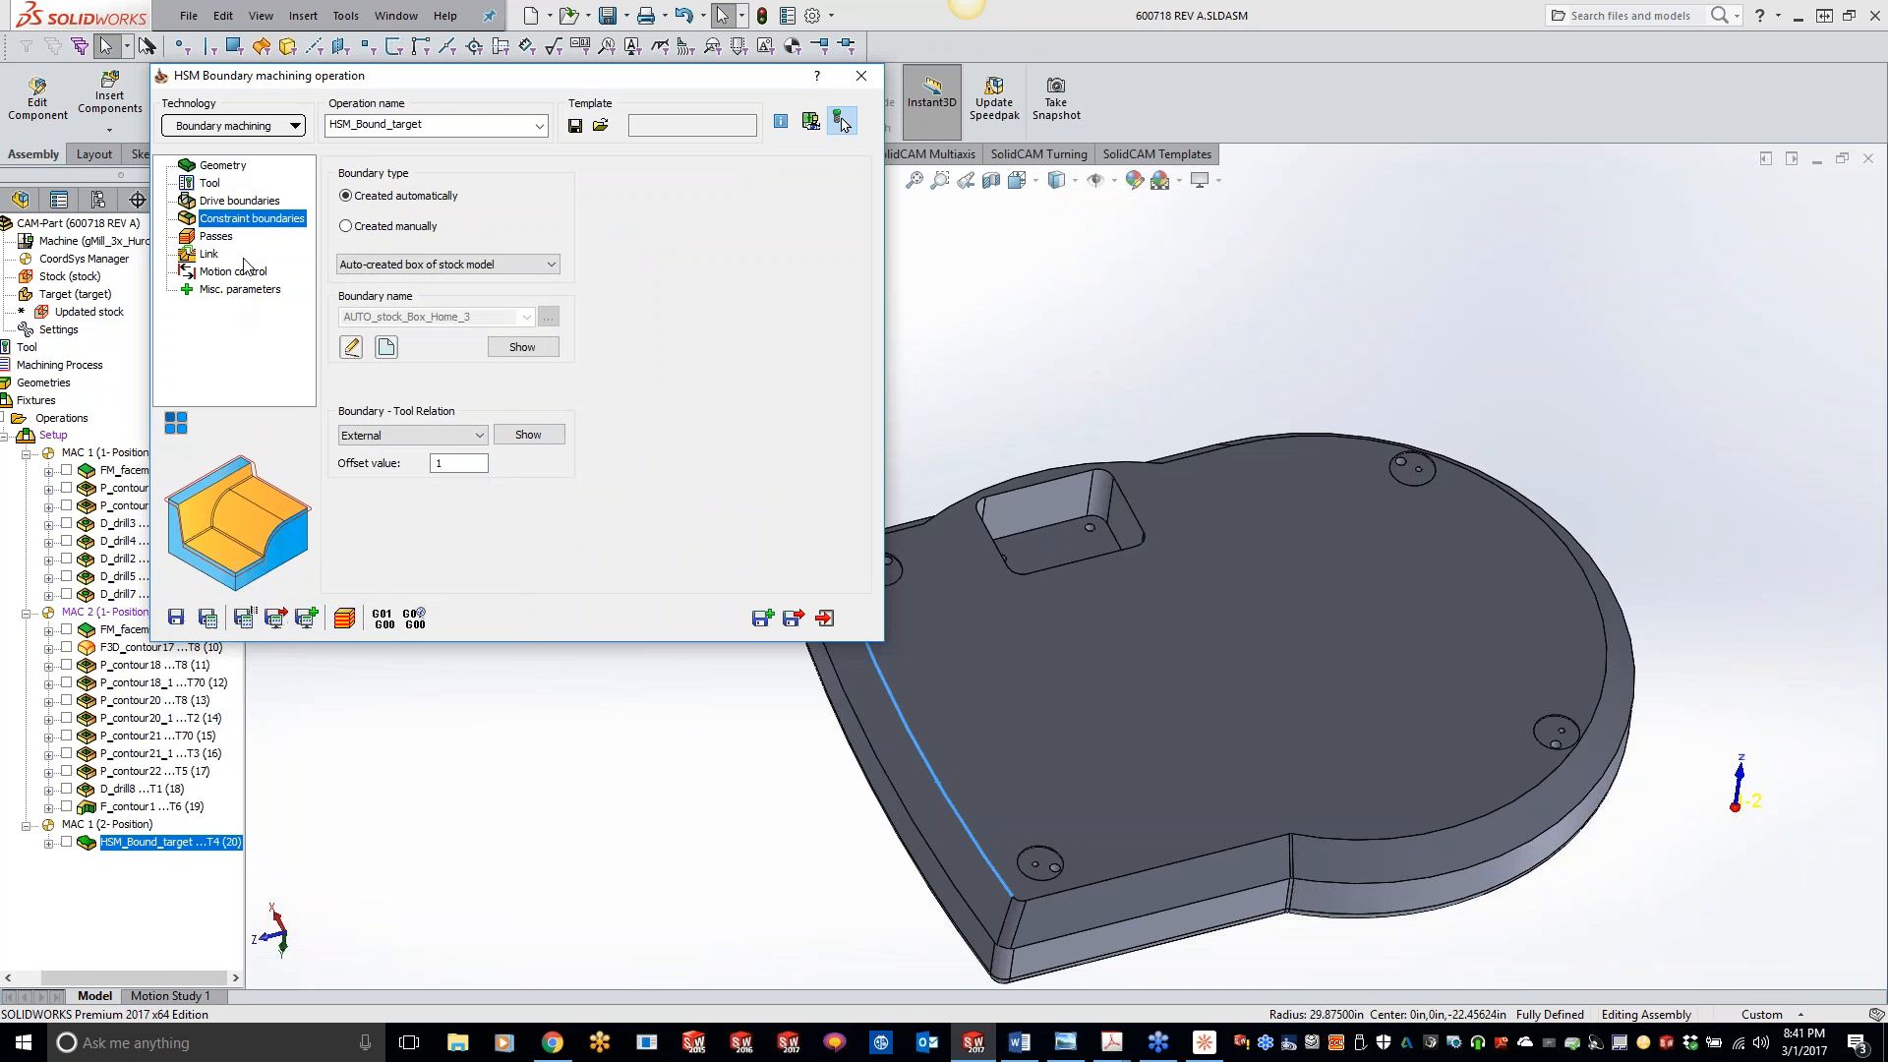
left_click(236, 202)
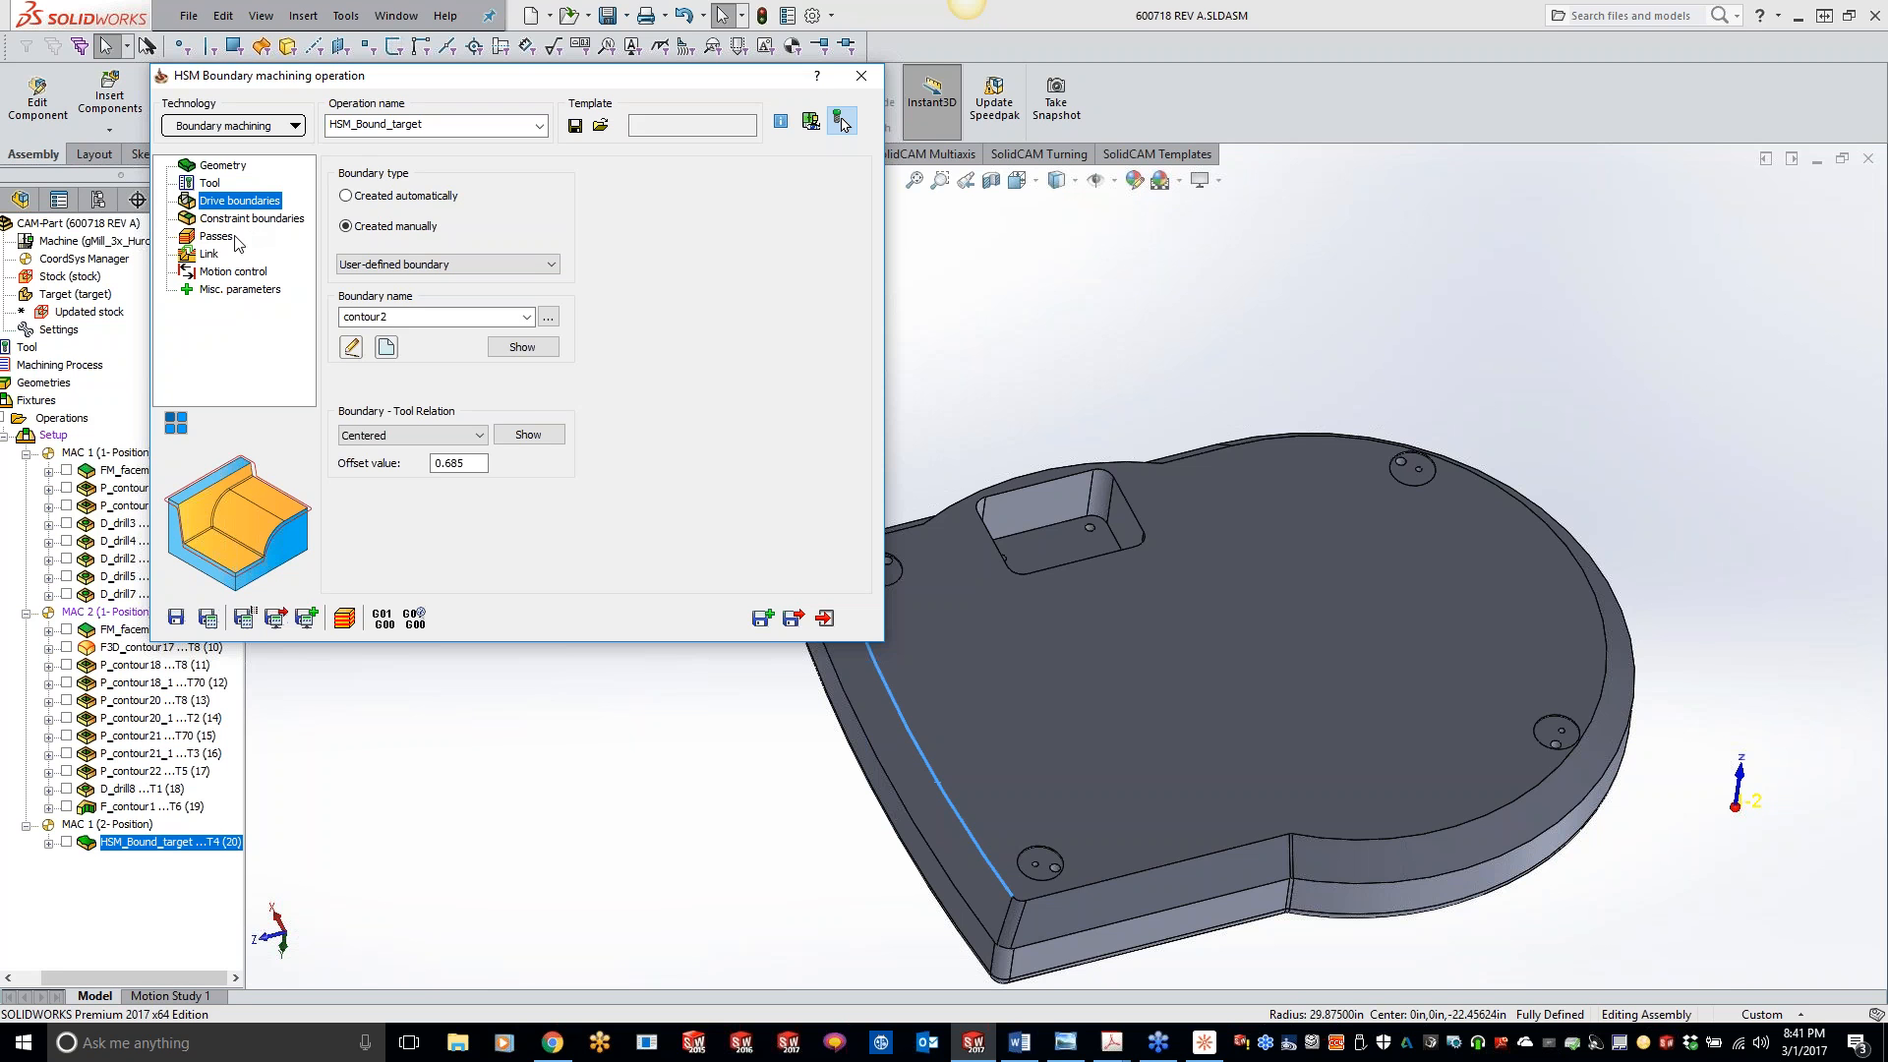
left_click(1866, 429)
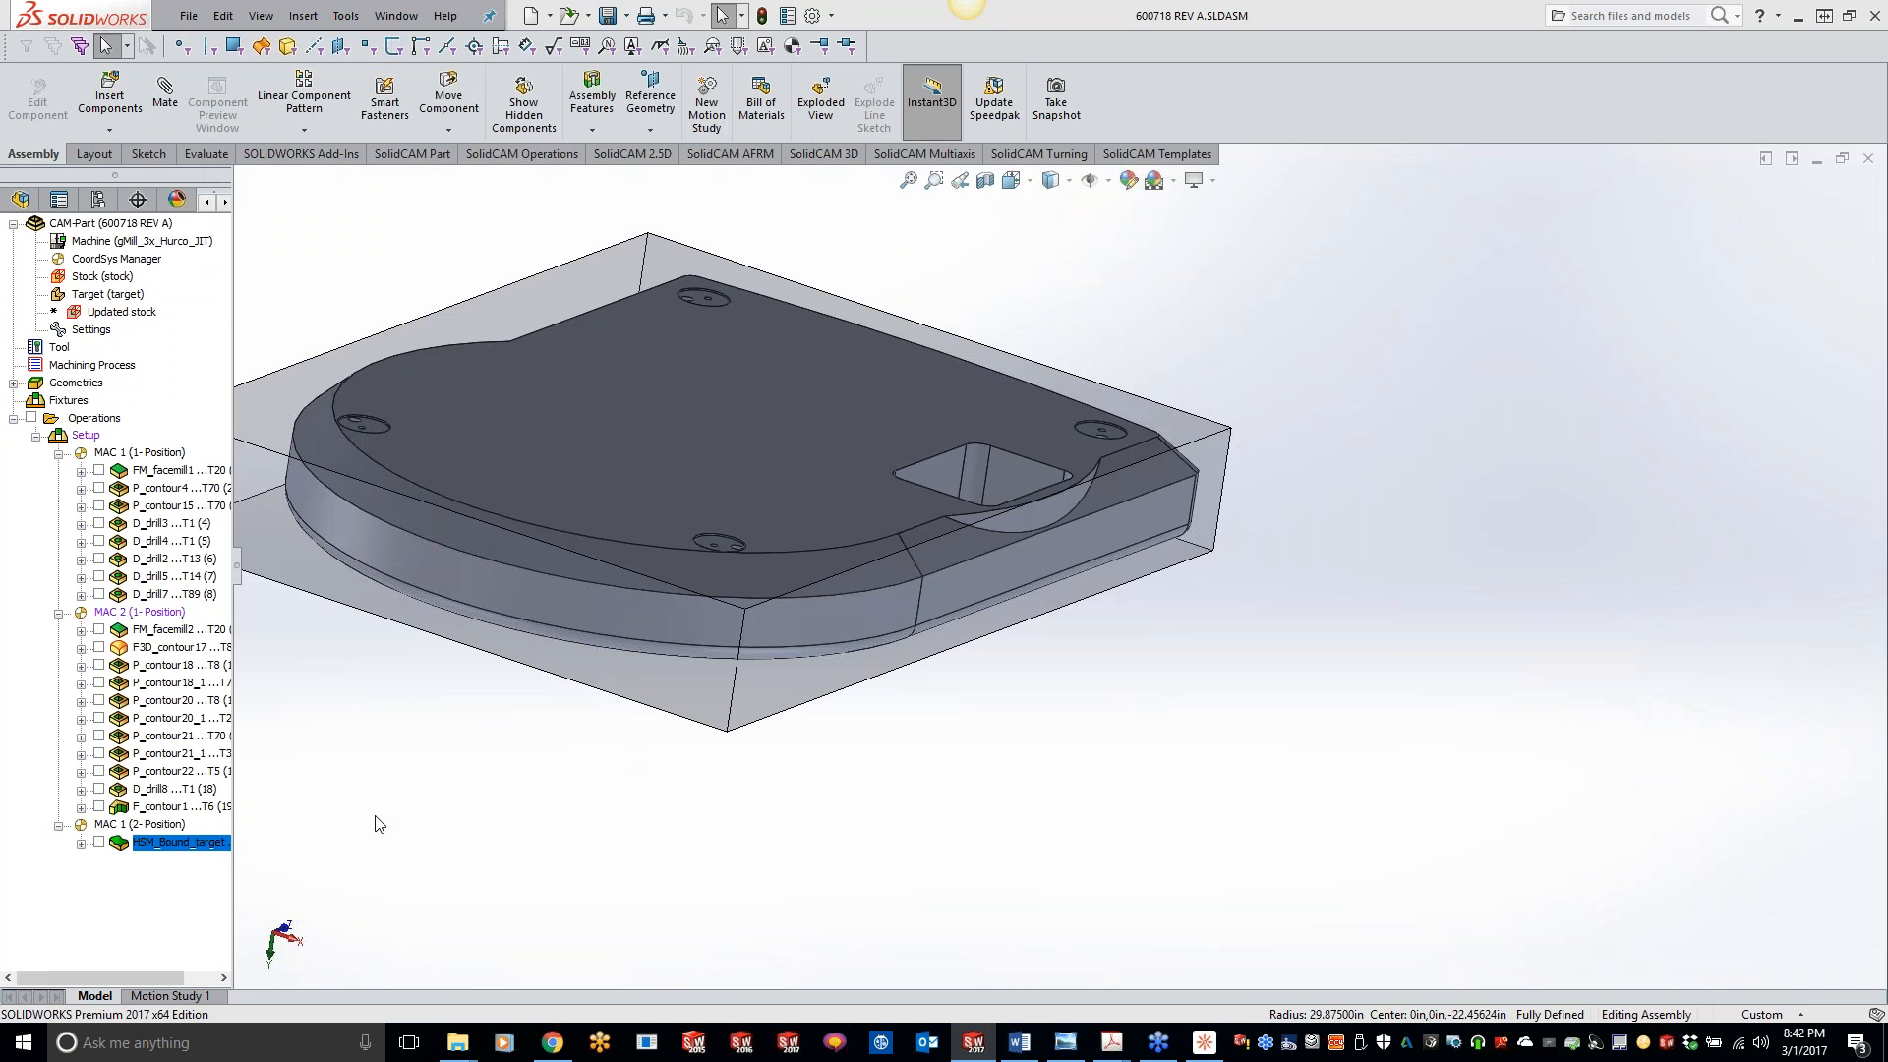
- Open the HSM_Bound_target operation, simulate it in SolidVerify by stepping through the first moves before playing the rest, and exit
double_click(186, 843)
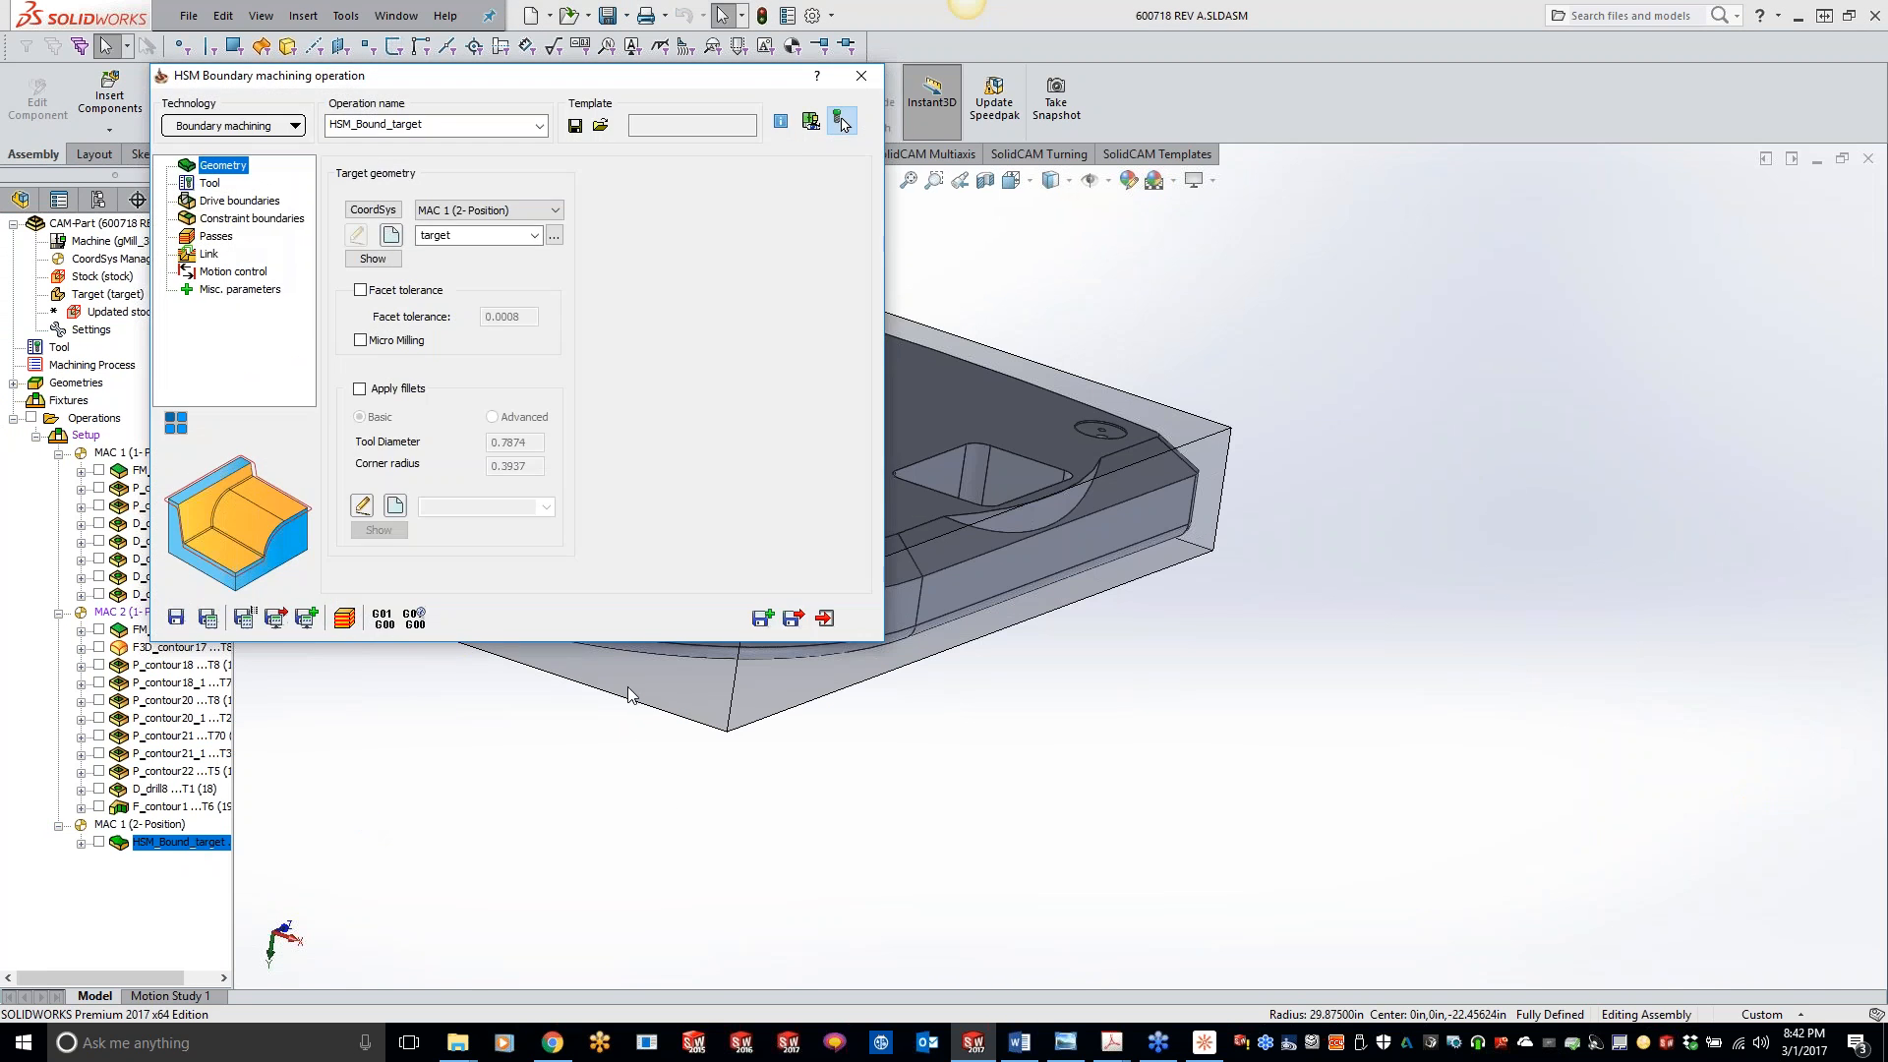
left_click(354, 615)
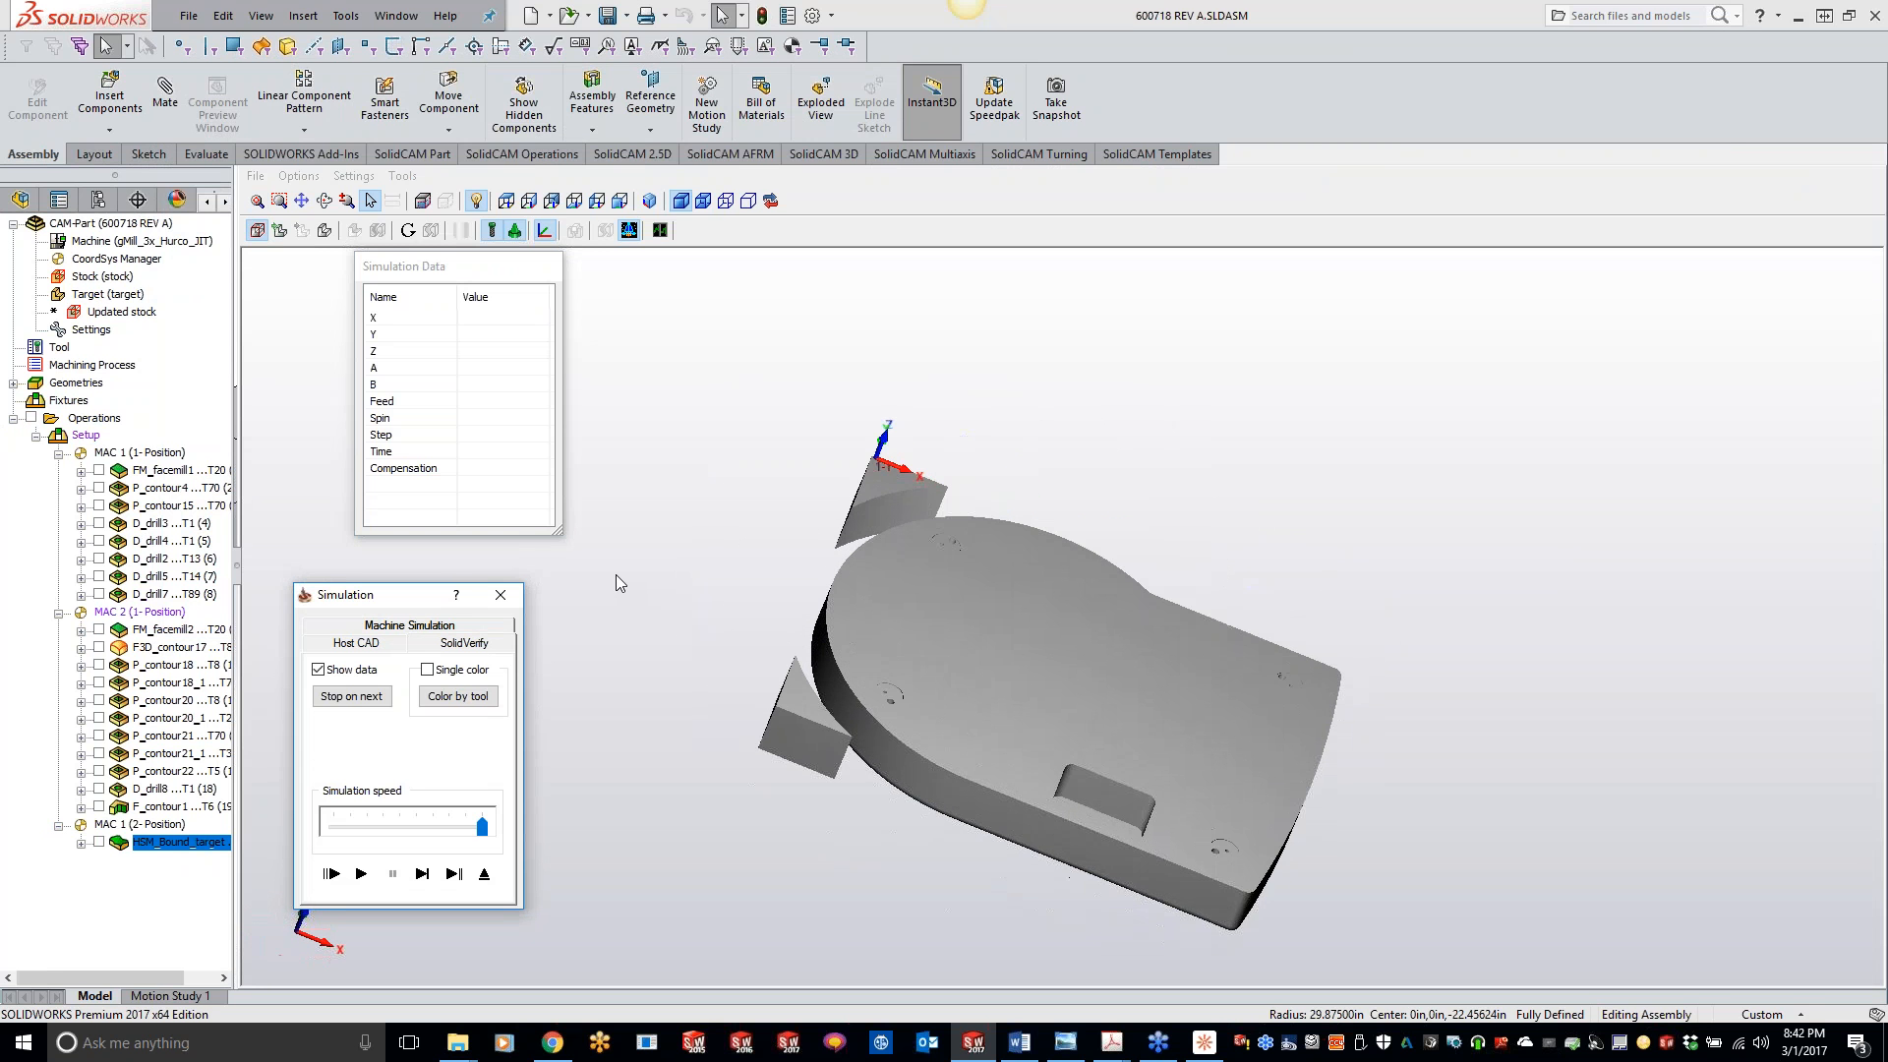
left_click(423, 873)
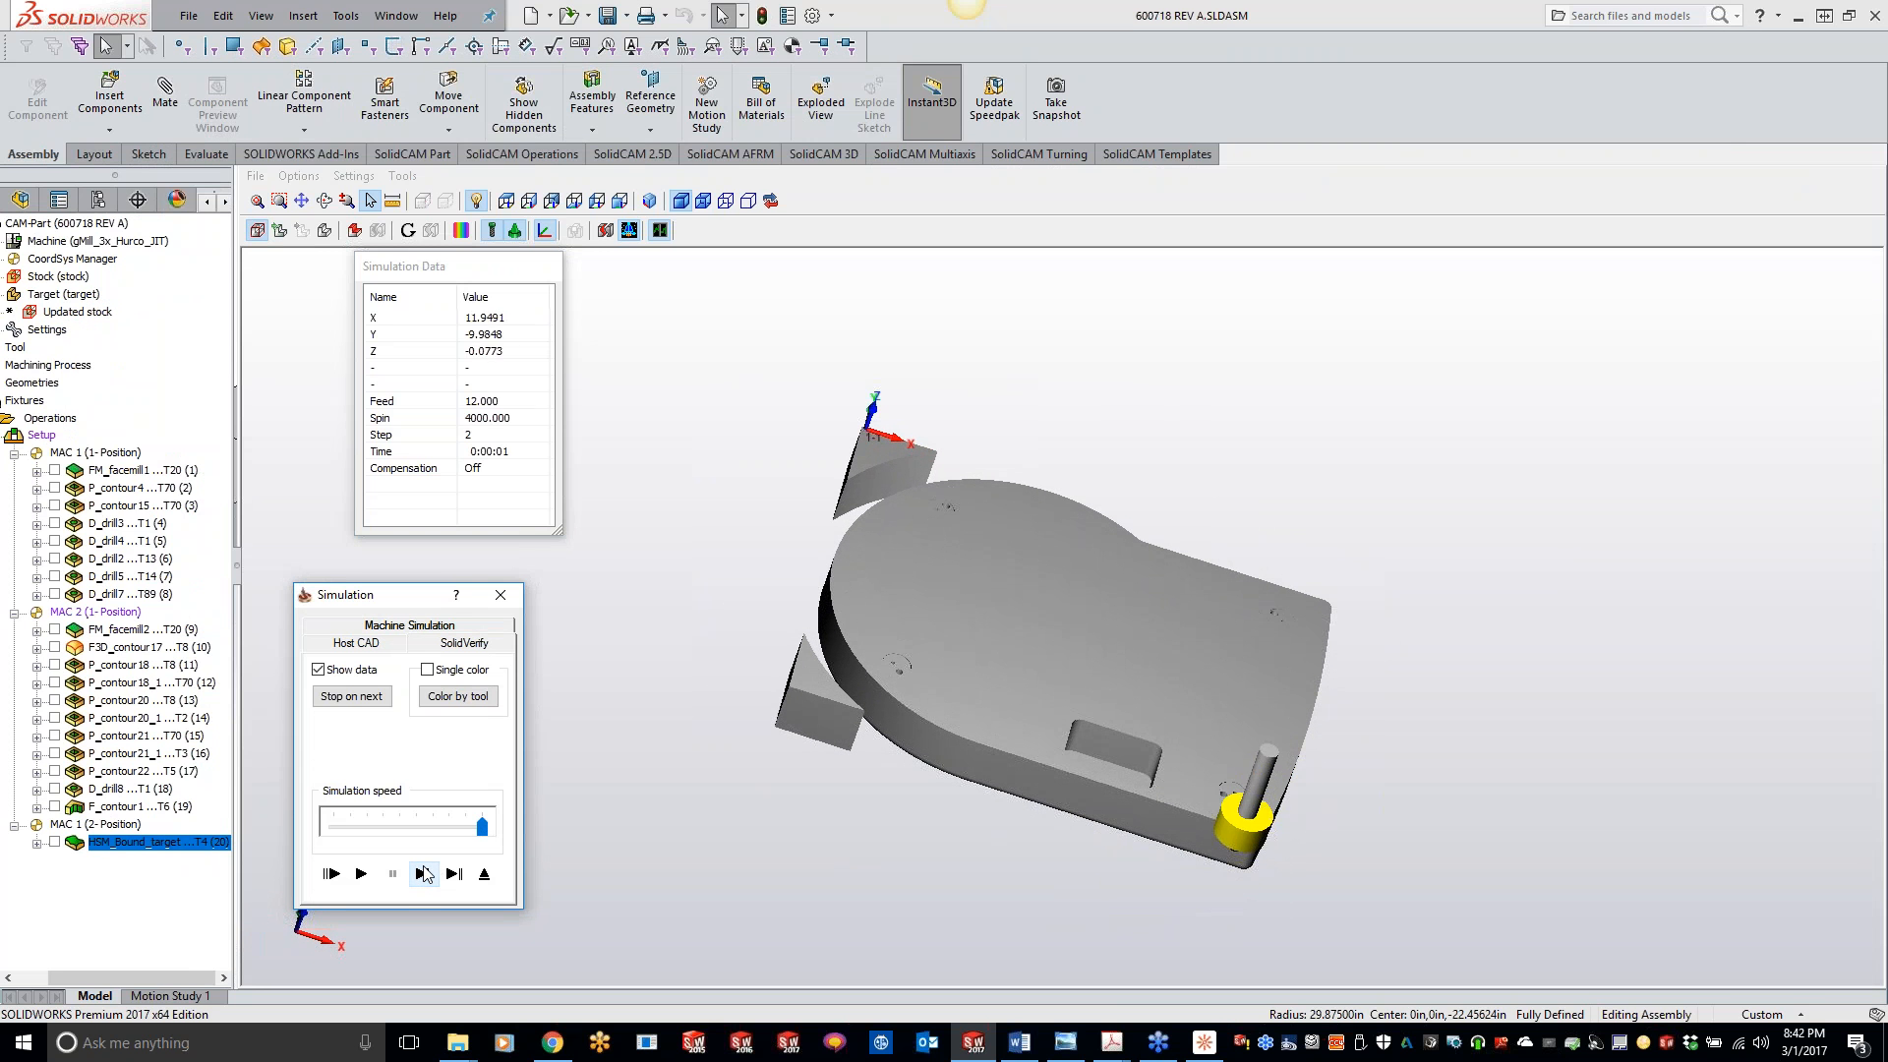
left_click(424, 873)
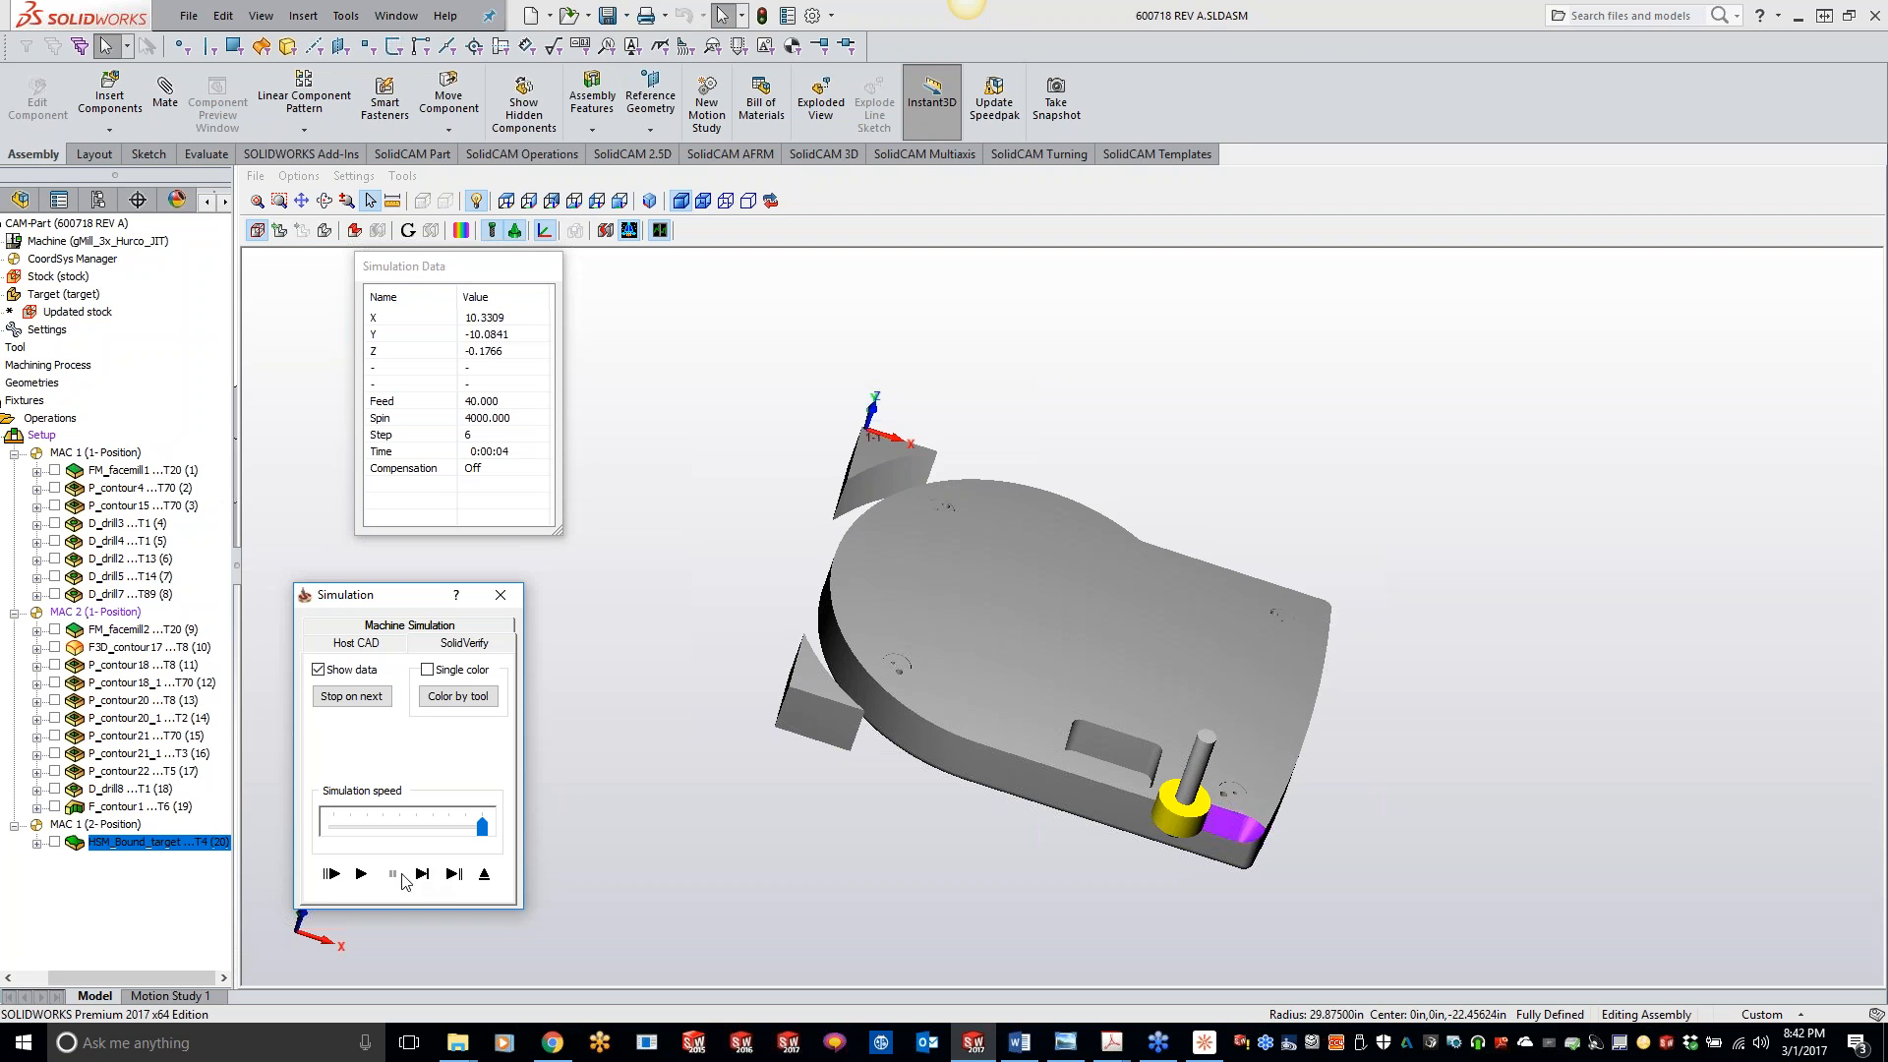
left_click(361, 873)
middle_click_drag(751, 812, 999, 757)
left_click(498, 597)
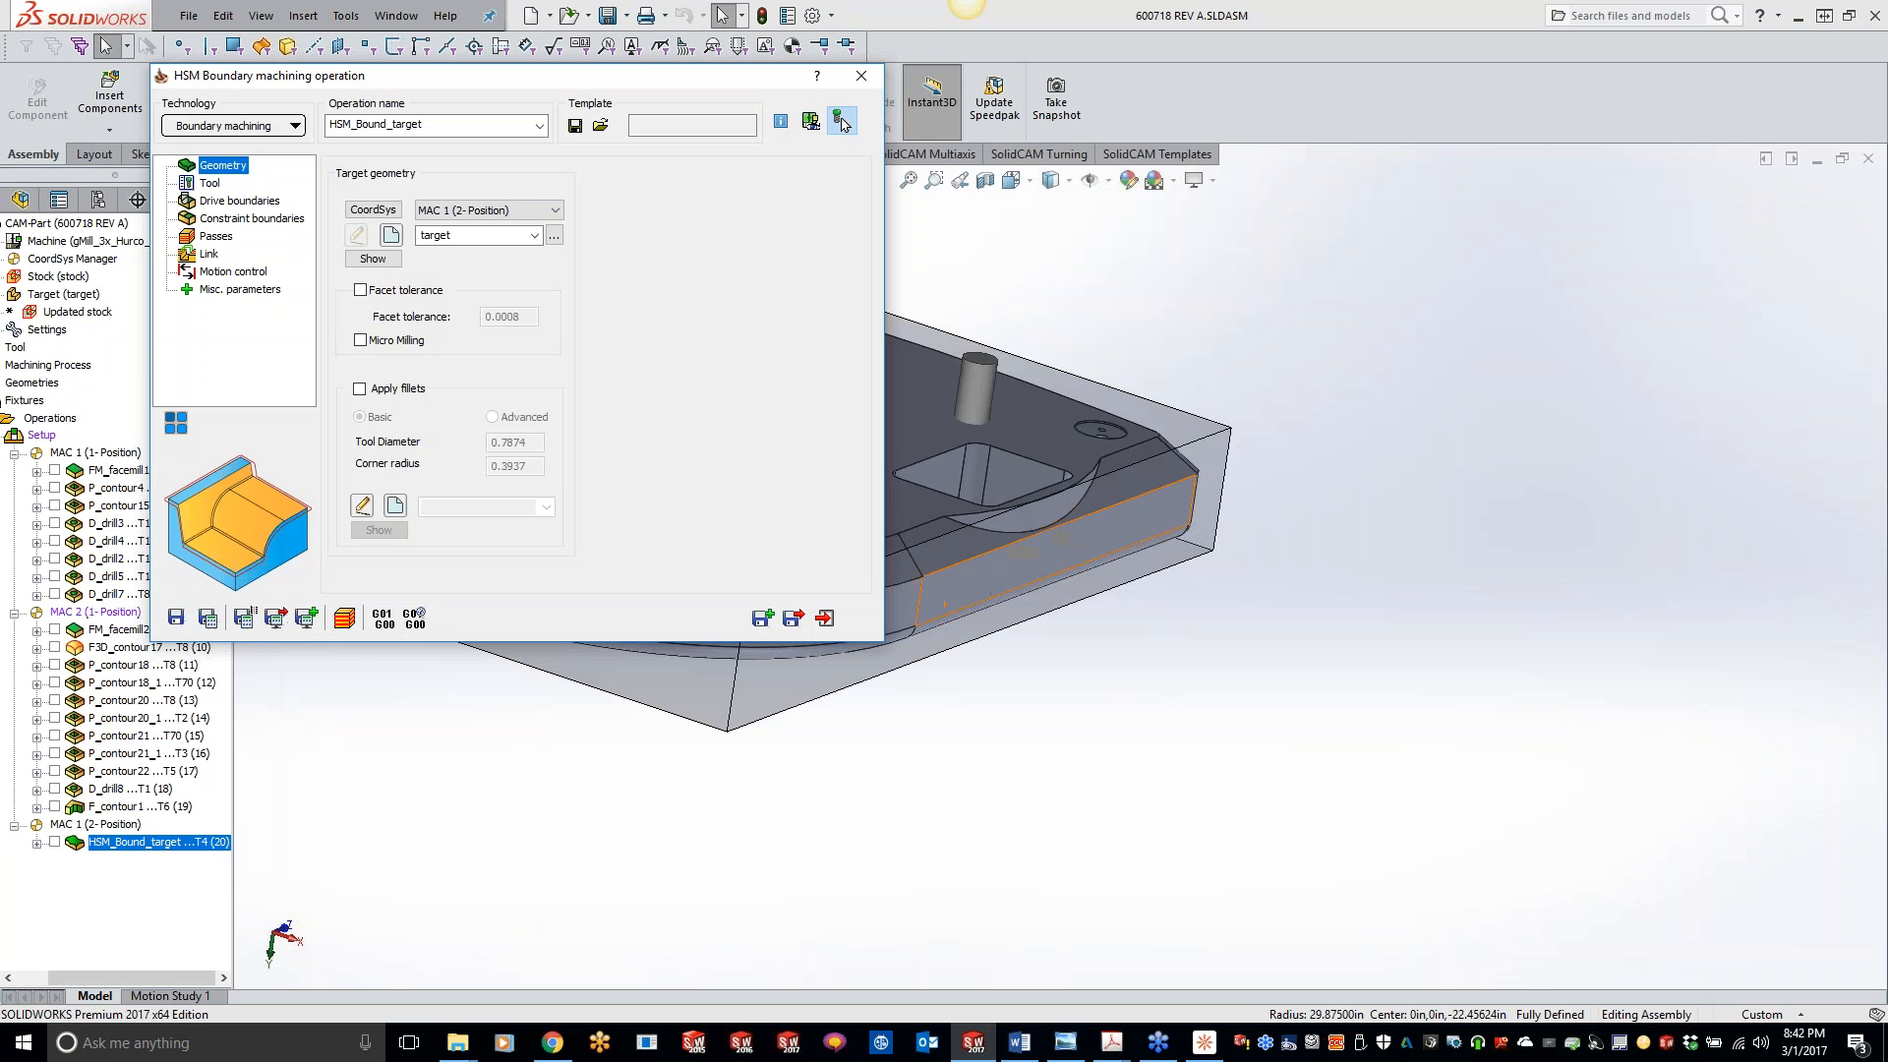
- Display the drive boundary's contour chain, close it, and review the constraint boundary, passes and link settings
left_click(240, 201)
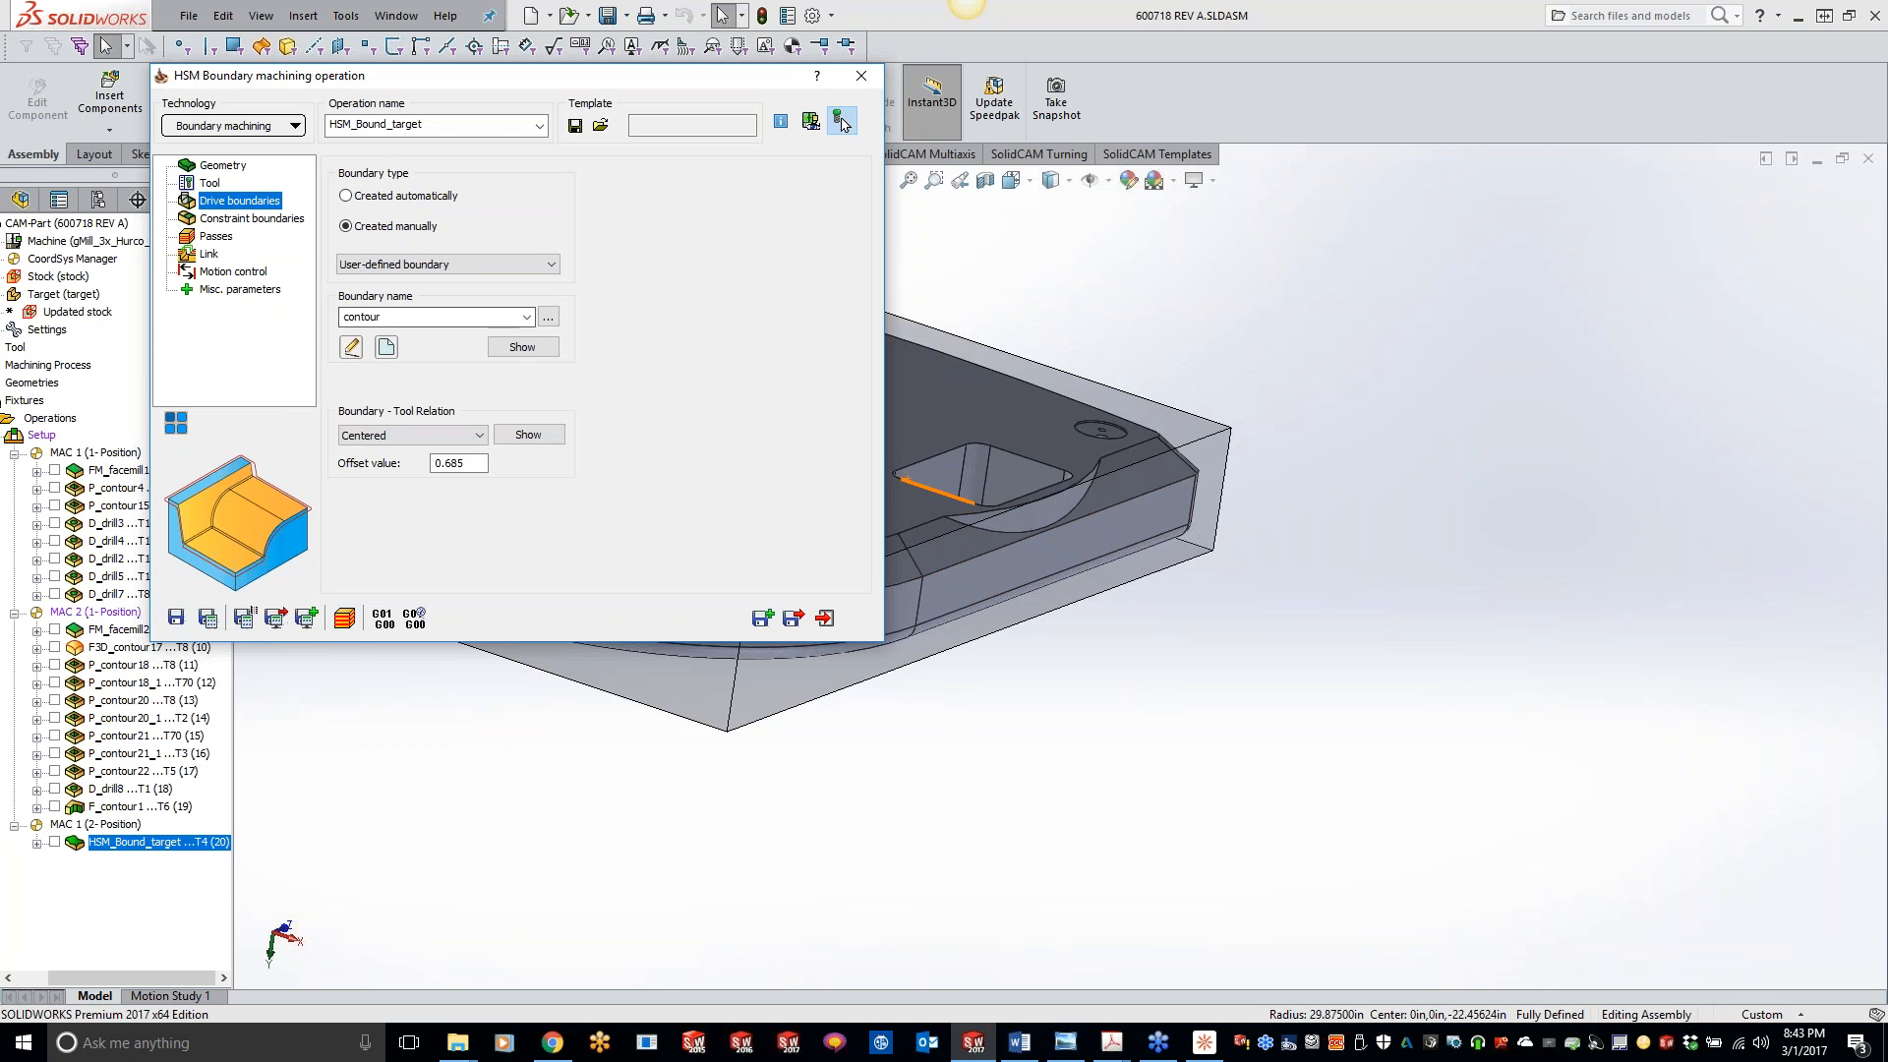
left_click(529, 347)
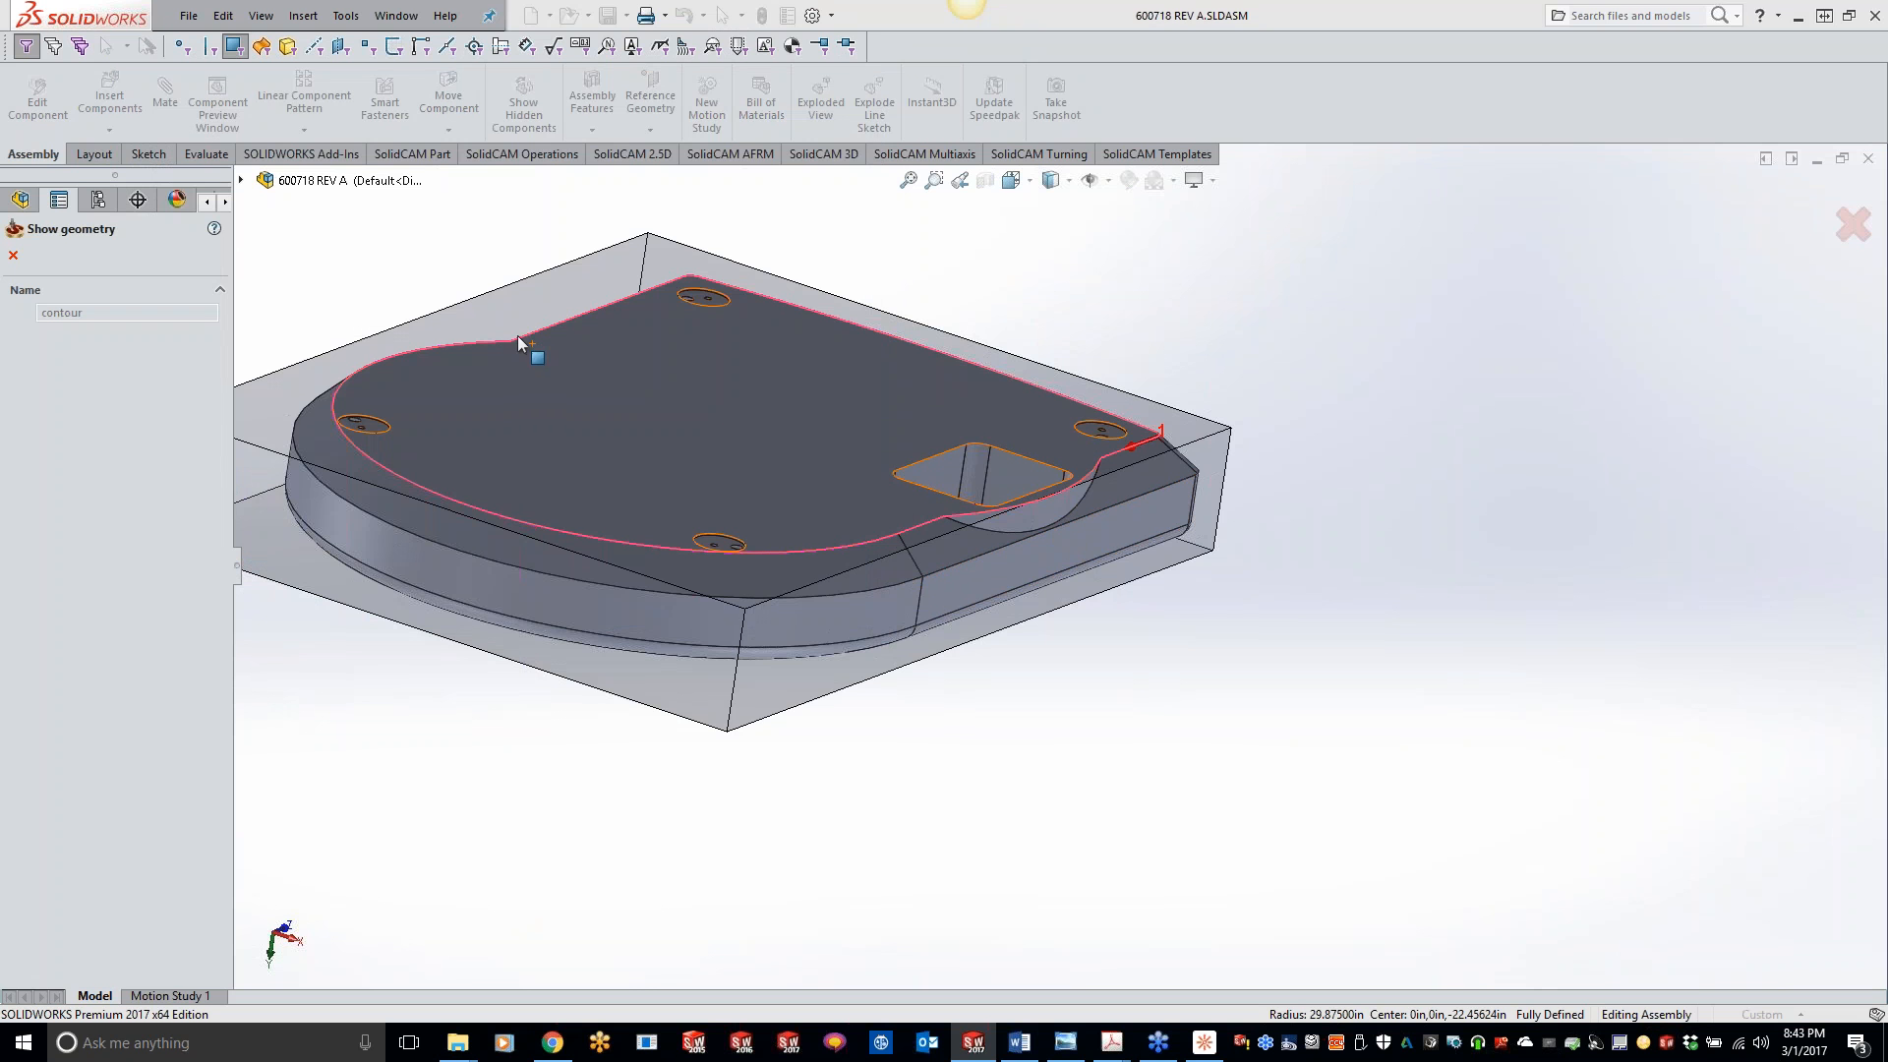
left_click(13, 254)
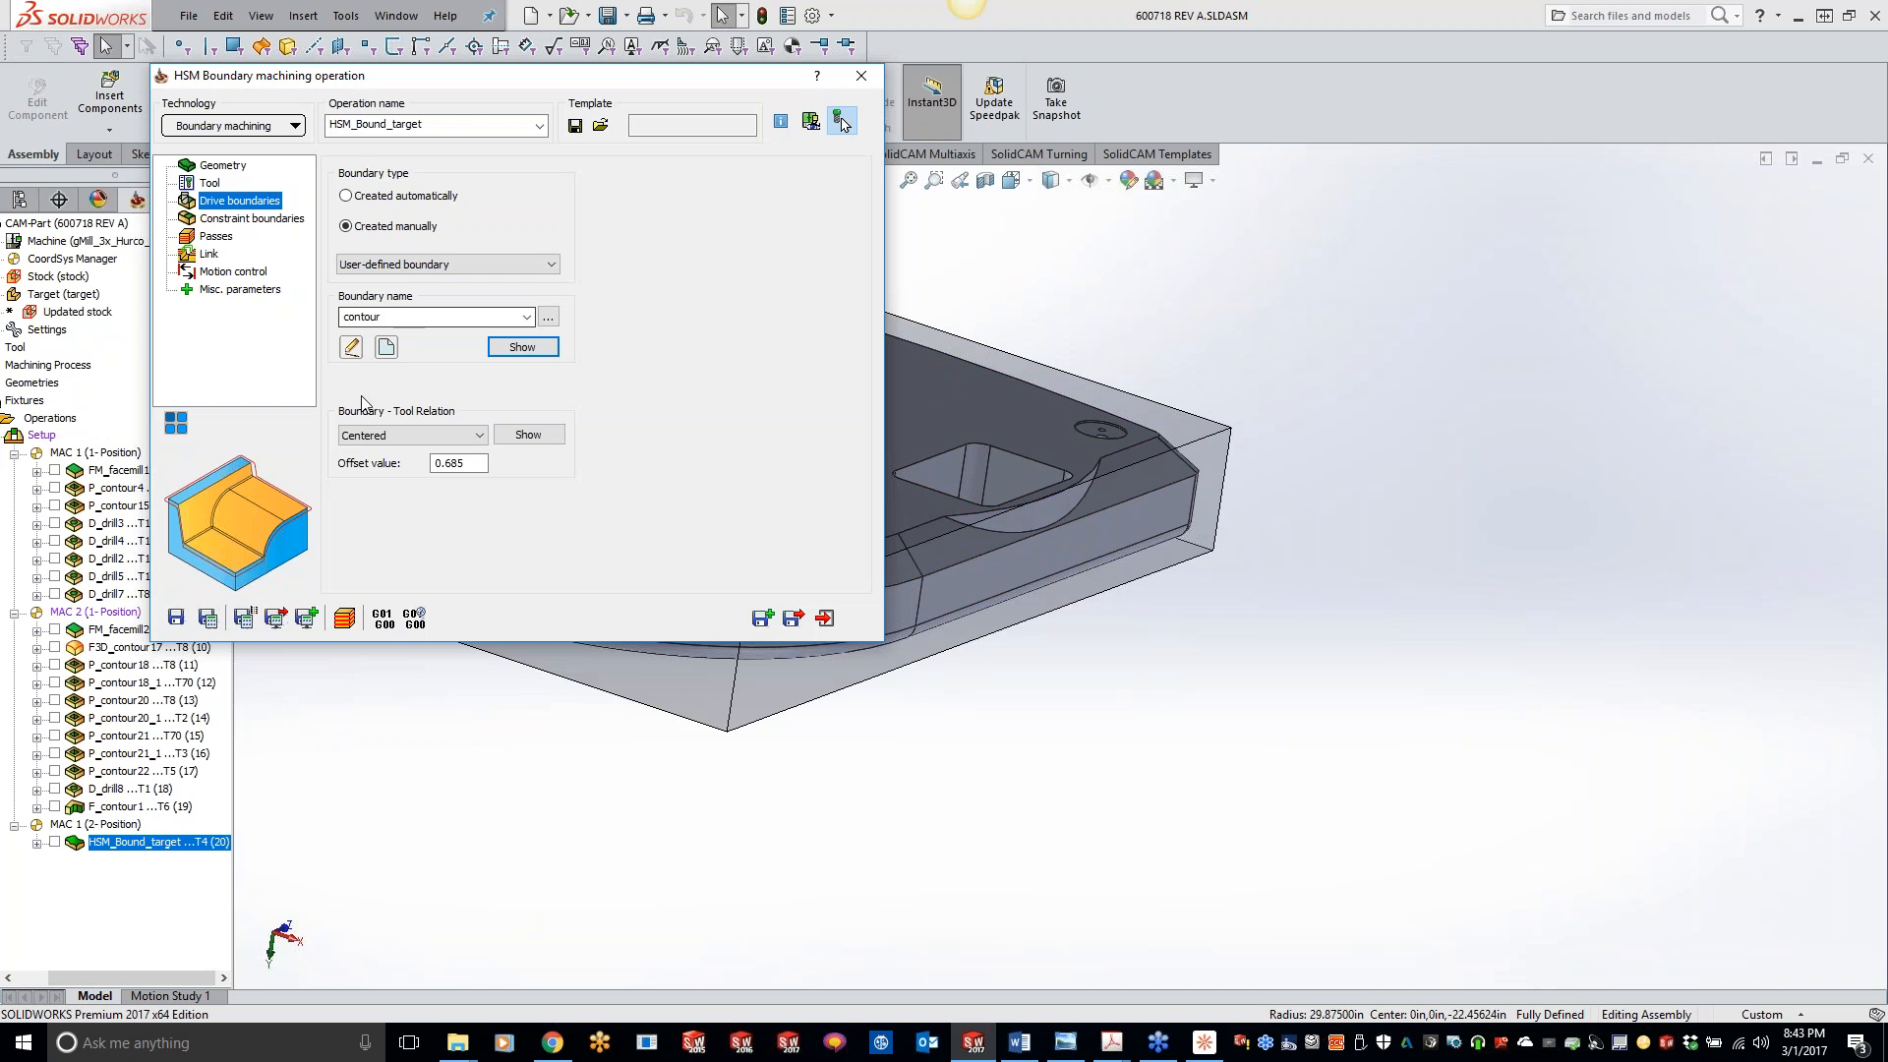
left_click(246, 221)
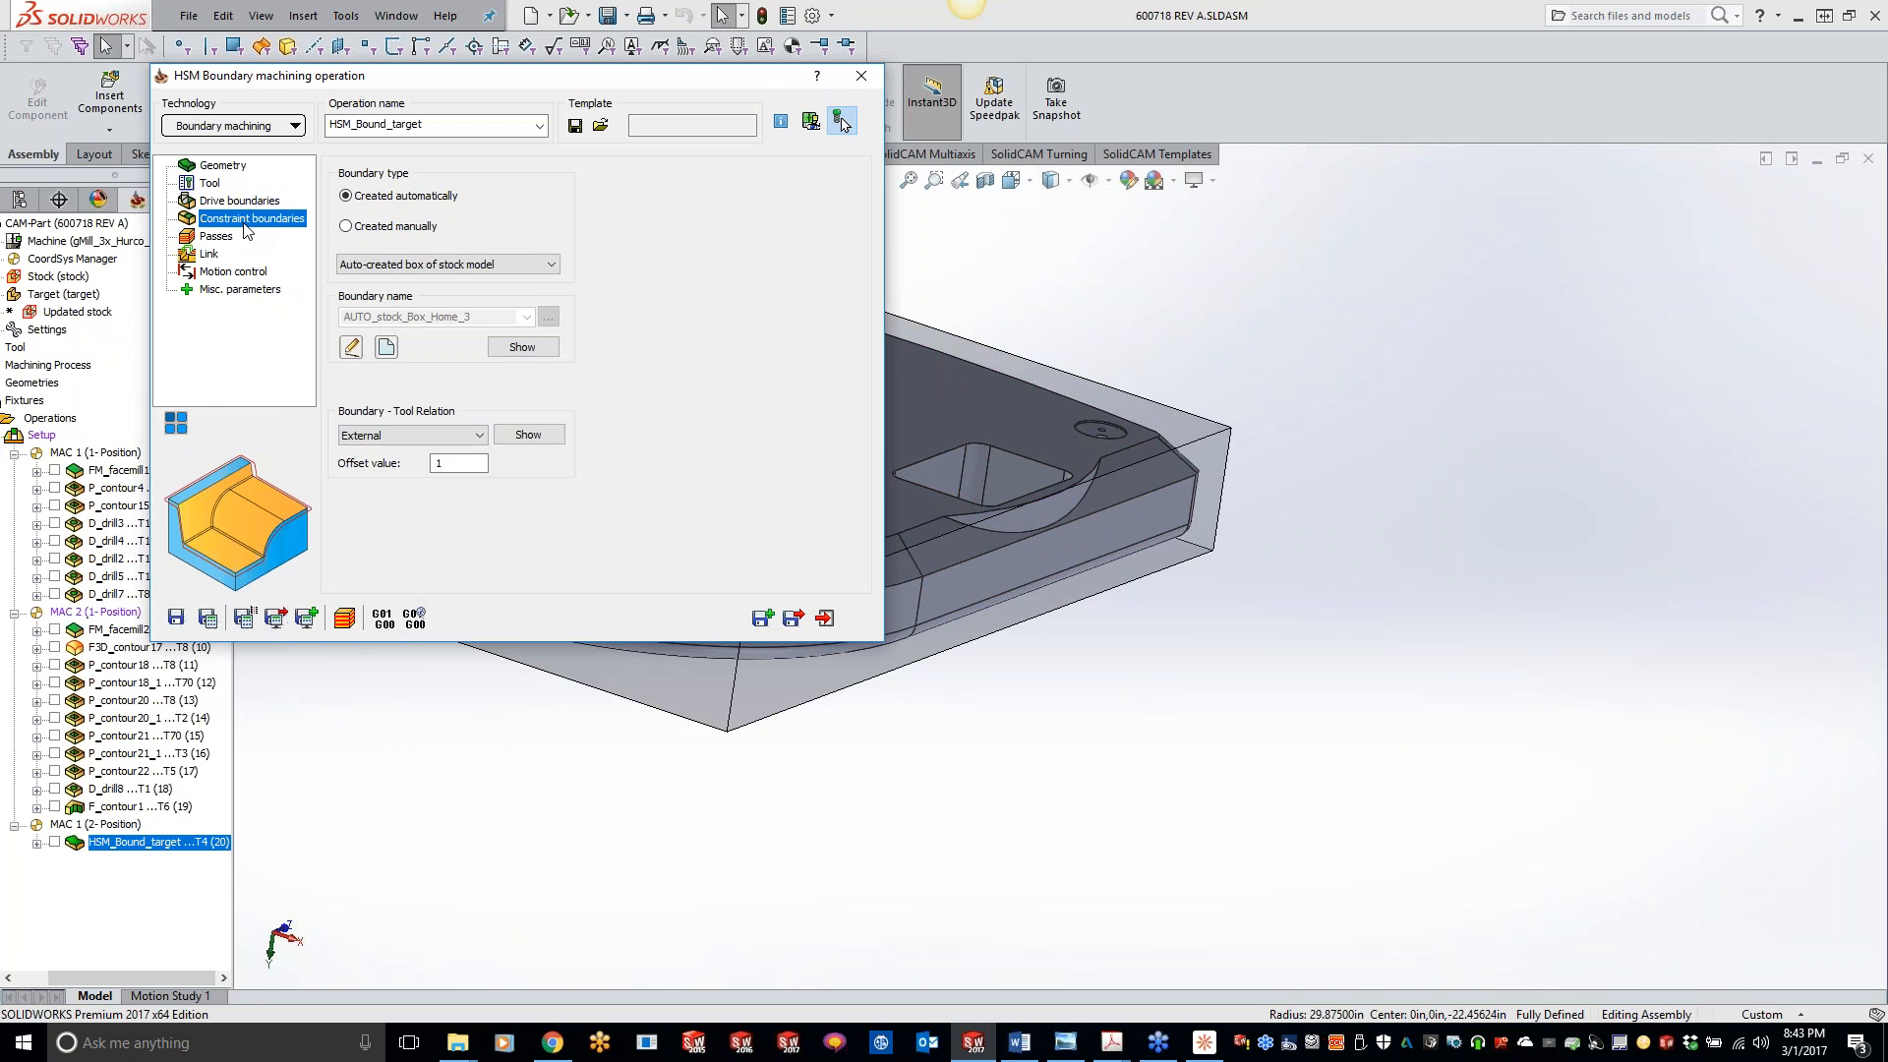
left_click(223, 239)
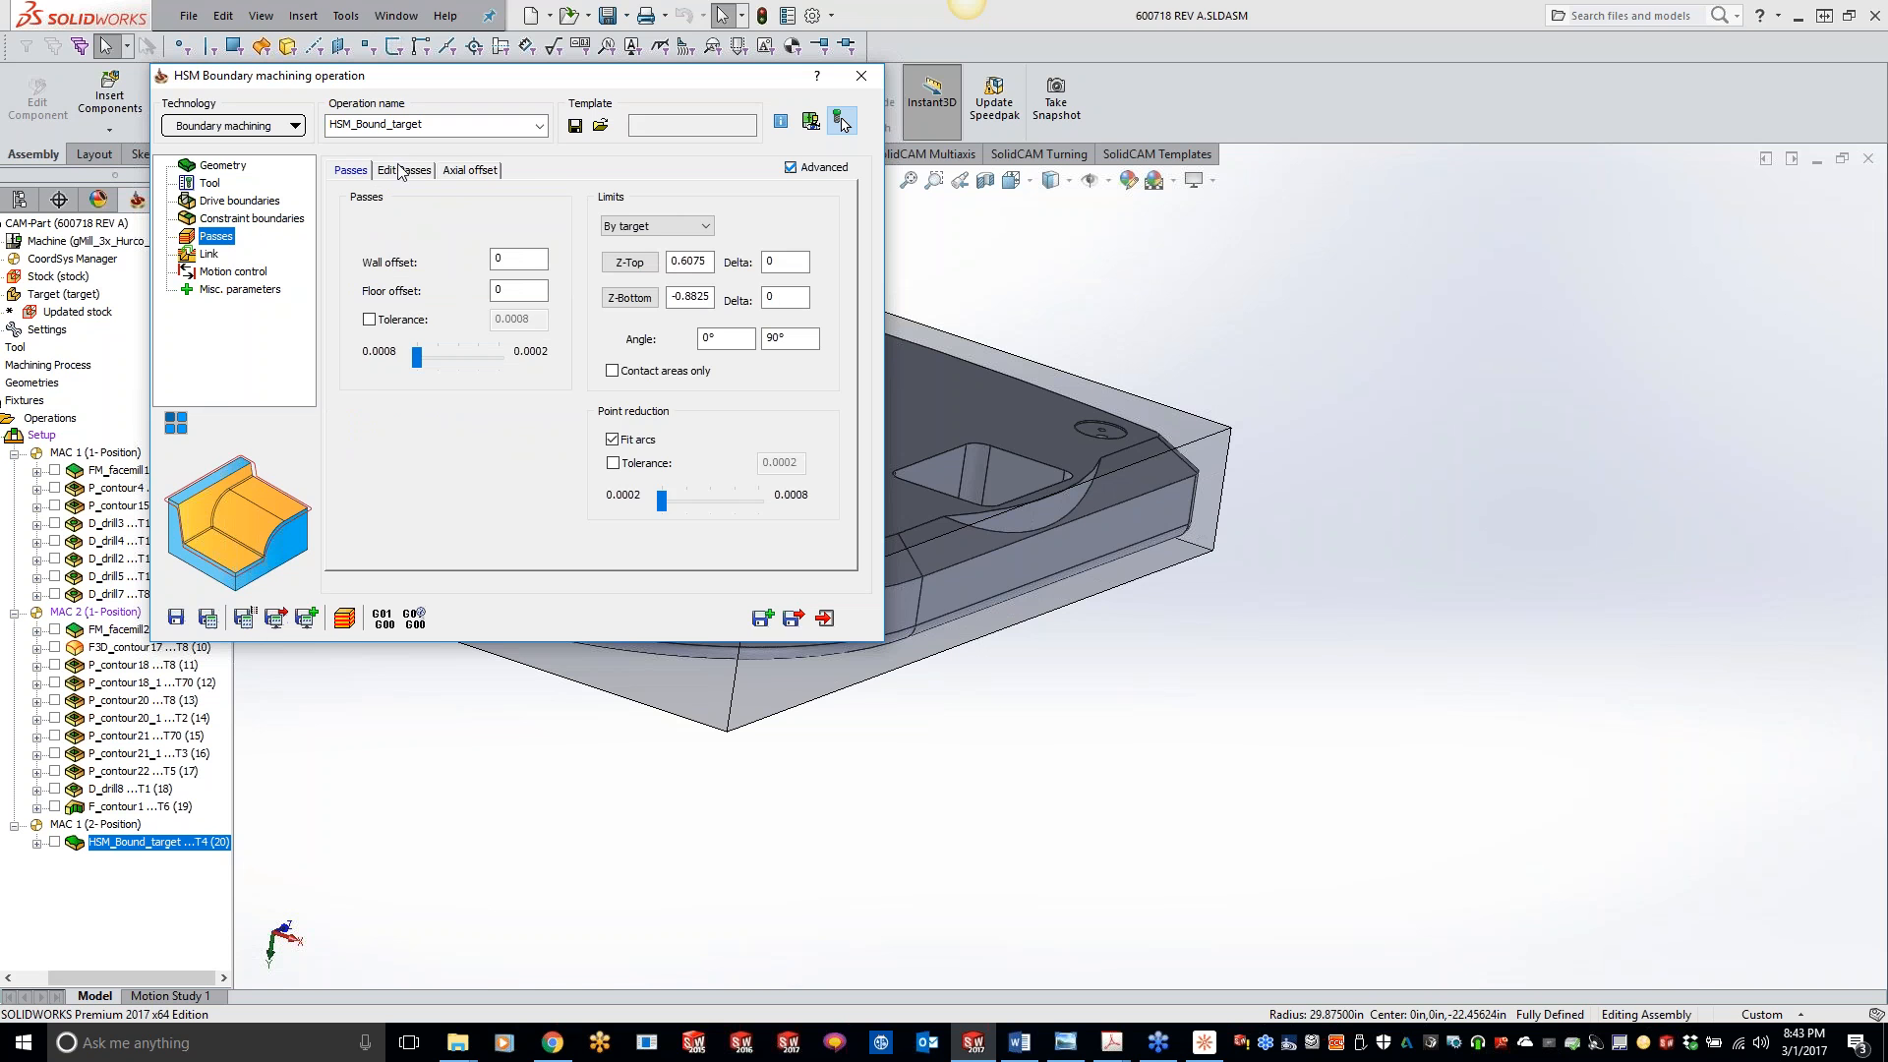
left_click(221, 258)
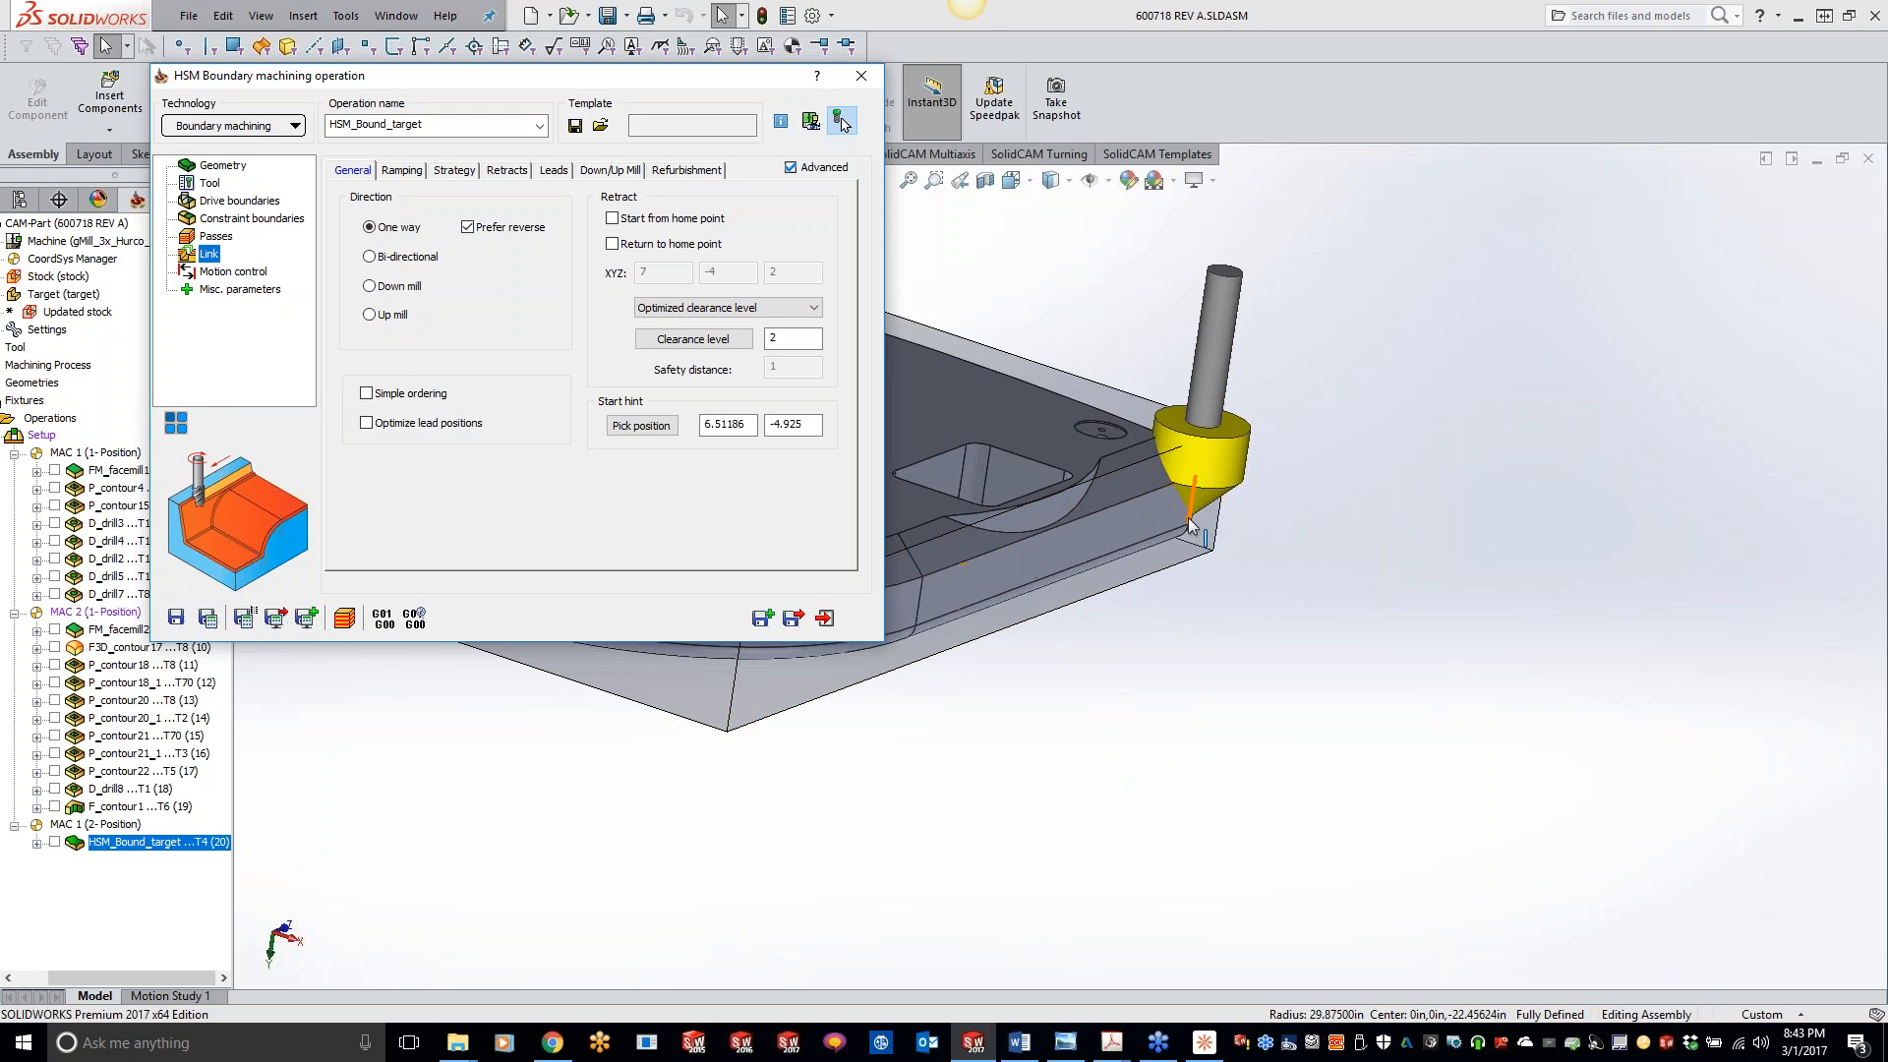
- Inspect the cutter position at the part's corner, turn on Optimize lead positions, and save and calculate the operation
middle_click_drag(1266, 551, 1064, 469)
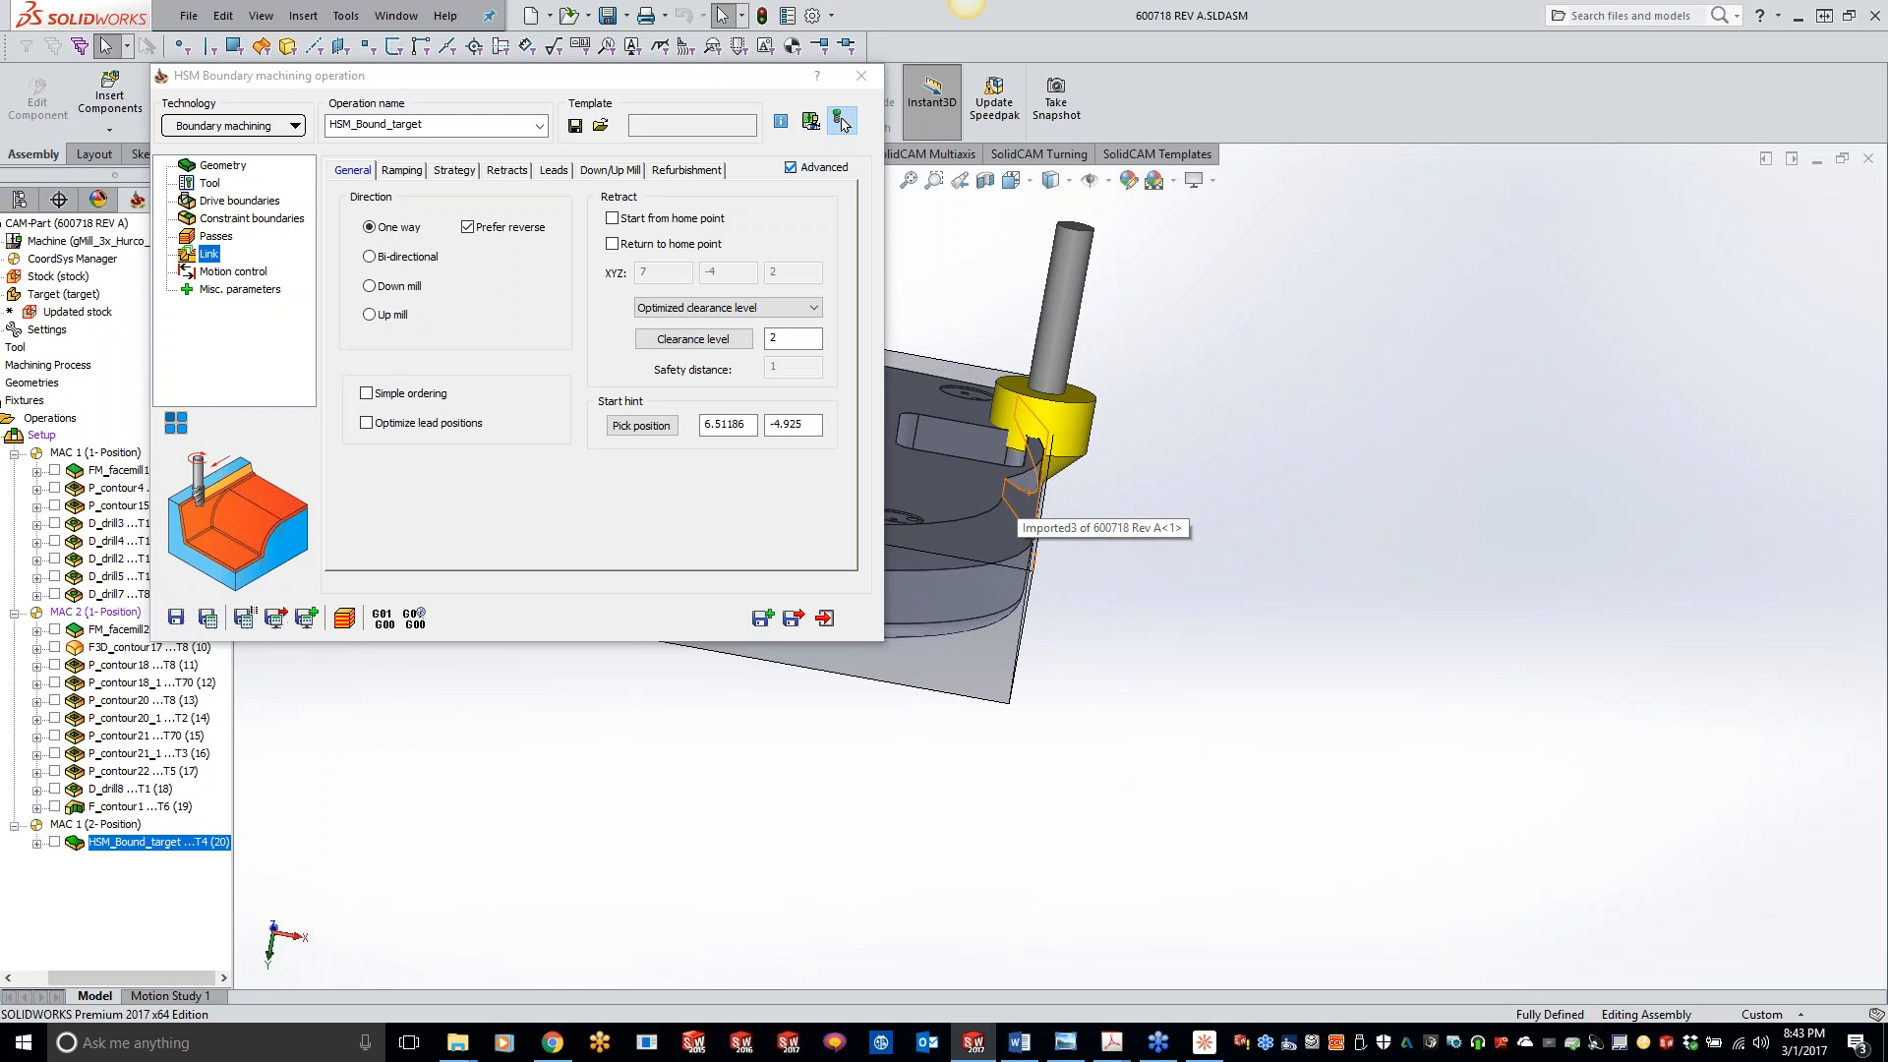
middle_click_drag(1022, 495, 786, 502)
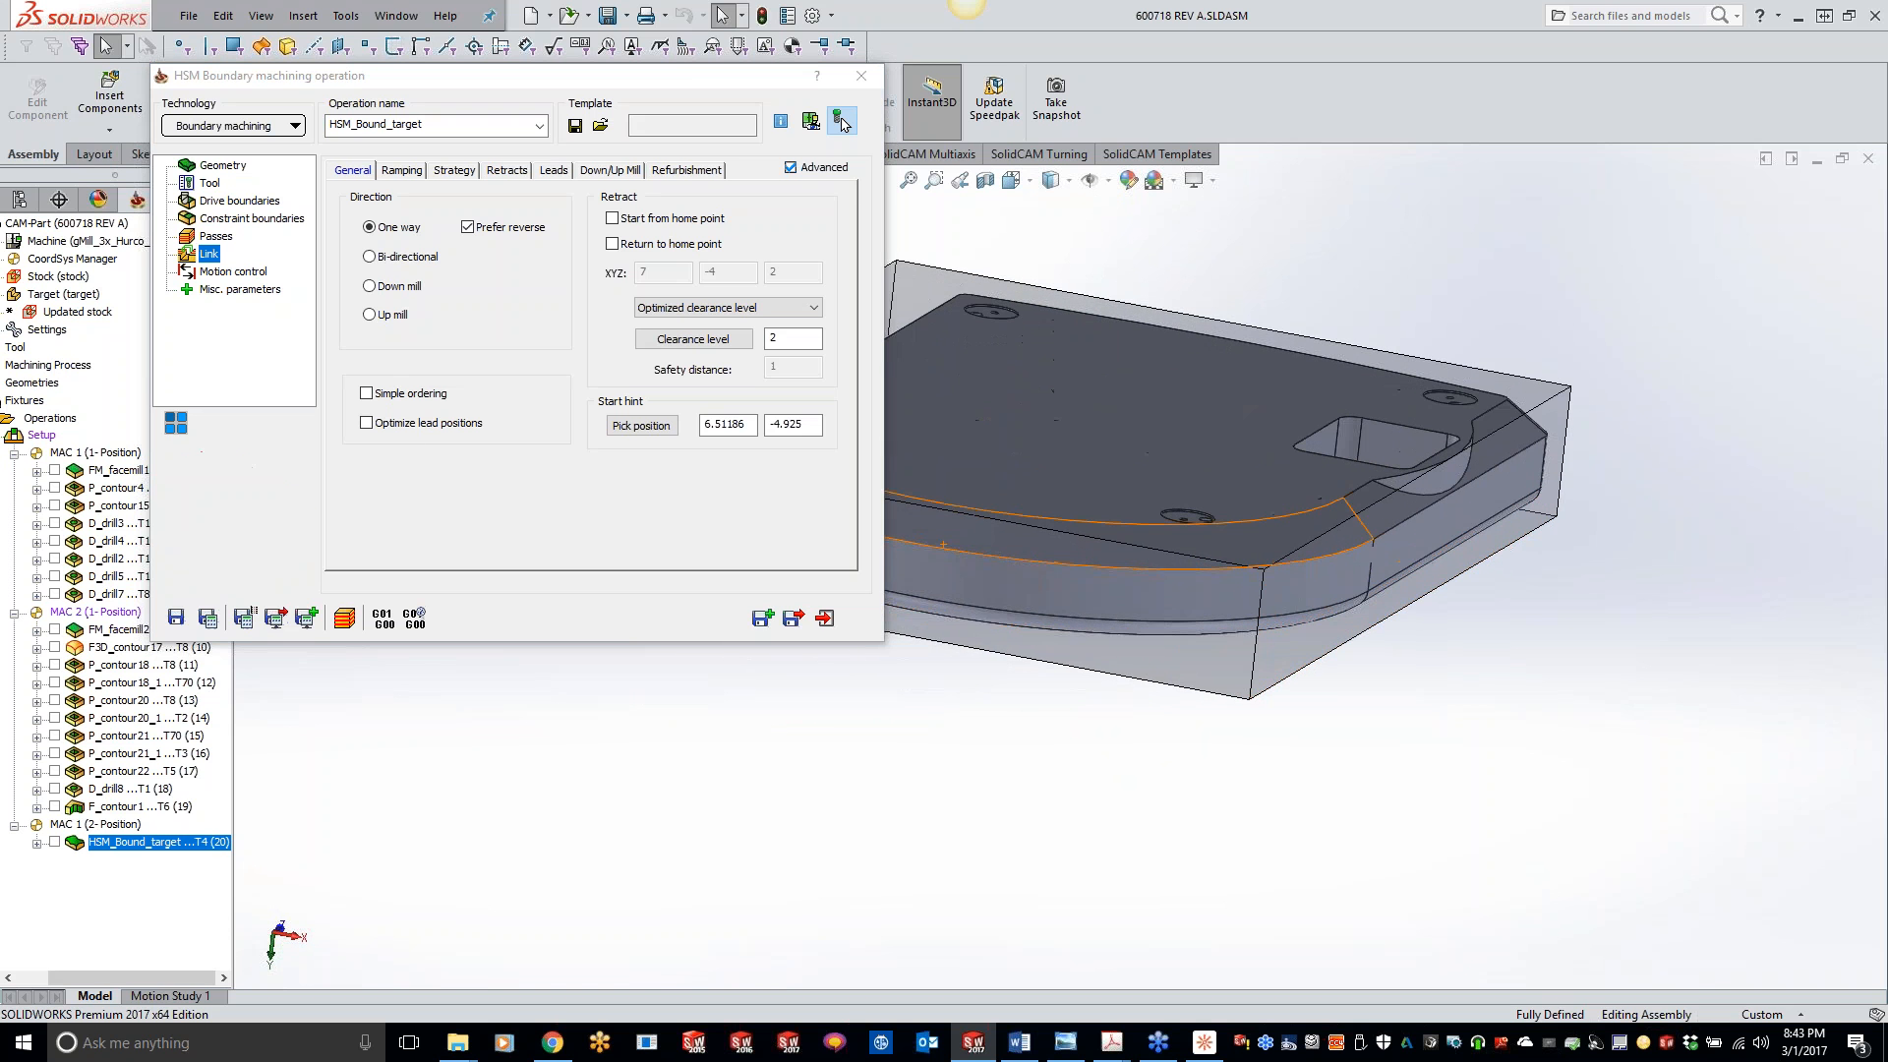
left_click(366, 423)
left_click(207, 617)
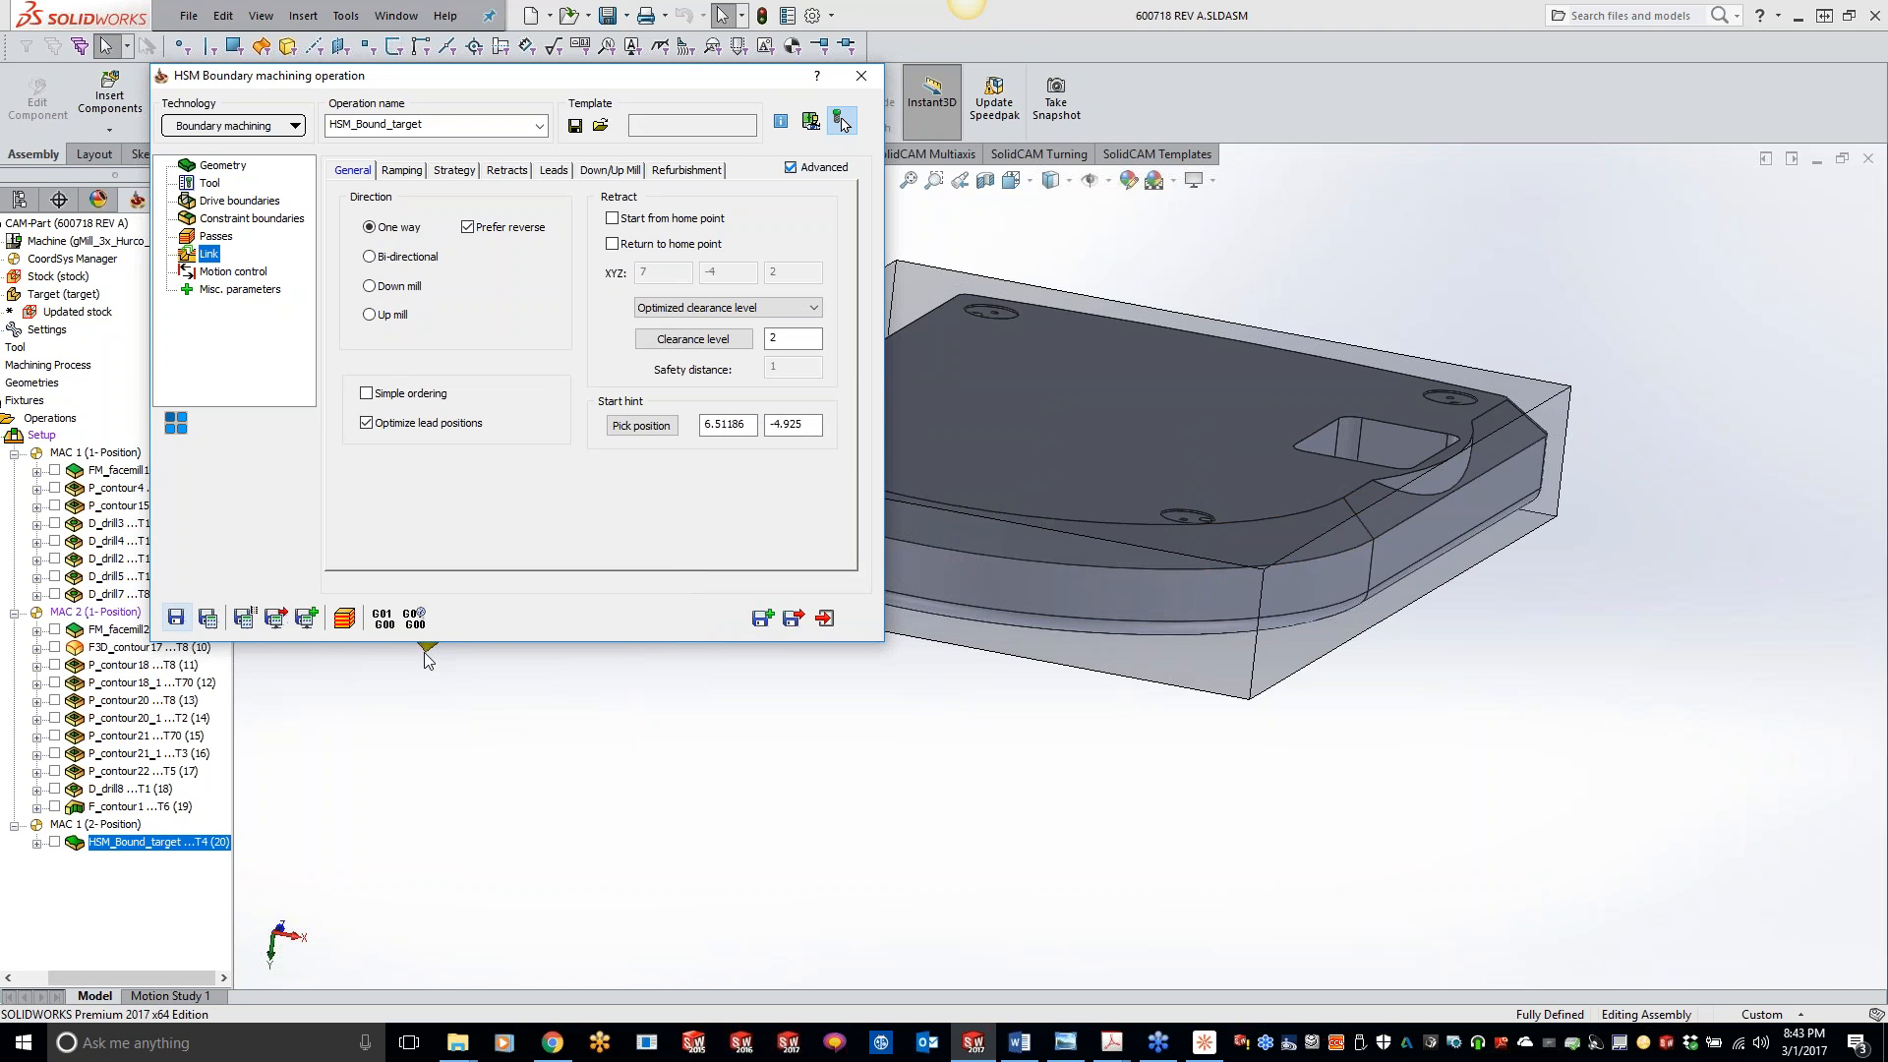
- Simulate the operation with optimized lead positions in SolidVerify, check the cutter's path around the part, and exit
left_click(344, 619)
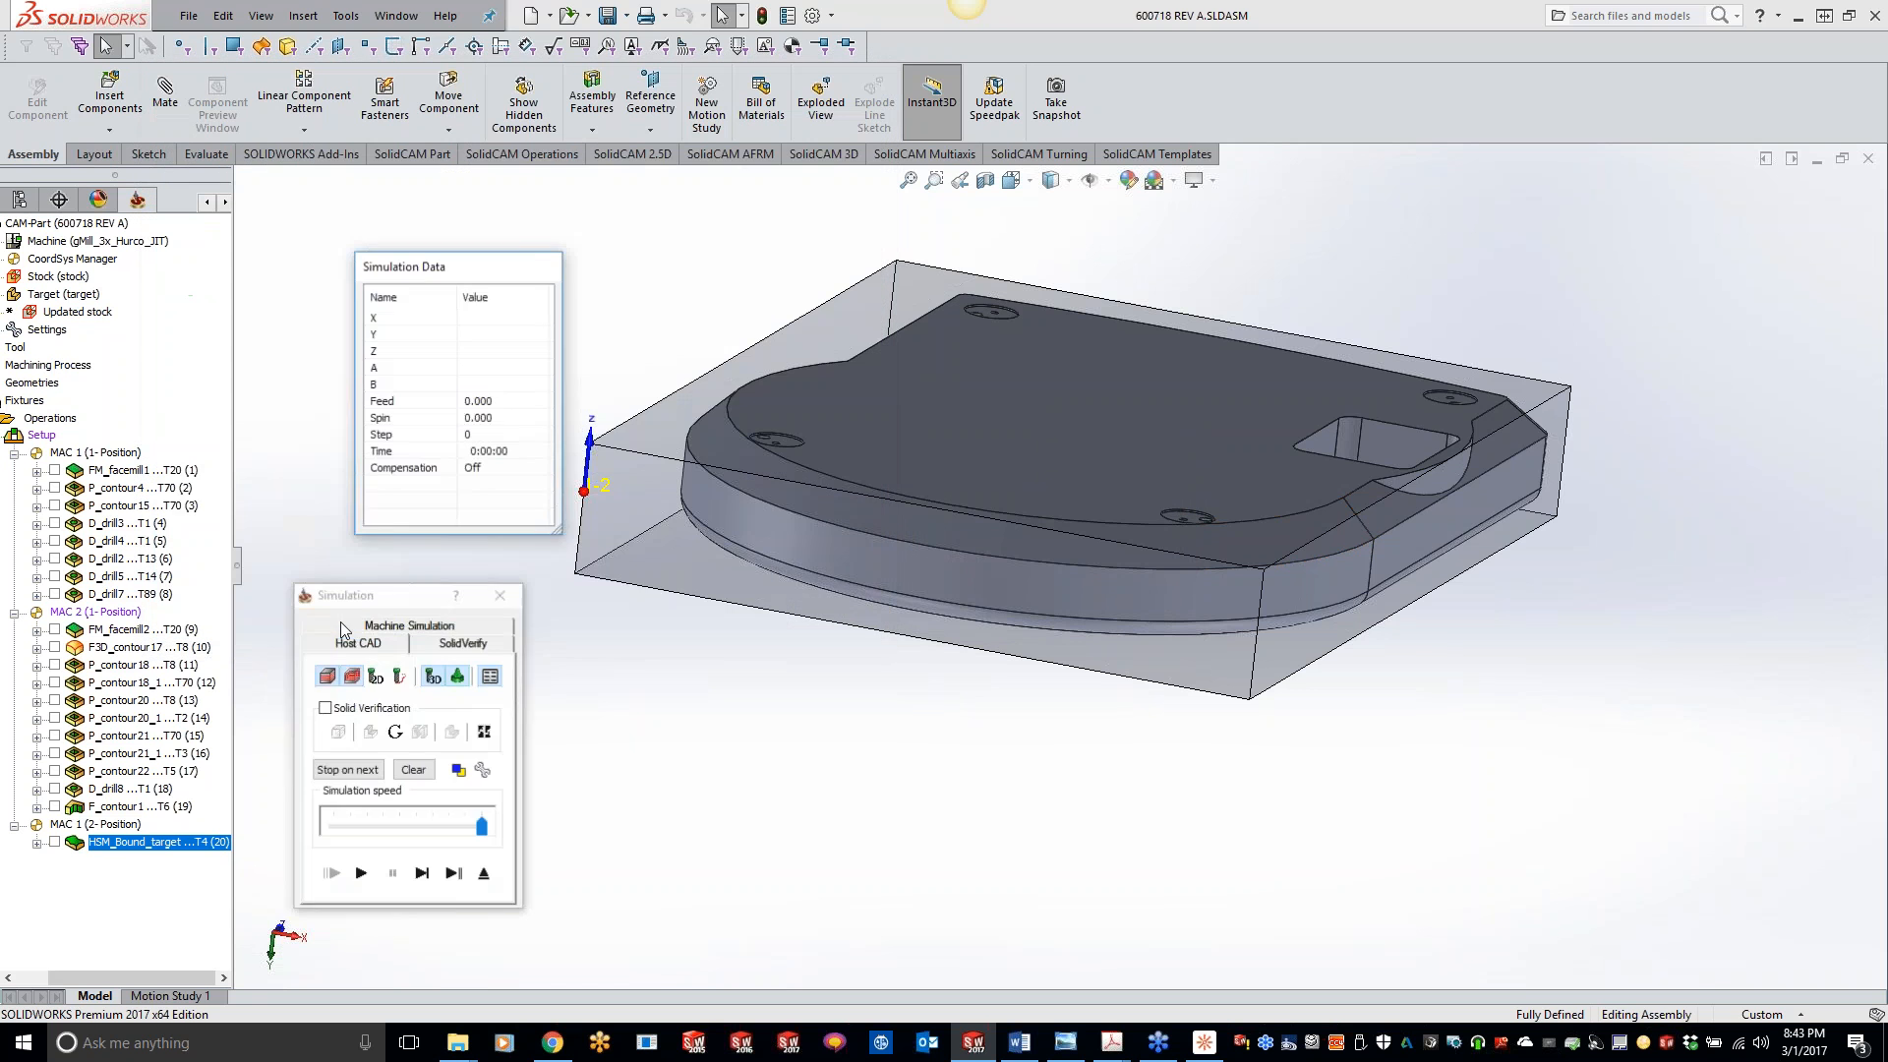
left_click(463, 643)
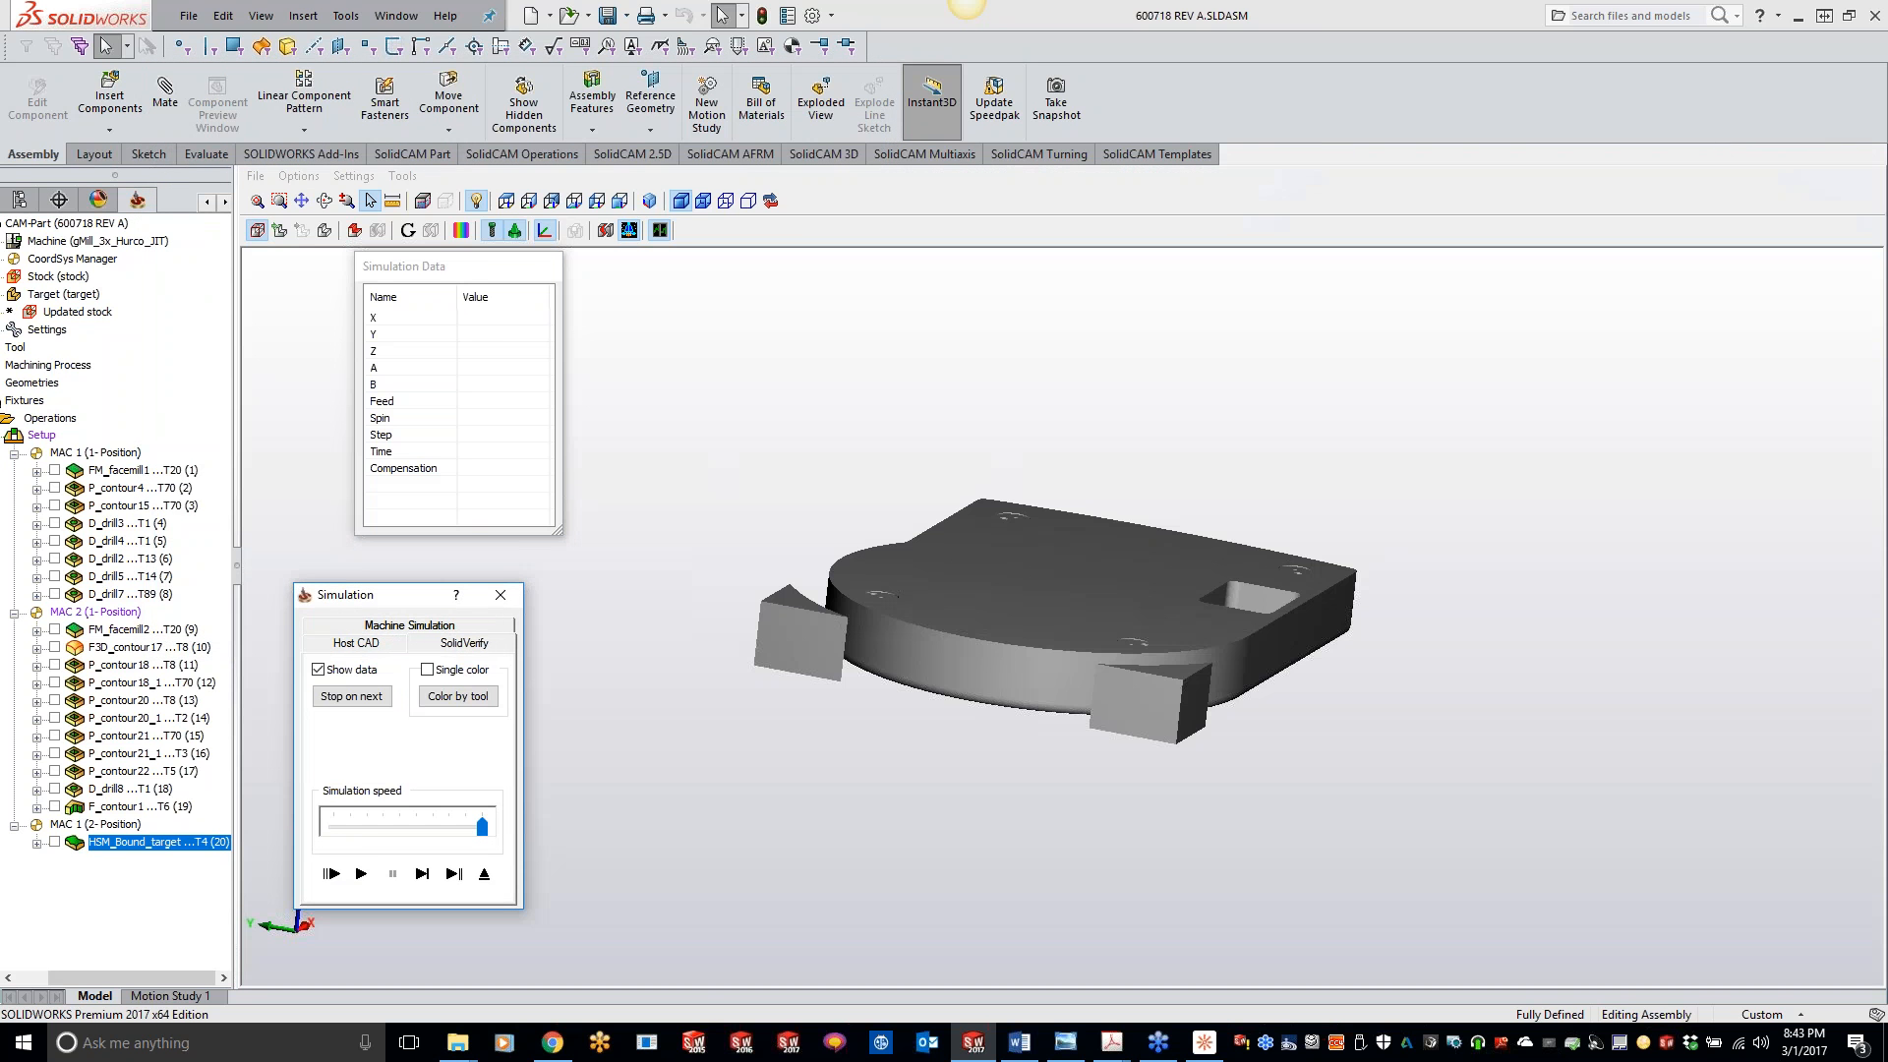
left_click(362, 873)
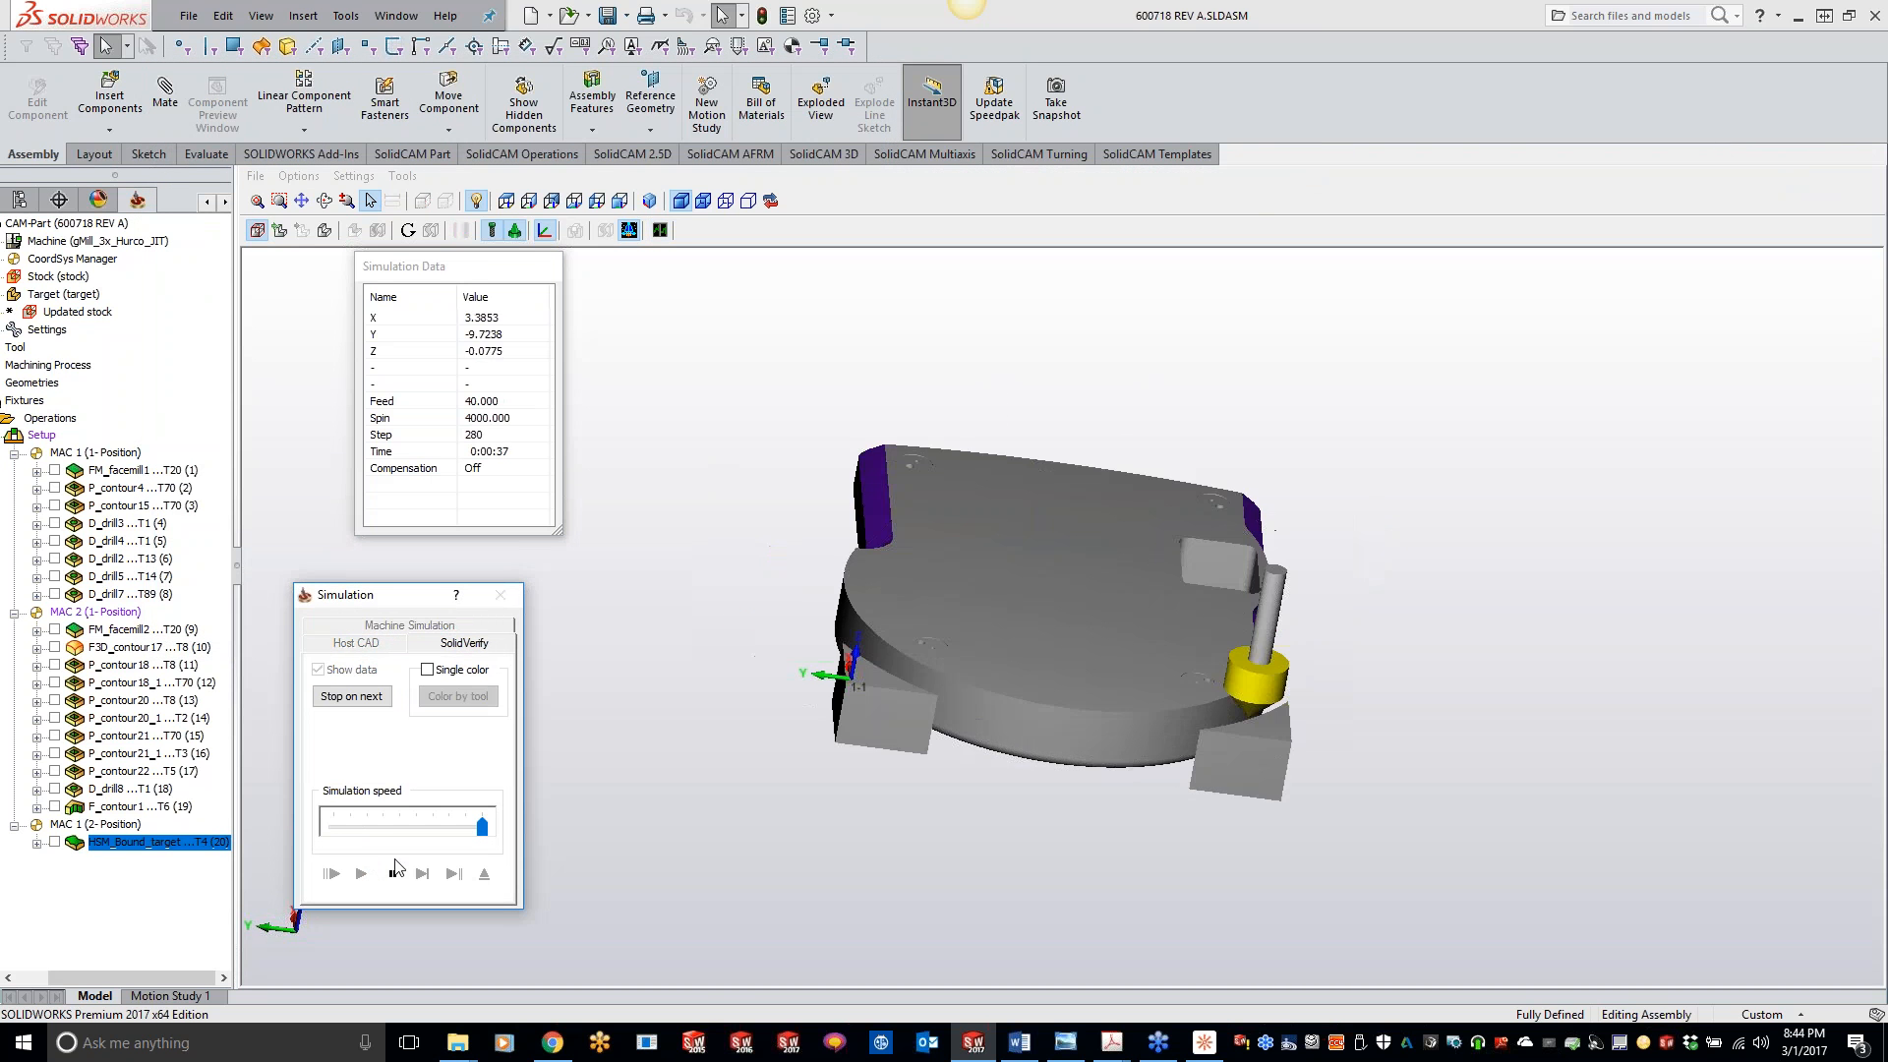
left_click(393, 872)
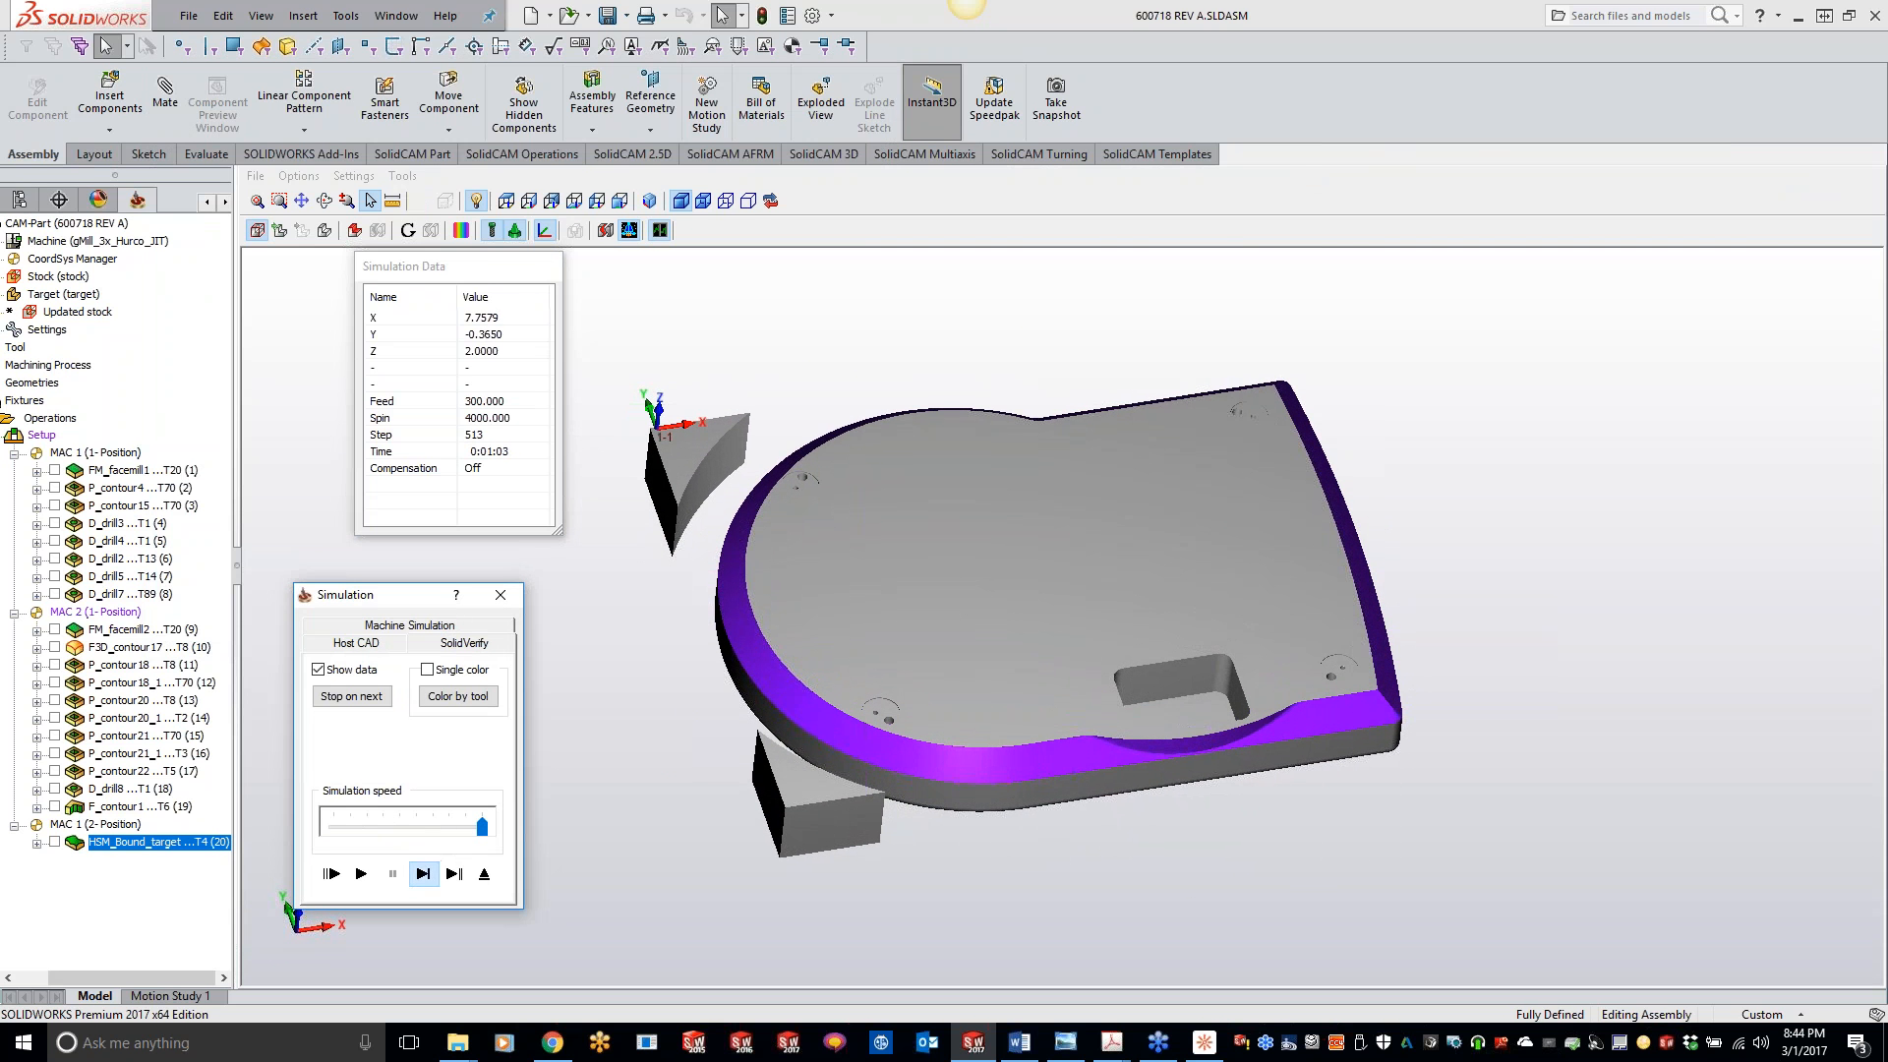
left_click(422, 873)
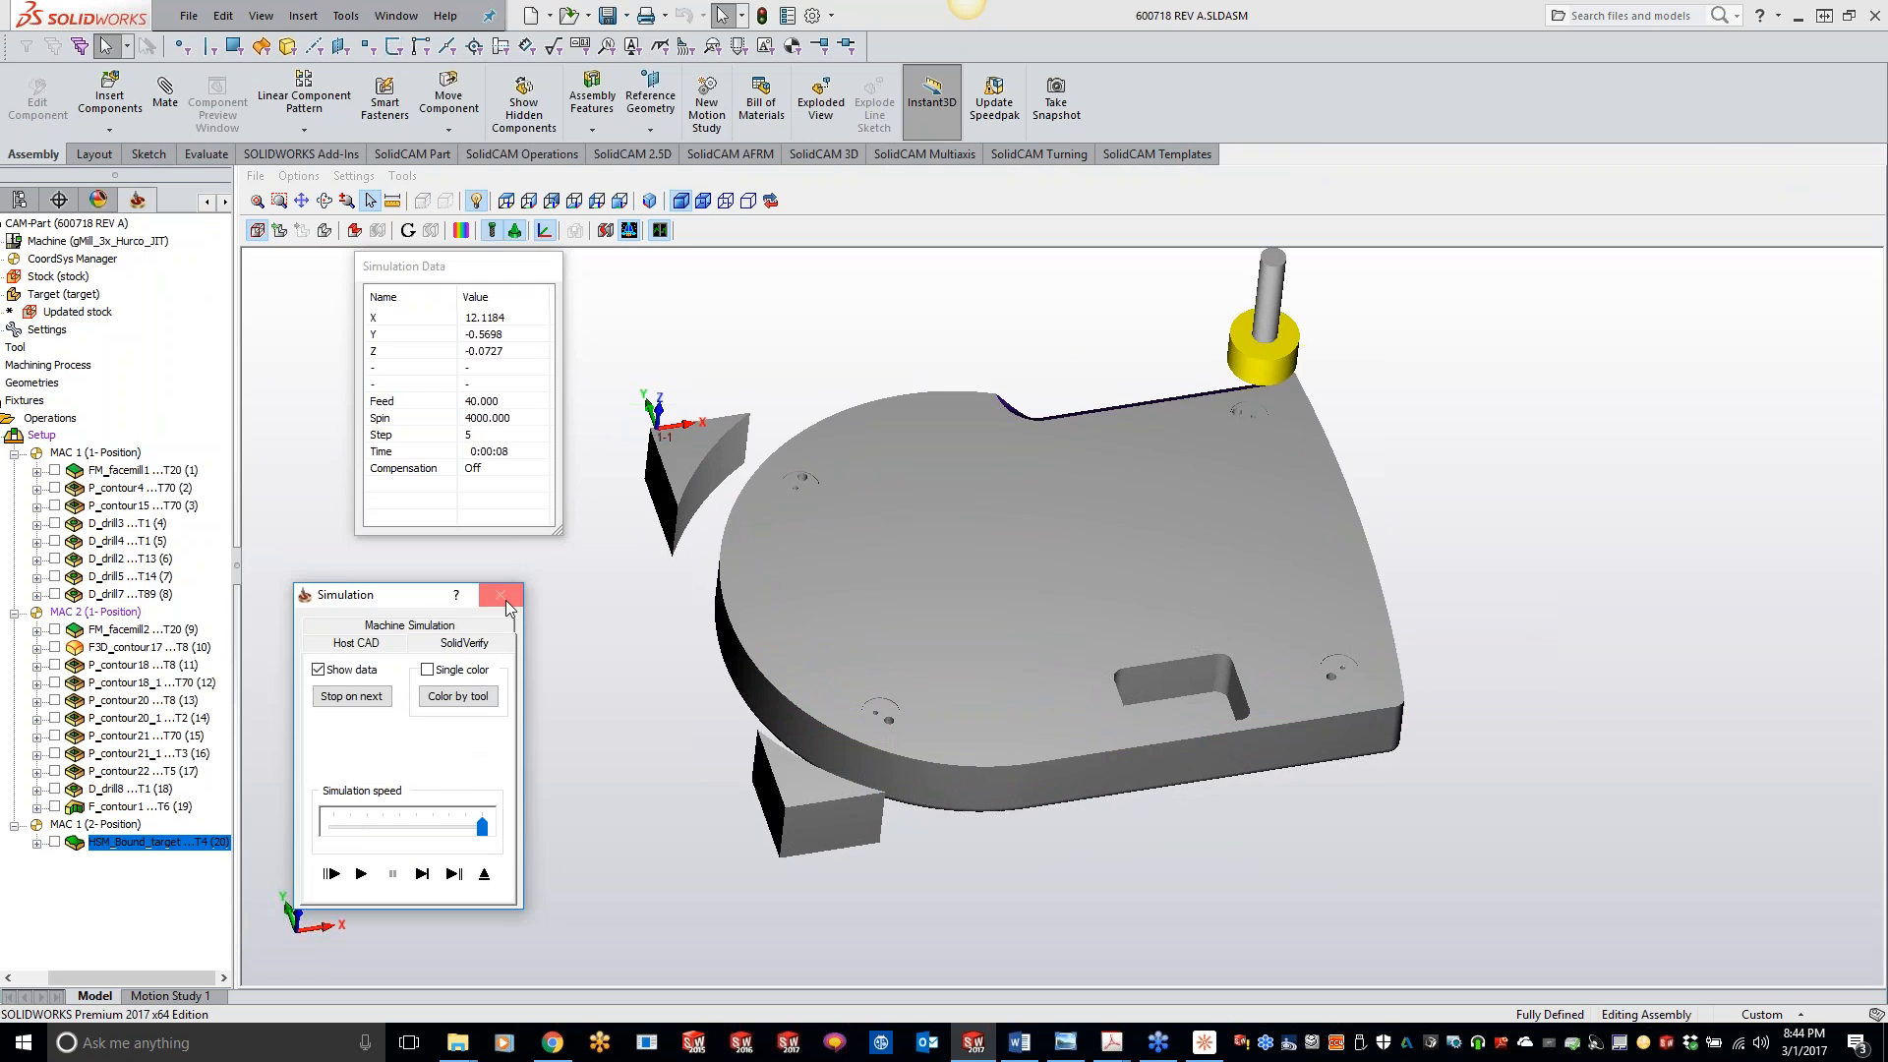
left_click(501, 594)
- Turn Optimize lead positions back off and review the remaining link settings, passes, constraint boundary and drive boundary
left_click(385, 423)
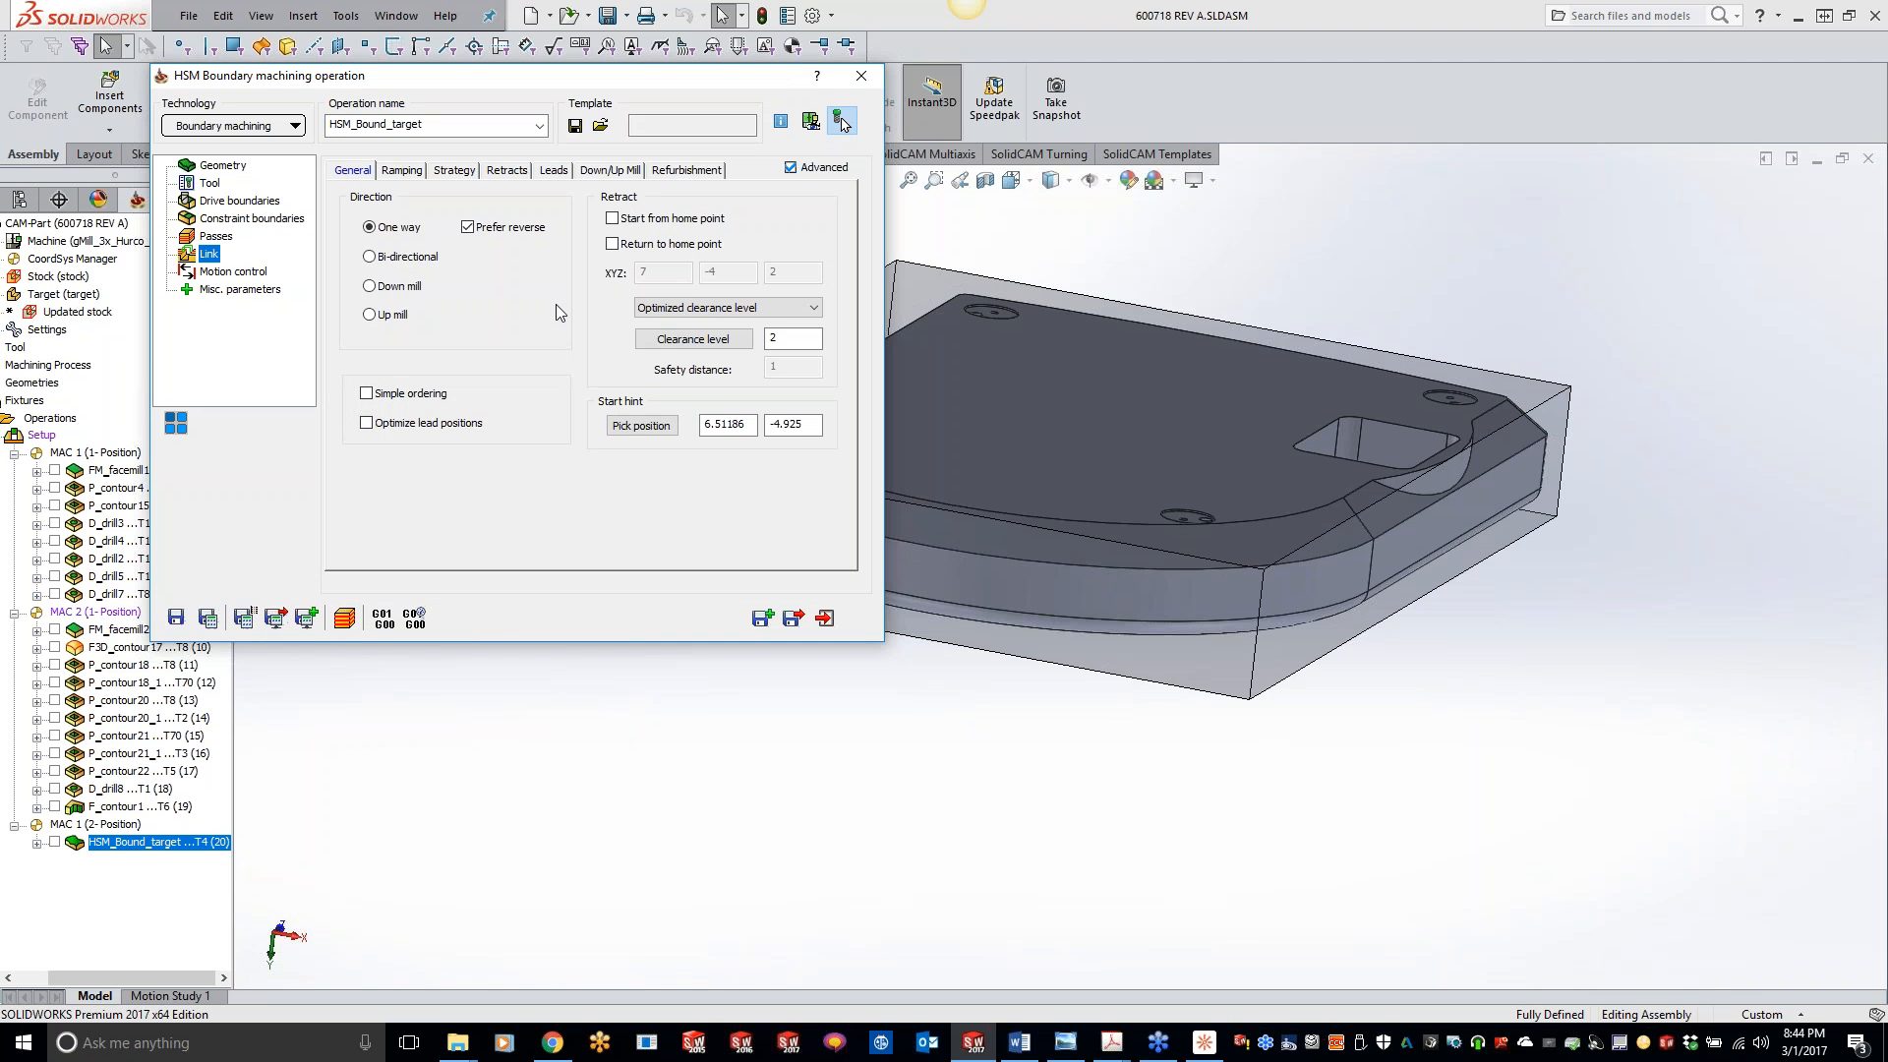
left_click(677, 171)
left_click(614, 172)
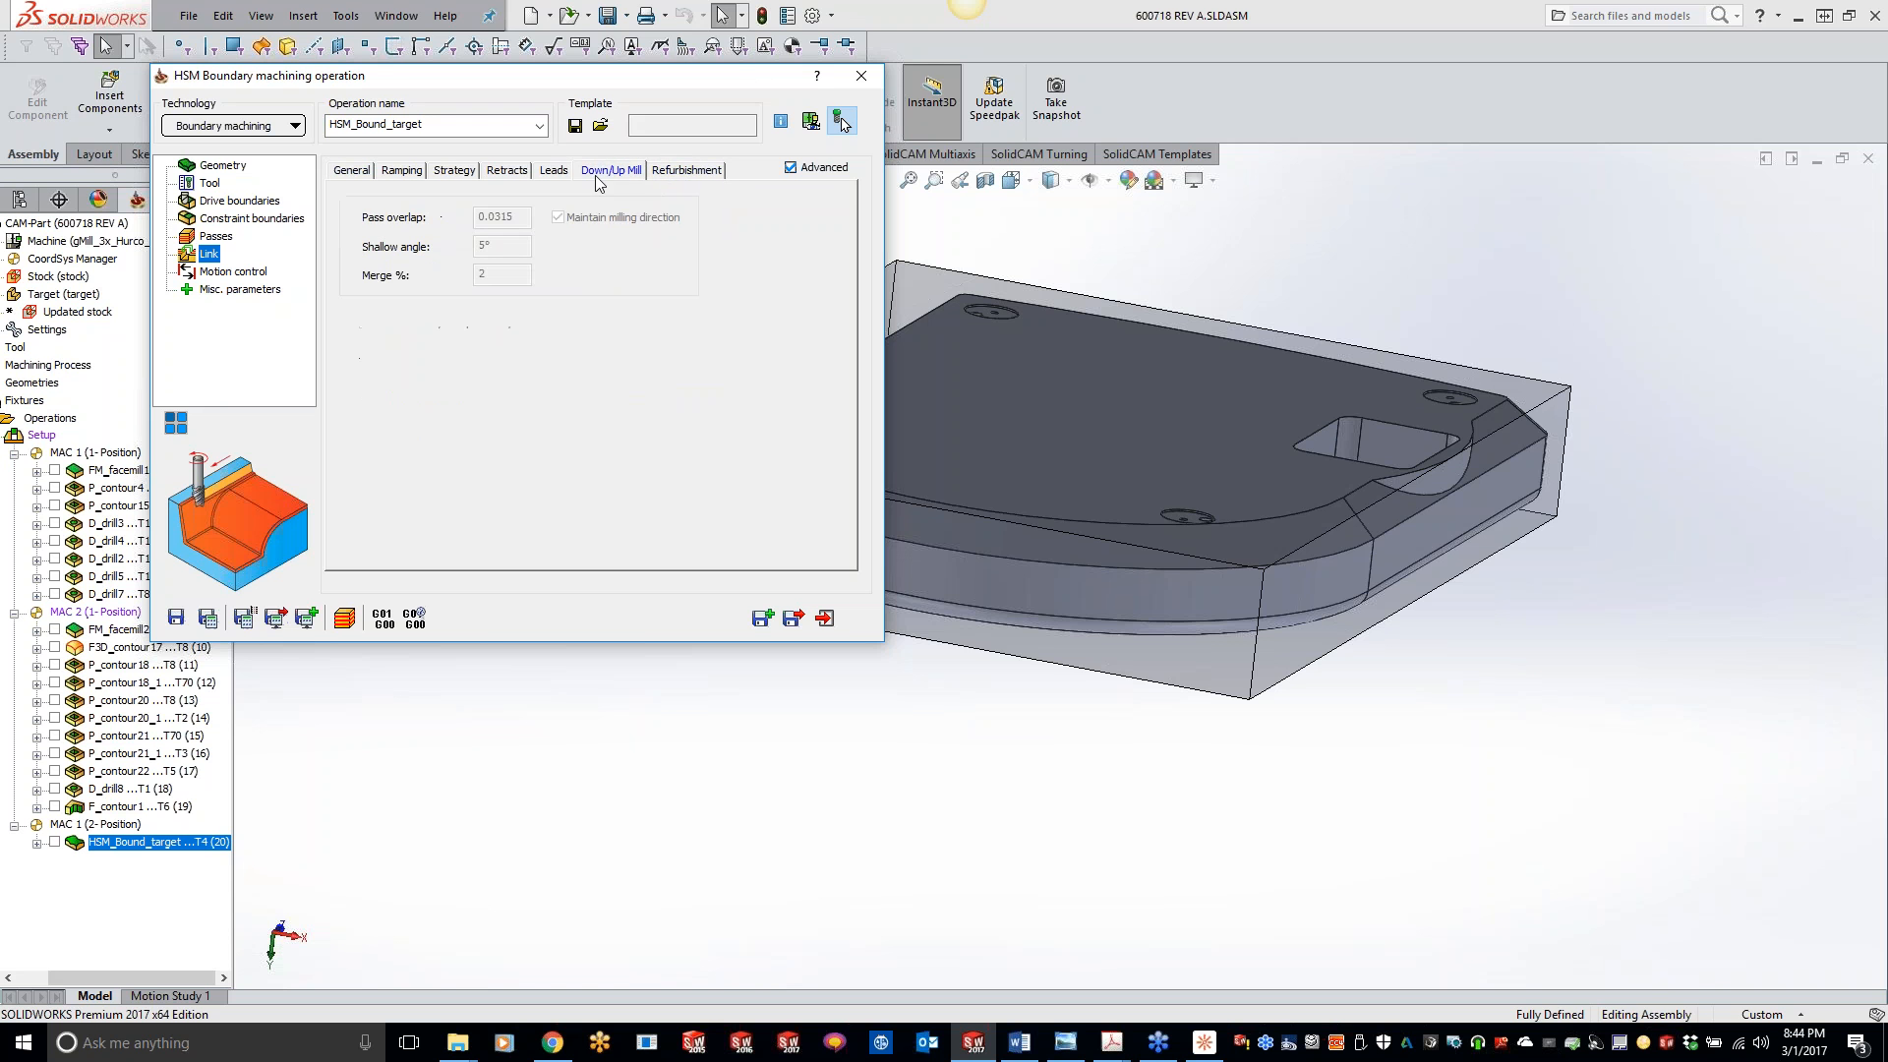
left_click(555, 173)
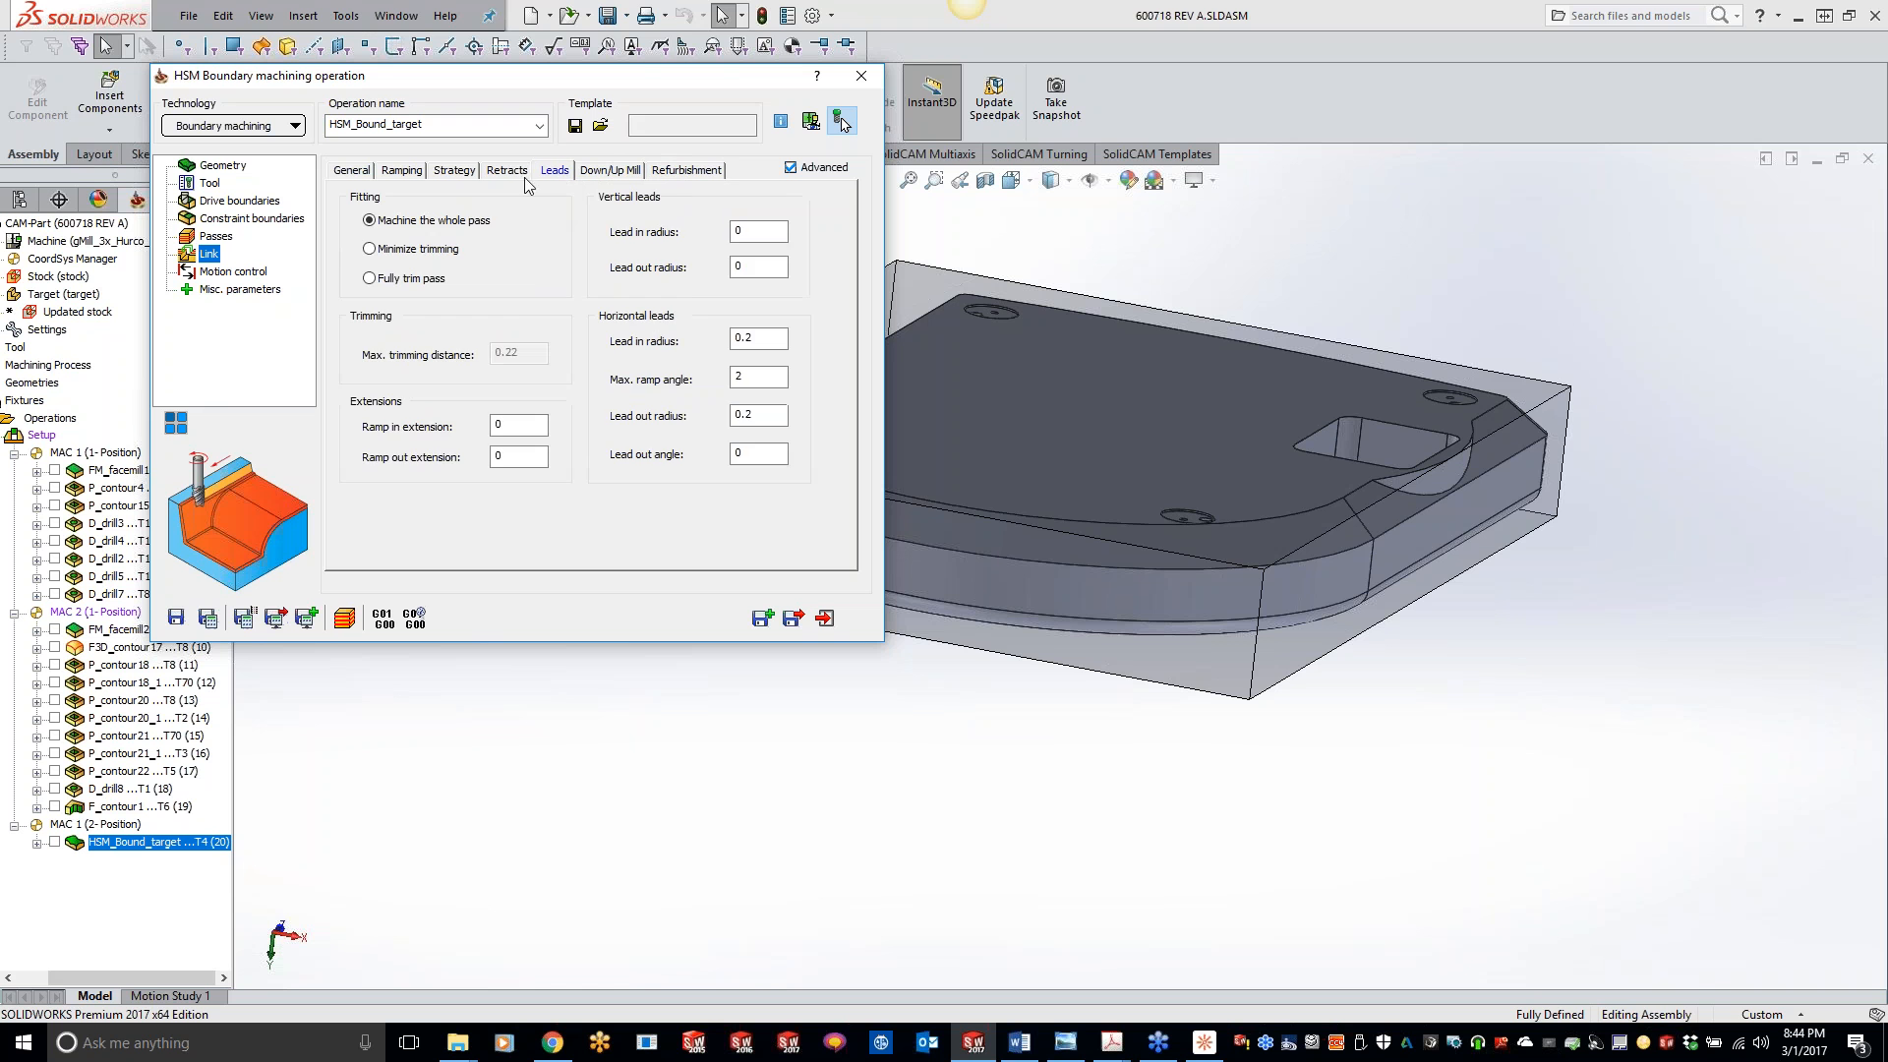
left_click(508, 175)
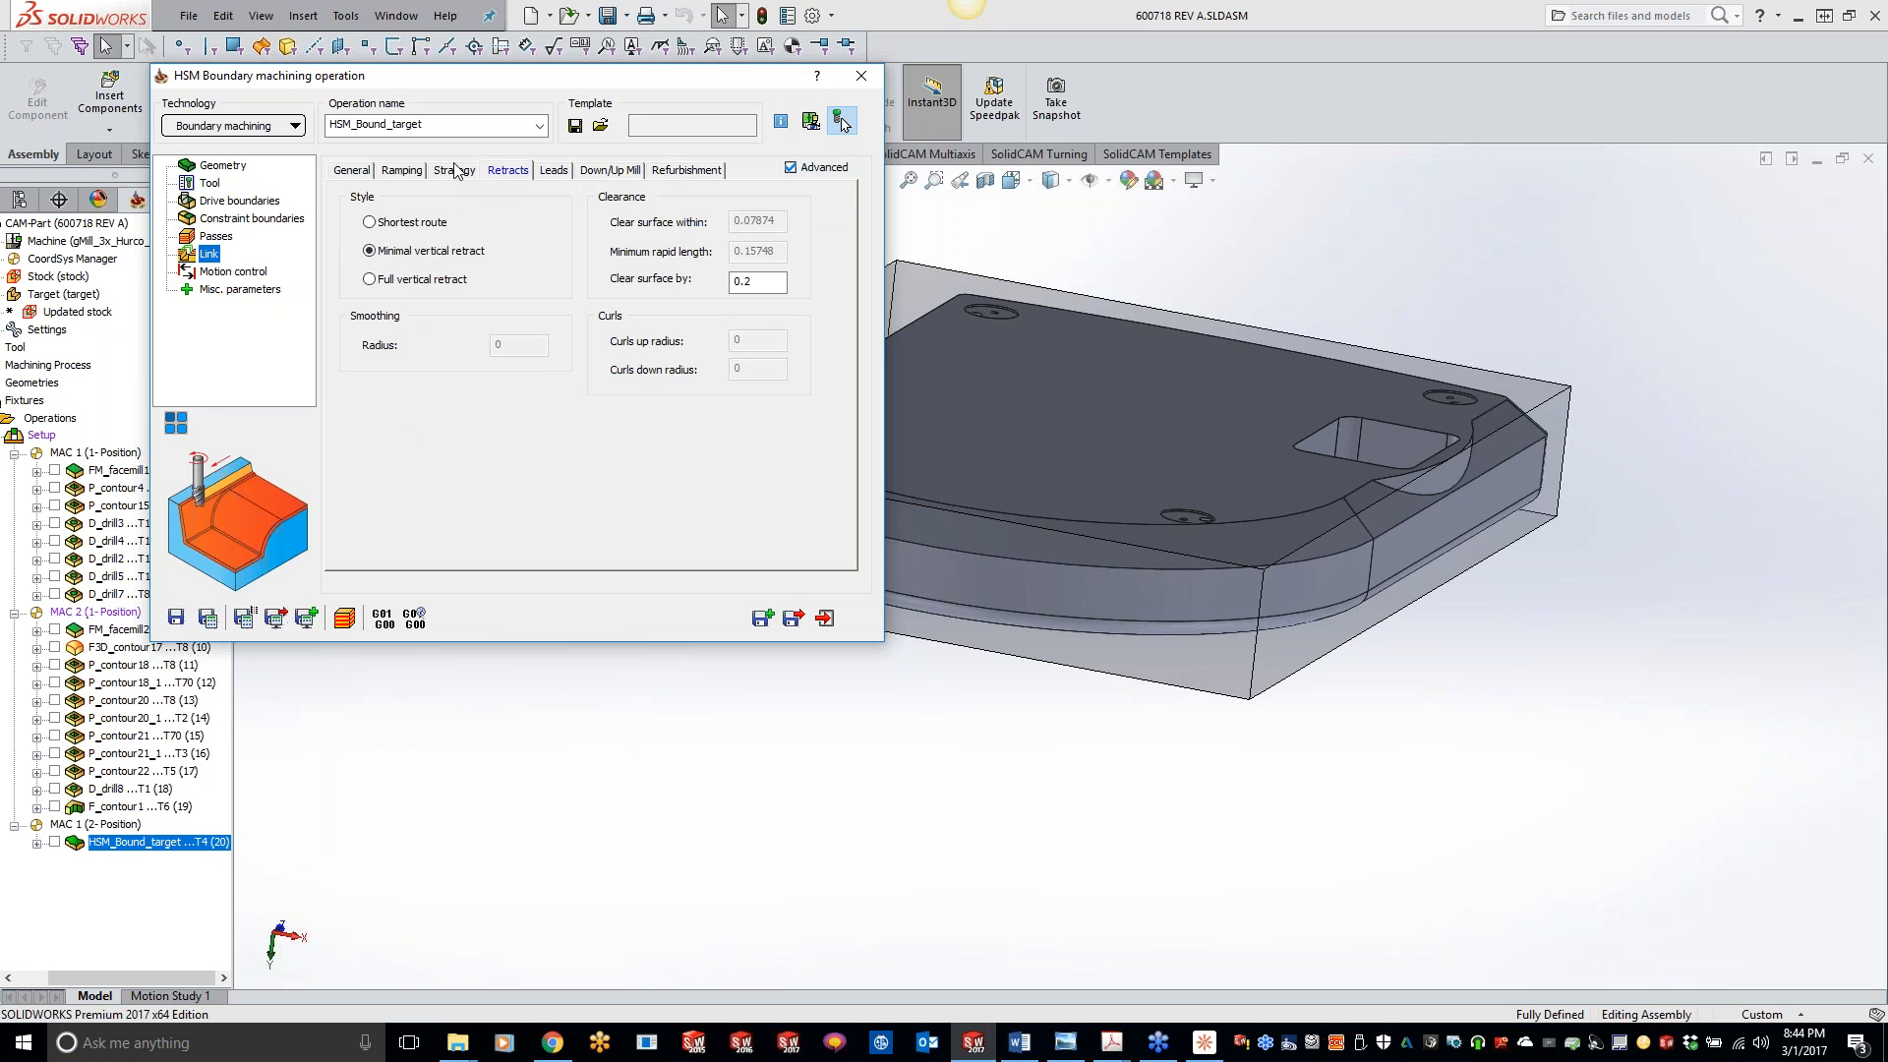
left_click(454, 171)
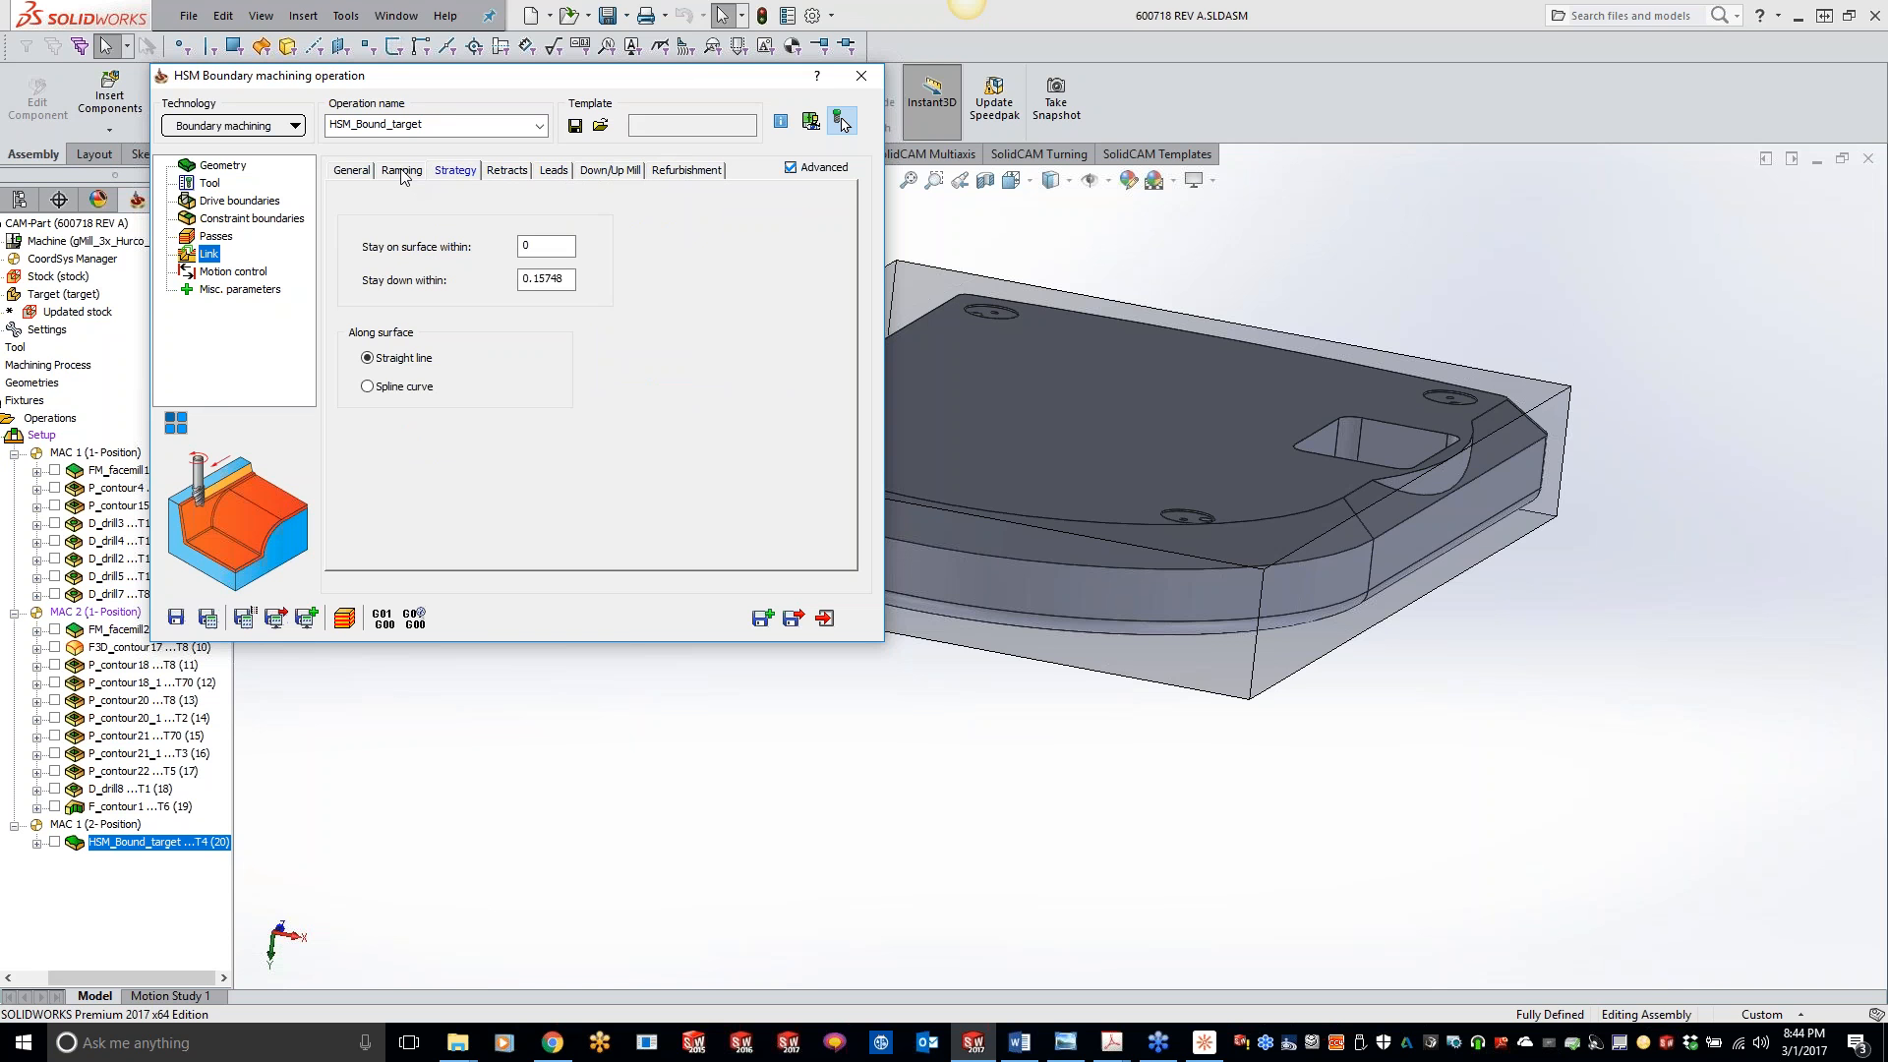
left_click(402, 173)
left_click(361, 173)
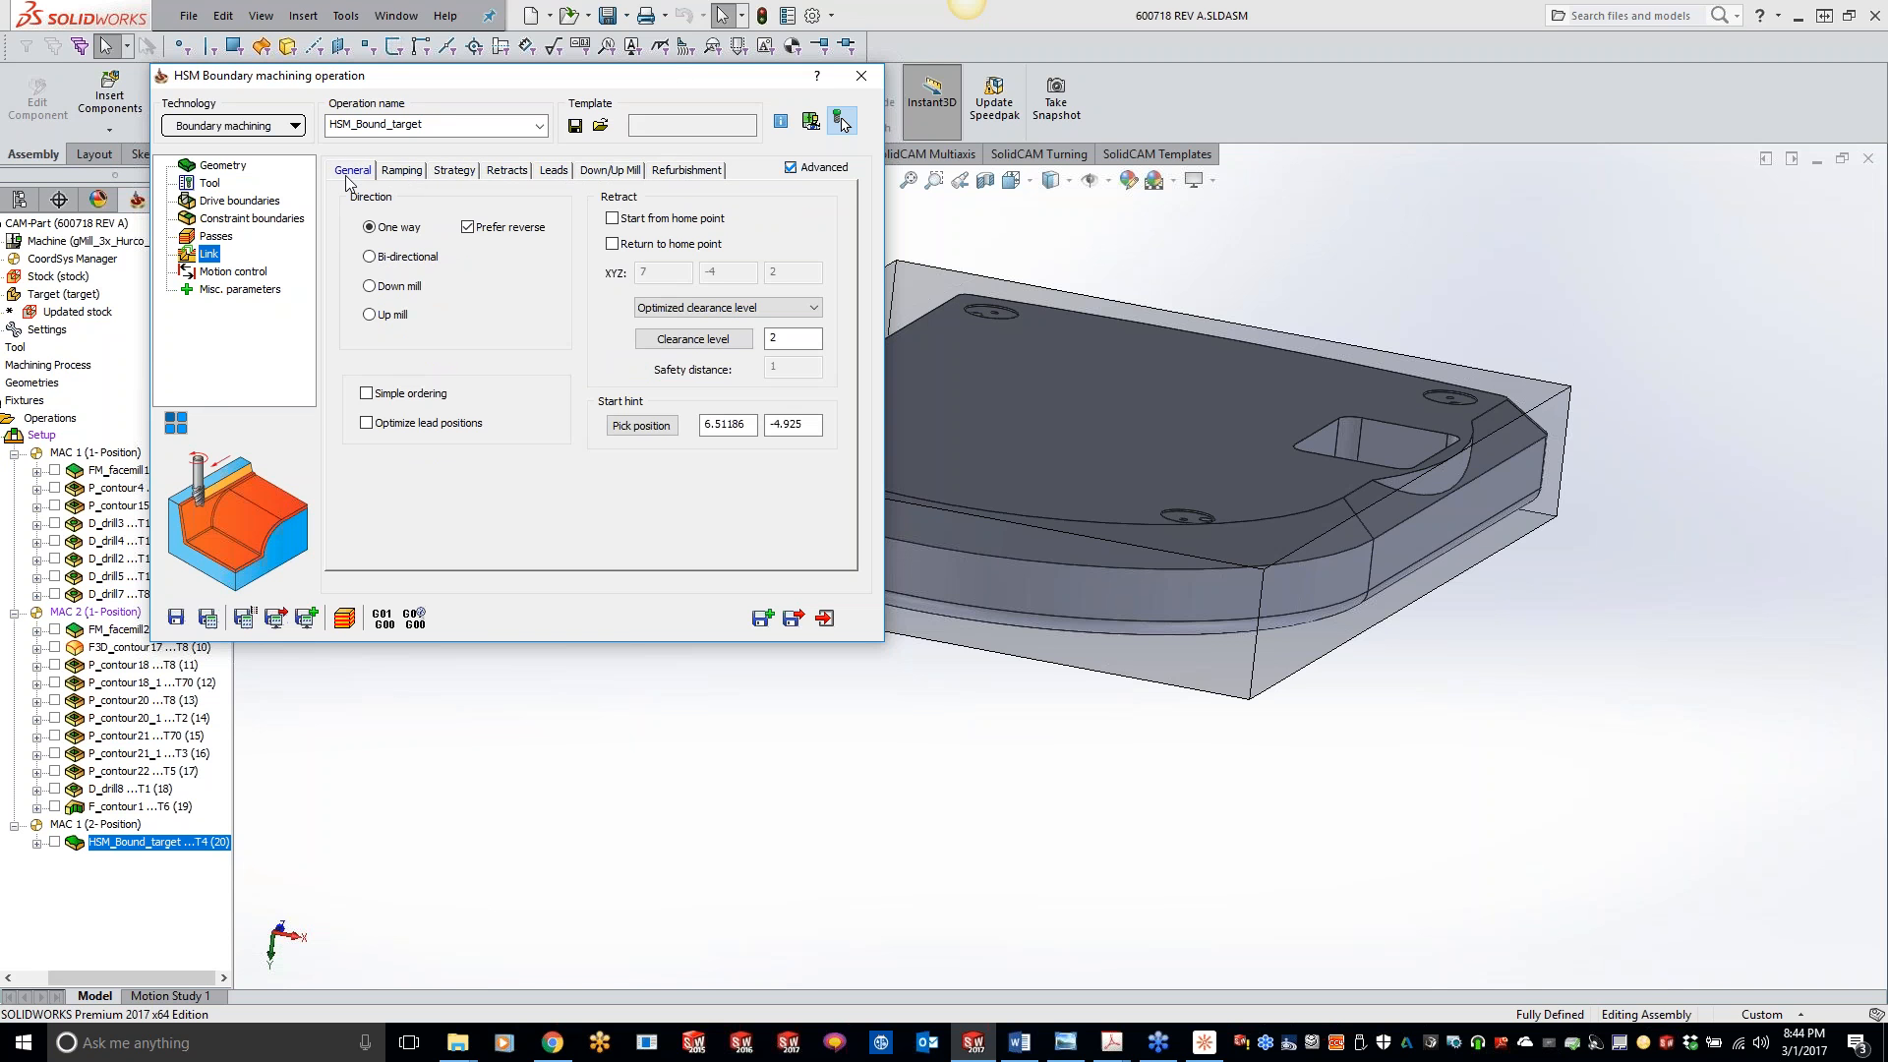
left_click(210, 239)
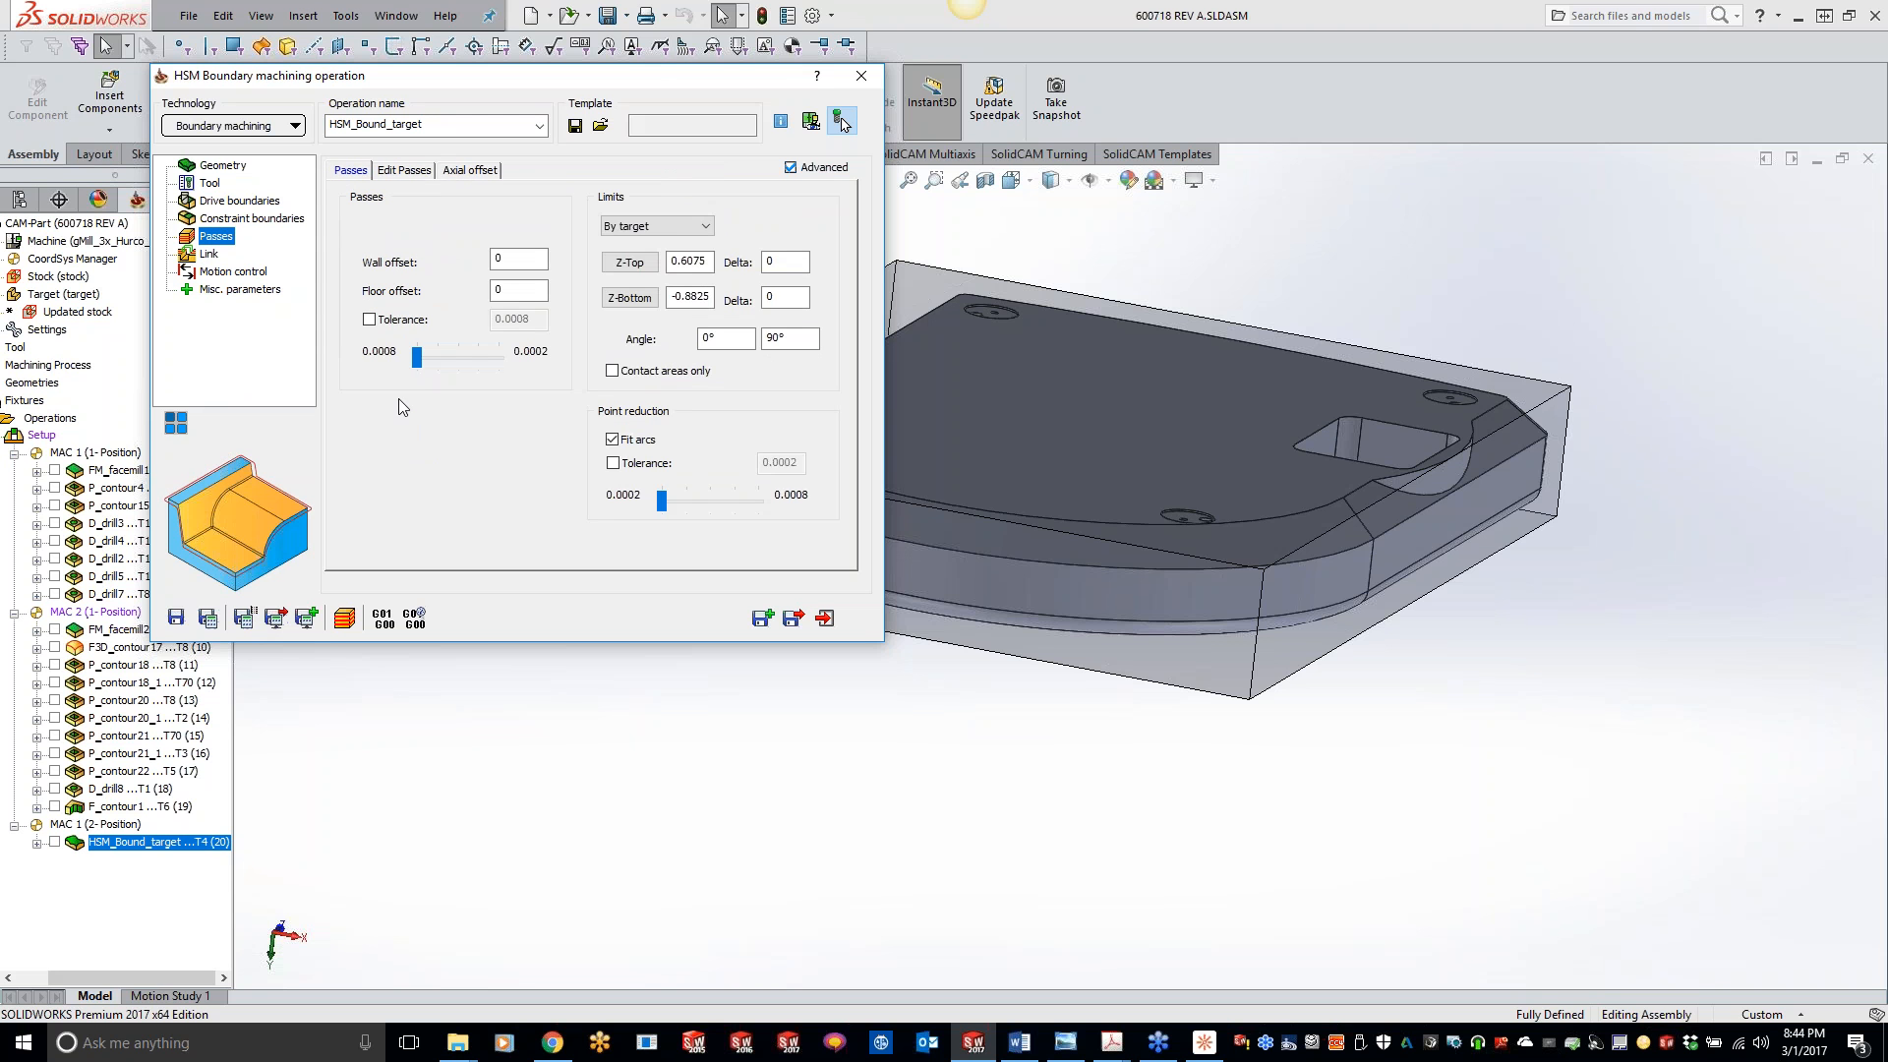
left_click(234, 219)
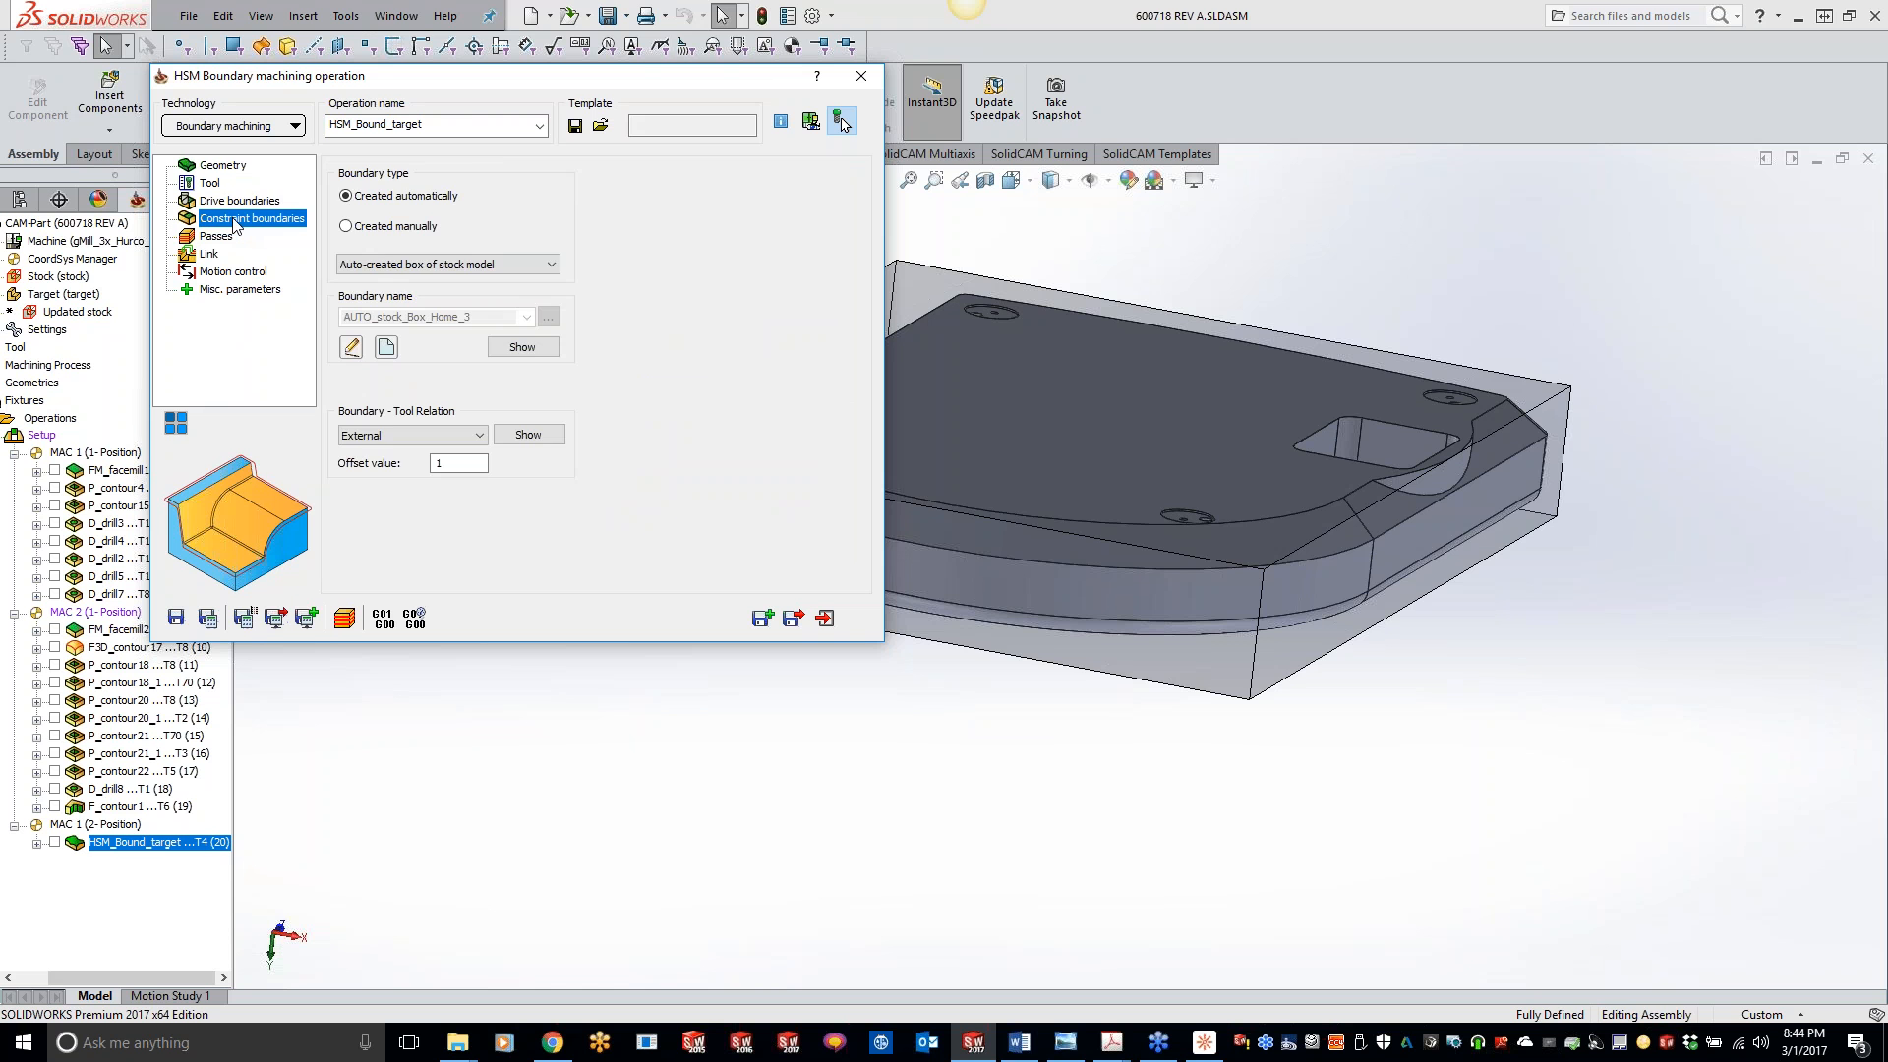
left_click(235, 201)
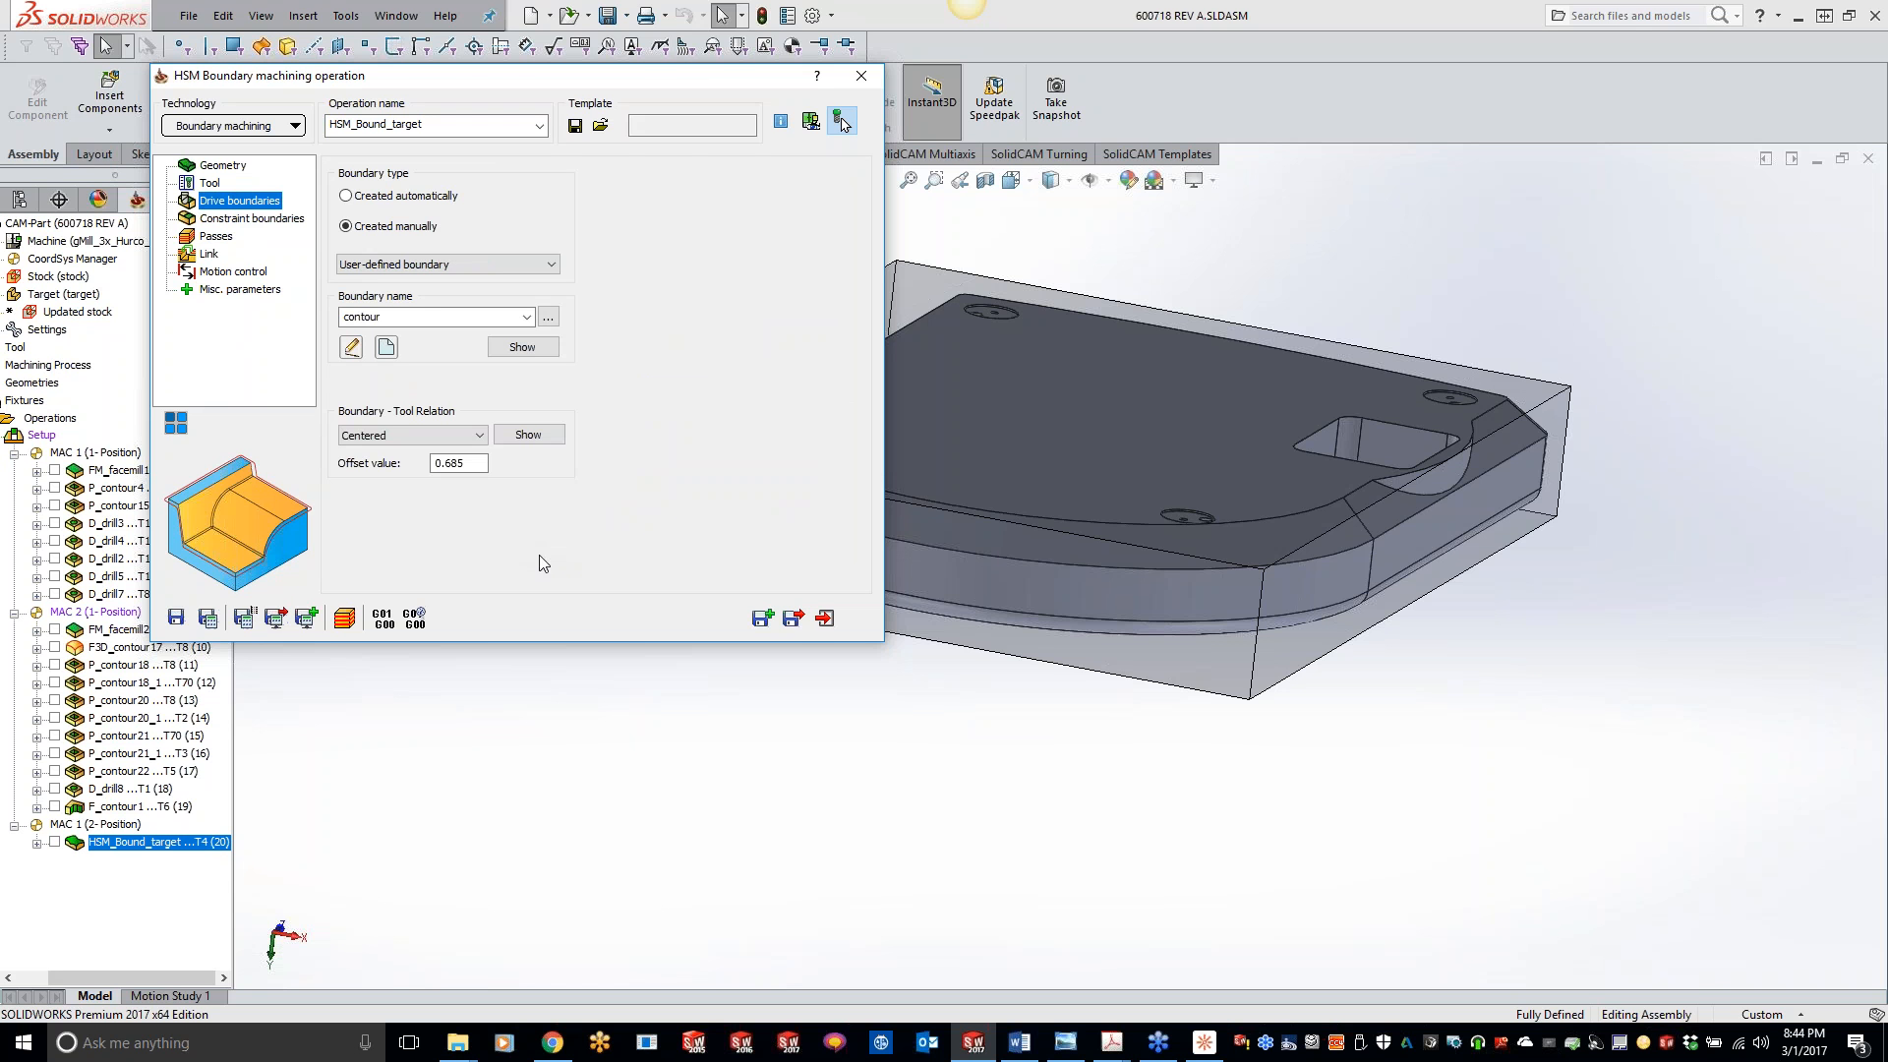
- Set the drive boundary's tool relation to External with an offset value of 0, and save and calculate the operation
left_click_drag(609, 96, 578, 282)
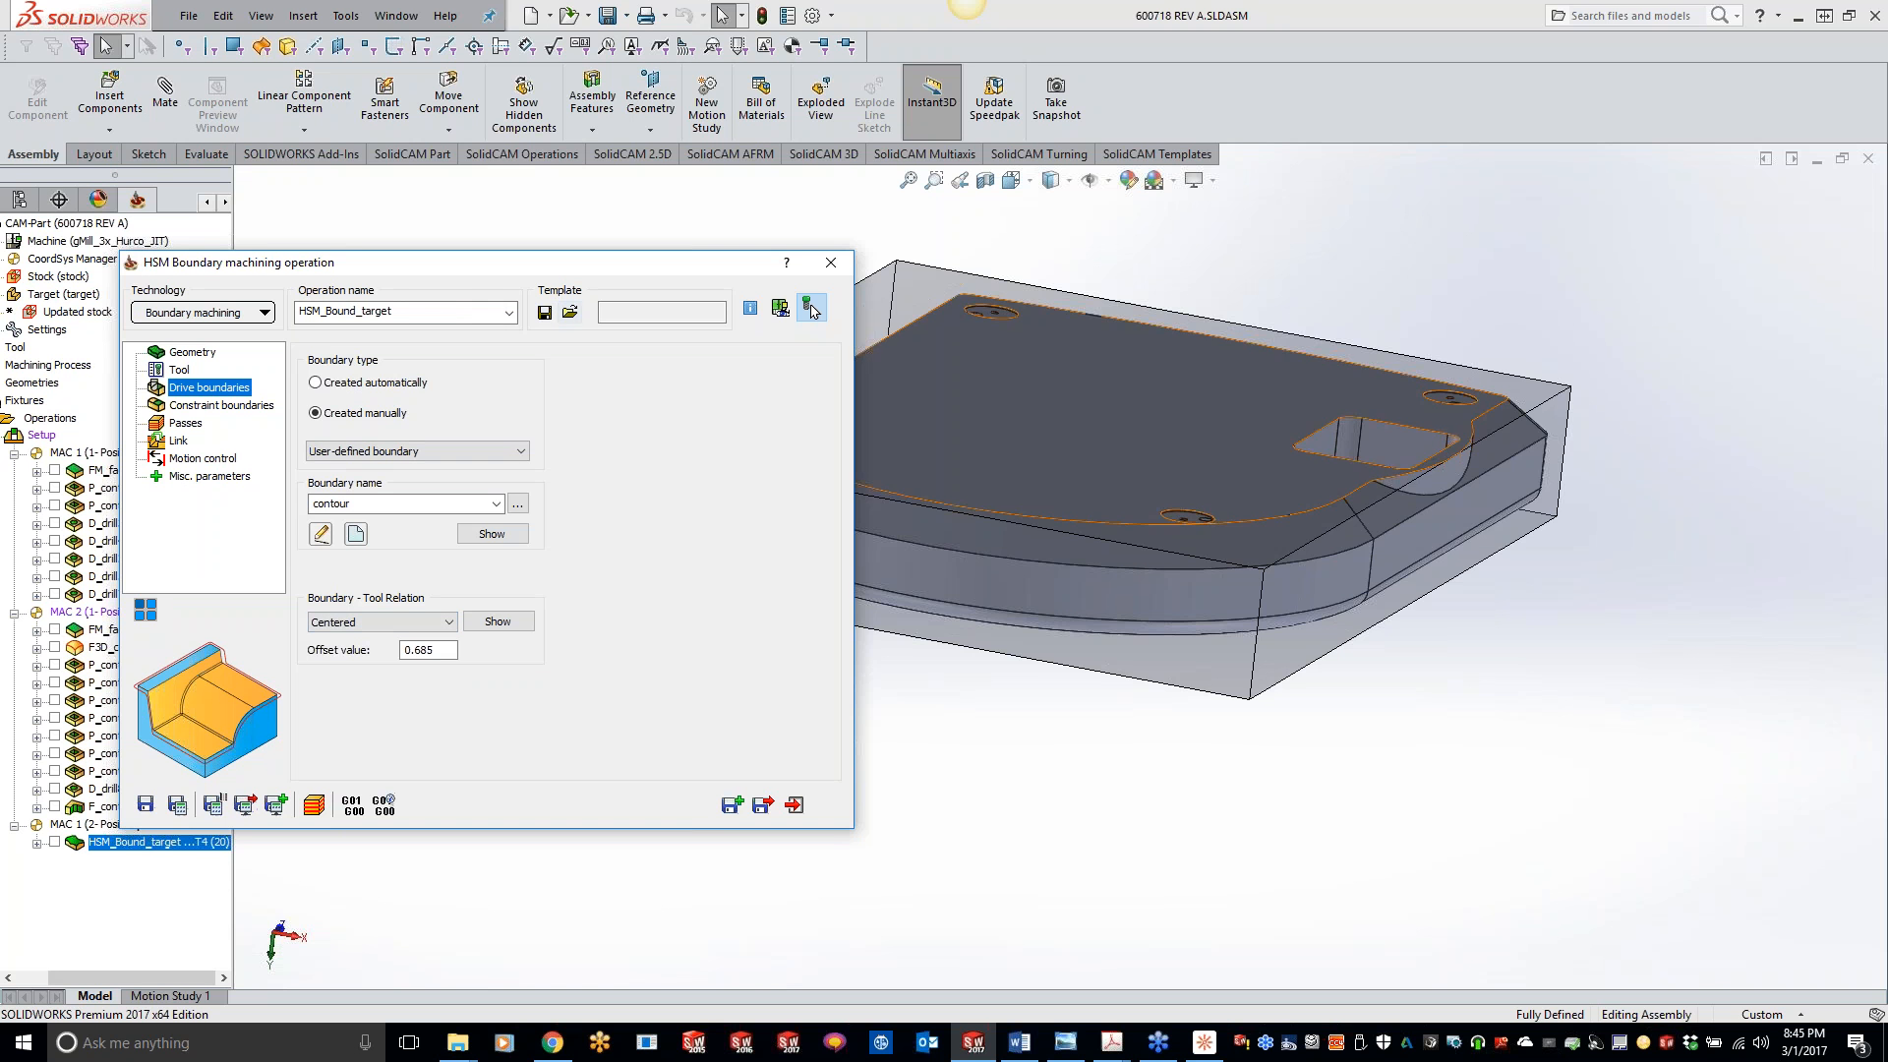
middle_click_drag(1177, 580, 893, 560)
scroll(893, 550, "up", 5)
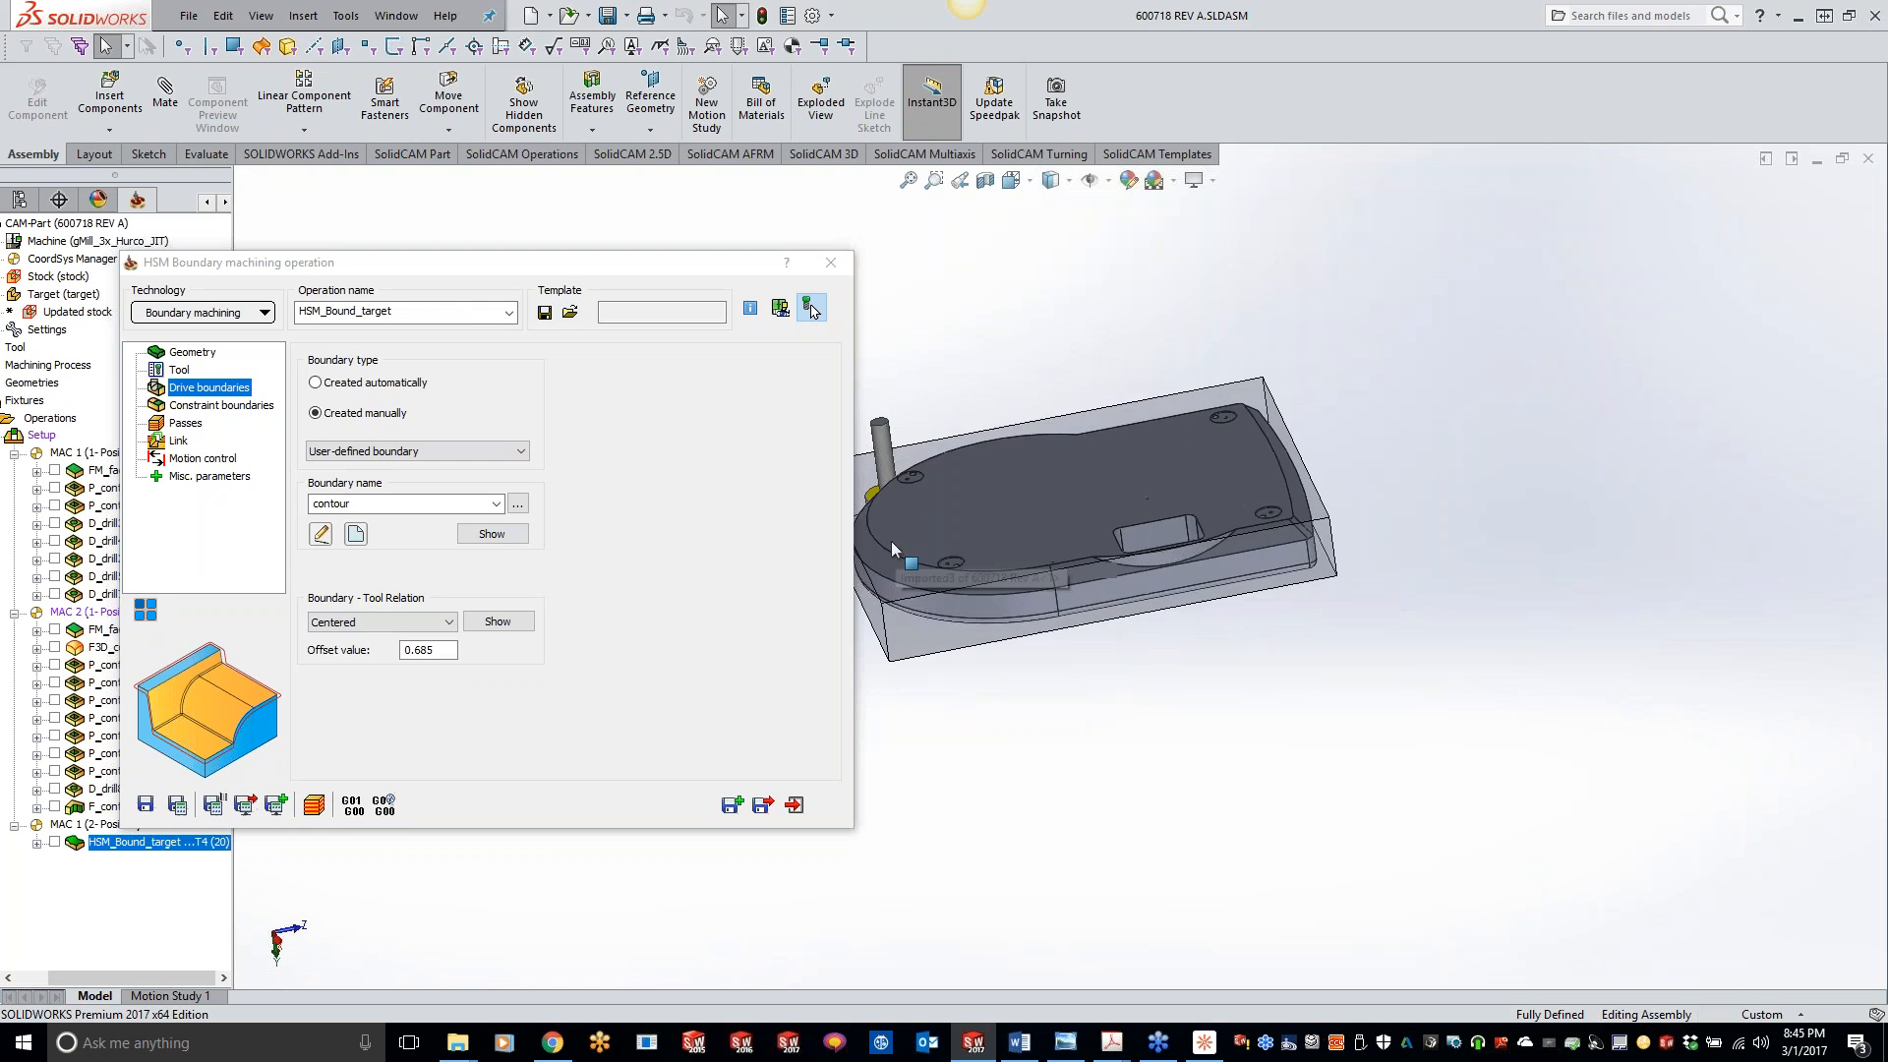
scroll(893, 550, "down", 2)
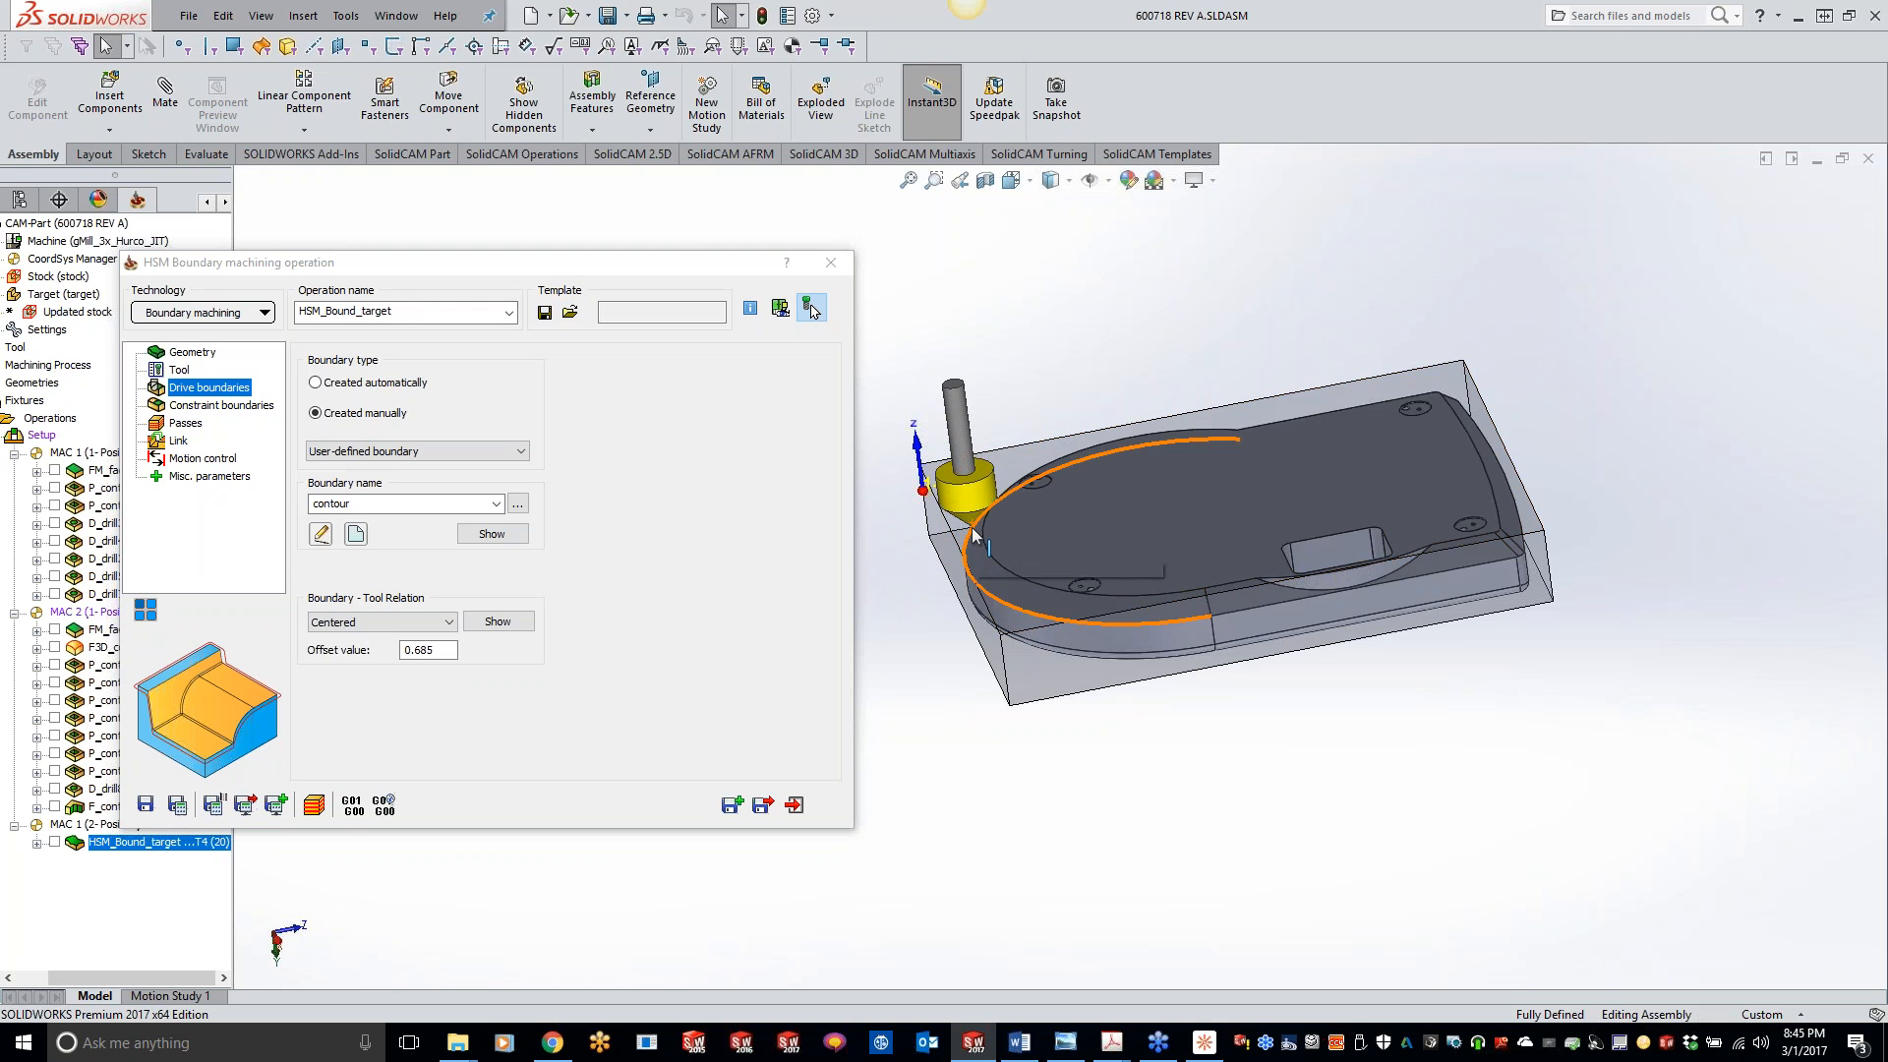
left_click(381, 619)
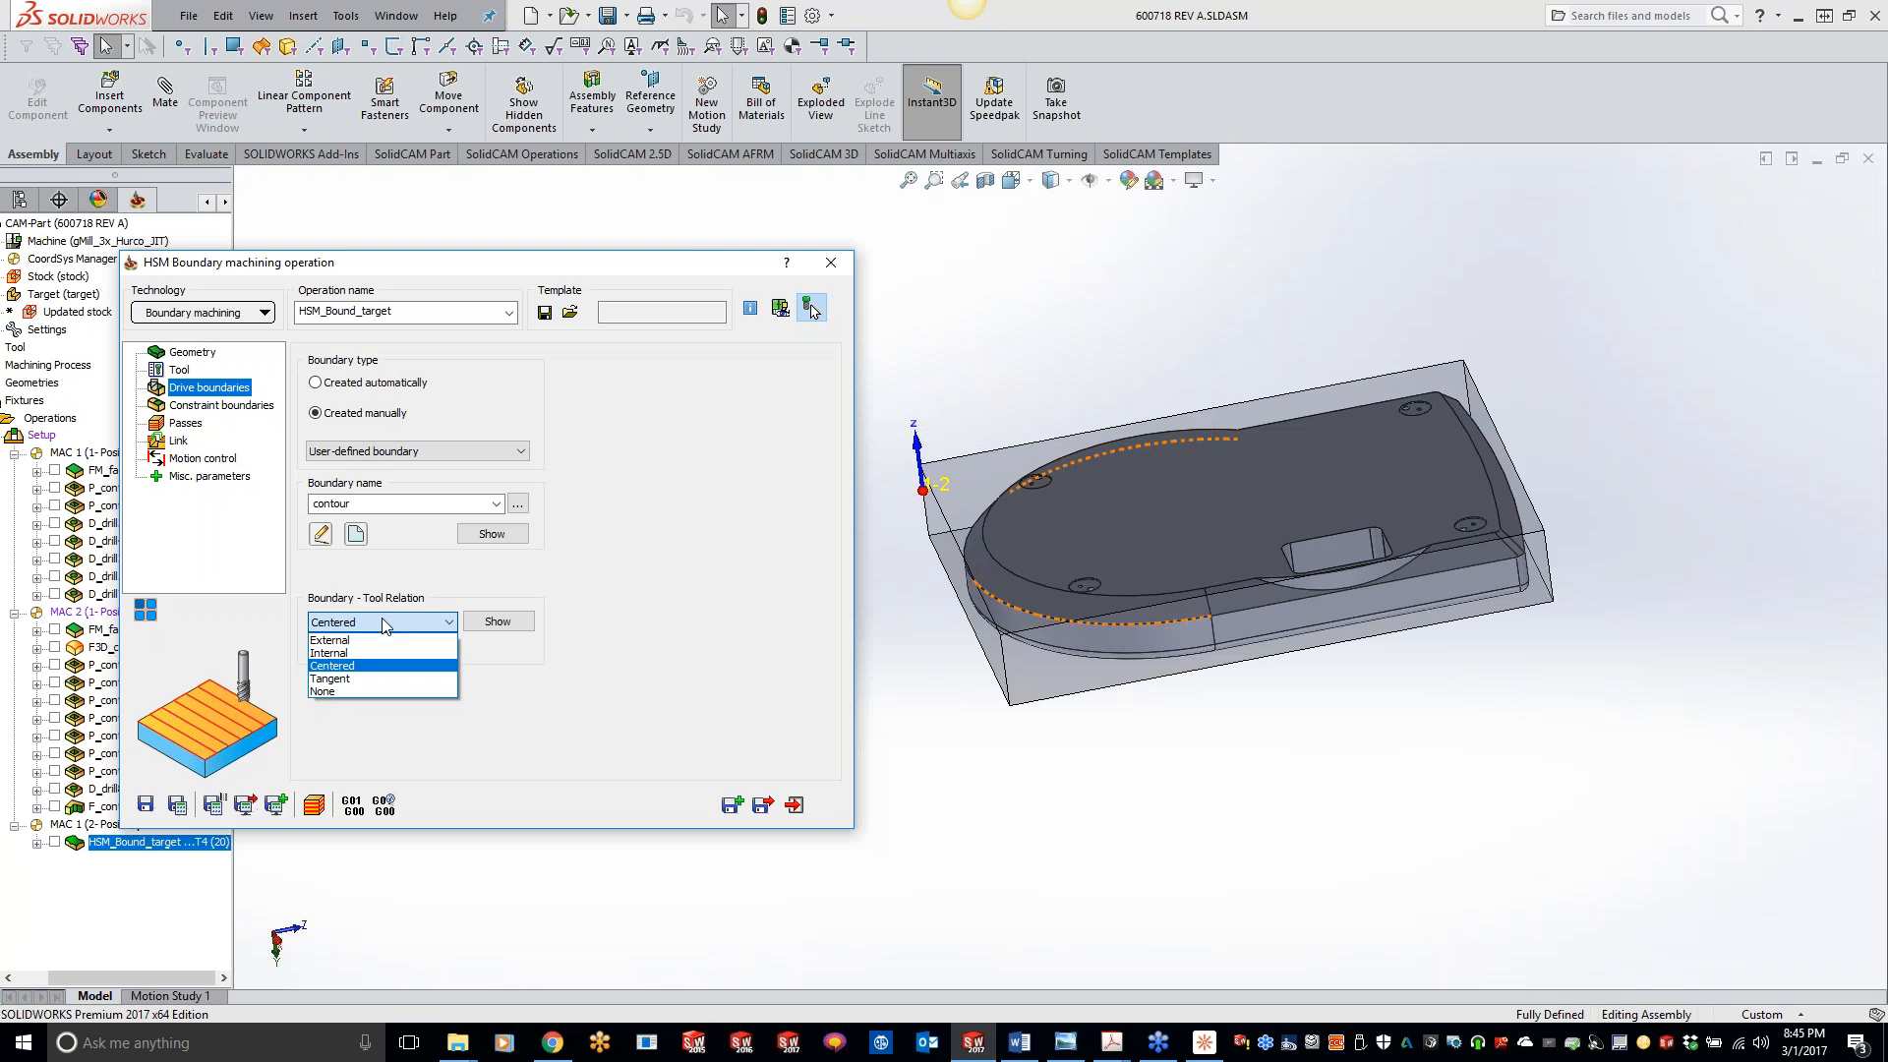
left_click(925, 650)
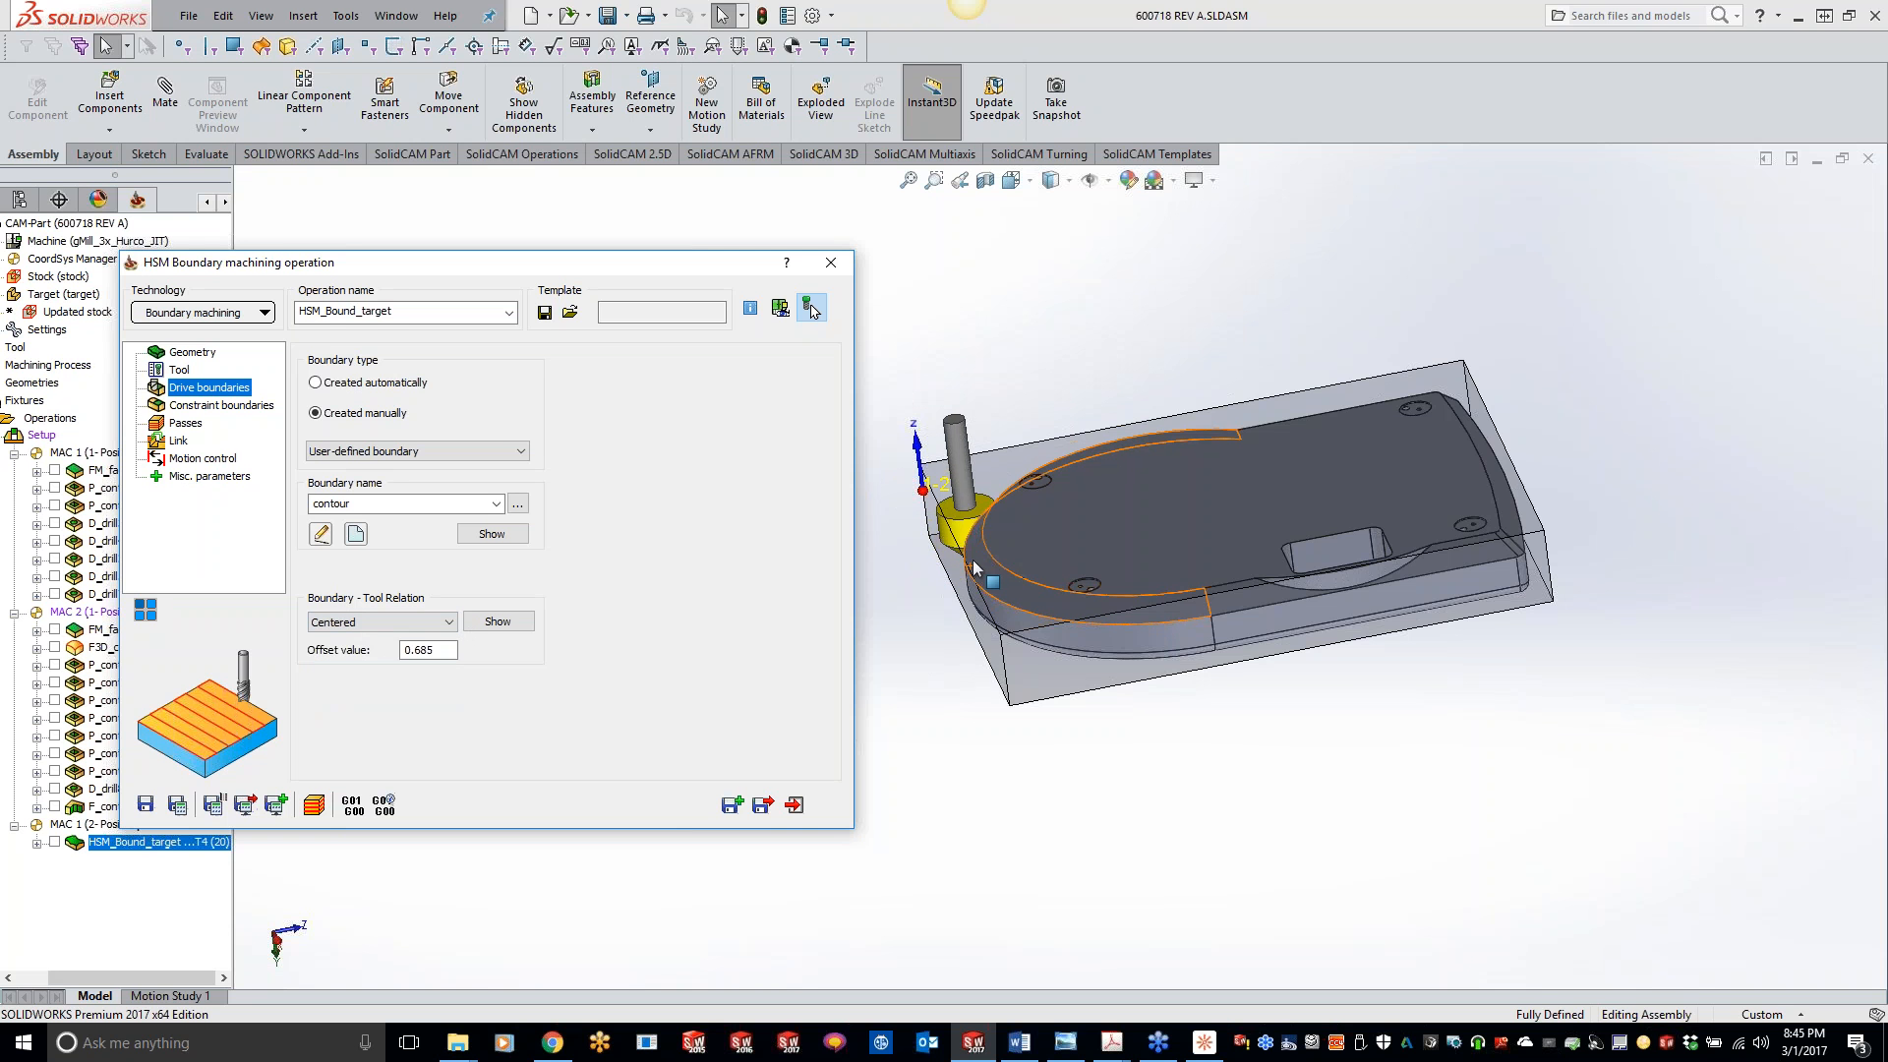
middle_click_drag(984, 569, 967, 523)
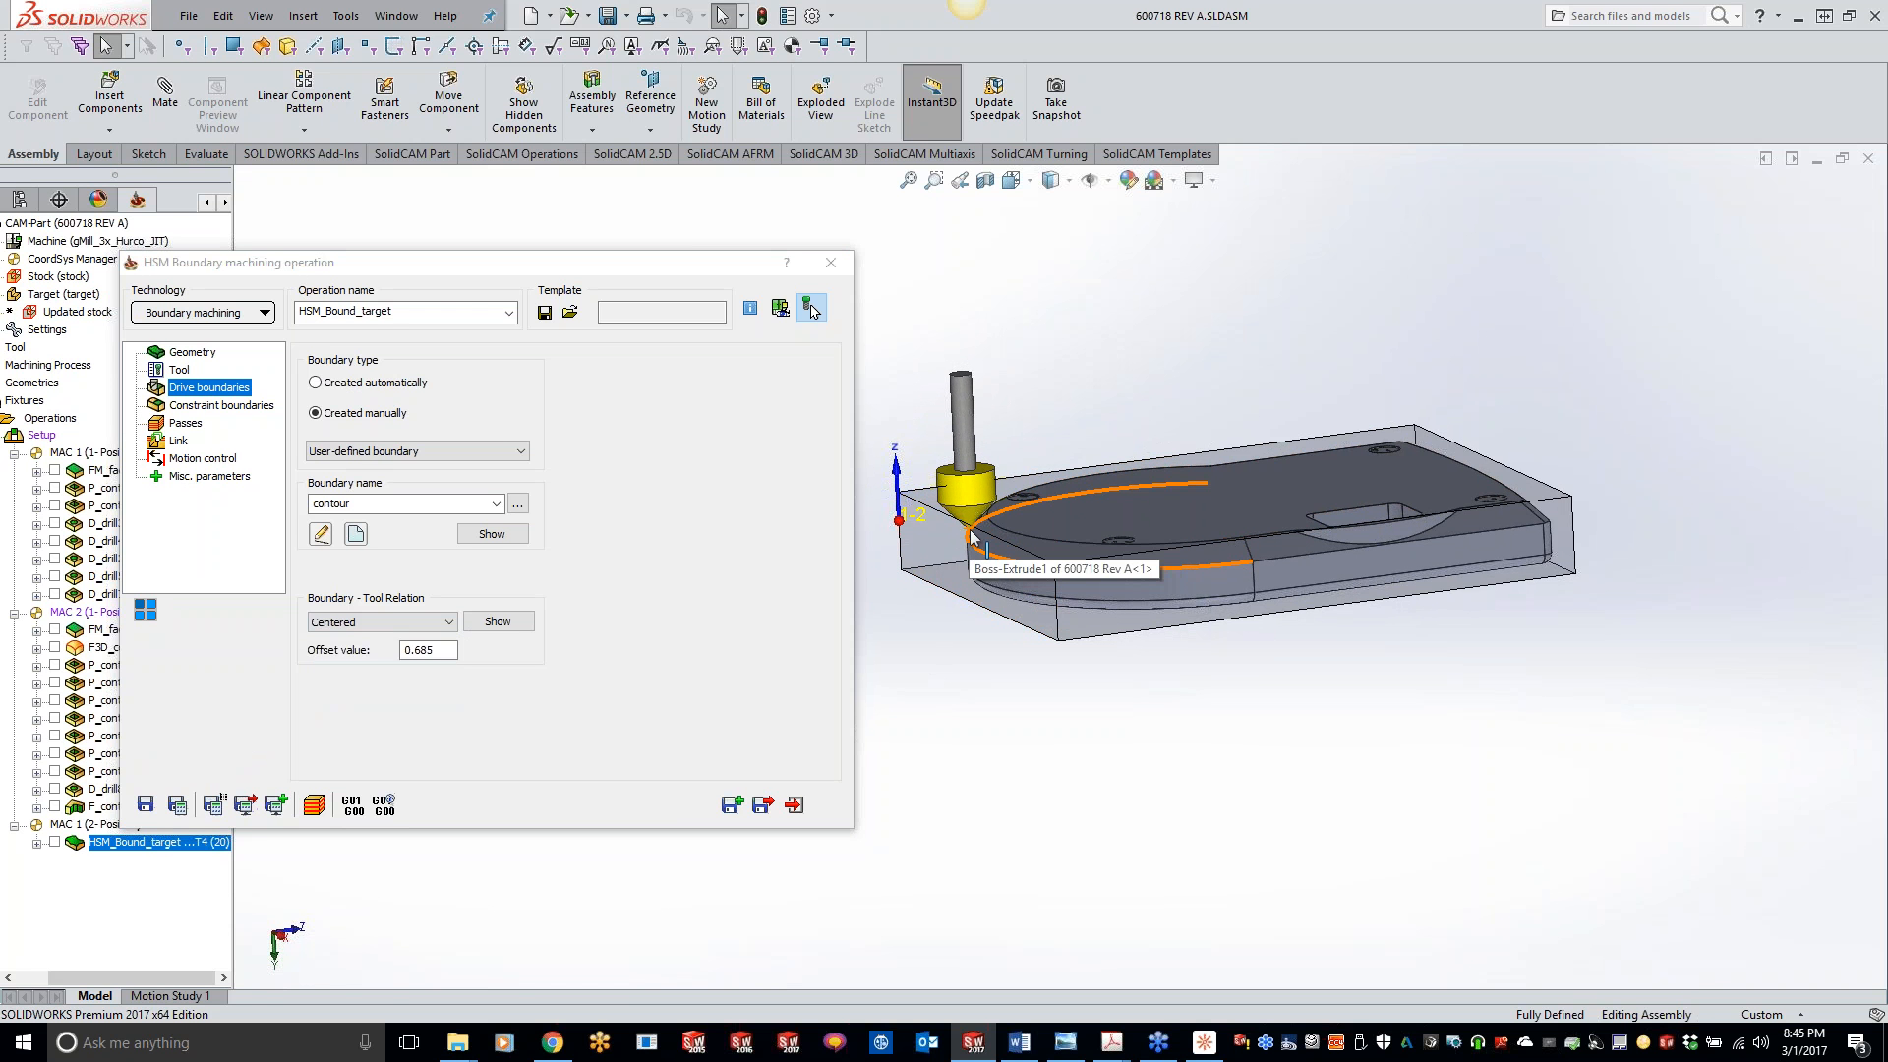
left_click(371, 623)
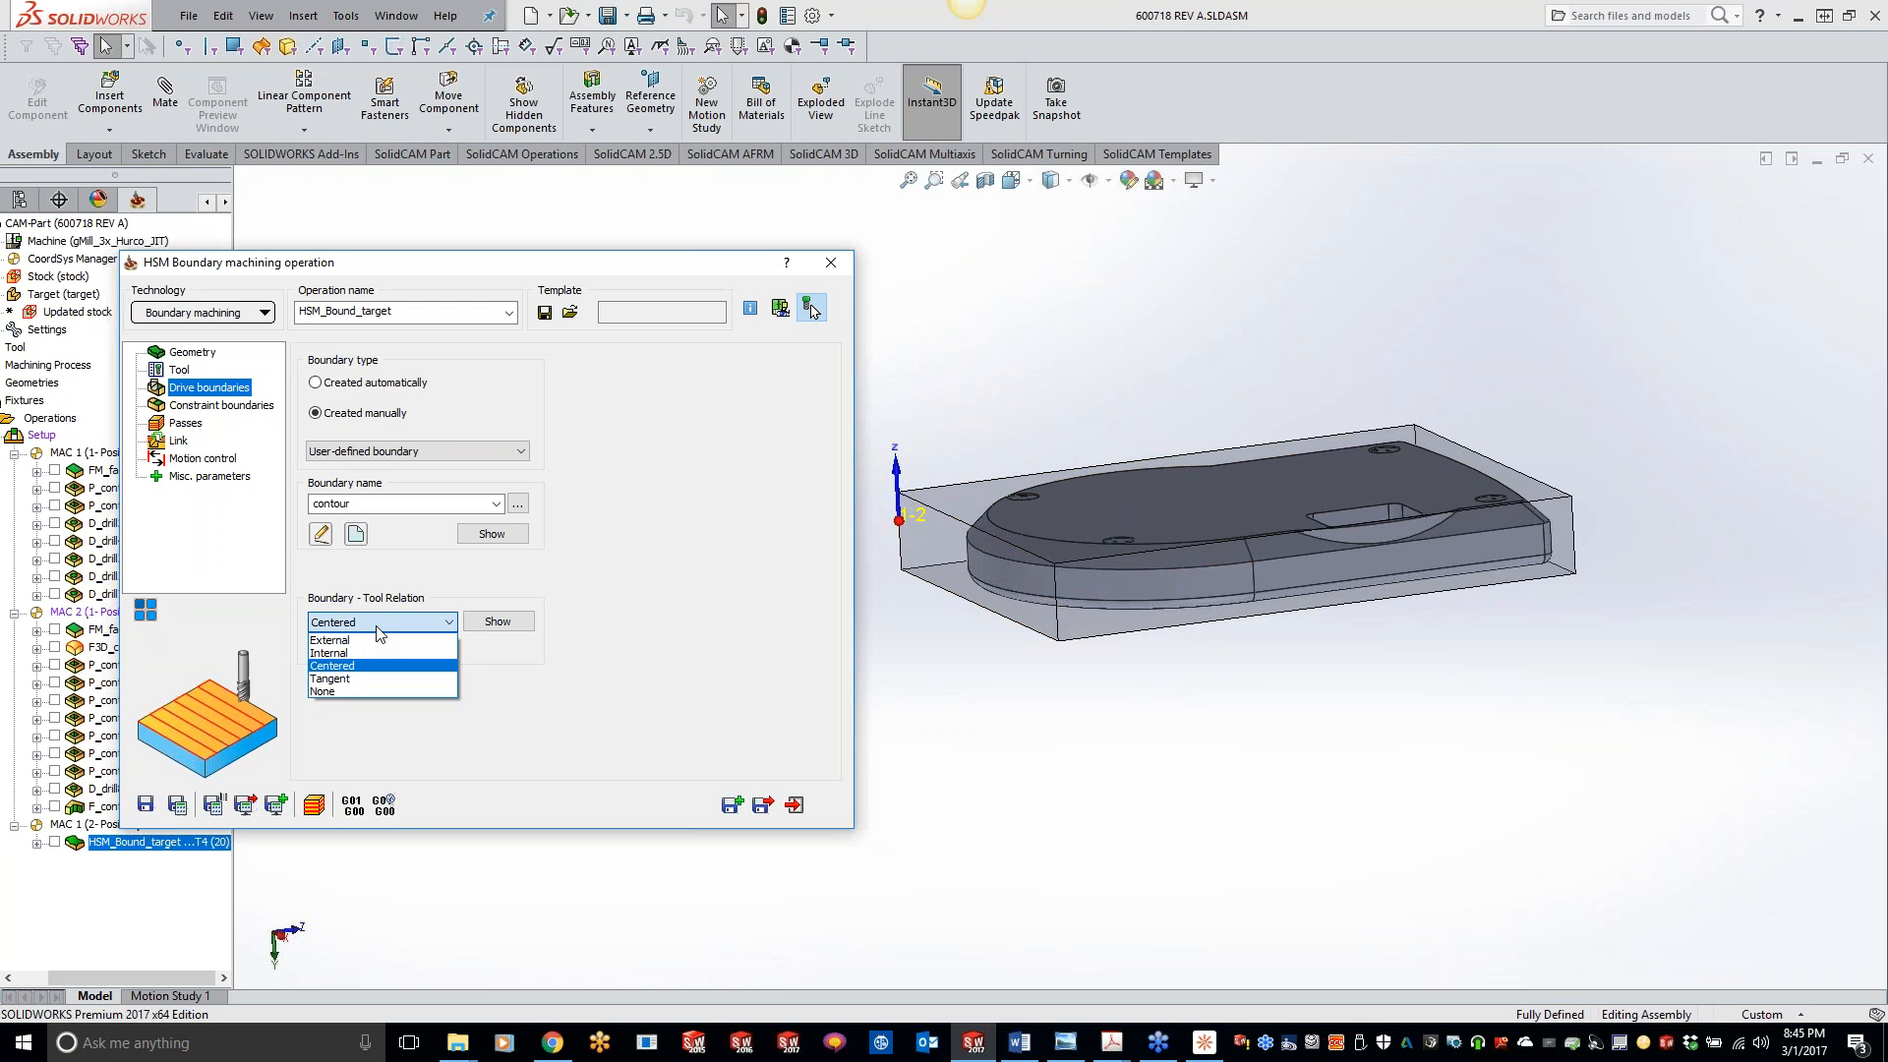
left_click(330, 640)
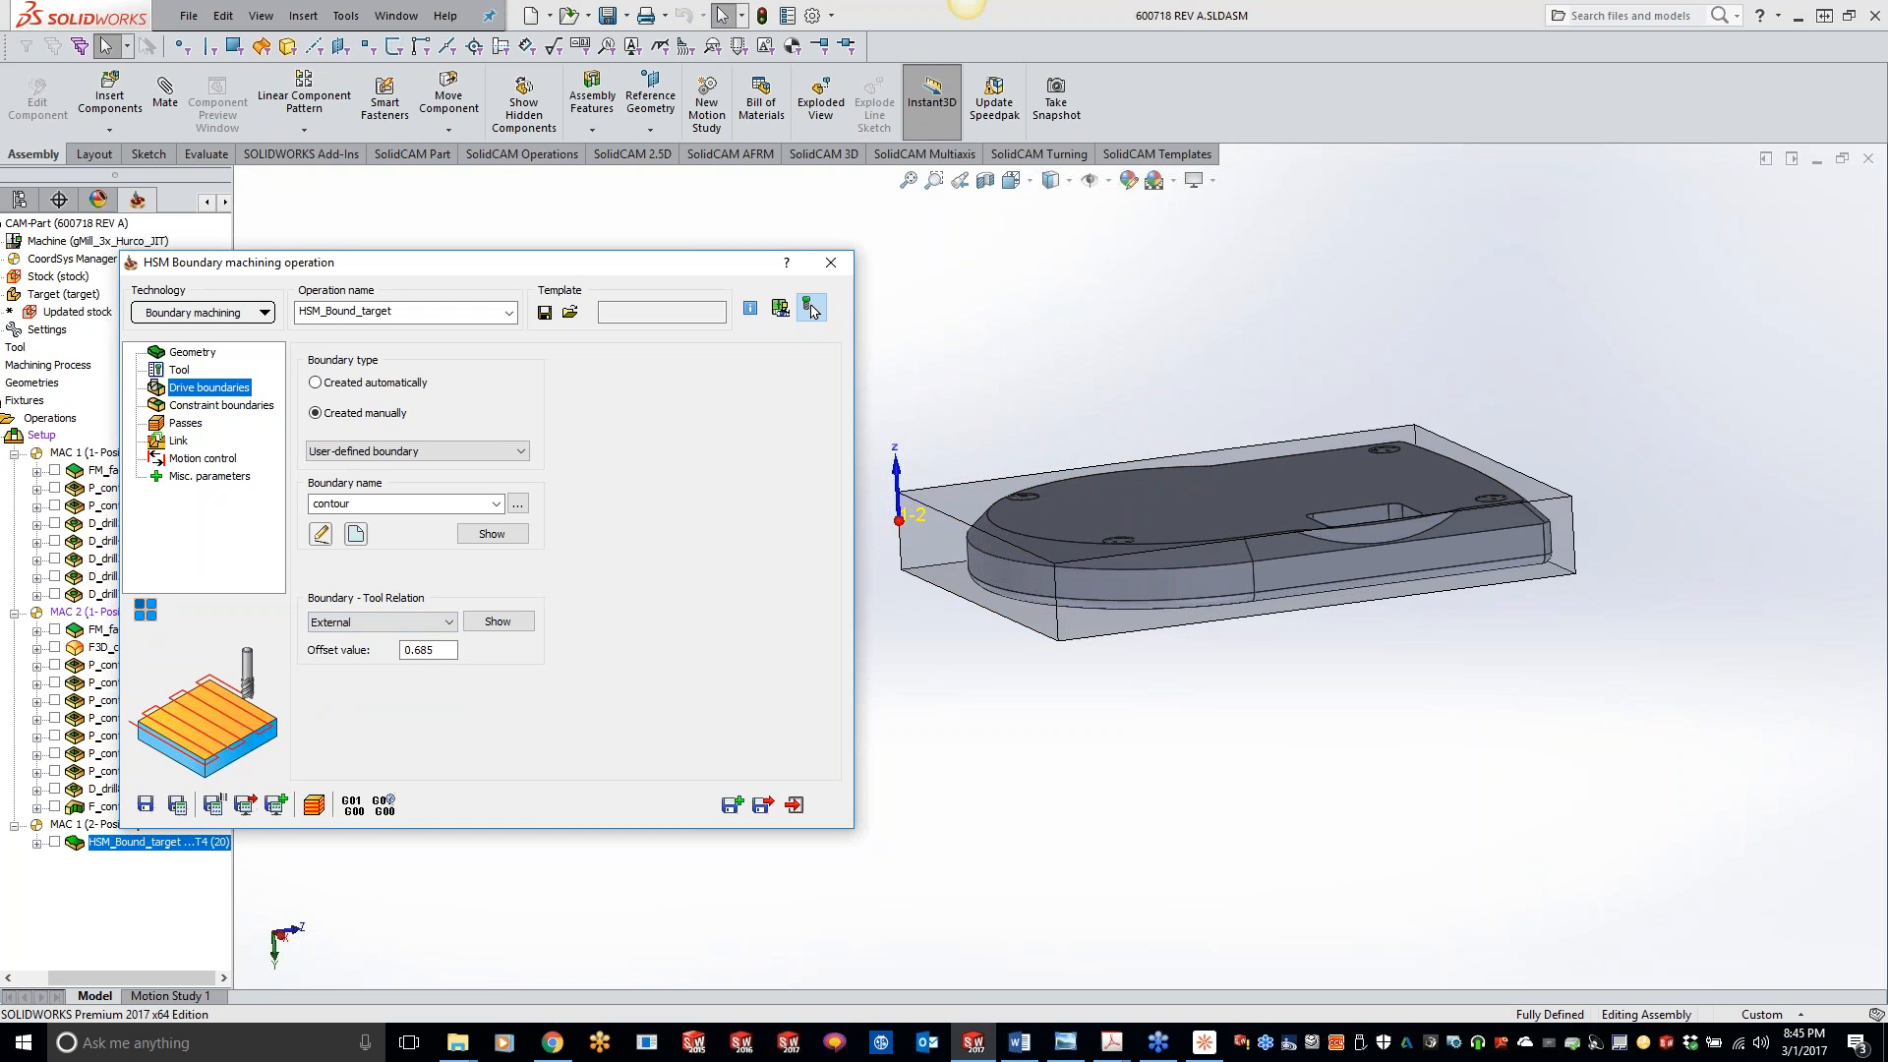
type("0")
left_click(211, 805)
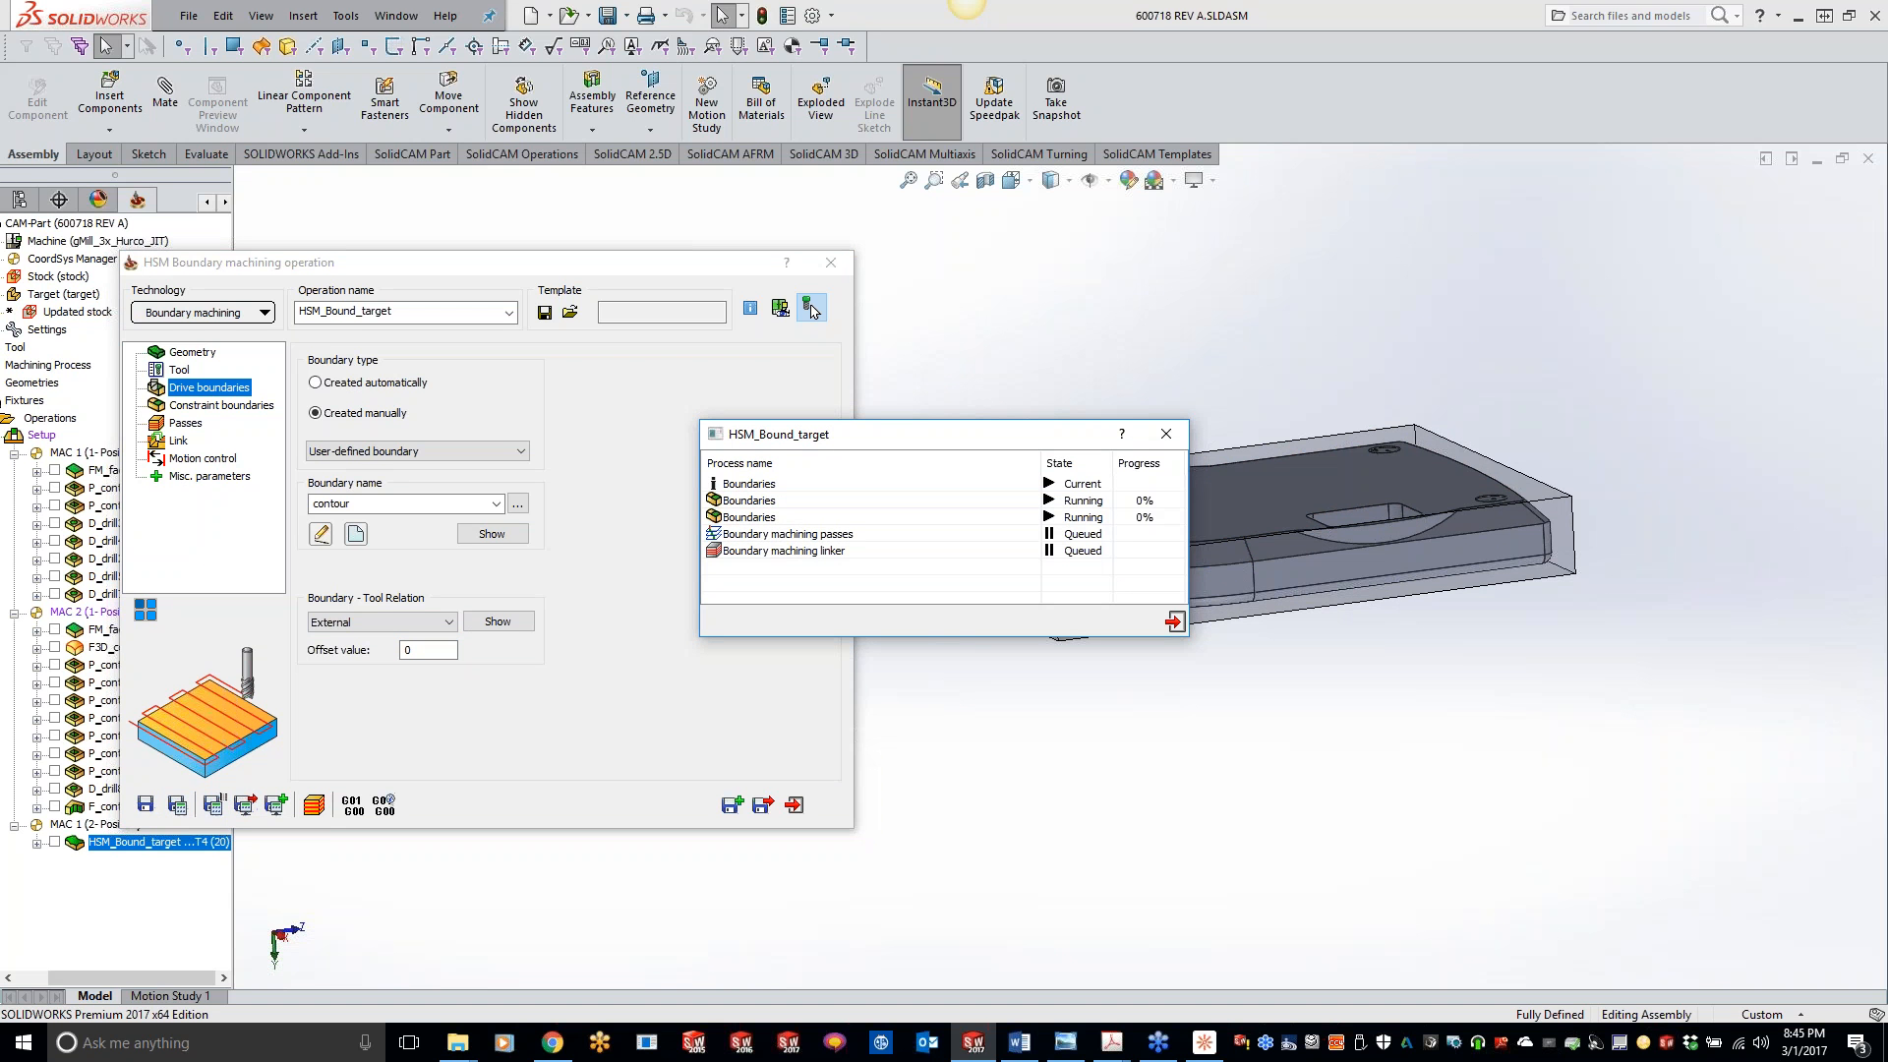
- Simulate the operation with the External drive boundary relation in SolidVerify
left_click(317, 802)
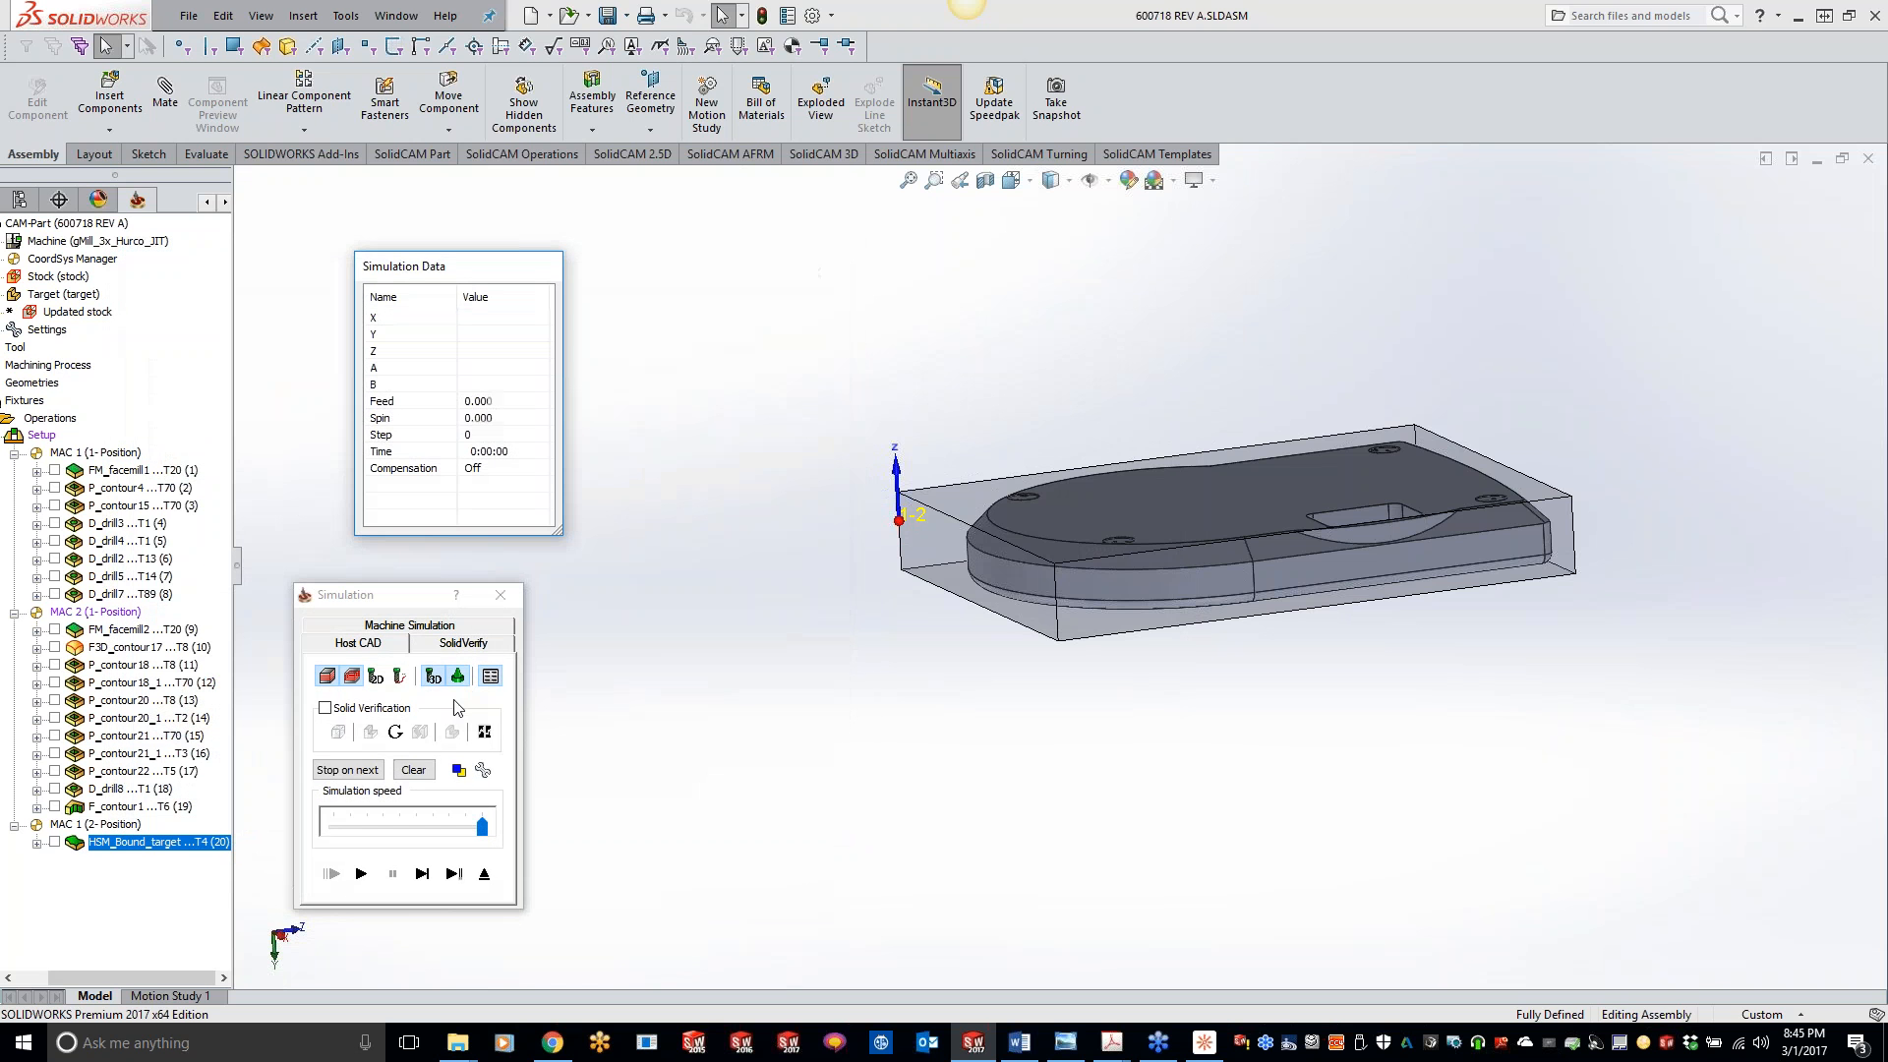
left_click(464, 644)
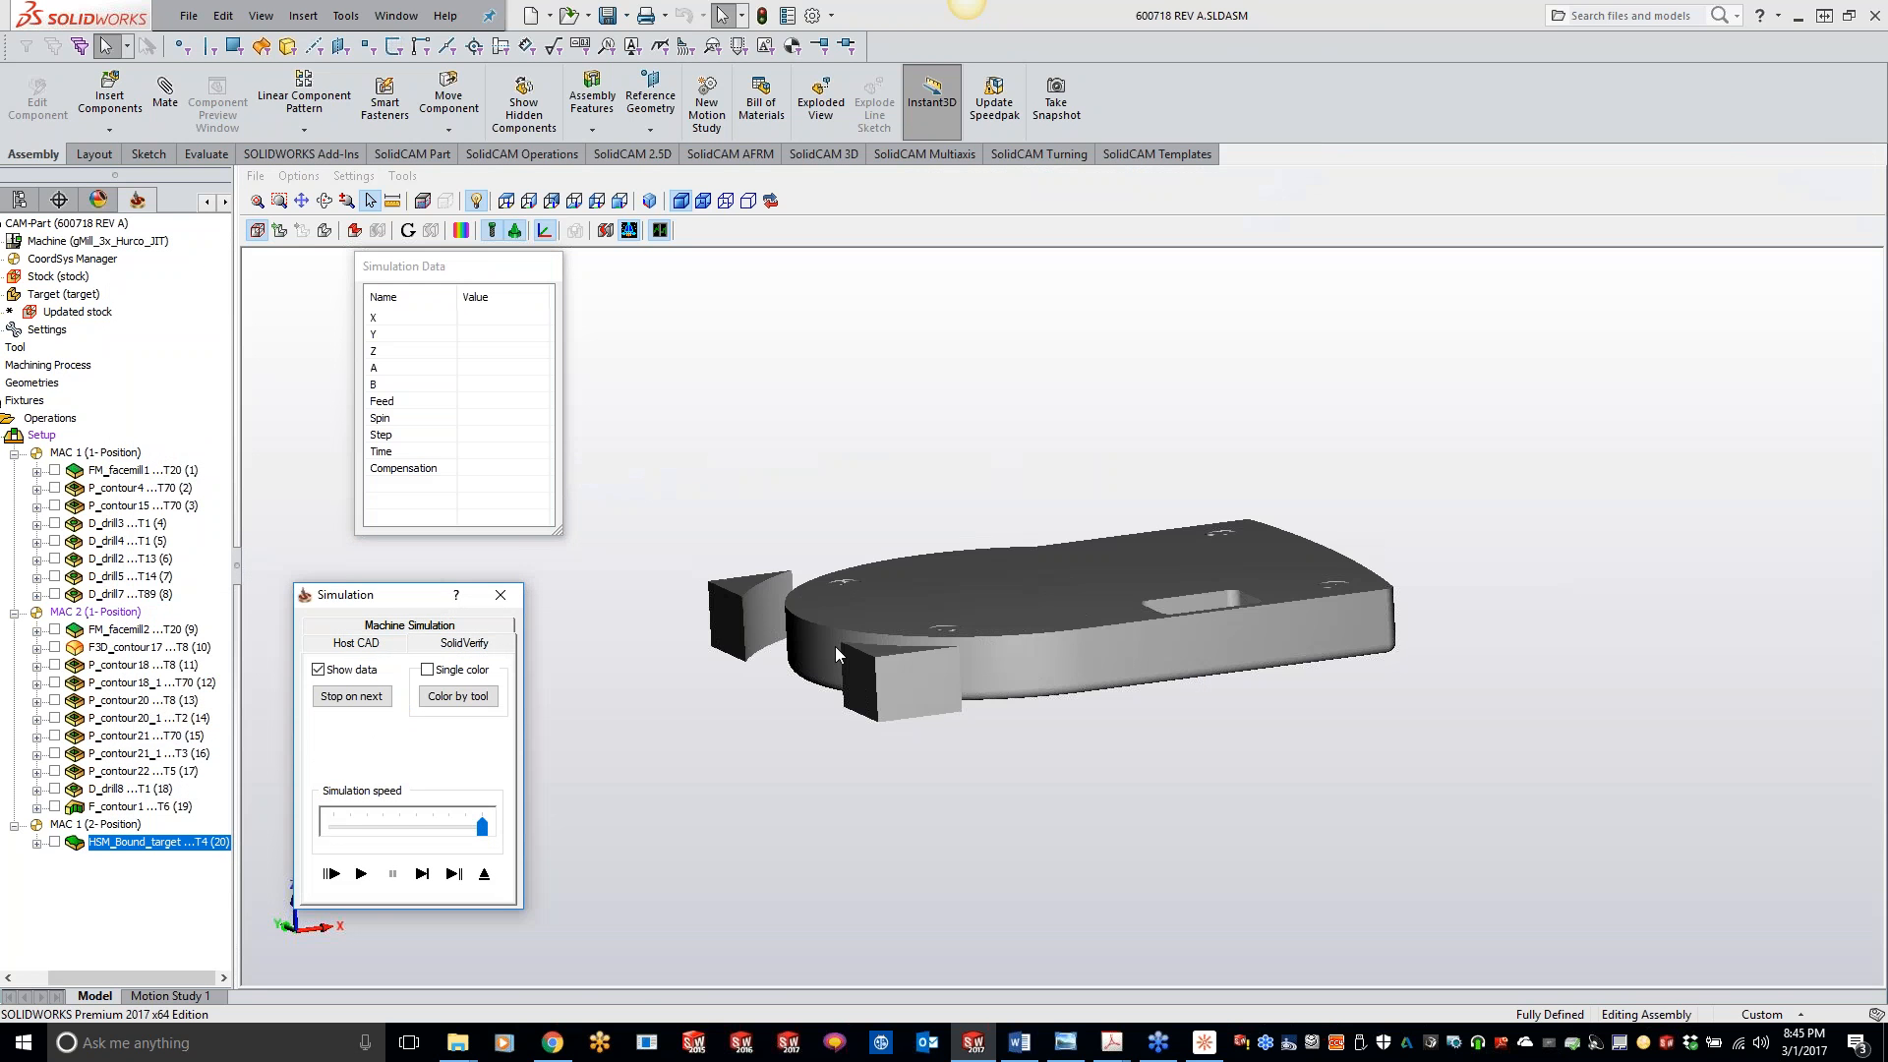
left_click(361, 873)
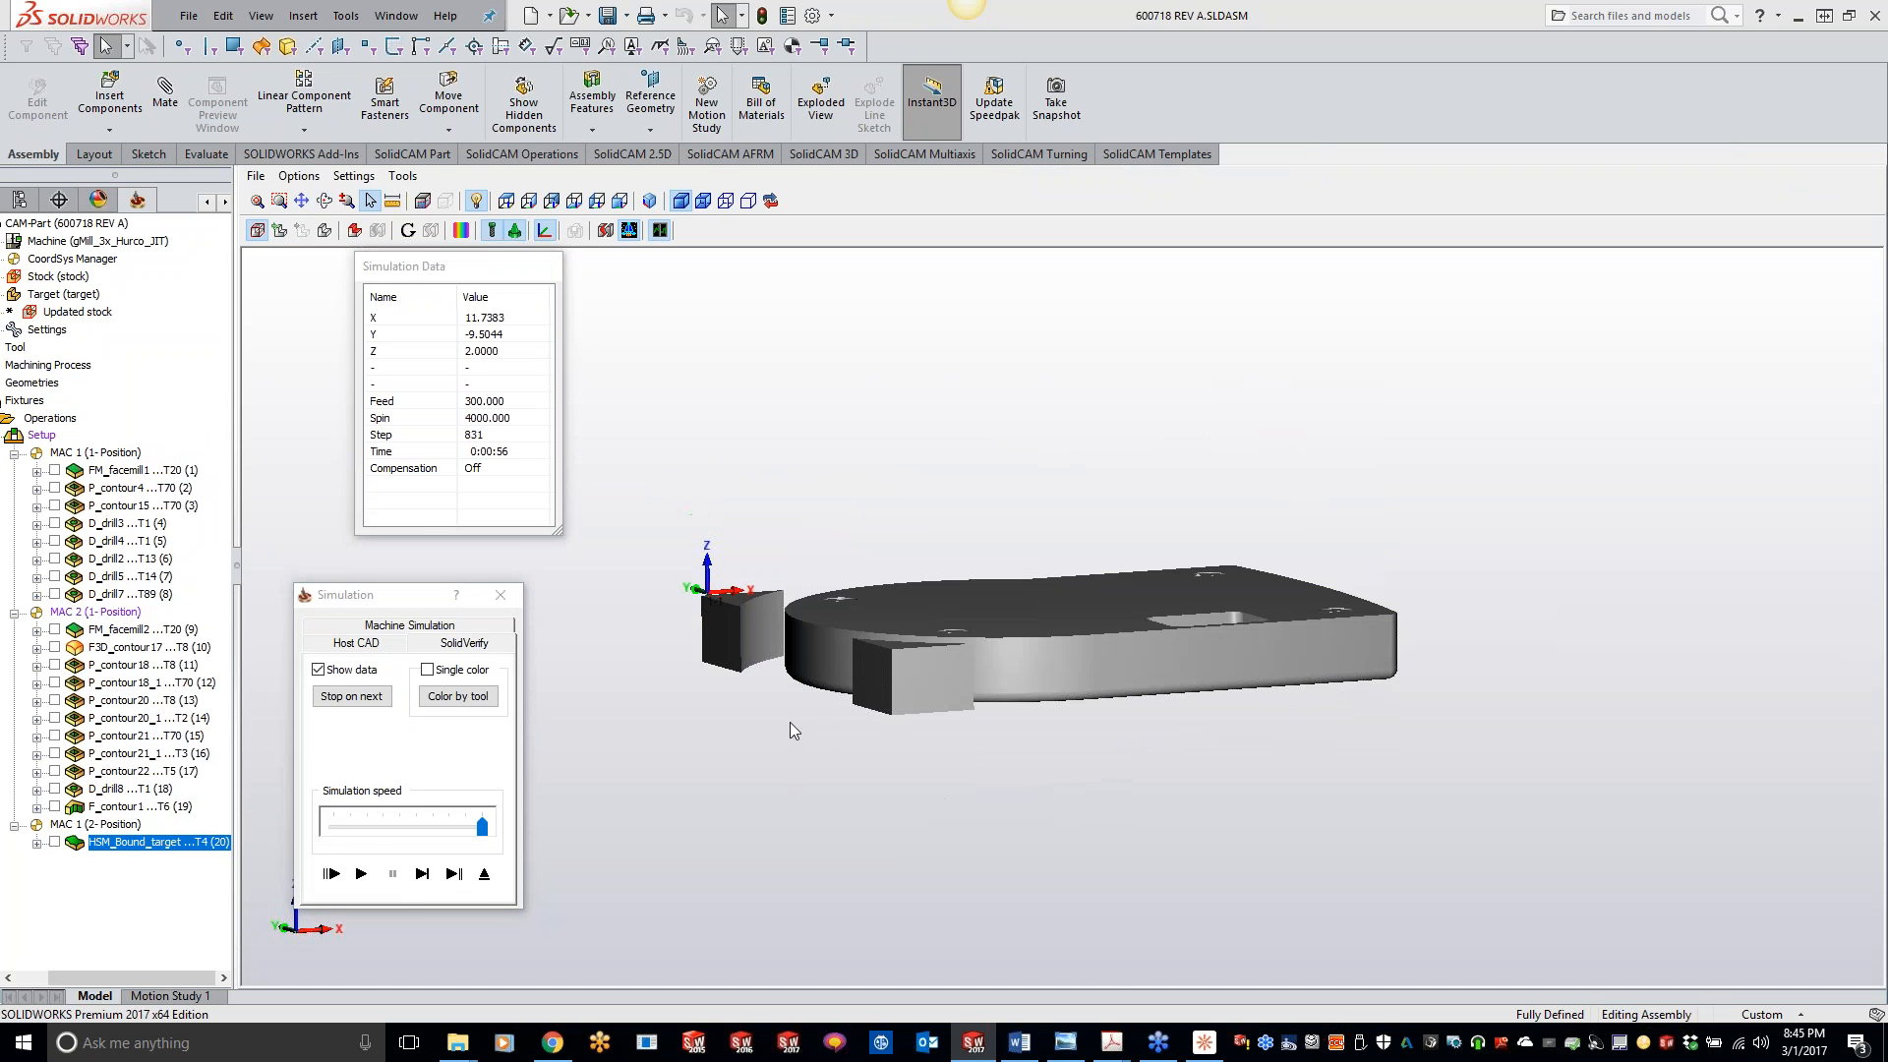
- Step through the cutter's first moves in SolidVerify, check its entry position at the part corner, and exit the simulation
left_click(422, 873)
left_click(422, 873)
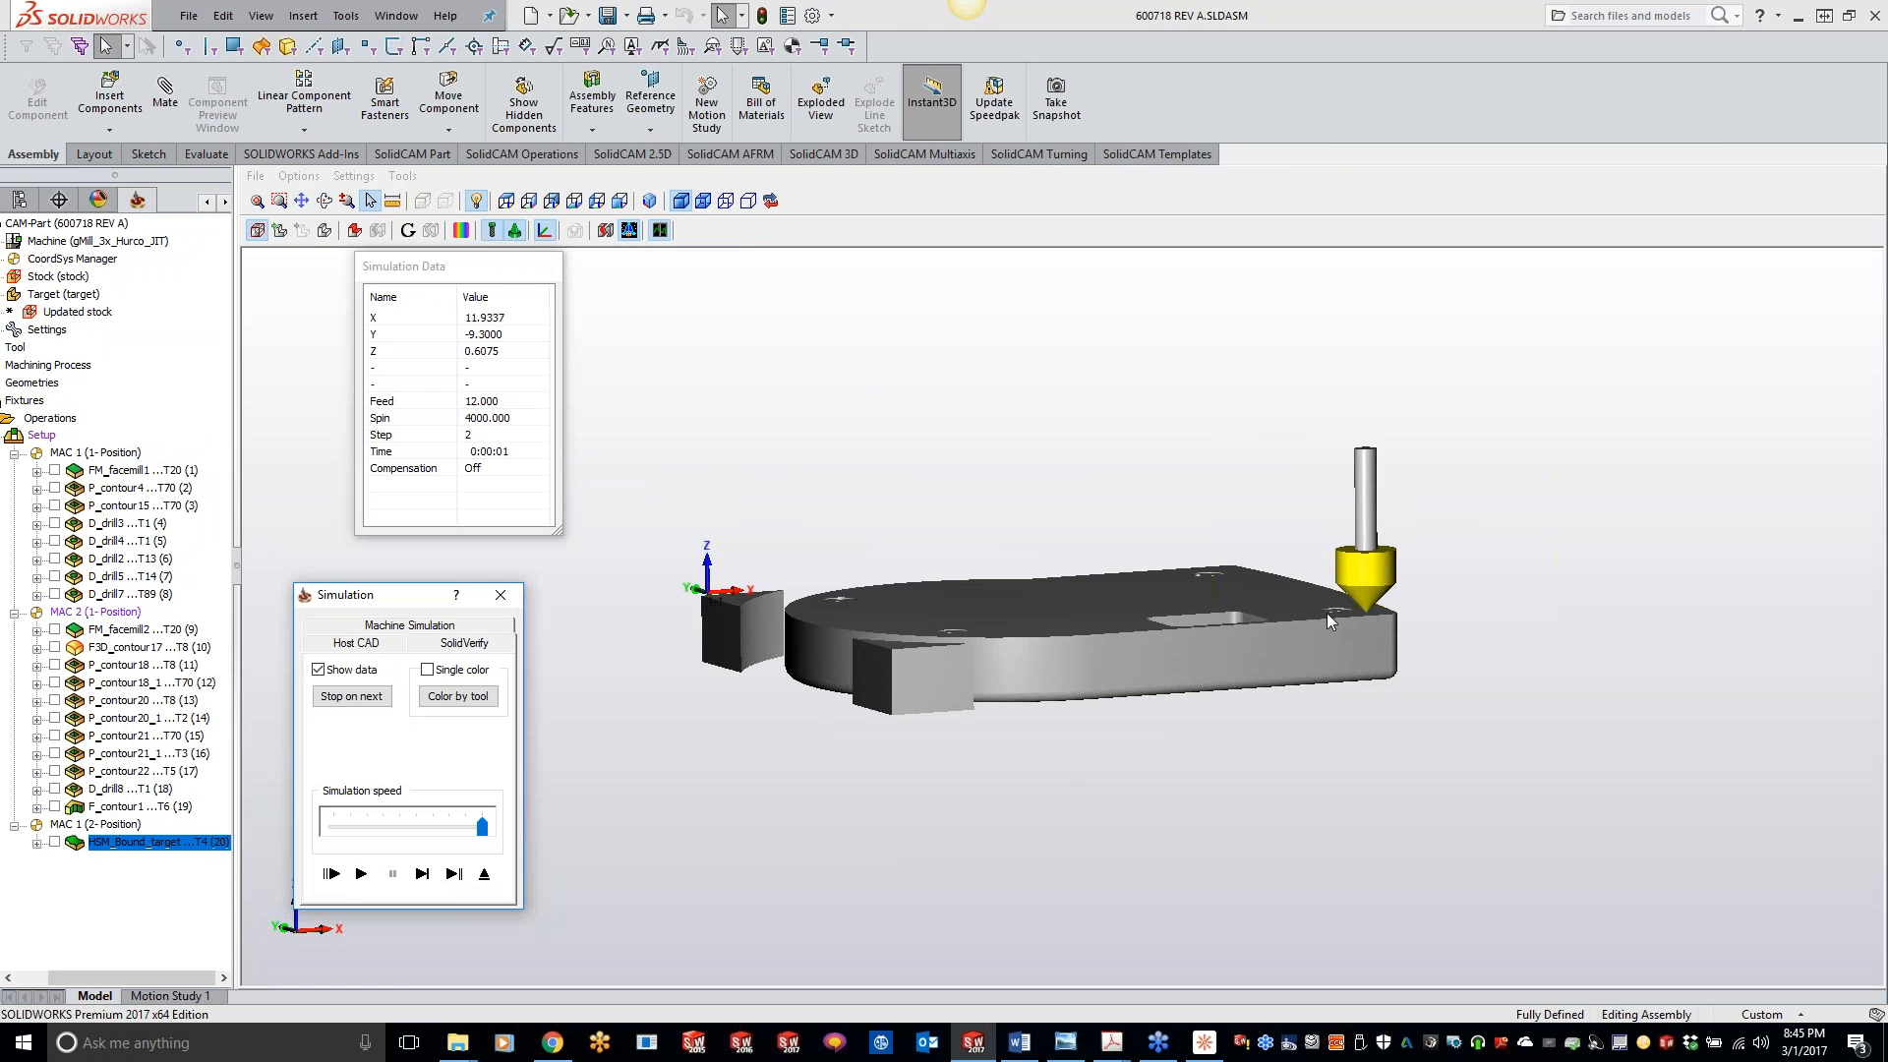
scroll(1371, 612, "up", 2)
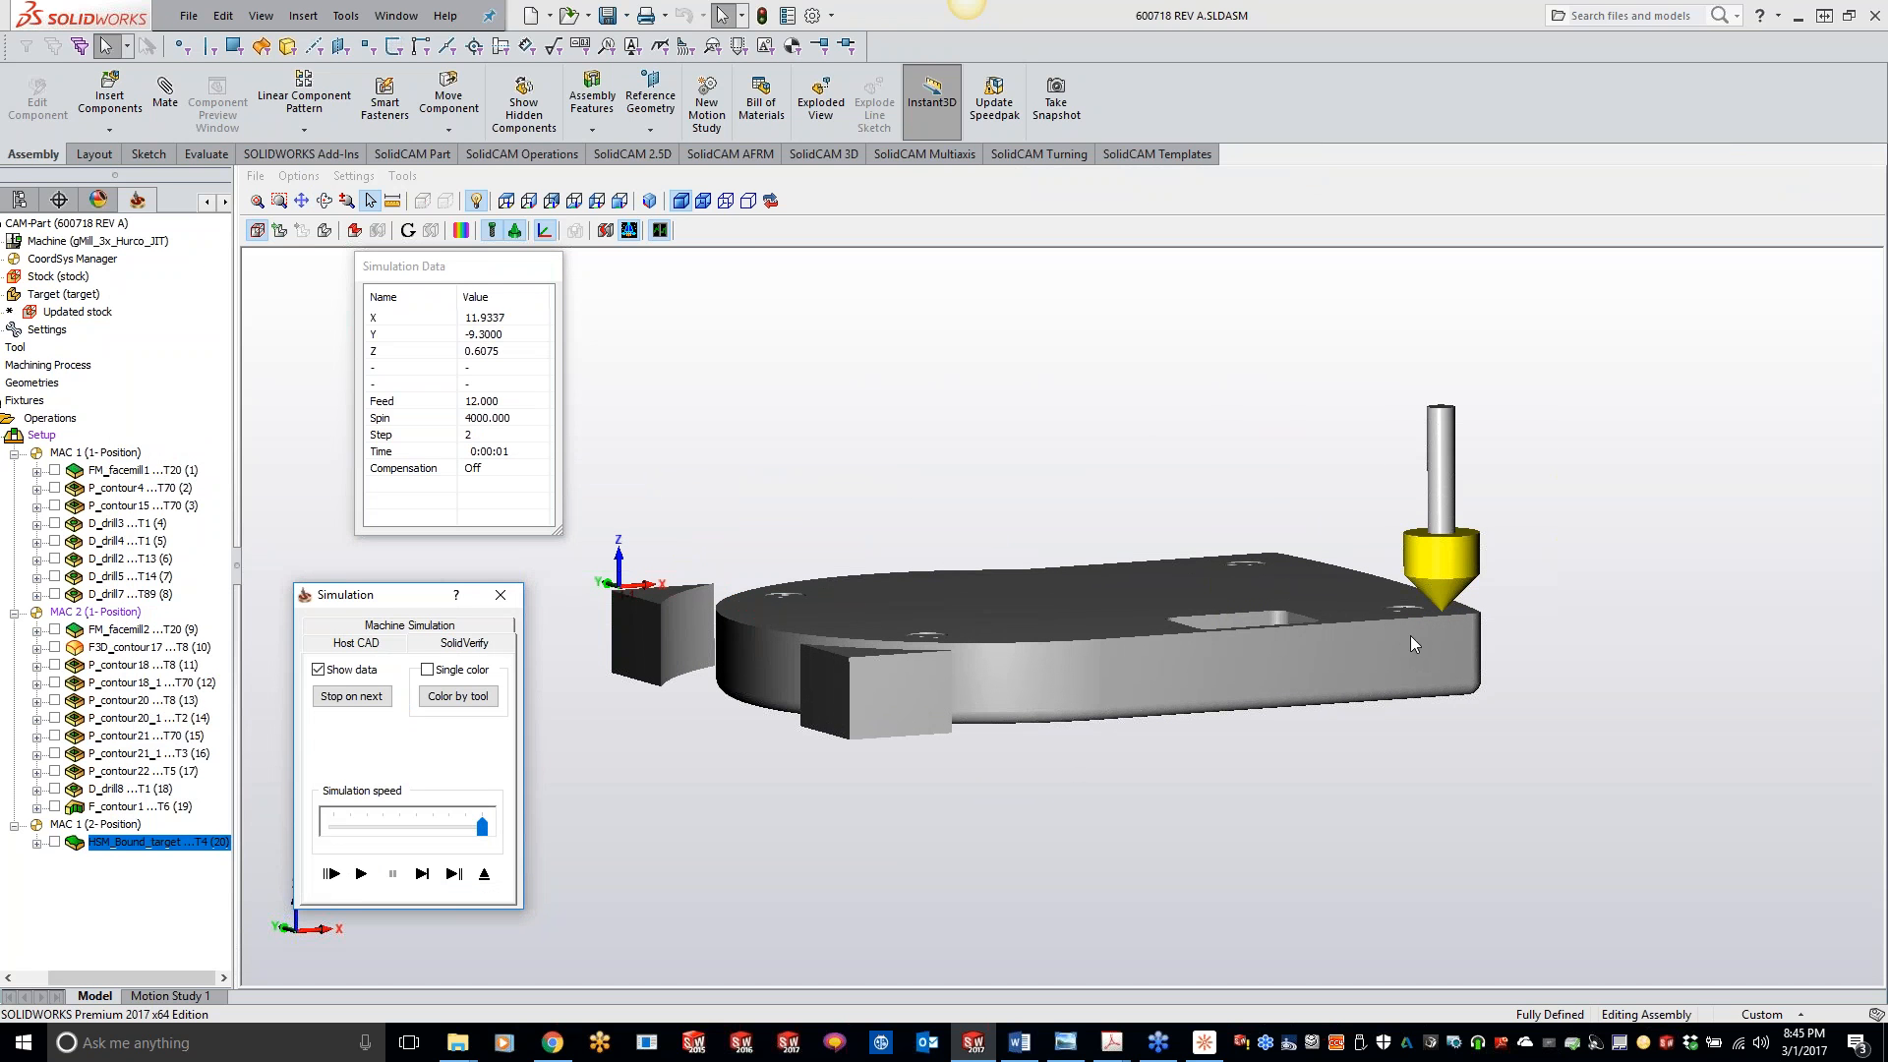
left_click(501, 595)
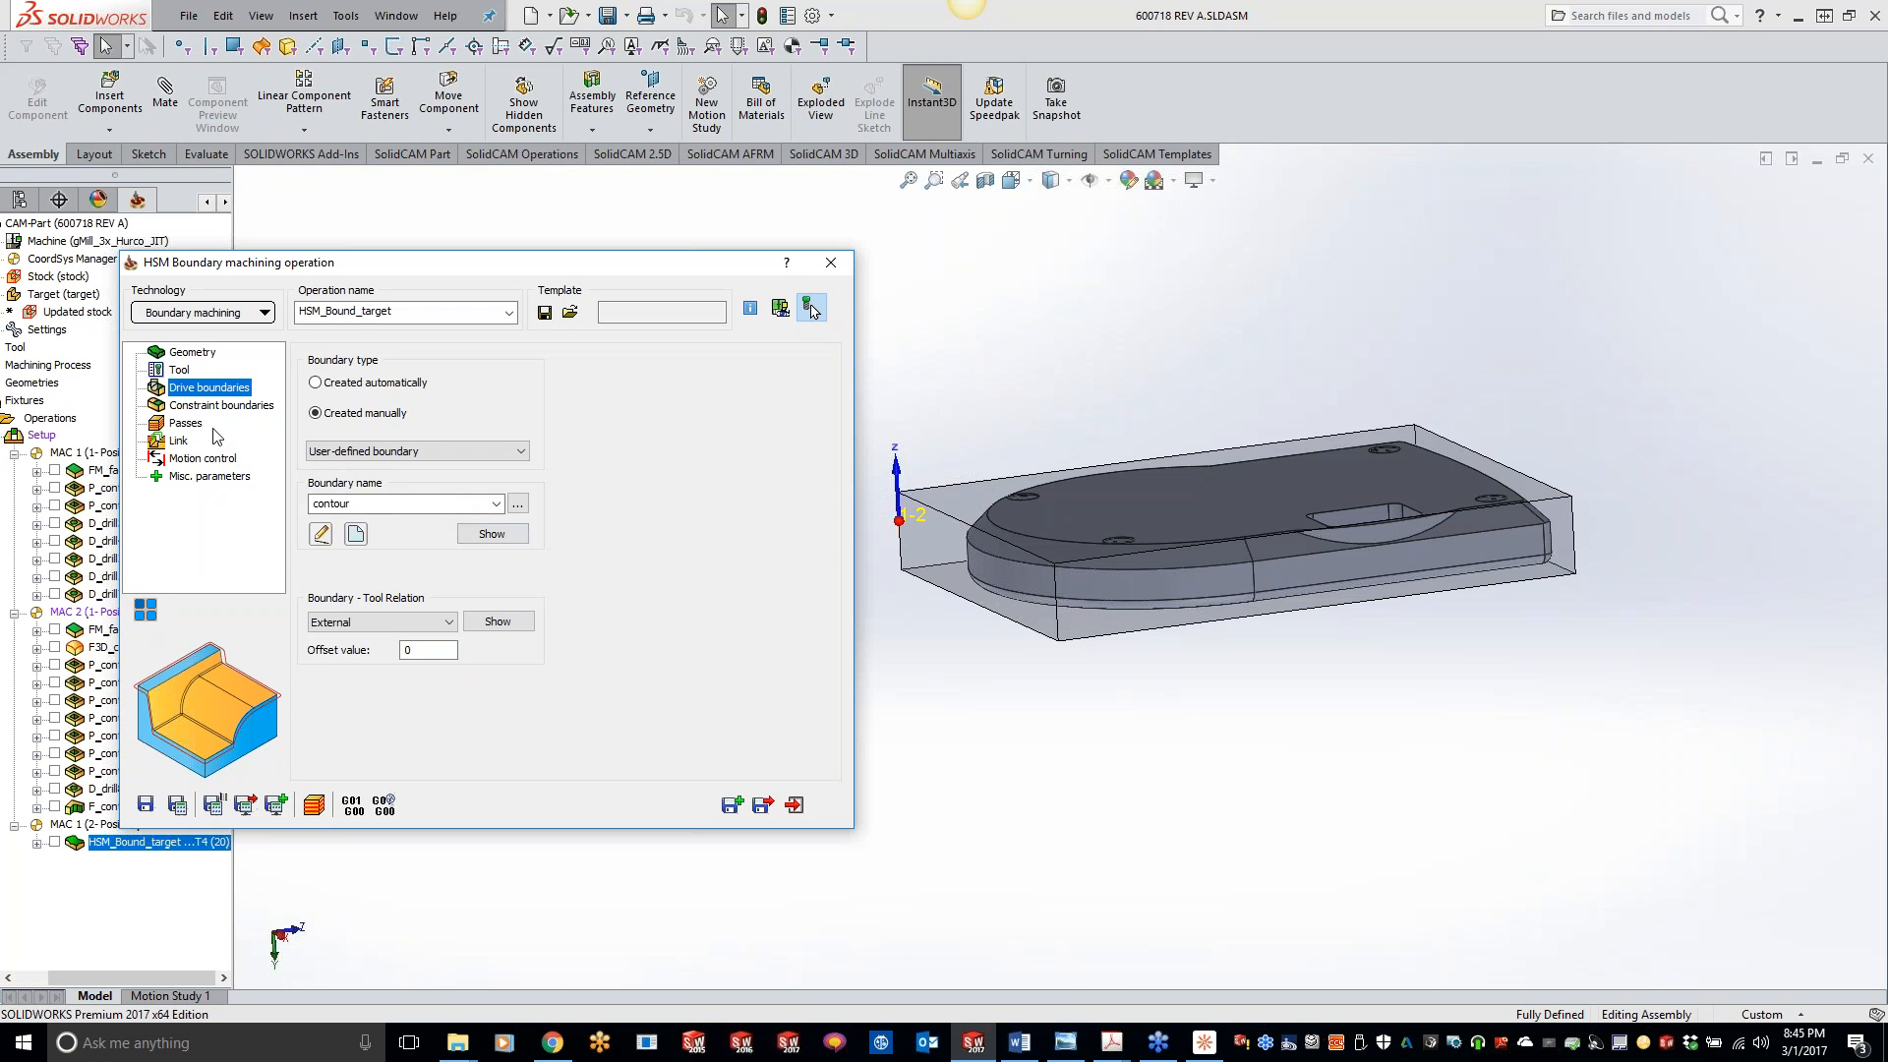
- Set the drive boundary's tool relation to Centered with an offset value of 0.685, and save and calculate the operation
left_click(186, 423)
double_click(468, 477)
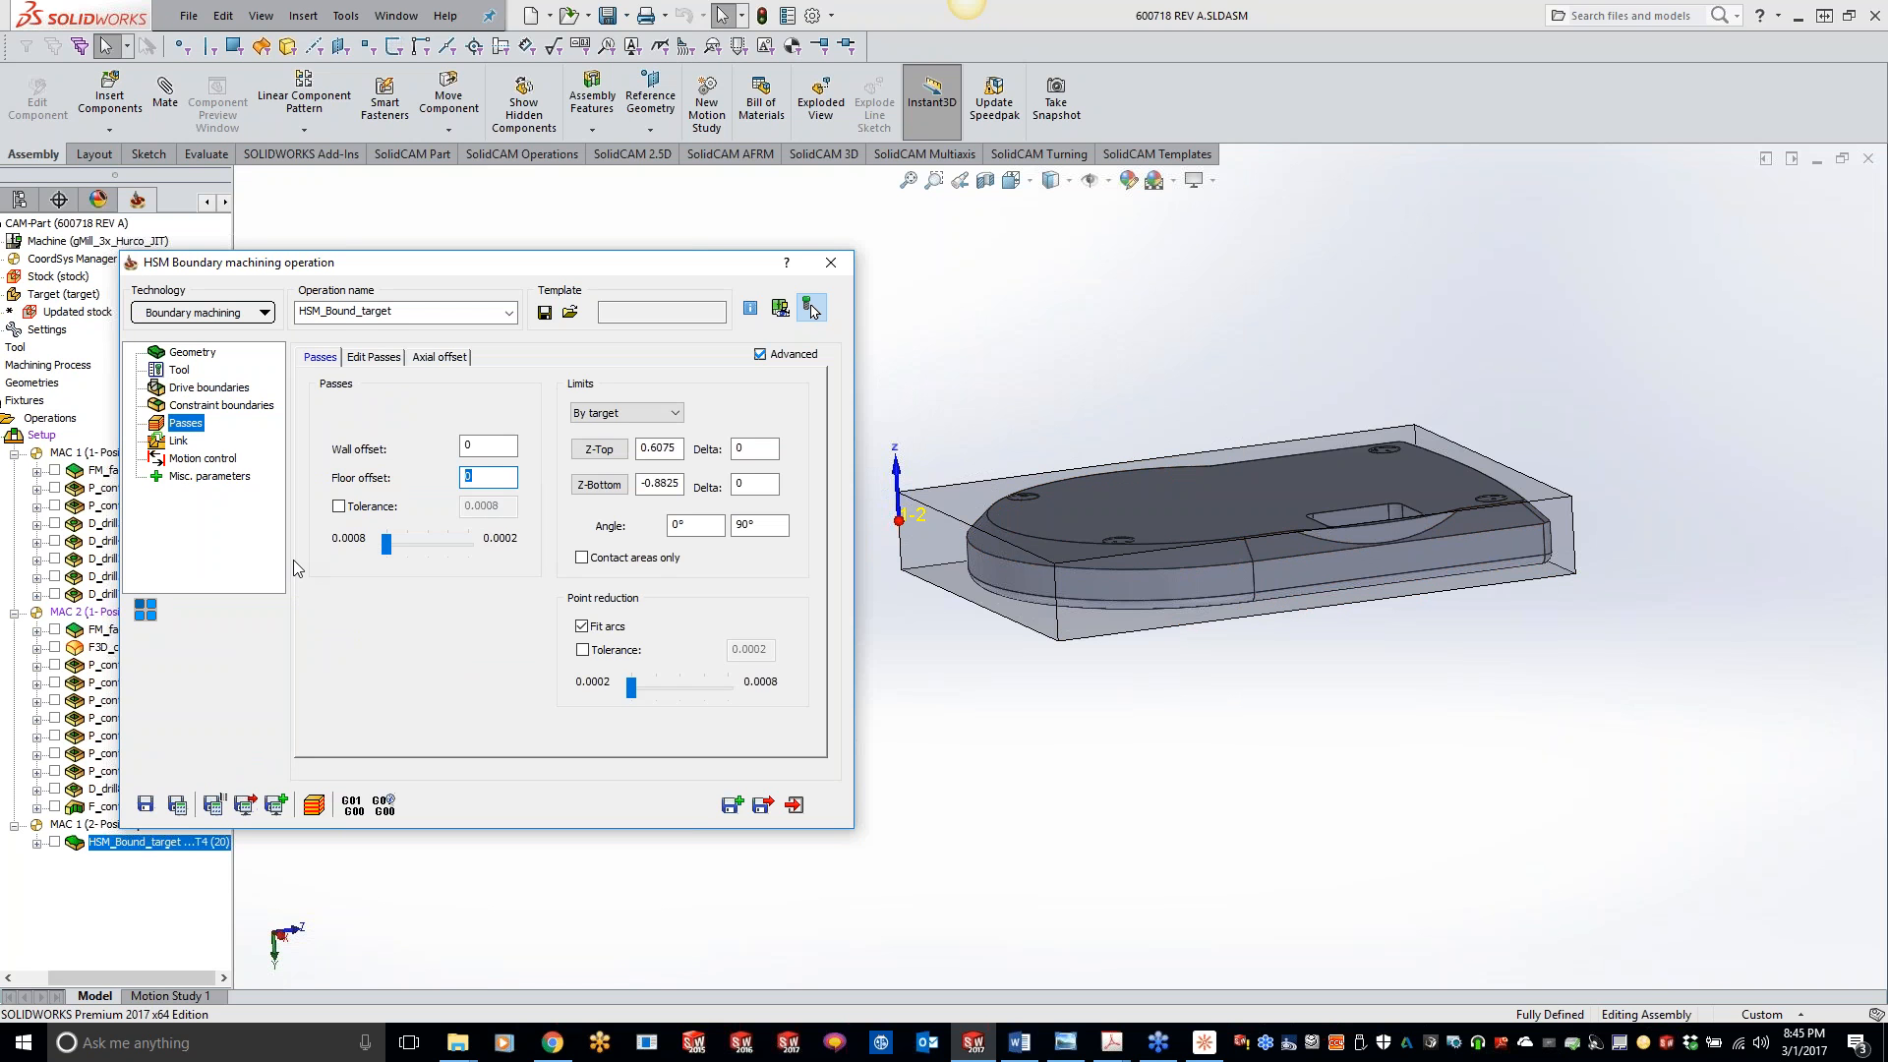
left_click(210, 387)
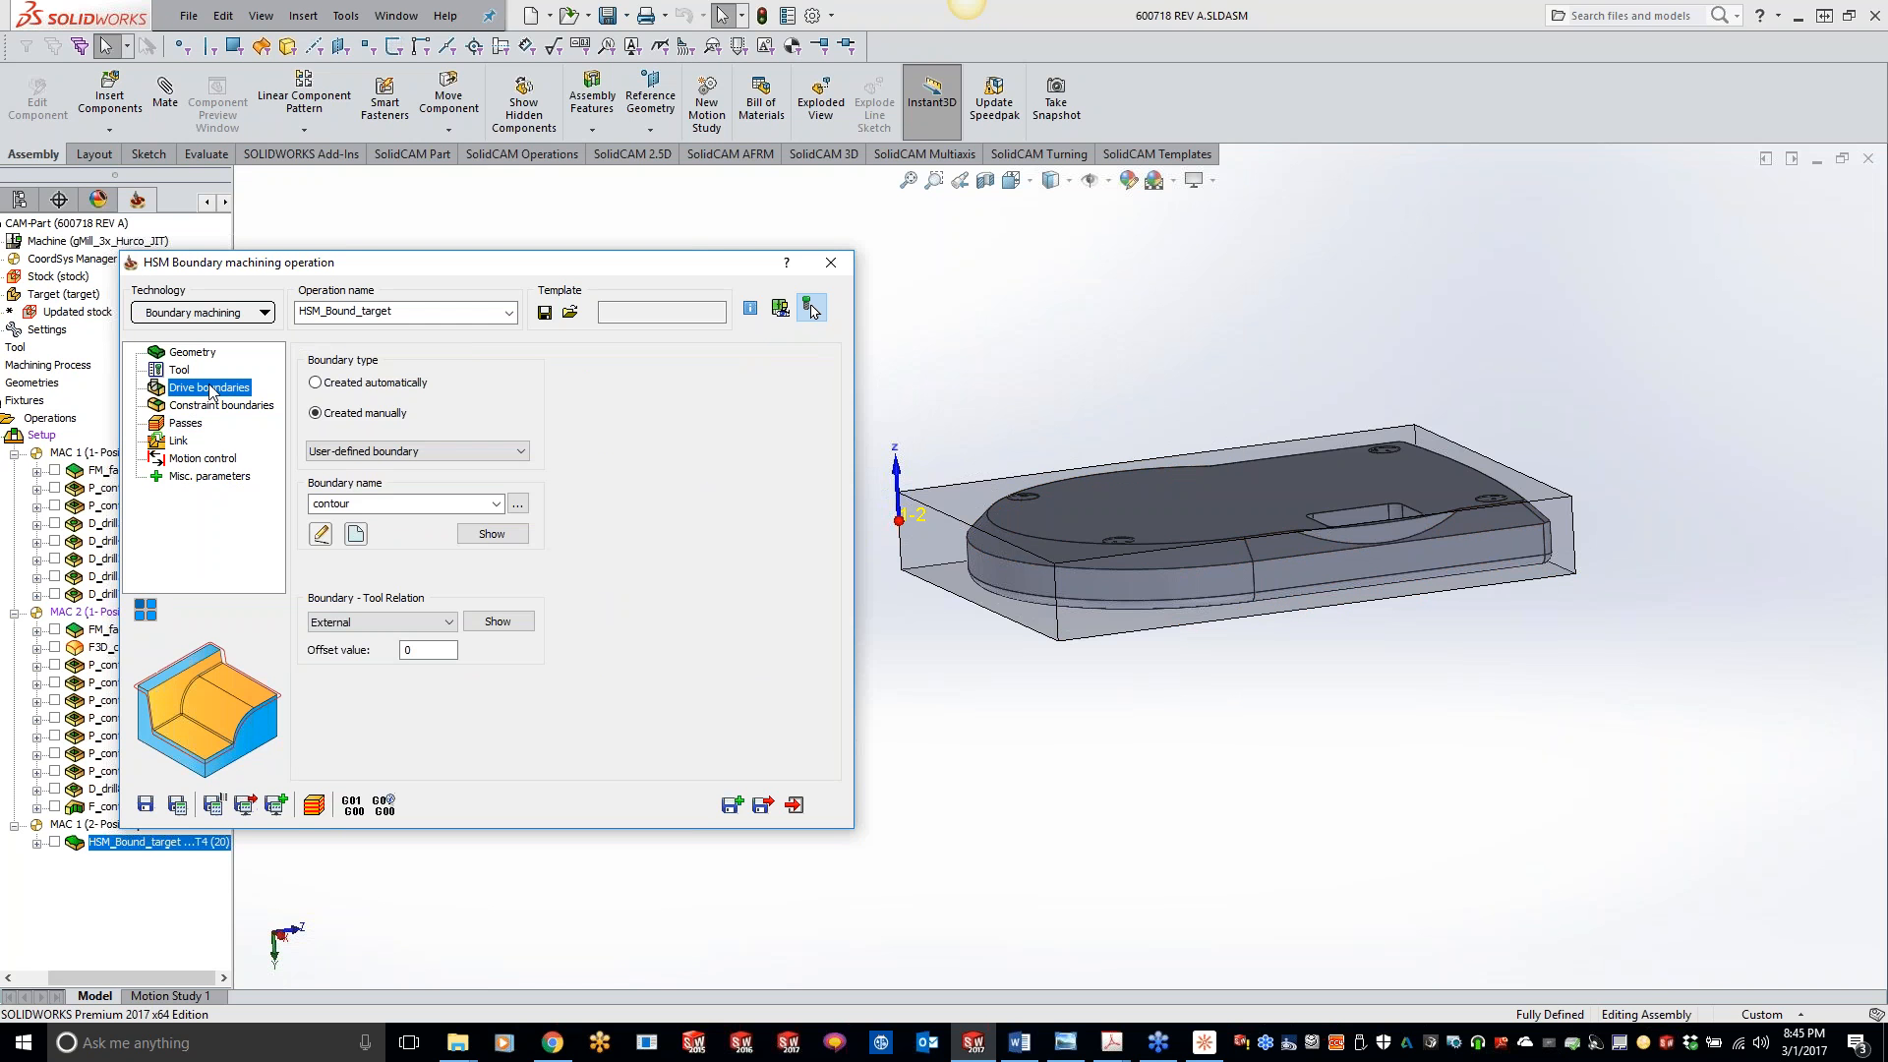
left_click(392, 620)
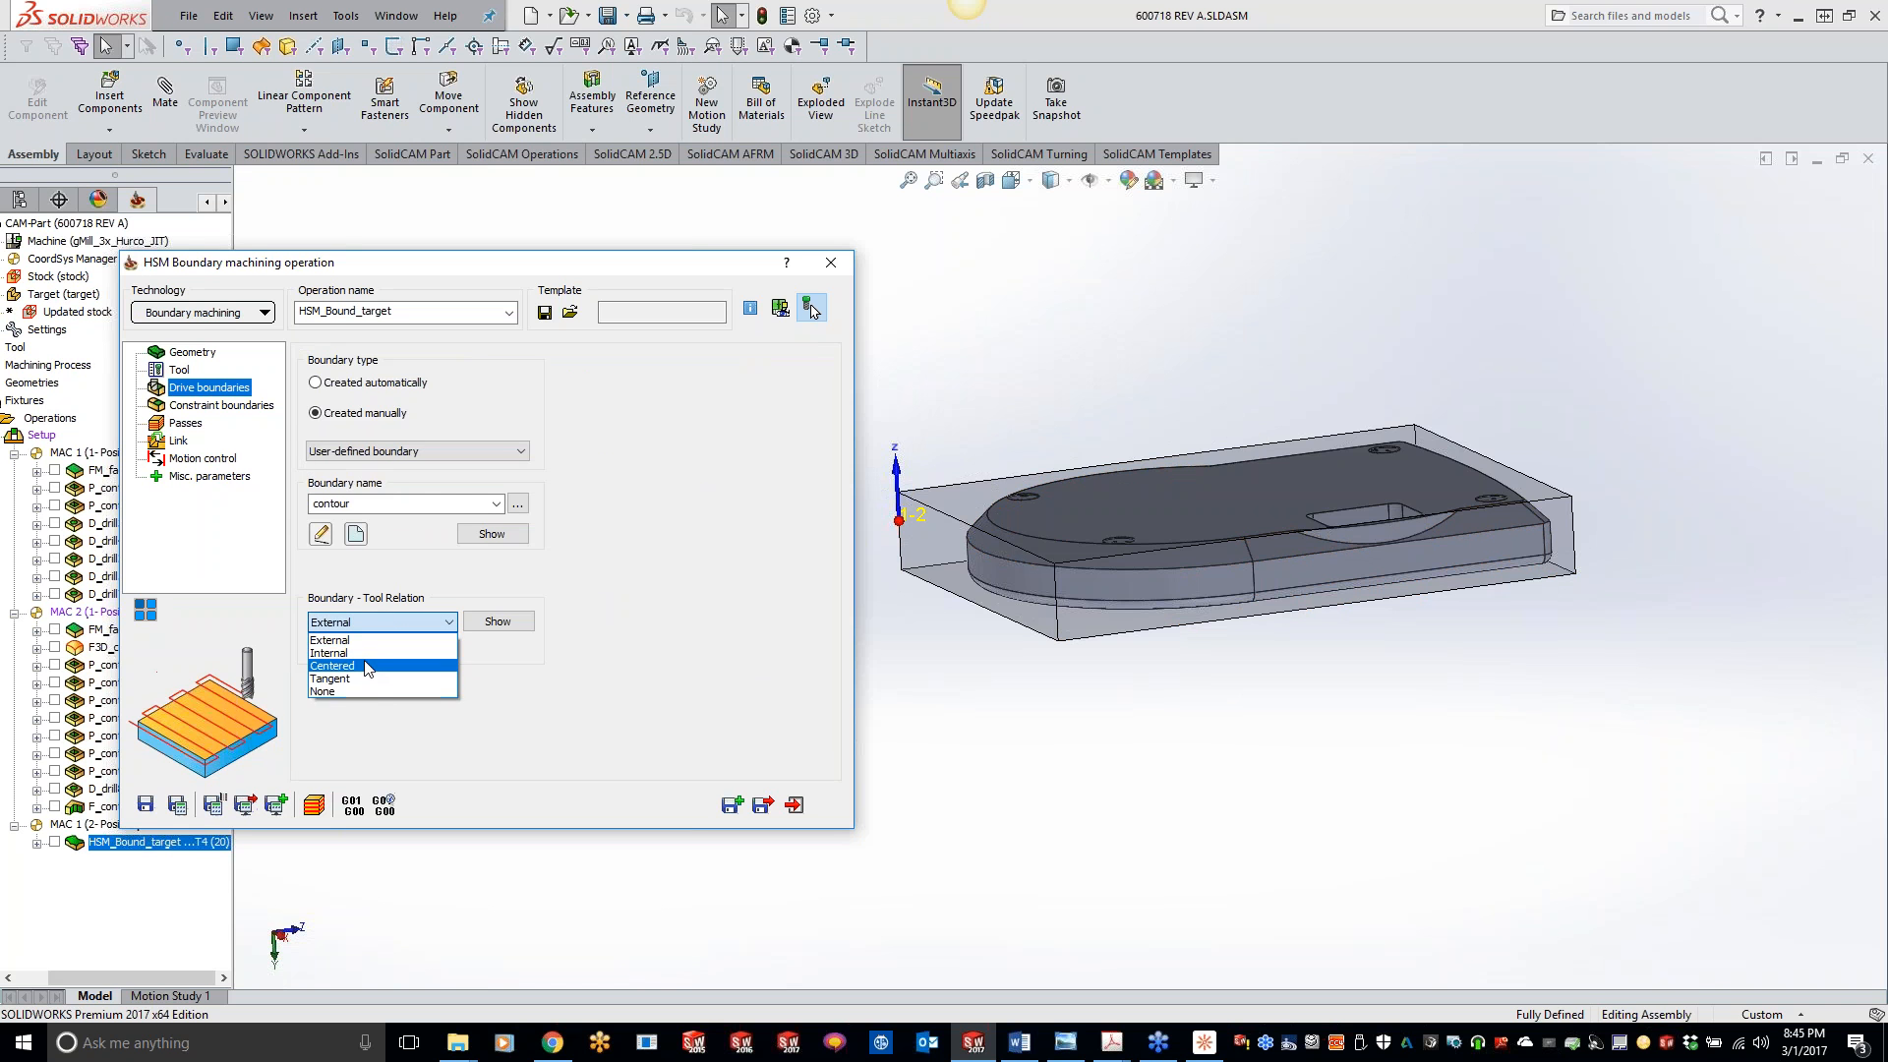
left_click(372, 658)
left_click(432, 650)
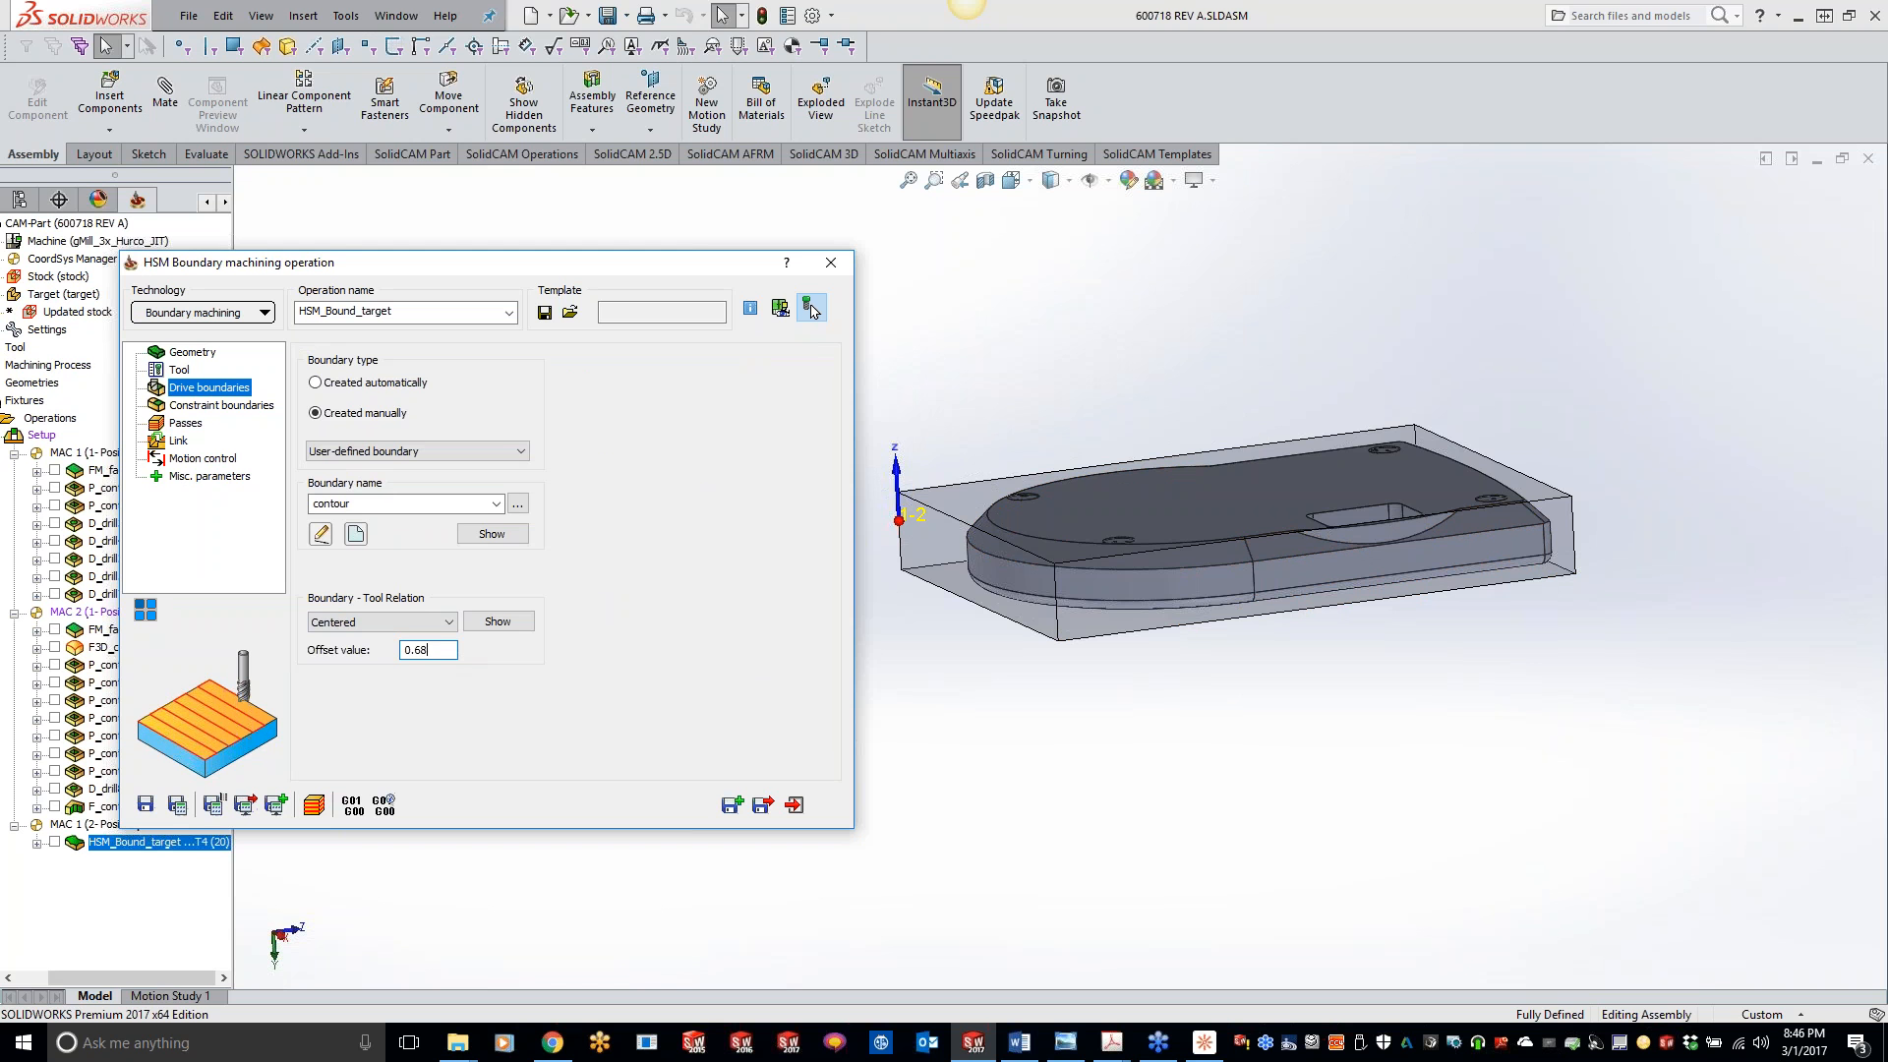
left_click(178, 805)
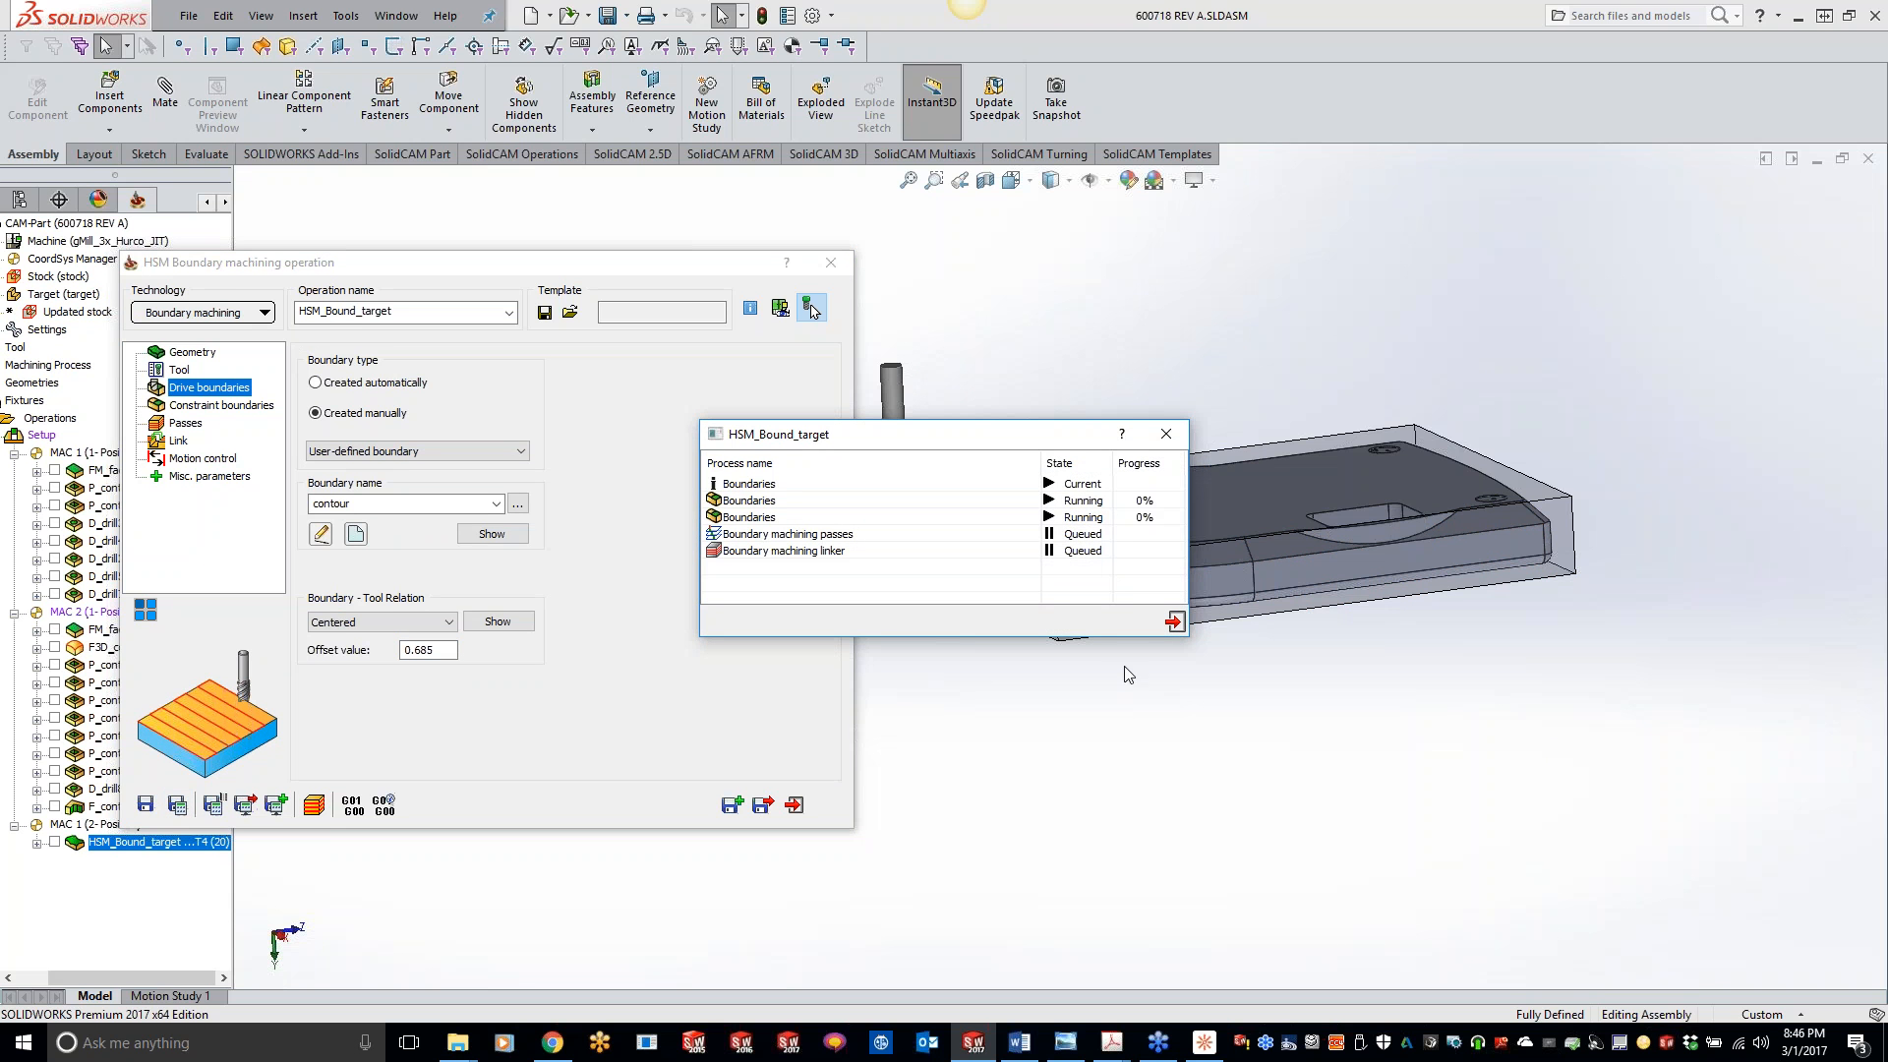
- Simulate the operation with the Centered drive boundary relation in SolidVerify and inspect the chamfer around the part
left_click(316, 807)
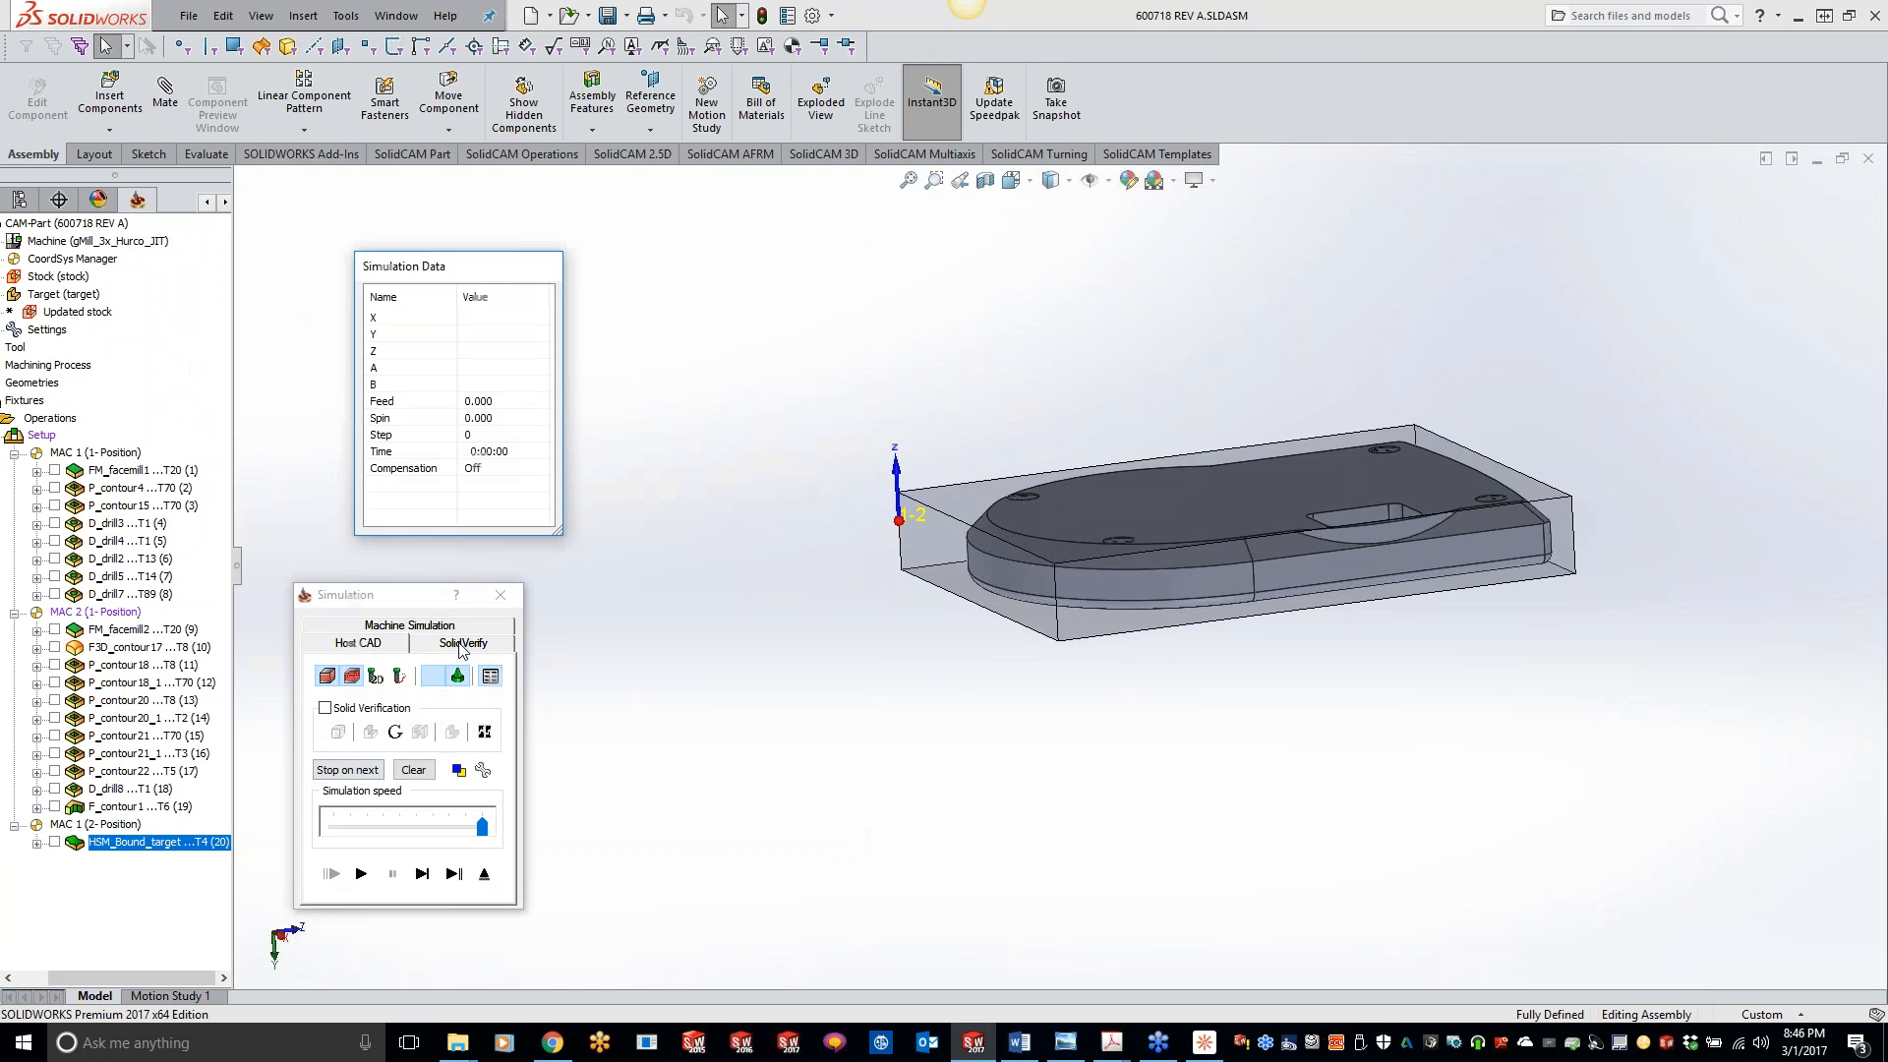
left_click(485, 646)
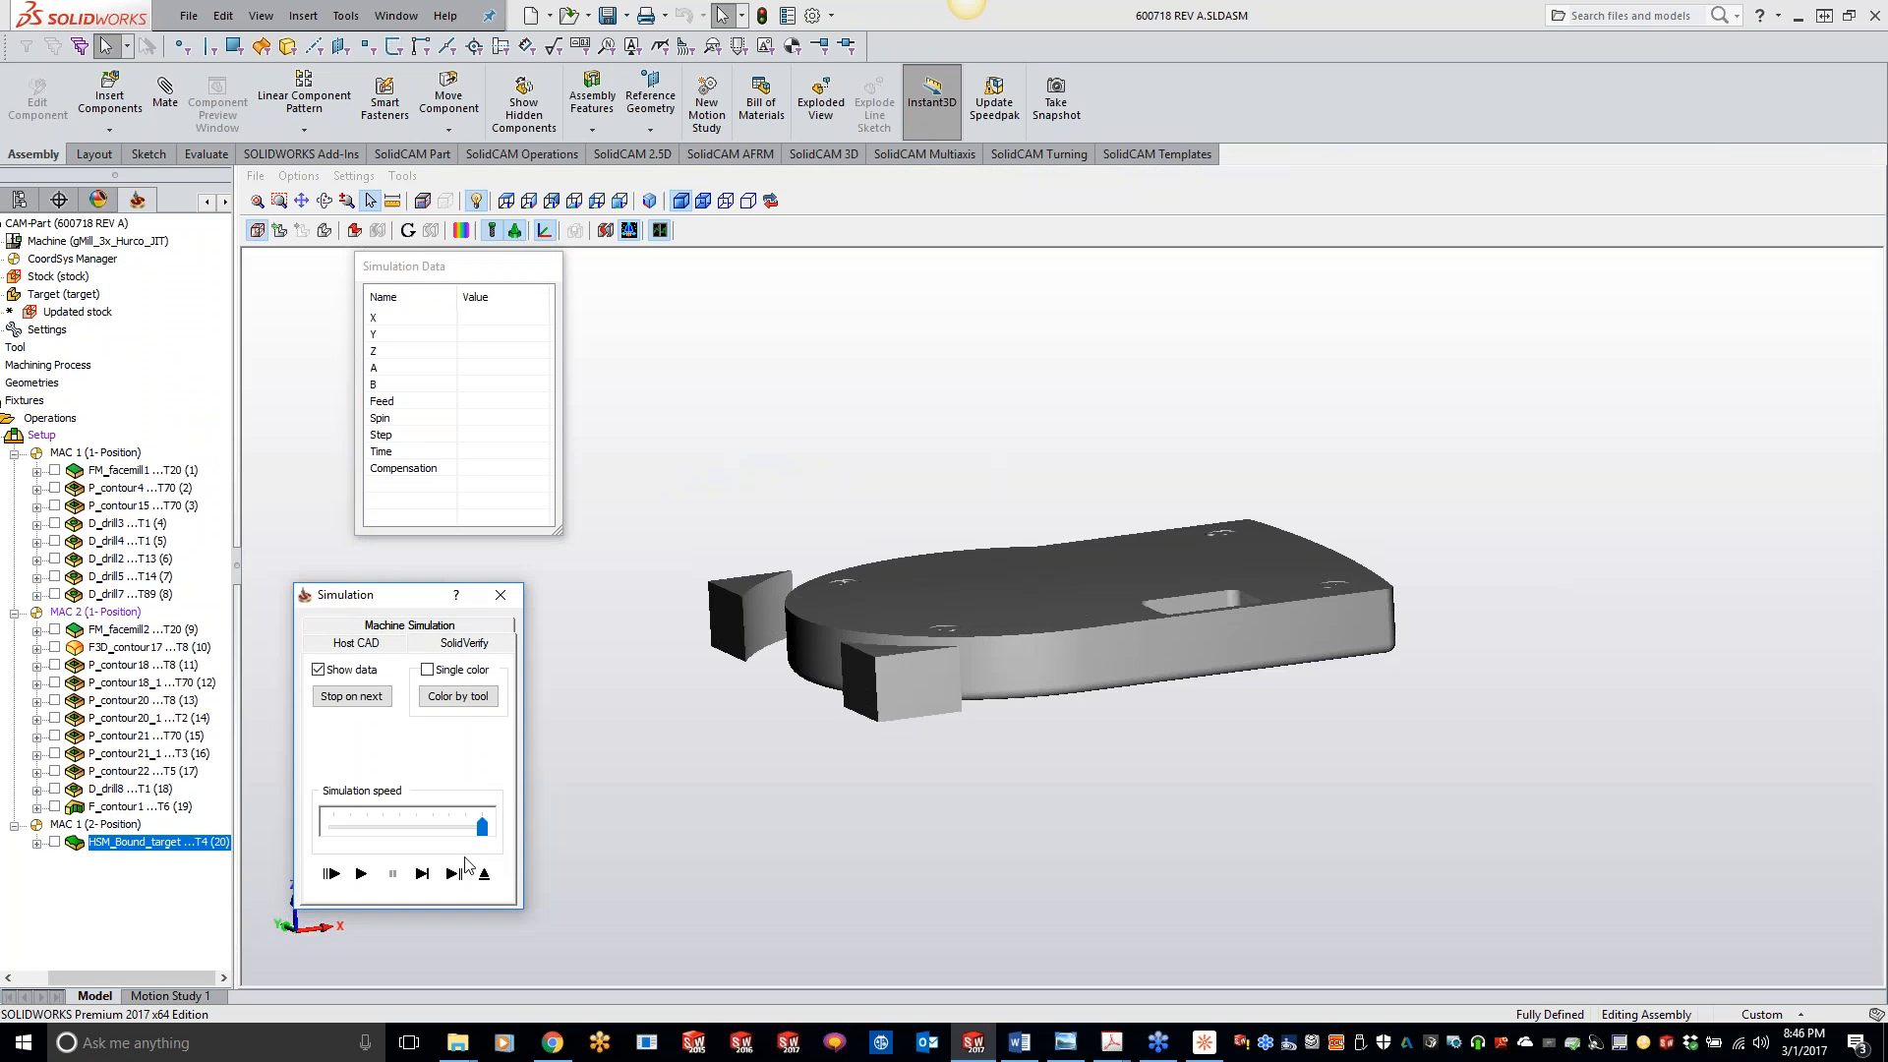
left_click(360, 873)
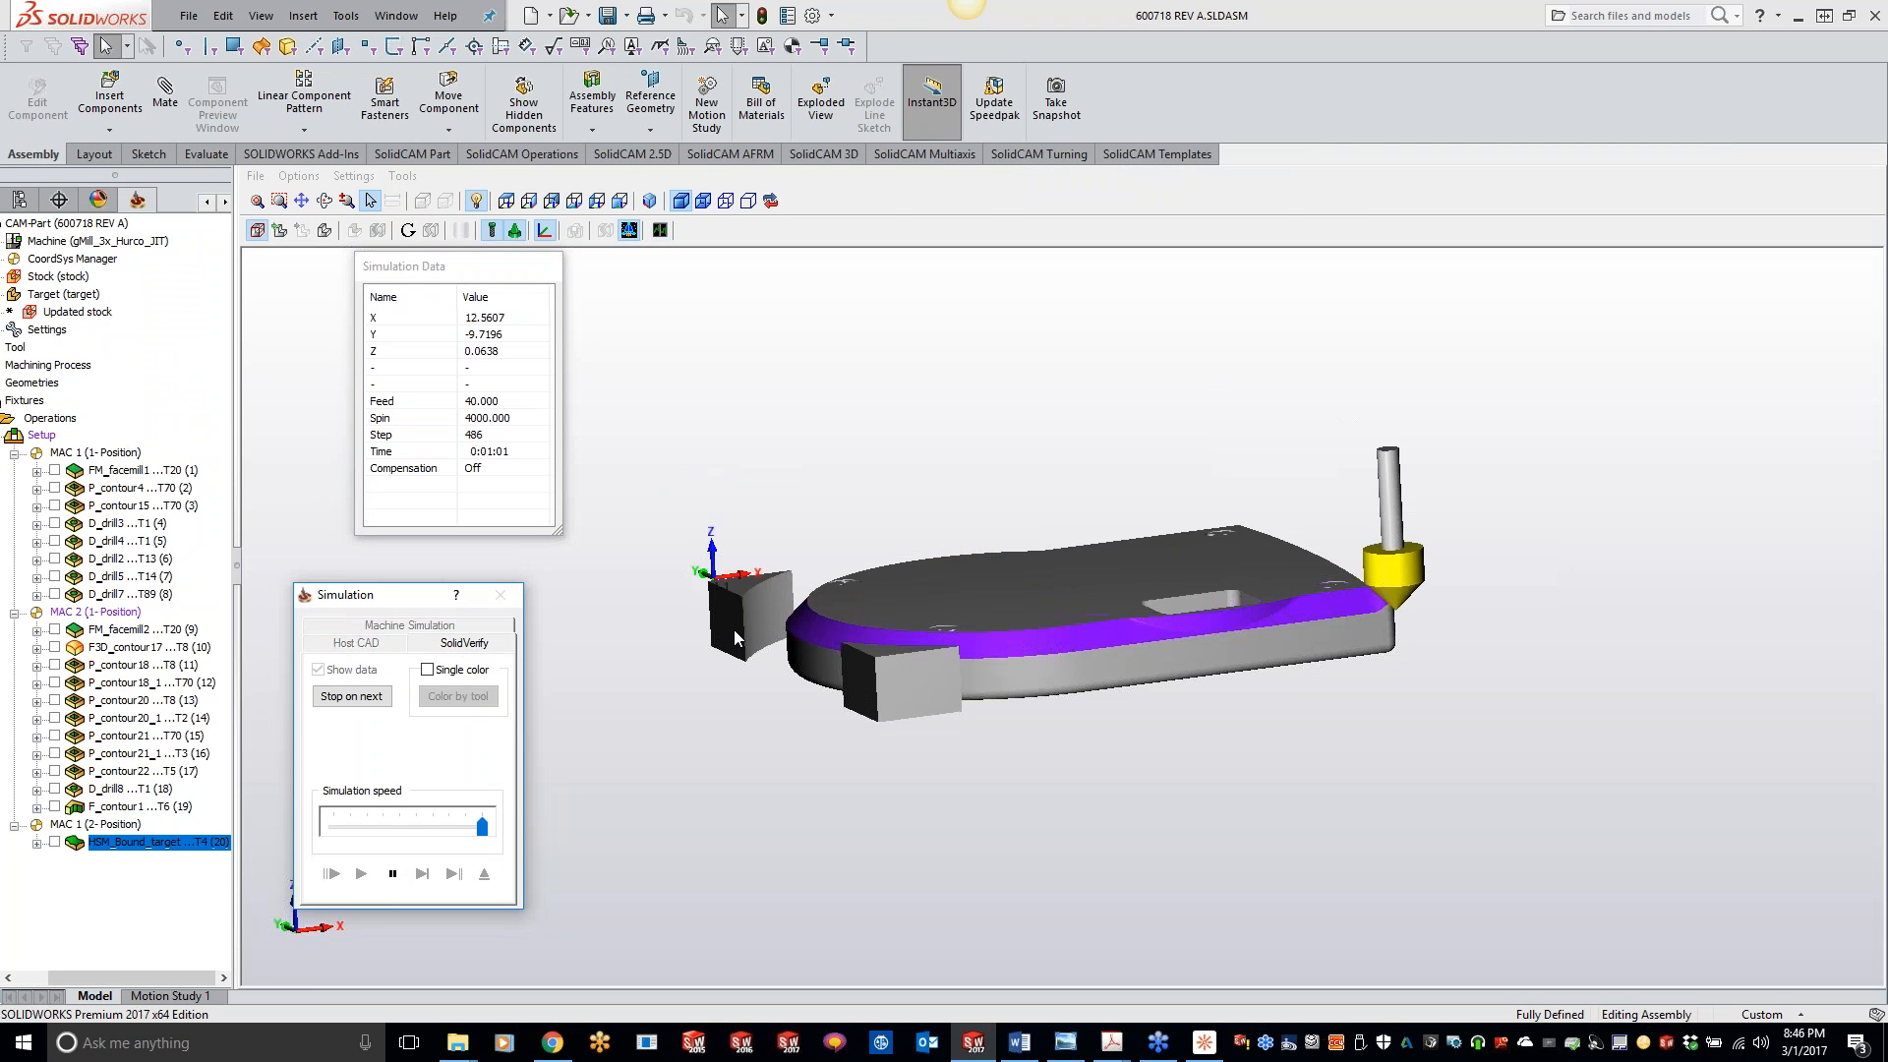
middle_click_drag(870, 531, 849, 576)
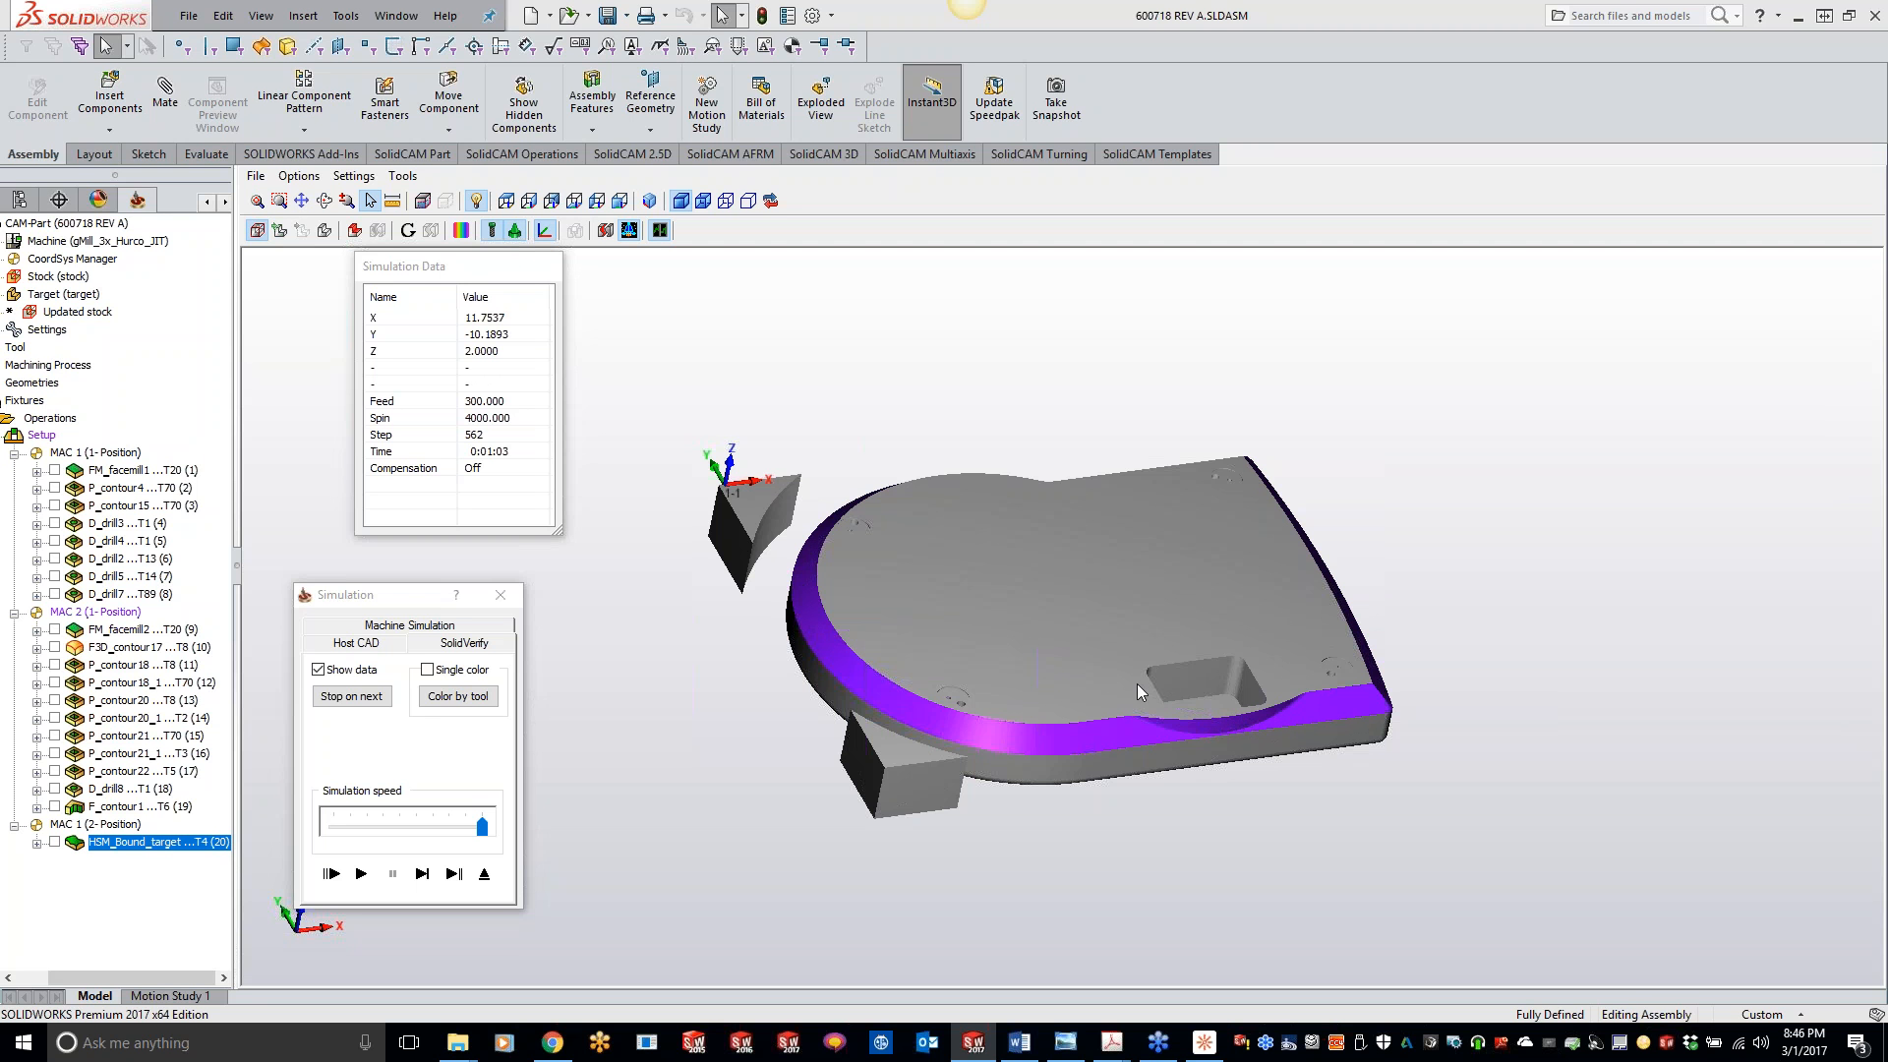
- Split the simulated stock into separate solids, isolate Solid 3 to view only the finished part, and exit the simulation
left_click(625, 231)
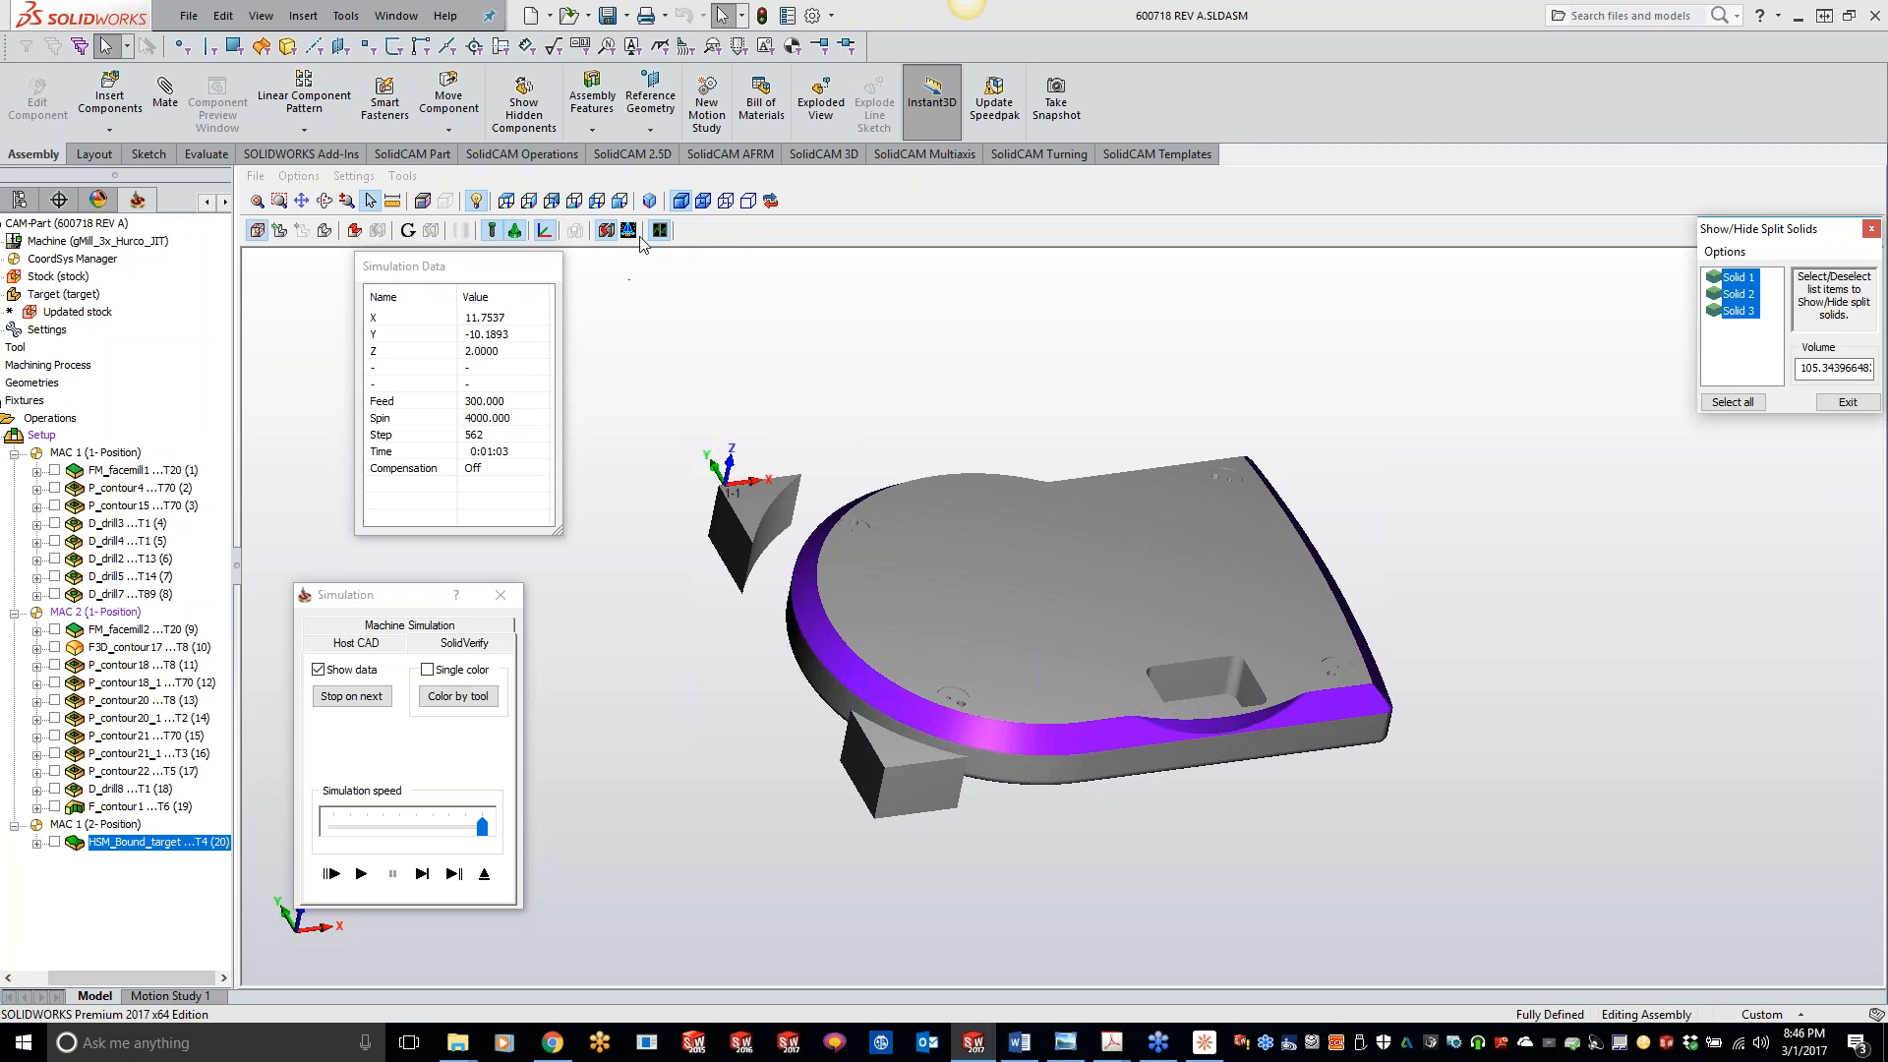
left_click(1730, 295)
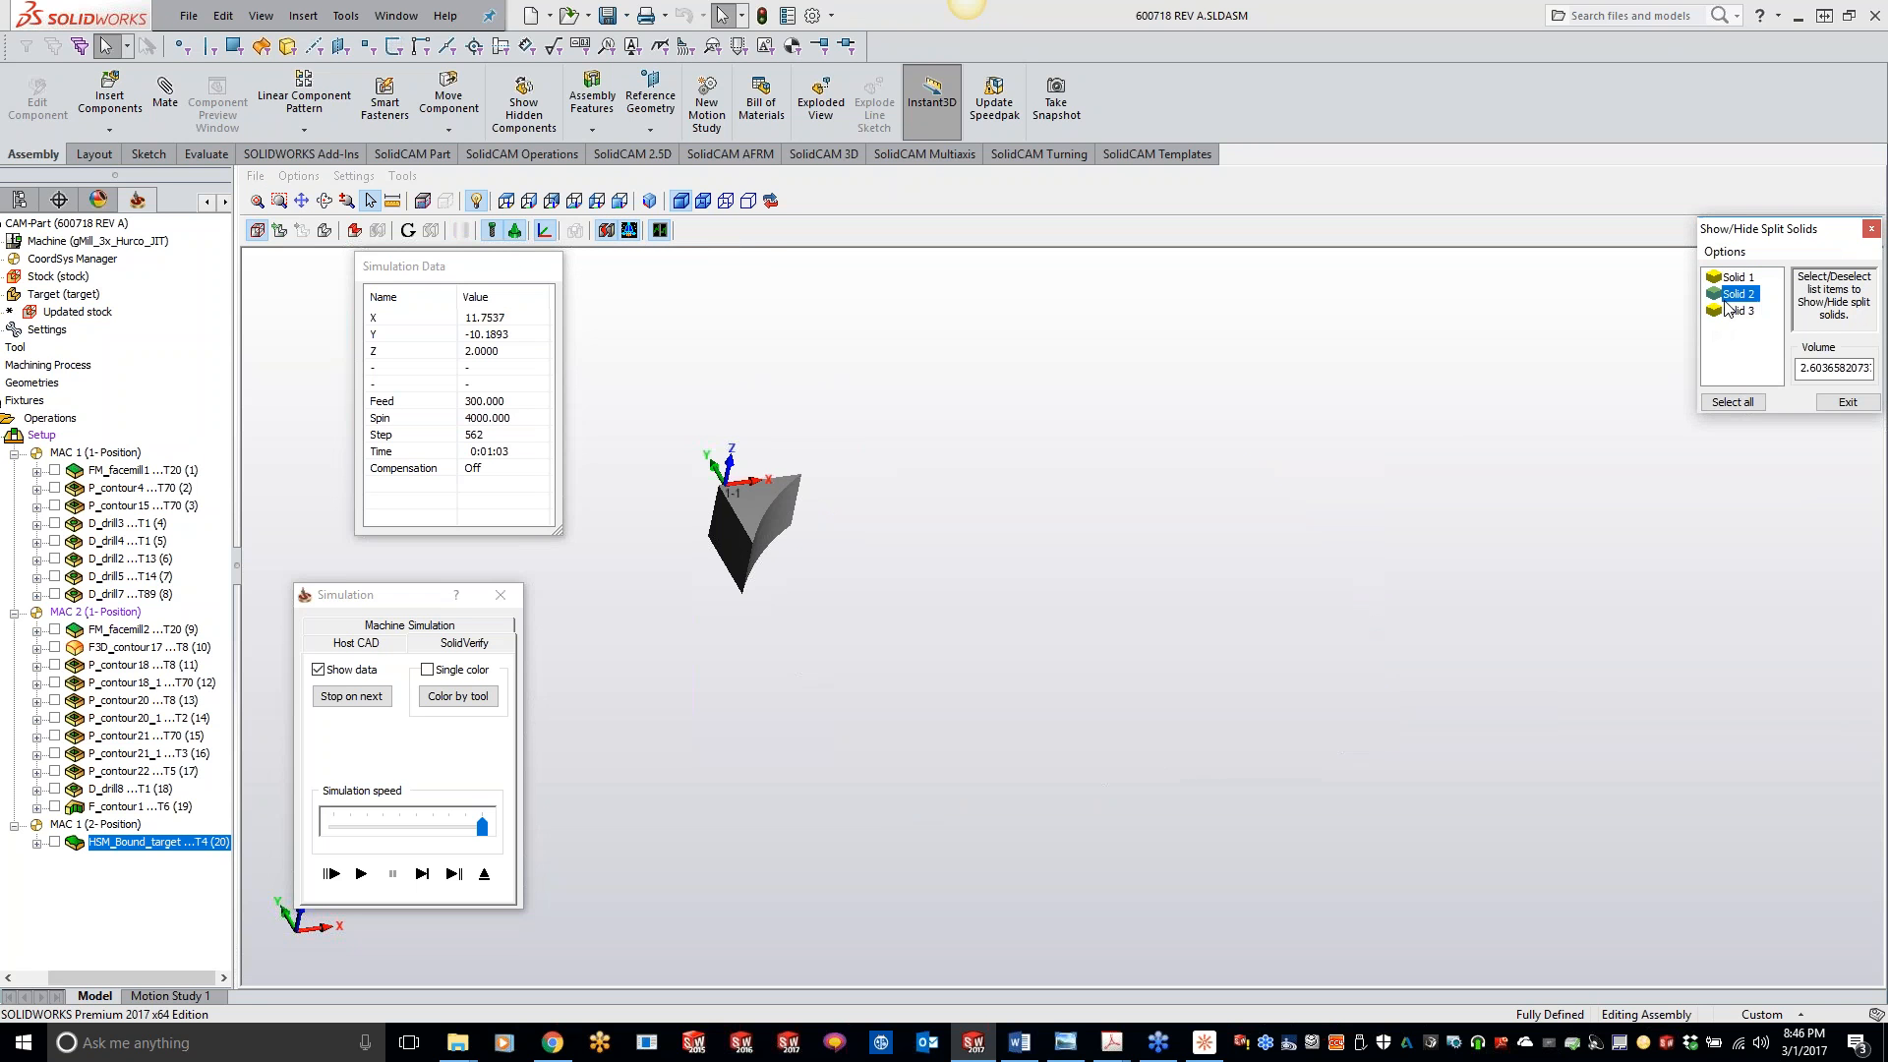
left_click(1736, 310)
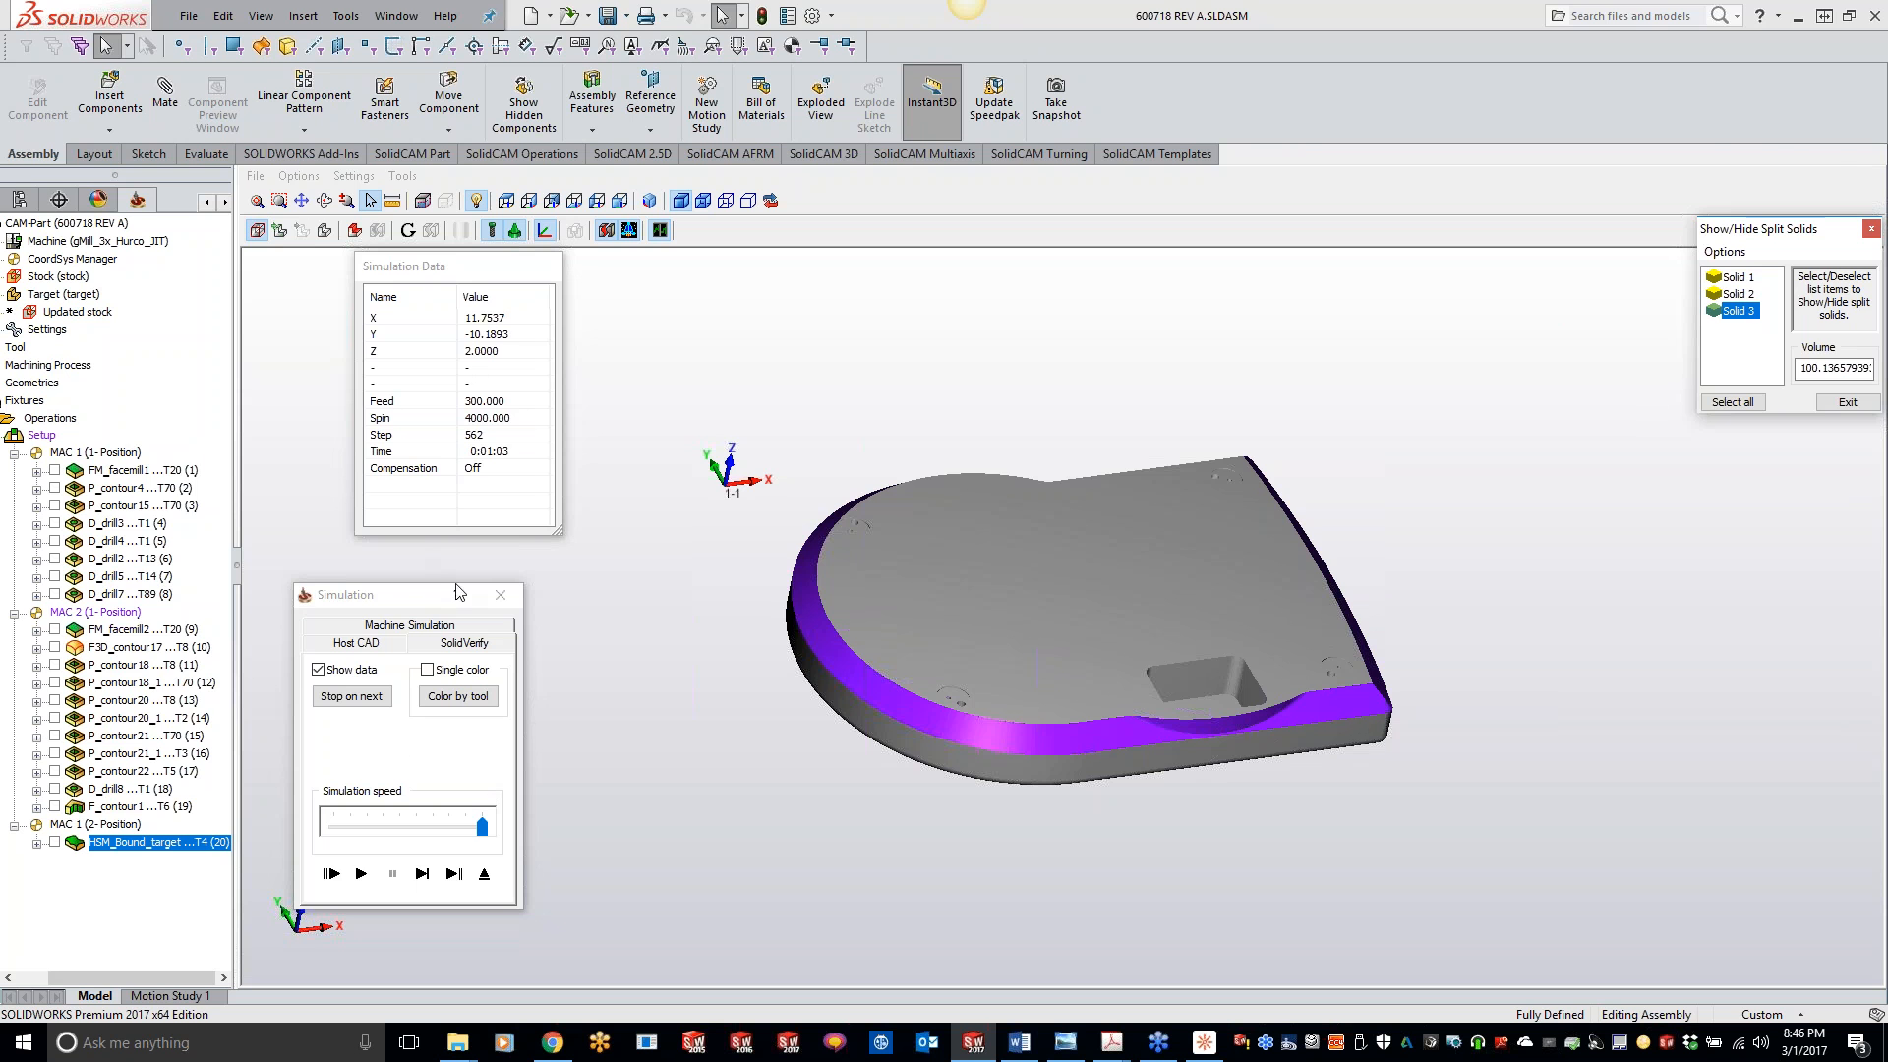
left_click(499, 596)
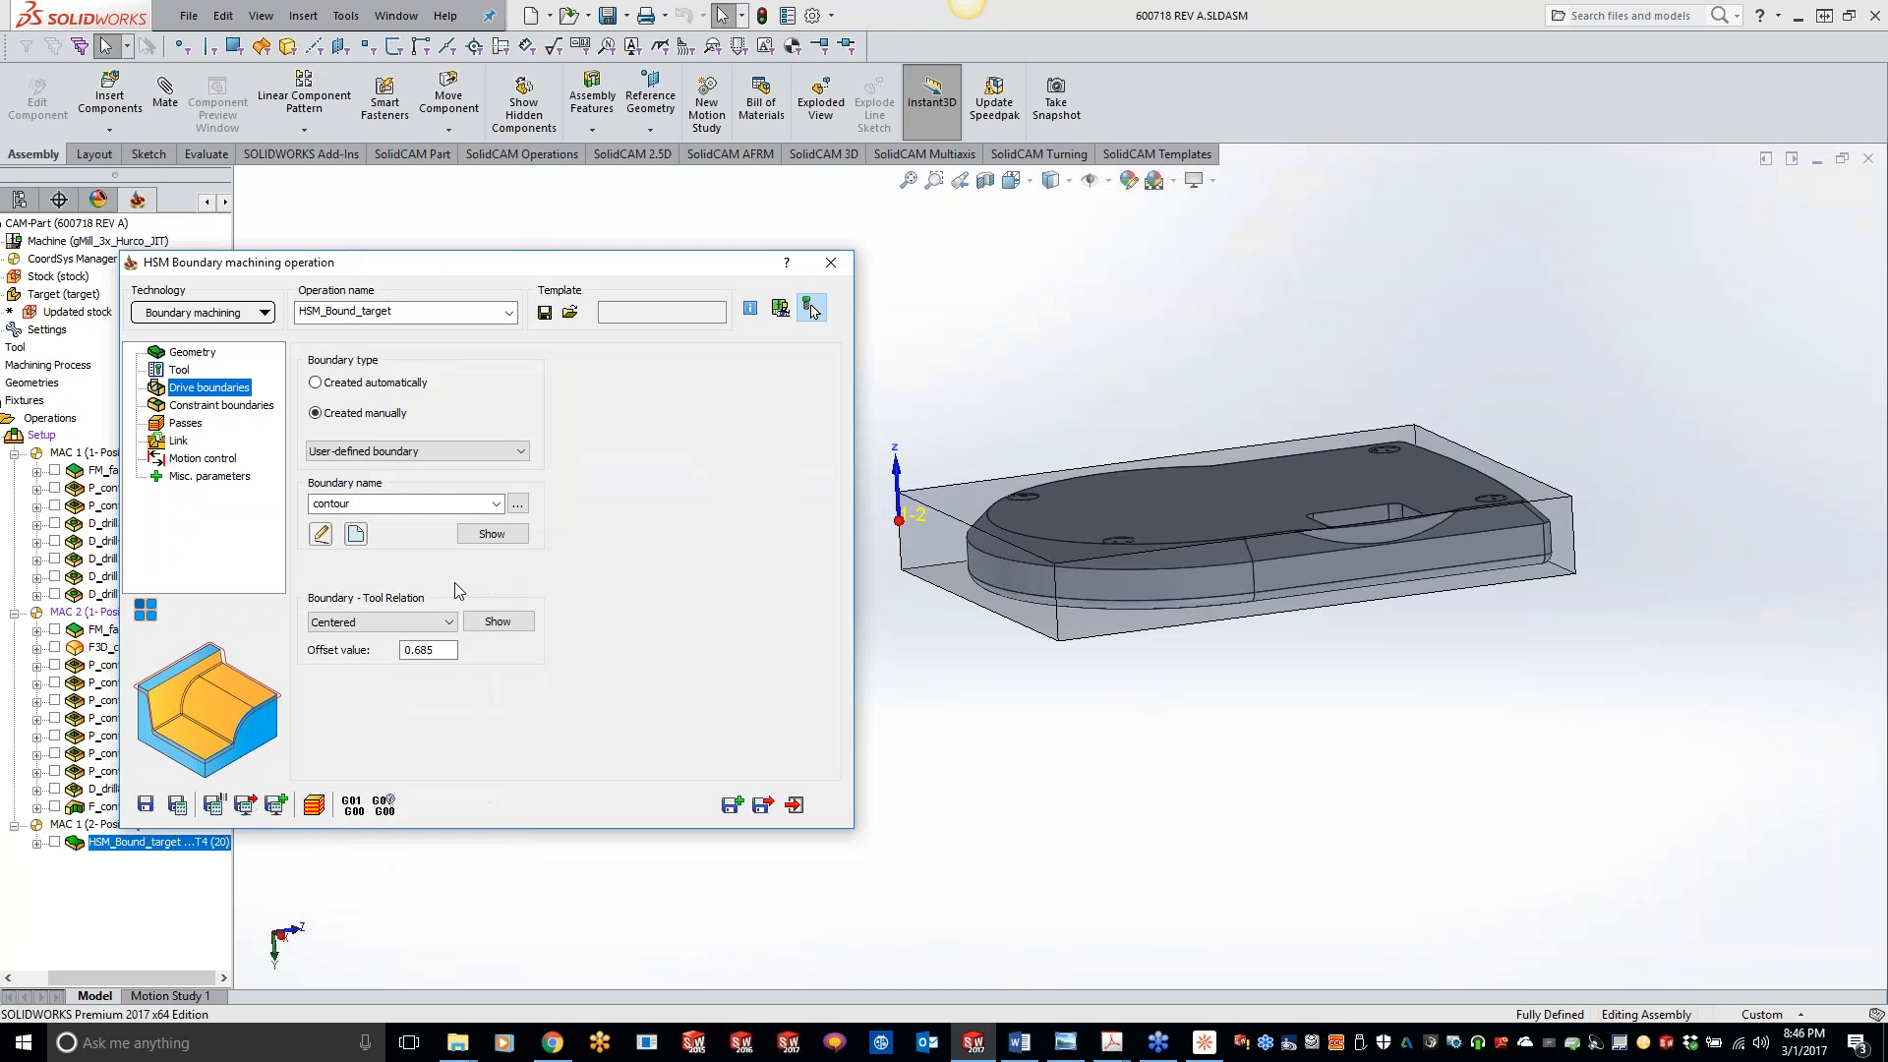
- Display the contour geometry used as the drive boundary, check the chain on the model, and close the preview
left_click(490, 503)
left_click(433, 521)
left_click(487, 536)
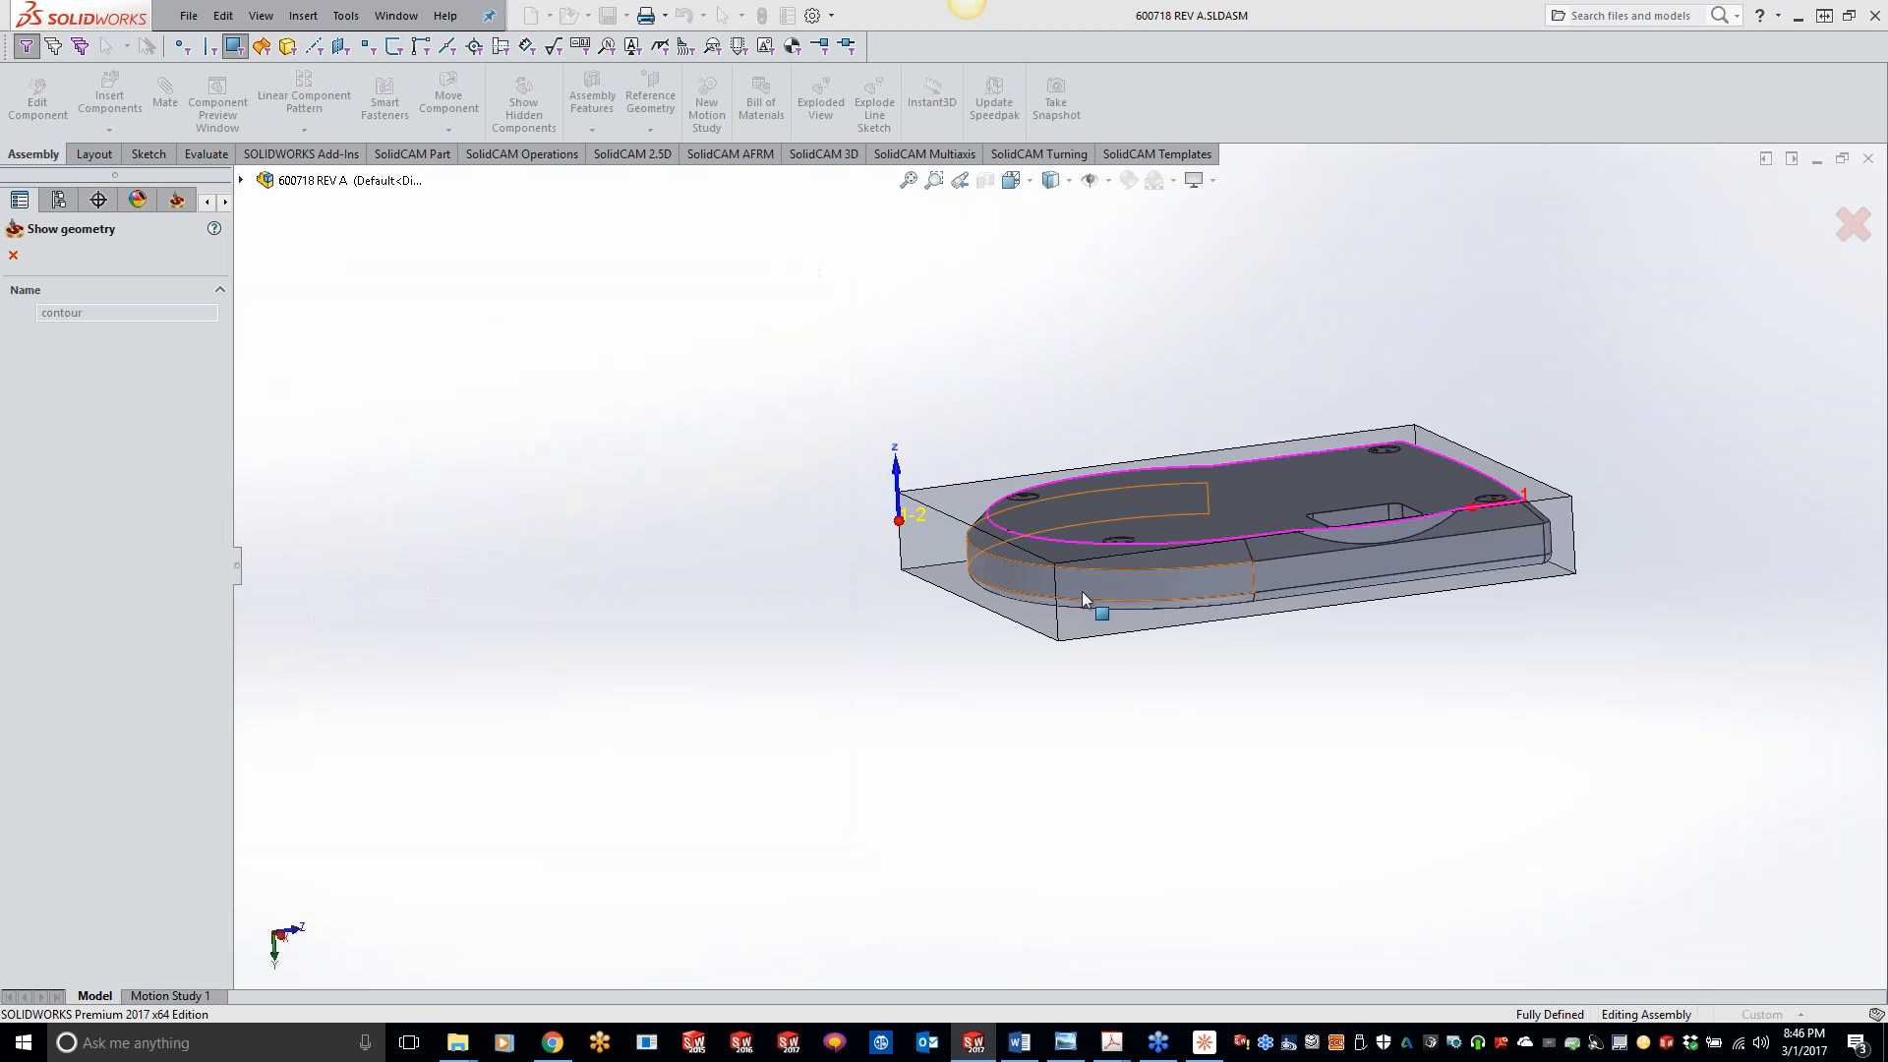
middle_click_drag(1090, 608, 1044, 816)
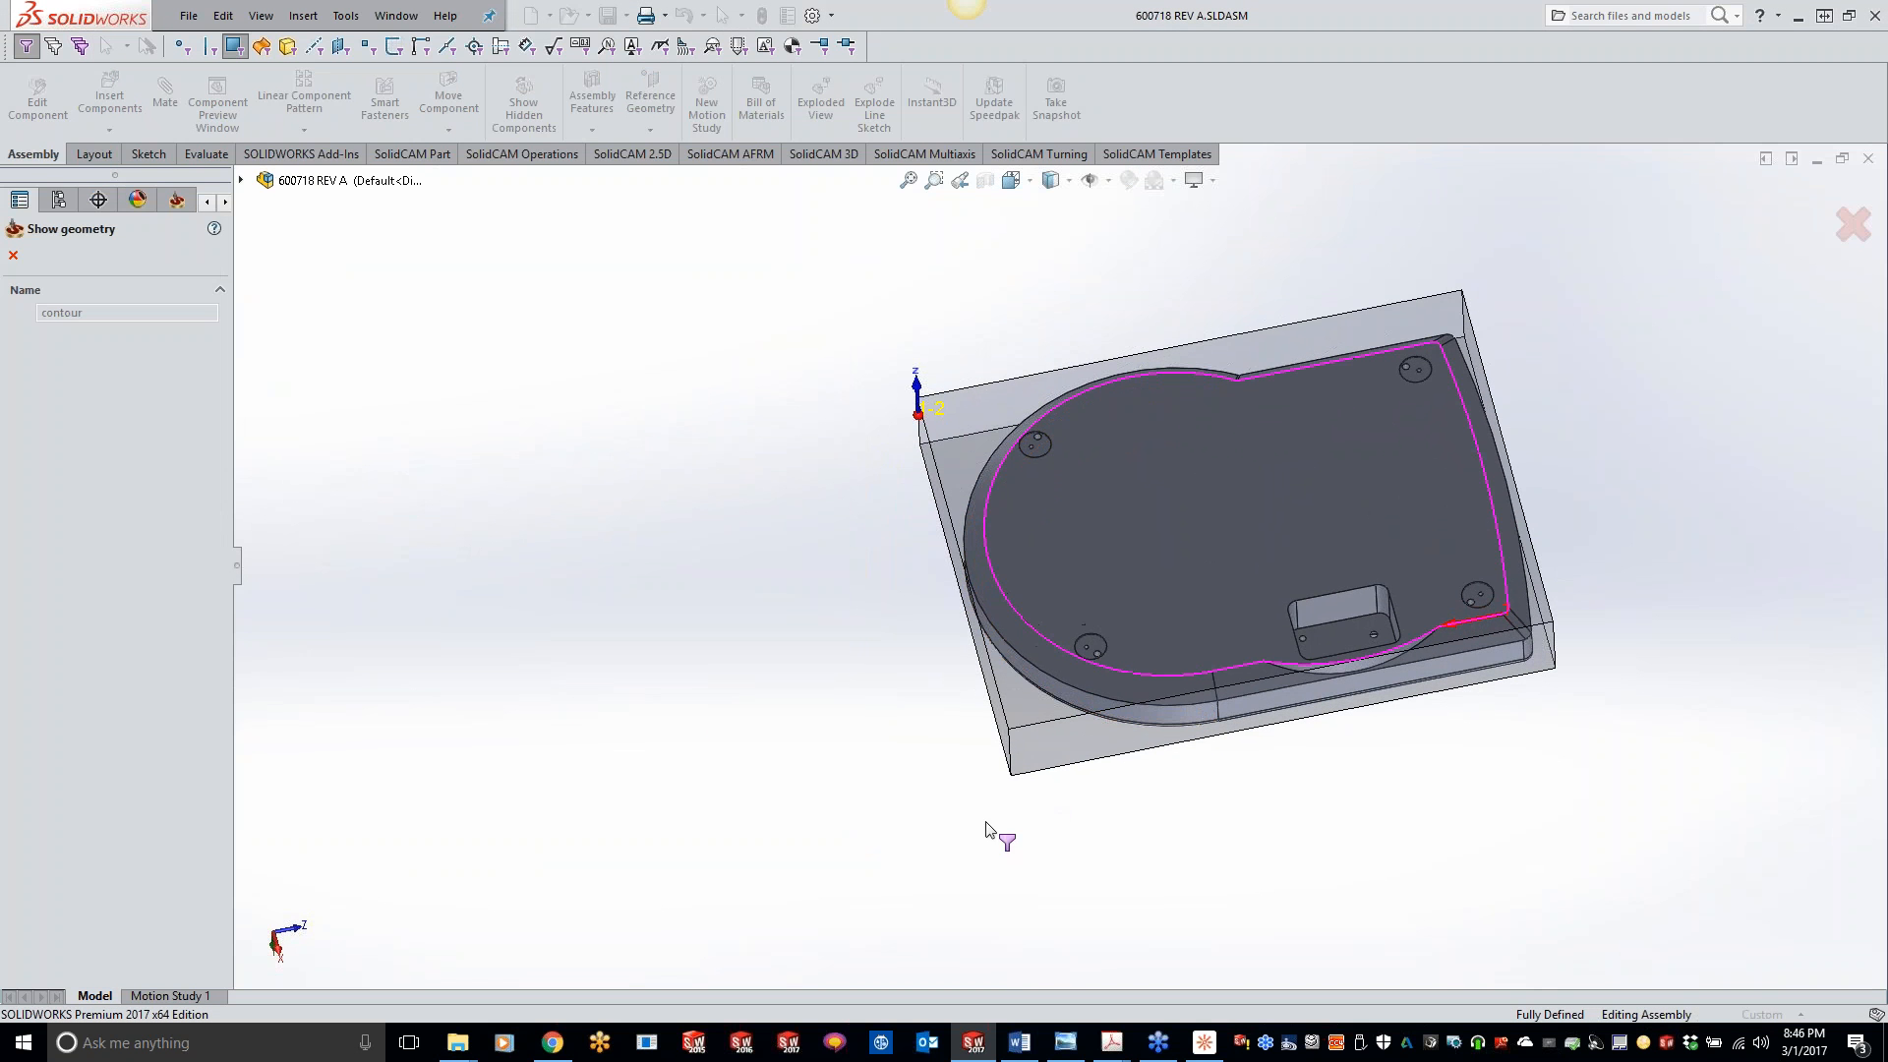
left_click(14, 255)
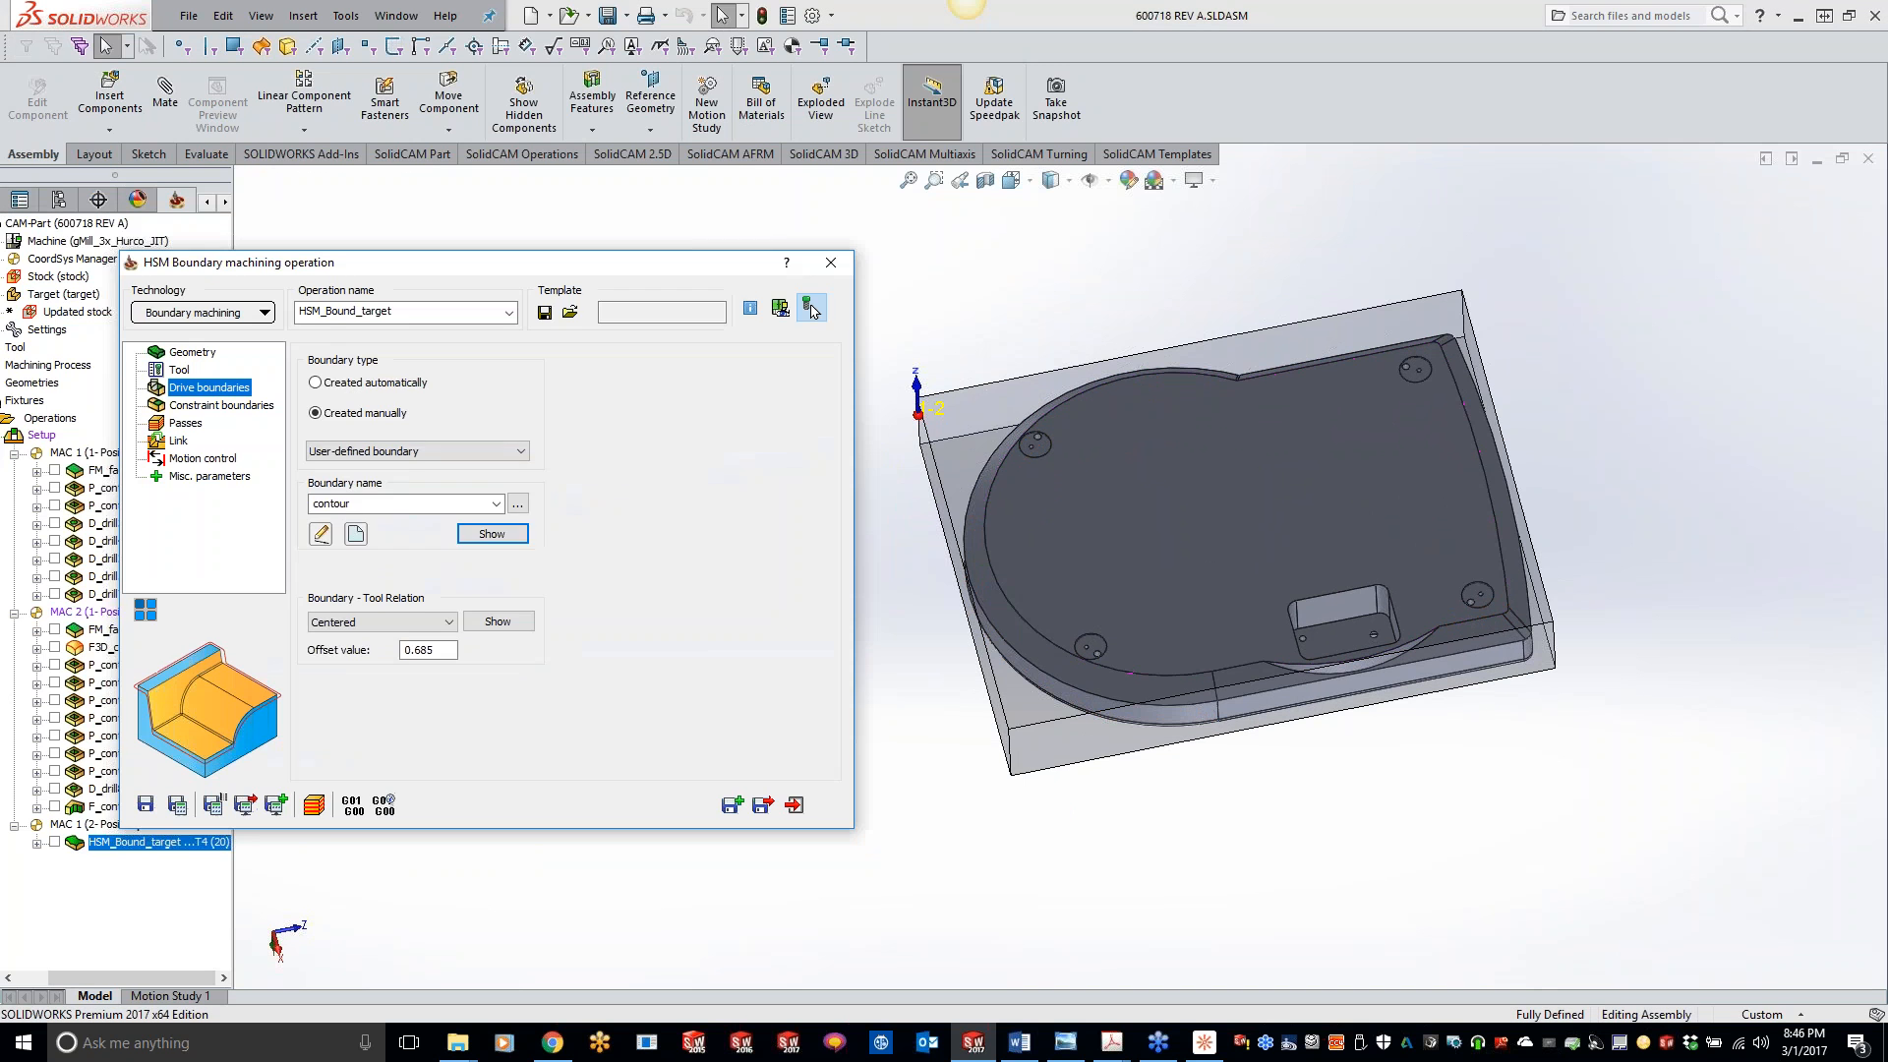
- Switch the drive boundary to contour2, save and calculate the operation, and decline calculating it again
left_click(497, 503)
left_click(458, 531)
left_click(177, 805)
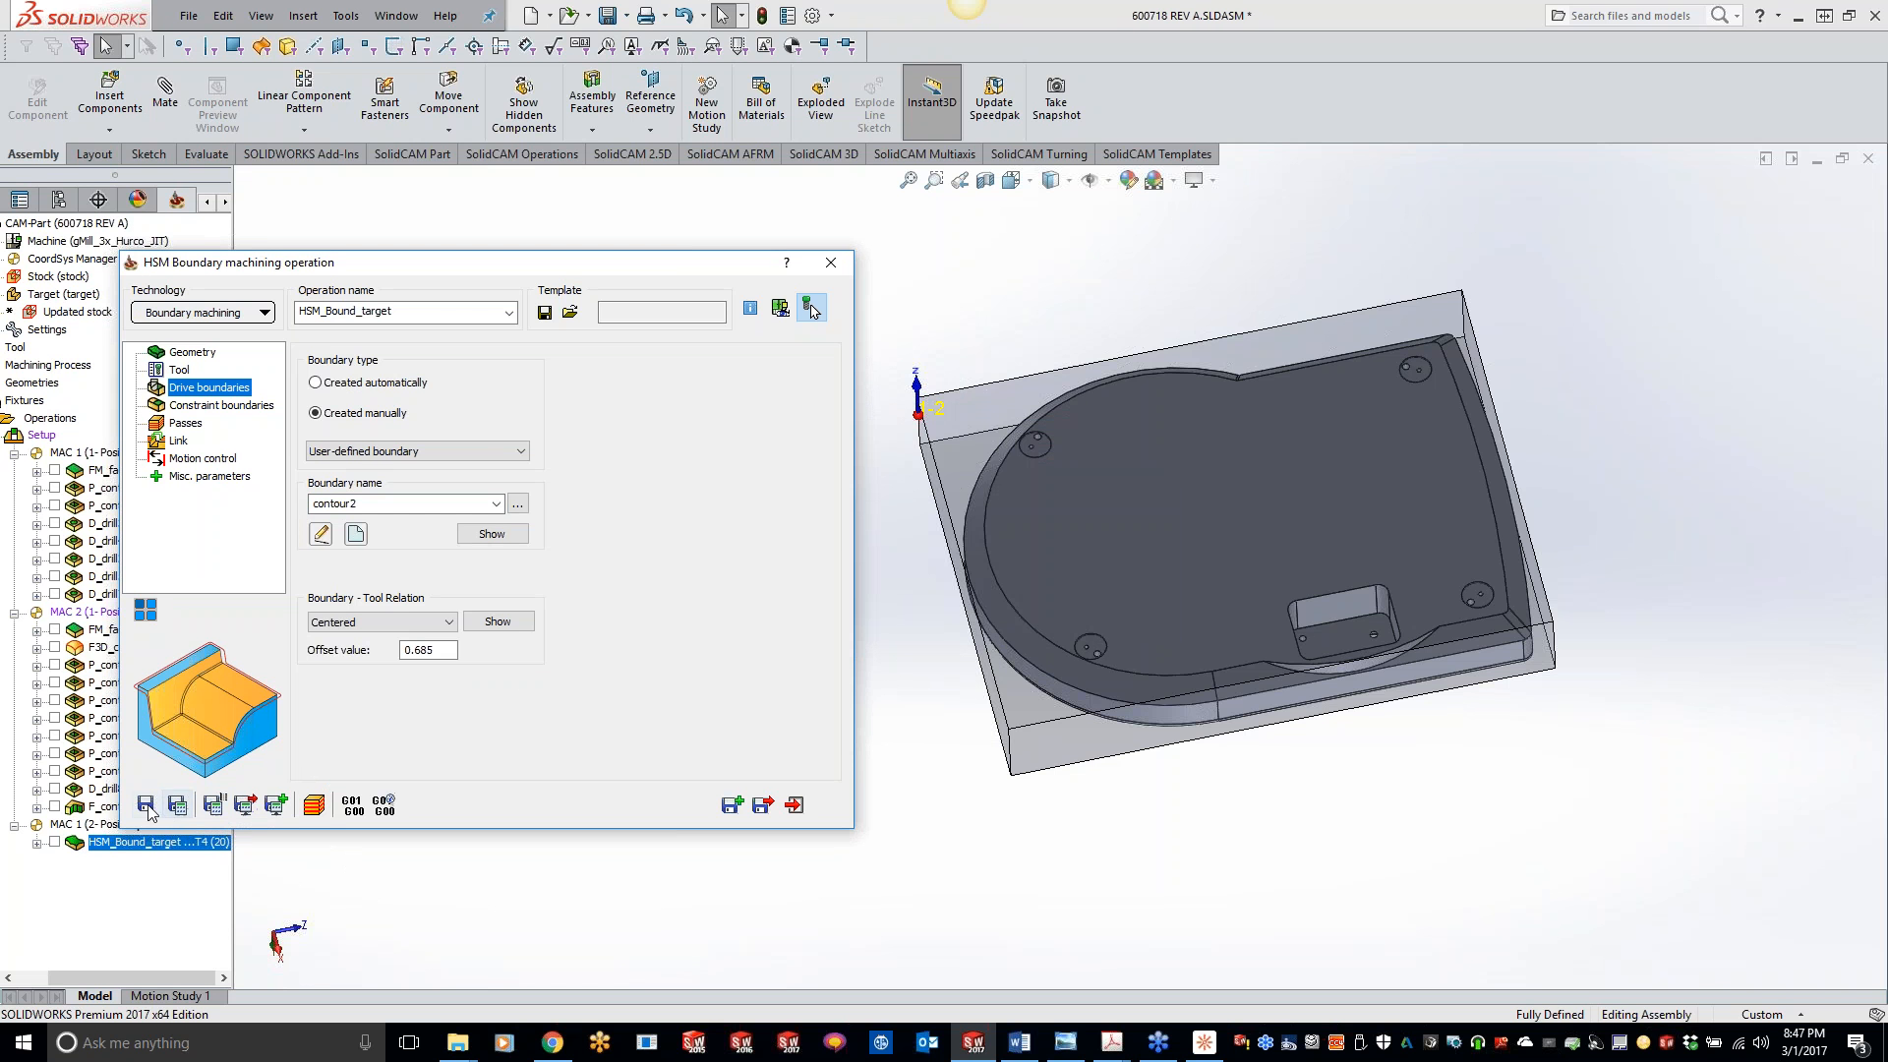
left_click(177, 806)
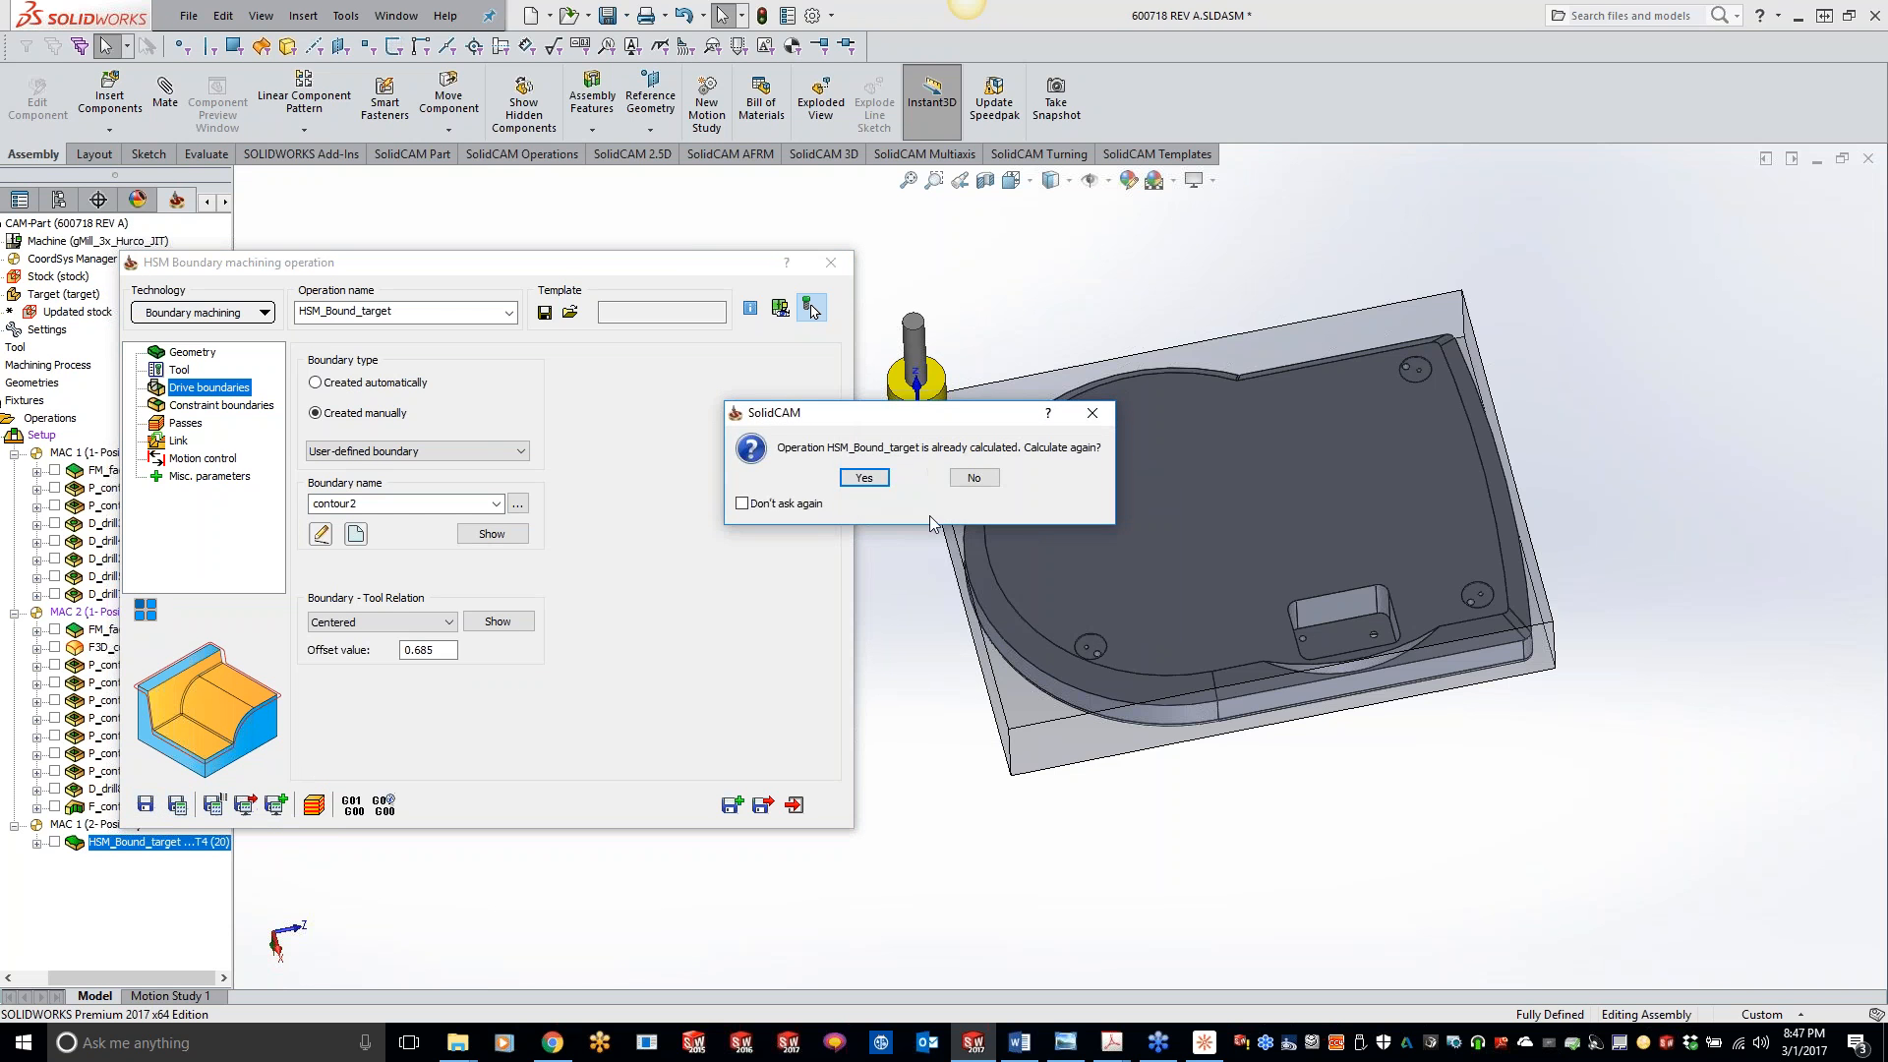
left_click(979, 477)
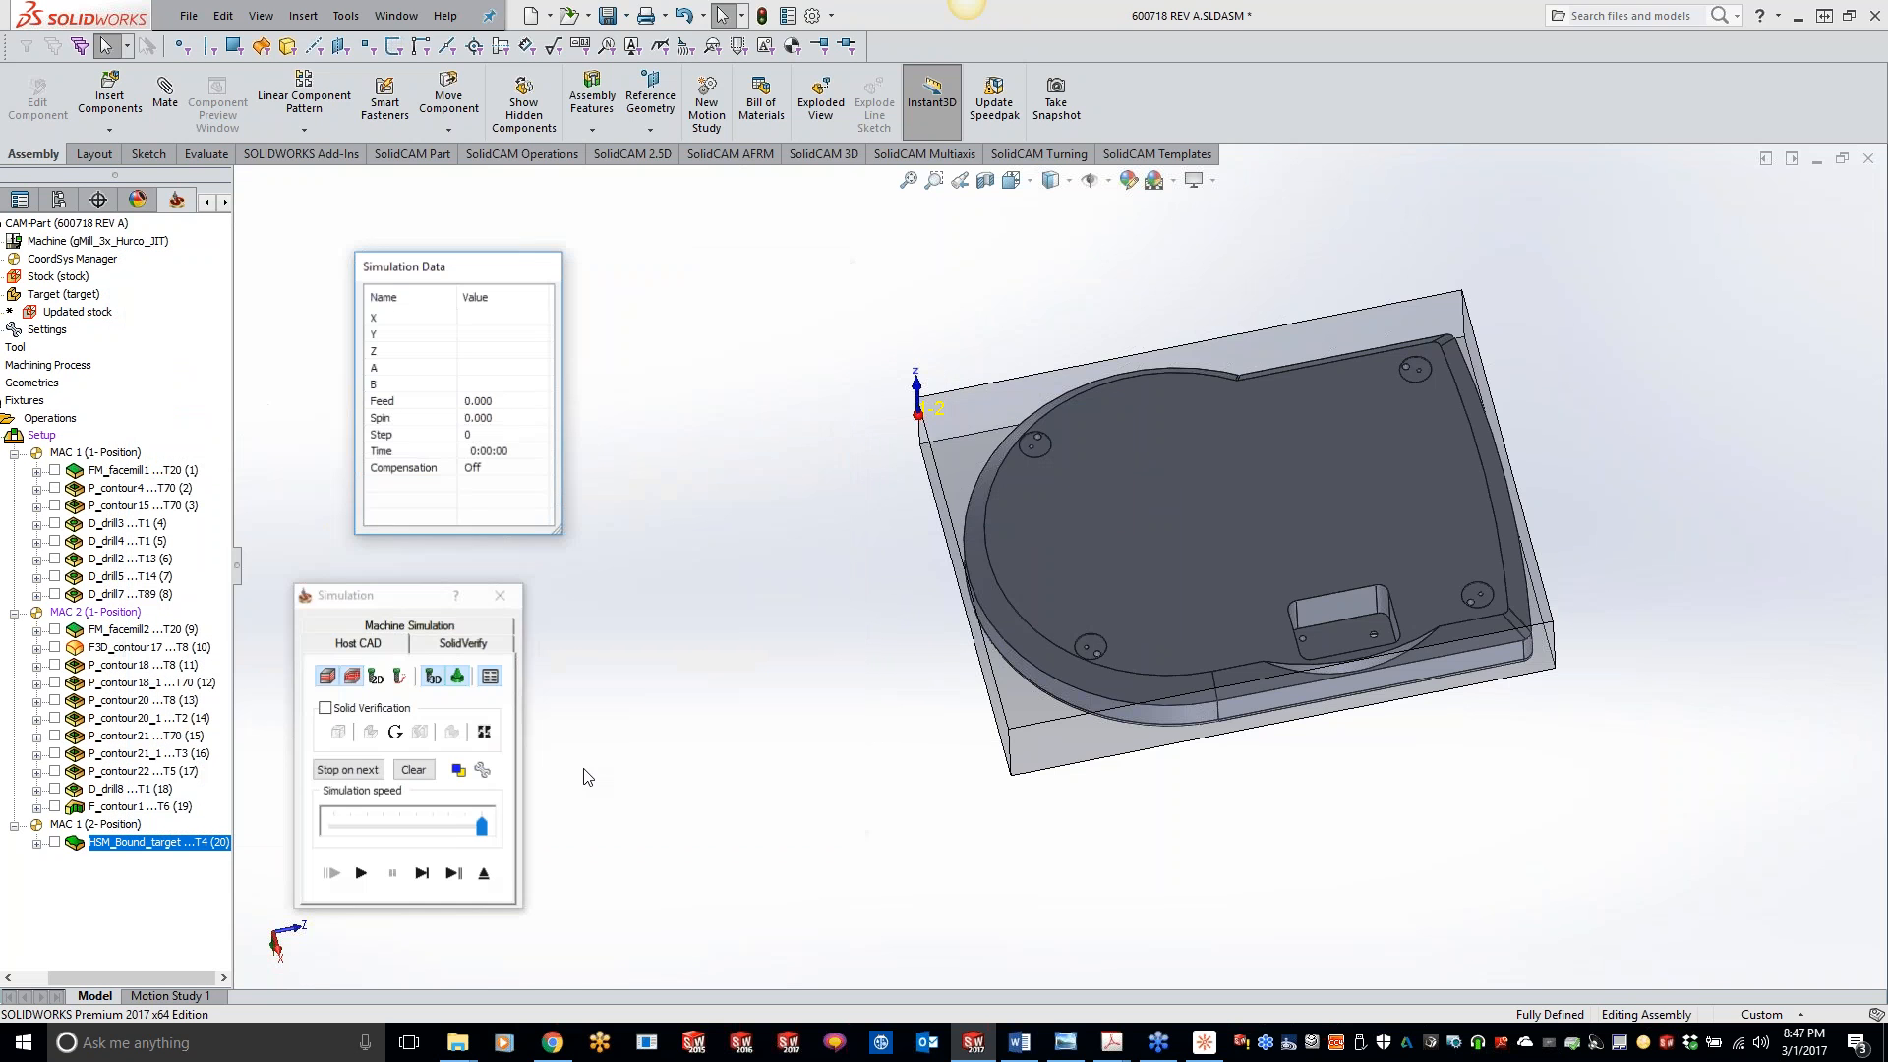
- Simulate the contour2 toolpath in SolidVerify, single-stepping the entry before running the rest, inspect the chamfer, and exit
left_click(453, 644)
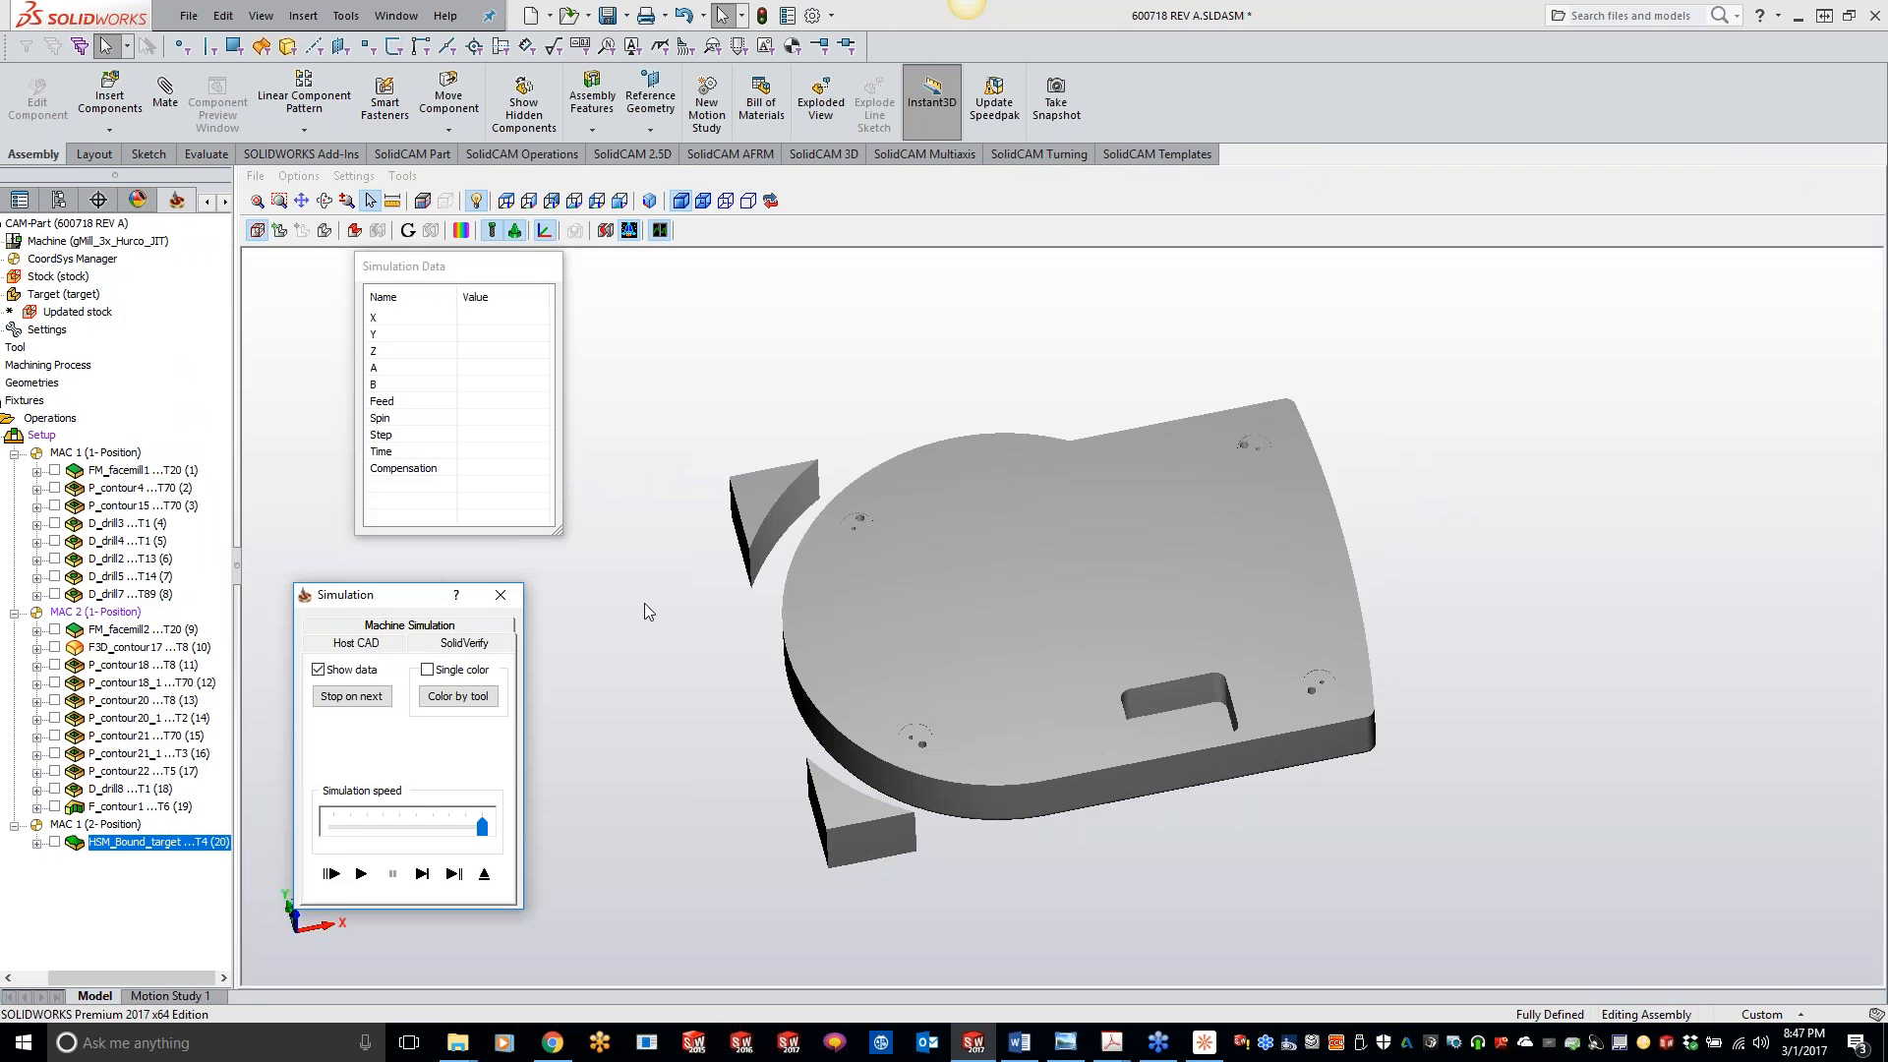
left_click(422, 873)
left_click(422, 873)
left_click(422, 873)
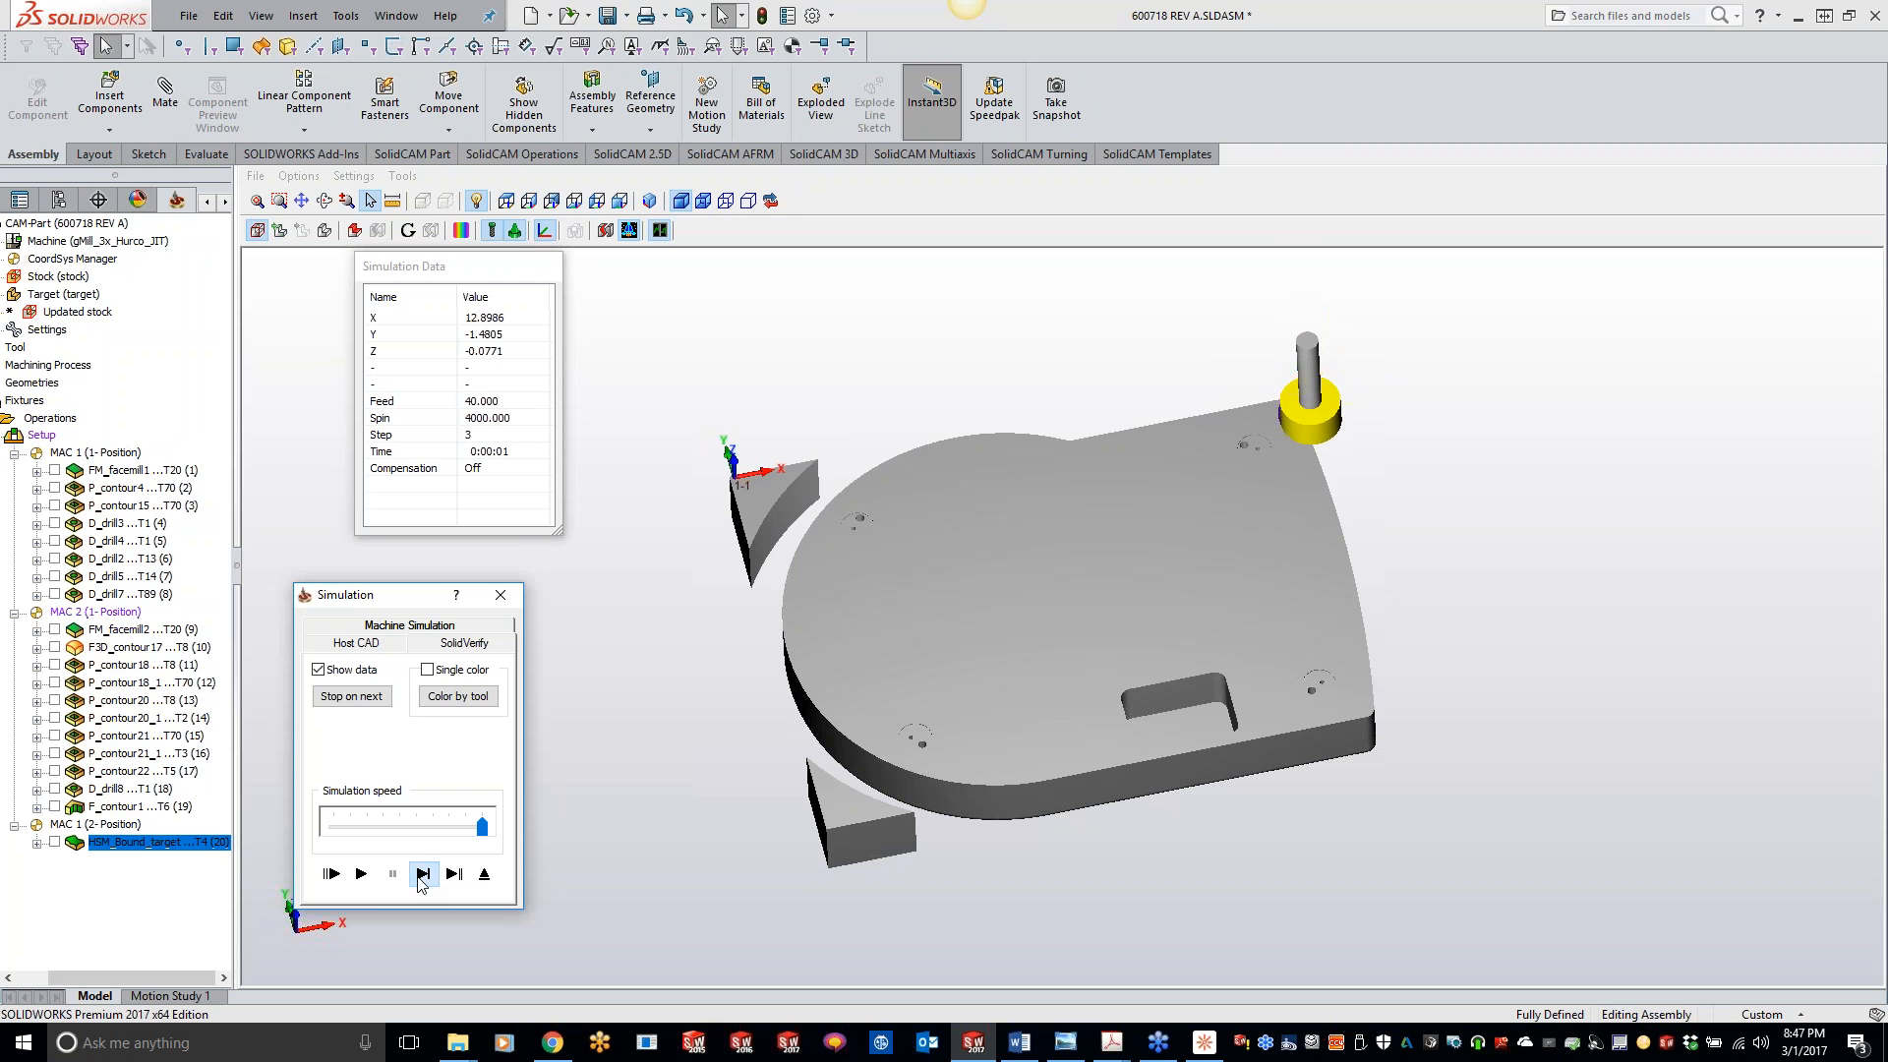
left_click(422, 873)
left_click(360, 873)
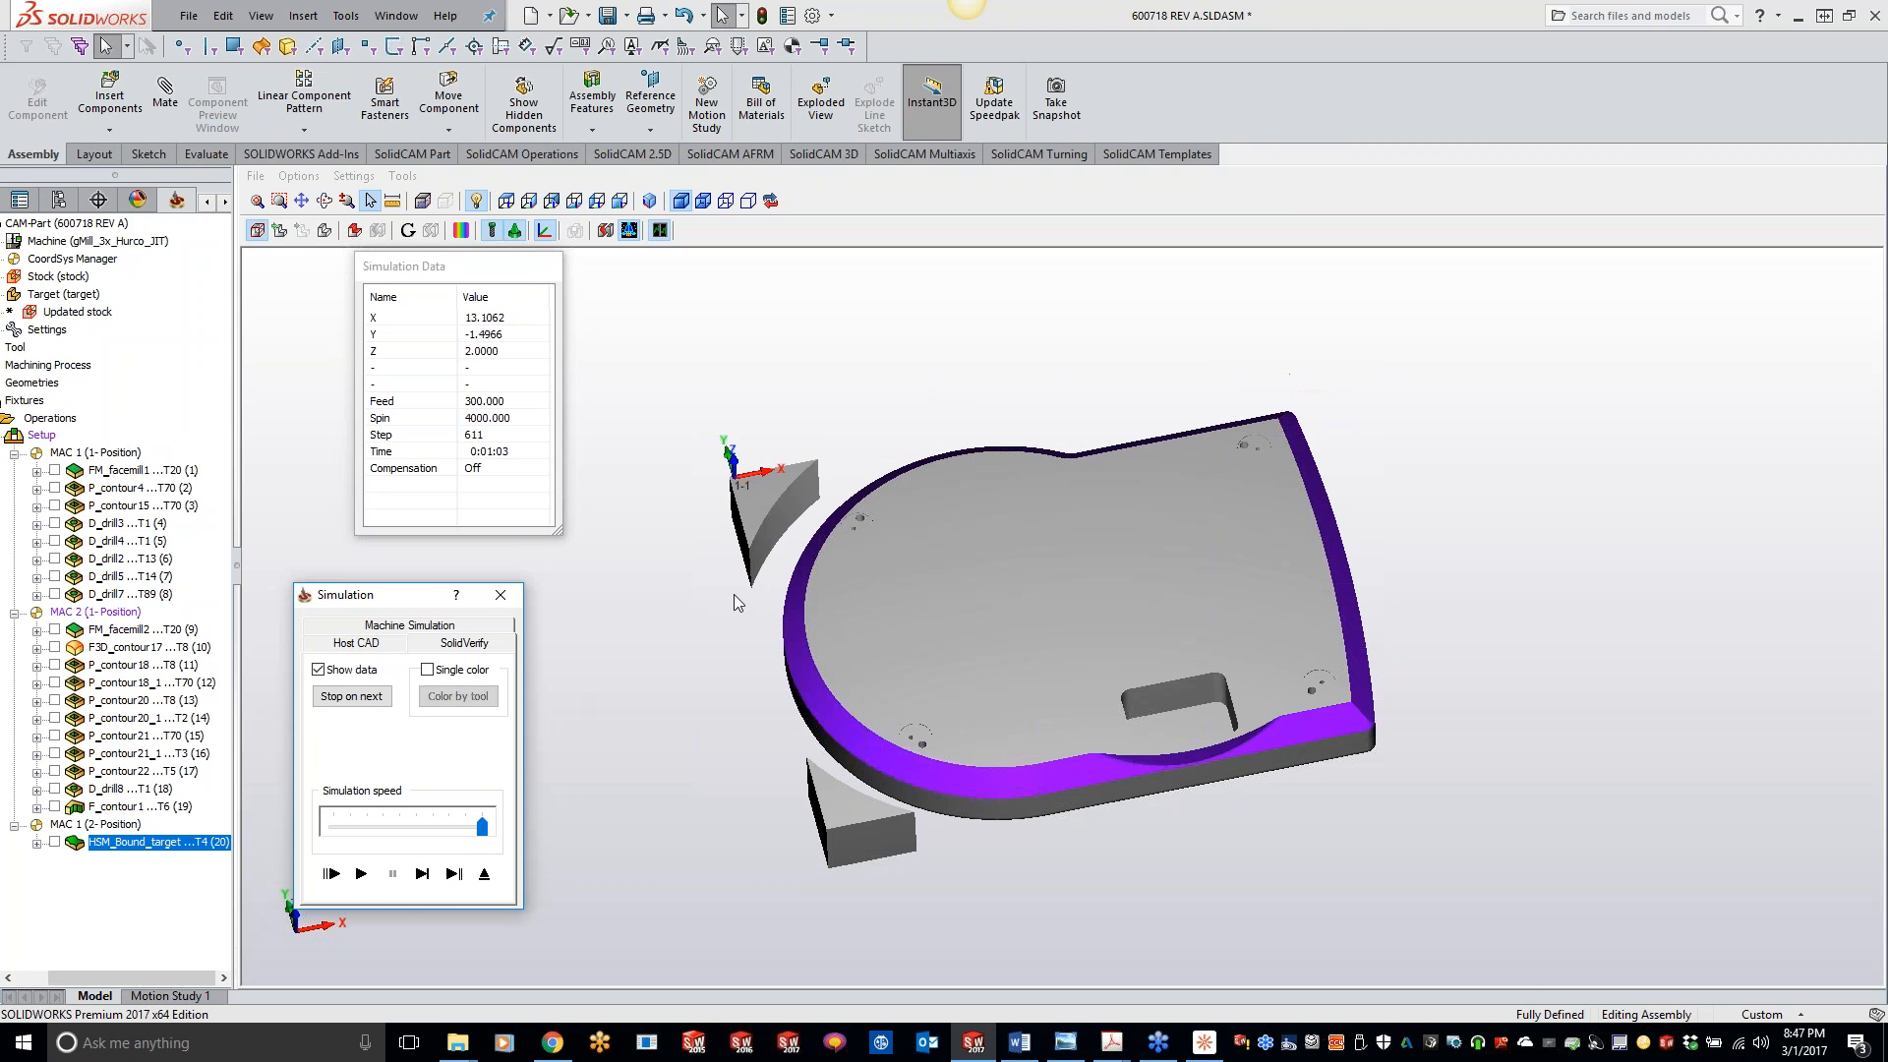
middle_click_drag(902, 619, 969, 627)
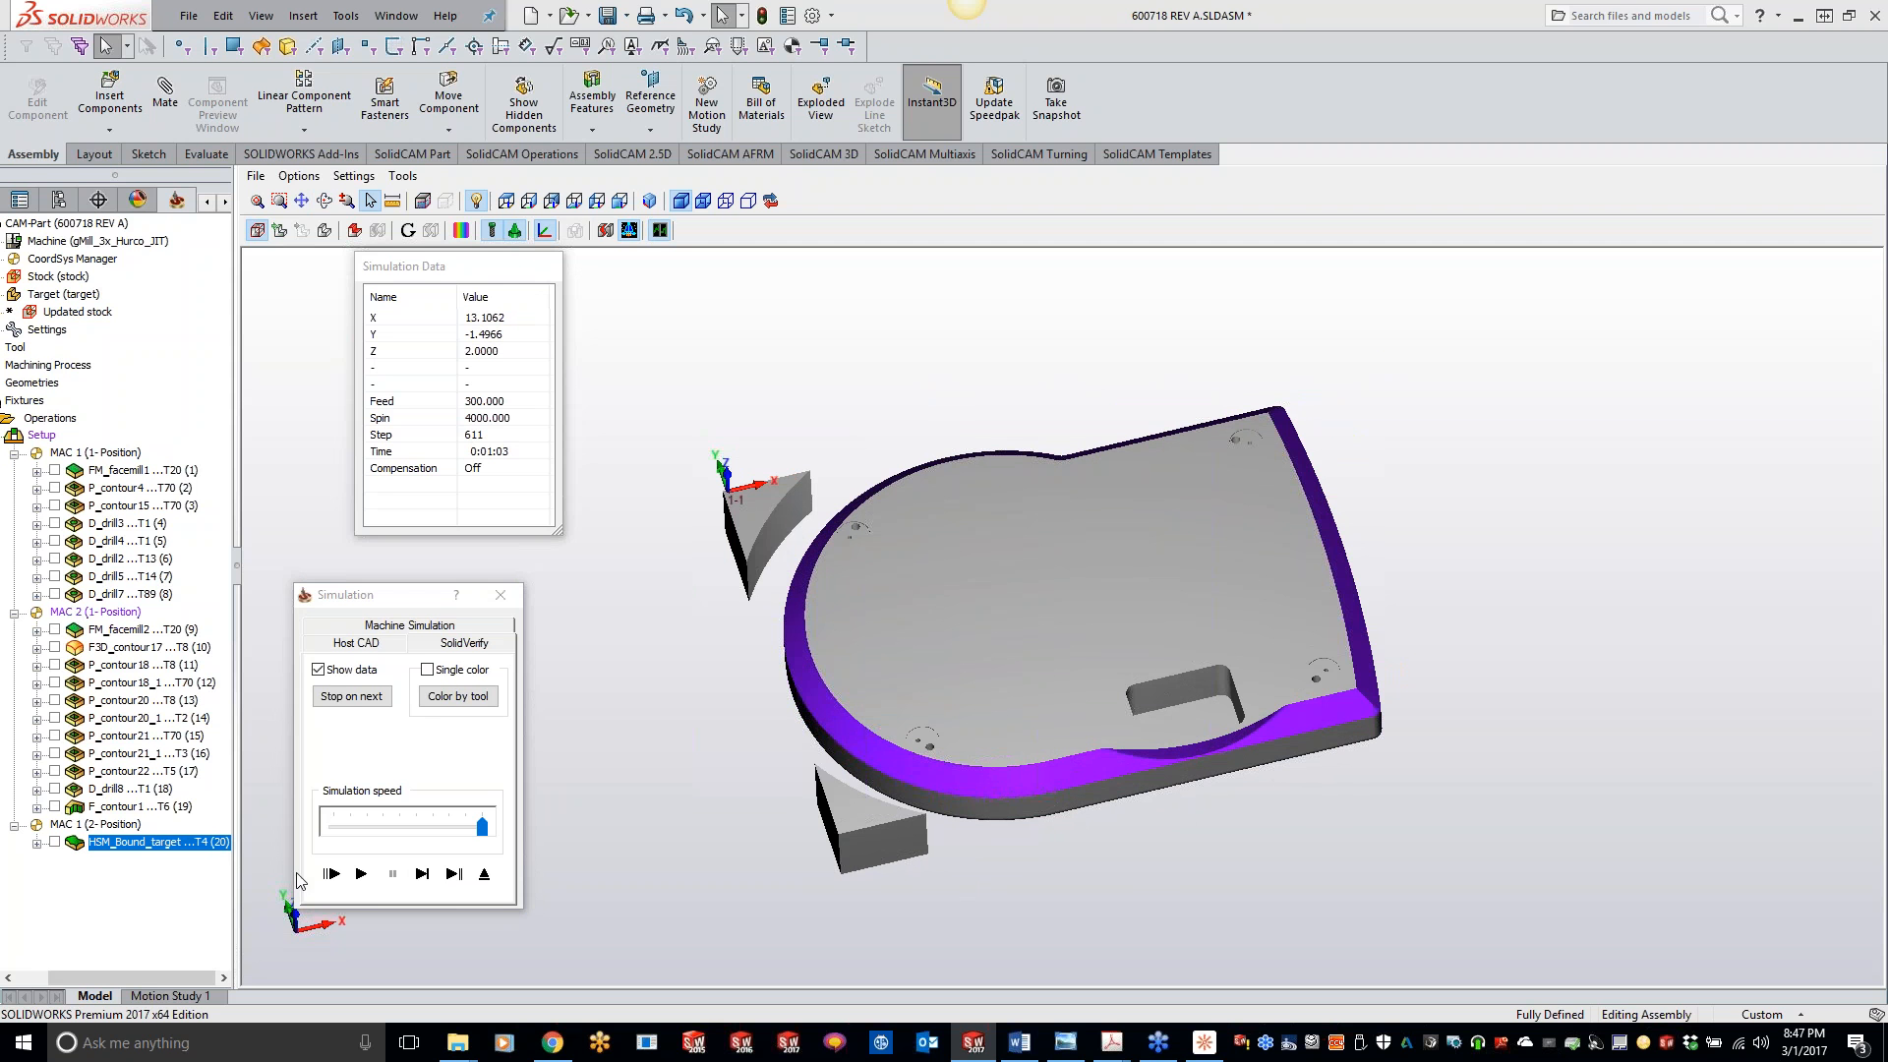
left_click(500, 594)
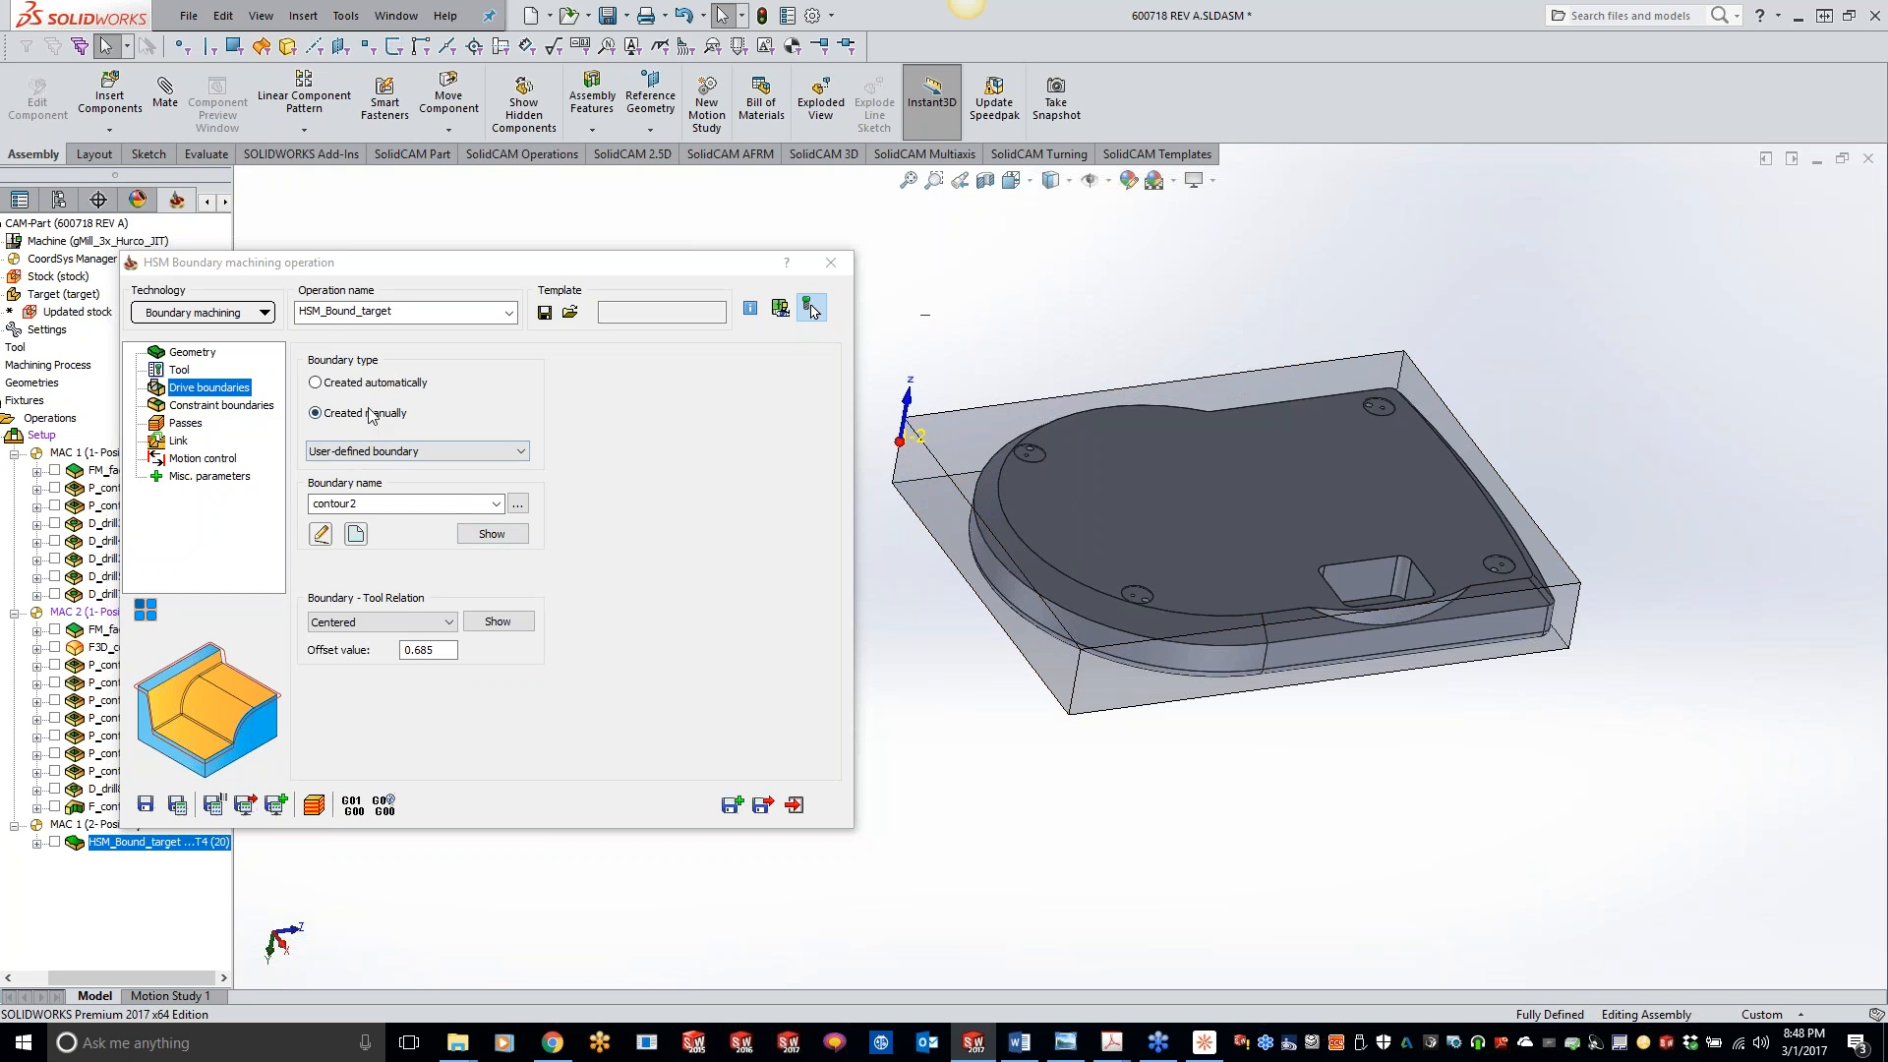
- Set the constraint boundary to Auto-created box of target geometry, and save and calculate the operation
left_click(233, 411)
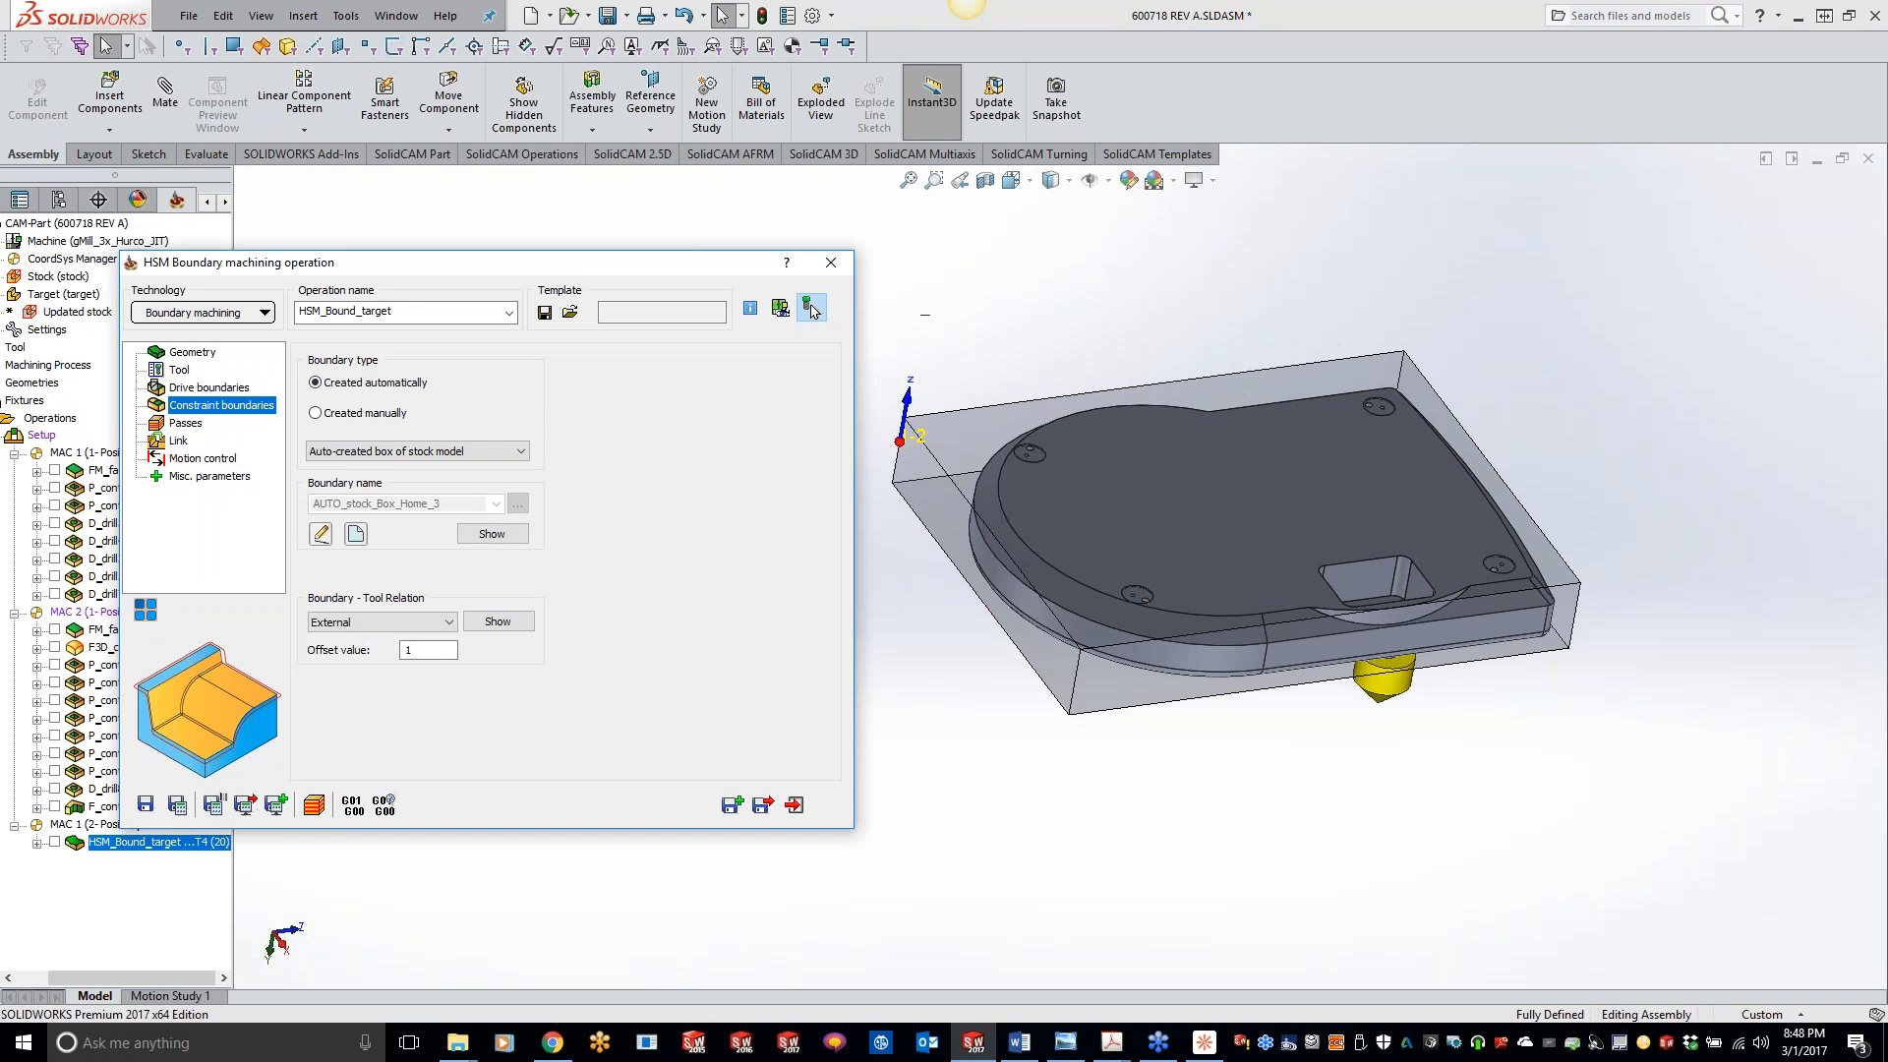
left_click(470, 451)
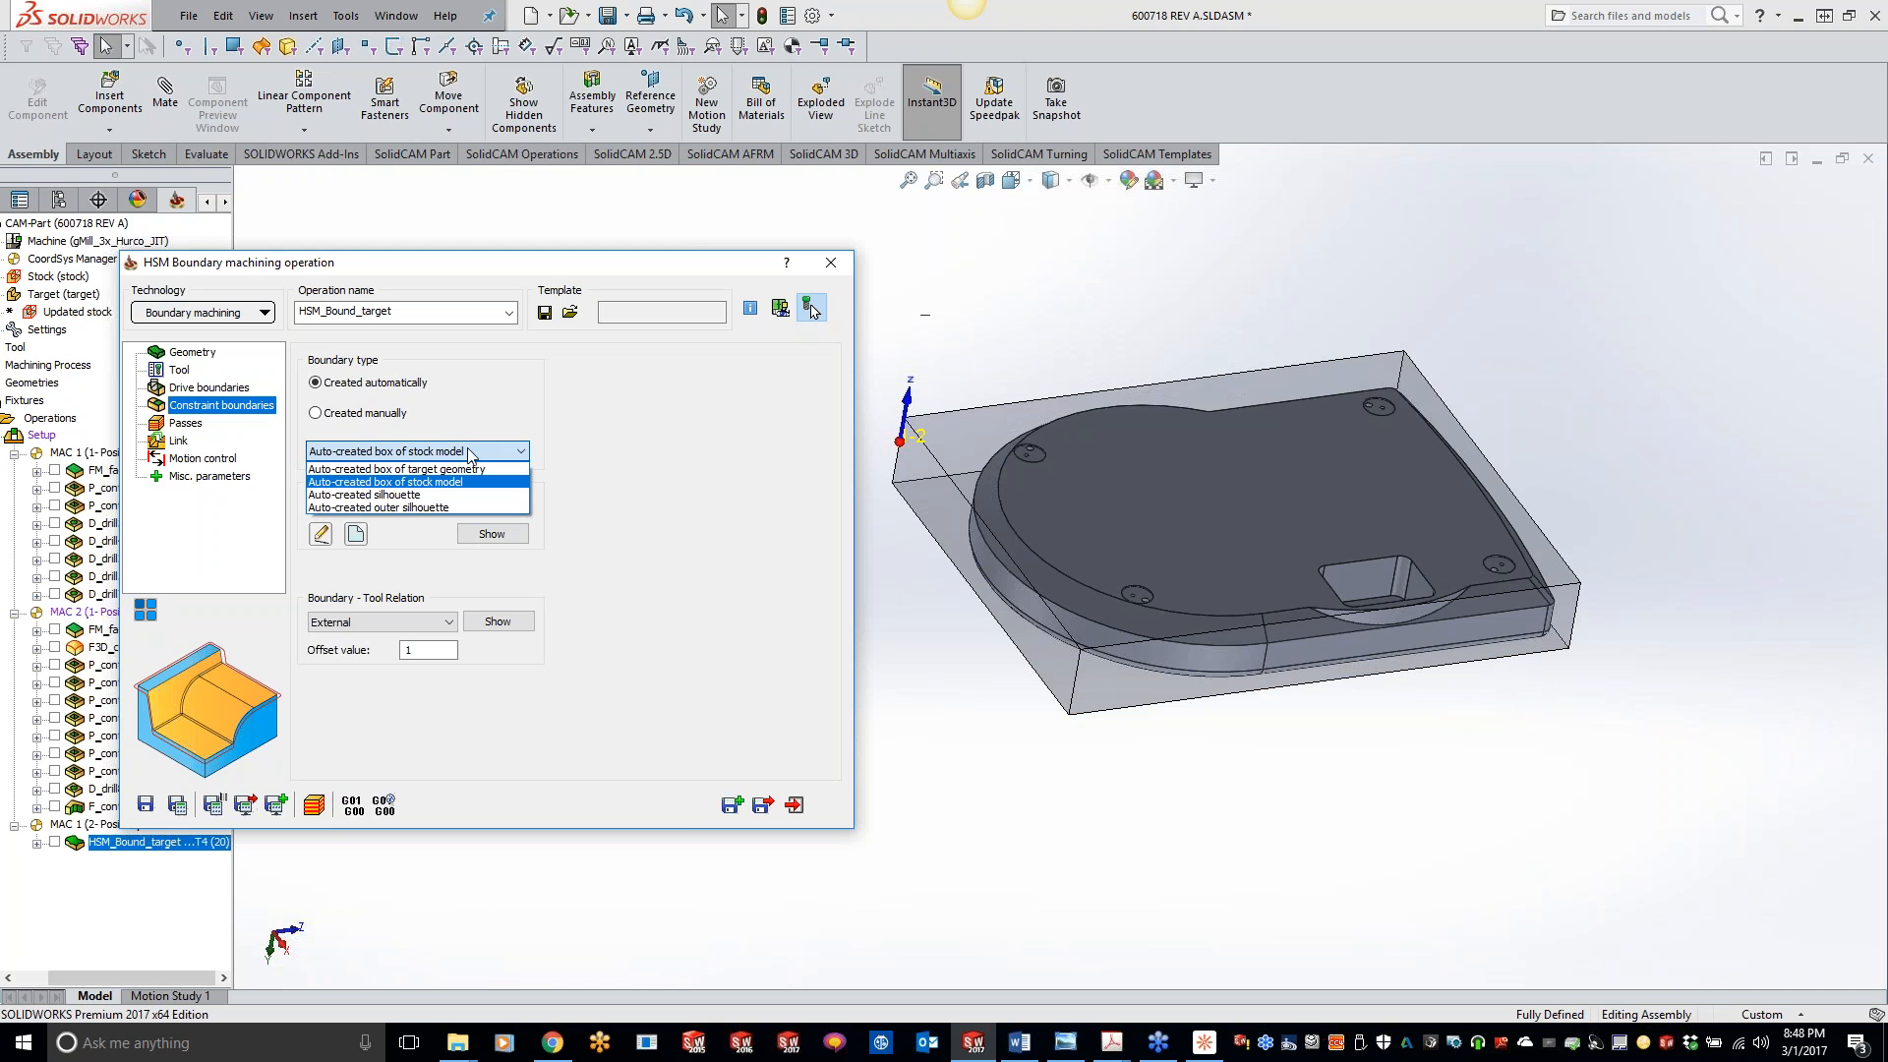
left_click(457, 470)
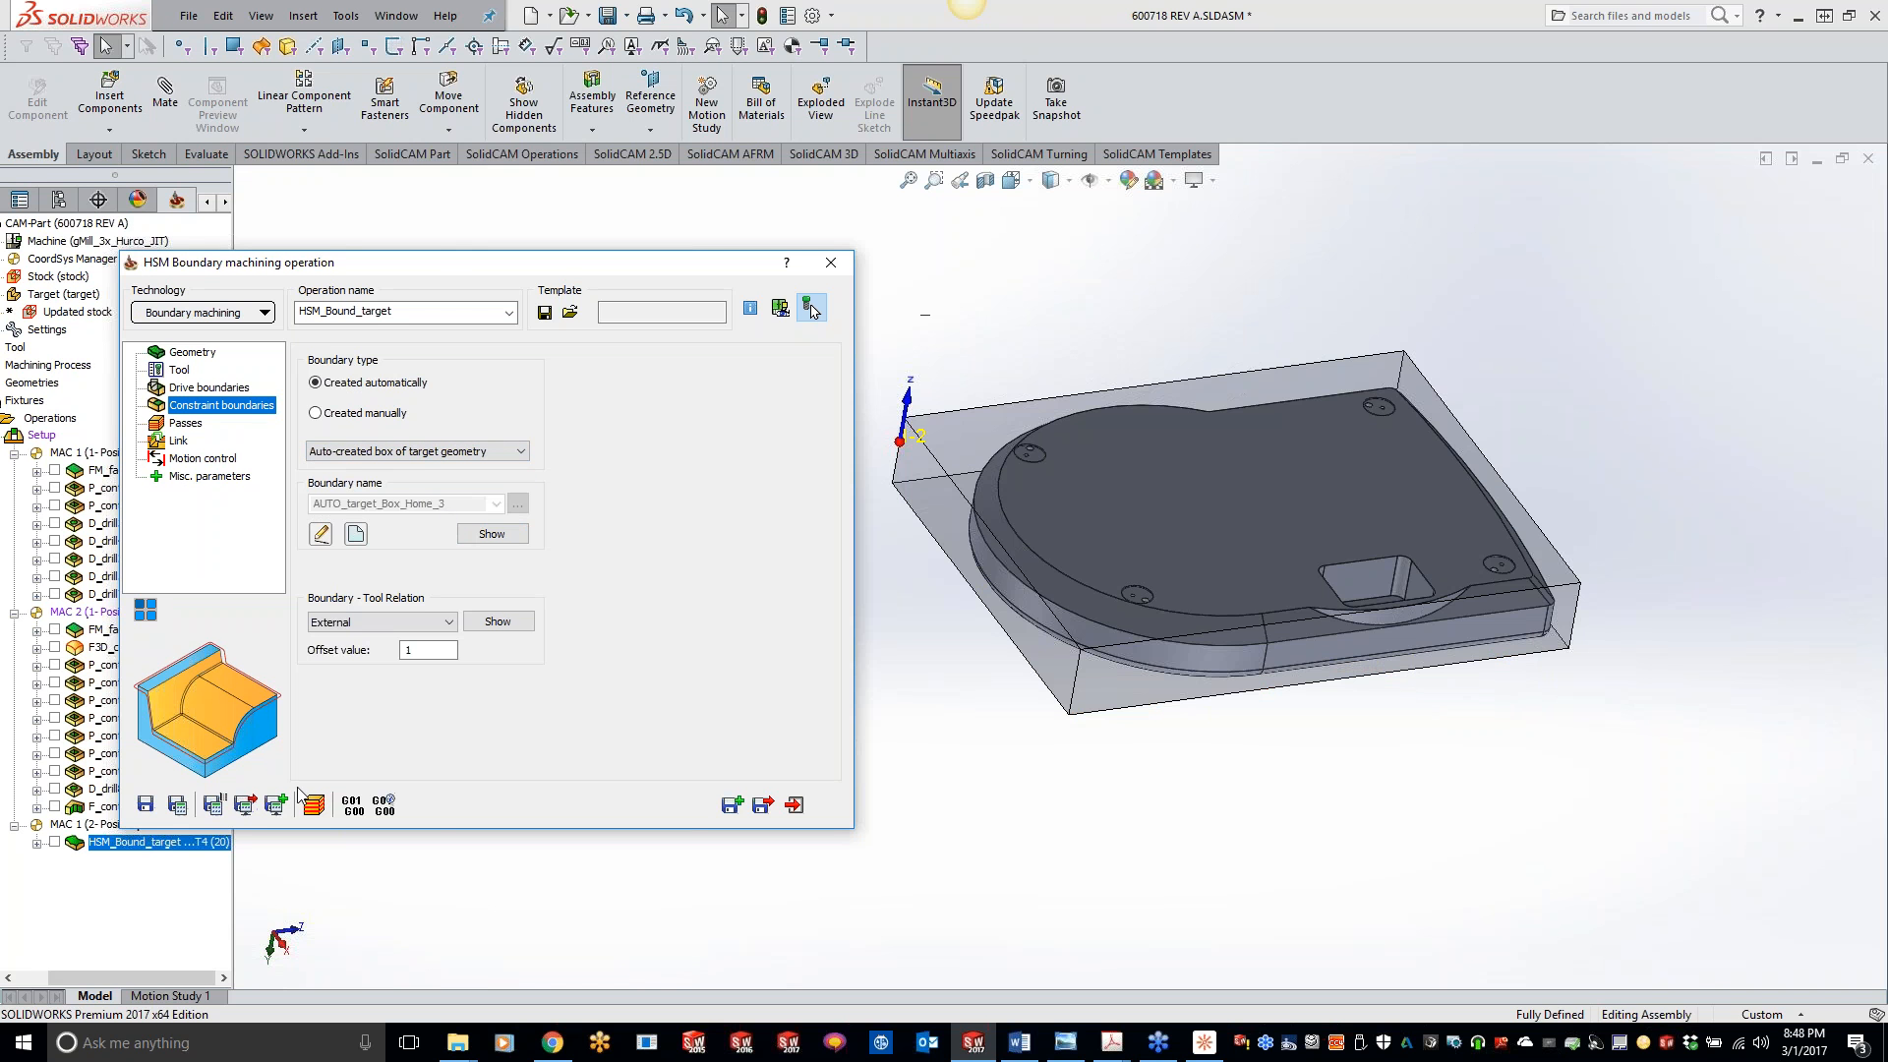
left_click(177, 805)
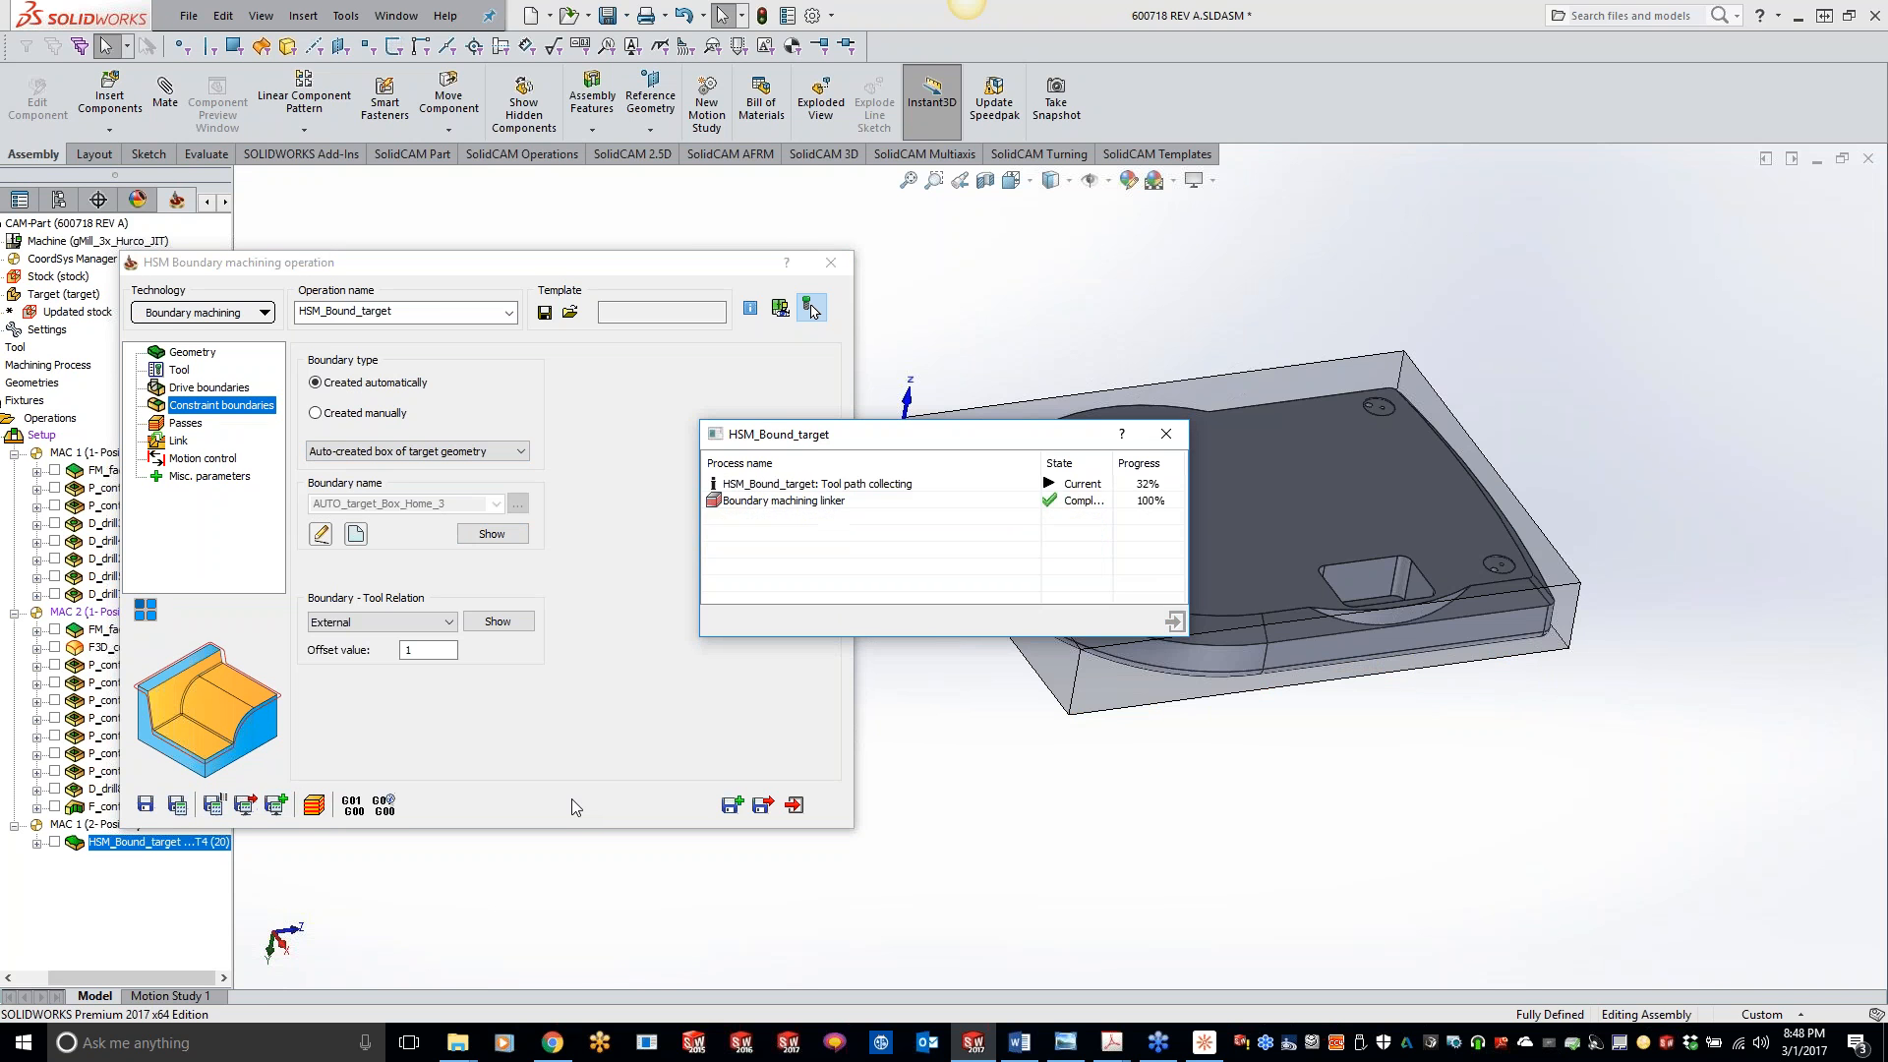
- Simulate the operation with the target geometry box as constraint boundary in SolidVerify, inspect the part, and exit
left_click(313, 804)
left_click(455, 644)
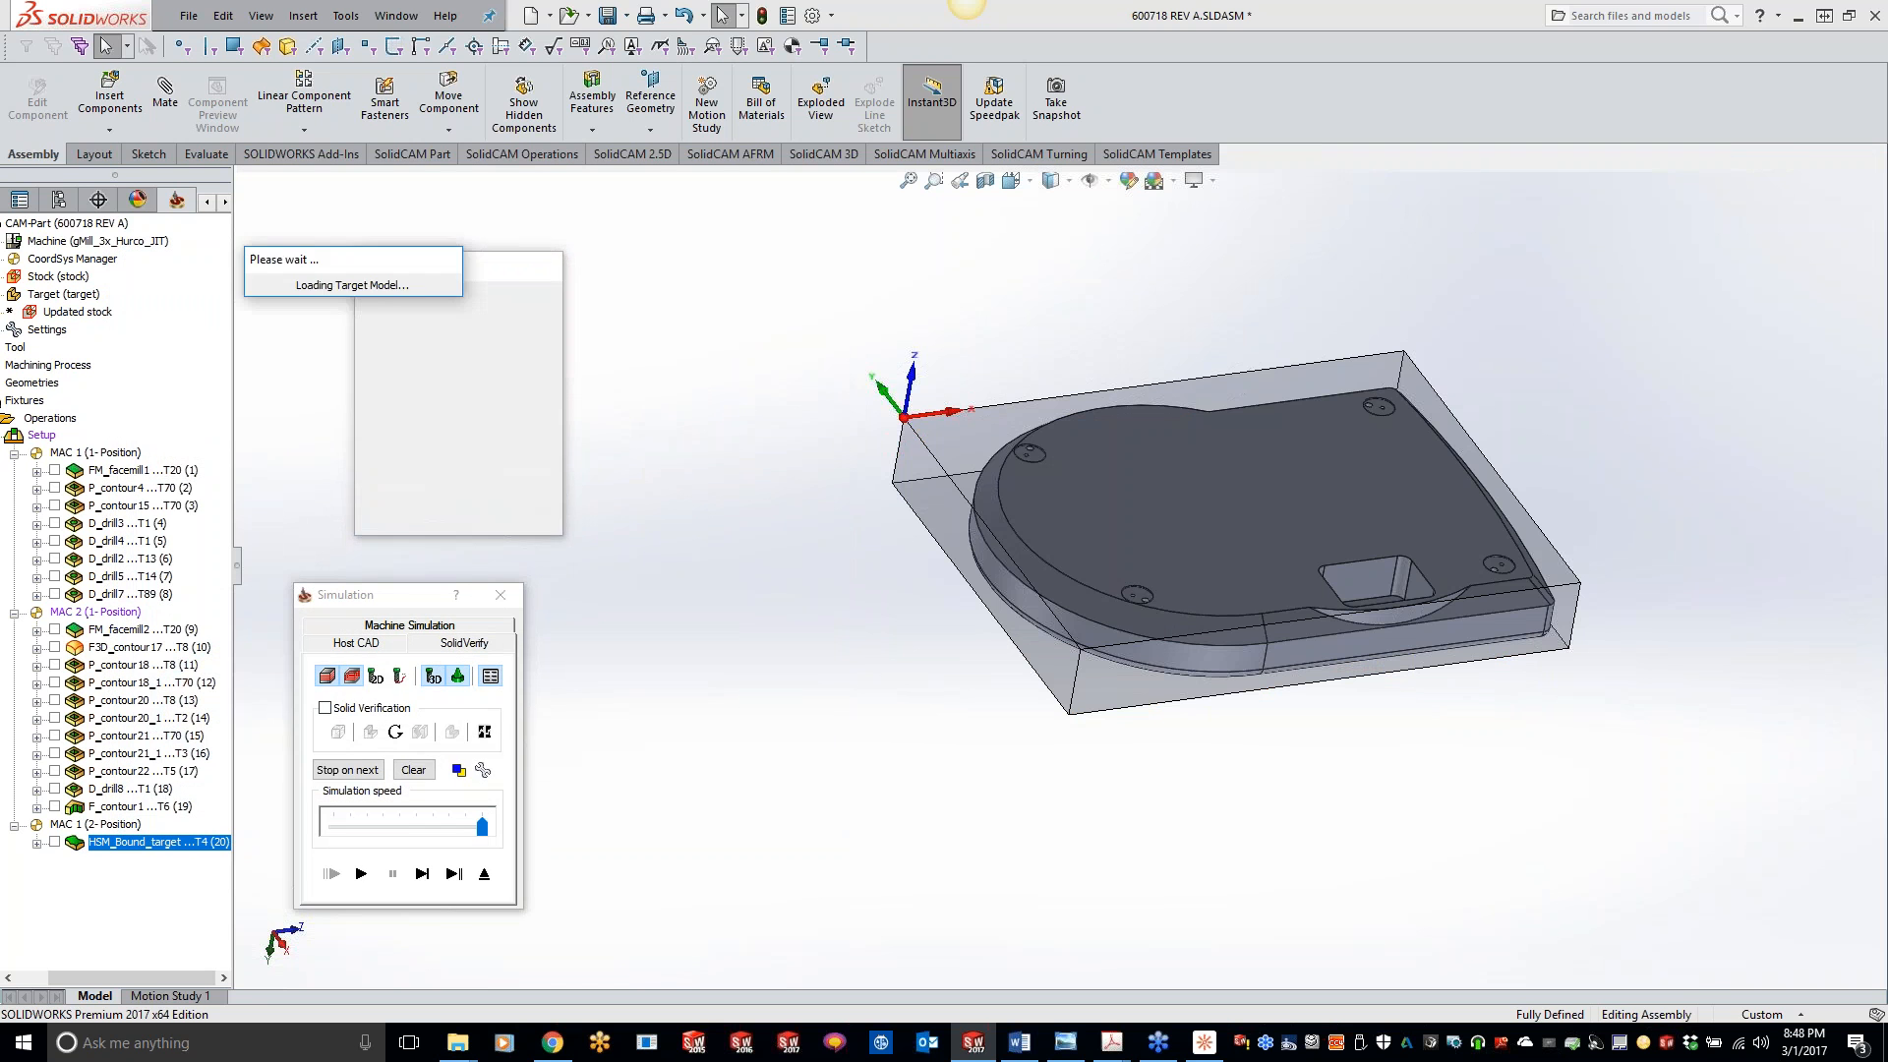
left_click(366, 875)
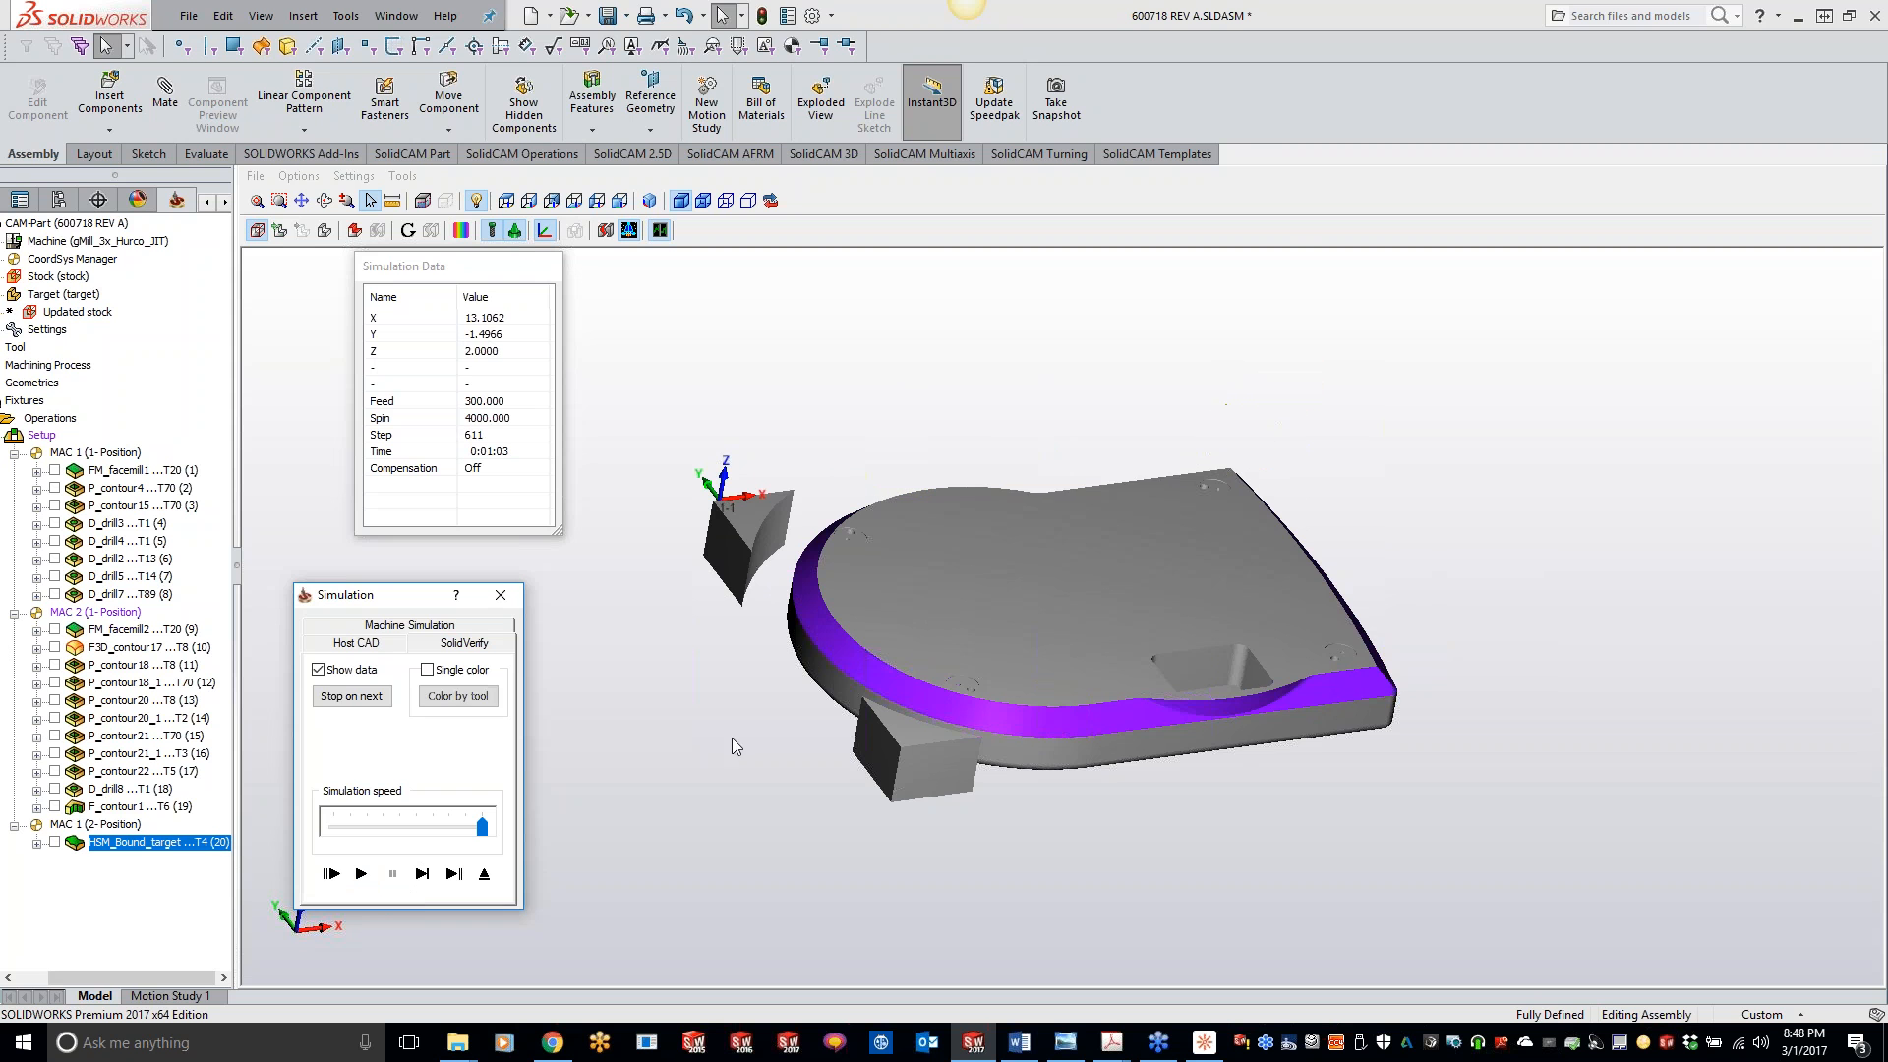
mouse_move(785, 677)
middle_mouse_down()
mouse_move(747, 693)
mouse_move(769, 695)
middle_mouse_up()
left_click(499, 599)
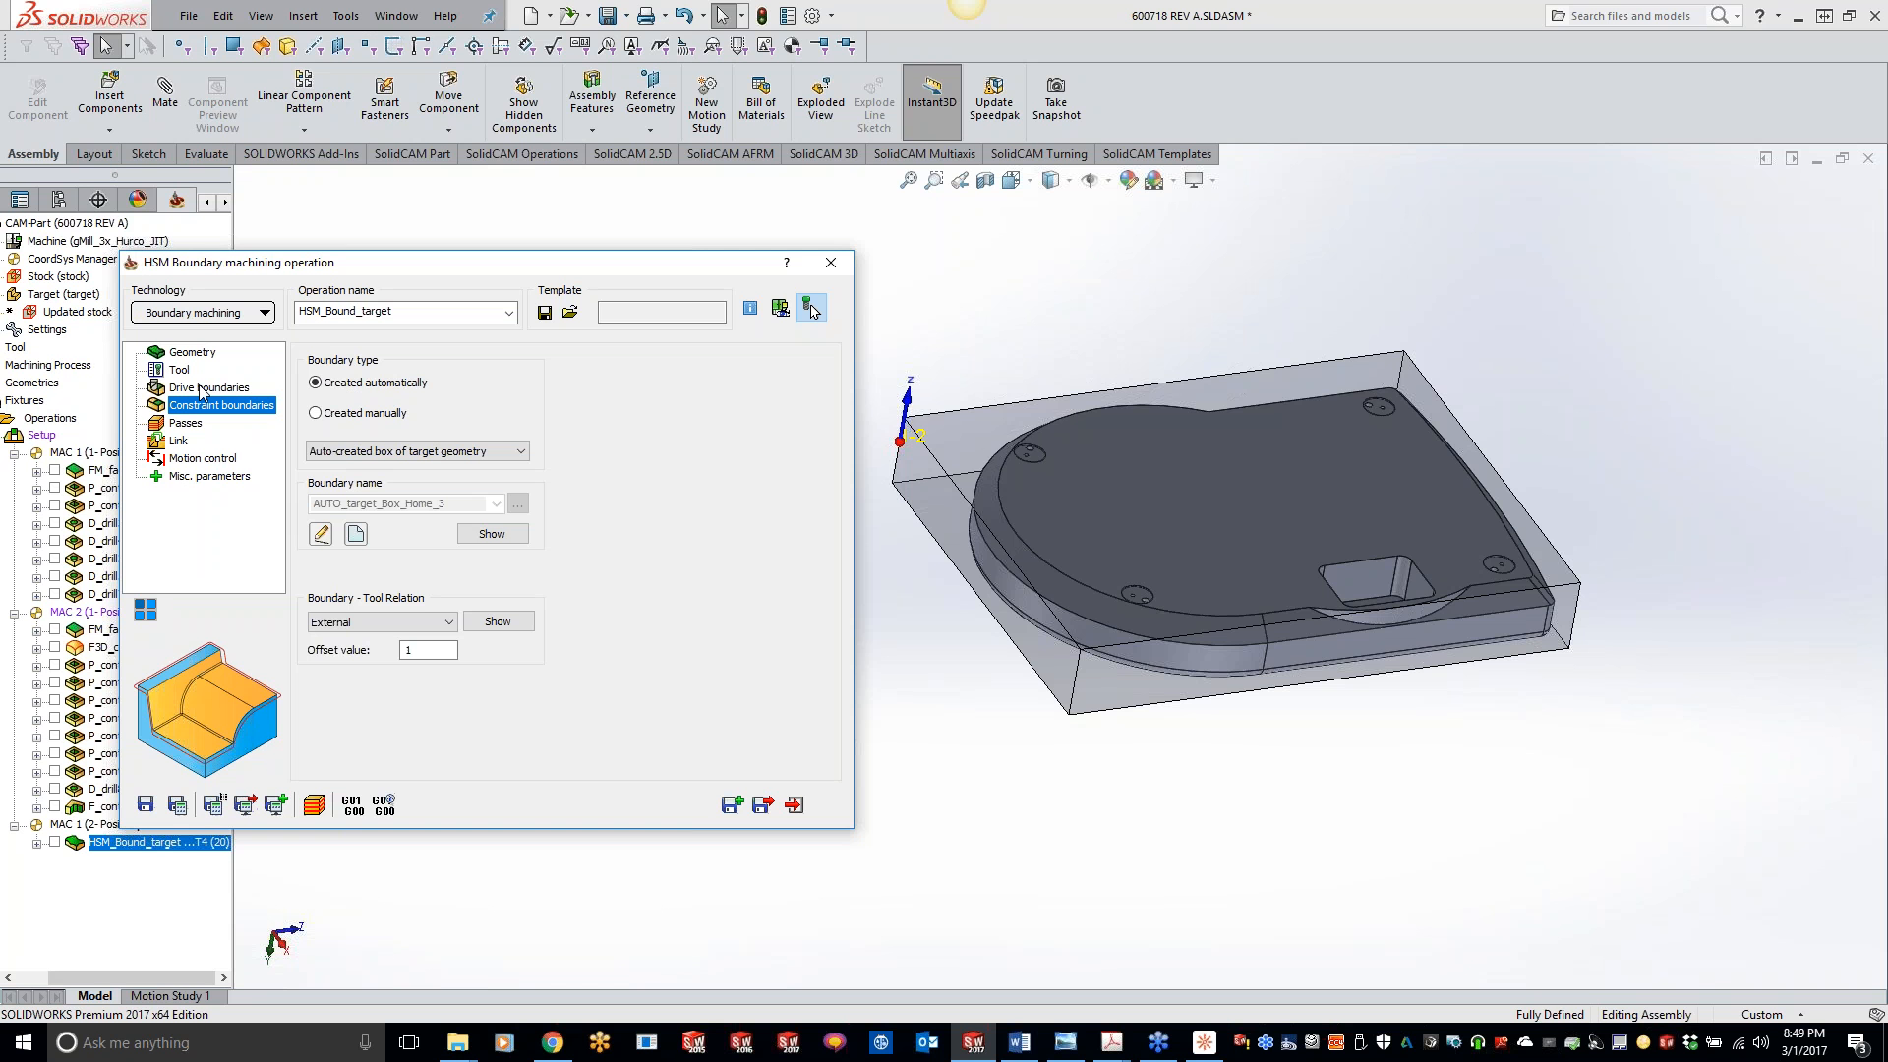
- Review the automatically created constraint boundary types offered for the HSM_Bound_target operation
left_click(1025, 440)
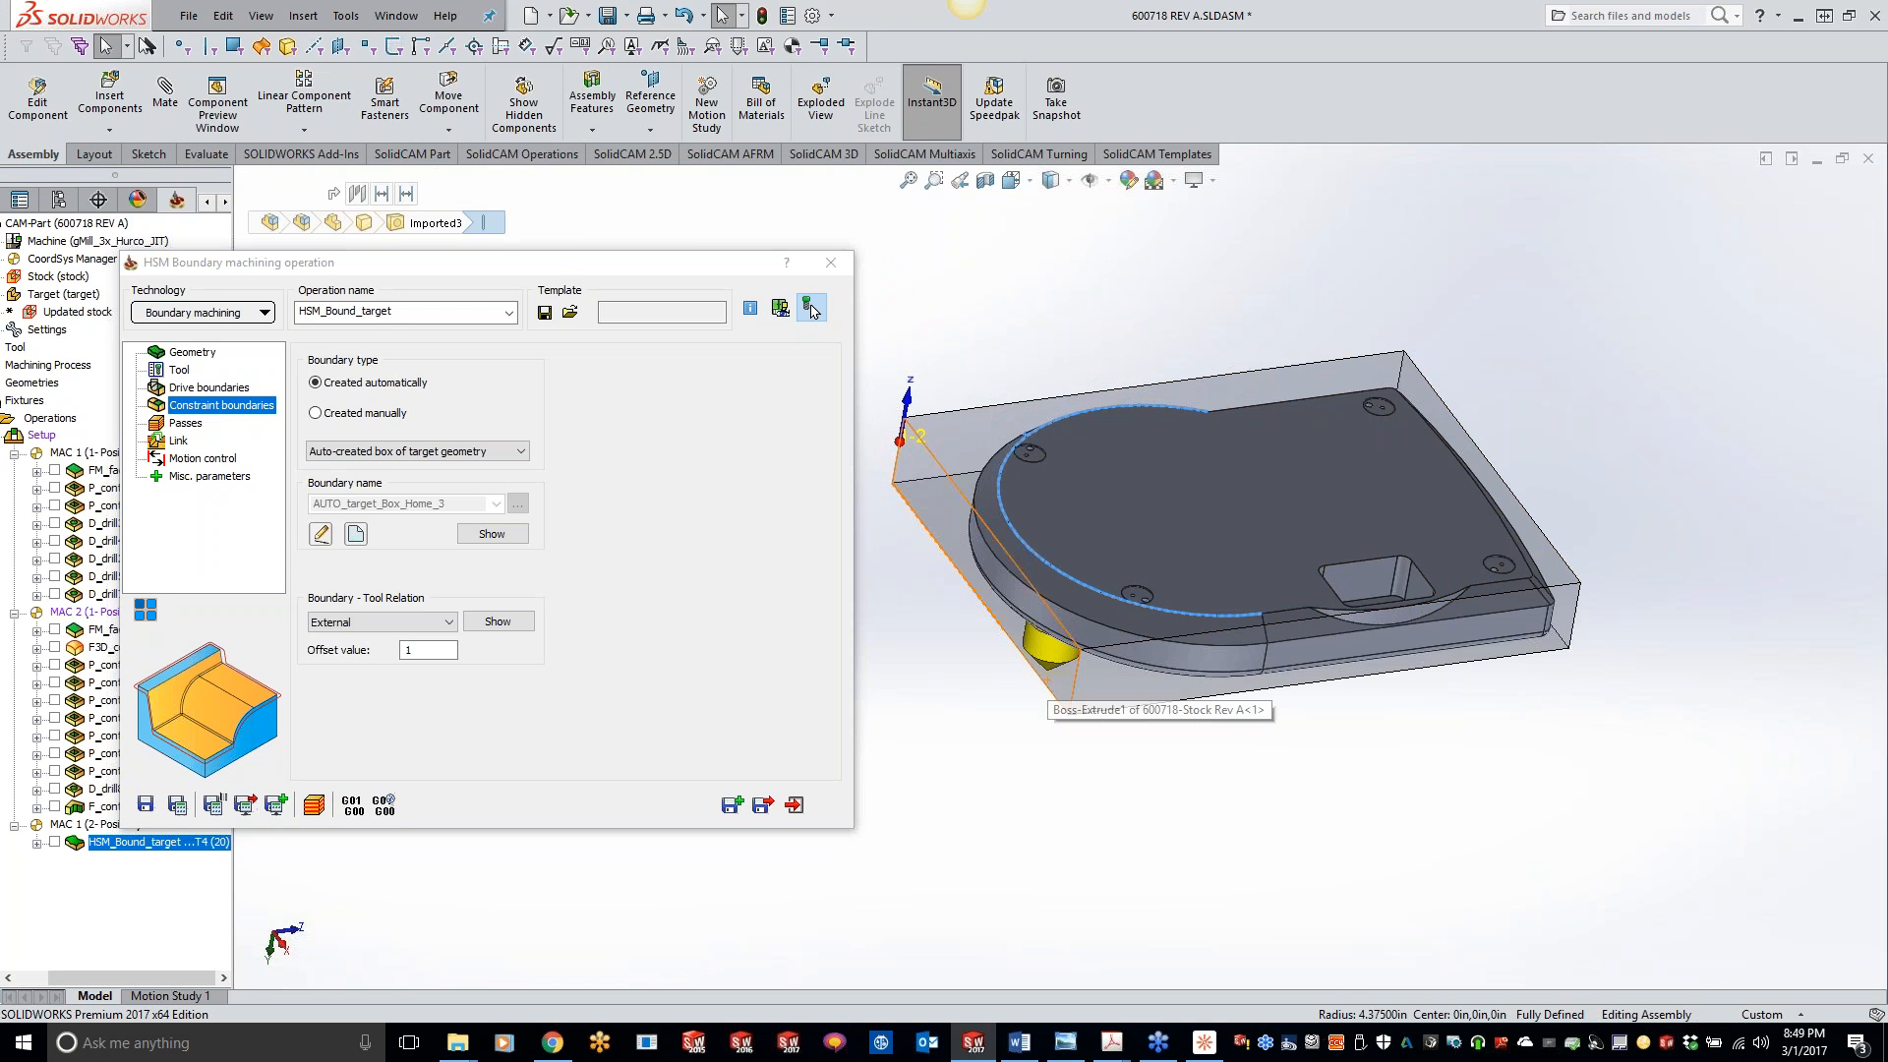
left_click(432, 452)
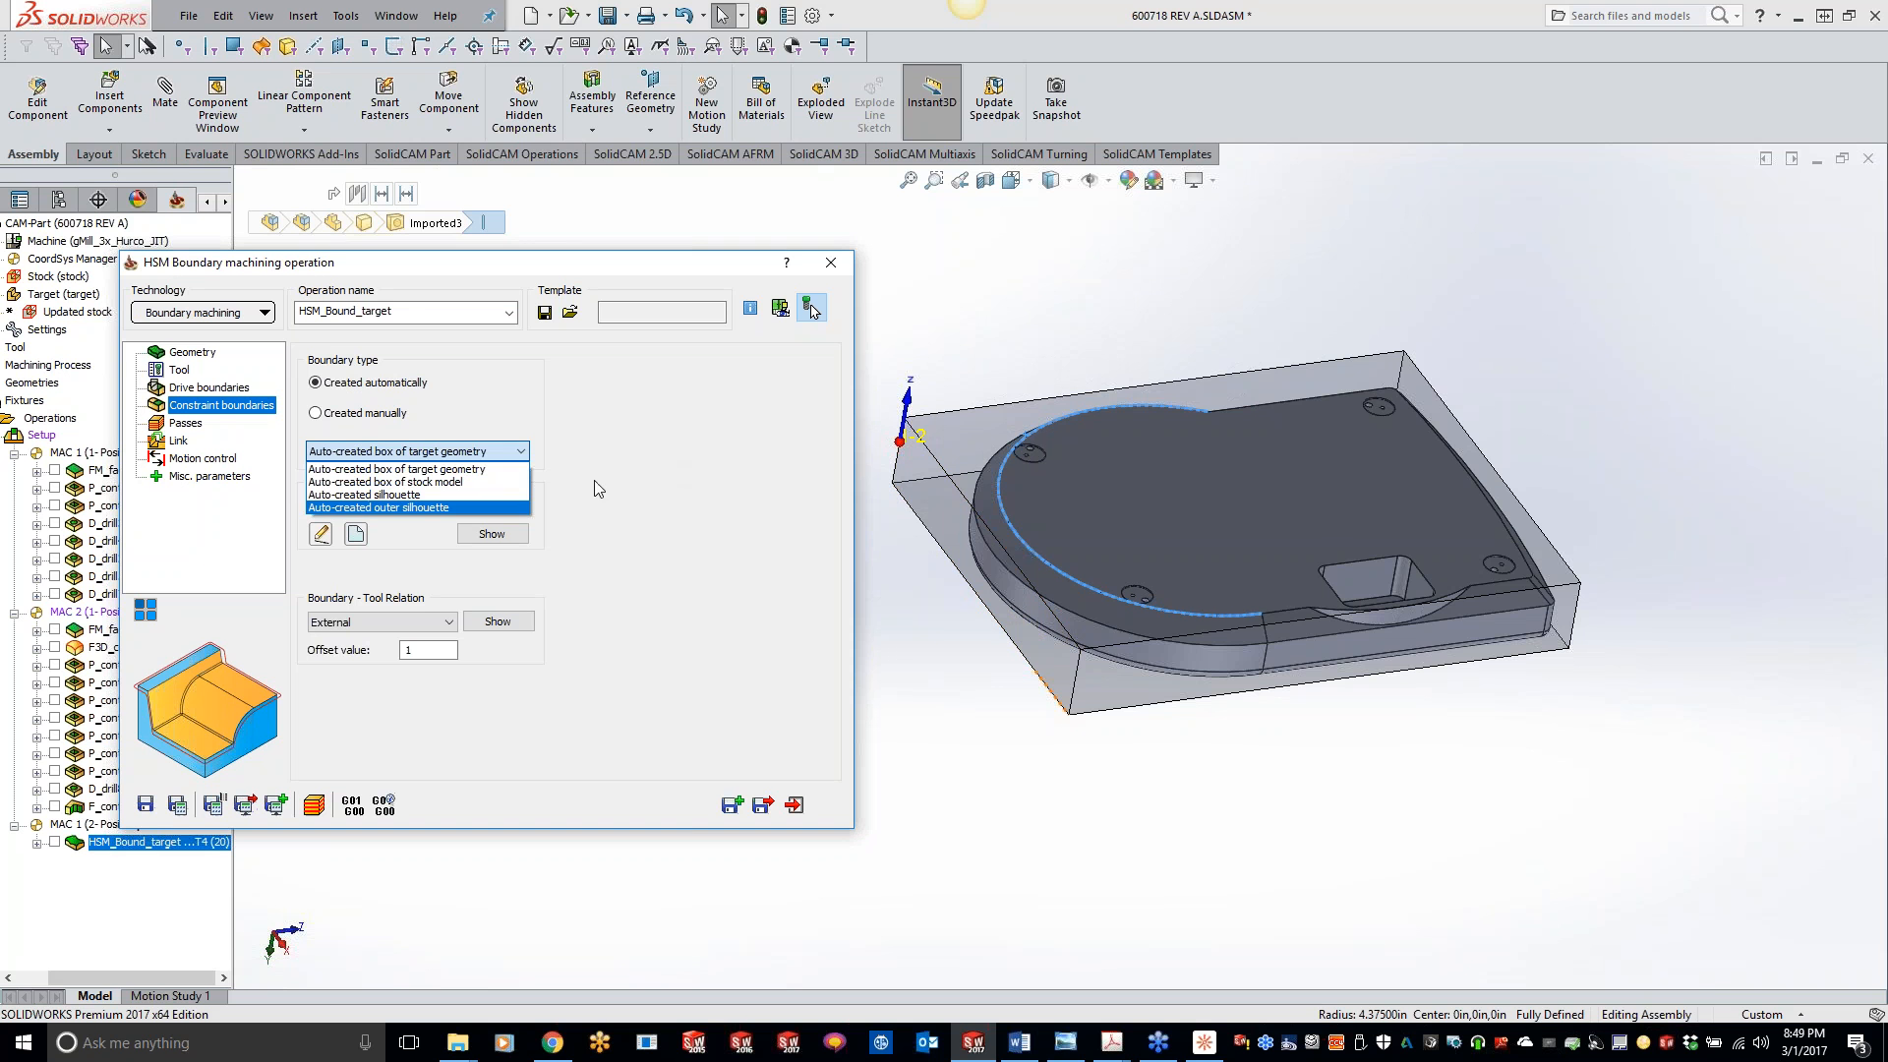
left_click(703, 518)
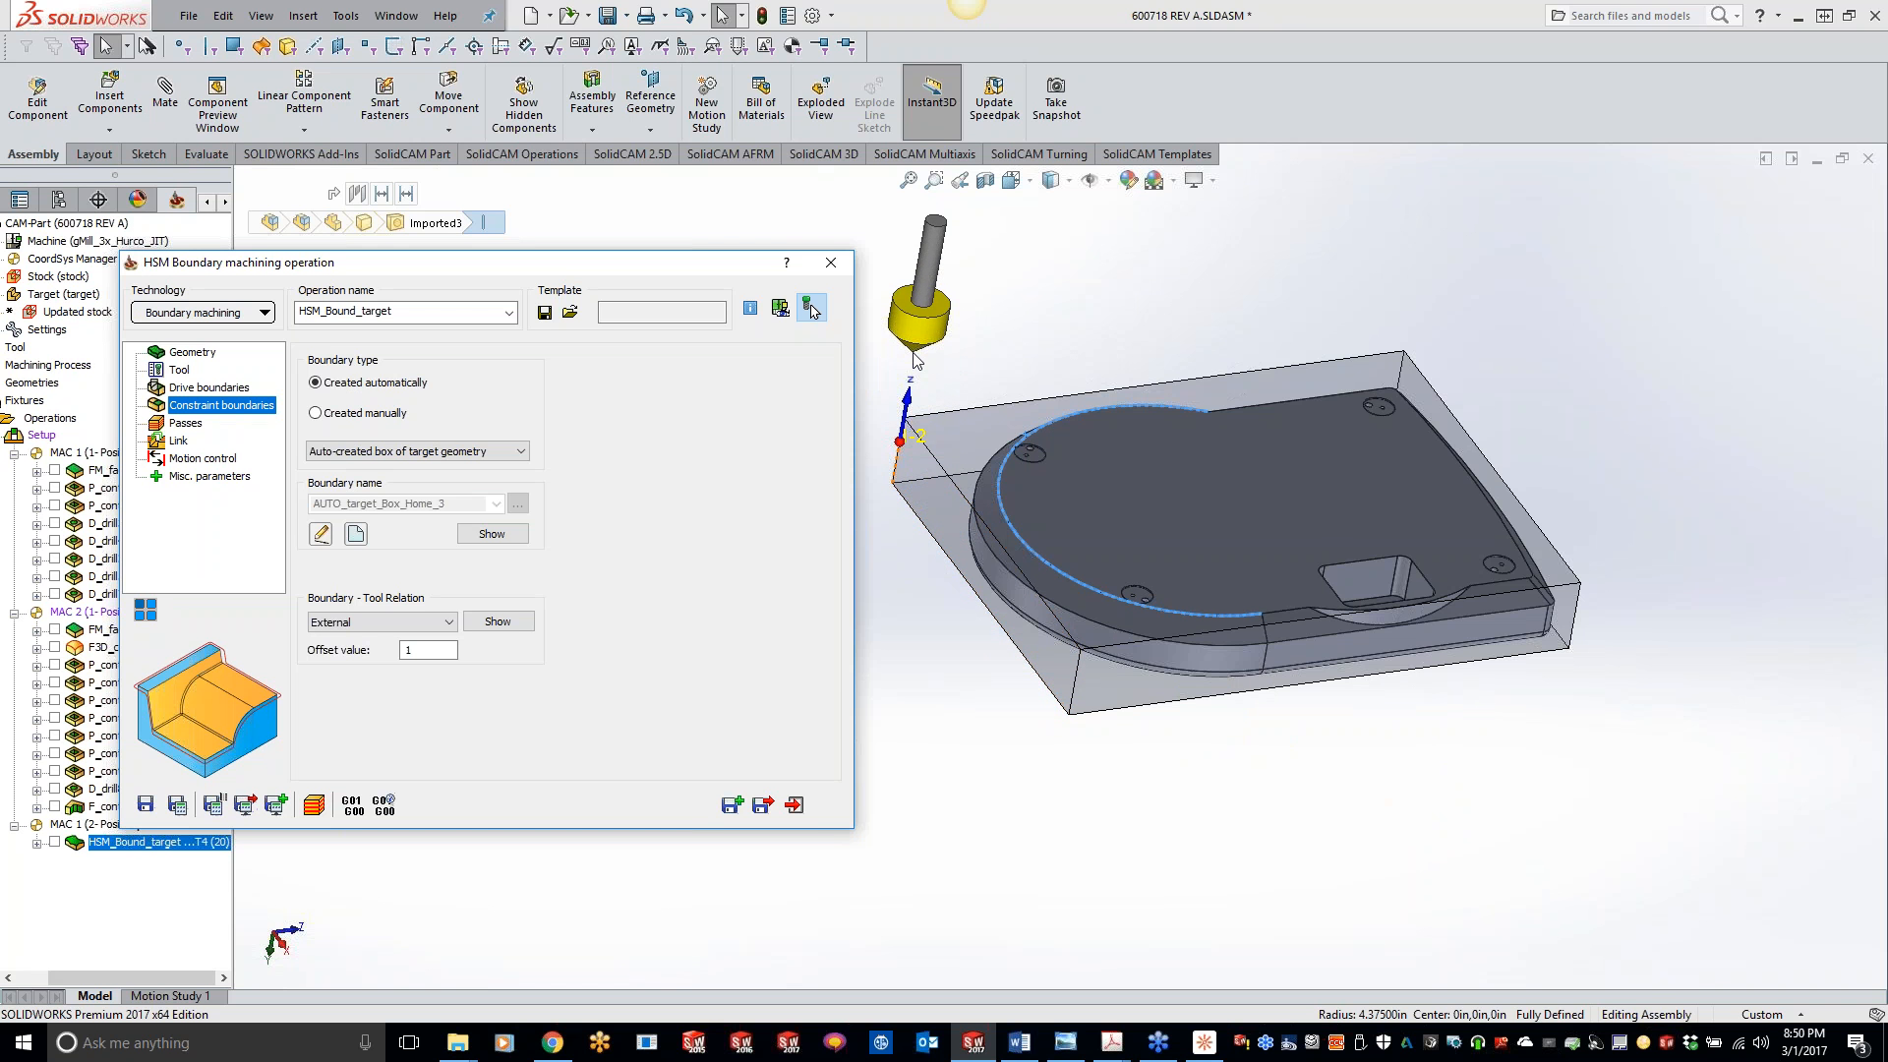
- Close the HSM Boundary machining operation and the 600718 REV A CAM-Part
left_click(833, 265)
right_click(69, 225)
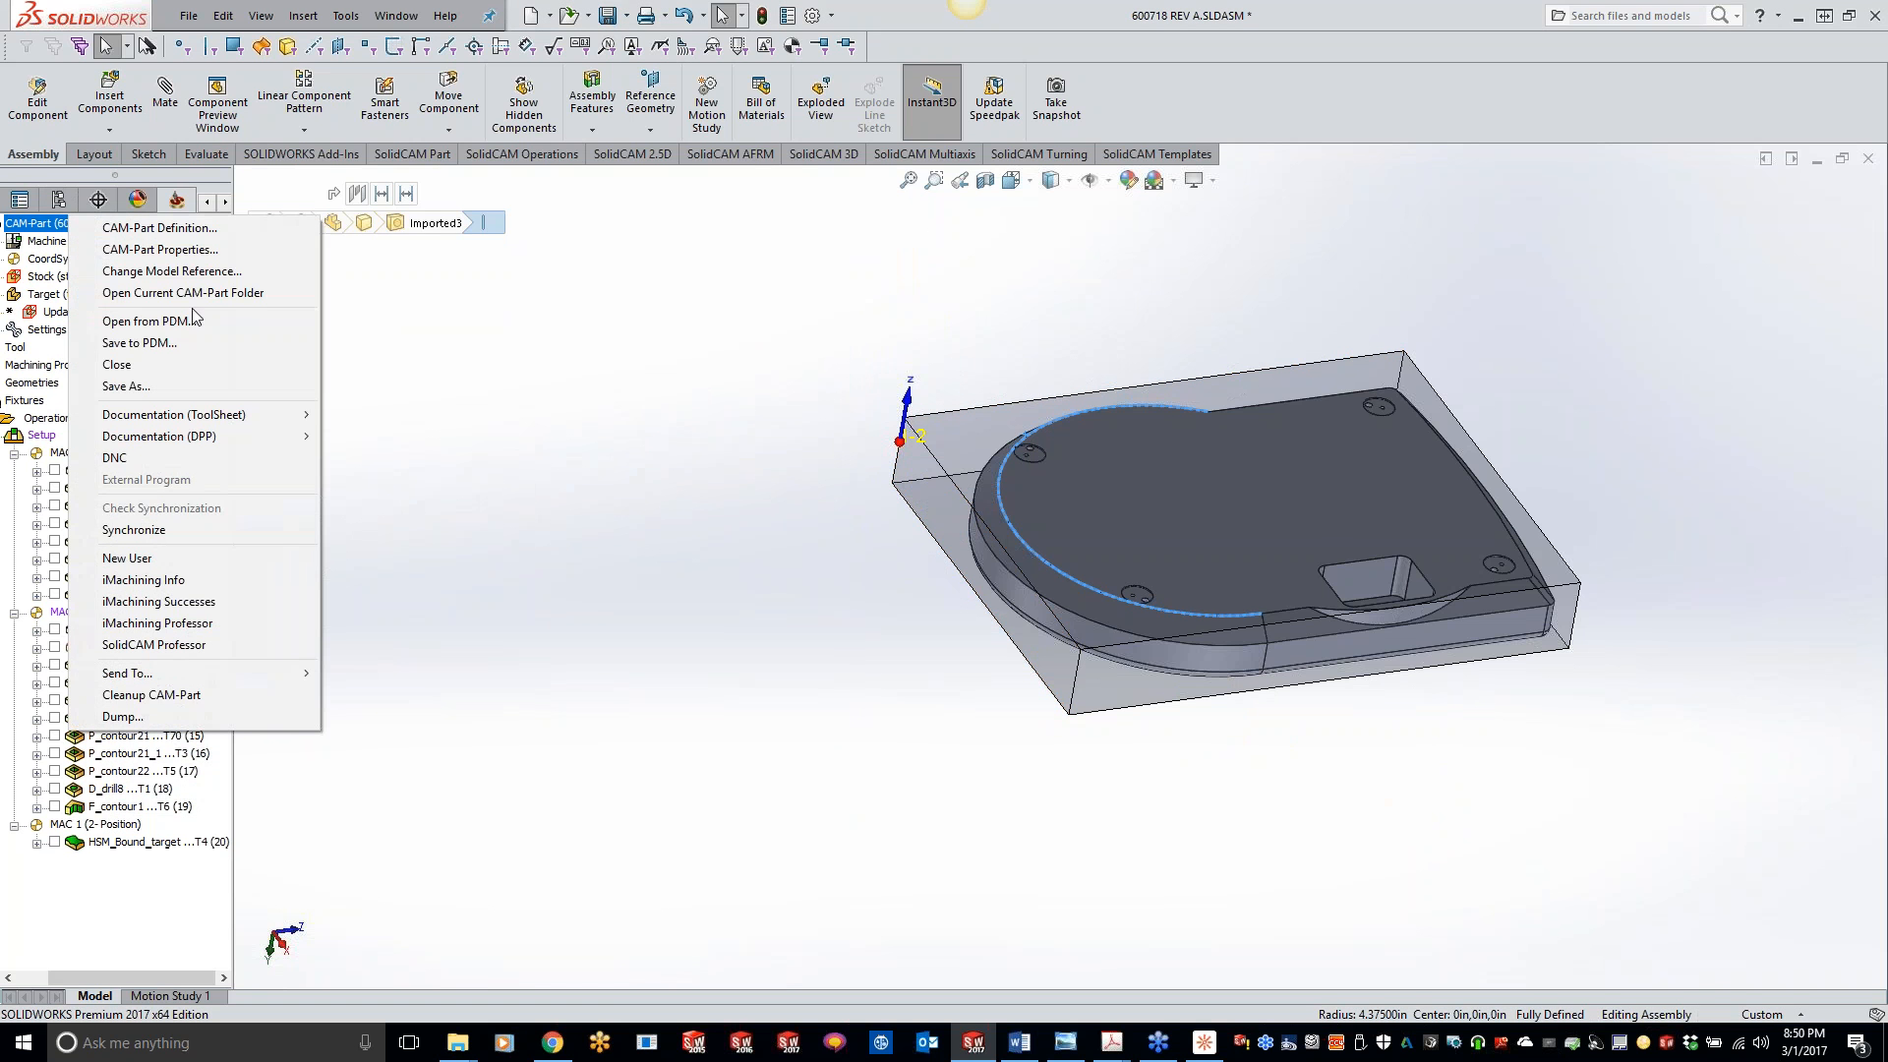
left_click(175, 366)
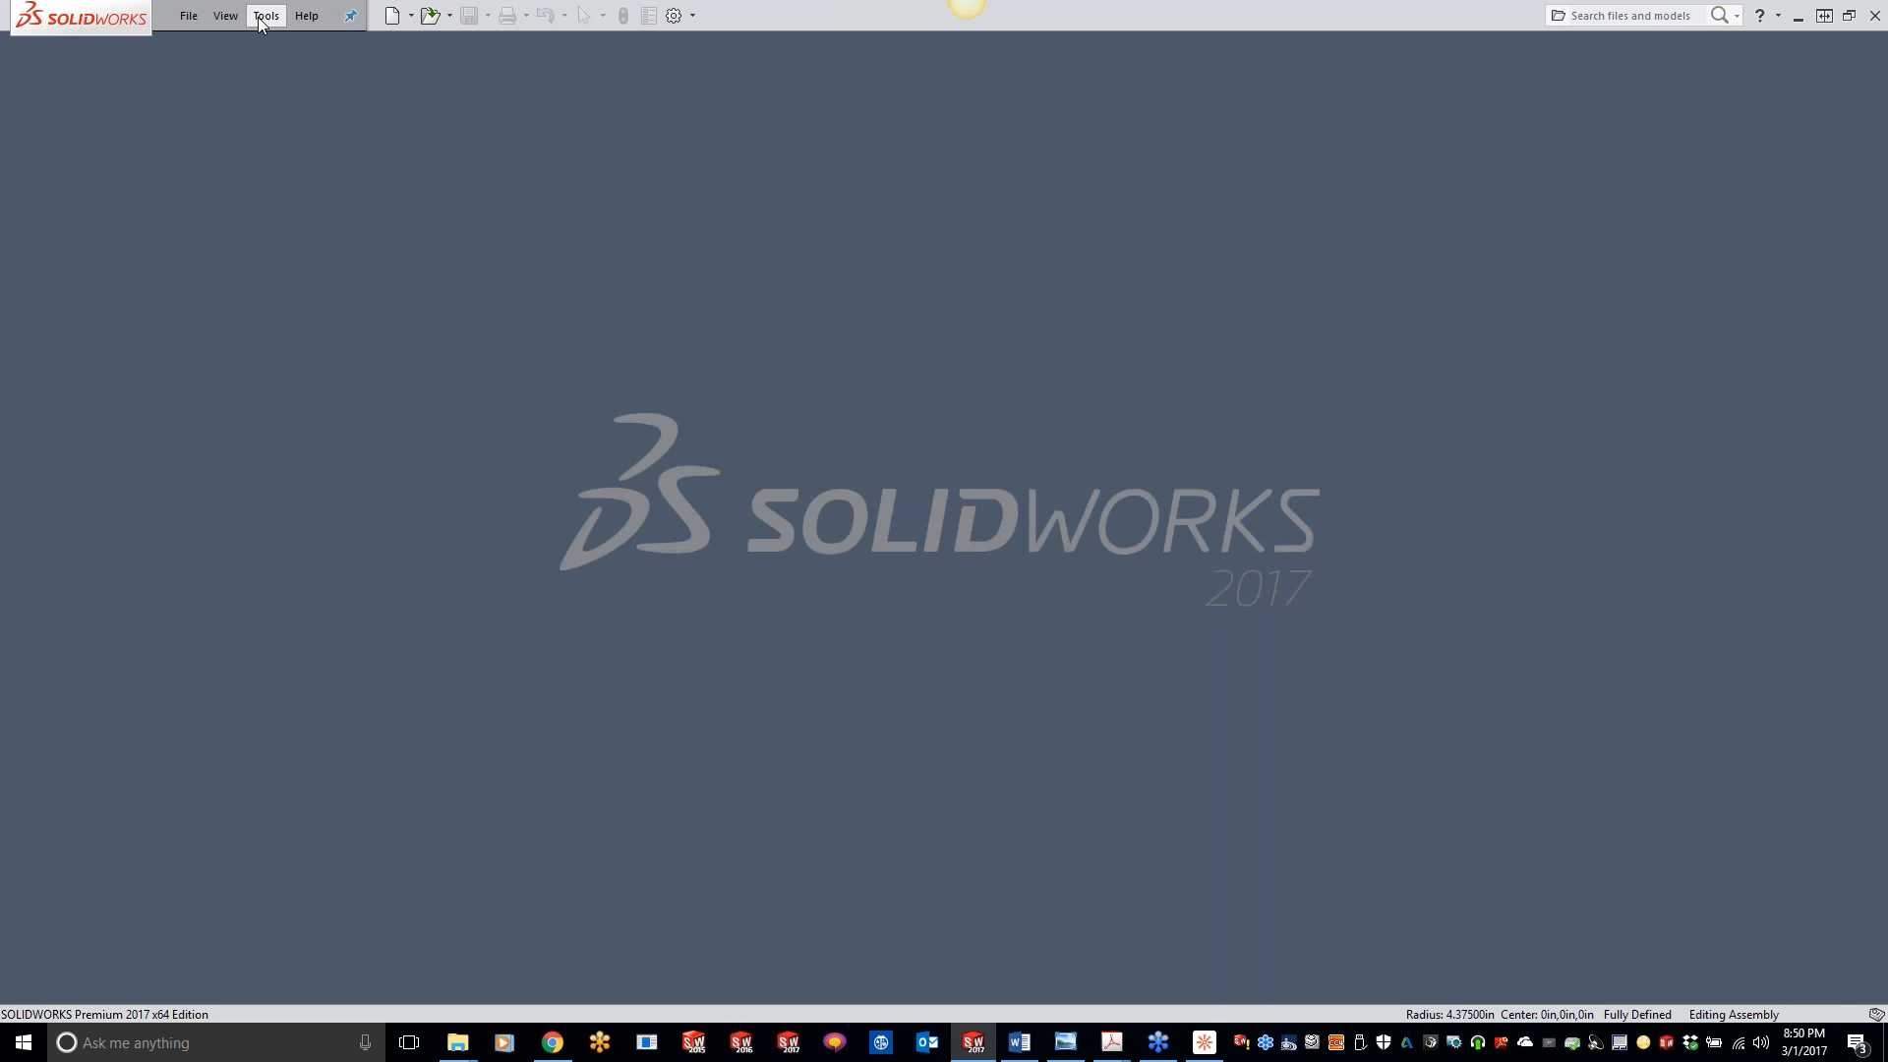
- Open the recent CAM-Part HSM_offset_PART_2016, declining to locate its original model manually, and close it again
left_click(266, 15)
mouse_move(310, 98)
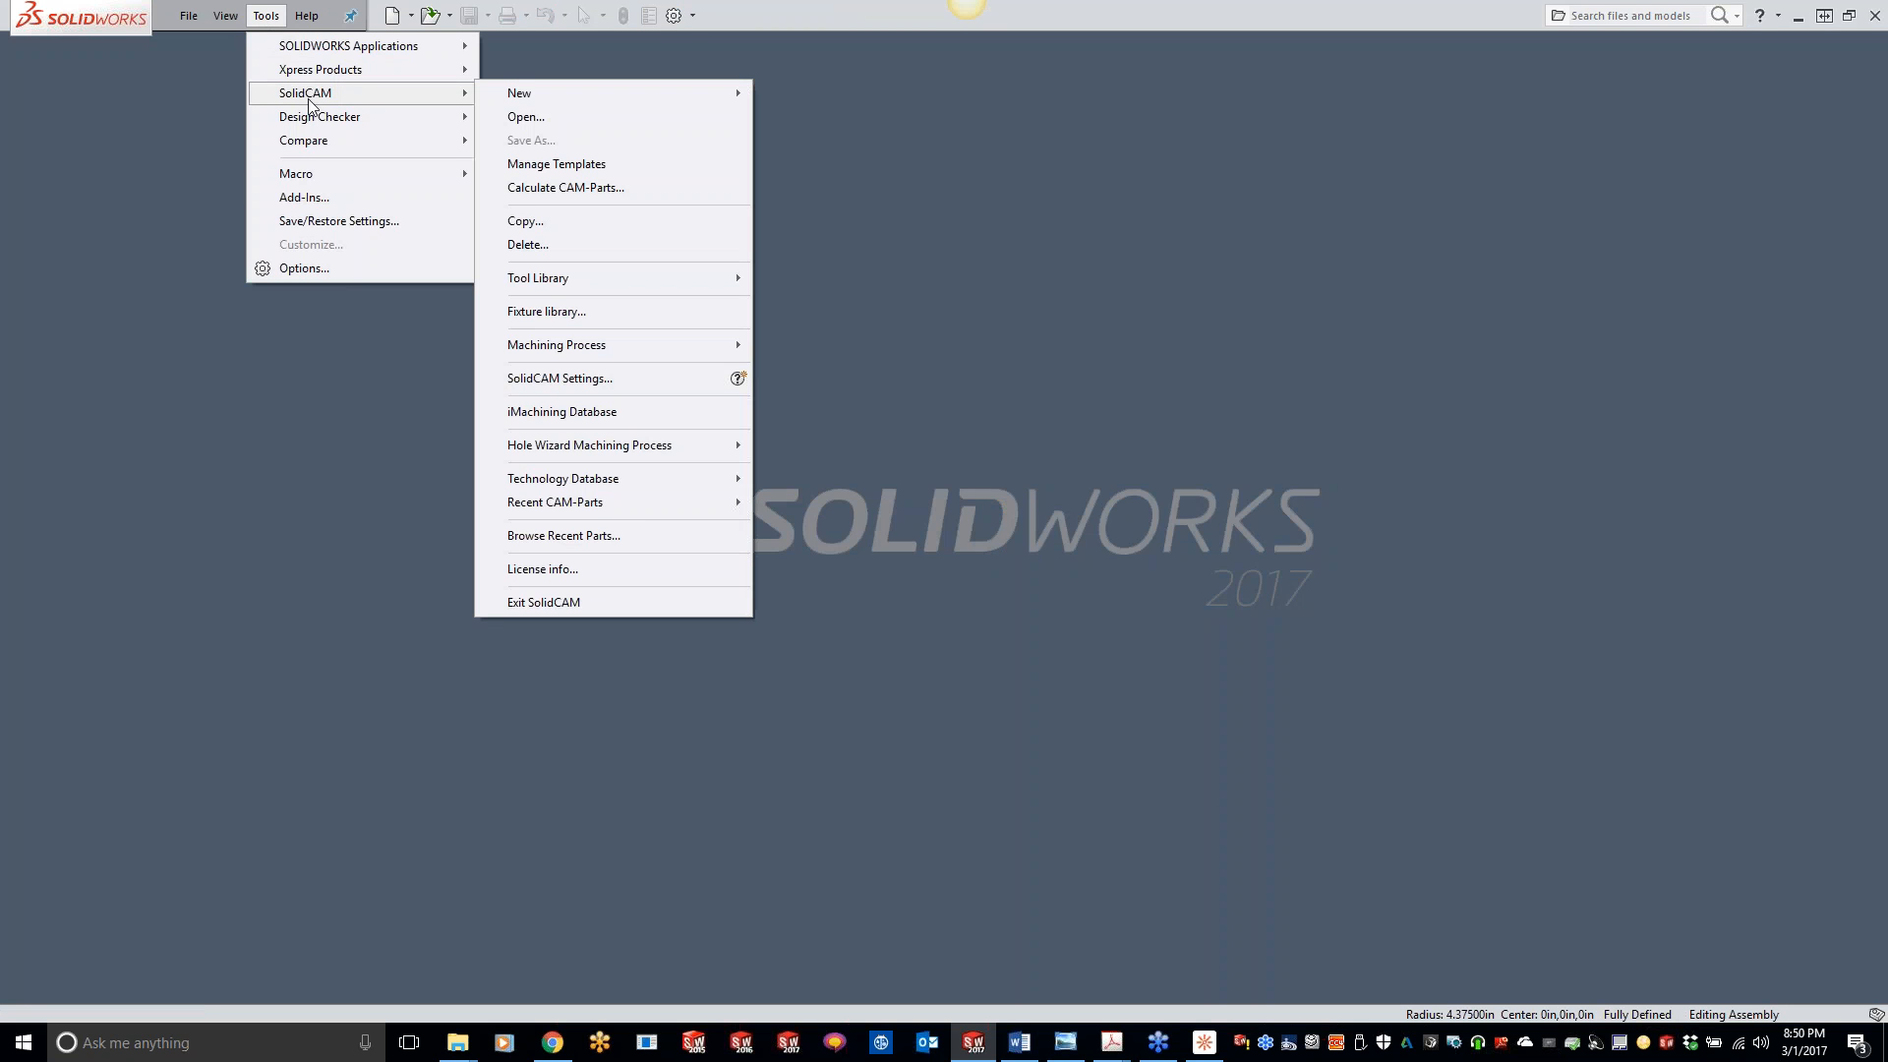
mouse_move(614, 505)
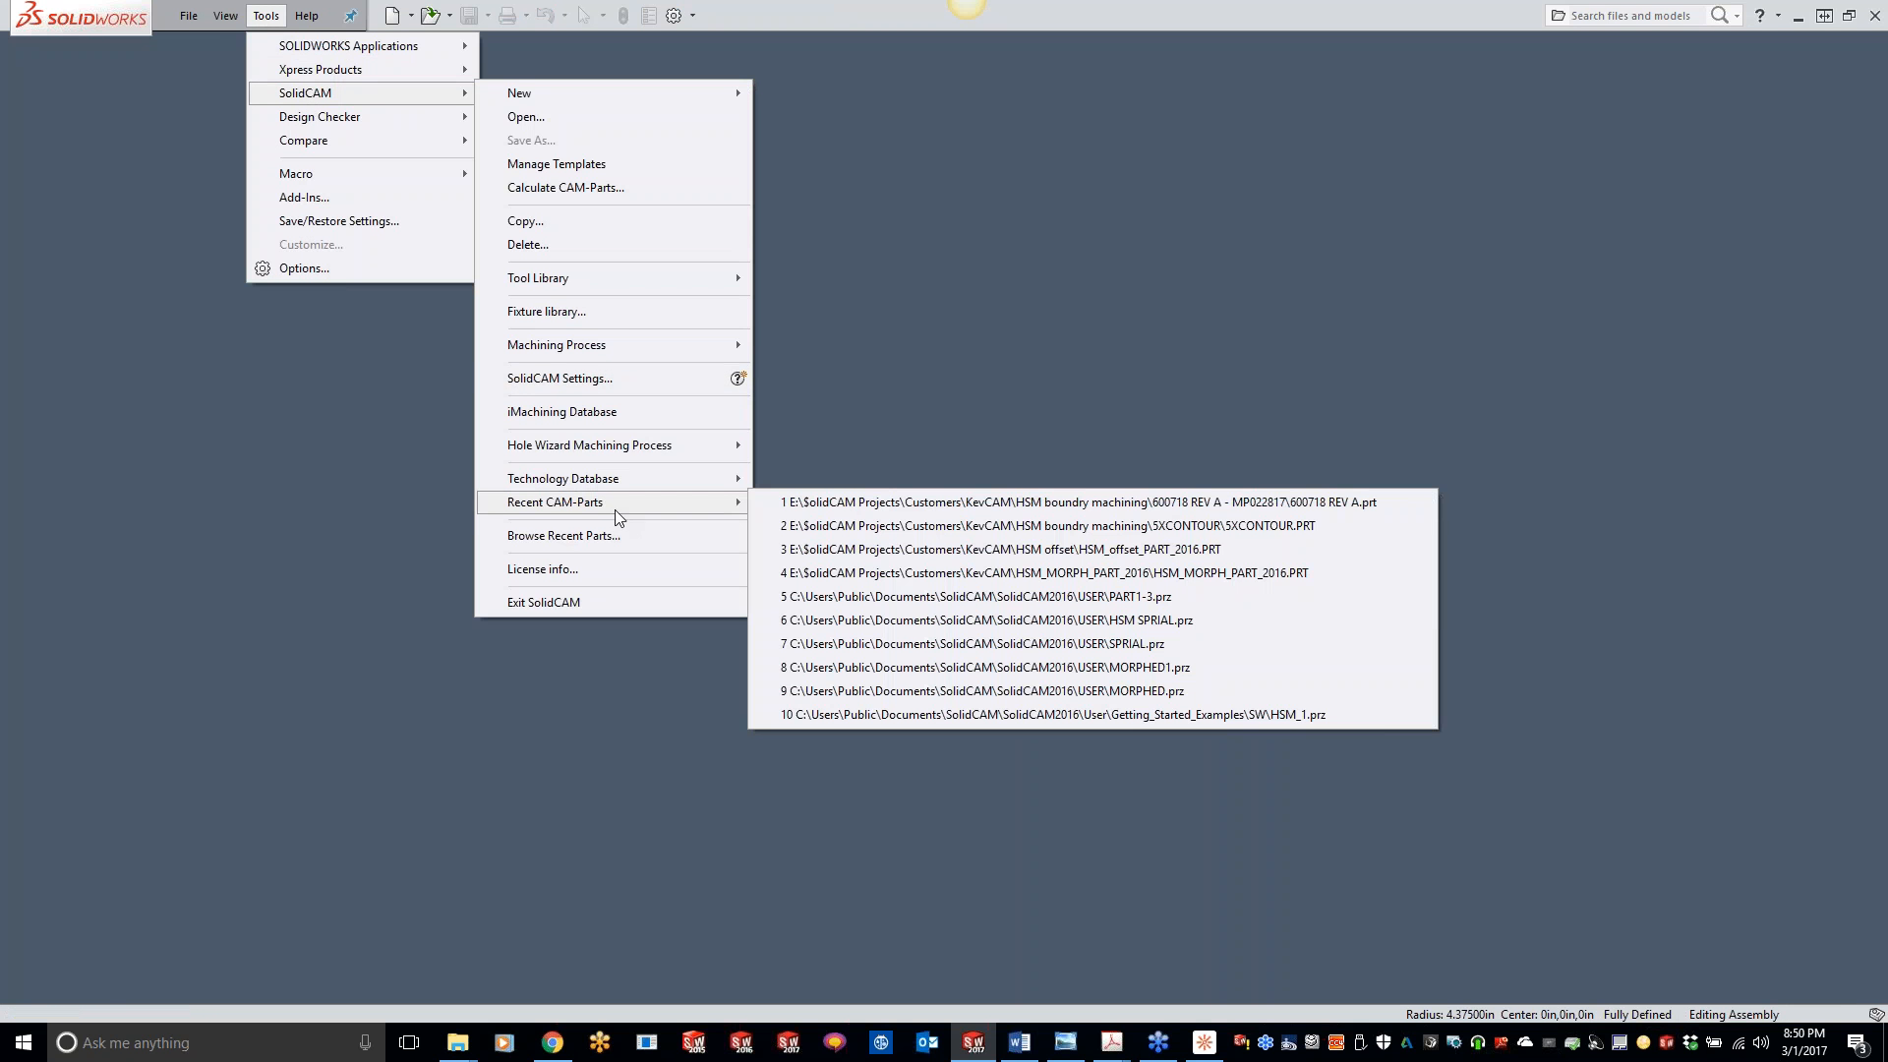
left_click(851, 556)
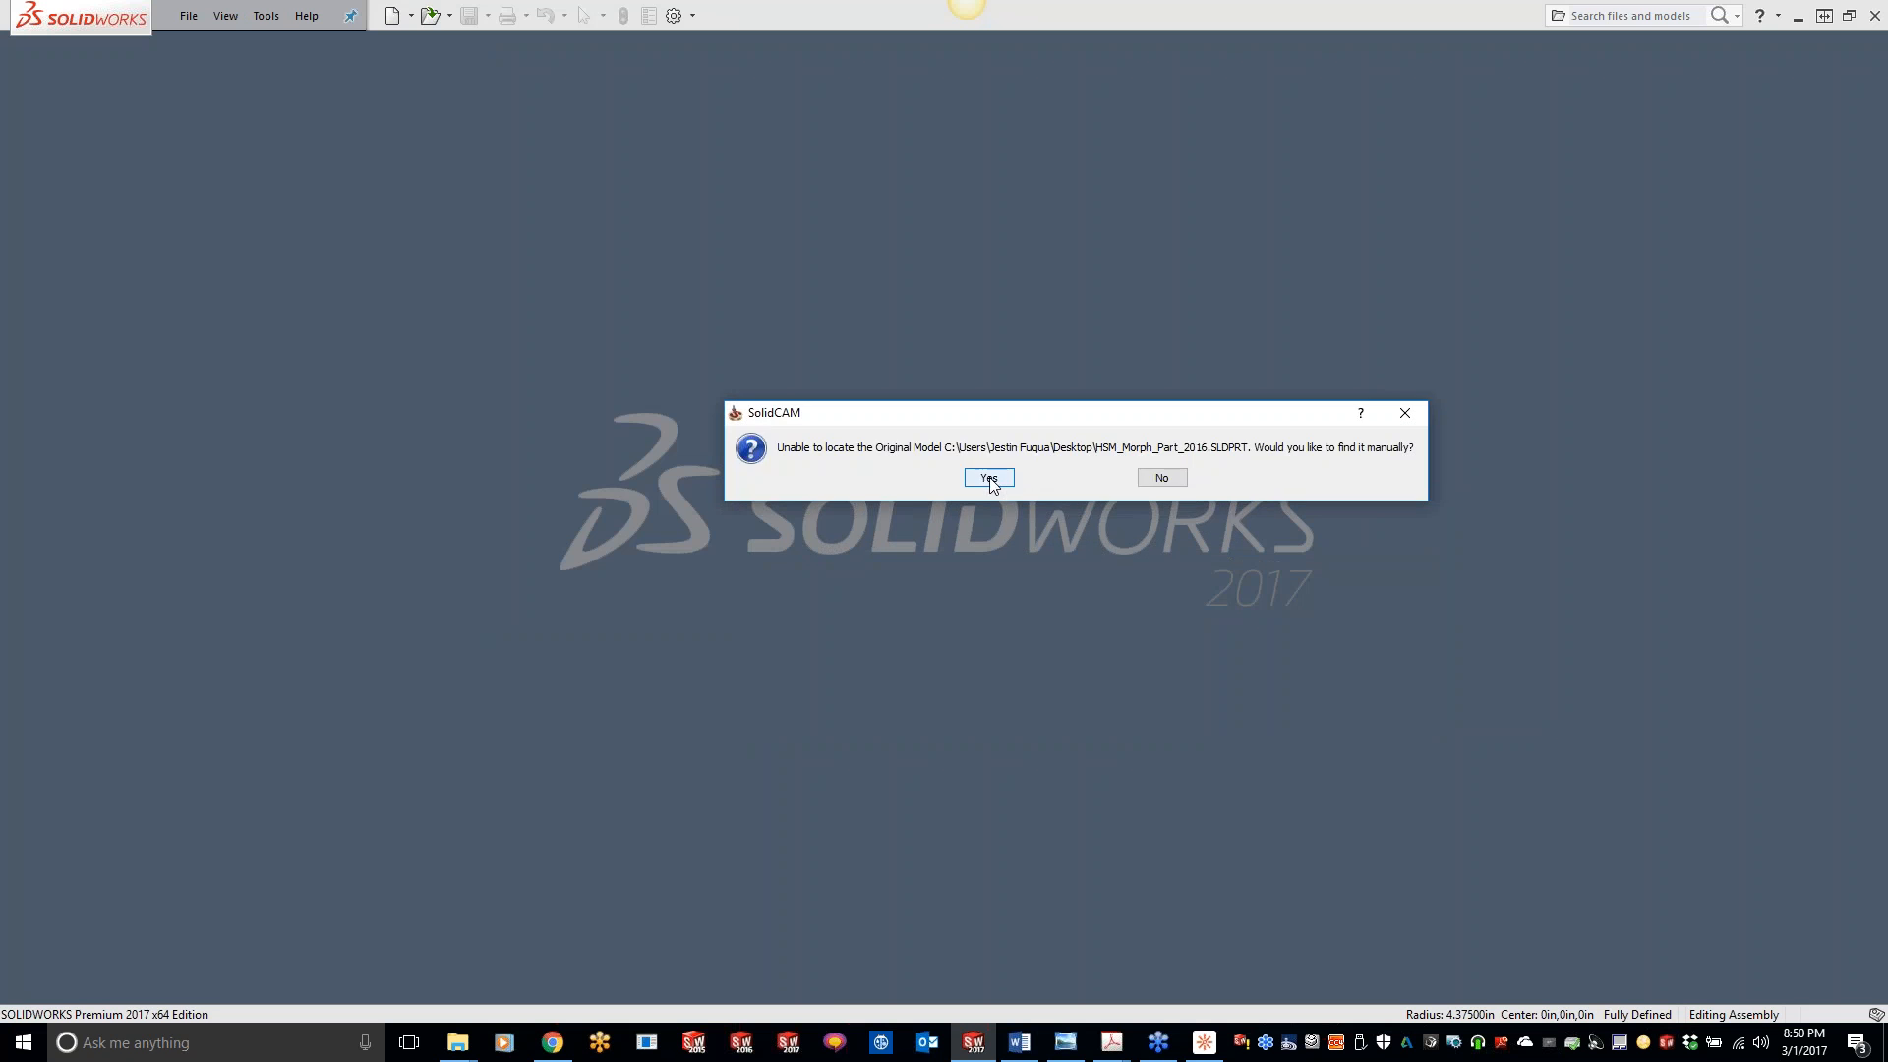
left_click(1158, 476)
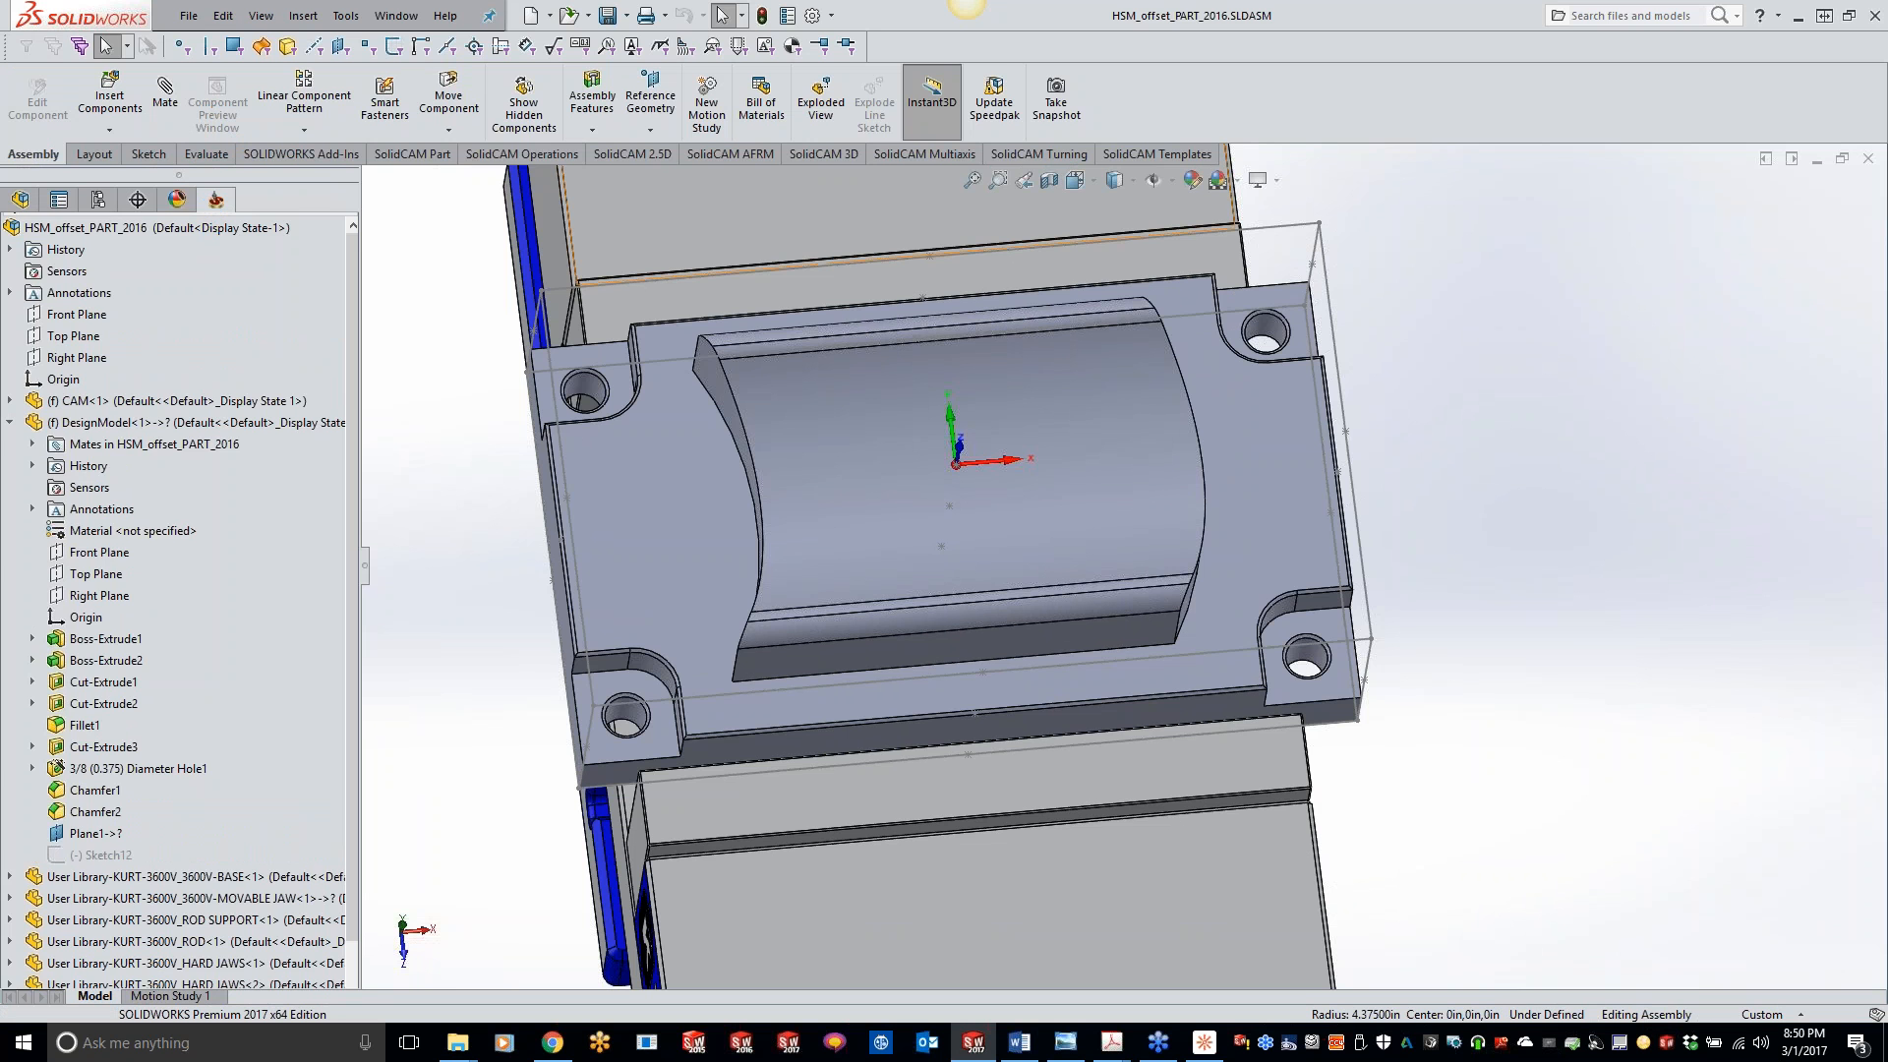
right_click(211, 223)
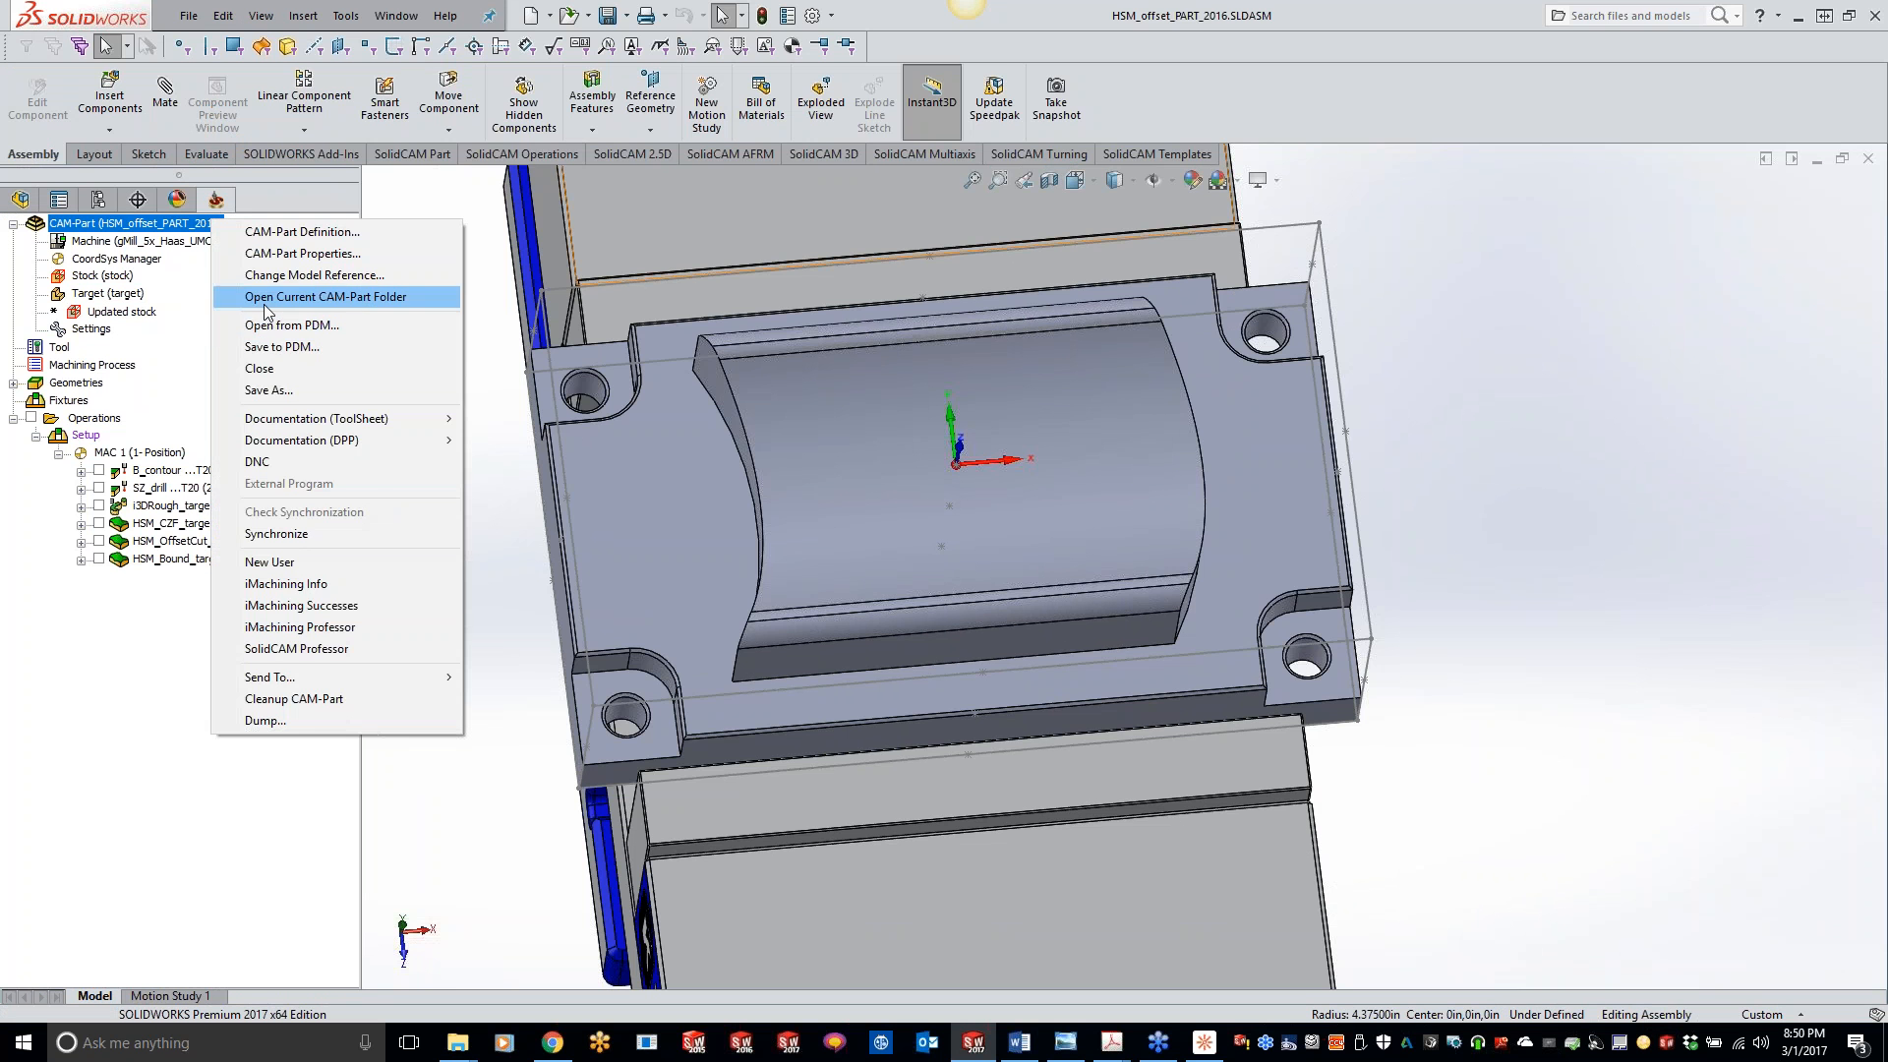
left_click(275, 370)
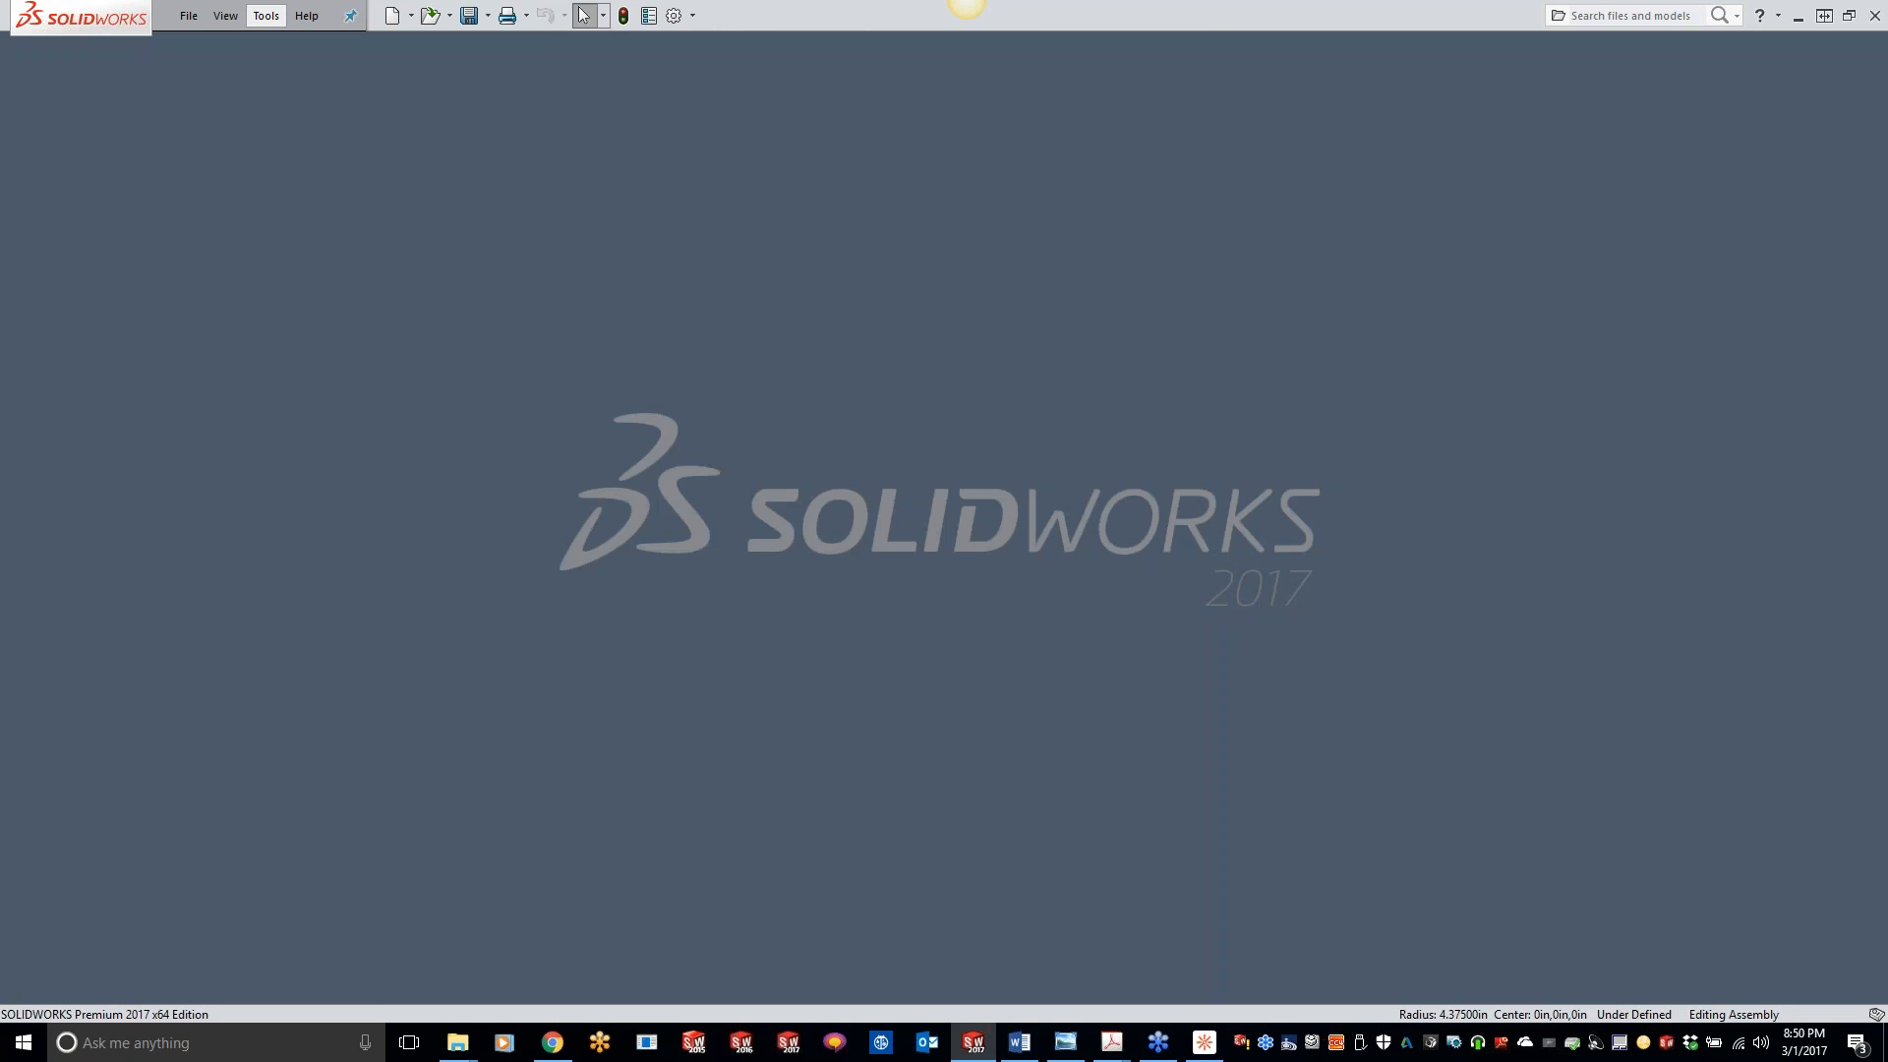
- Open the 5XCONTOUR CAM-Part from the recent parts and inspect its wavy top surface with the SolidCAM lettering
left_click(265, 16)
mouse_move(379, 104)
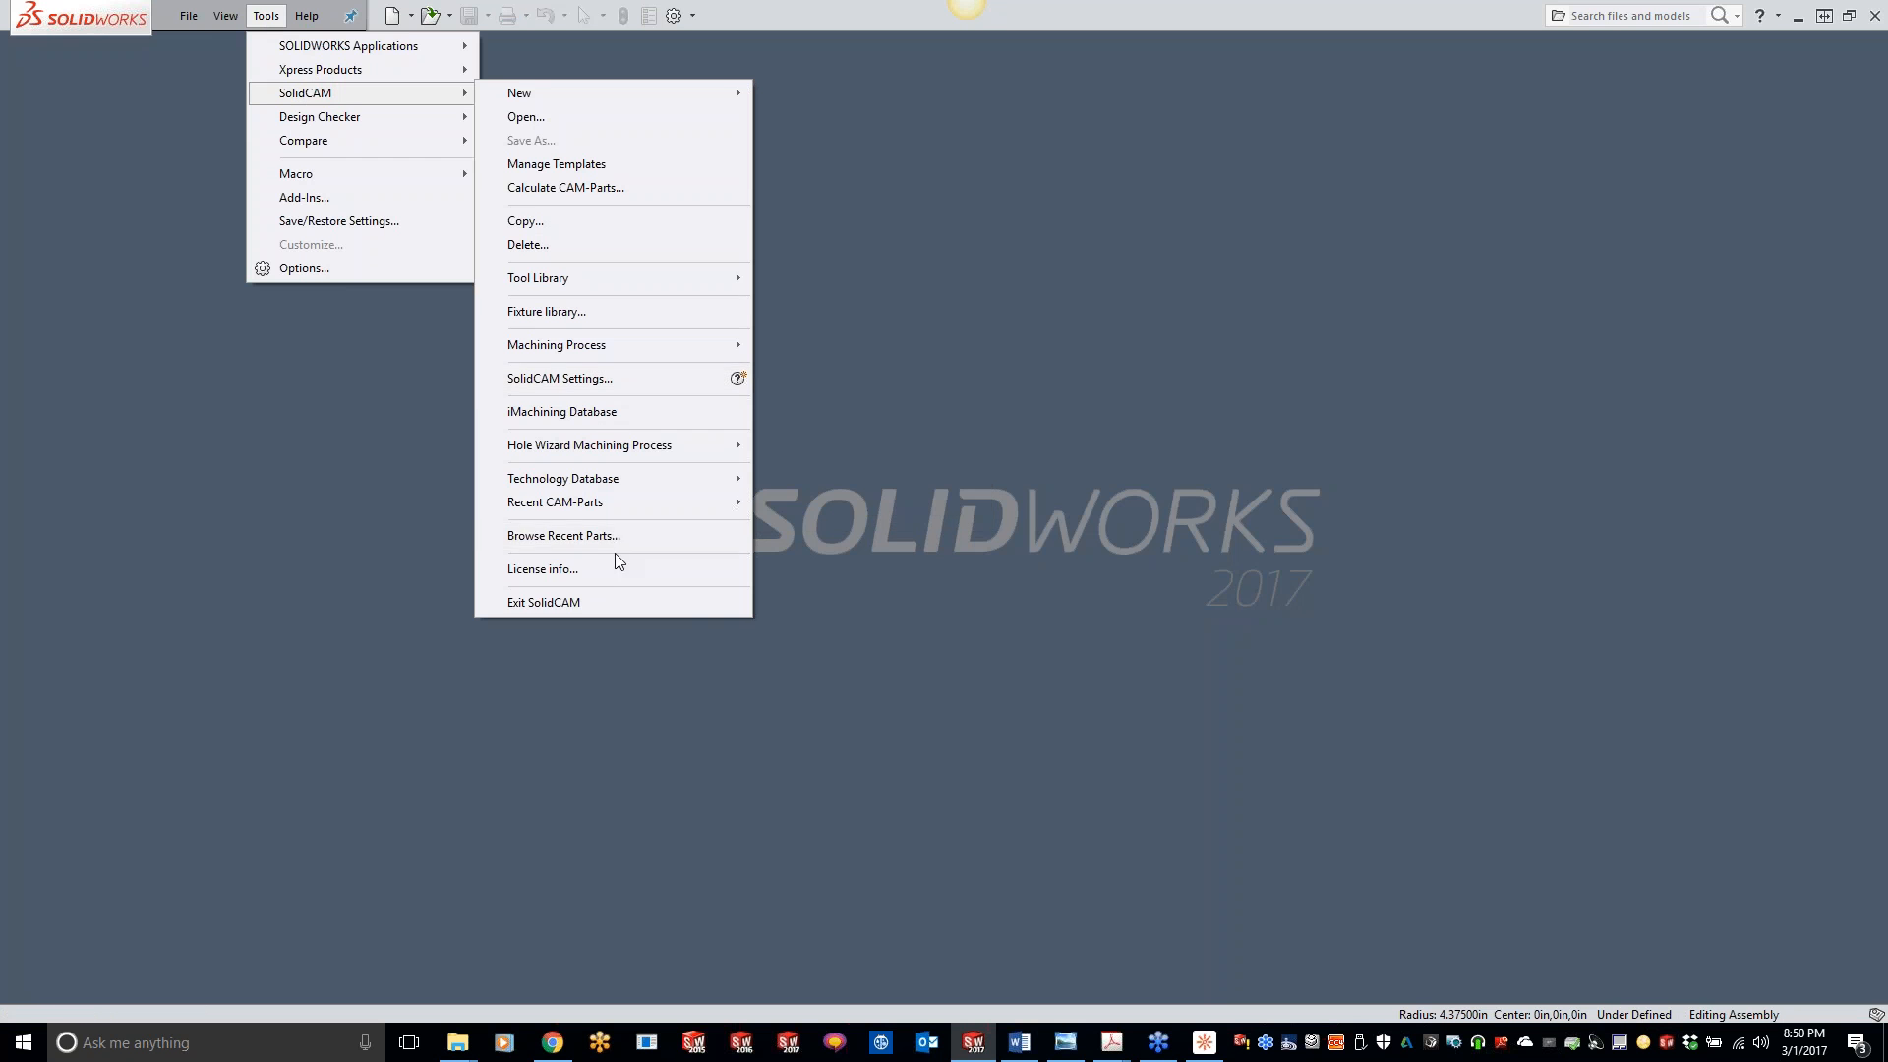
left_click(604, 596)
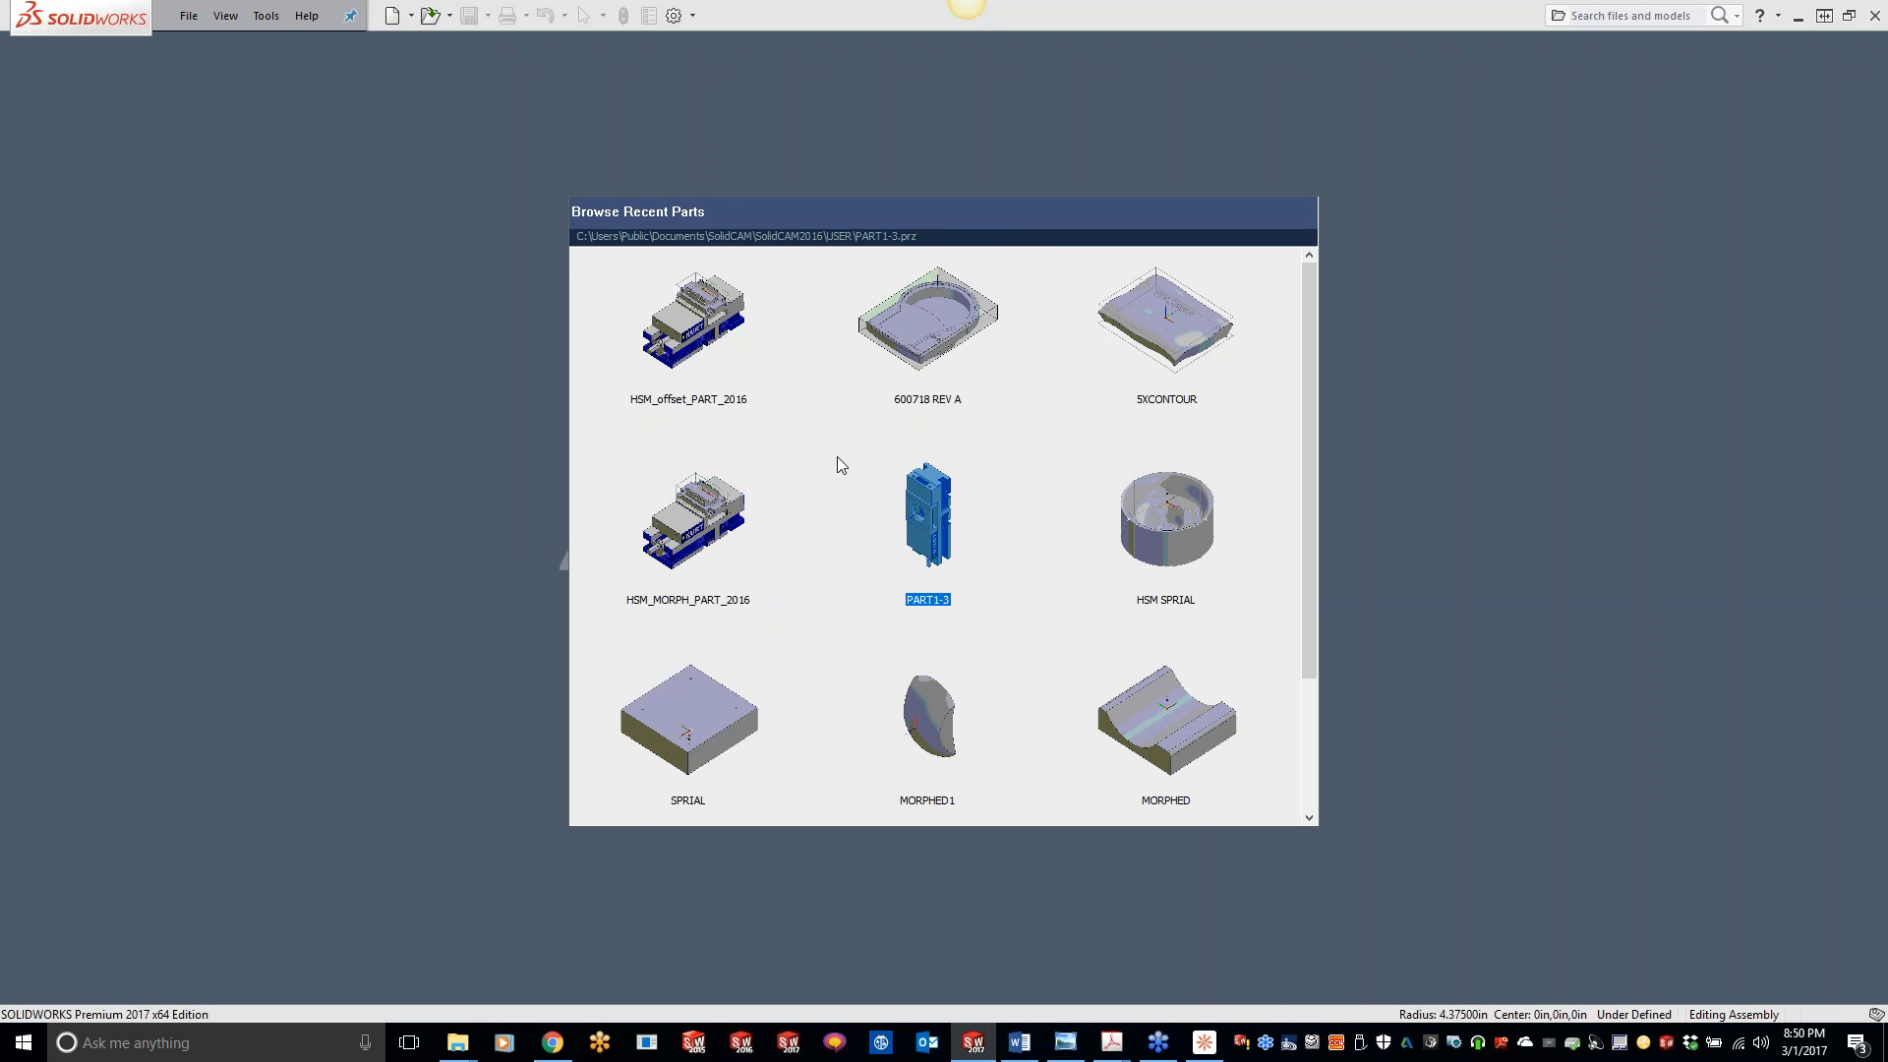
double_click(1165, 317)
left_click(1099, 477)
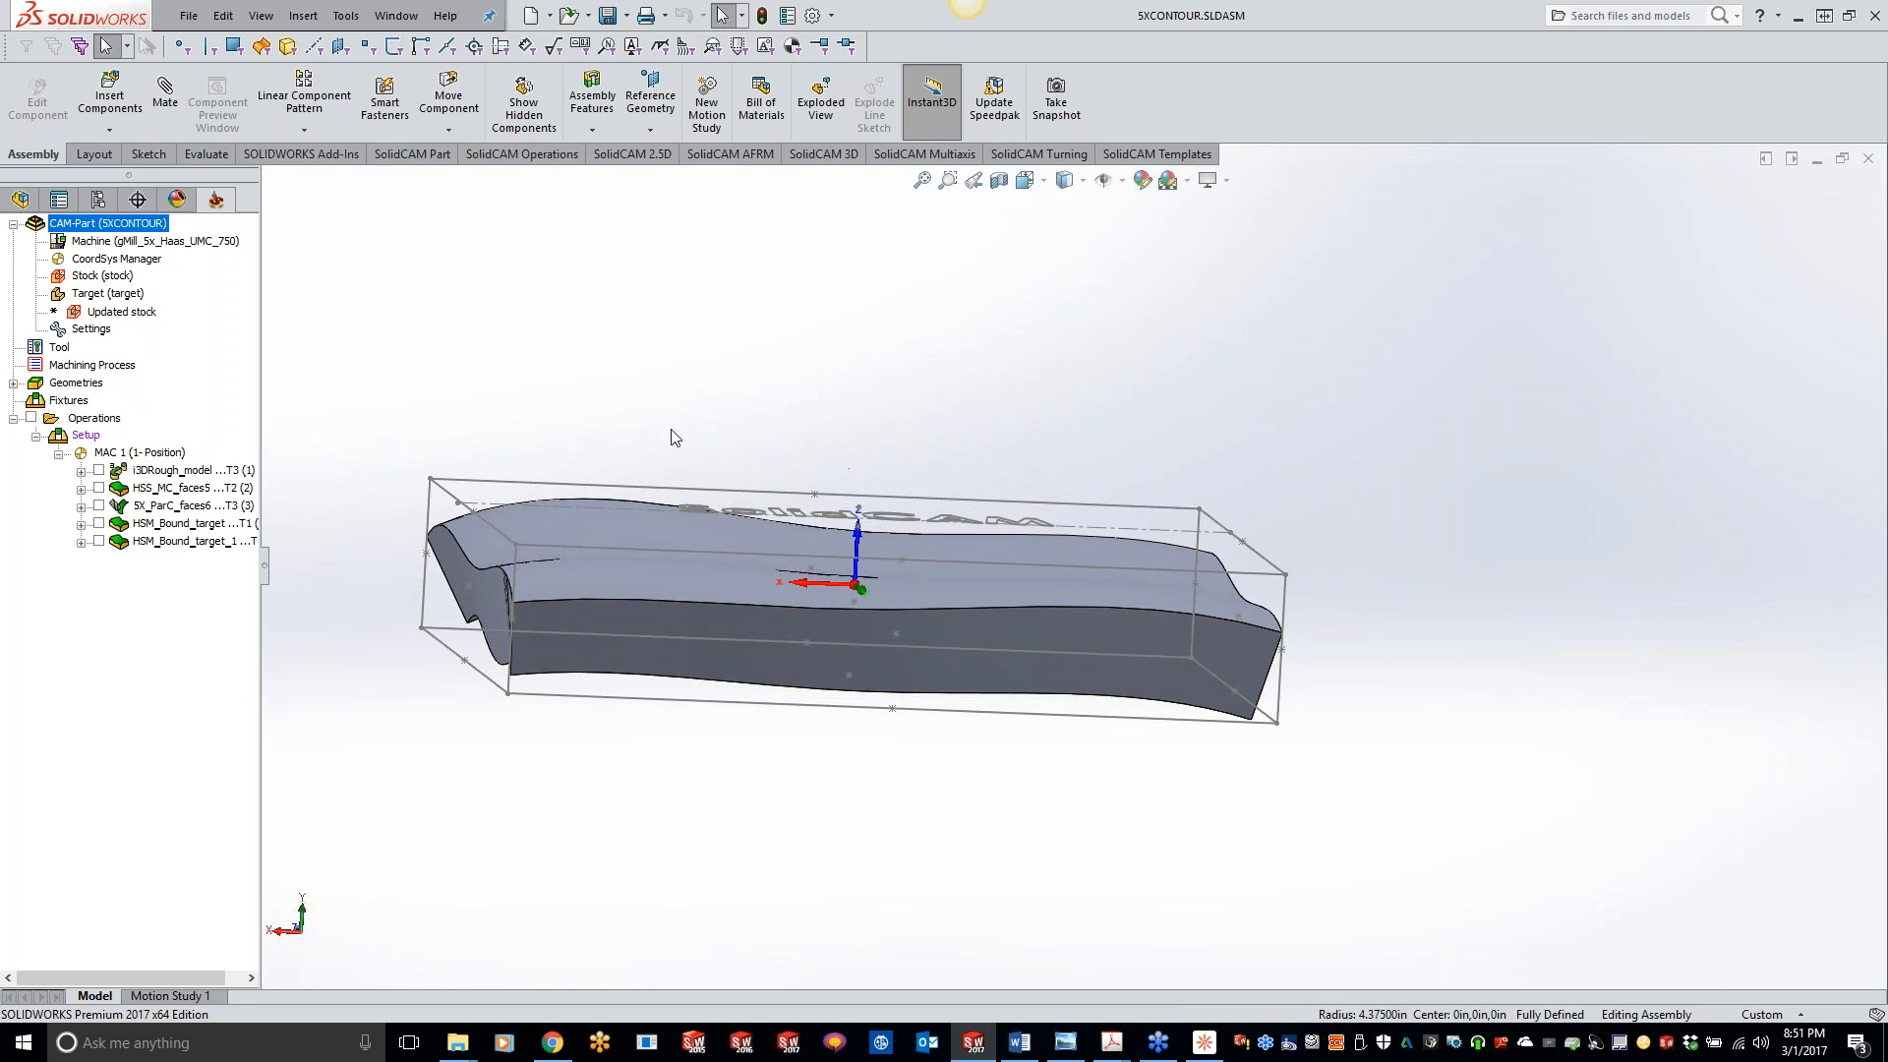
middle_click_drag(624, 440, 652, 501)
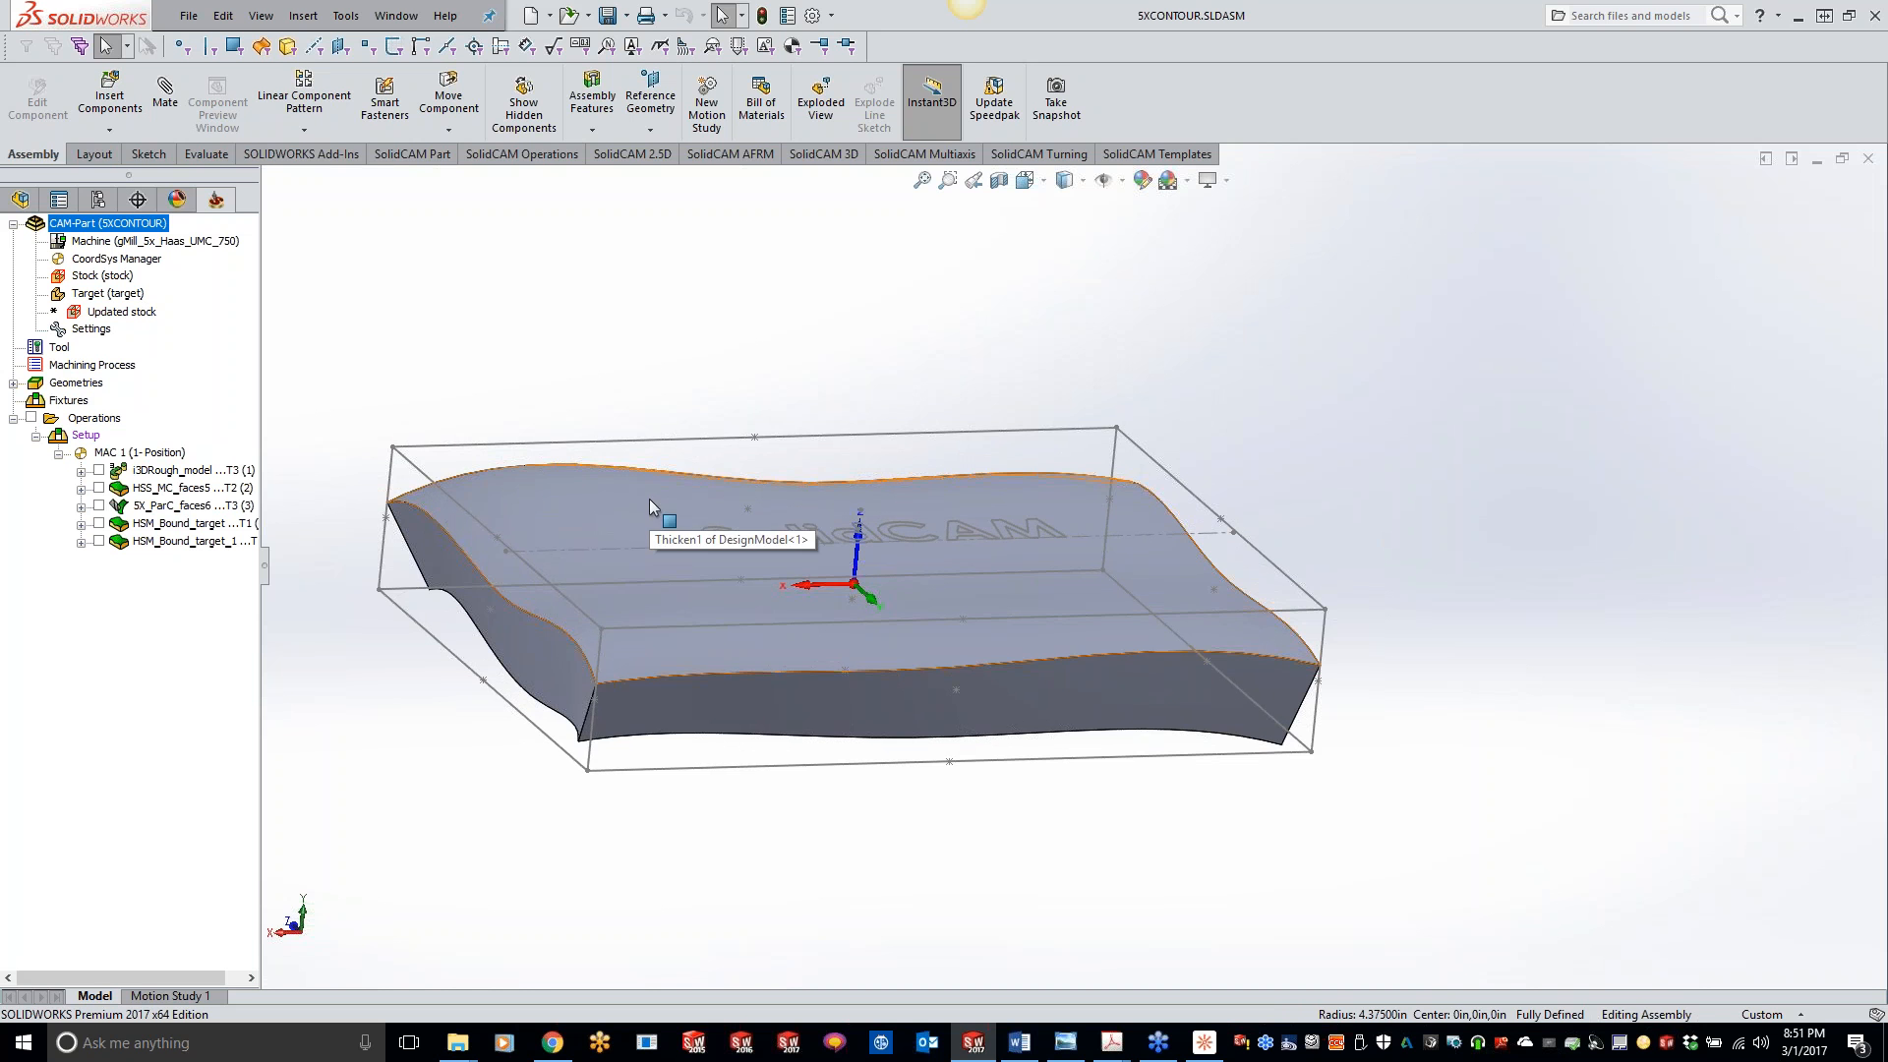
middle_click_drag(649, 507, 708, 384)
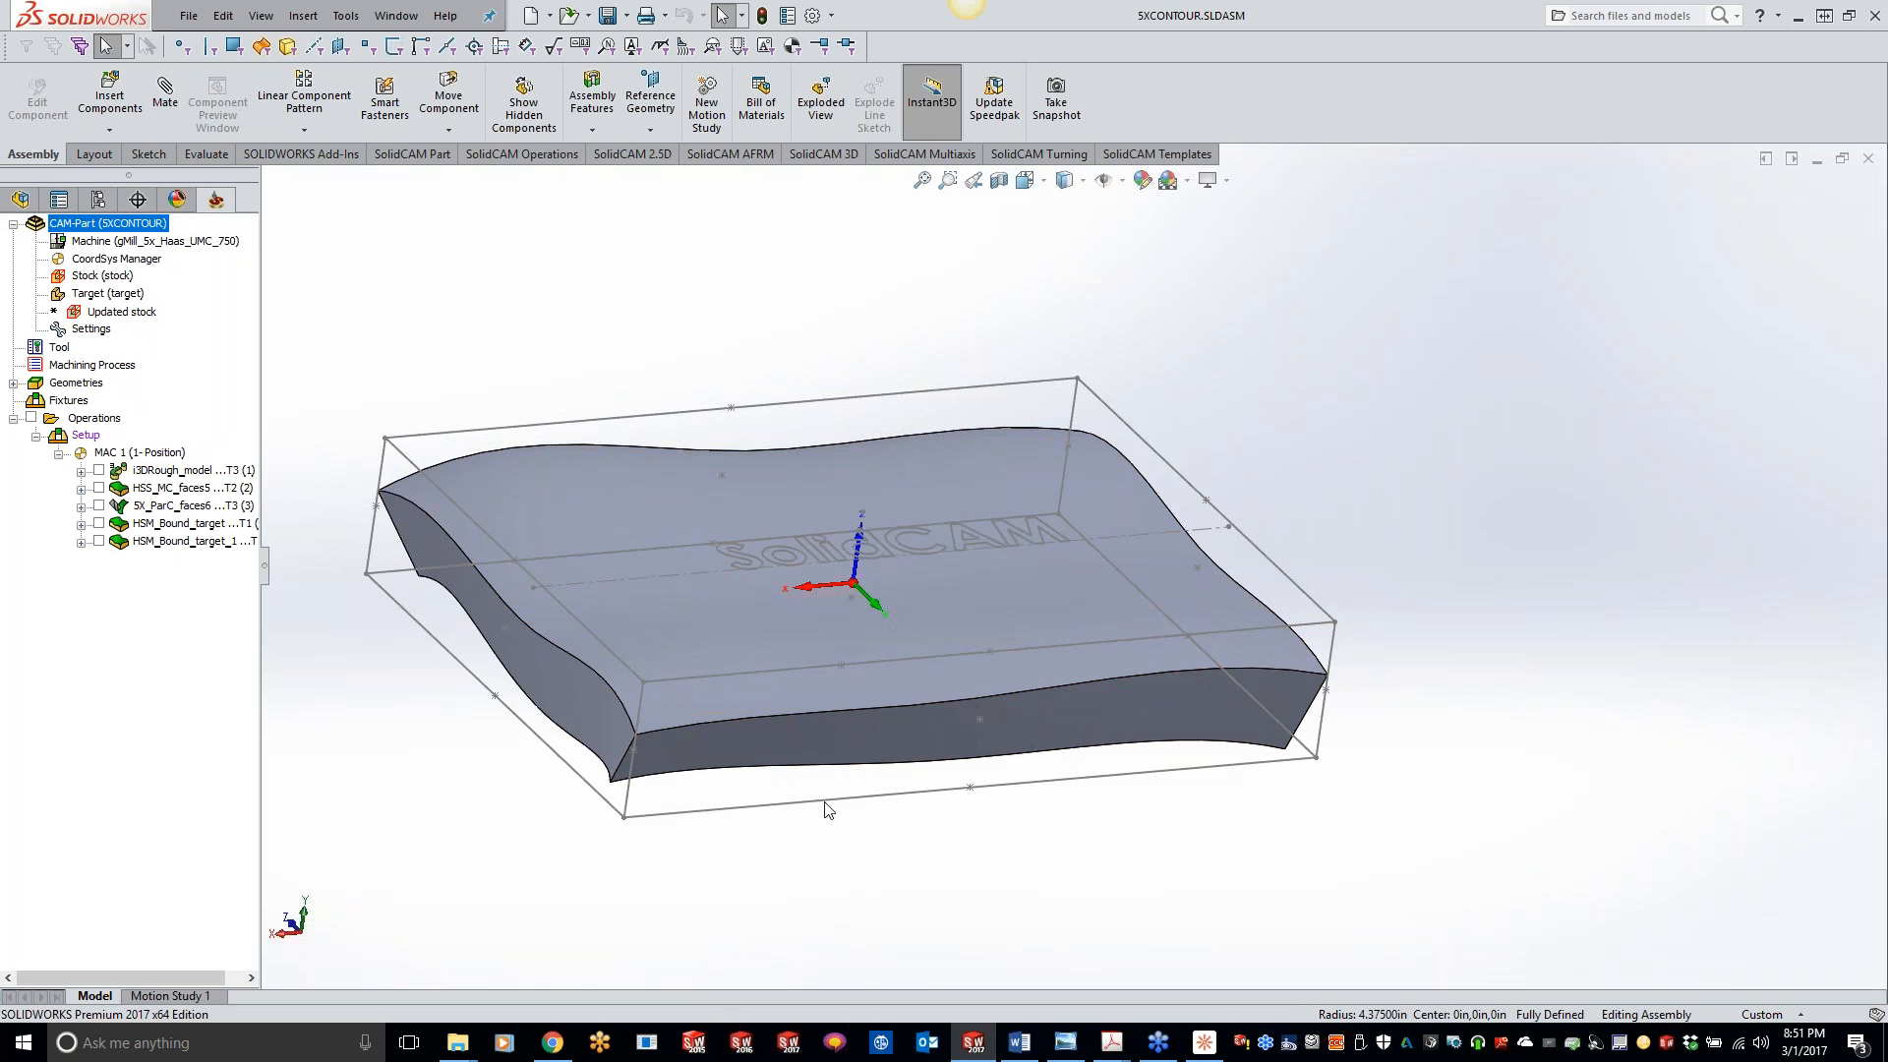
- Switch to Chrome and read the CSCA, CSCP and CSCE descriptions on the SolidCAM Certification page
left_click(538, 1044)
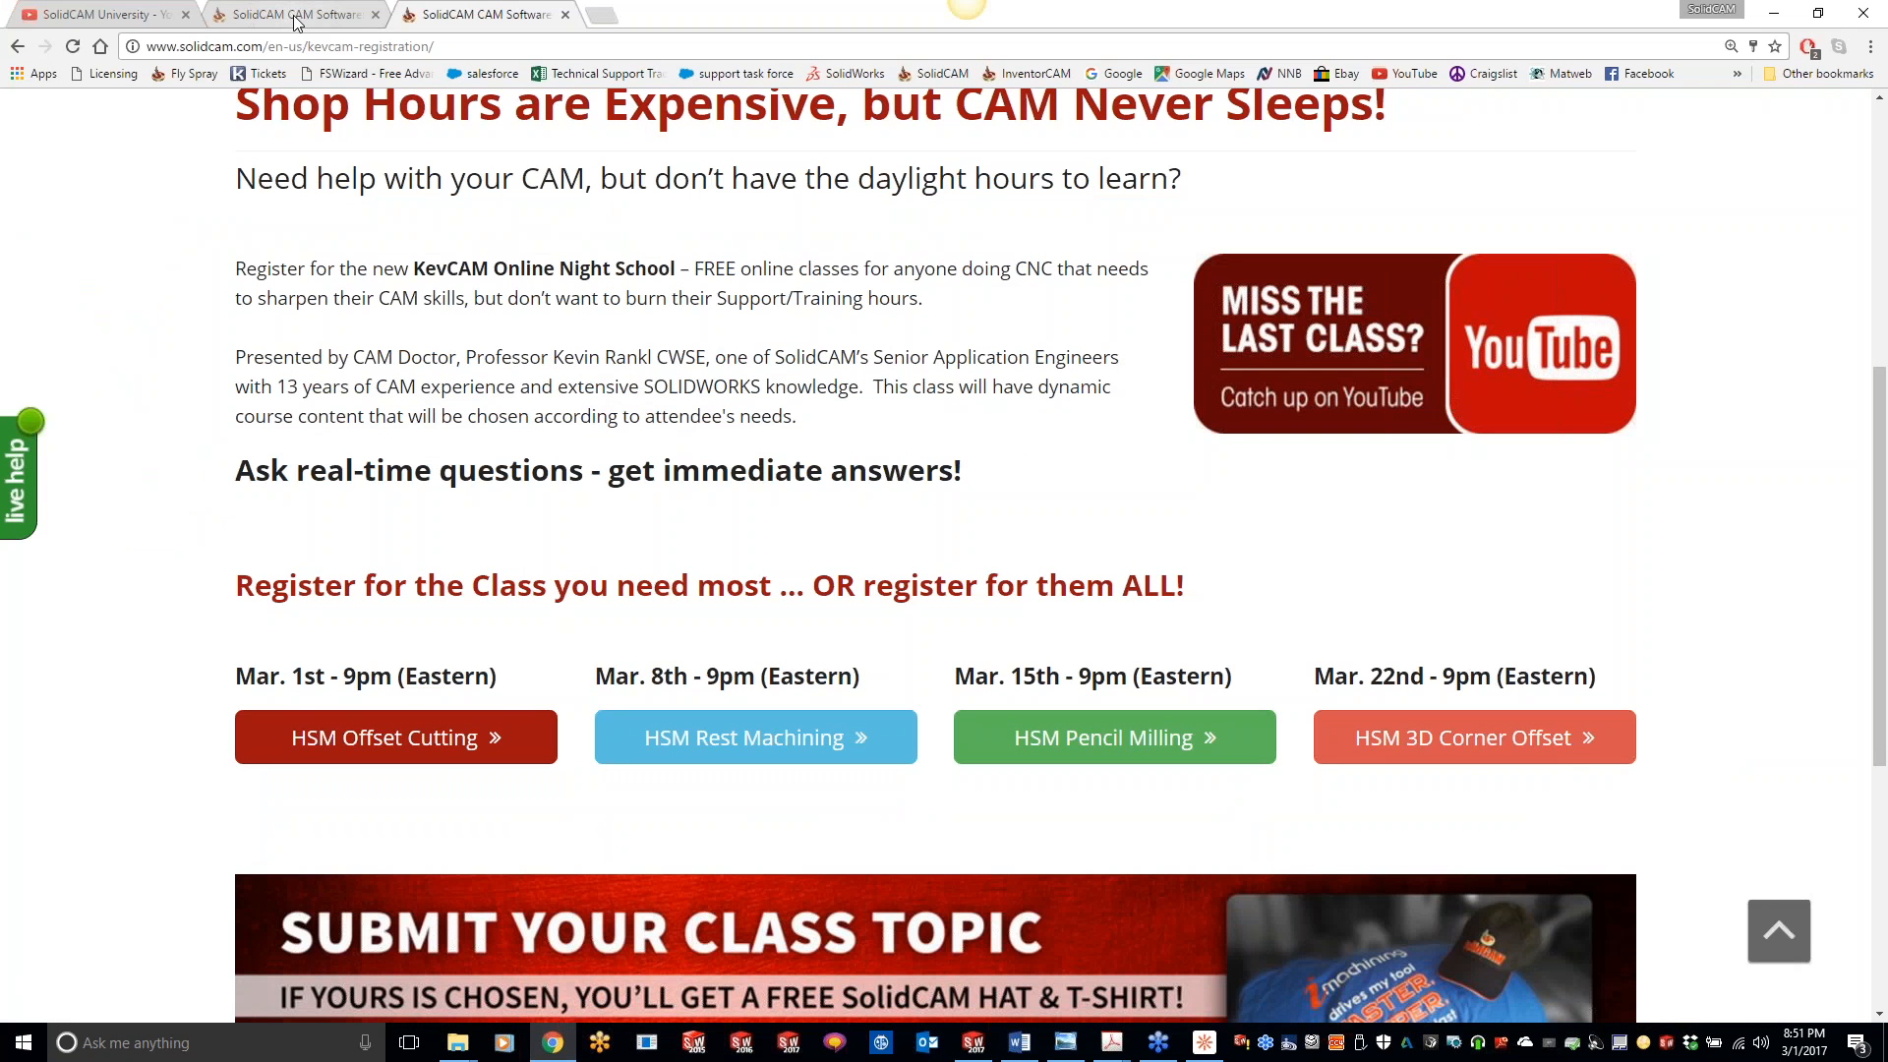
left_click(297, 15)
scroll(1054, 637, "down", 3)
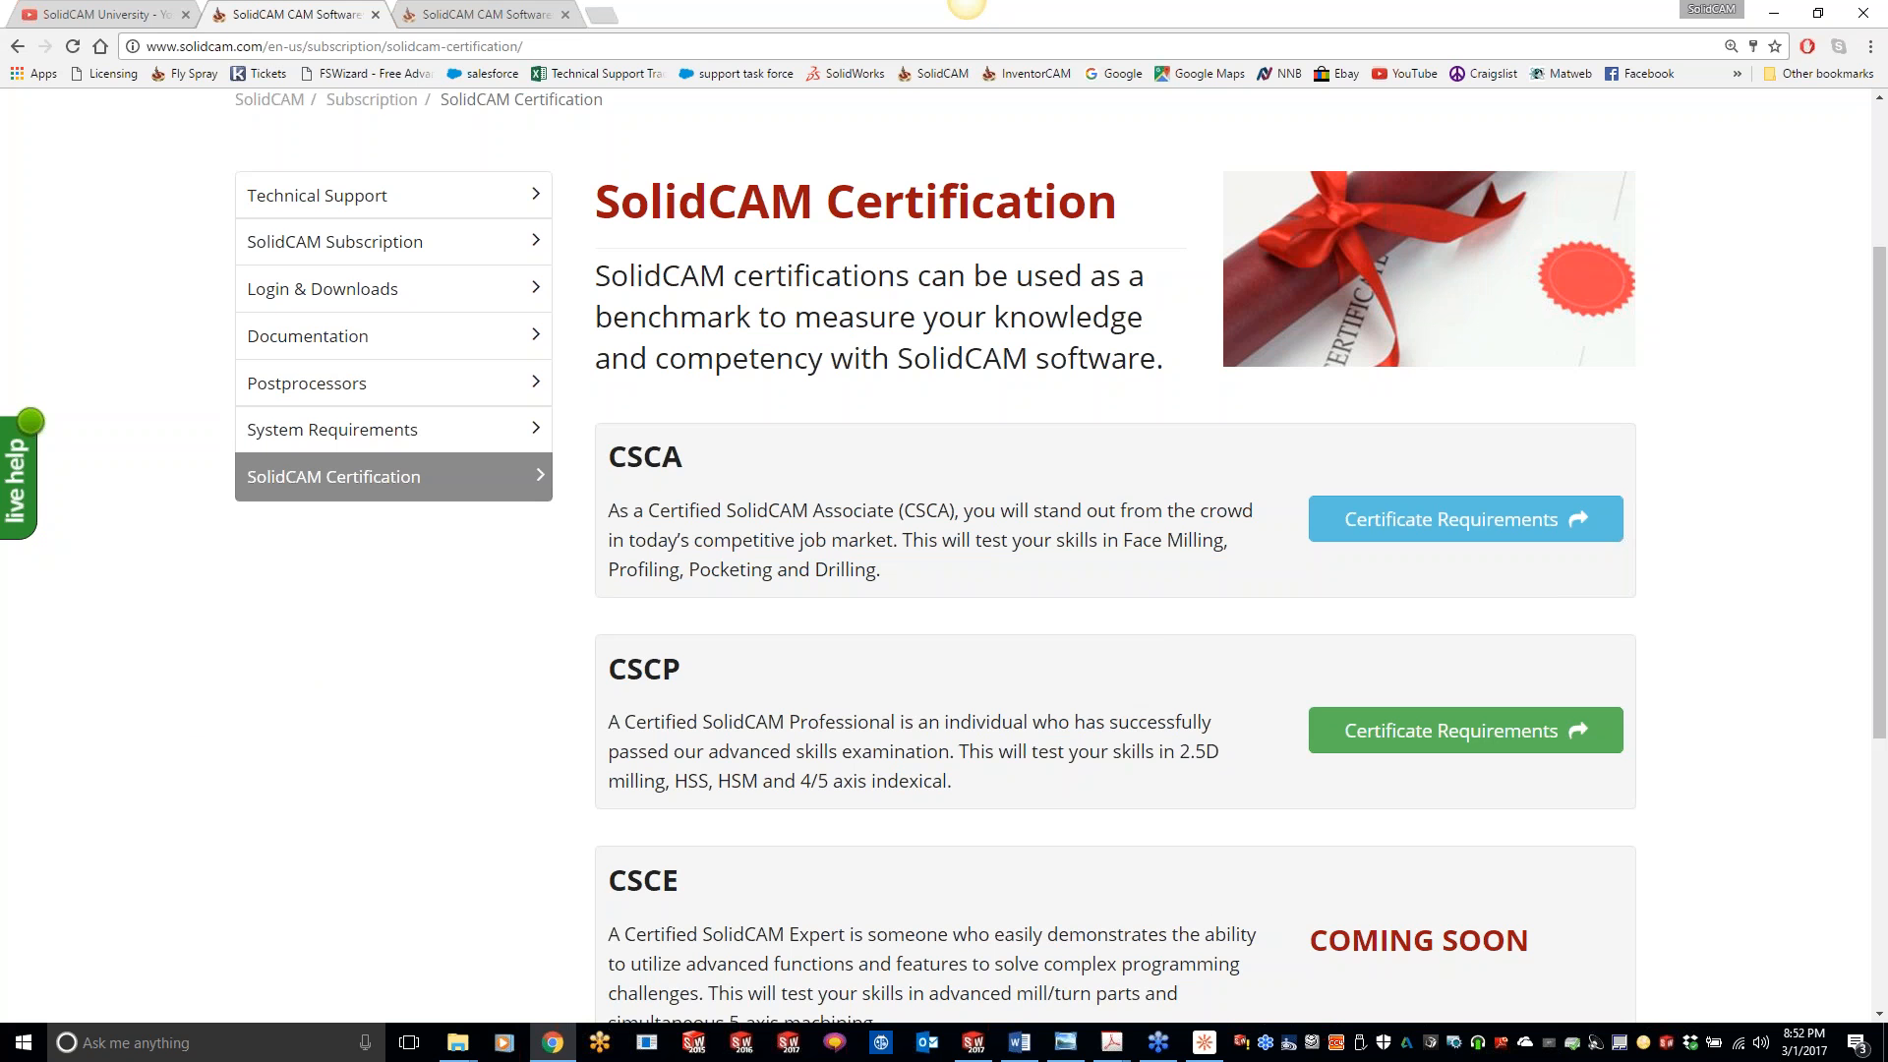
scroll(1163, 497, "down", 2)
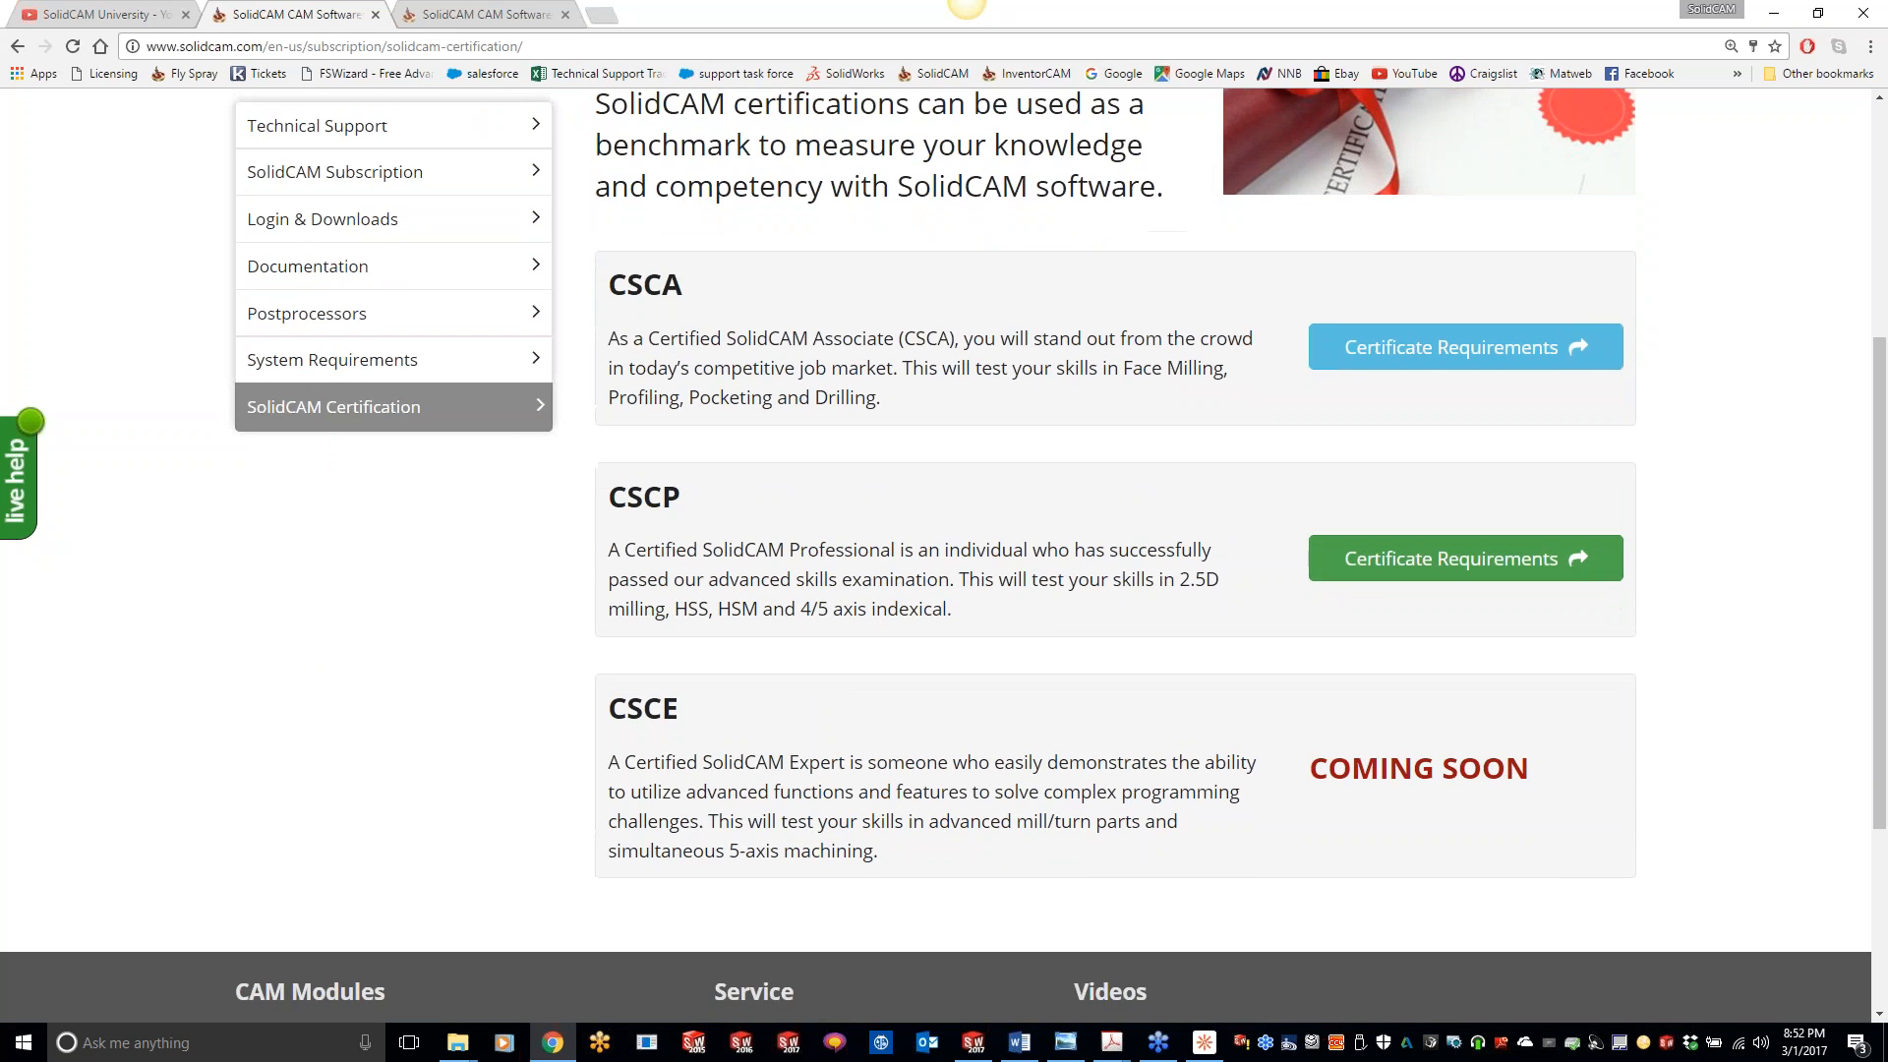
scroll(1349, 602, "up", 3)
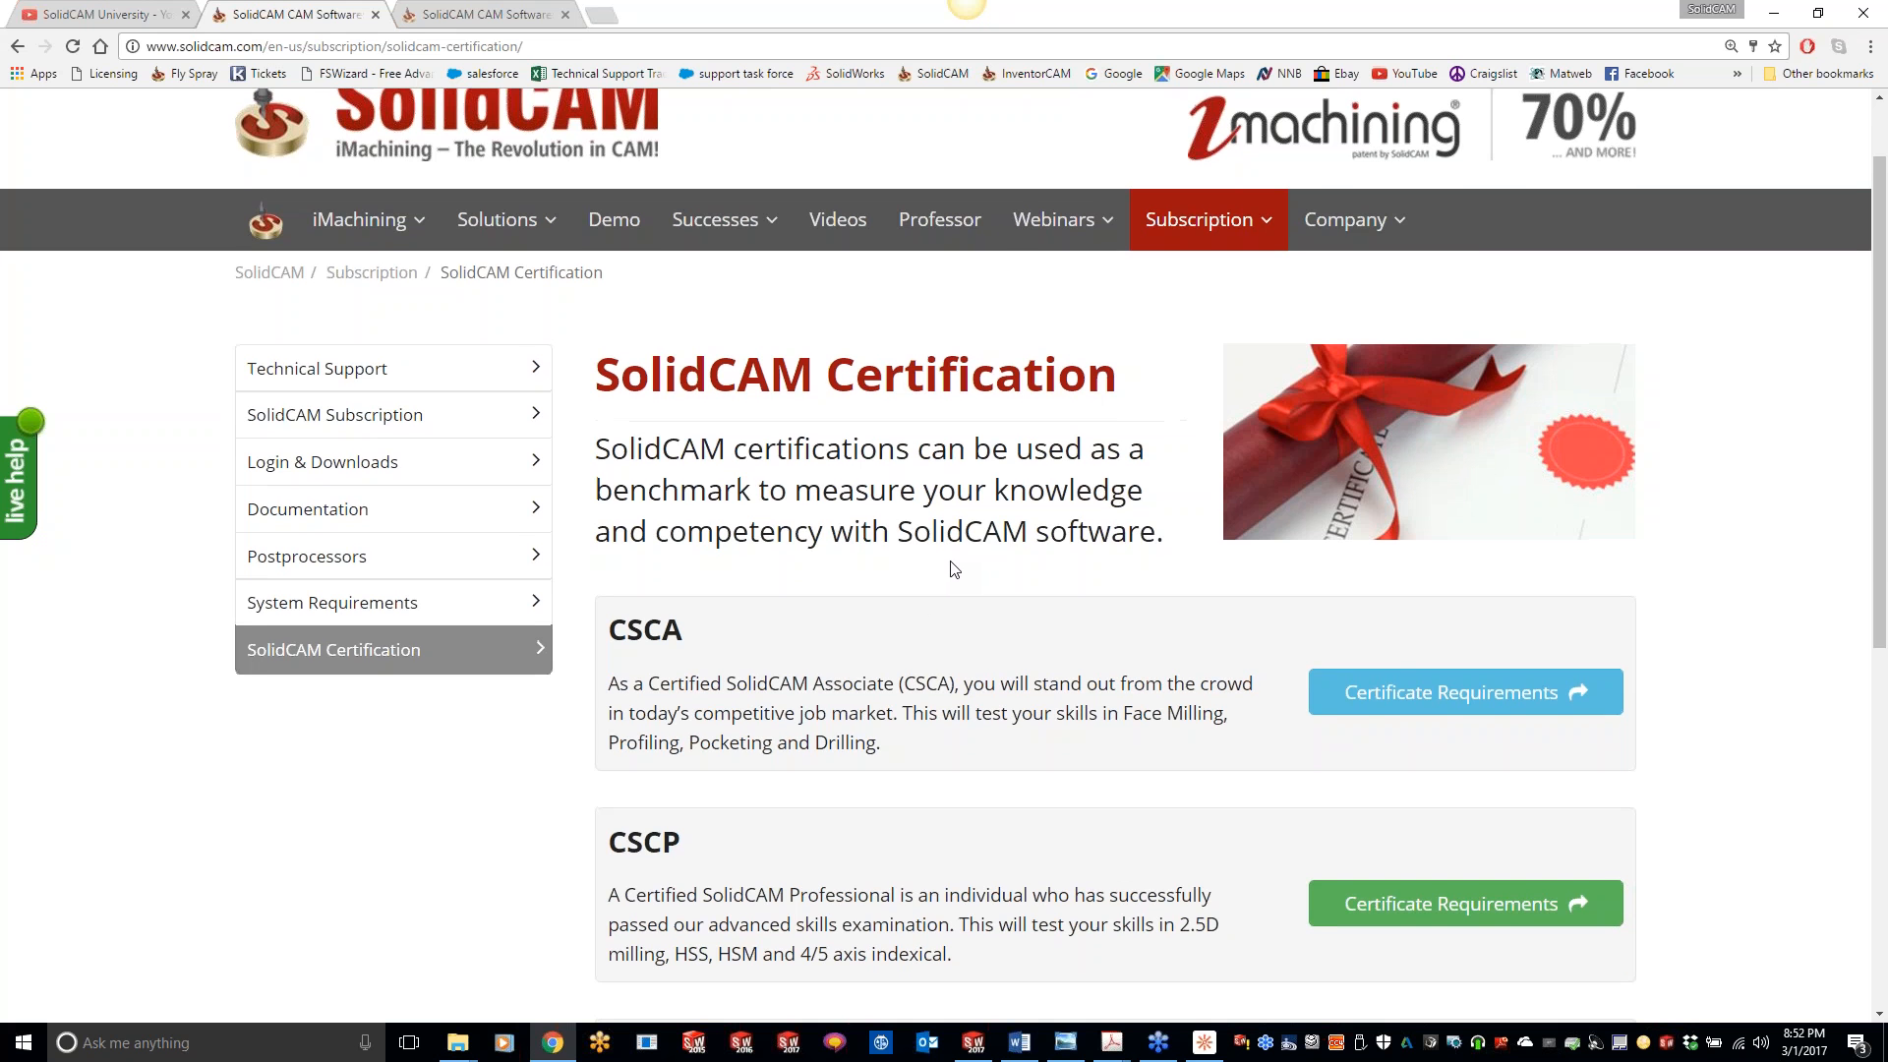
scroll(954, 570, "up", 1)
scroll(1075, 676, "down", 1)
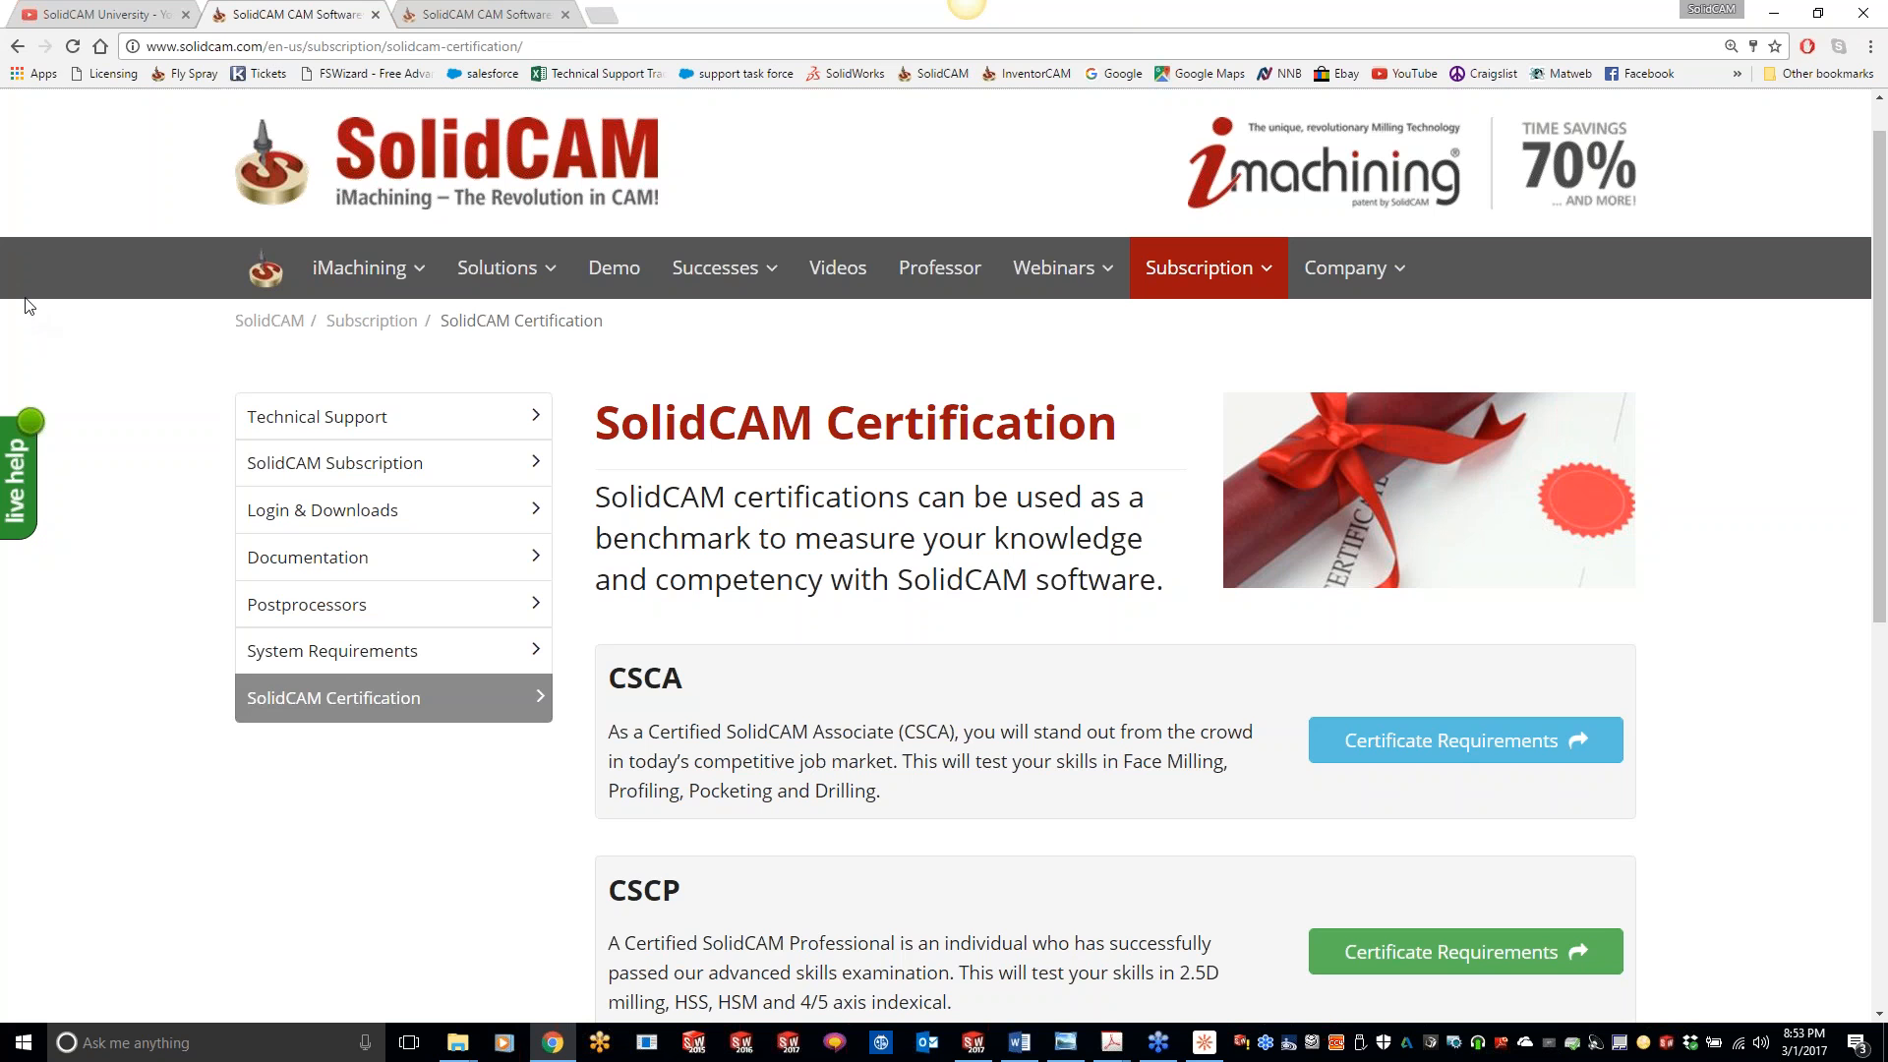
left_click_drag(0, 10, 641, 0)
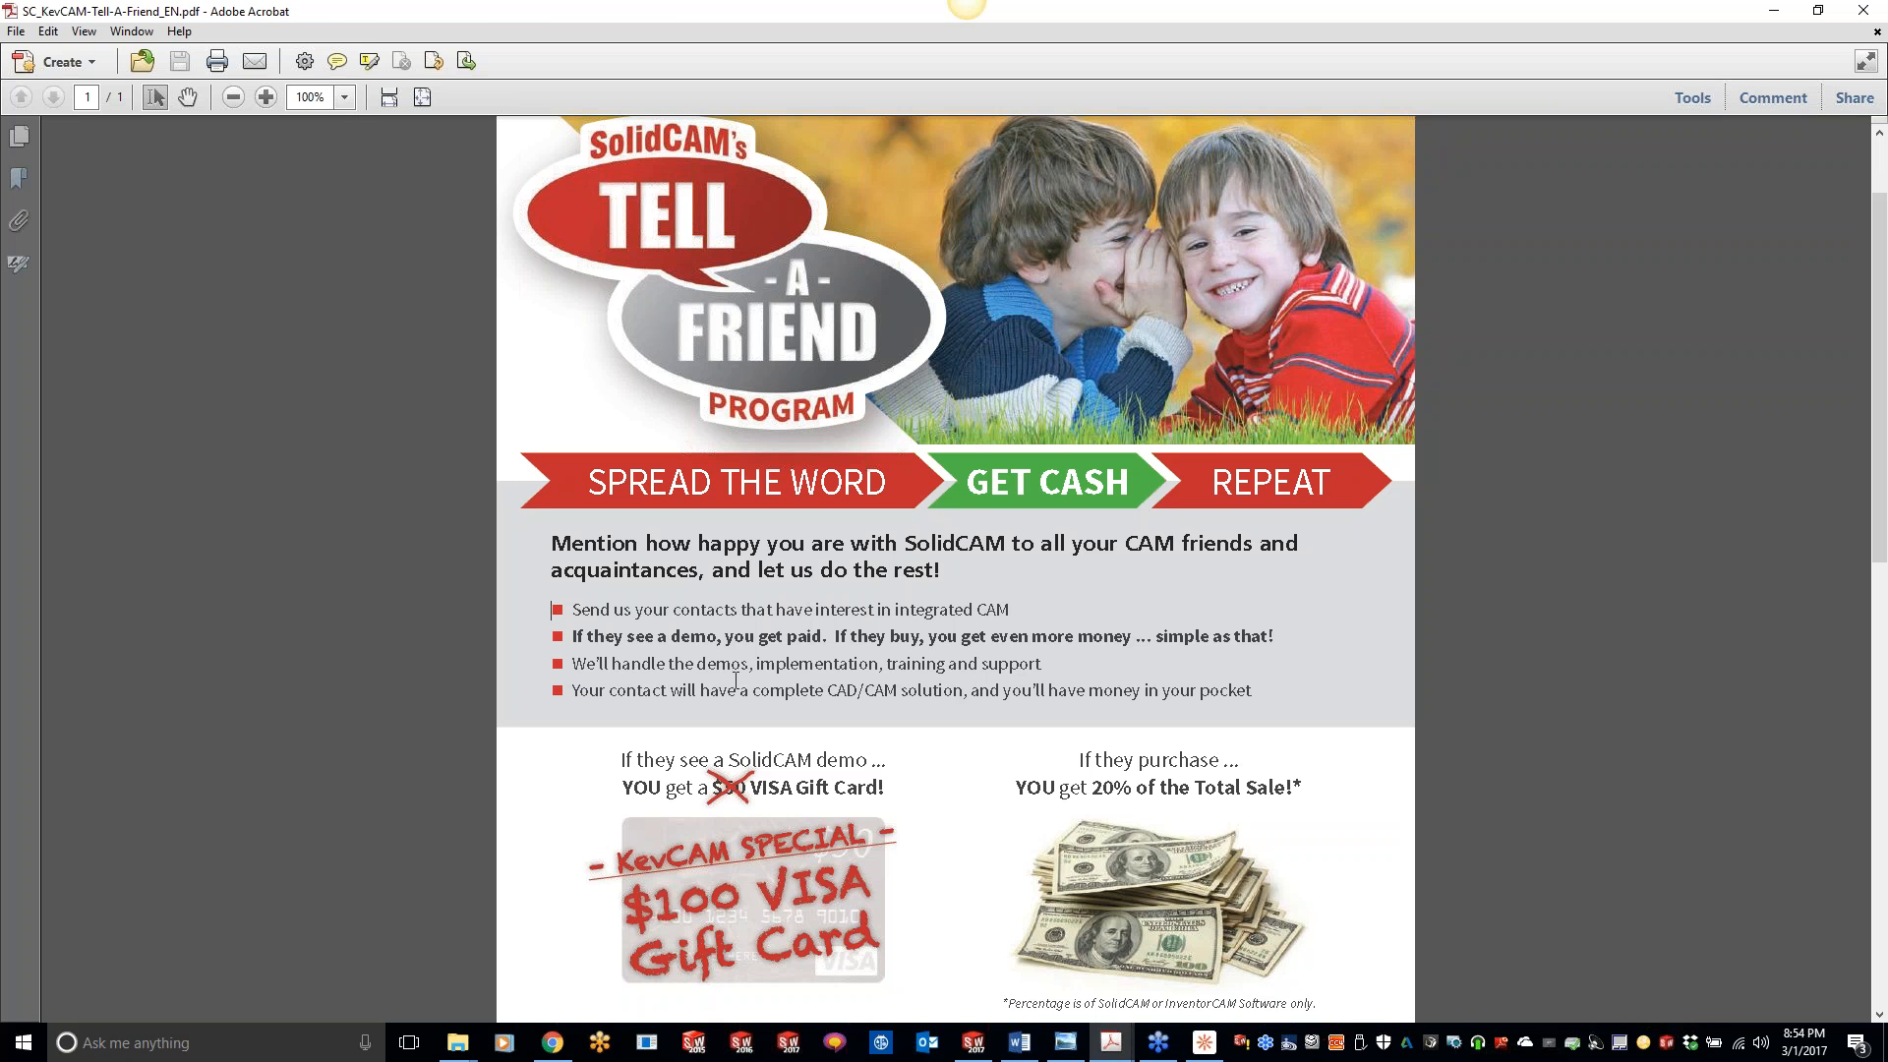
- Switch back to SOLIDWORKS and add a 3D HSM milling operation after HSM_Bound_target_1 in the 5XCONTOUR CAM-Part
left_click(970, 1046)
right_click(172, 541)
mouse_move(312, 103)
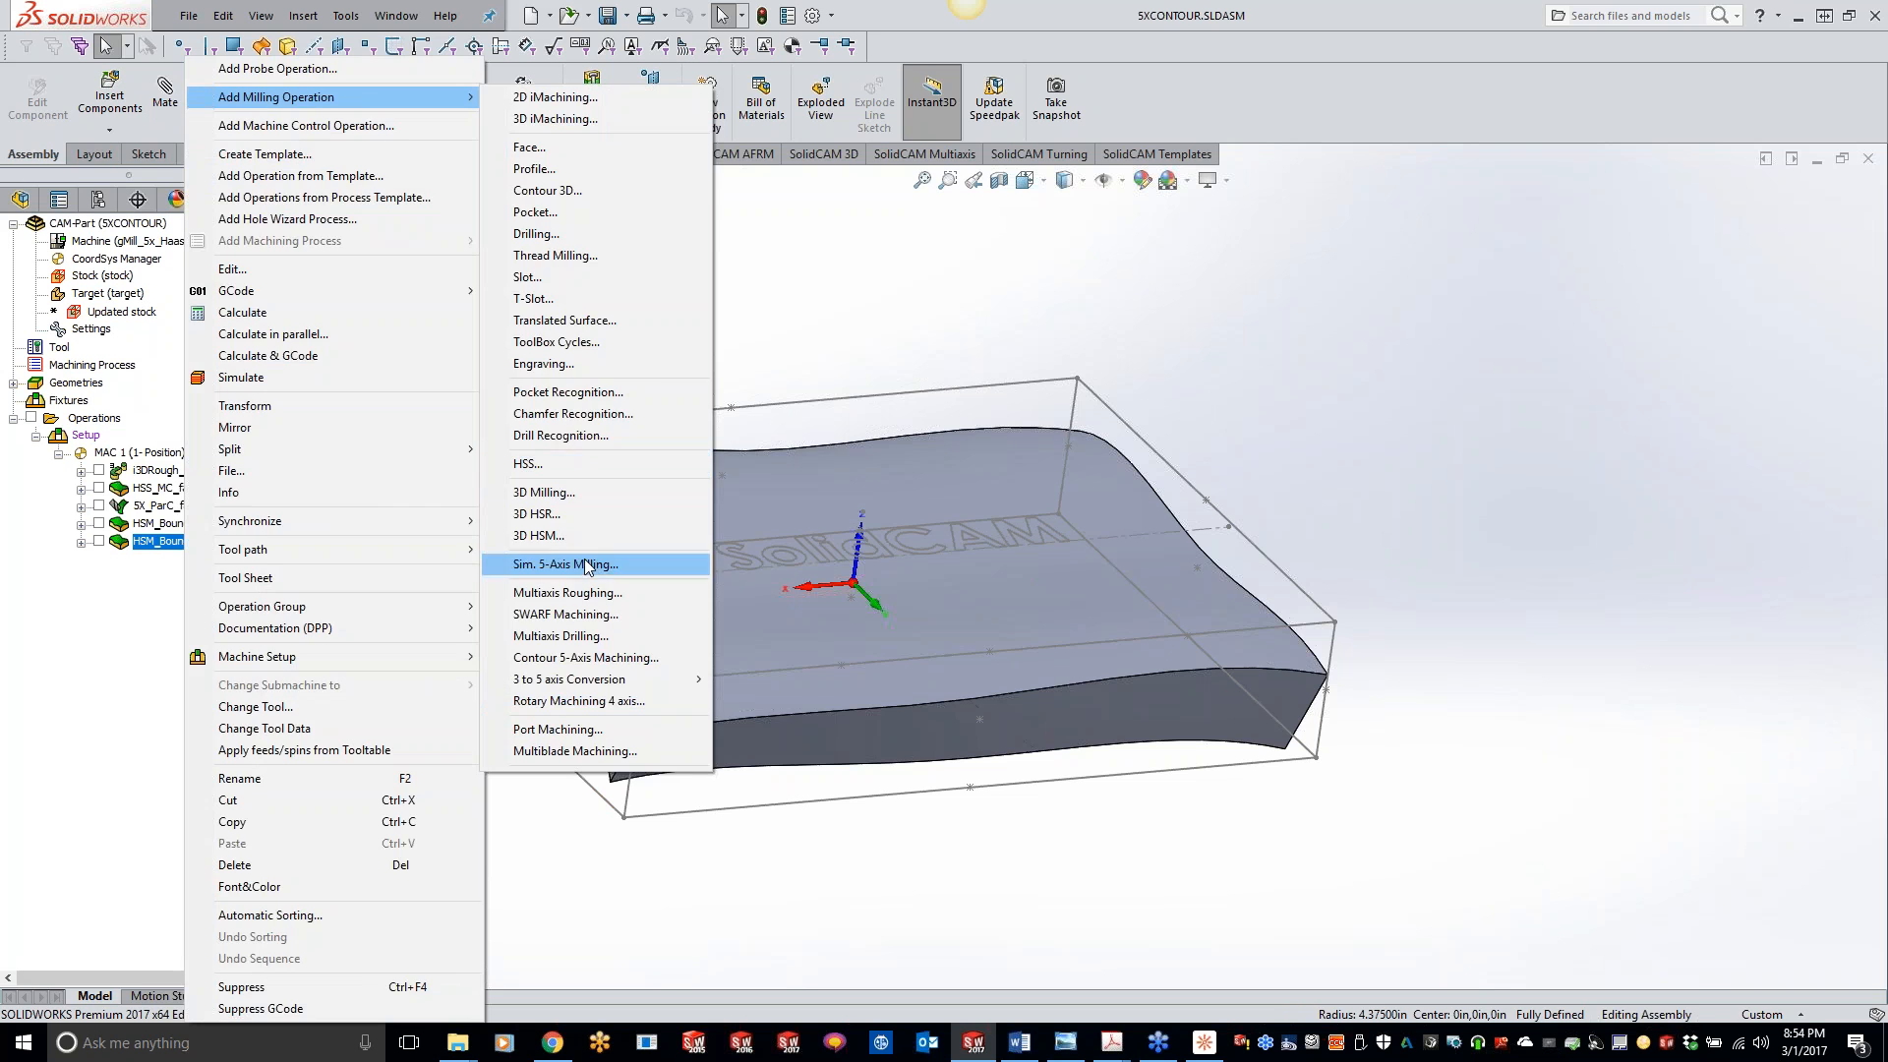
left_click(575, 534)
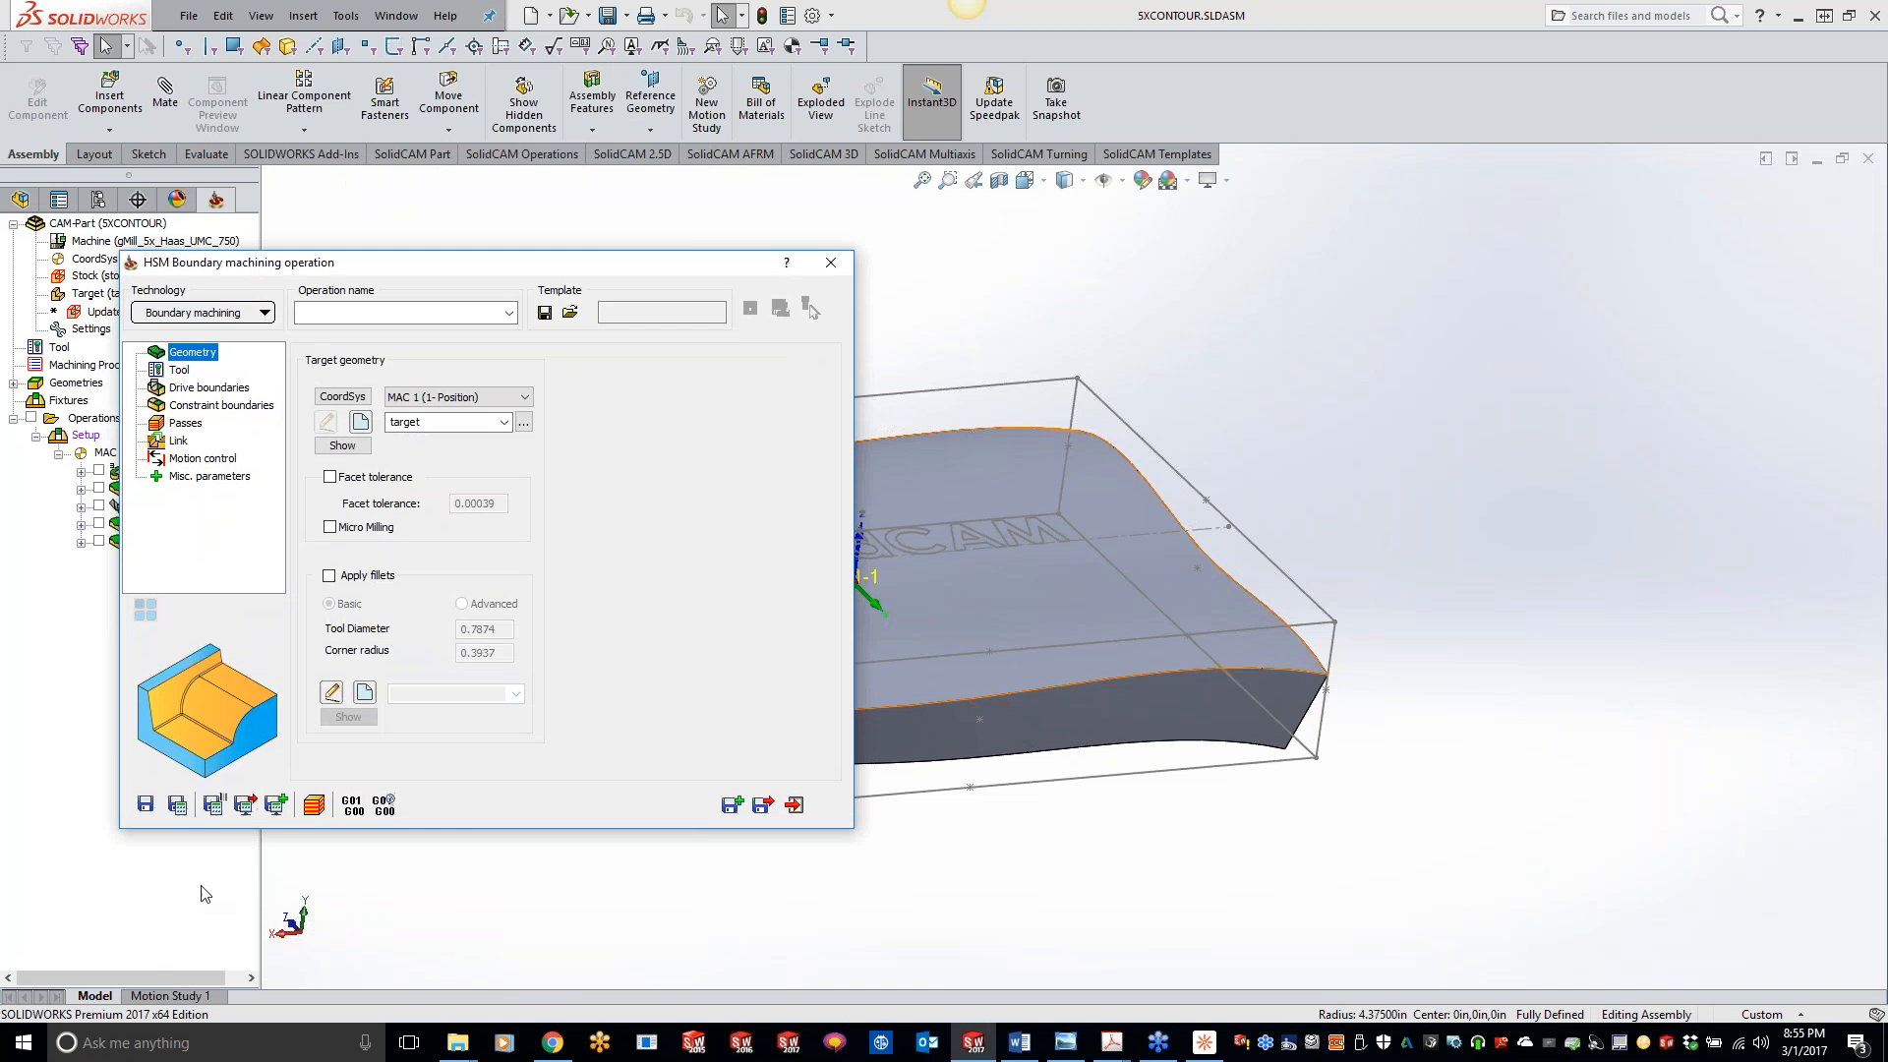
left_click_drag(694, 268, 1041, 253)
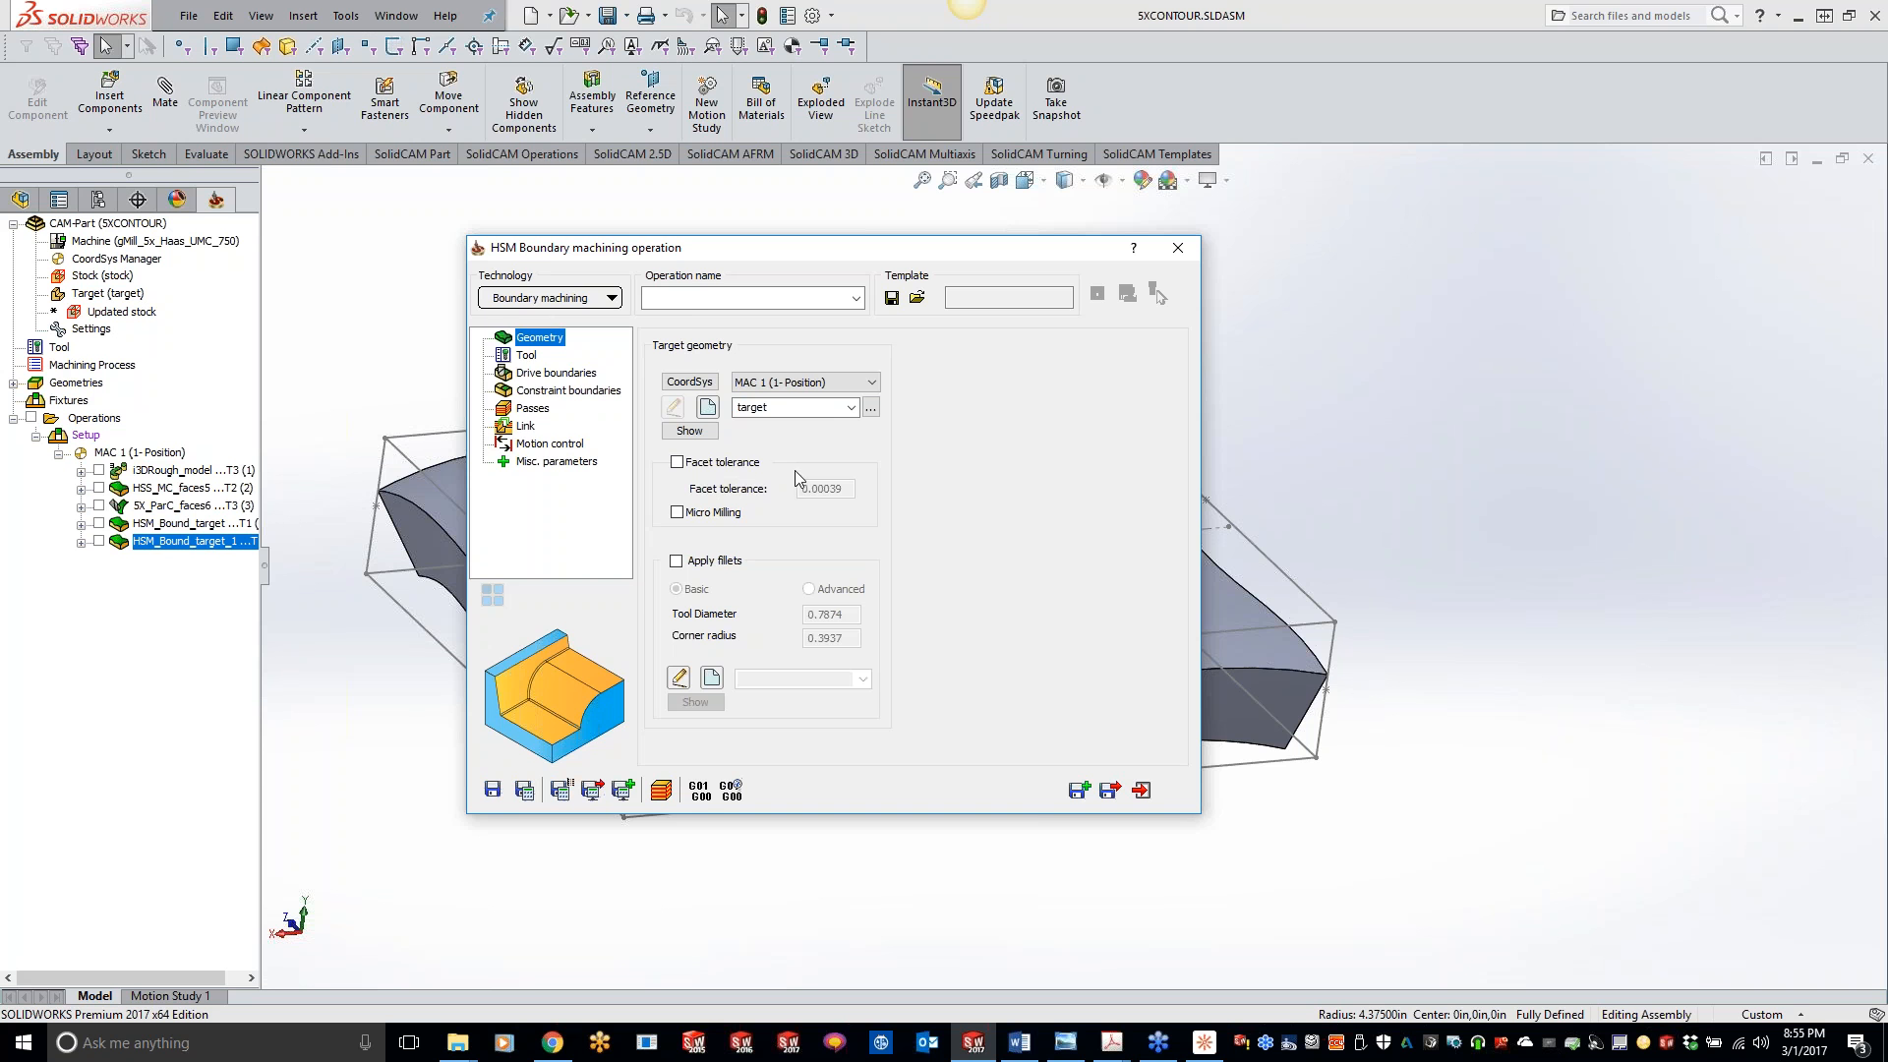
- Review the technologies available for the new HSM operation, including the Combine Constant Z combinations
left_click(538, 305)
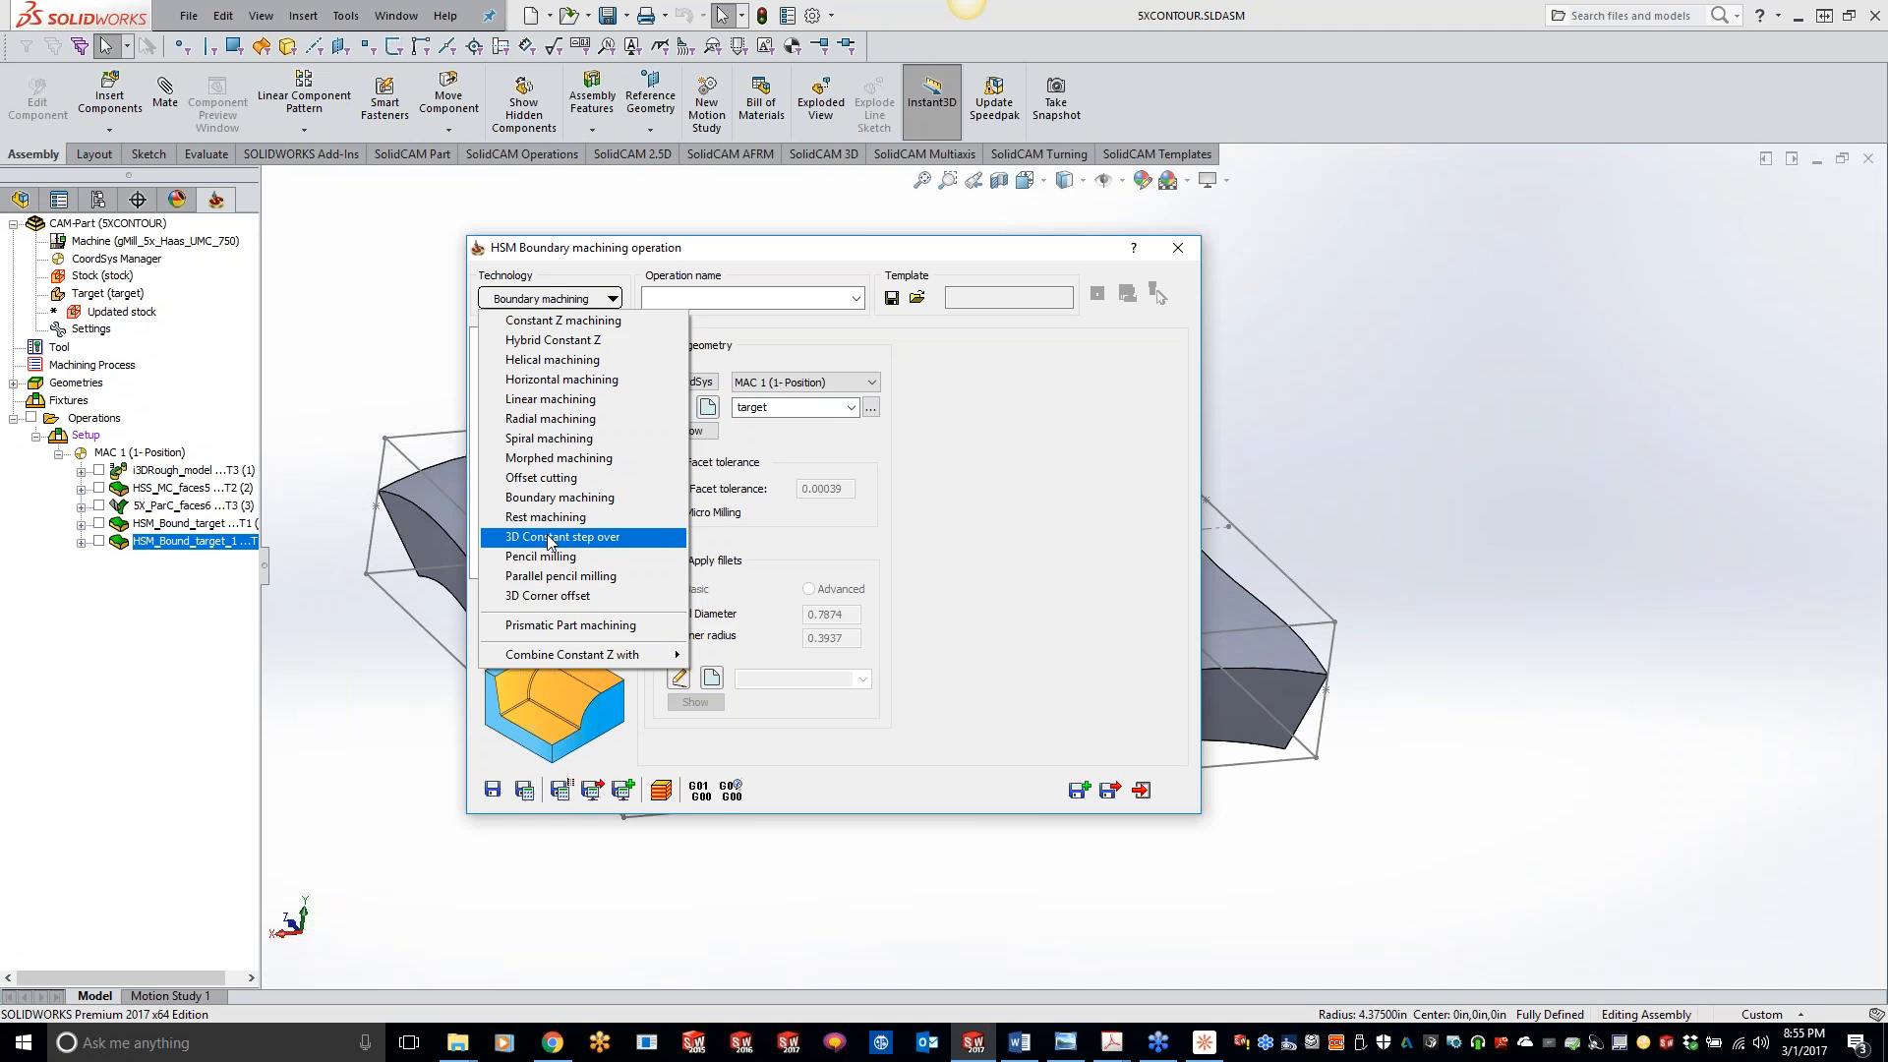
mouse_move(577, 660)
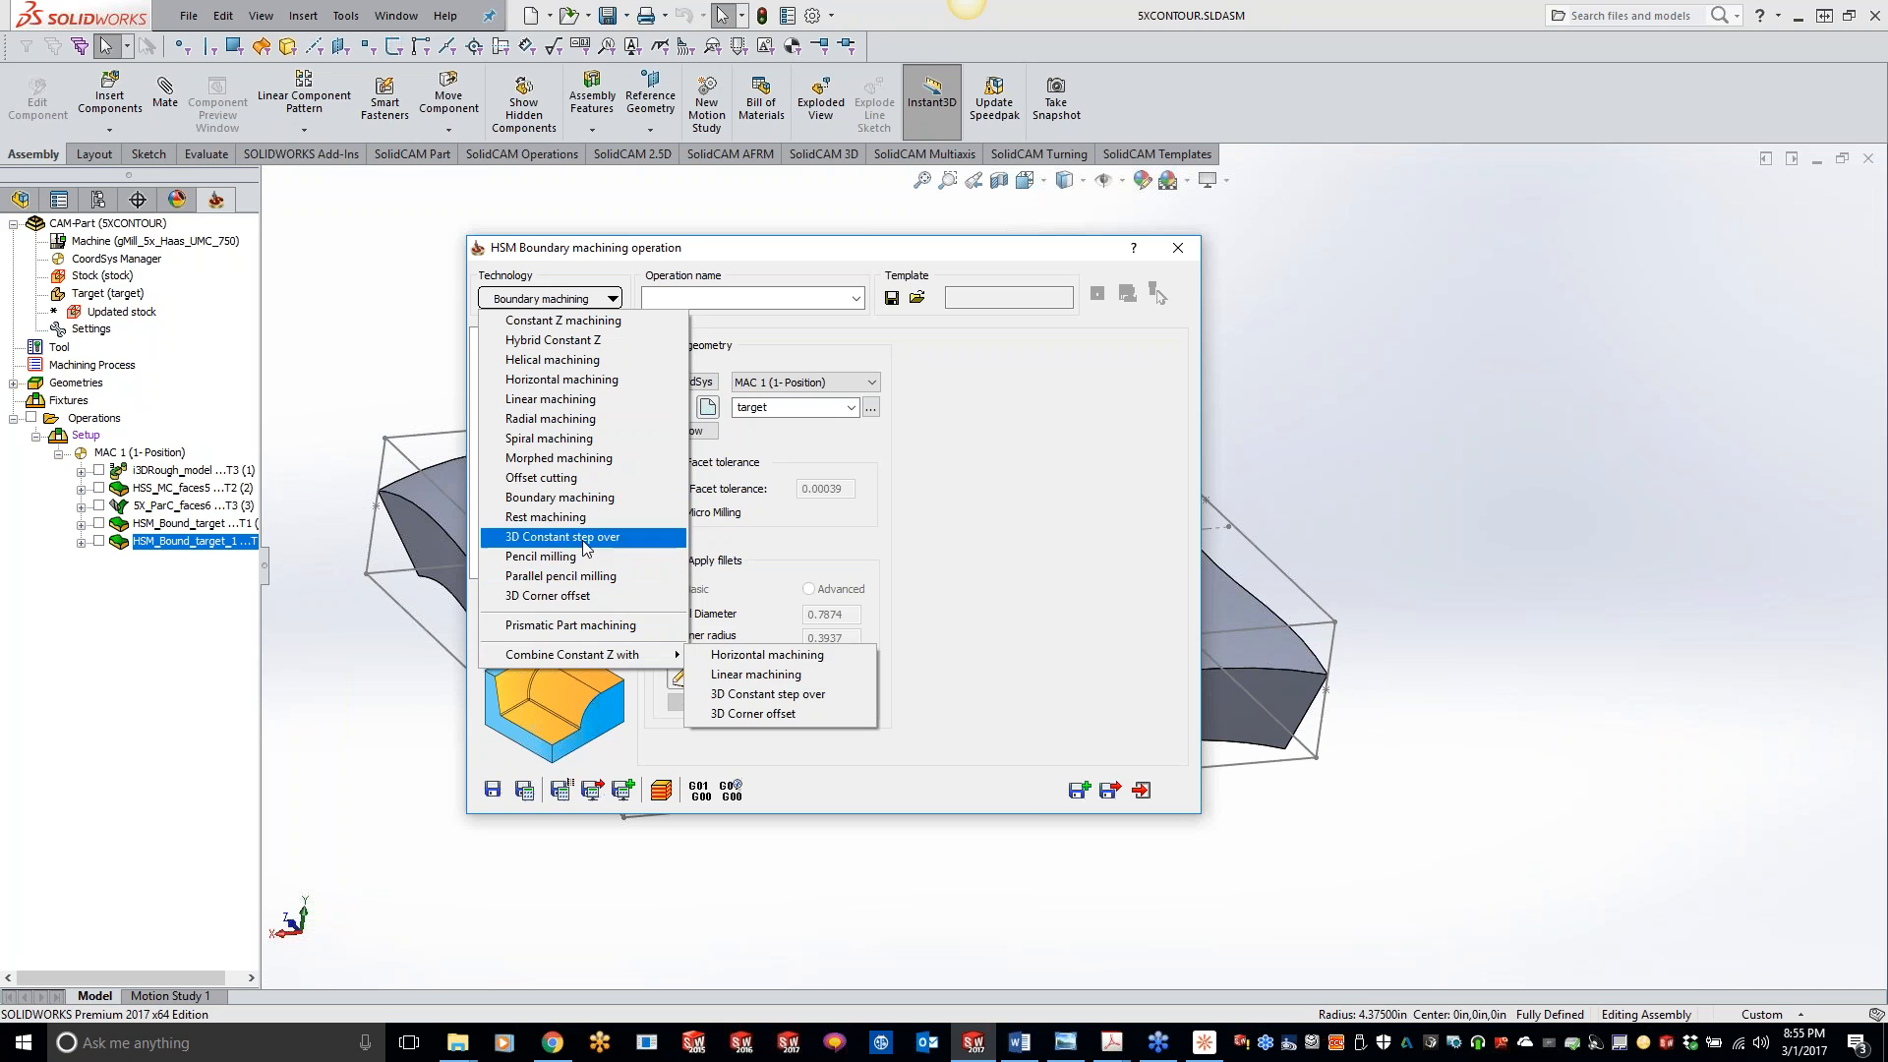
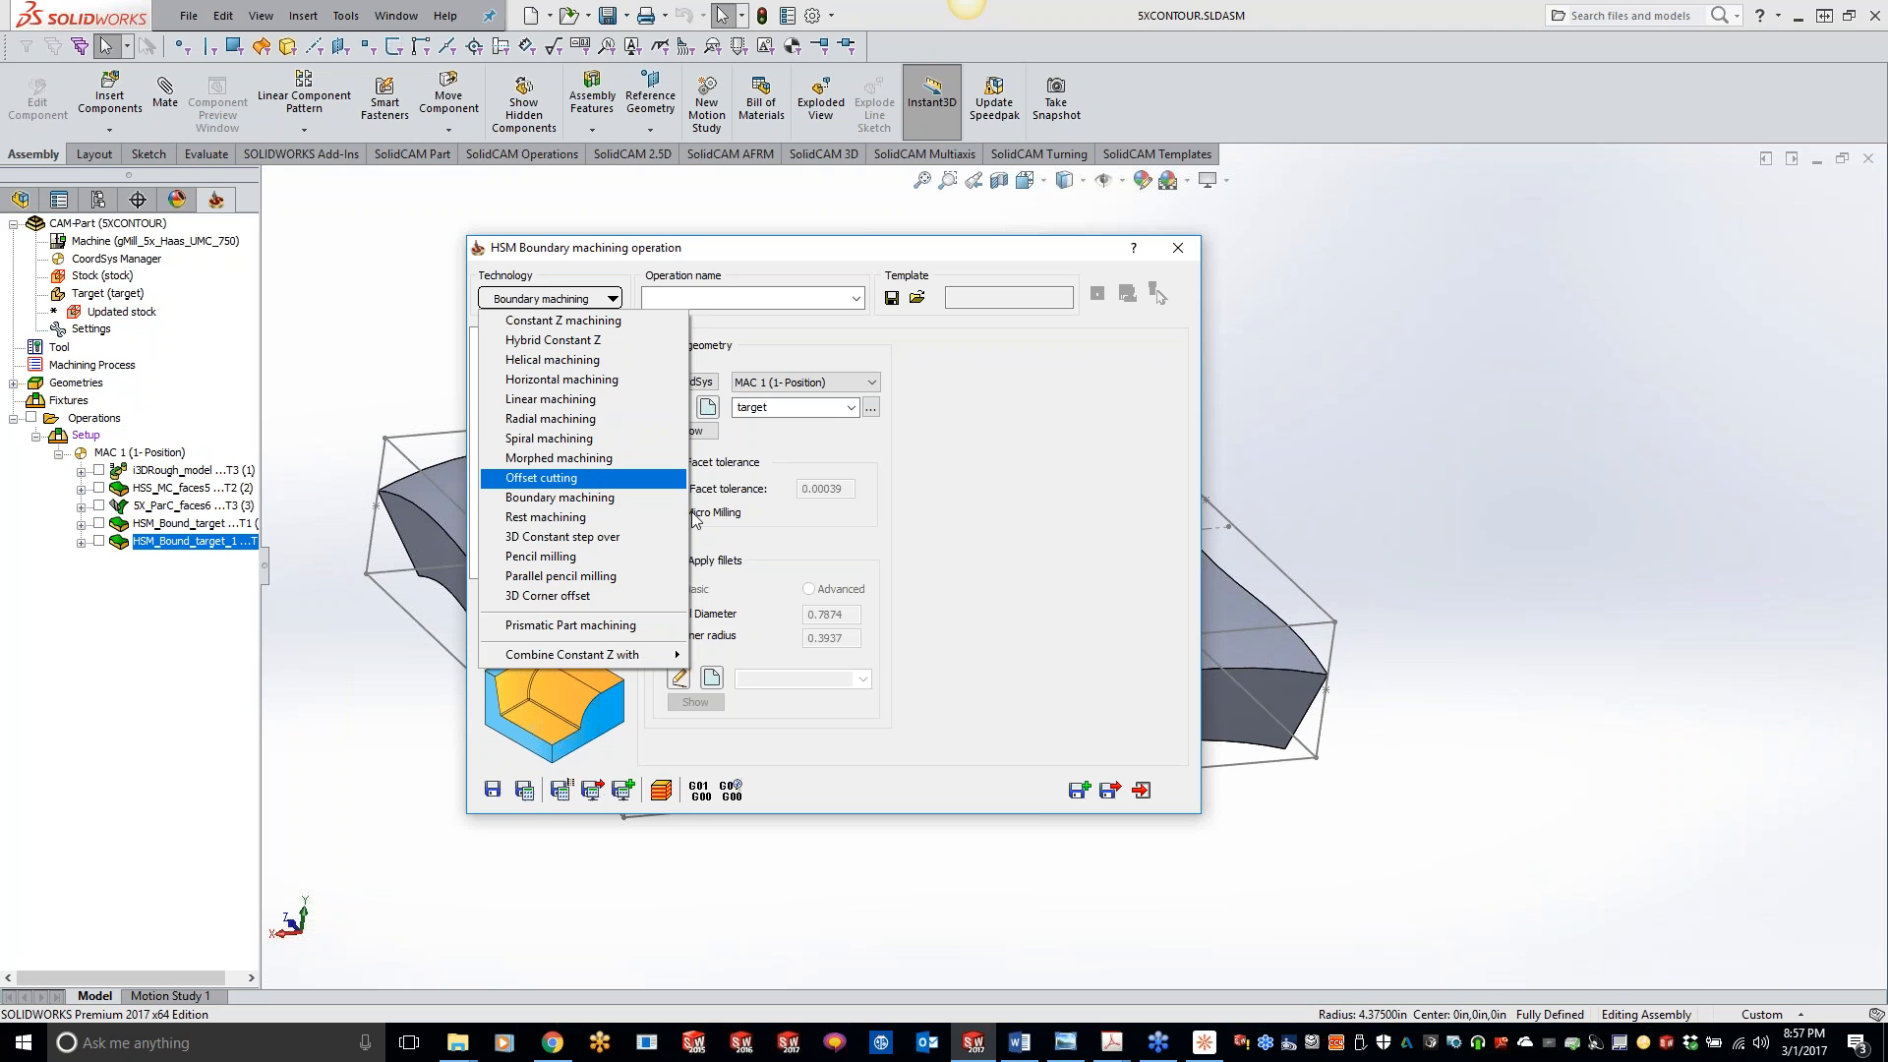
- Dismiss the list of technologies, keeping Boundary machining for the new HSM operation
left_click(1837, 412)
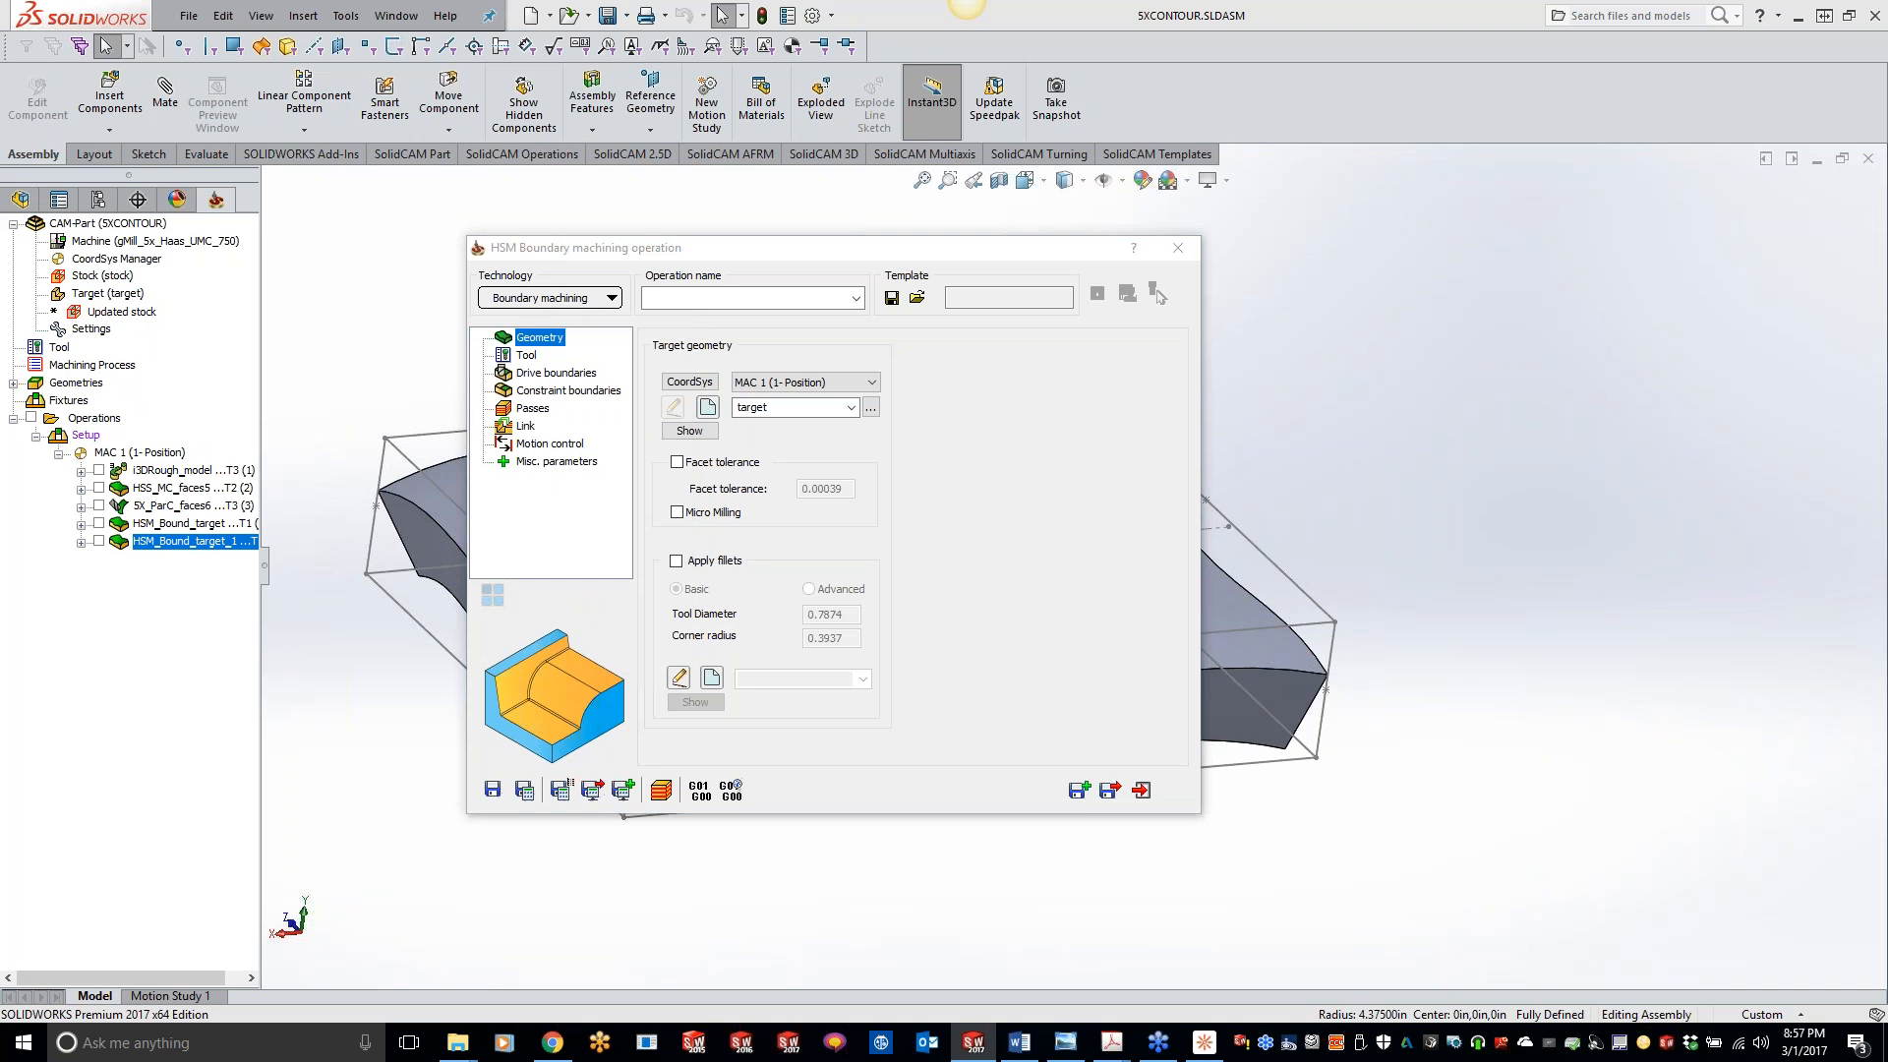